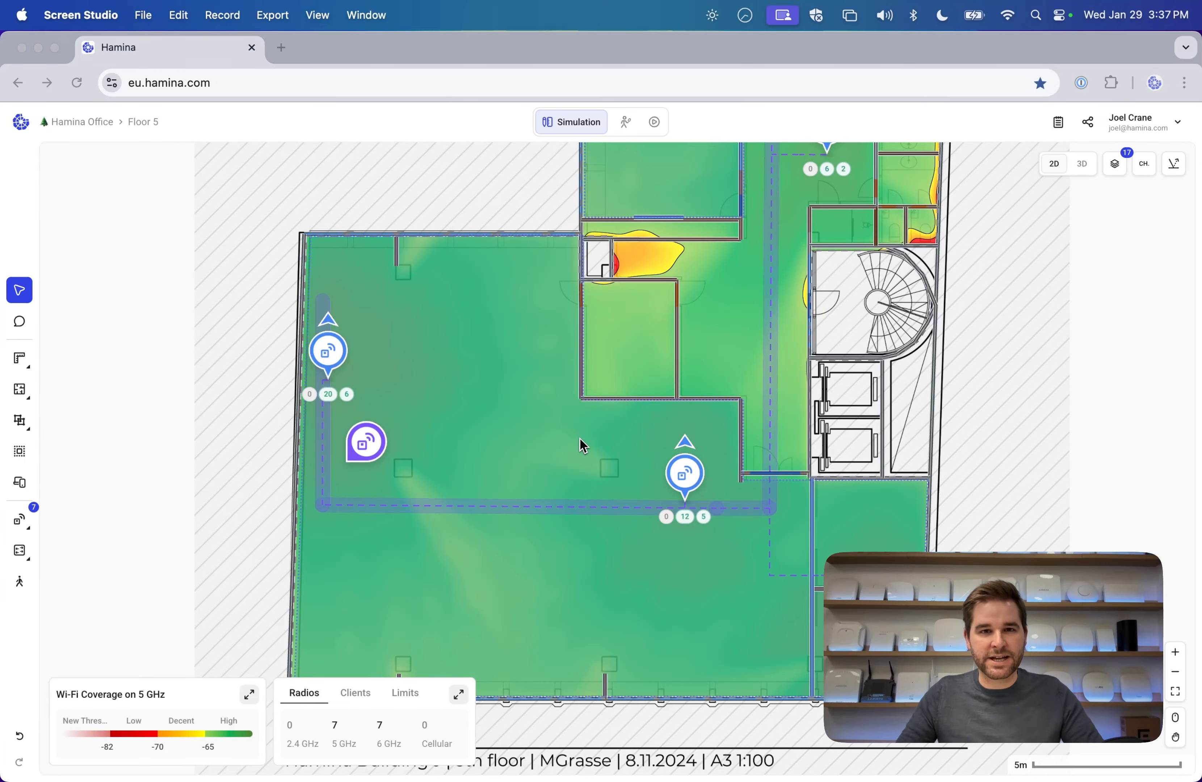
Nudge the left-wall access point on the Floor 5 simulation to a new spot, then deselect it.
left_click_drag(516, 388, 468, 385)
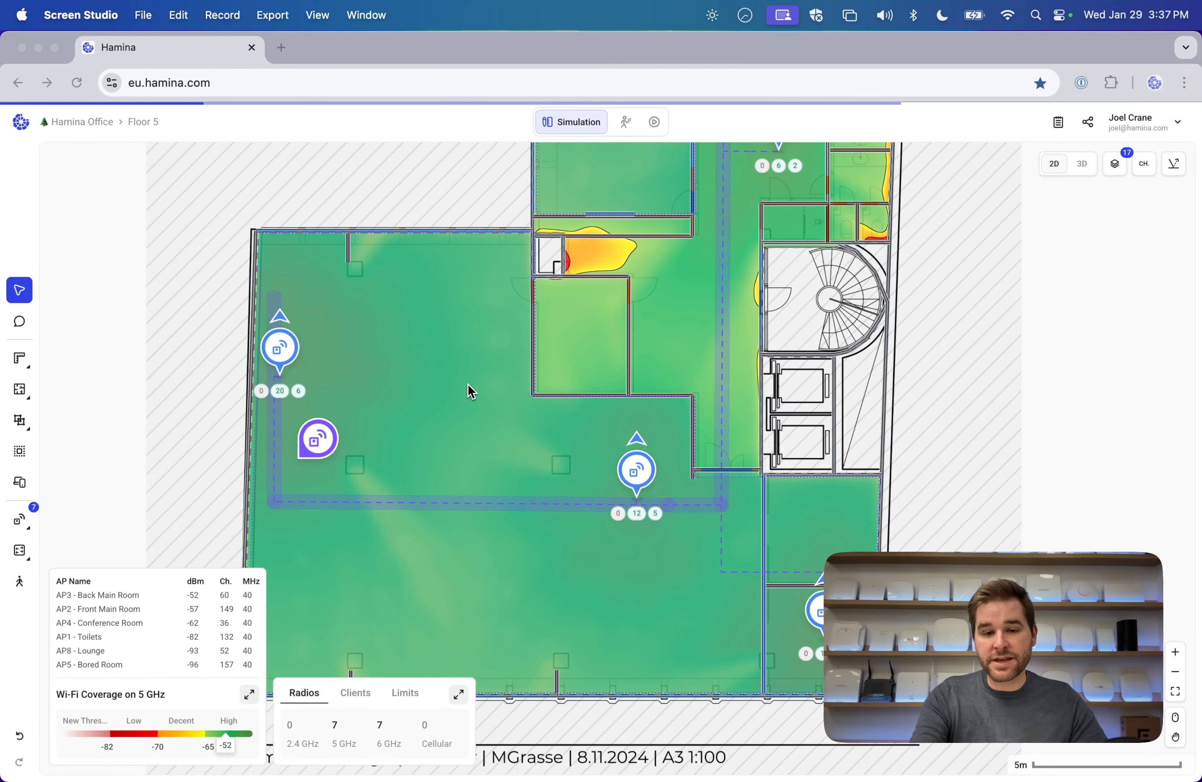
left_click(468, 385)
scroll(468, 385, "down", 5)
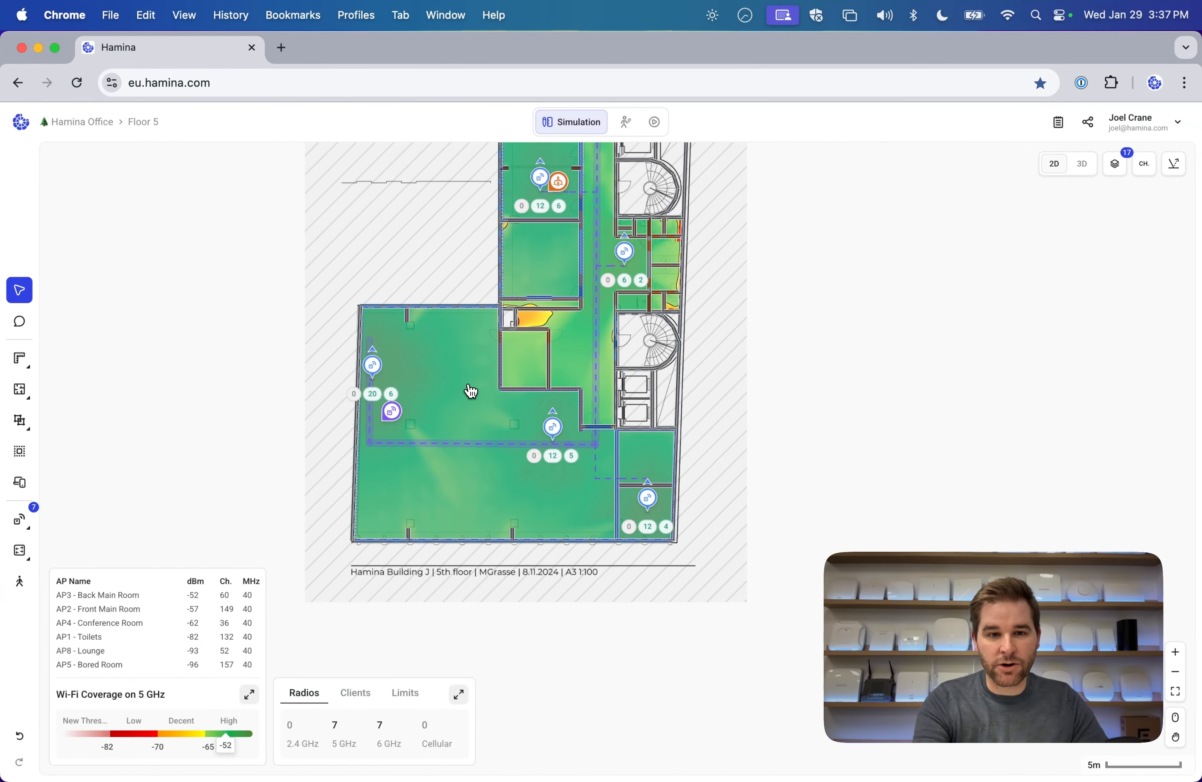
scroll(468, 385, "up", 4)
scroll(468, 385, "down", 1)
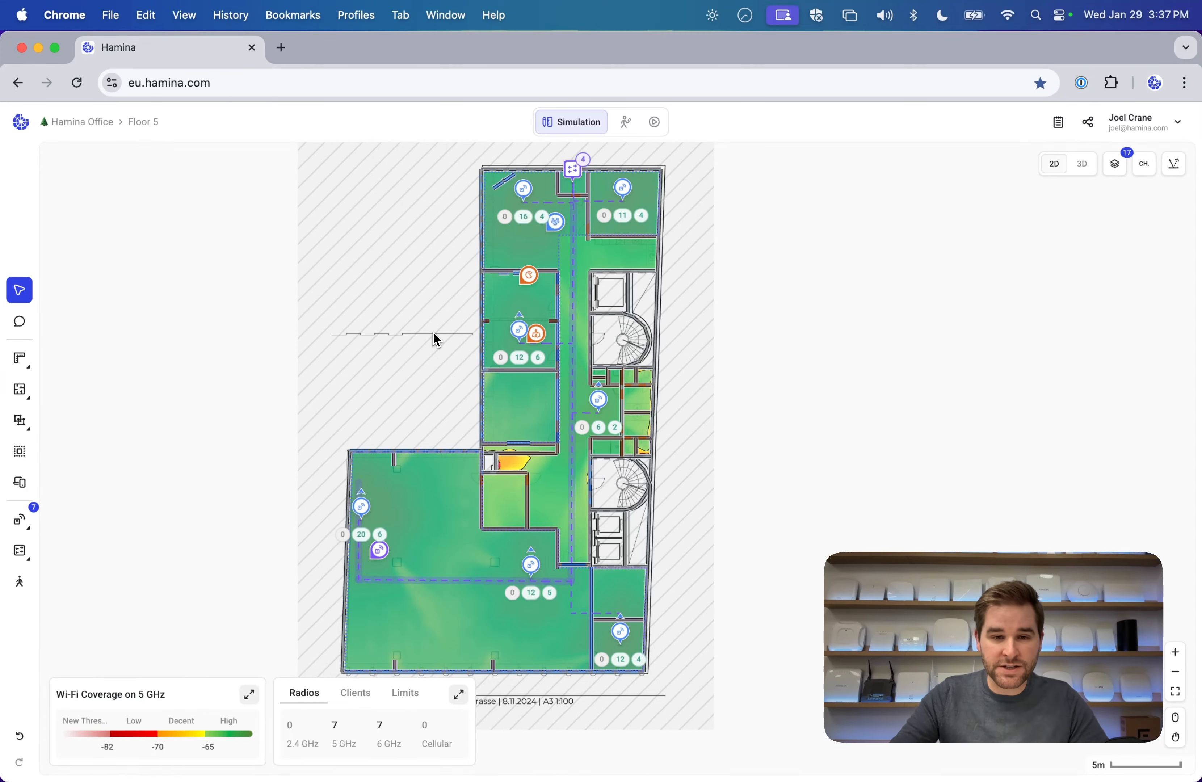
mouse_move(407, 328)
left_mouse_down()
mouse_move(401, 308)
mouse_move(407, 325)
left_mouse_up()
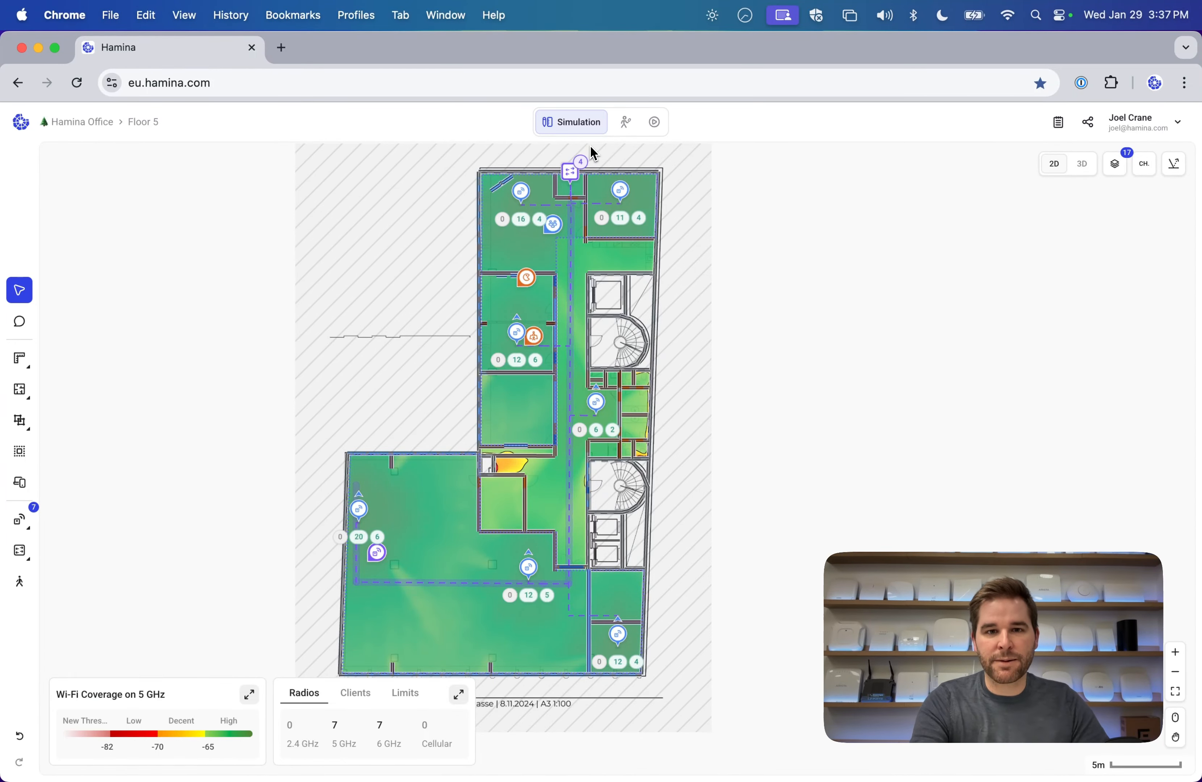
scroll(594, 152, "up", 5)
scroll(593, 151, "right", 3)
scroll(593, 150, "down", 1)
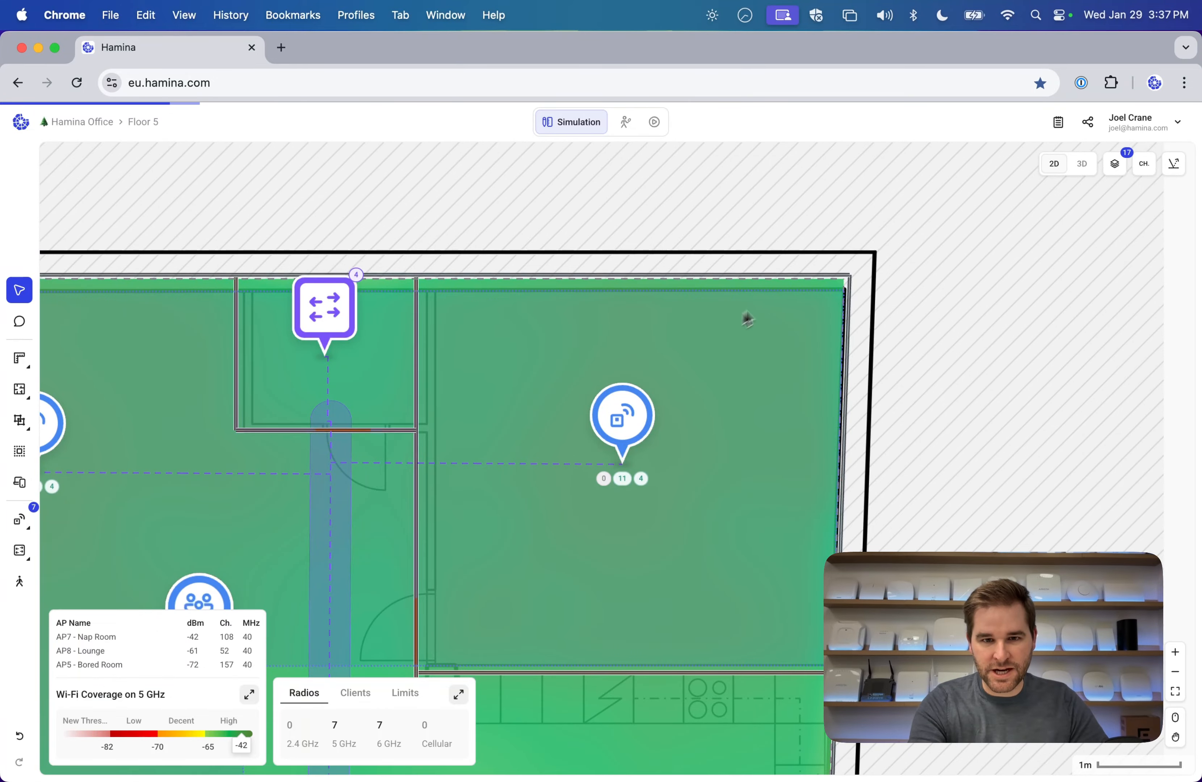
scroll(523, 306, "down", 8)
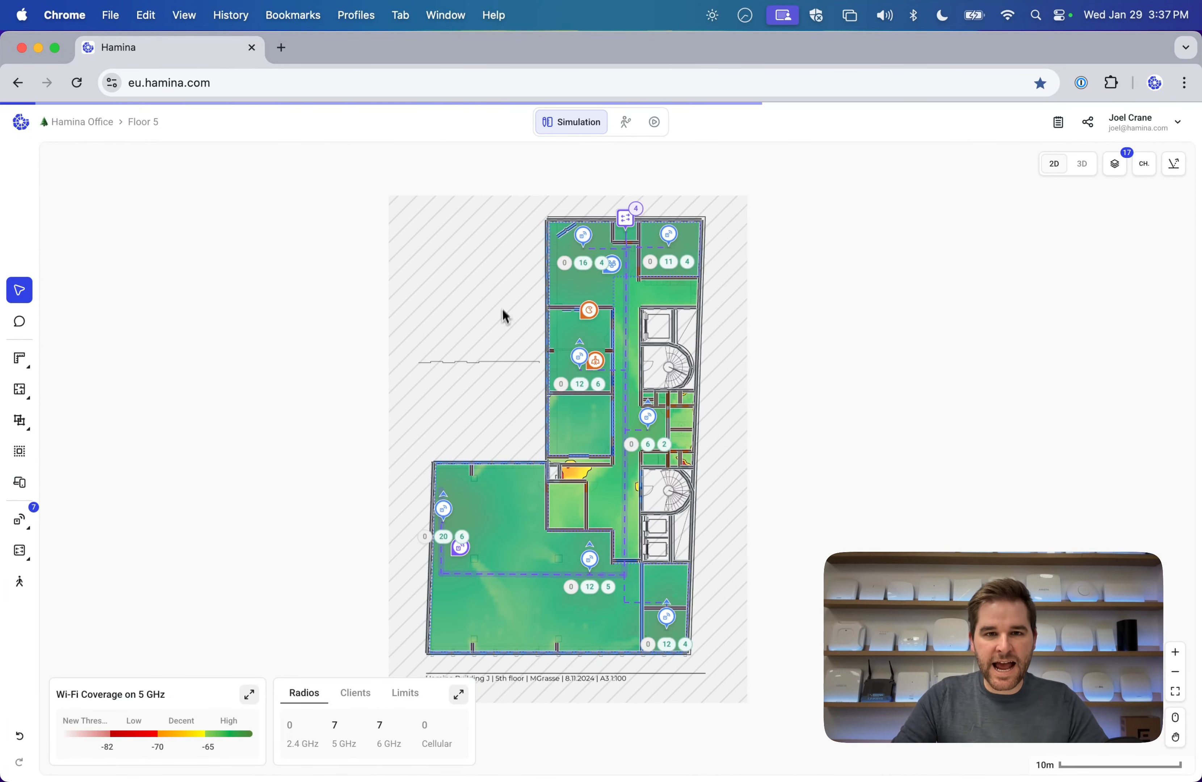
mouse_move(452, 517)
left_mouse_down()
mouse_move(563, 491)
mouse_move(652, 573)
mouse_move(595, 477)
mouse_move(550, 550)
mouse_move(482, 576)
mouse_move(451, 537)
mouse_move(491, 526)
mouse_move(510, 550)
mouse_move(487, 500)
mouse_move(537, 510)
mouse_move(603, 483)
mouse_move(585, 349)
mouse_move(595, 416)
mouse_move(539, 491)
mouse_move(450, 493)
left_mouse_up()
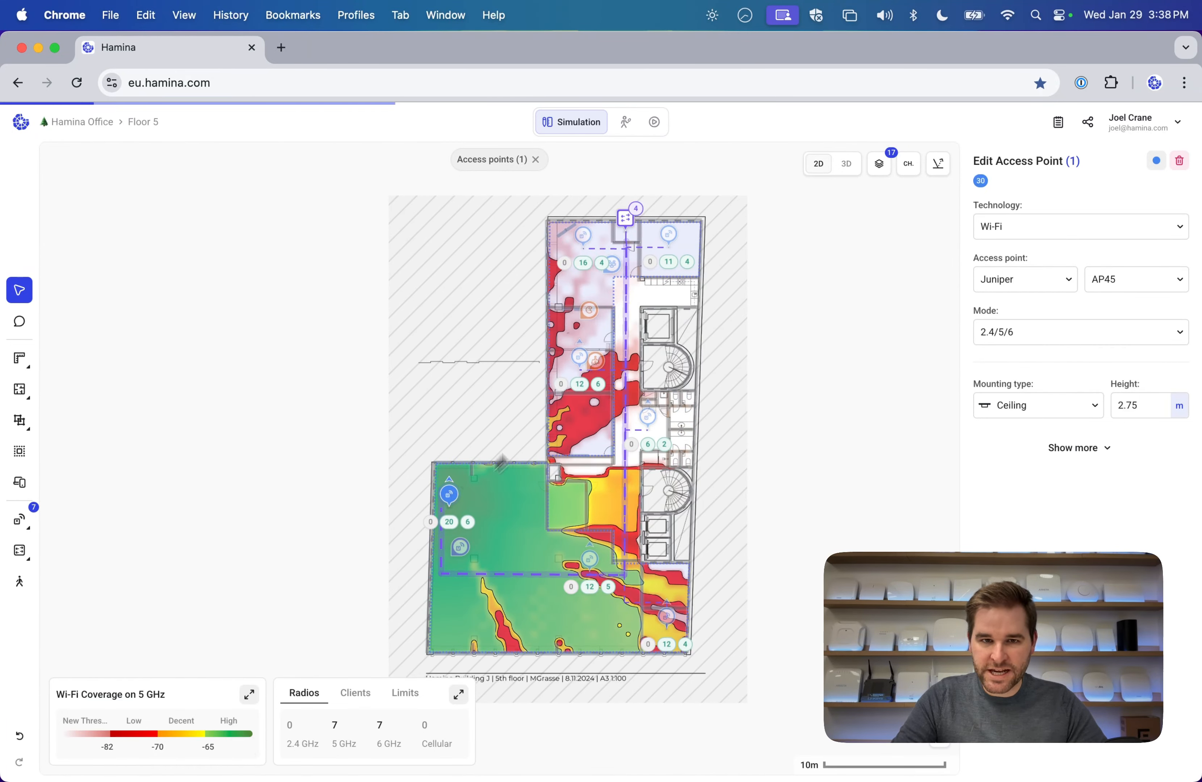
left_click(761, 453)
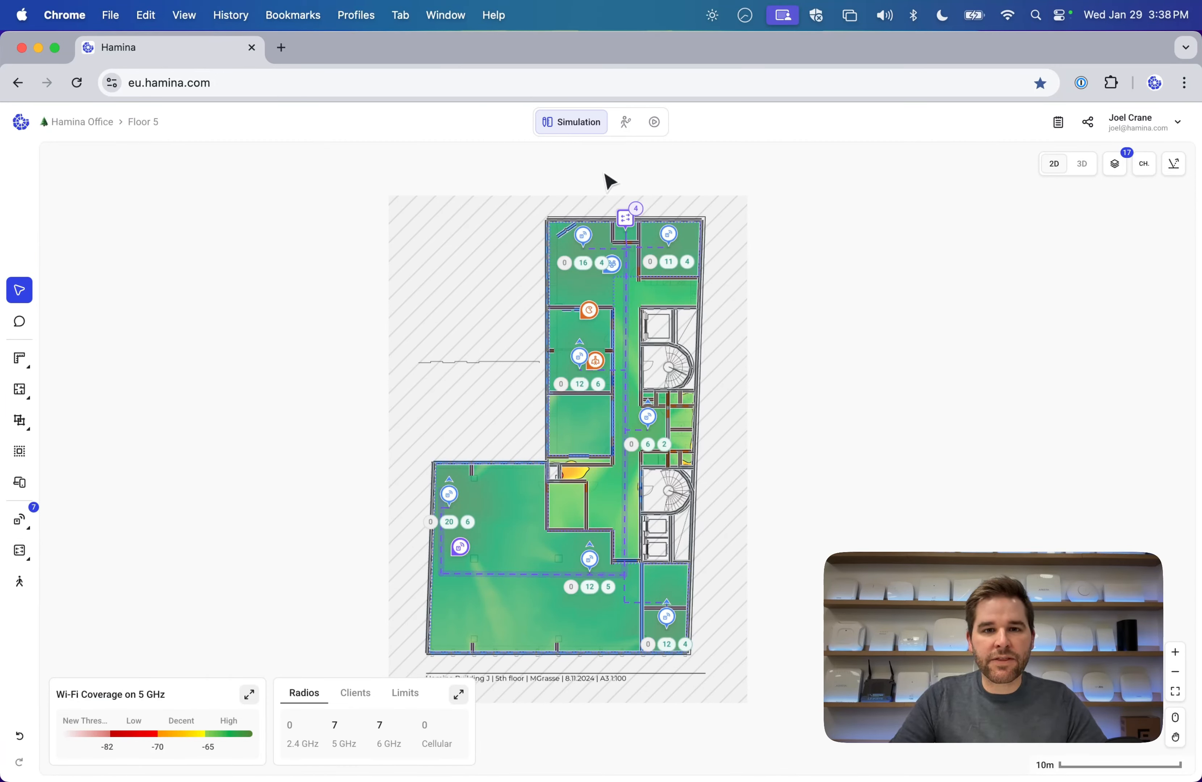
Switch Floor 5 to the measured Survey view and zoom into the plan.
left_click(626, 133)
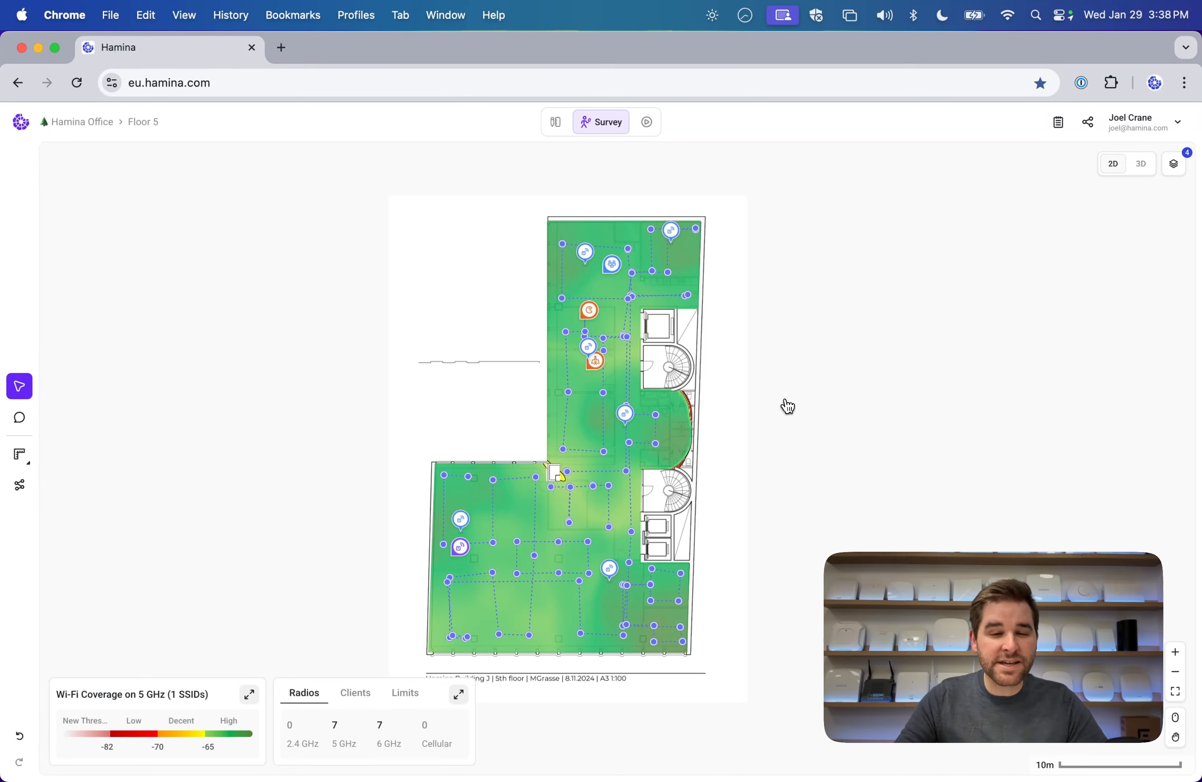
scroll(689, 446, "down", 3)
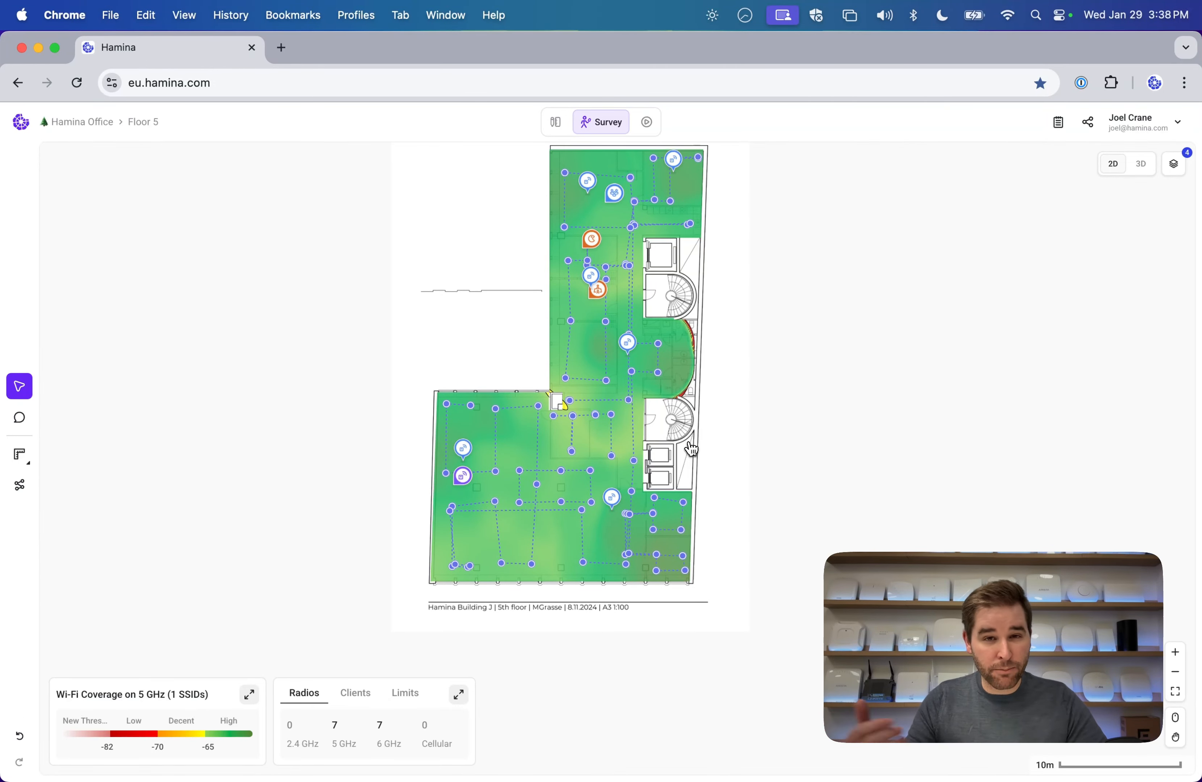
mouse_move(477, 488)
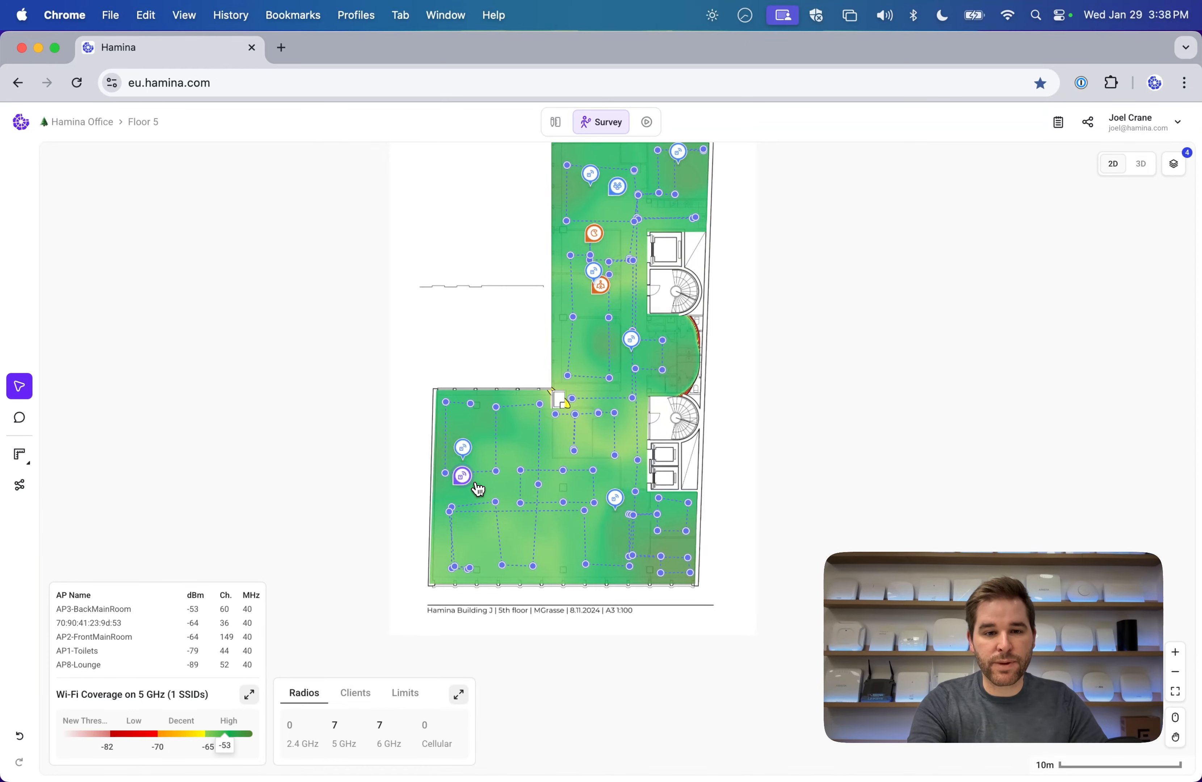
scroll(477, 489, "up", 5)
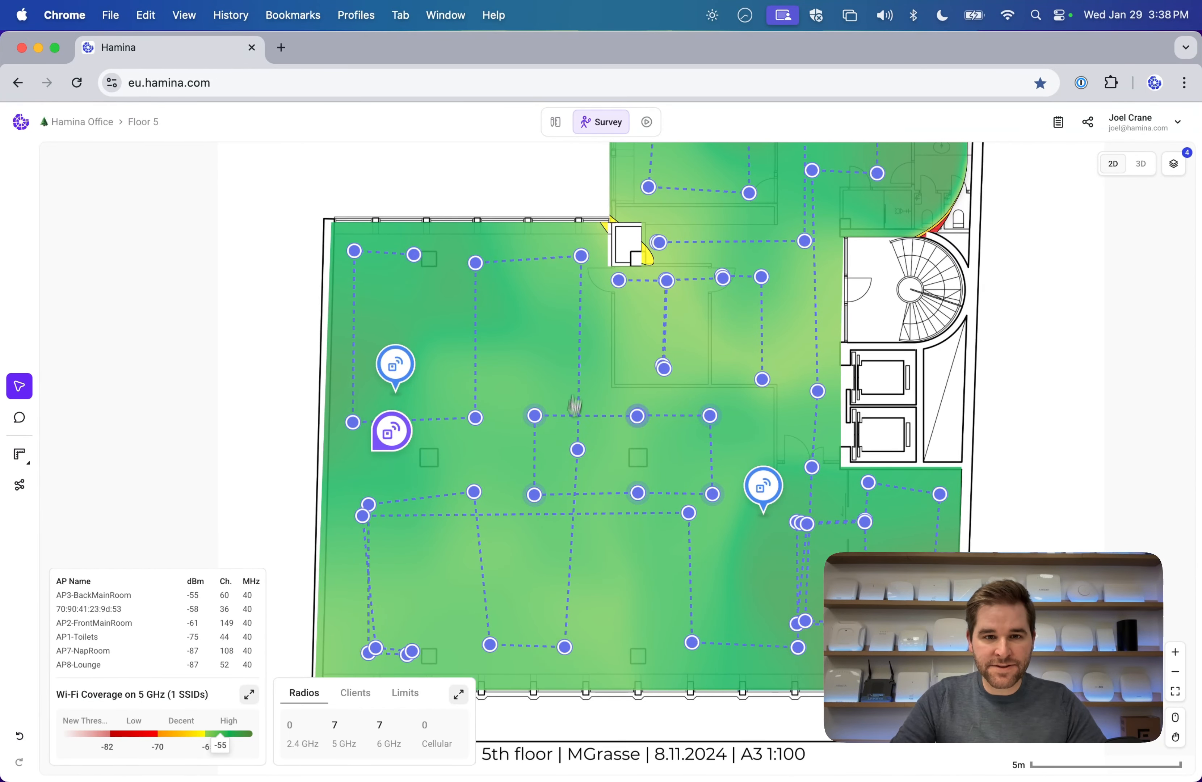
Open the survey paths list, then isolate the measured coverage of AP3-BackMainRoom.
left_click(19, 484)
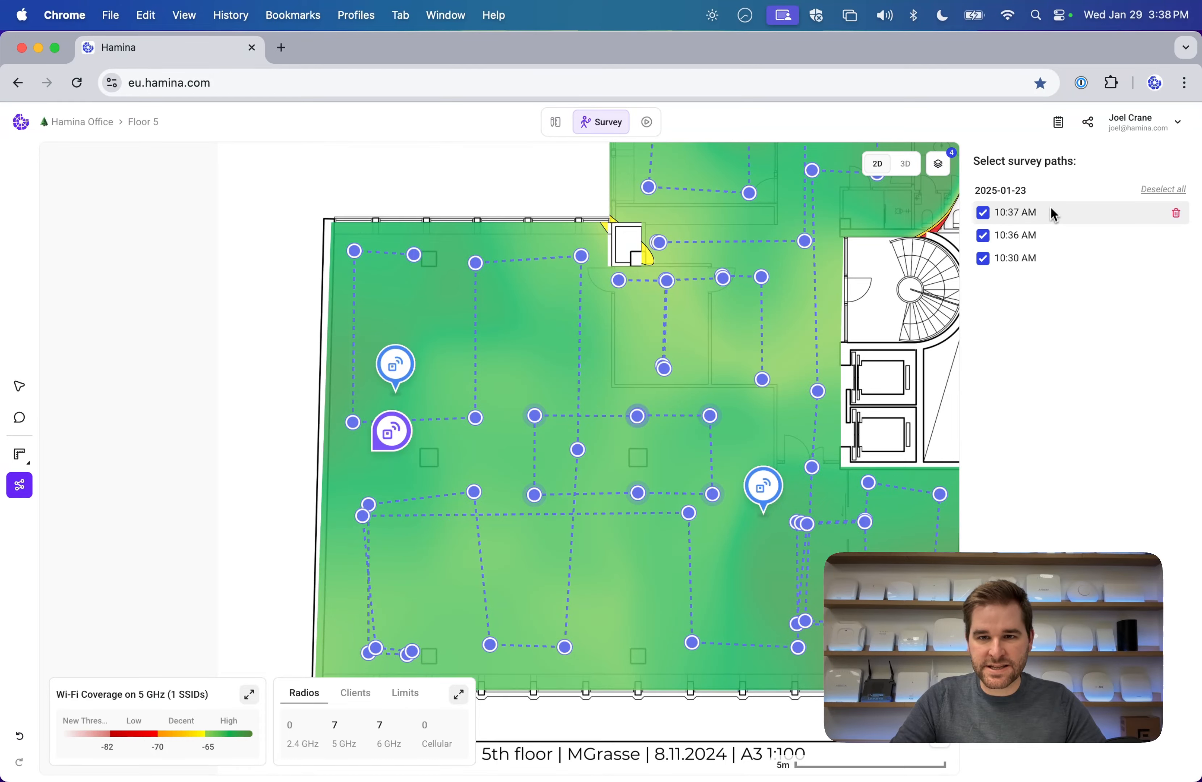
scroll(728, 357, "up", 10)
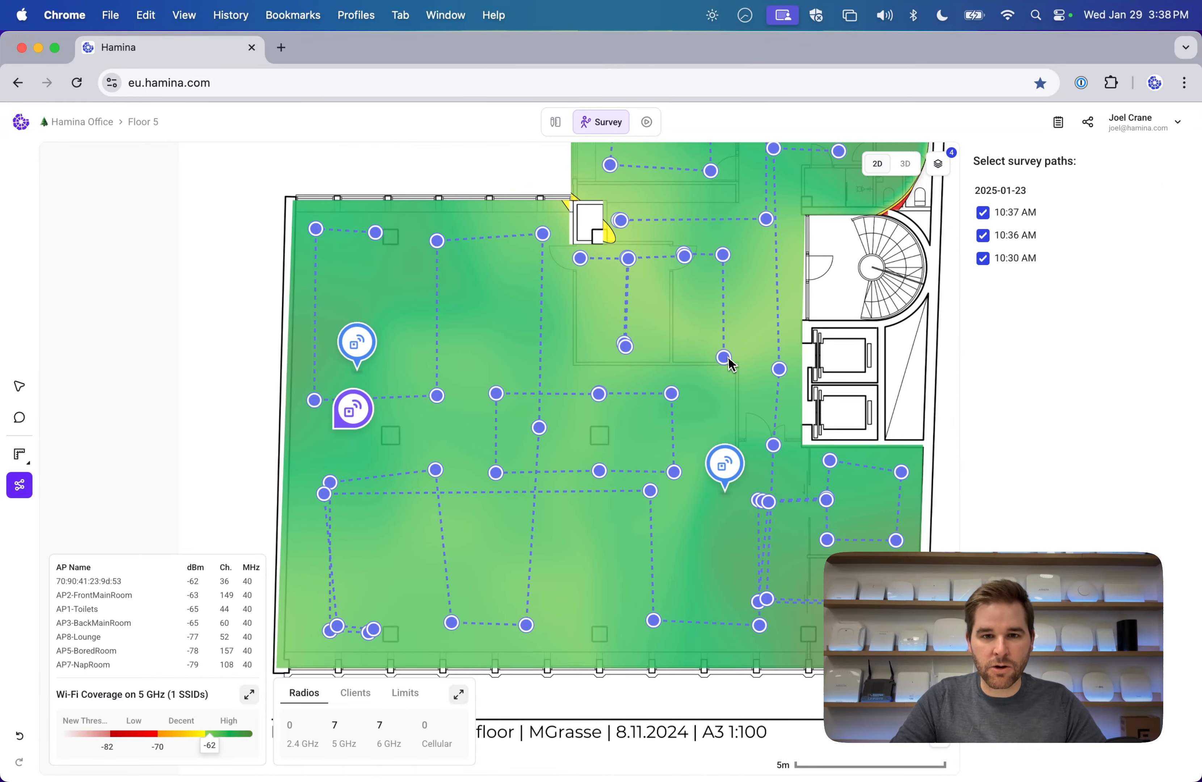
scroll(728, 357, "down", 6)
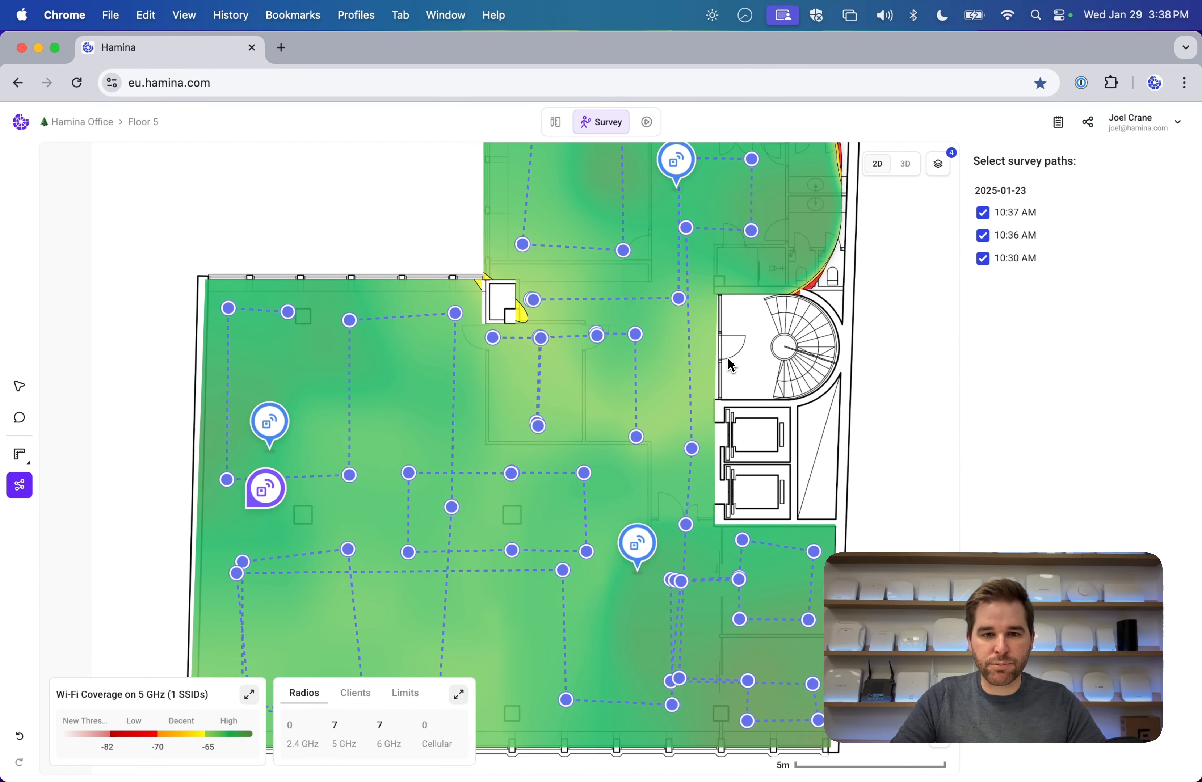
mouse_move(34, 425)
left_click(22, 388)
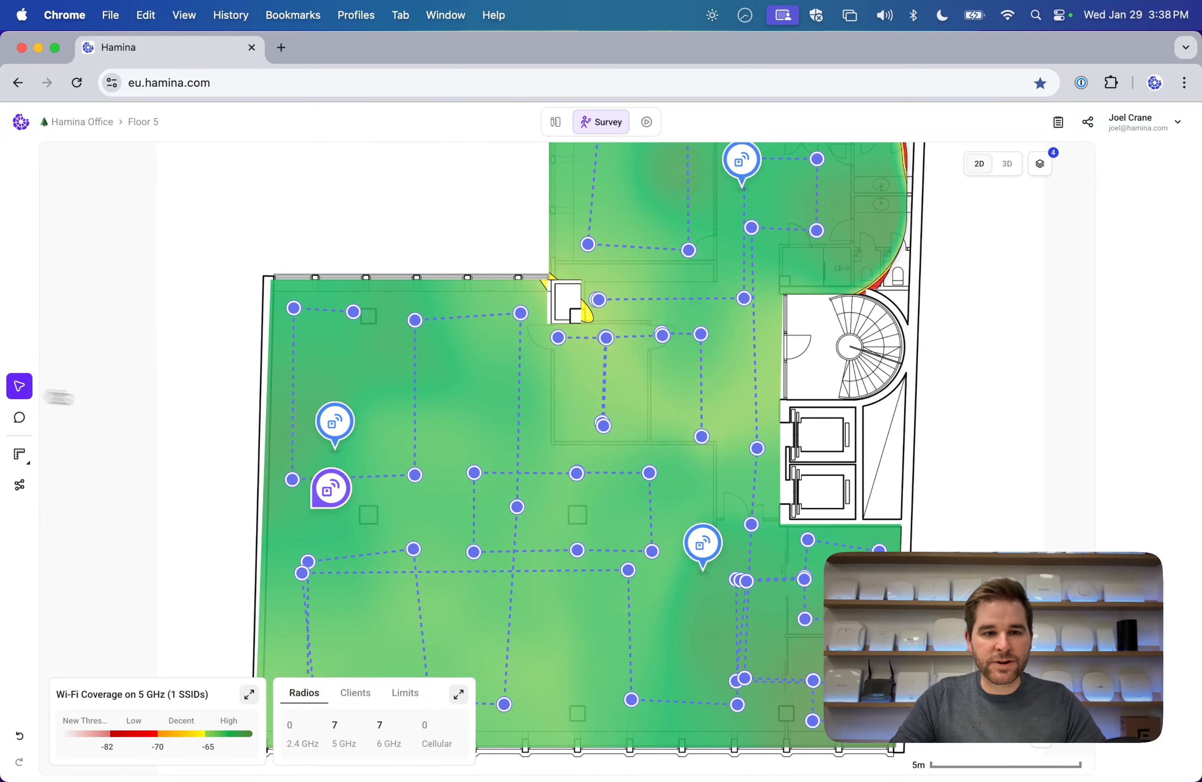
mouse_move(329, 419)
left_mouse_down()
mouse_move(717, 498)
mouse_move(314, 393)
left_mouse_up()
Inspect AP5-BoredRoom's measured coverage, clear the isolation, and compare Simulation against Survey.
scroll(388, 390, "down", 4)
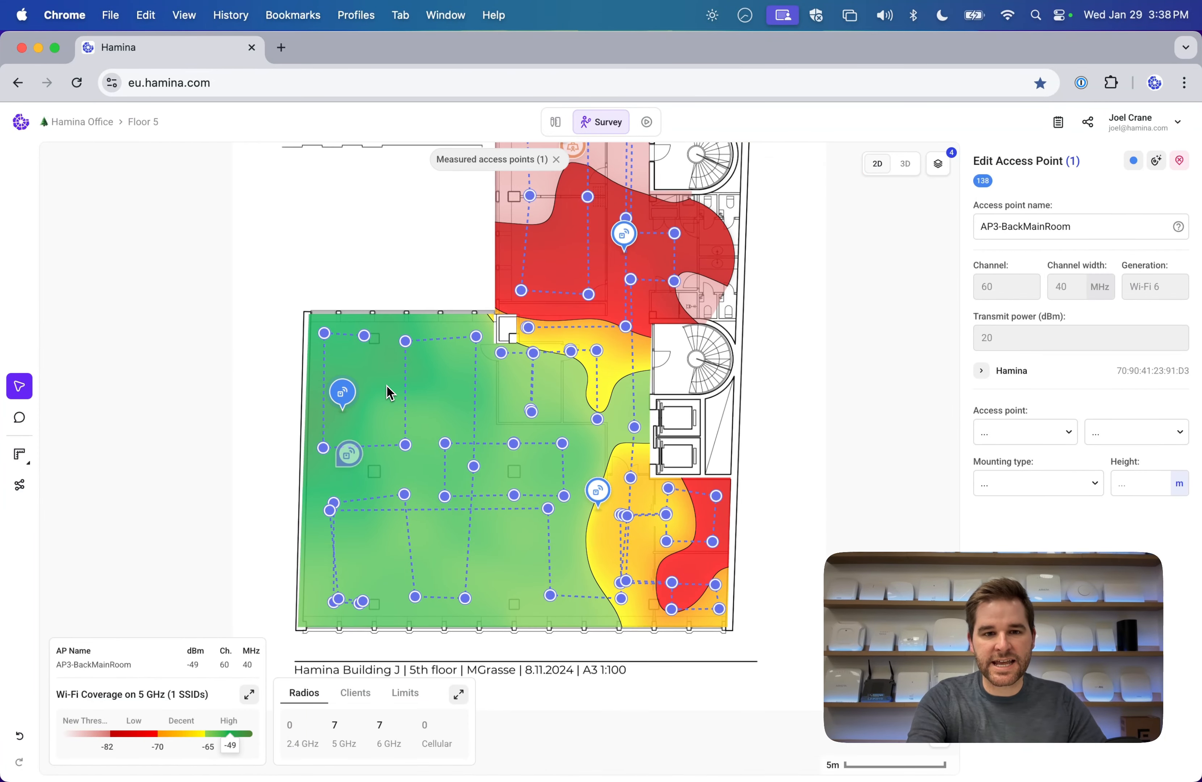
scroll(389, 390, "right", 2)
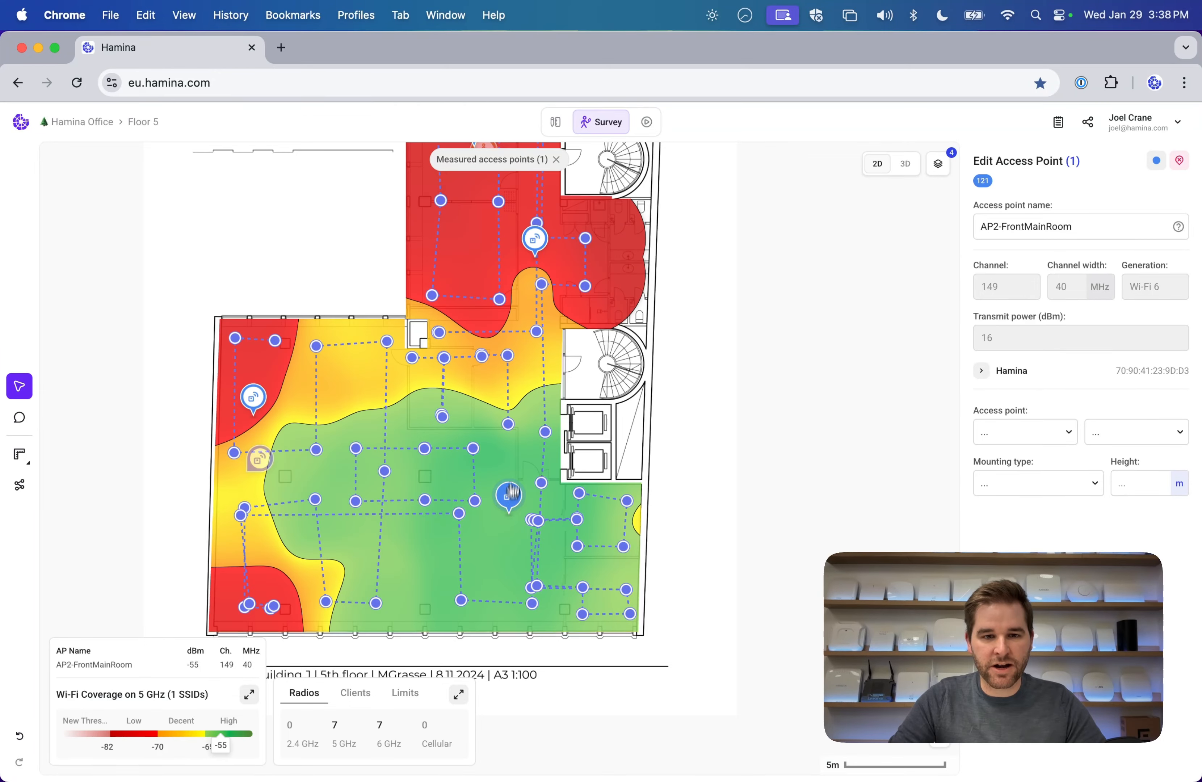
scroll(530, 487, "up", 4)
left_click(539, 415)
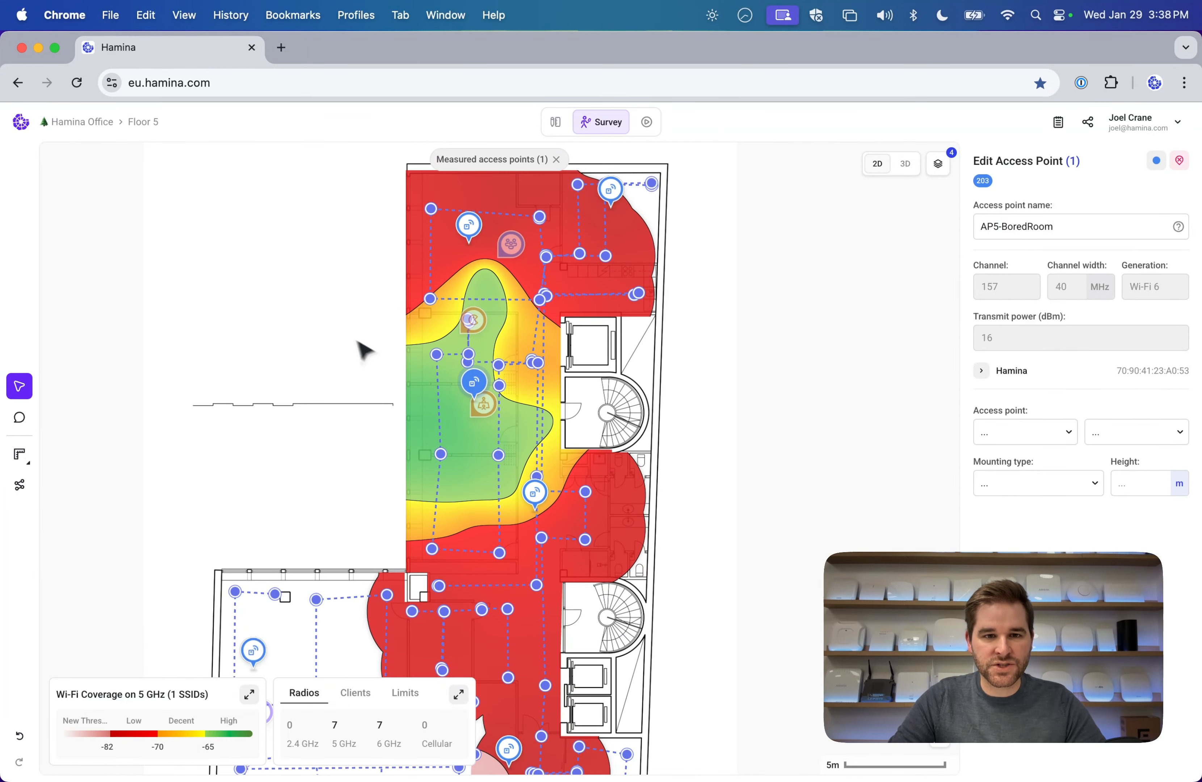
scroll(343, 344, "up", 2)
left_click(345, 342)
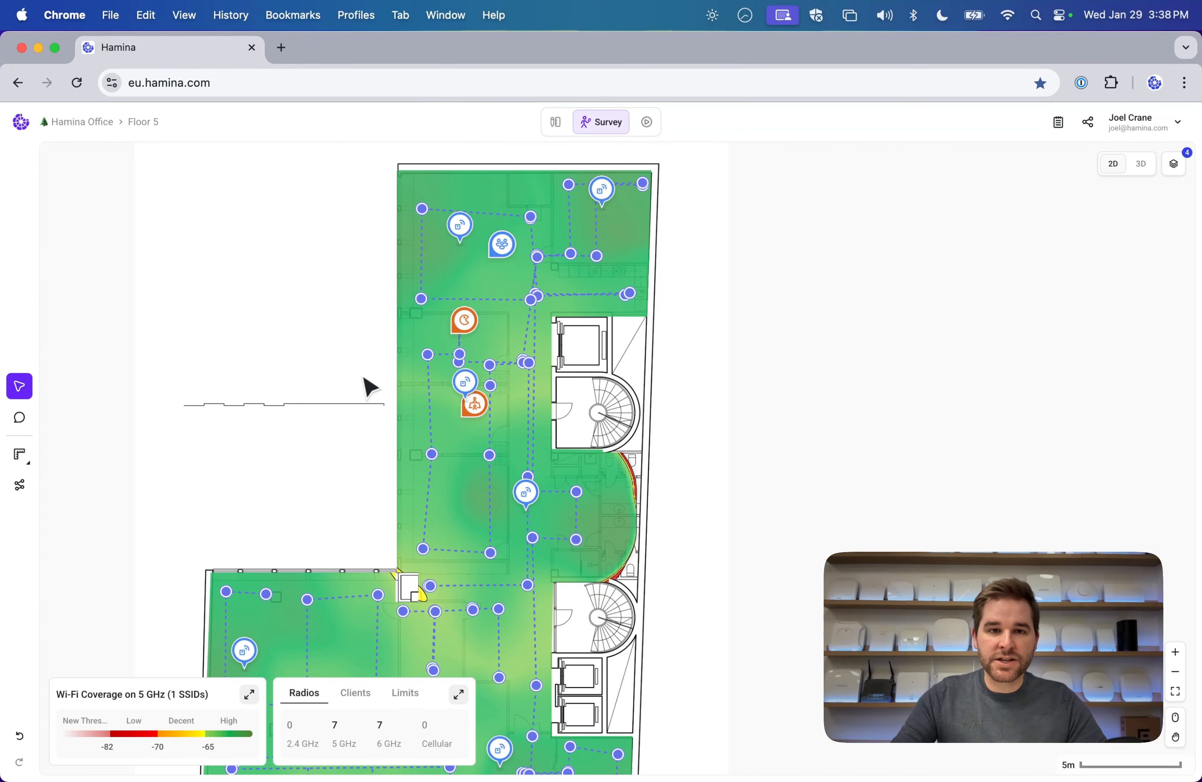
left_click(555, 128)
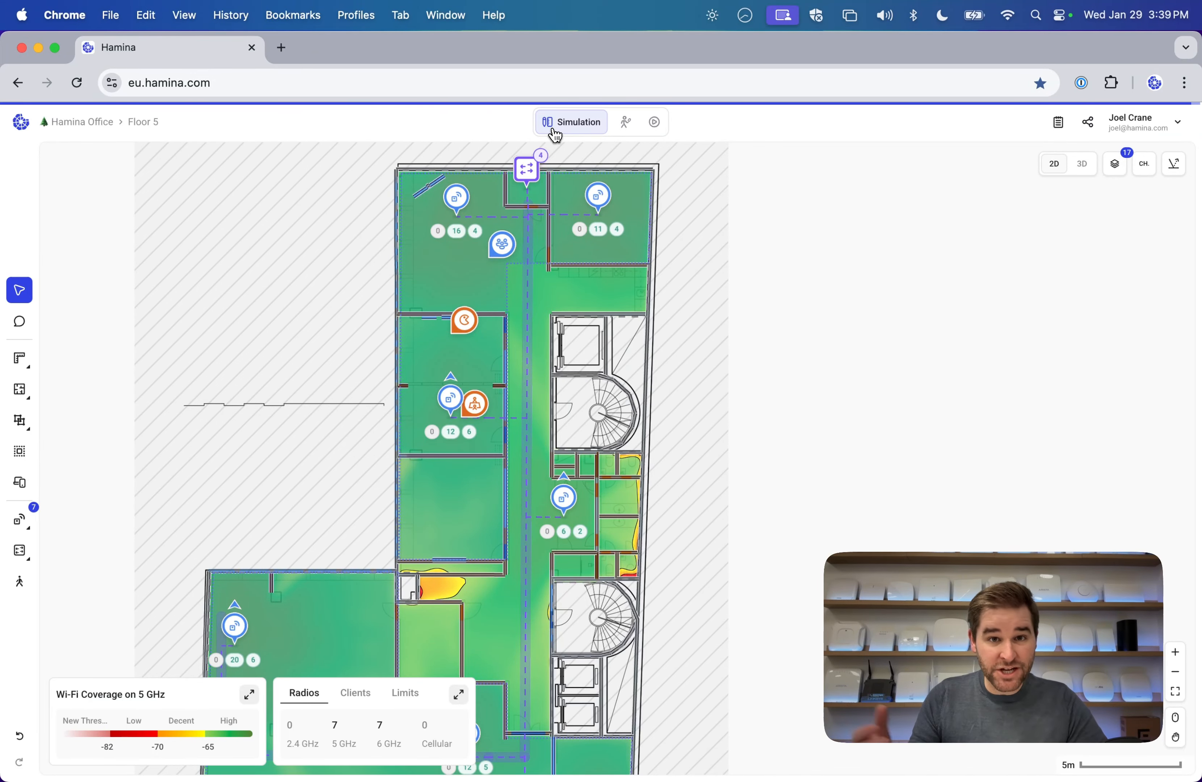
left_click(626, 128)
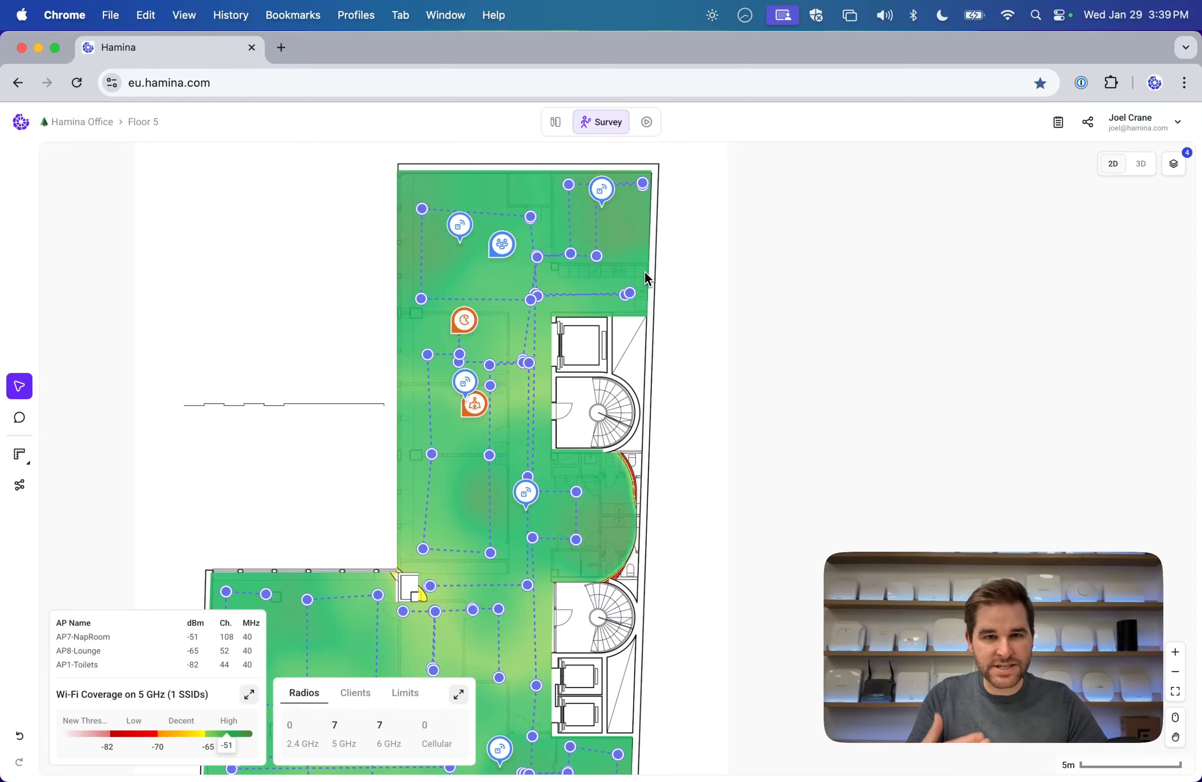
In Live mode, connect Floor 5 to the Juniper Mist Helsinki Office site.
left_click(648, 129)
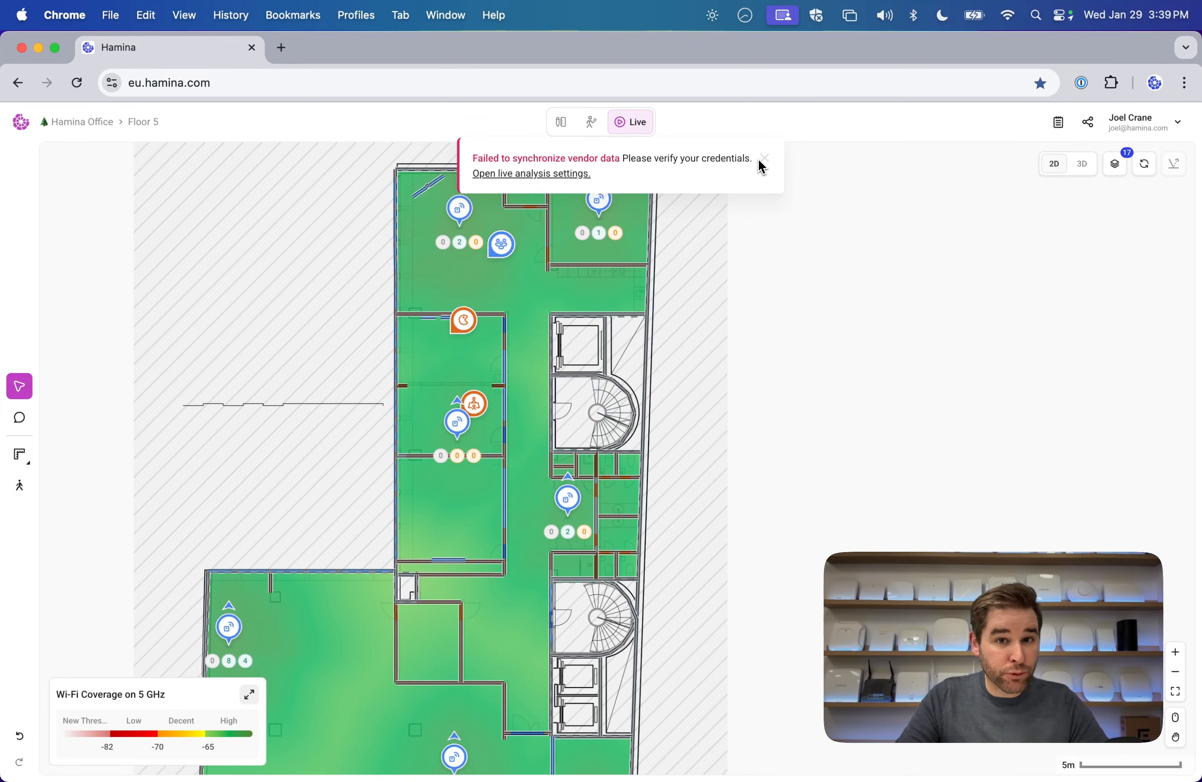
left_click(546, 178)
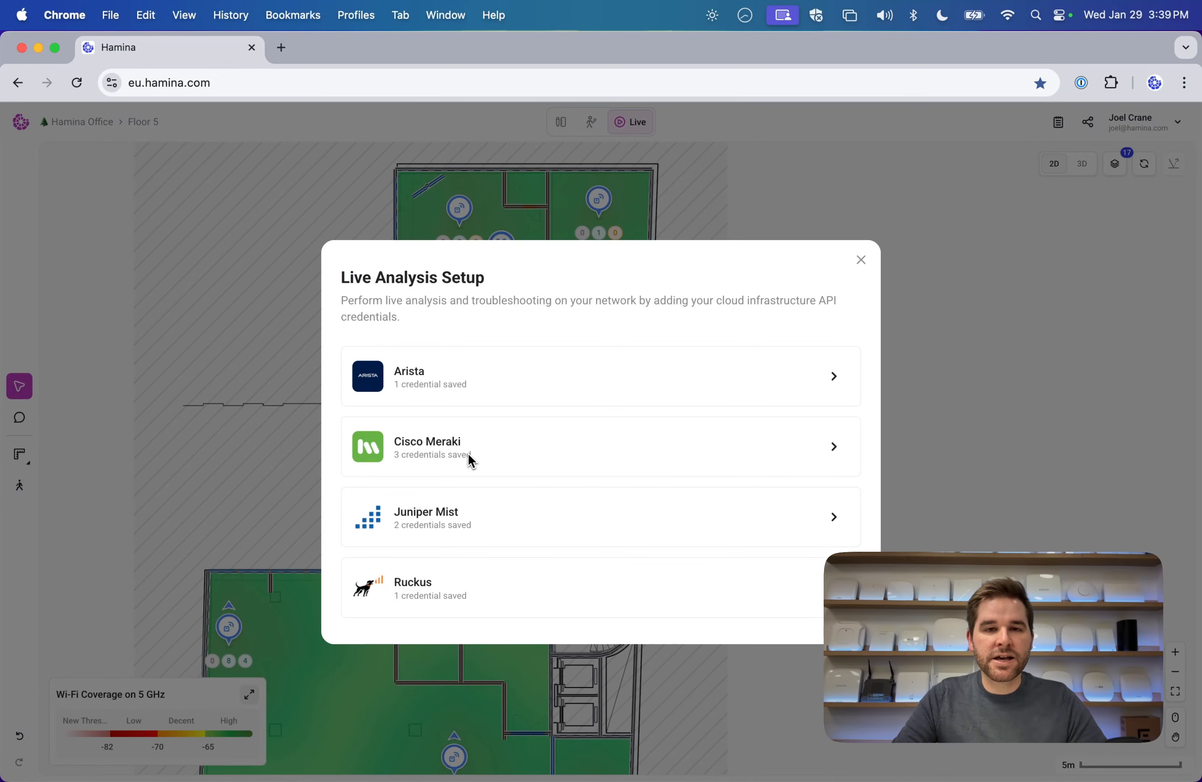
left_click(492, 525)
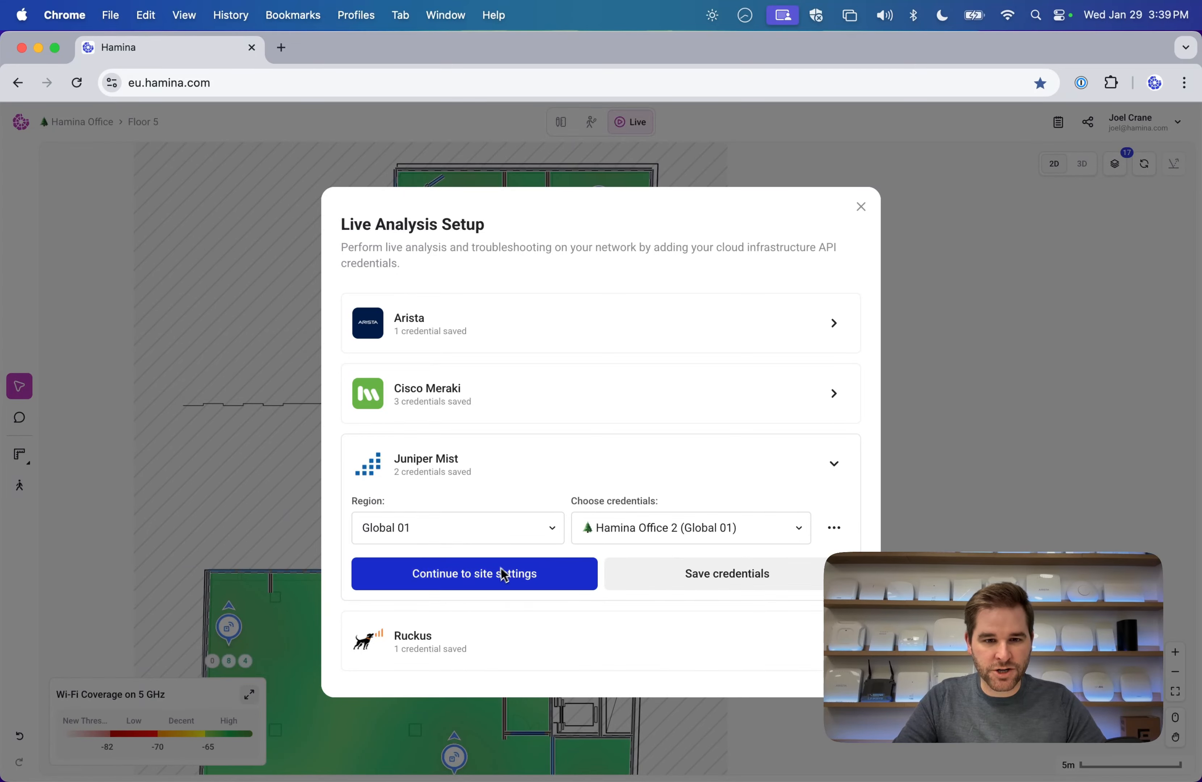
left_click(528, 579)
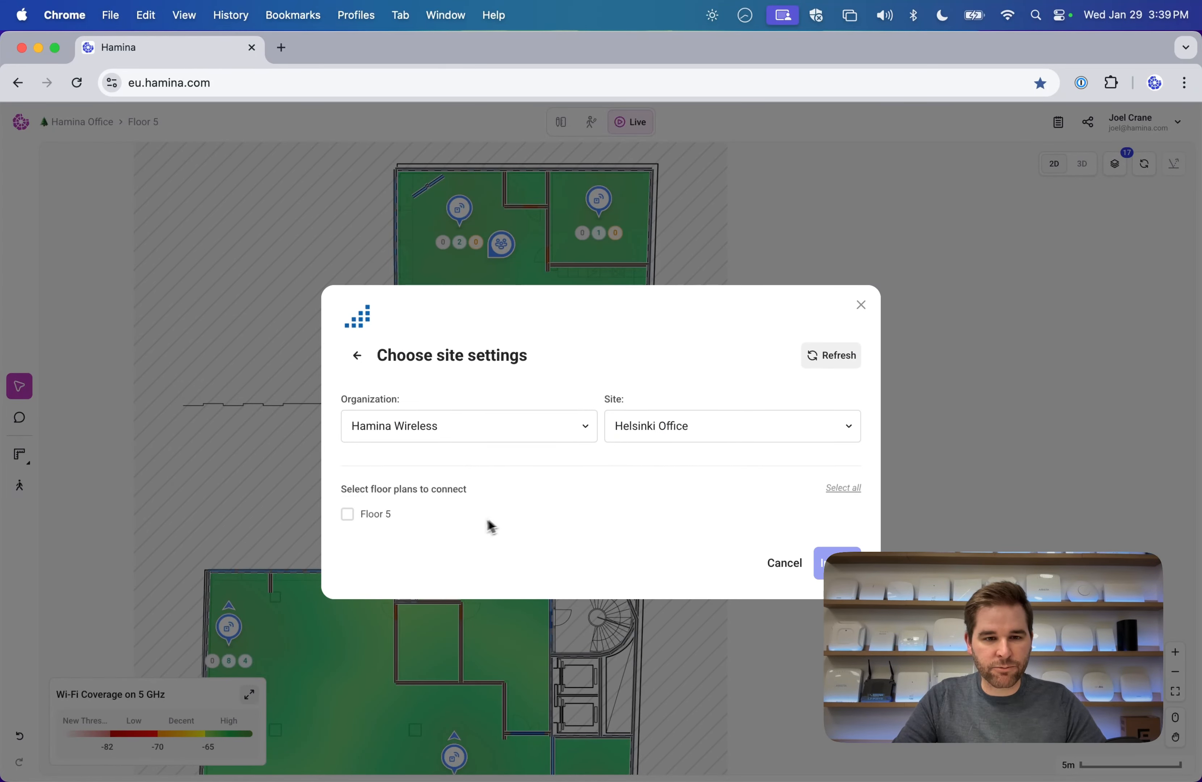
left_click(360, 519)
left_click(837, 564)
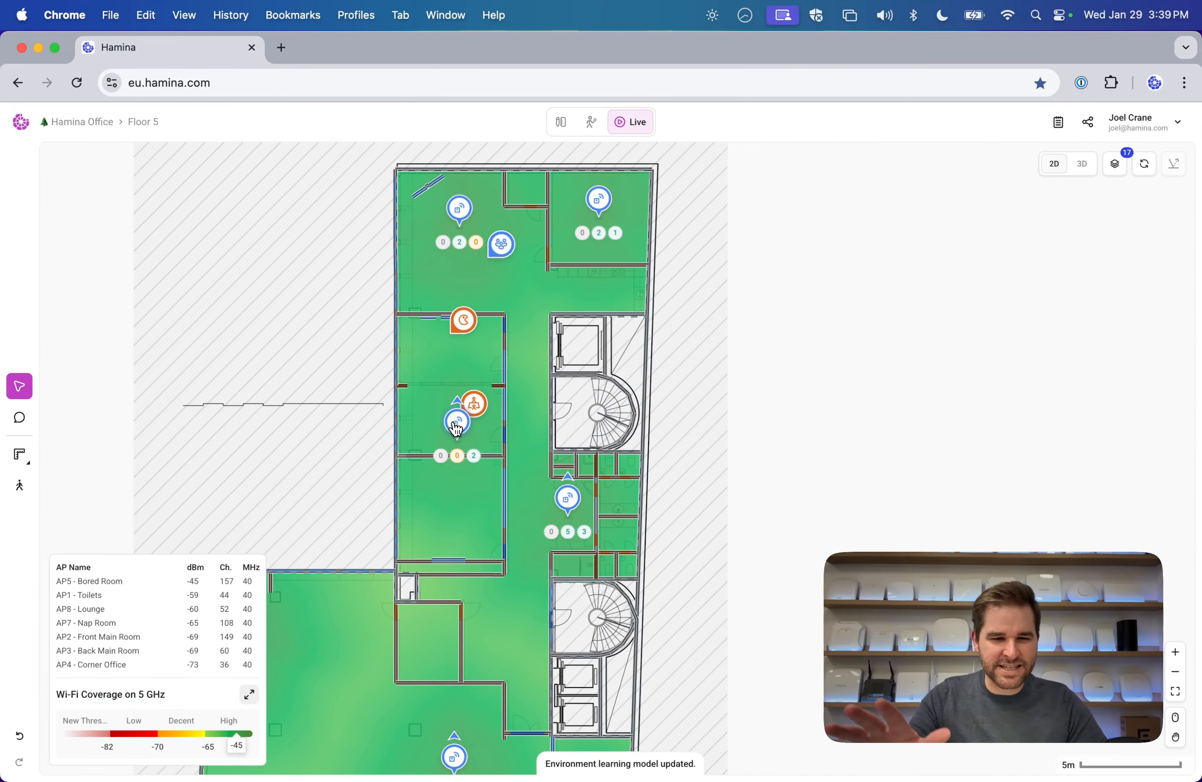
Preview the live coverage of individual APs, including AP2 - Front Main Room and the top AP.
scroll(295, 443, "down", 2)
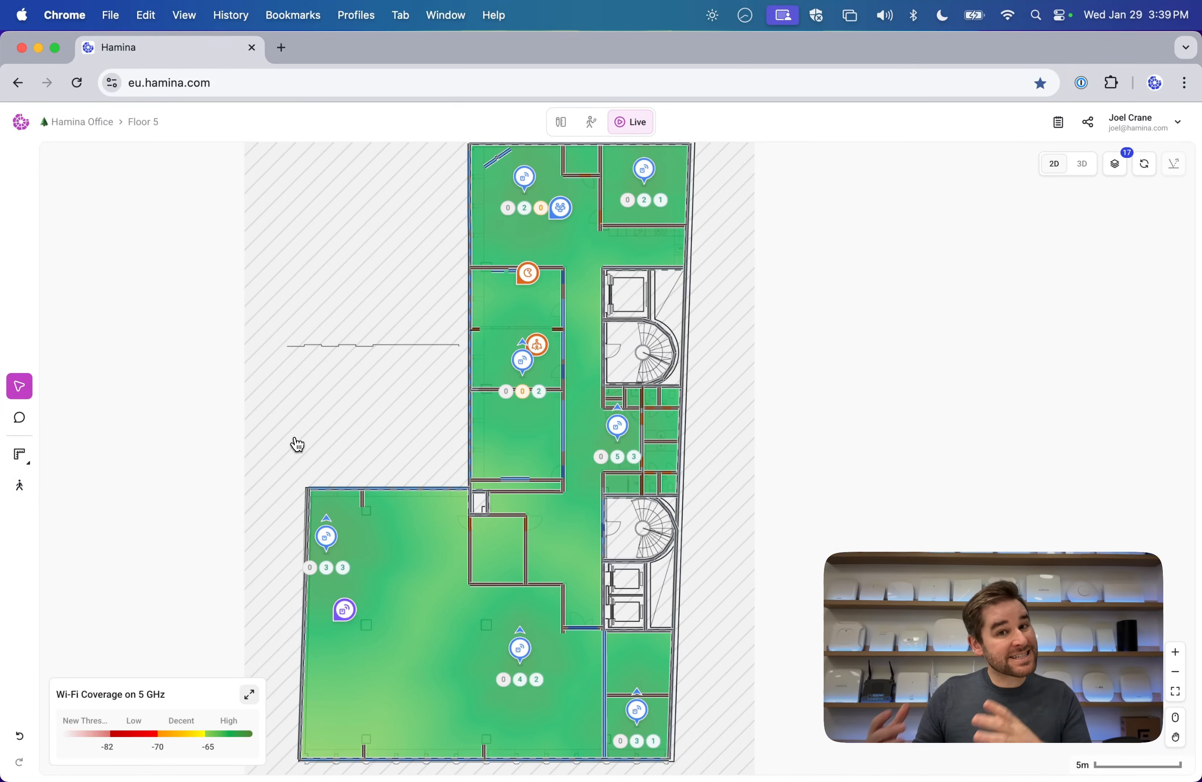
left_click(327, 536)
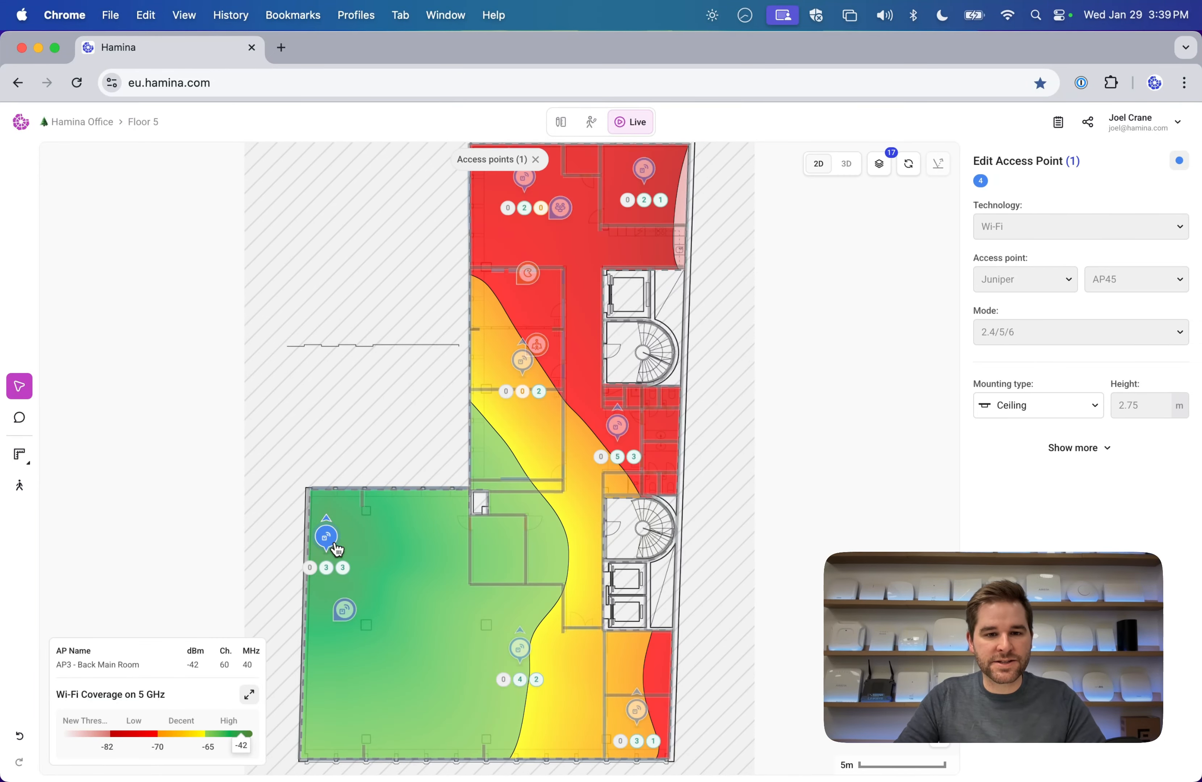
scroll(396, 575, "down", 2)
left_click(520, 536)
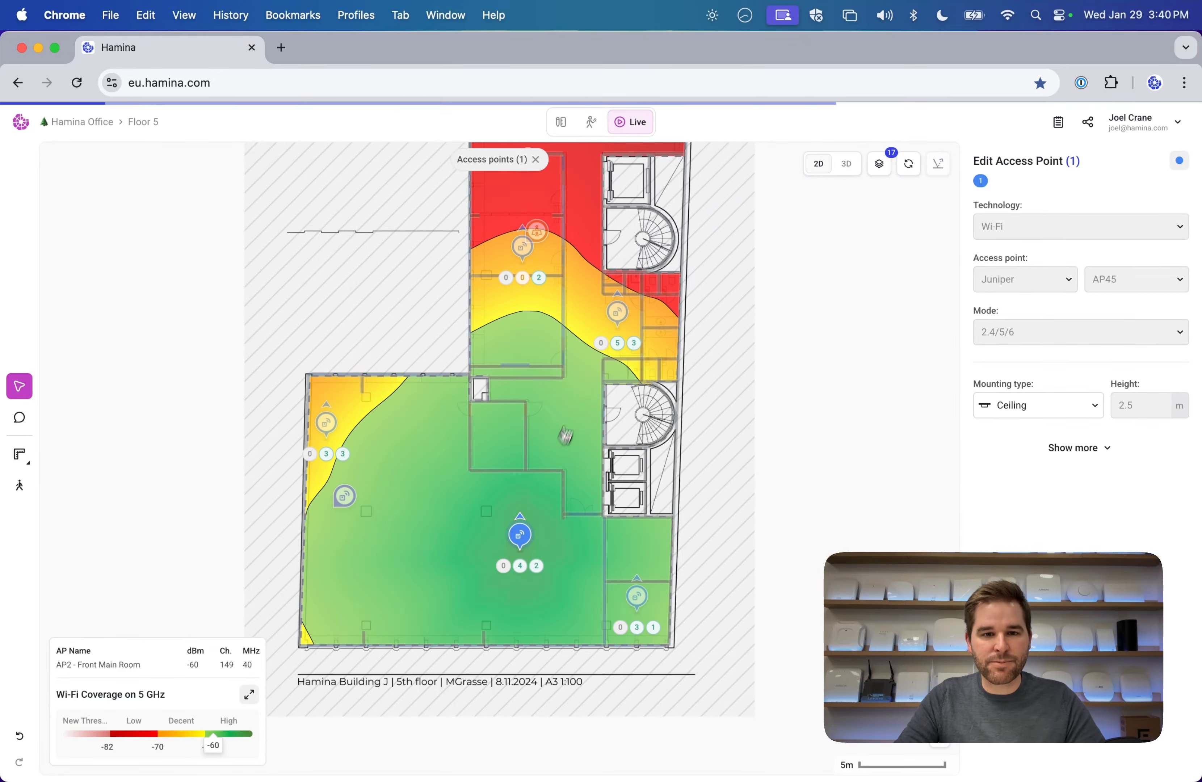
scroll(530, 457, "up", 3)
left_click(521, 373)
left_click(523, 192)
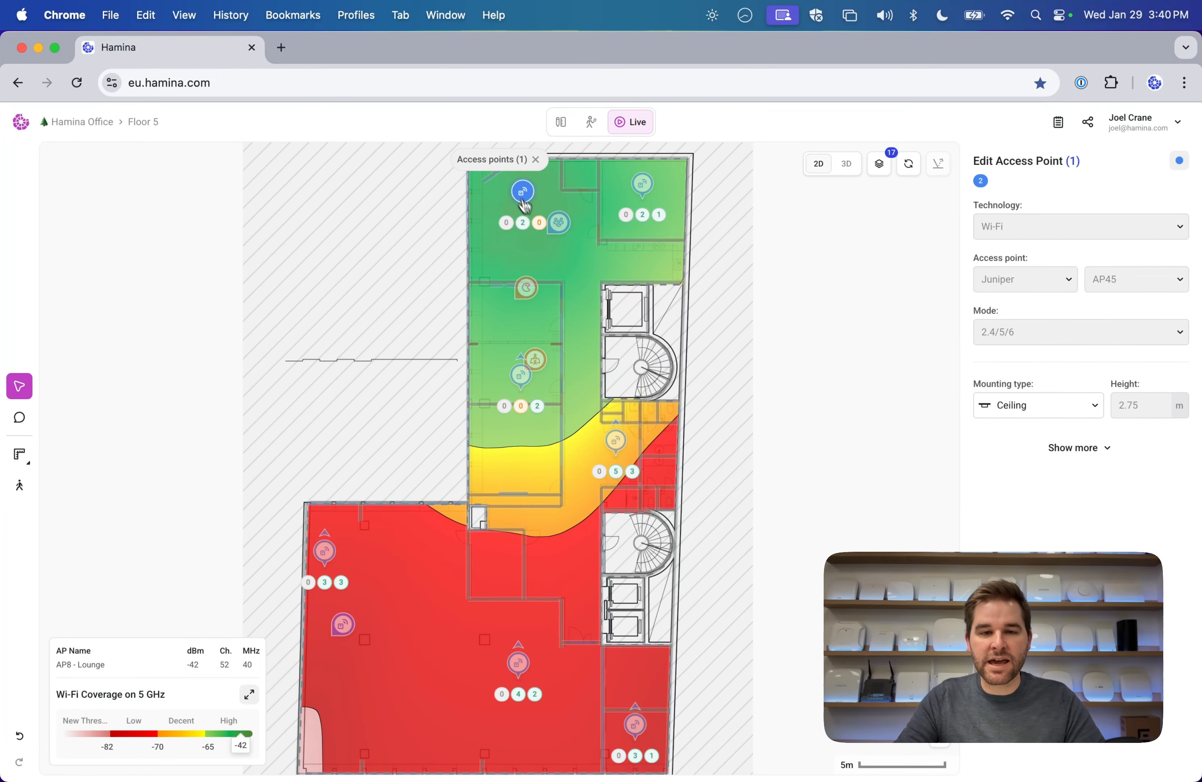
Deselect the AP and switch the heatmap to 5 GHz channel utilization.
left_click(358, 358)
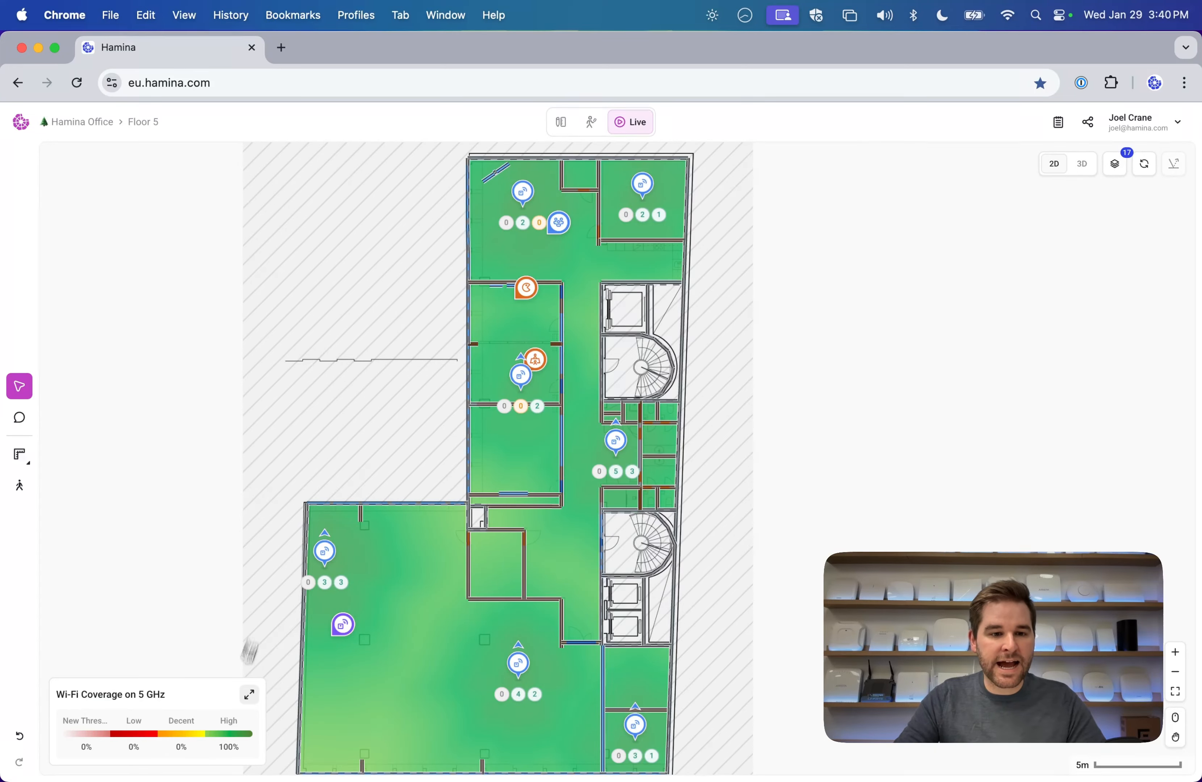
left_click(249, 694)
left_click(231, 668)
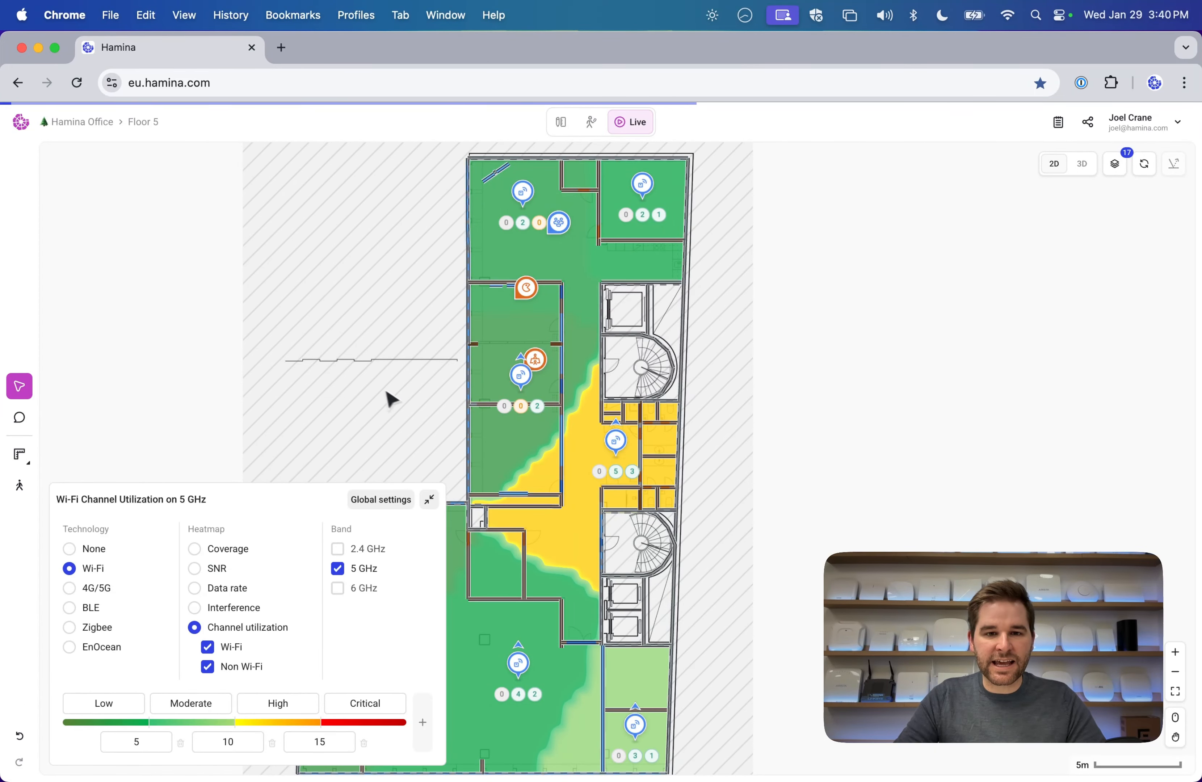
left_click(429, 433)
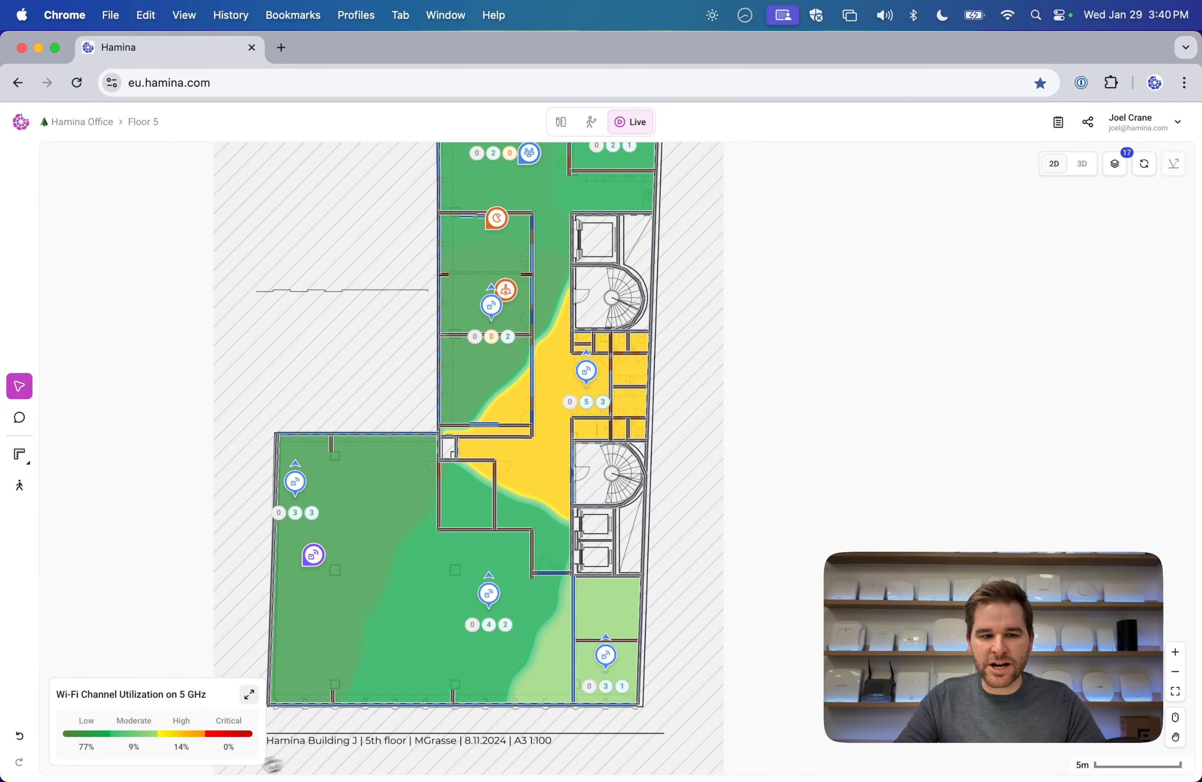
left_click(207, 758)
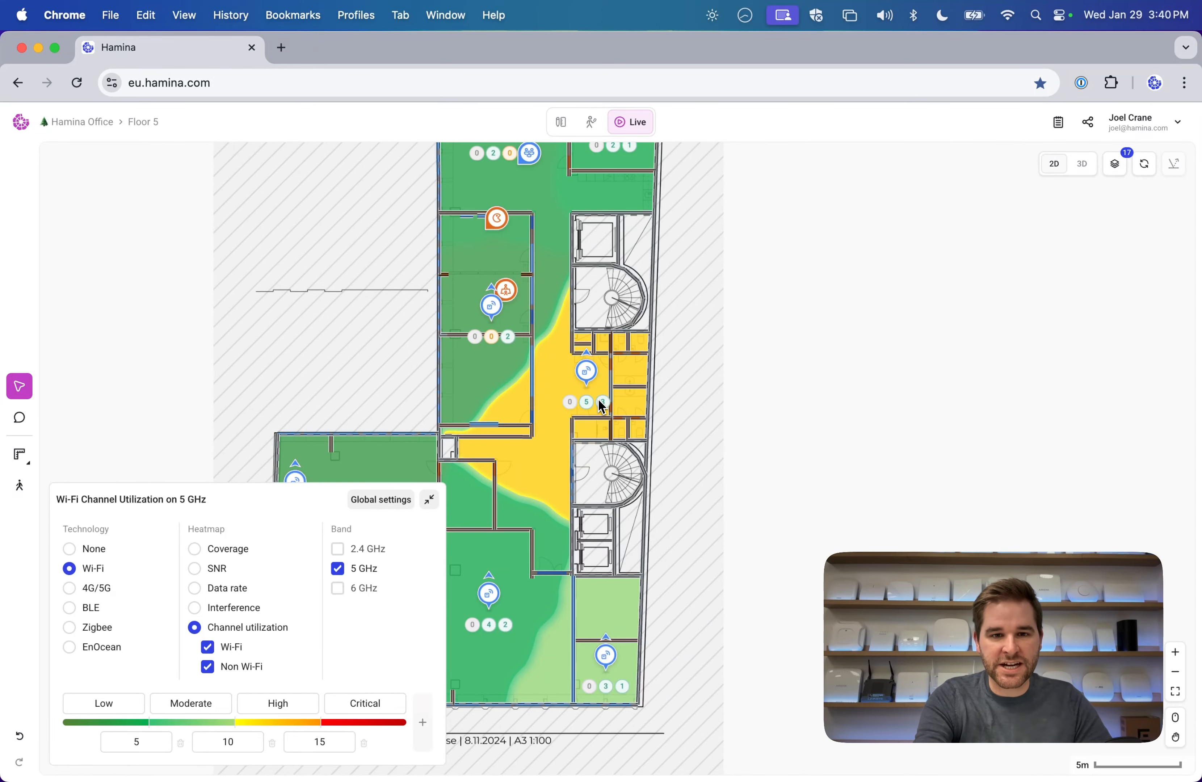
scroll(601, 406, "up", 5)
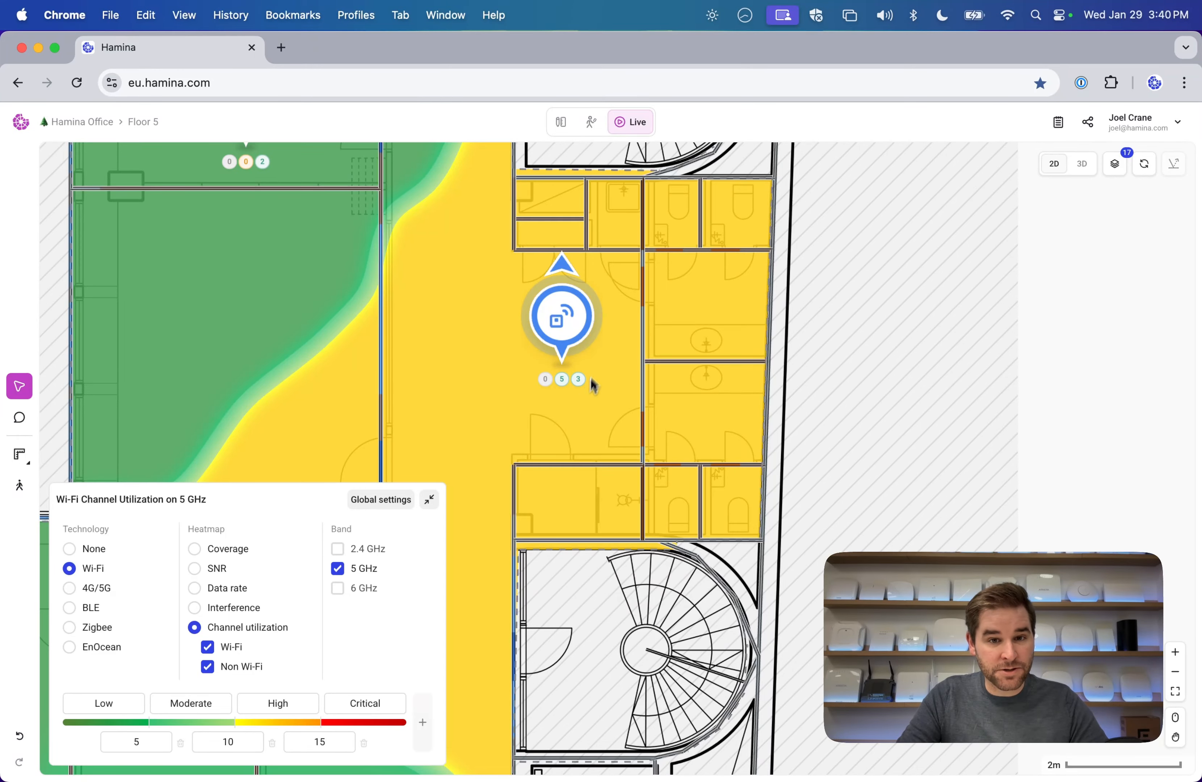
mouse_move(20, 490)
left_click(67, 494)
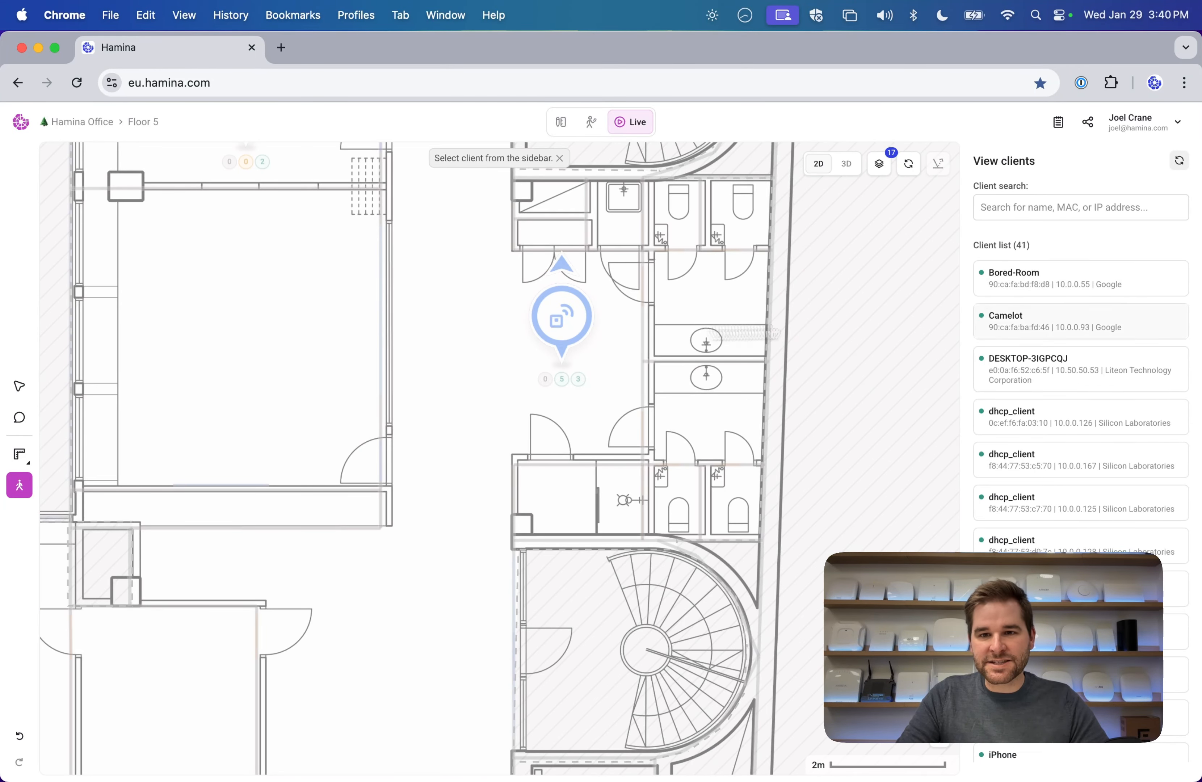
left_click(1084, 288)
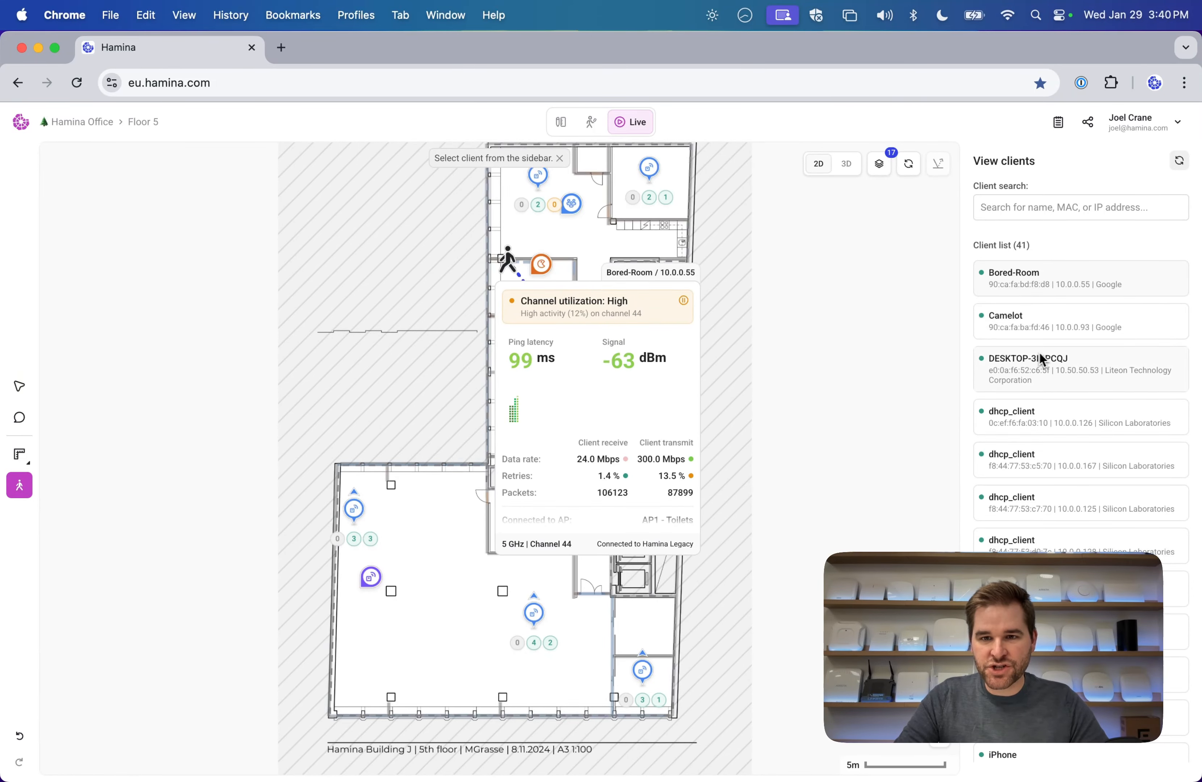
left_click(1065, 333)
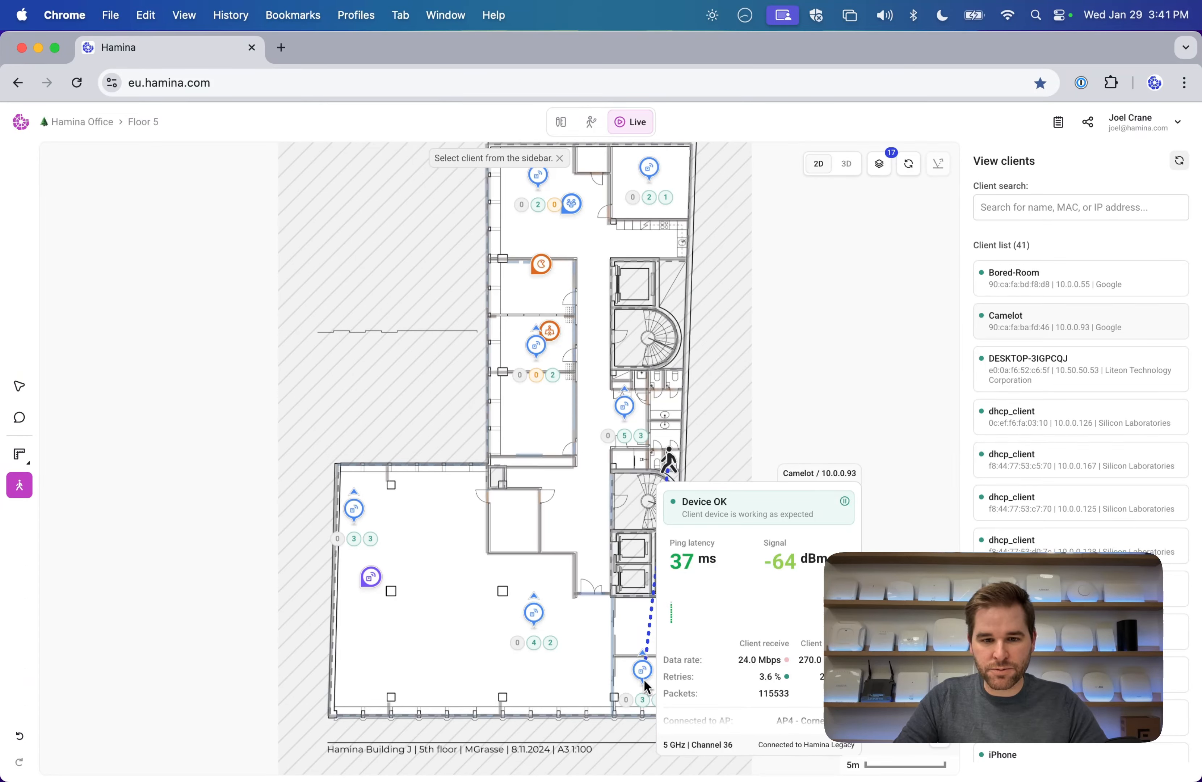
scroll(1056, 401, "down", 5)
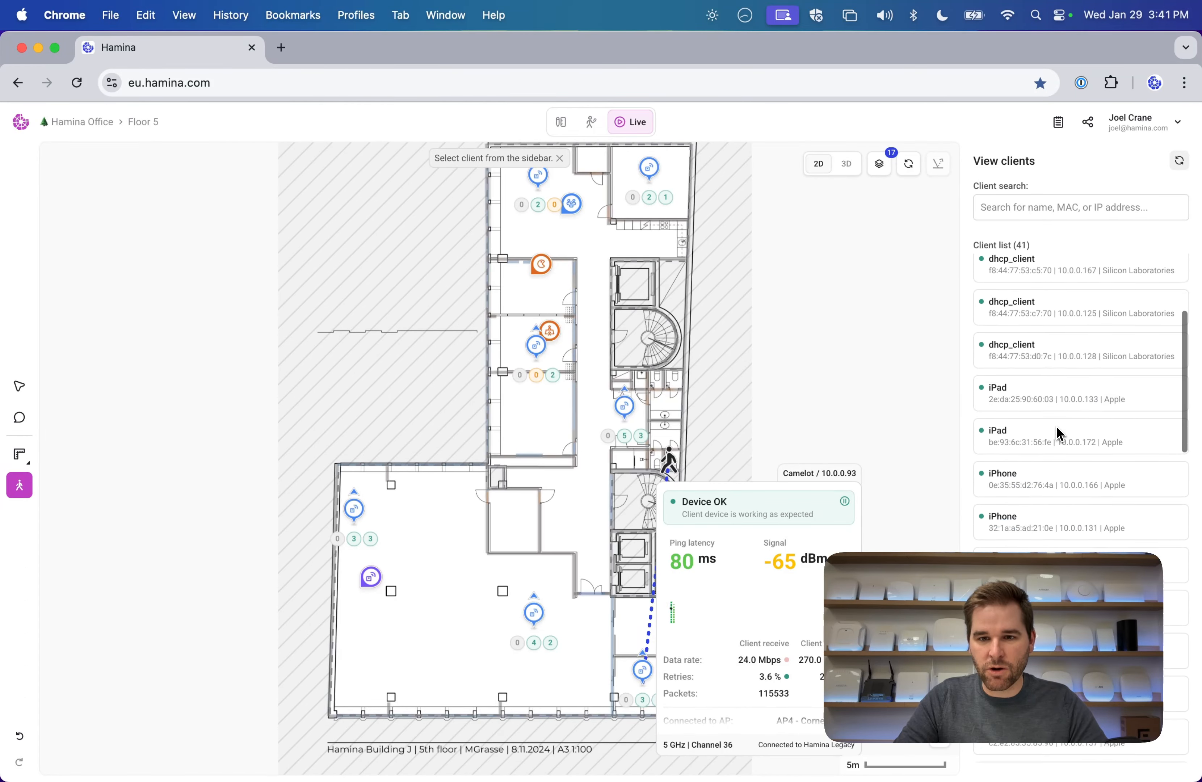
scroll(1071, 442, "down", 3)
left_click(1038, 207)
type("j")
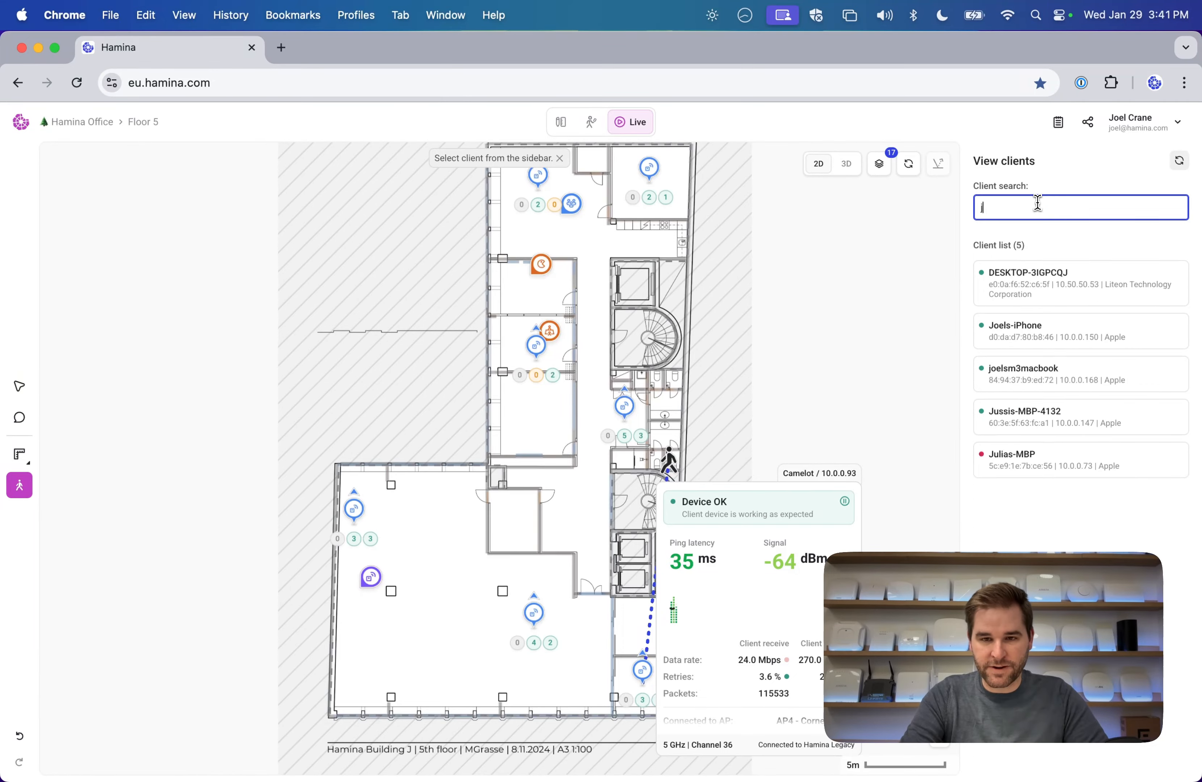
key("BackSpace")
type("joel")
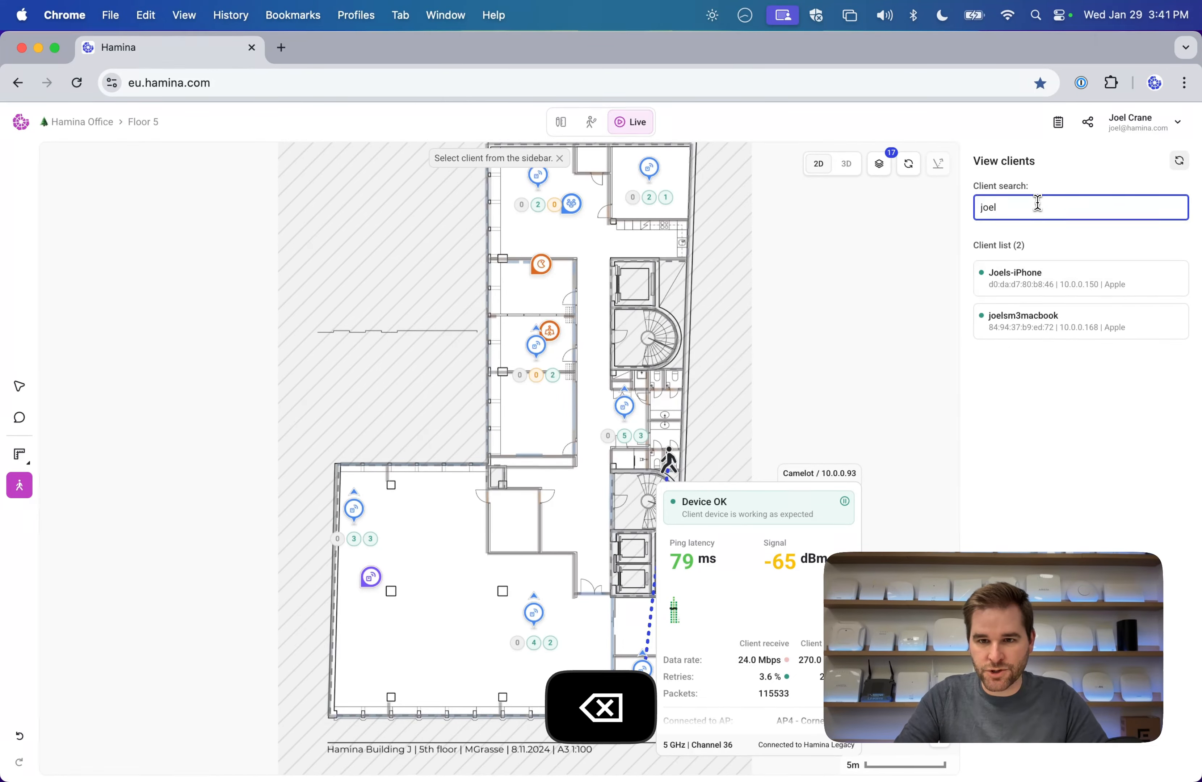
left_click(1027, 316)
scroll(669, 302, "up", 10)
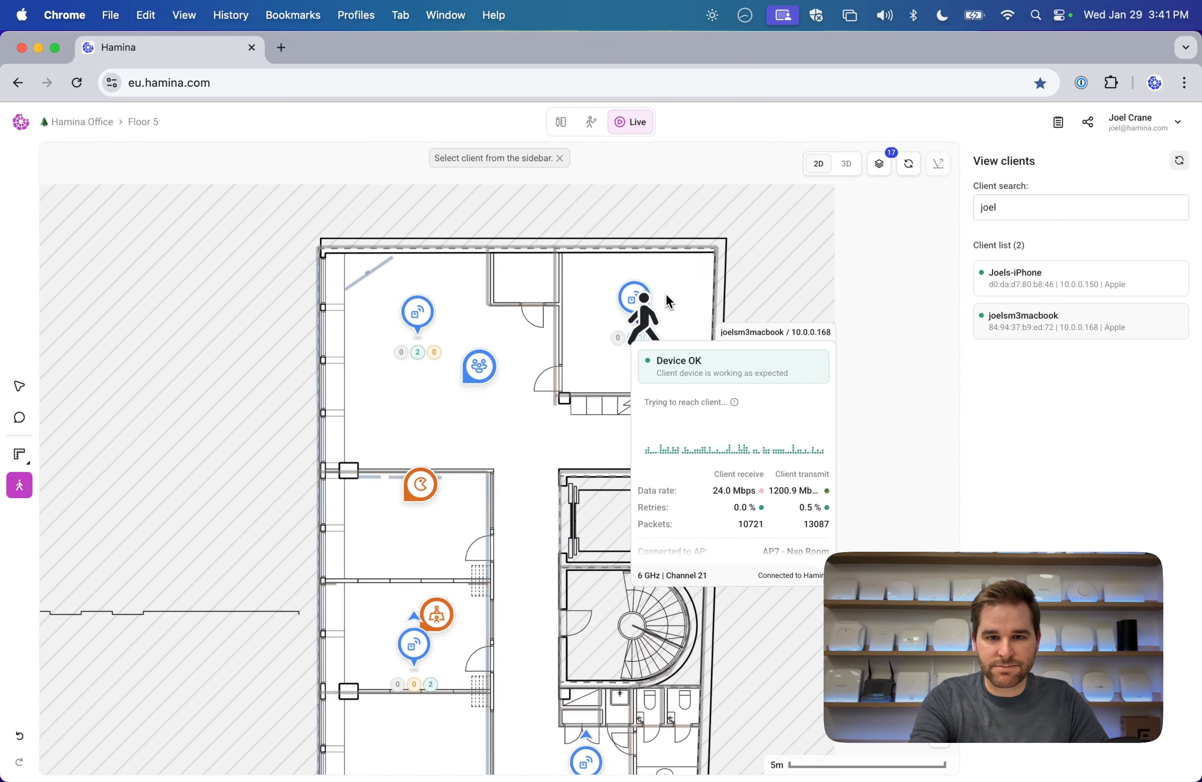
scroll(669, 302, "down", 3)
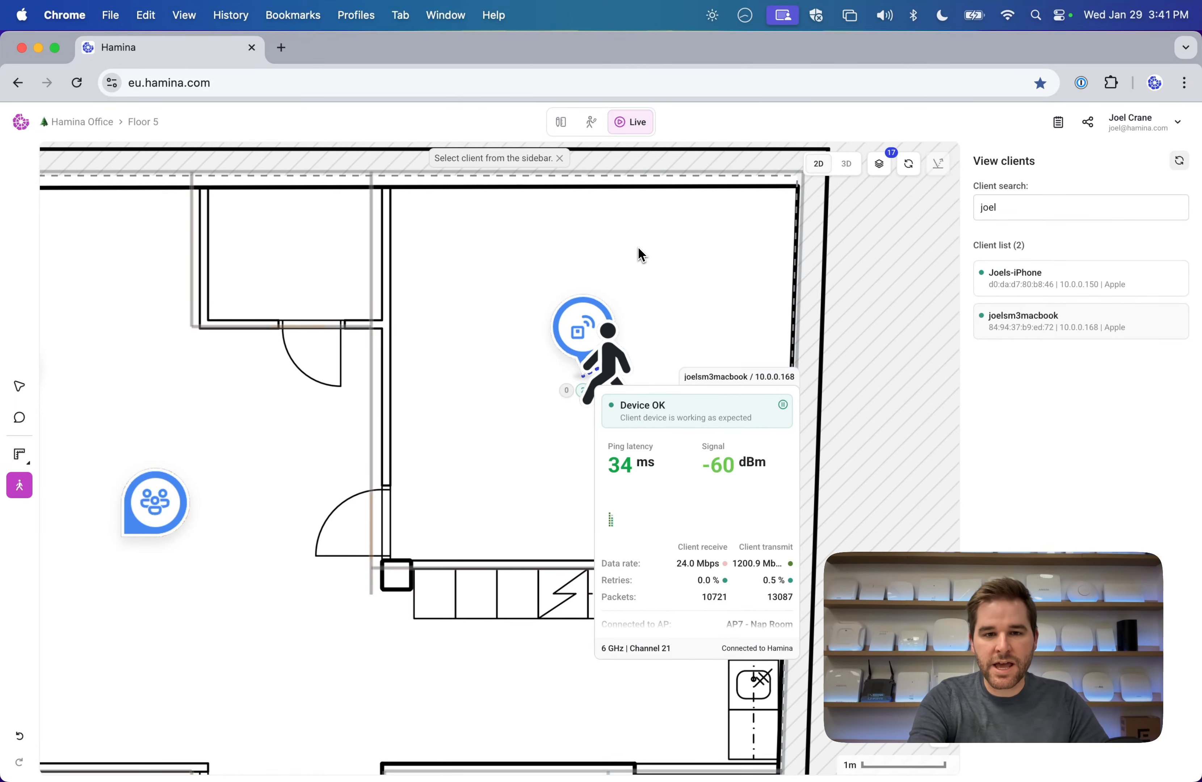
scroll(641, 255, "down", 3)
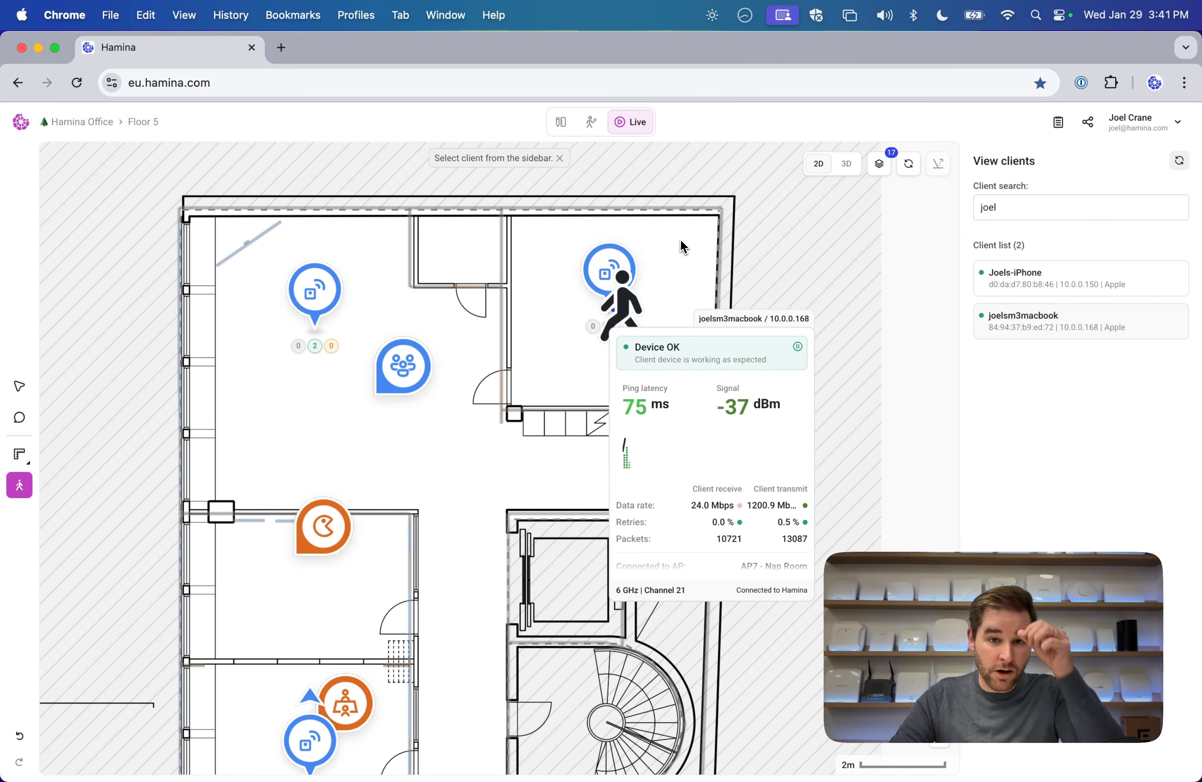
left_click(19, 386)
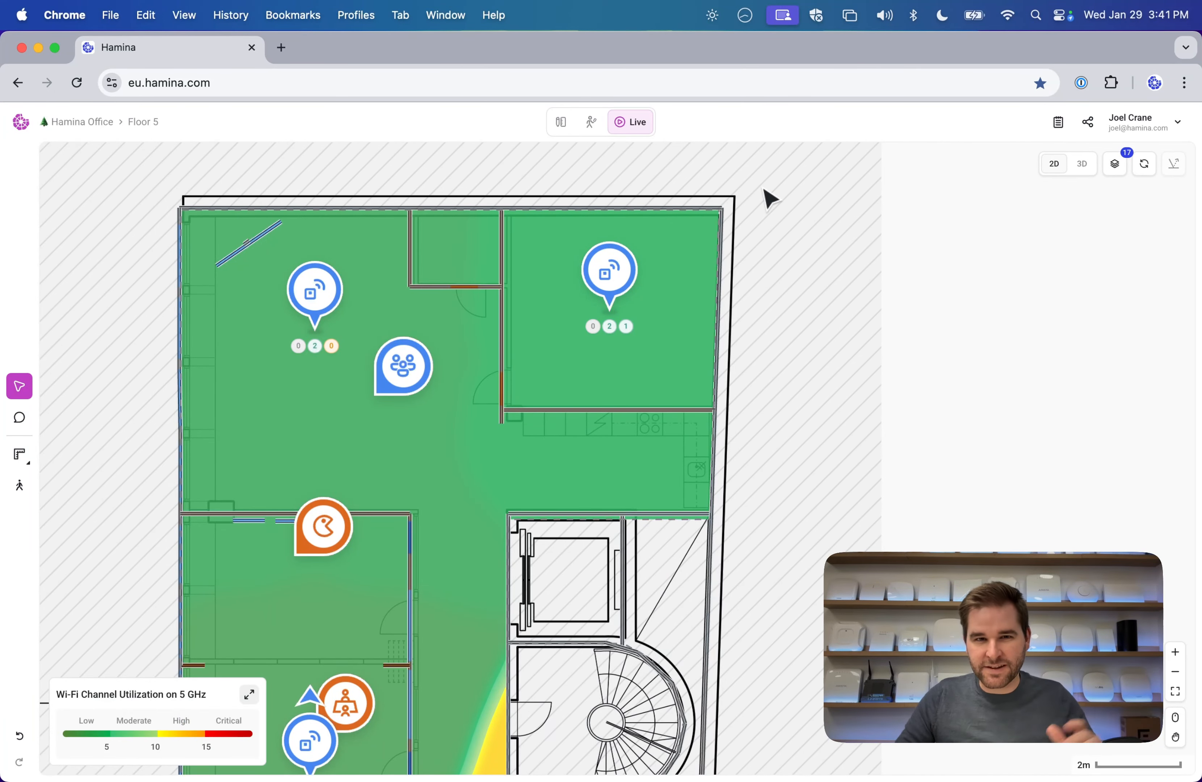
Cycle Floor 5 through Simulation and Survey back to Live, then go to the project list.
left_click(562, 122)
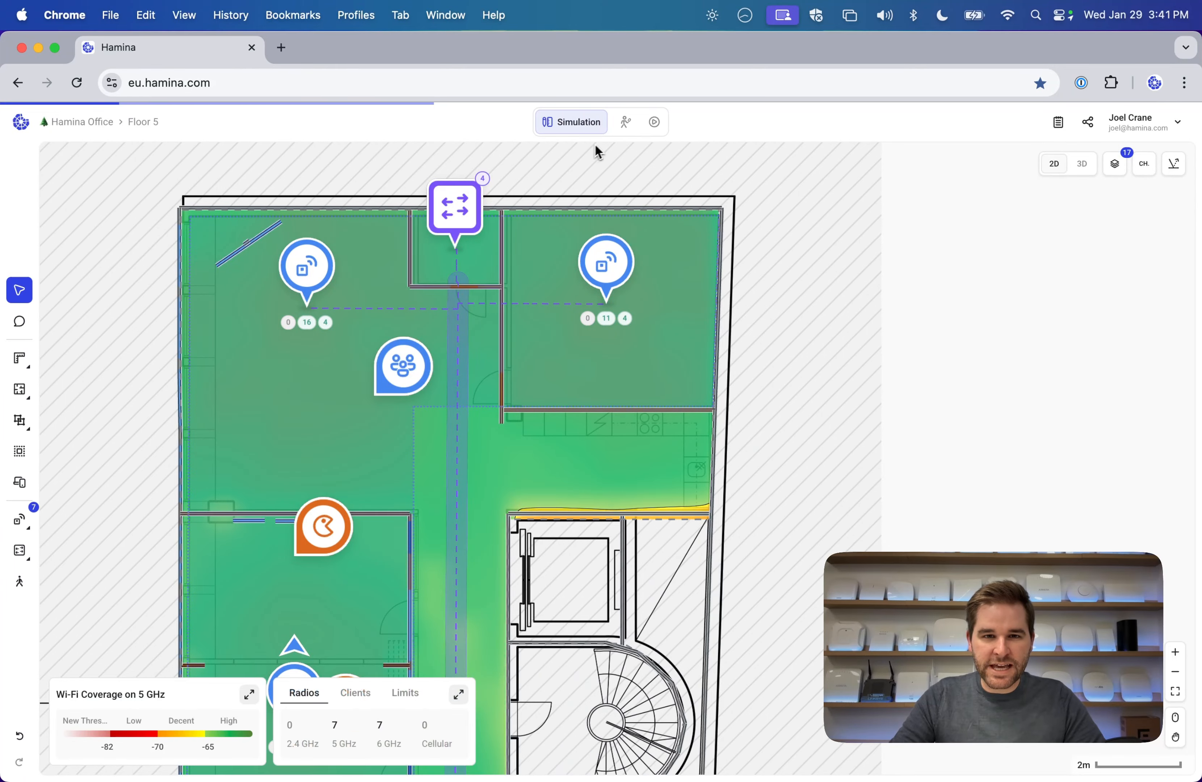
left_click(627, 124)
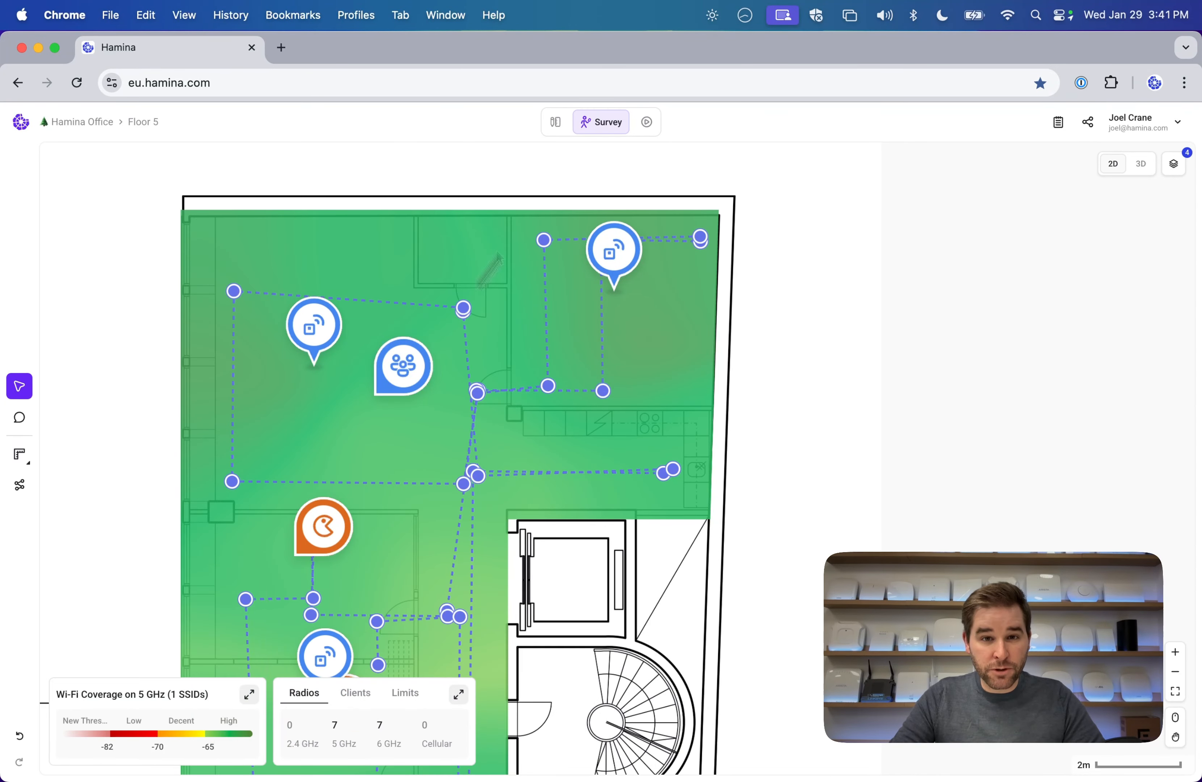
left_click(652, 127)
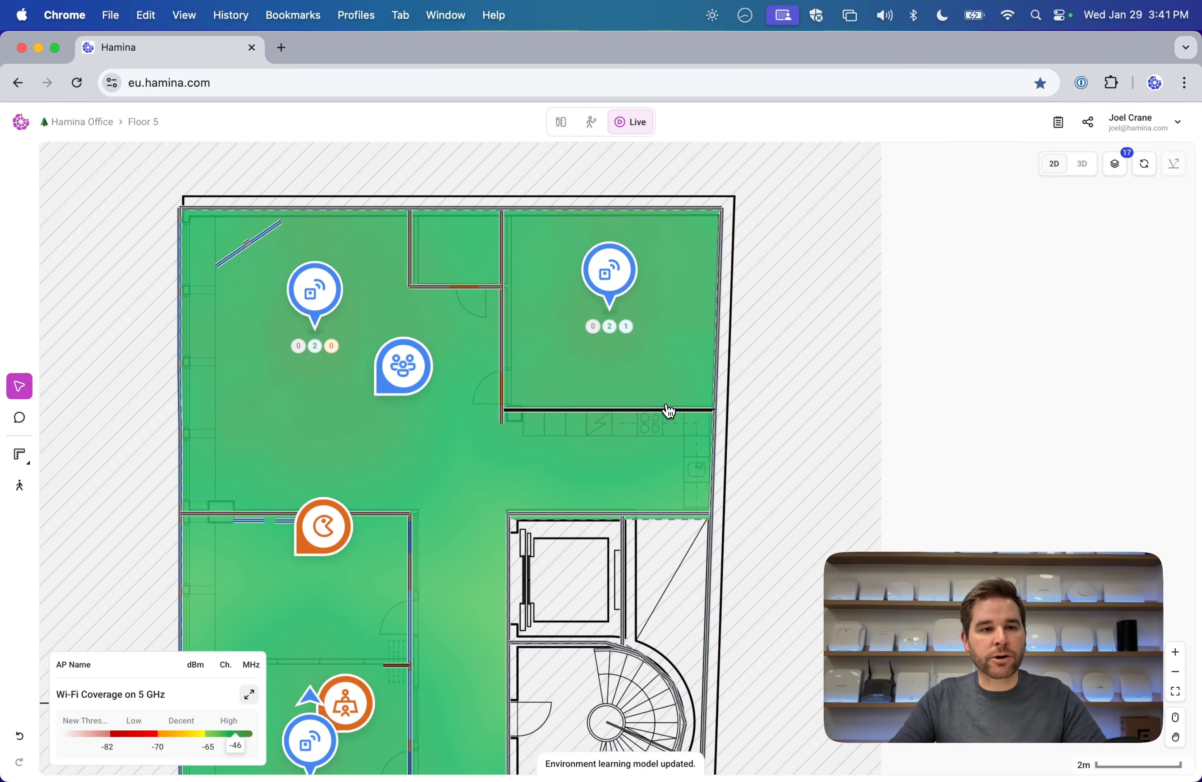
left_click(98, 123)
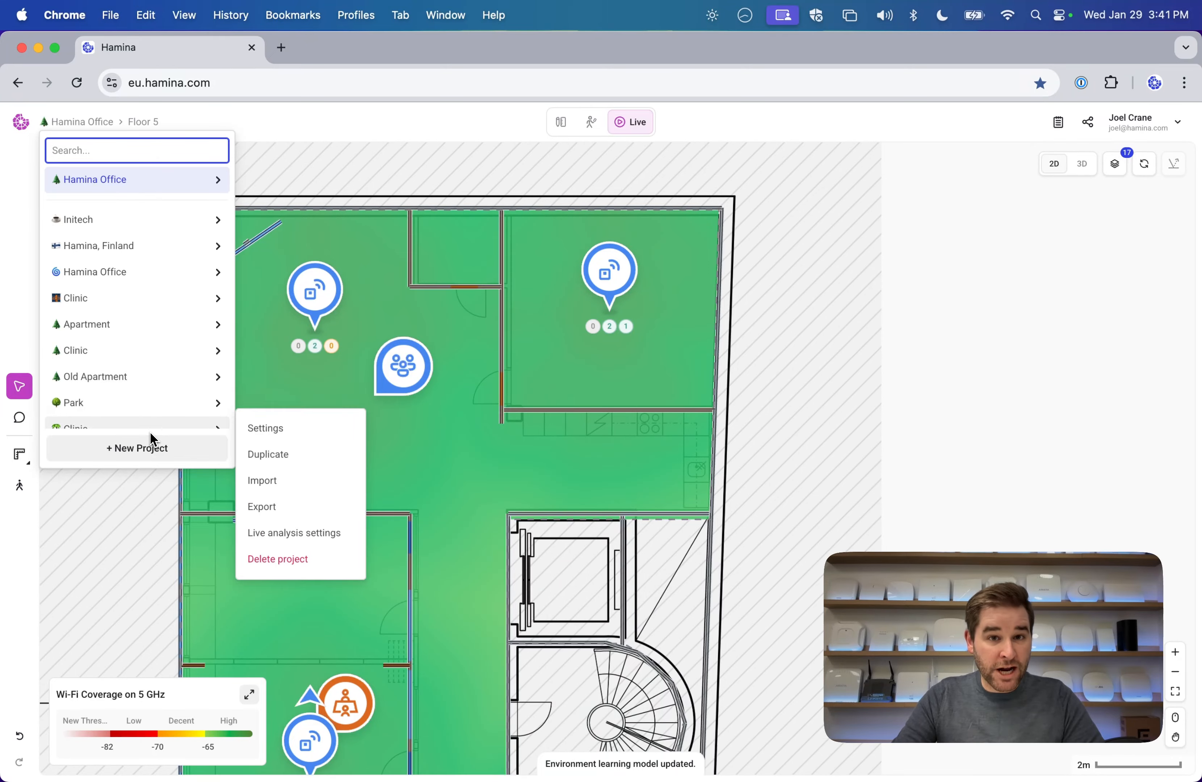
Create and save a new project named 'Demo Video Project' with country set to Finland.
left_click(160, 466)
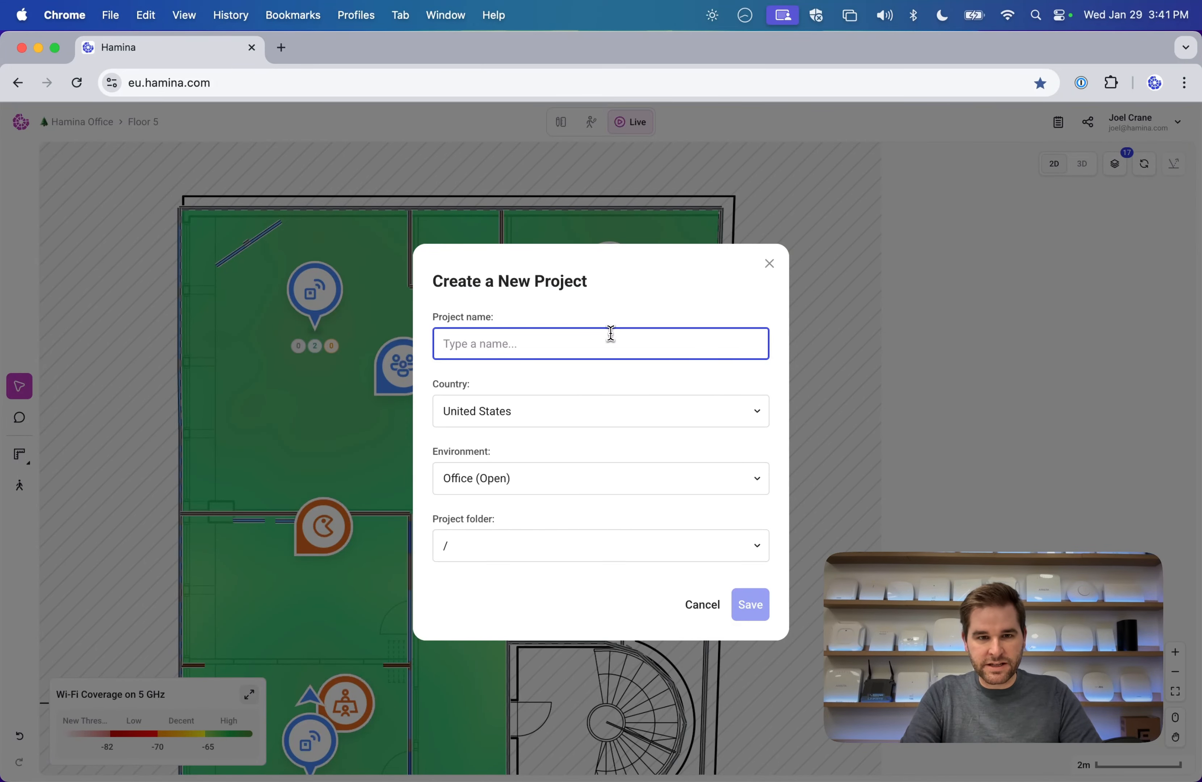
type("Demo Video Project")
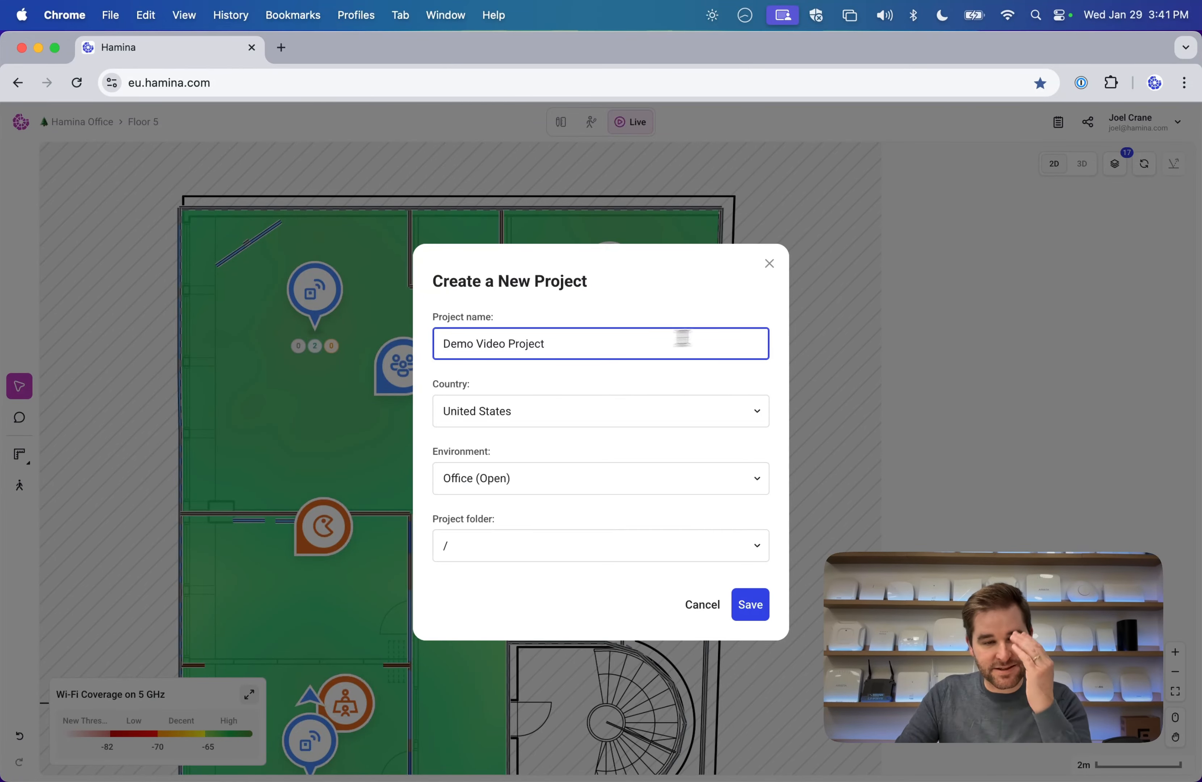
left_click(611, 409)
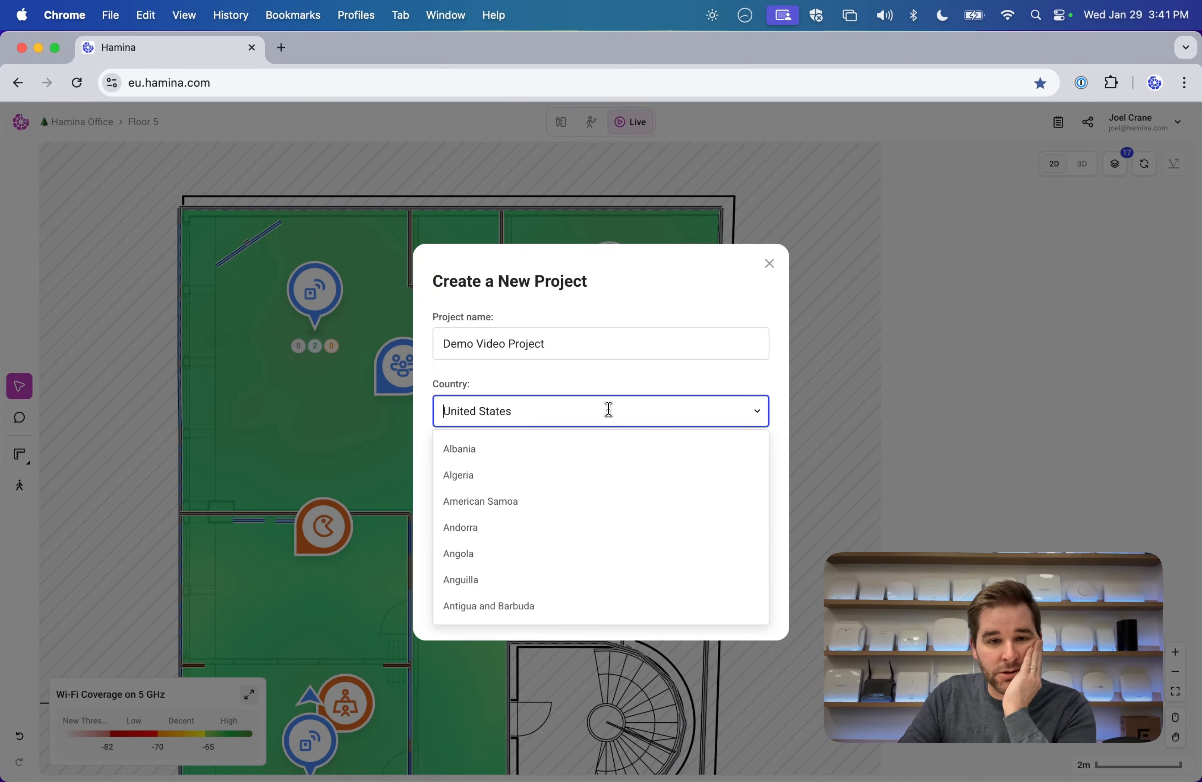
type("Fin")
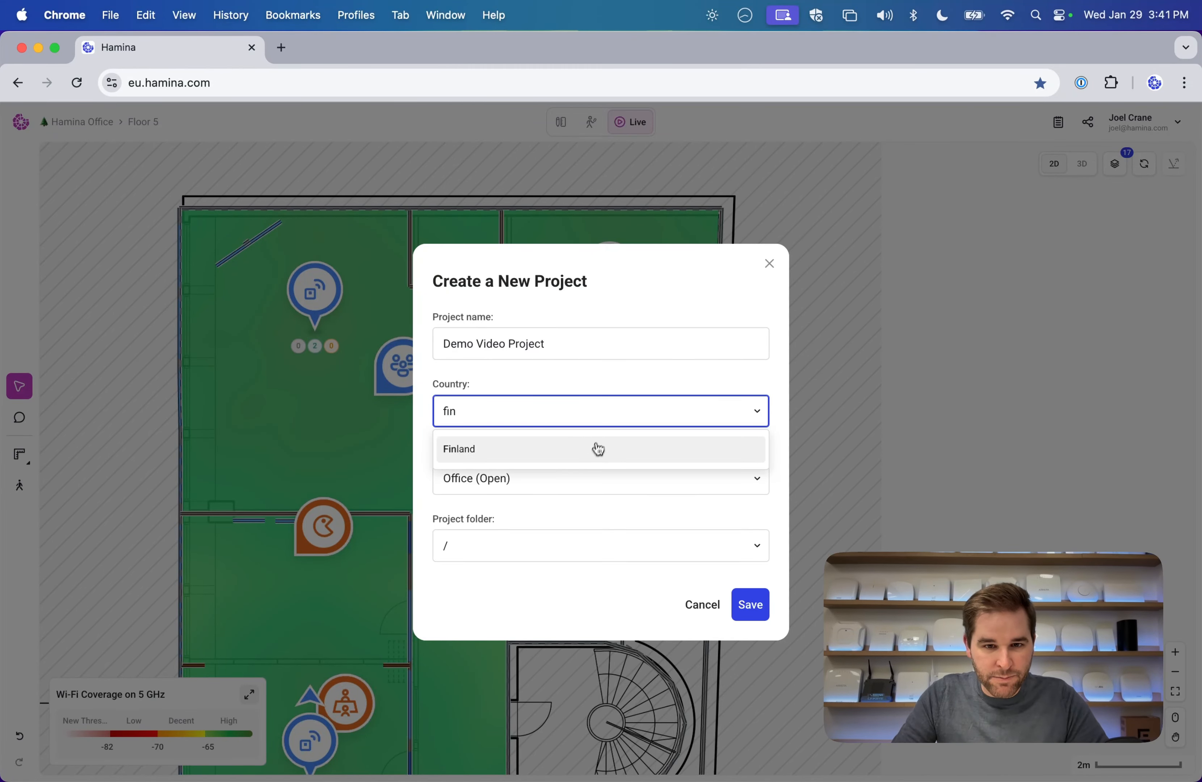
left_click(596, 449)
left_click(769, 608)
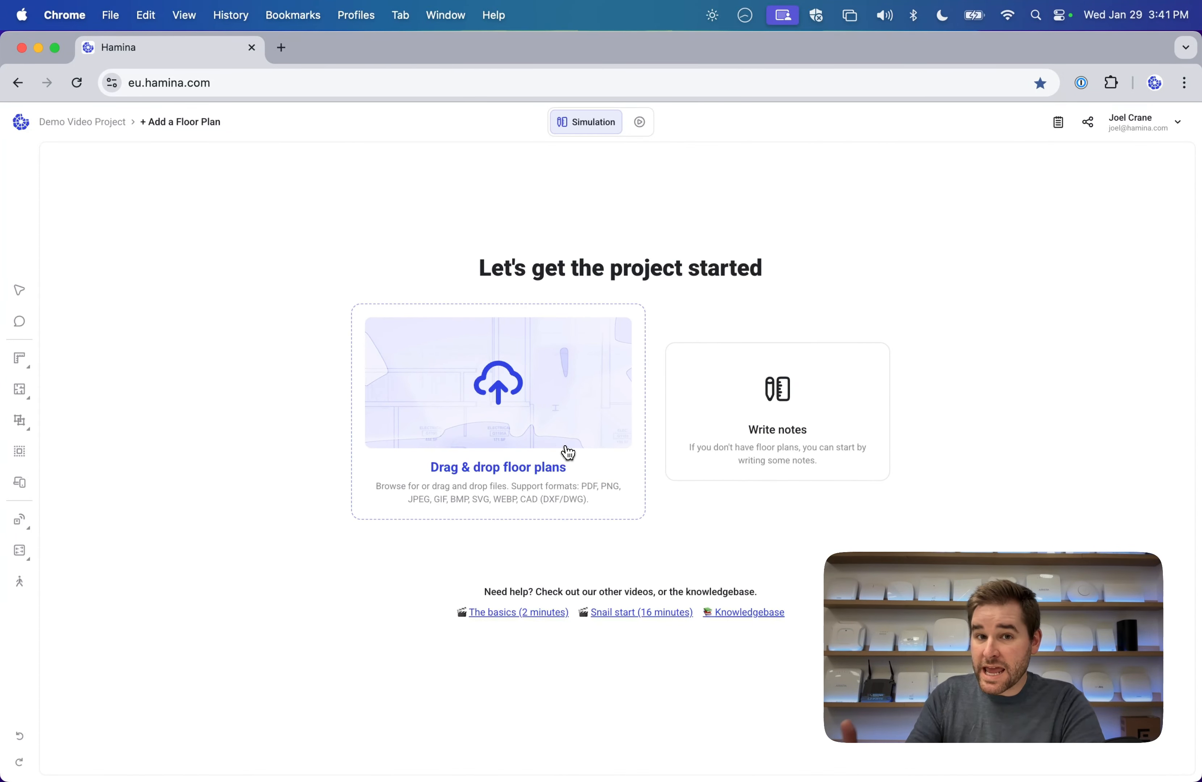
Upload HQ BLDG - 3 Floors.pdf as the project's floor plan.
left_click(546, 443)
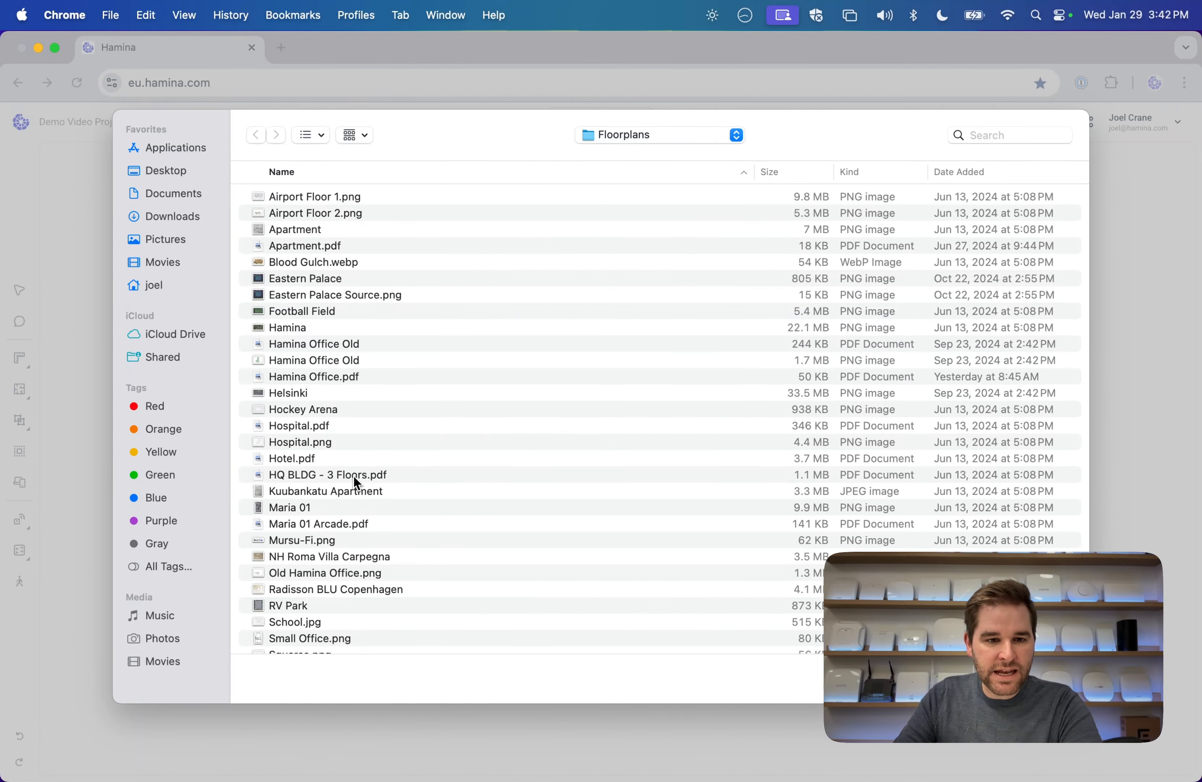
scroll(381, 490, "down", 3)
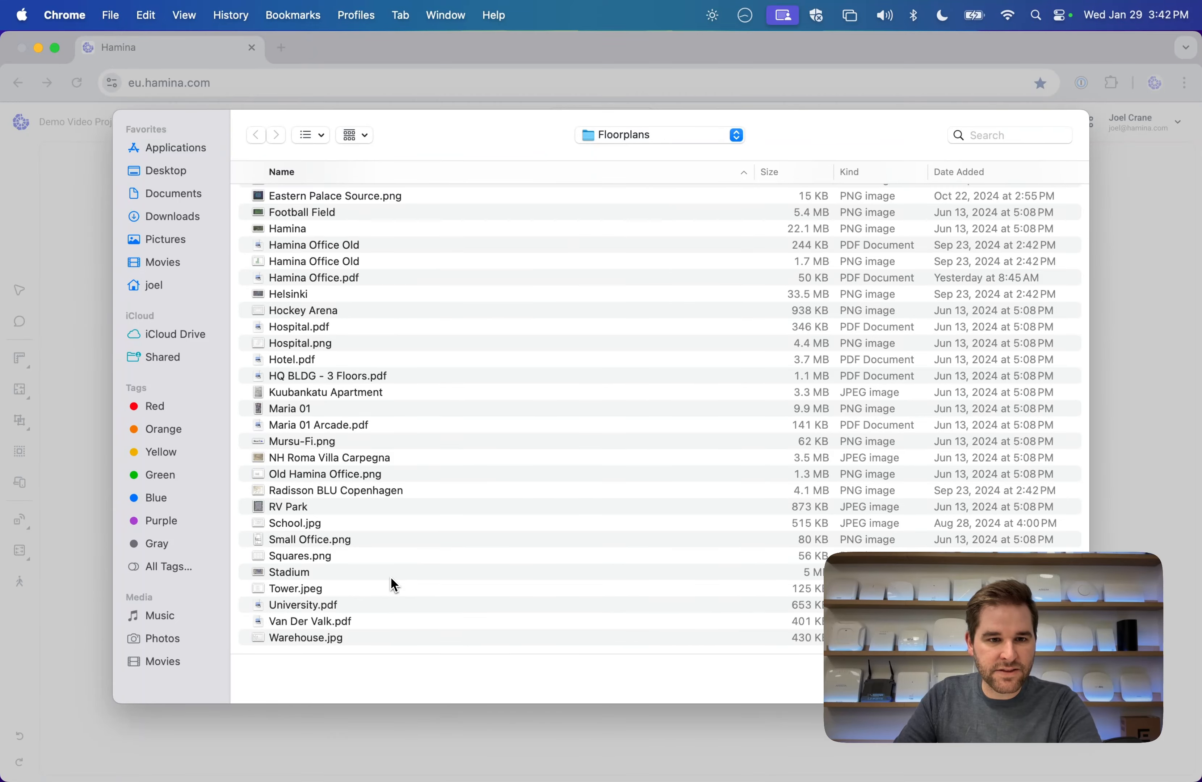
left_click(349, 381)
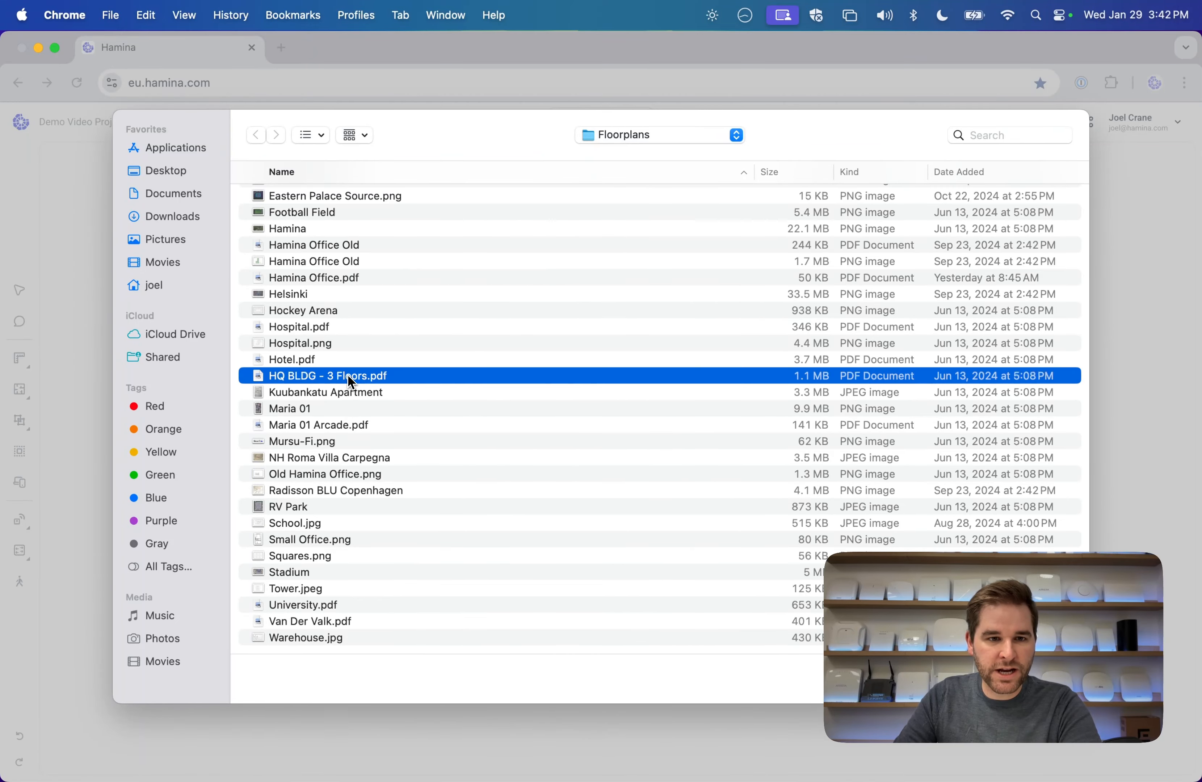
double_click(350, 378)
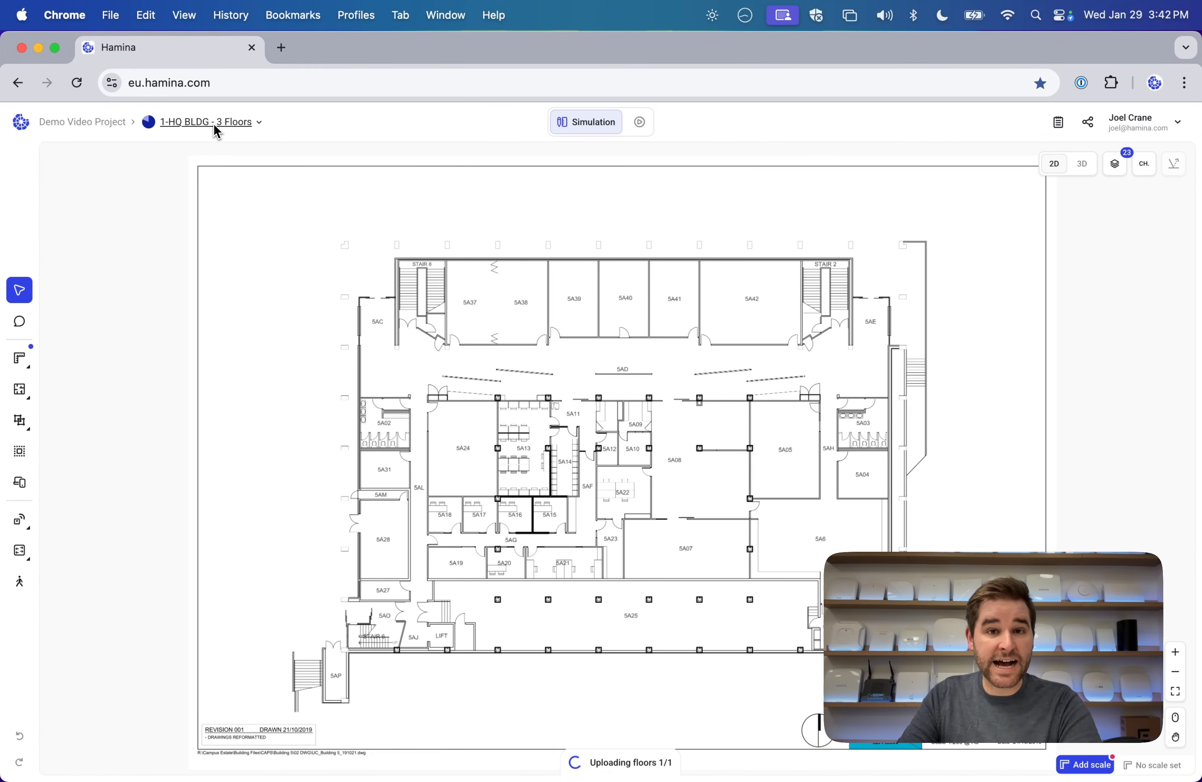
Rename the 1-HQ BLDG floor to Floor 1.
left_click(228, 129)
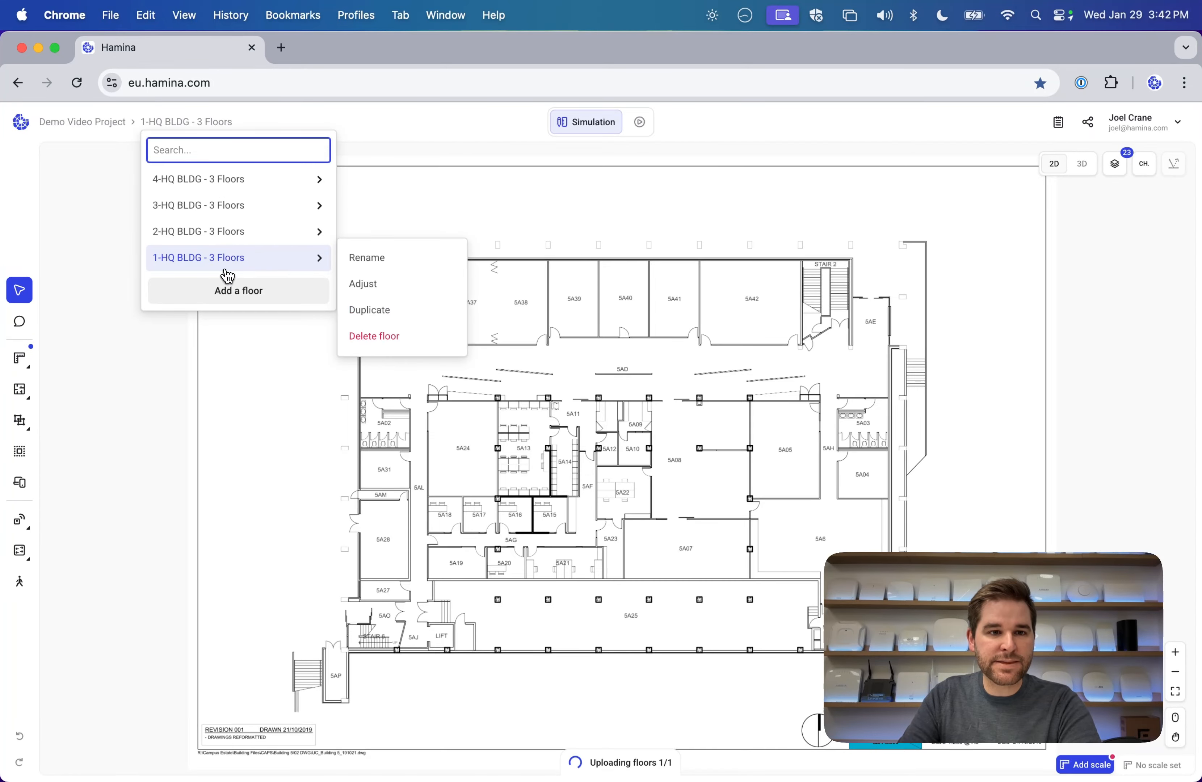
mouse_move(227, 190)
mouse_move(231, 260)
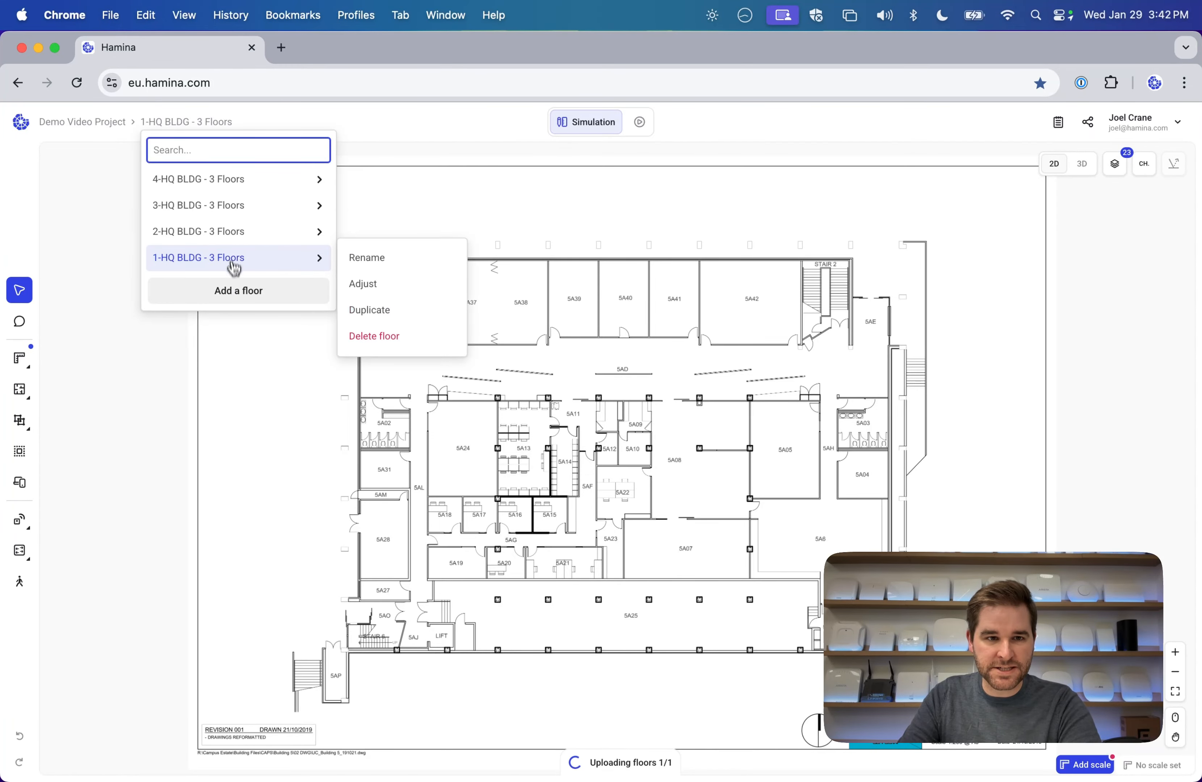
left_click(377, 259)
left_click(603, 449)
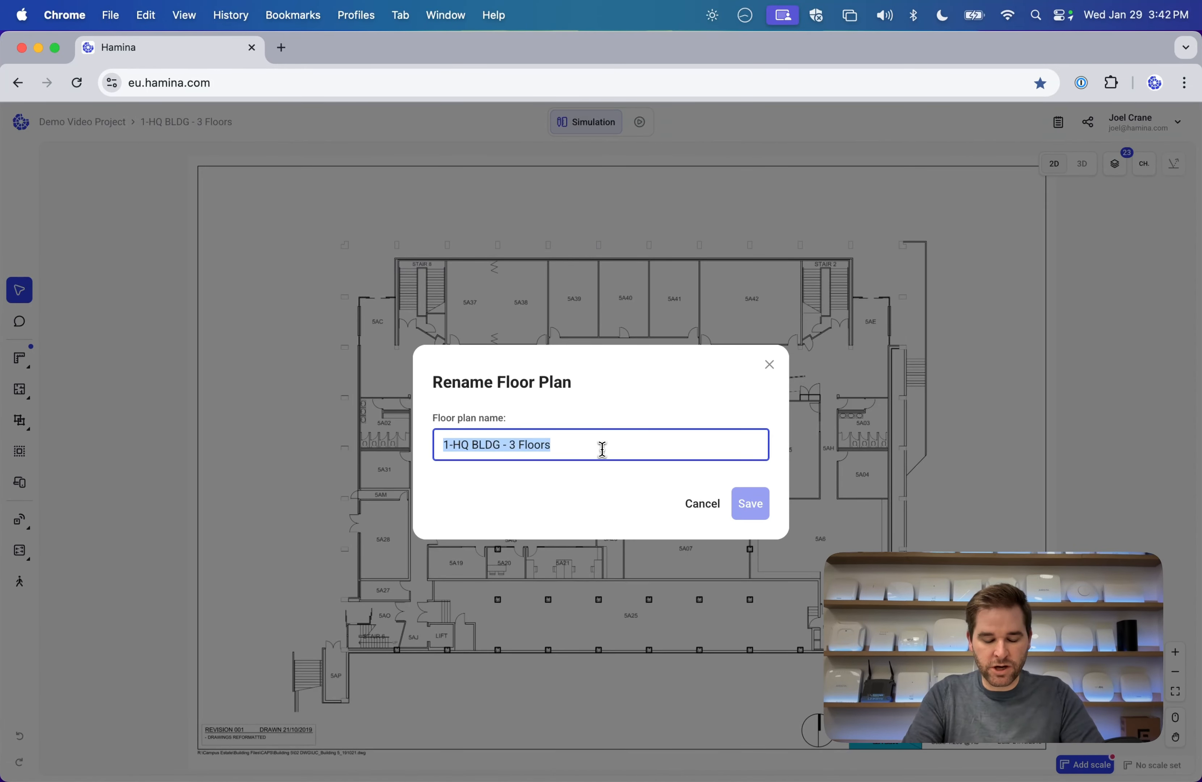
type("Floor 1")
left_click(750, 503)
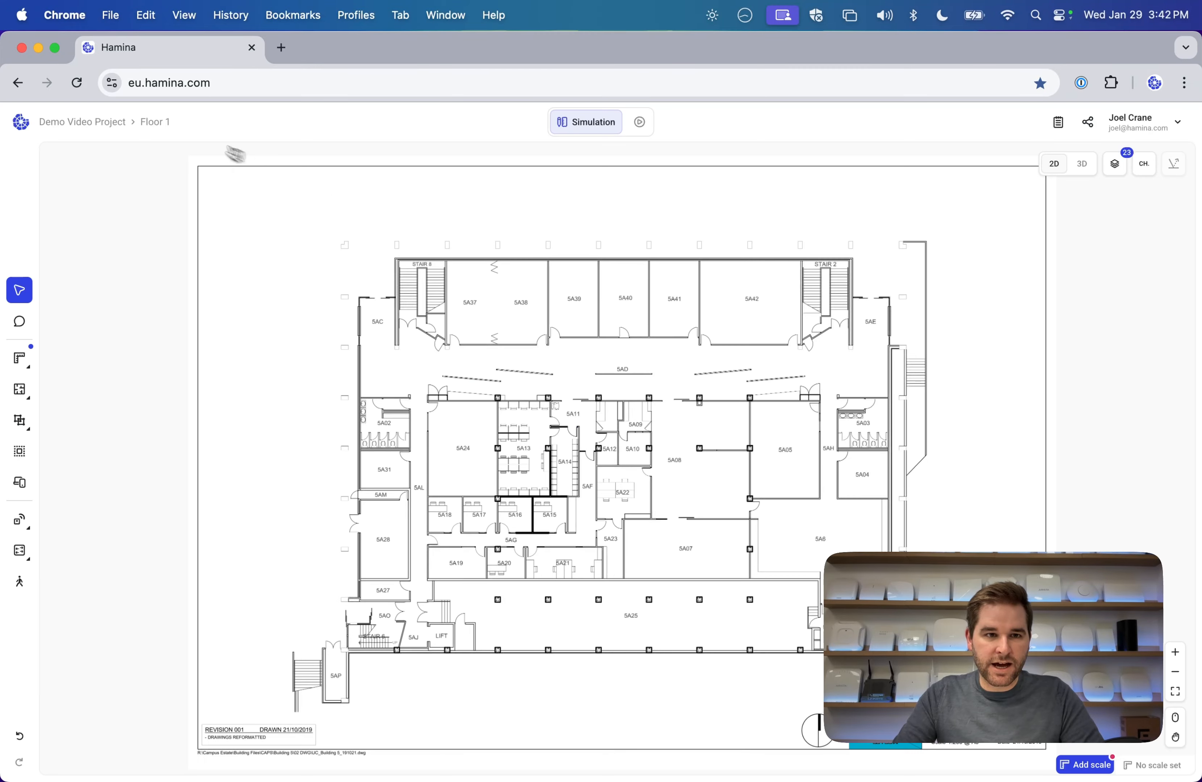
Switch to the 2-HQ BLDG plan and rename it Floor 2.
left_click(155, 122)
left_click(201, 259)
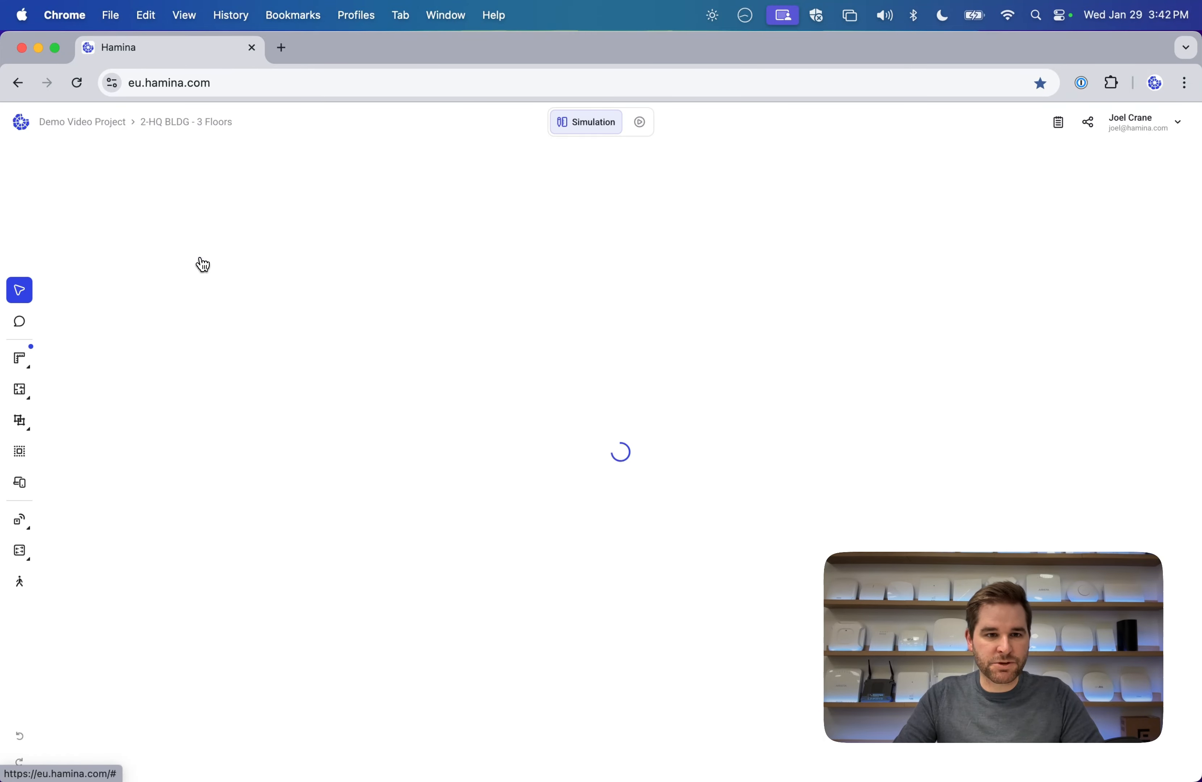
left_click(195, 122)
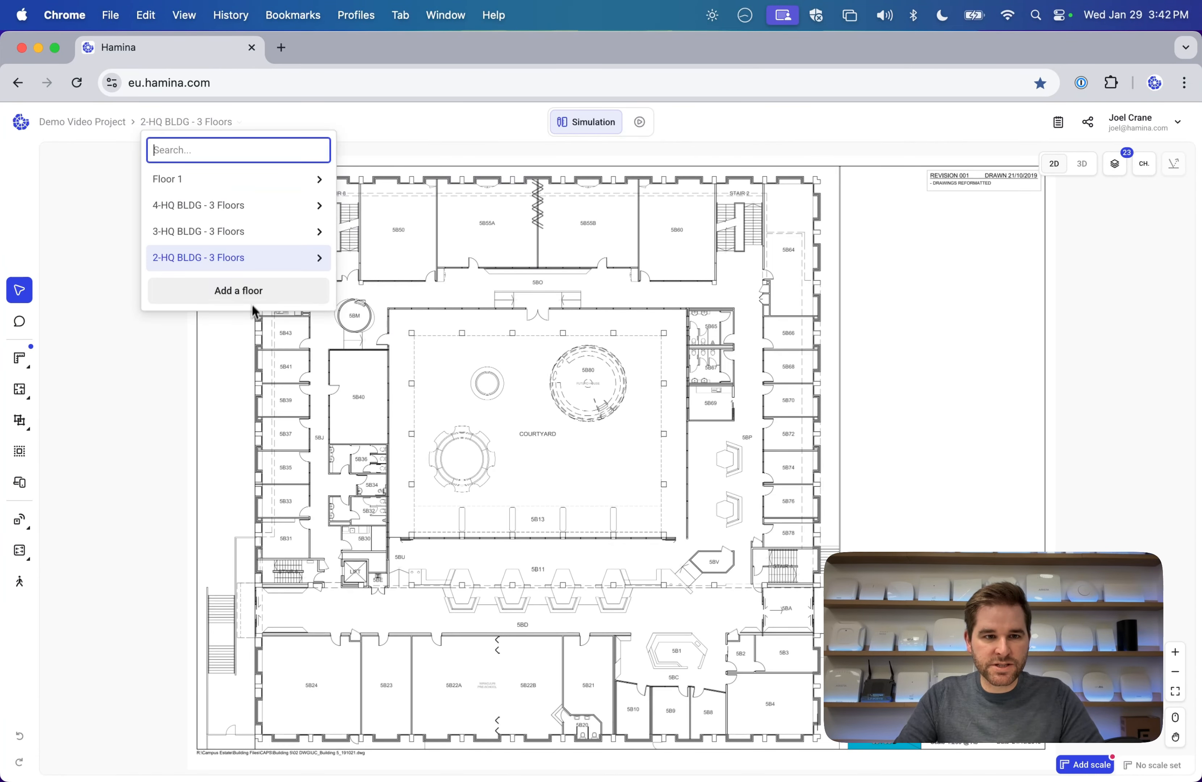
mouse_move(325, 258)
left_click(390, 262)
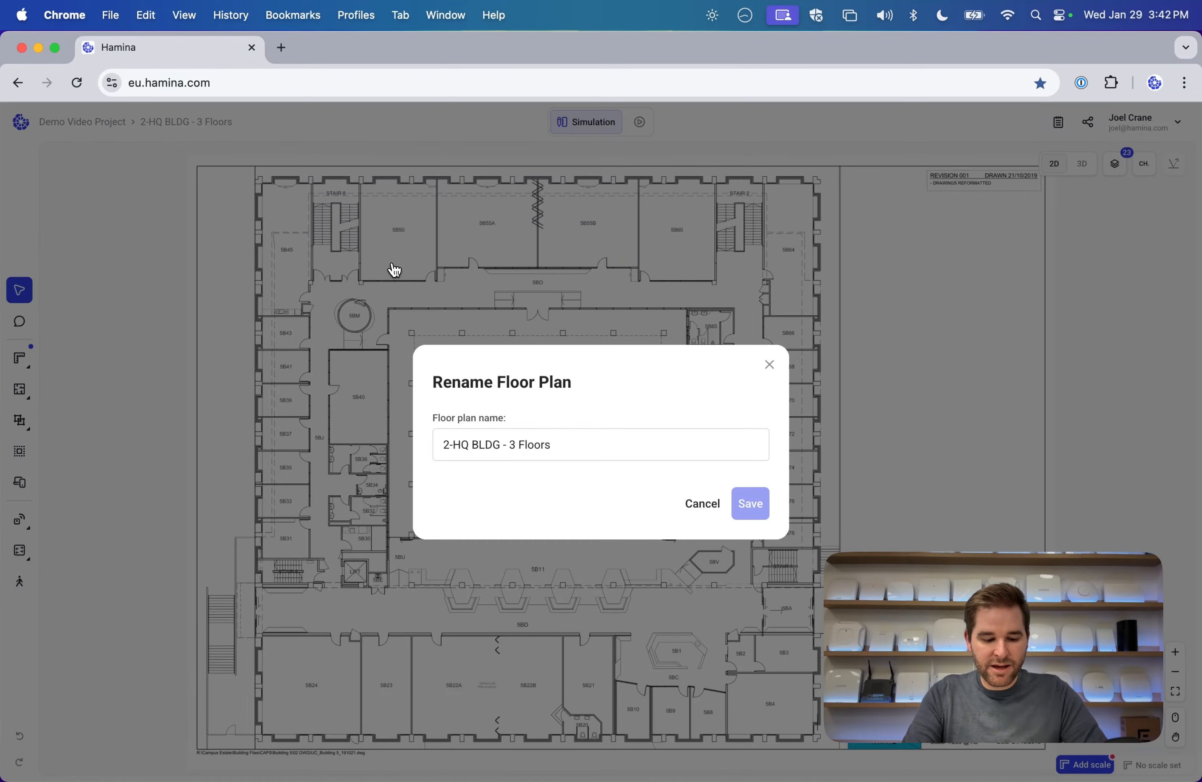
left_click(575, 445)
key("super+a")
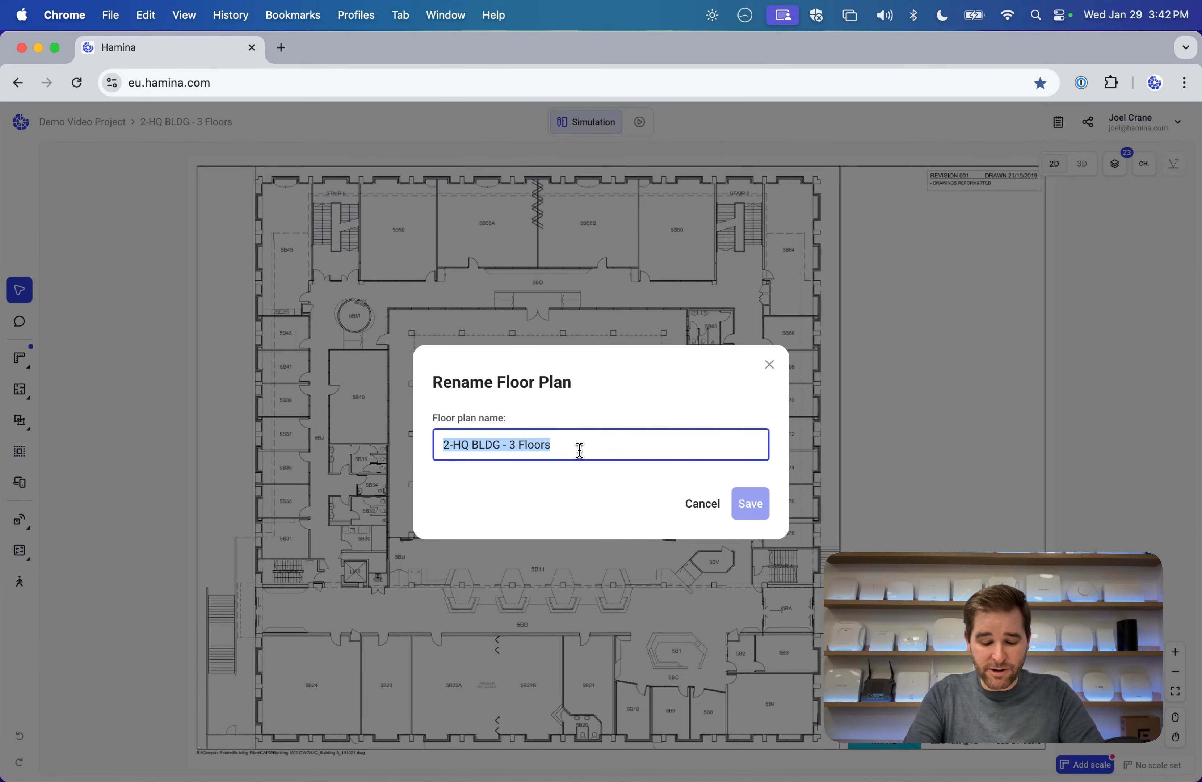
type("Floor 2")
left_click(764, 510)
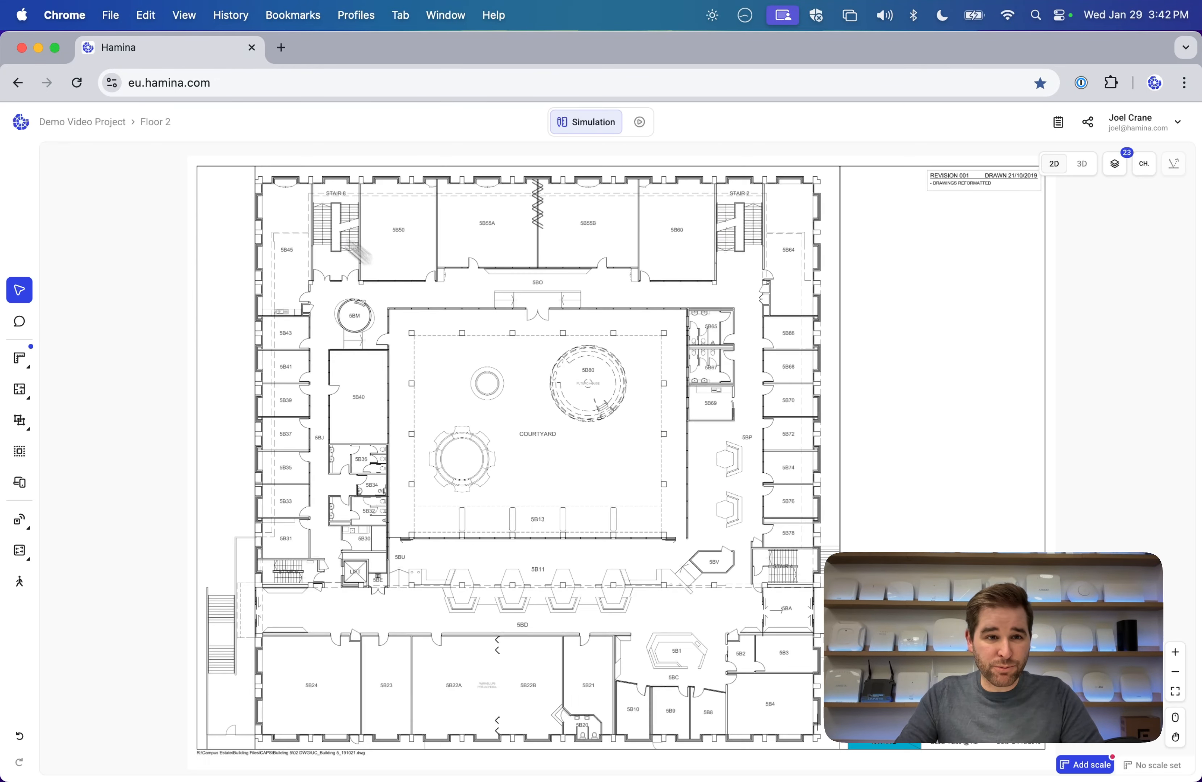
Check the 3-HQ BLDG site-plan floor and delete it.
left_click(158, 122)
mouse_move(187, 216)
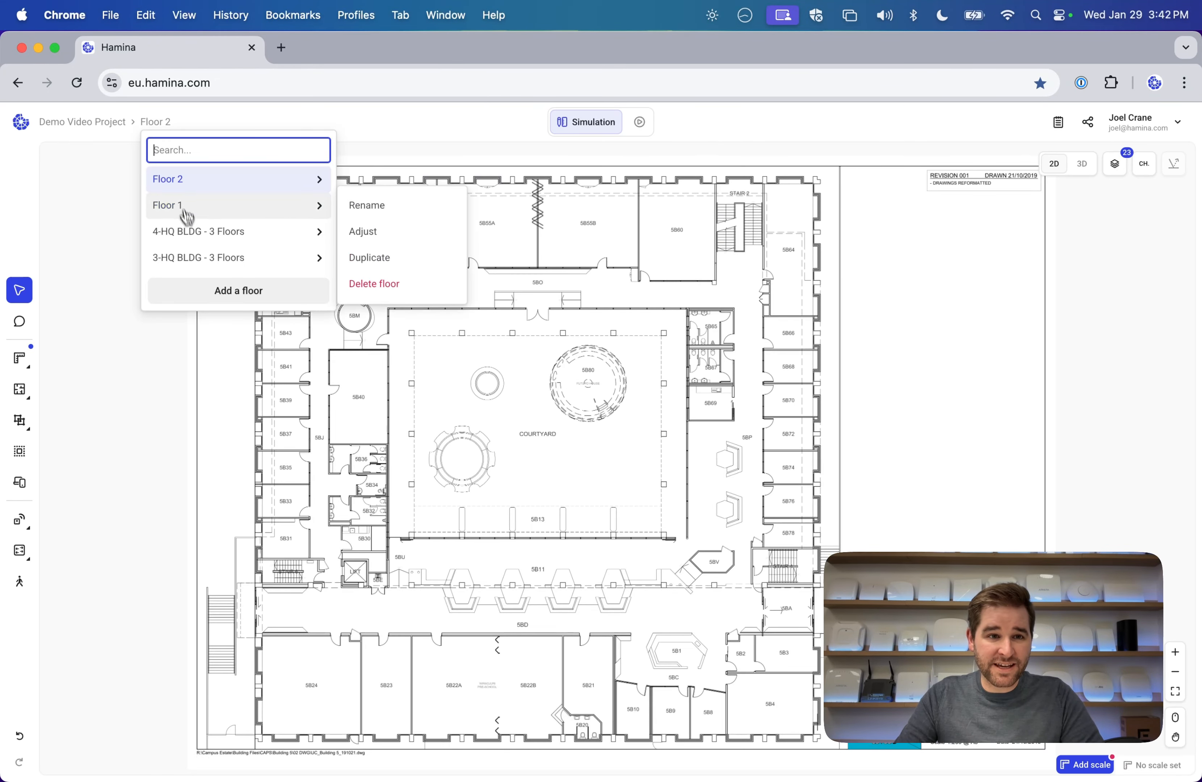
left_click(201, 257)
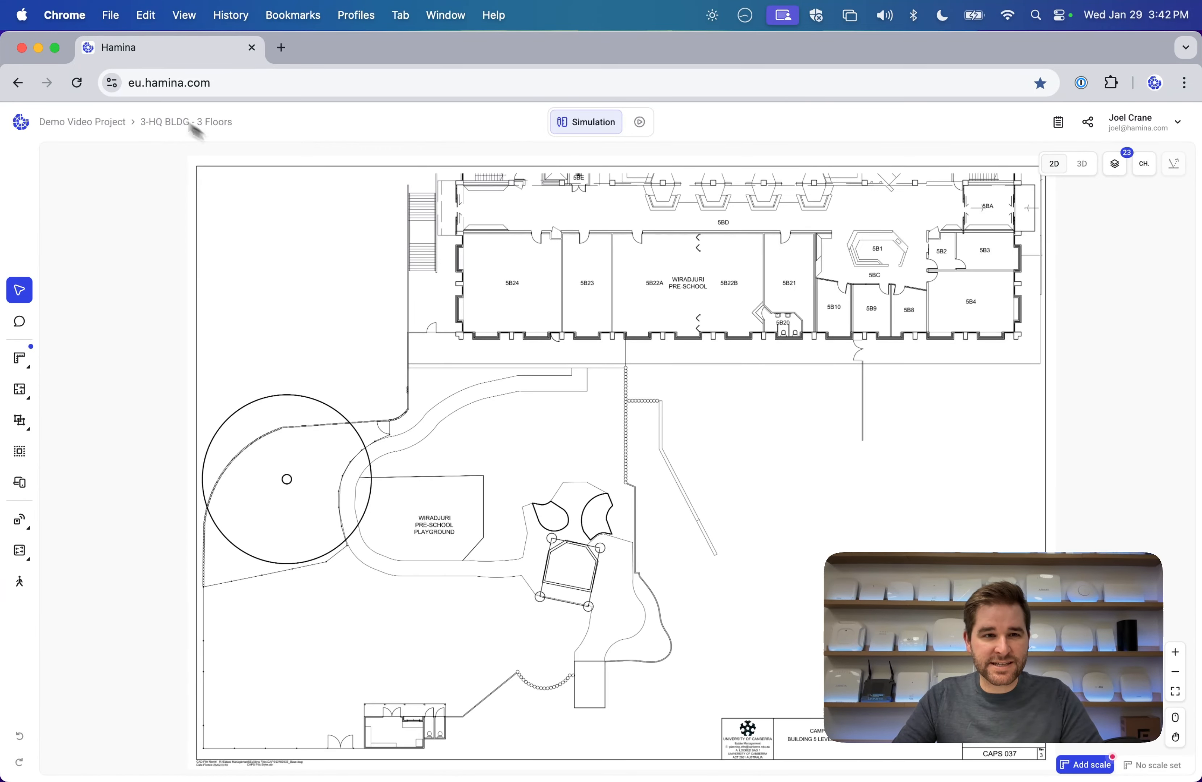
left_click(177, 125)
left_click(752, 356)
scroll(756, 374, "right", 3)
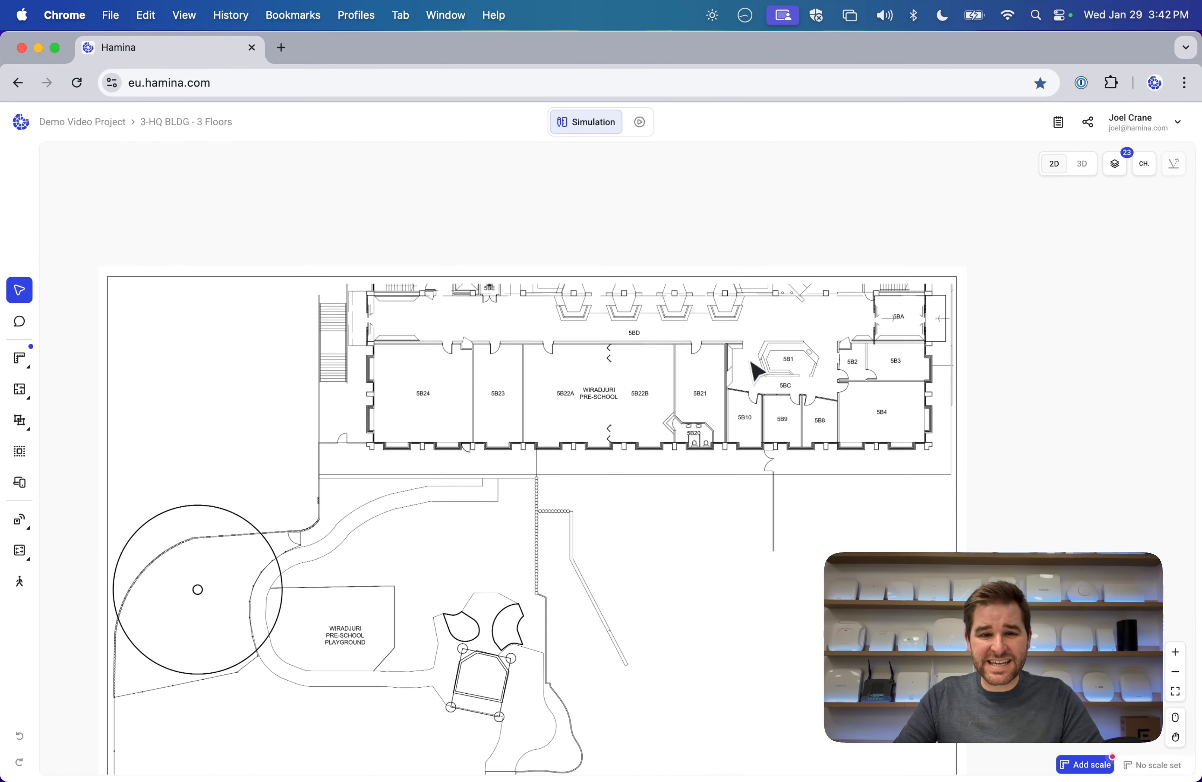
scroll(757, 373, "down", 3)
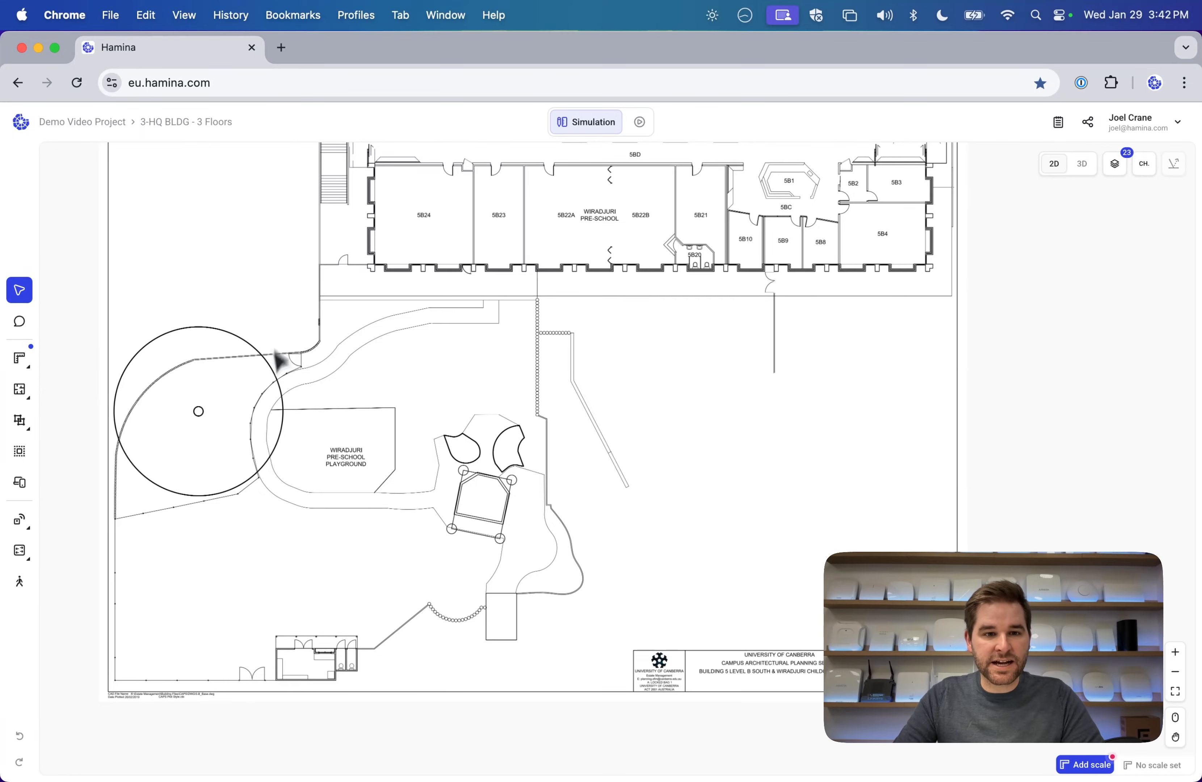
left_click(190, 122)
mouse_move(229, 261)
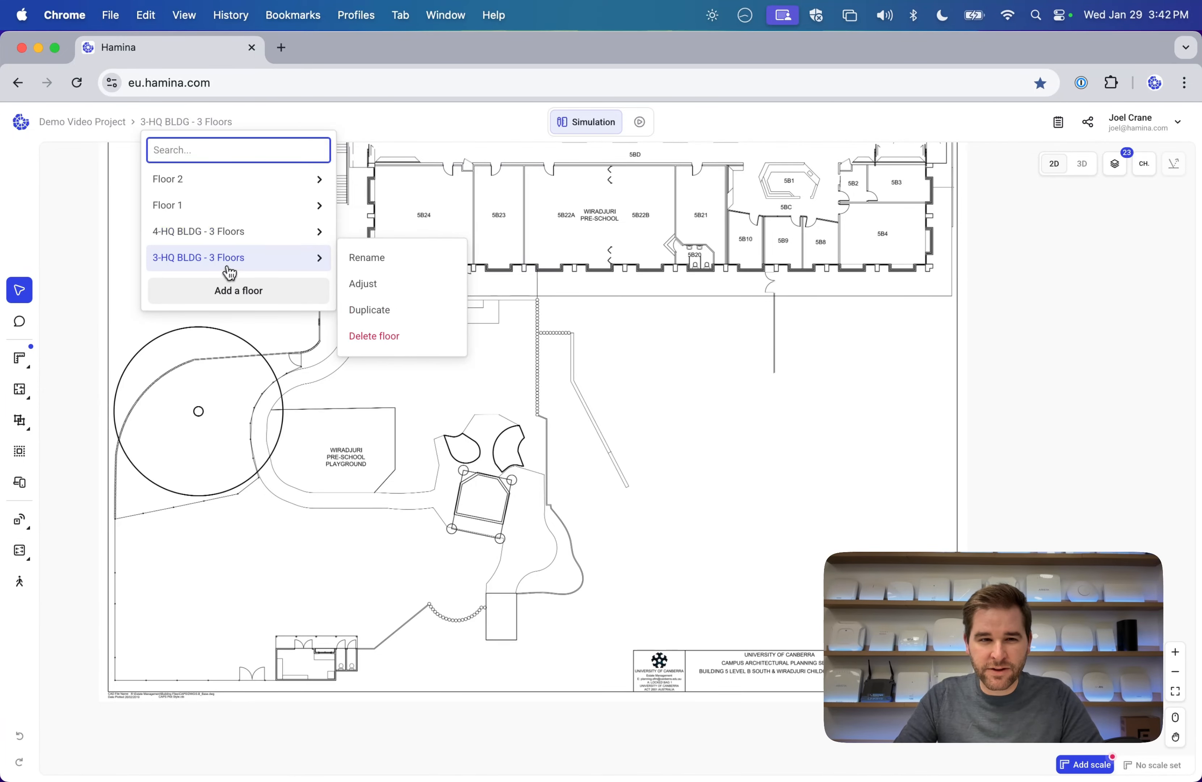
left_click(399, 340)
left_click(743, 495)
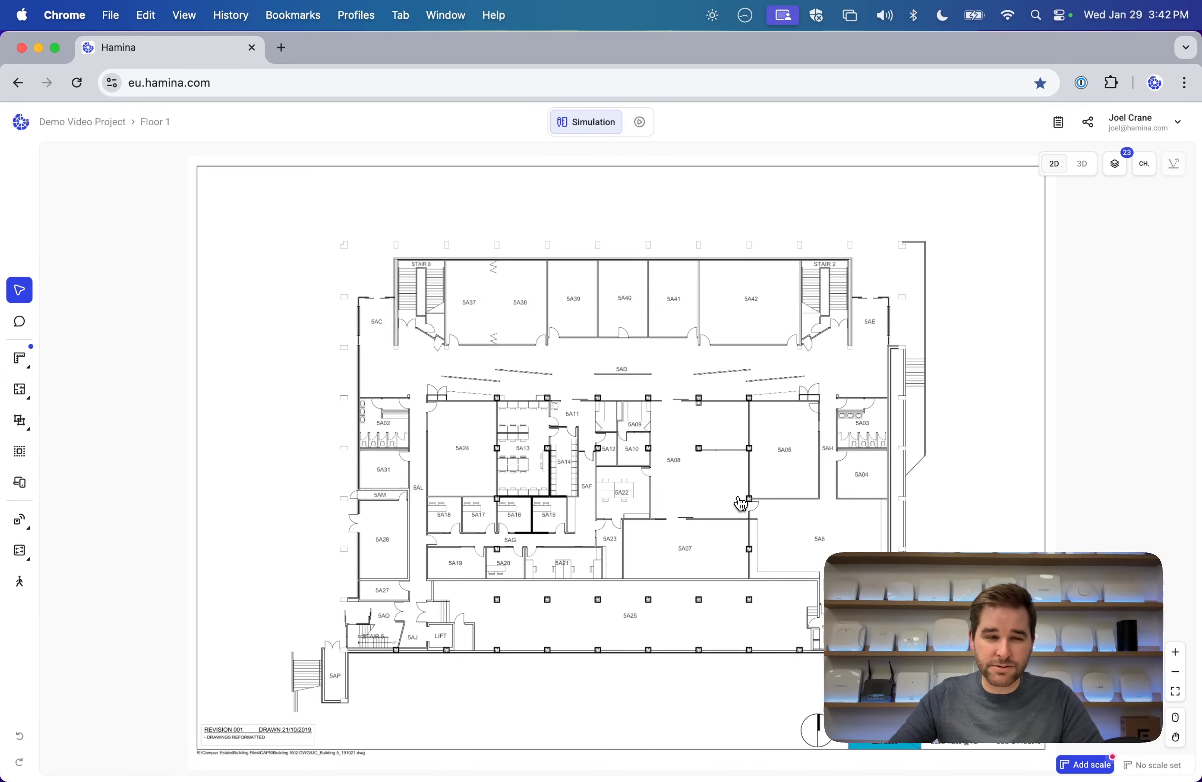
Rename the 4-HQ BLDG floor to Floor 3.
left_click(153, 122)
mouse_move(208, 236)
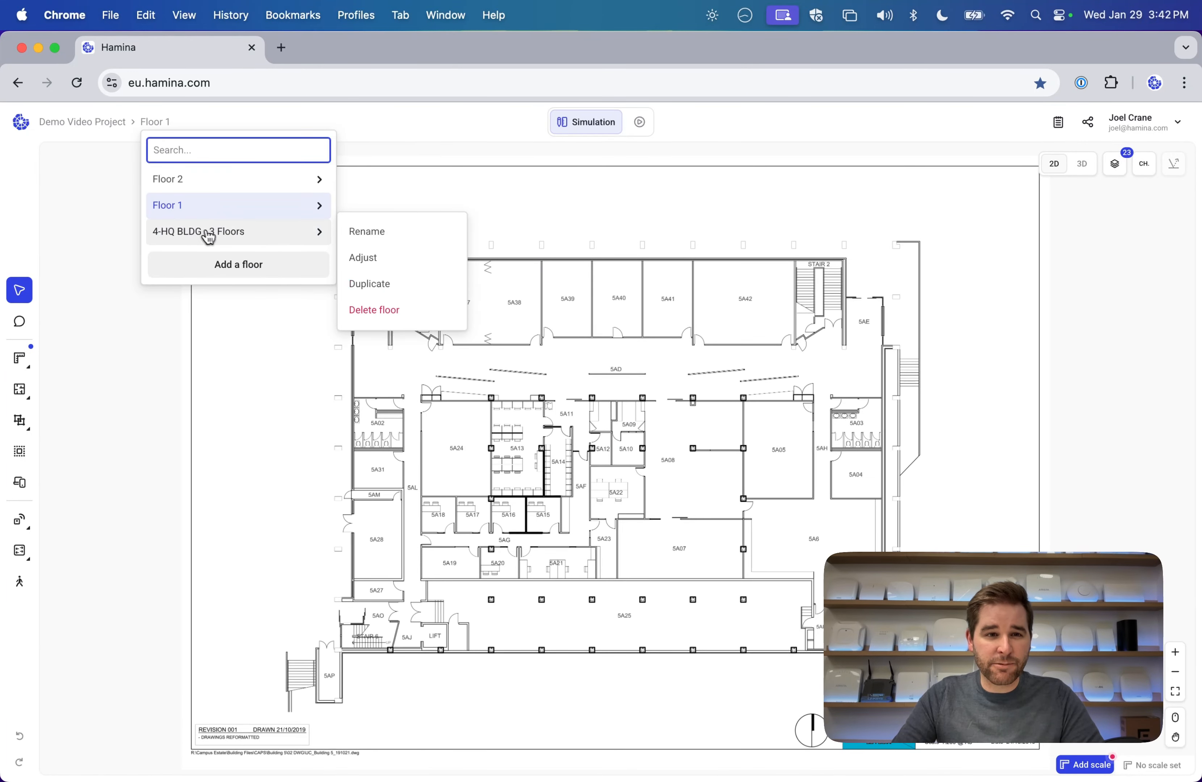
left_click(350, 233)
left_click(604, 445)
key("super+a")
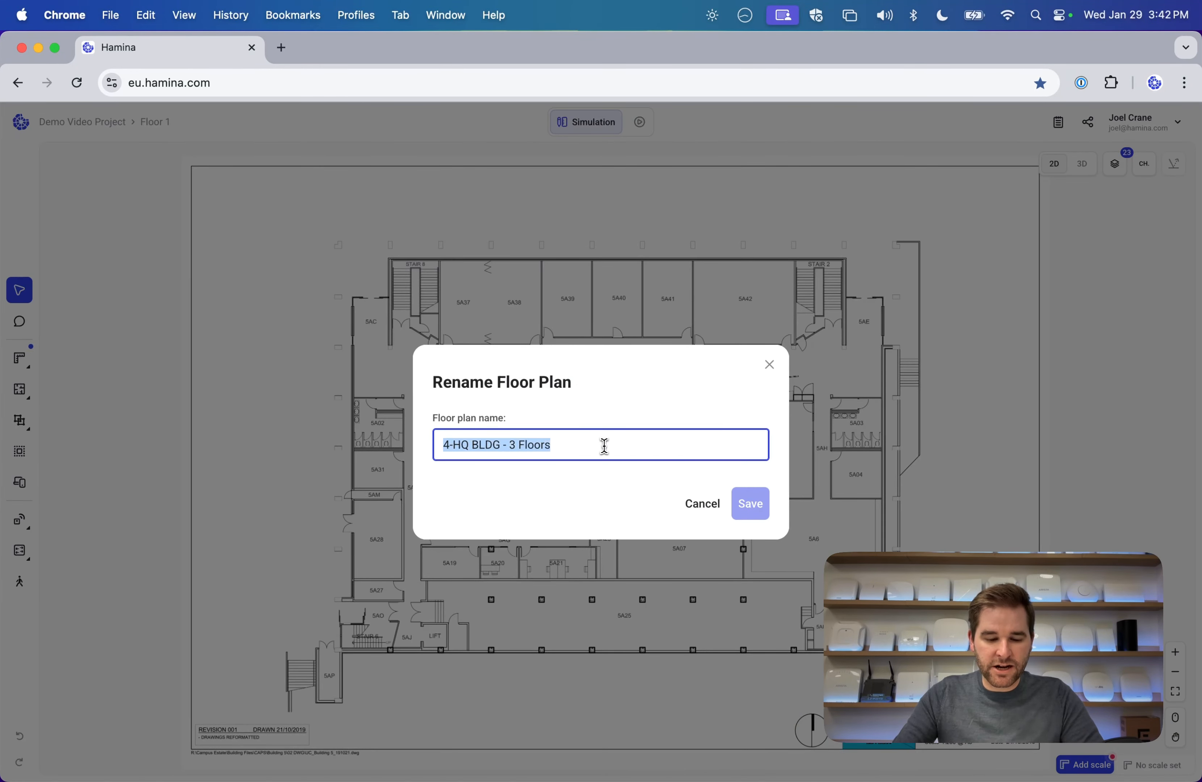
type("Floor 3")
left_click(750, 503)
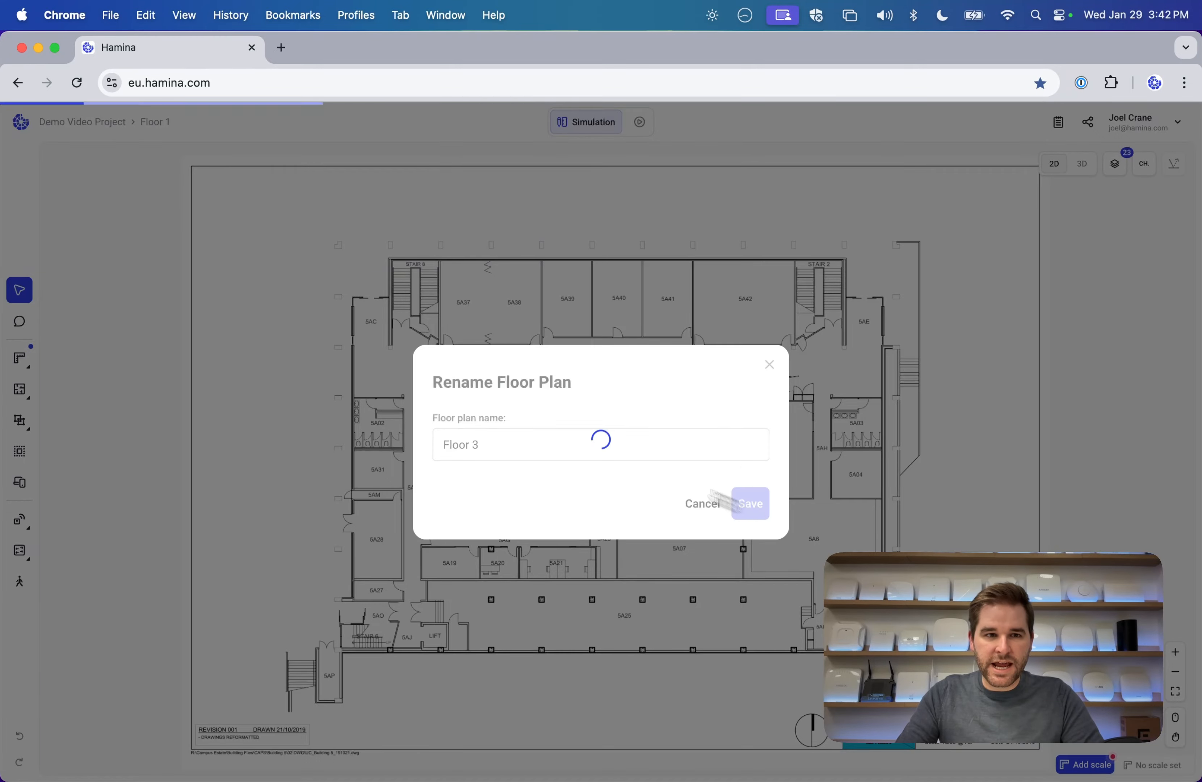
left_click(155, 122)
mouse_move(218, 211)
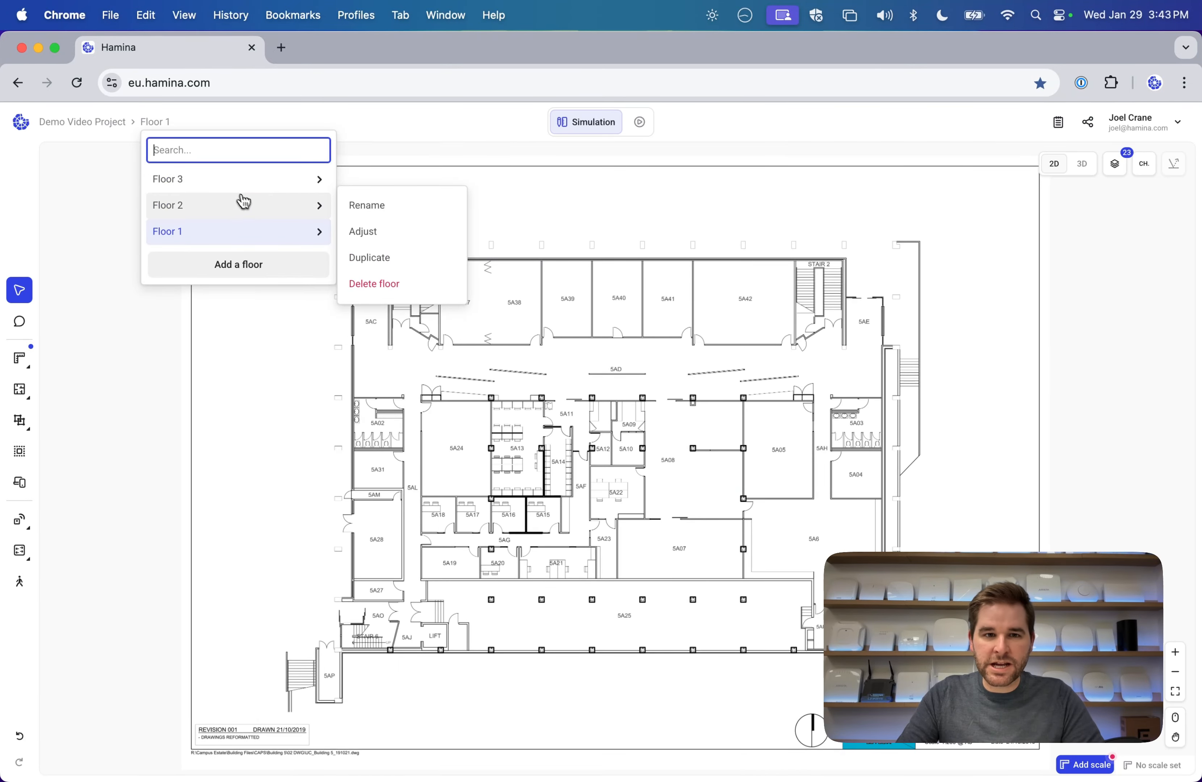
left_click(767, 232)
scroll(585, 323, "down", 2)
Scale Floor 1 using a 60 m reference line drawn along the upper corridor wall.
scroll(585, 323, "right", 2)
scroll(584, 324, "up", 2)
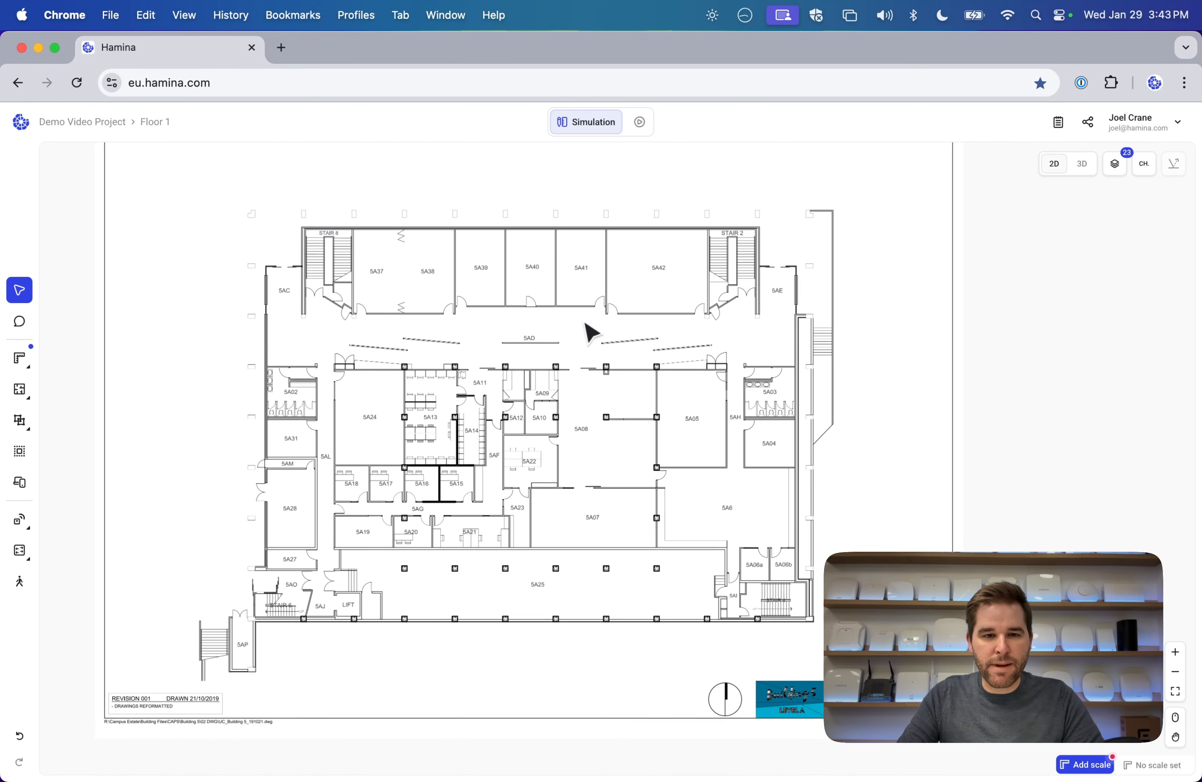
scroll(585, 323, "down", 2)
scroll(585, 324, "up", 1)
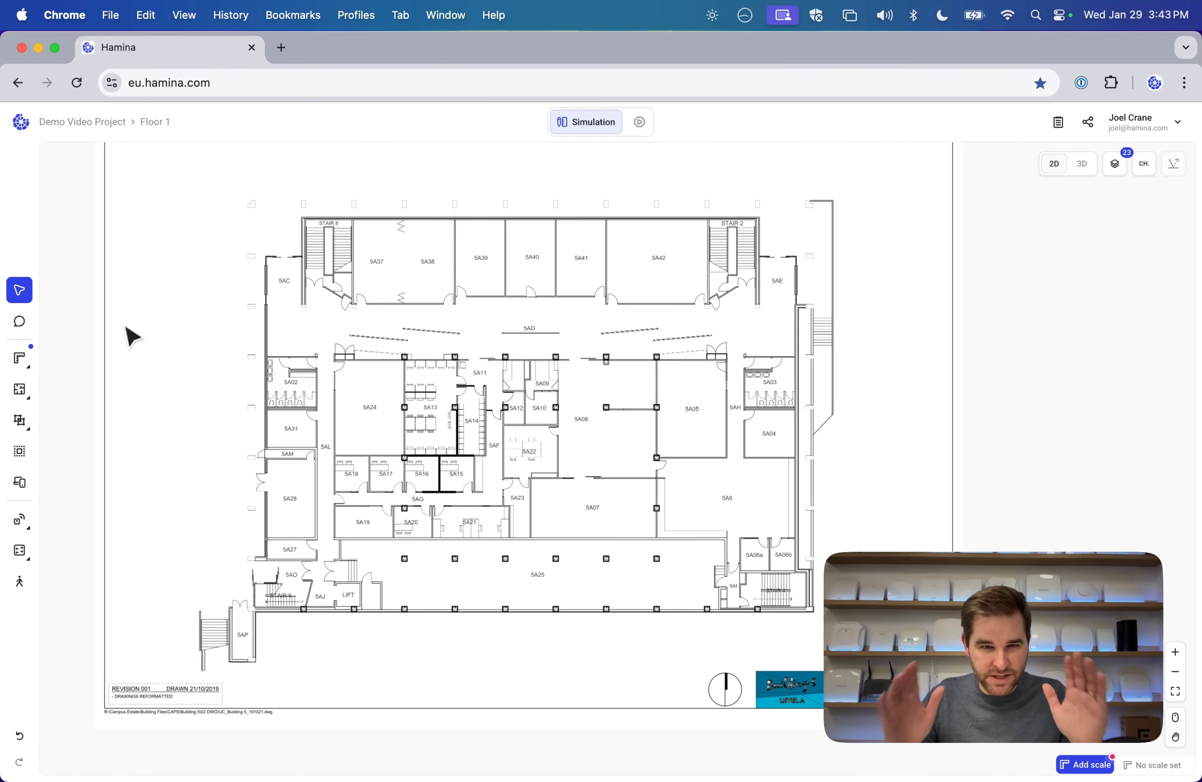
left_click(23, 358)
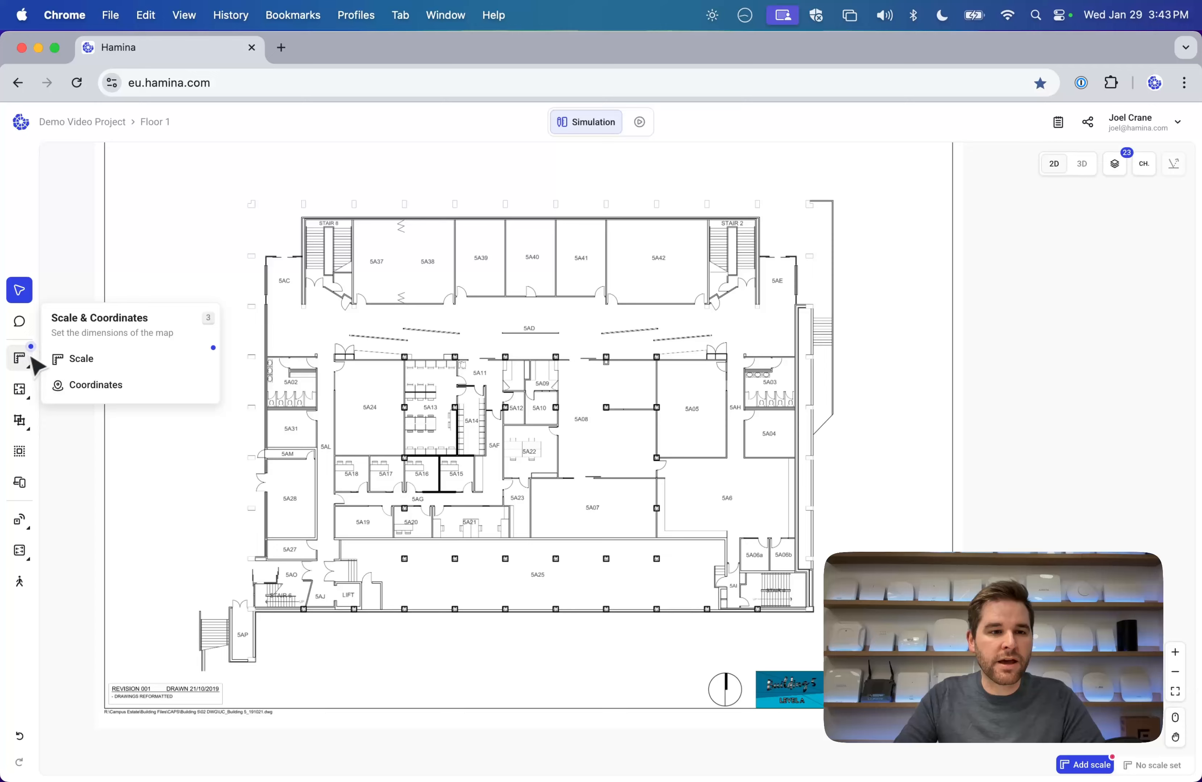
left_click(80, 360)
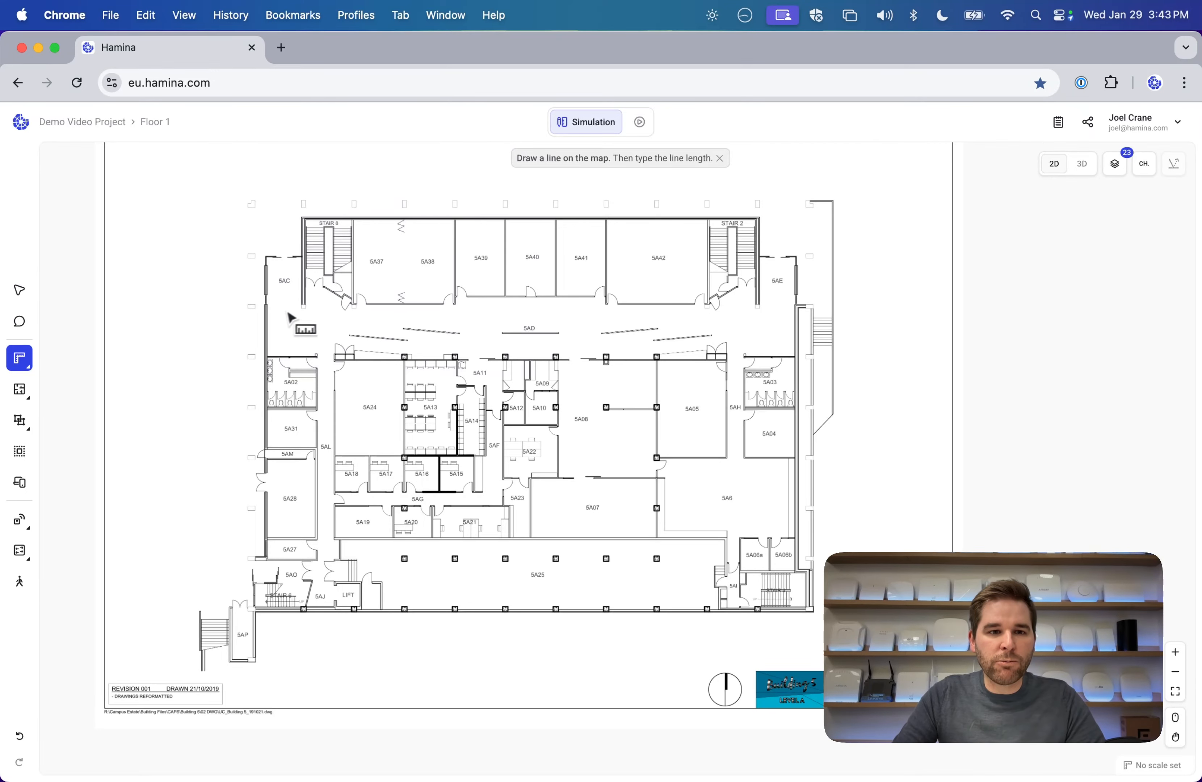
left_click(253, 305)
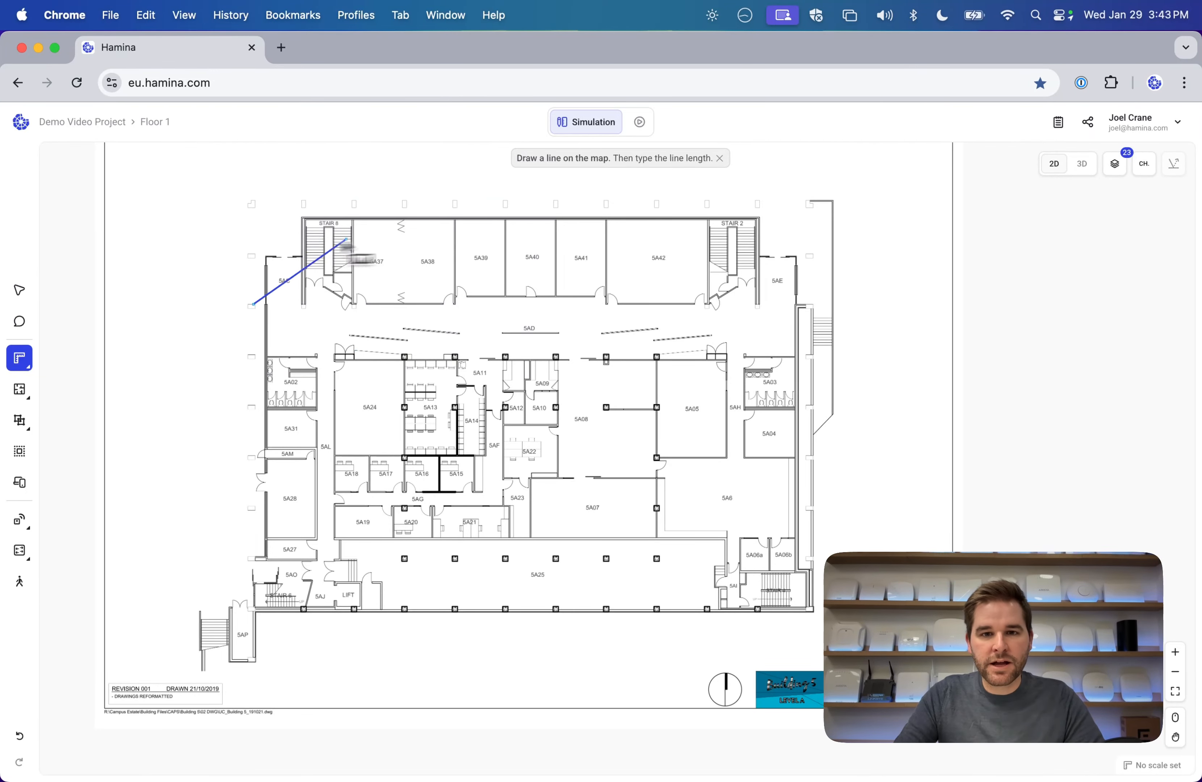
left_click(807, 311)
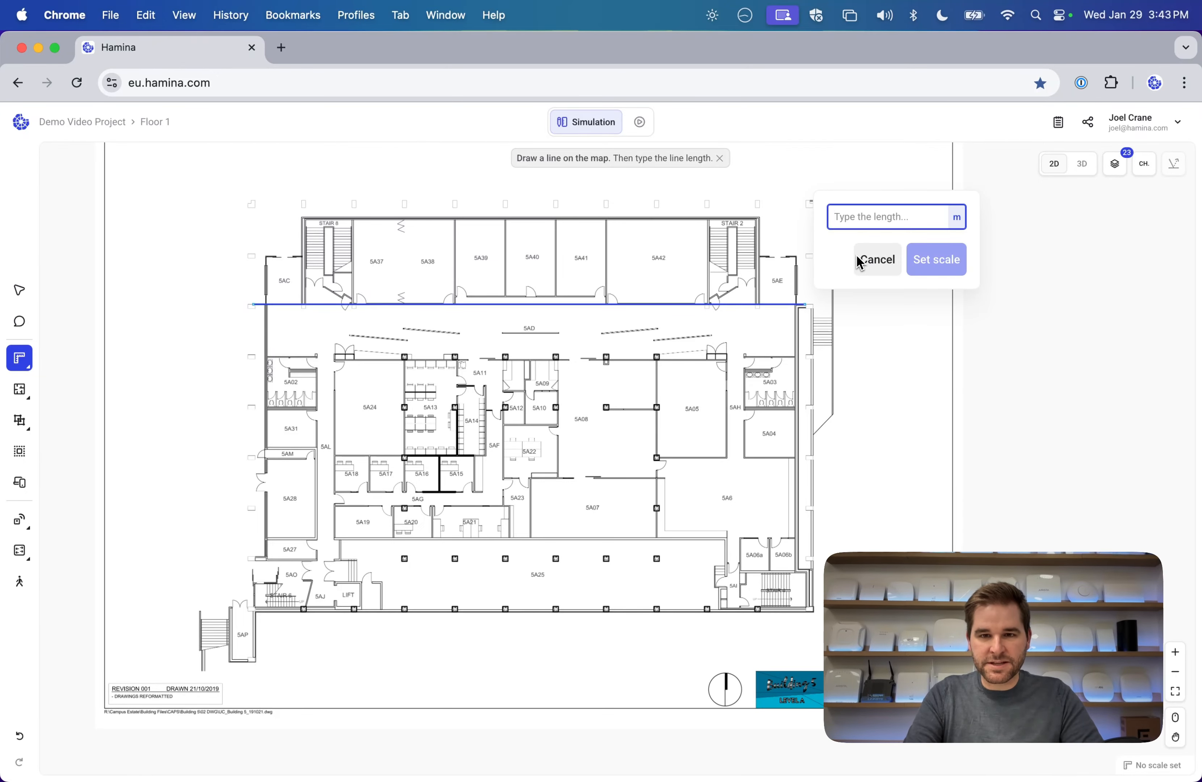
type("60")
left_click(933, 265)
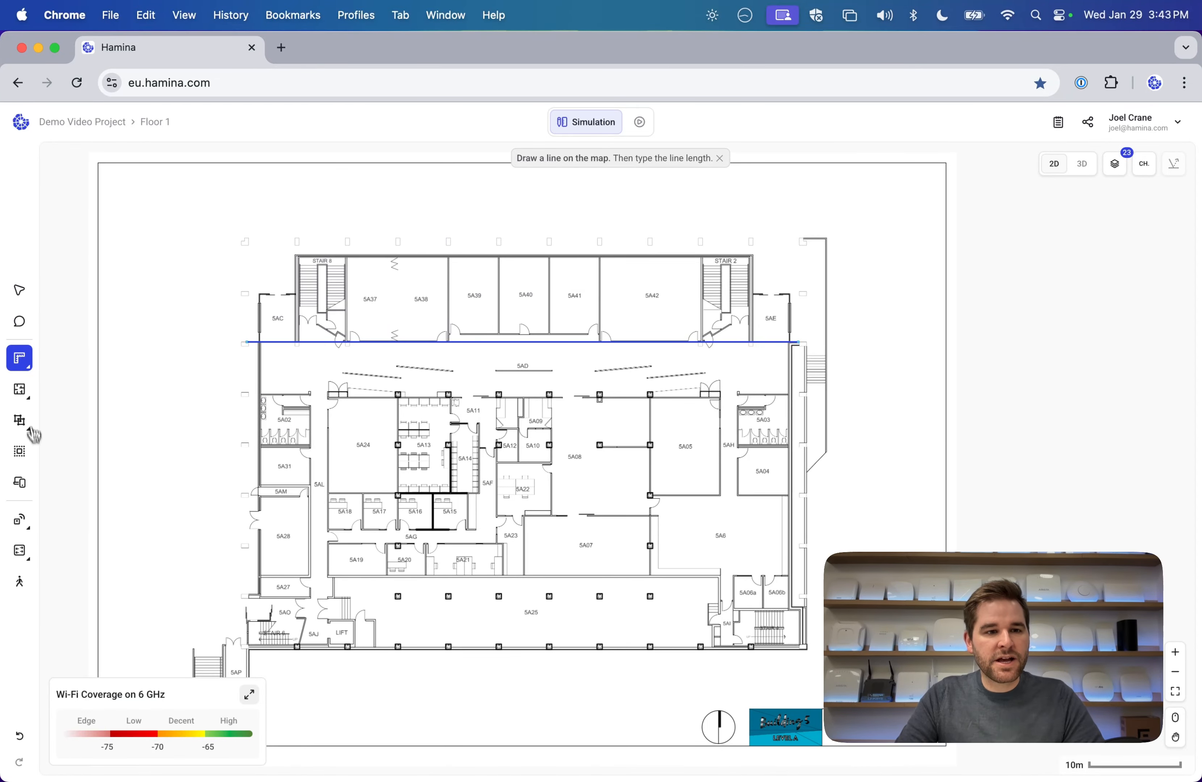
Leave the scale setting and pan the floor plan to the right.
left_click(20, 292)
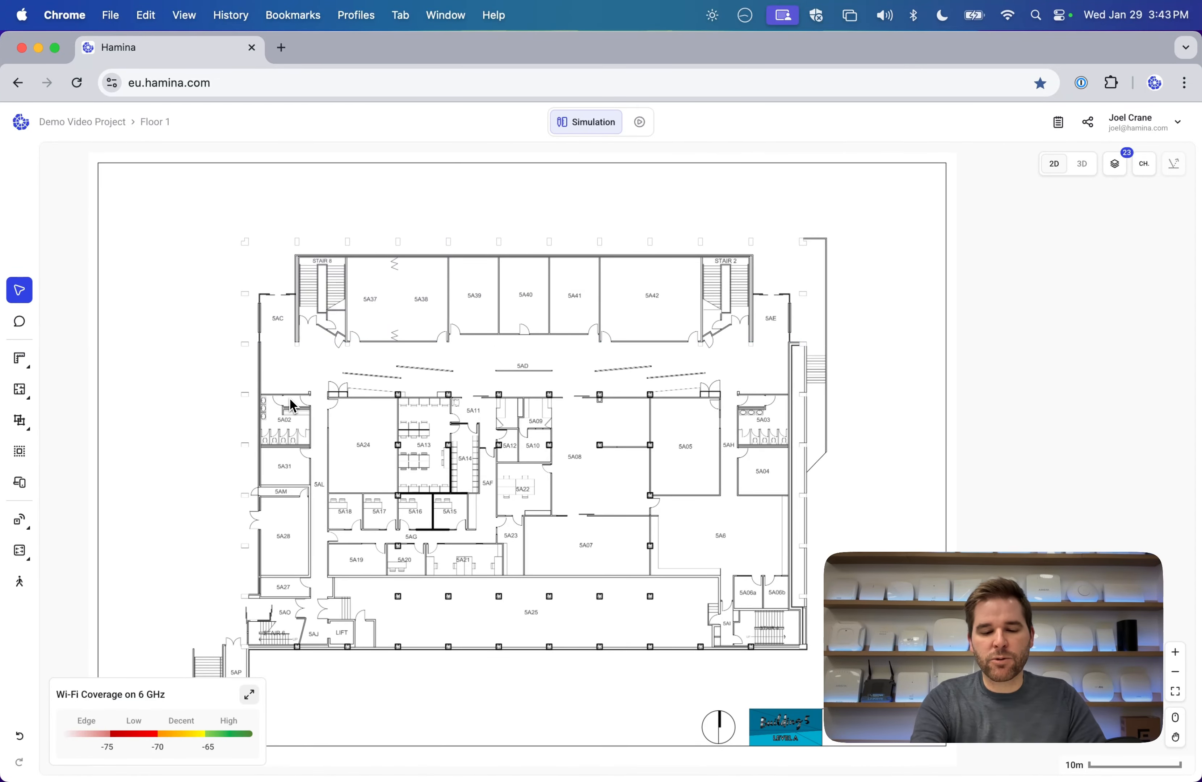
scroll(289, 397, "up", 5)
scroll(290, 398, "right", 2)
scroll(289, 398, "up", 2)
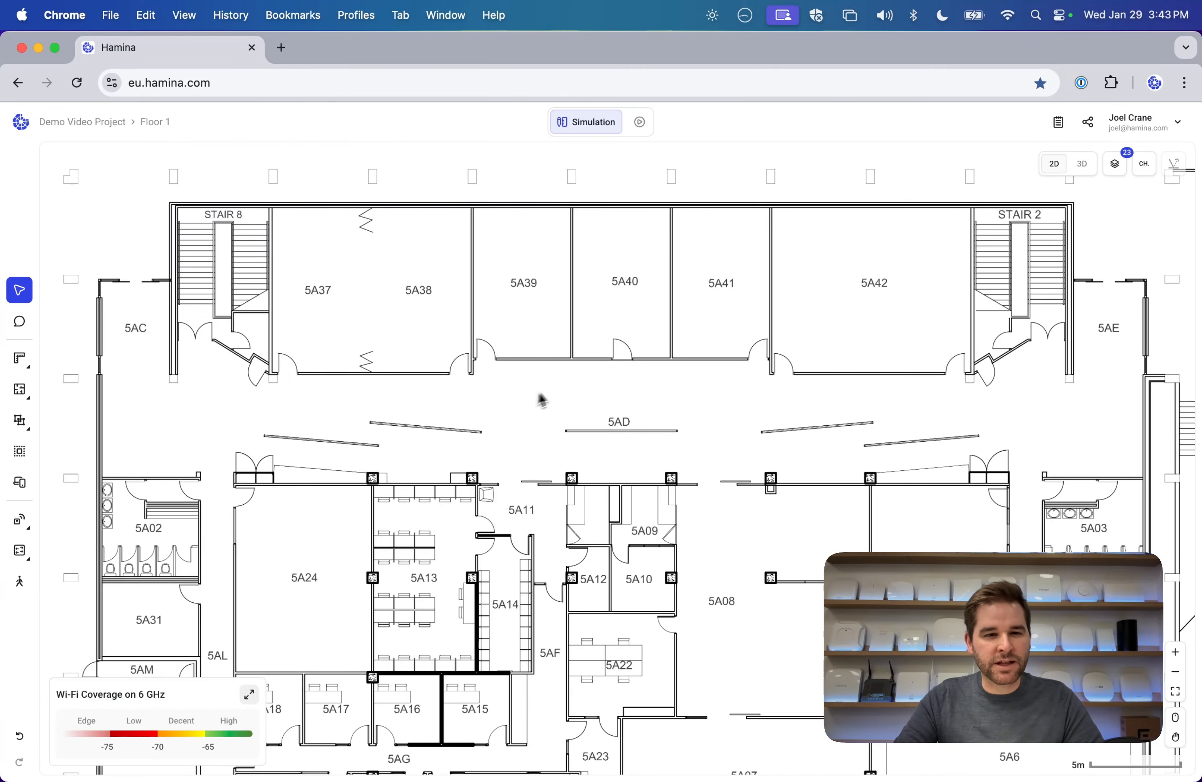
left_click_drag(505, 378, 570, 370)
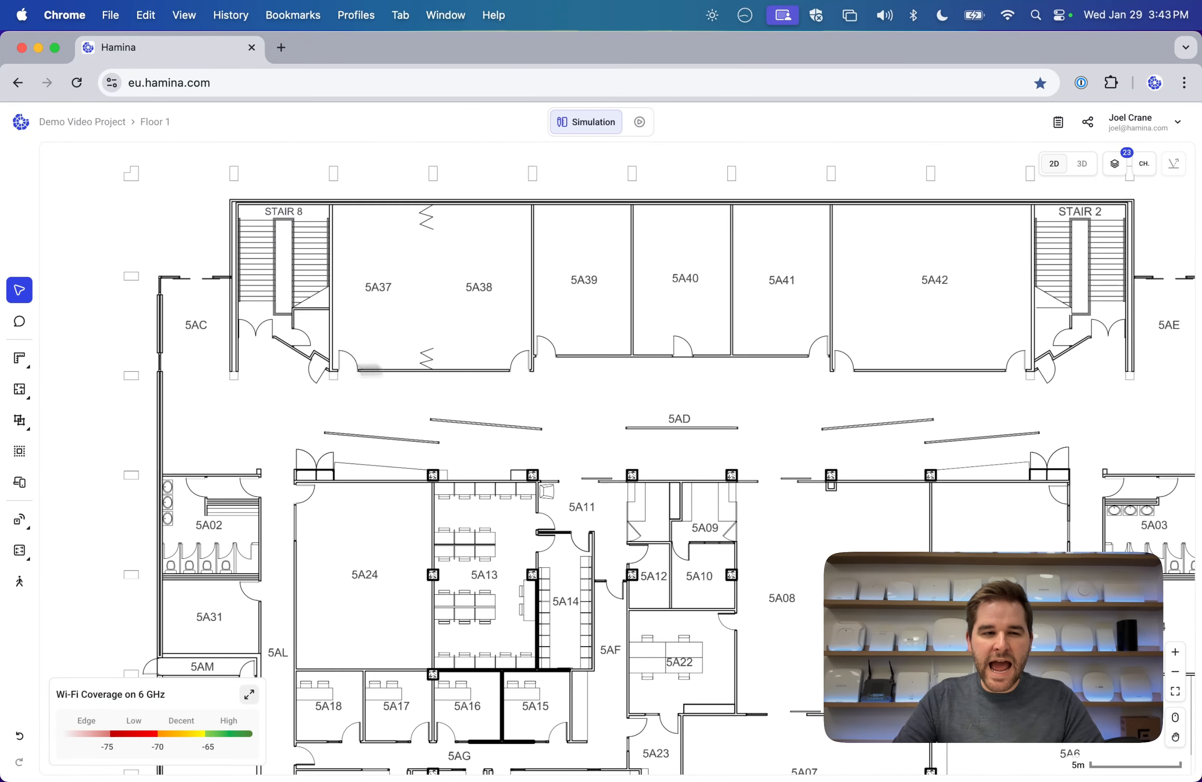
Start drawing Concrete walls and open the Wall Editor showing 15 dB attenuation at 5 GHz.
mouse_move(20, 390)
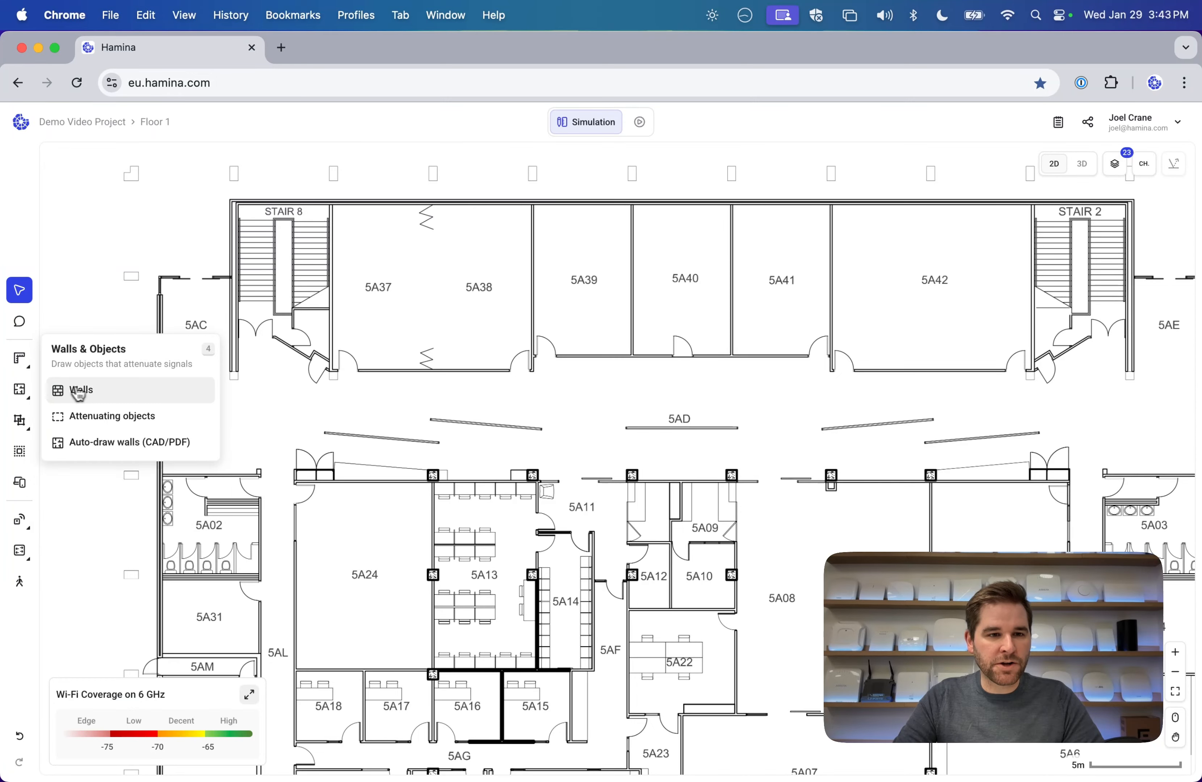
left_click(122, 398)
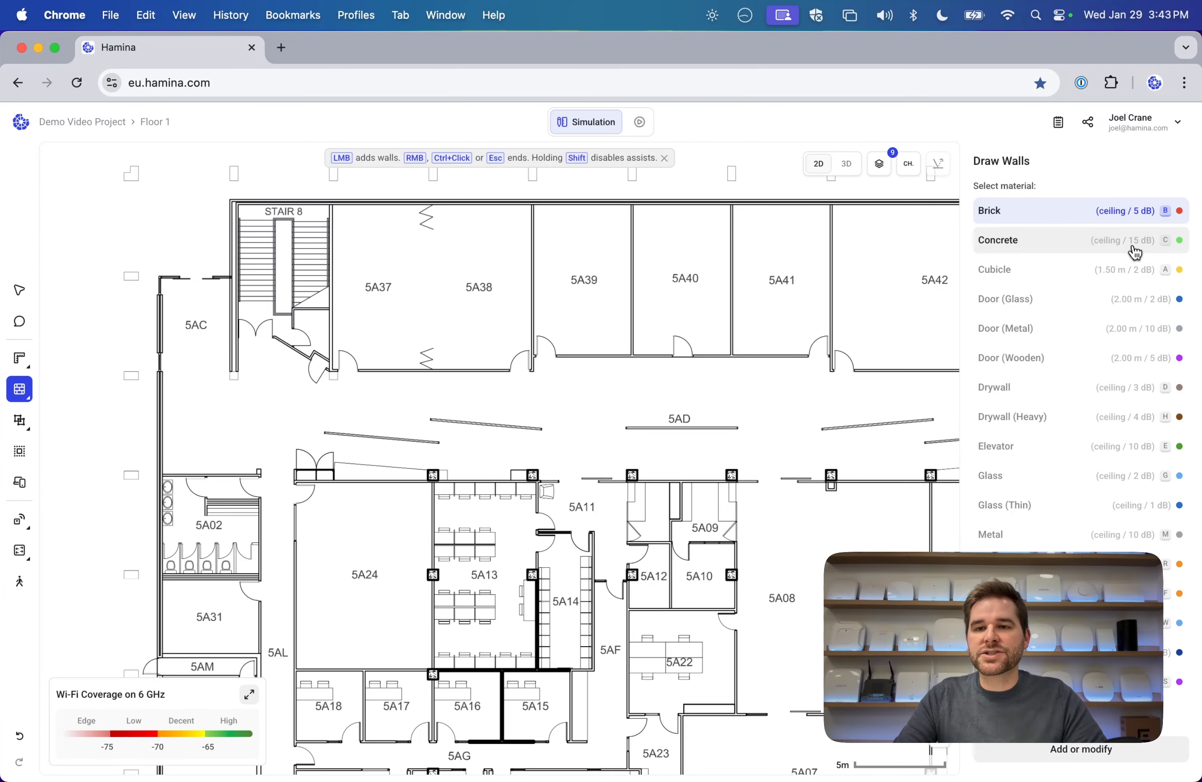
left_click(1016, 249)
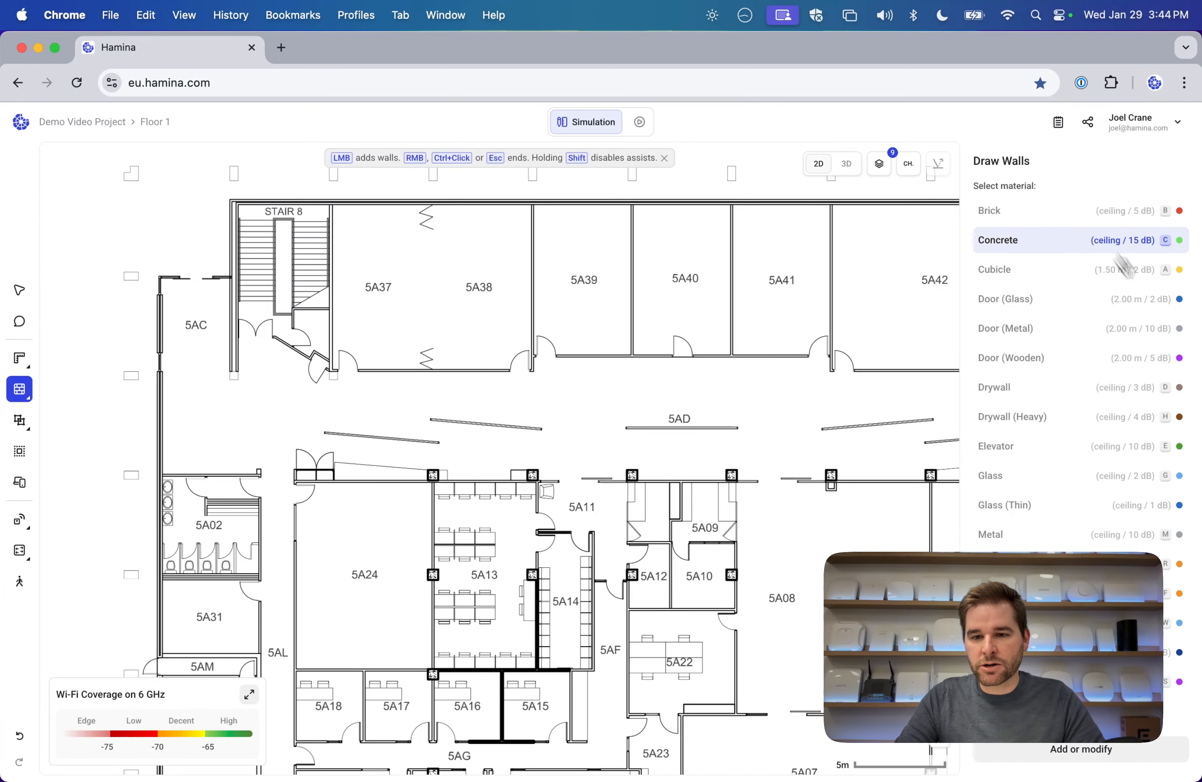
left_click(1111, 750)
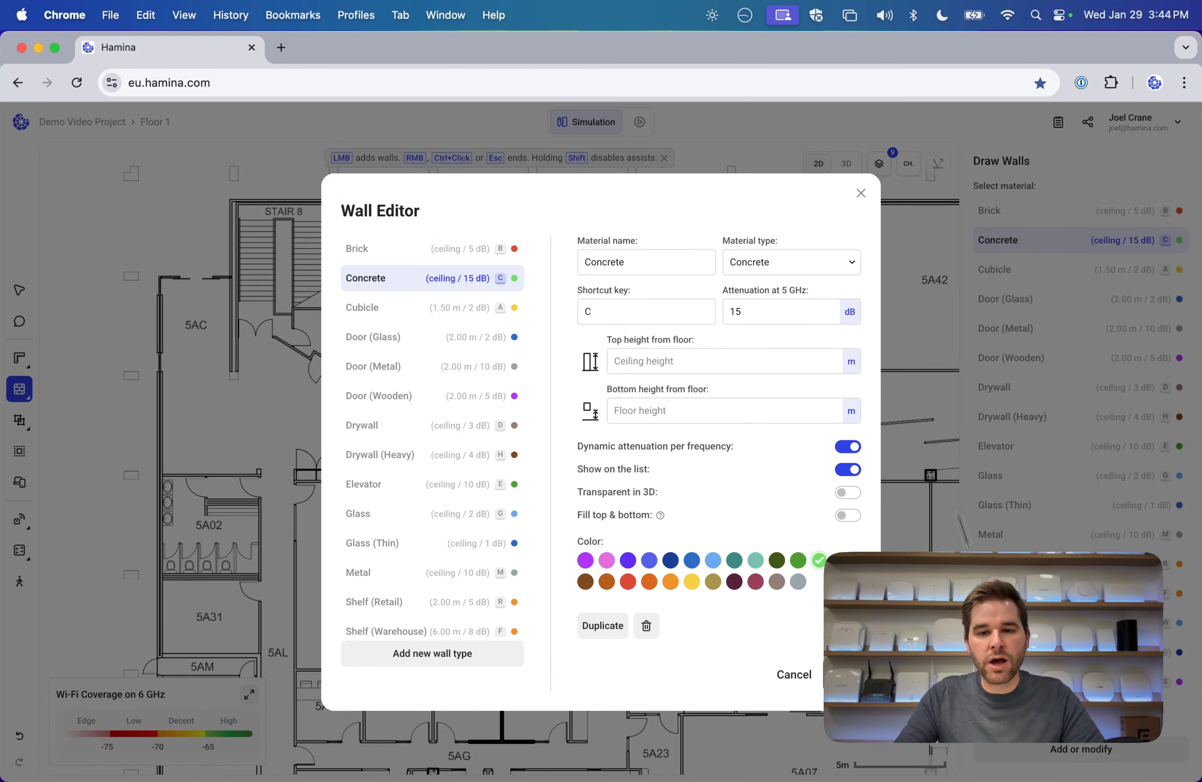
Cancel the Wall Editor, leaving Concrete's settings unchanged.
left_click(841, 675)
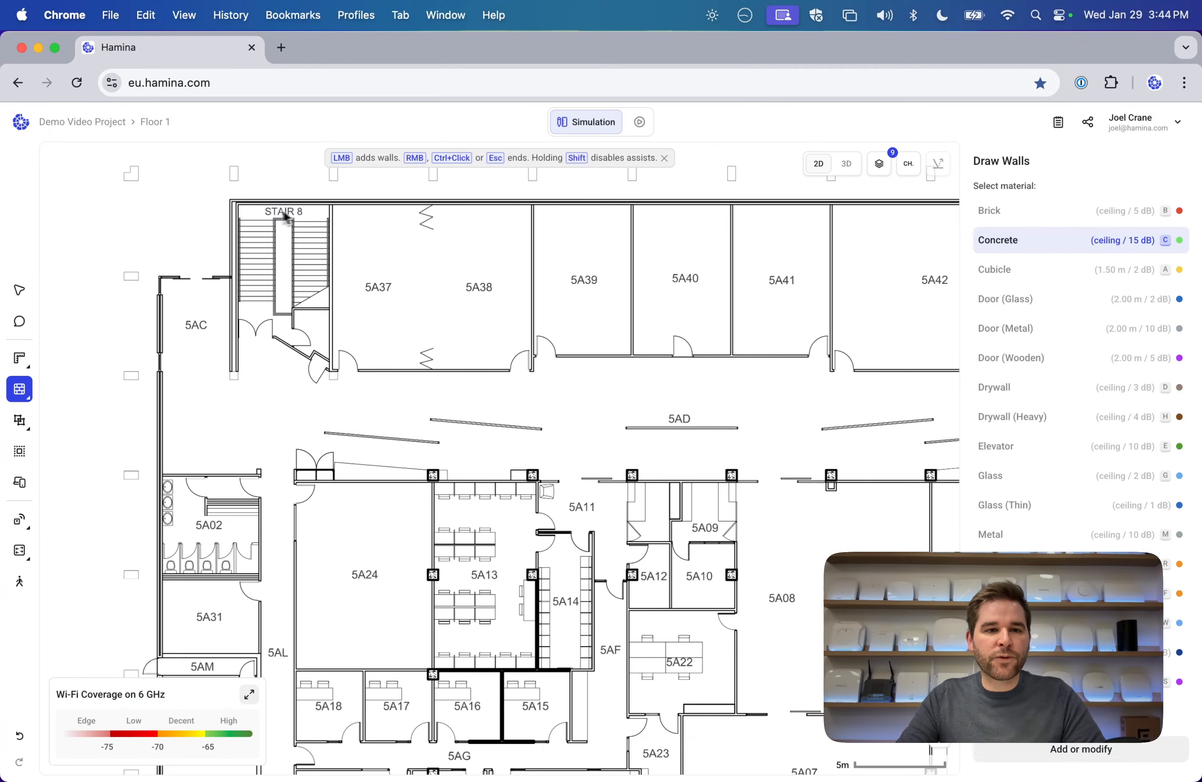
left_click_drag(191, 221, 272, 263)
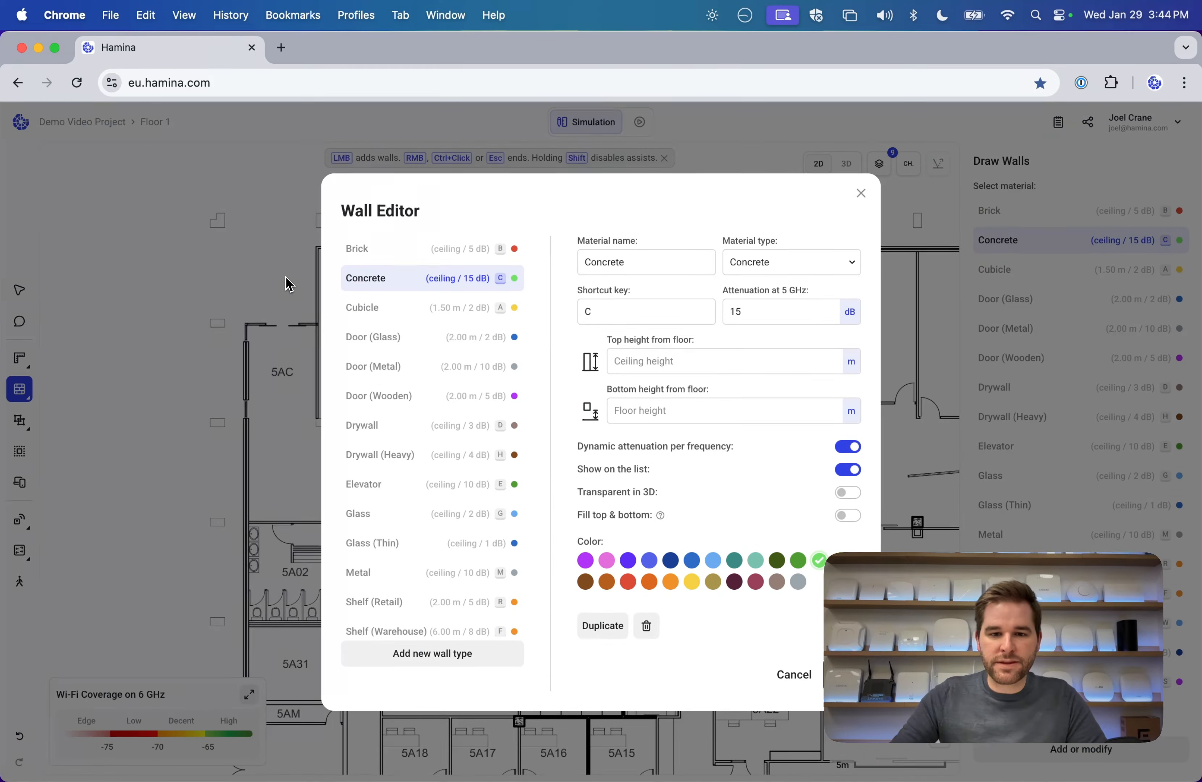
left_click(795, 675)
Resume Concrete wall drawing and draw a wall down Stair 8's left side.
left_click(19, 290)
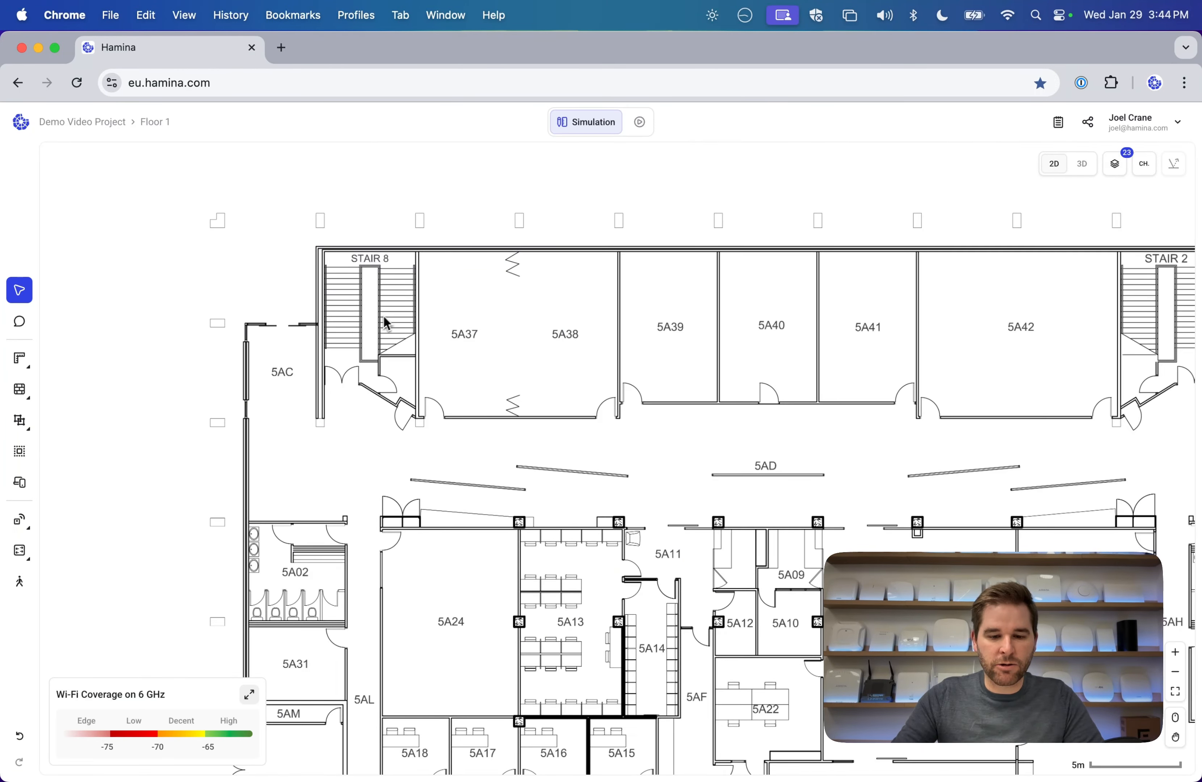
scroll(389, 321, "up", 6)
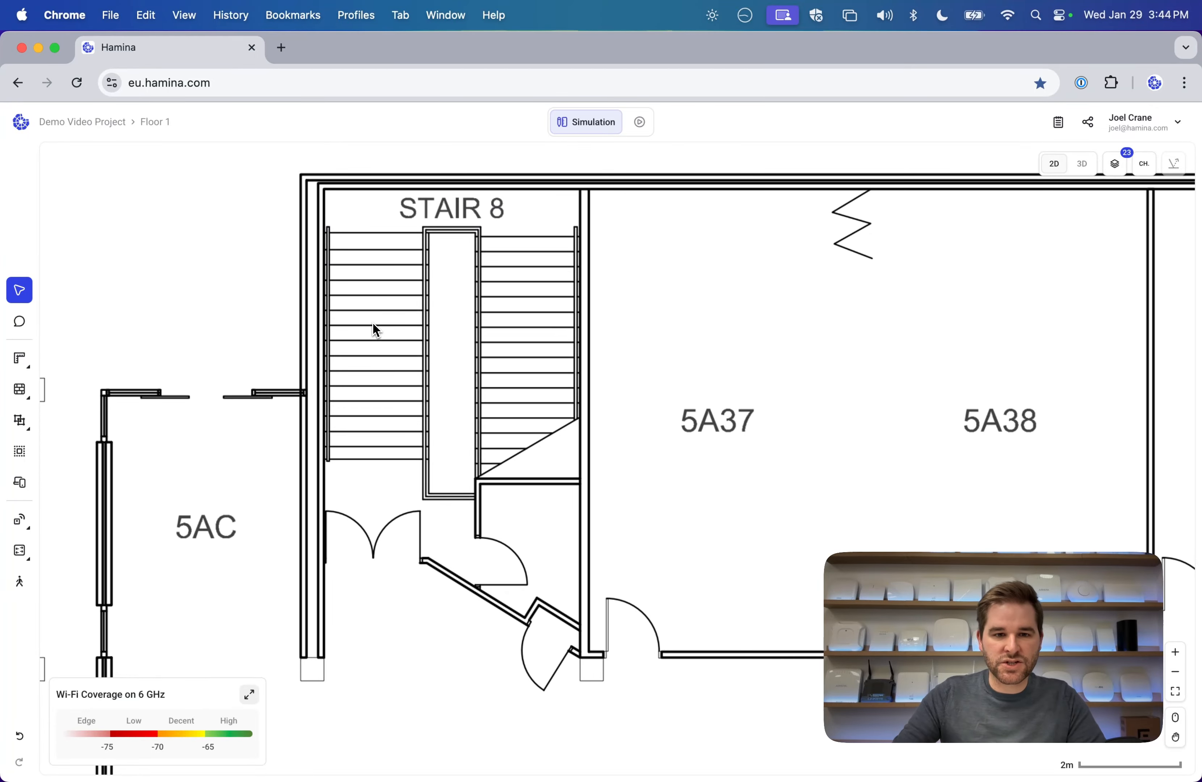
left_click(20, 388)
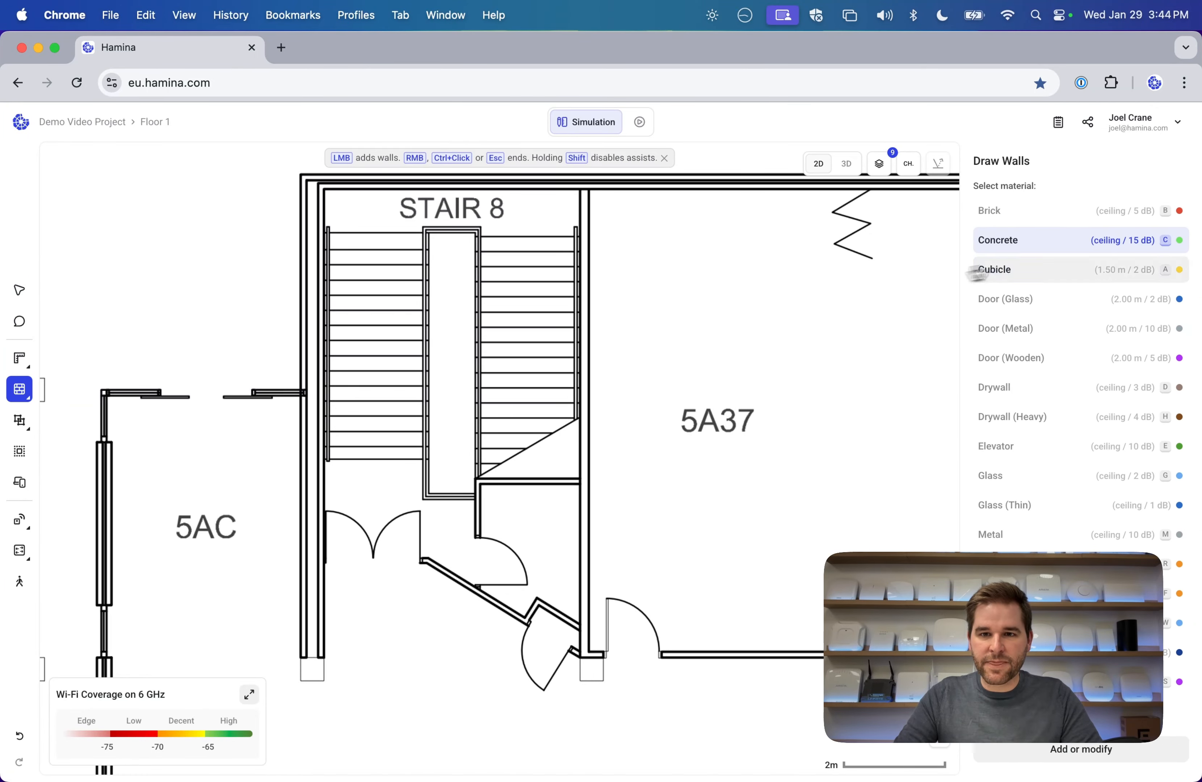
left_click(306, 182)
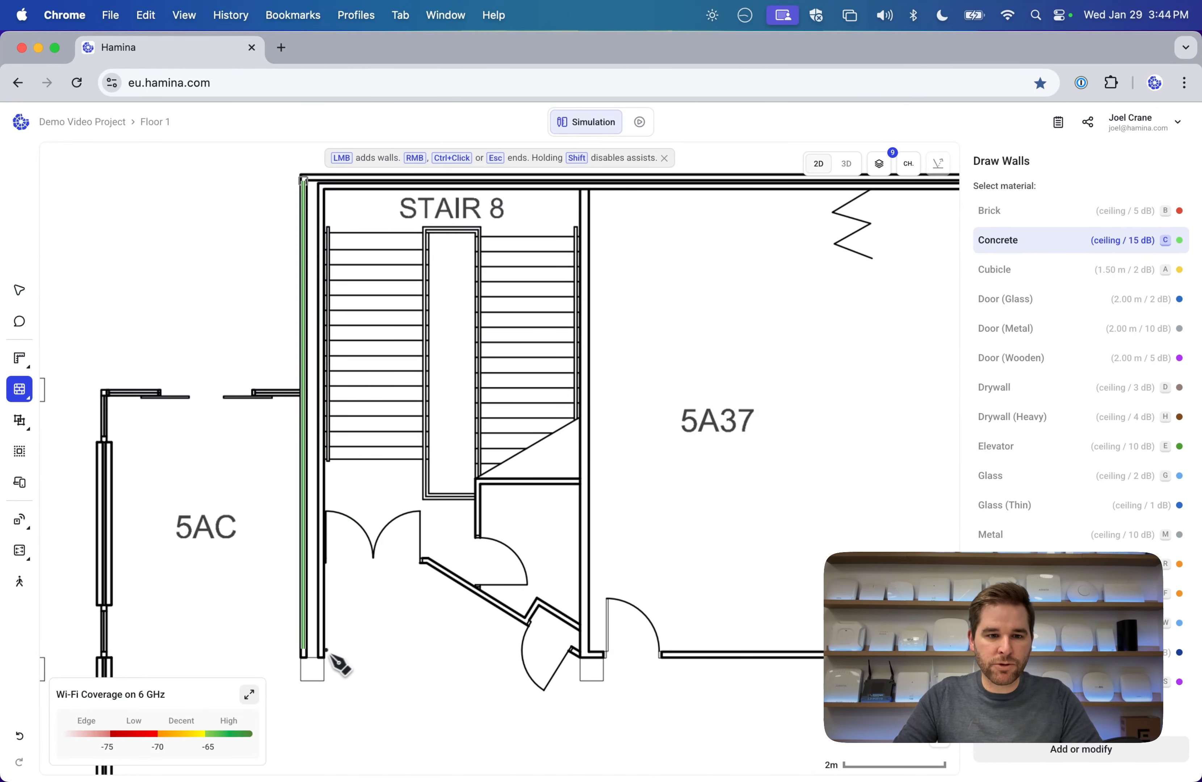
left_click(306, 664)
key("Escape")
Add concrete walls along Stair 8's top and right sides, then switch the material to Drywall.
left_click(303, 182)
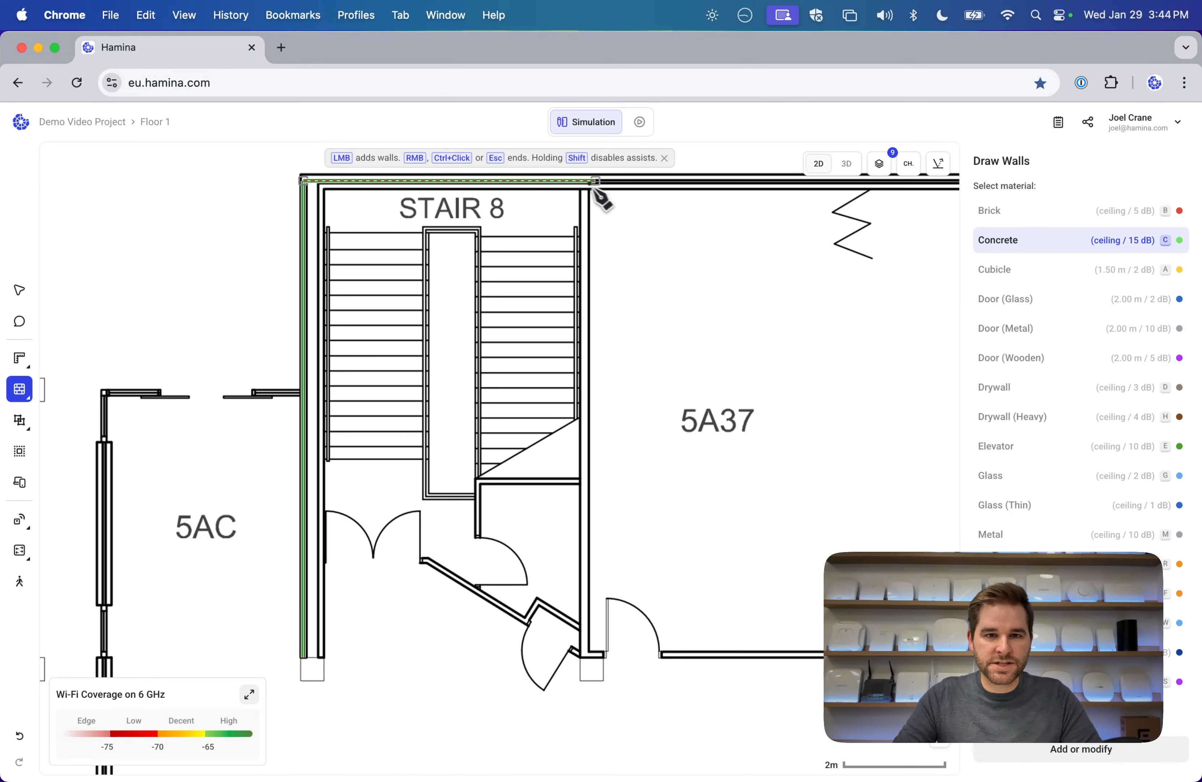
left_click(584, 181)
left_click(583, 659)
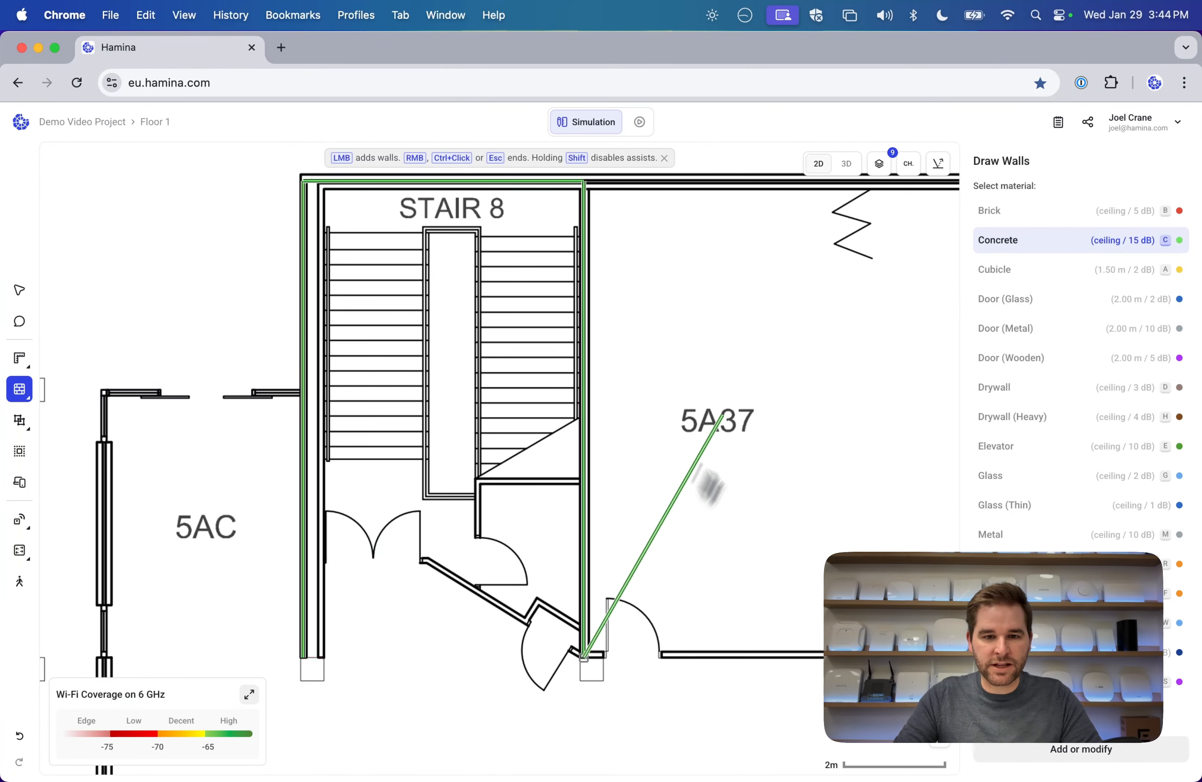
key("Escape")
scroll(513, 495, "down", 3)
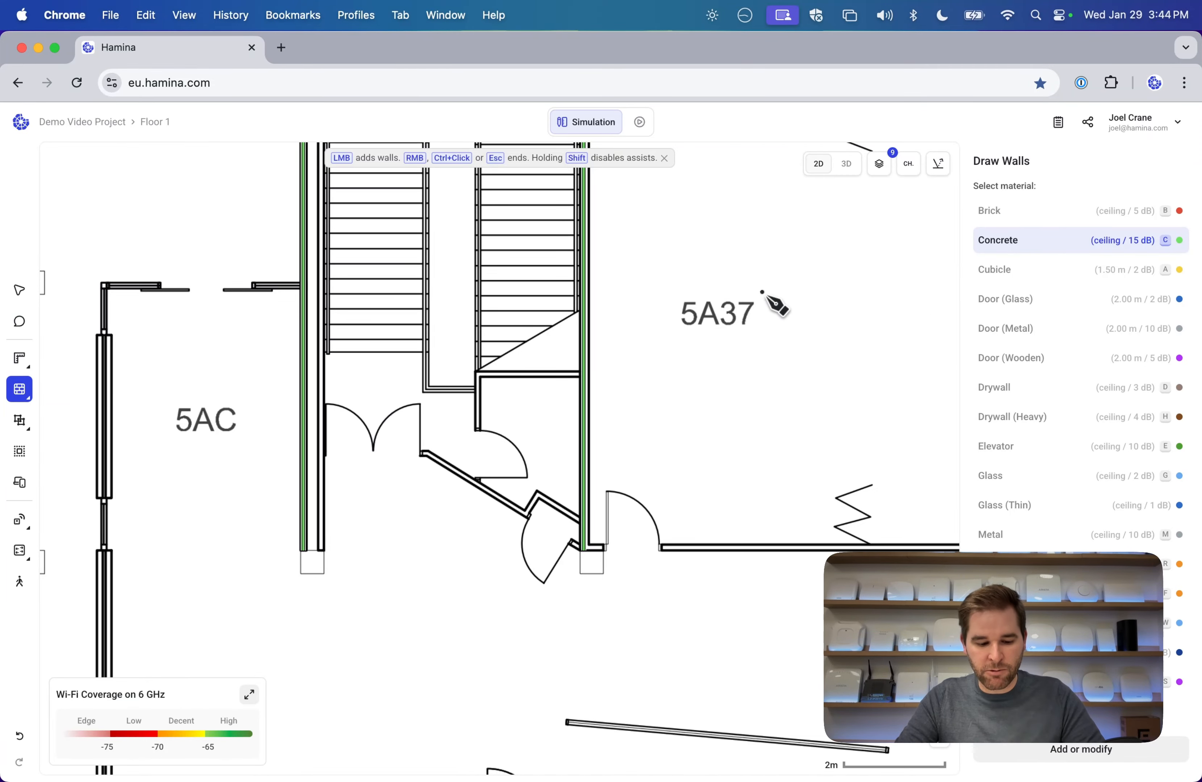
key("d")
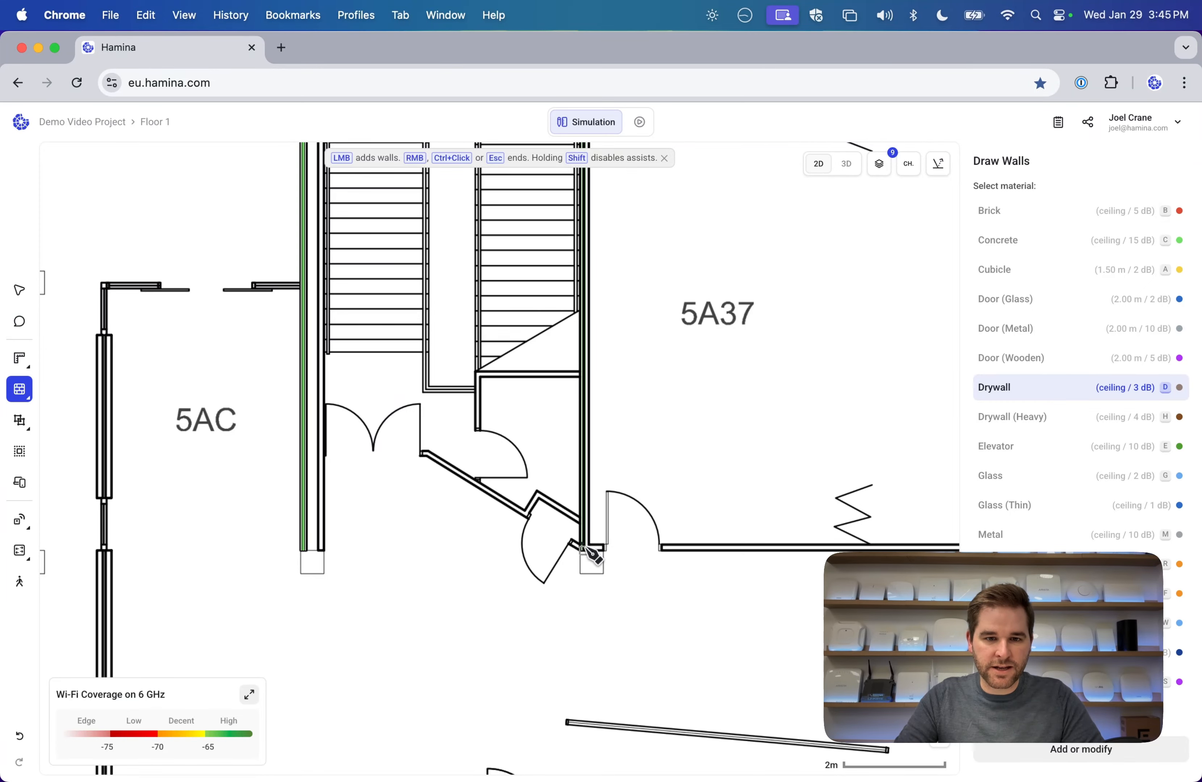
Draw a drywall wall along Stair 8's lower edge.
left_click(585, 550)
left_click(426, 453)
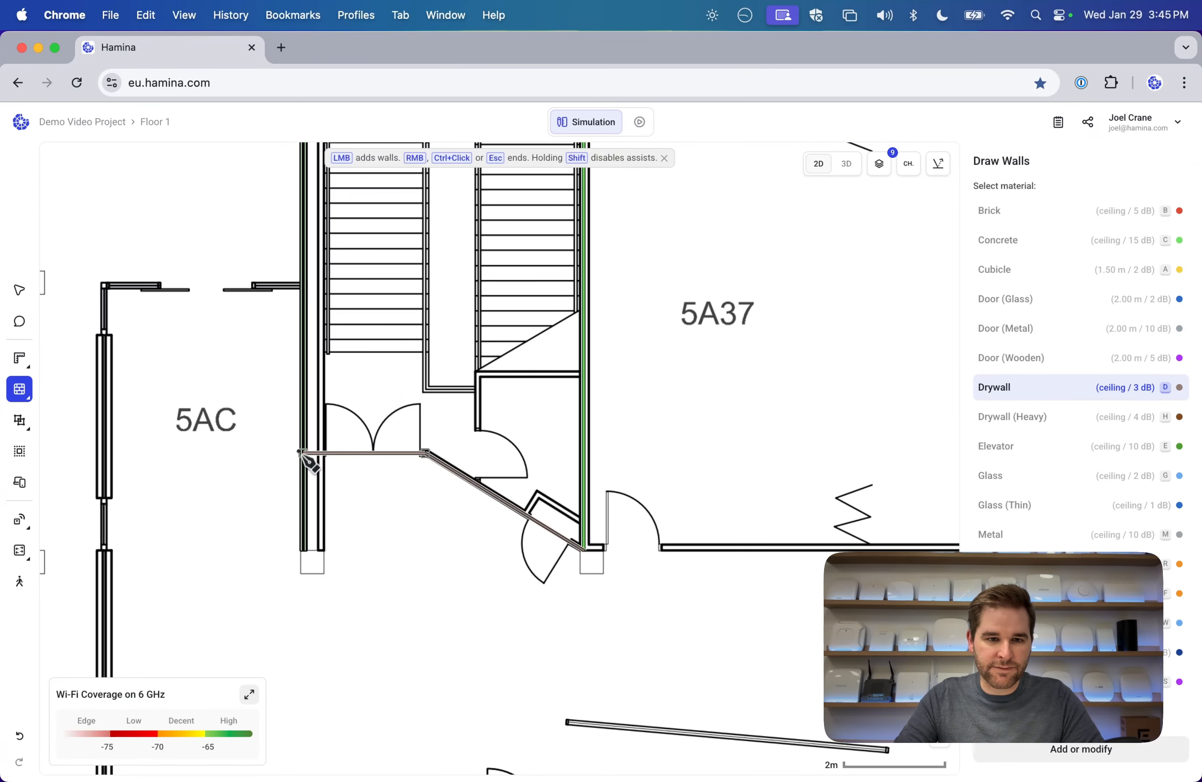
left_click(303, 453)
key("Escape")
scroll(513, 364, "down", 3)
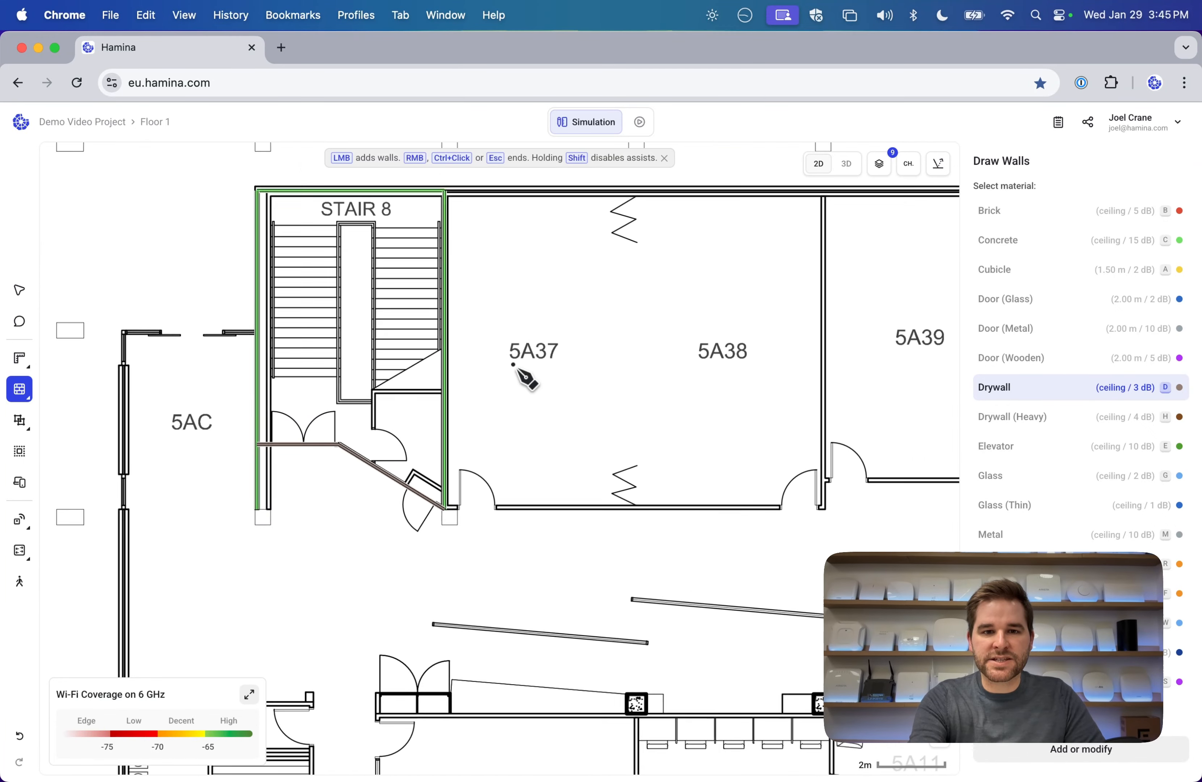
scroll(513, 364, "down", 1)
scroll(513, 365, "right", 1)
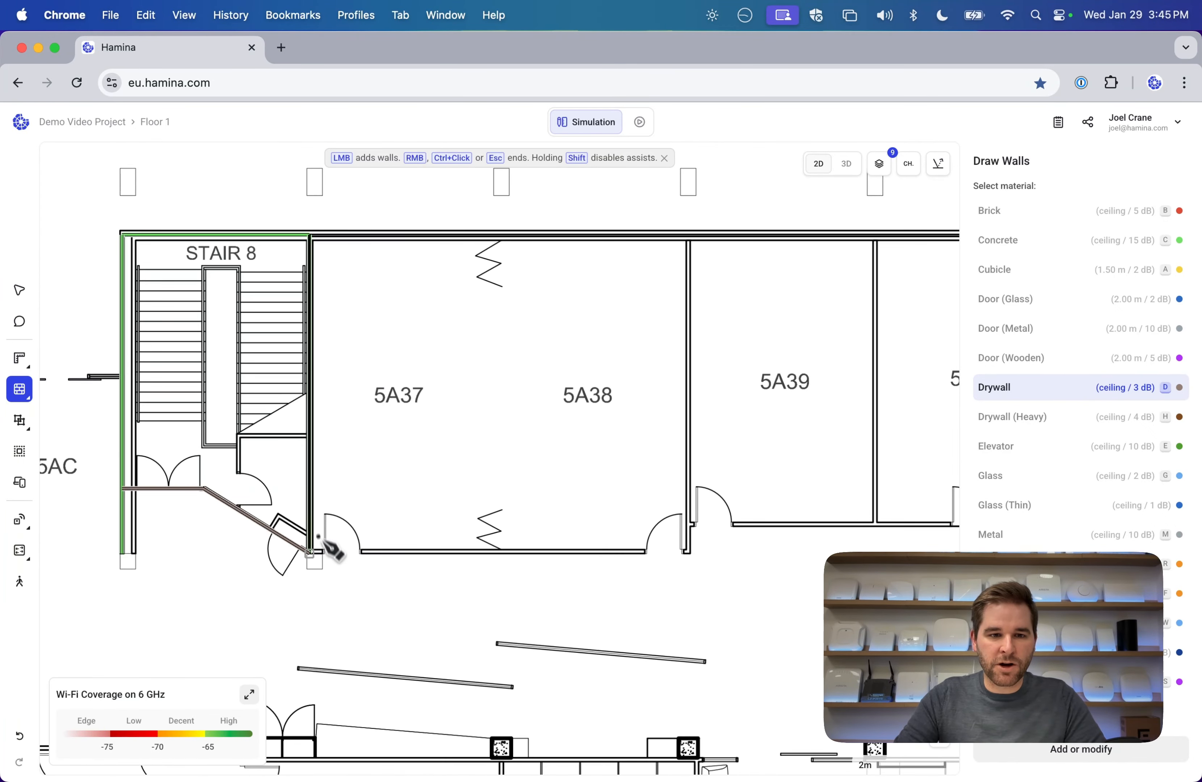
Enclose rooms 5A37–5A38 with drywall along the bottom, the 5A38/5A39 divider and the top wall.
left_click(309, 551)
left_click(689, 554)
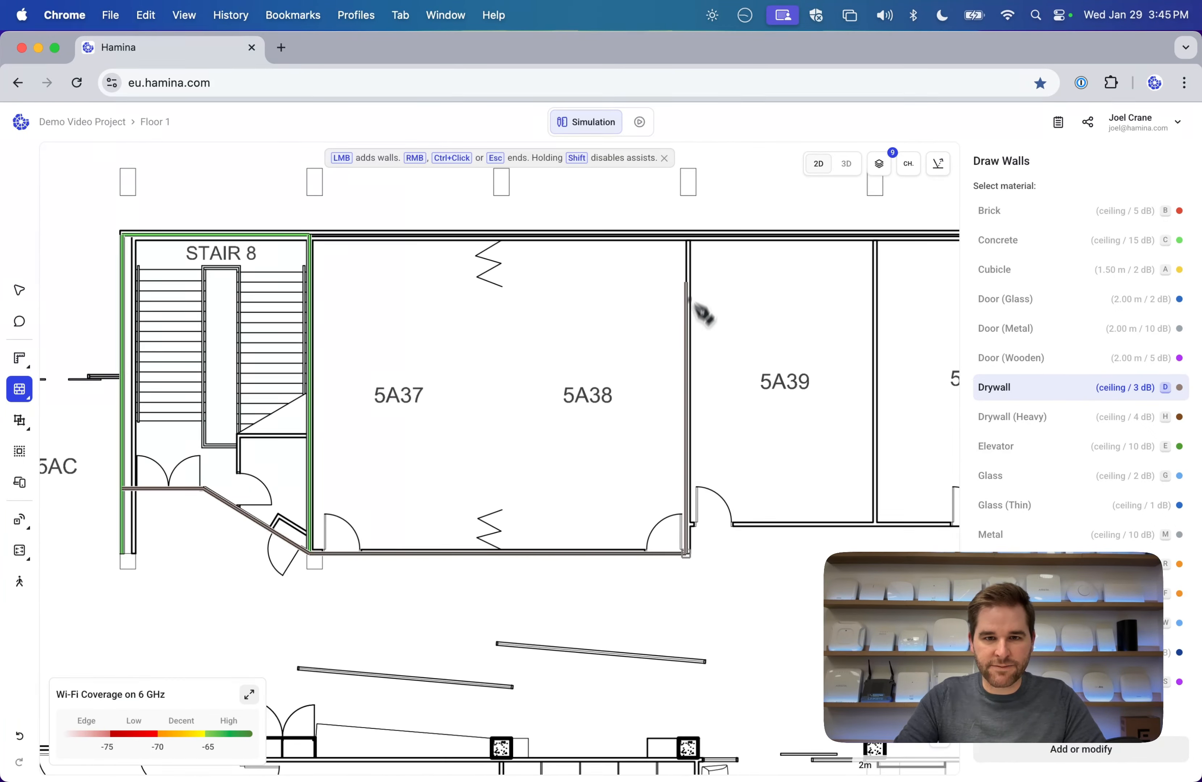
left_click(692, 238)
left_click(311, 236)
key("Escape")
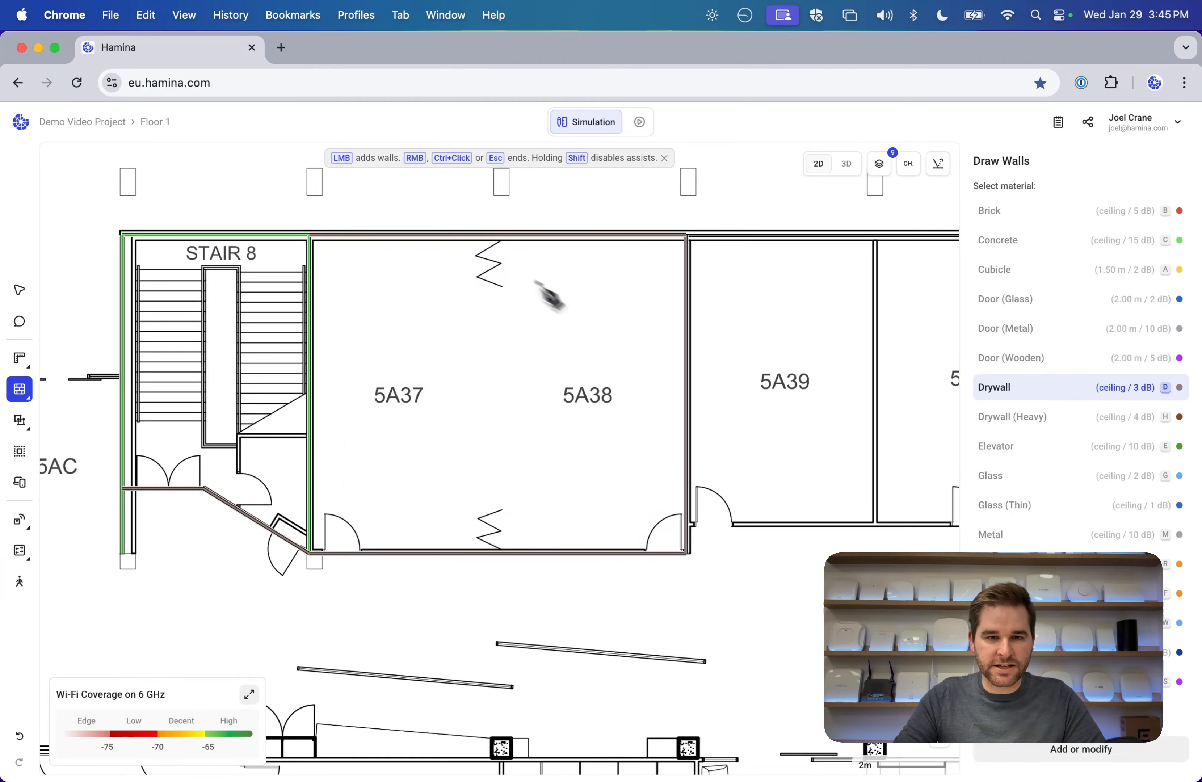
scroll(546, 315, "right", 5)
scroll(558, 437, "down", 5)
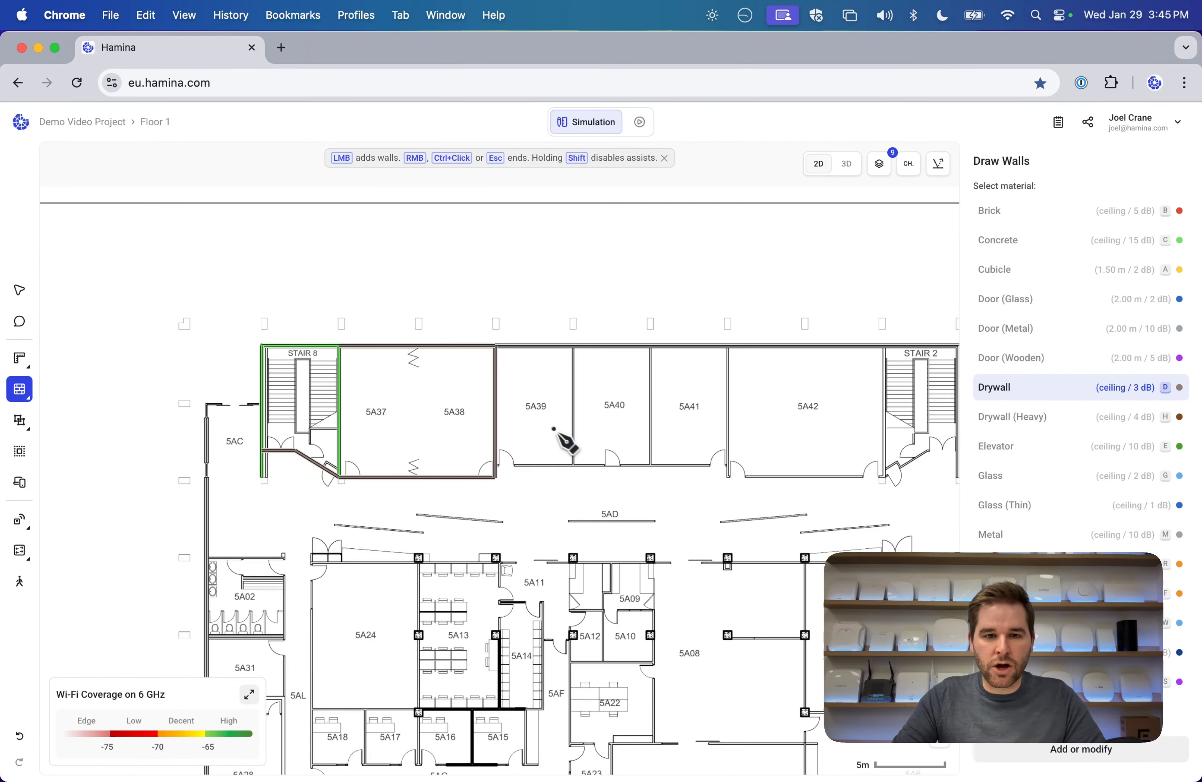
scroll(500, 471, "up", 5)
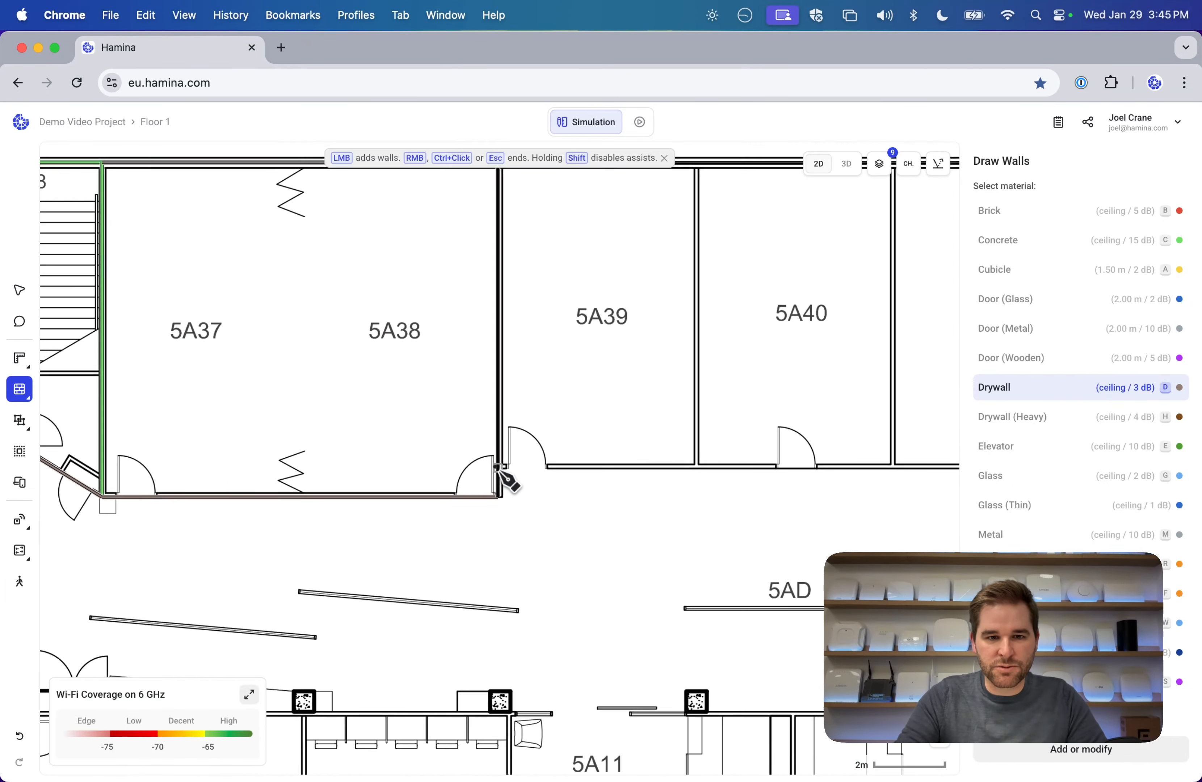
Extend drywall to the 5A41/5A42 divider and along 5A42's lower edge.
left_click(500, 464)
left_click_drag(861, 322, 290, 312)
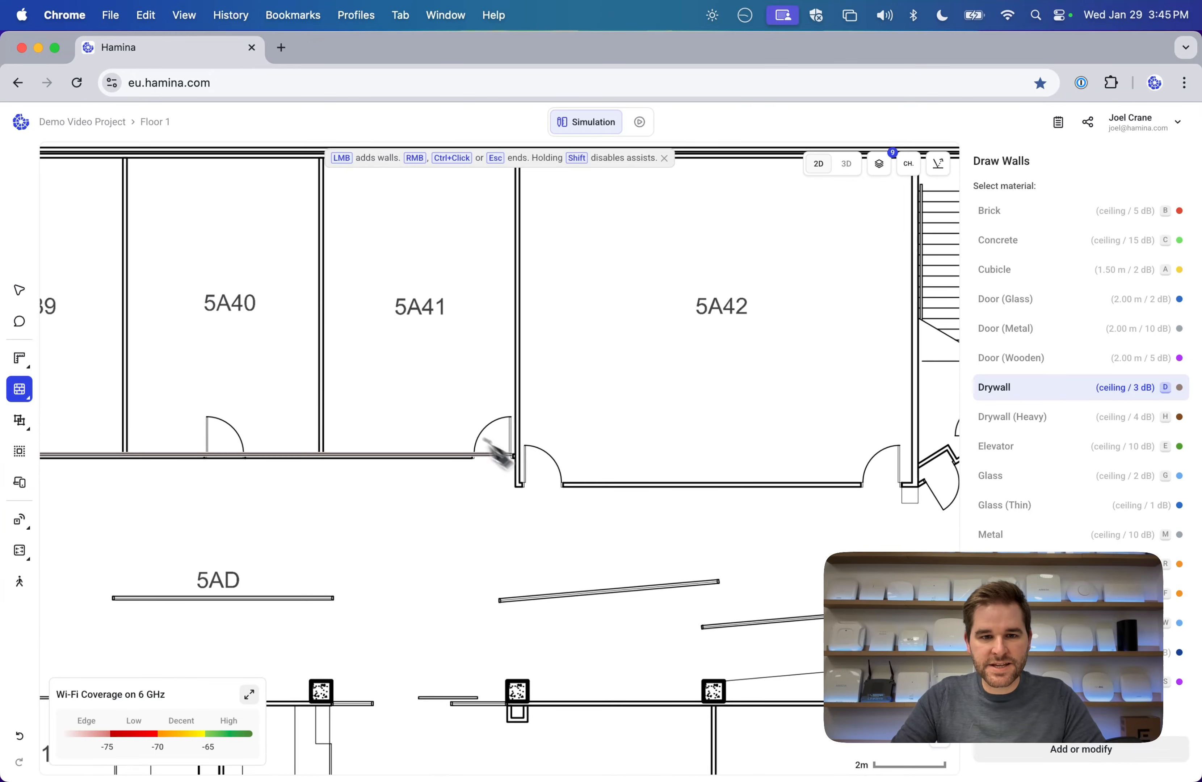
left_click(521, 456)
left_click(524, 490)
left_click(922, 487)
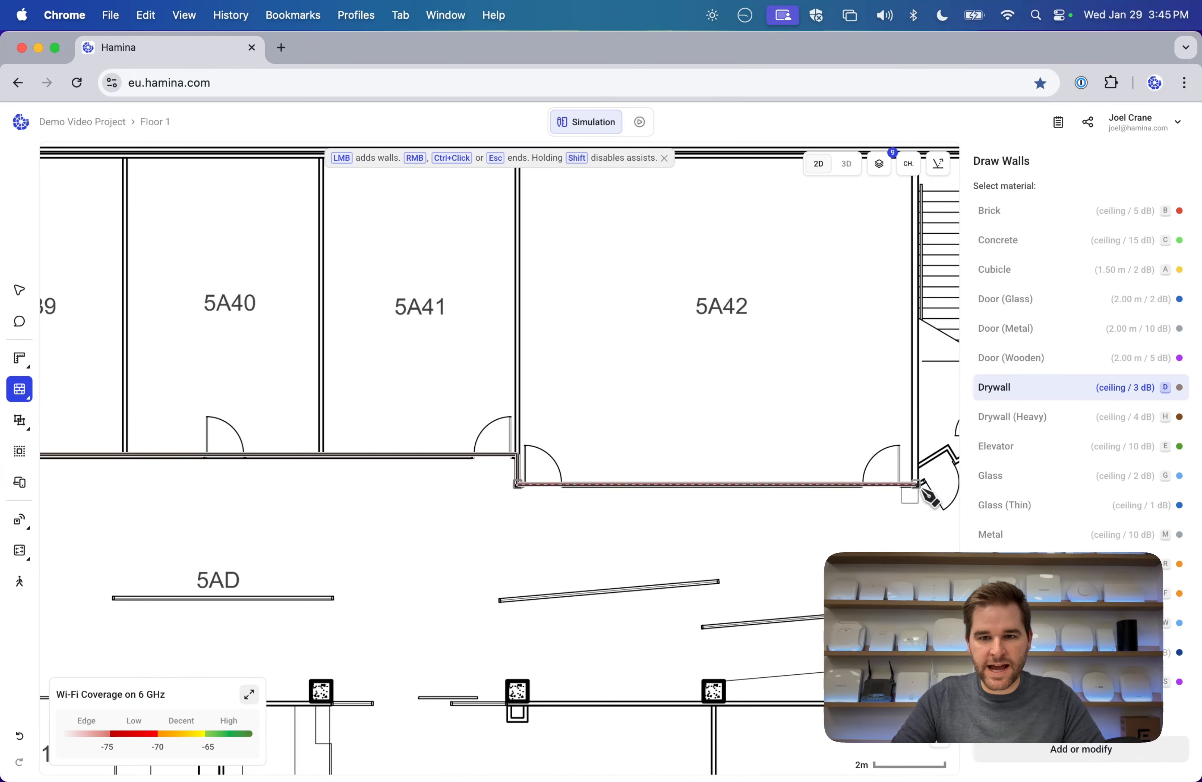
left_click_drag(926, 318, 826, 501)
Add a concrete wall along Stair 2's left side and a top drywall wall.
key("c")
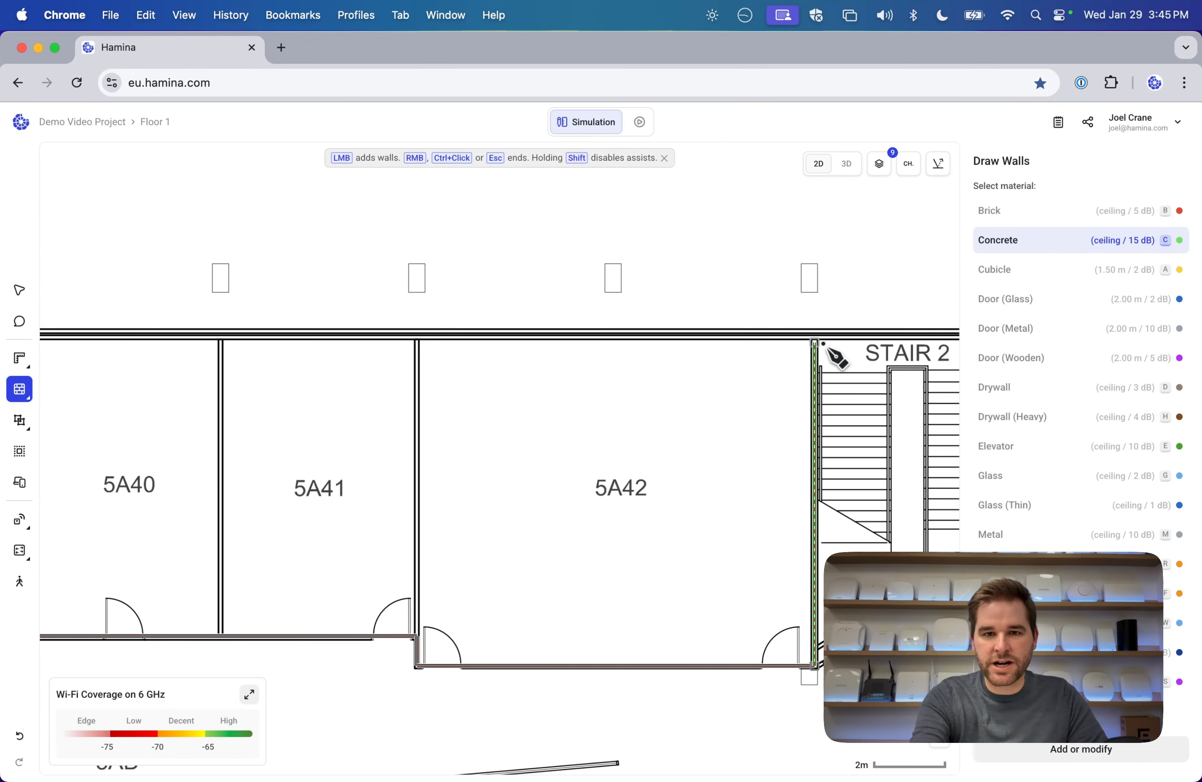
scroll(837, 353, "down", 5)
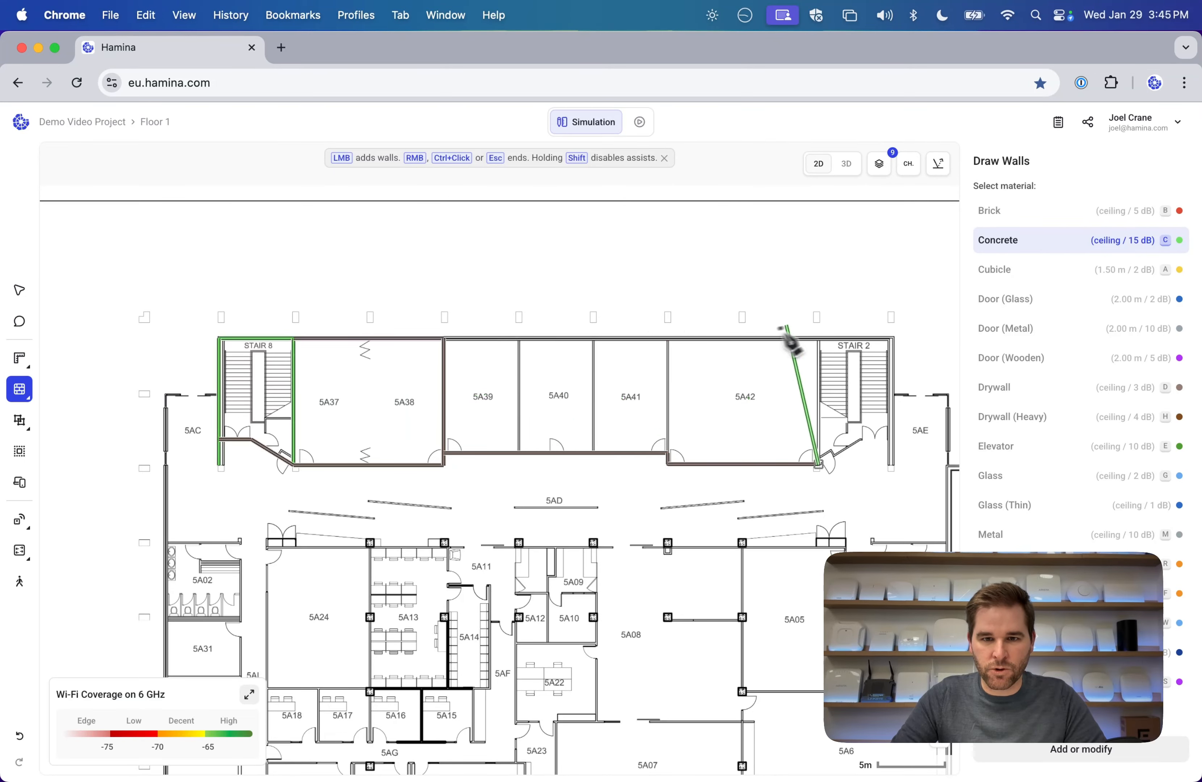
left_click(818, 339)
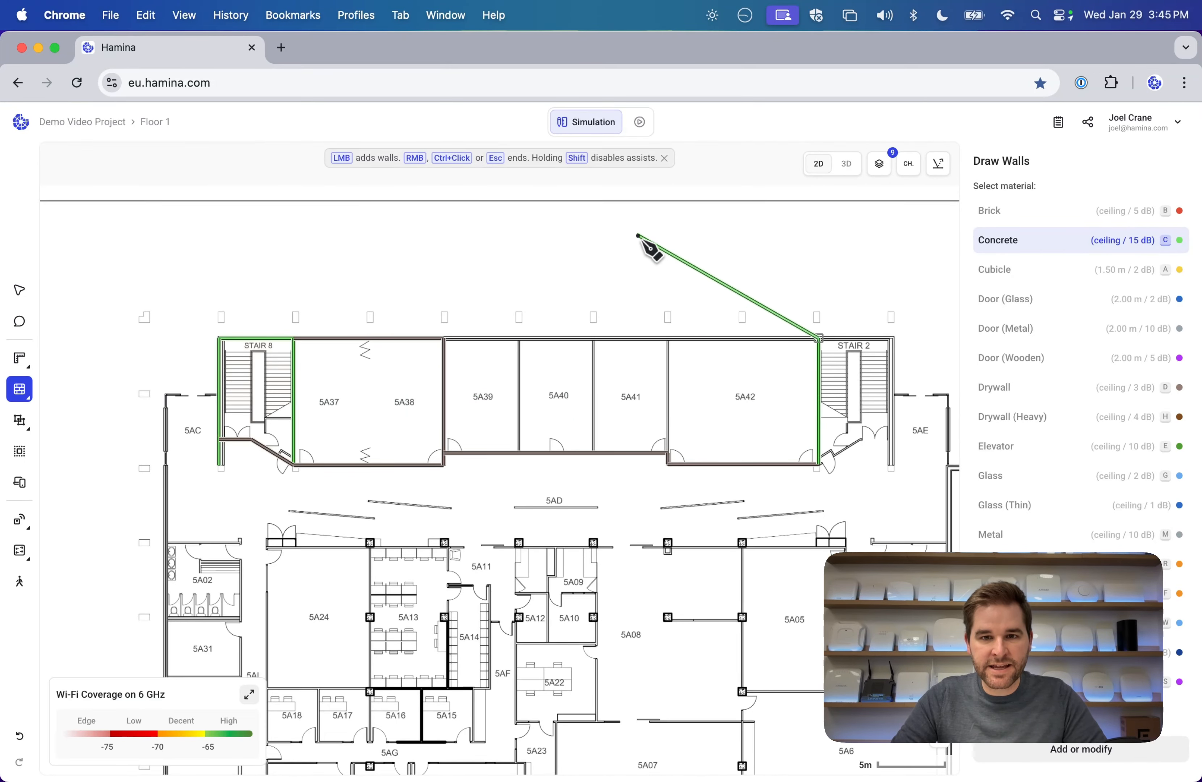
key("d")
left_click(292, 341)
key("Escape")
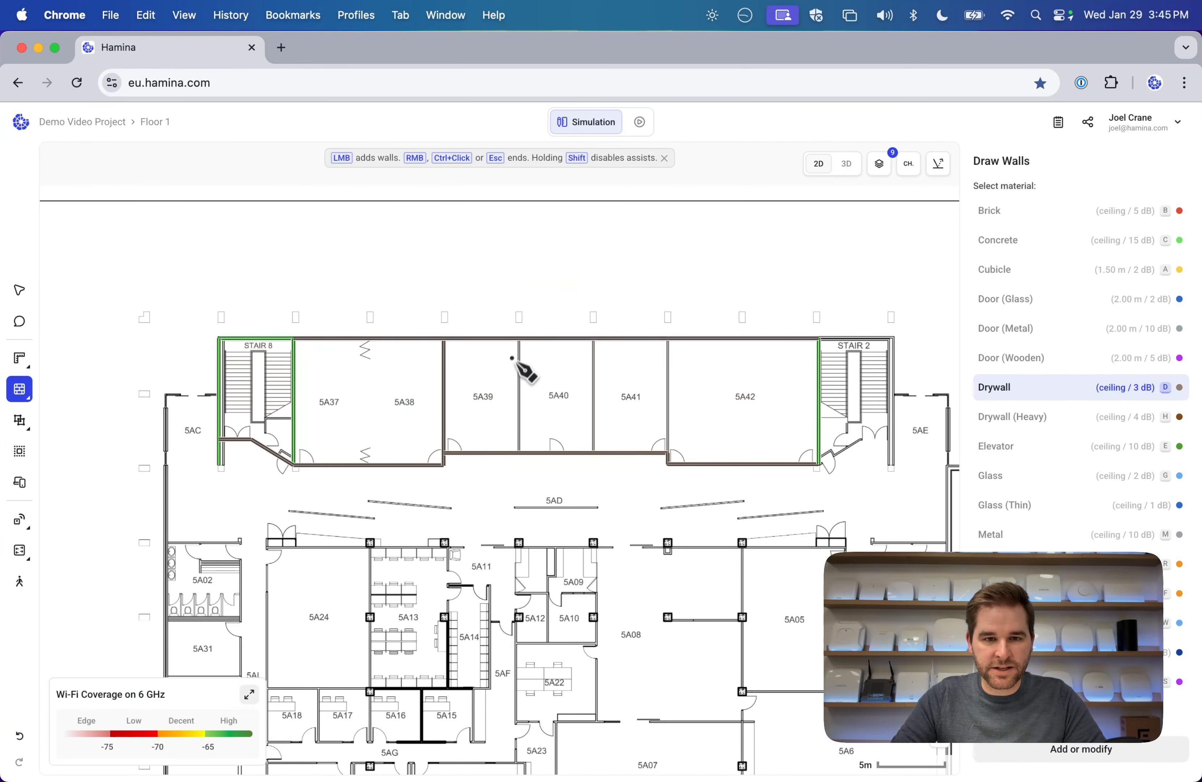
Draw the drywall dividers between 5A39/5A40, 5A40/5A41 and 5A41/5A42.
left_click(519, 343)
left_click(518, 452)
key("Escape")
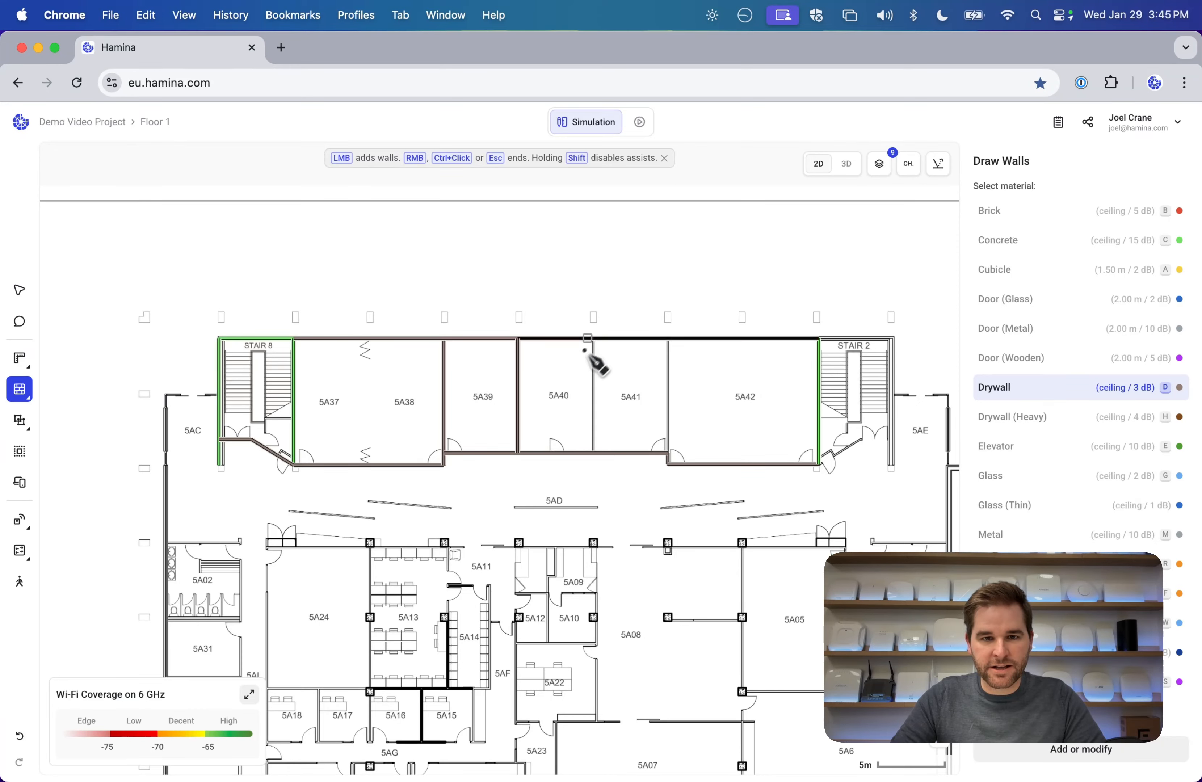
left_click(592, 338)
left_click(594, 451)
key("Escape")
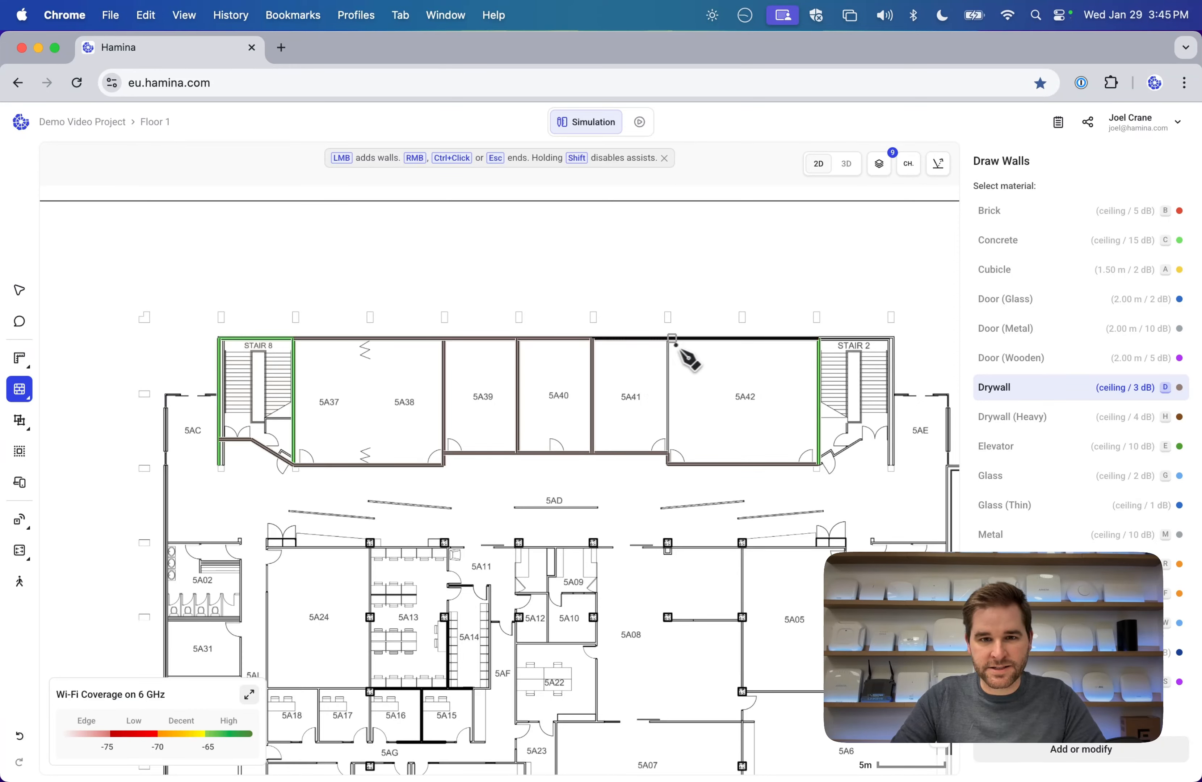
left_click(668, 452)
left_click(668, 339)
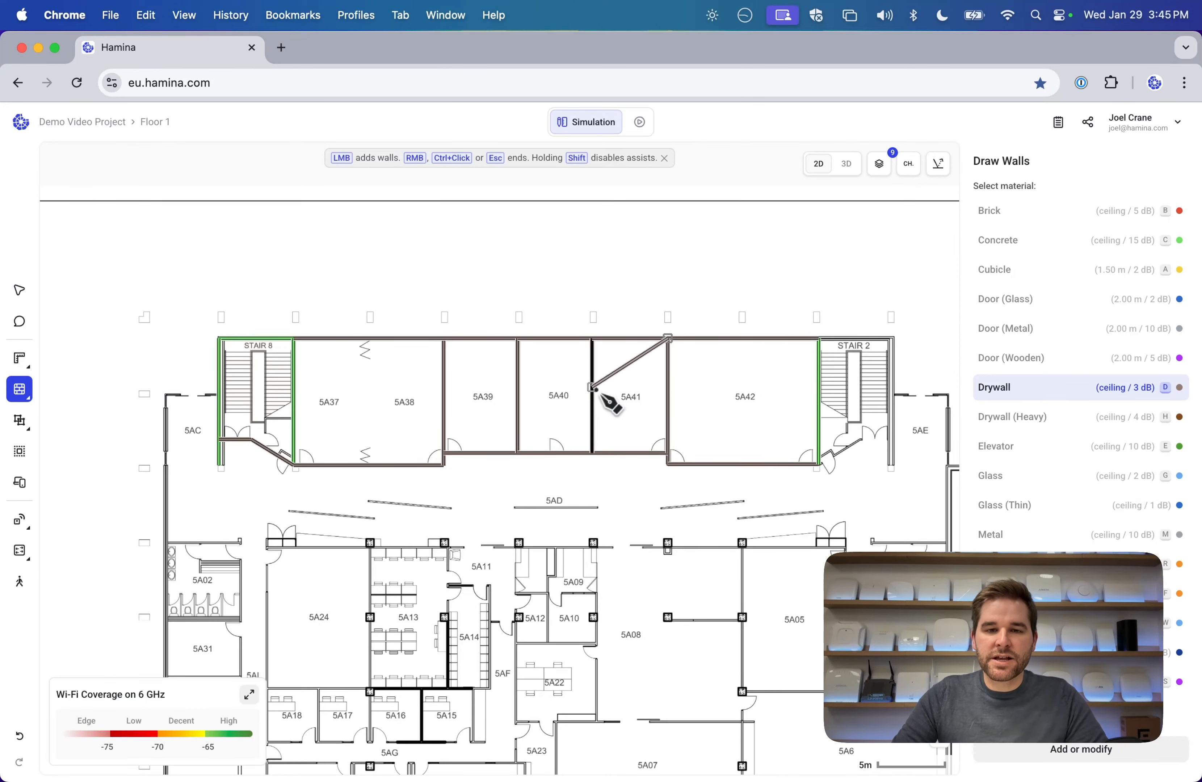
key("Escape")
scroll(619, 359, "down", 5)
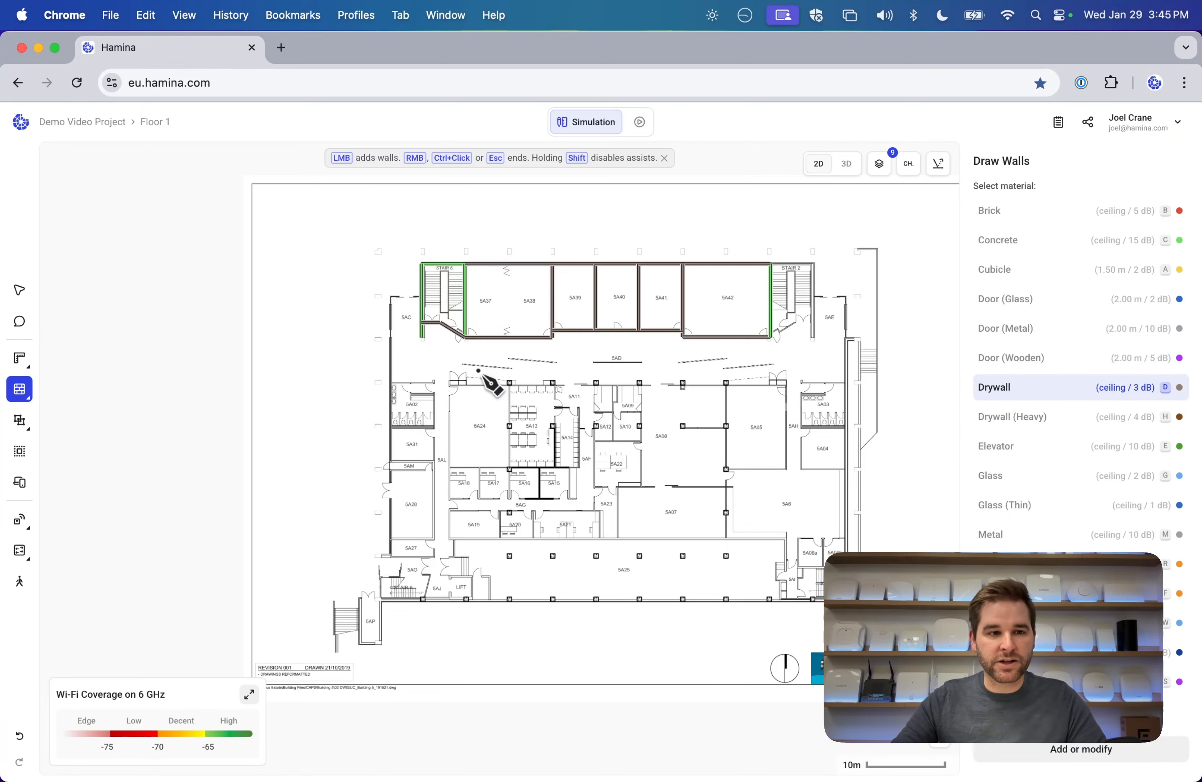
Select the top-row walls, delete them, then undo to restore them.
scroll(604, 365, "right", 1)
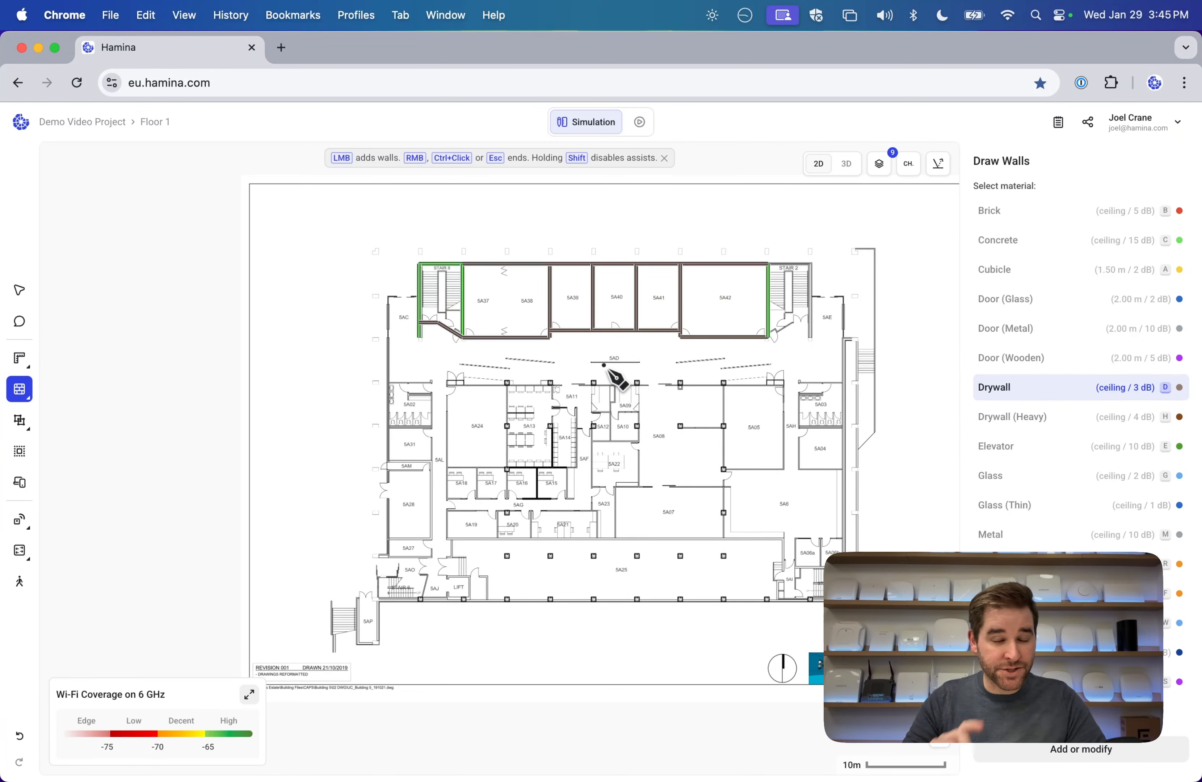
left_click(19, 290)
left_click_drag(298, 223, 871, 409)
key("BackSpace")
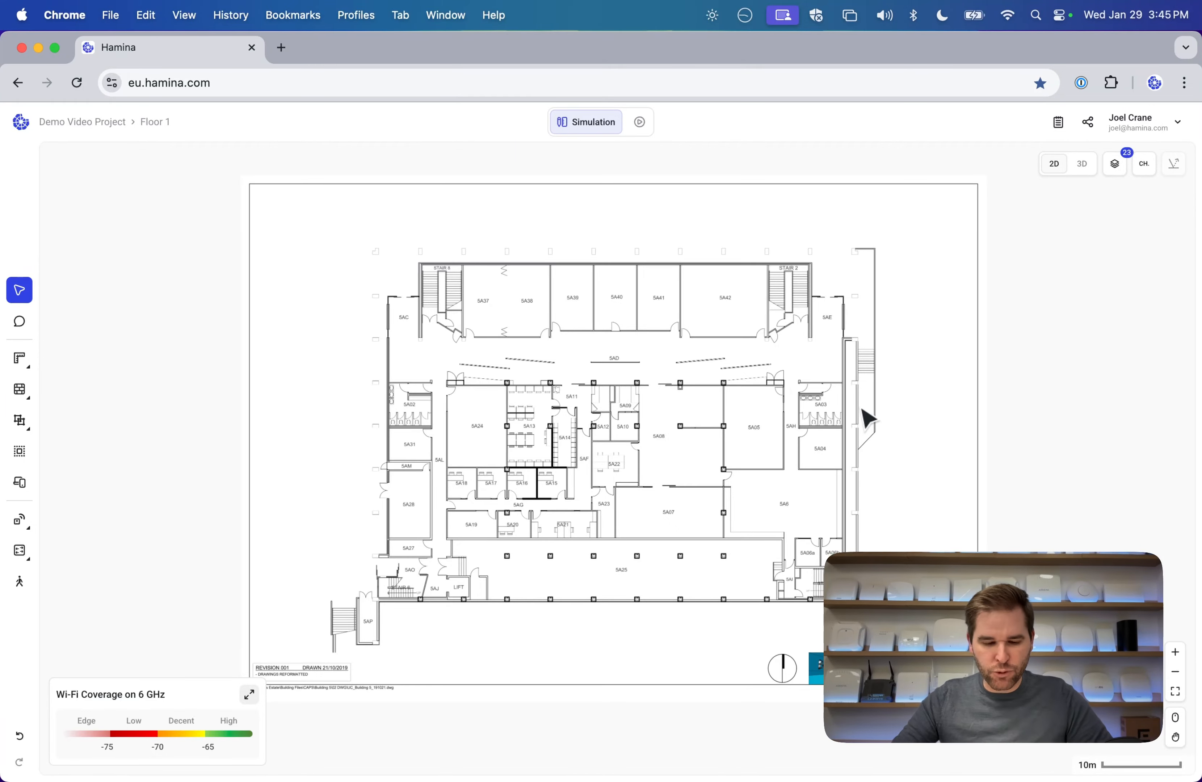
key("super+z")
Inspect the room row's walls in 3D view, then return to the 2D plan.
left_click(1082, 164)
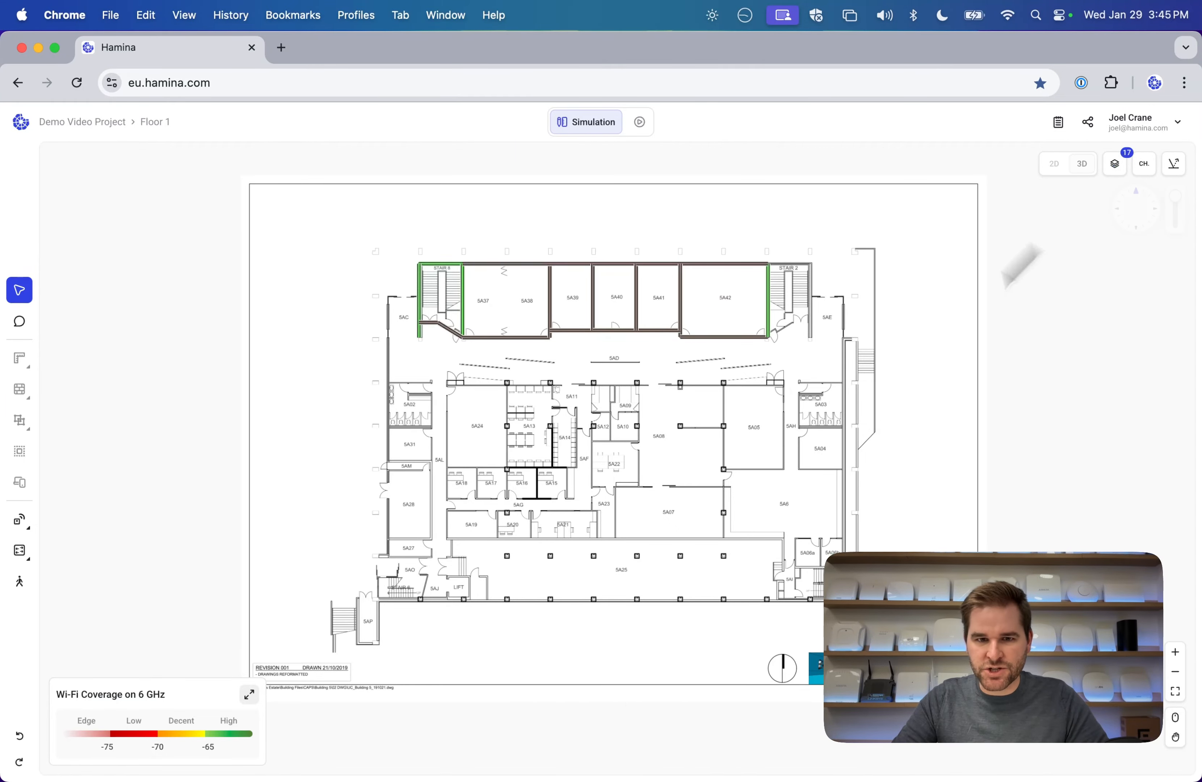
scroll(647, 325, "up", 5)
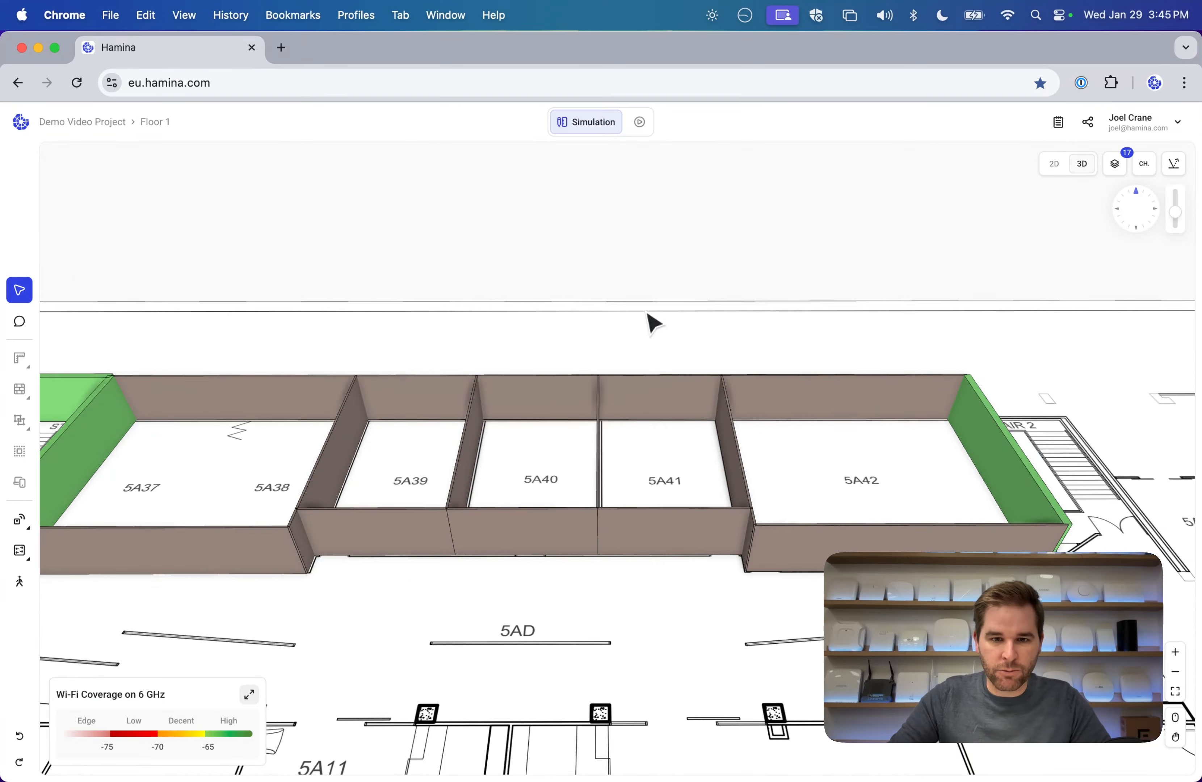
left_click_drag(653, 323, 448, 427)
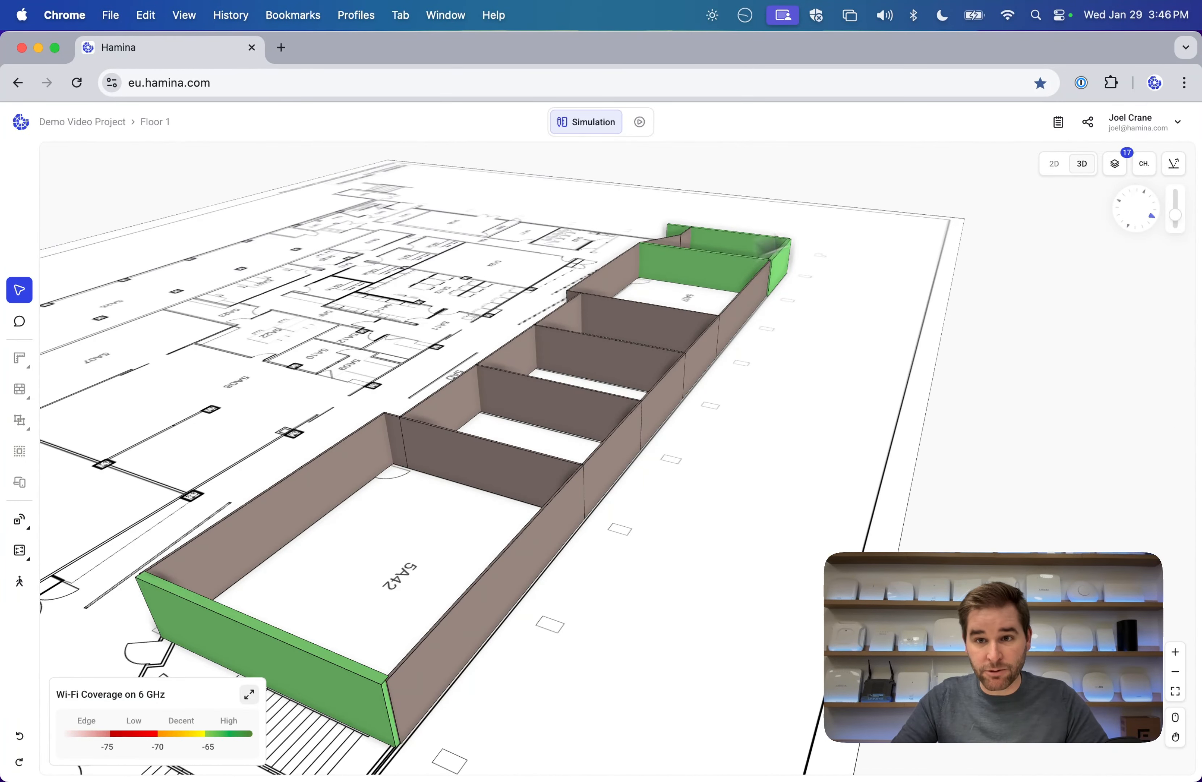
left_click(1054, 164)
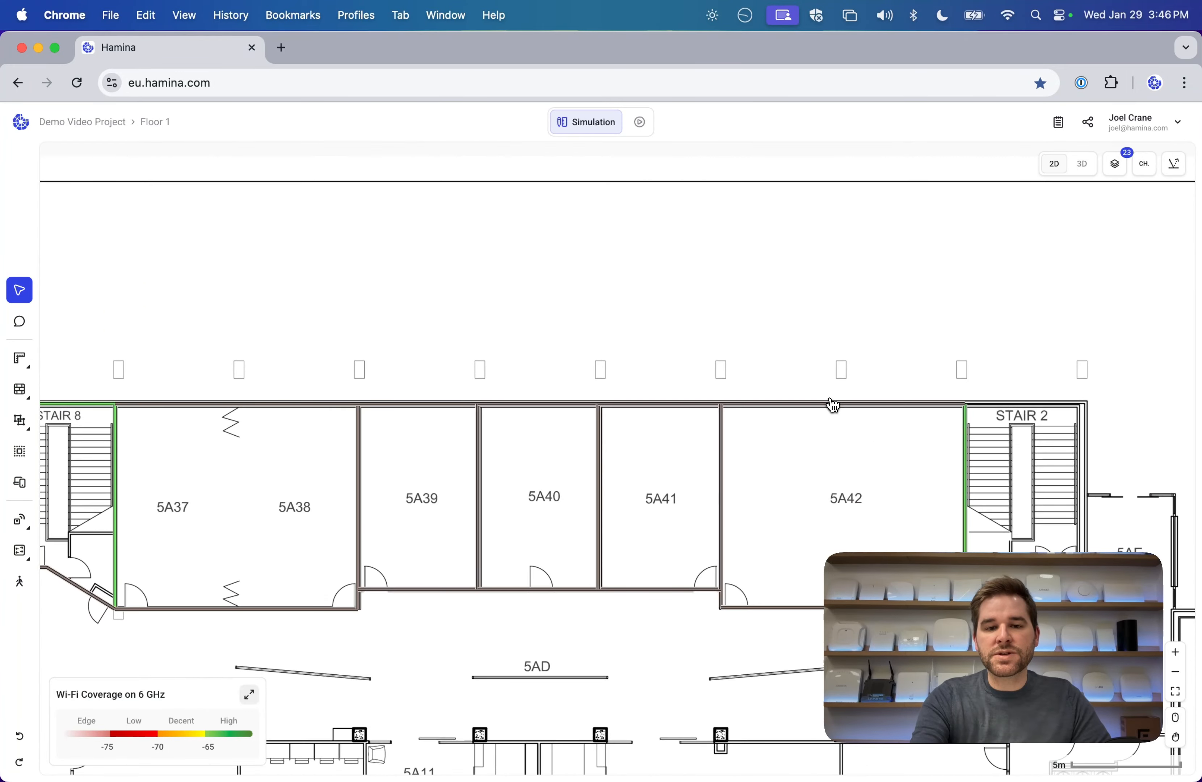
Select every hand-drawn wall on Floor 1 with Cmd+A and delete them.
left_click_drag(729, 439, 590, 370)
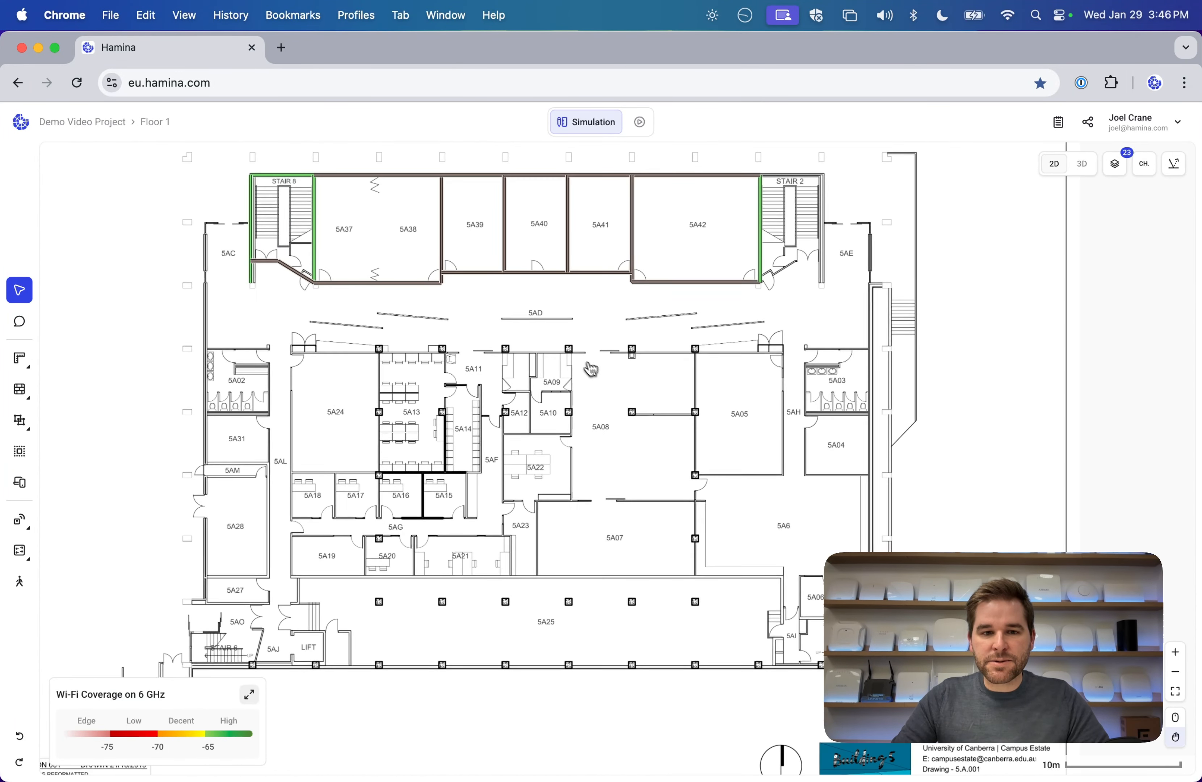
mouse_move(29, 293)
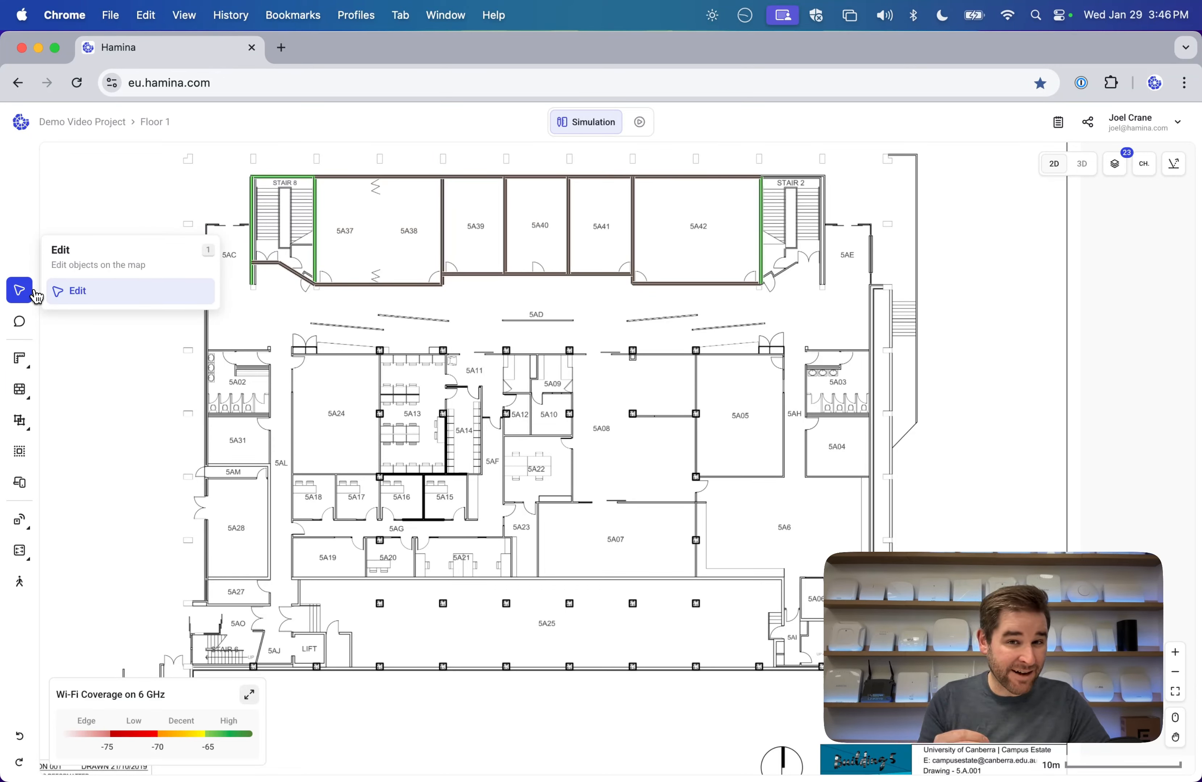
mouse_move(20, 388)
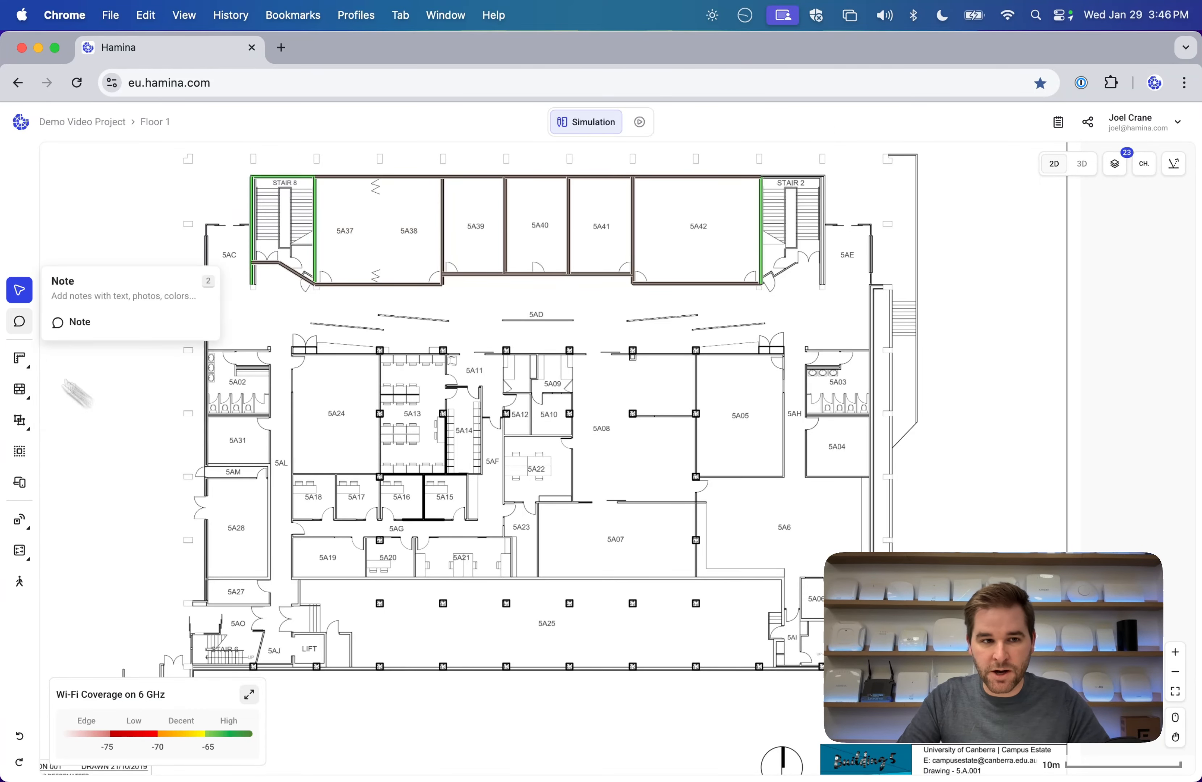
key("super+a")
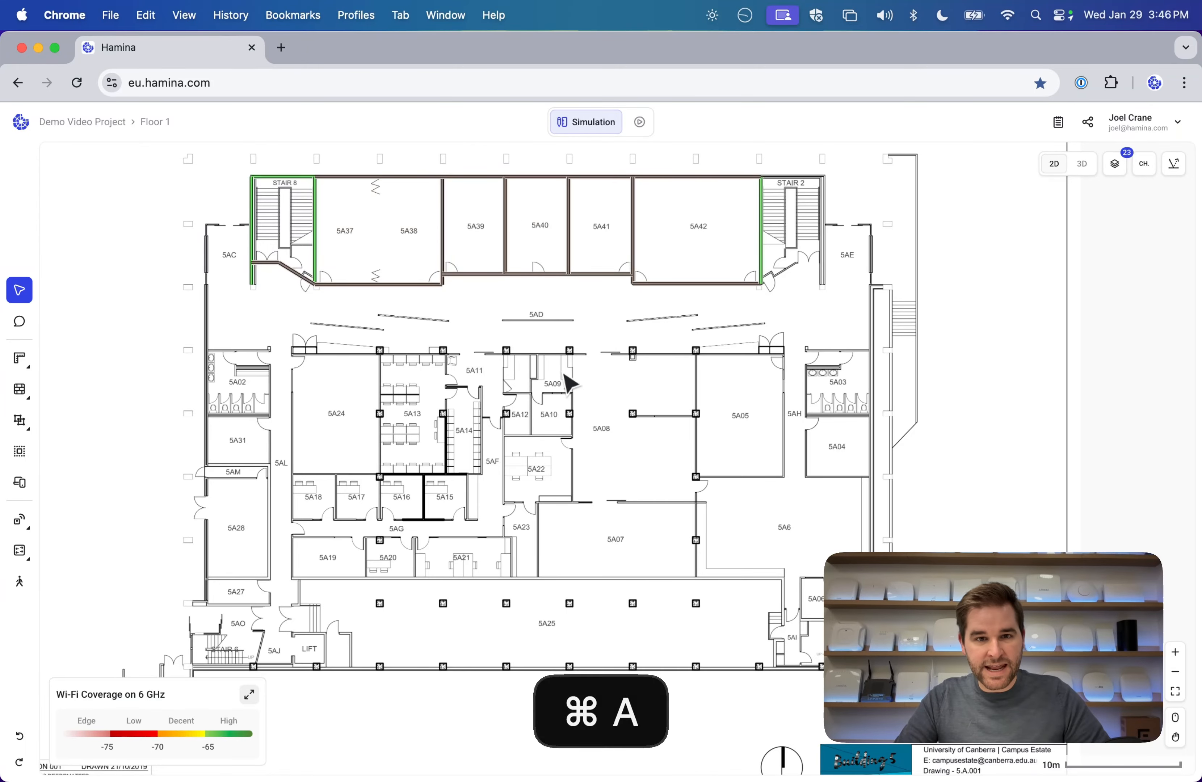
key("BackSpace")
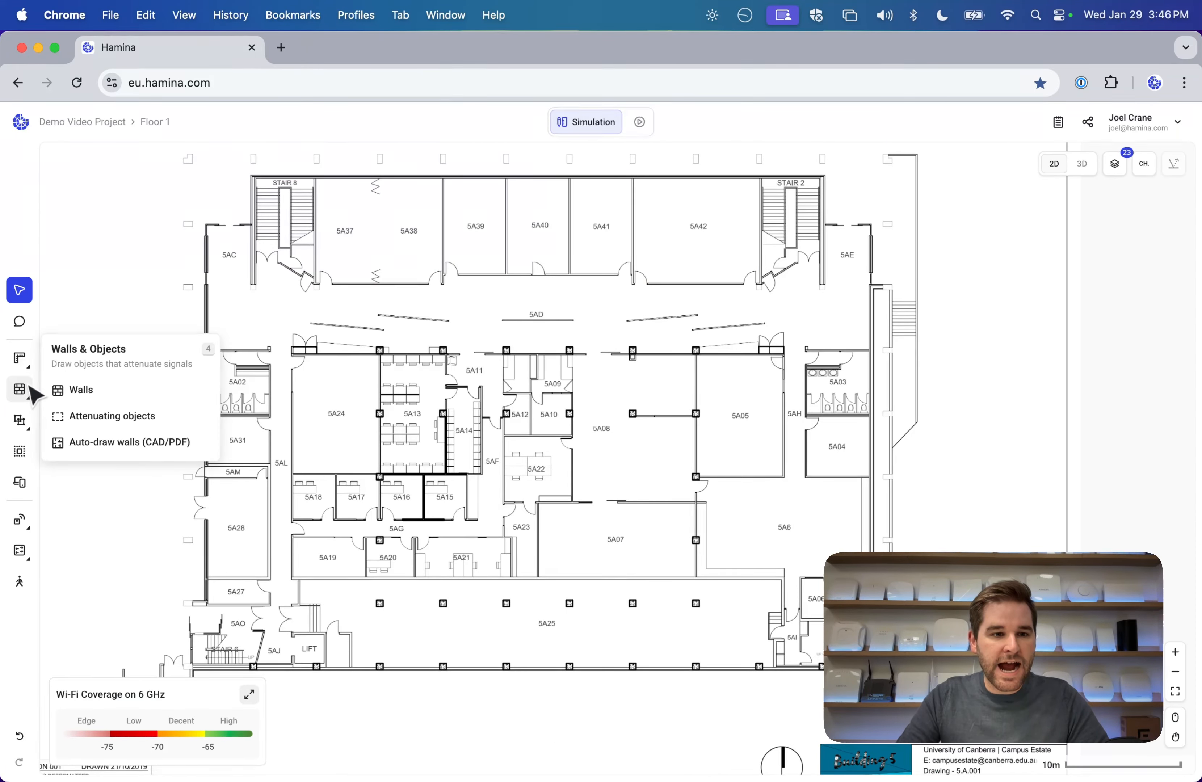
Start Auto-draw walls from the CAD and map the WALL layer to Drywall.
left_click(127, 441)
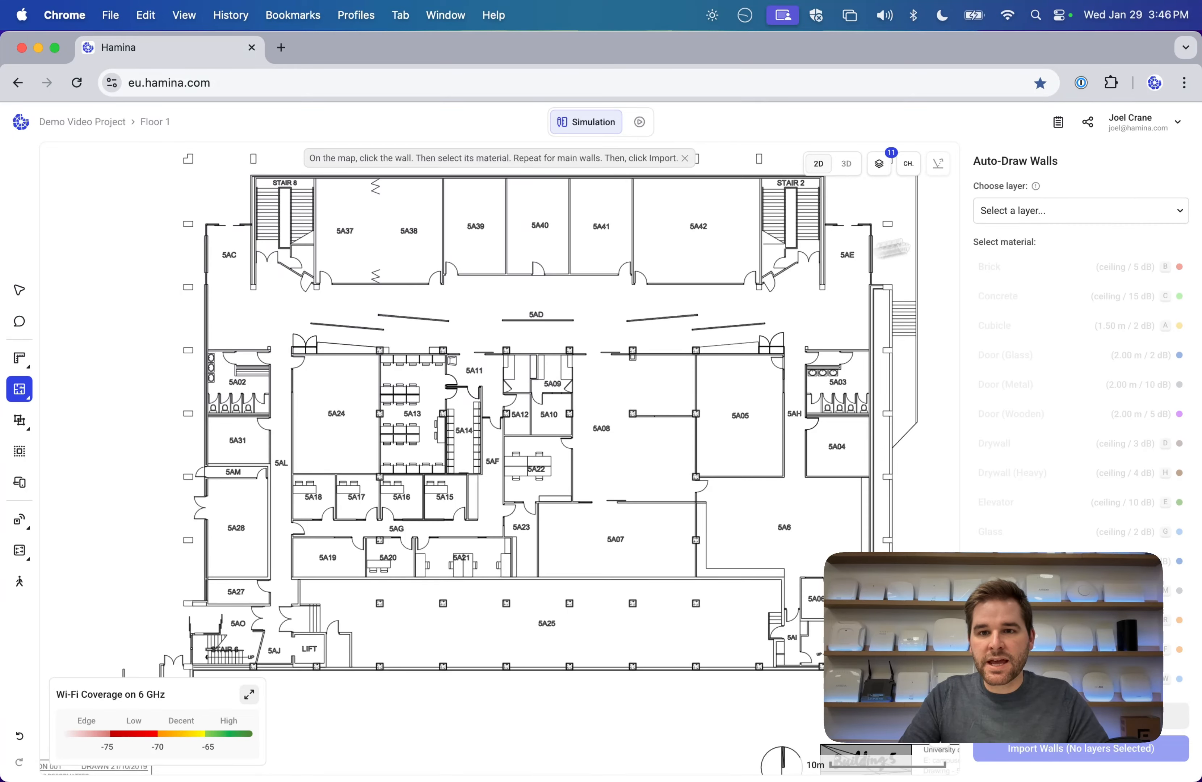
left_click(1049, 210)
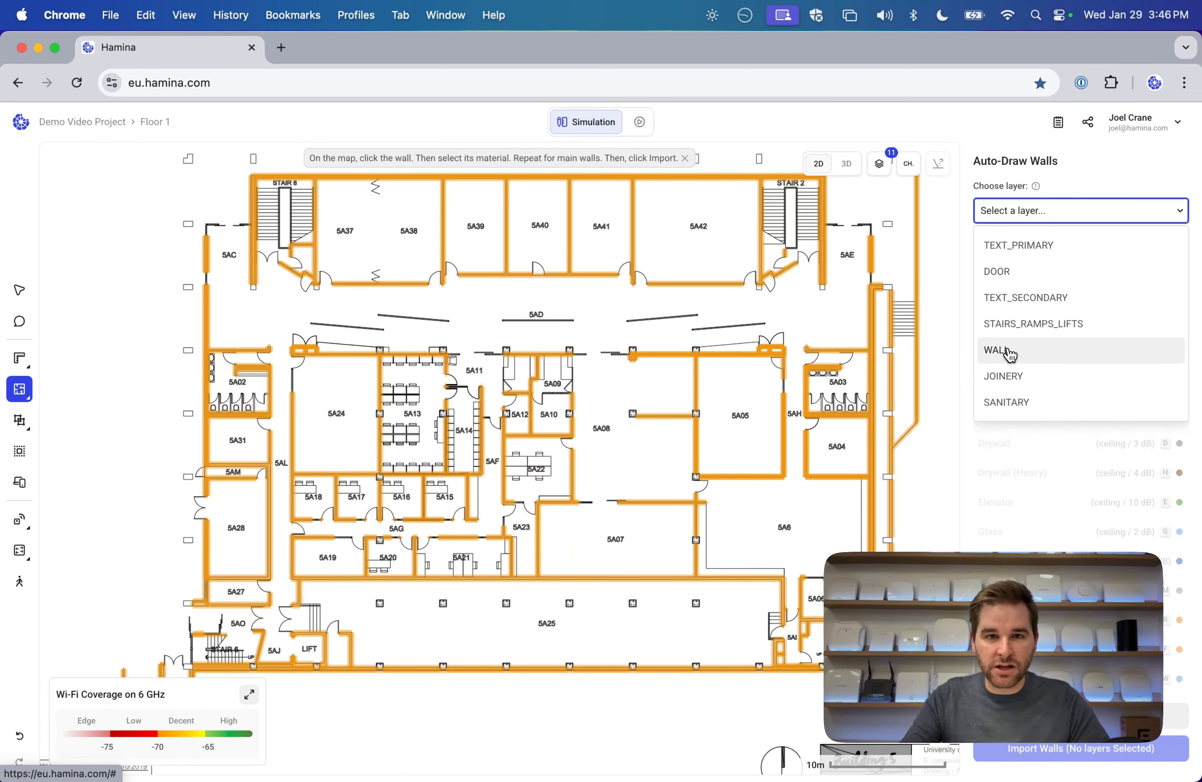
left_click(1049, 354)
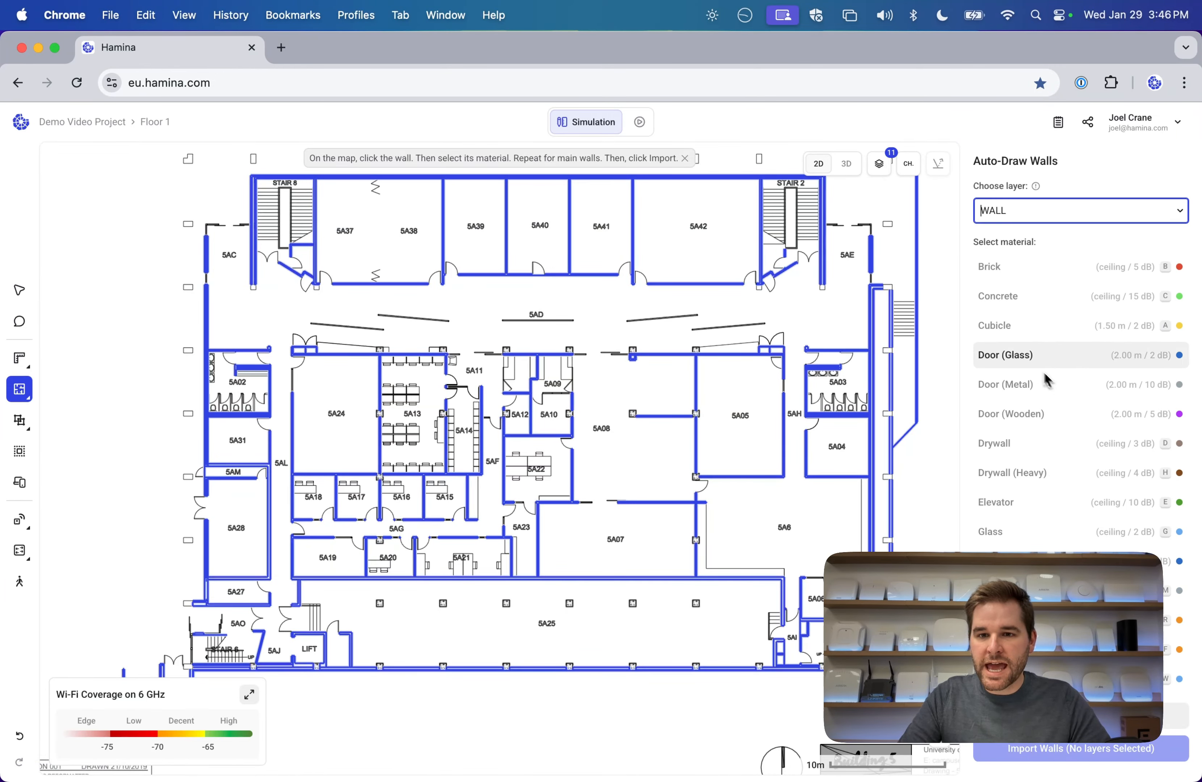
left_click(1050, 444)
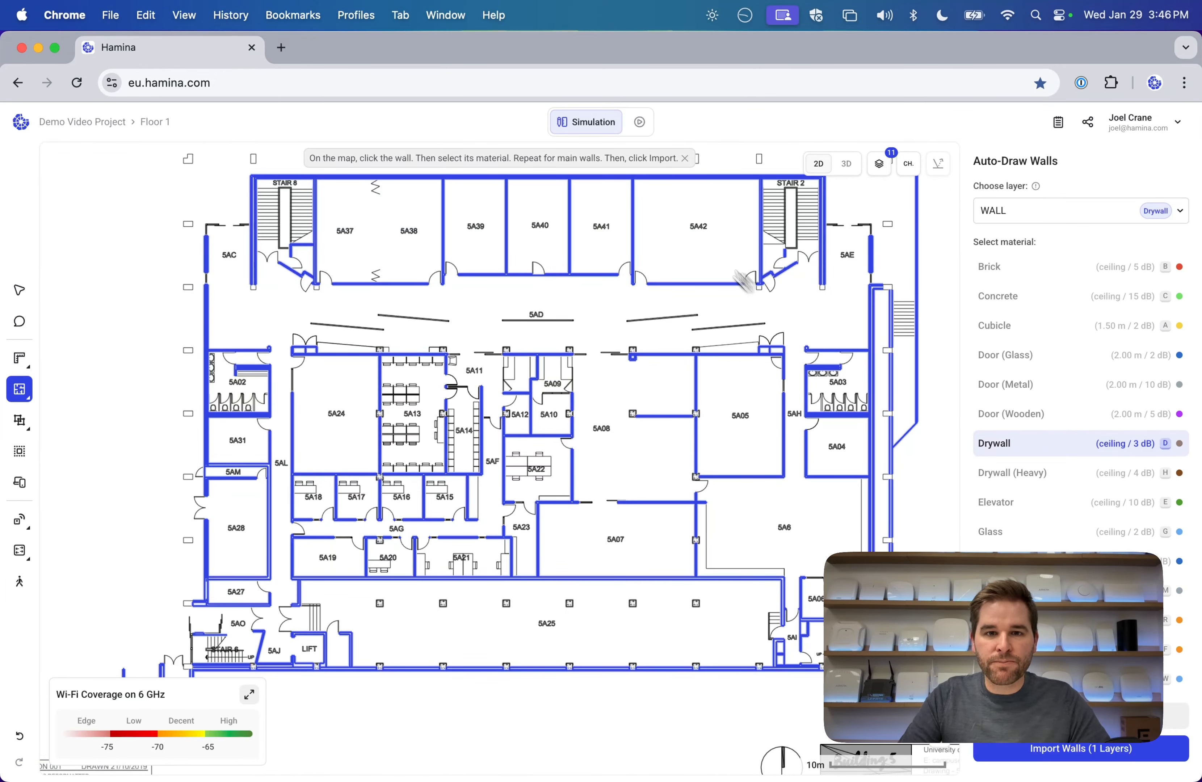
Map the DOOR layer to the Door (Glass) material.
left_click(626, 271)
left_click(1024, 212)
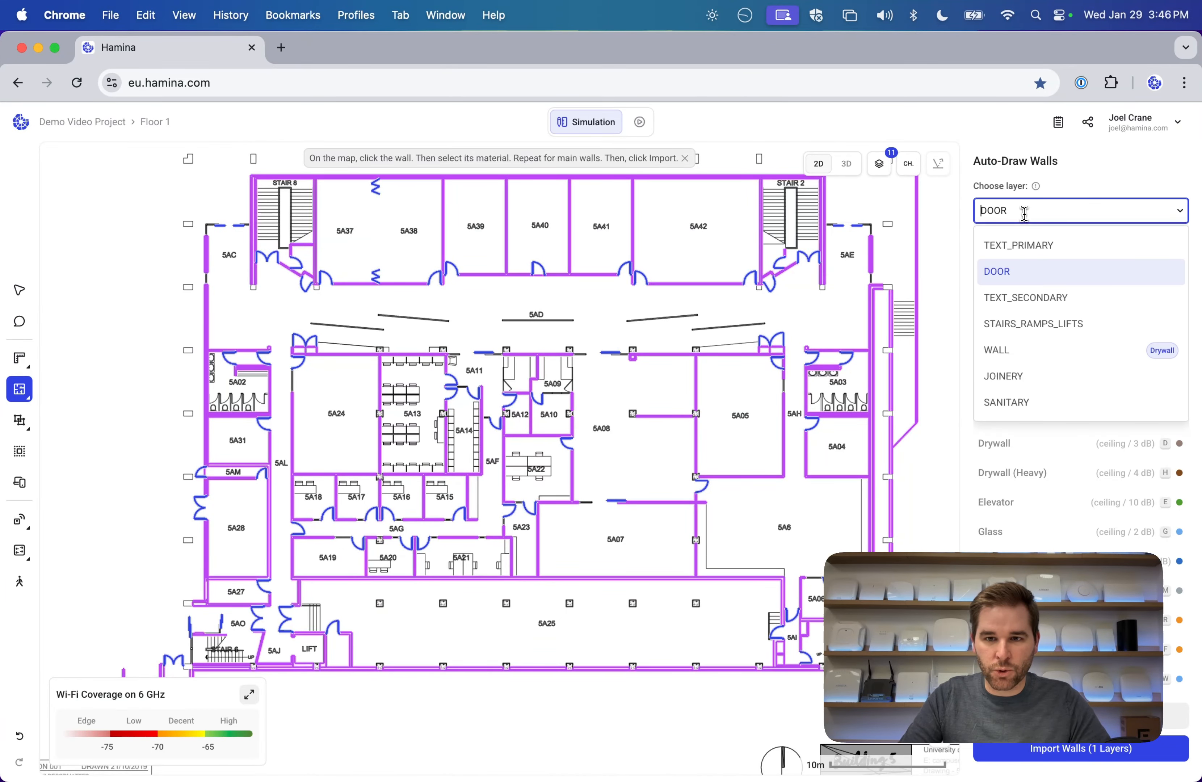
left_click(1102, 188)
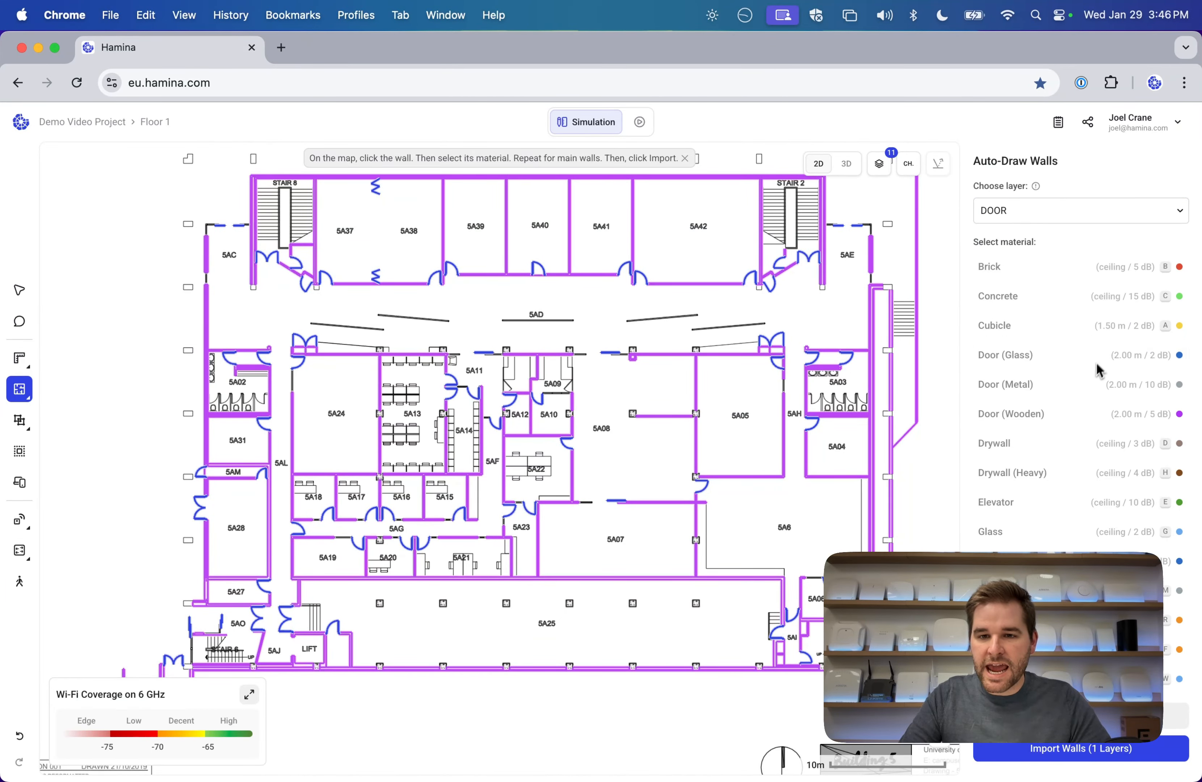
scroll(1095, 385, "down", 2)
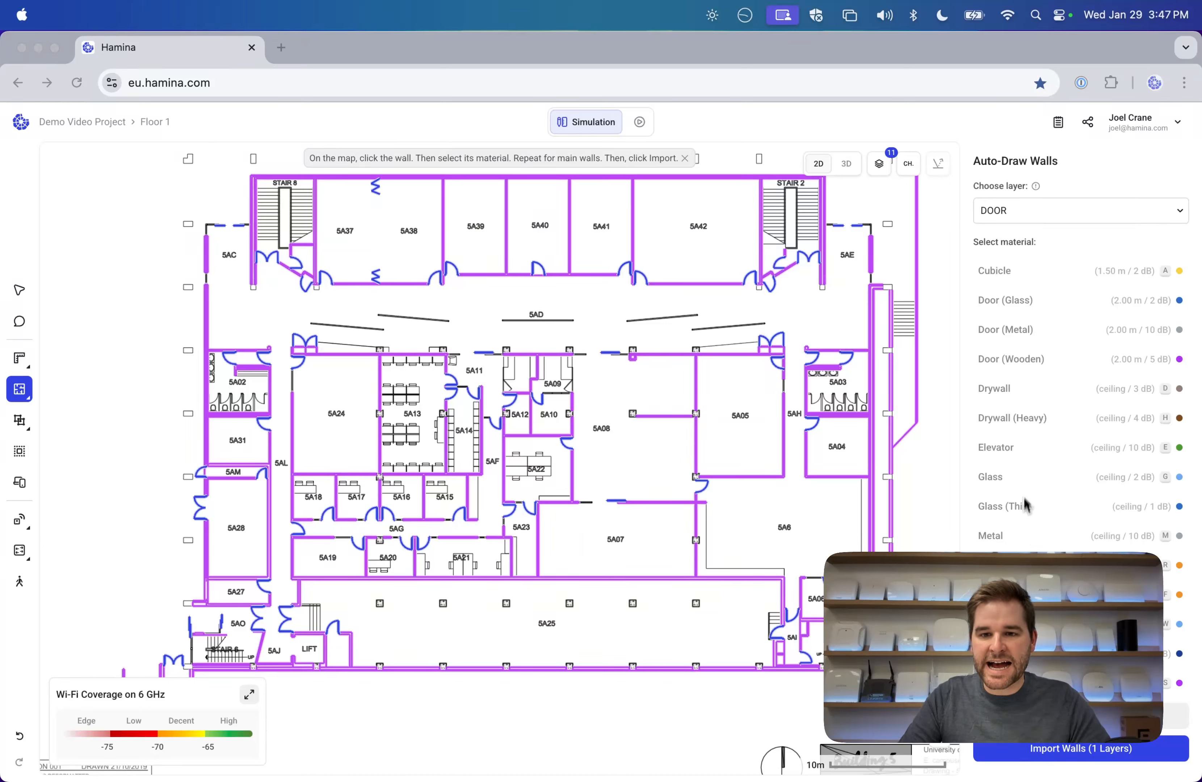
left_click(1022, 312)
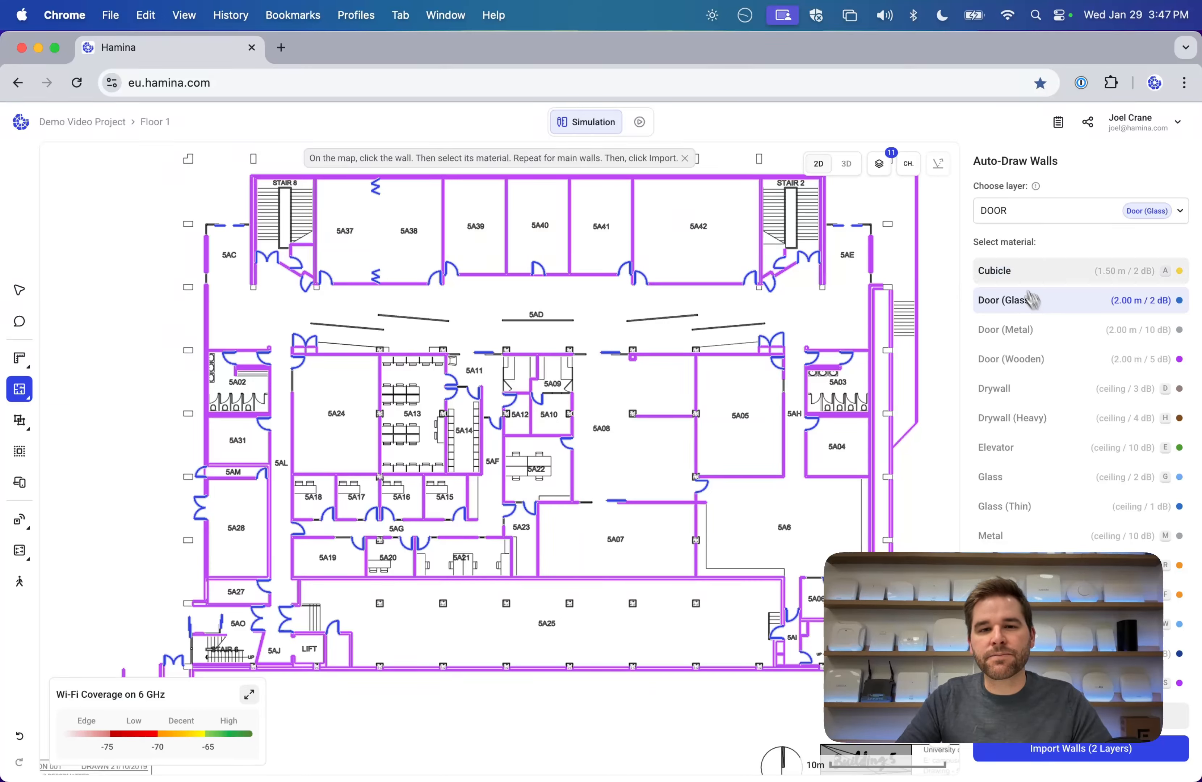
Map the WINDOW layer to Glass, review the mappings, and import the walls.
left_click(660, 321)
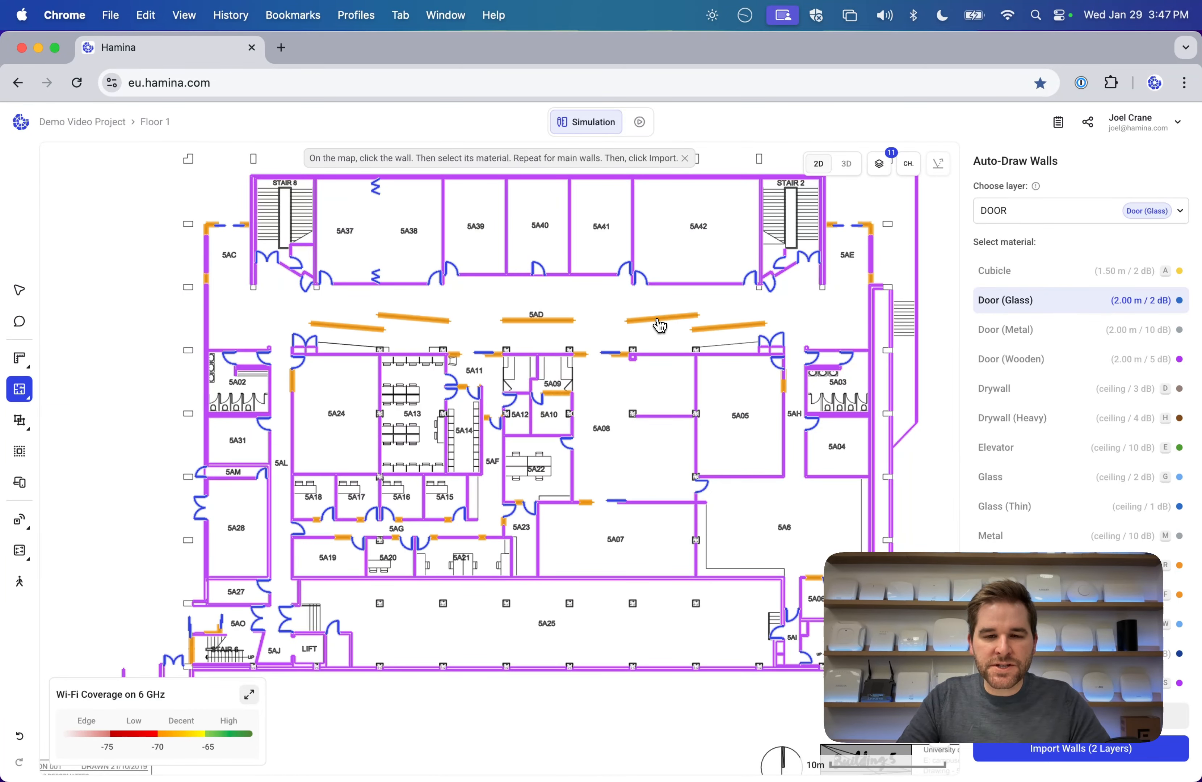
left_click(661, 321)
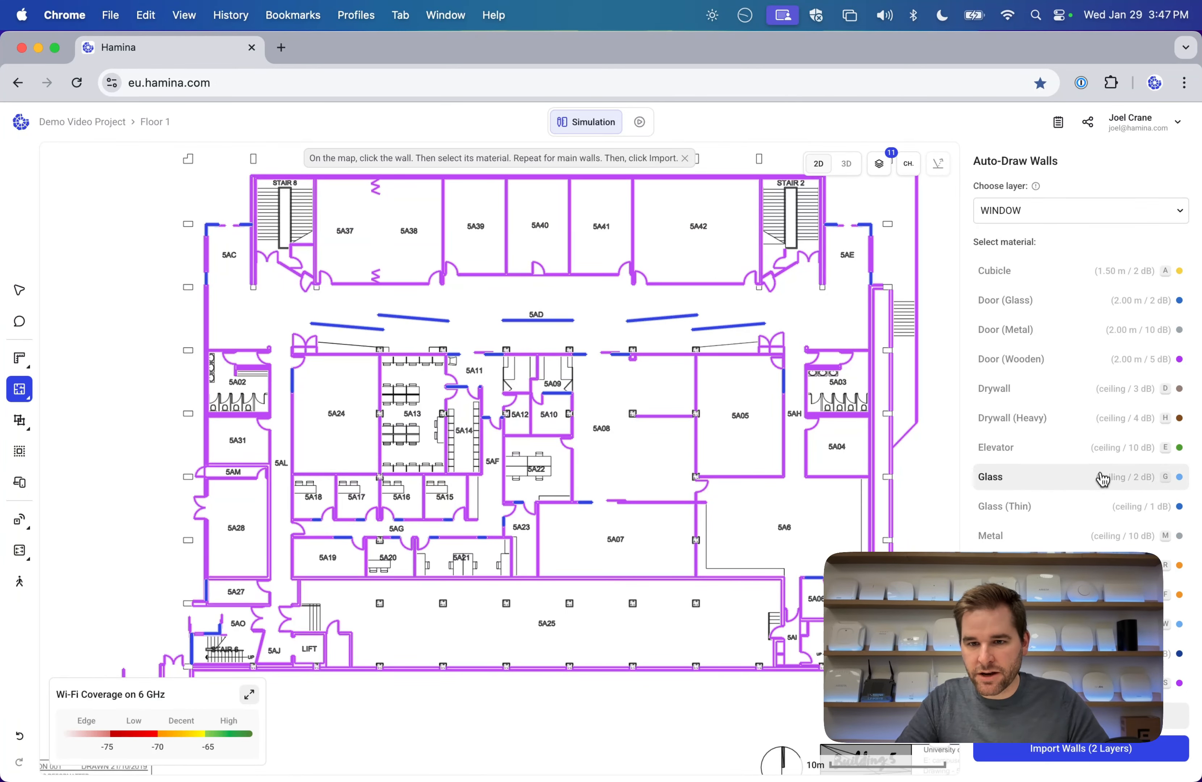
left_click(1180, 211)
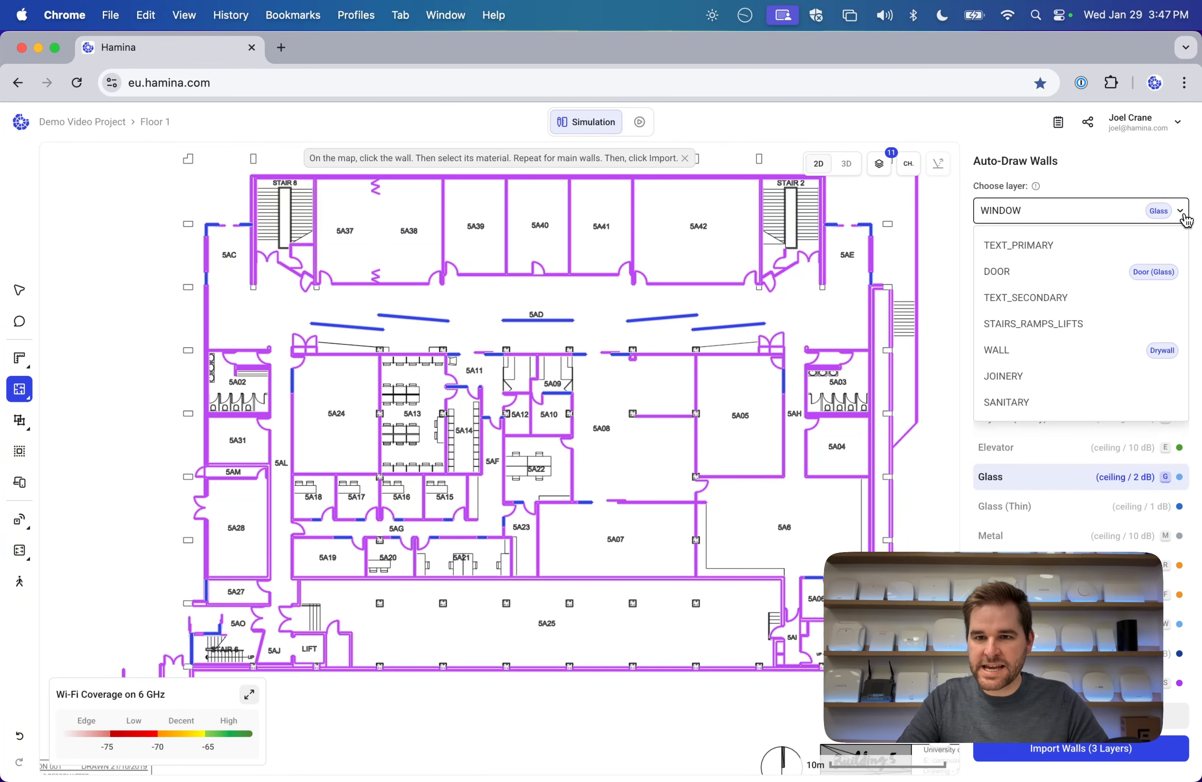
scroll(1124, 285, "down", 3)
scroll(1114, 340, "up", 3)
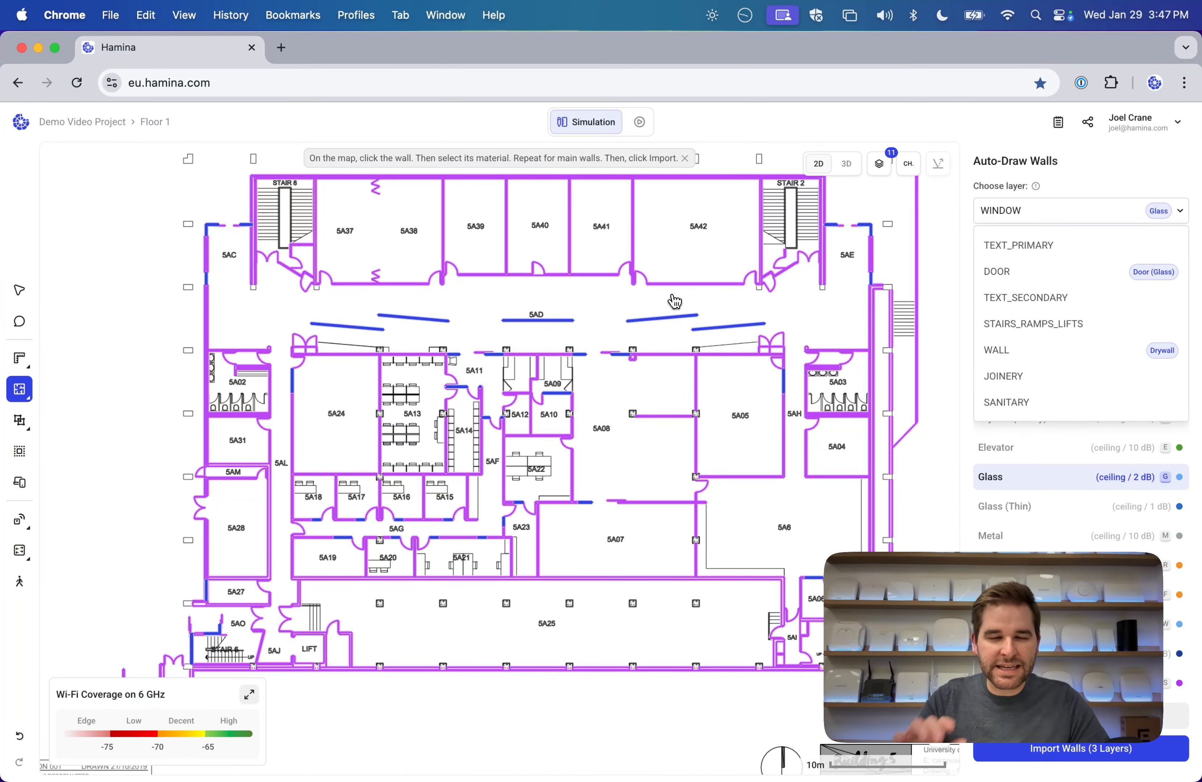
left_click(1096, 756)
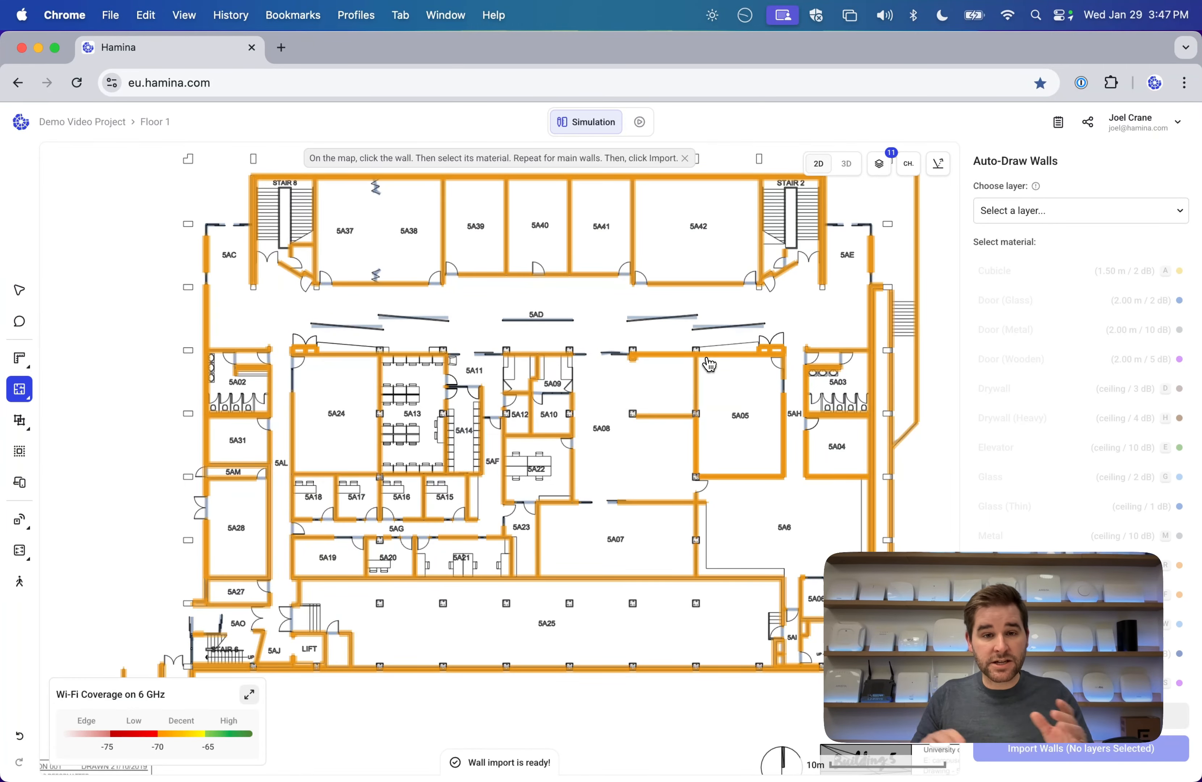
left_click(16, 297)
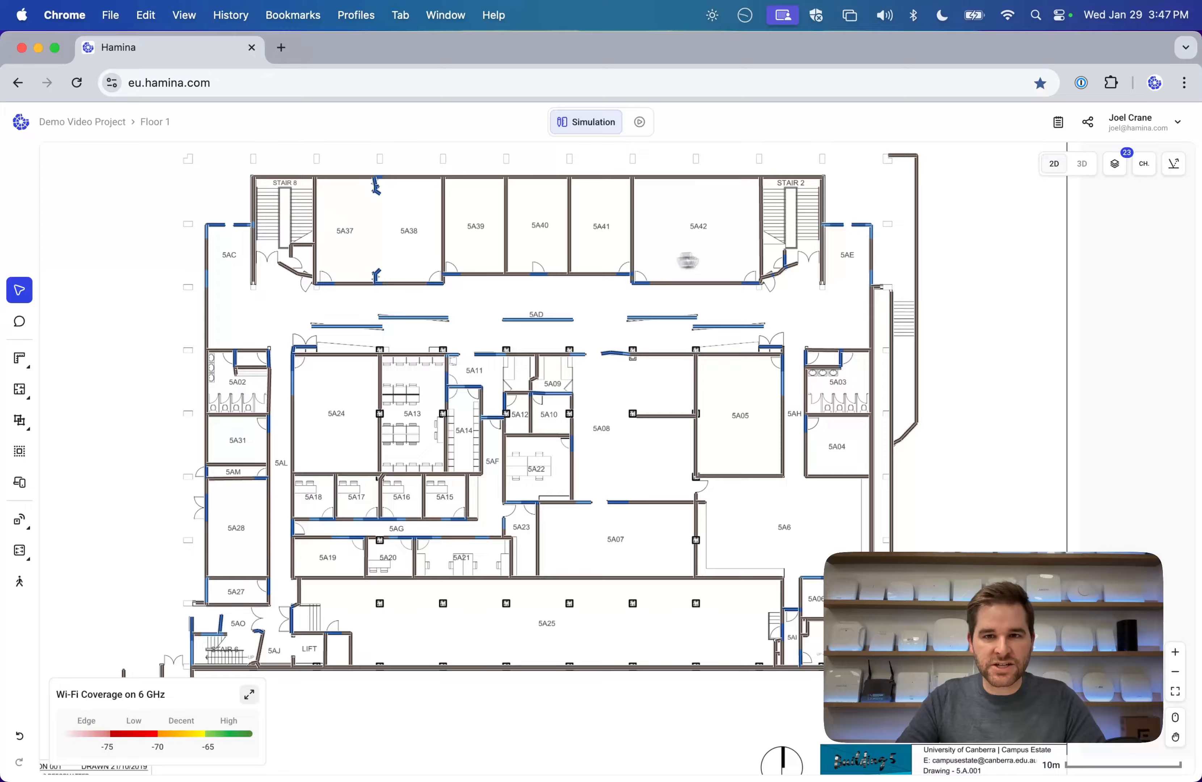
Orbit Floor 1's imported walls in 3D, then return to the top-down 2D plan.
left_click(1083, 166)
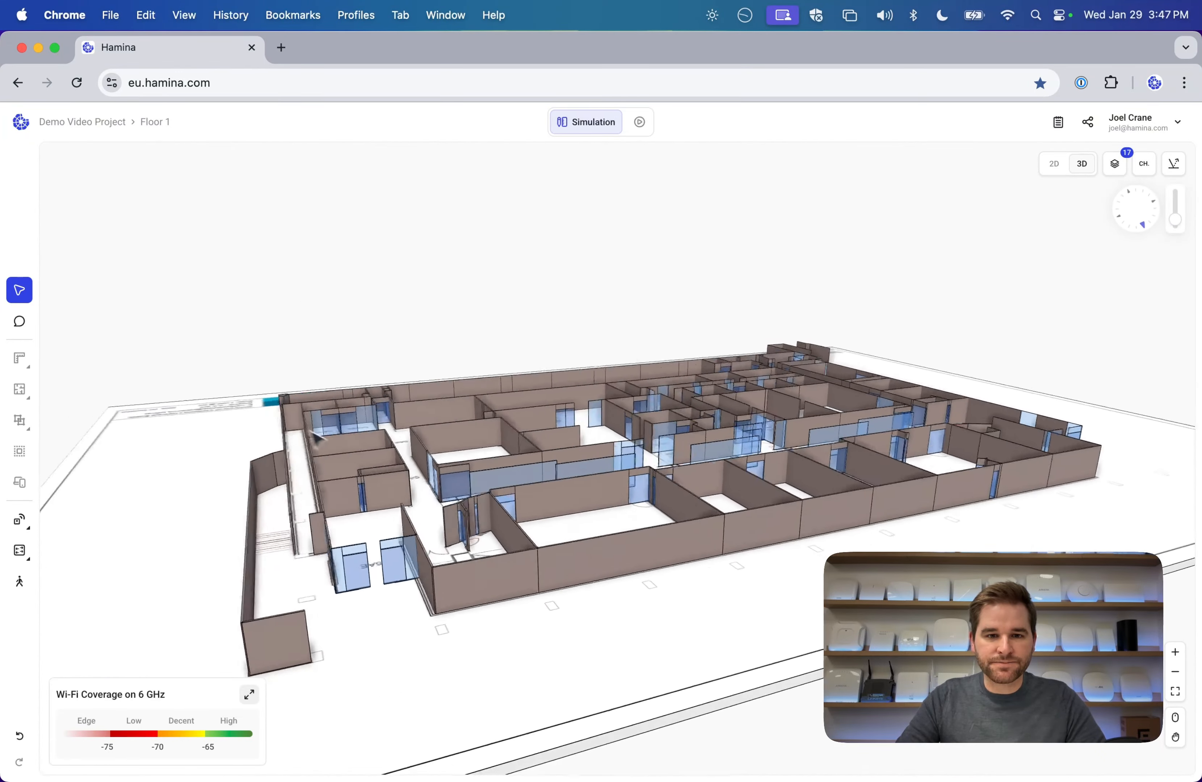
left_click_drag(310, 430, 627, 473)
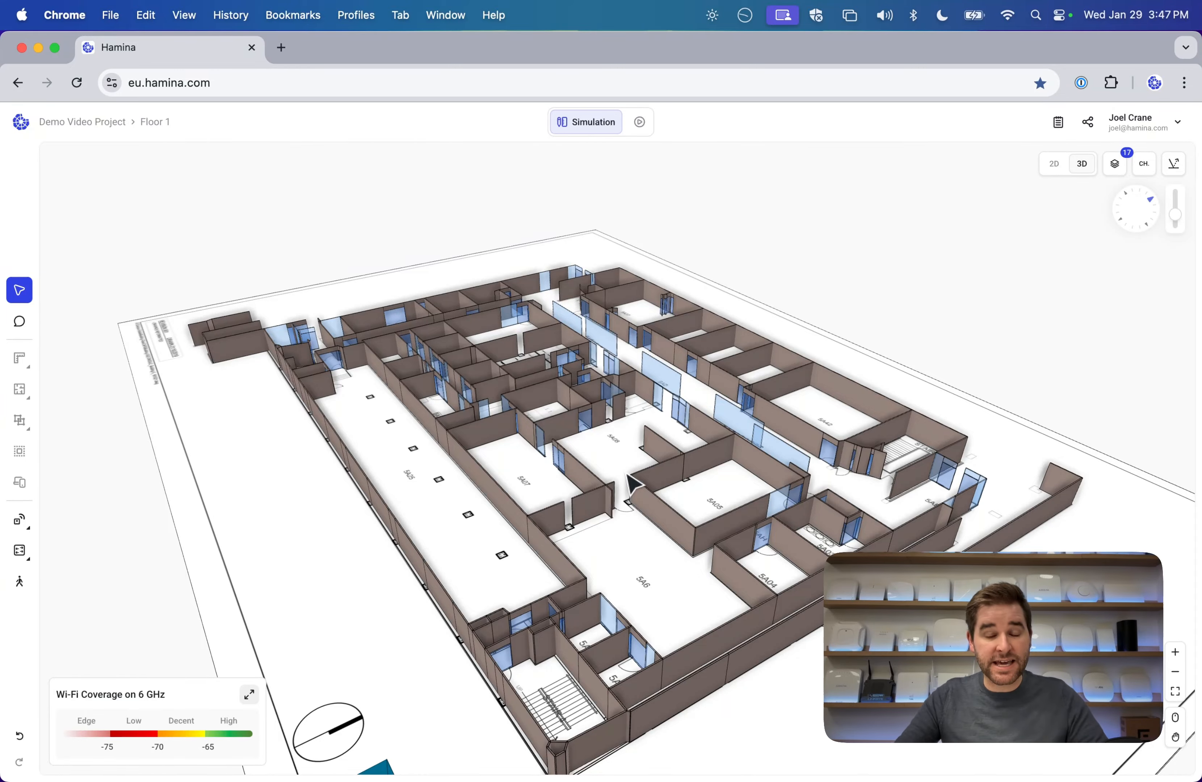
left_click(1060, 163)
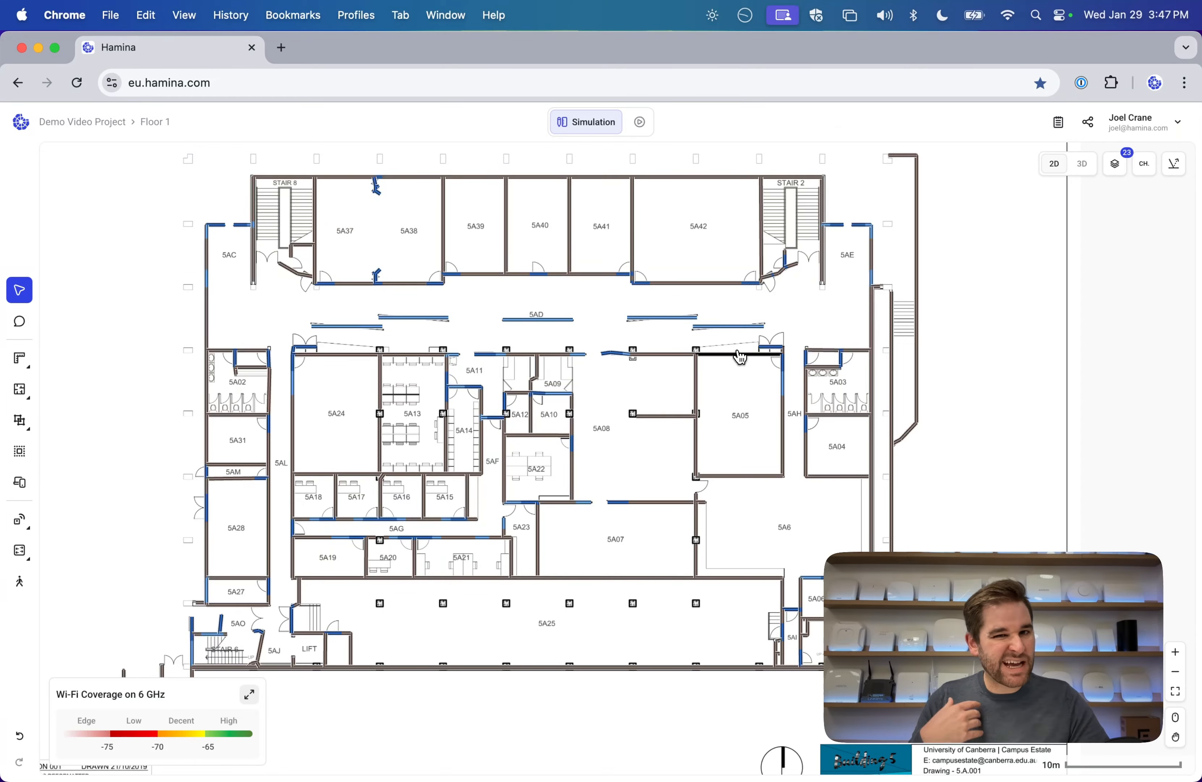
Start adding an access point and set its manufacturer to Meraki.
left_click_drag(590, 463, 620, 459)
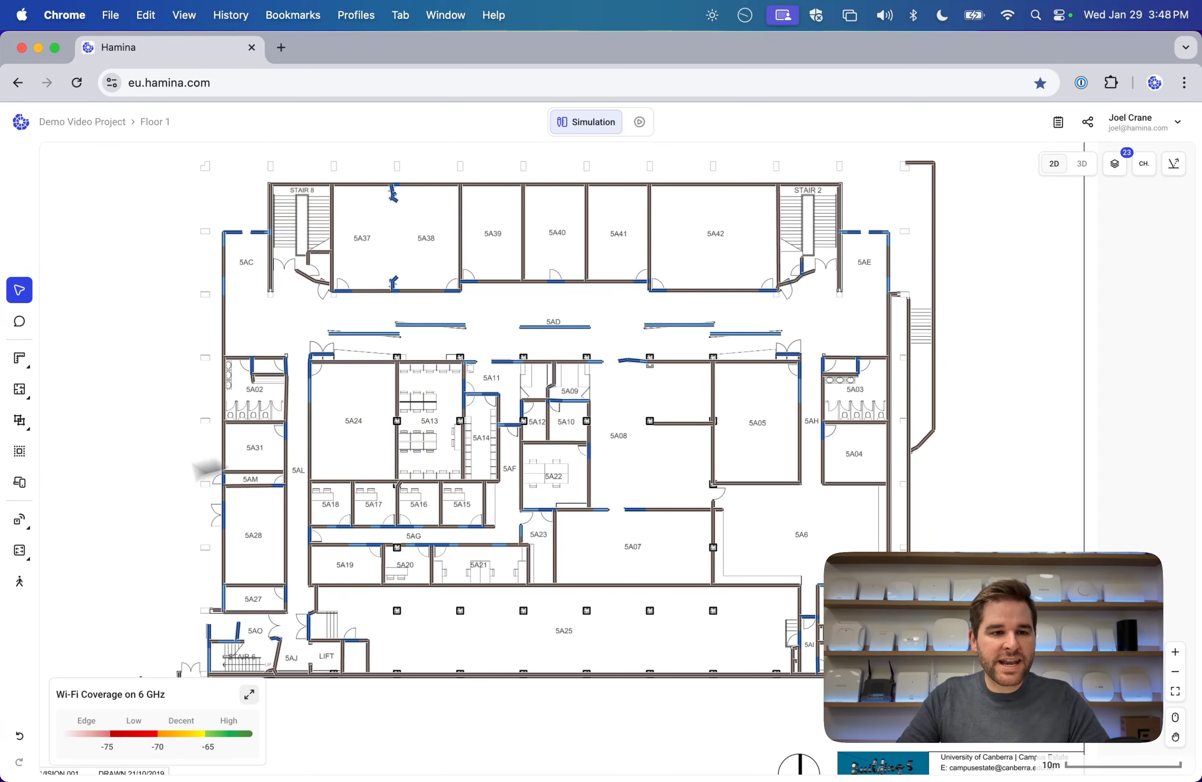
mouse_move(24, 458)
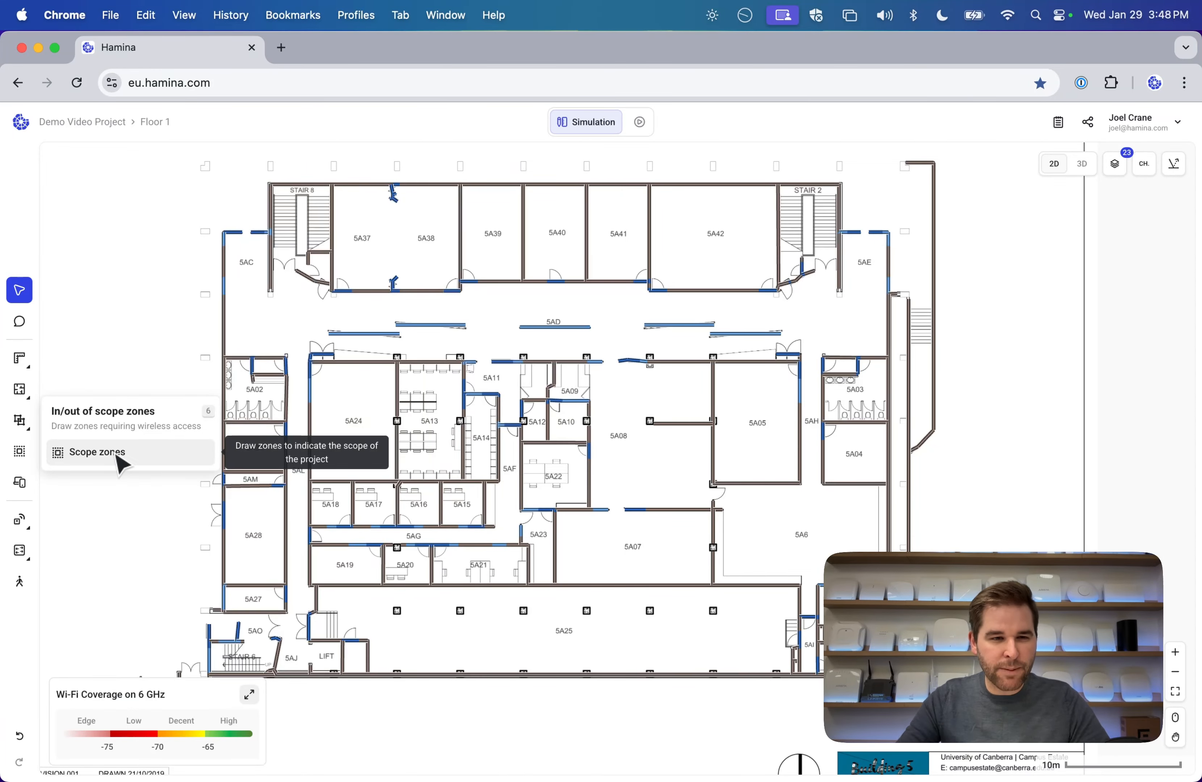
mouse_move(28, 518)
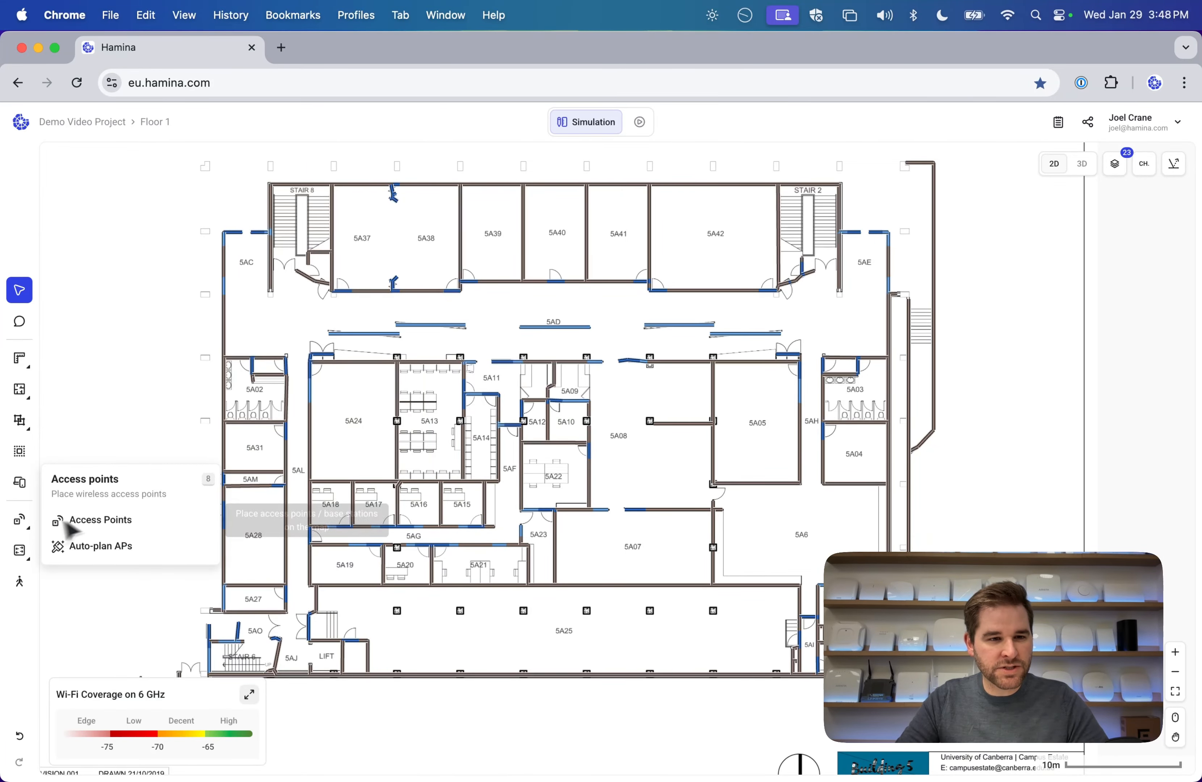
left_click(91, 520)
left_click(1013, 266)
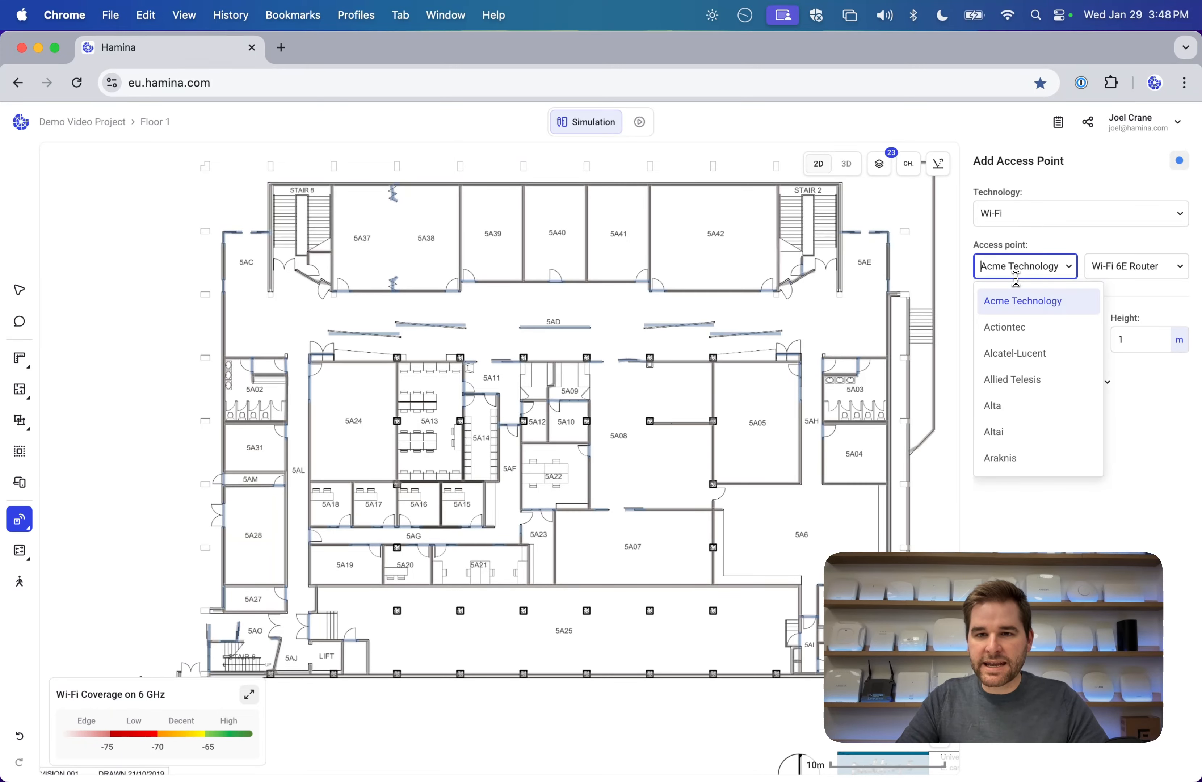
scroll(1048, 375, "down", 2)
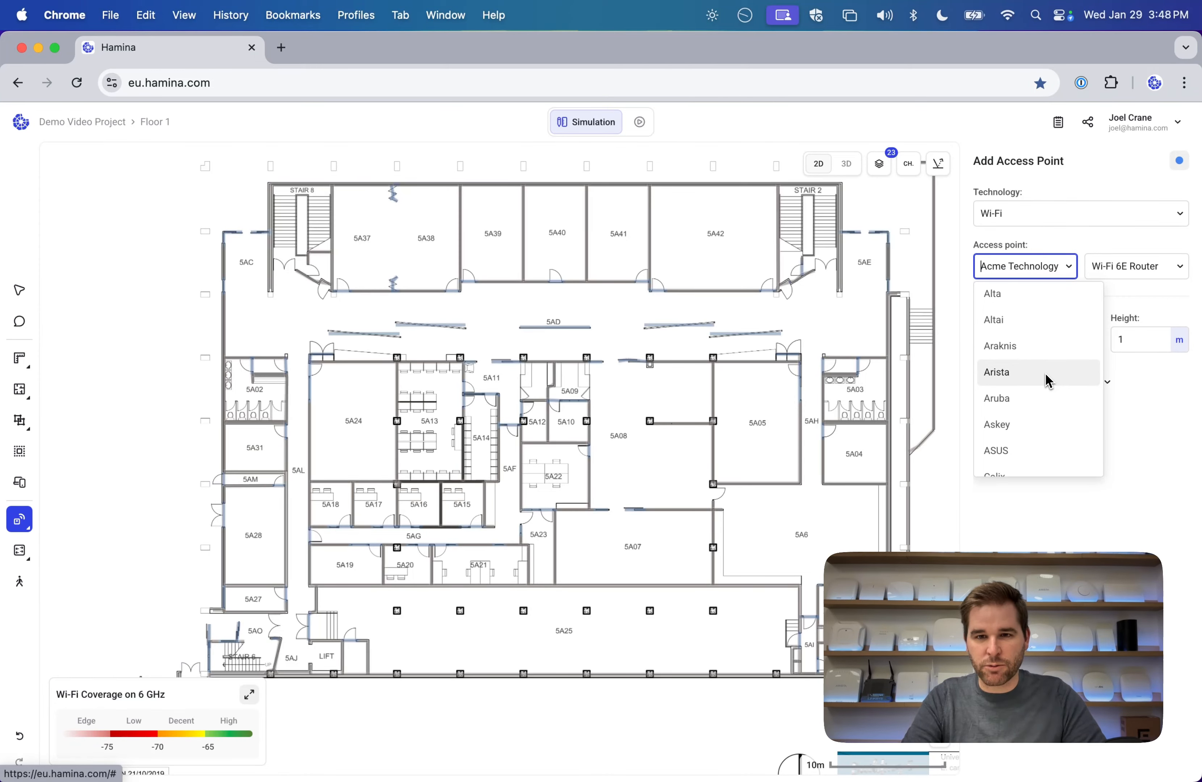
type("meraki")
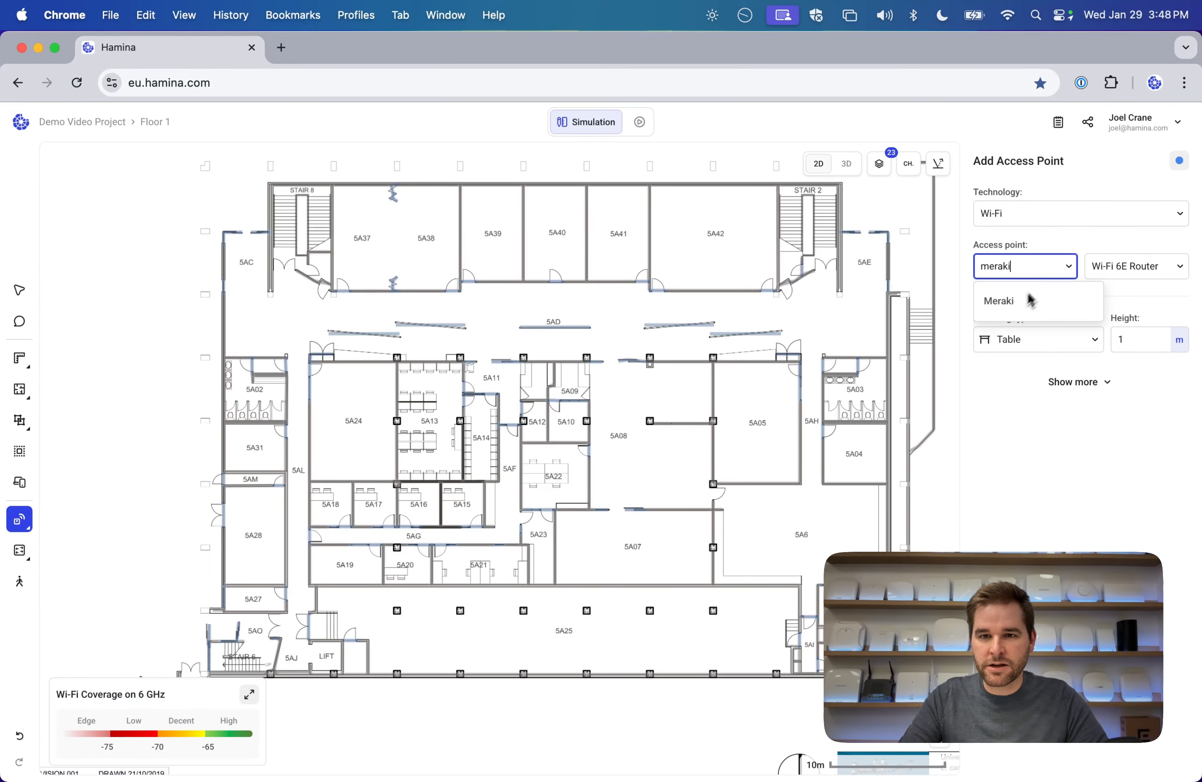
left_click(1030, 300)
Filter Meraki models by '76' and inspect the 9176I-MR antenna pattern preview.
left_click(1122, 268)
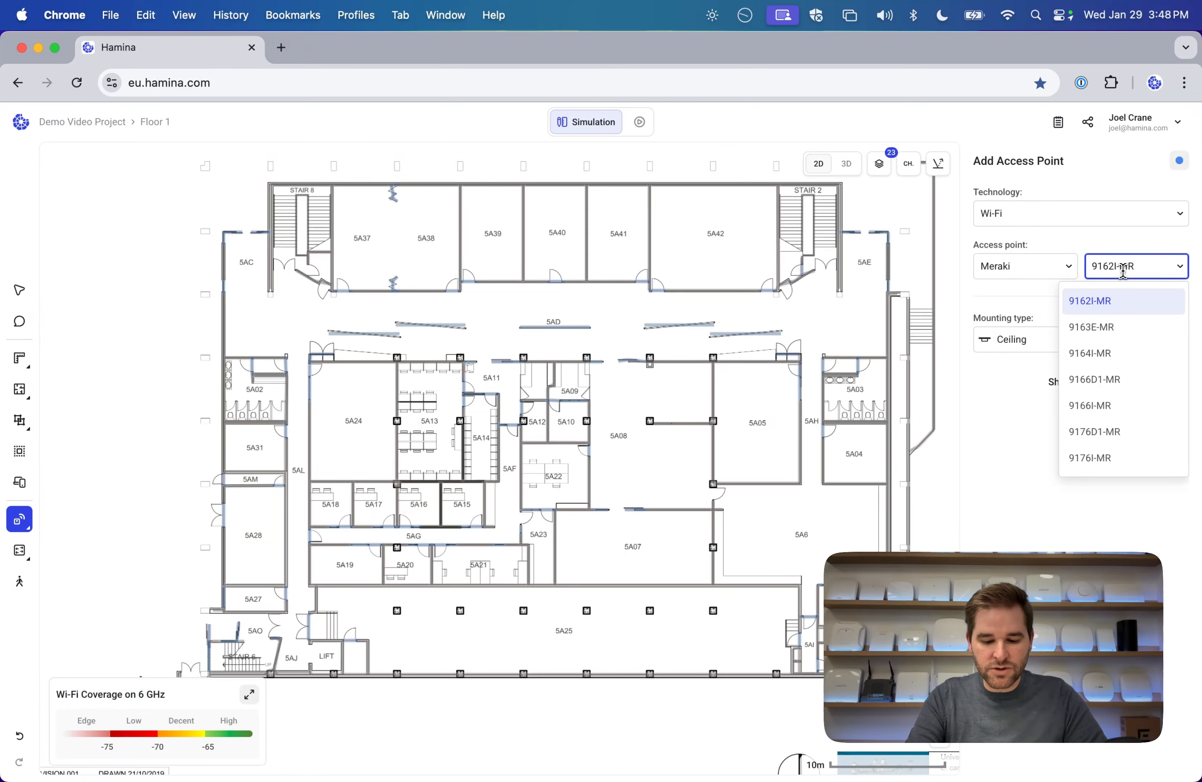
type("6")
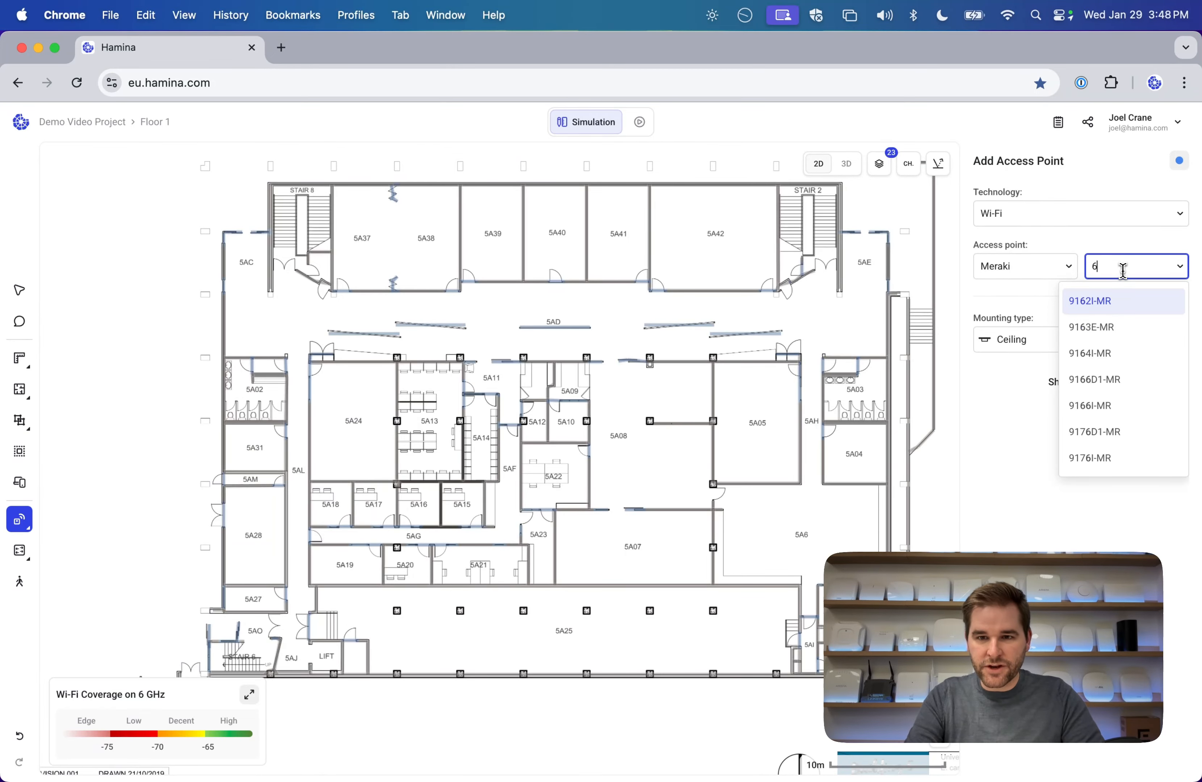
type("7")
key("BackSpace")
key("BackSpace")
type("76")
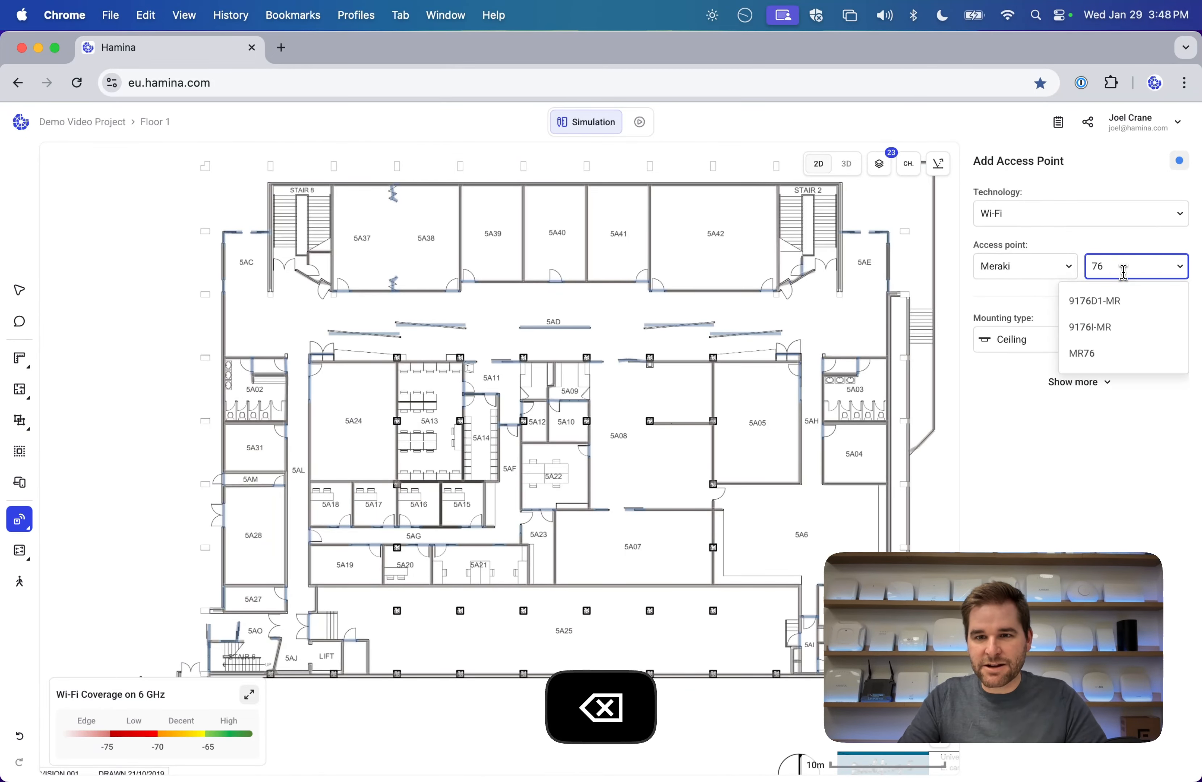
mouse_move(1123, 331)
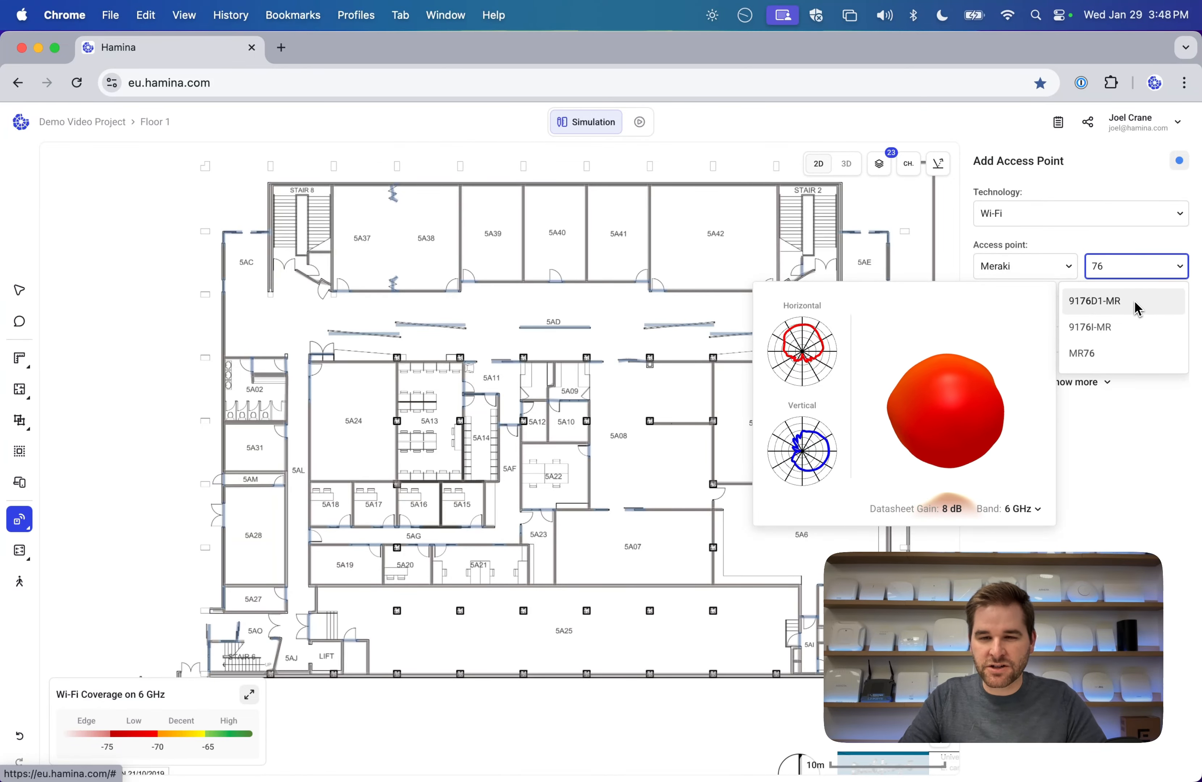
left_click_drag(935, 368, 971, 354)
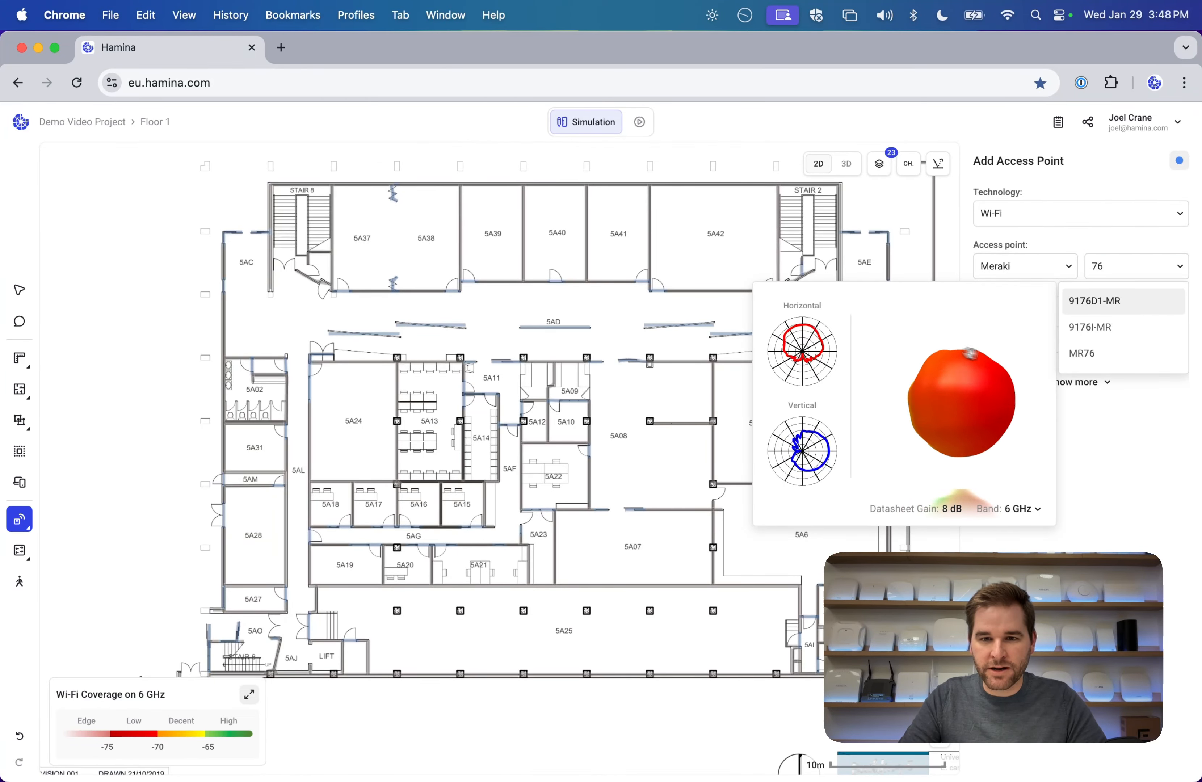
Place a Meraki 9176I-MR access point in room 5A38 and nudge it to test coverage.
left_click(1119, 336)
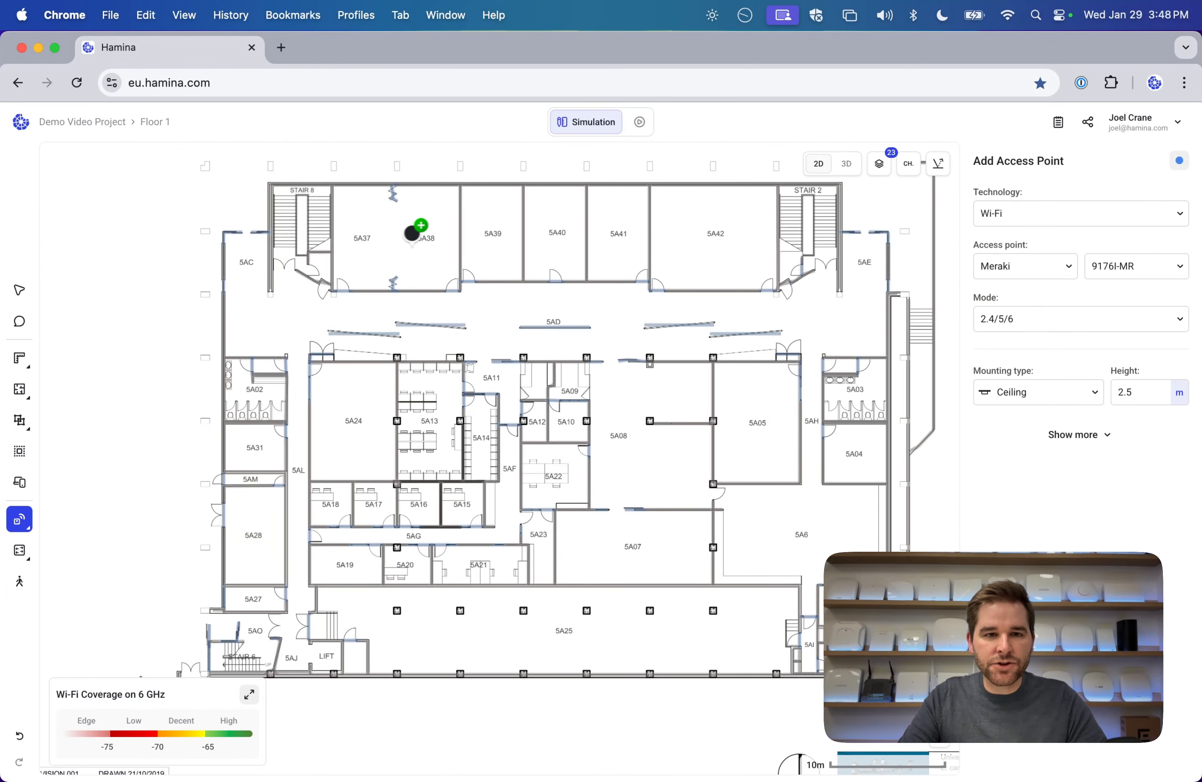
left_click(412, 234)
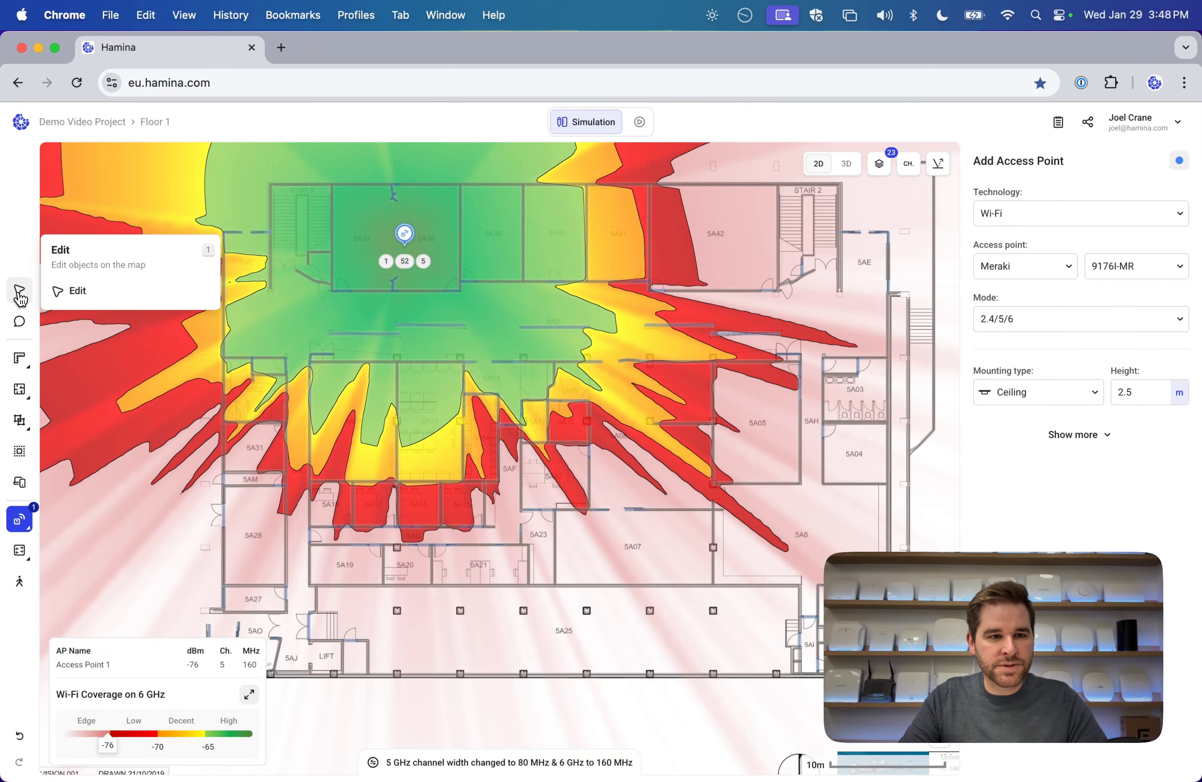
left_click(19, 299)
left_click(404, 234)
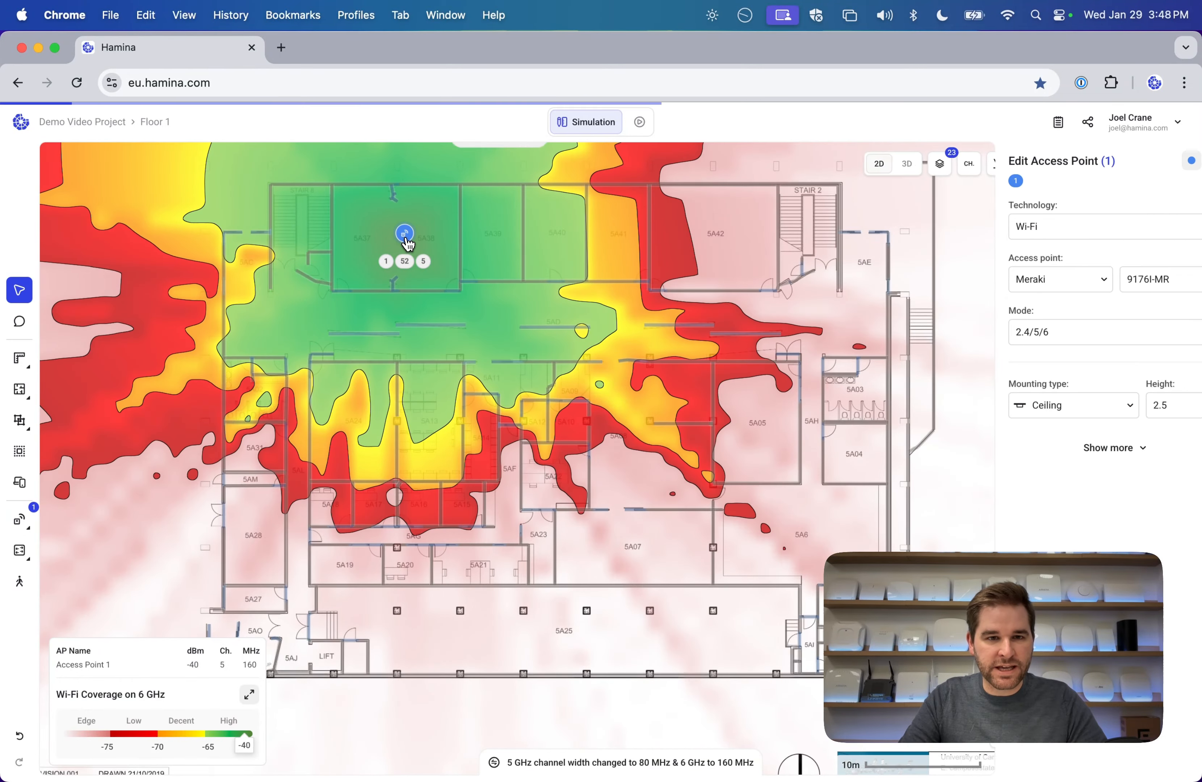
mouse_move(404, 233)
left_mouse_down()
mouse_move(636, 233)
mouse_move(432, 384)
mouse_move(357, 407)
mouse_move(614, 432)
mouse_move(655, 406)
mouse_move(547, 372)
mouse_move(413, 398)
mouse_move(365, 360)
mouse_move(404, 224)
mouse_move(359, 277)
mouse_move(400, 233)
left_mouse_up()
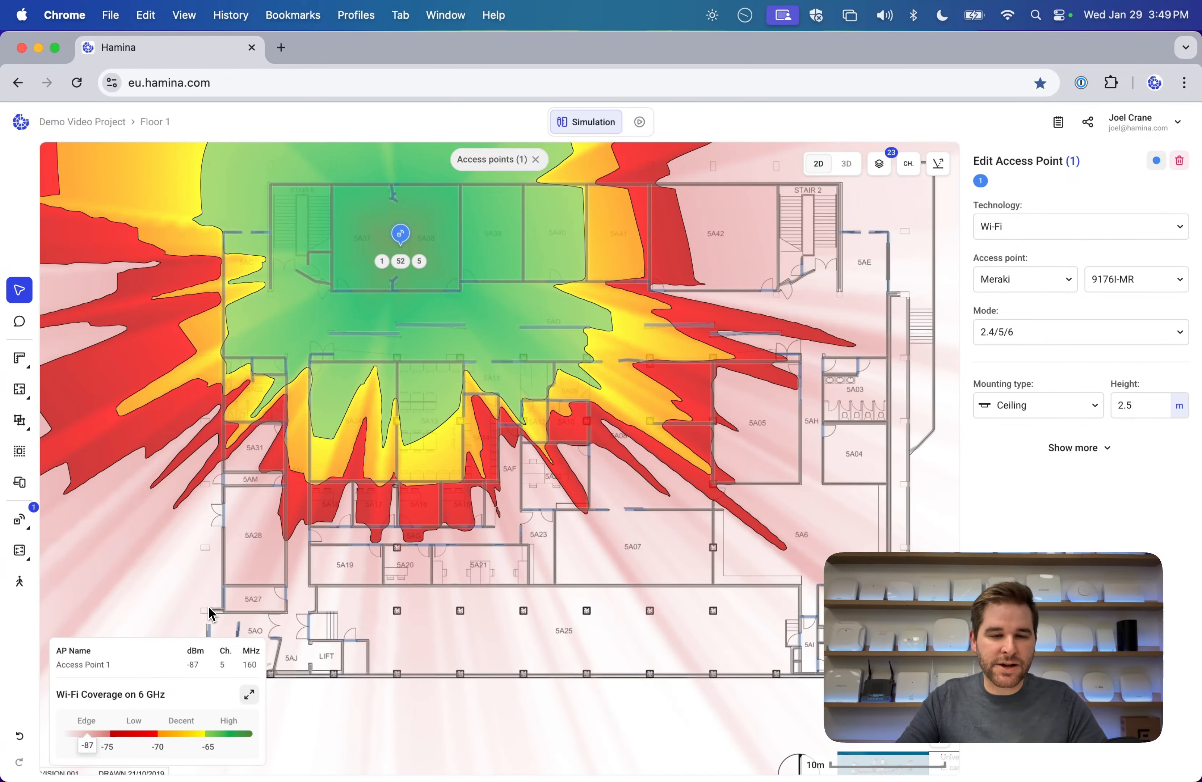
mouse_move(399, 245)
left_mouse_down()
mouse_move(462, 240)
mouse_move(425, 248)
mouse_move(410, 230)
left_mouse_up()
left_click(501, 240)
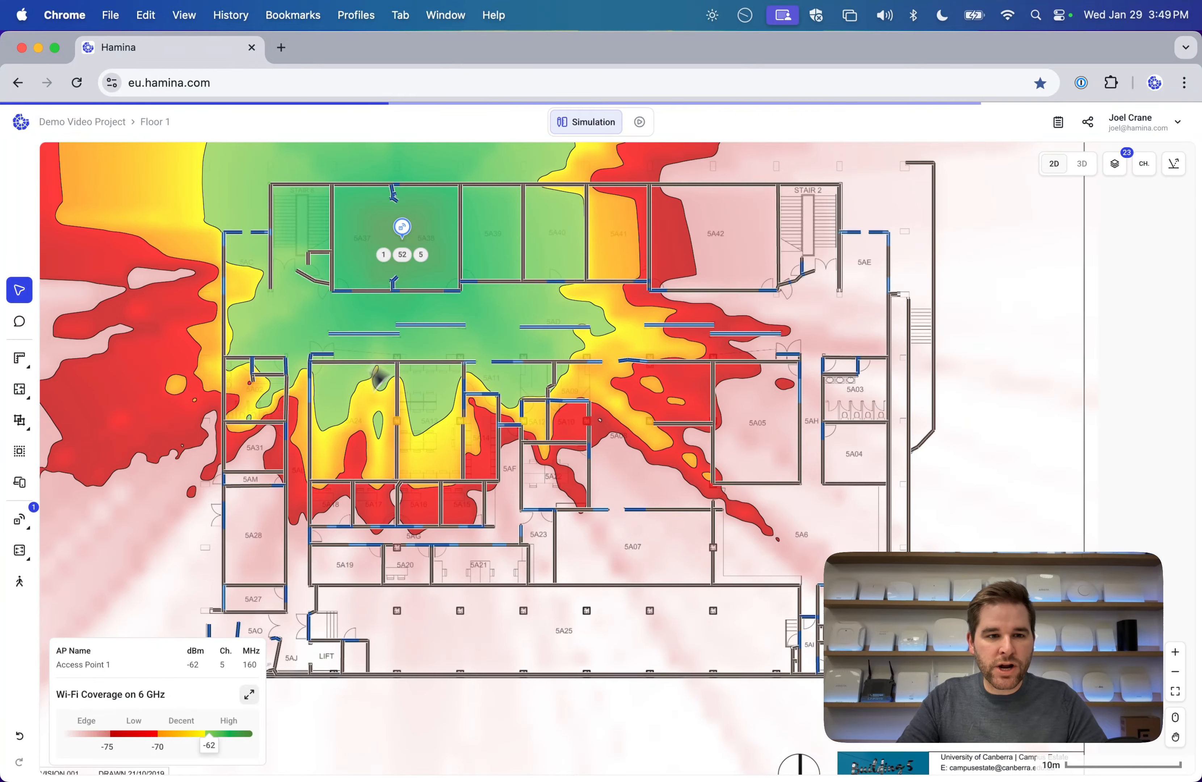
Place seven more Meraki 9176I-MR access points across Floor 1, for eight in total.
mouse_move(27, 523)
left_click(96, 519)
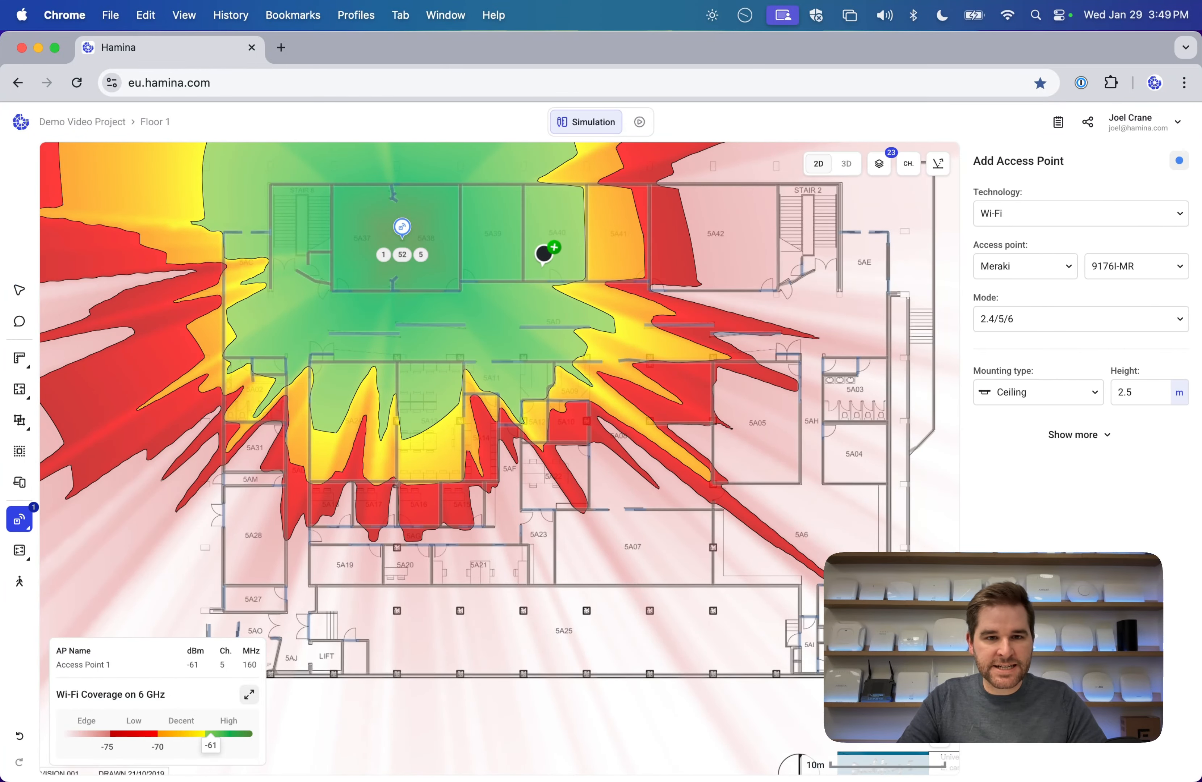
left_click(698, 231)
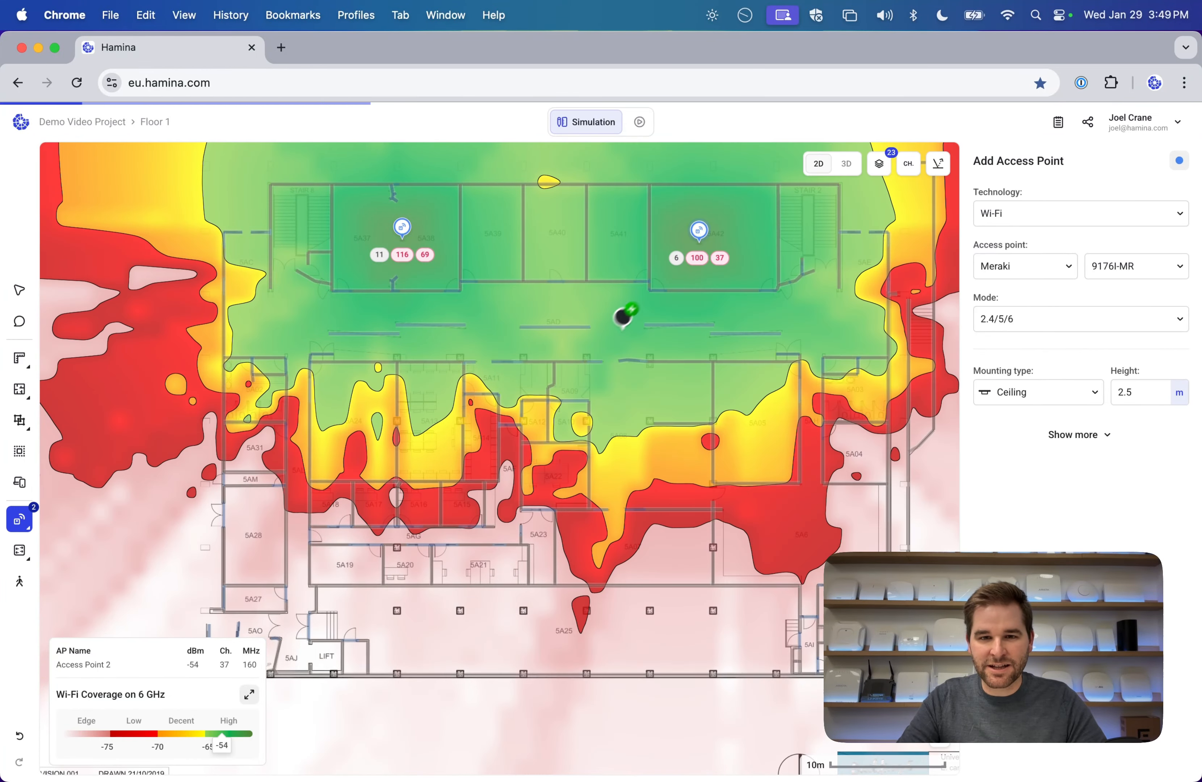
scroll(660, 325, "down", 3)
left_click(703, 338)
left_click(610, 546)
left_click(374, 557)
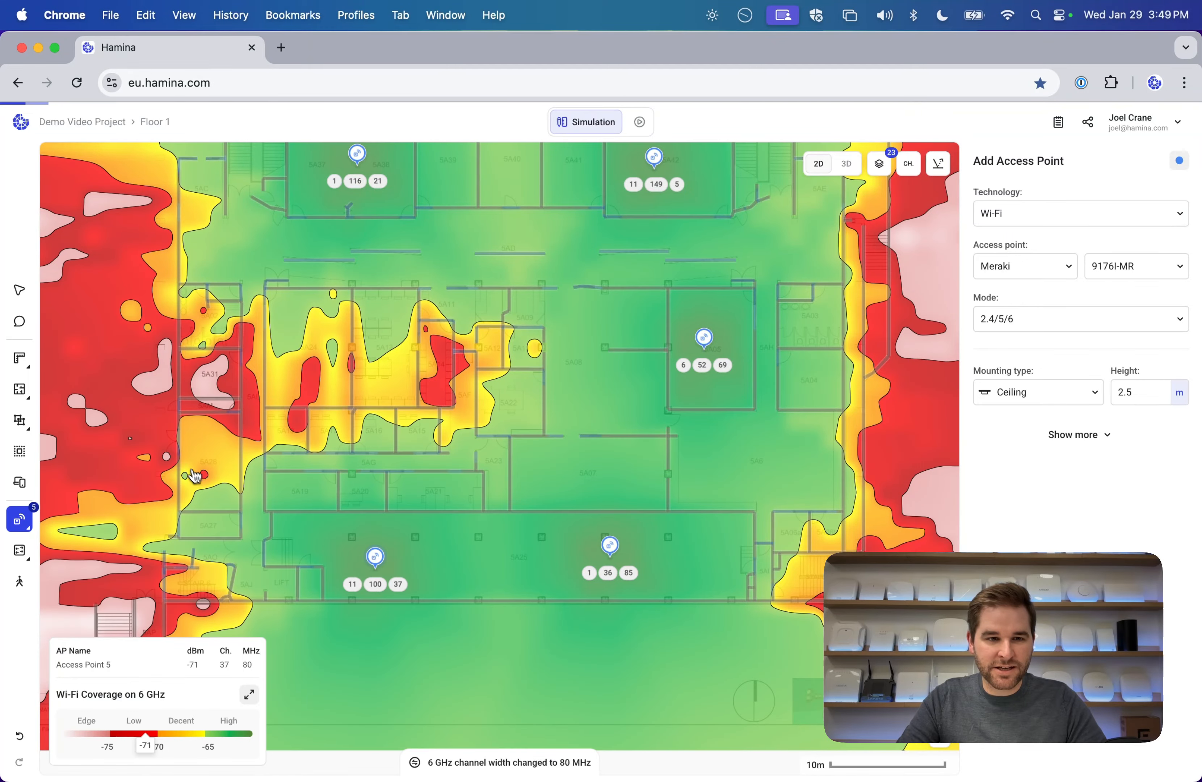
left_click(201, 452)
left_click(384, 352)
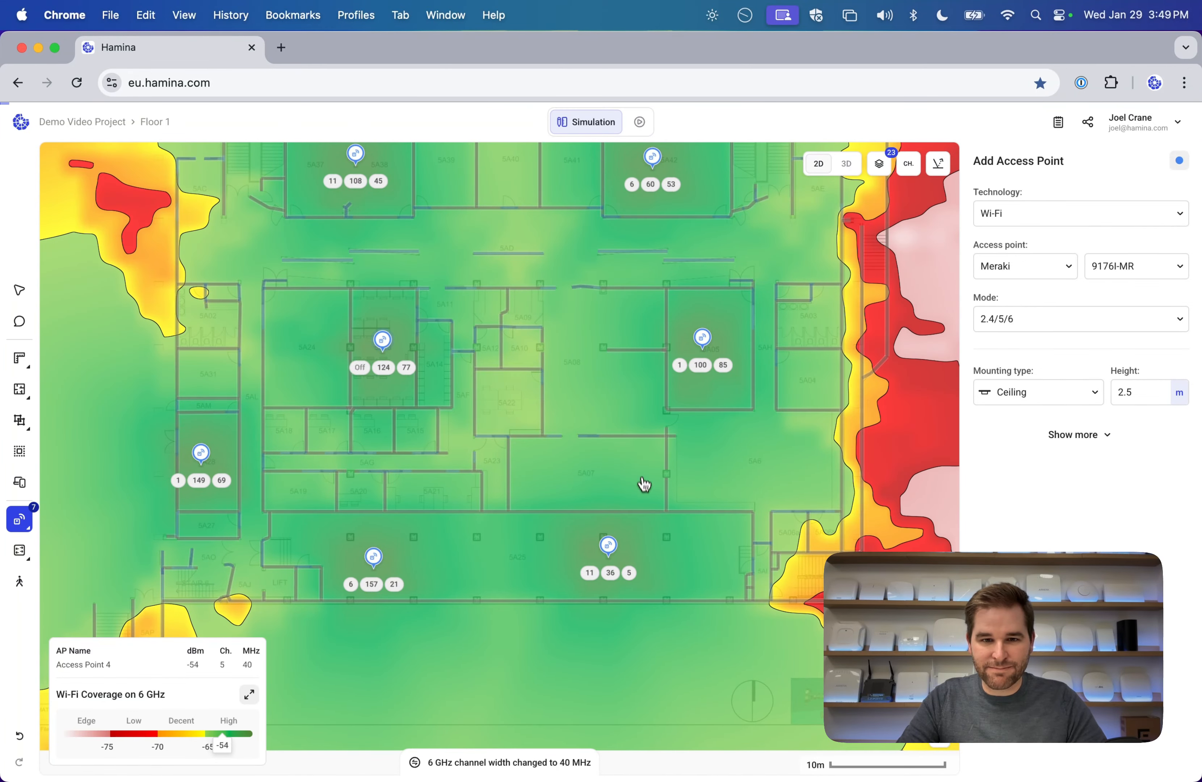
left_click(601, 480)
Pan around the floor plan to check the 6 GHz coverage at the building edges.
scroll(602, 491, "right", 5)
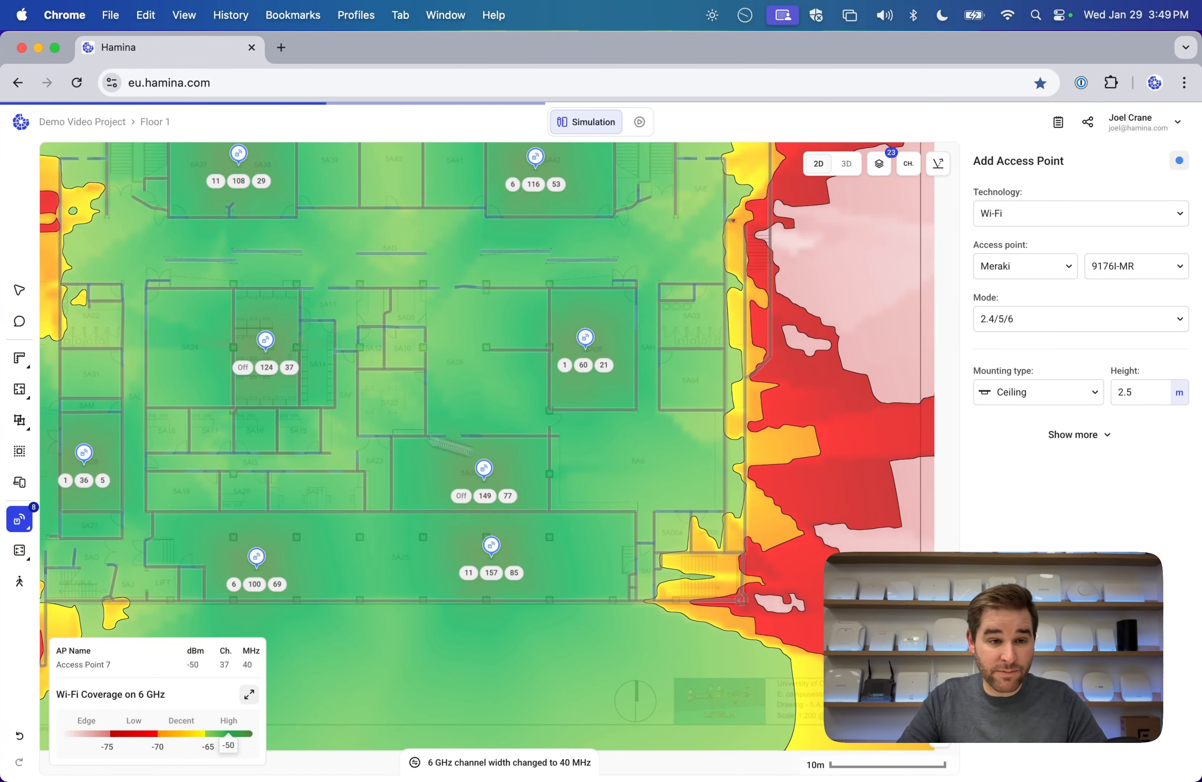
scroll(543, 379, "up", 3)
scroll(544, 380, "up", 1)
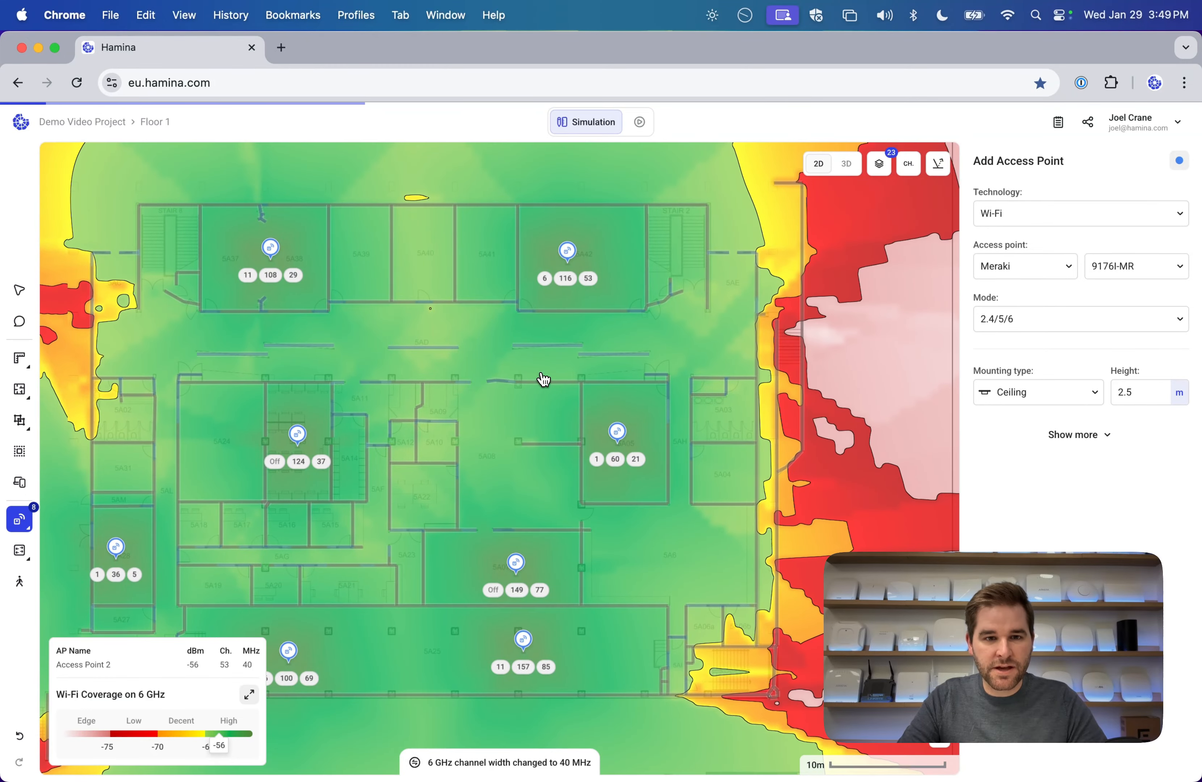
scroll(544, 379, "down", 2)
scroll(543, 379, "left", 2)
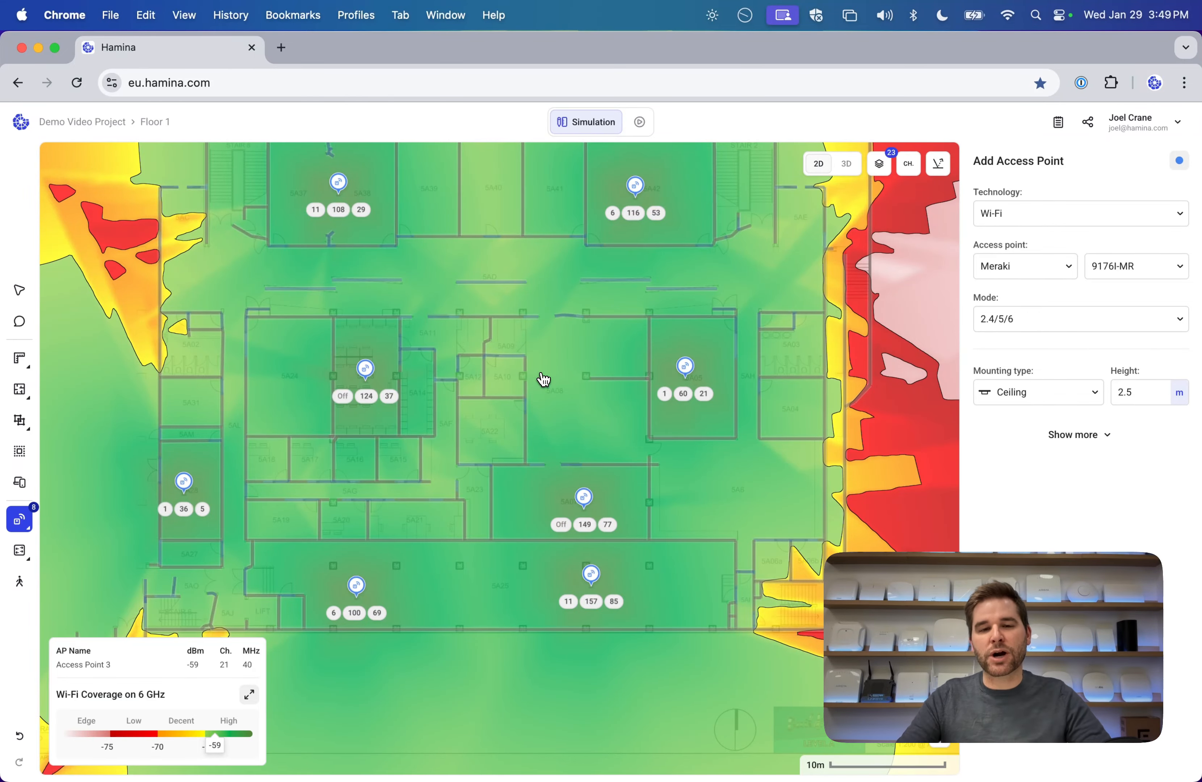
left_click_drag(443, 393, 425, 420)
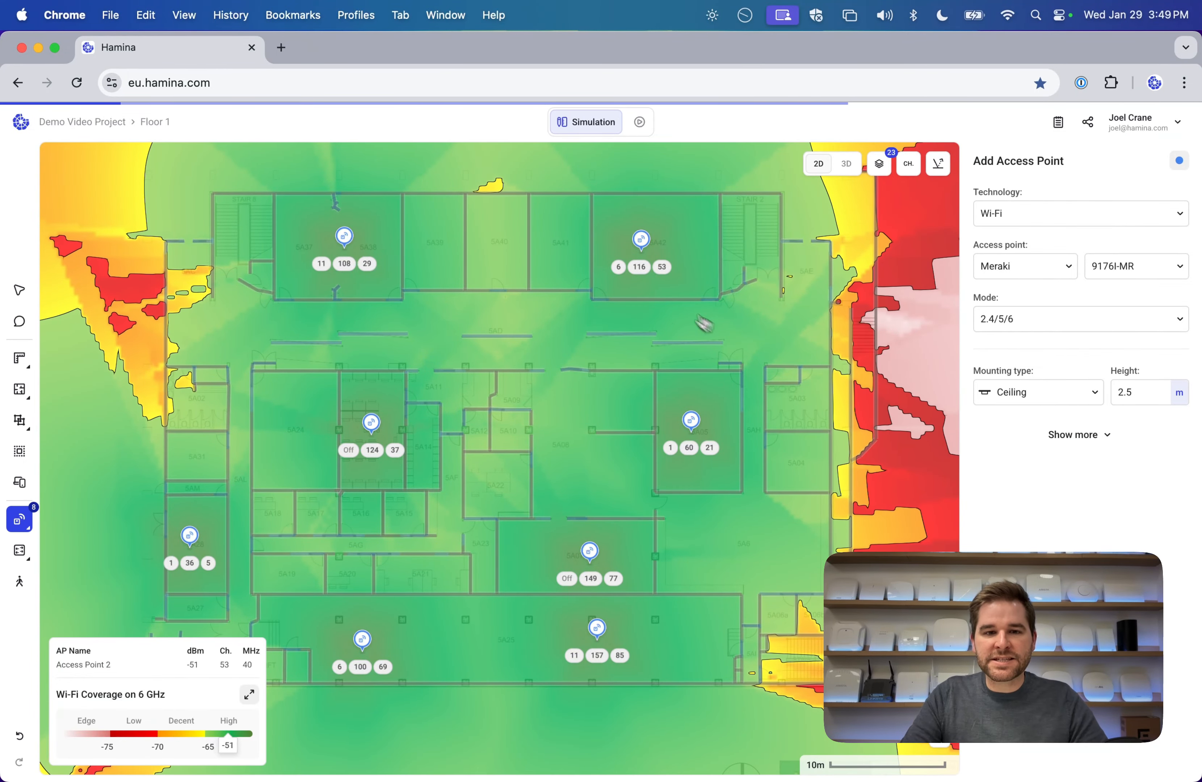
left_click_drag(288, 467, 704, 514)
left_click_drag(693, 372, 139, 439)
left_click_drag(547, 540, 847, 350)
left_click_drag(569, 331, 459, 414)
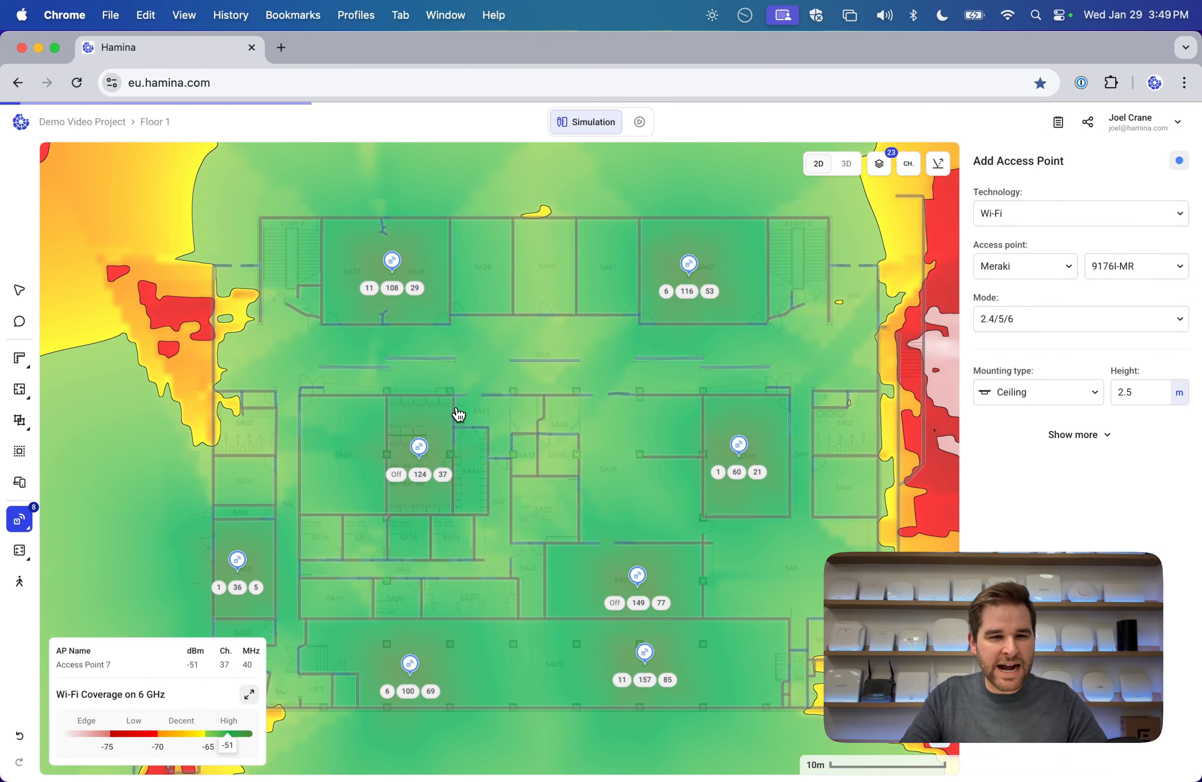
mouse_move(19, 451)
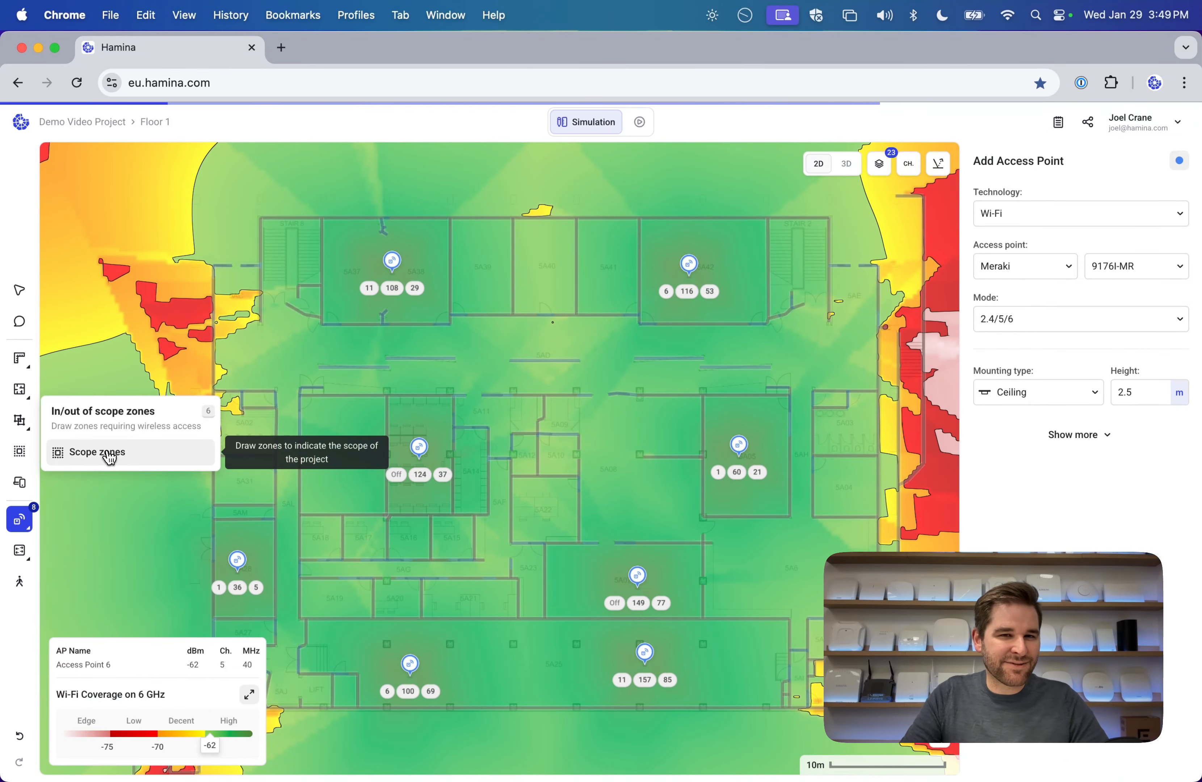
Draw a rectangular scope zone over the building, then delete it.
left_click(137, 463)
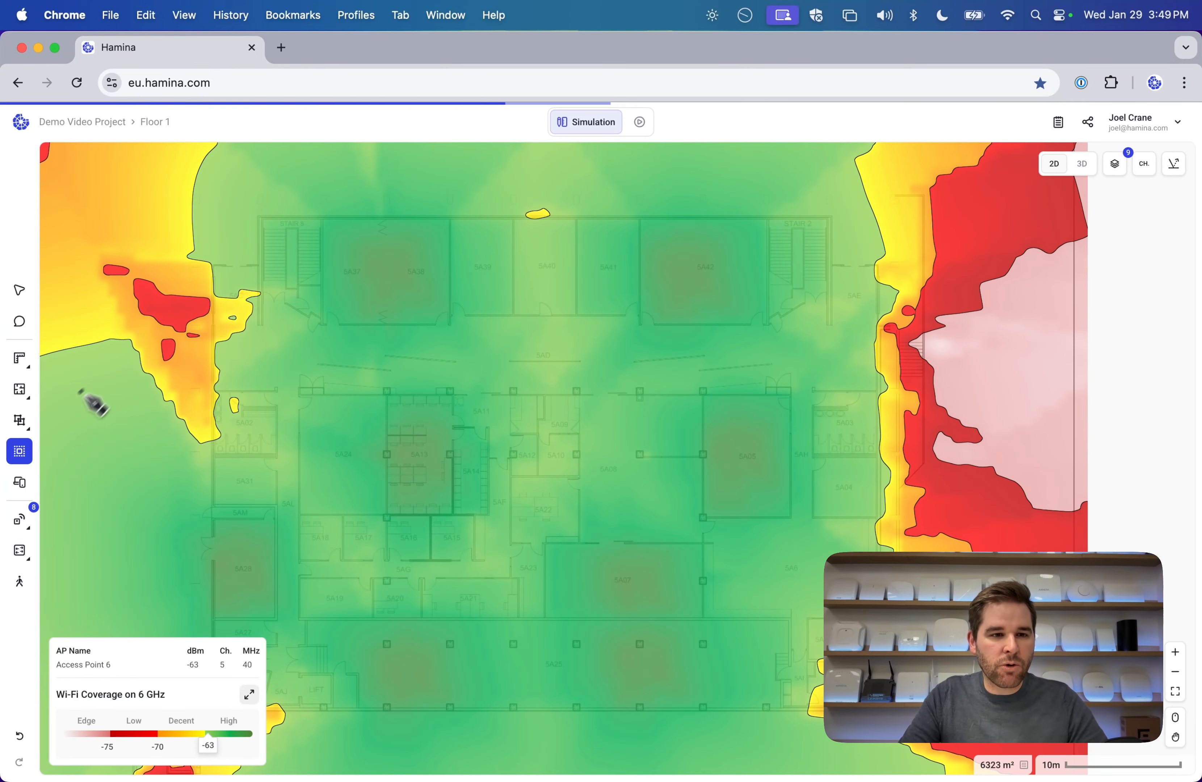
mouse_move(147, 178)
left_mouse_down()
mouse_move(797, 555)
mouse_move(921, 719)
mouse_move(899, 713)
left_mouse_up()
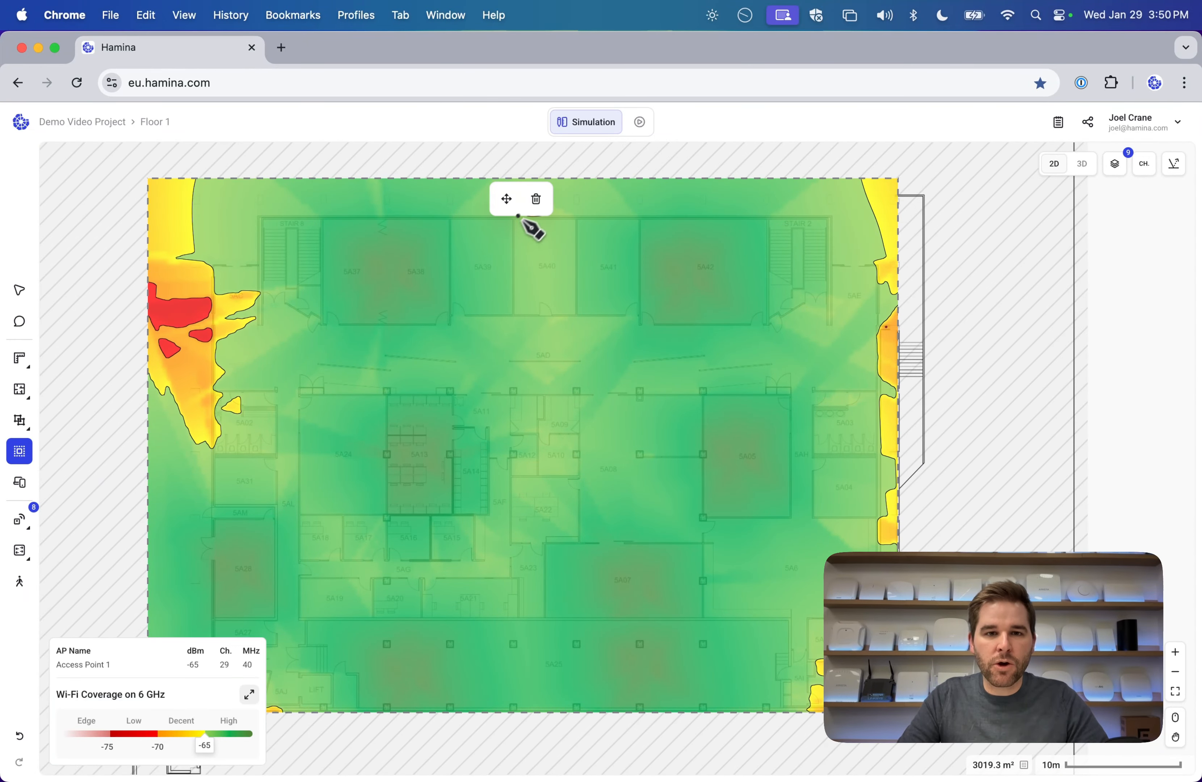
left_click(19, 290)
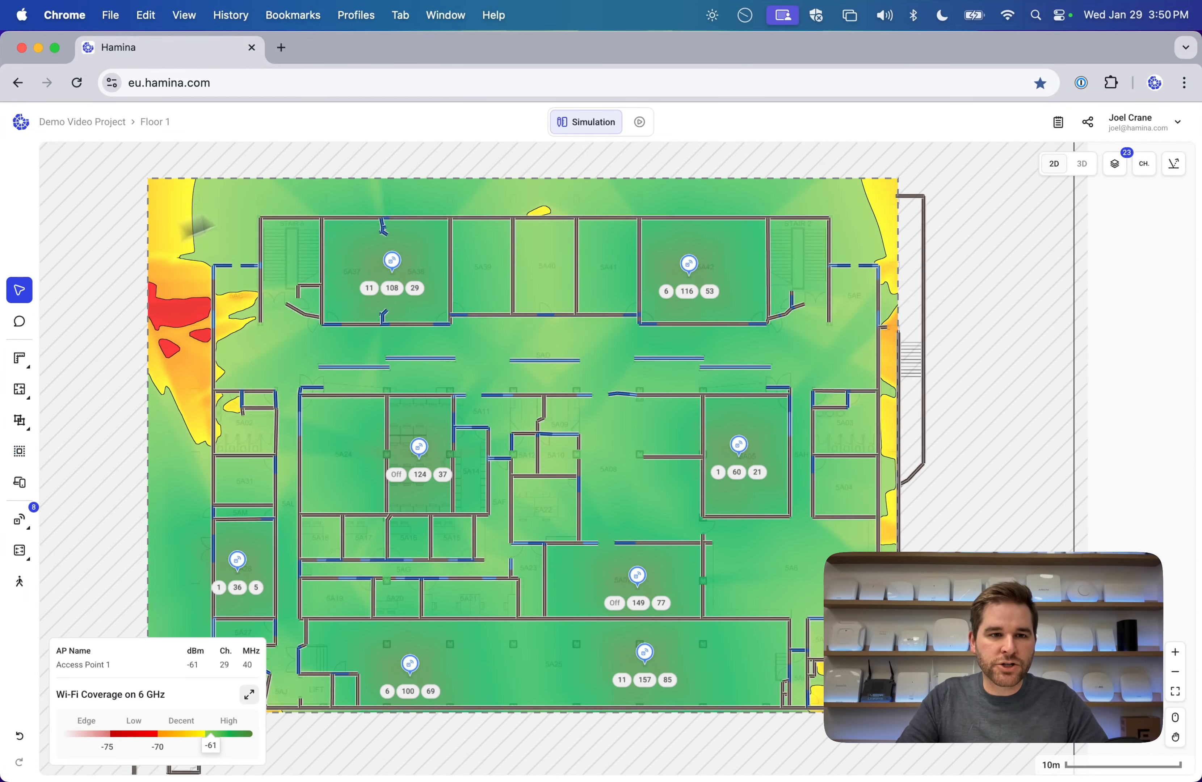
left_click(277, 179)
key("BackSpace")
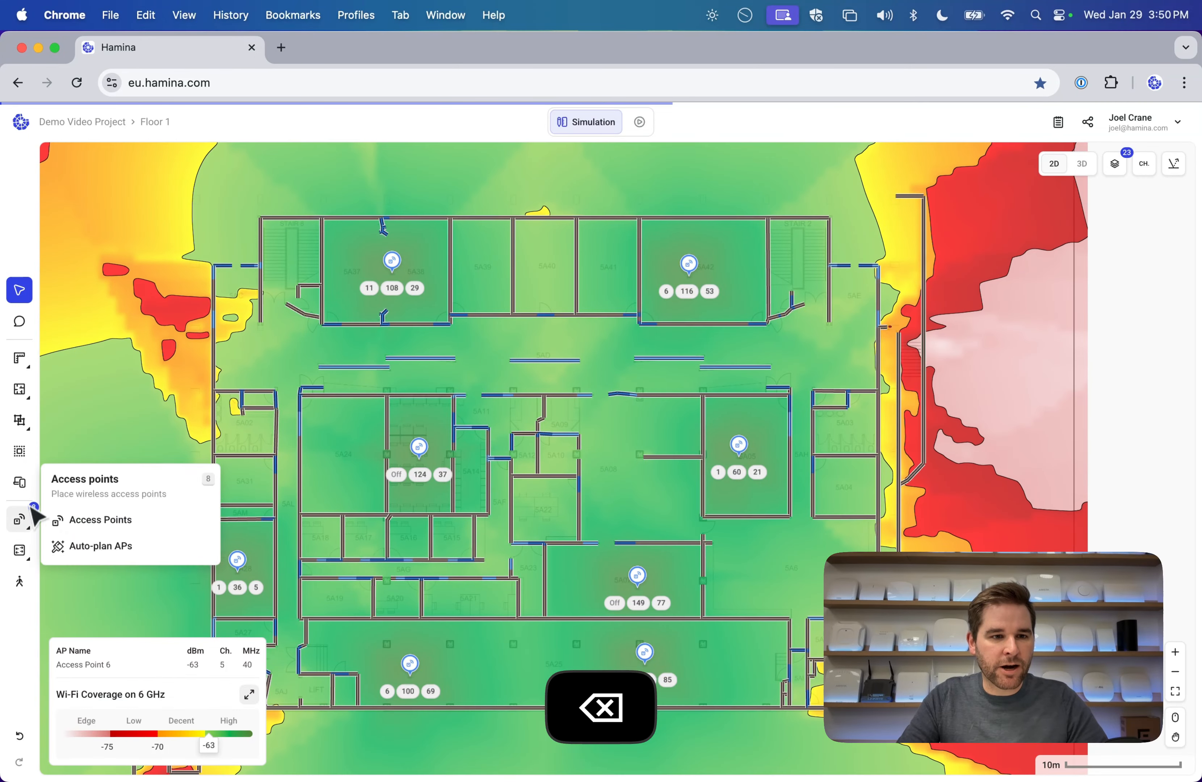
Start a scope zone outline along the building's top edge and down the right wall.
left_click(20, 451)
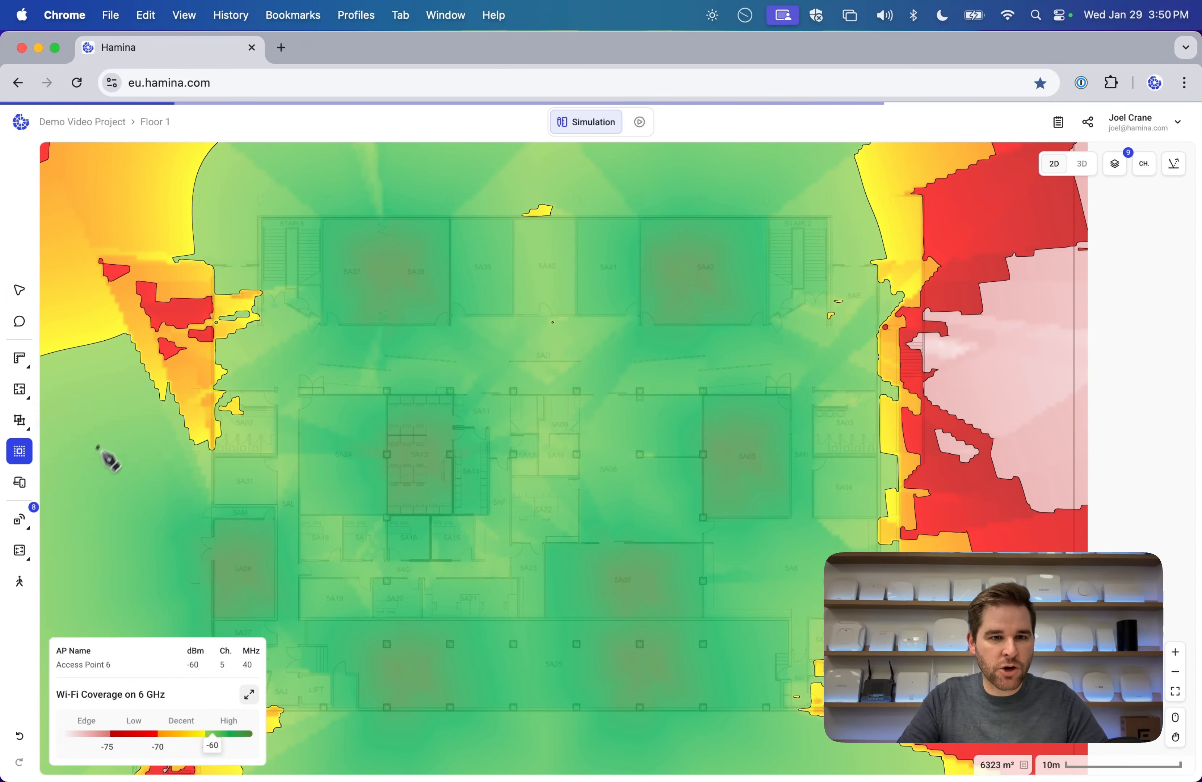
left_click(260, 218)
left_click(831, 216)
left_click(830, 265)
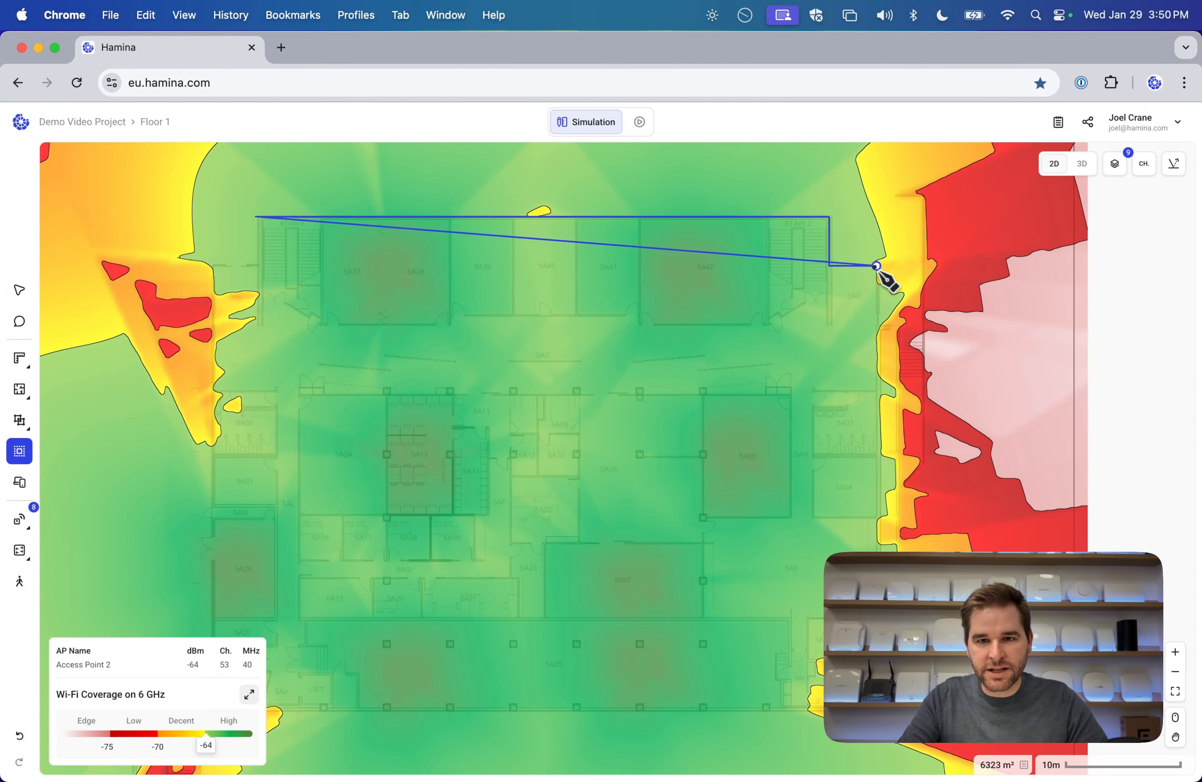
scroll(878, 254, "down", 3)
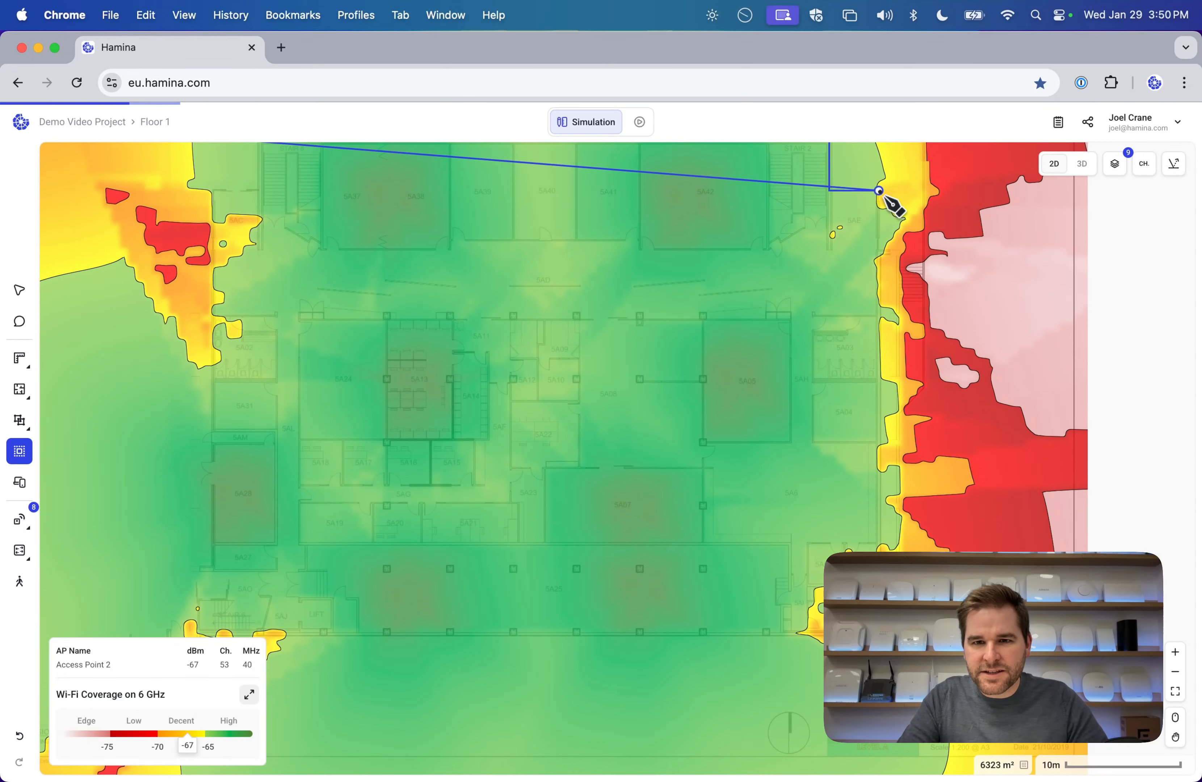
left_click(878, 191)
scroll(888, 264, "down", 8)
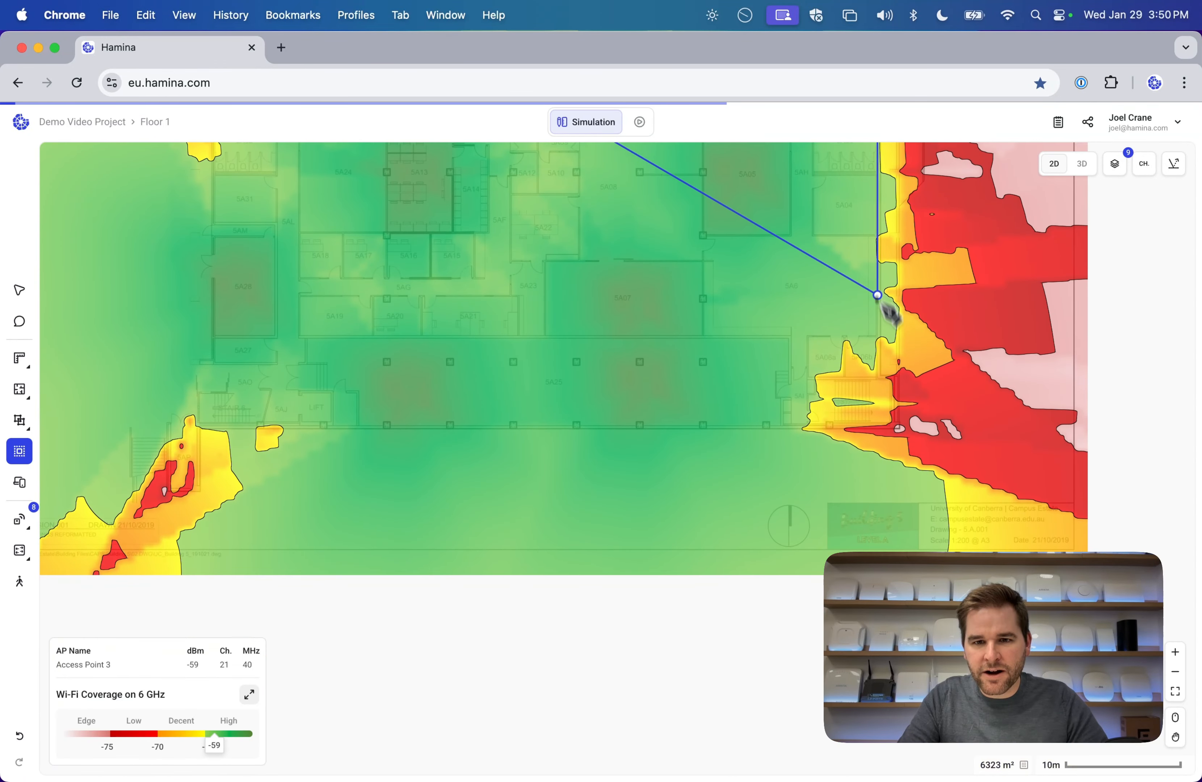
left_click(878, 378)
left_click(811, 377)
left_click(810, 426)
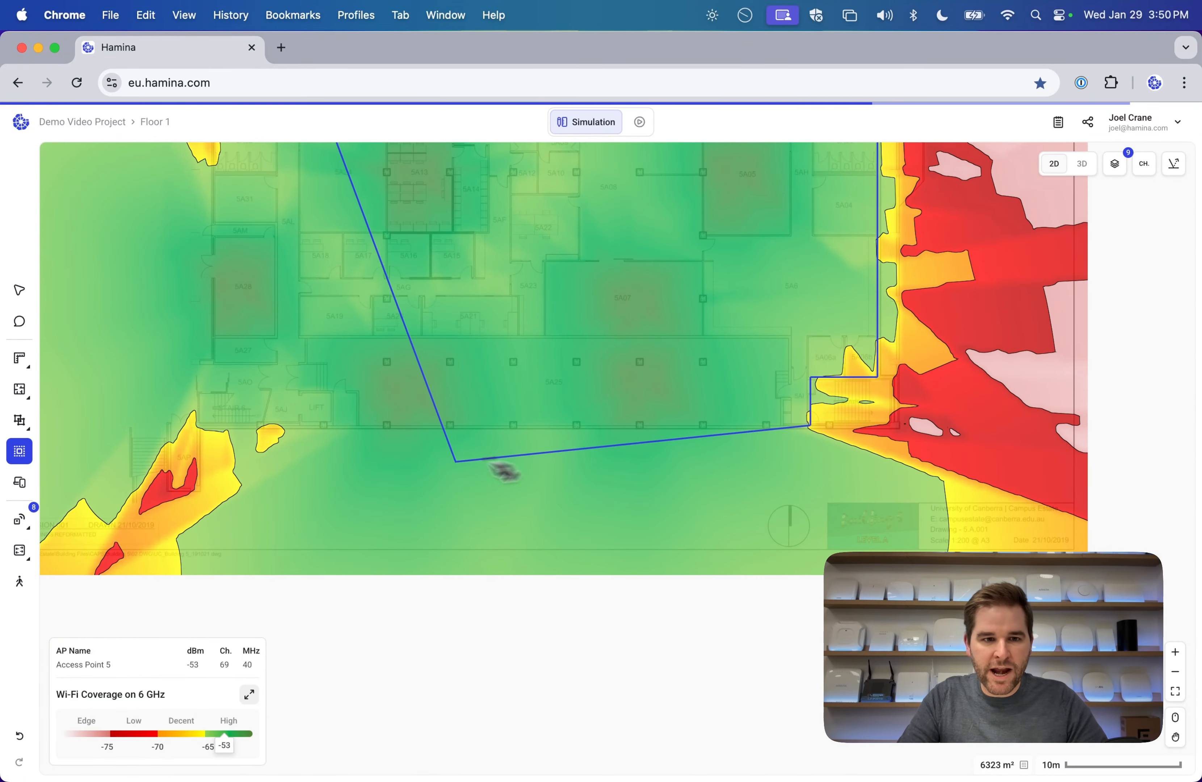
Finish the outline along the bottom wall, around the lift and up the left side (2359.5 m²).
left_click(357, 425)
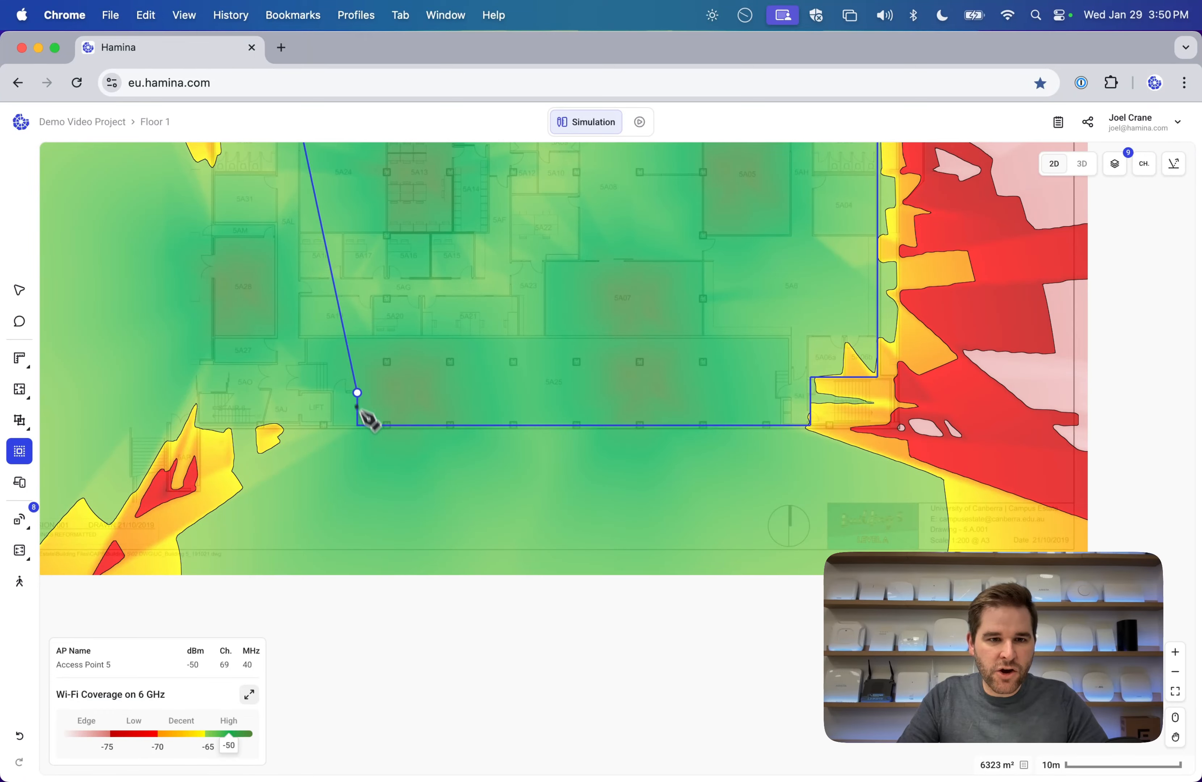
left_click(357, 392)
left_click(299, 390)
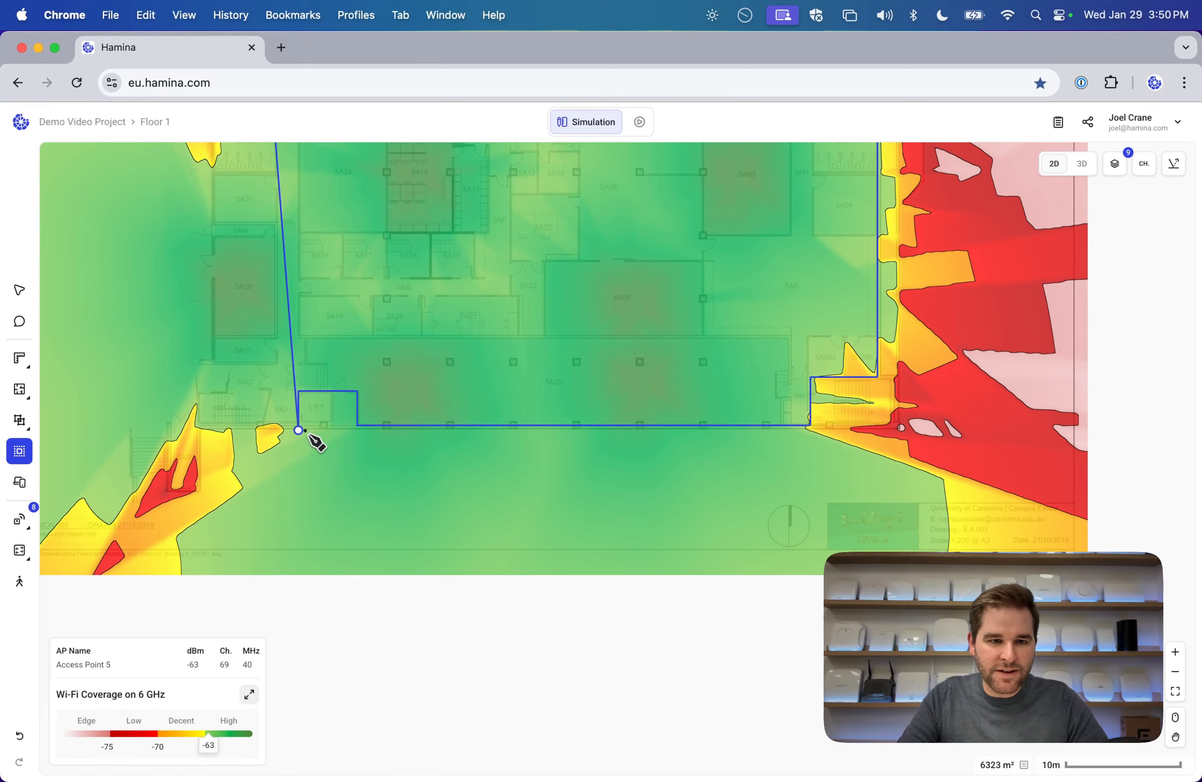
left_click(298, 429)
left_click(259, 429)
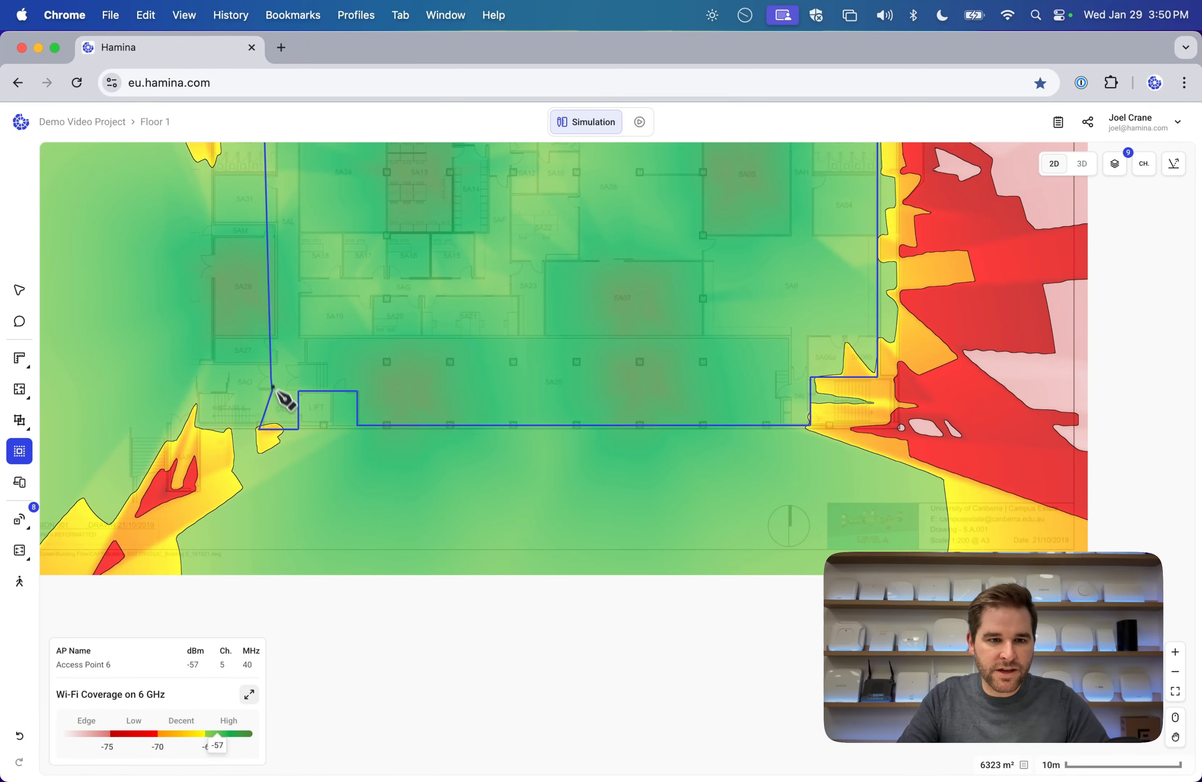
scroll(223, 370, "up", 6)
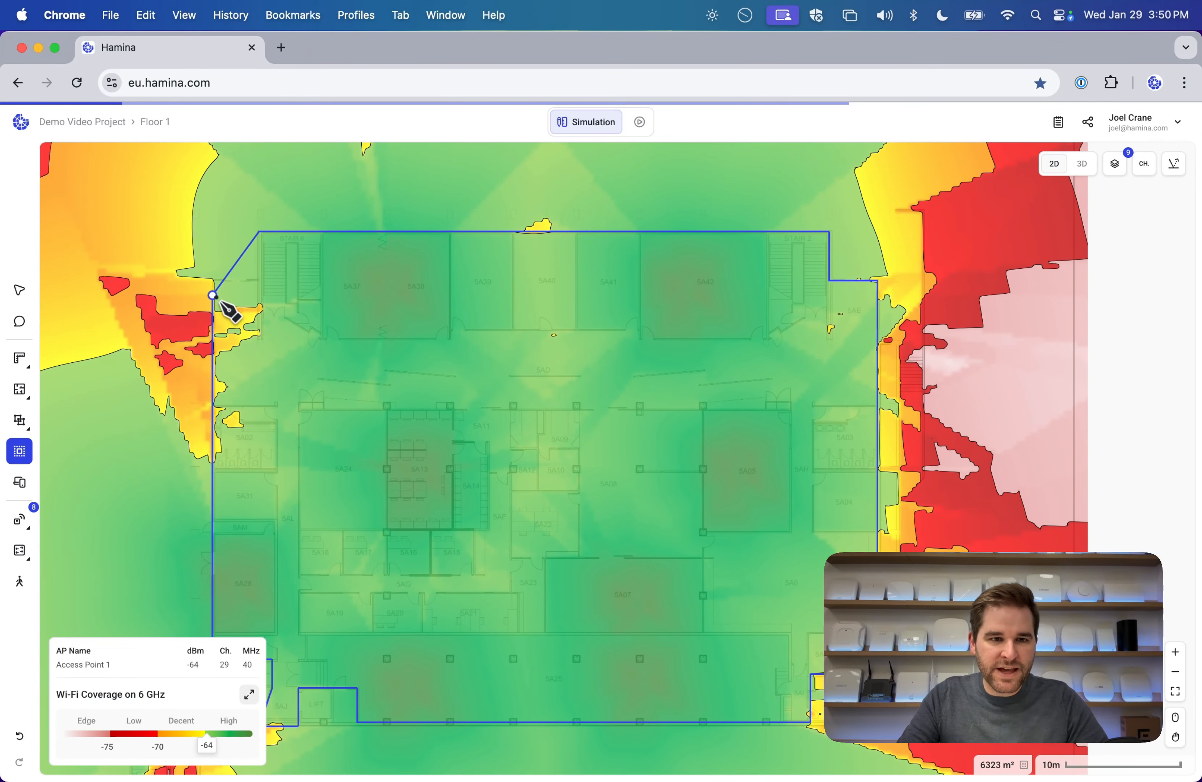
left_click(212, 281)
left_click(259, 280)
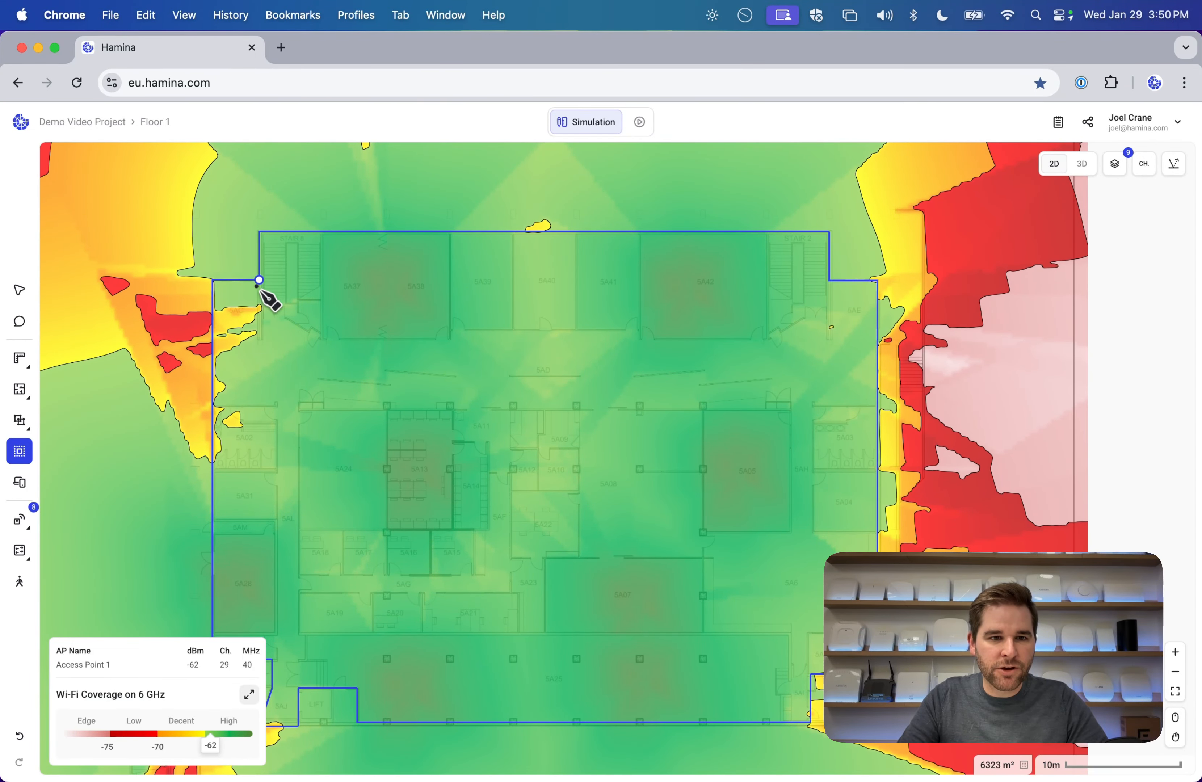
key("Escape")
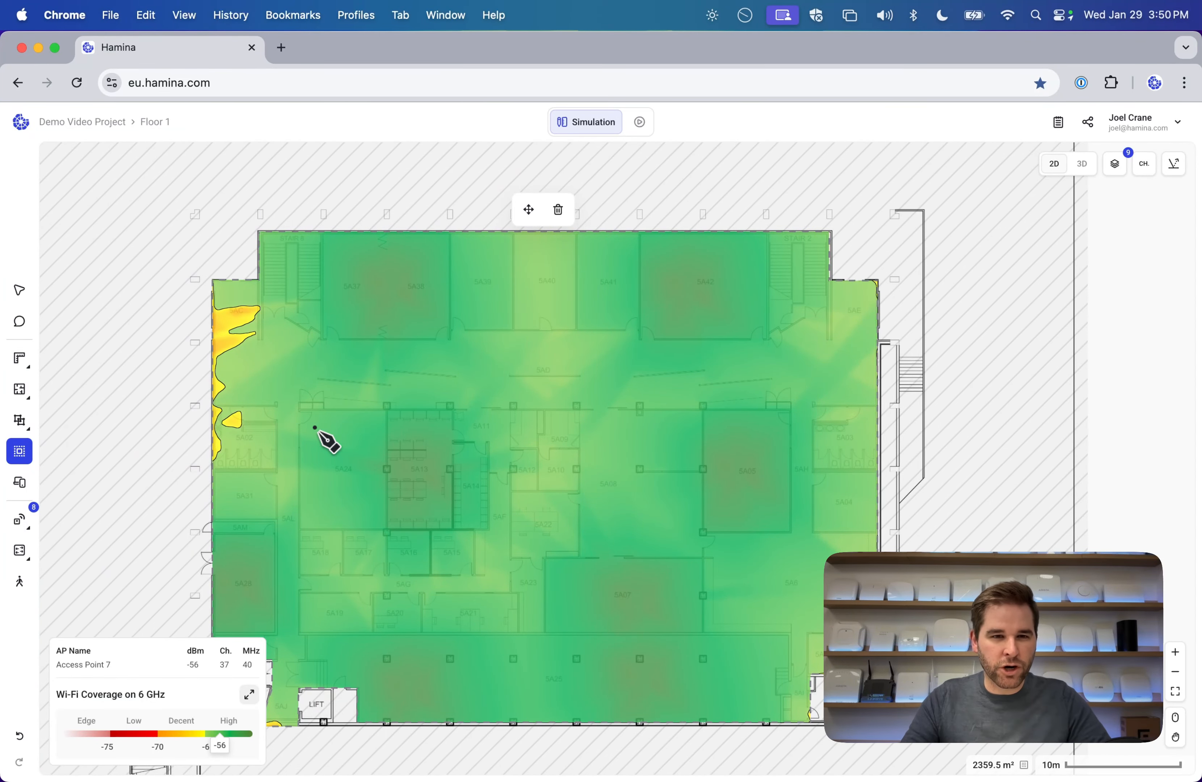
scroll(329, 440, "down", 3)
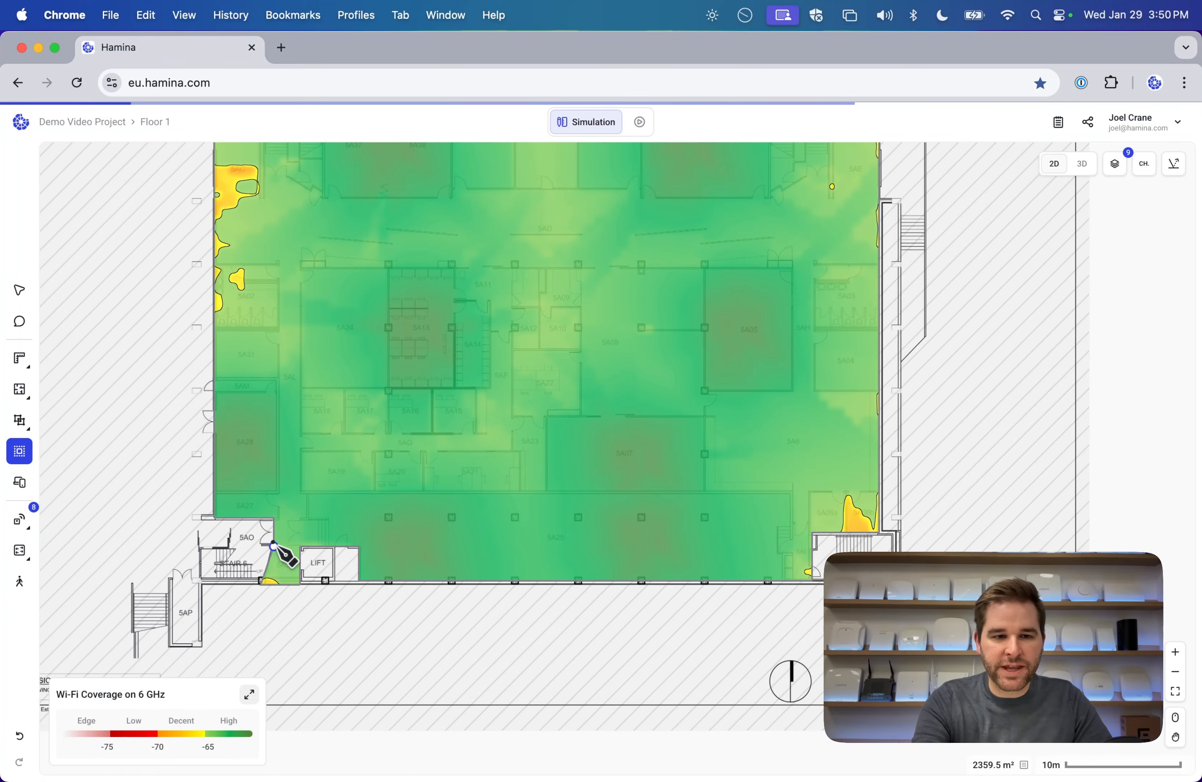
Hide the Walls layer so only the plan drawing and 6 GHz heatmap remain.
left_click(19, 290)
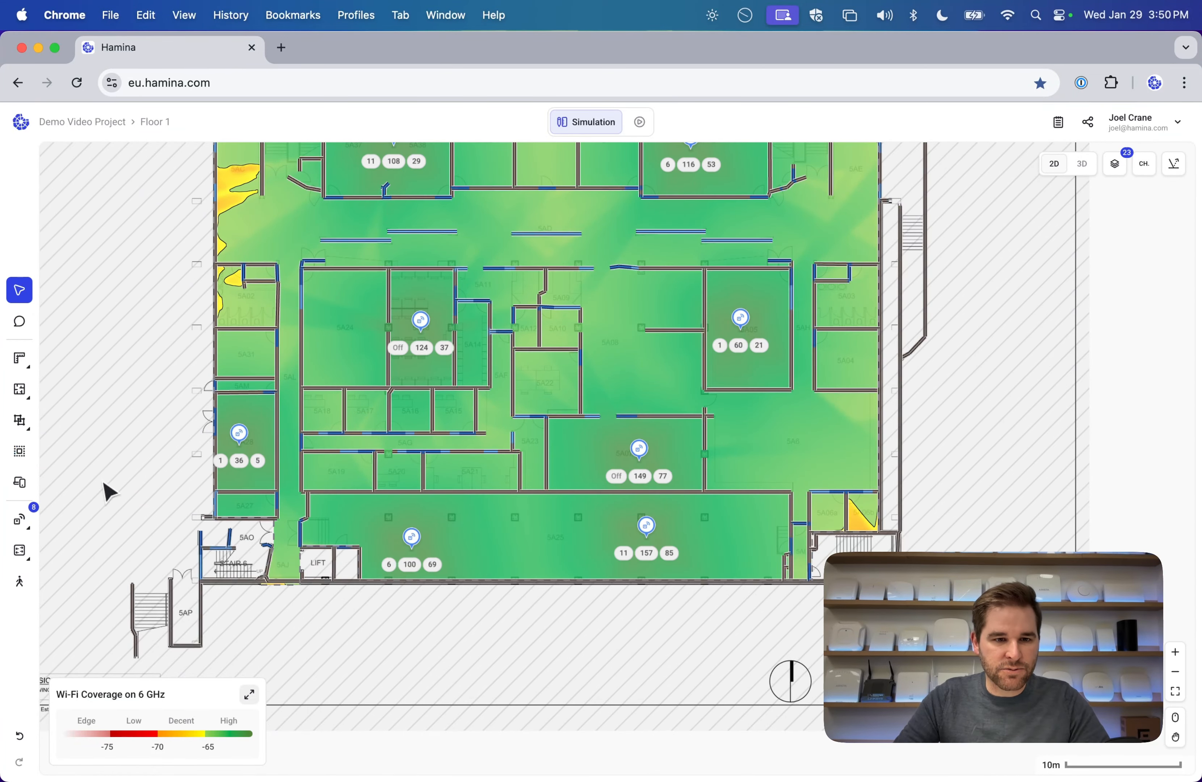
scroll(223, 563, "up", 10)
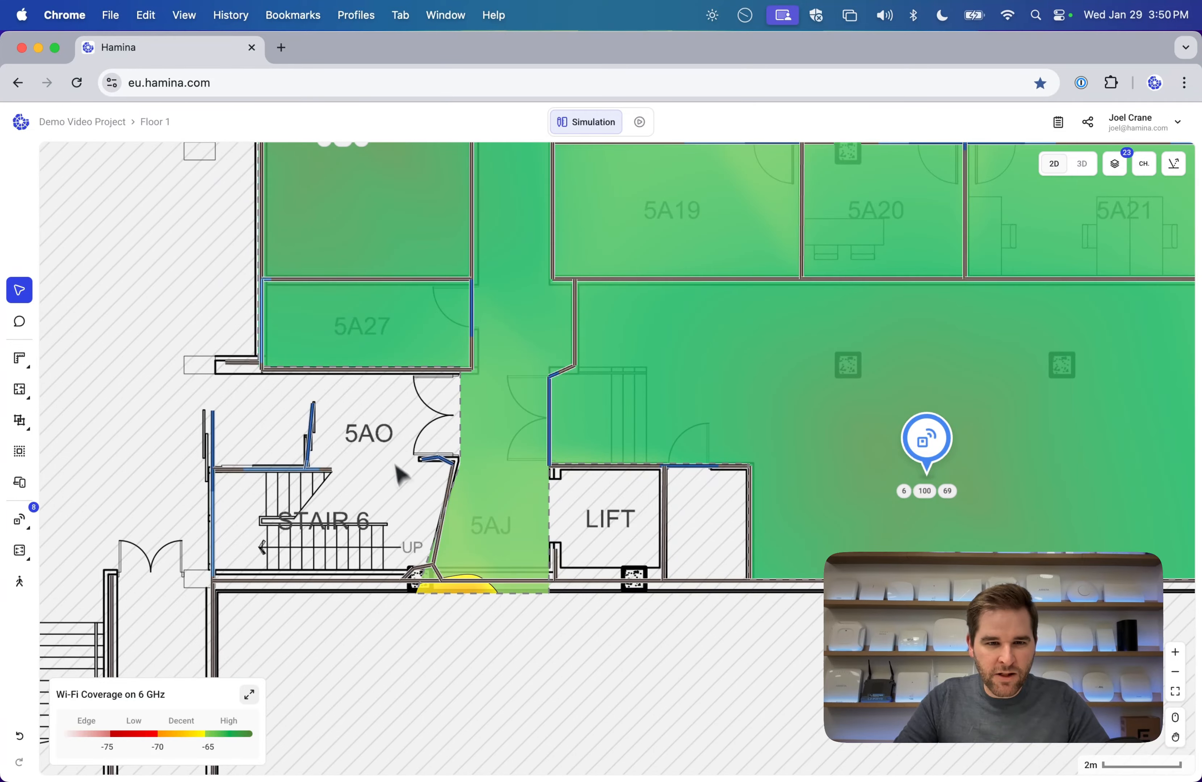
scroll(417, 477, "down", 6)
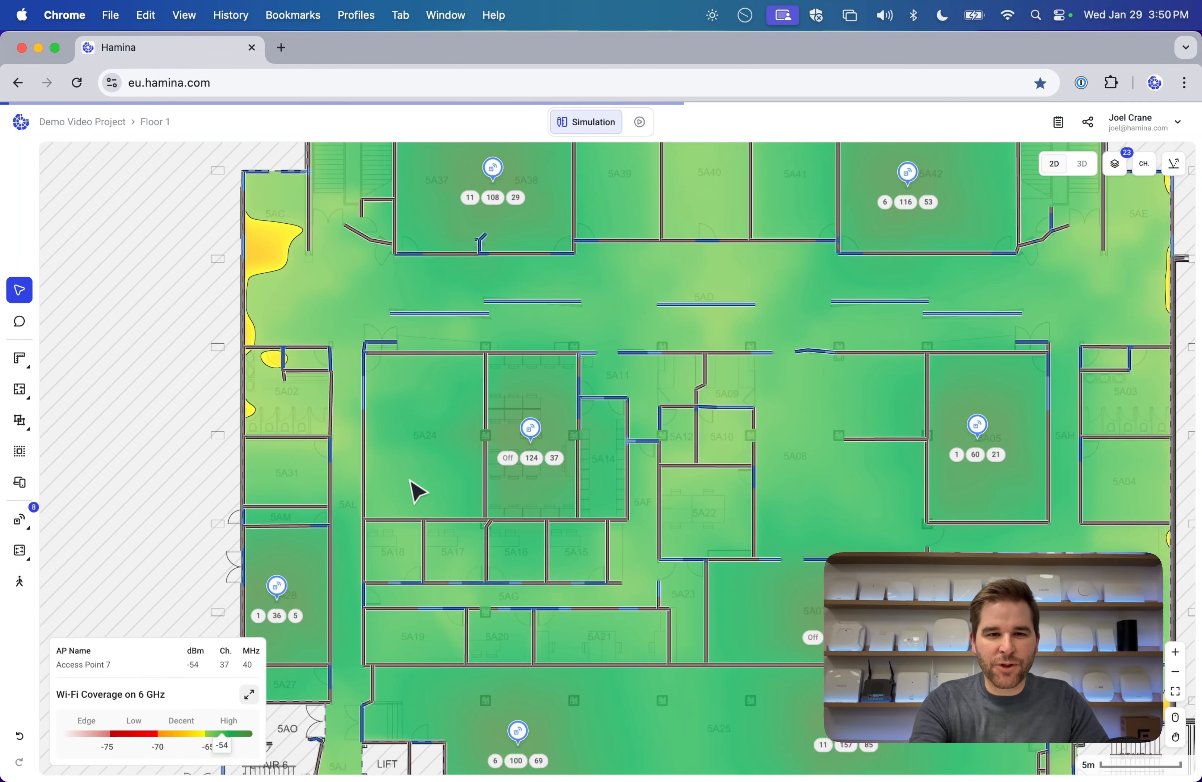
scroll(412, 481, "up", 2)
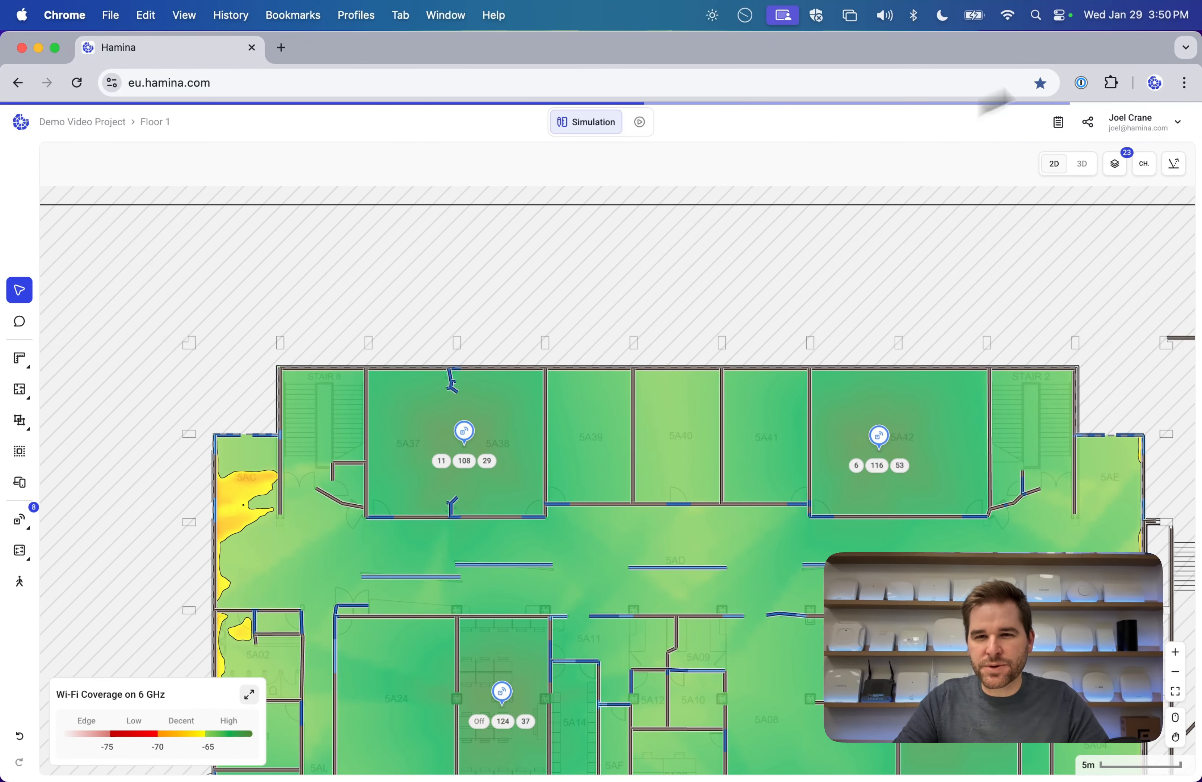
left_click(1120, 168)
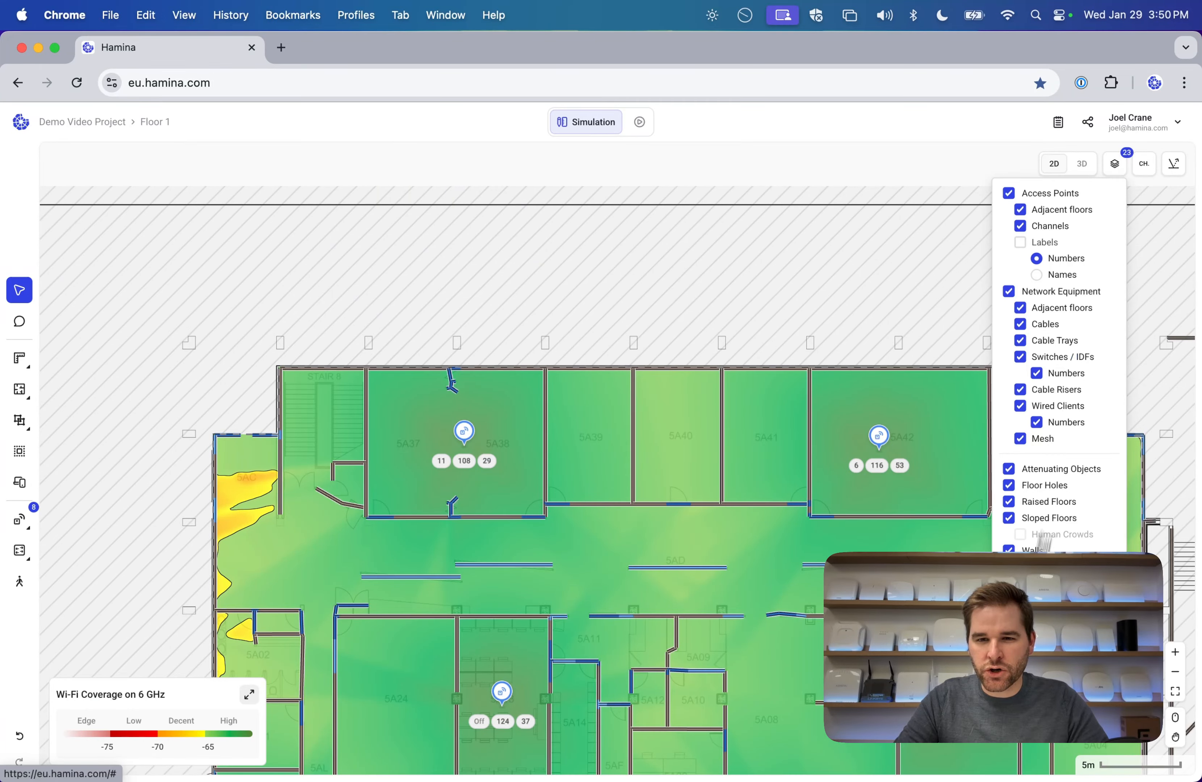
left_click(1031, 552)
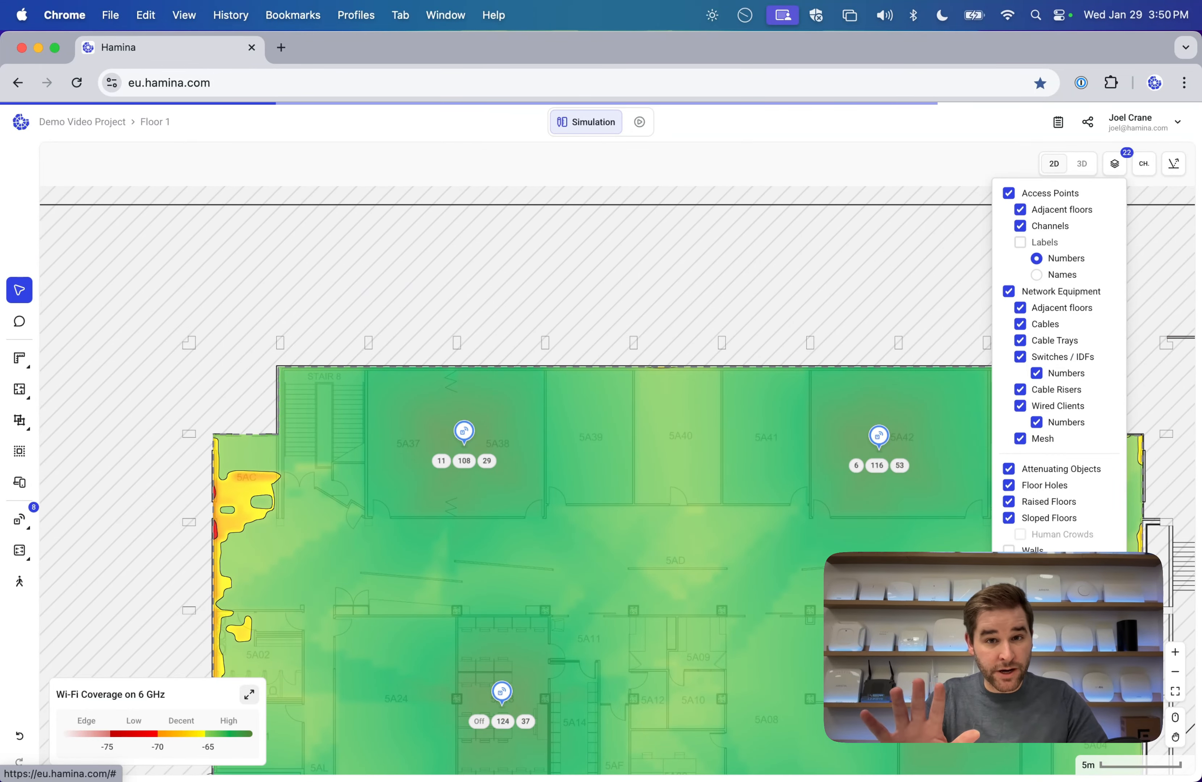
left_click(462, 279)
Cut Stair 8 out of the scope zone, reducing it to 2316.2 m².
left_click(71, 453)
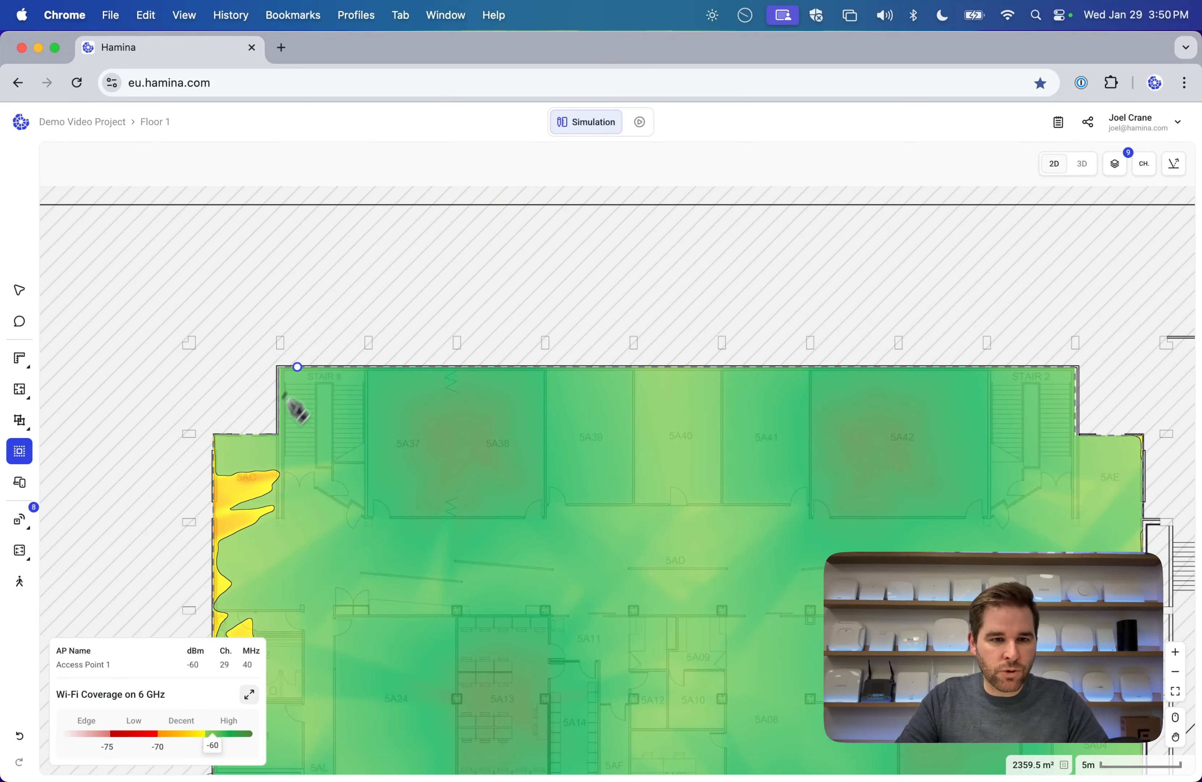
left_click(278, 368)
left_click(365, 368)
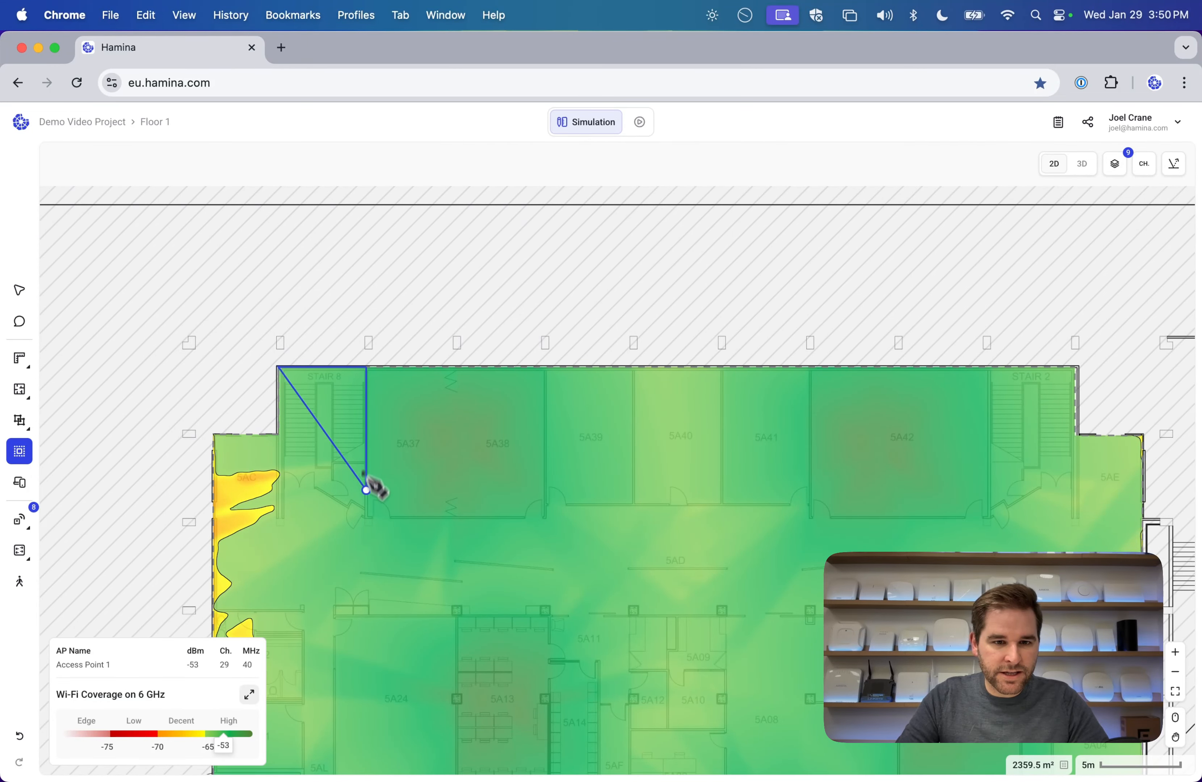
left_click(366, 515)
left_click(309, 485)
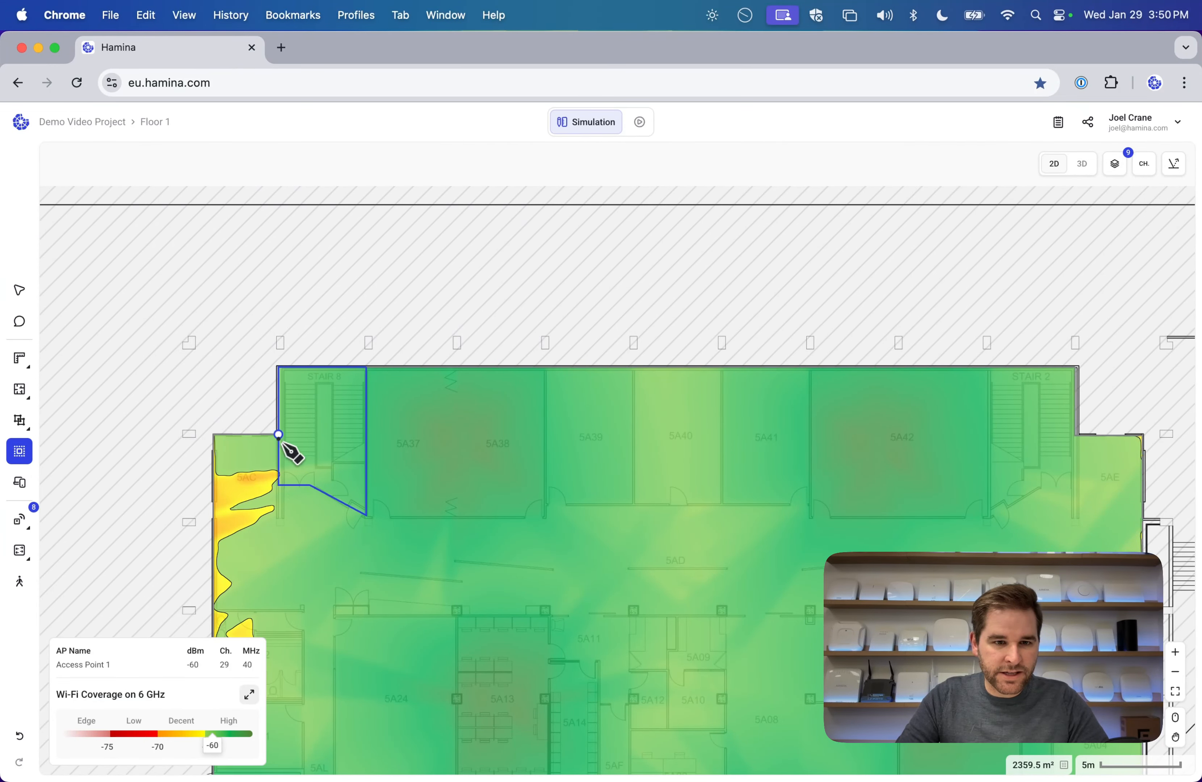
key("Escape")
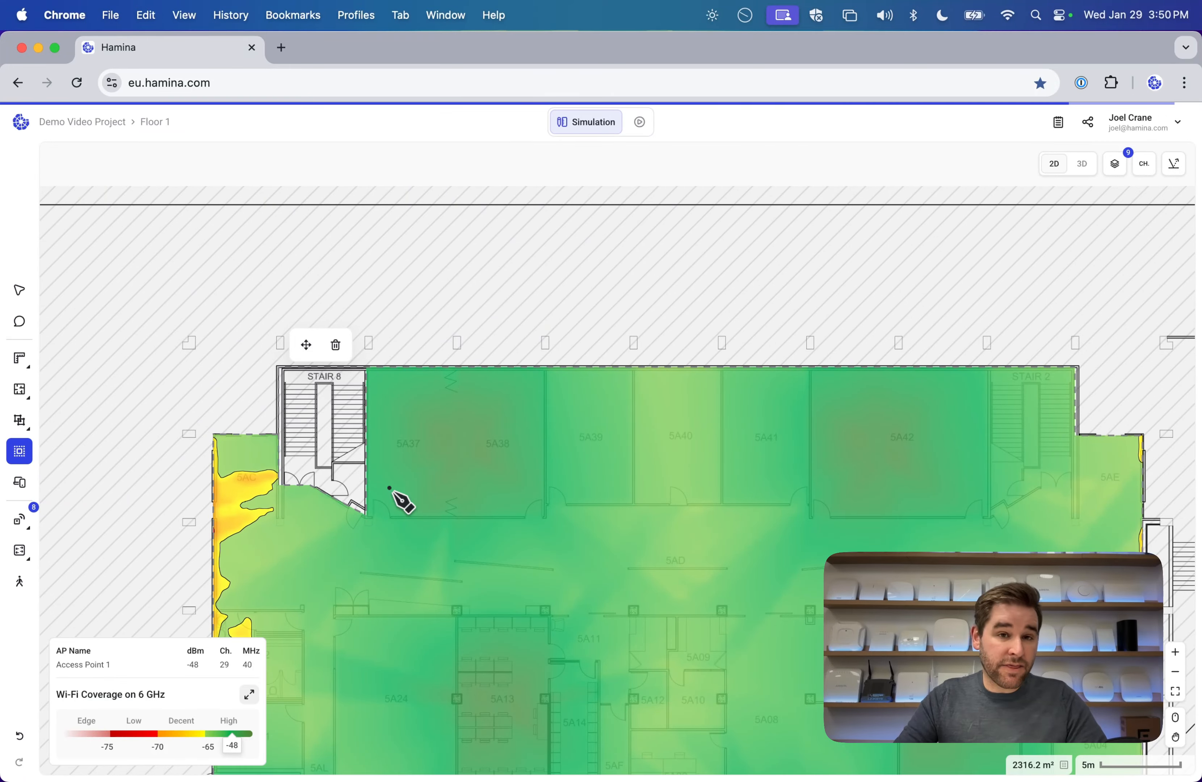
Outline Stair 2 to exclude it as well, shrinking the coverage area to 2273.7 m².
scroll(397, 499, "right", 5)
scroll(396, 500, "down", 1)
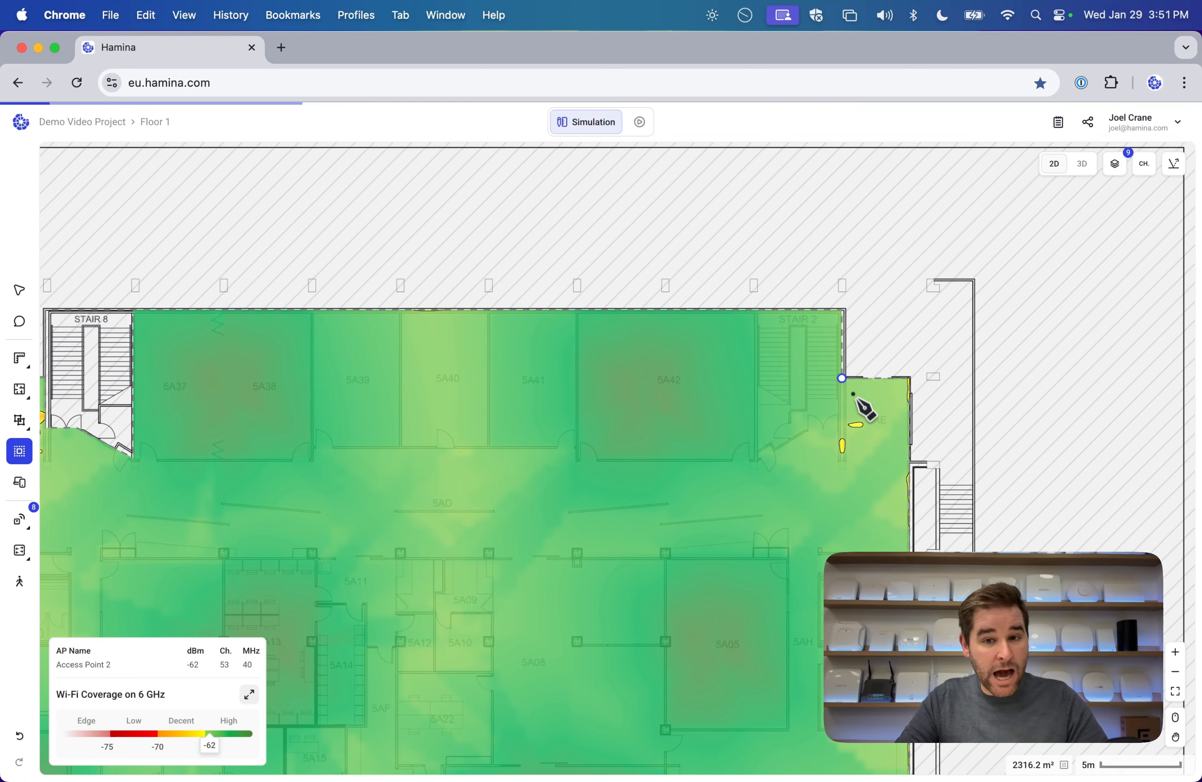
left_click(842, 379)
left_click(841, 430)
left_click(807, 431)
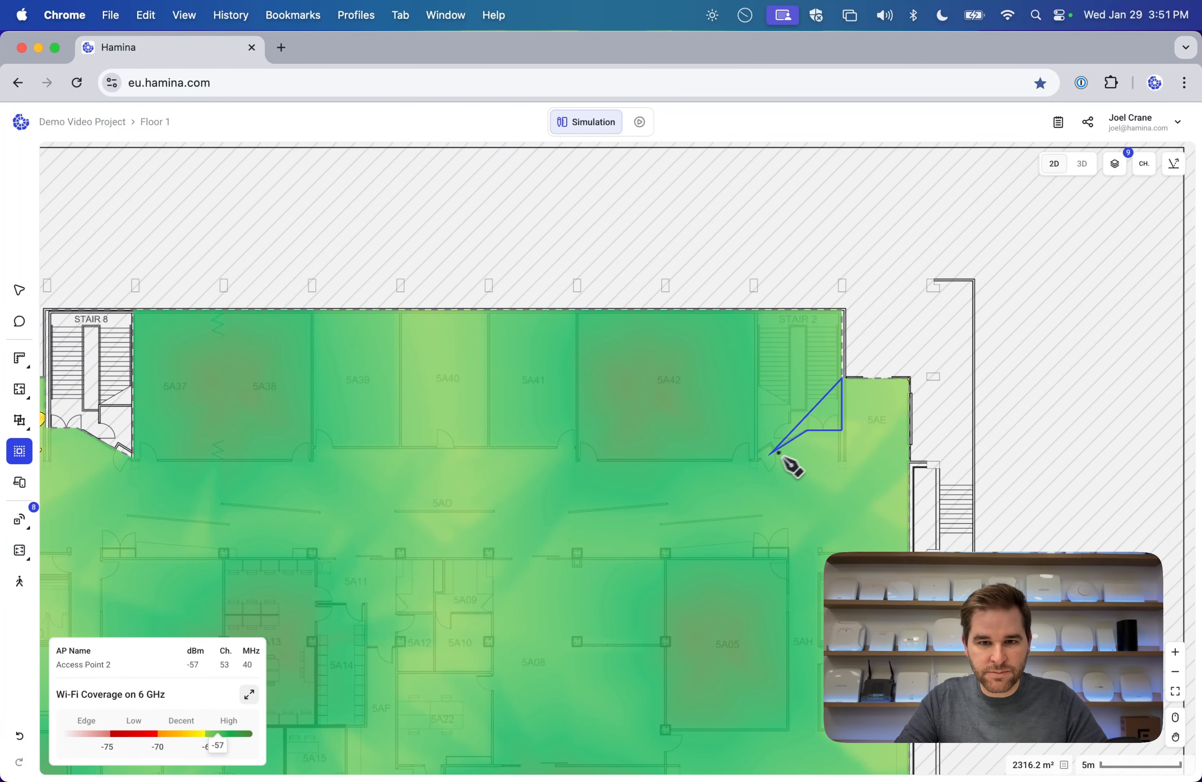
left_click(756, 457)
left_click(756, 310)
left_click(843, 310)
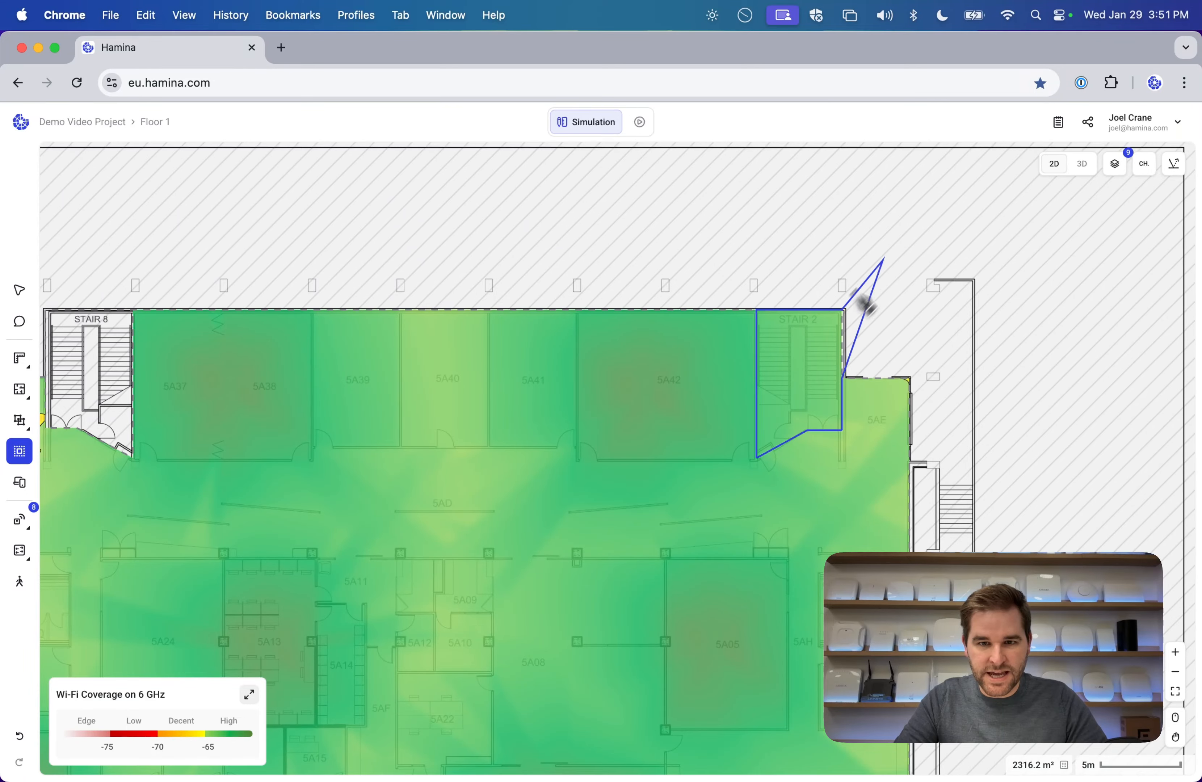
left_click(843, 378)
scroll(872, 383, "down", 5)
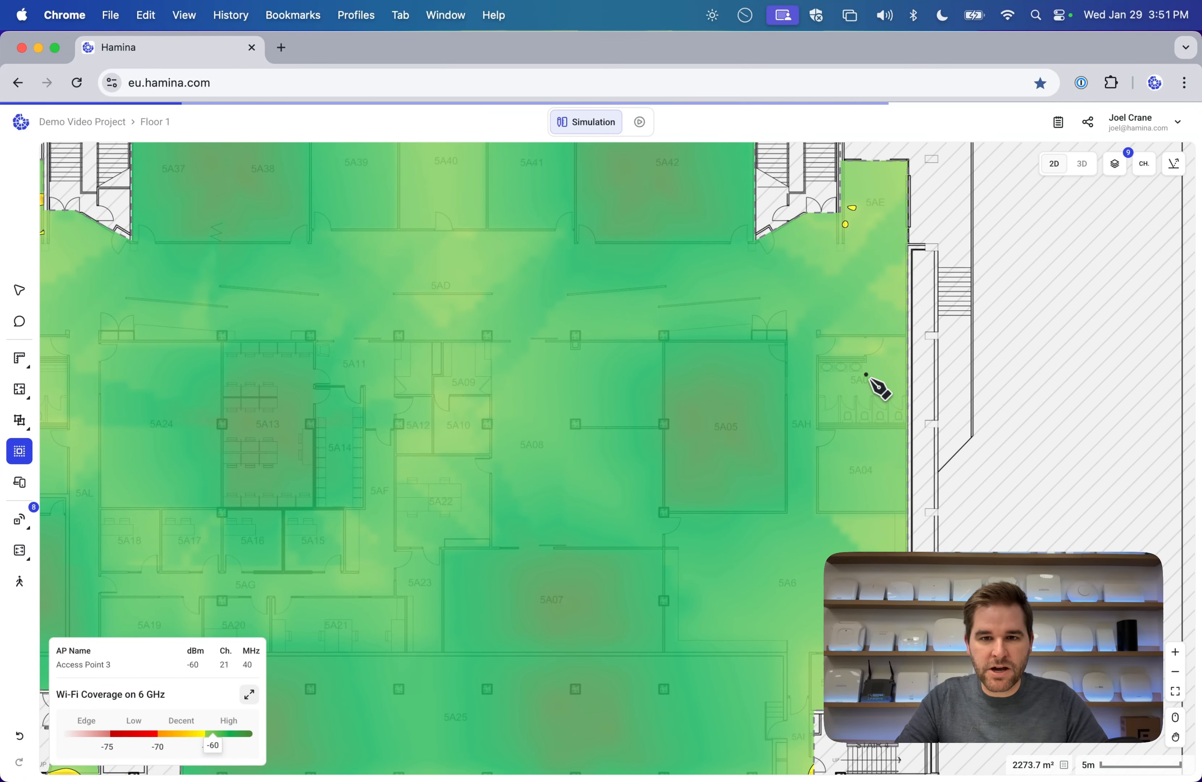
Expand the Wi-Fi Coverage legend and switch the heatmap band from 6 GHz to 5 GHz.
left_click(20, 302)
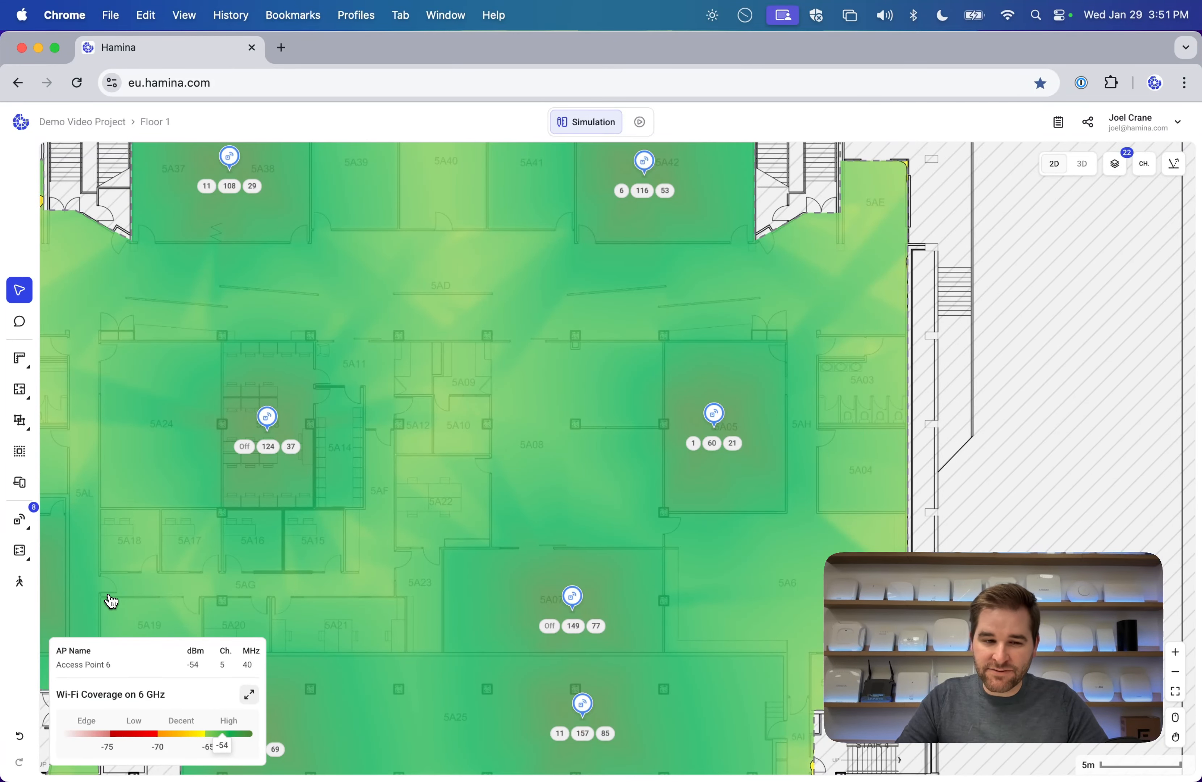
left_click(249, 700)
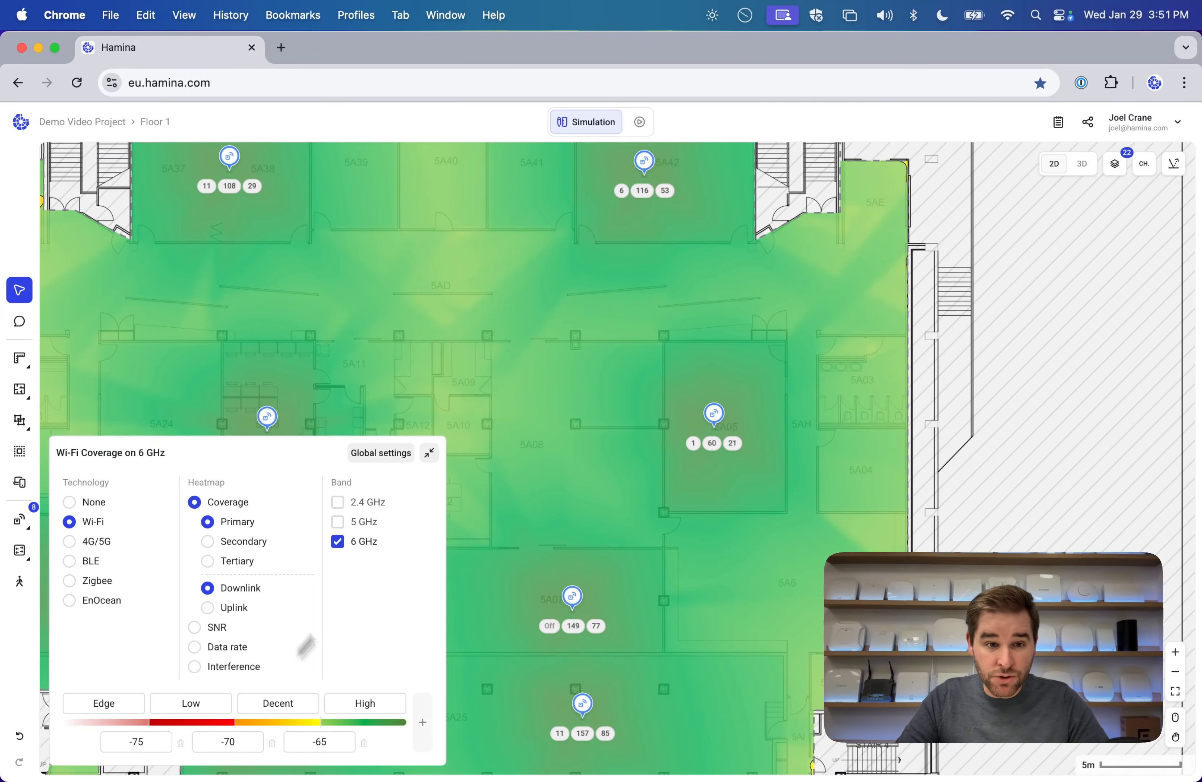
left_click(339, 524)
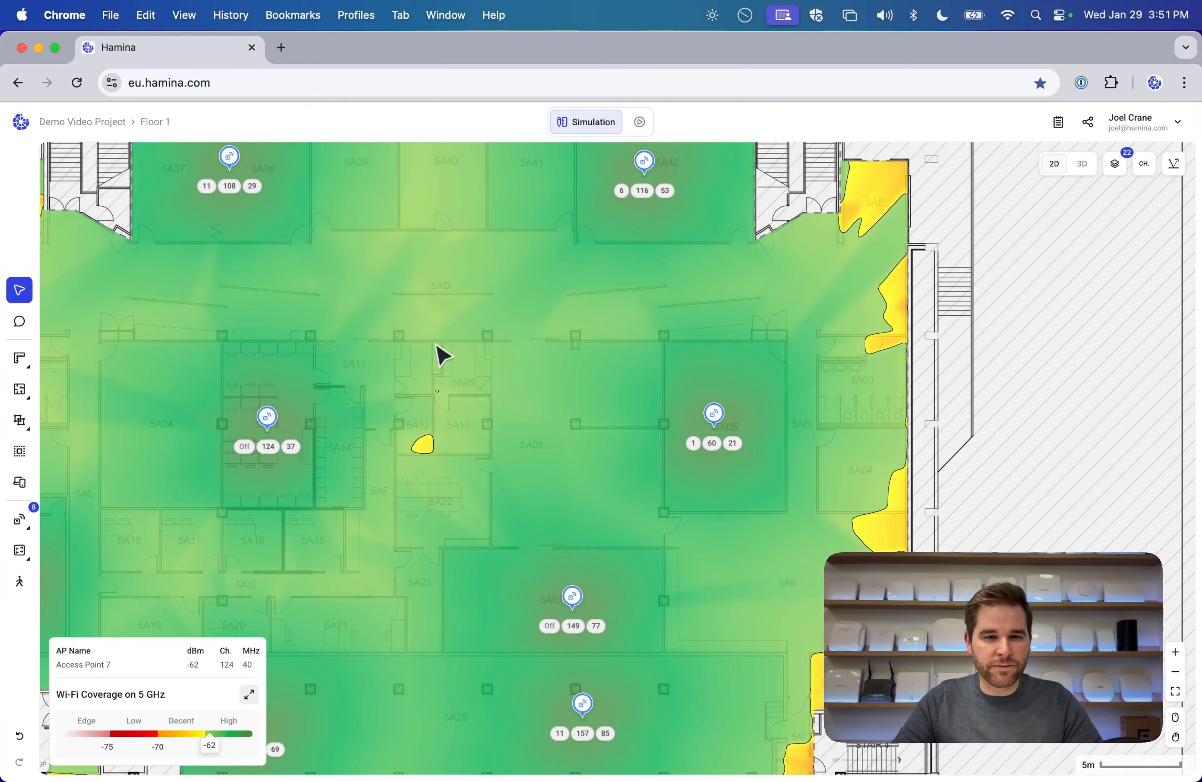
Untick the out-of-scope layer to remove the hatched area from the 5 GHz map.
scroll(440, 355, "down", 3)
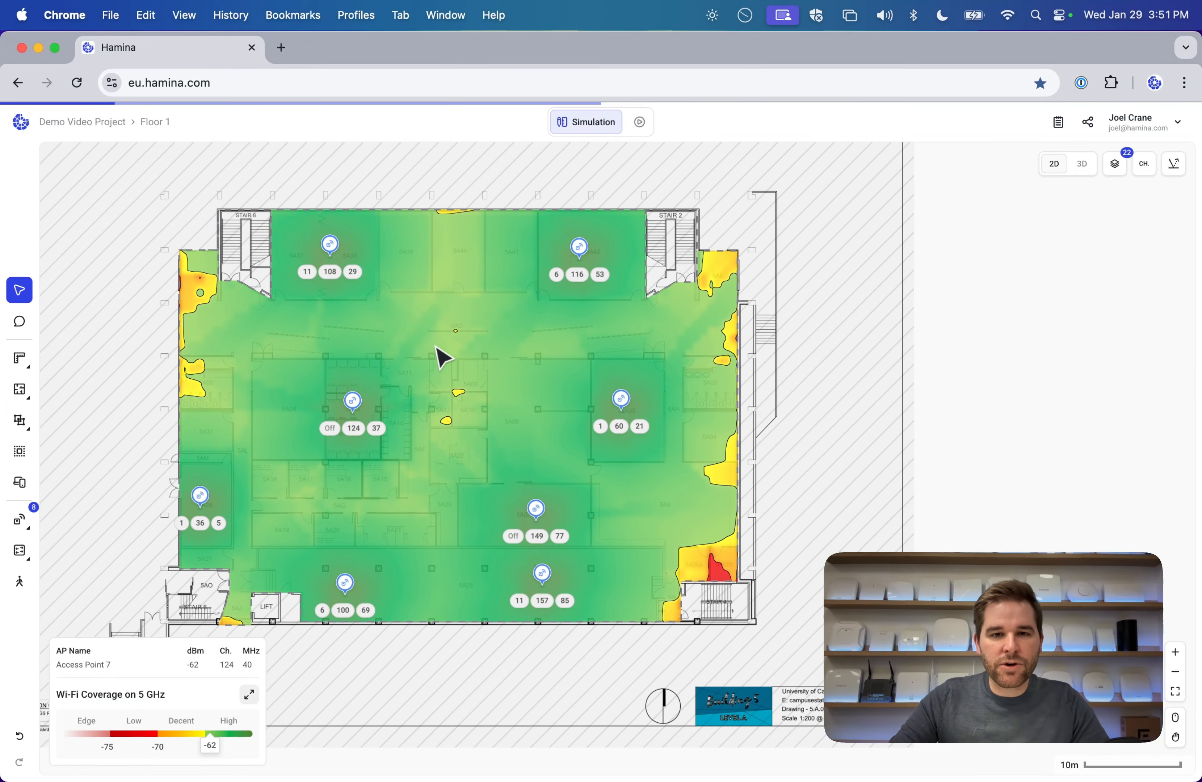
left_click_drag(480, 335, 460, 301)
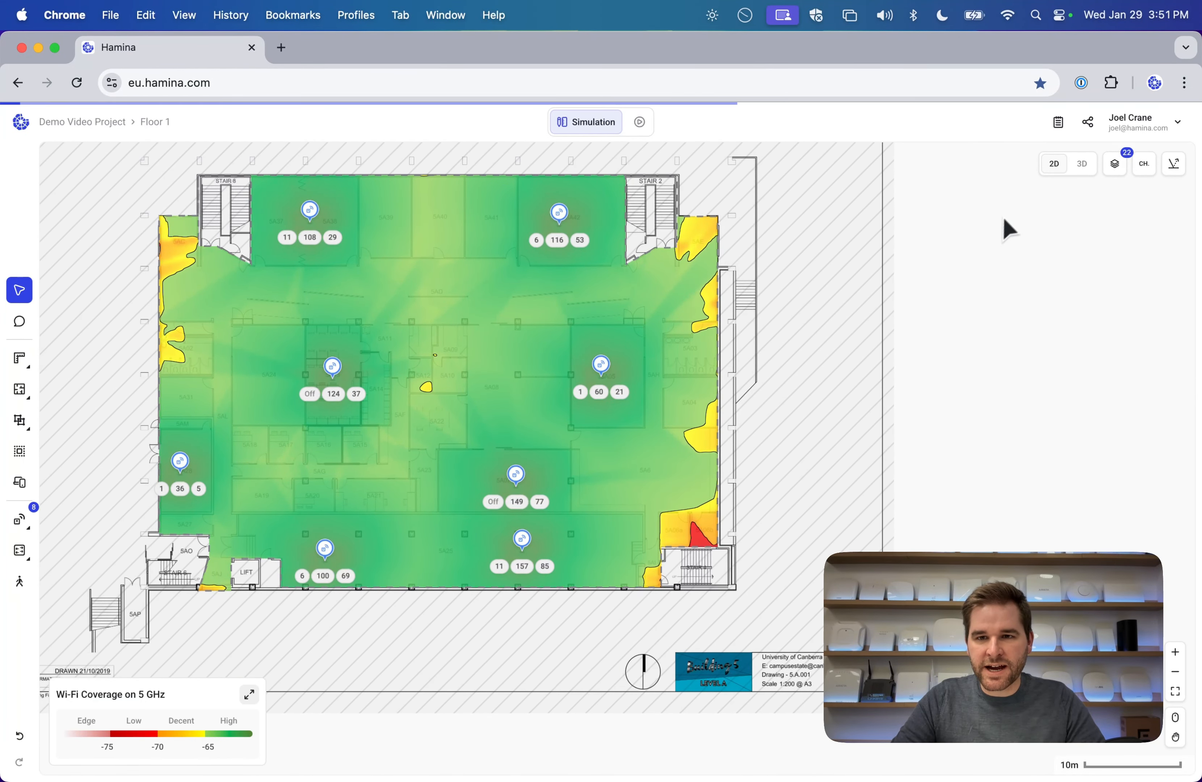
left_click(1116, 168)
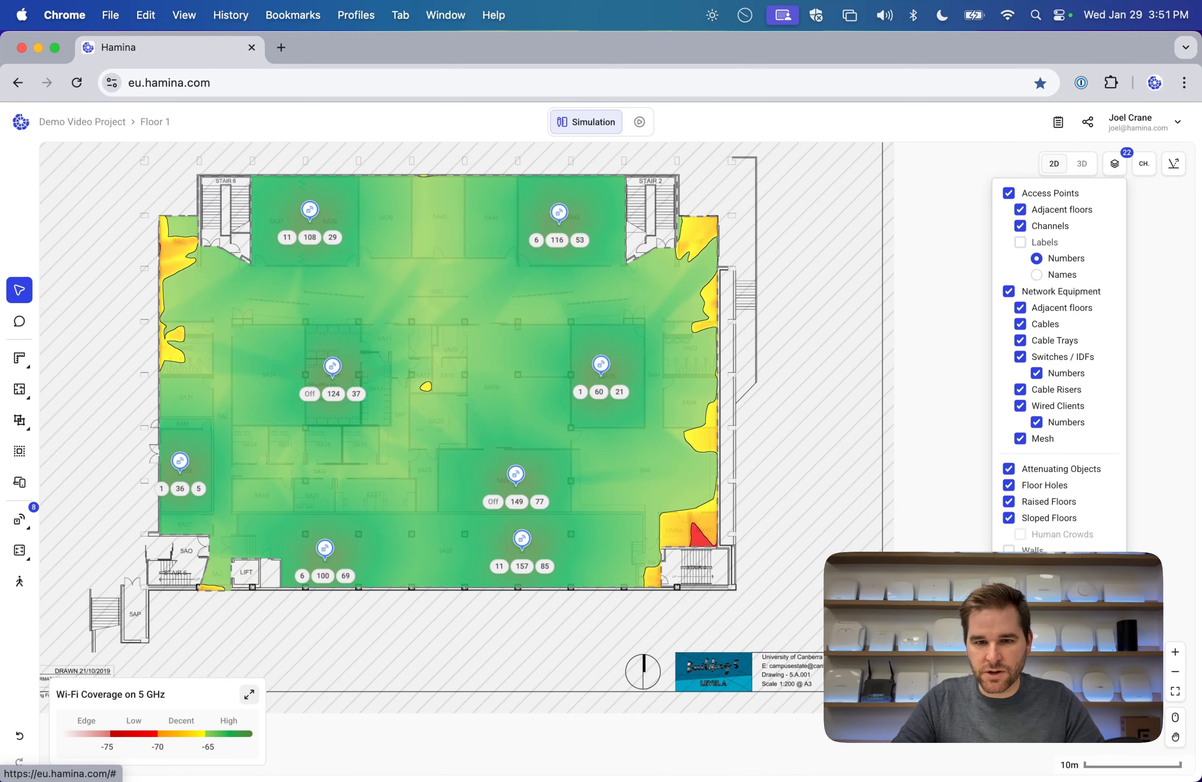
left_click(1010, 610)
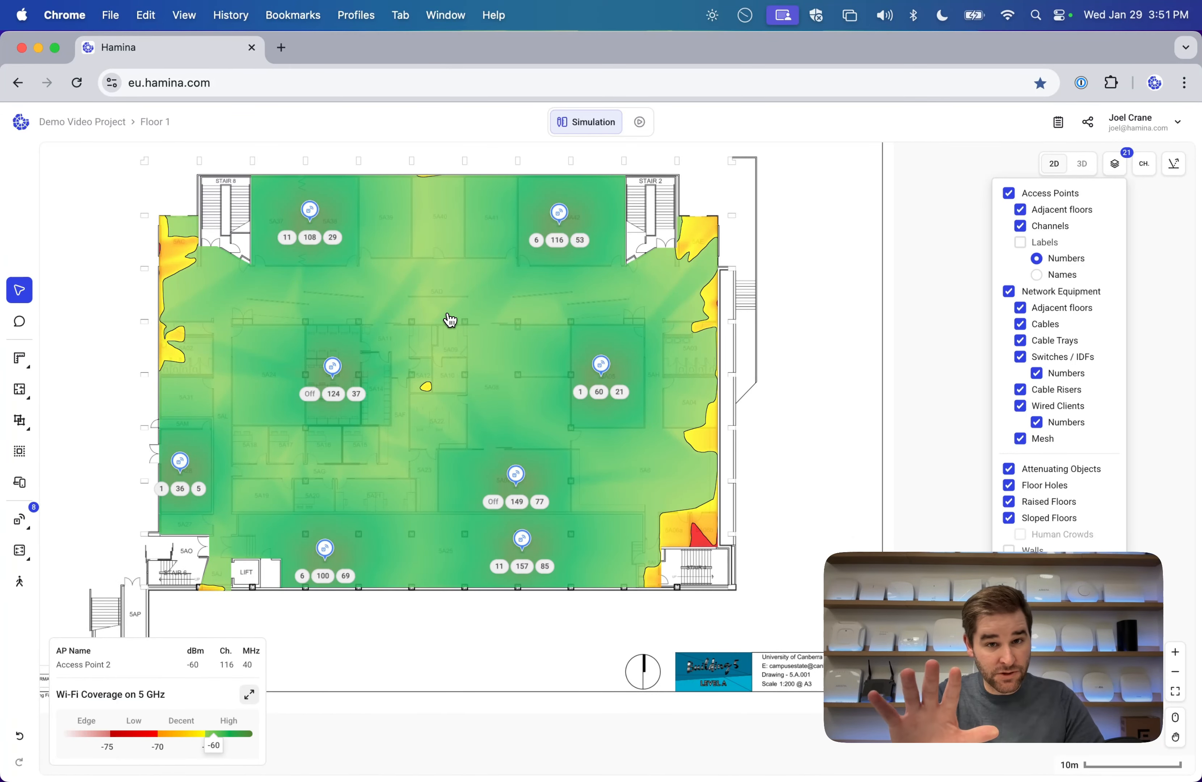
left_click(1116, 170)
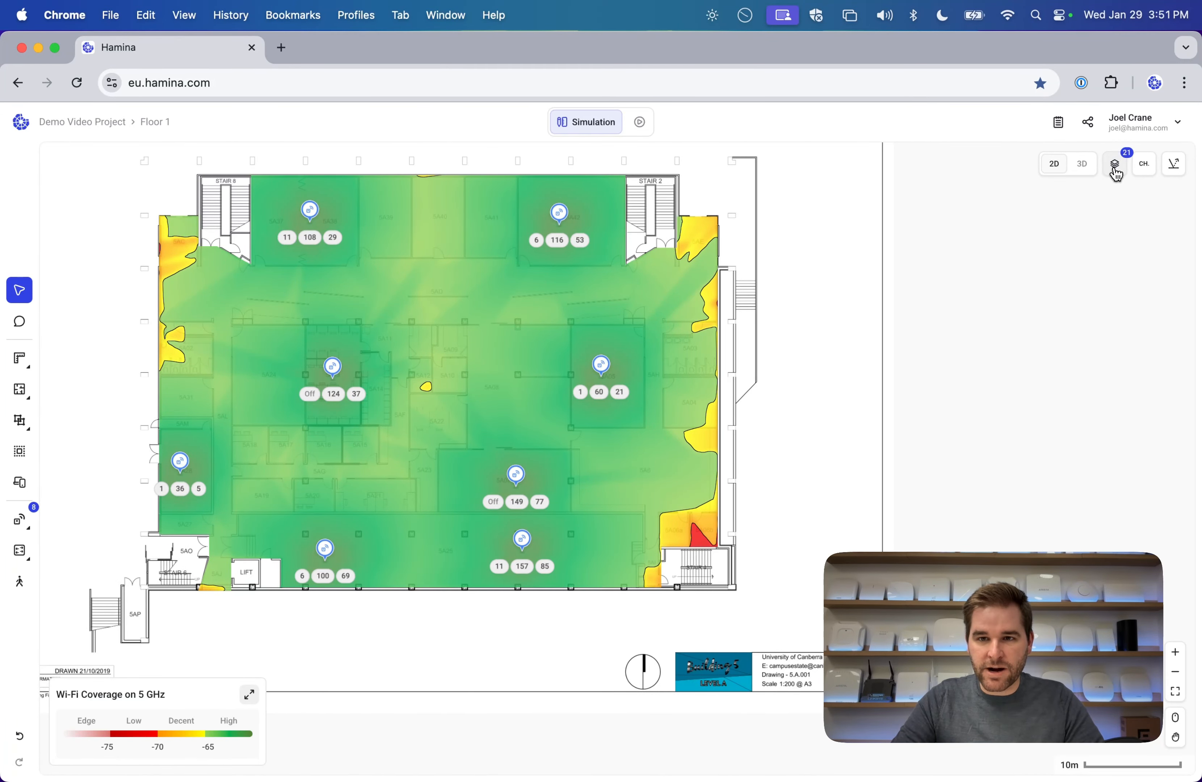
left_click(1116, 170)
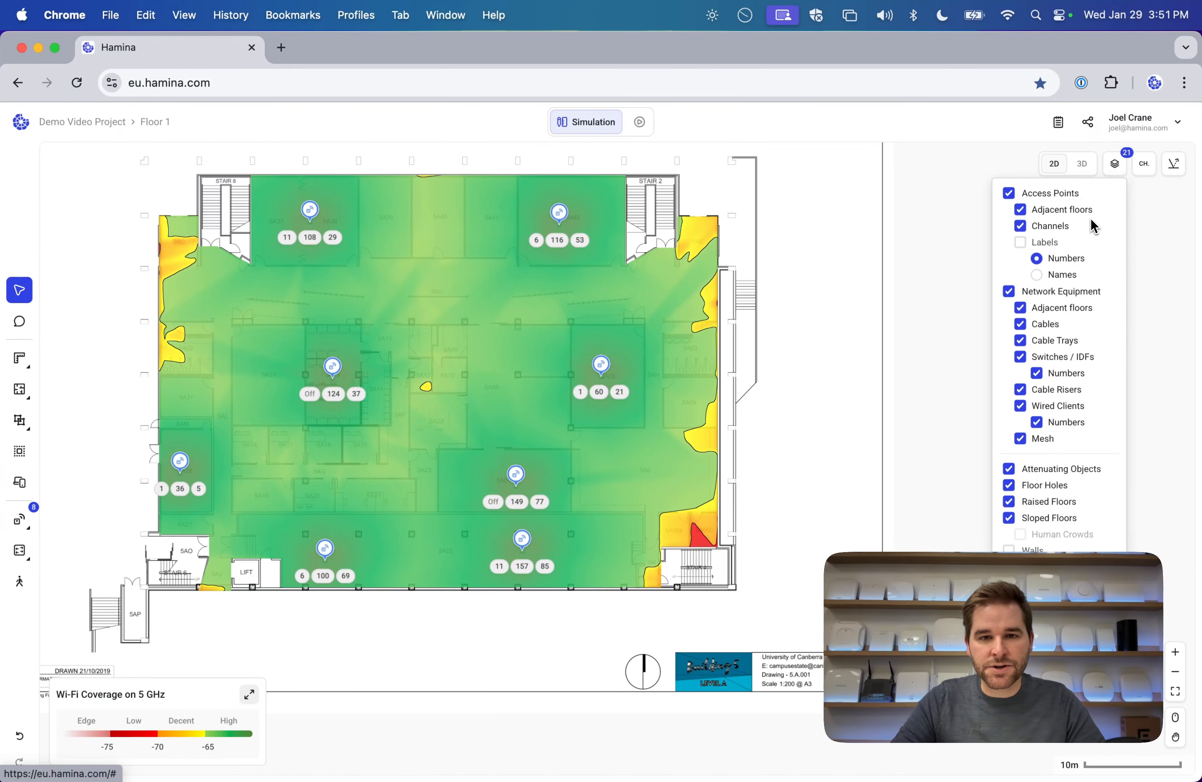
left_click(866, 289)
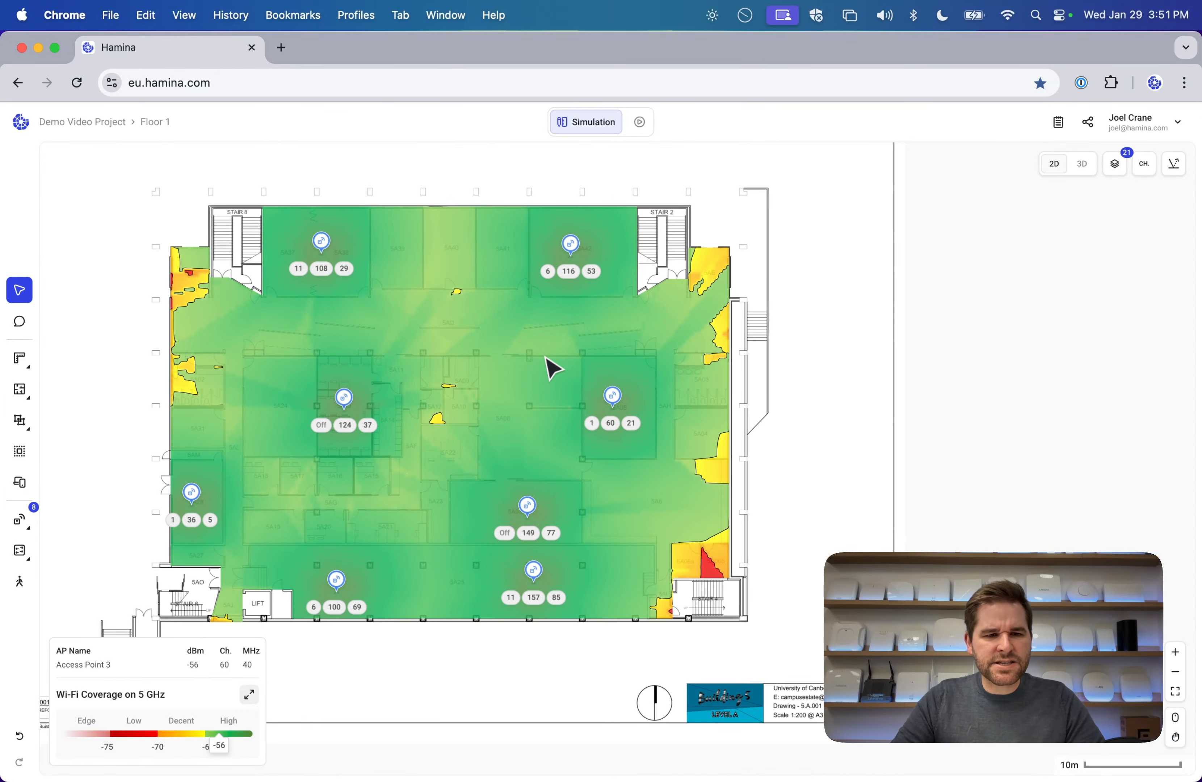
left_click_drag(521, 357, 492, 348)
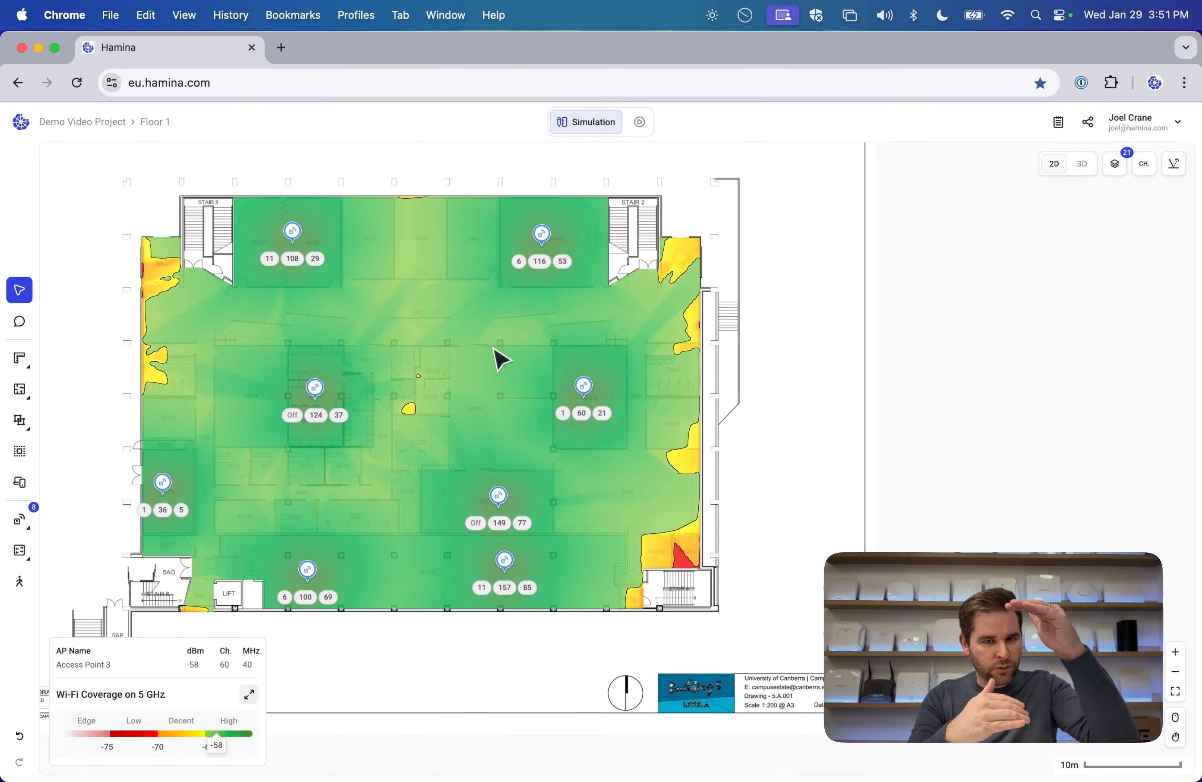
left_click_drag(422, 325, 508, 306)
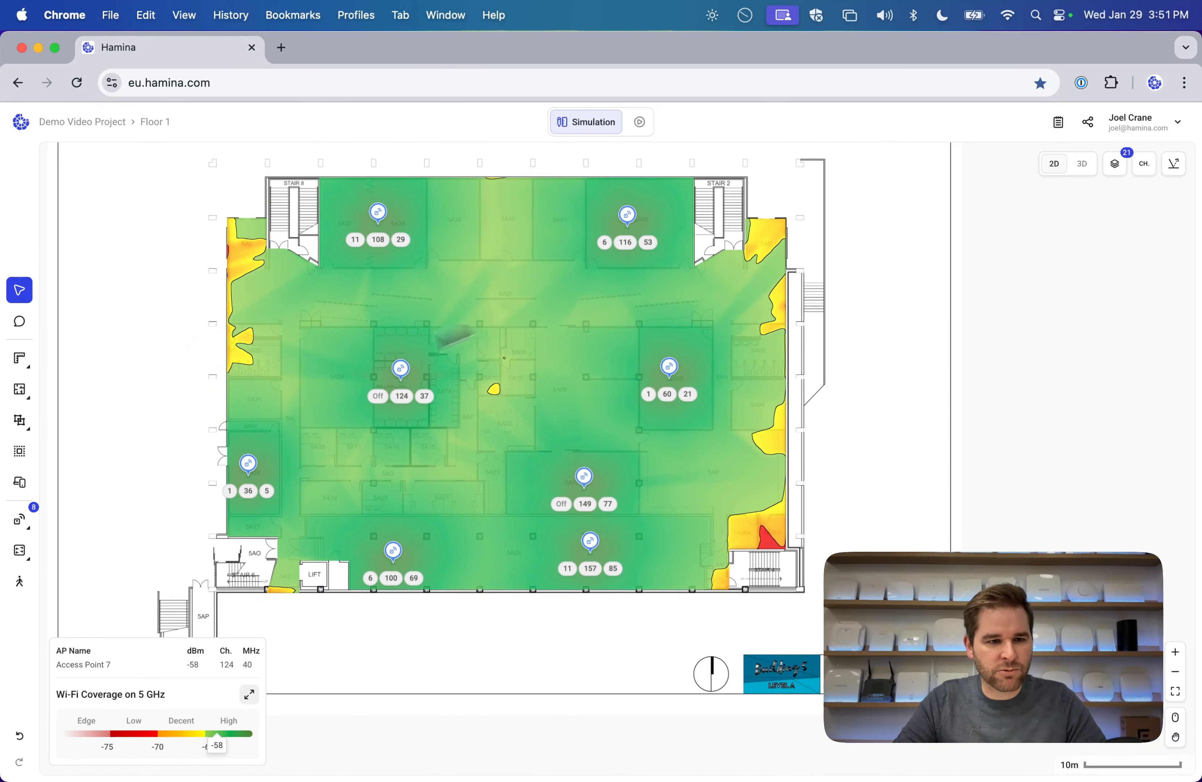
mouse_move(23, 424)
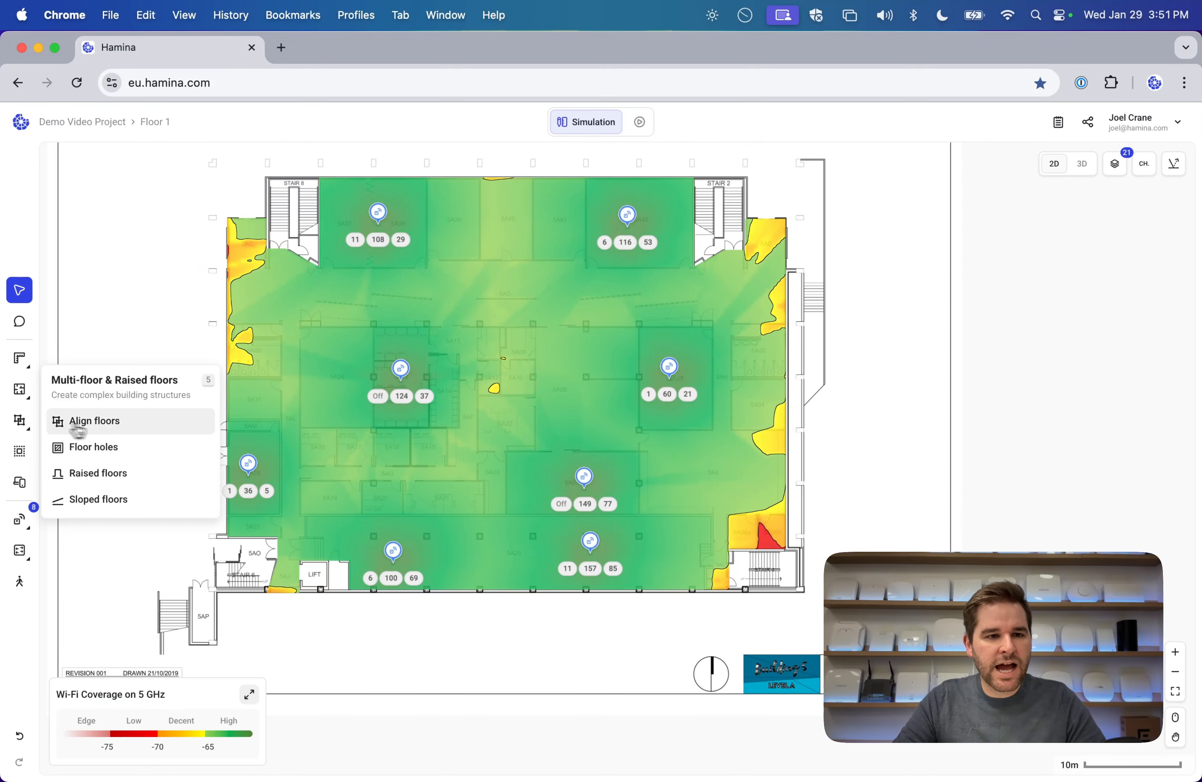
In Align floors, add Floor 1 to the building and stack Floors 2 and 3 above it.
left_click(111, 429)
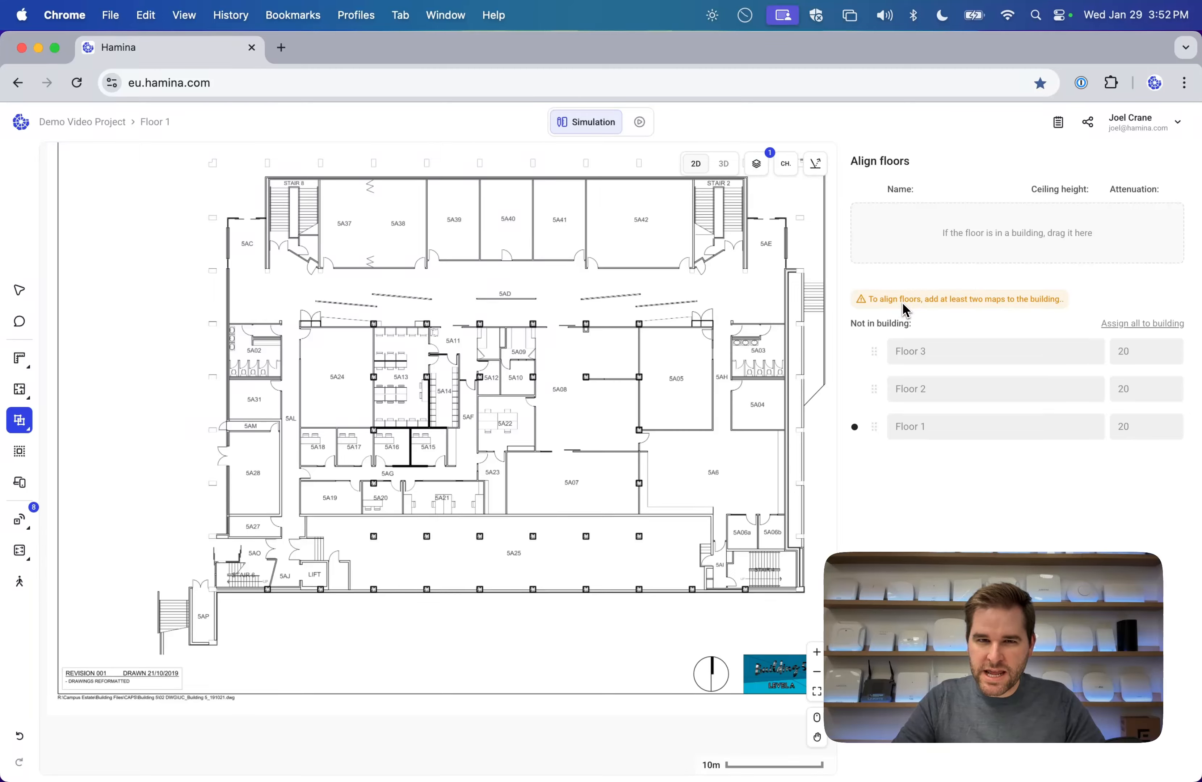
left_click(167, 131)
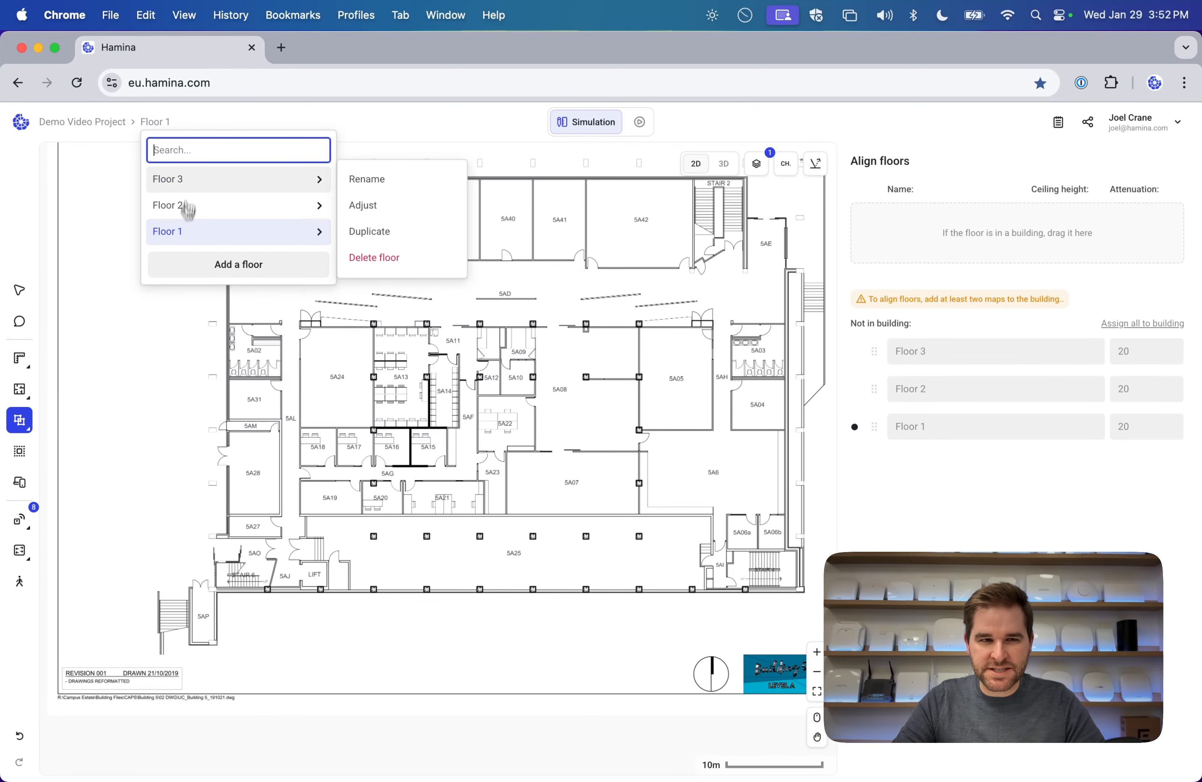
left_click(957, 485)
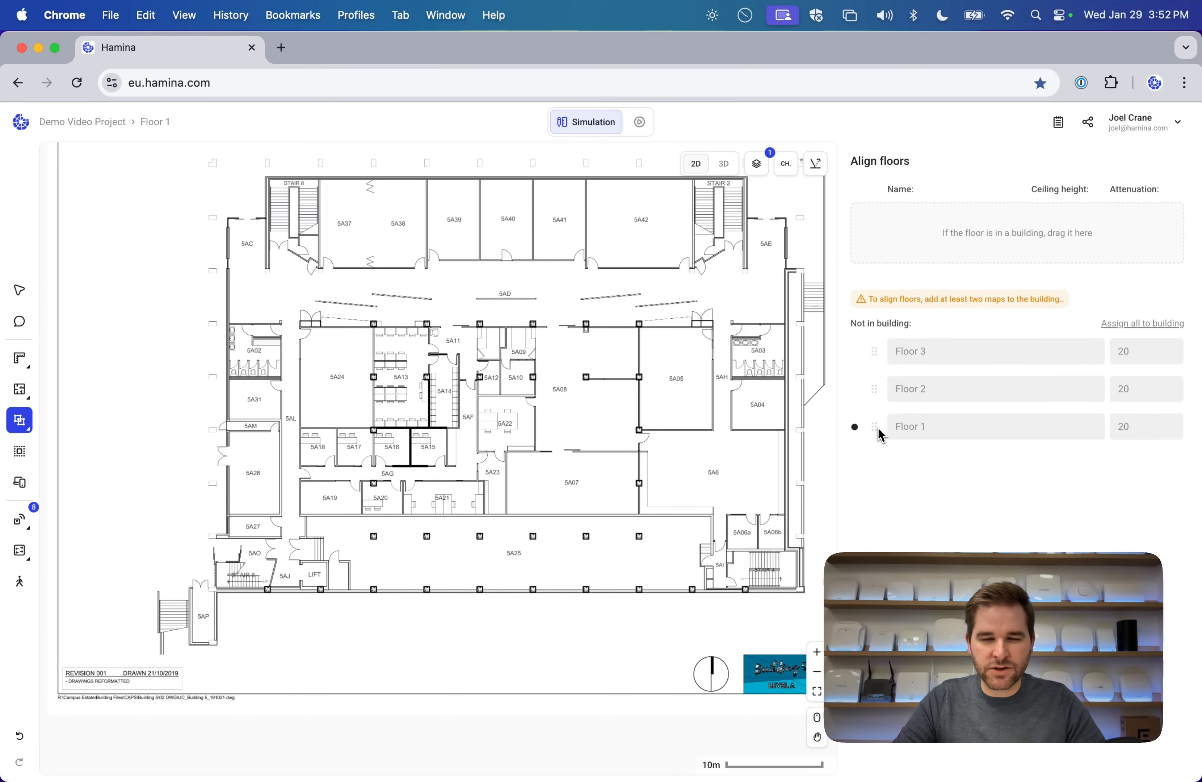
left_click_drag(874, 427, 894, 262)
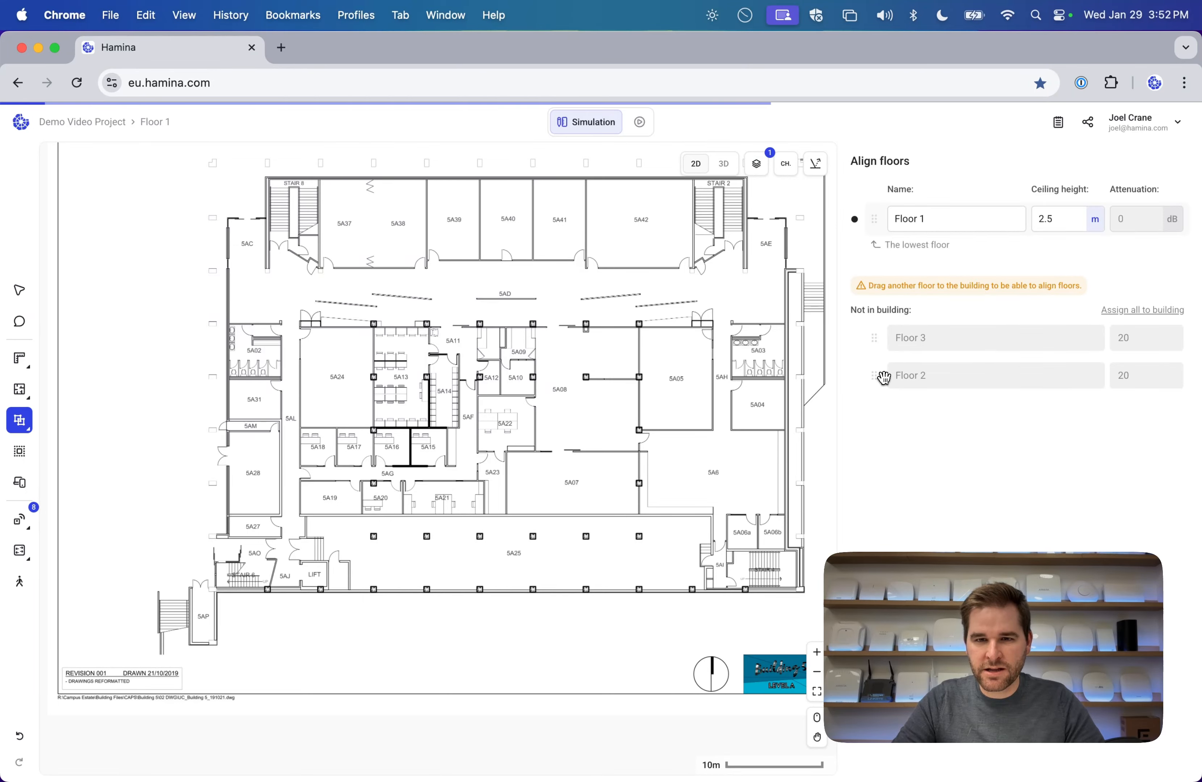
left_click_drag(877, 376, 865, 212)
left_click_drag(874, 350, 877, 215)
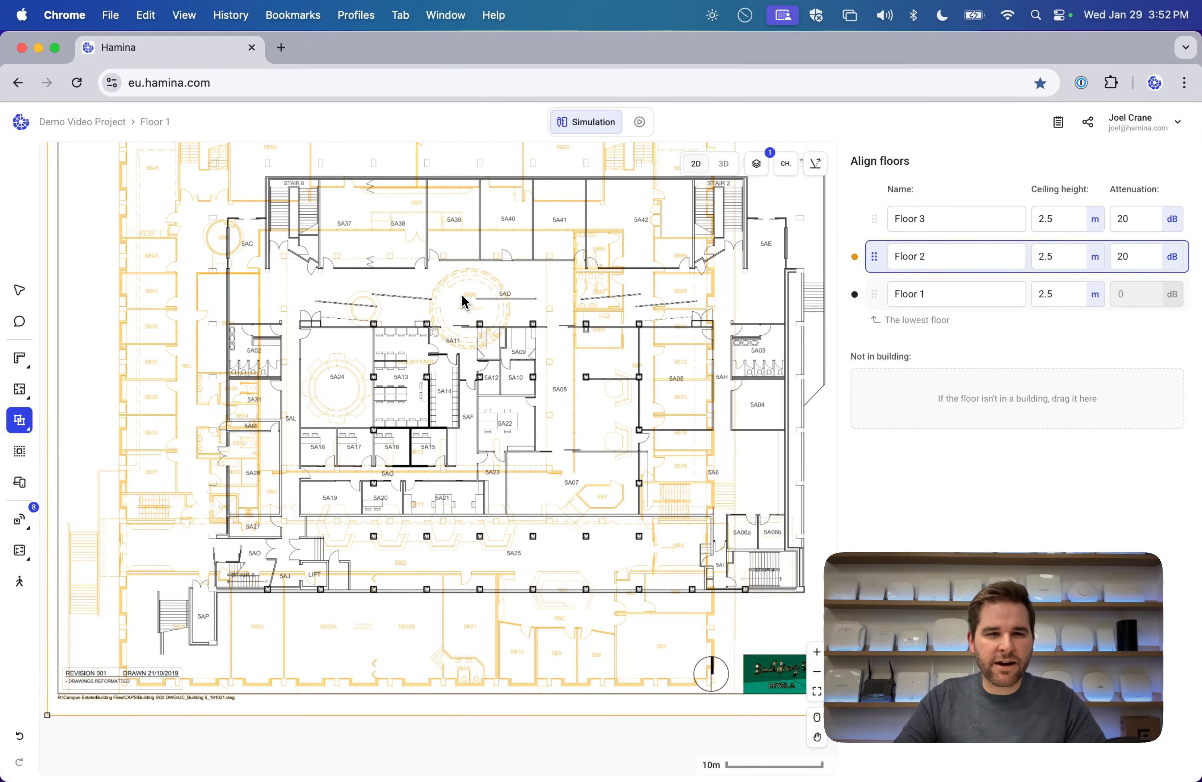
scroll(410, 288, "down", 3)
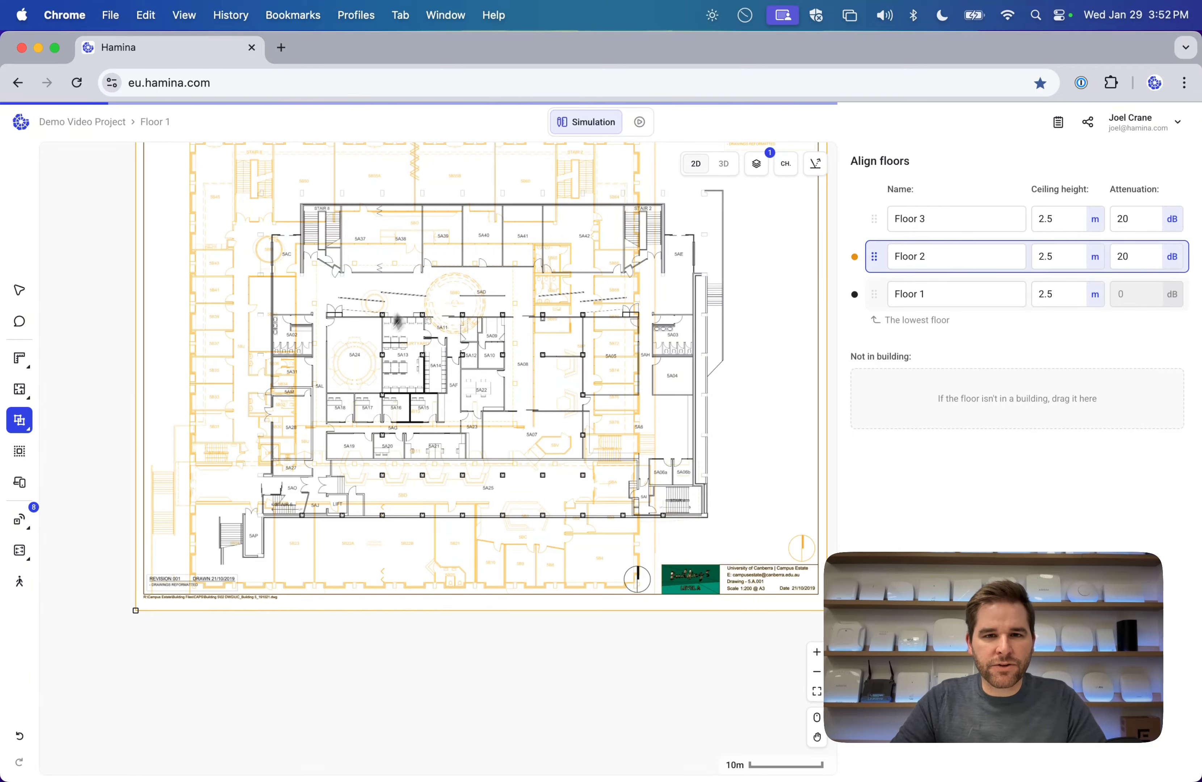
Drag Floor 2's orange overlay so its Stair 8 lines up with Floor 1.
left_click_drag(333, 276, 358, 322)
scroll(597, 334, "right", 2)
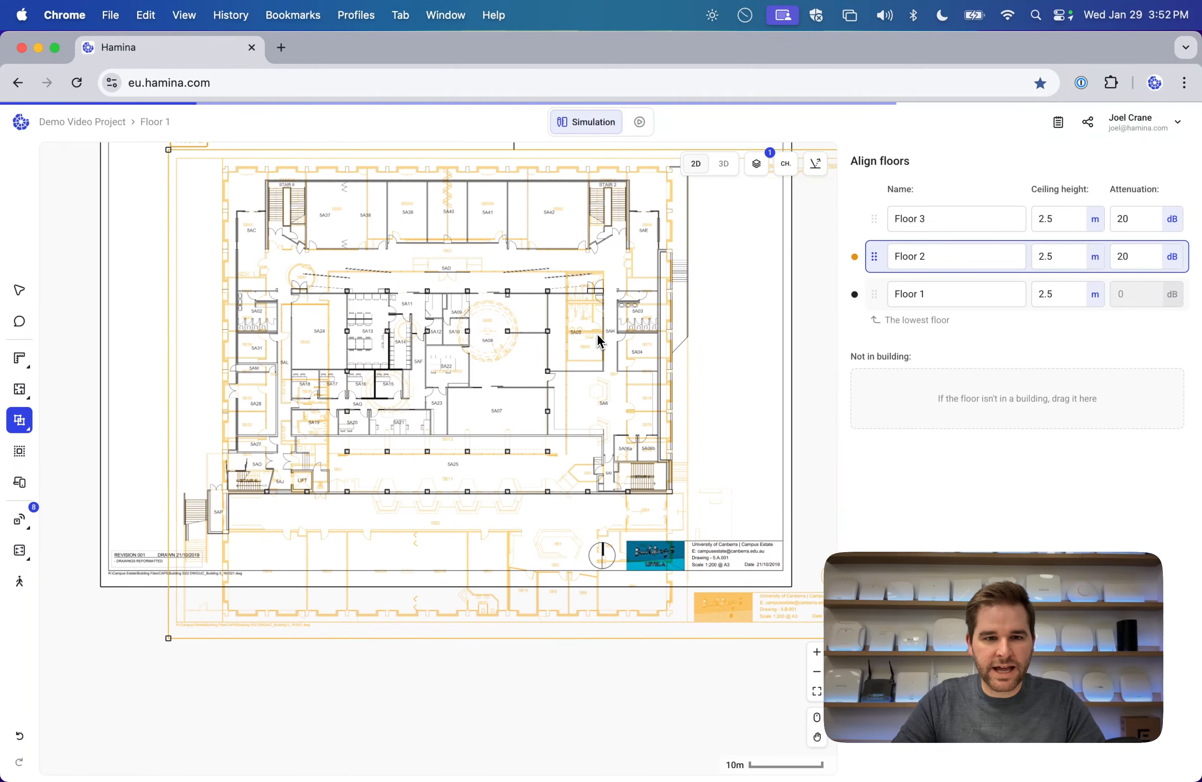
scroll(166, 186, "up", 10)
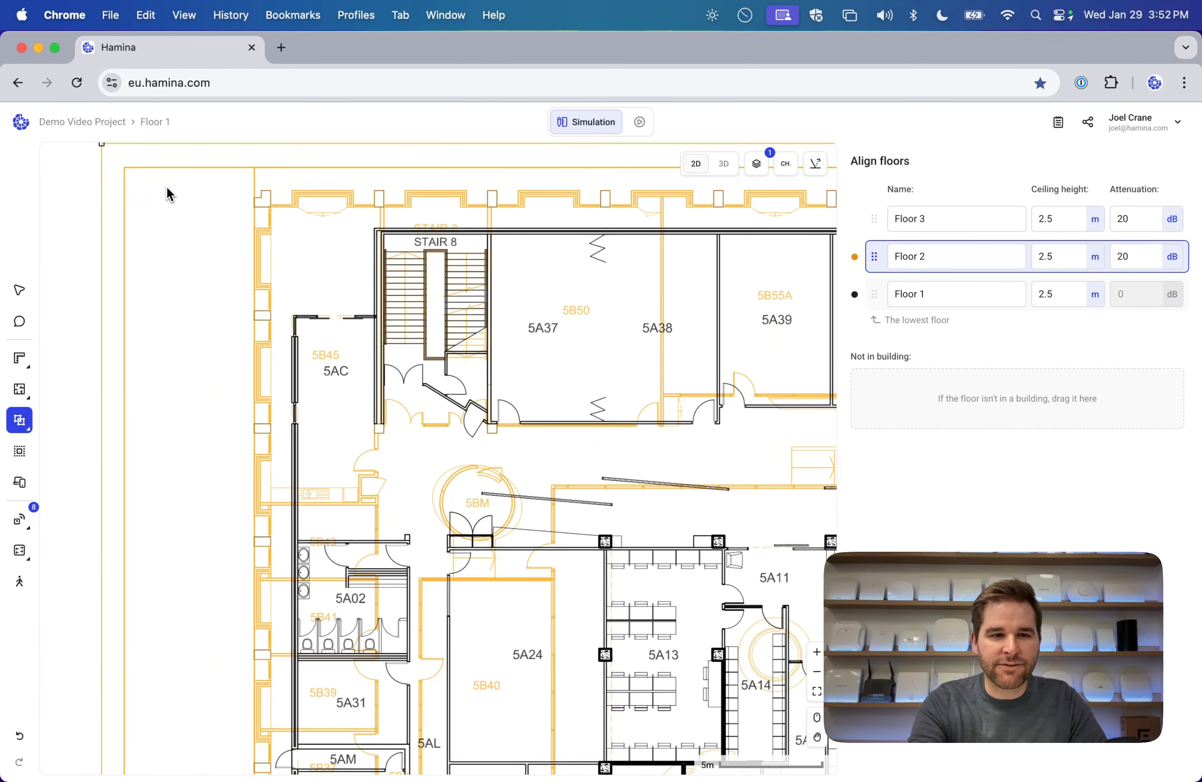
mouse_move(538, 296)
left_mouse_down()
mouse_move(448, 271)
mouse_move(464, 298)
mouse_move(553, 335)
mouse_move(544, 299)
left_mouse_up()
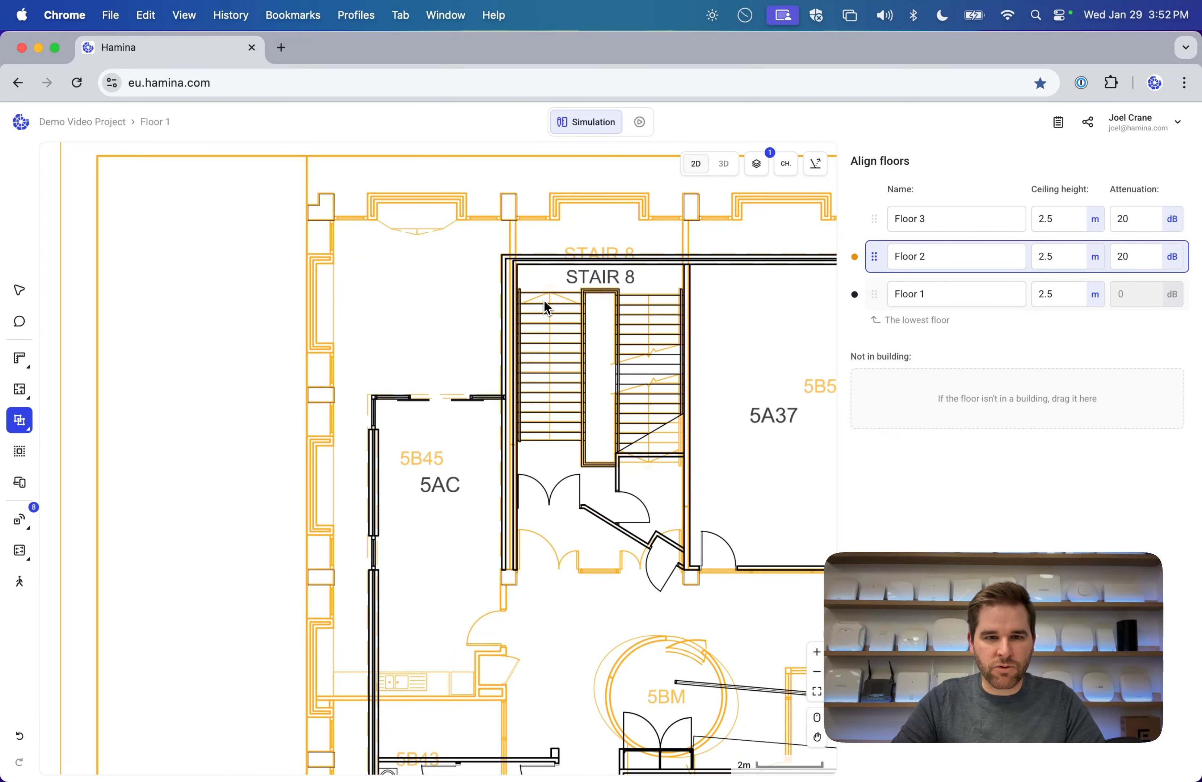
Select Floor 3 and drag its plan to line its stairs up with Floor 1.
scroll(547, 308, "down", 10)
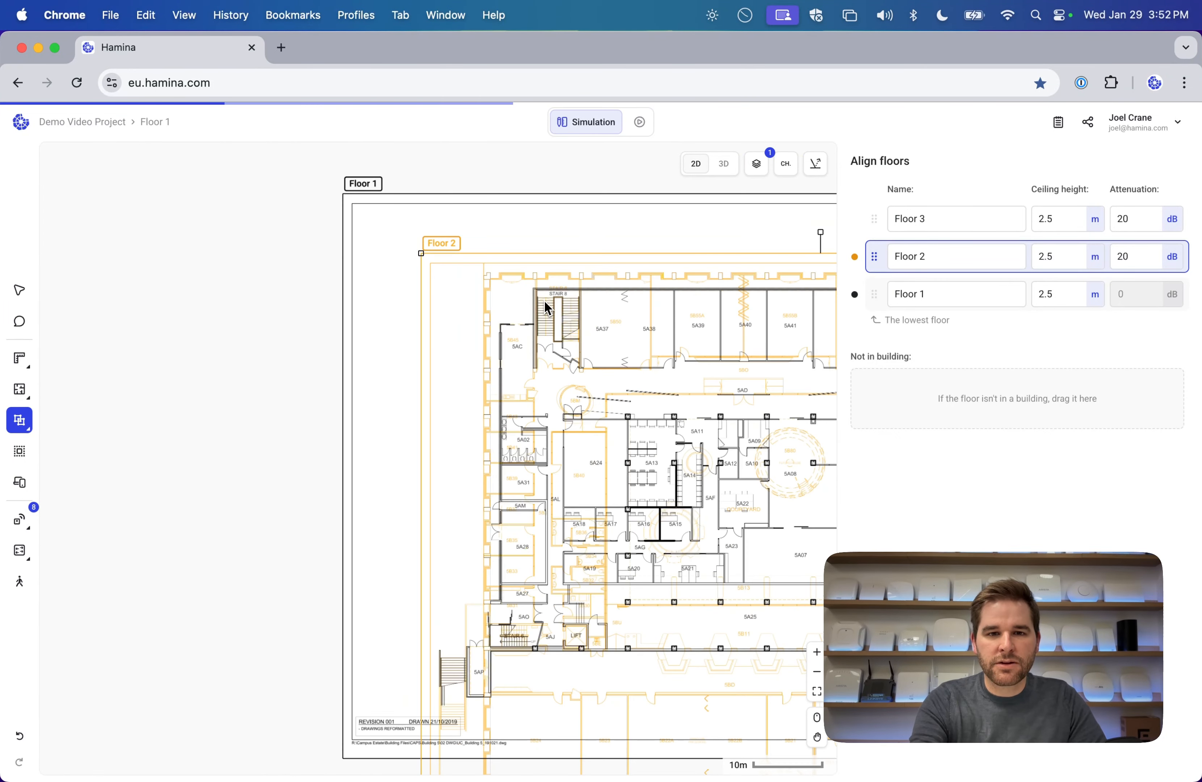
left_click(873, 219)
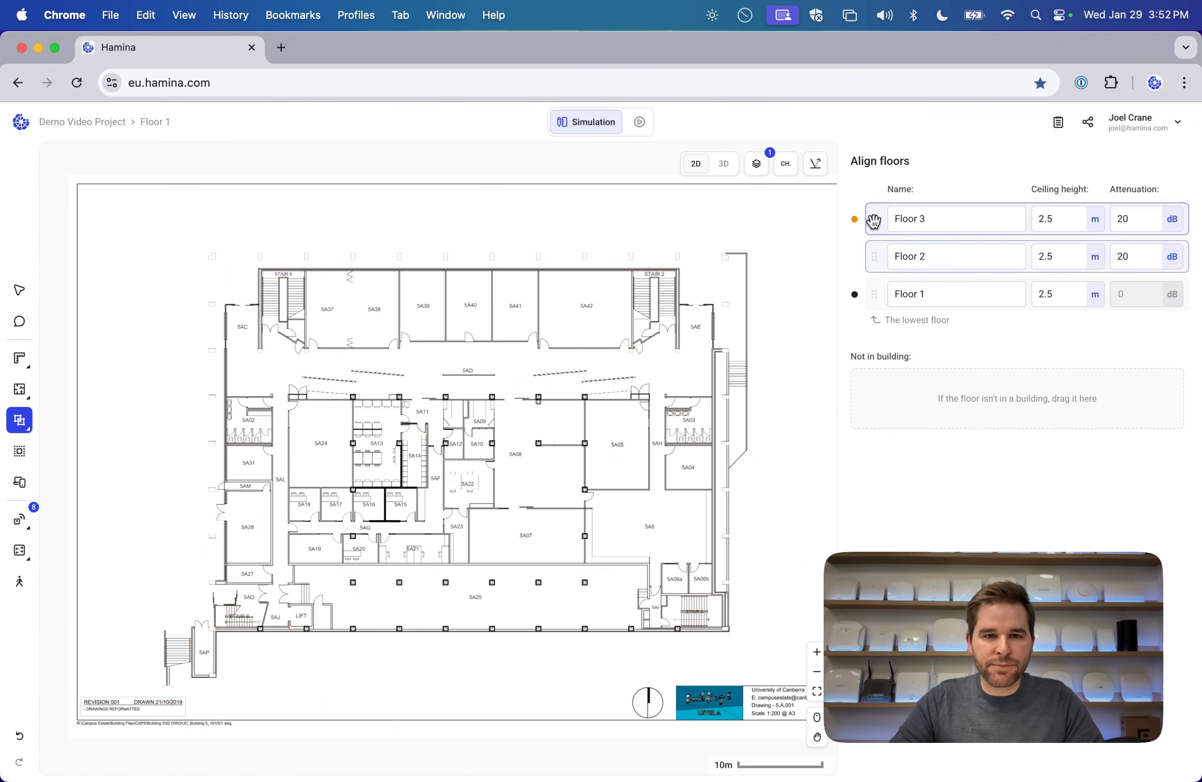
left_click_drag(180, 348, 296, 410)
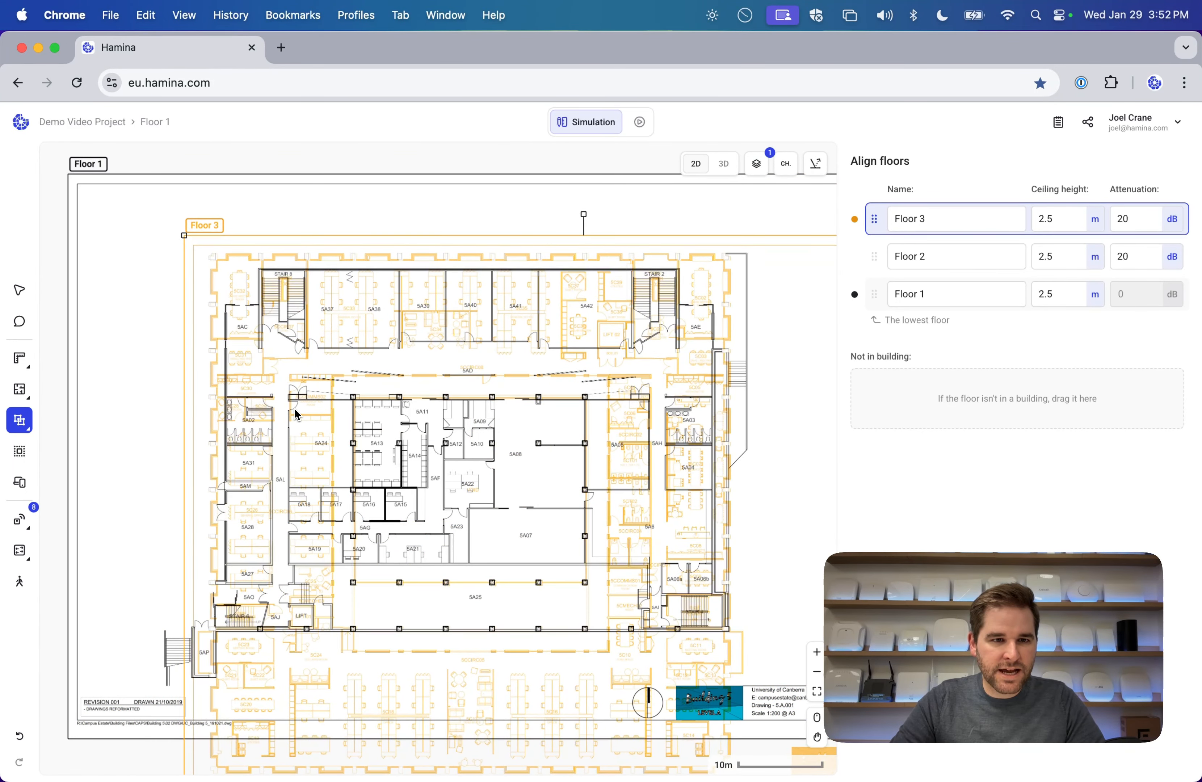
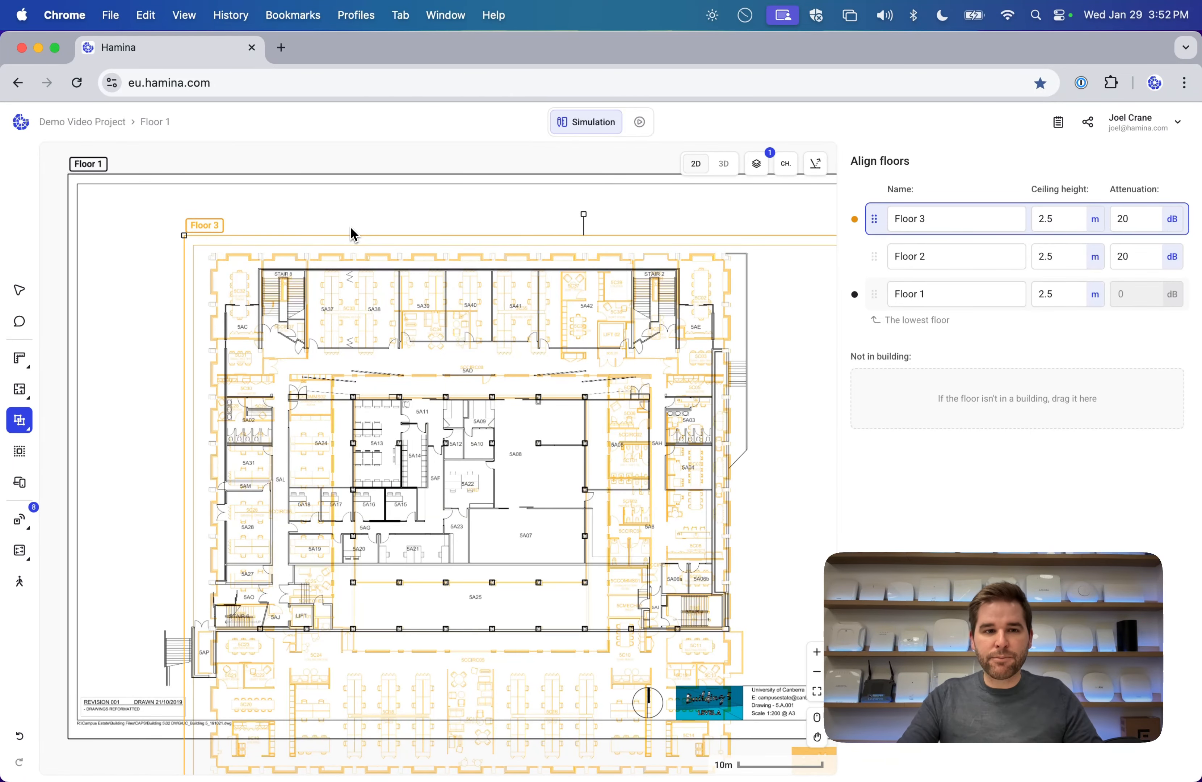
Drag Floor 3's corner handle to rescale its overlay until it matches the Floor 1 plan.
scroll(350, 226, "right", 1)
mouse_move(175, 237)
left_mouse_down()
mouse_move(134, 201)
mouse_move(283, 288)
mouse_move(179, 240)
left_mouse_up()
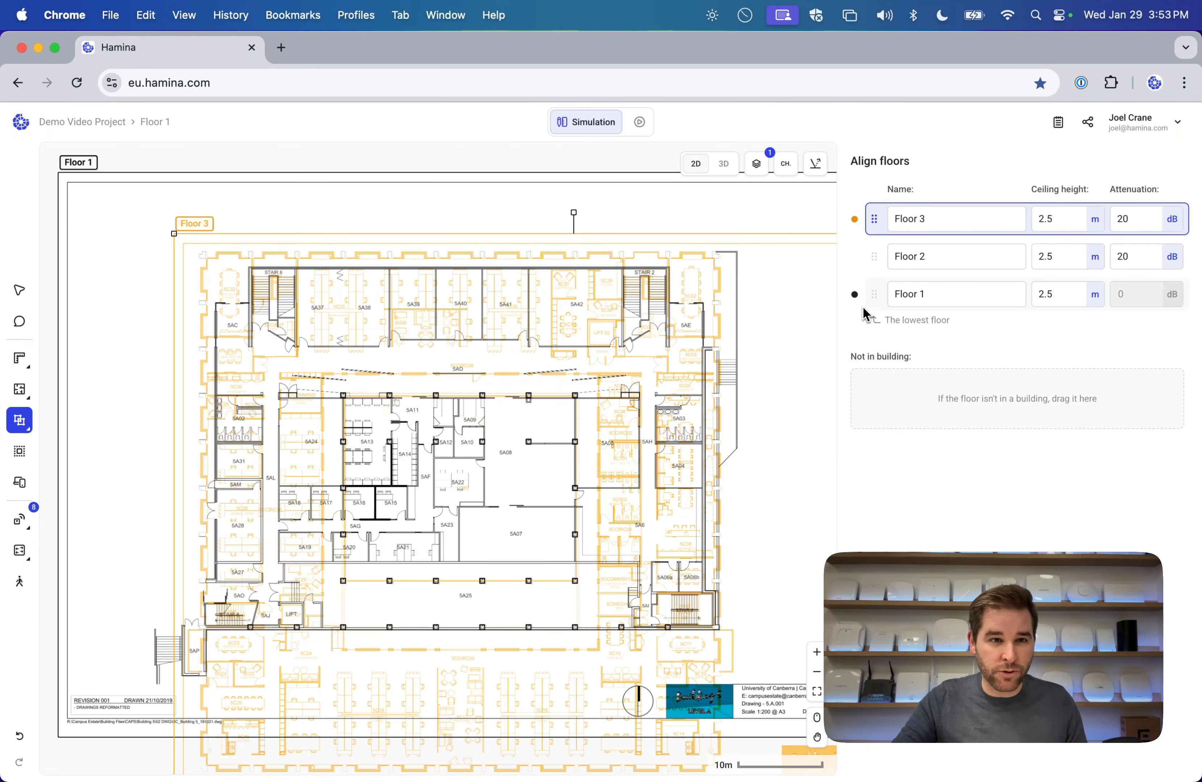
Switch to the Floor 3 plan and leave Align floors for the Edit tool.
left_click(167, 129)
mouse_move(196, 194)
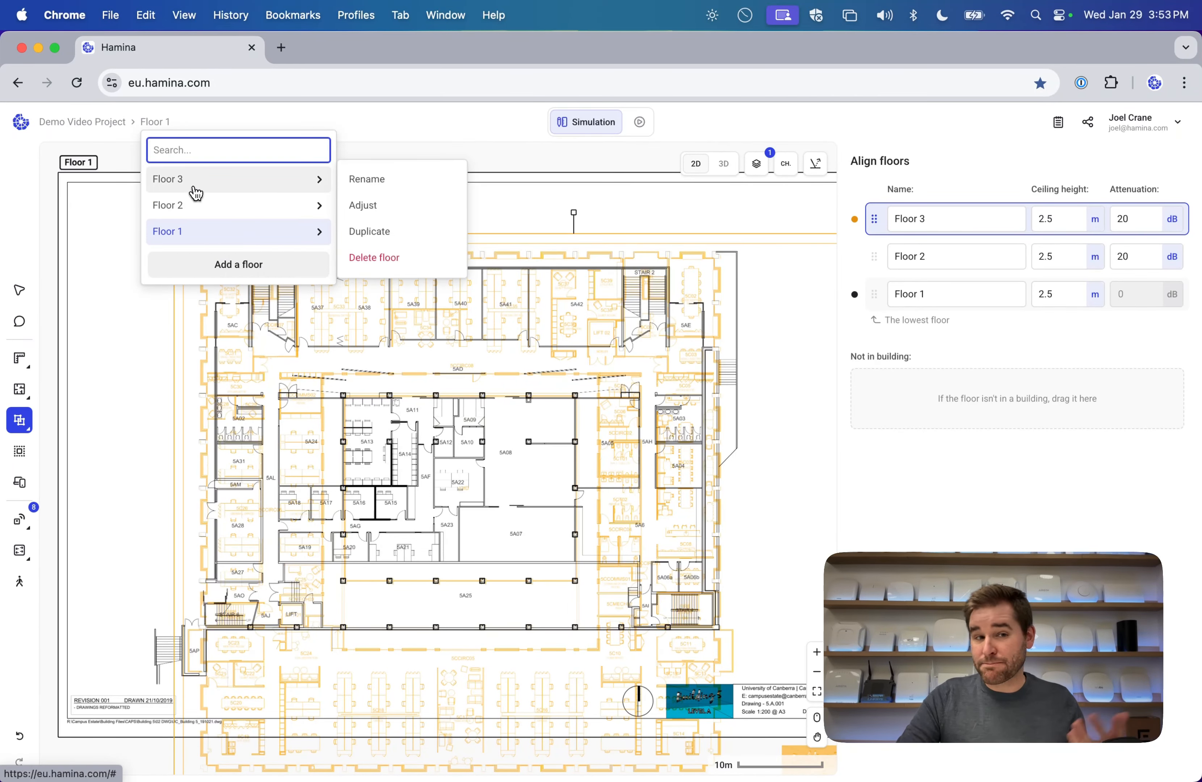
left_click(223, 184)
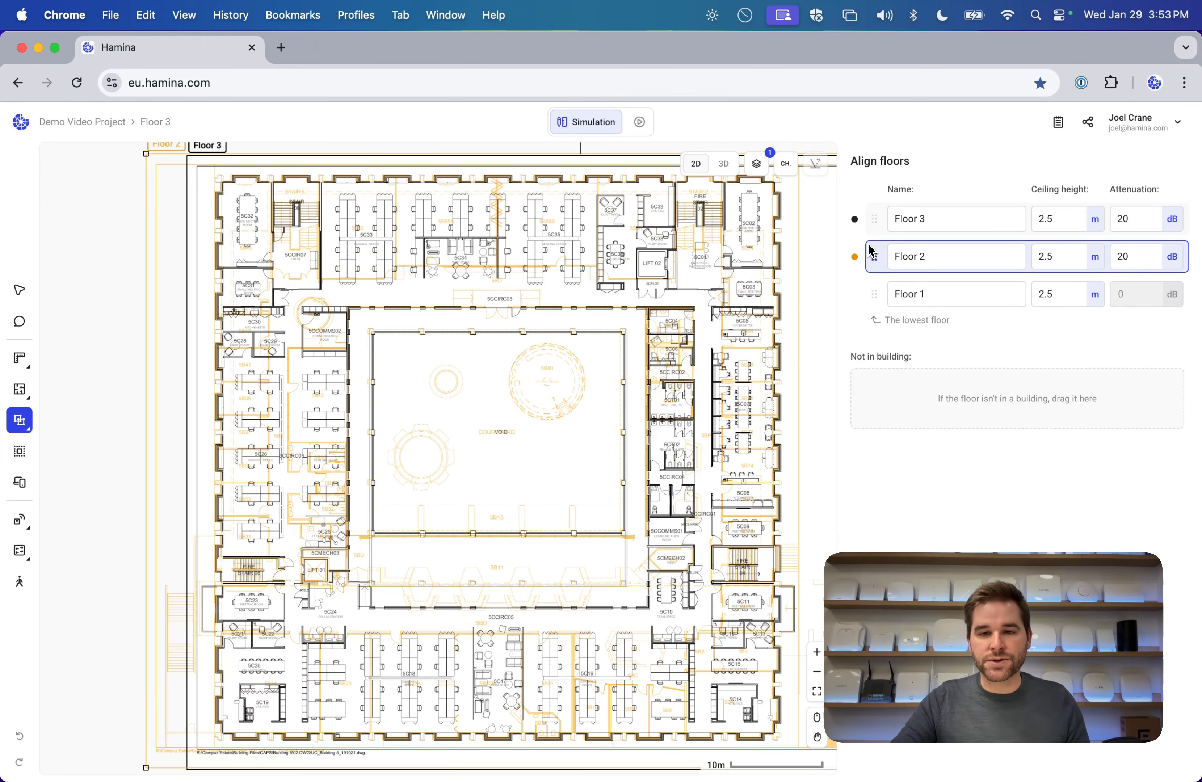
left_click(20, 293)
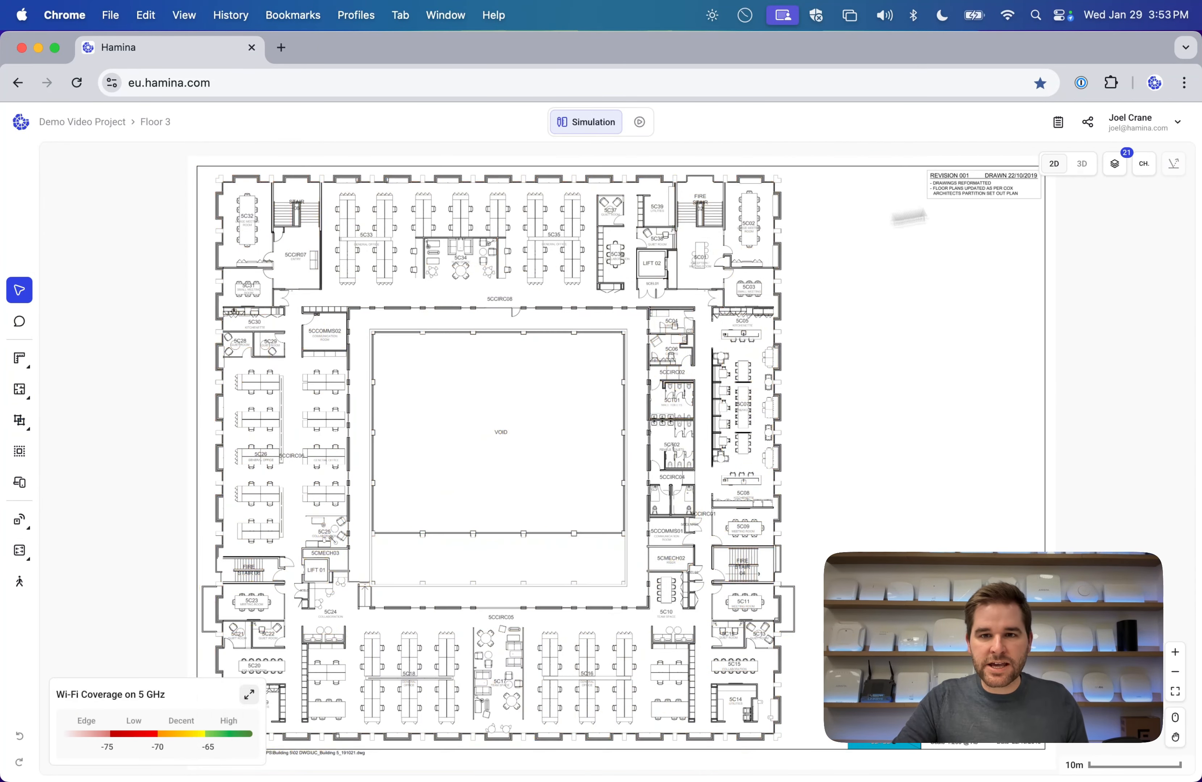
Show the Floor 1 plan with its access points and 5 GHz coverage heatmap.
left_click(170, 122)
left_click(180, 238)
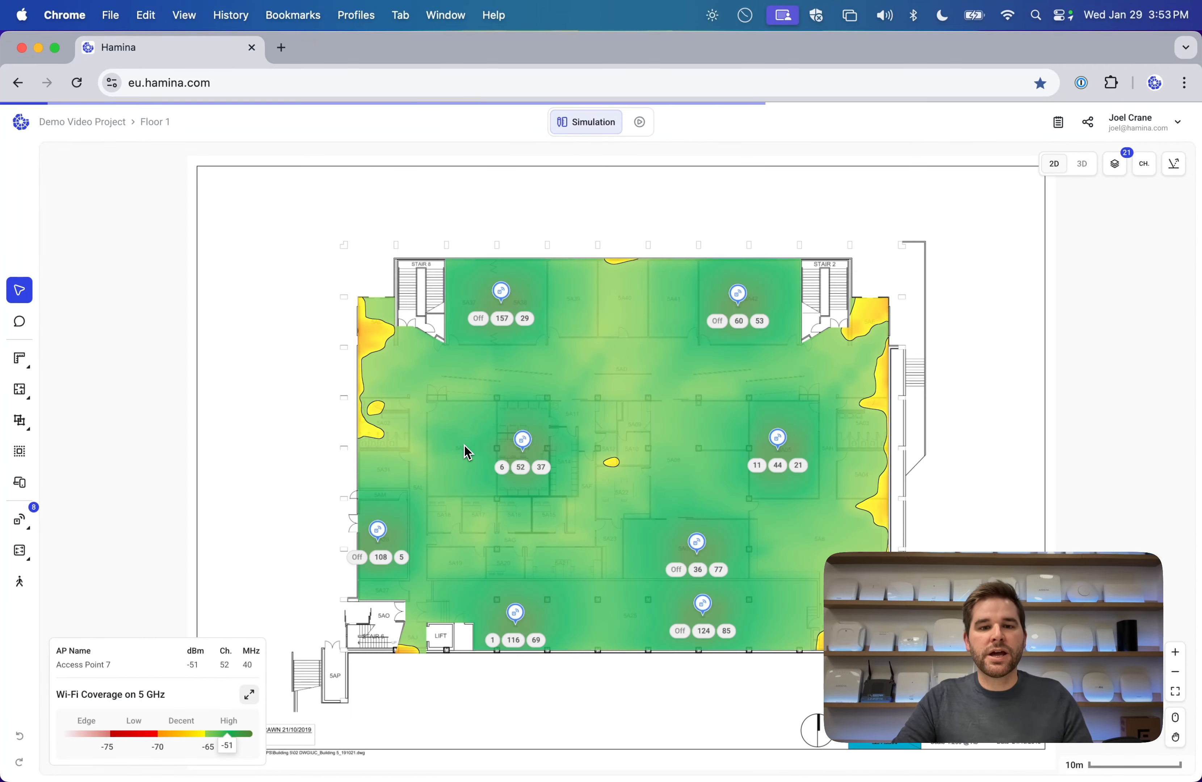
scroll(620, 438, "up", 5)
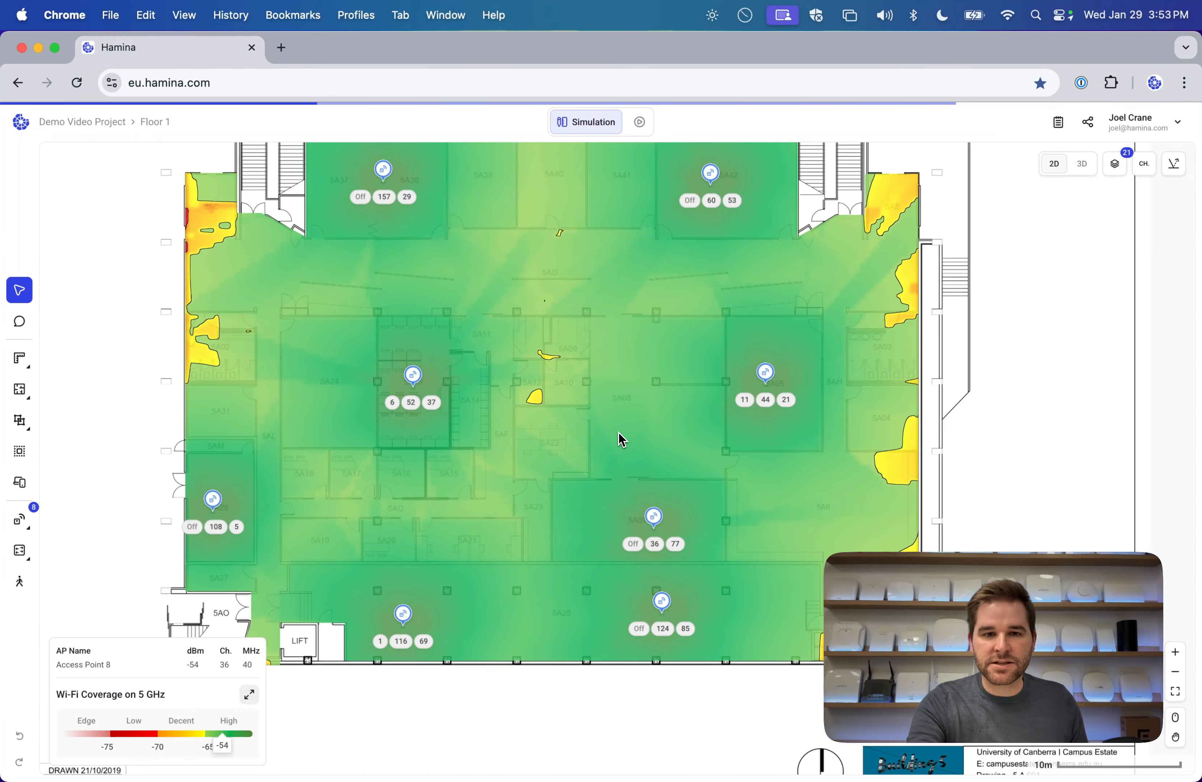
scroll(620, 438, "up", 2)
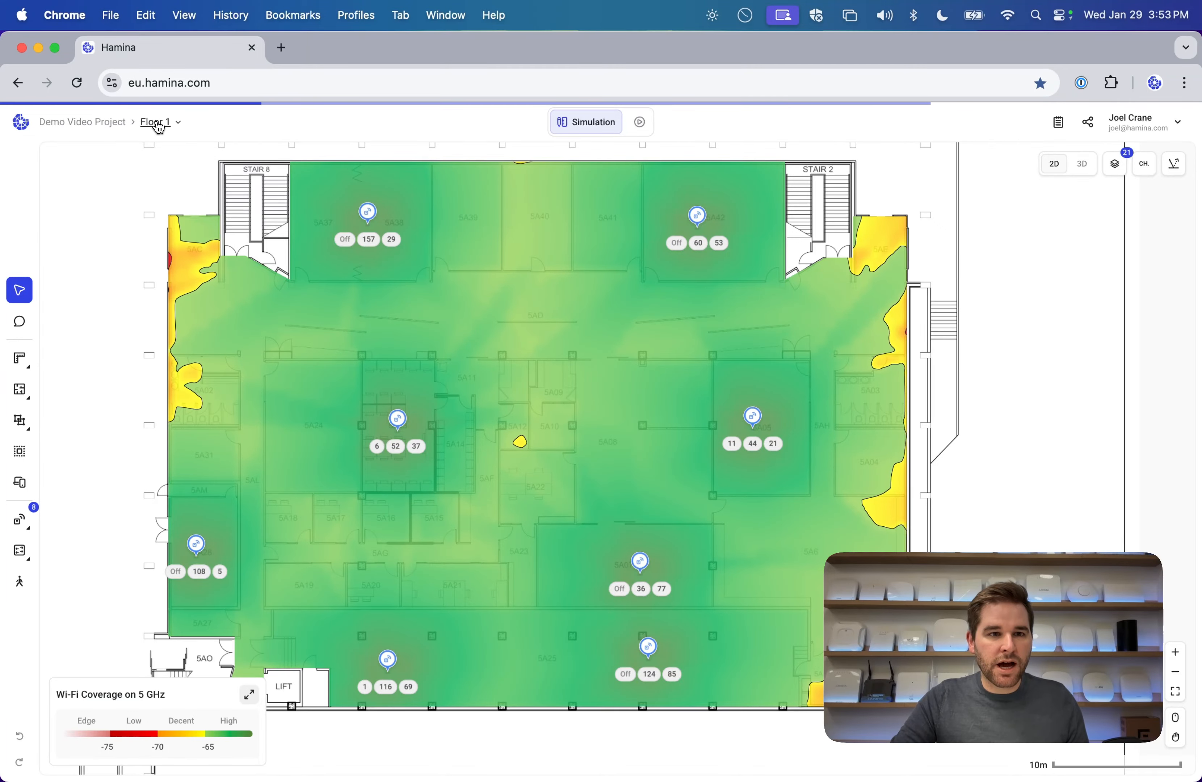
left_click(159, 127)
Switch to Floor 2 and inspect the top-left and courtyard access points' coverage.
left_click(177, 204)
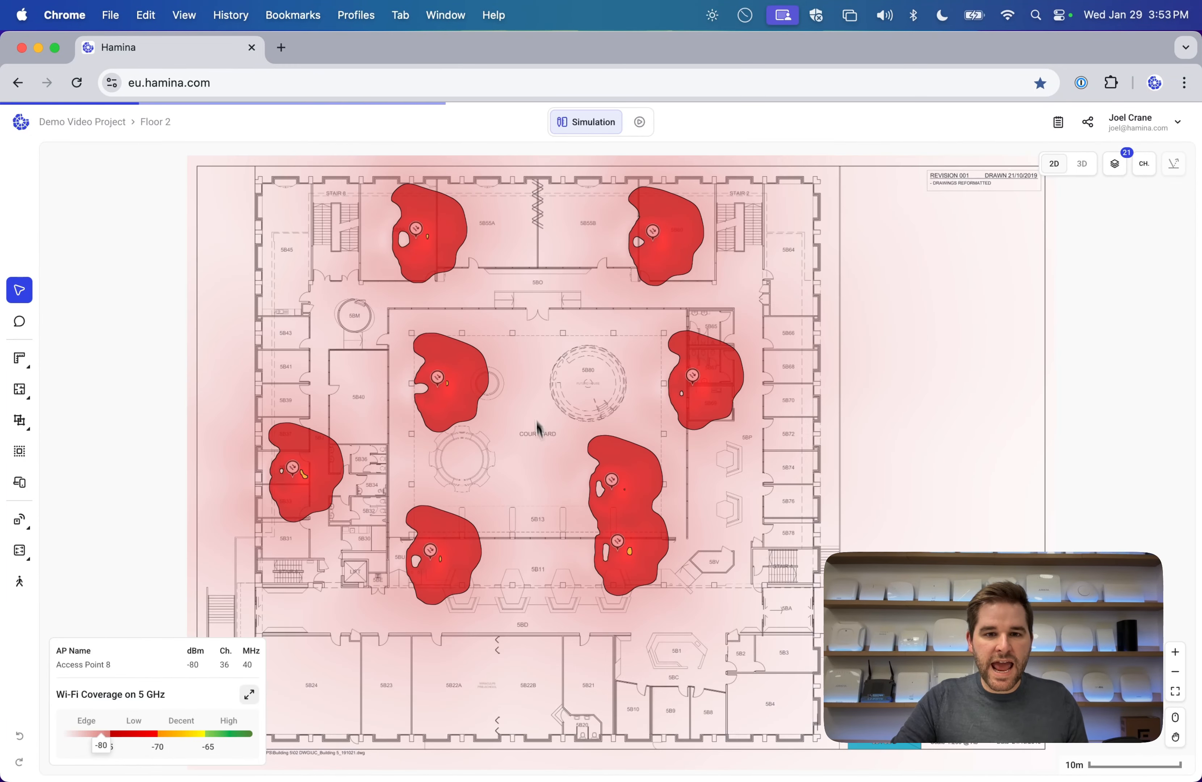
left_click(415, 230)
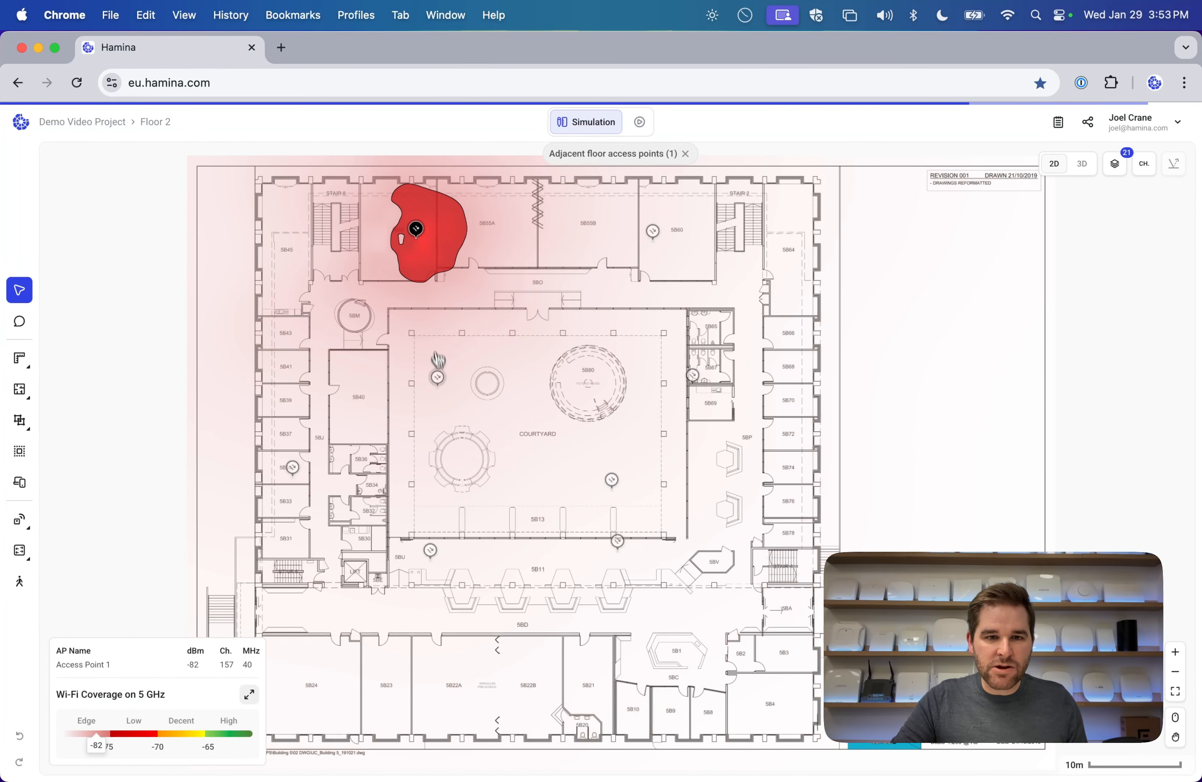
left_click(437, 377)
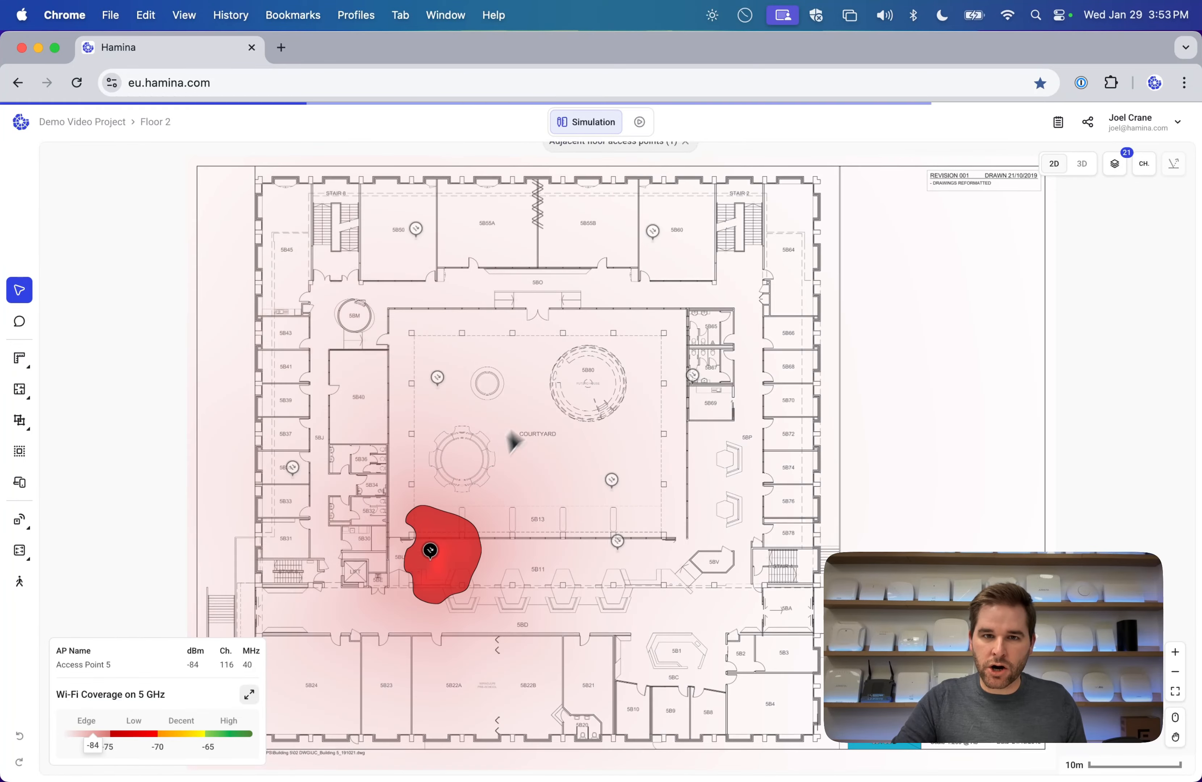
Pick the Access Points tool, set to Meraki 9176I-MR, 2.4/5/6 mode, ceiling-mounted at 2.5 m.
scroll(445, 372, "up", 3)
scroll(445, 374, "up", 8)
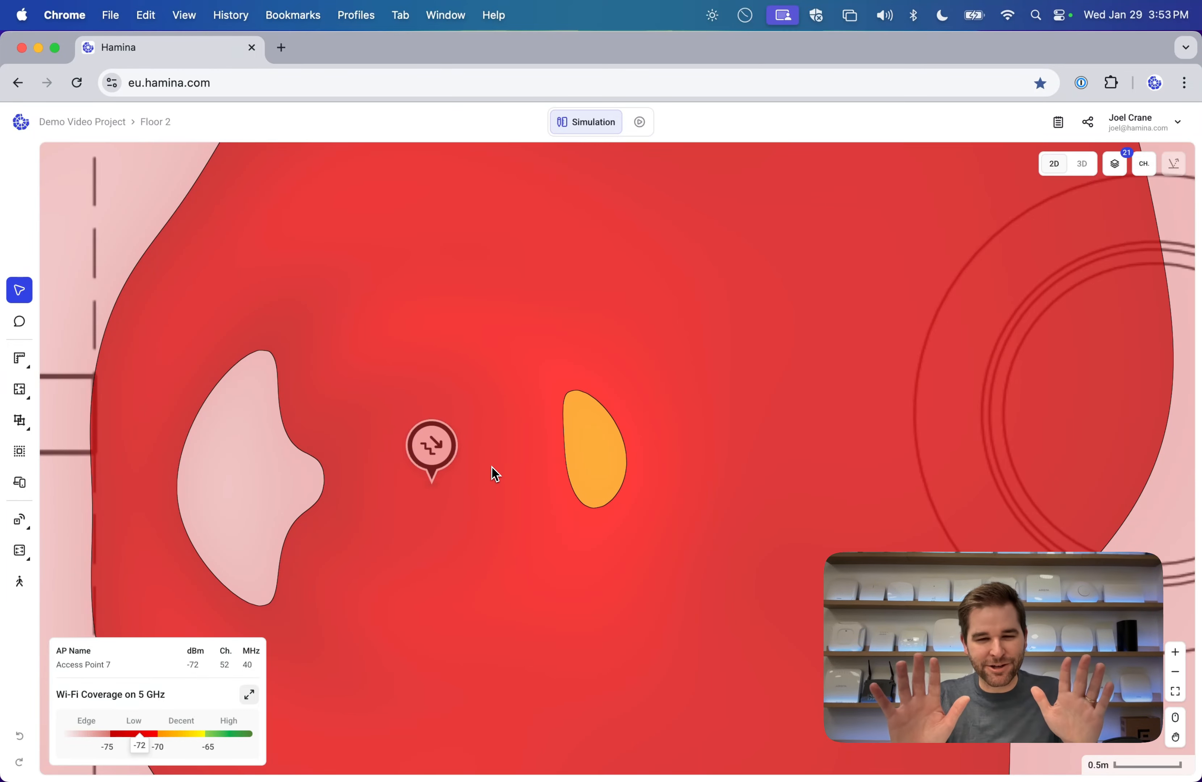
scroll(492, 469, "down", 8)
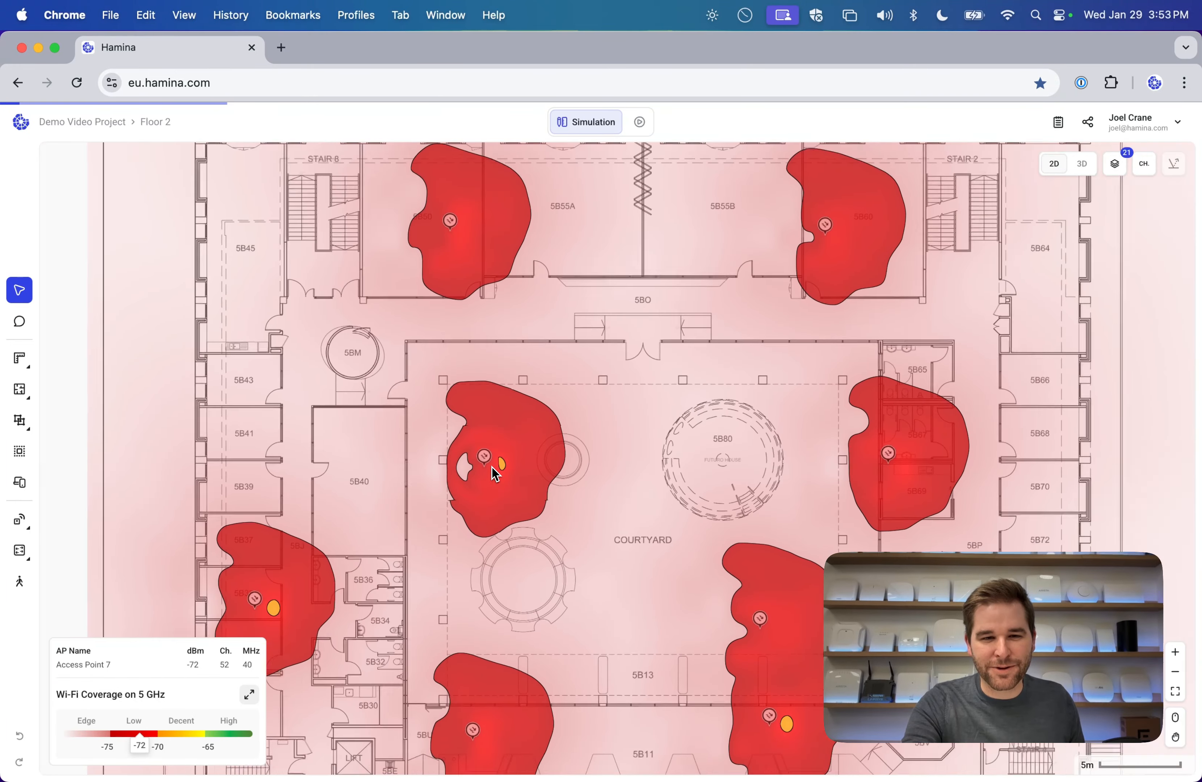
scroll(495, 473, "down", 3)
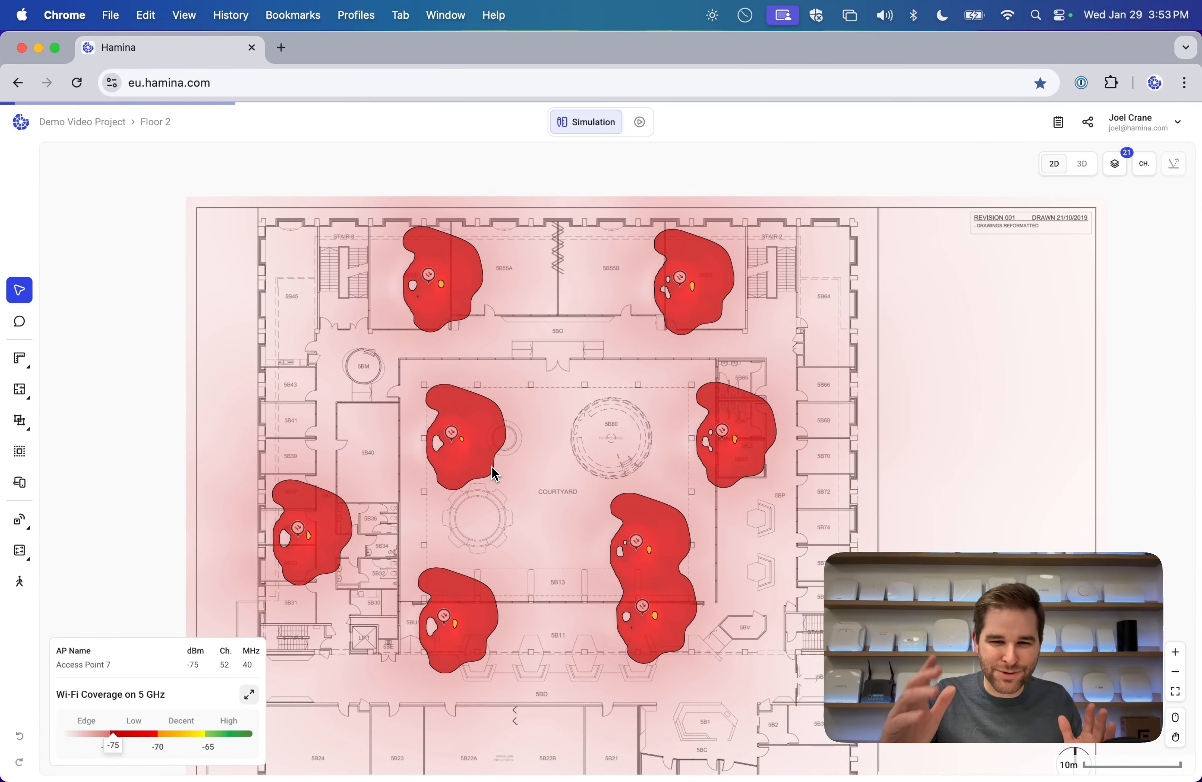
left_click_drag(539, 351, 522, 361)
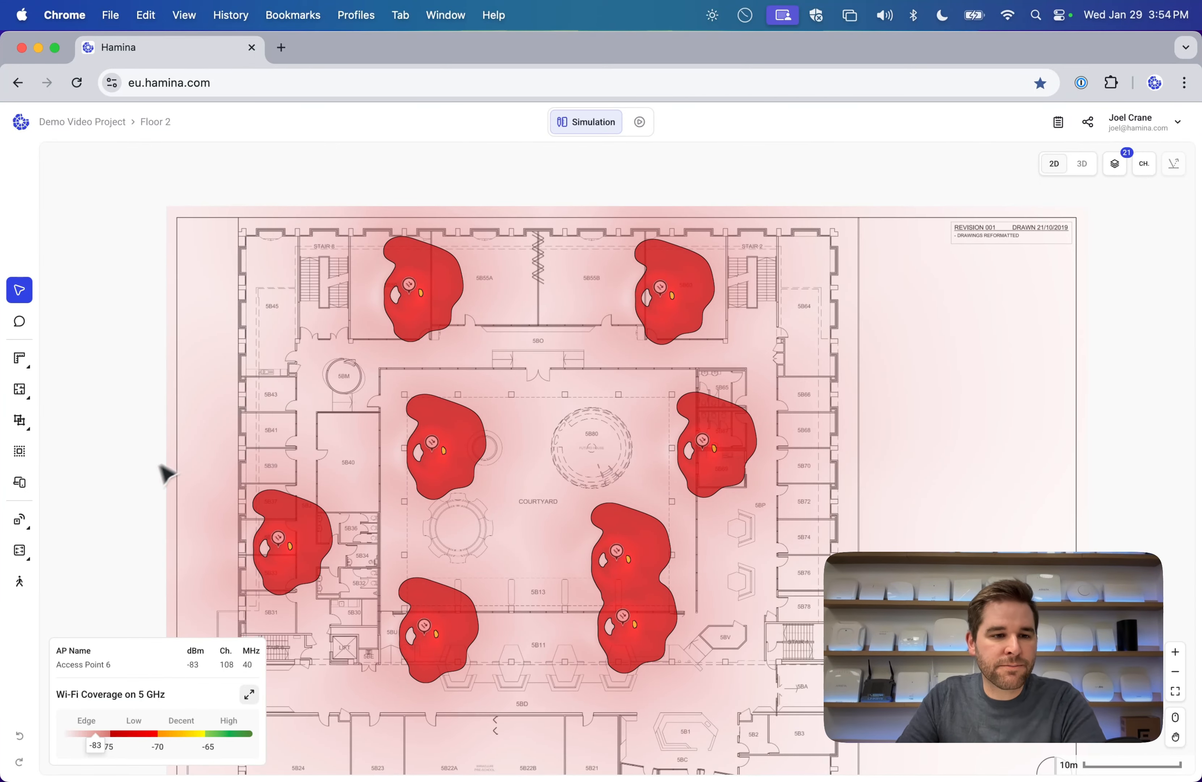
mouse_move(26, 521)
left_click(96, 523)
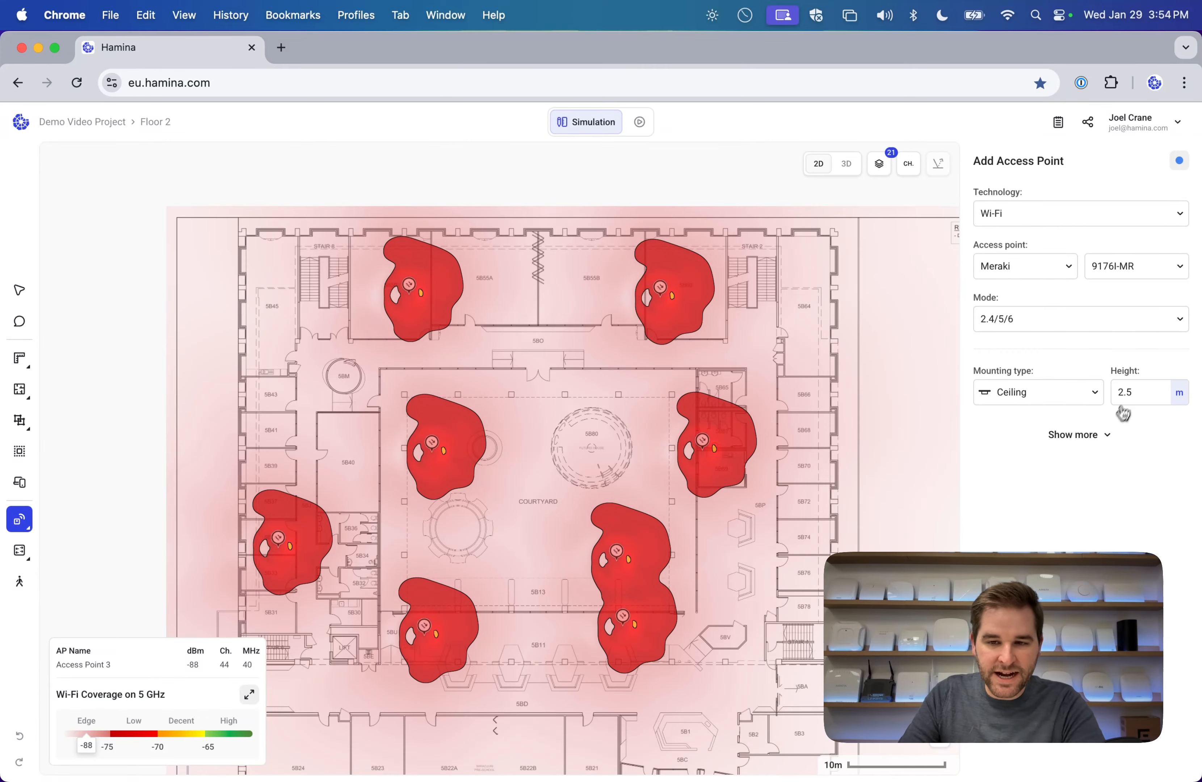
Expand and then collapse the extra access point settings.
left_click(1097, 435)
scroll(1035, 516, "down", 2)
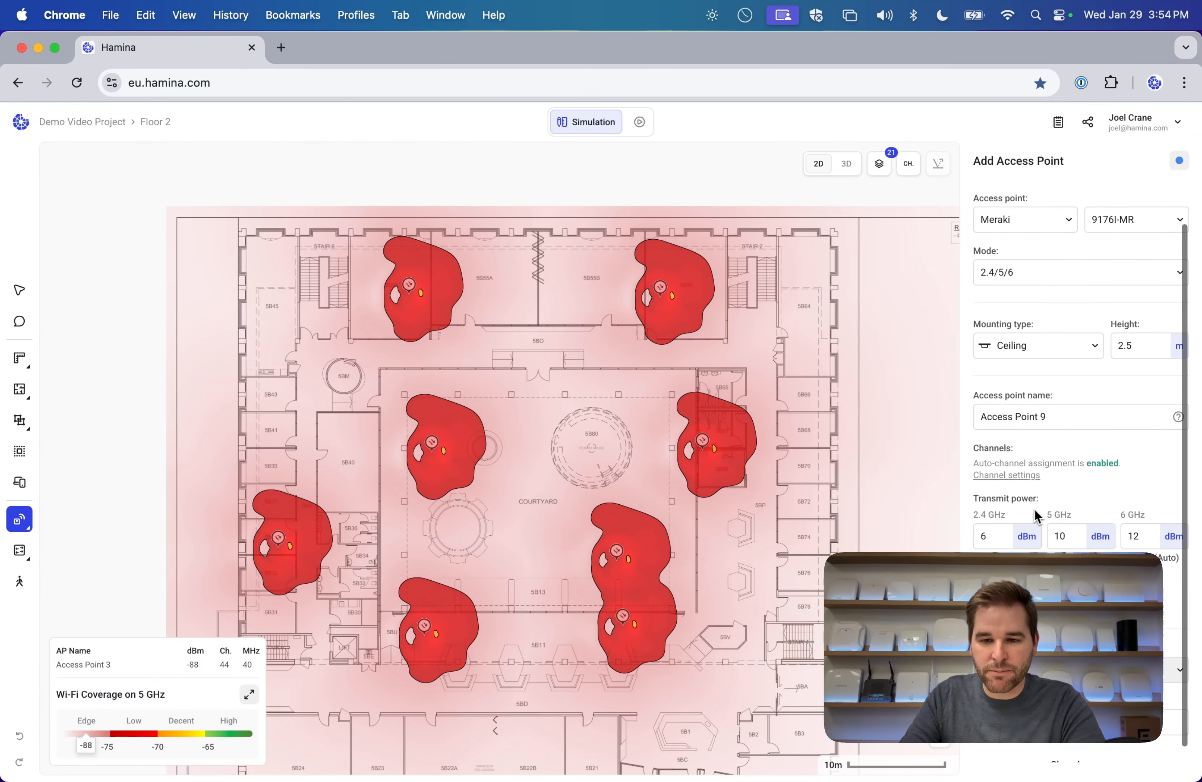
left_click(1068, 758)
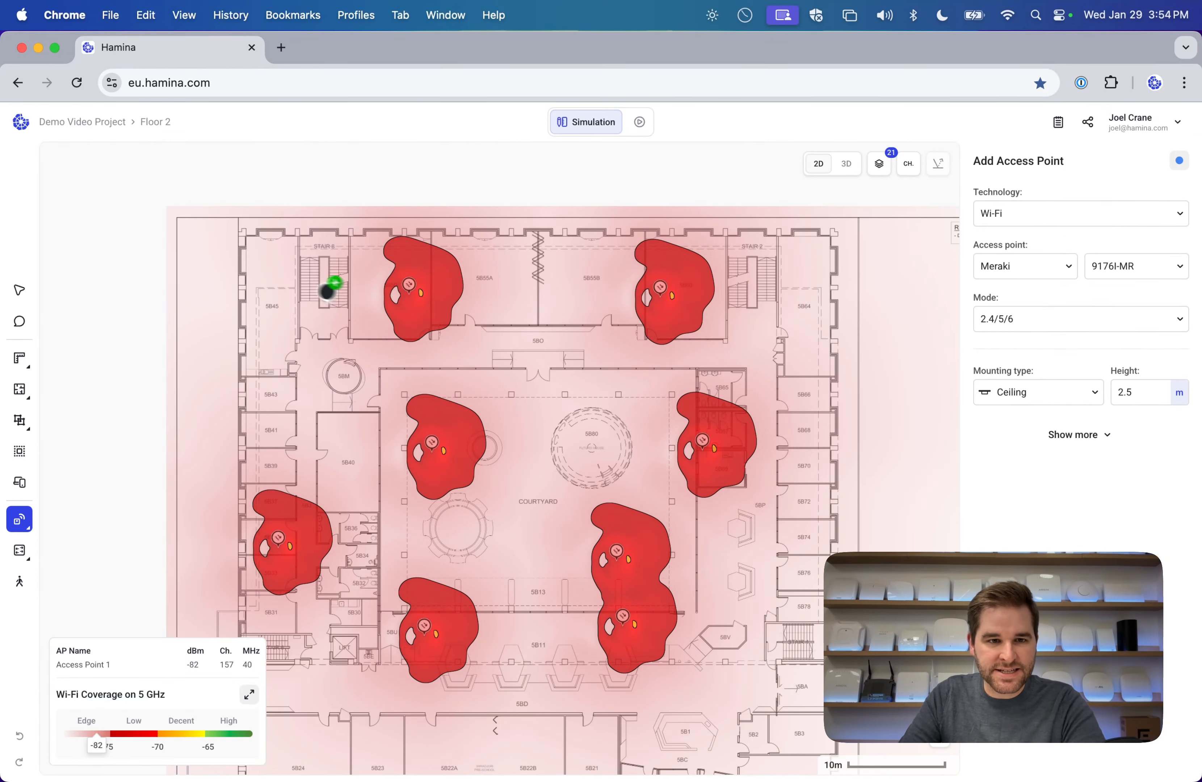
Place two trial access points, move one into the courtyard, then delete it.
left_click(273, 294)
scroll(365, 310, "down", 5)
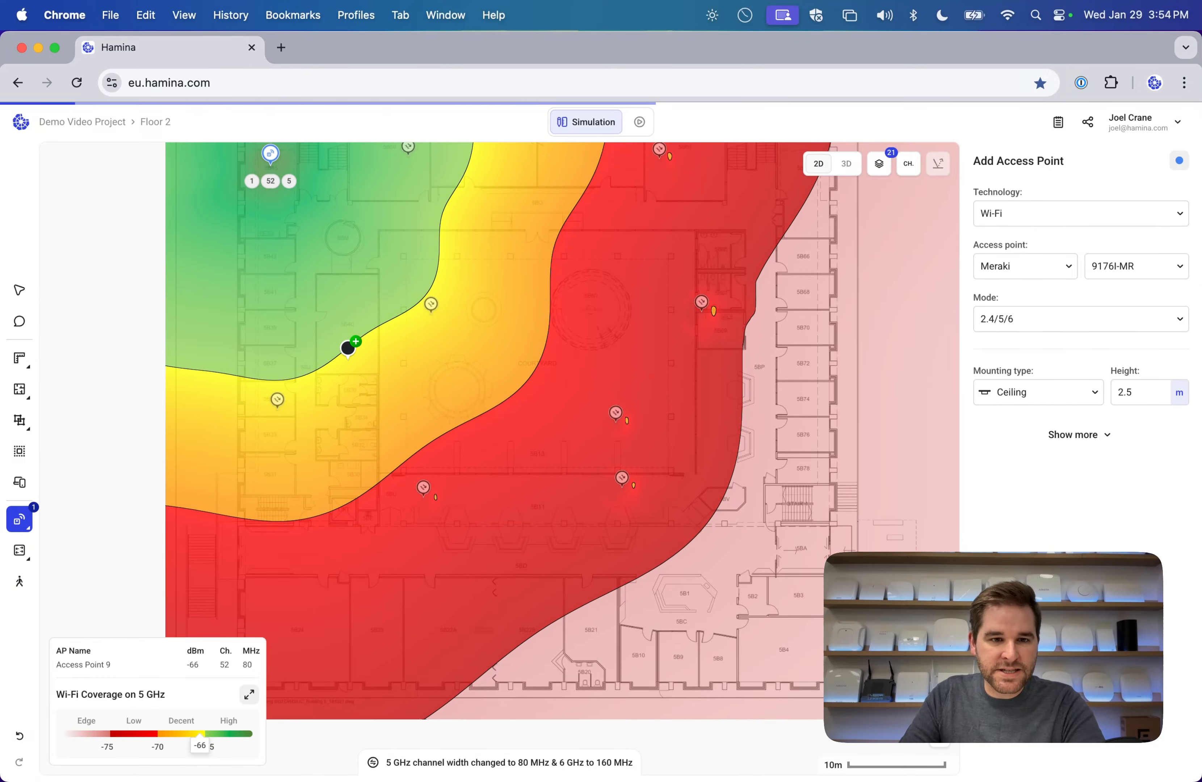
left_click(348, 347)
scroll(437, 316, "right", 1)
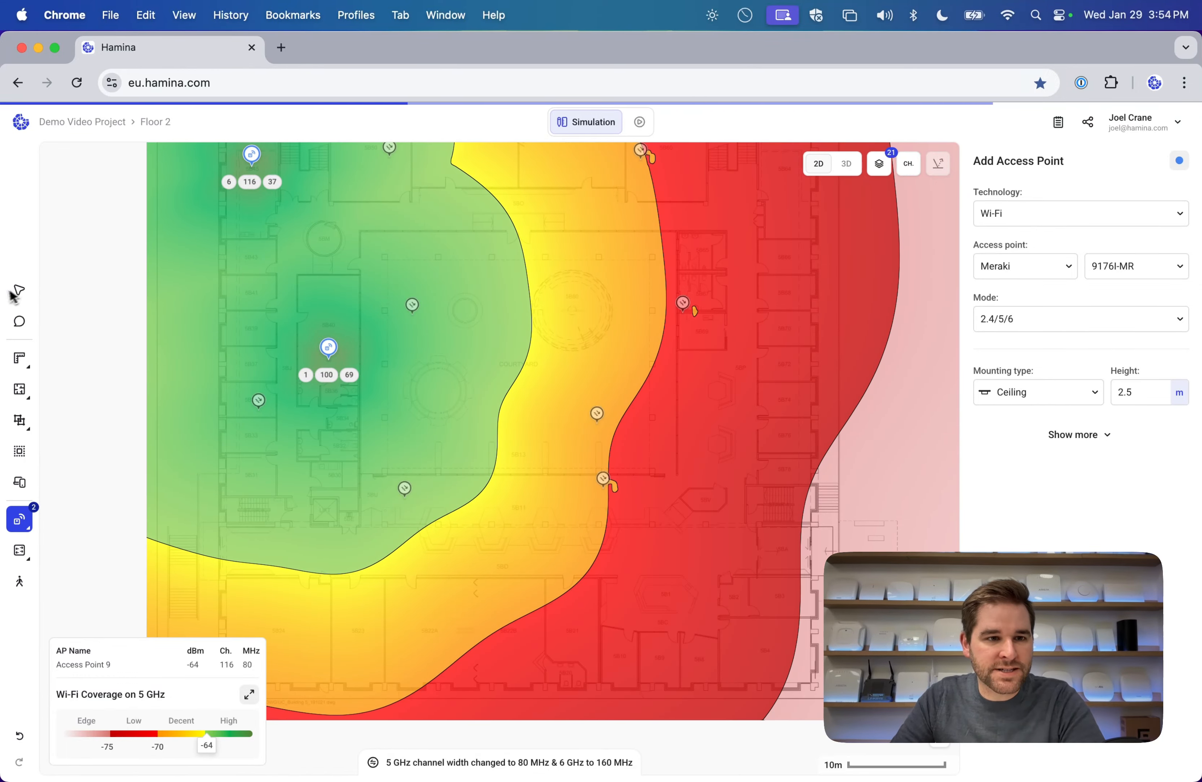
left_click(16, 294)
left_click_drag(328, 349, 518, 418)
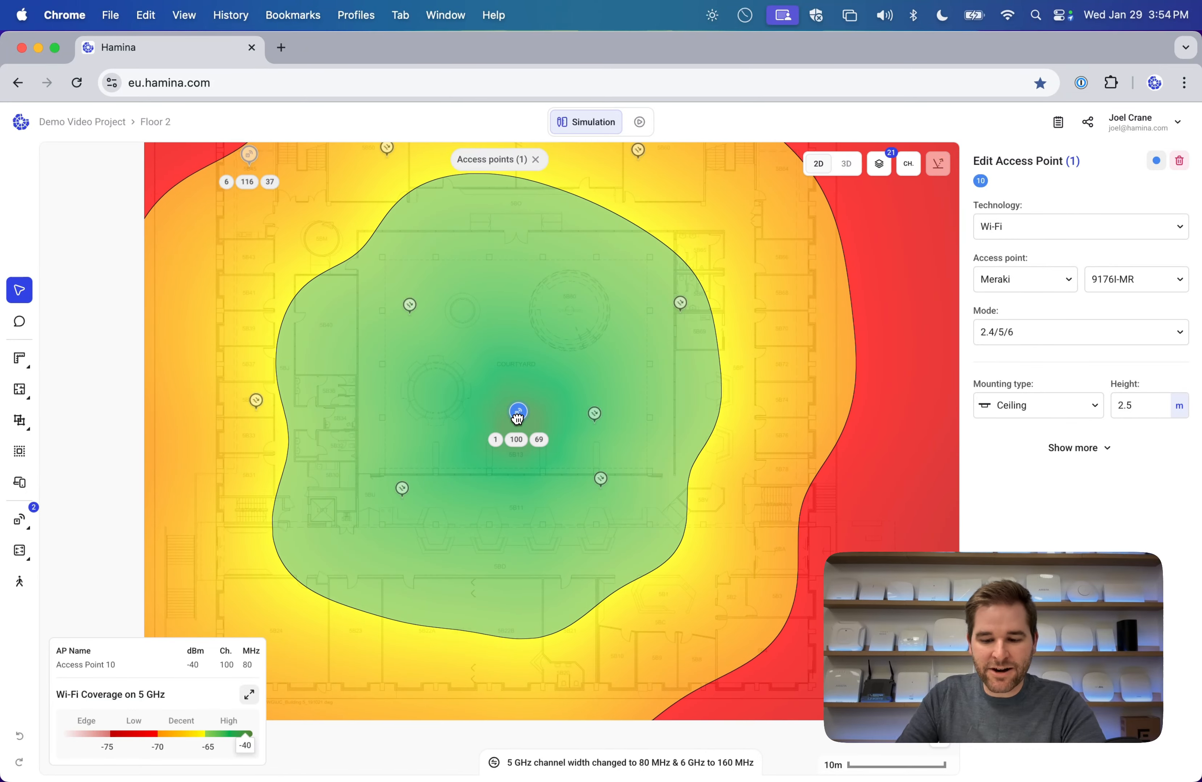
key("BackSpace")
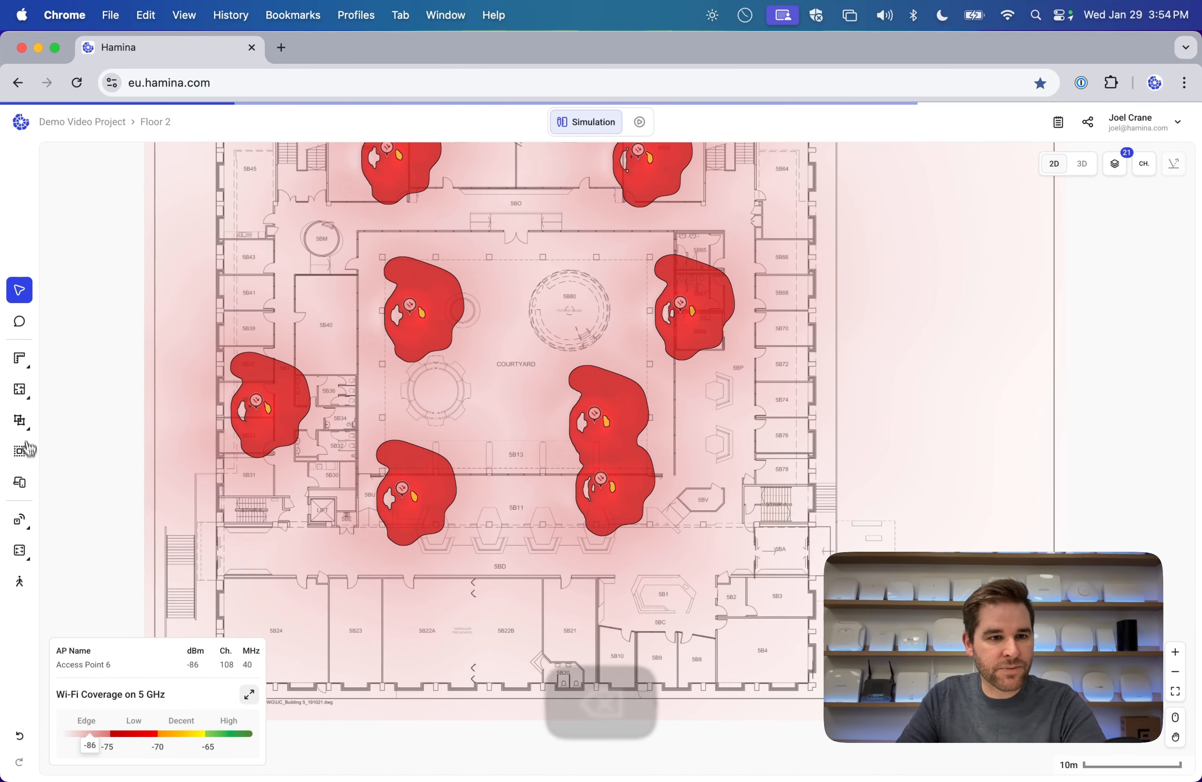
Start Auto-Draw Walls on Floor 2 and glance at the CAD layer list.
mouse_move(22, 423)
mouse_move(21, 396)
left_click(77, 440)
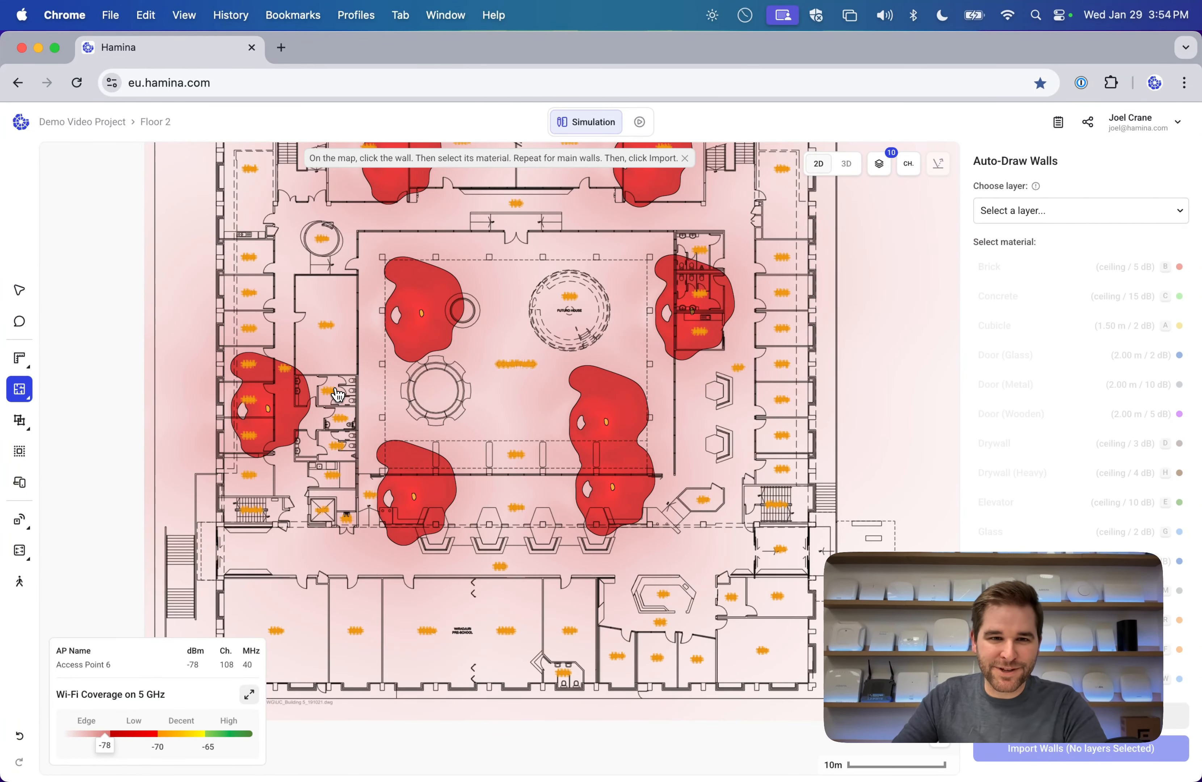
left_click(1071, 212)
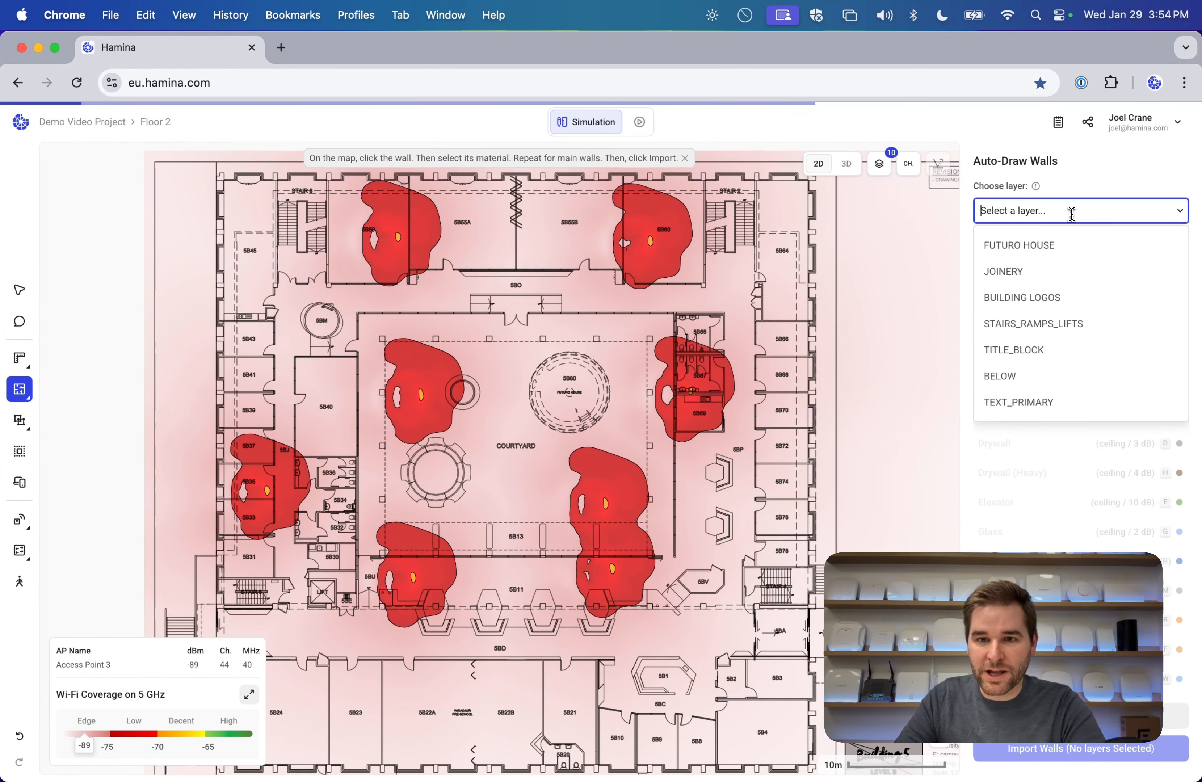
left_click(1044, 211)
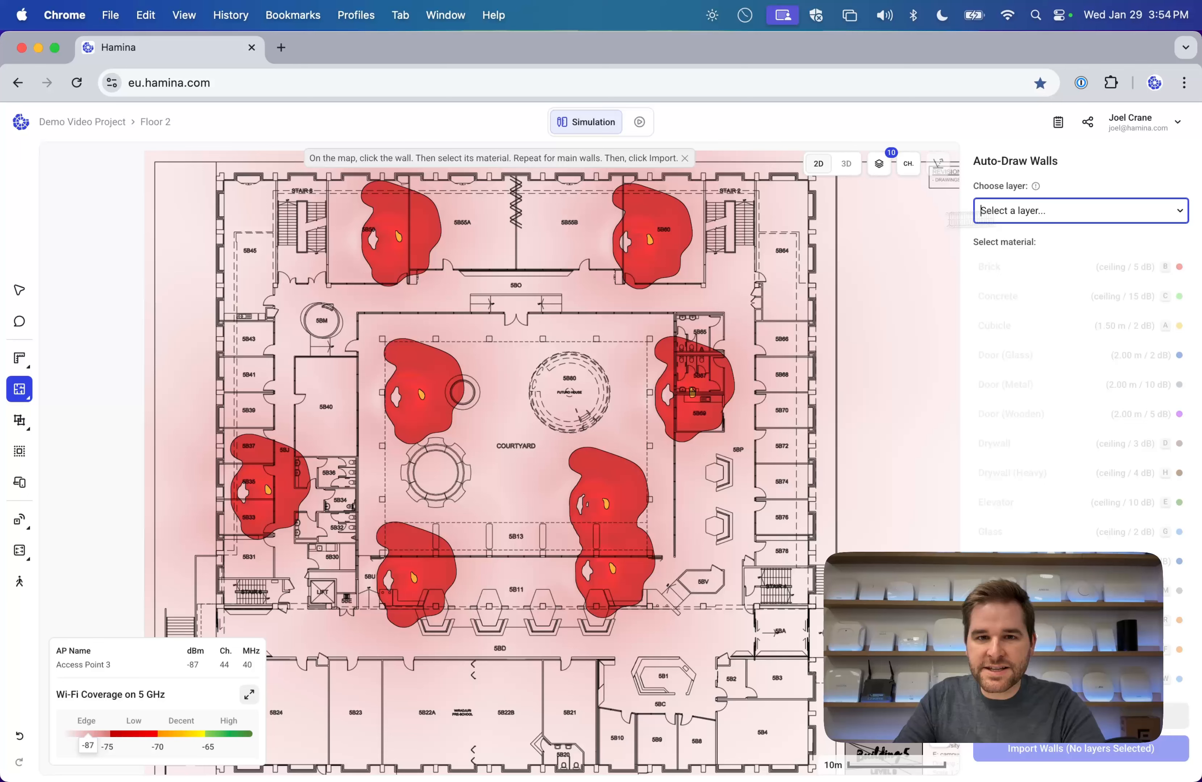
Map WALL to Drywall, COLUMN to Concrete, windows to Glass, doors to Door (Glass), and import.
left_click(574, 179)
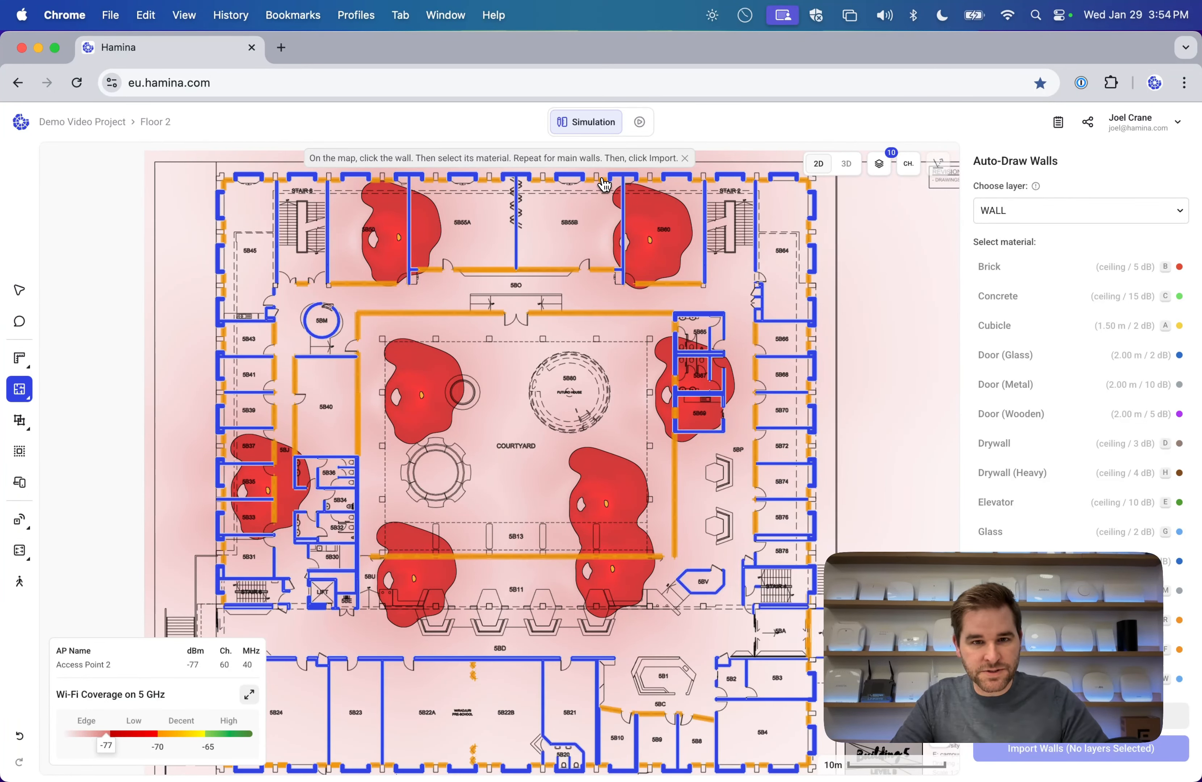
key("d")
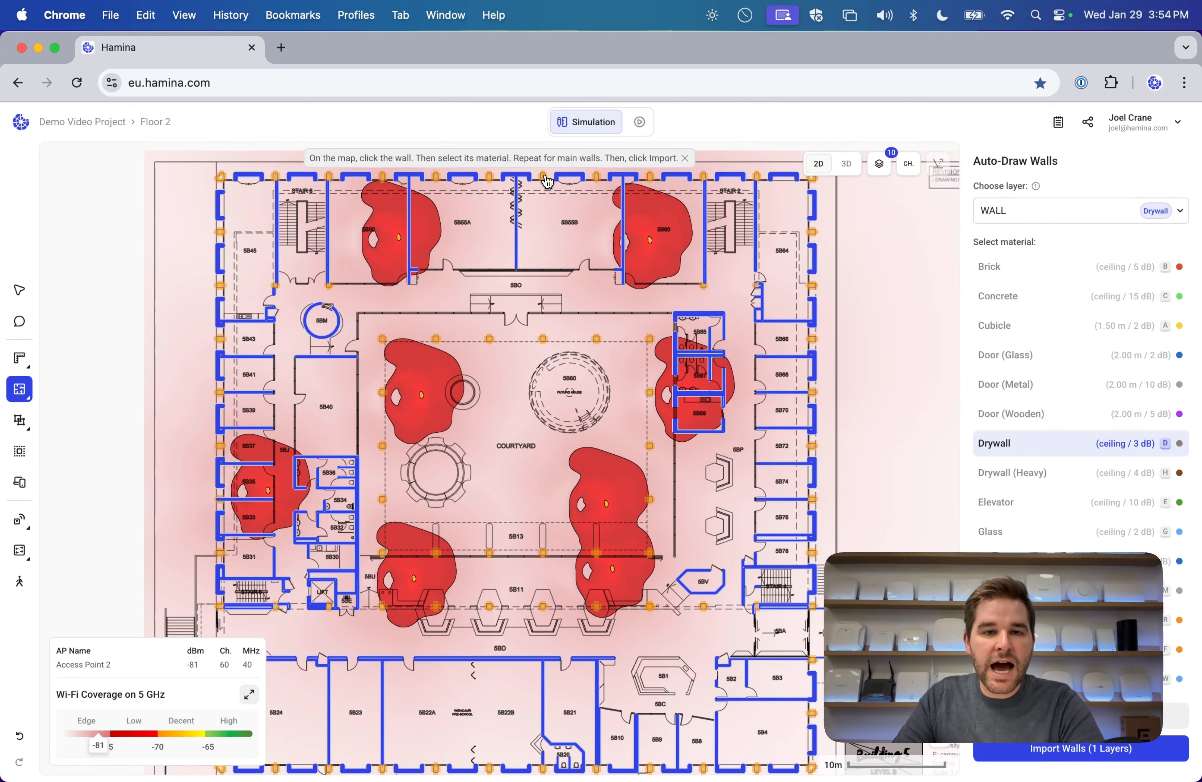
left_click(547, 181)
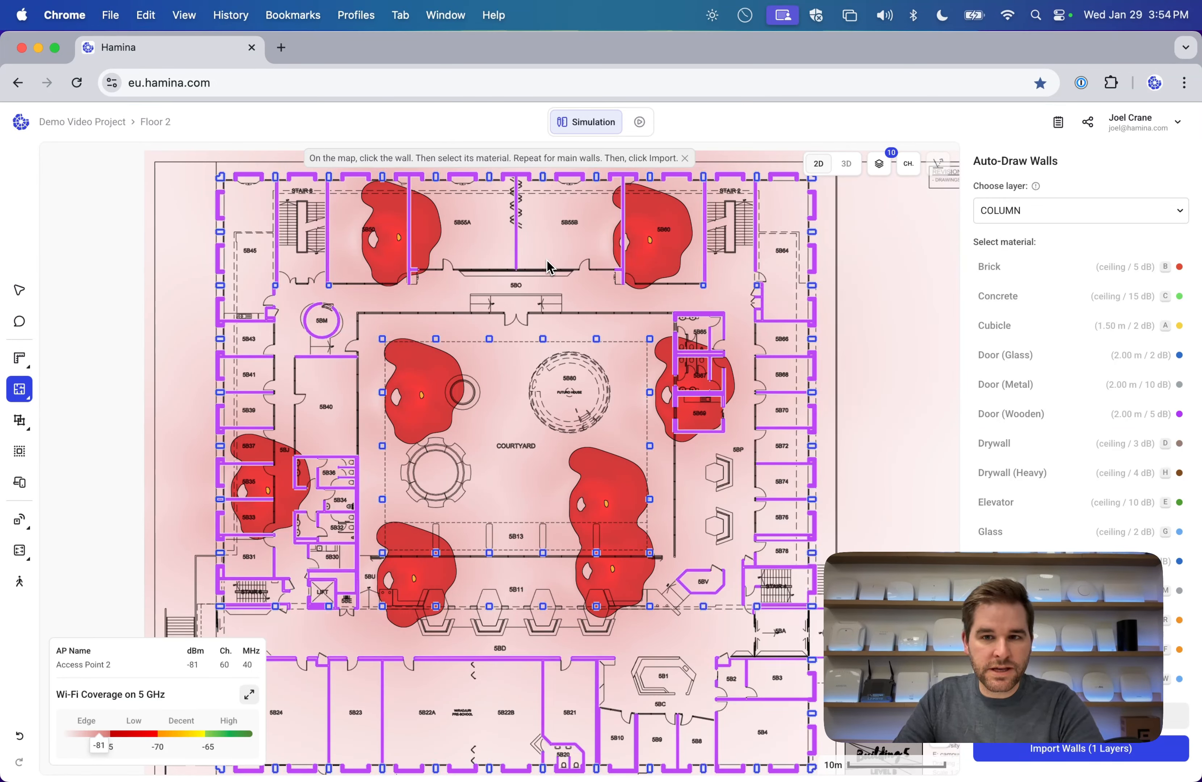
left_click(1058, 297)
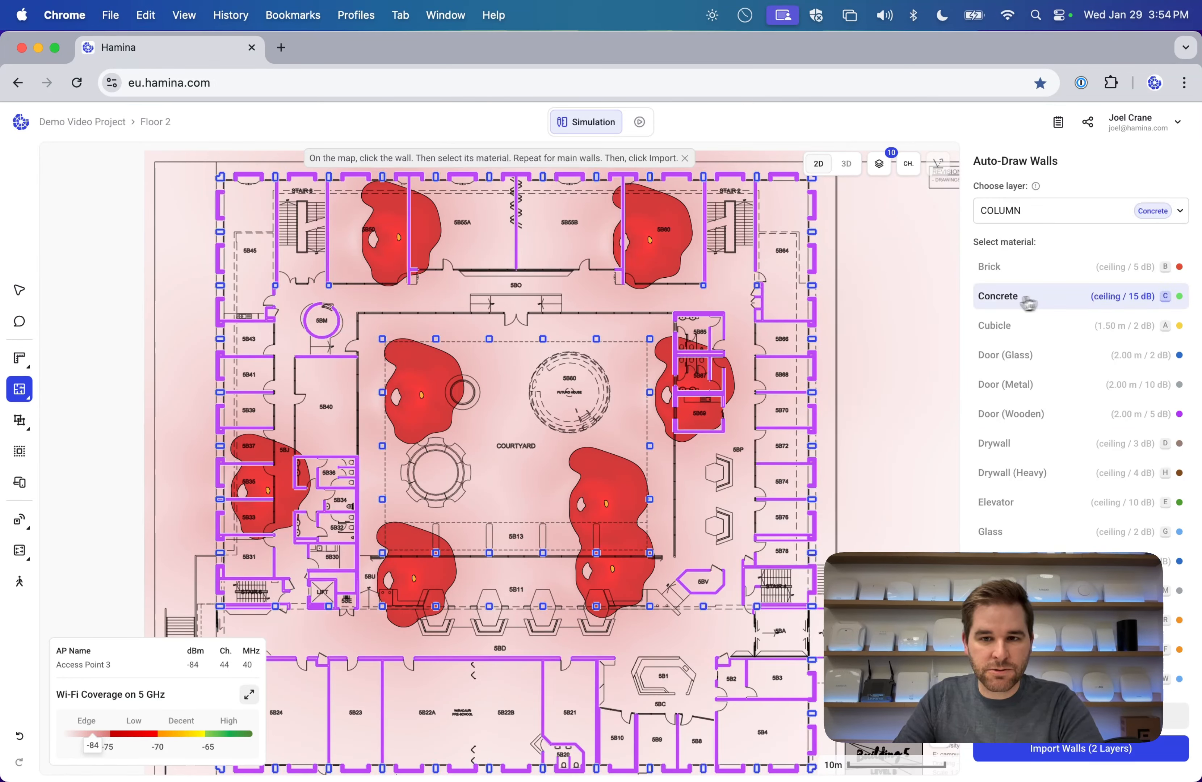
left_click(592, 320)
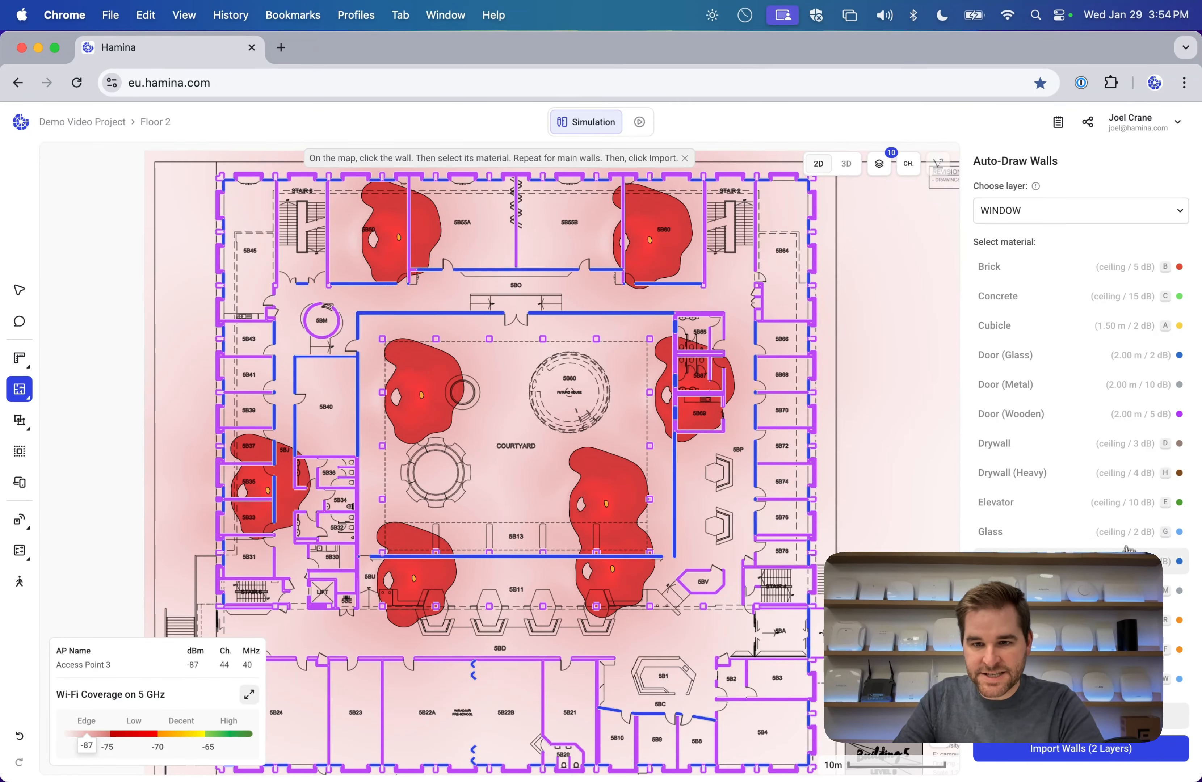
left_click(593, 267)
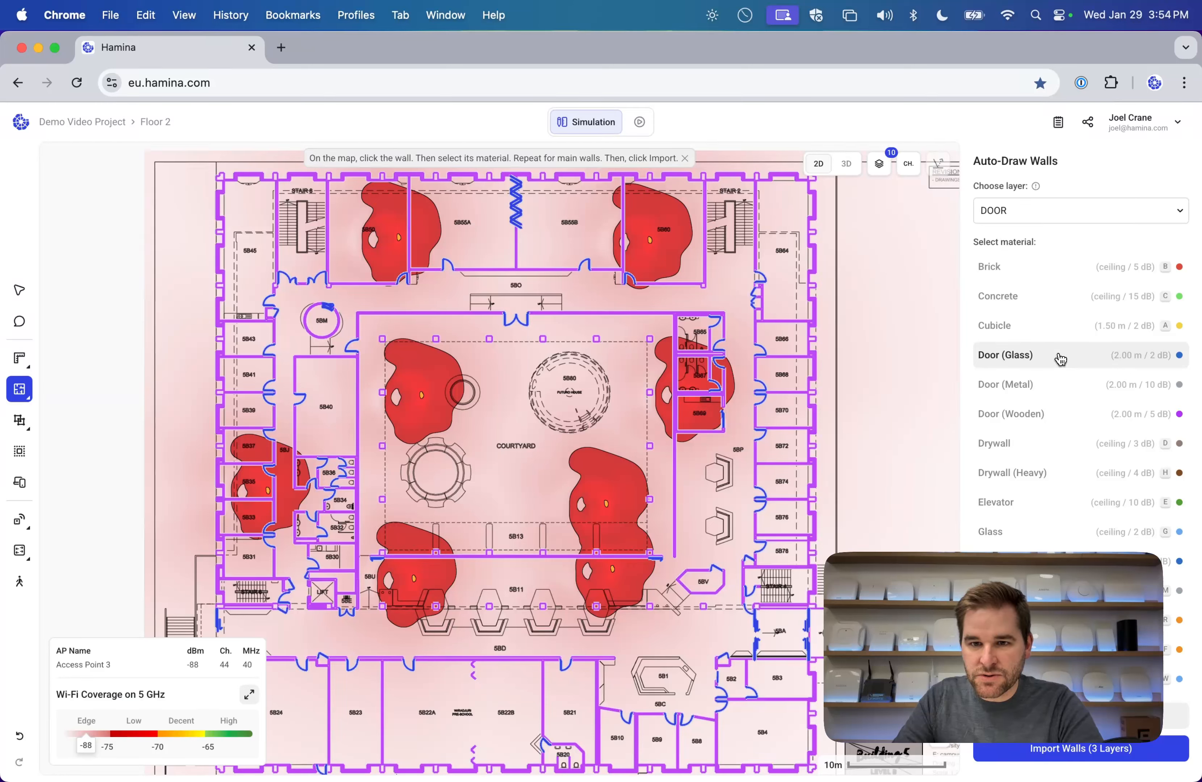
left_click(1035, 749)
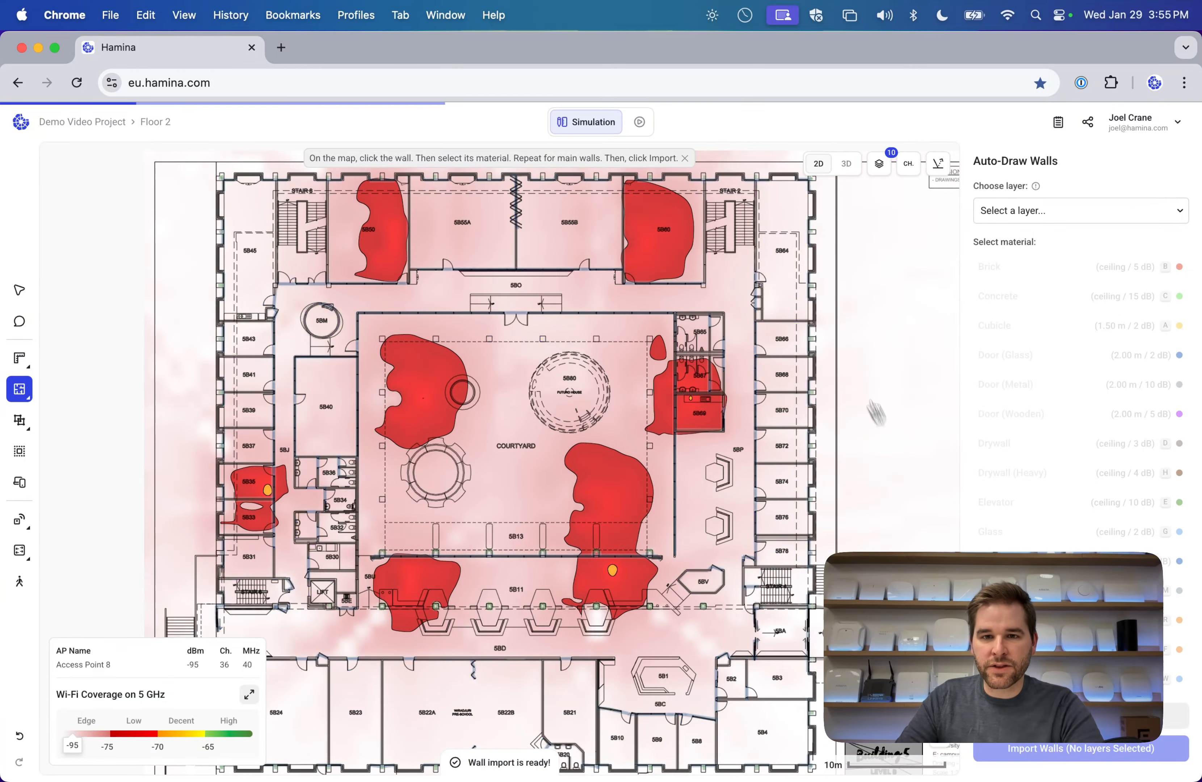
Inspect the imported walls, then switch to the Floor 3 plan.
left_click_drag(638, 567, 616, 518)
left_click(162, 122)
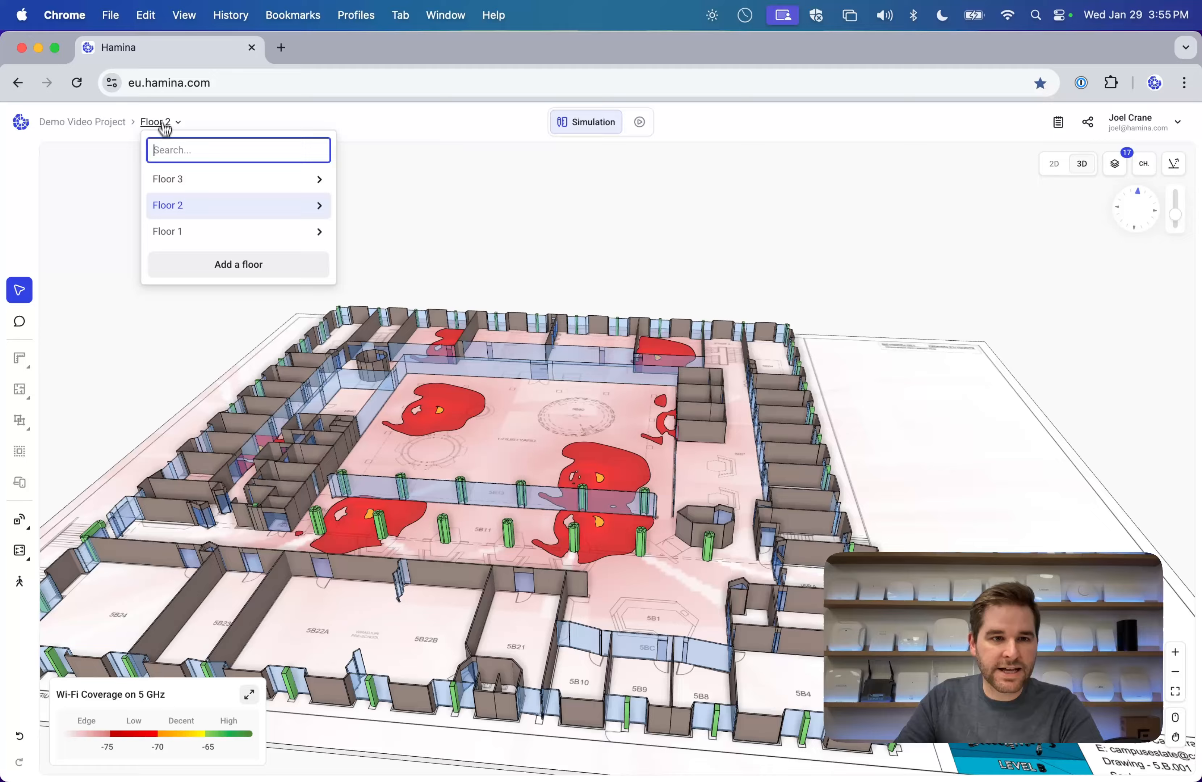
left_click(168, 179)
left_click_drag(568, 477, 1062, 108)
left_click(1054, 164)
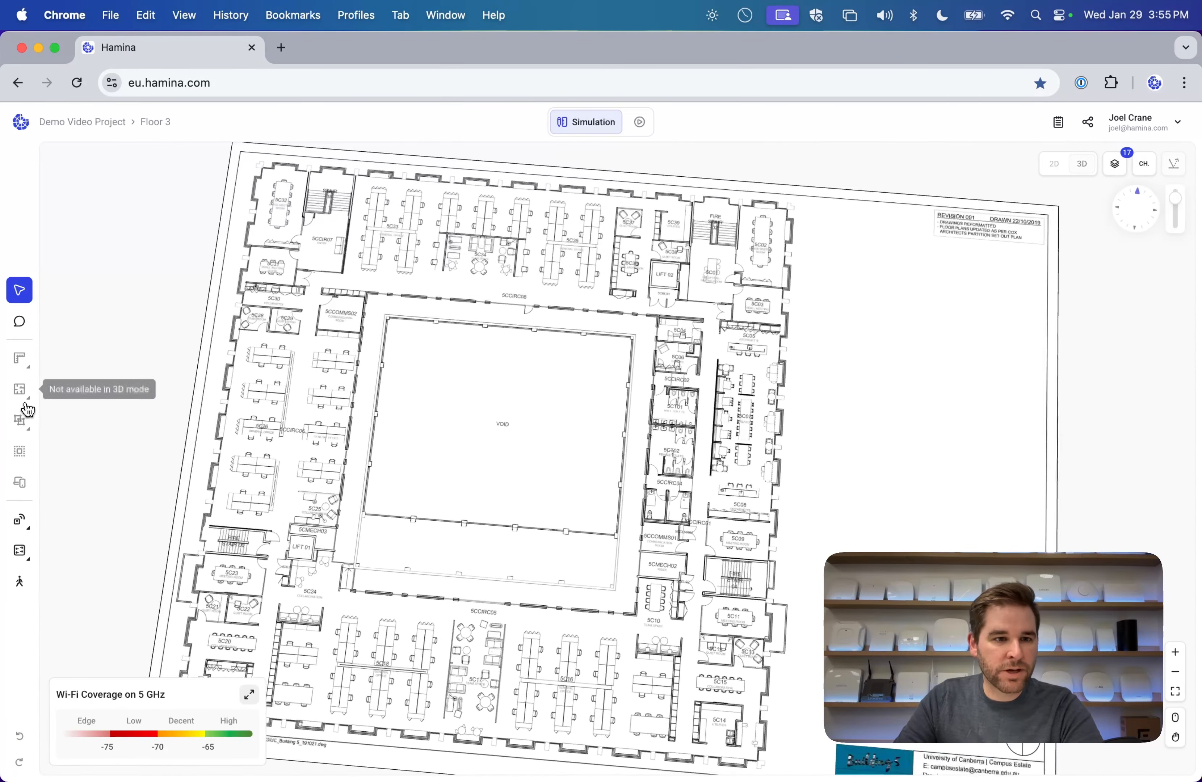
Start Auto-Draw Walls on Floor 3, mapping WALL to Drywall and COLUMN to Concrete.
left_click(19, 389)
left_click(113, 442)
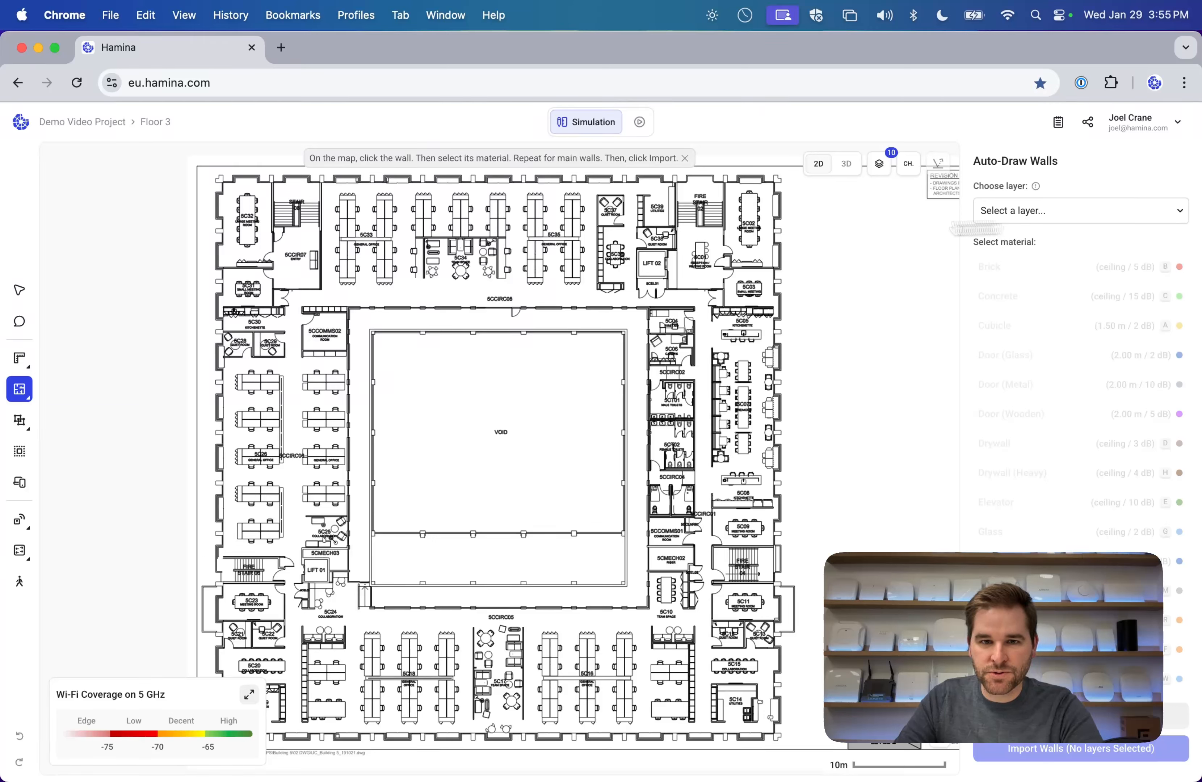
left_click(652, 183)
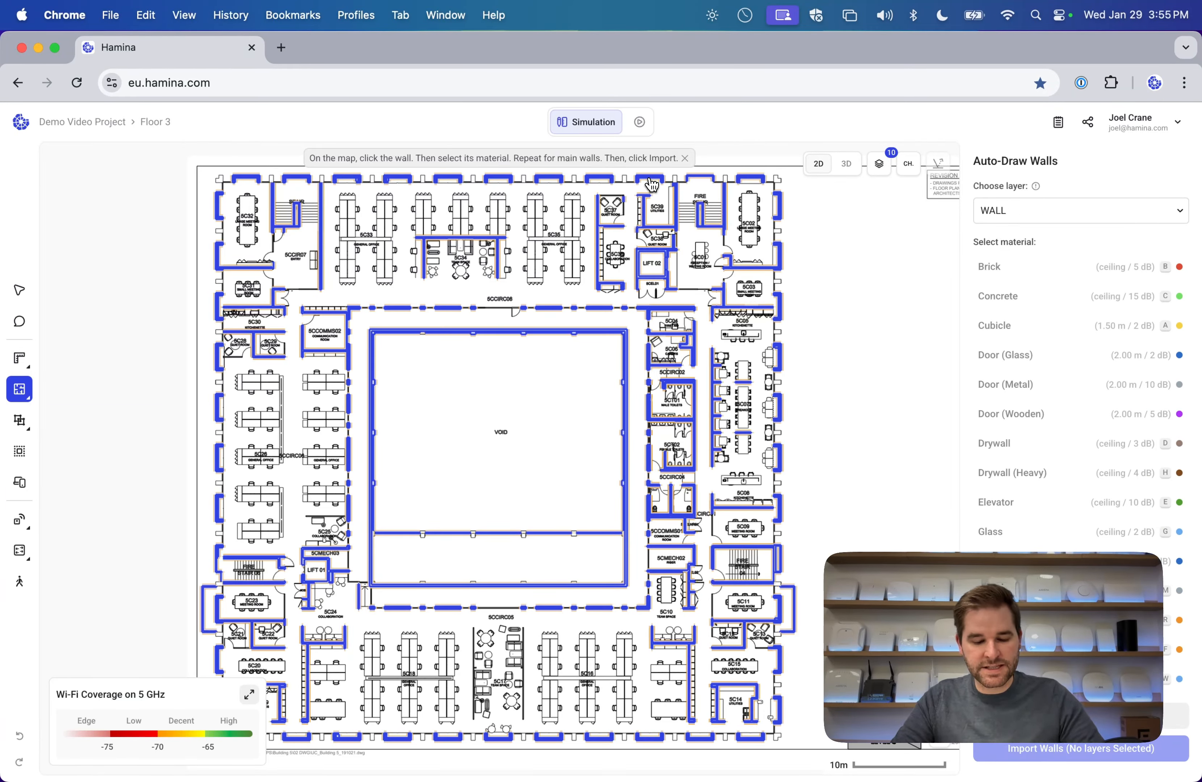
key("d")
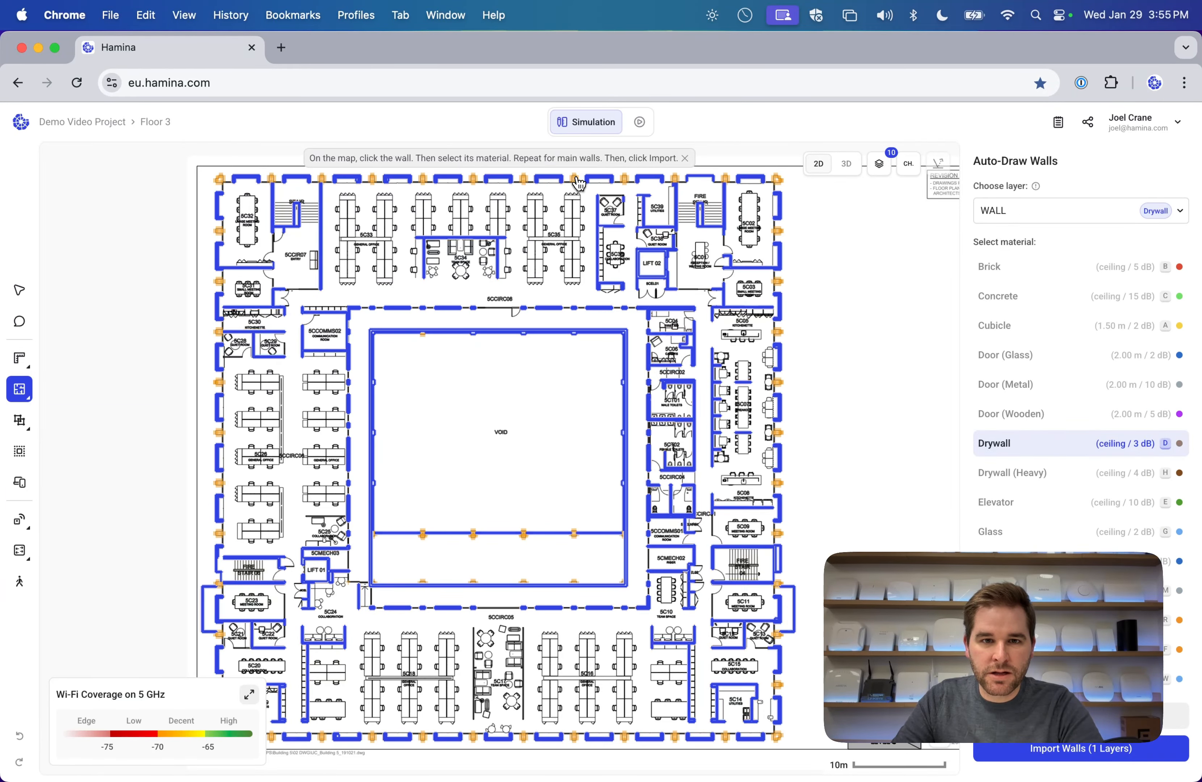
left_click(577, 181)
key("c")
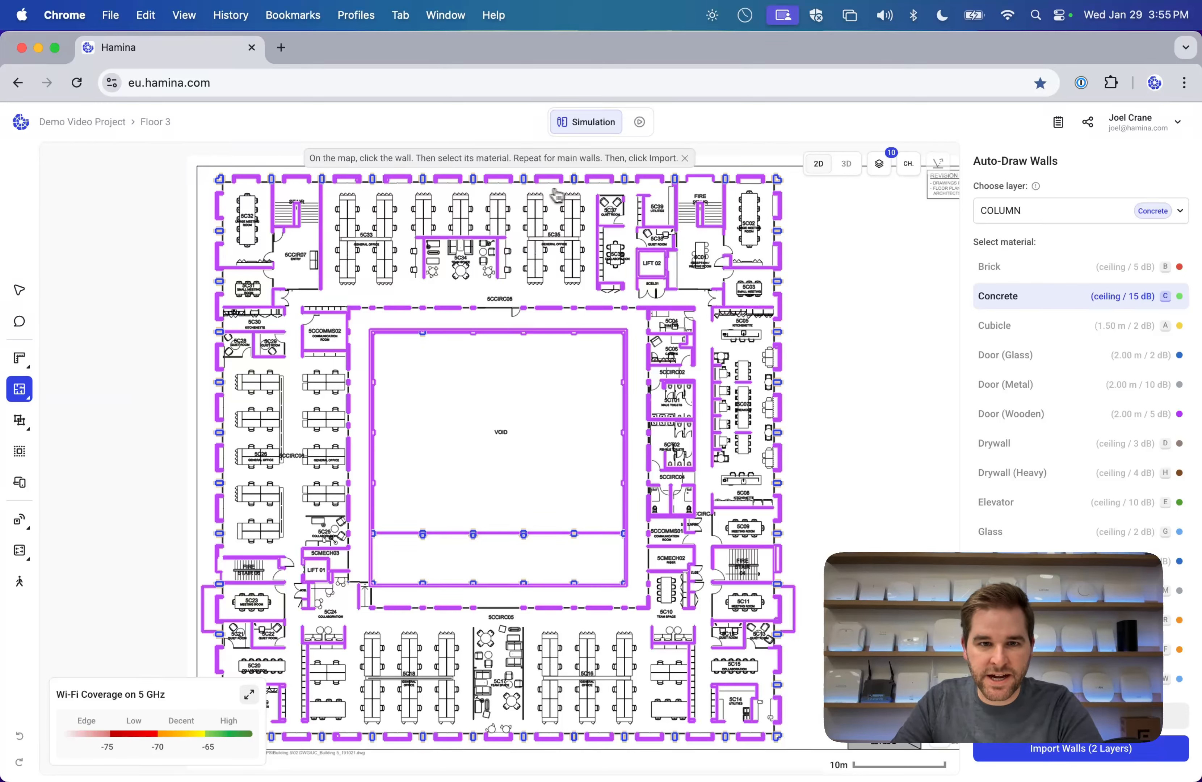
Map the window and door layers to Window and Door (Glass), import, and view in 3D.
left_click(532, 189)
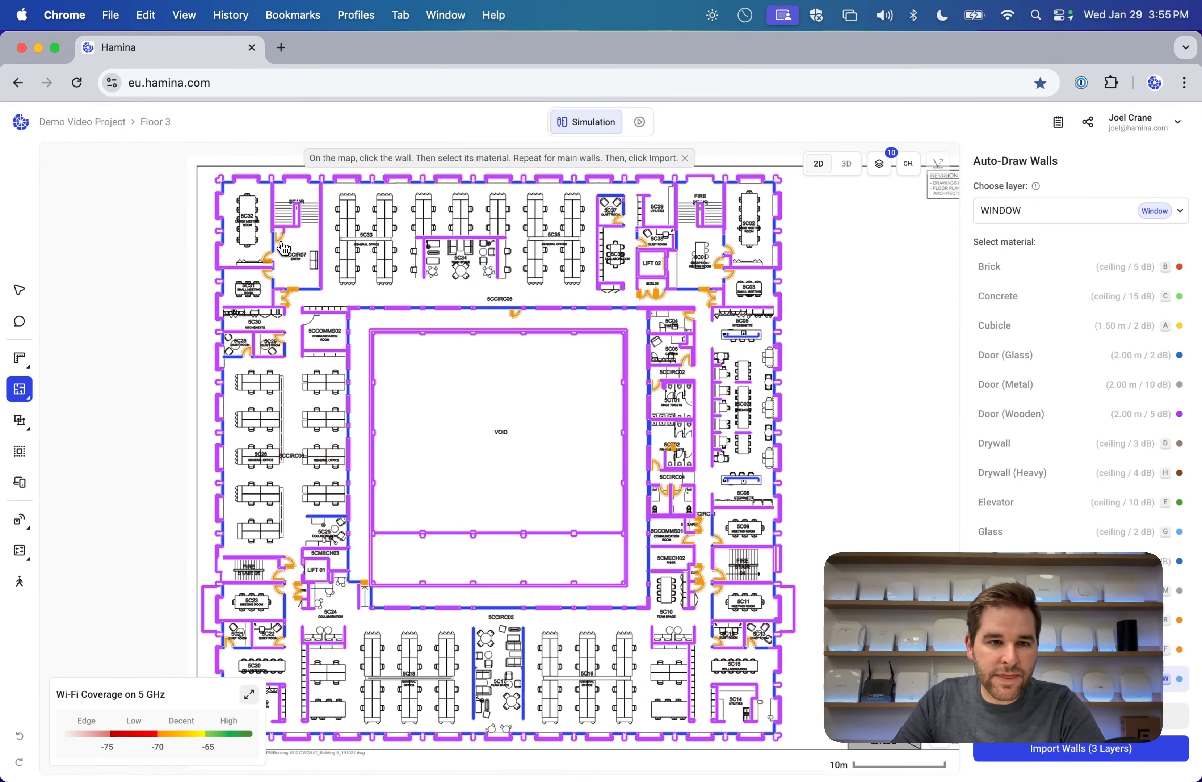
left_click(278, 243)
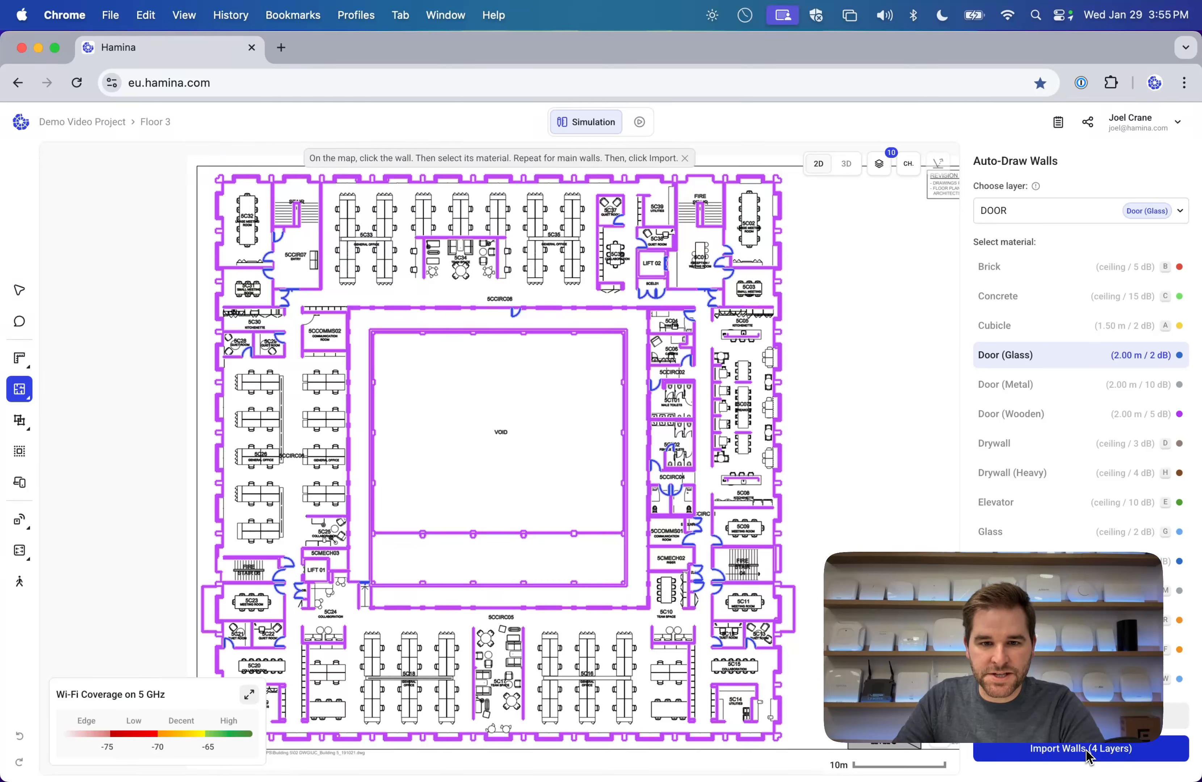
left_click(1052, 748)
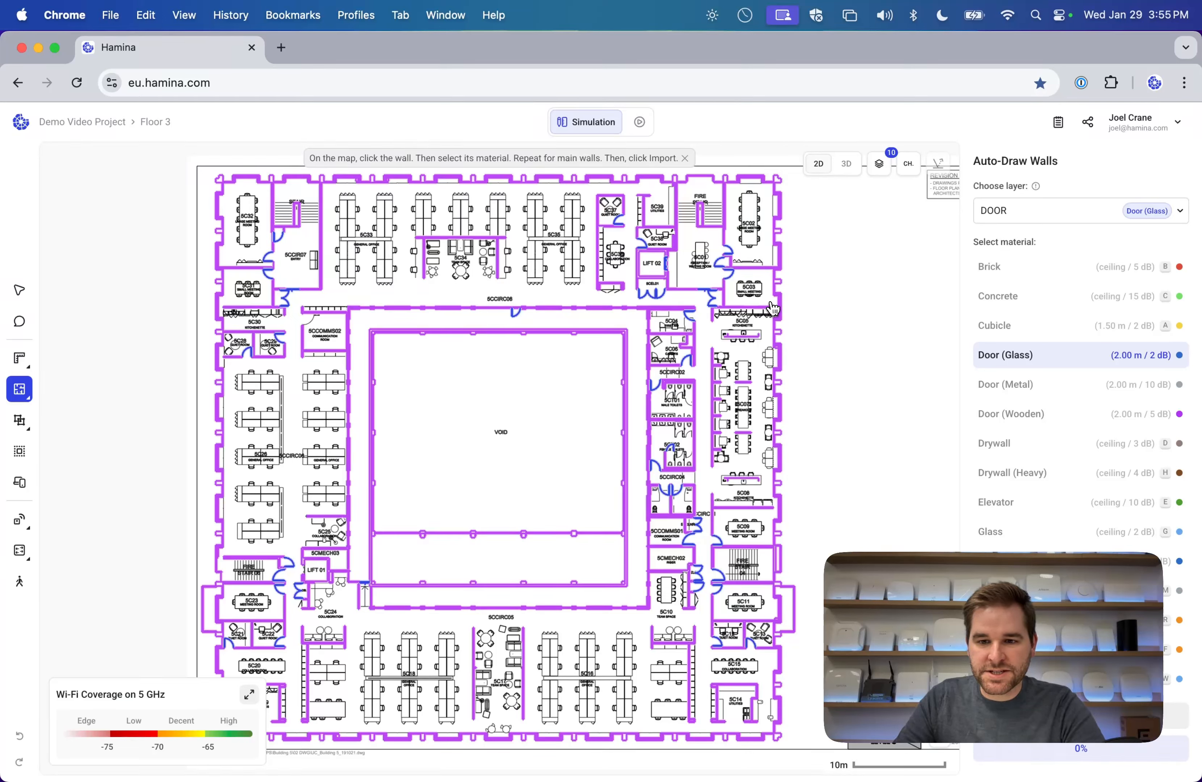
left_click(846, 164)
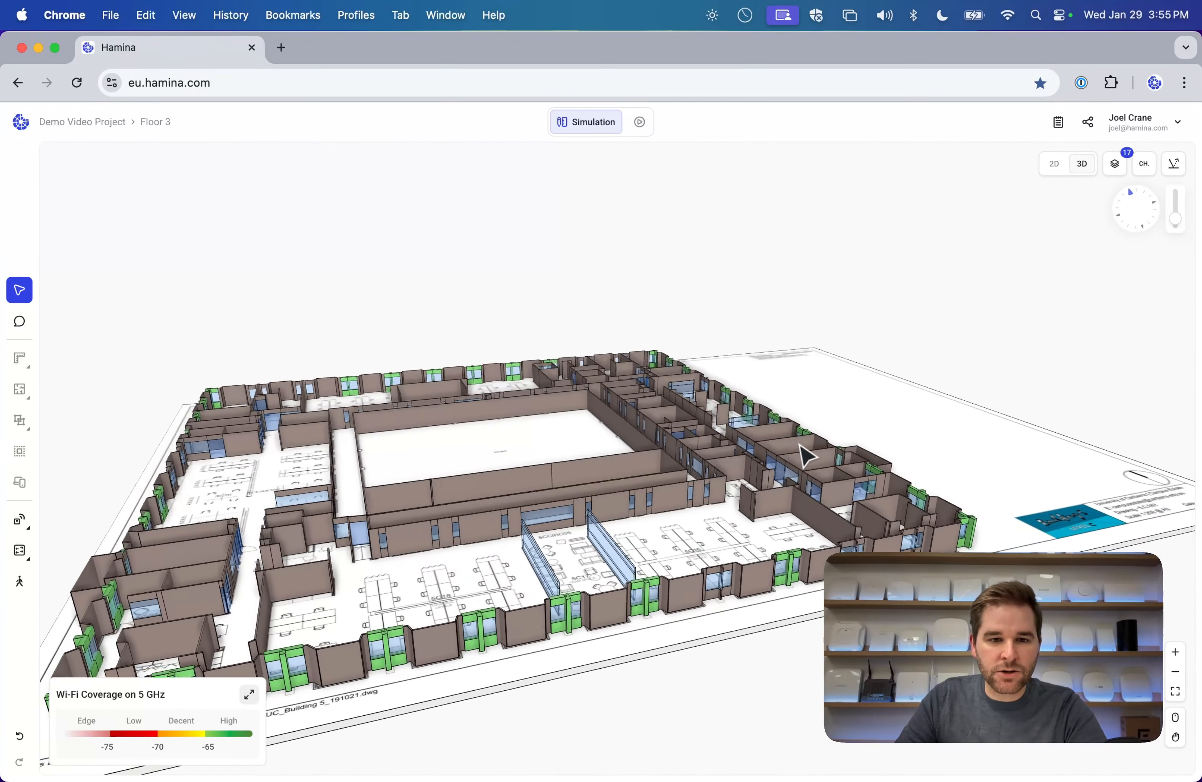
Orbit the Floor 3 3D model, then return to Floor 2's 2D plan.
left_click_drag(476, 486, 837, 462)
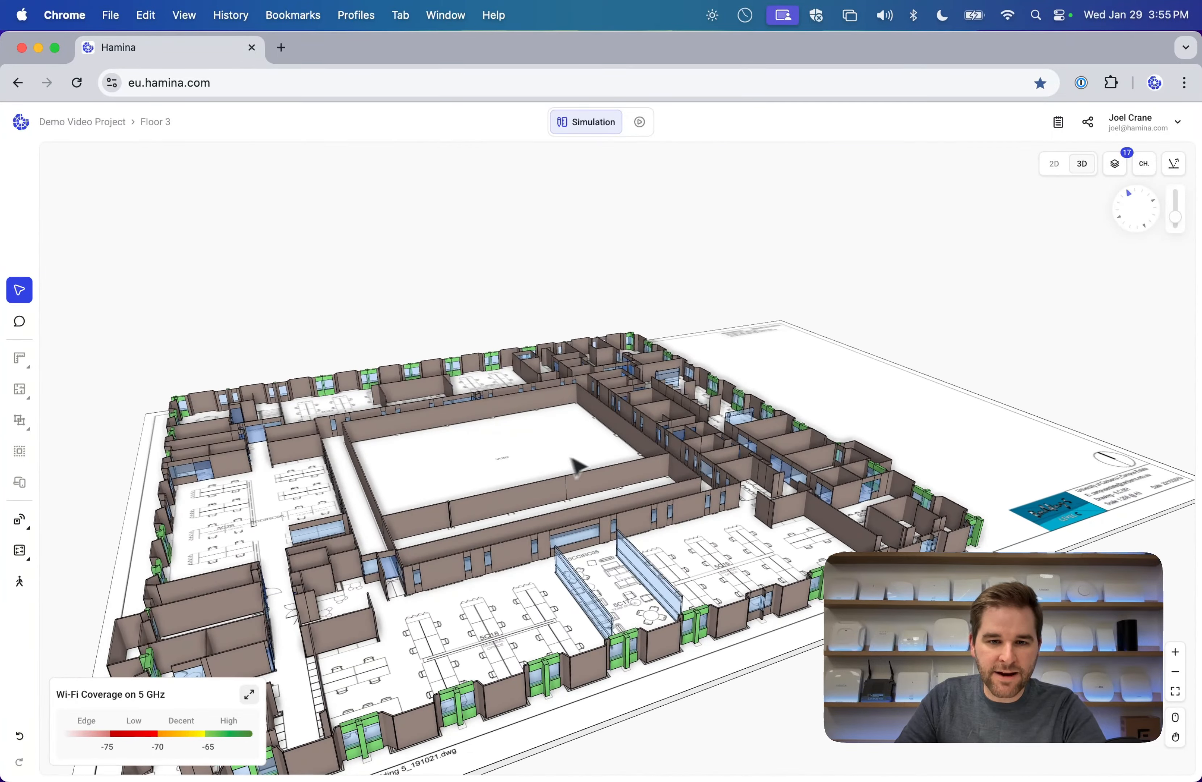
left_click_drag(561, 495, 608, 452)
left_click(1054, 164)
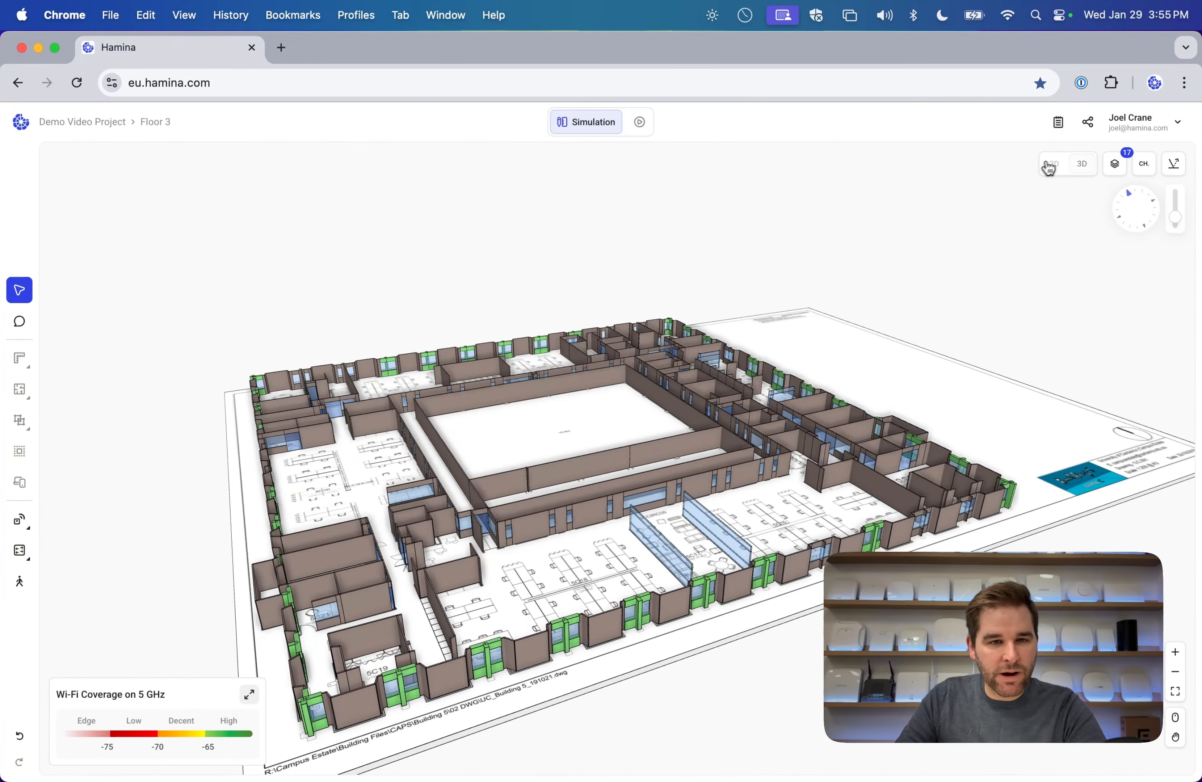
left_click(155, 122)
left_click(192, 151)
left_click(161, 125)
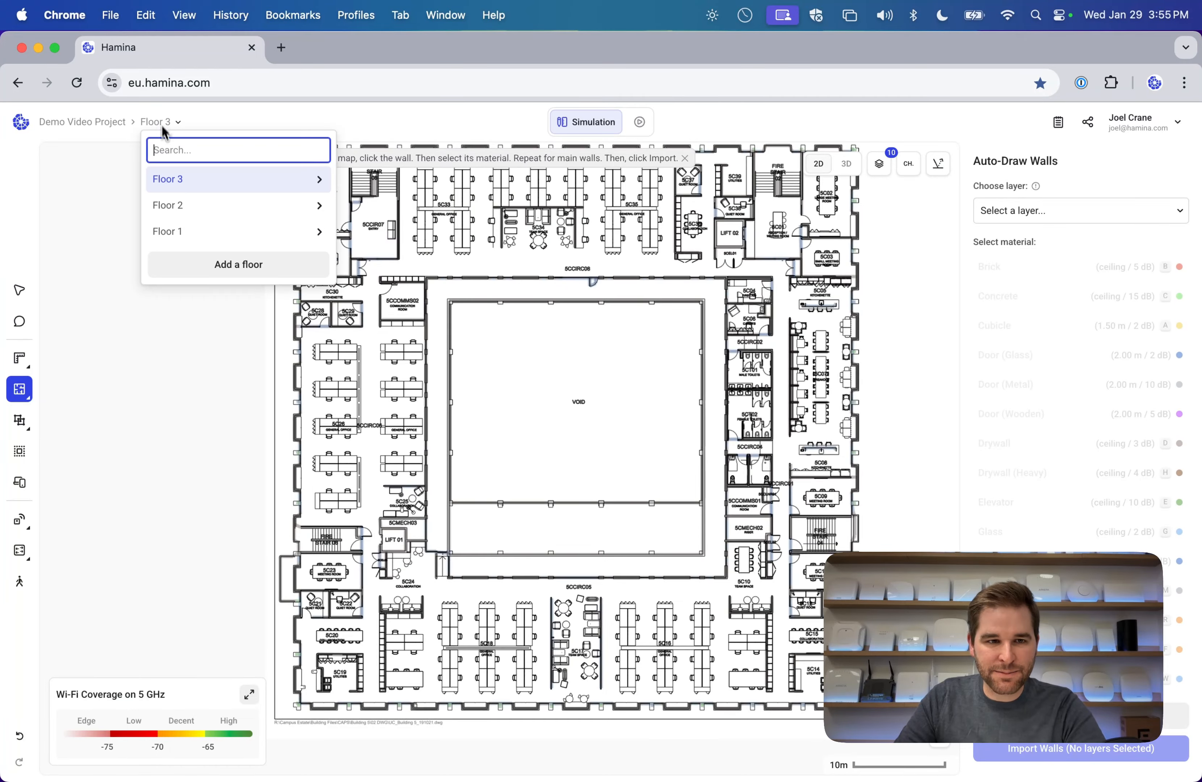
left_click(190, 215)
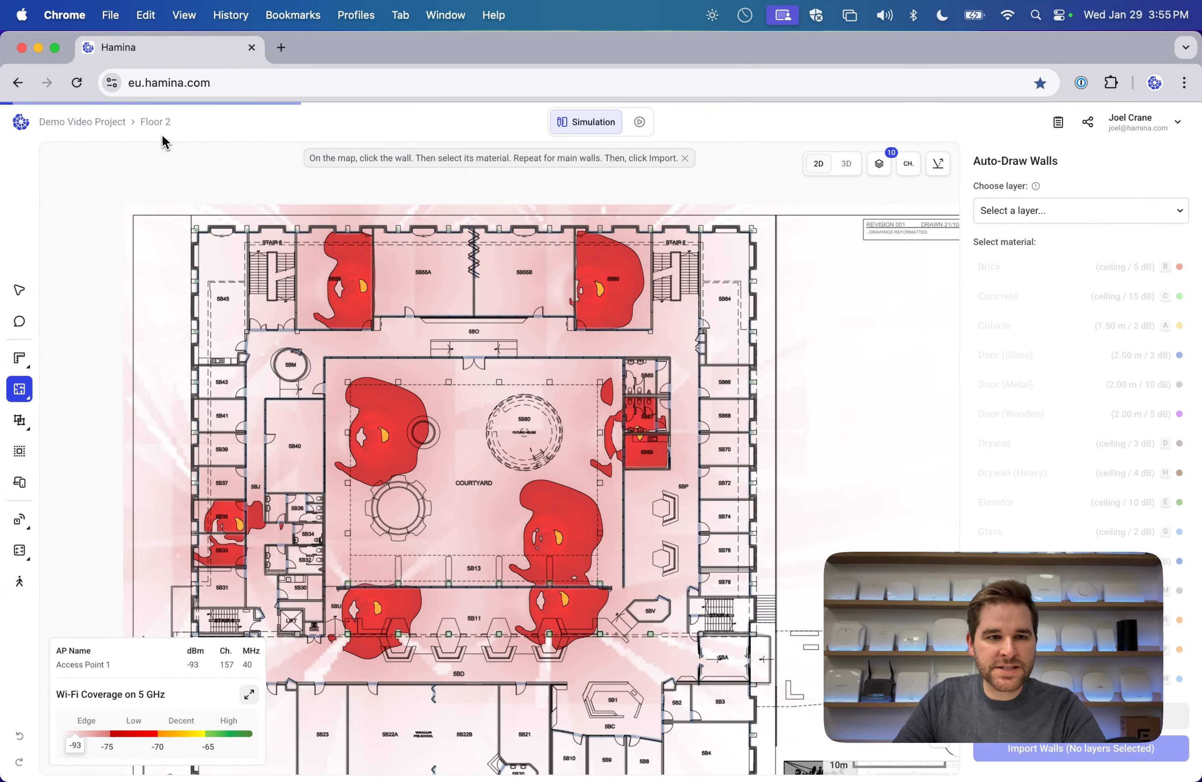
Place access points across Floor 2's northwest, north and northeast rooms.
left_click(20, 519)
left_click(66, 518)
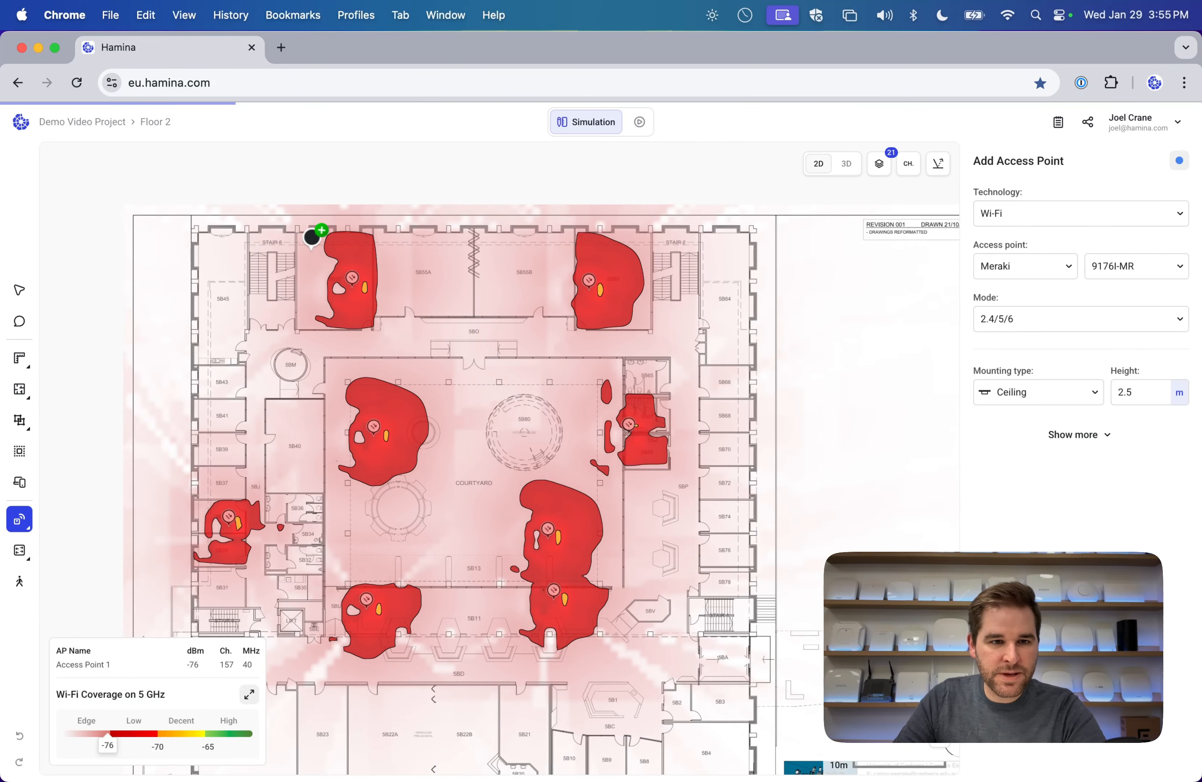
left_click(221, 283)
left_click(425, 278)
left_click(537, 284)
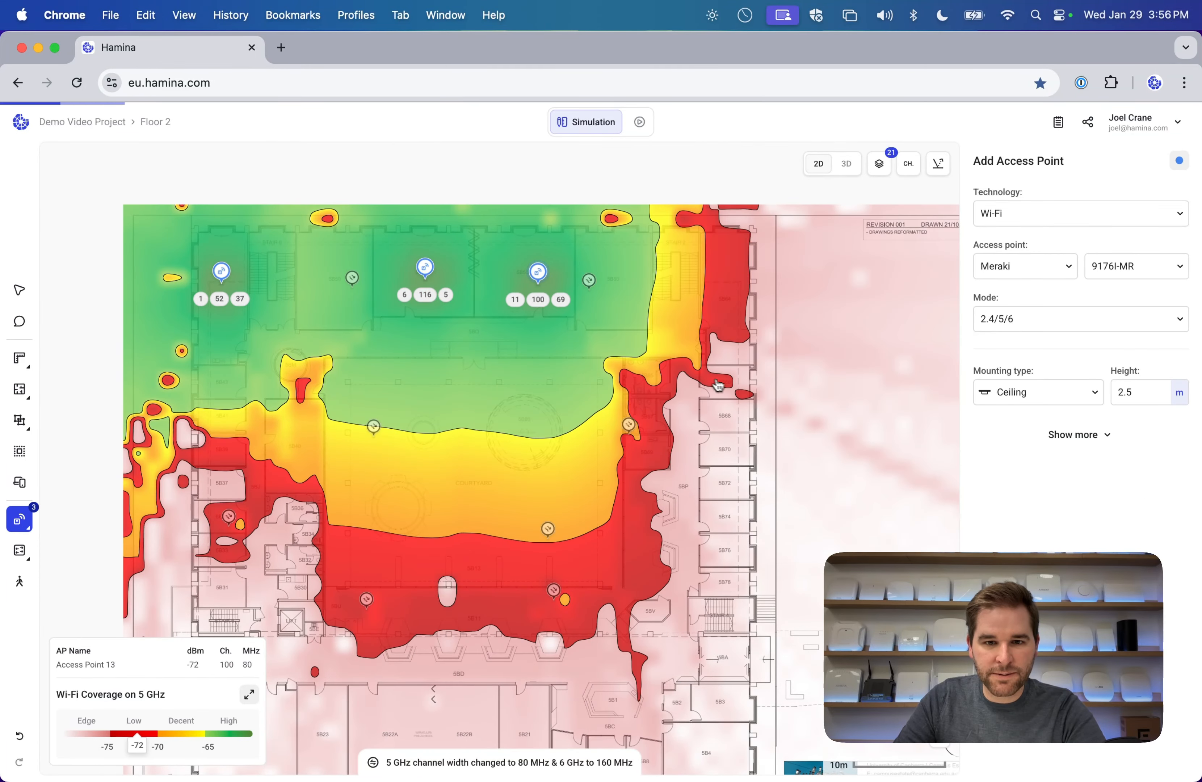
left_click(722, 378)
scroll(602, 450, "down", 1)
scroll(602, 439, "down", 5)
Add access points in the south, west and east rooms and below the courtyard, then open Floor 3.
left_click(728, 403)
scroll(710, 391, "down", 7)
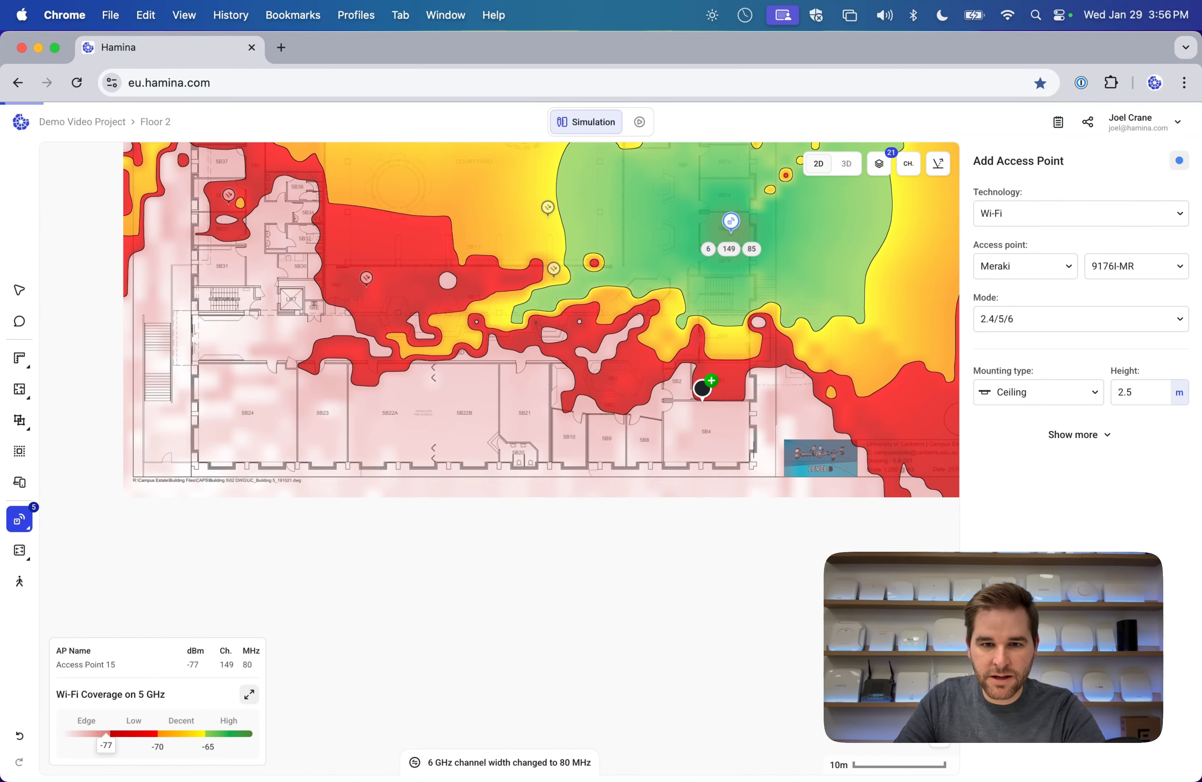
left_click(711, 421)
left_click(524, 404)
left_click(248, 398)
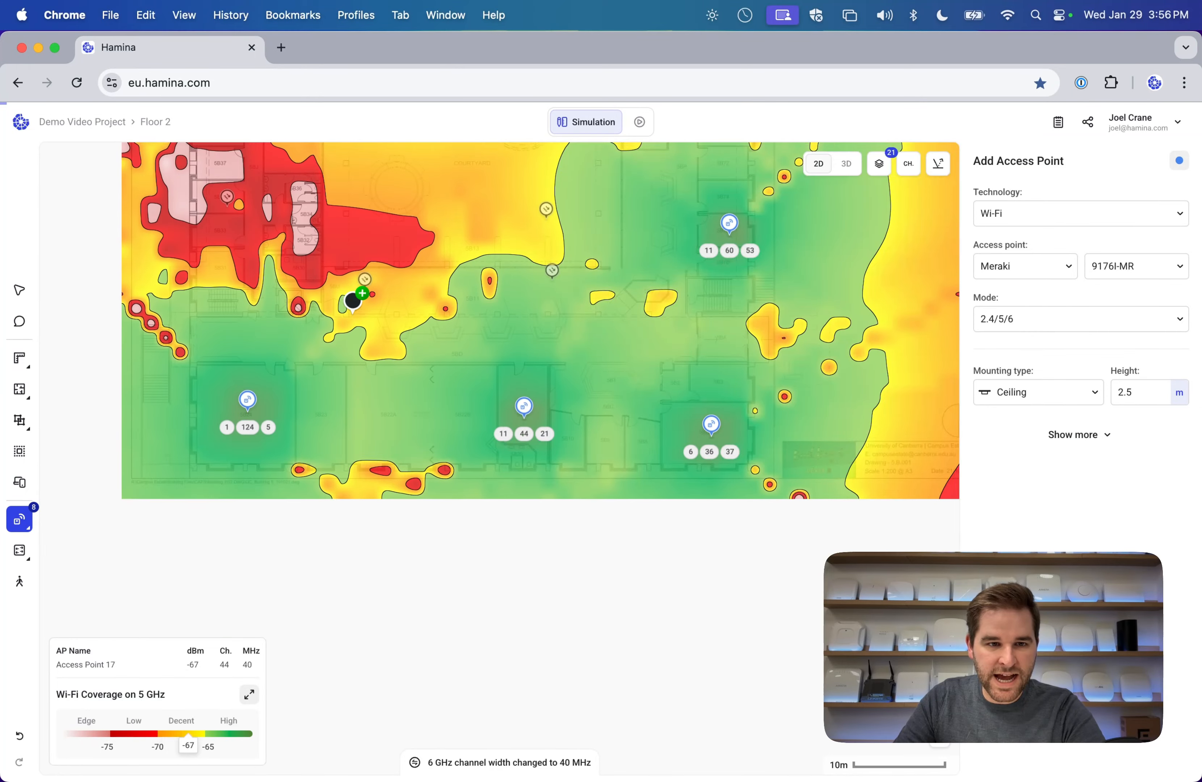
scroll(234, 381, "up", 7)
left_click(215, 422)
left_click(219, 319)
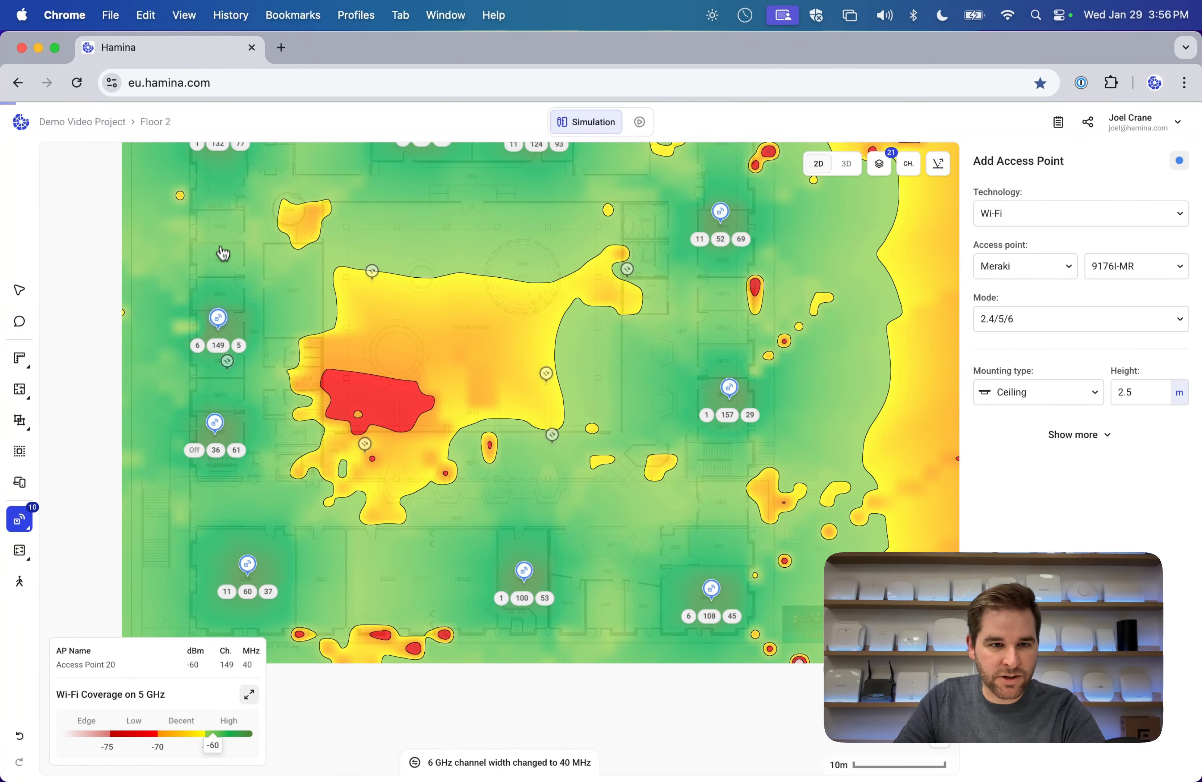
left_click(422, 451)
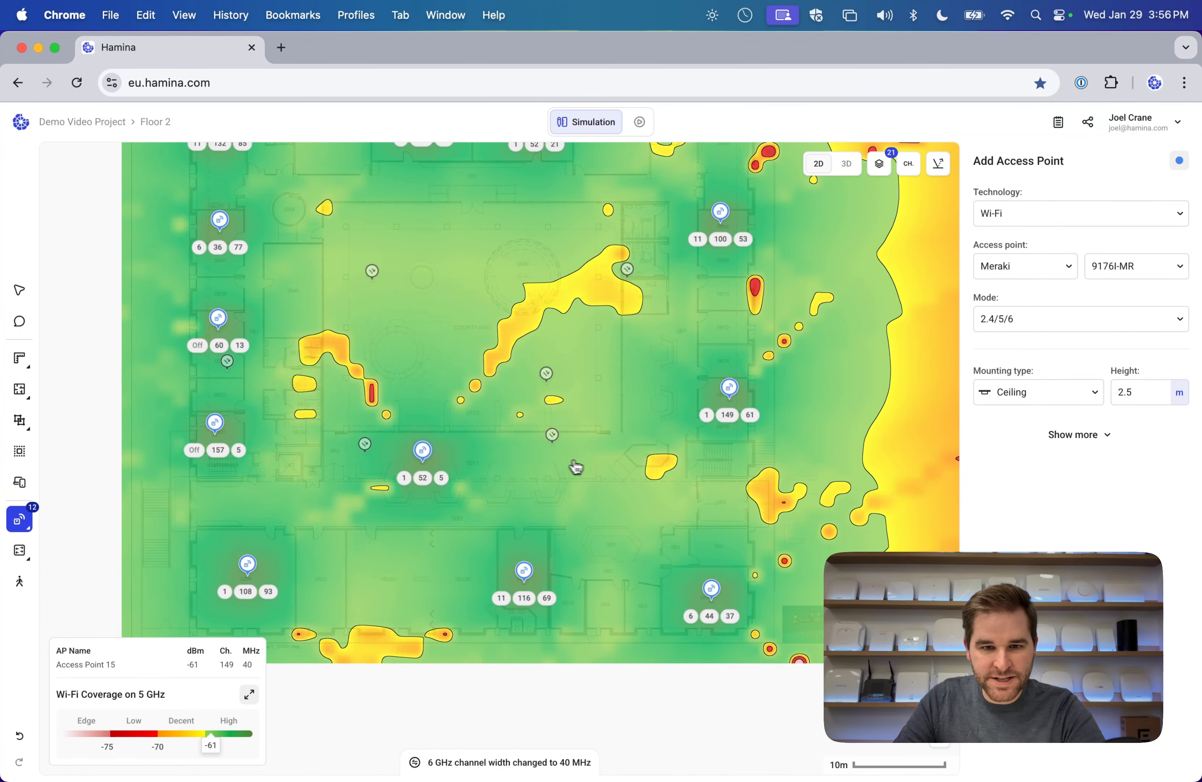
left_click(596, 451)
scroll(482, 357, "up", 2)
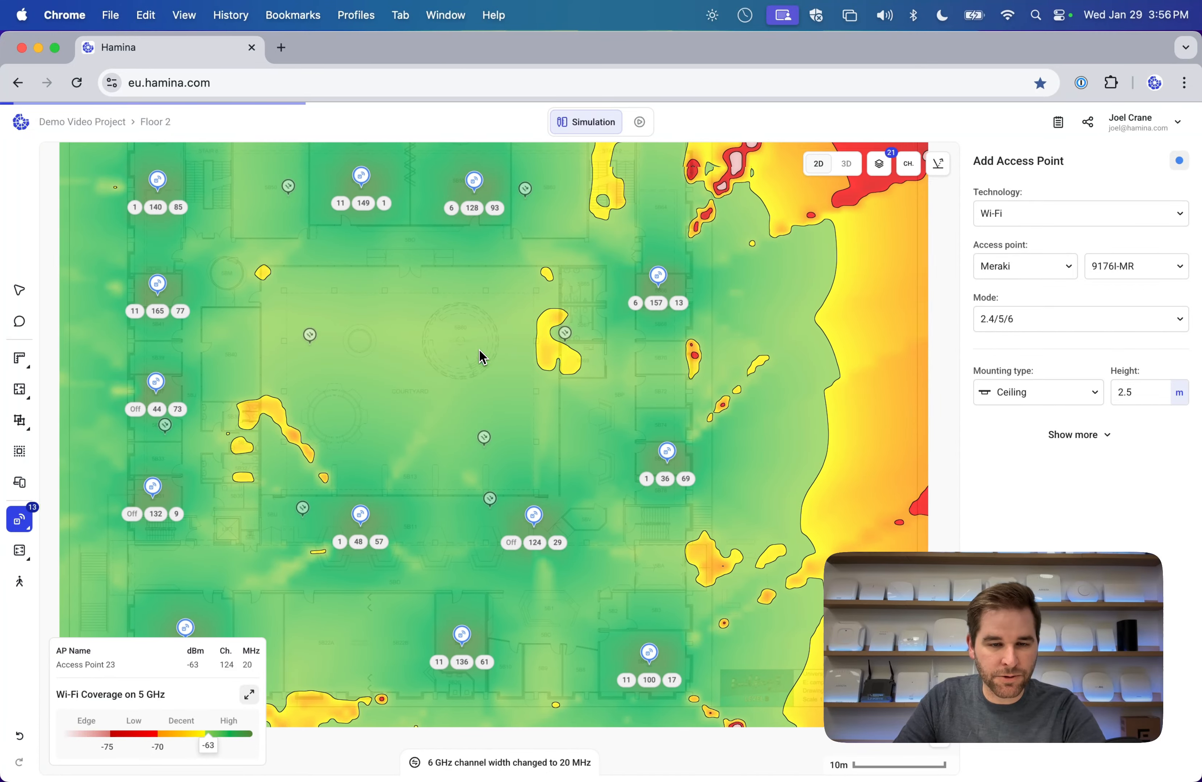
scroll(482, 356, "up", 2)
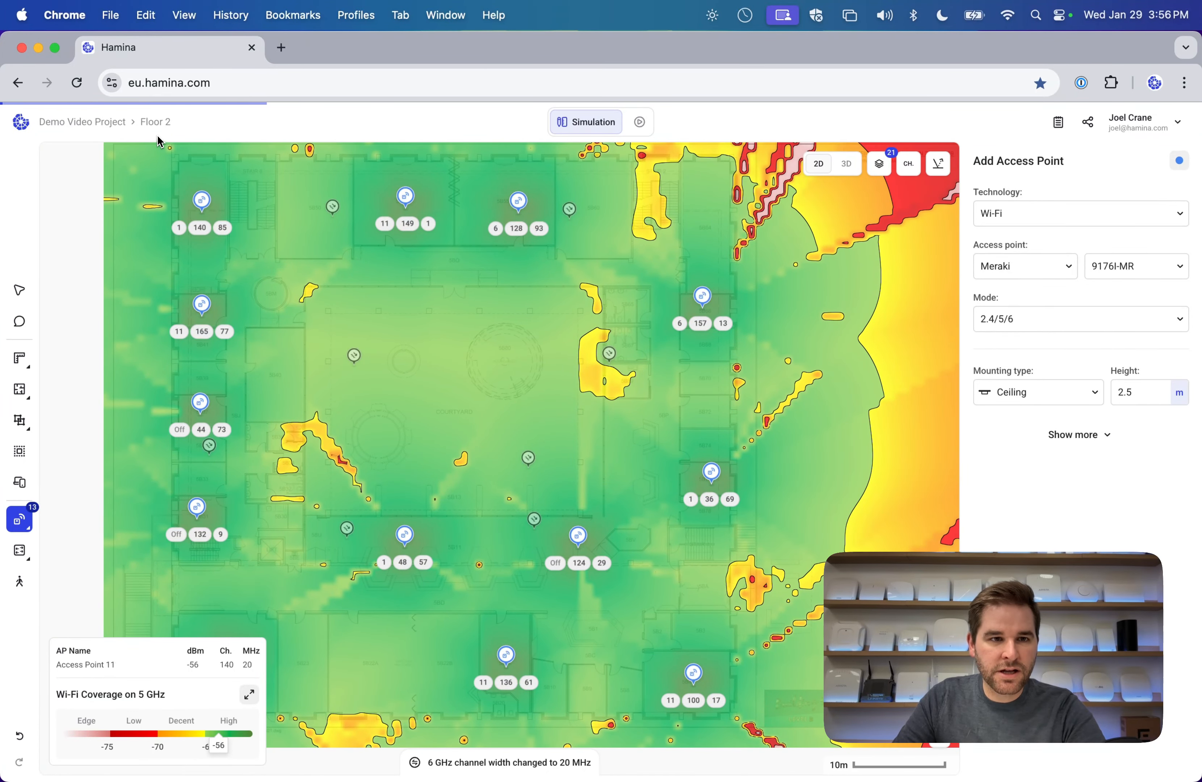
left_click(157, 124)
left_click(185, 182)
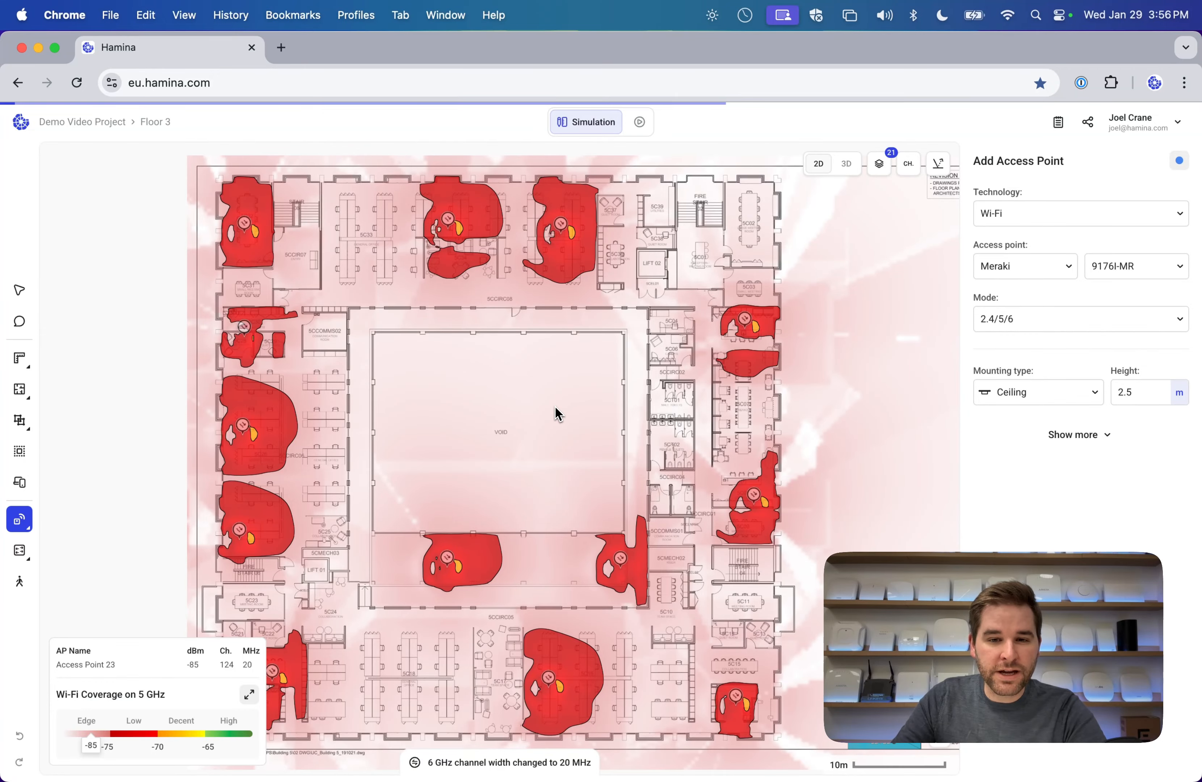
Pan the Floor 3 plan and bring up the Multi-floor & Raised floors tool flyout.
scroll(414, 510, "up", 5)
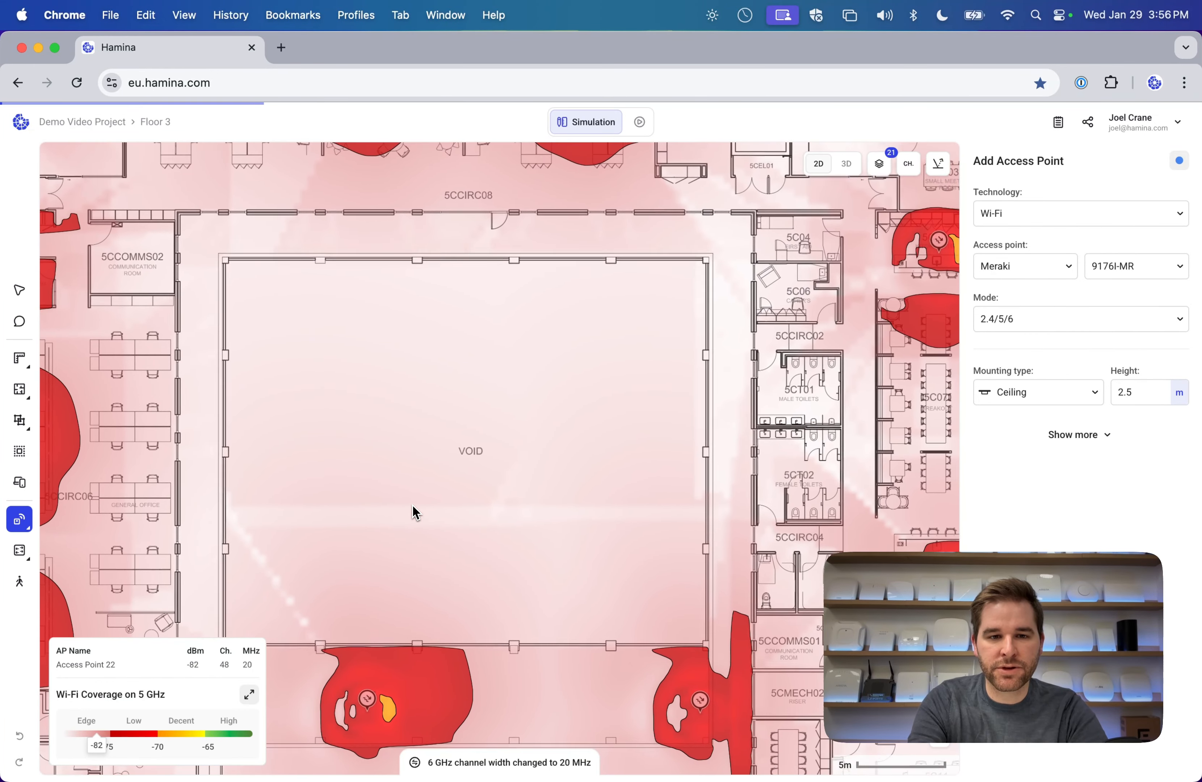
scroll(413, 505, "right", 1)
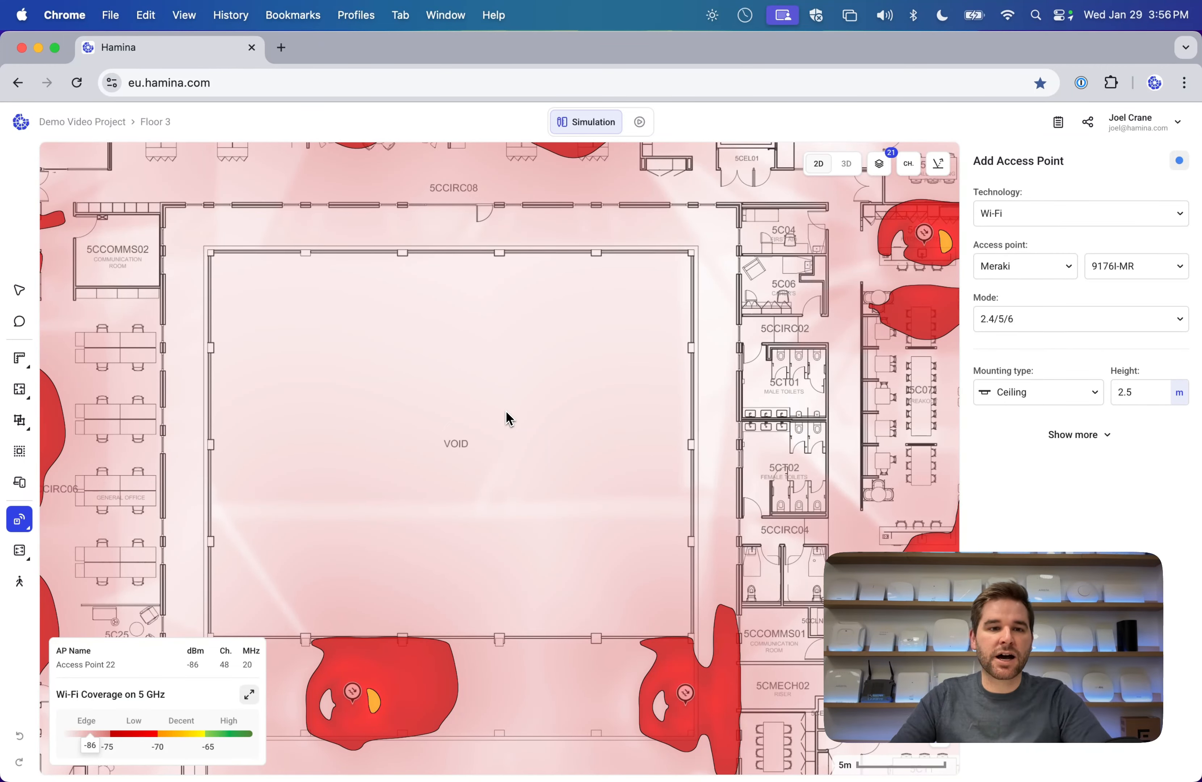
mouse_move(20, 420)
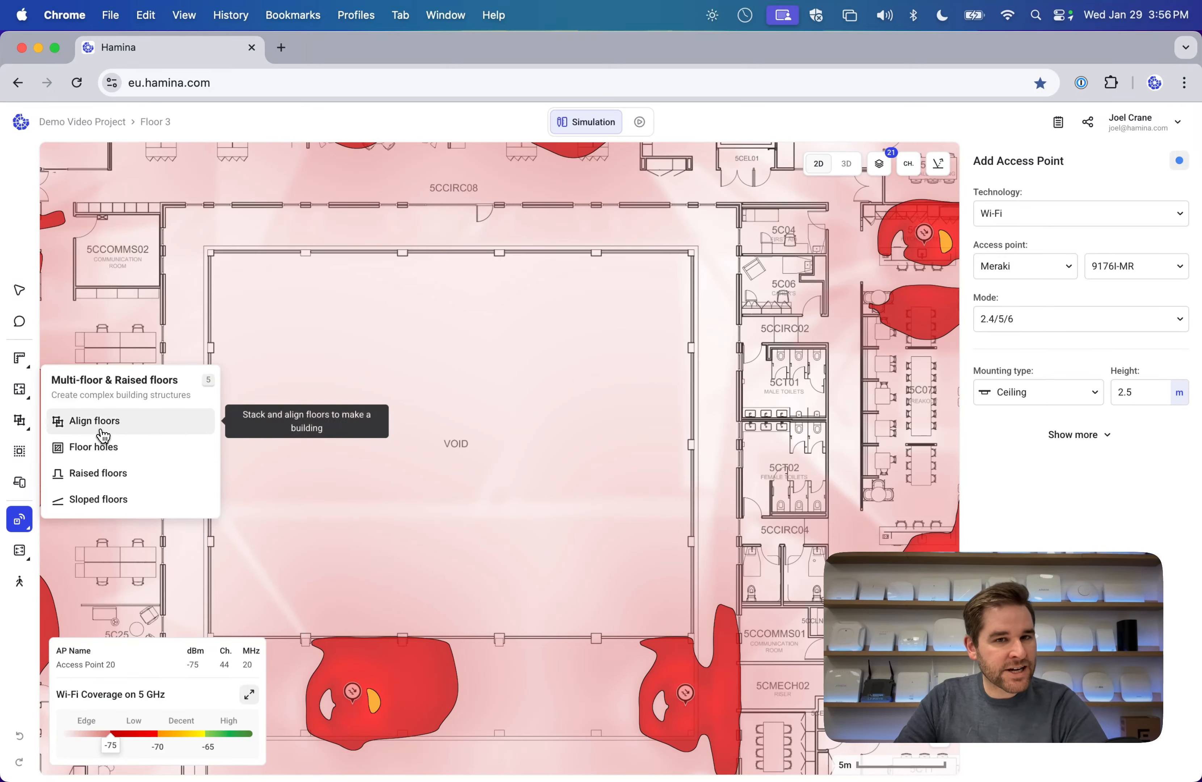
Draw a rectangular floor hole over Floor 3's central VOID courtyard.
left_click(114, 454)
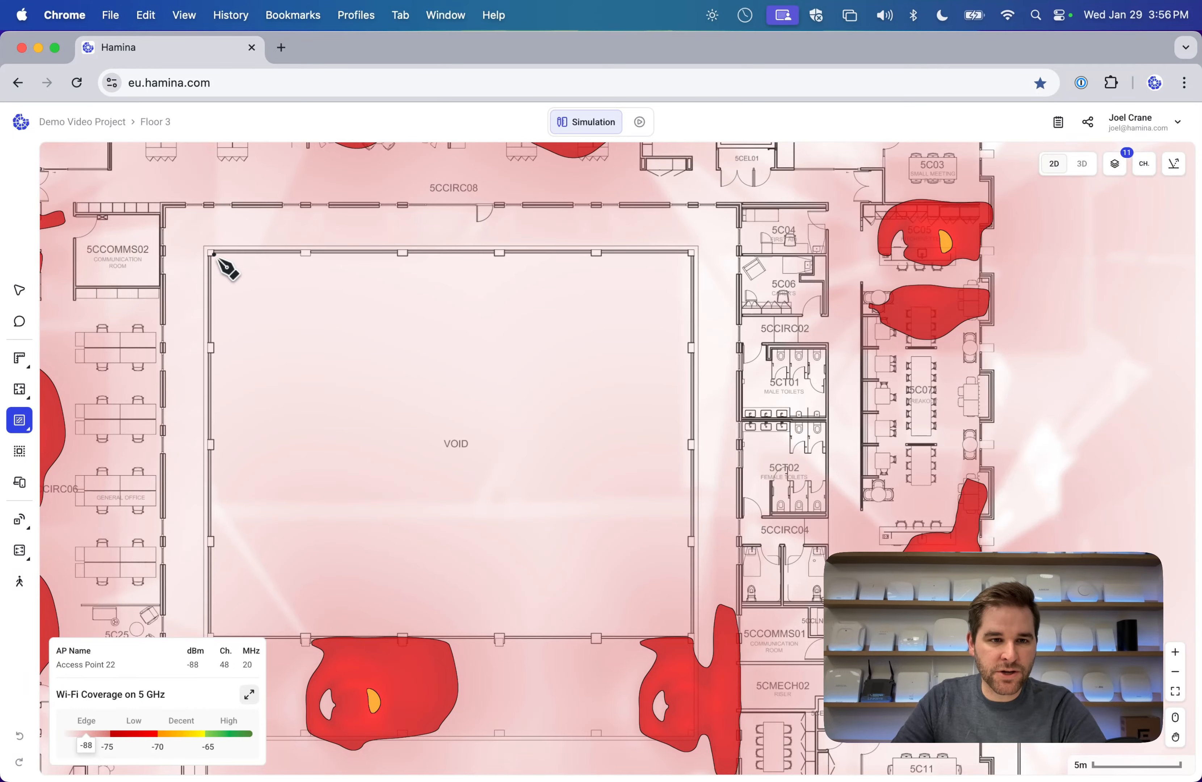
left_click_drag(215, 255, 689, 633)
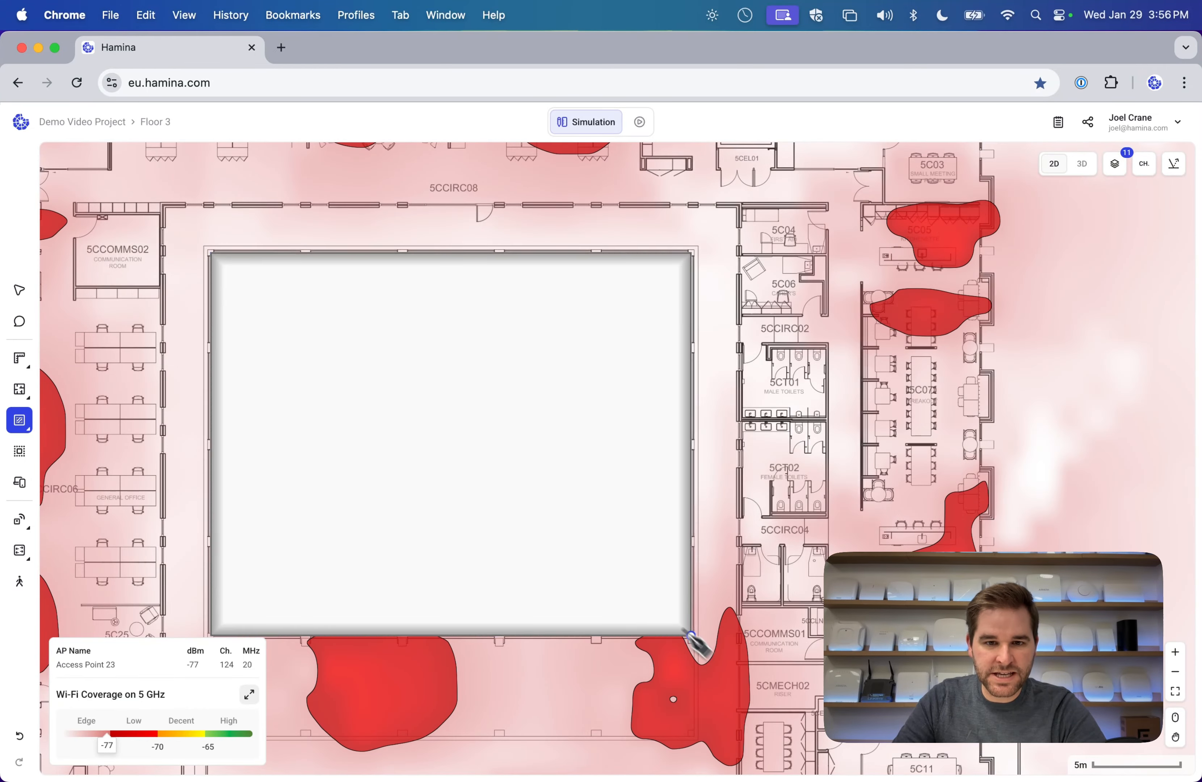
left_click(26, 297)
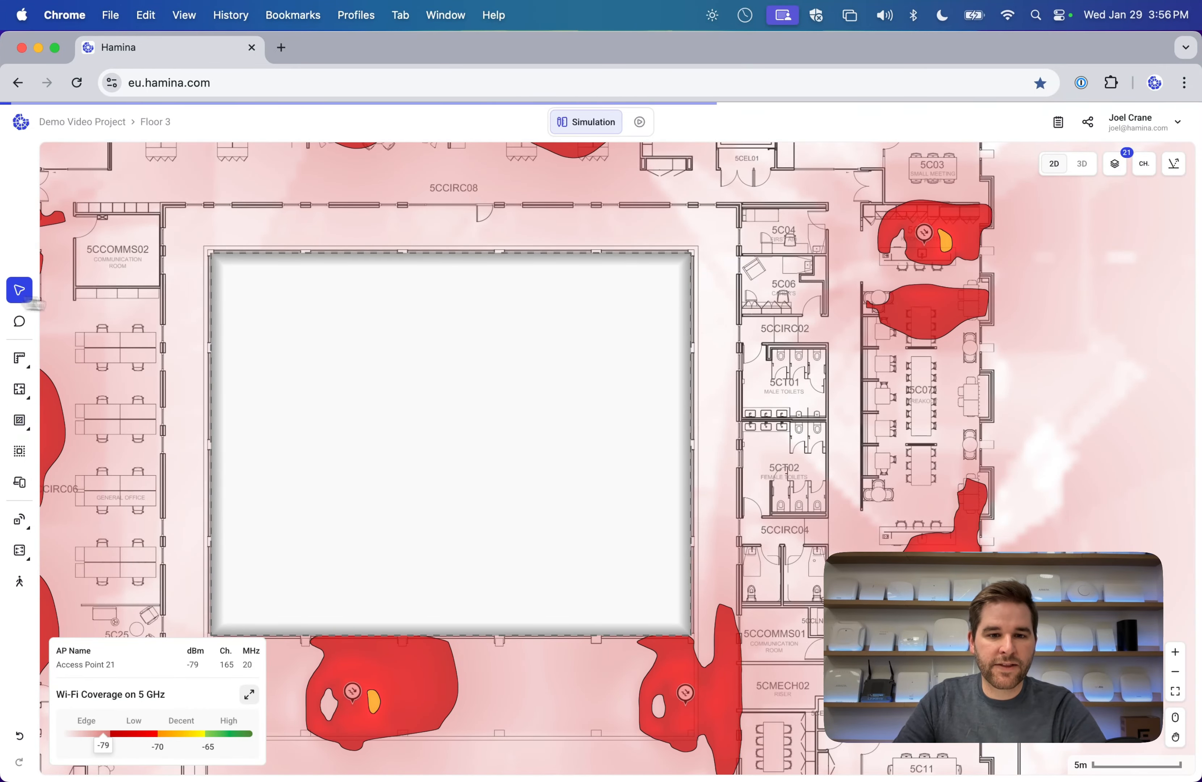
scroll(325, 397, "down", 5)
scroll(322, 397, "down", 5)
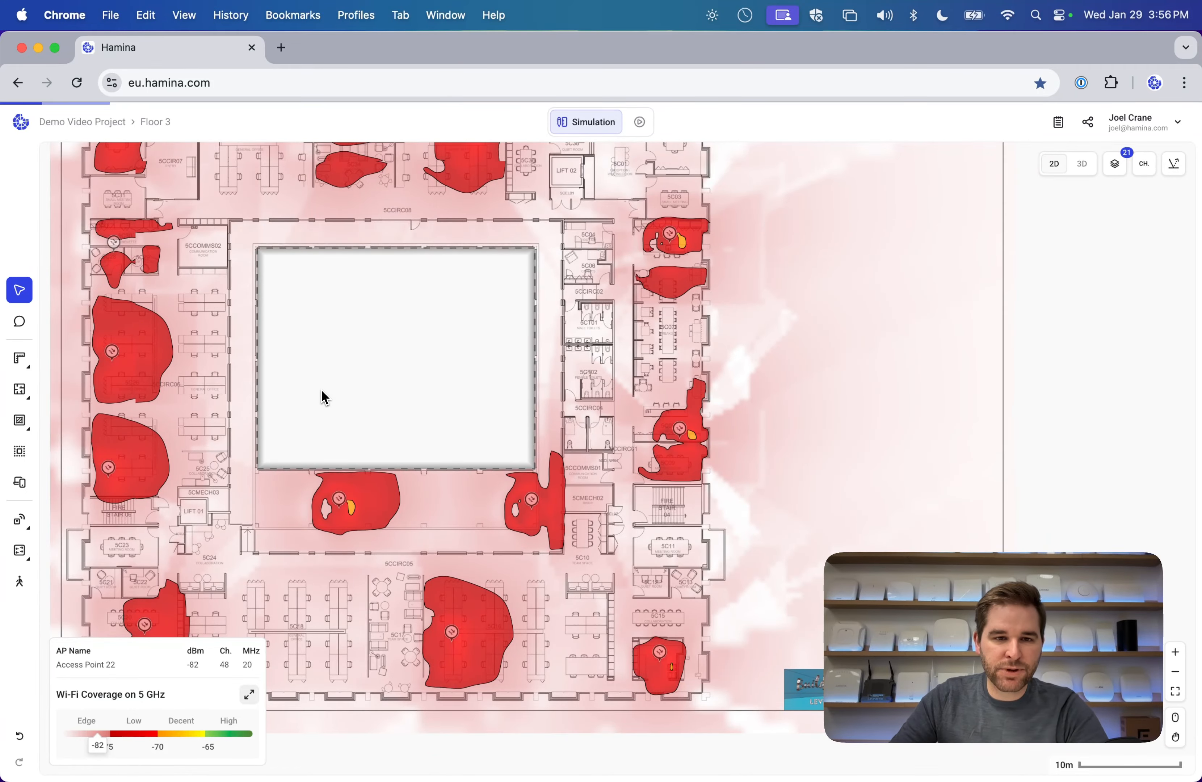
scroll(322, 395, "up", 3)
scroll(321, 394, "left", 4)
Place Meraki 9176I-MR access points in the top-left, top-right, right-hand, left and centre rooms.
mouse_move(20, 521)
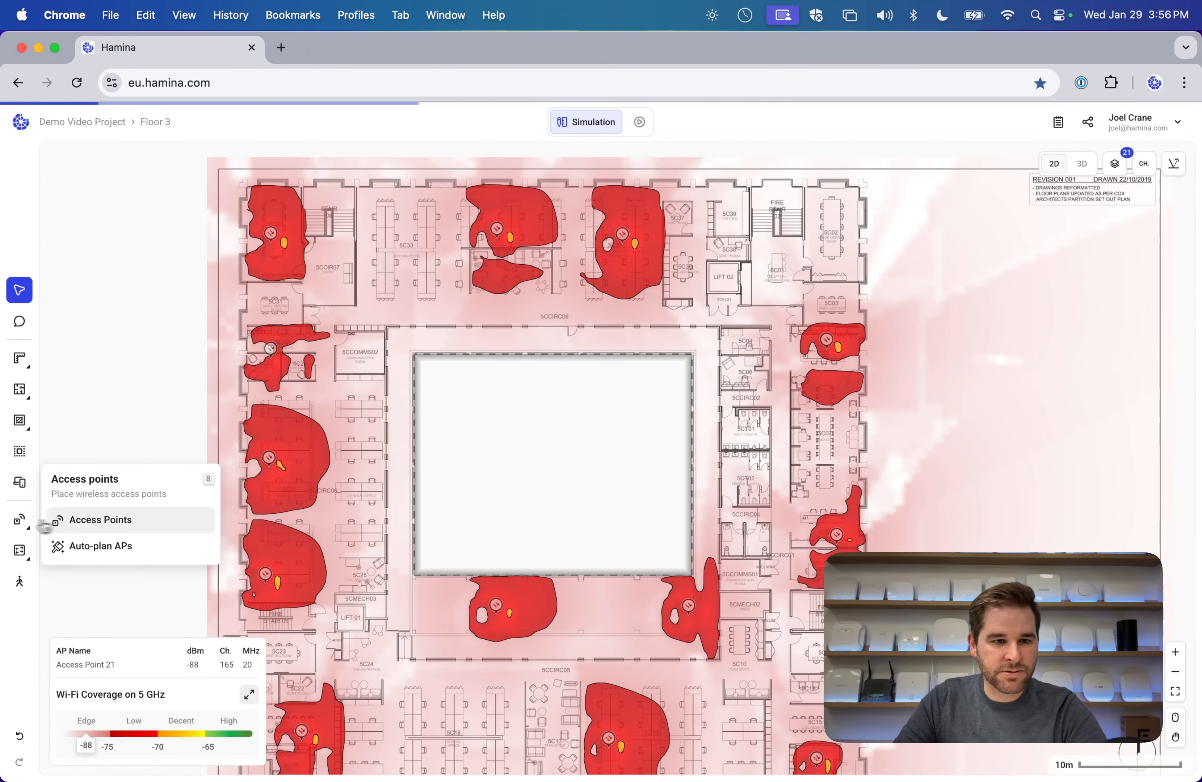
left_click(58, 521)
left_click(281, 254)
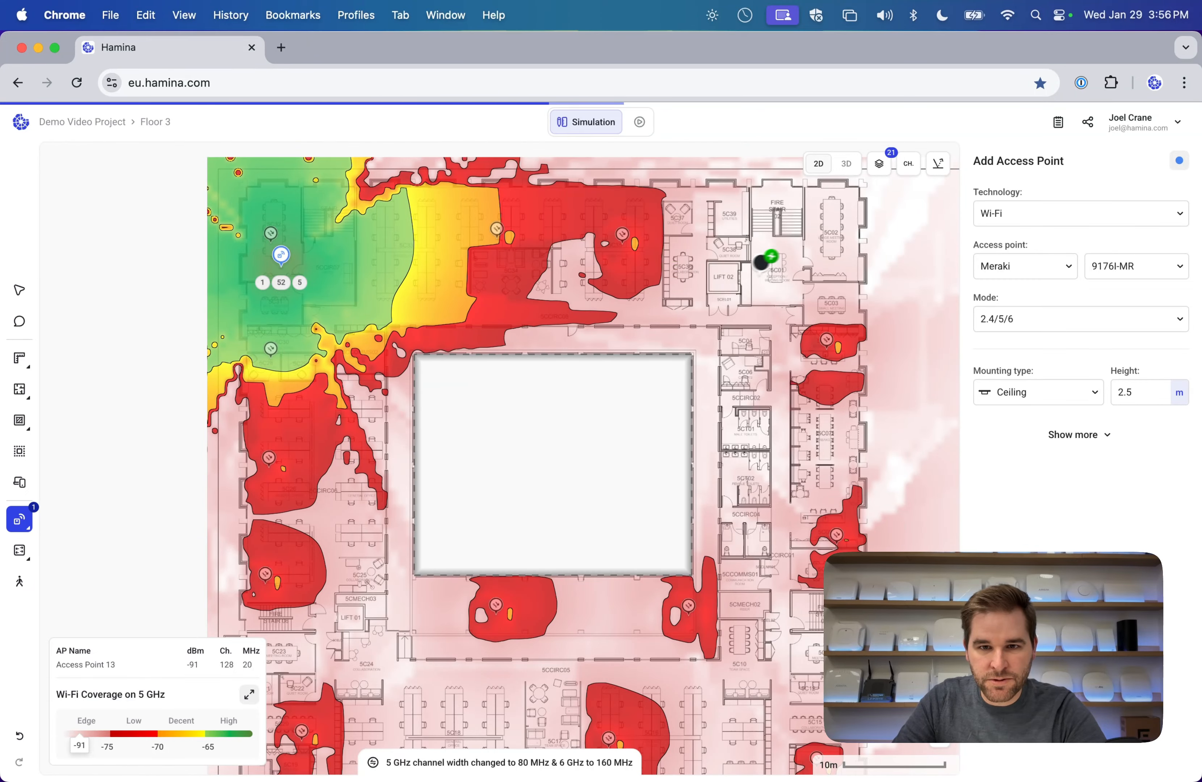
left_click(828, 230)
scroll(513, 345, "down", 6)
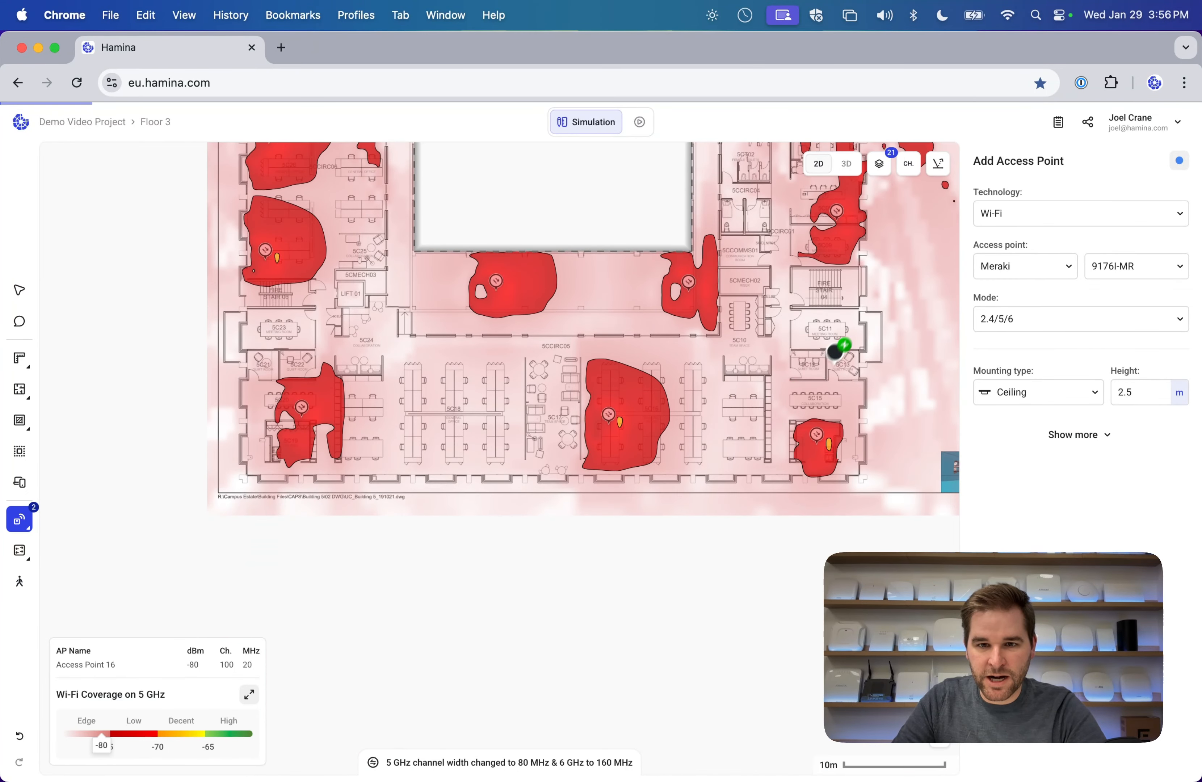
left_click(831, 331)
left_click(820, 402)
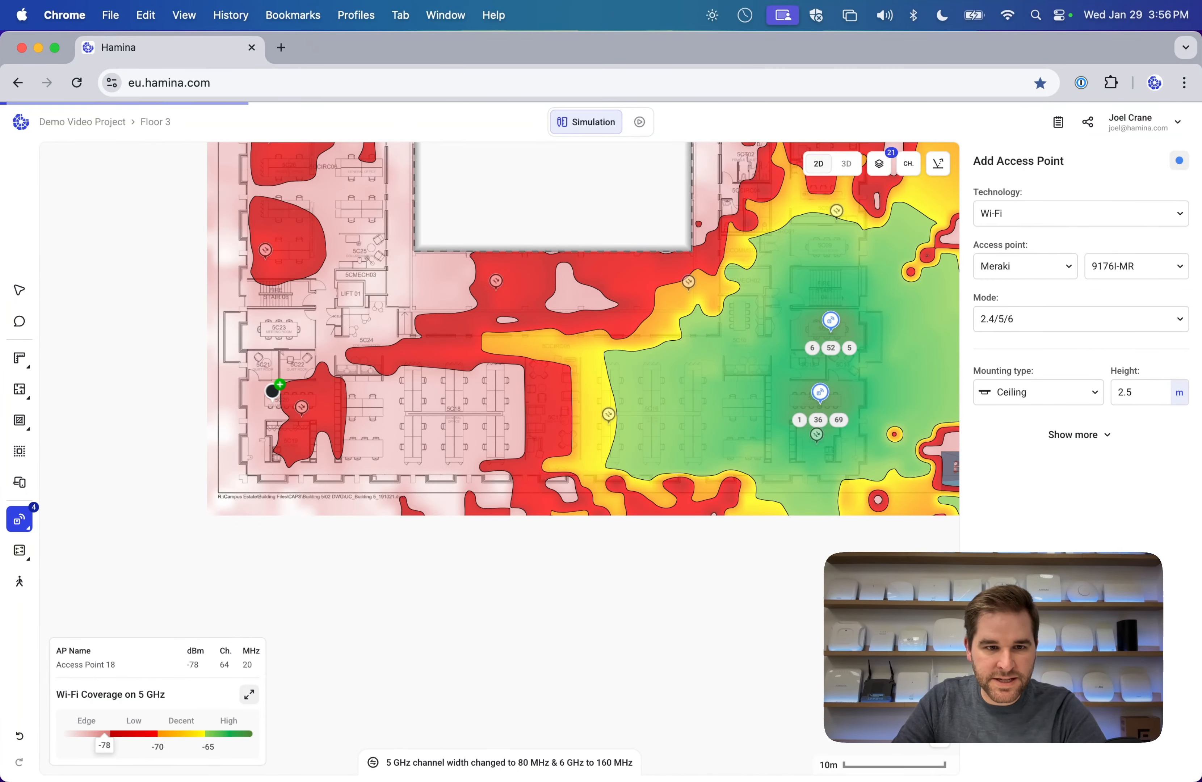
left_click(272, 391)
left_click(462, 417)
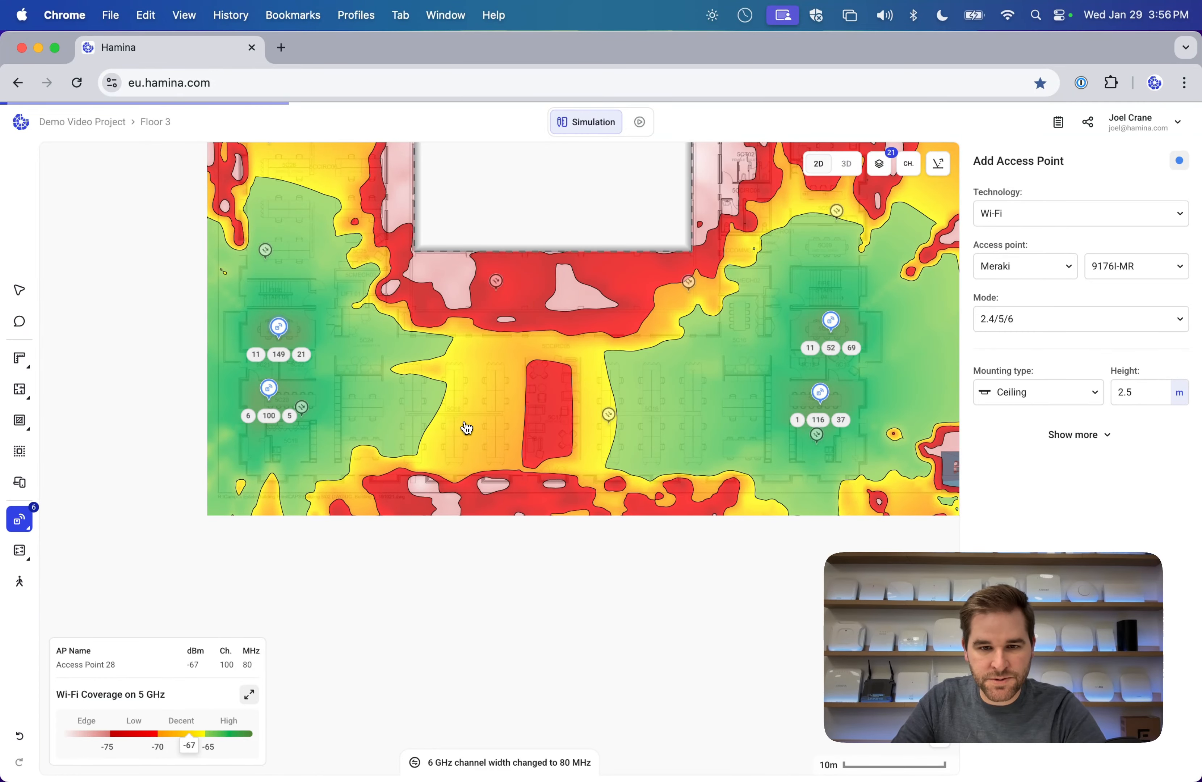
left_click(712, 404)
Add more access points on the left, right side, centre and below the floor hole, totalling fifteen.
scroll(463, 333, "up", 3)
left_click(304, 362)
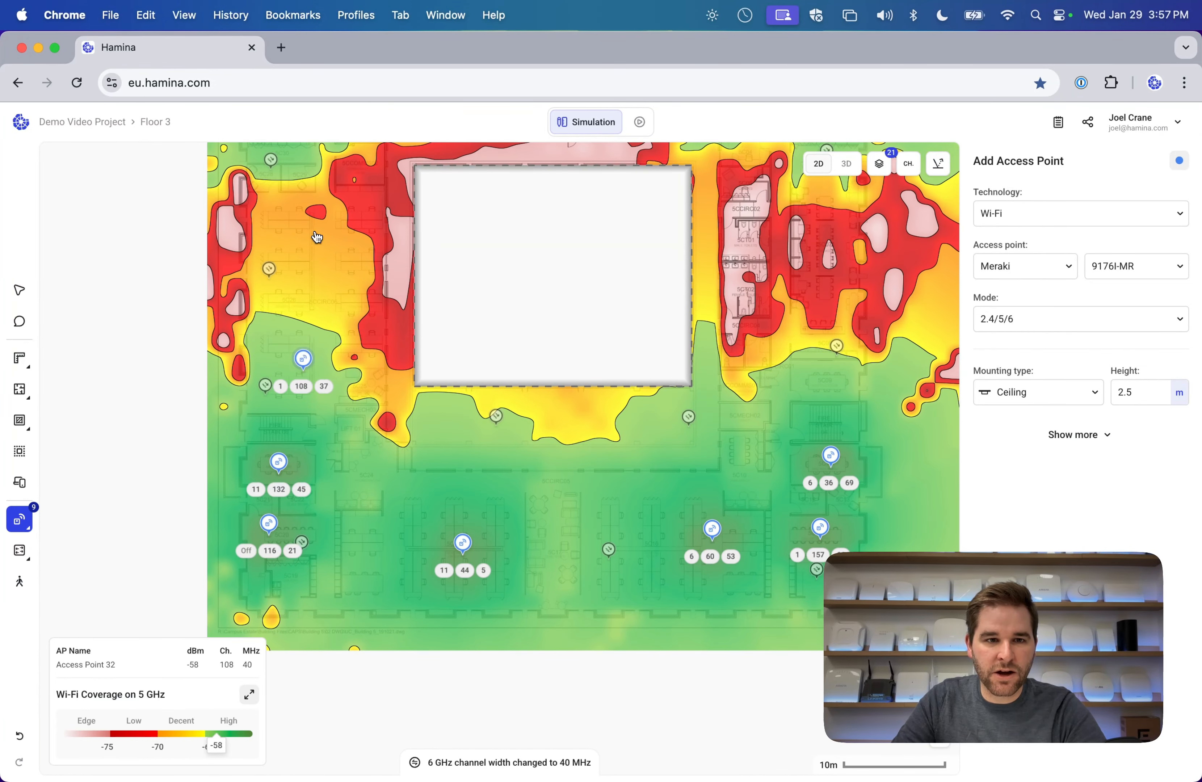
left_click(313, 221)
scroll(508, 357, "right", 4)
scroll(508, 357, "up", 3)
left_click(213, 222)
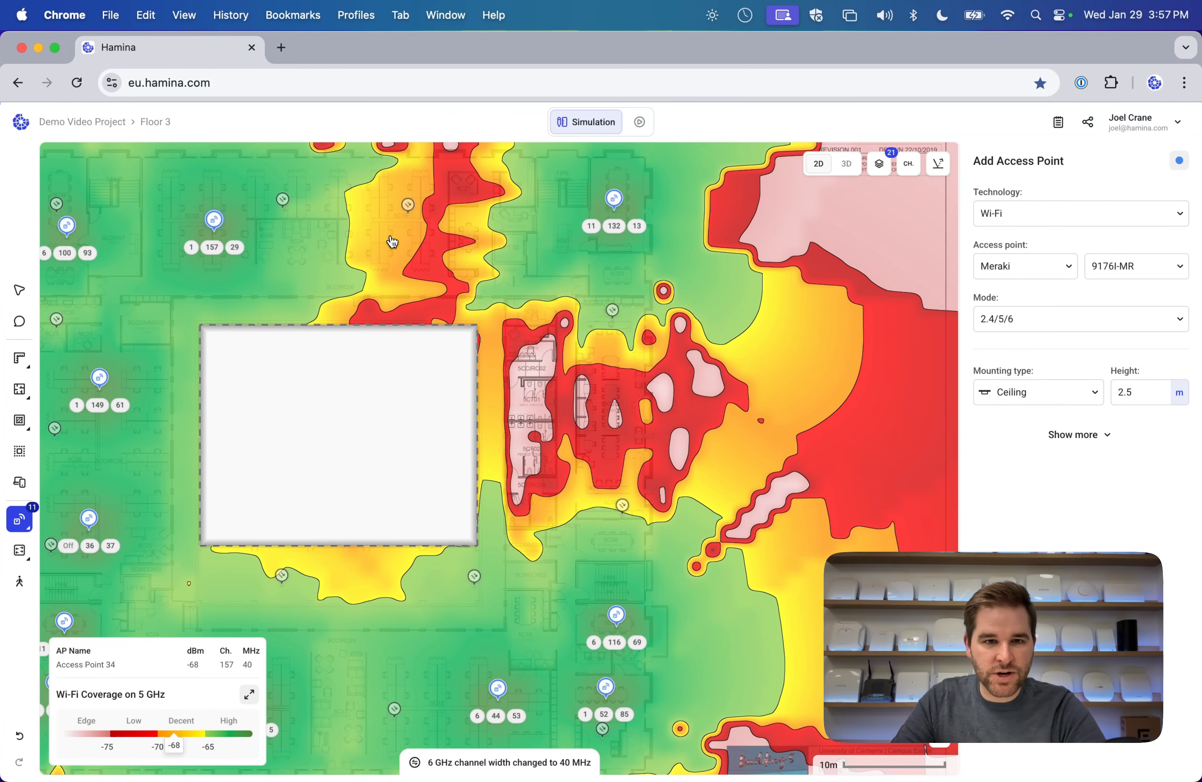
left_click(389, 223)
left_click(609, 351)
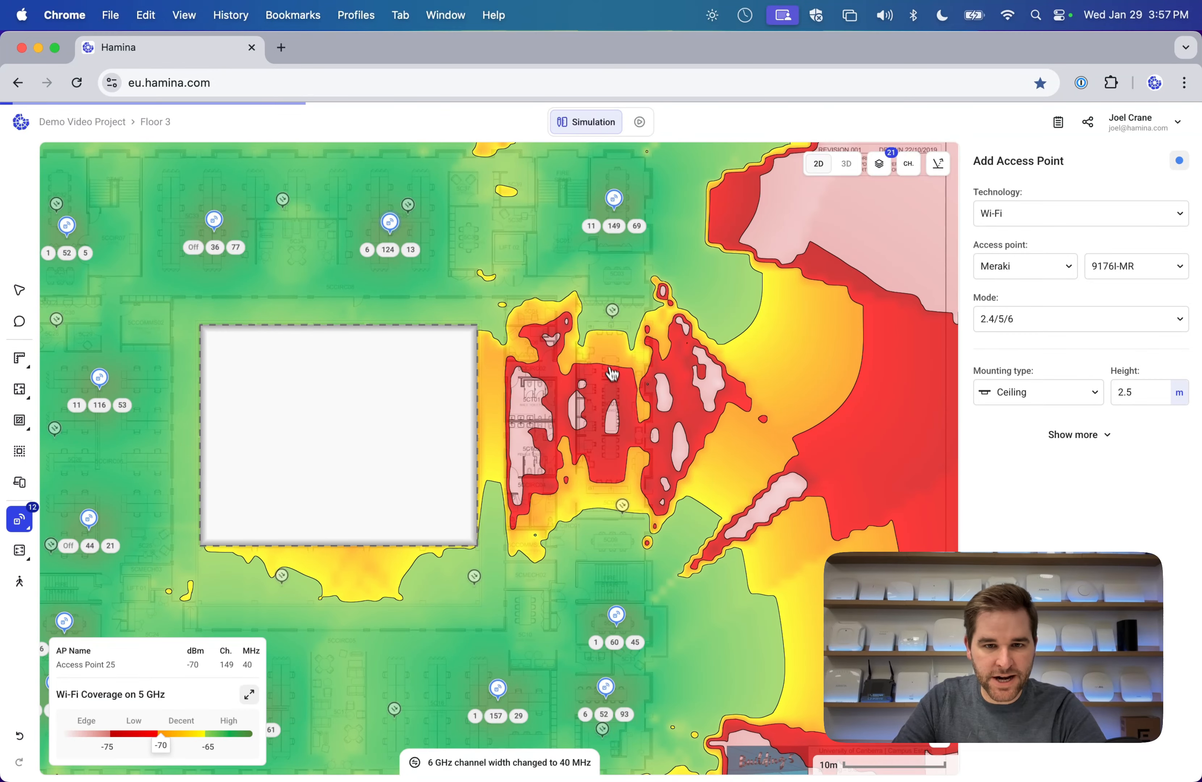
scroll(611, 445, "down", 3)
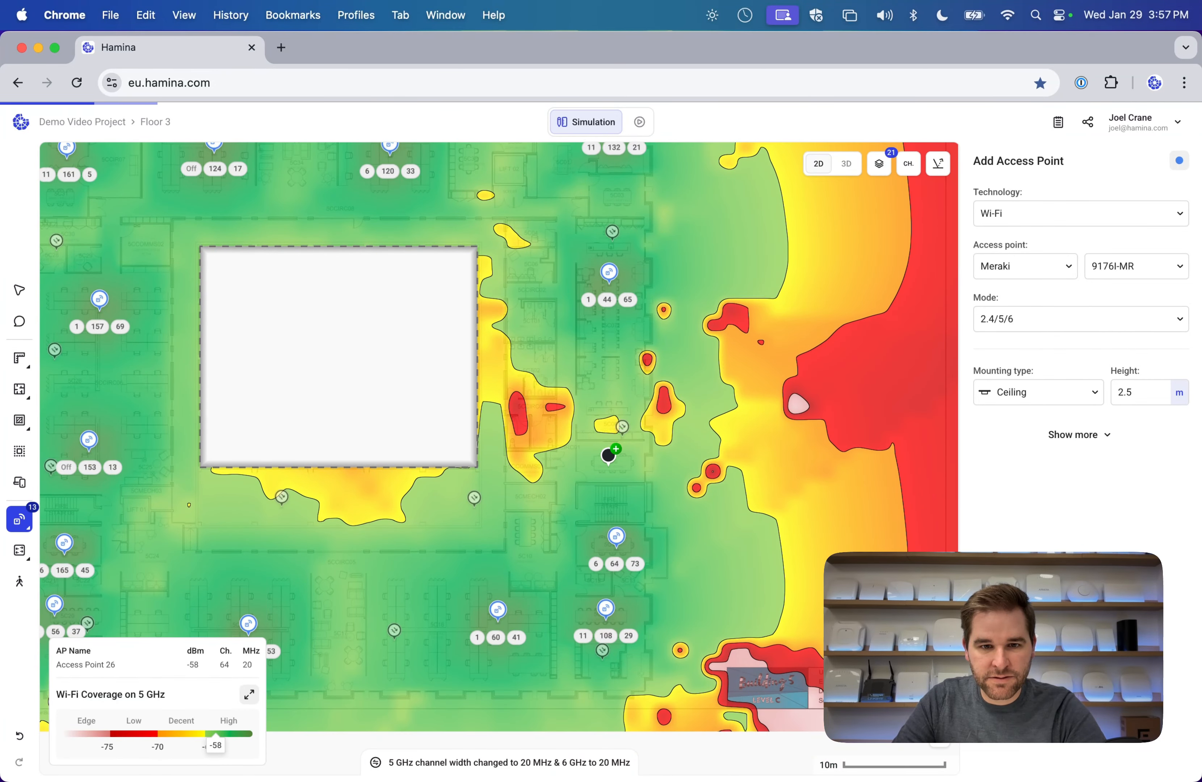
left_click(609, 455)
scroll(424, 474, "left", 5)
scroll(424, 475, "up", 2)
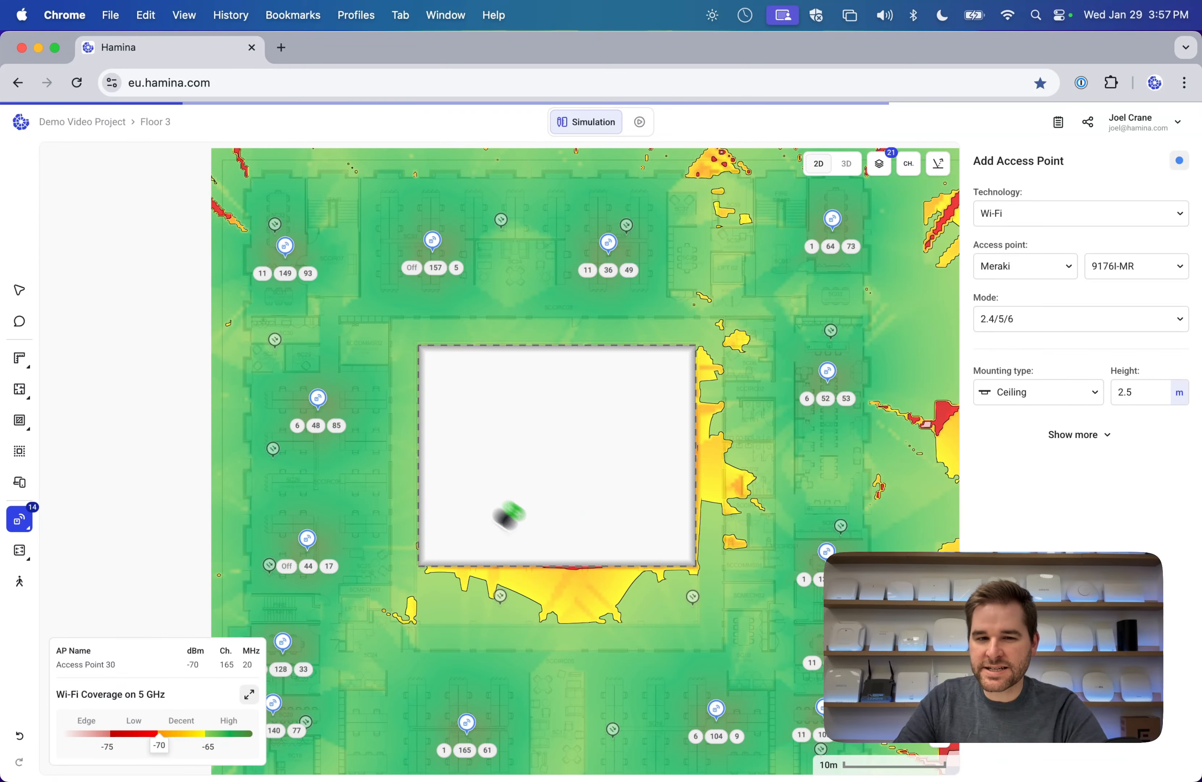
left_click(569, 562)
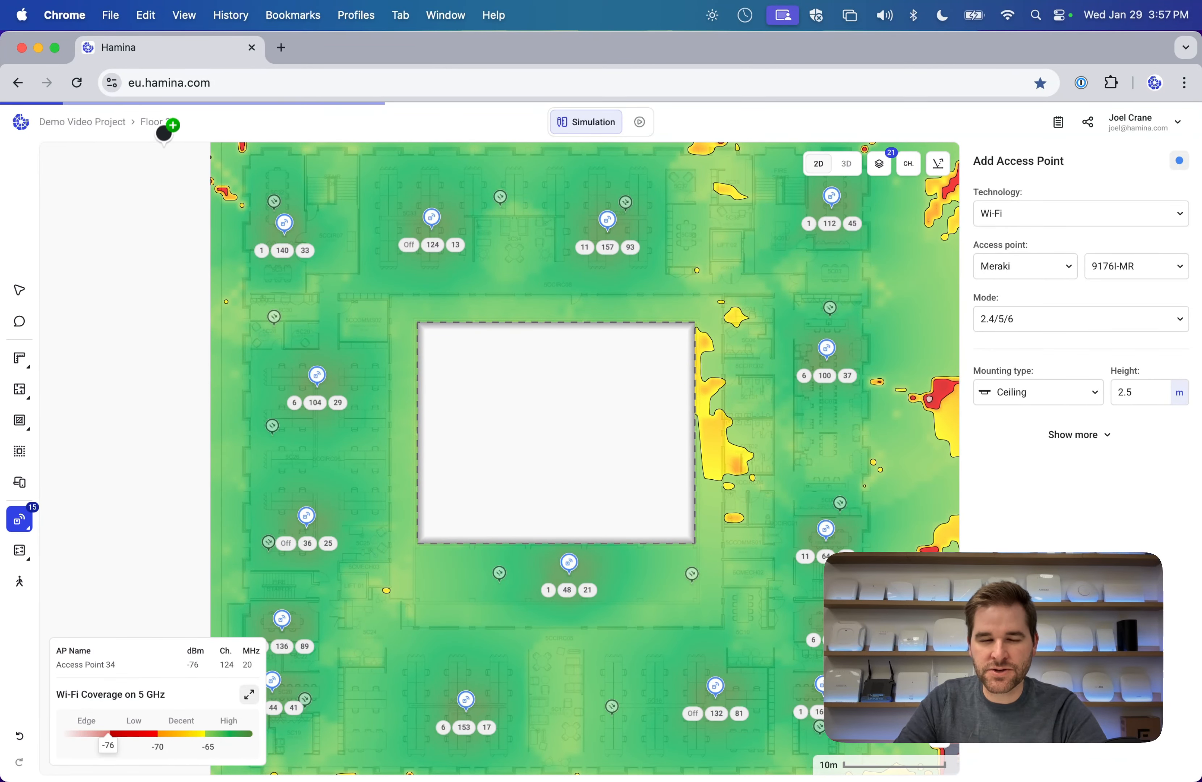
Switch to Floor 2 and select an adjacent-floor access point to view its coverage.
left_click(157, 123)
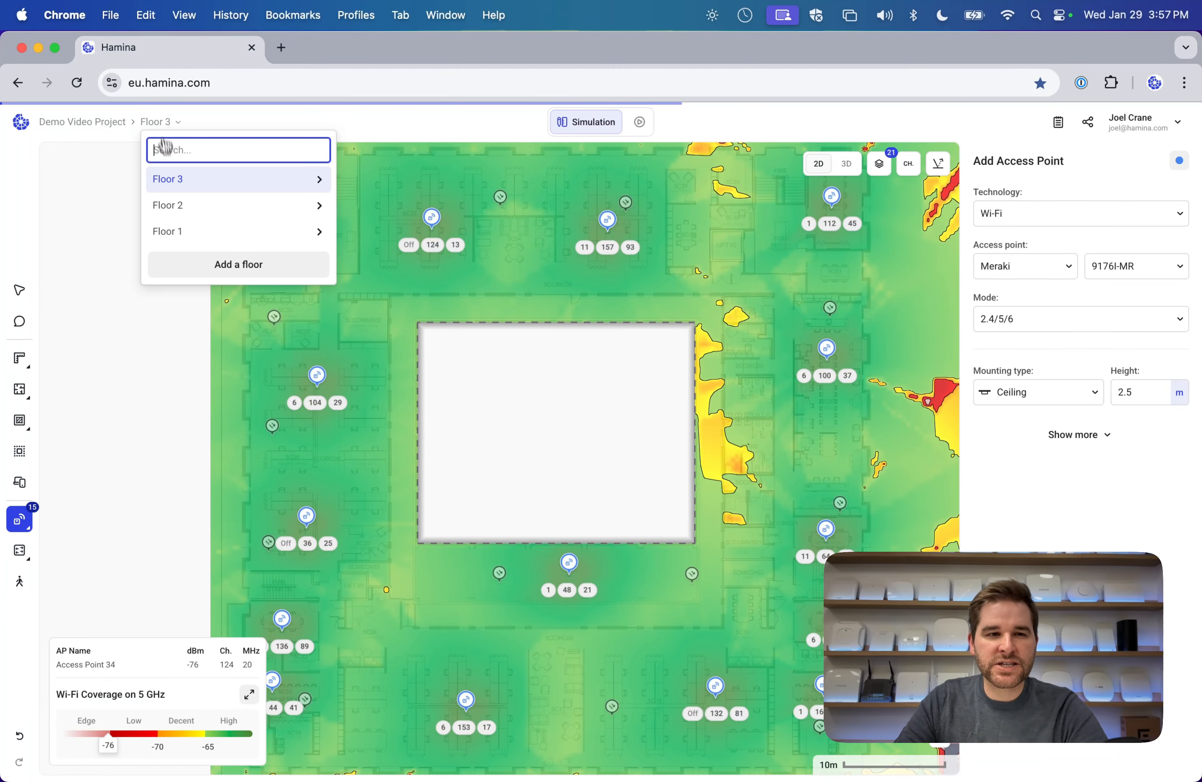
left_click(175, 206)
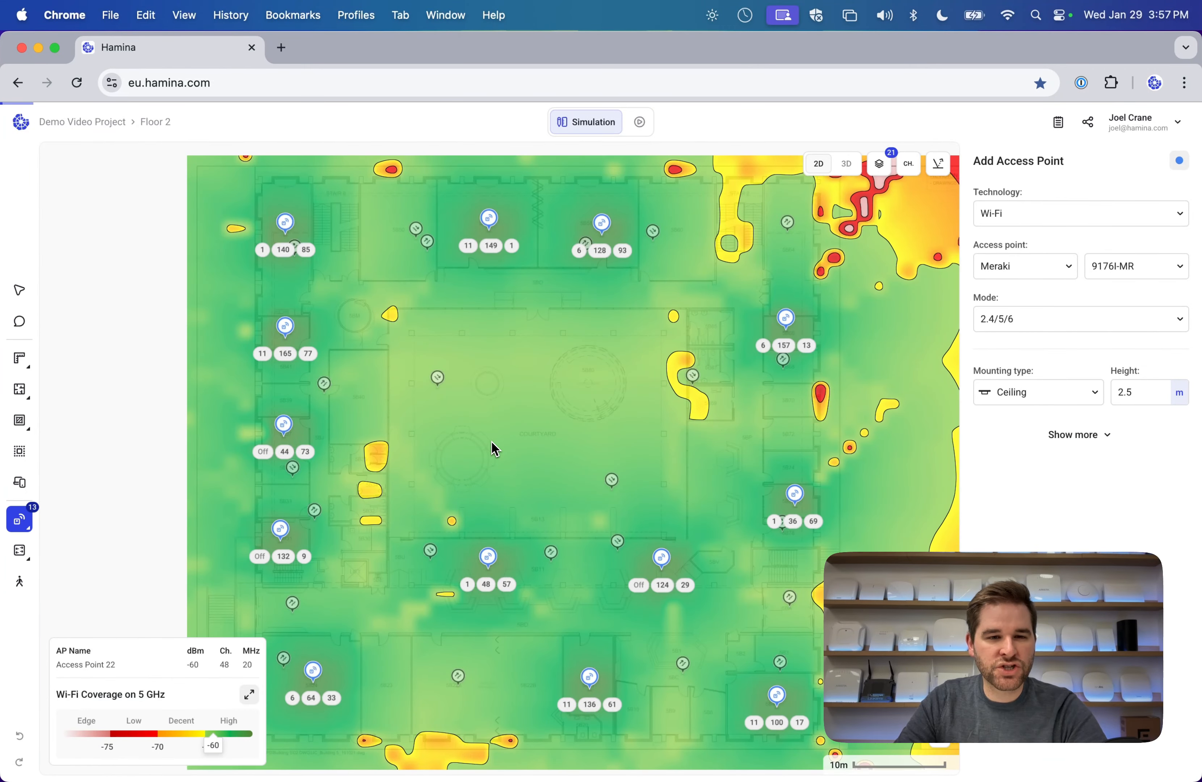
left_click(20, 298)
scroll(707, 551, "down", 4)
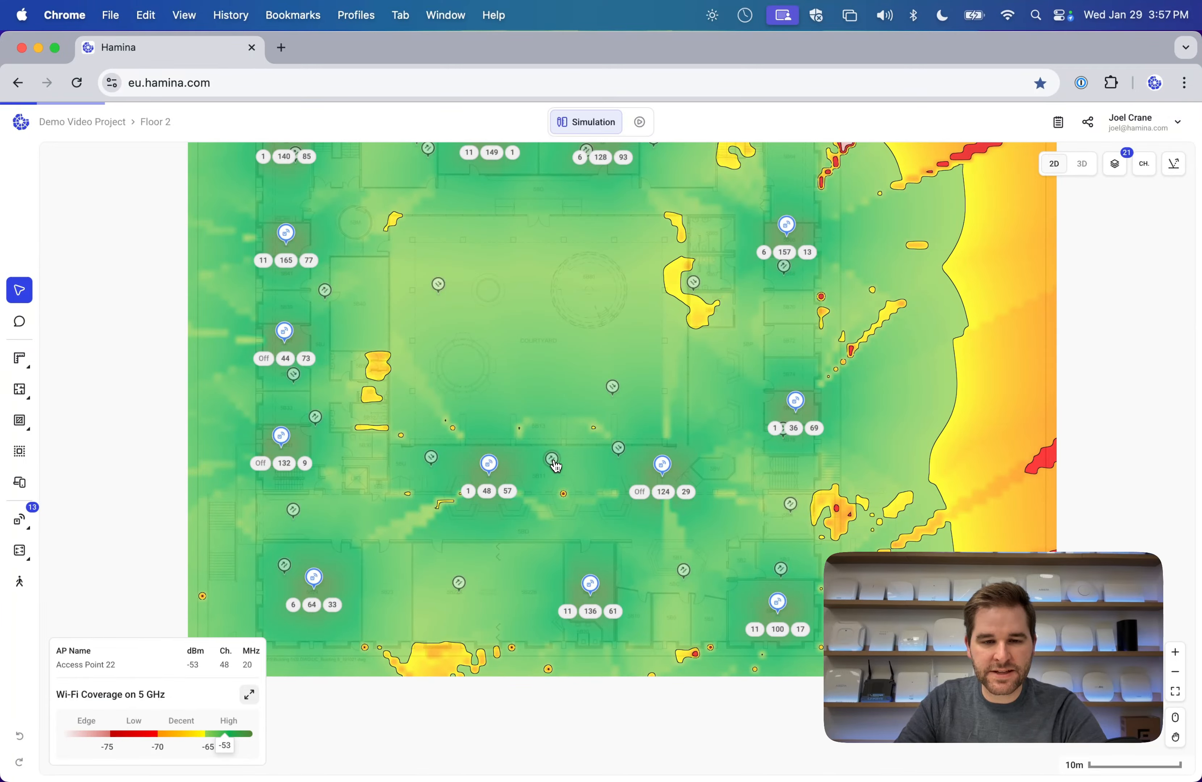
left_click(553, 460)
scroll(556, 466, "up", 5)
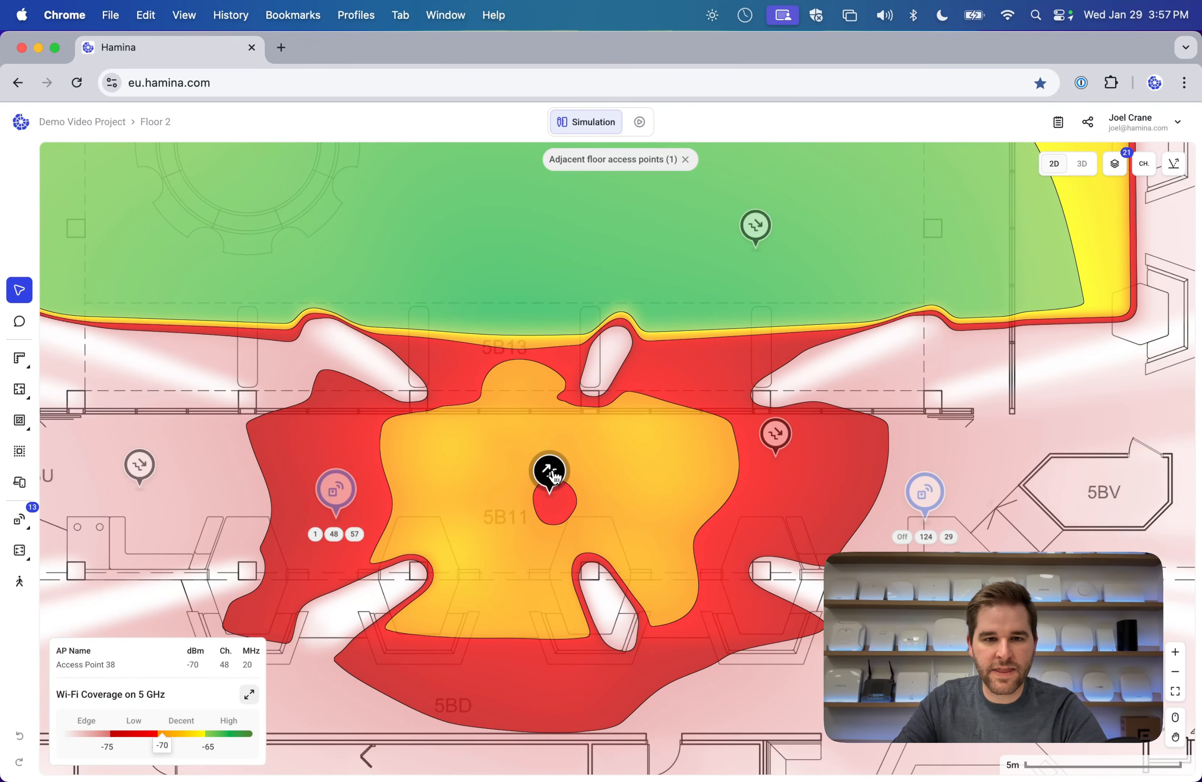
Deselect the access point and pan around Floor 2's full 5 GHz heatmap.
scroll(554, 477, "down", 5)
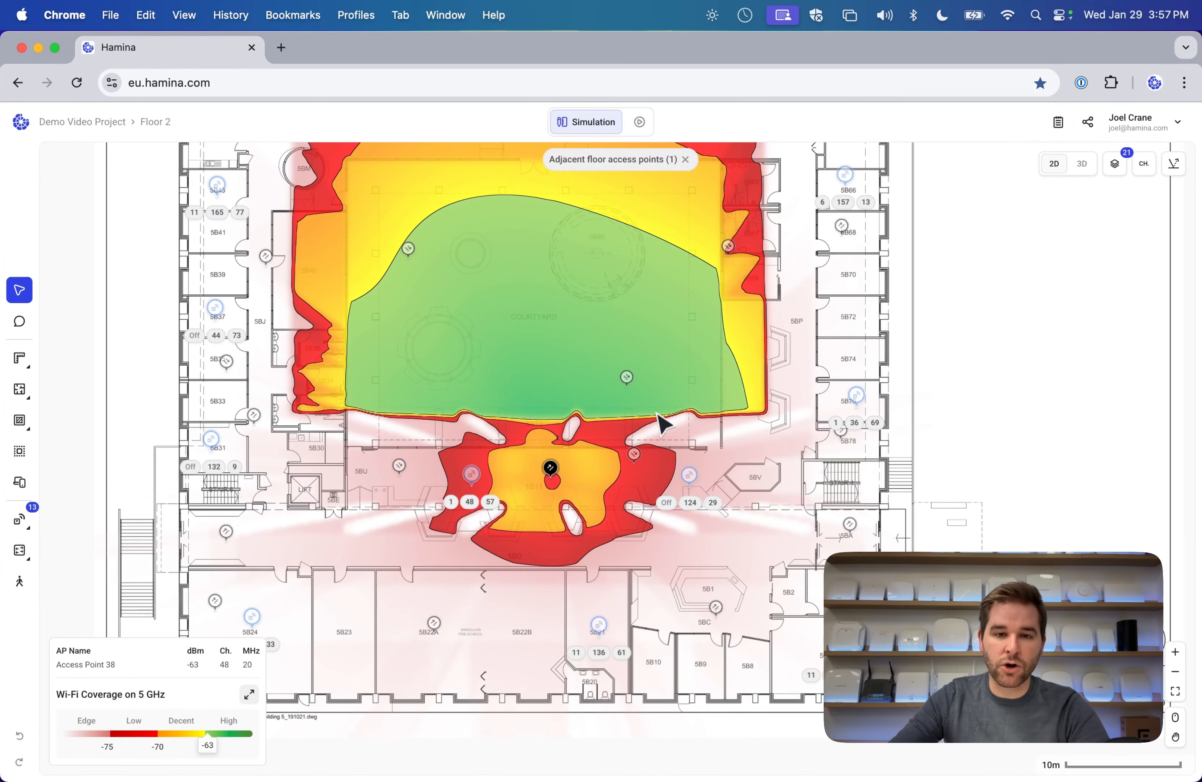
left_click(741, 451)
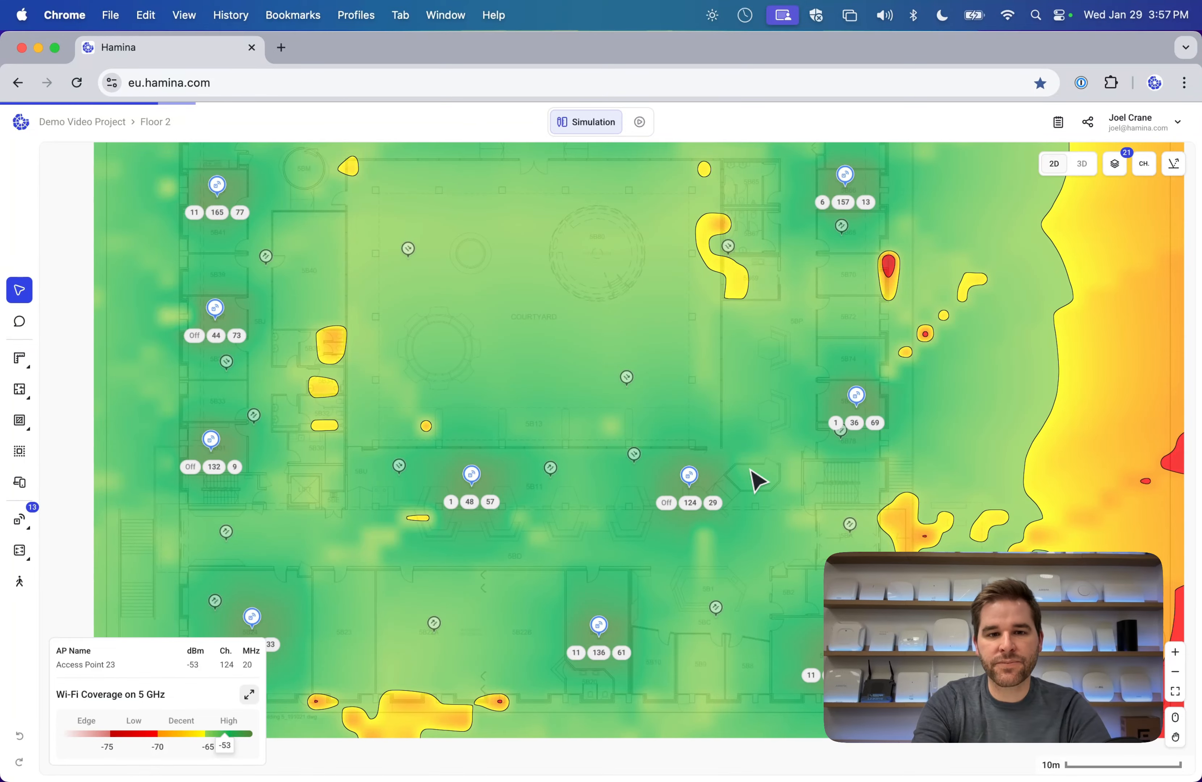
scroll(750, 470, "down", 5)
scroll(751, 472, "right", 2)
scroll(614, 395, "down", 2)
scroll(614, 395, "right", 1)
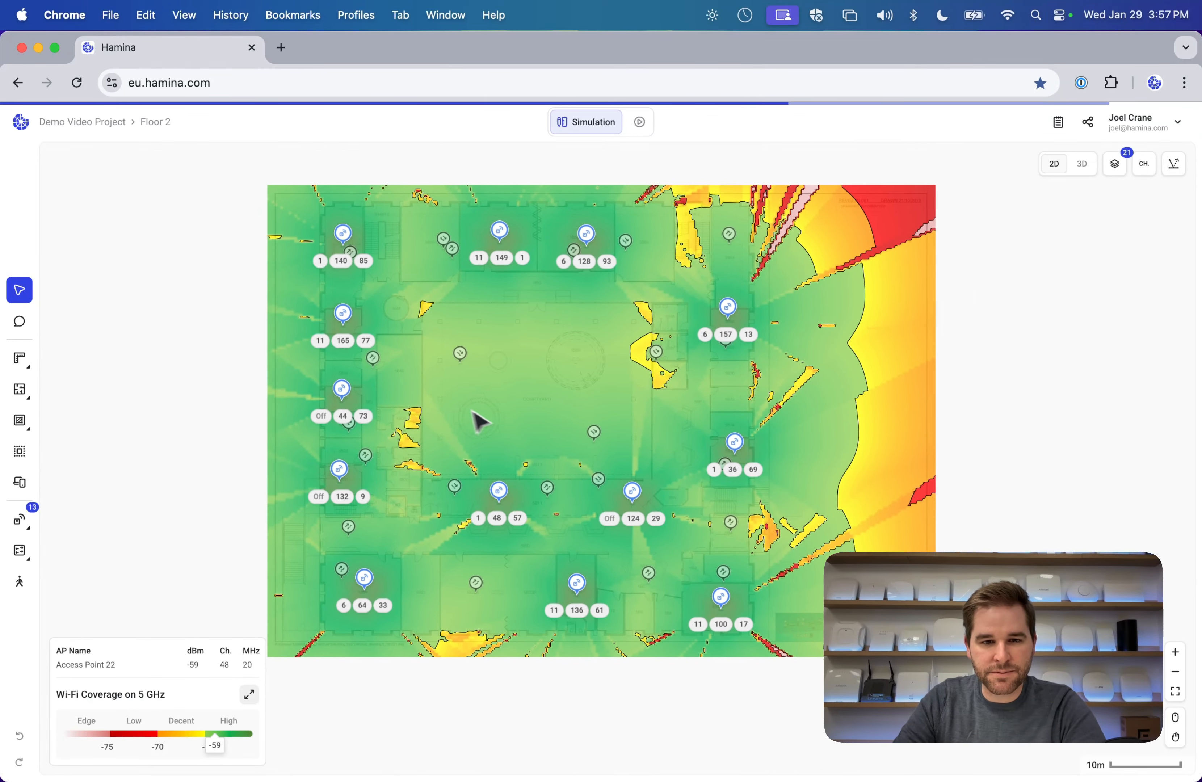
left_click_drag(476, 406, 386, 396)
scroll(386, 401, "up", 3)
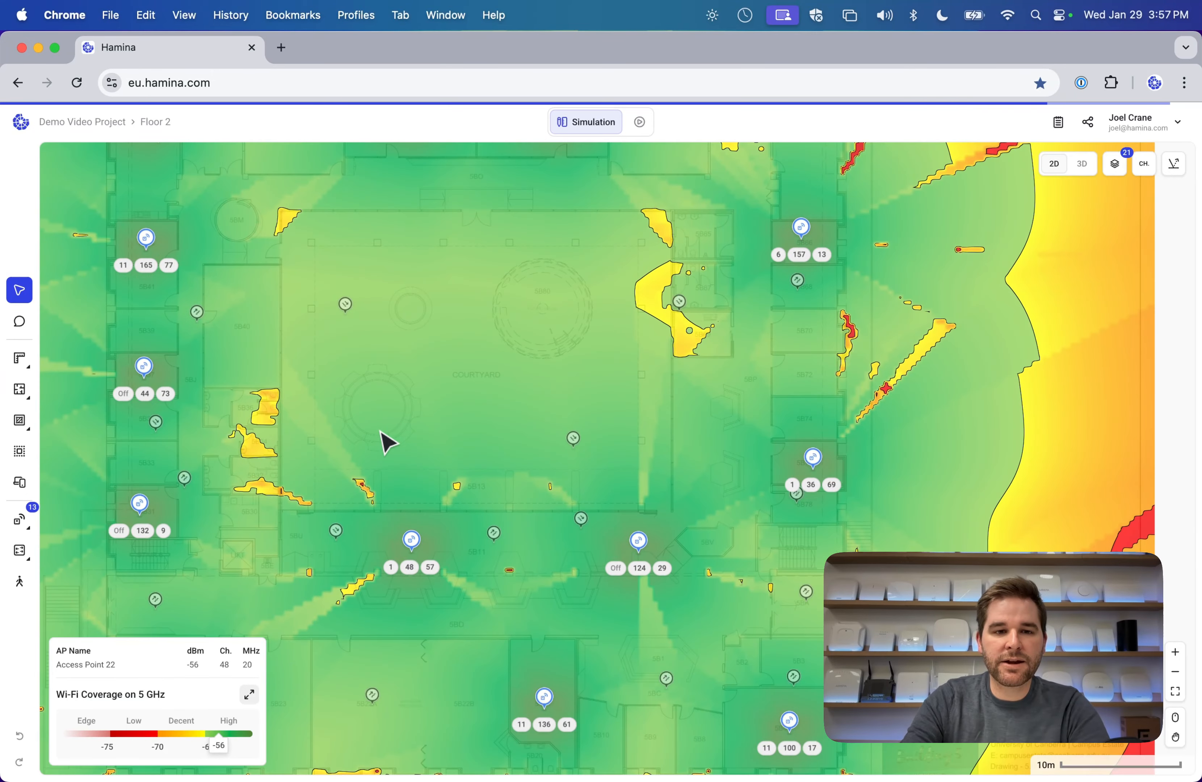
Switch to Floor 1, pan the plan, and bring up the Switches, cables and more flyout.
left_click(164, 133)
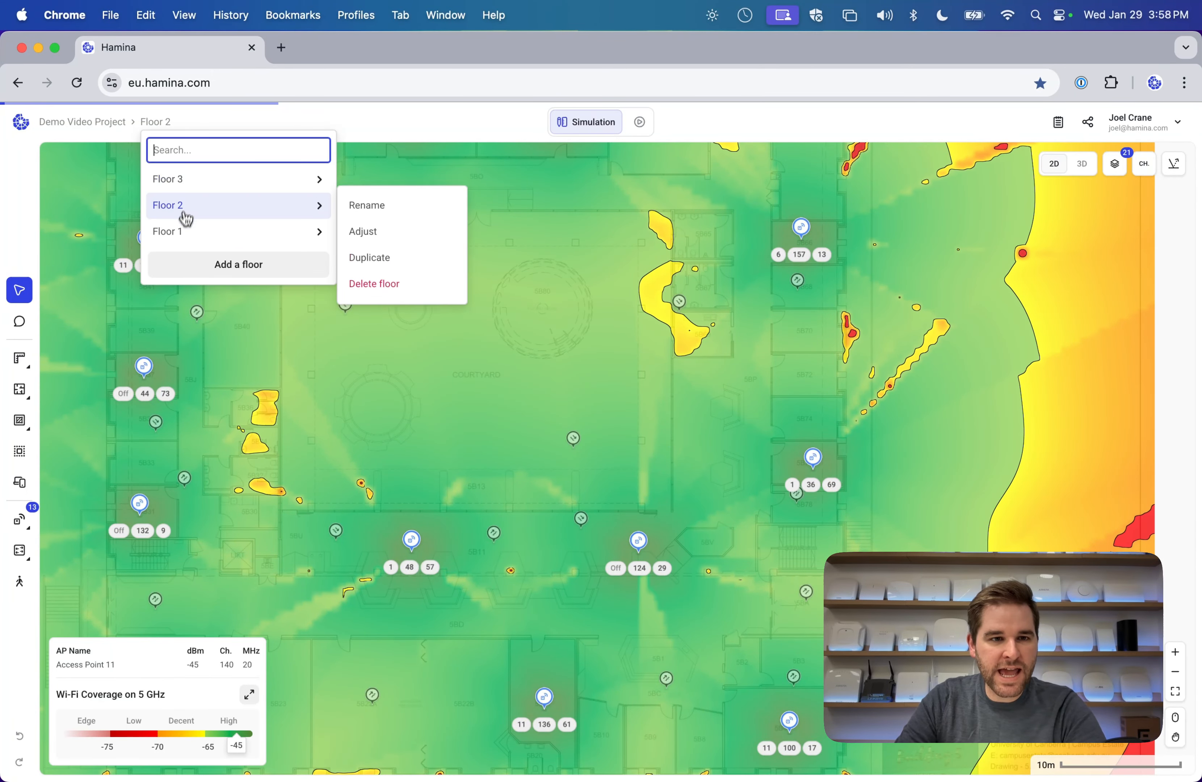
left_click(182, 231)
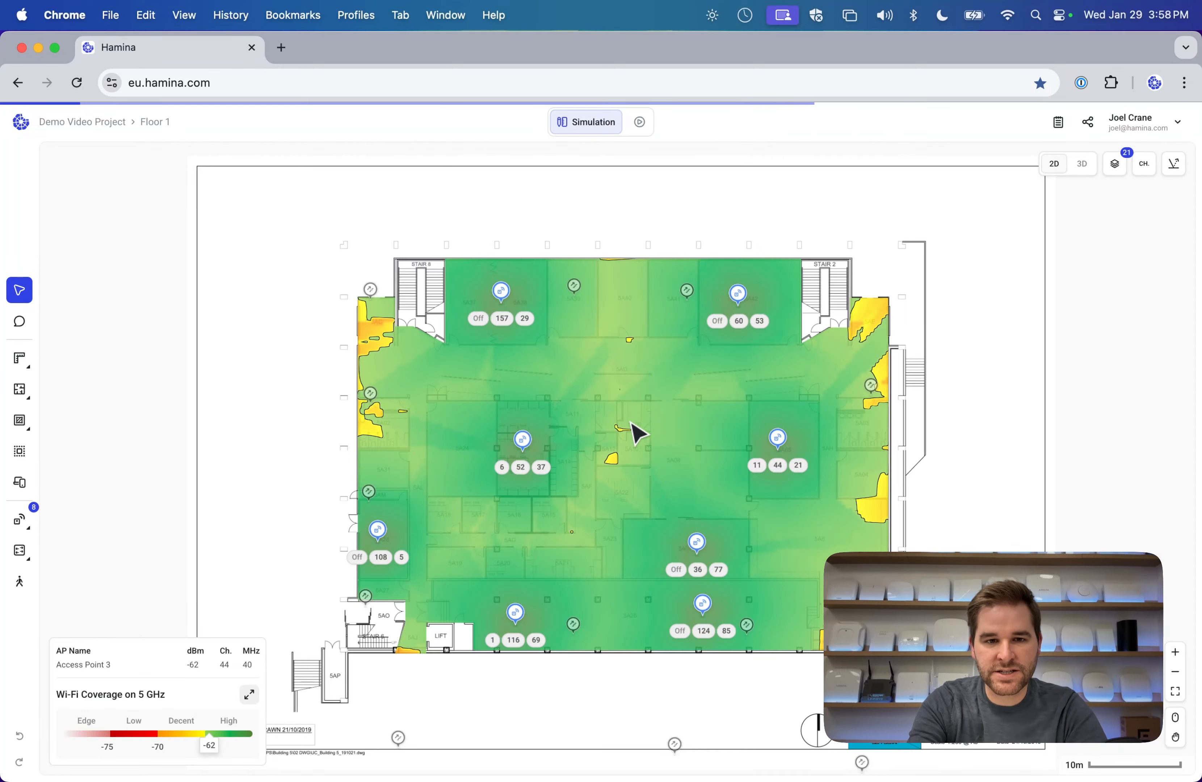
scroll(631, 422, "up", 5)
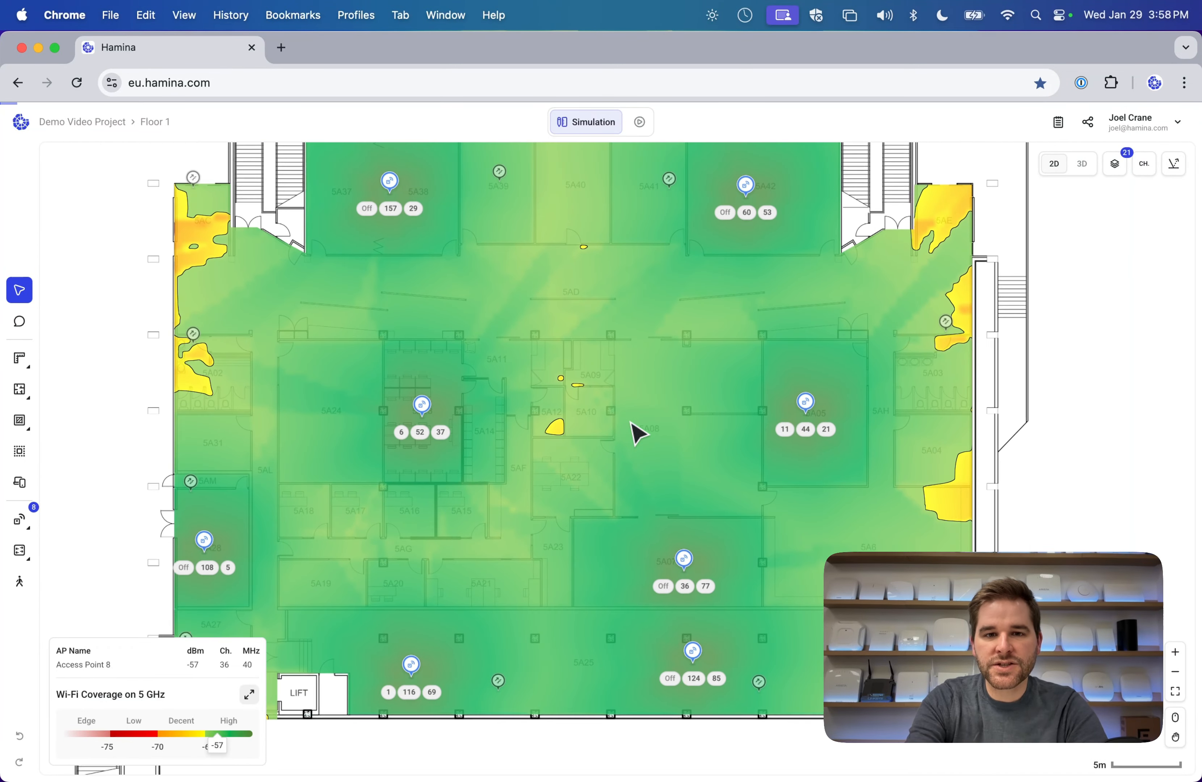
left_click_drag(631, 423, 581, 388)
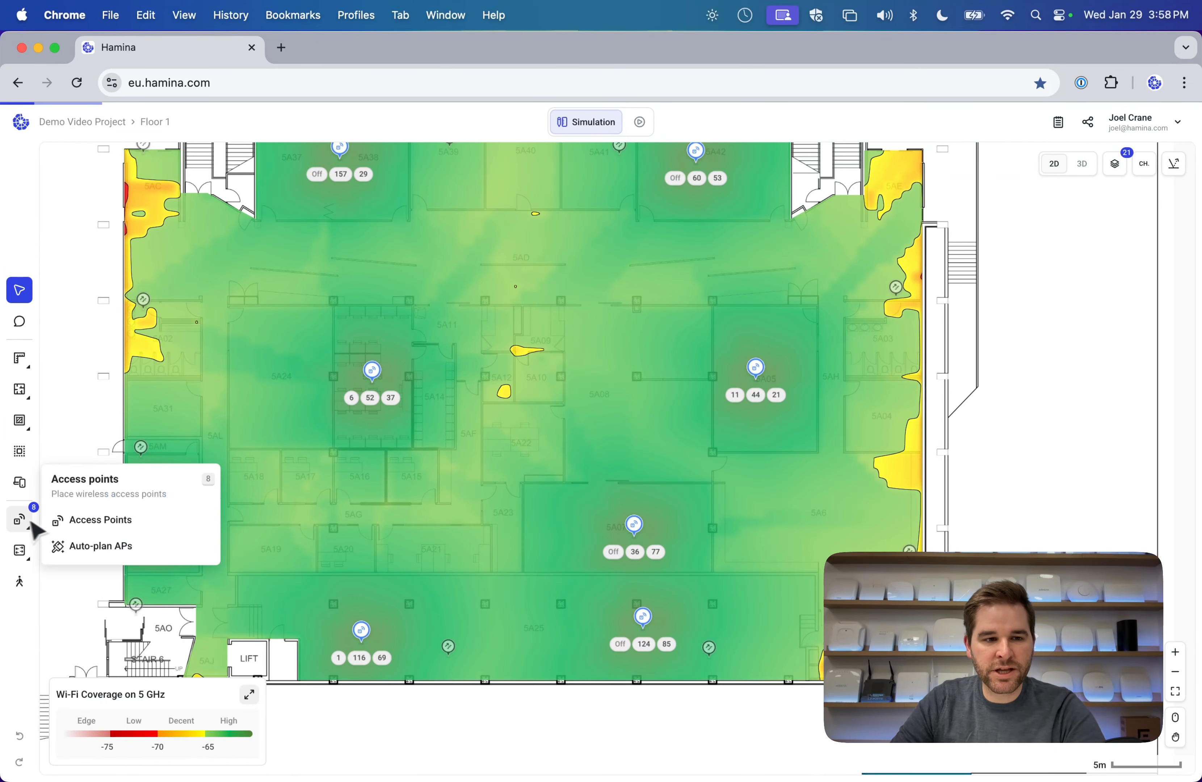
mouse_move(18, 558)
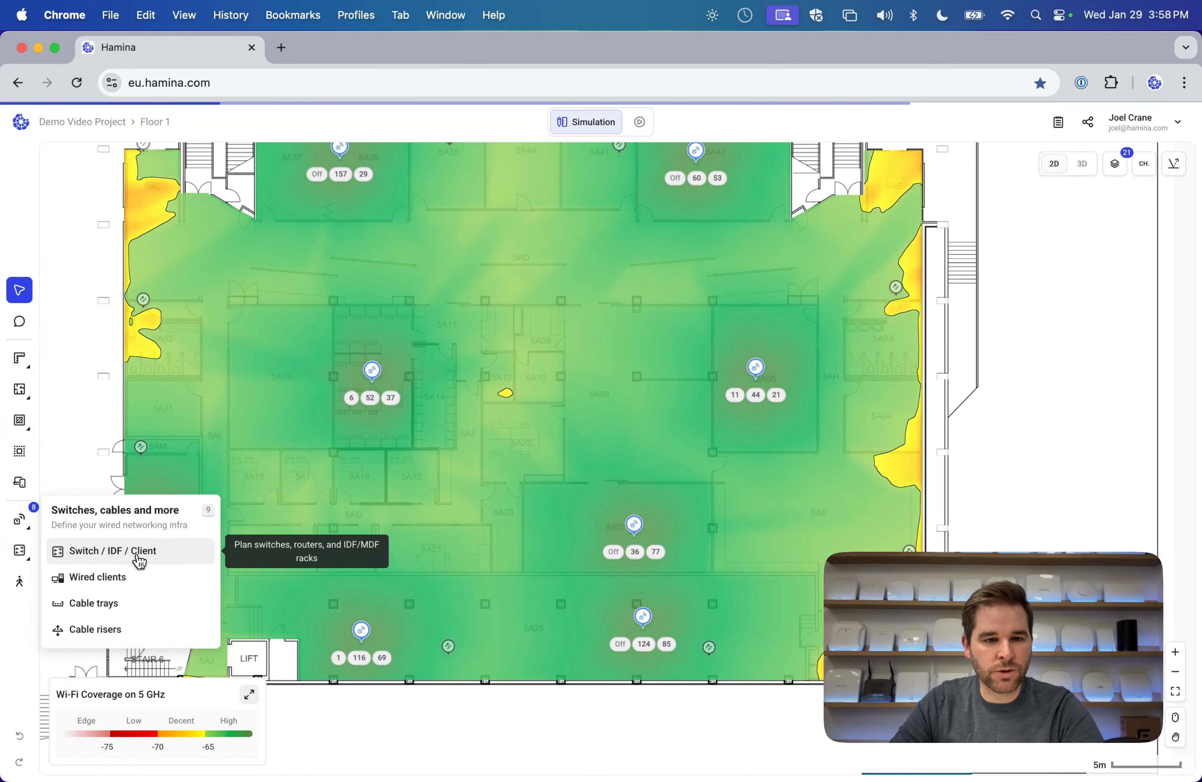
Configure a new Switch-type device with 24 total ports and a 350 W power budget.
left_click(154, 561)
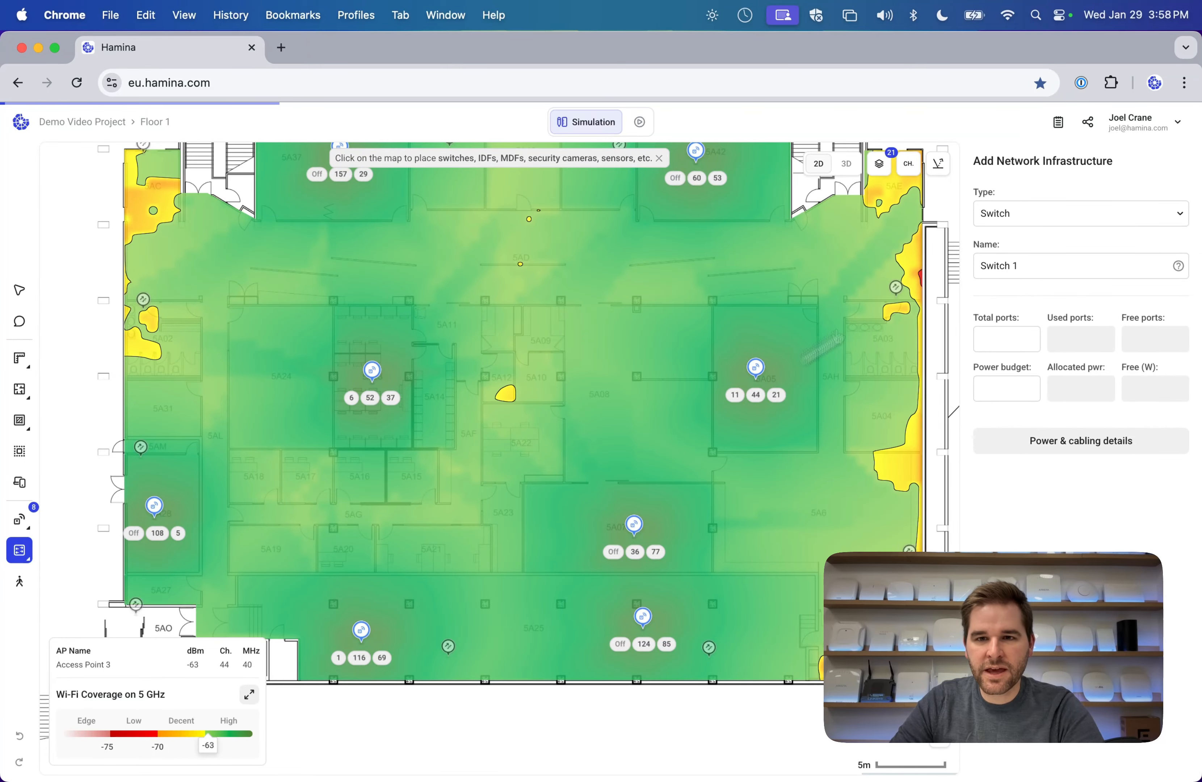
left_click(1042, 219)
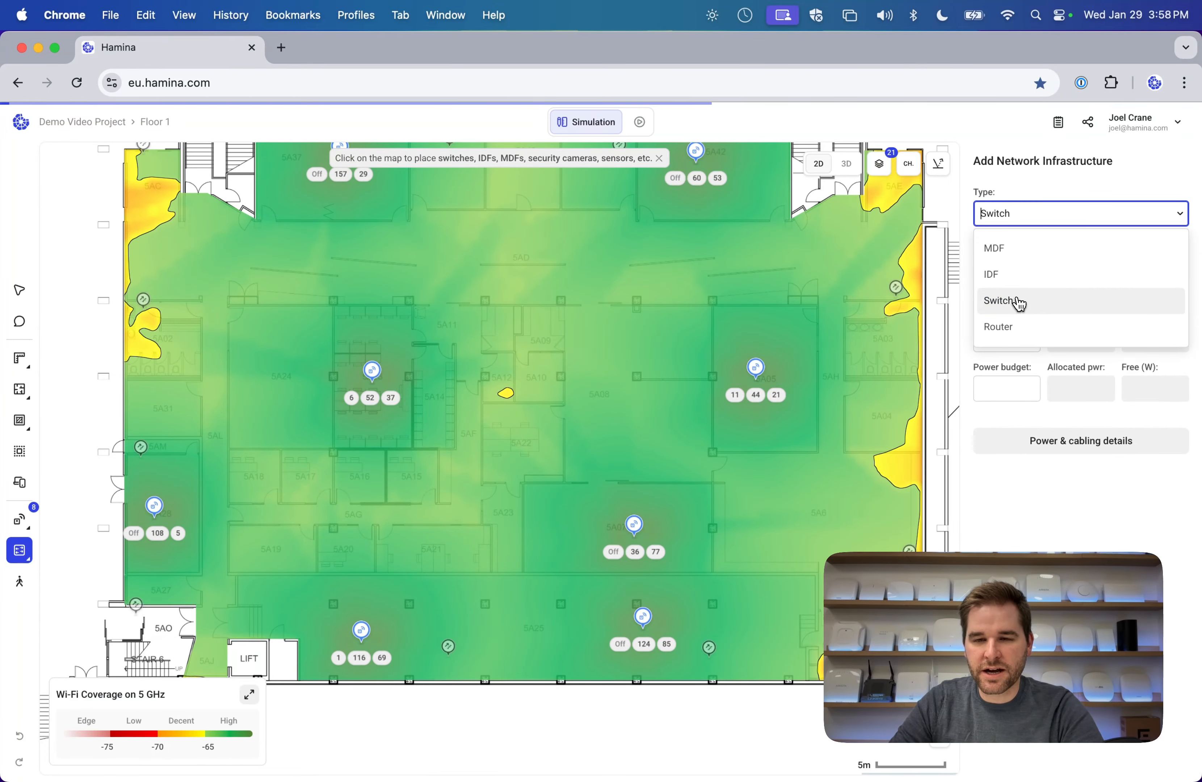
left_click(1025, 308)
left_click(1022, 337)
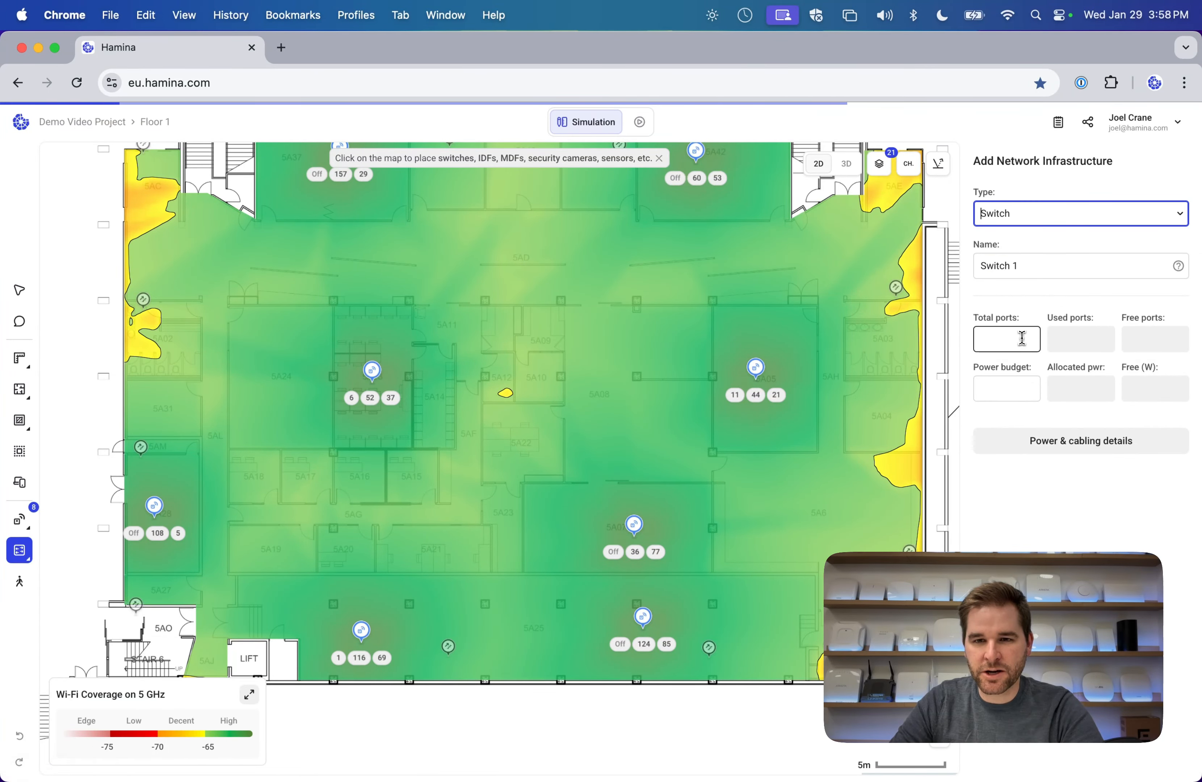
left_click(1023, 387)
type("3800")
key("BackSpace")
key("BackSpace")
key("BackSpace")
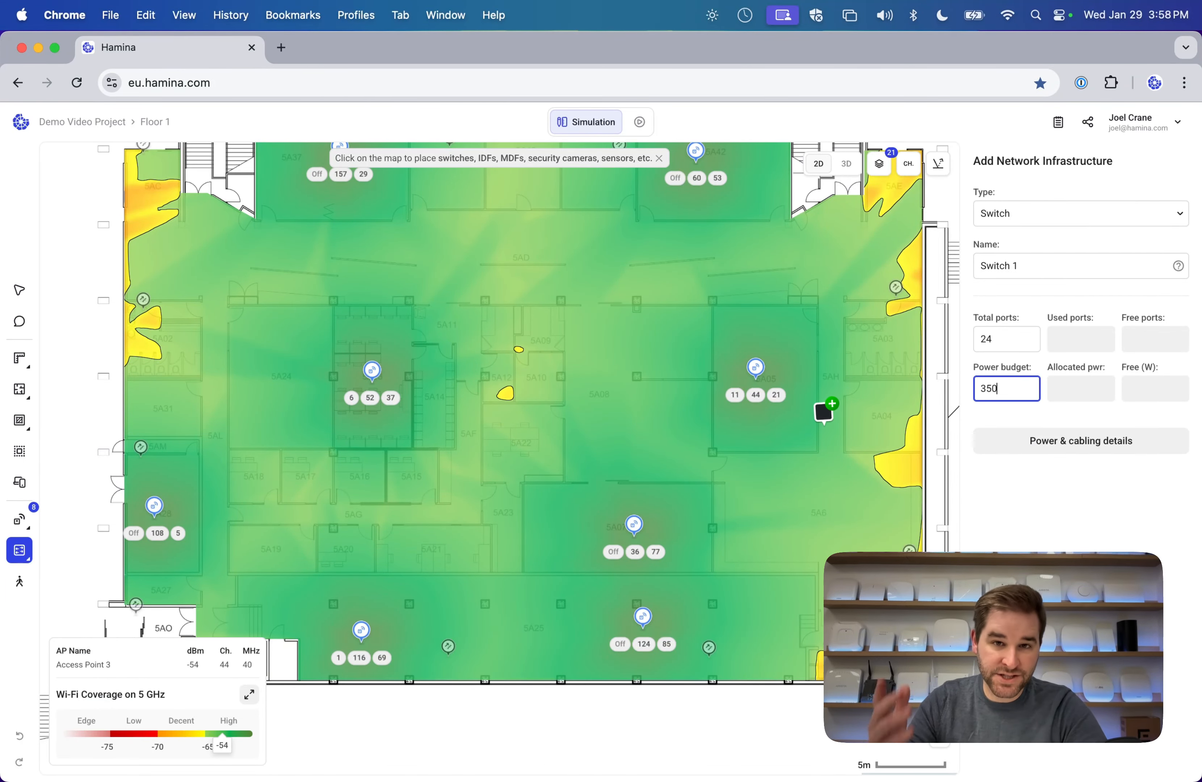
Place the switch on Floor 1 beside the lift and return to the Select tool.
scroll(407, 424, "down", 3)
scroll(408, 423, "left", 3)
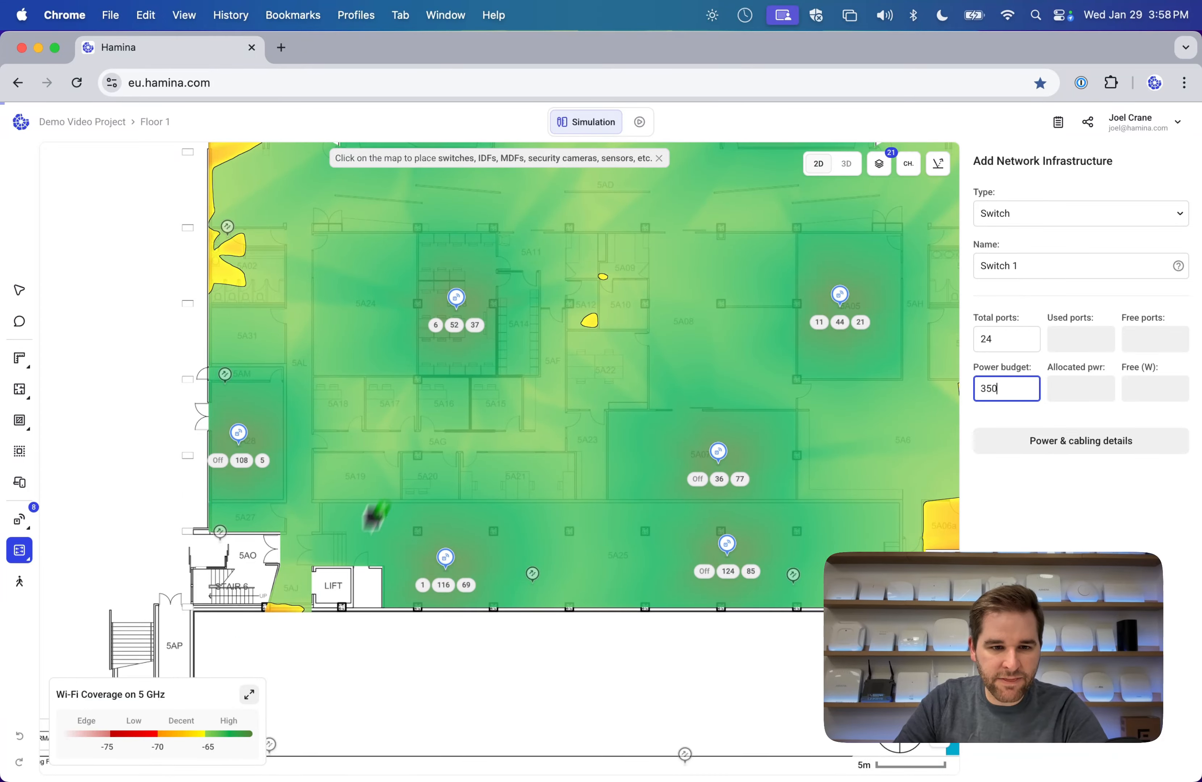
left_click(366, 569)
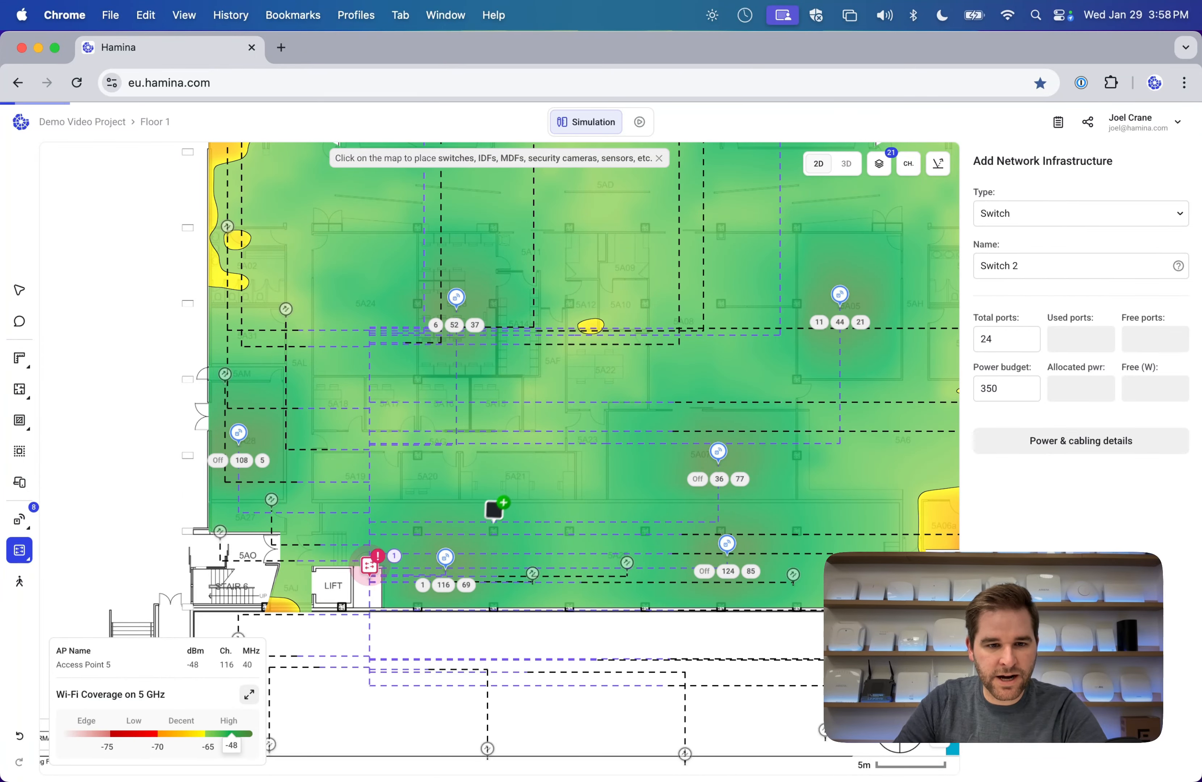
scroll(496, 506, "down", 3)
scroll(496, 506, "up", 3)
scroll(496, 507, "right", 3)
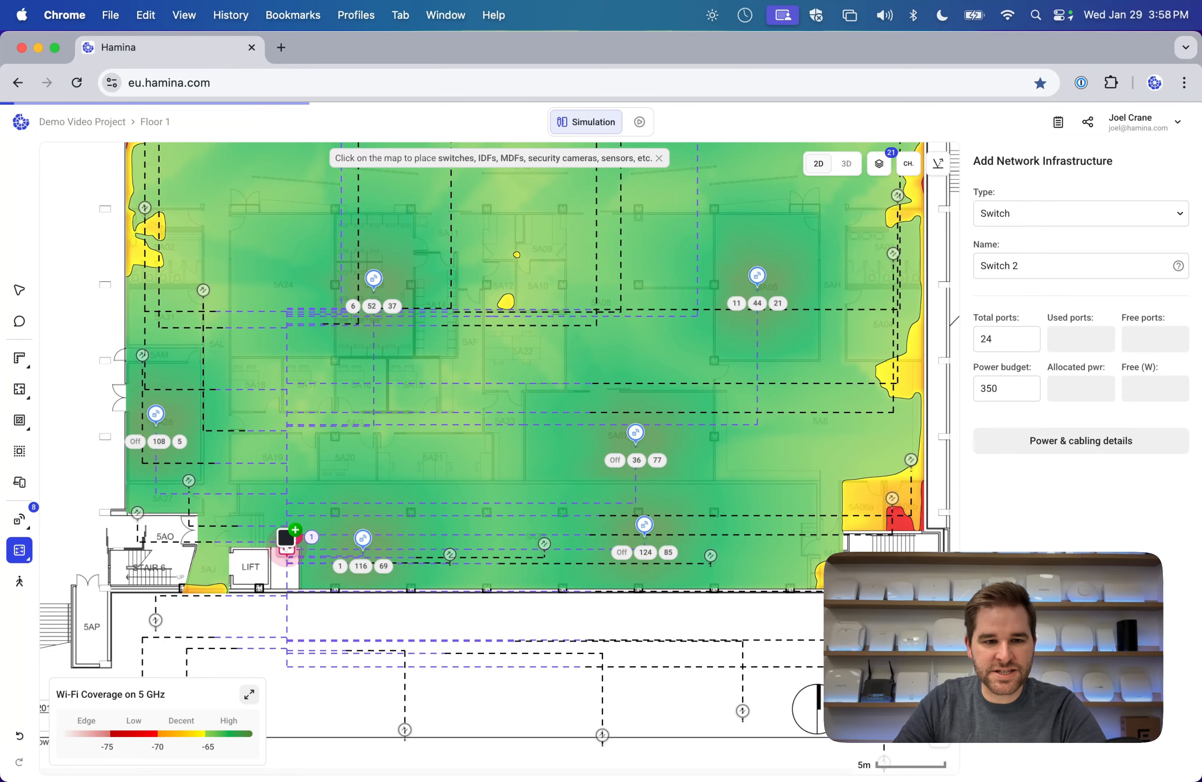
left_click(19, 290)
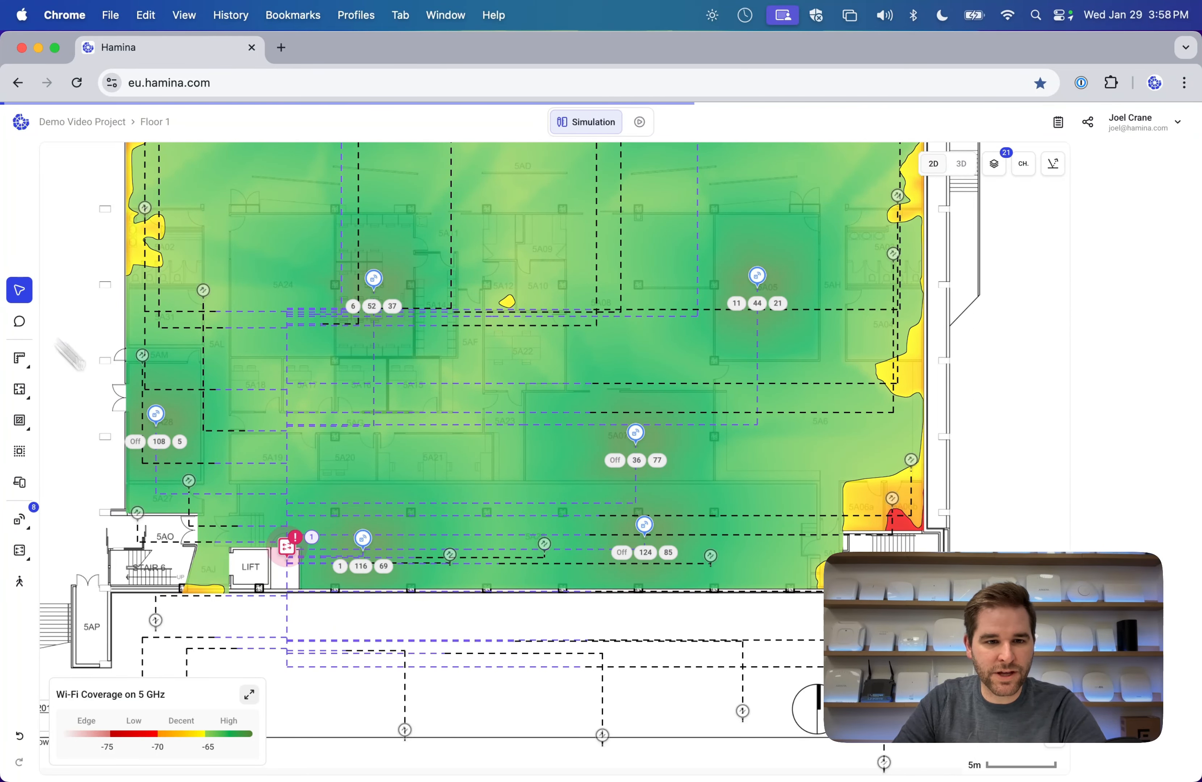
left_click(293, 563)
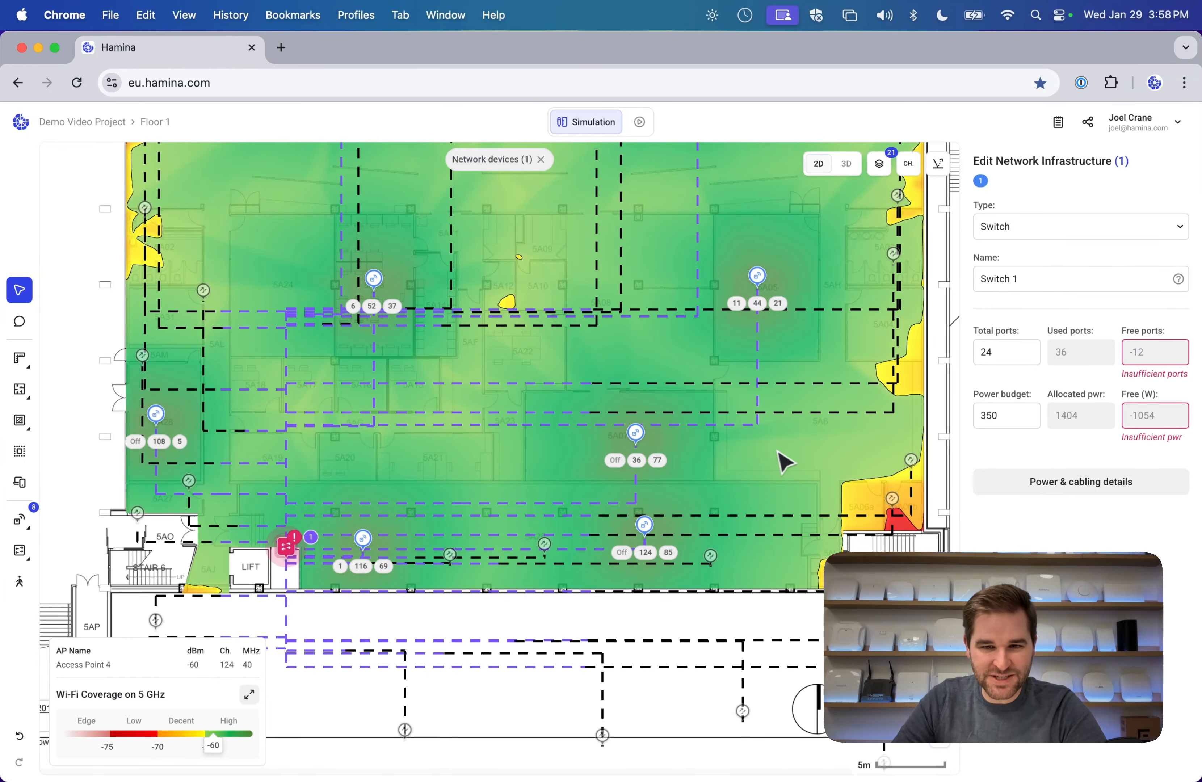
left_click(790, 461)
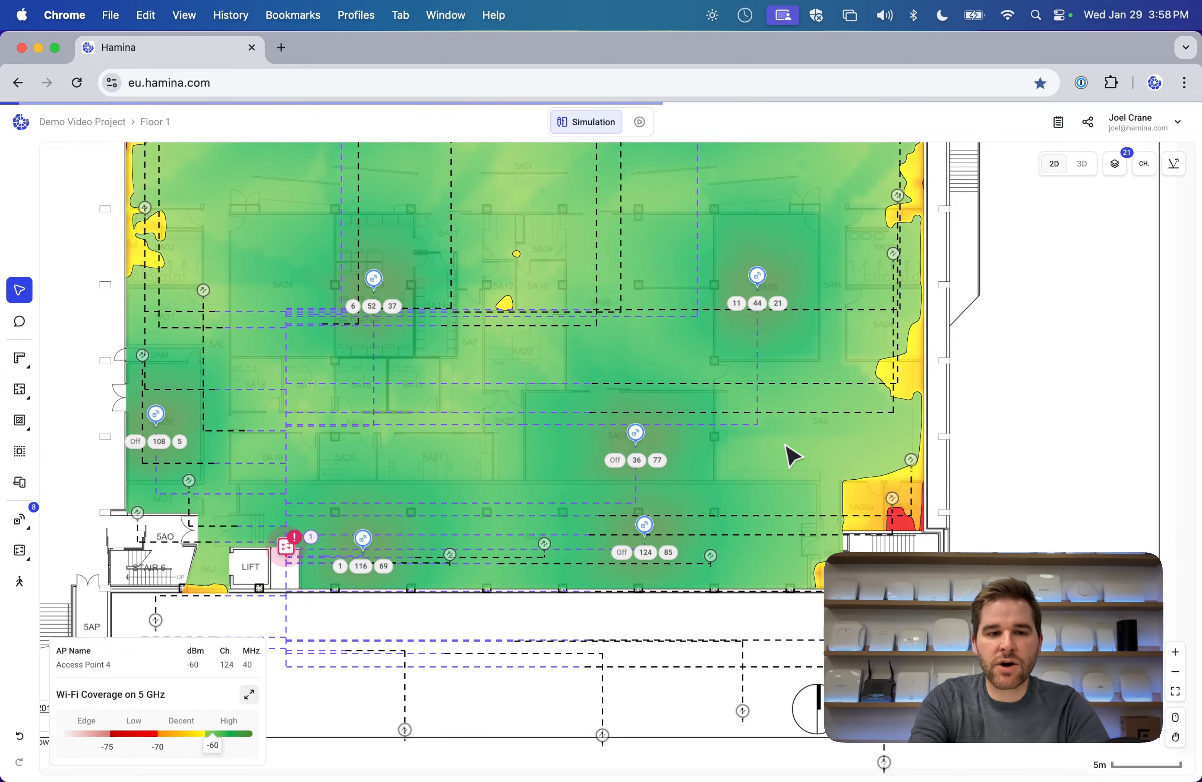
scroll(792, 459, "down", 3)
scroll(791, 456, "up", 5)
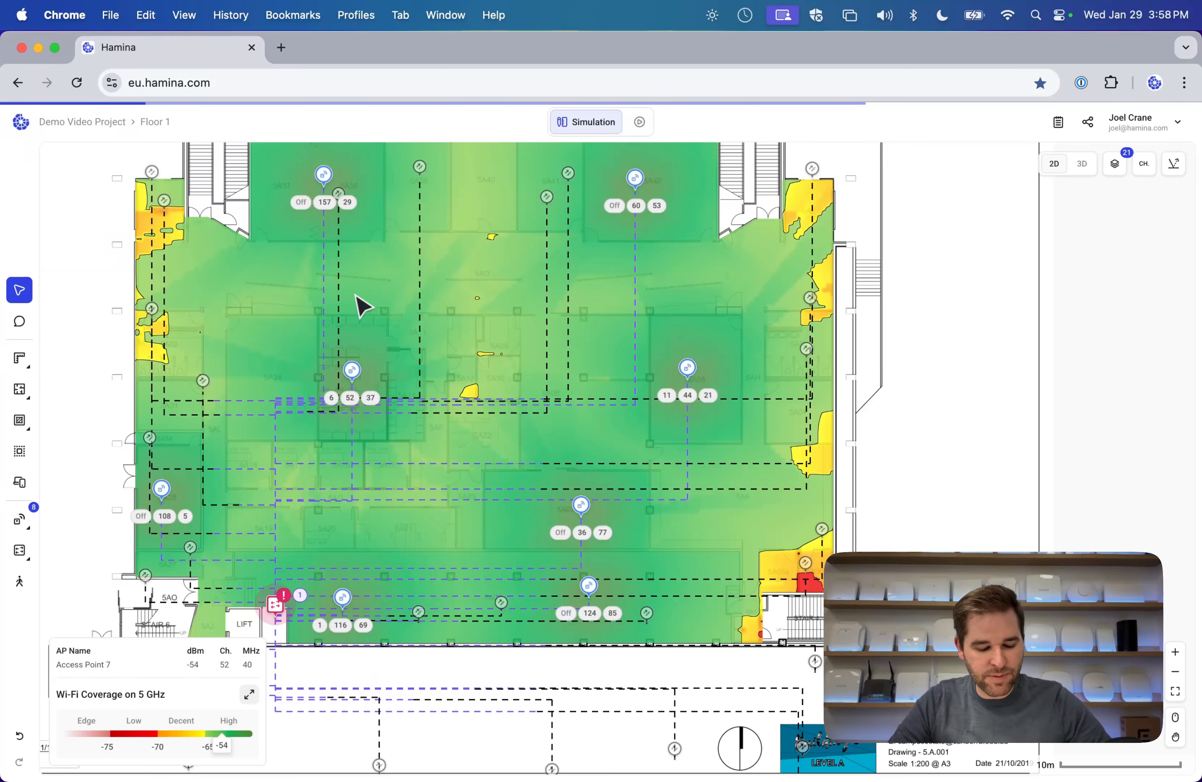
Set all eight Floor 1 access points to uplink to a 'Switch from a specific floor'.
key("super+a")
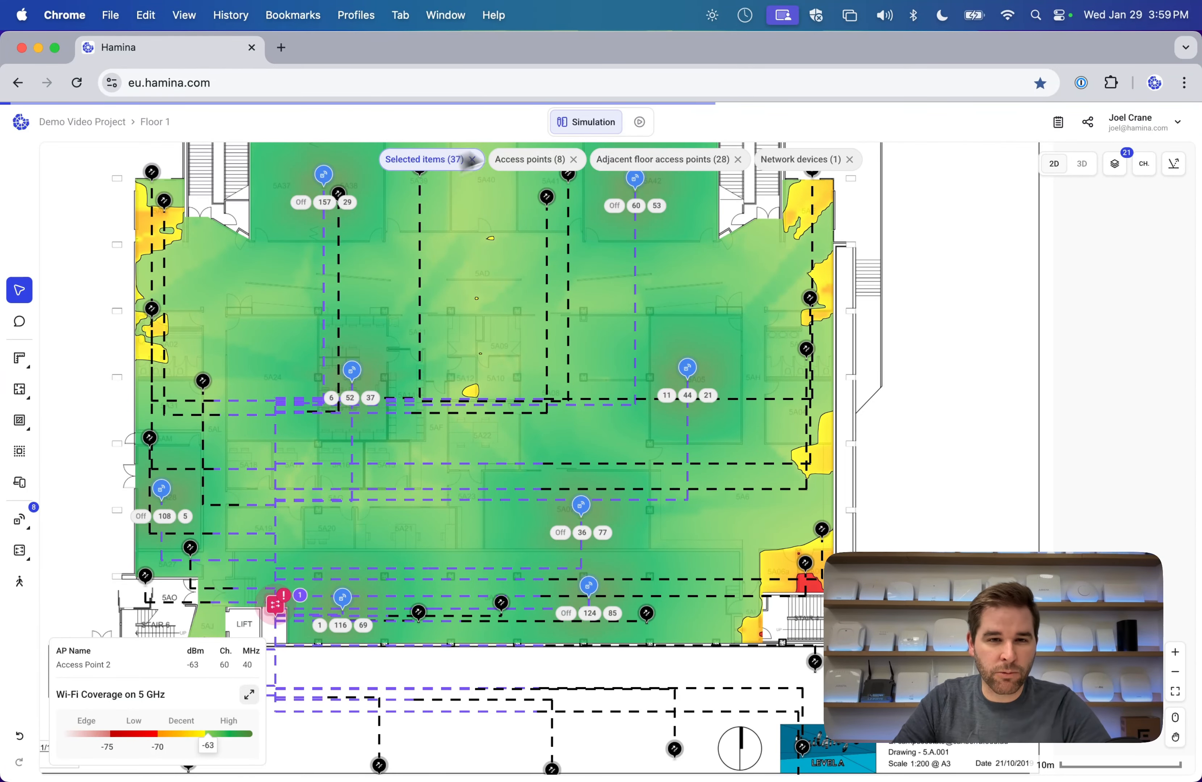
scroll(520, 243, "up", 3)
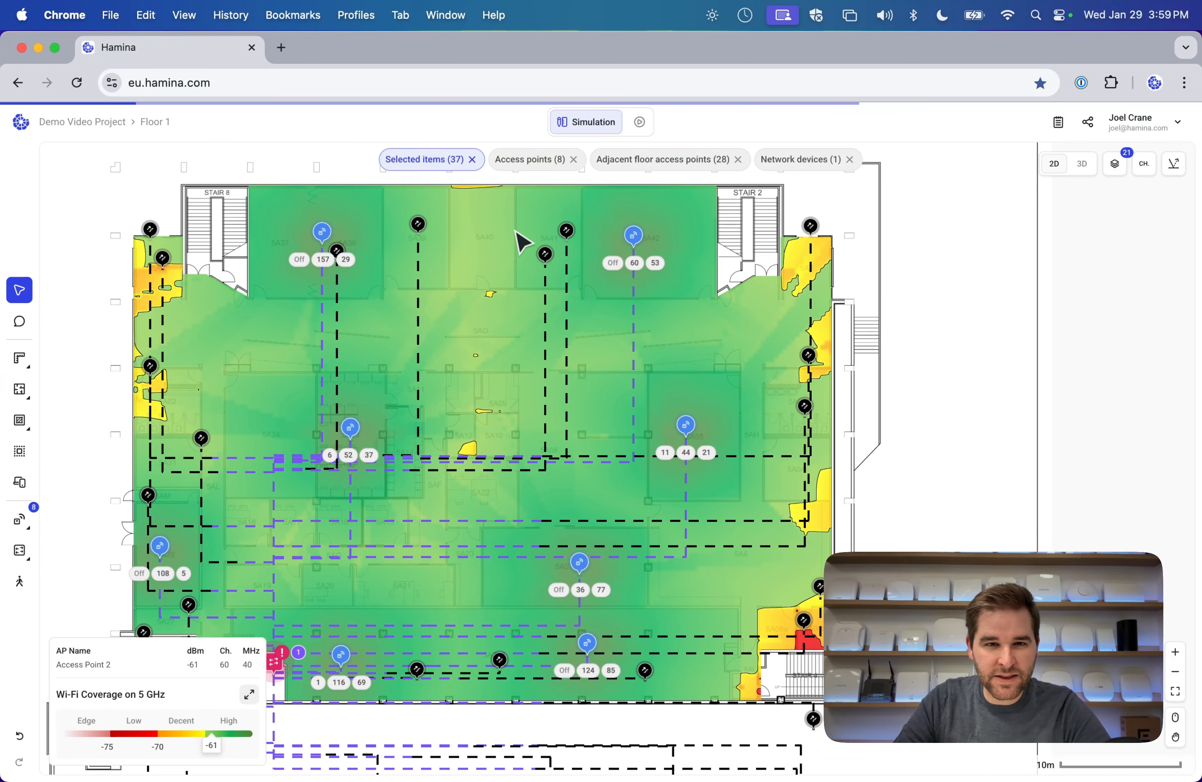
left_click(533, 166)
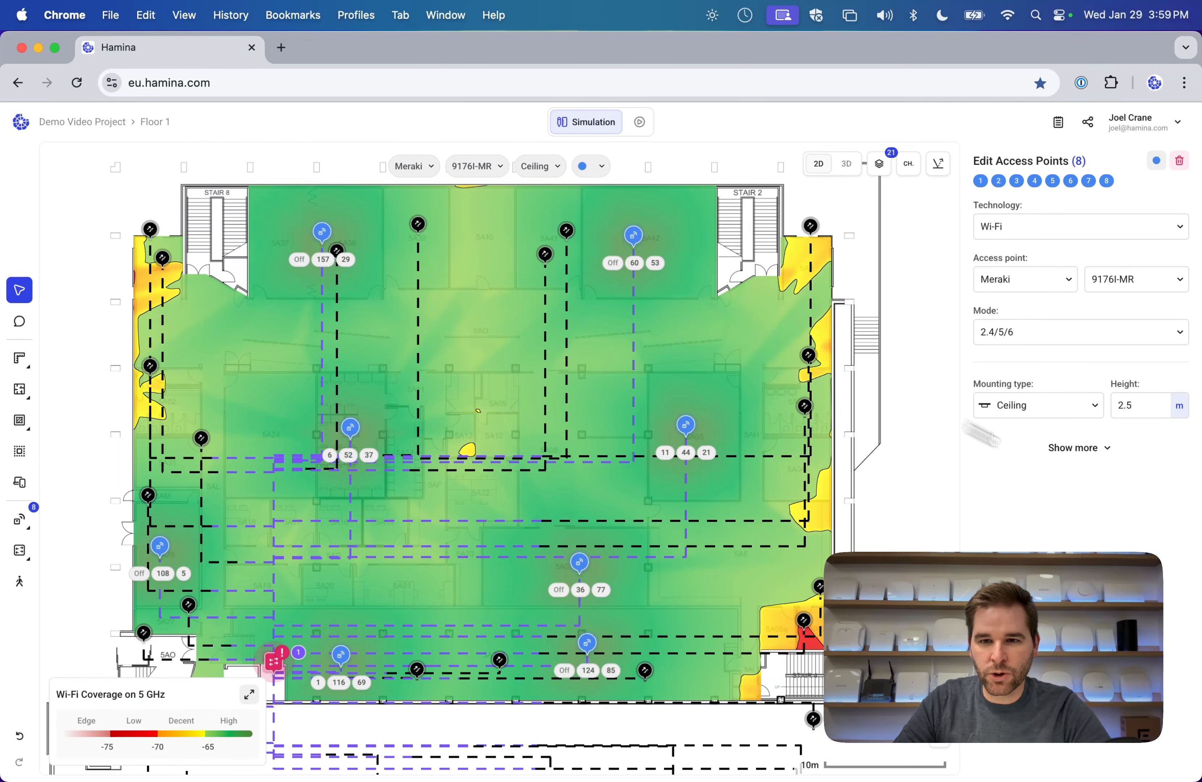
left_click(1079, 449)
left_click(1078, 668)
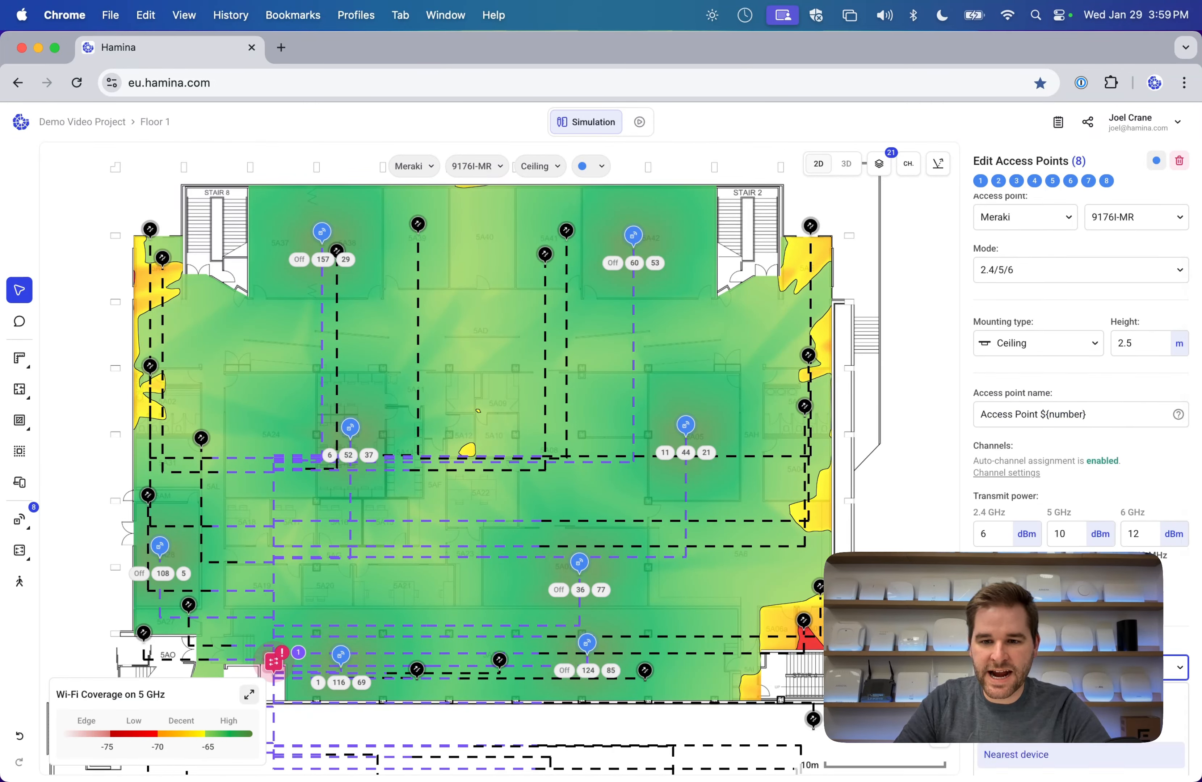
scroll(1052, 732, "down", 1)
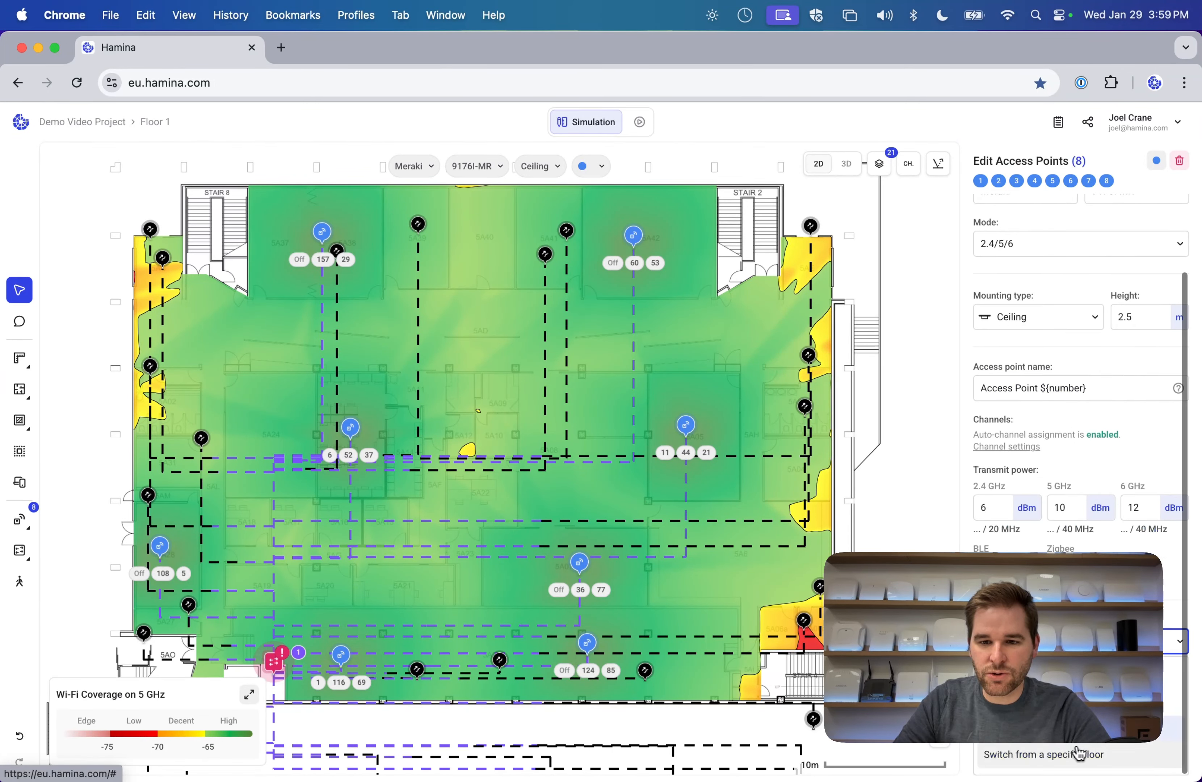
left_click(1057, 762)
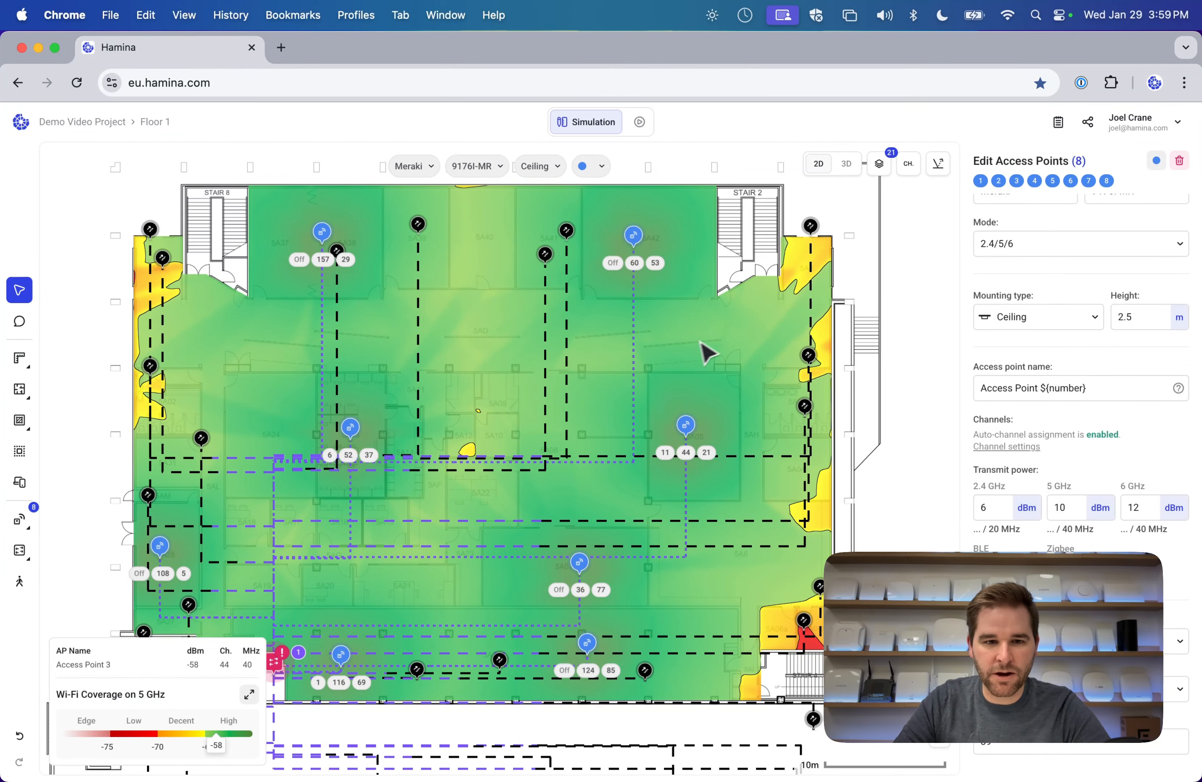
left_click(711, 338)
scroll(495, 396, "down", 2)
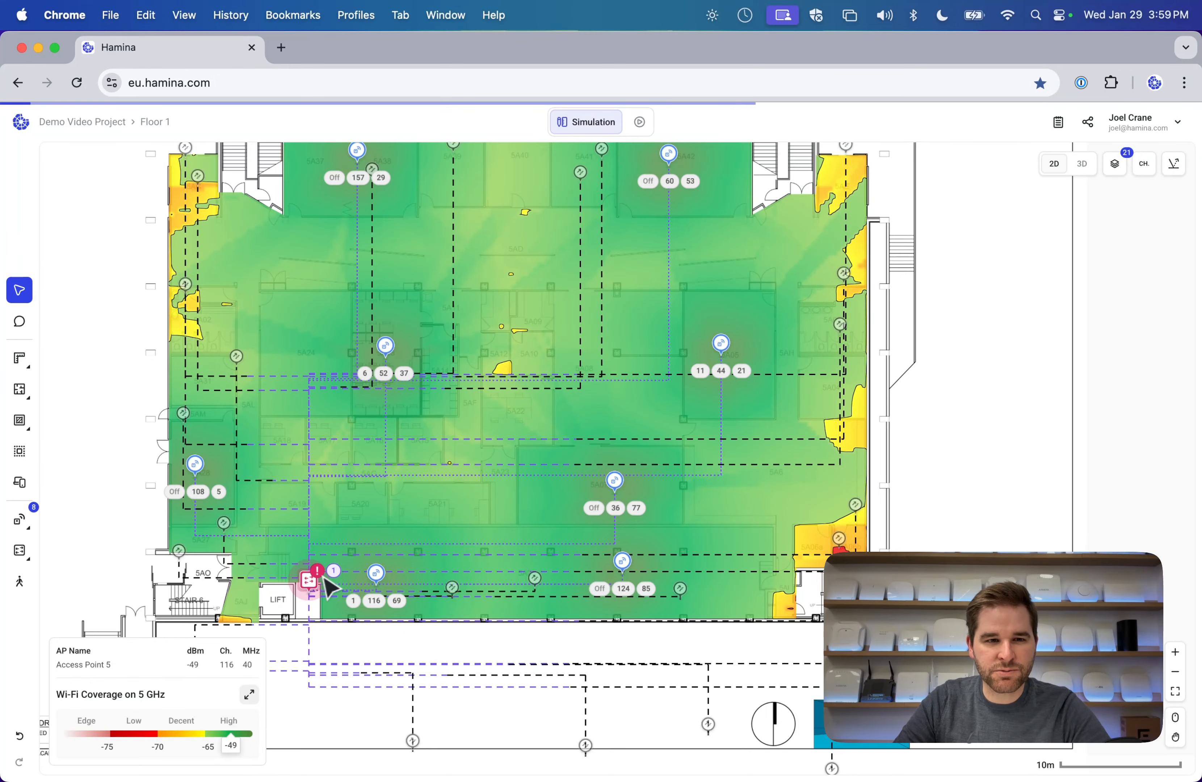
Add a 24-port, 350 W switch on the left side of Floor 2.
left_click(155, 122)
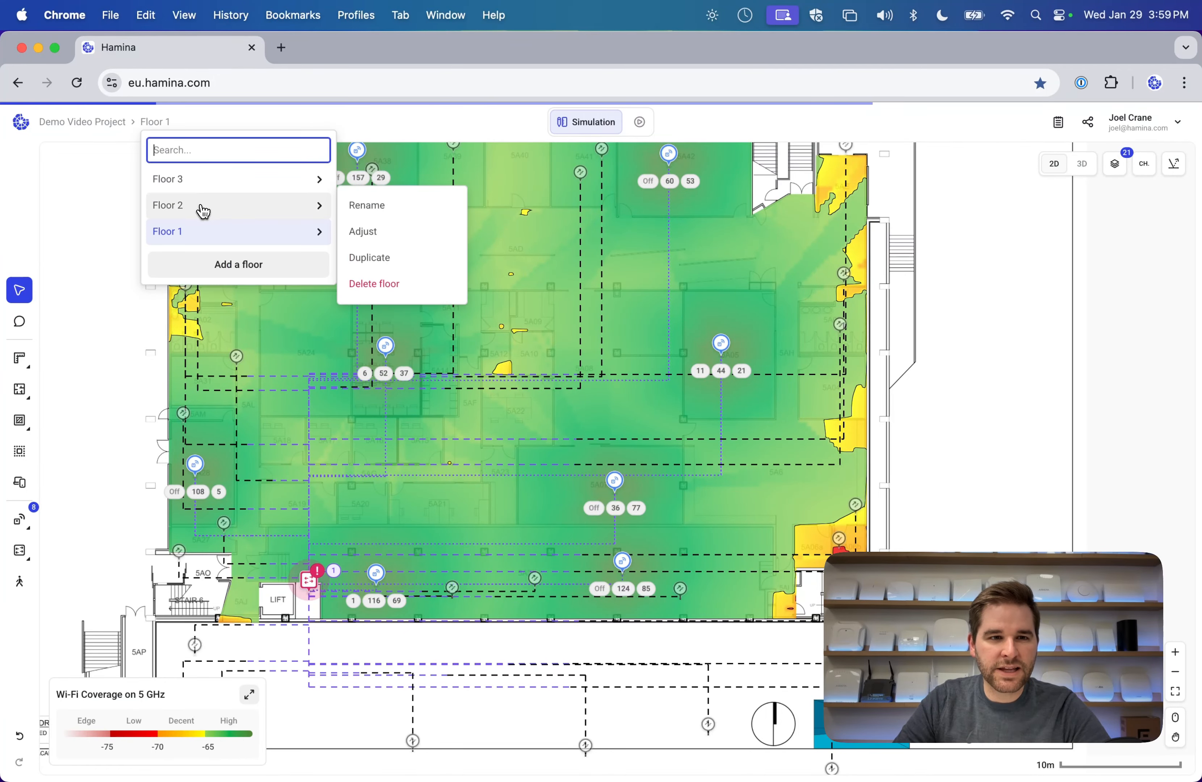
left_click(201, 207)
mouse_move(20, 548)
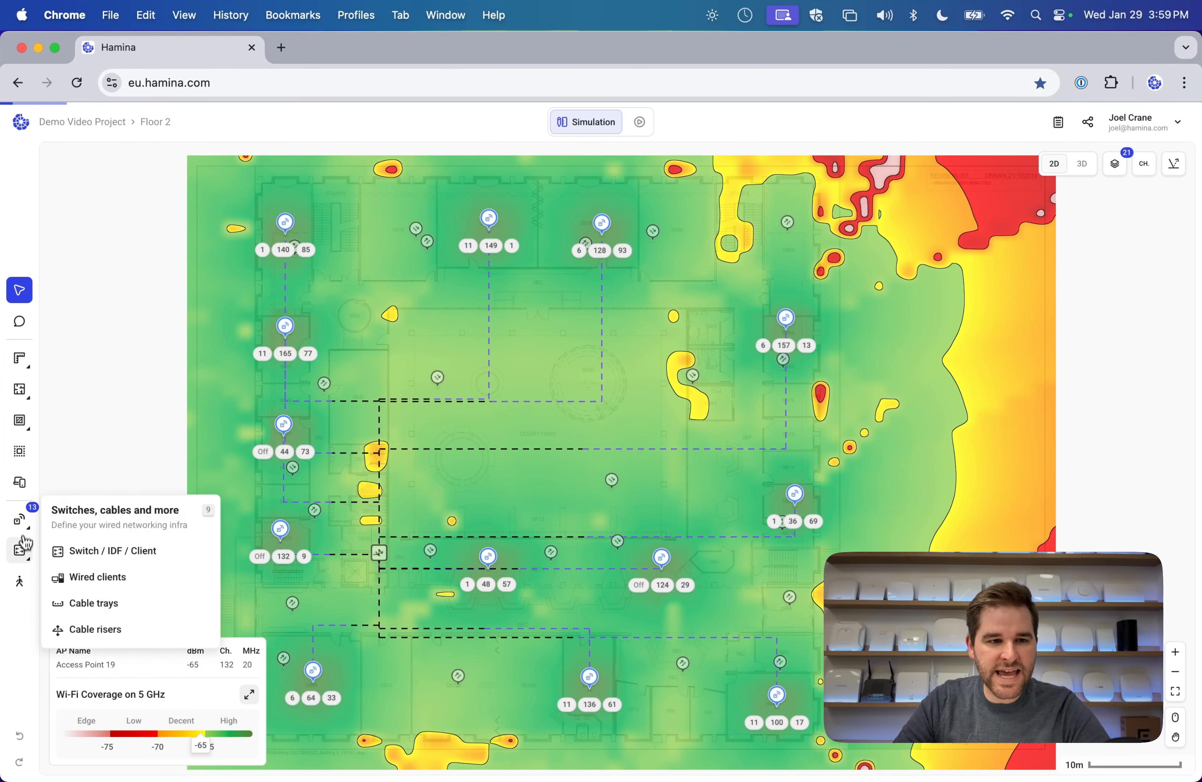
left_click(91, 554)
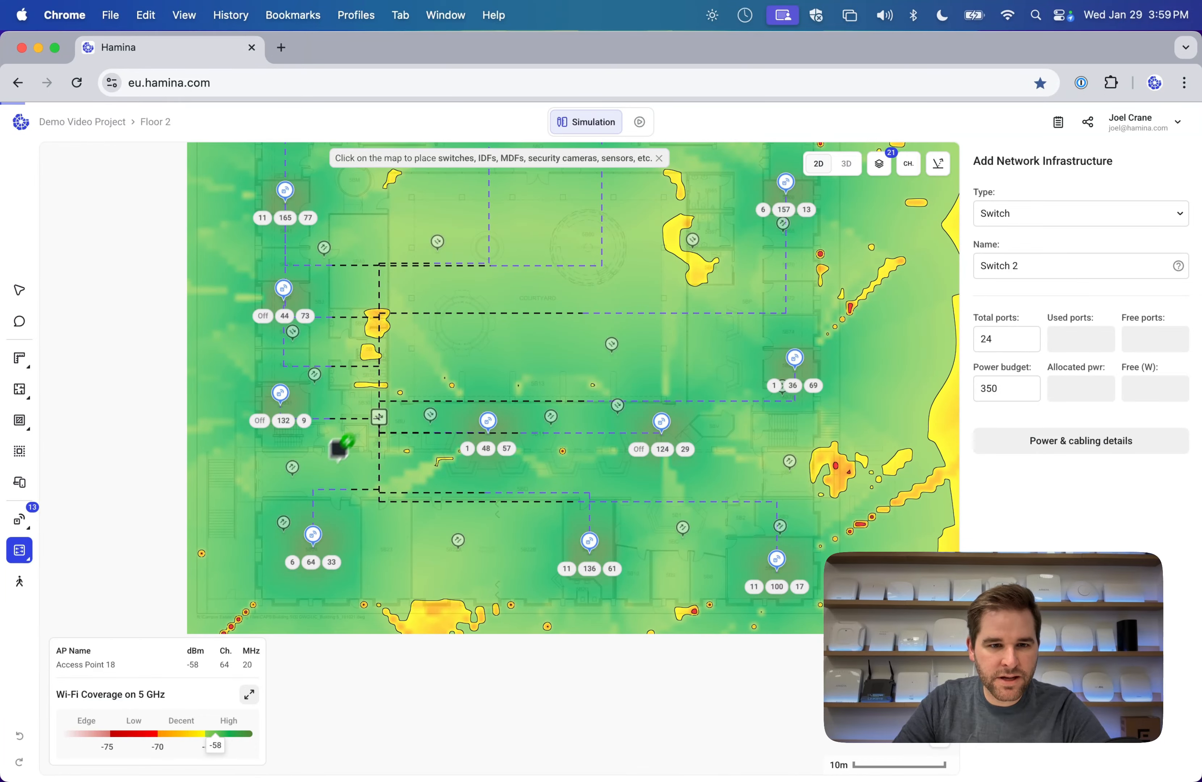
left_click(350, 395)
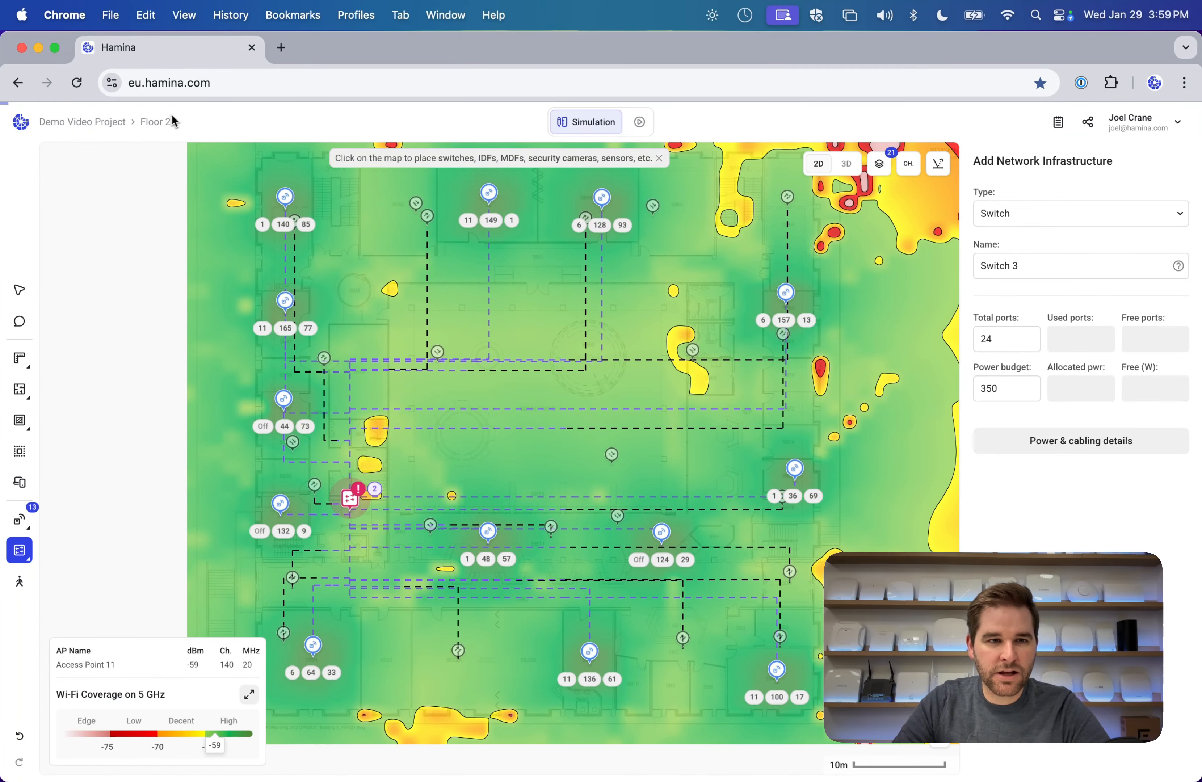
Place another switch just right of Floor 3's central void, then return to selecting.
left_click(163, 124)
left_click(167, 177)
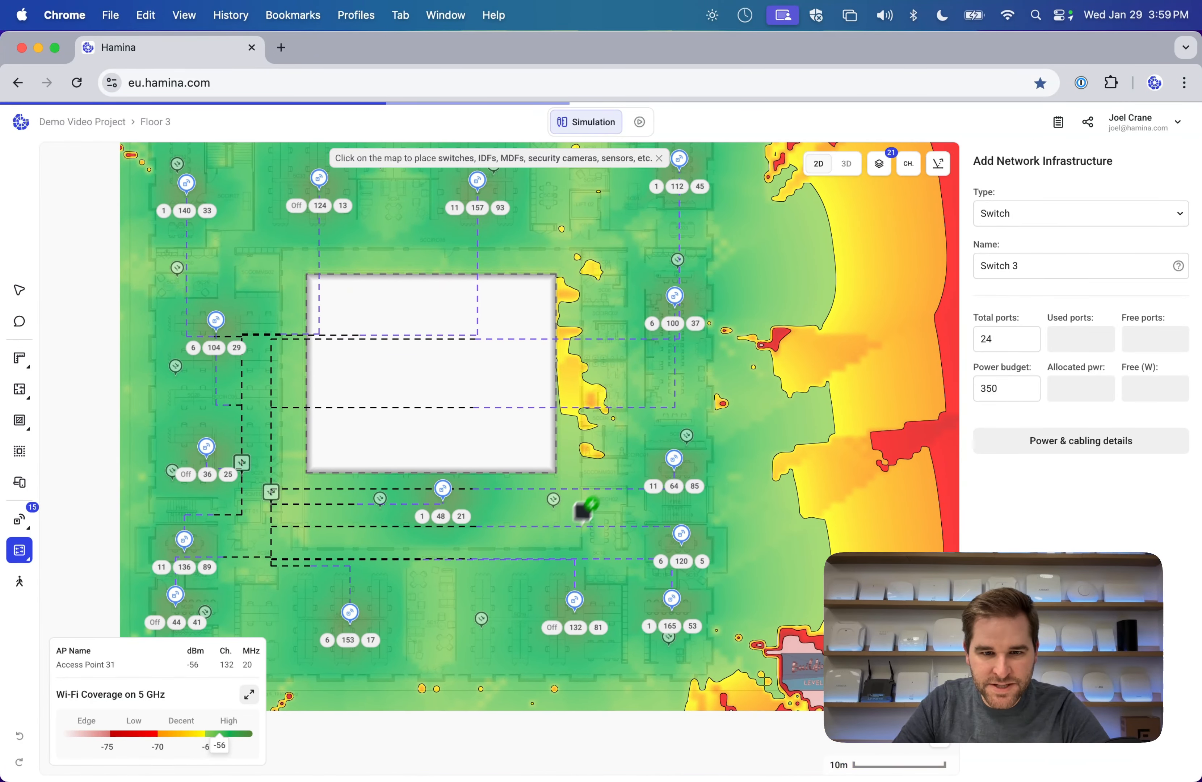
left_click(606, 463)
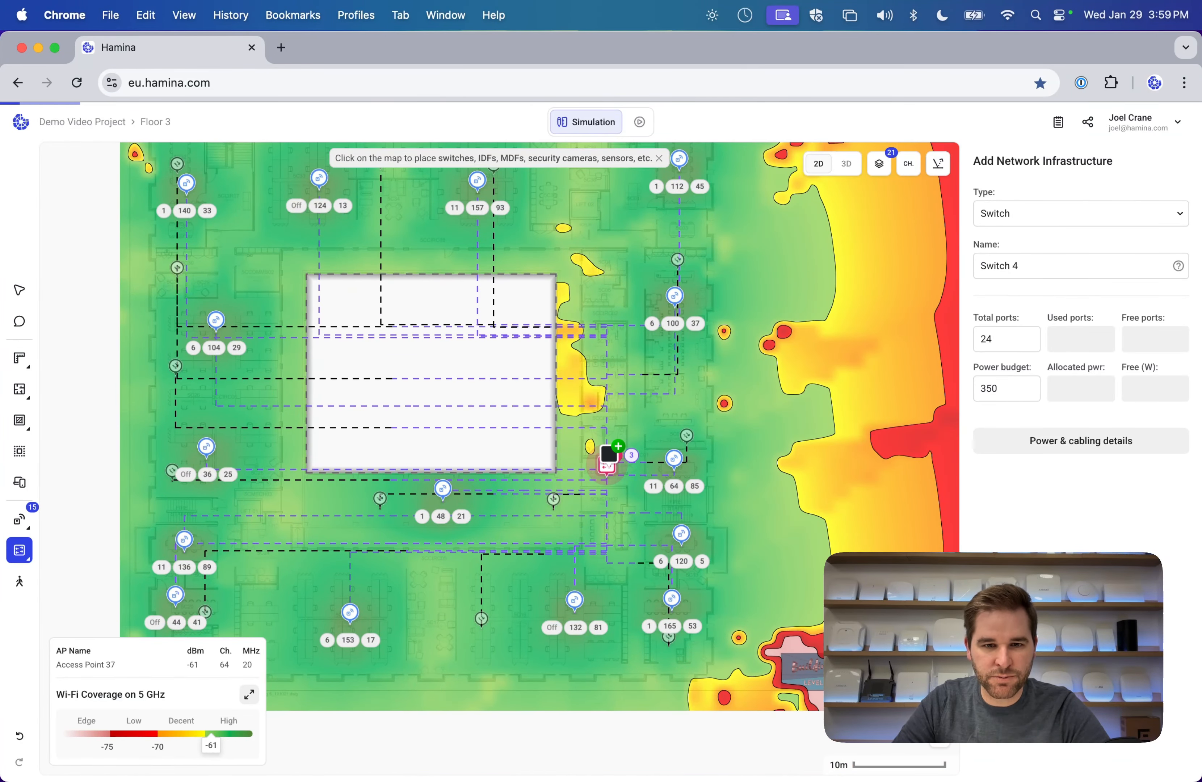
left_click(19, 290)
Set Floor 3's access points to use a 'Switch from a specific floor'.
key("super+a")
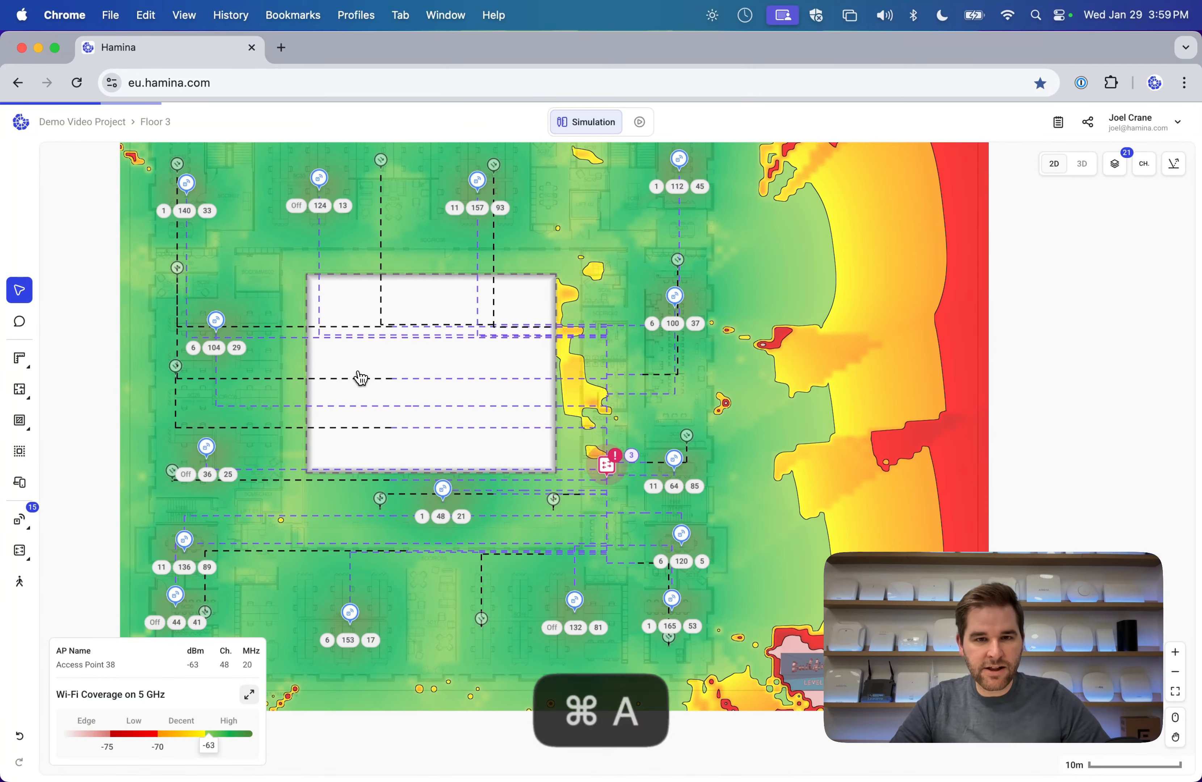
left_click(484, 157)
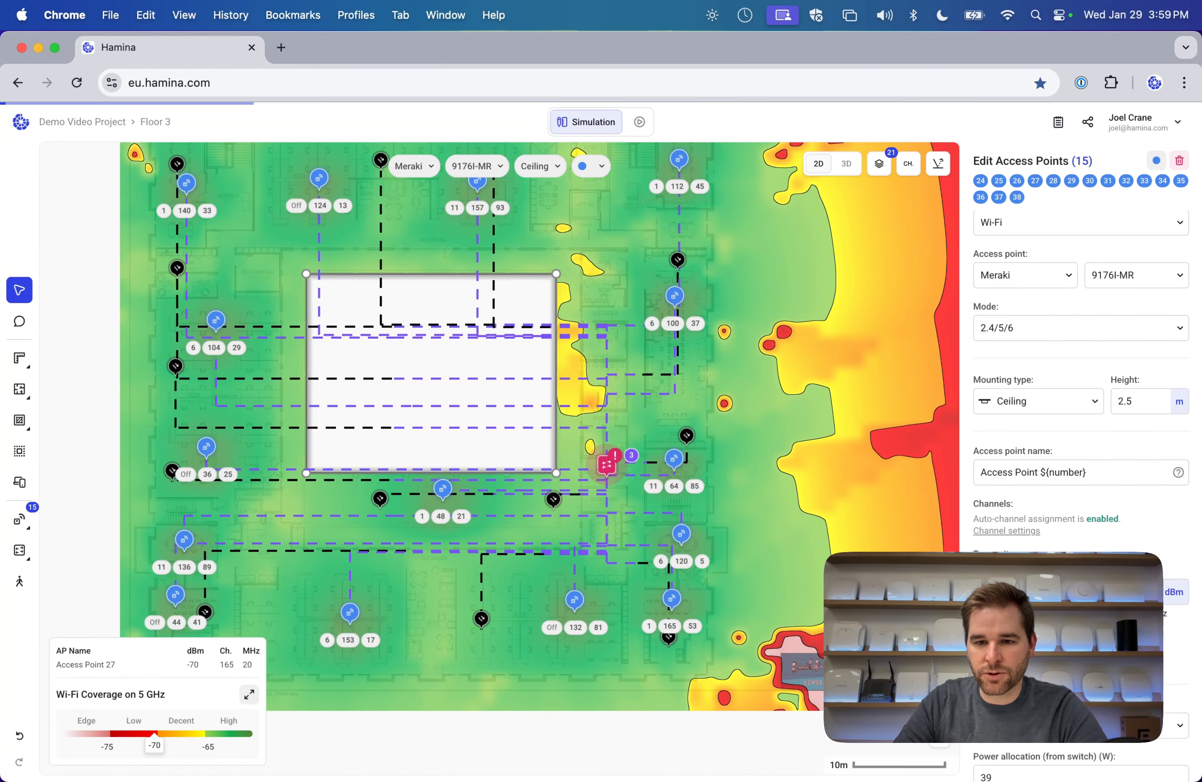
left_click(1071, 683)
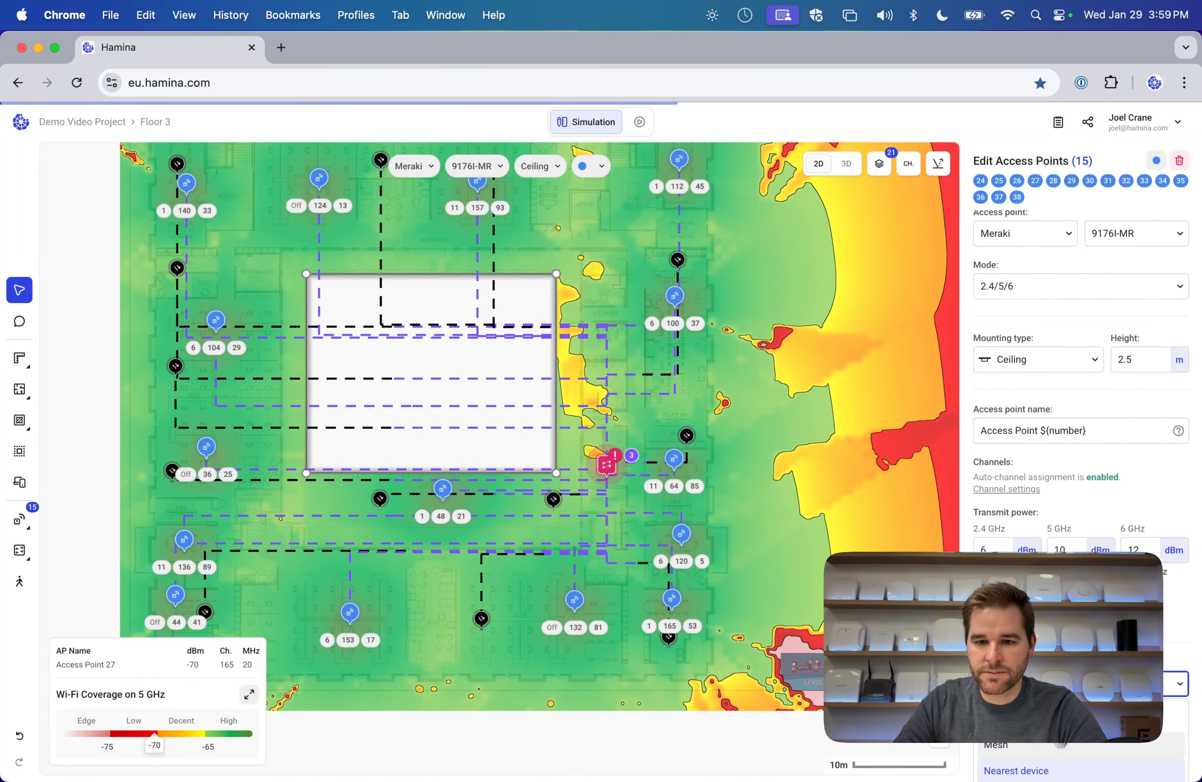
scroll(1054, 756, "down", 1)
left_click(1054, 768)
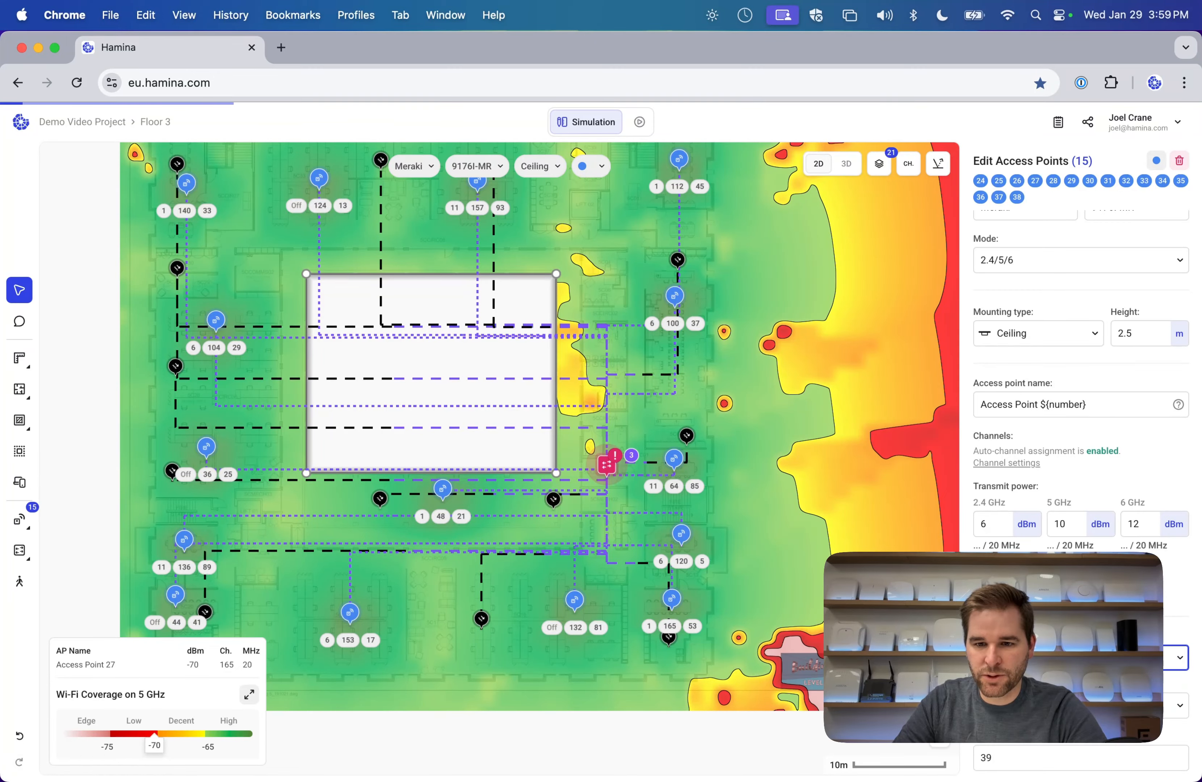
left_click(578, 237)
Set Floor 2's 13 access points to use a 'Switch from a specific floor'.
left_click(156, 122)
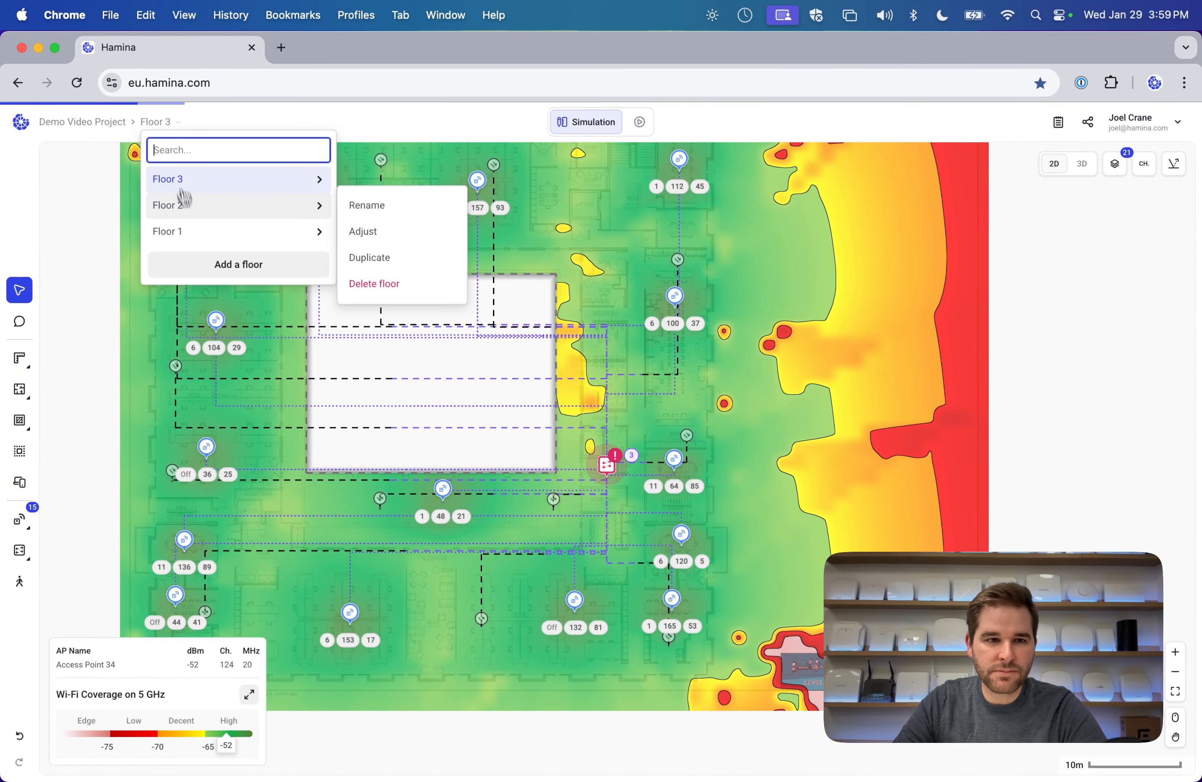
left_click(185, 204)
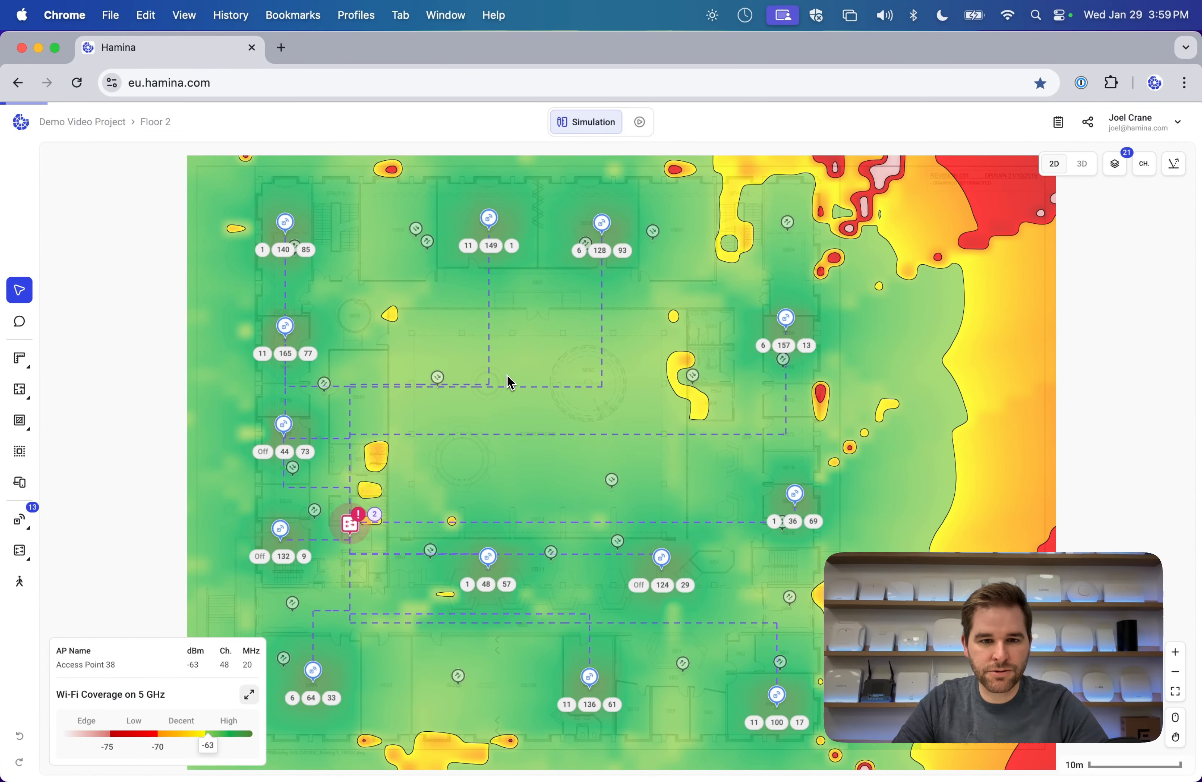
key("super+a")
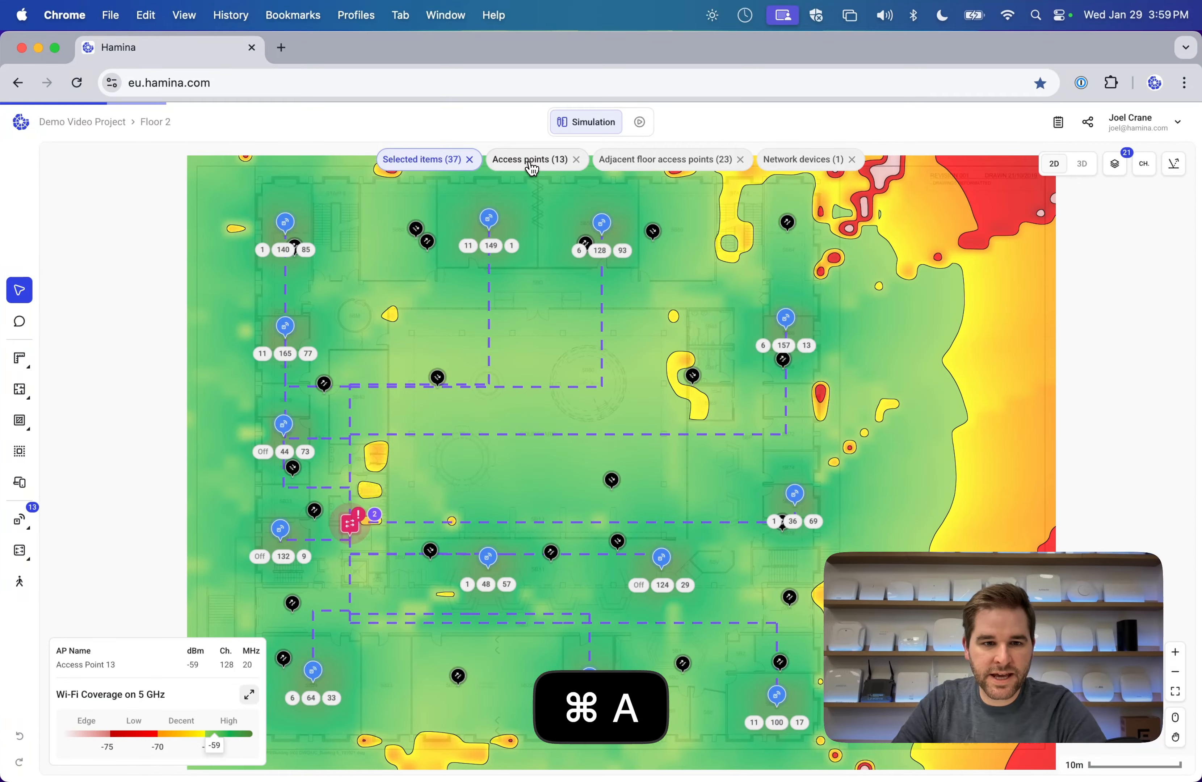
left_click(531, 164)
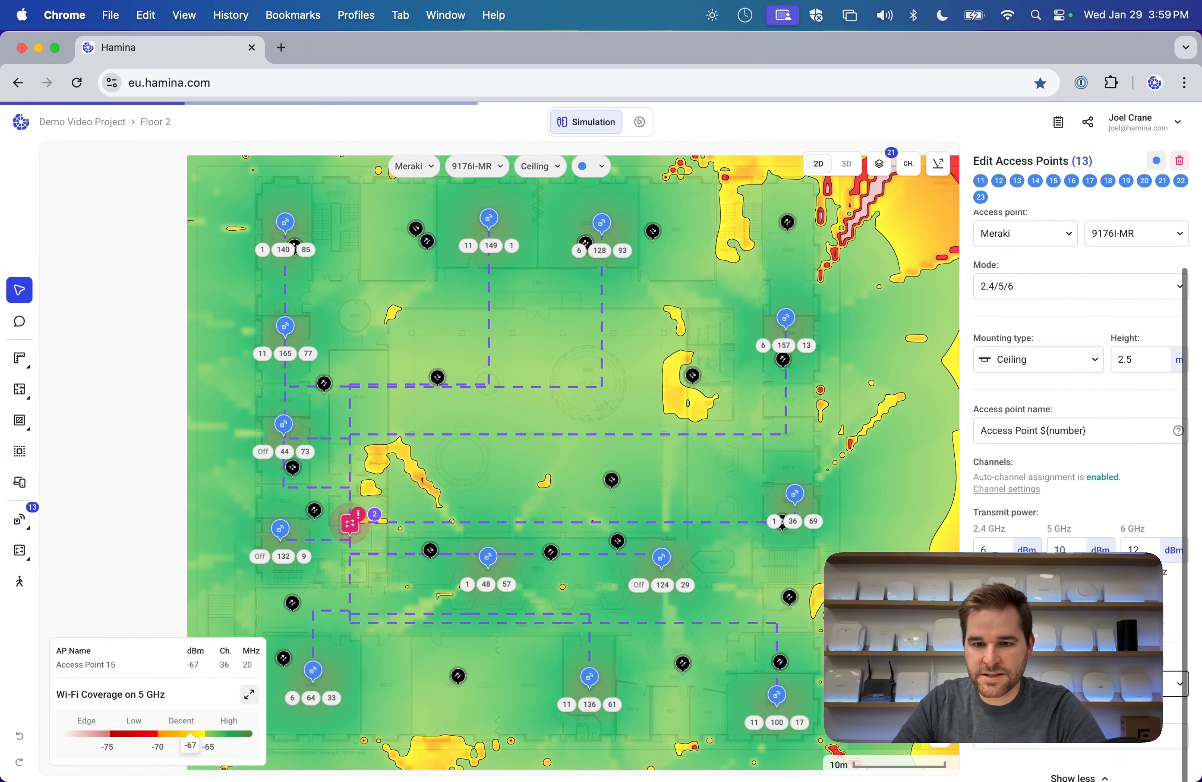
left_click(1051, 684)
scroll(1049, 752, "down", 1)
left_click(1050, 769)
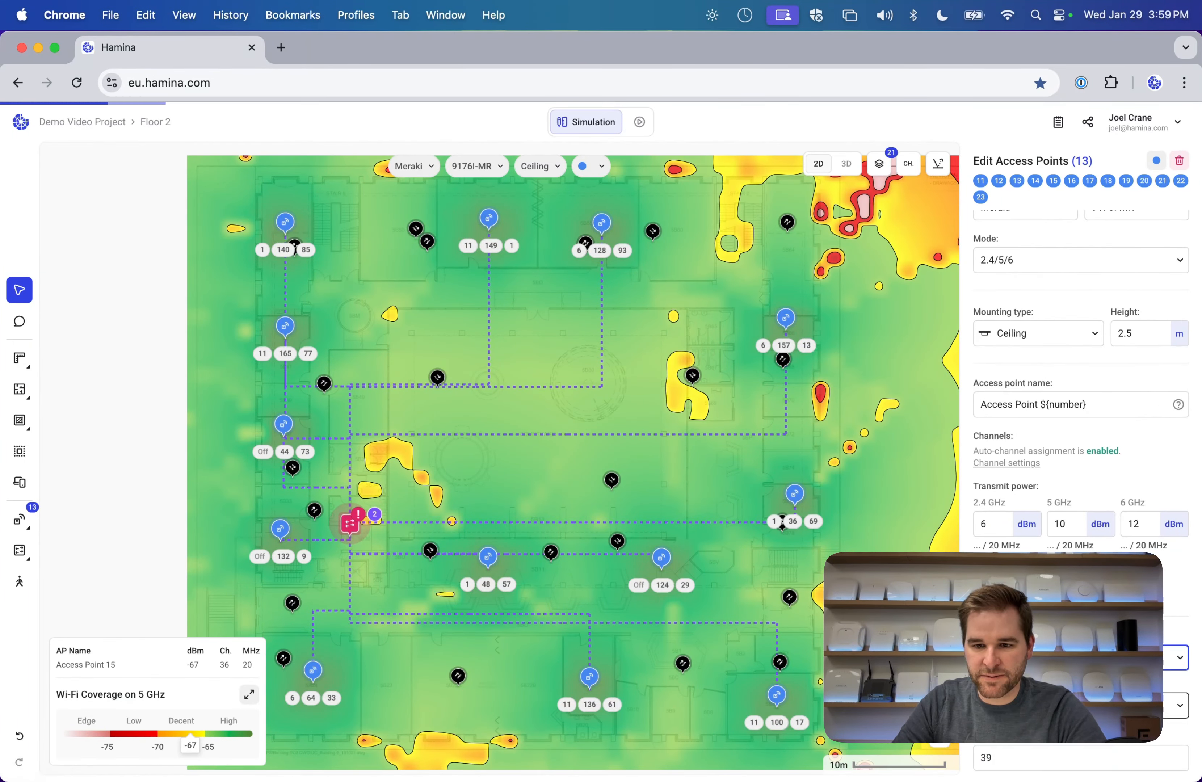
left_click(724, 478)
mouse_move(598, 469)
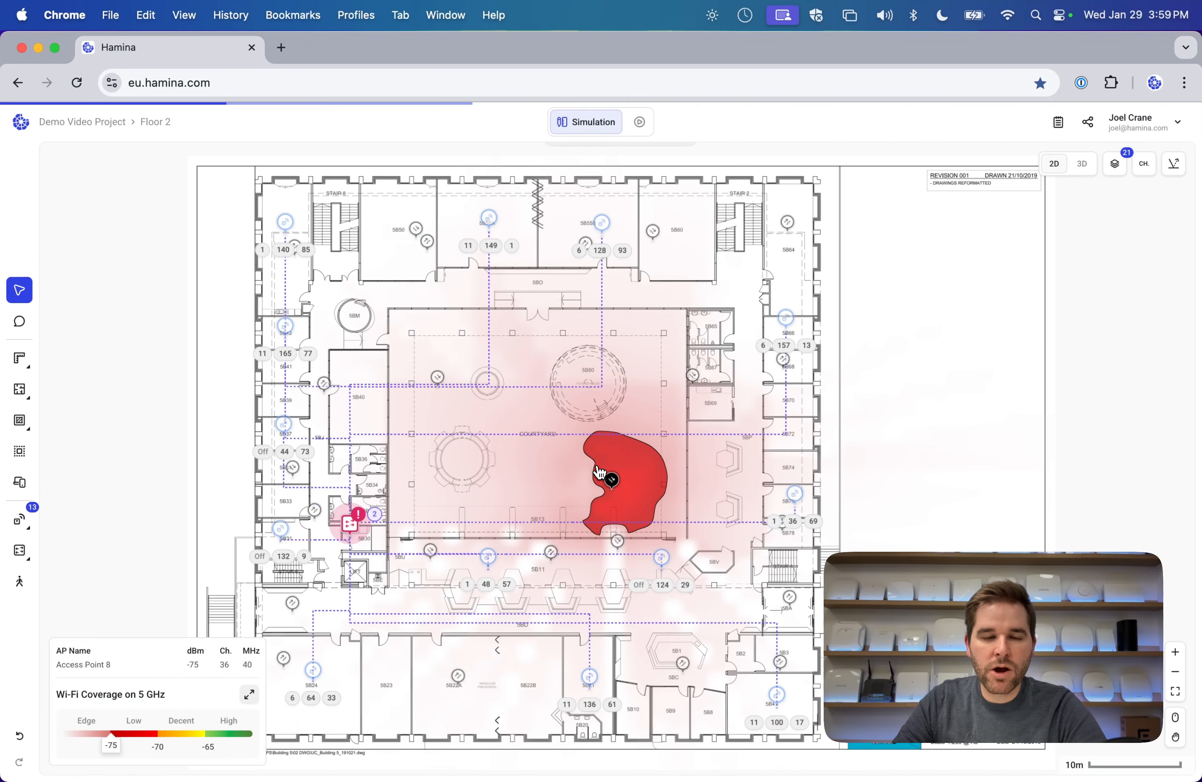
left_click(155, 122)
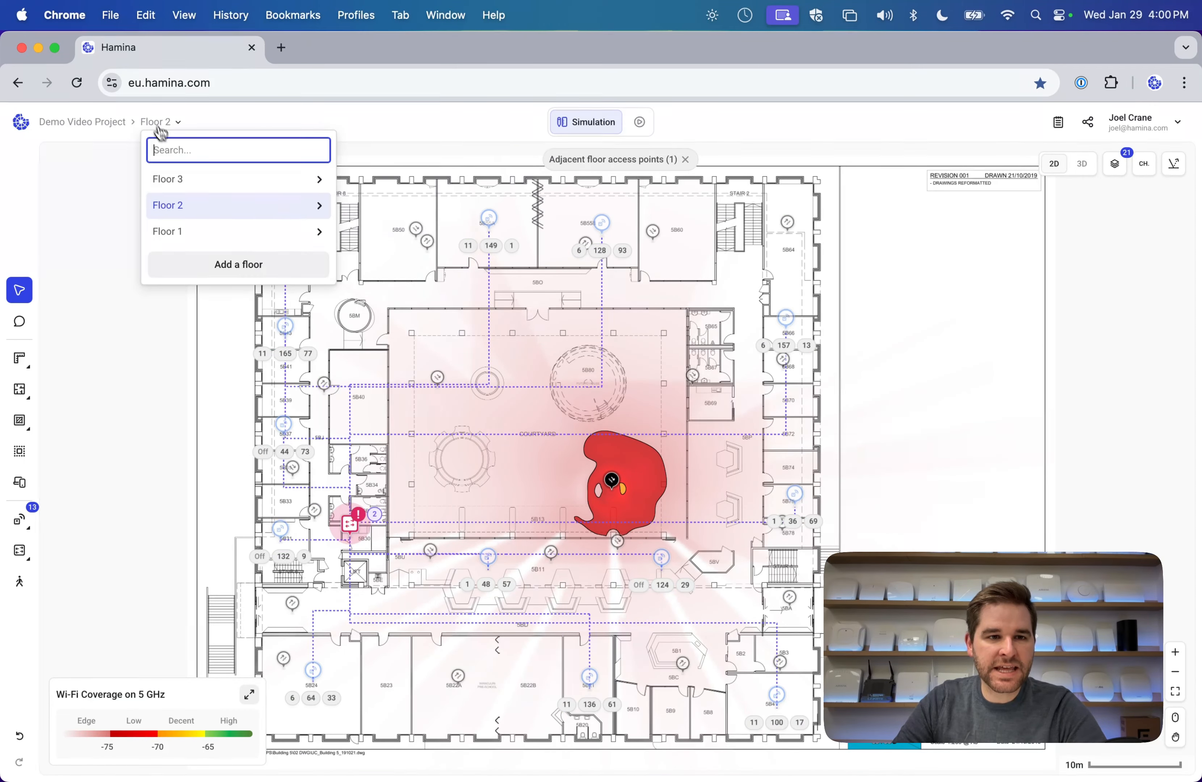
Return to Floor 1 and inspect Switch 1: 8 of 24 ports, 312 of 350 W used.
left_click(184, 232)
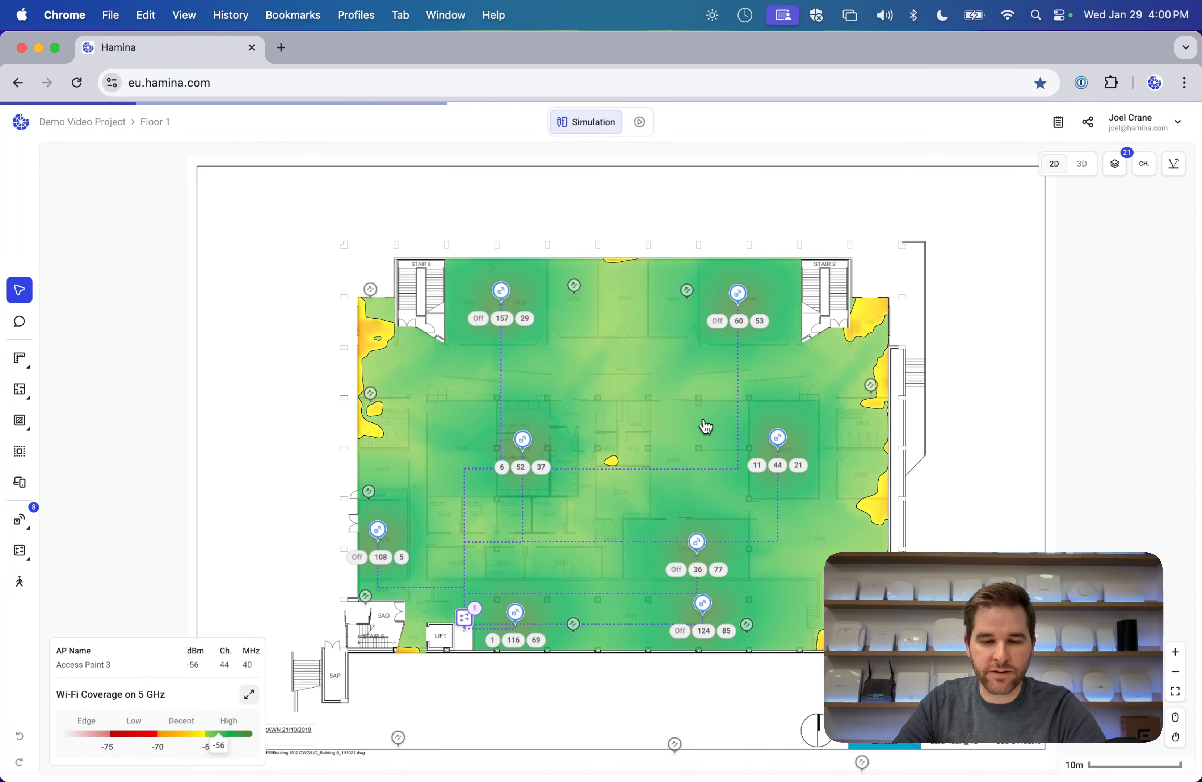
scroll(706, 427, "up", 5)
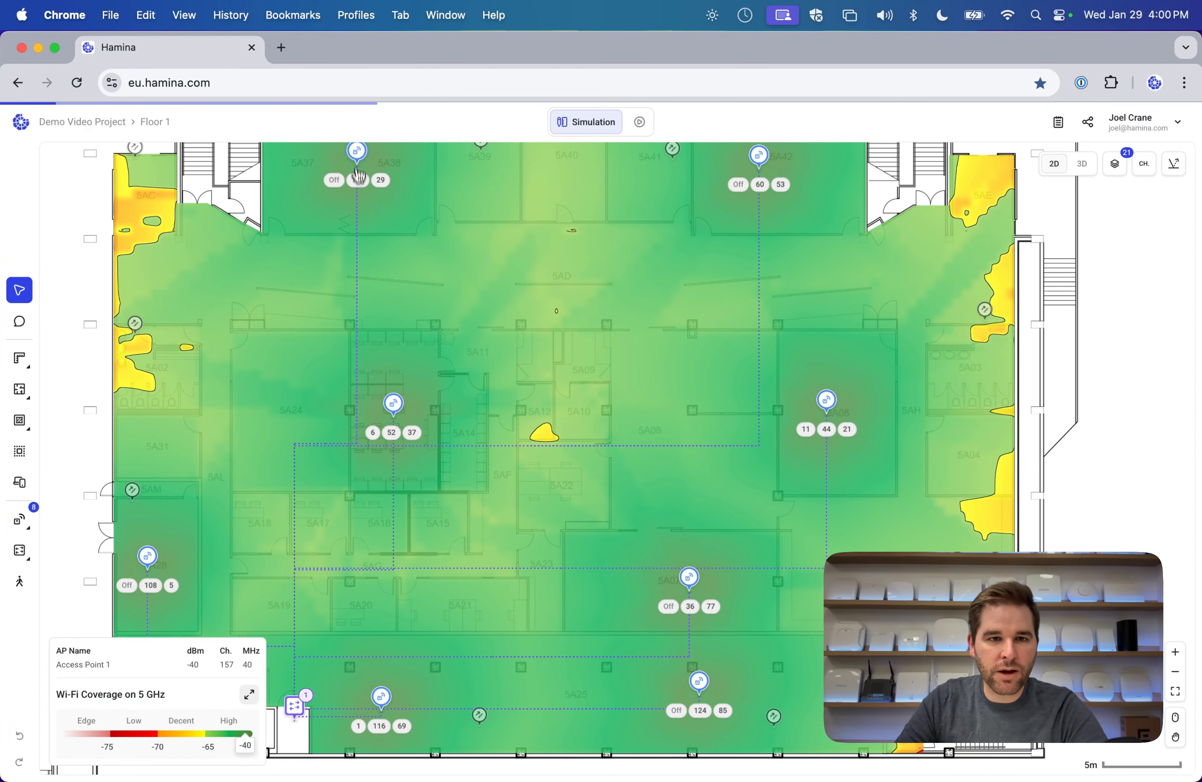
scroll(356, 462, "down", 5)
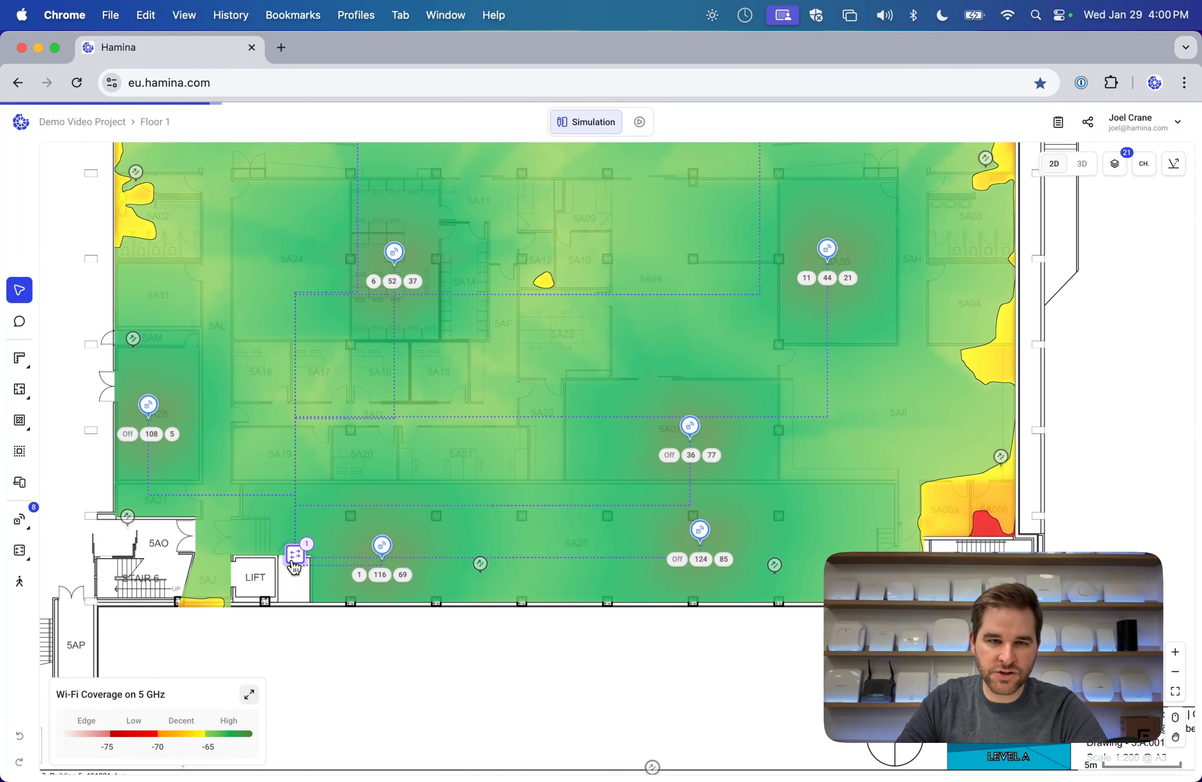
scroll(513, 381, "up", 3)
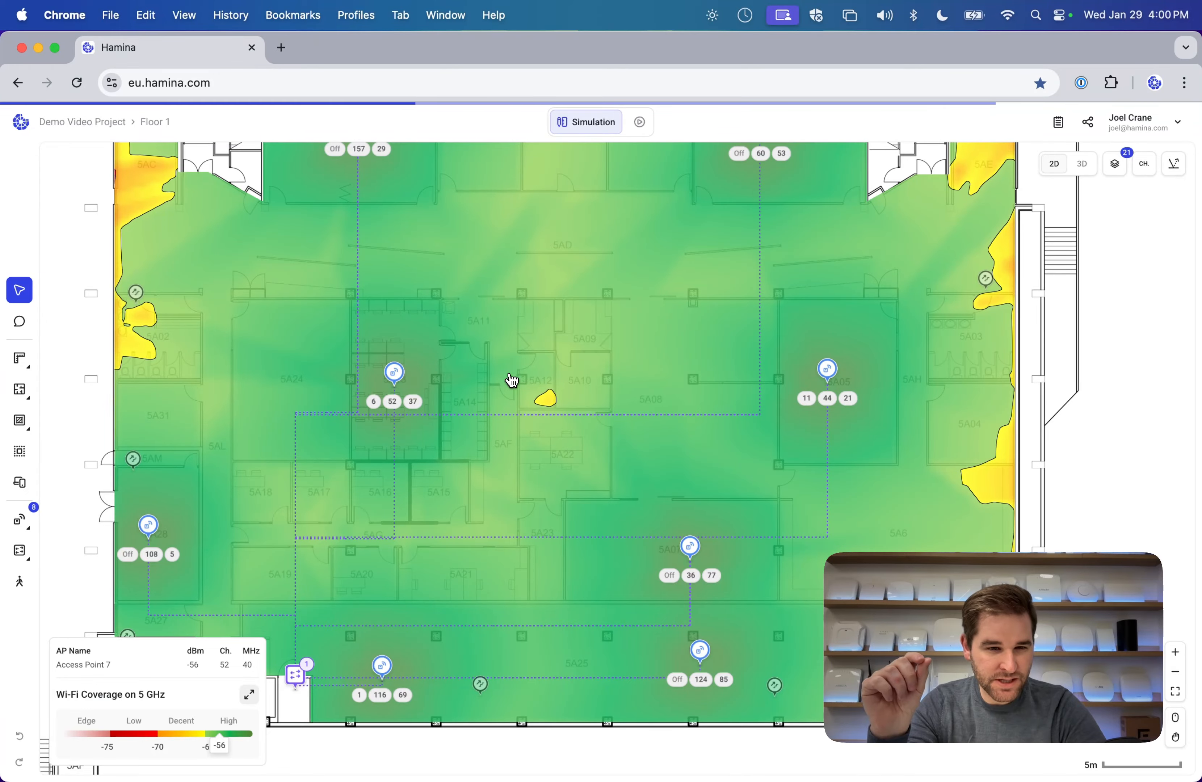
left_click(296, 674)
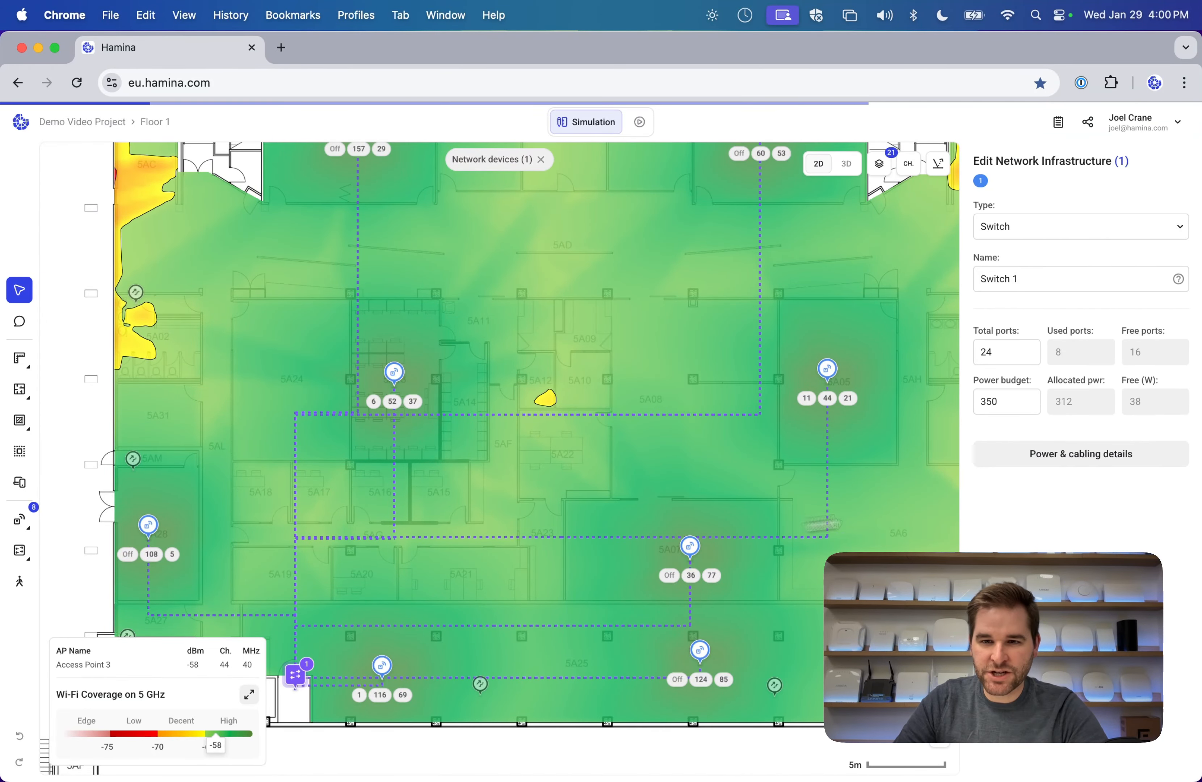
left_click(1073, 460)
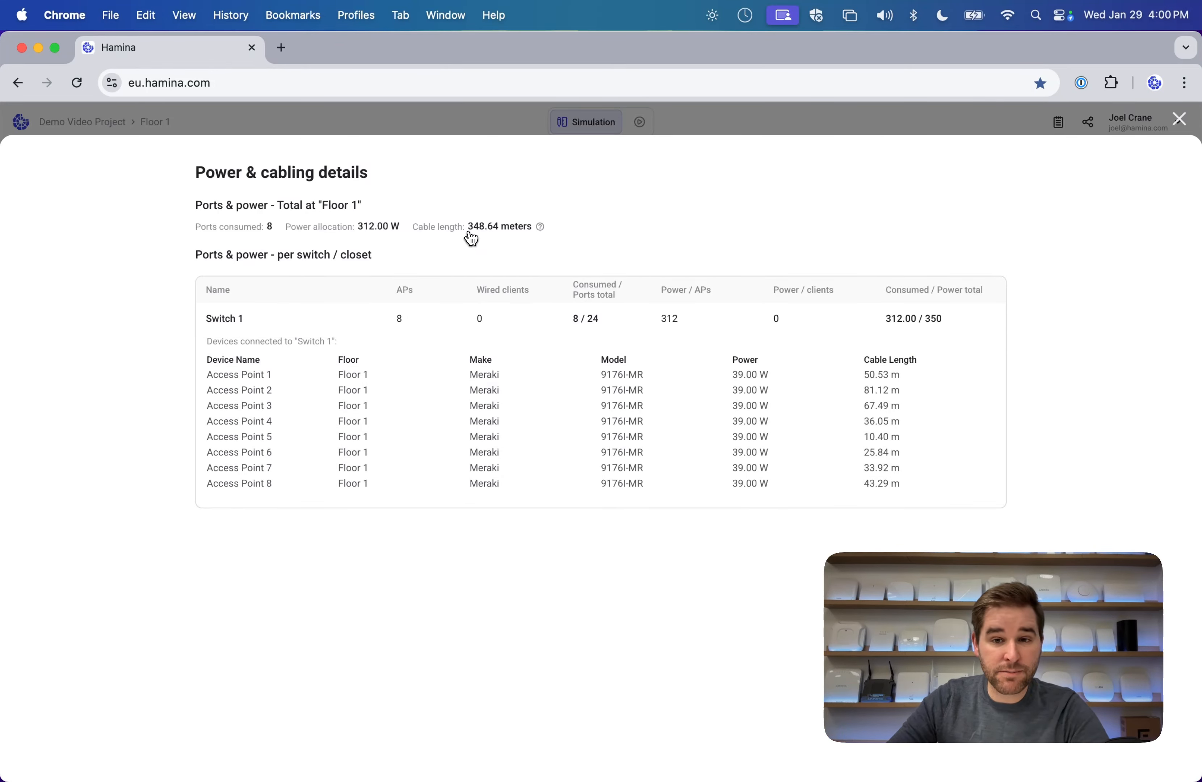
mouse_move(541, 229)
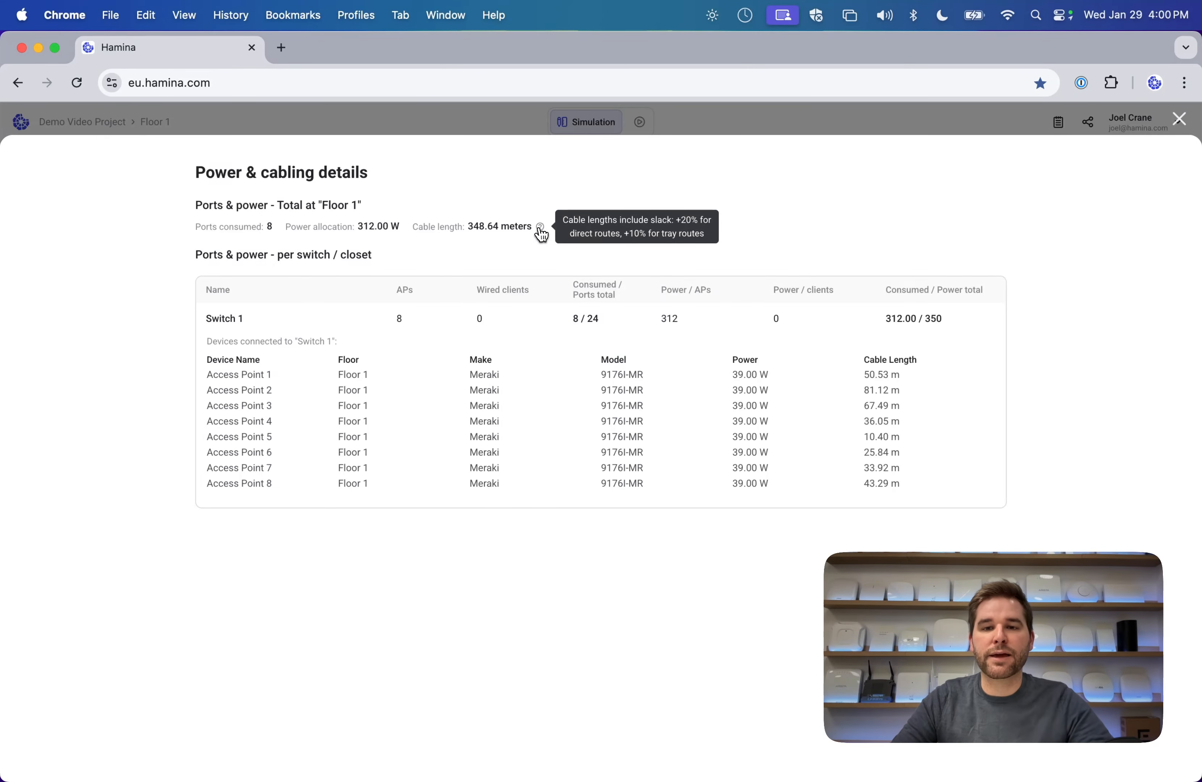
left_click(1179, 122)
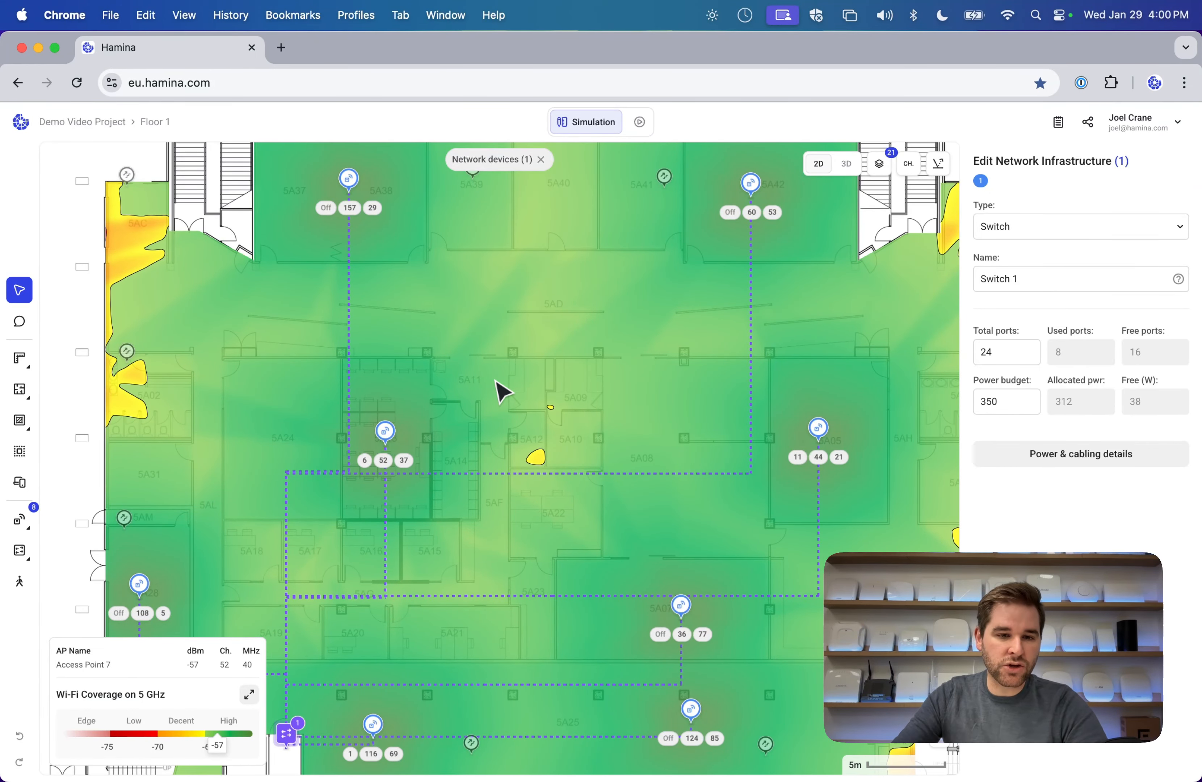
left_click(1088, 455)
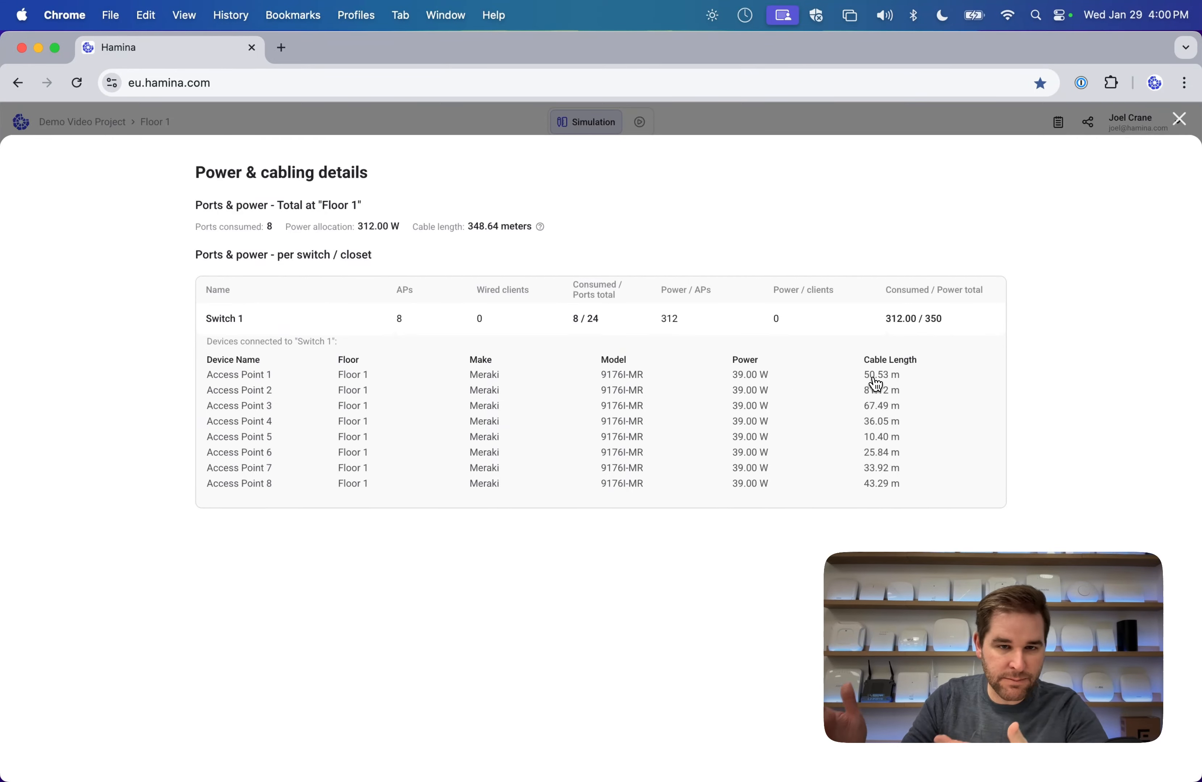
left_click(1179, 122)
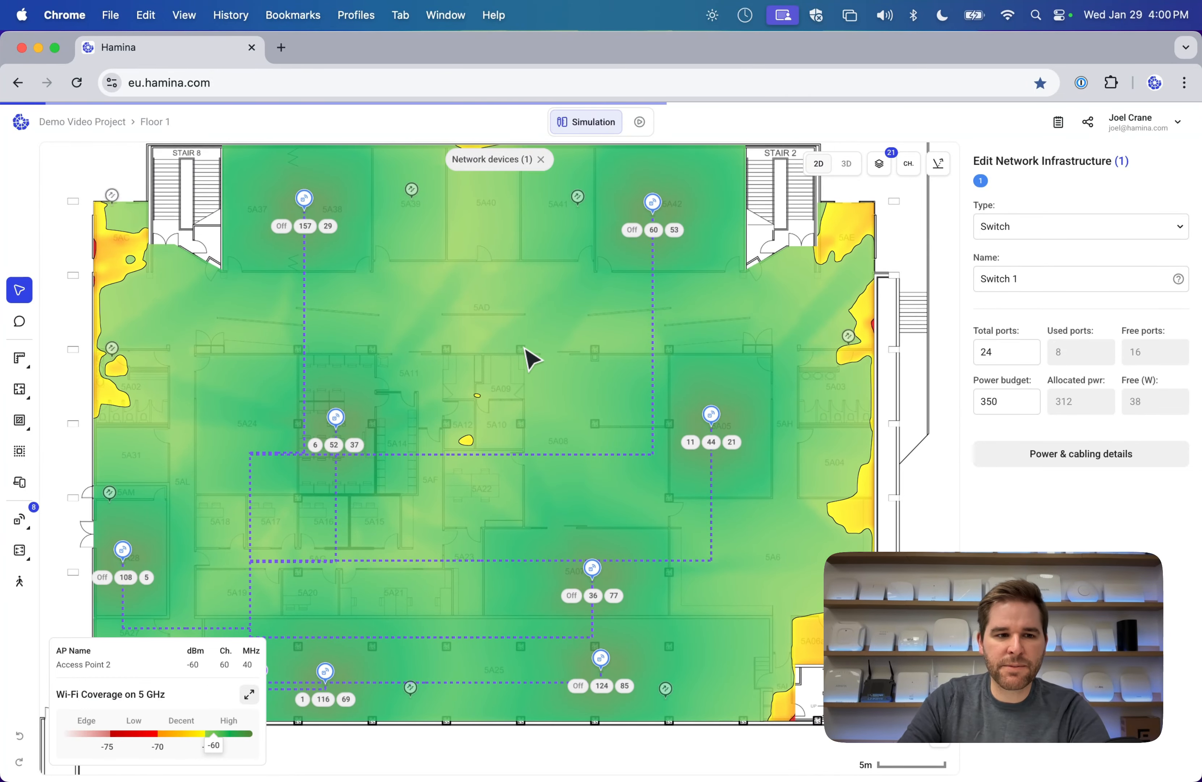
Draw a cable tray from the lift west, up the west side and along the north corridor.
left_click(22, 521)
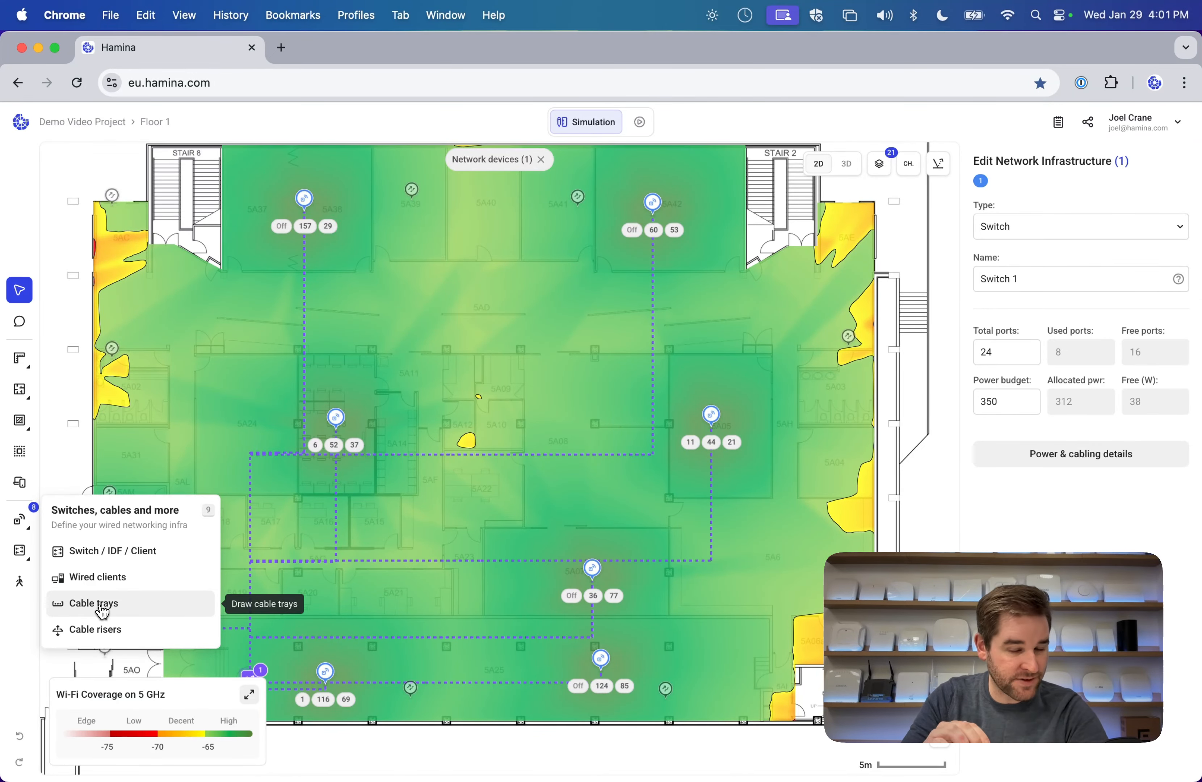
left_click(102, 612)
scroll(269, 497, "down", 5)
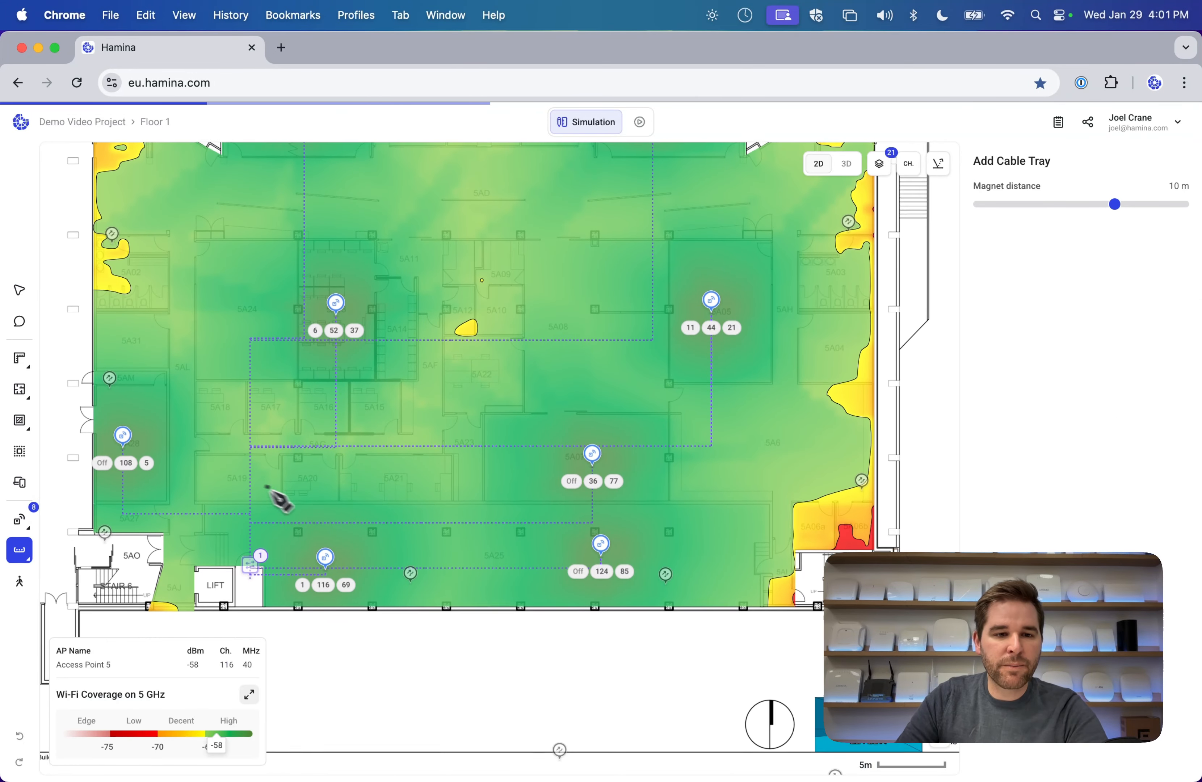
left_click(248, 507)
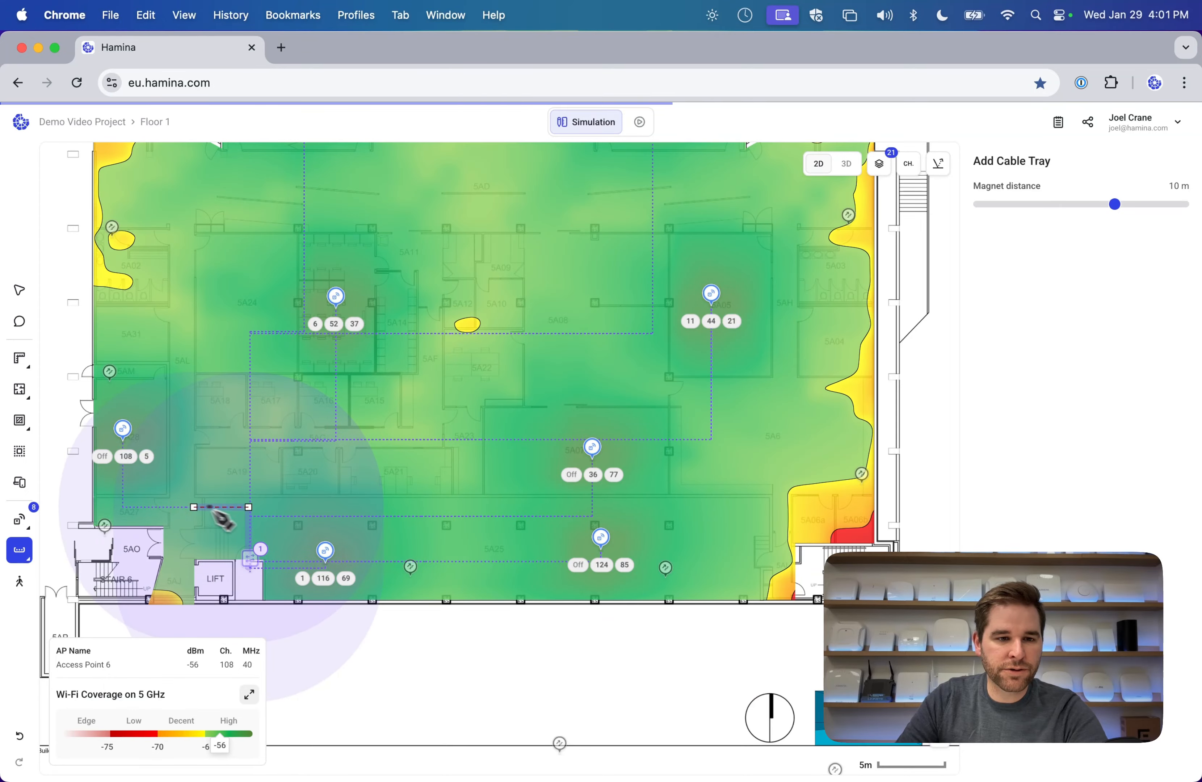
left_click(180, 507)
scroll(193, 268, "up", 3)
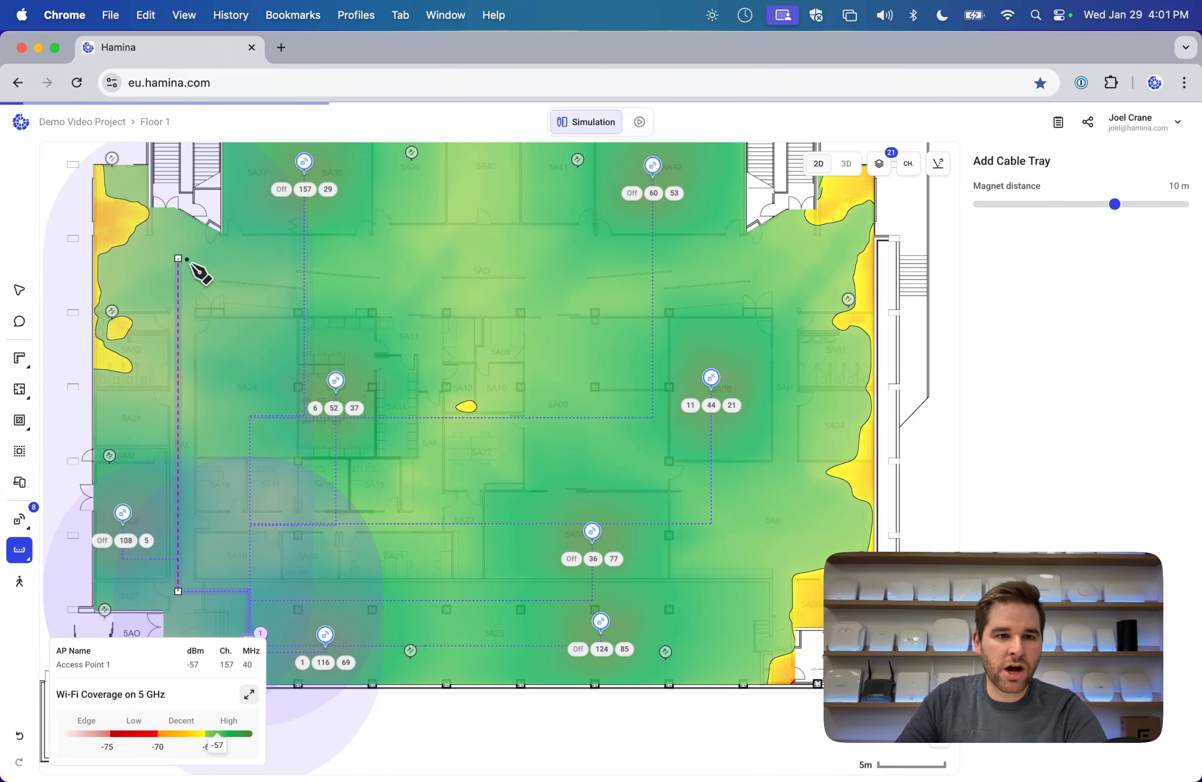
left_click(178, 250)
left_click(729, 250)
key("Escape")
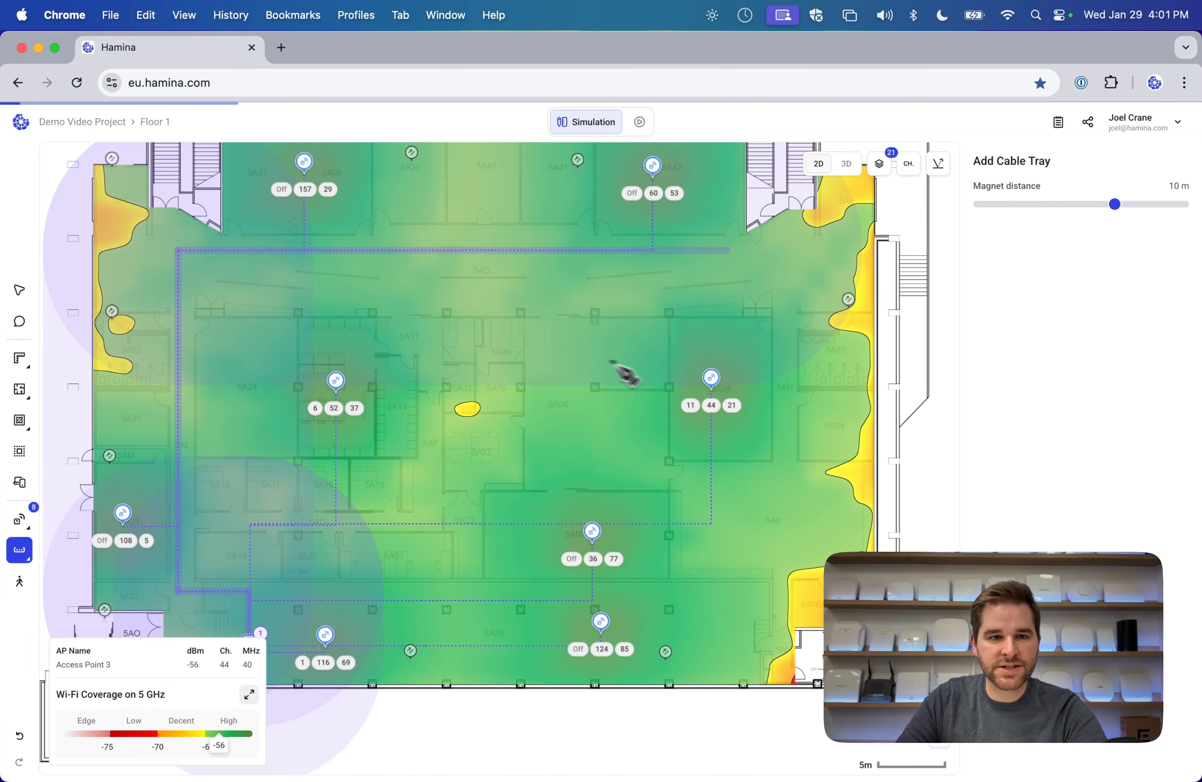
Set the heatmap Technology to None to hide the coverage overlay.
left_click(248, 694)
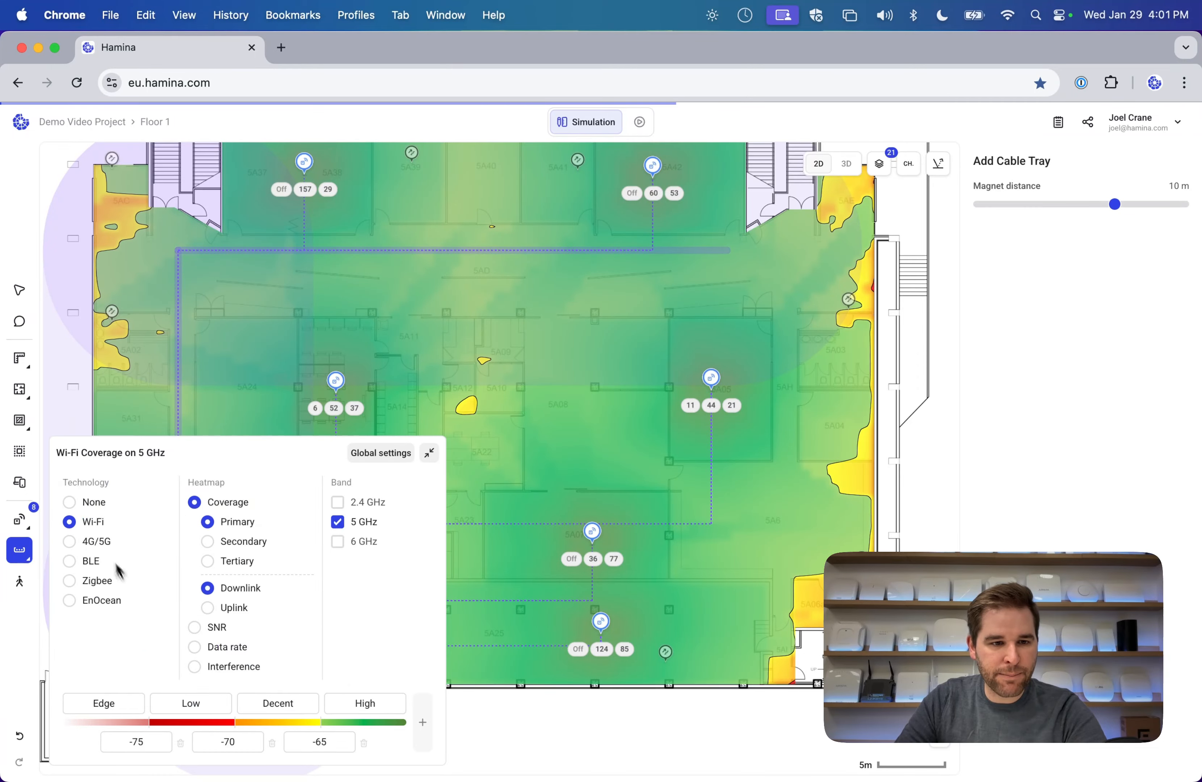
left_click(69, 502)
scroll(283, 564, "down", 3)
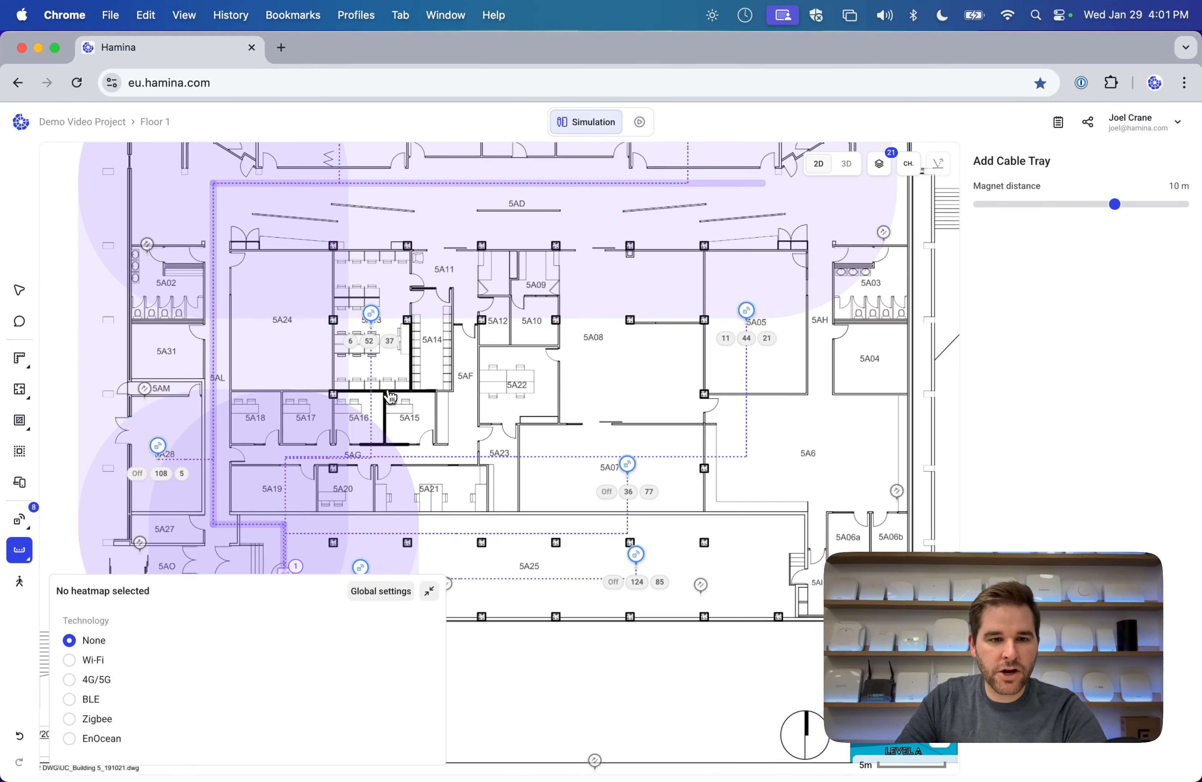
left_click(426, 592)
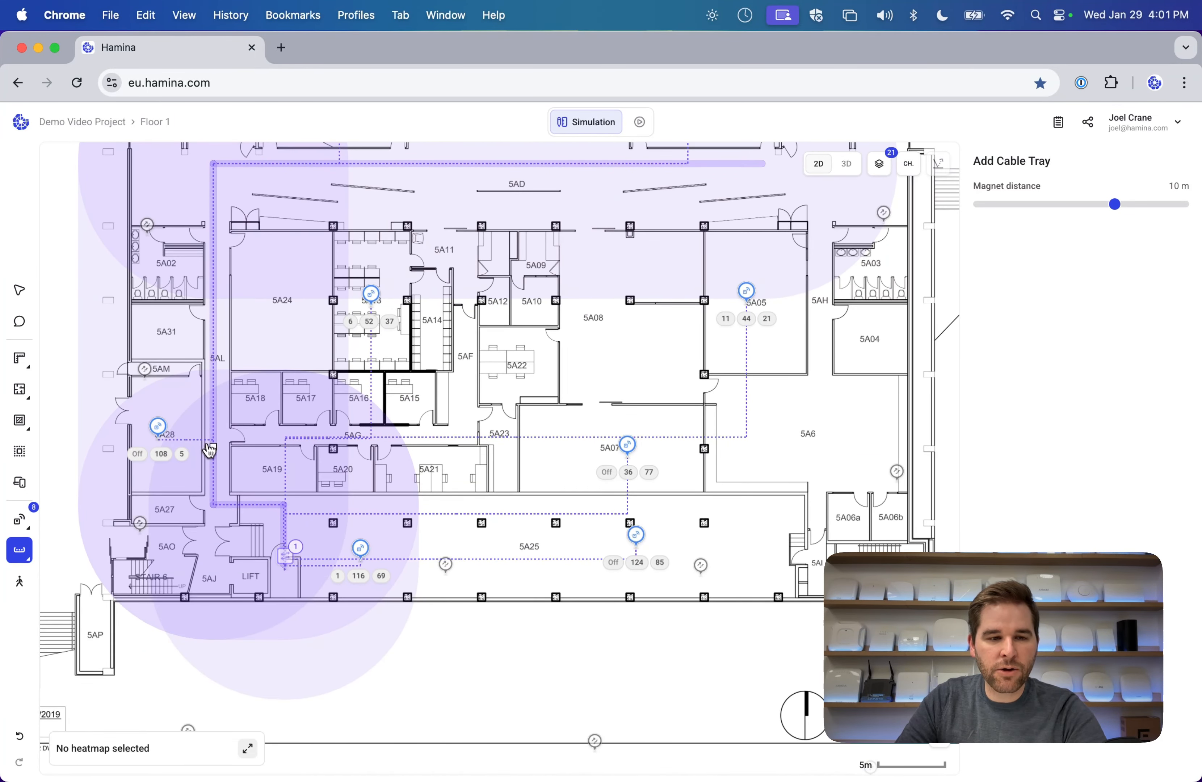
key("Escape")
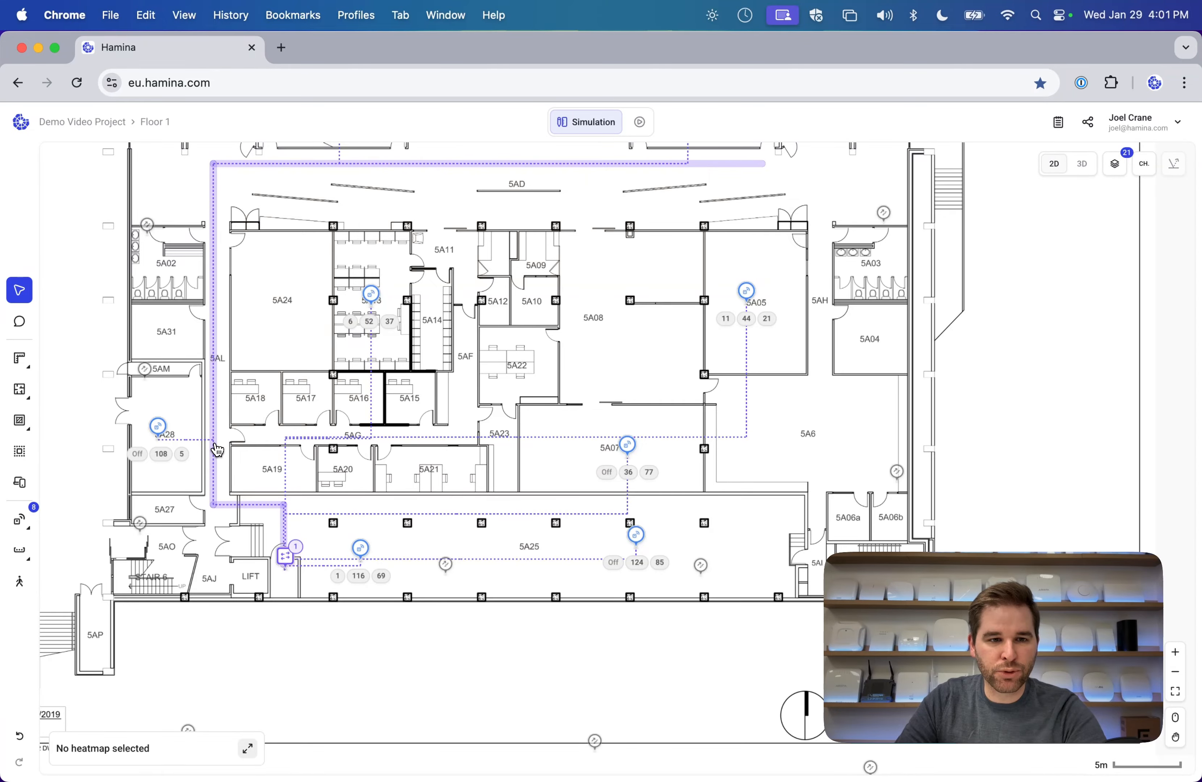
Select the cable tray runs and nudge the 5A05 access point slightly upward.
left_click(216, 450)
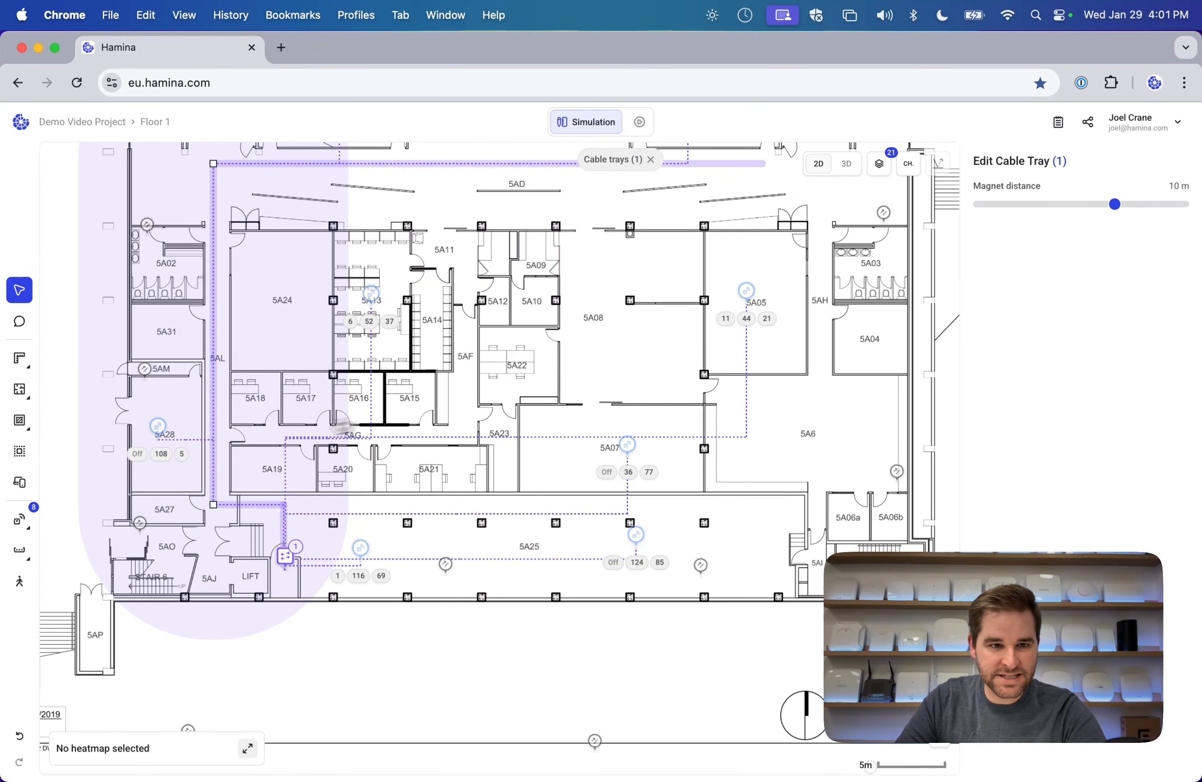
scroll(343, 426, "up", 2)
scroll(350, 457, "down", 2)
scroll(353, 424, "up", 2)
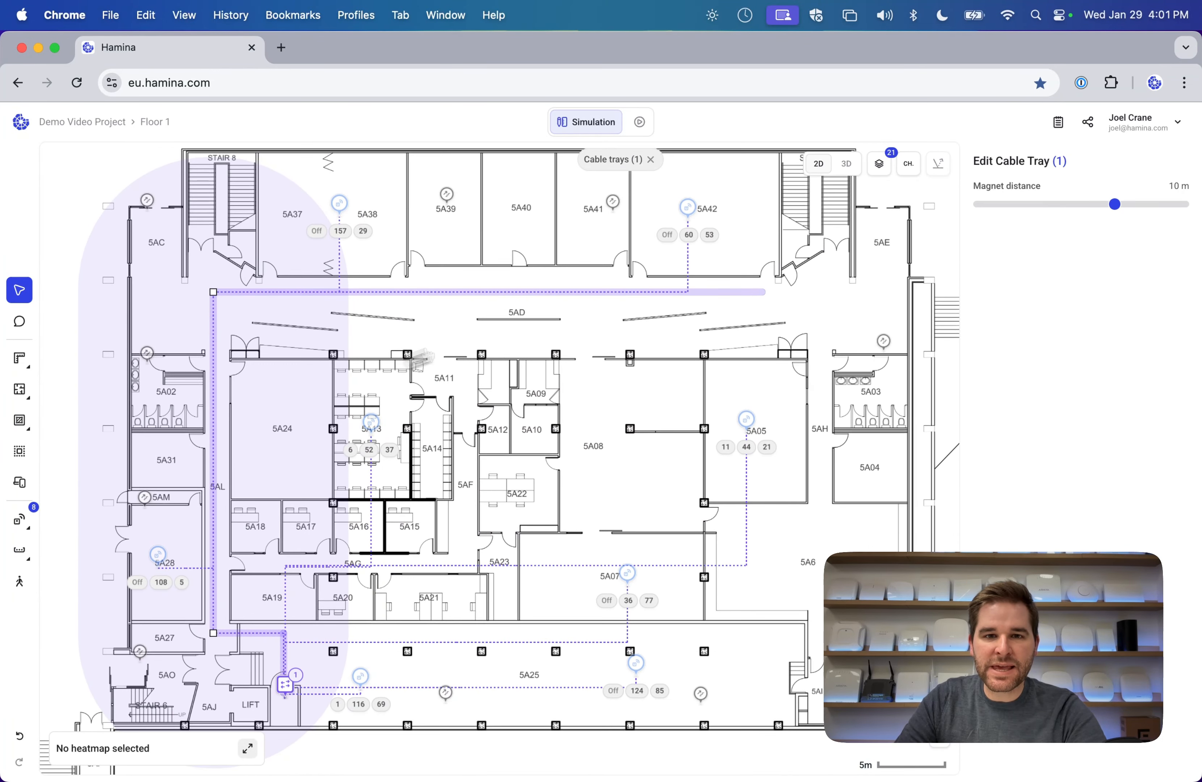
left_click(701, 290)
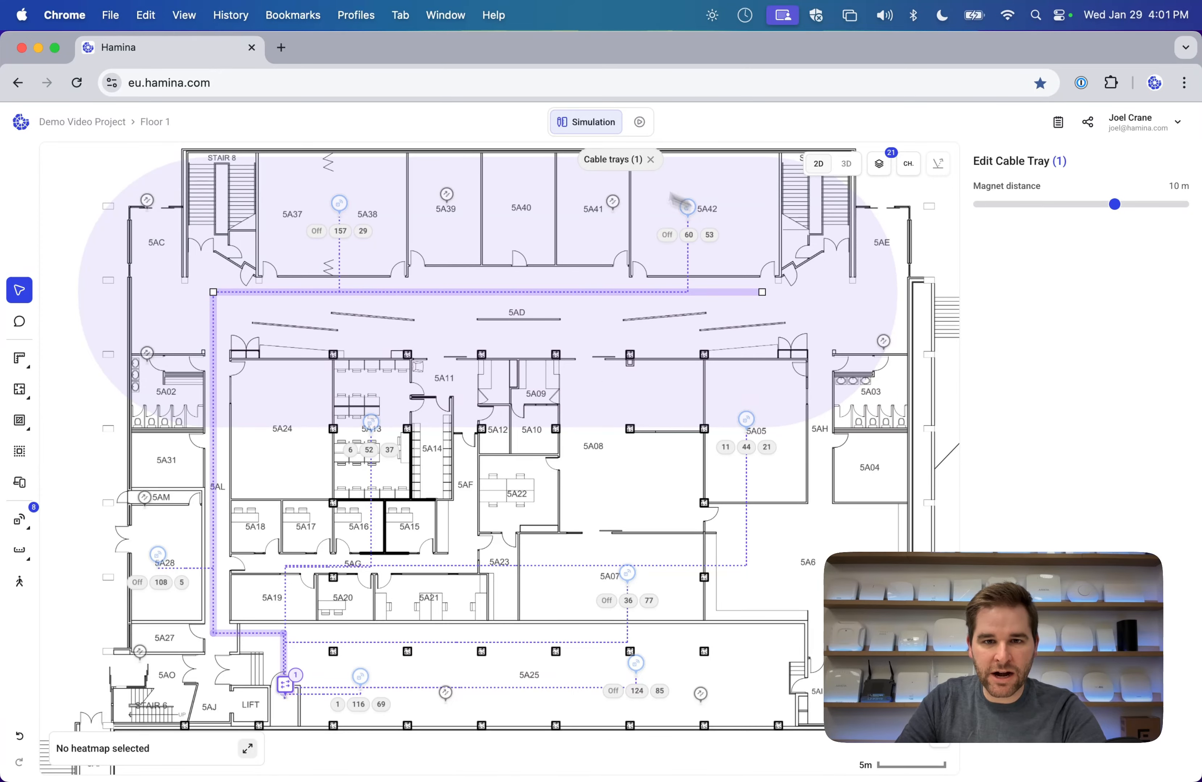
scroll(693, 245, "down", 3)
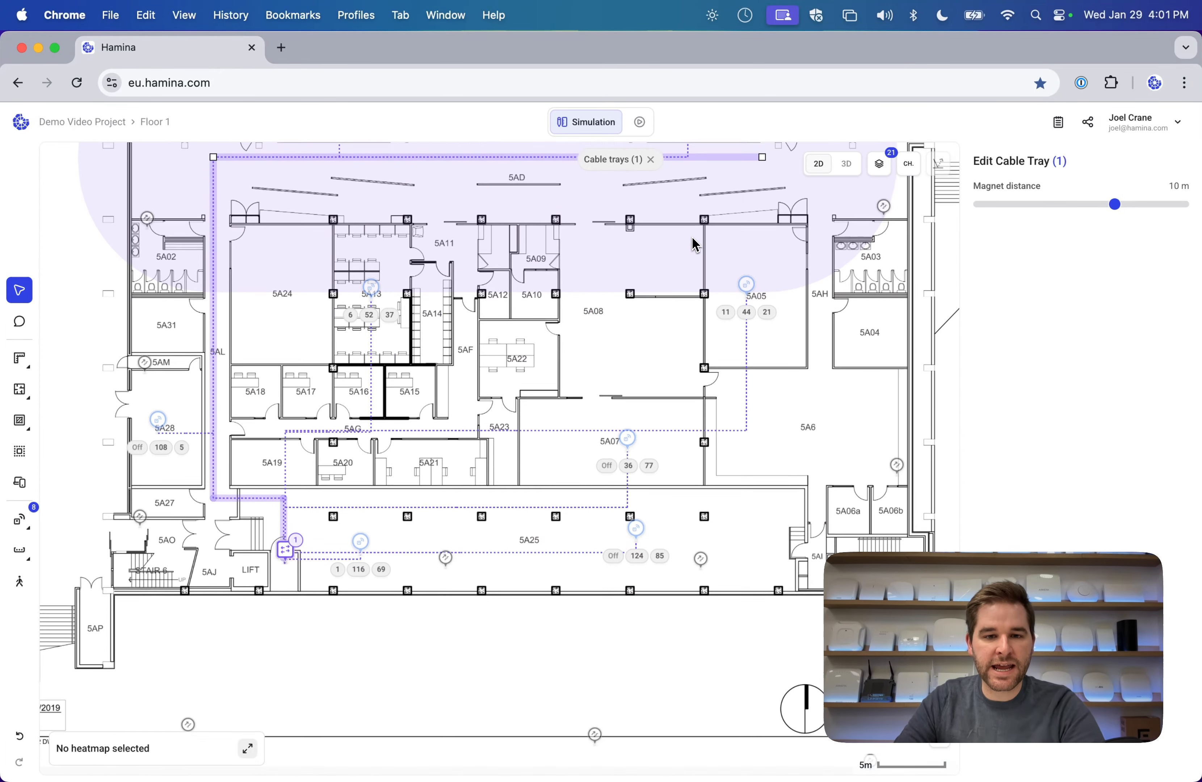
left_click(601, 358)
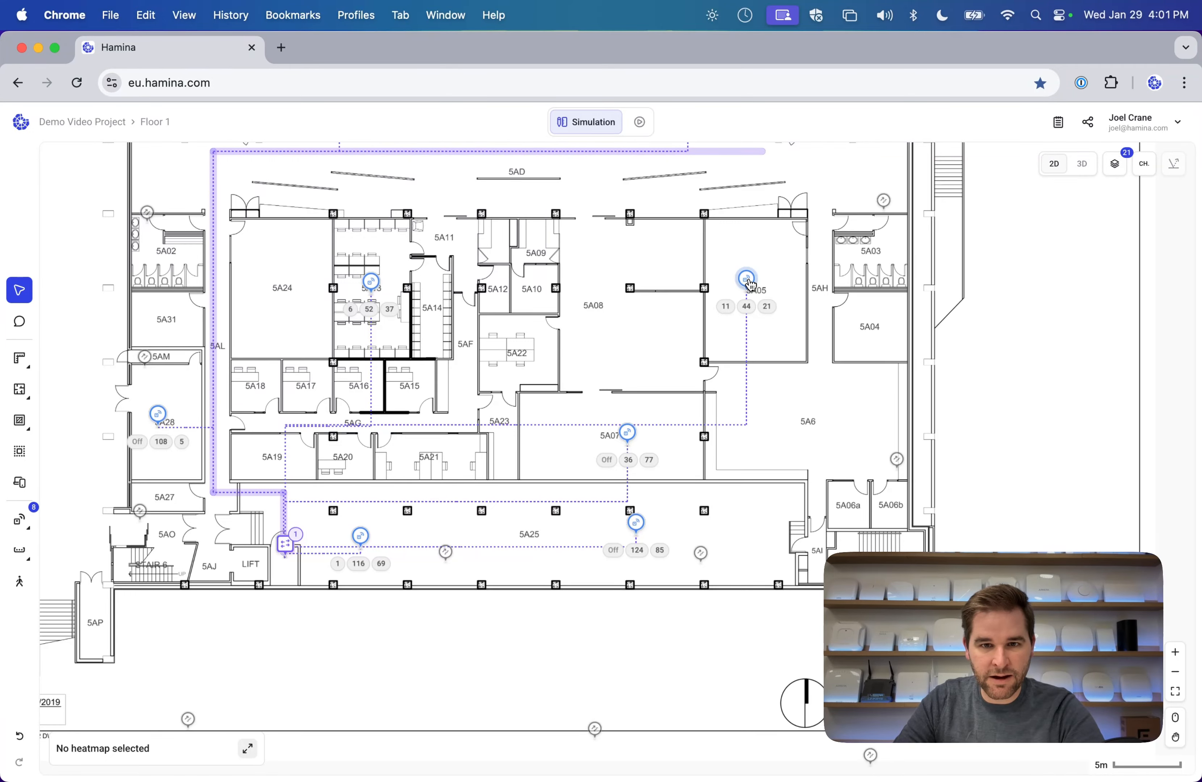
left_click_drag(750, 285, 753, 265)
Set the top tray's magnet distance to 14.1 m and snap the 5A05 access point onto it.
scroll(699, 295, "up", 2)
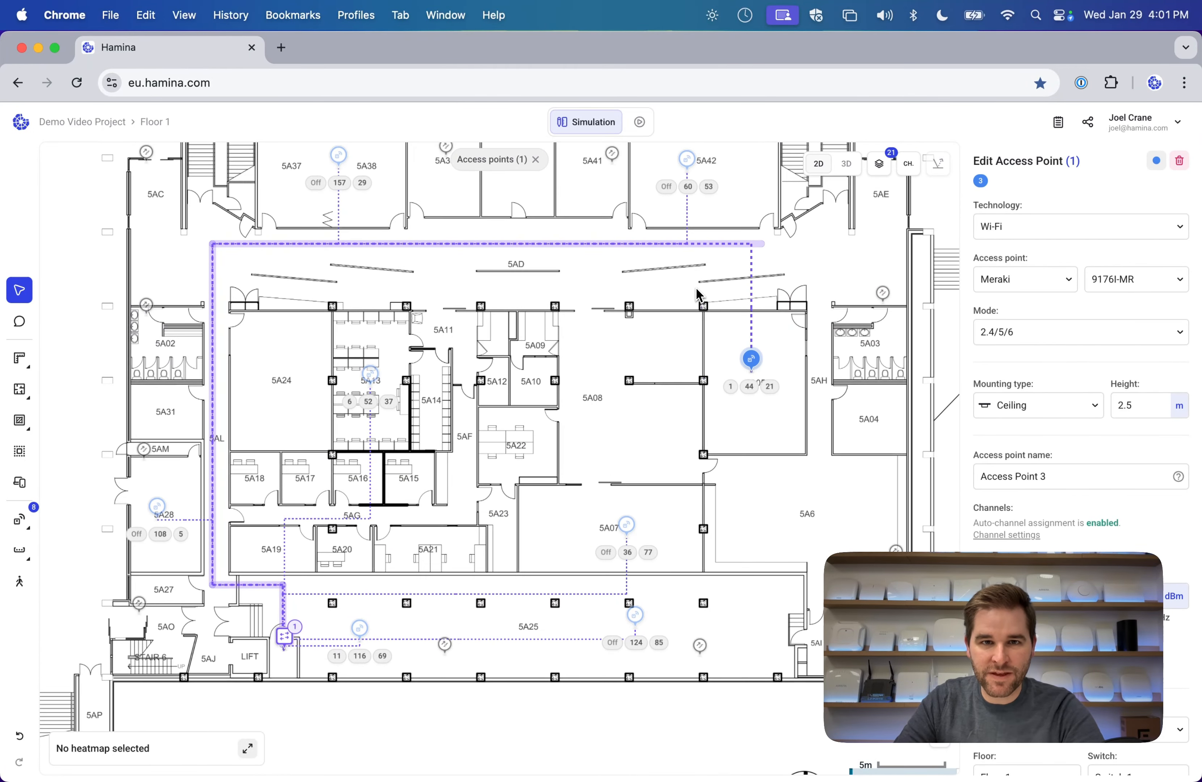
left_click(763, 247)
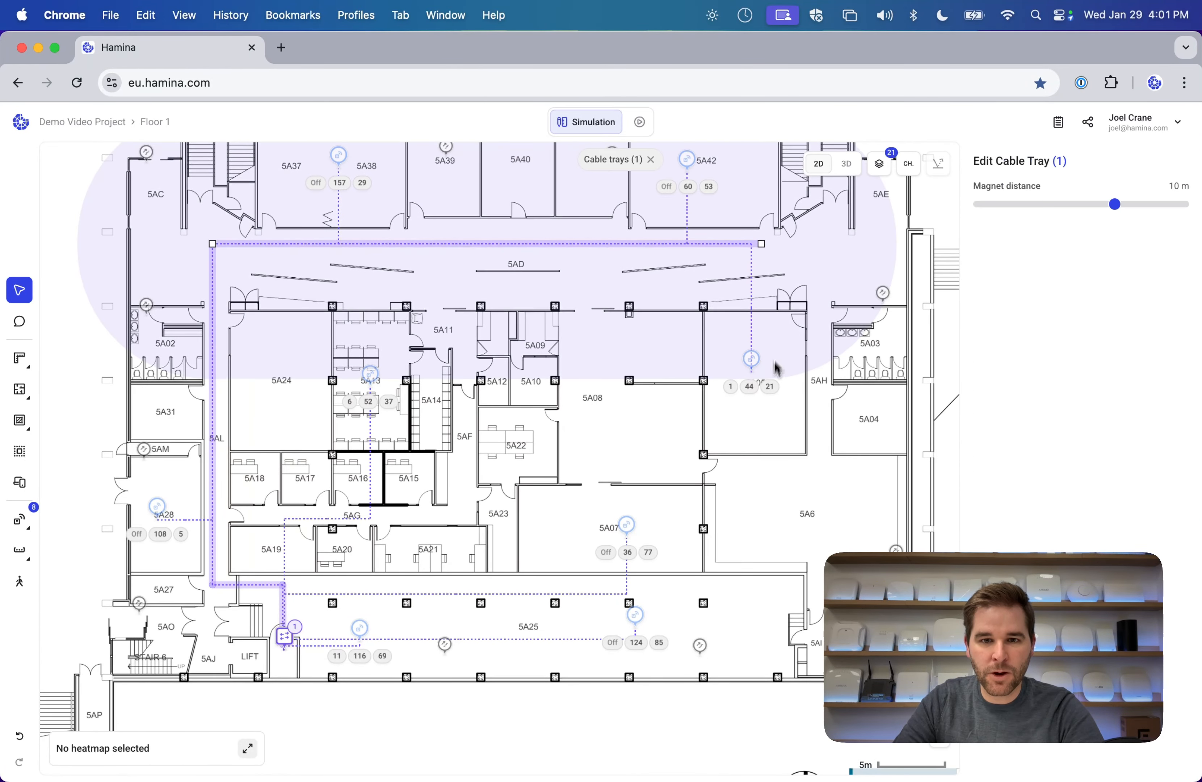
left_click_drag(1113, 205, 1170, 205)
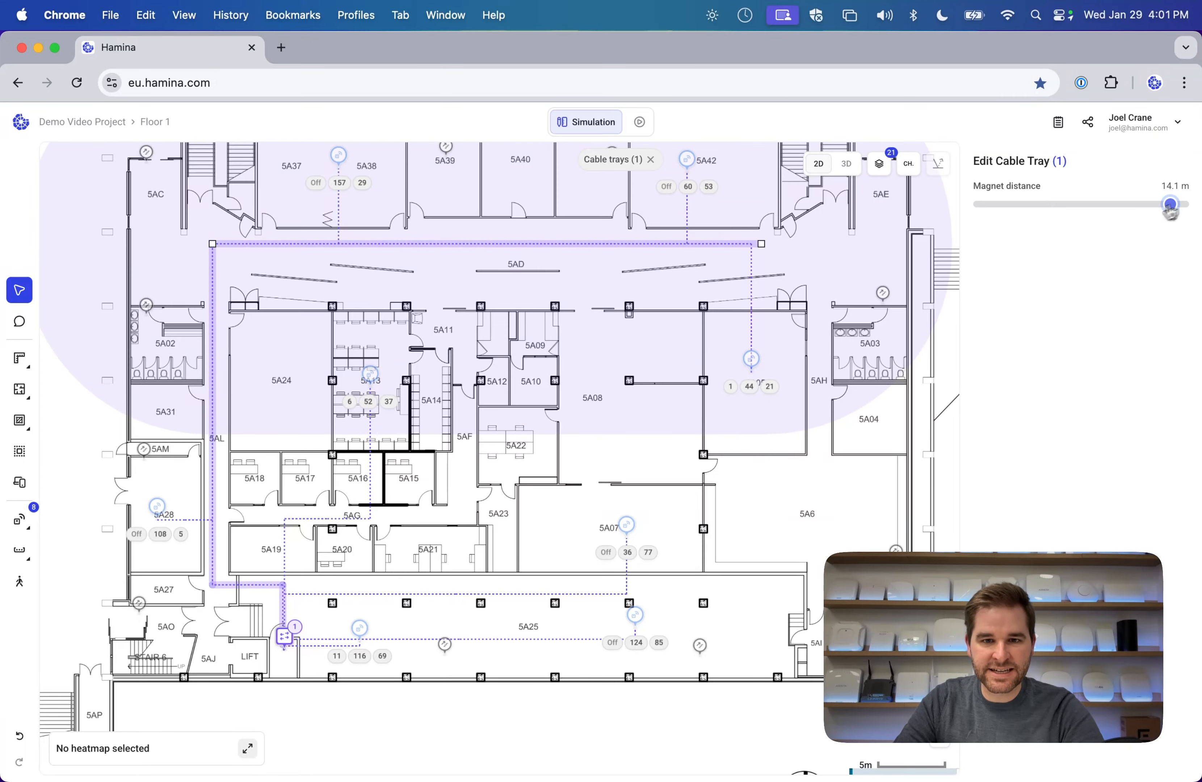
left_click(643, 463)
left_click_drag(755, 367, 758, 352)
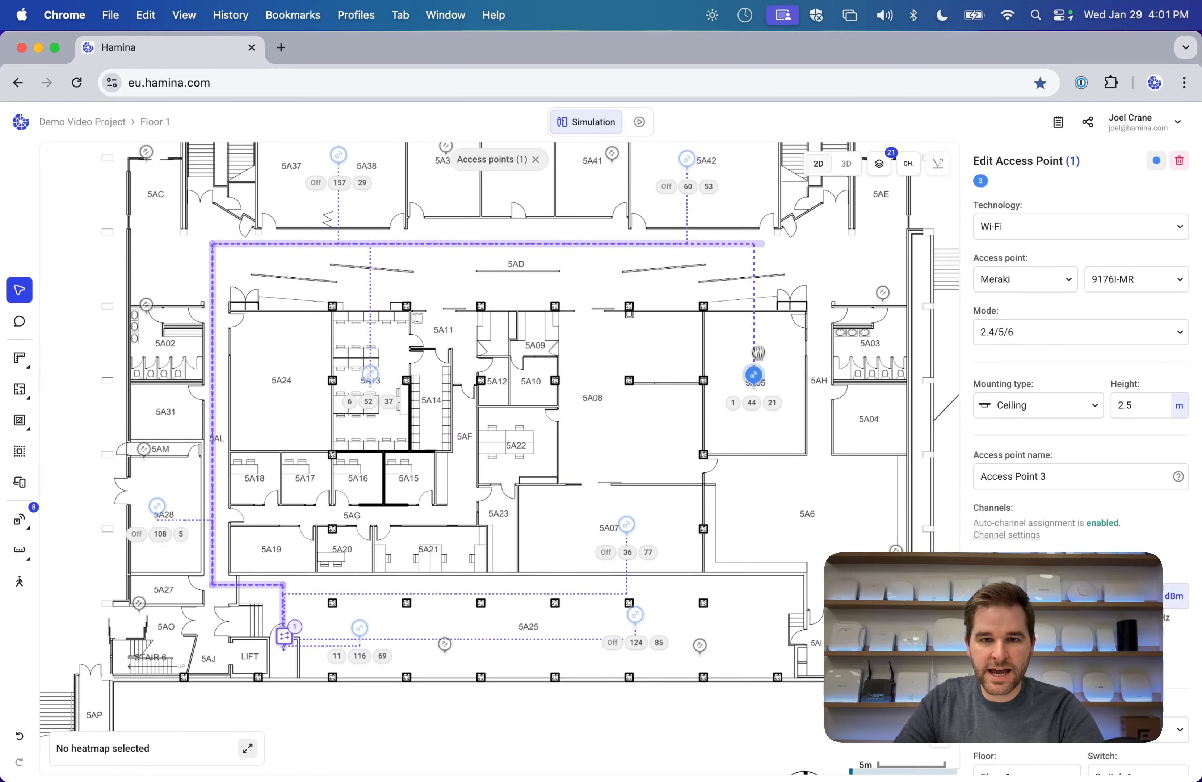
scroll(266, 622, "down", 5)
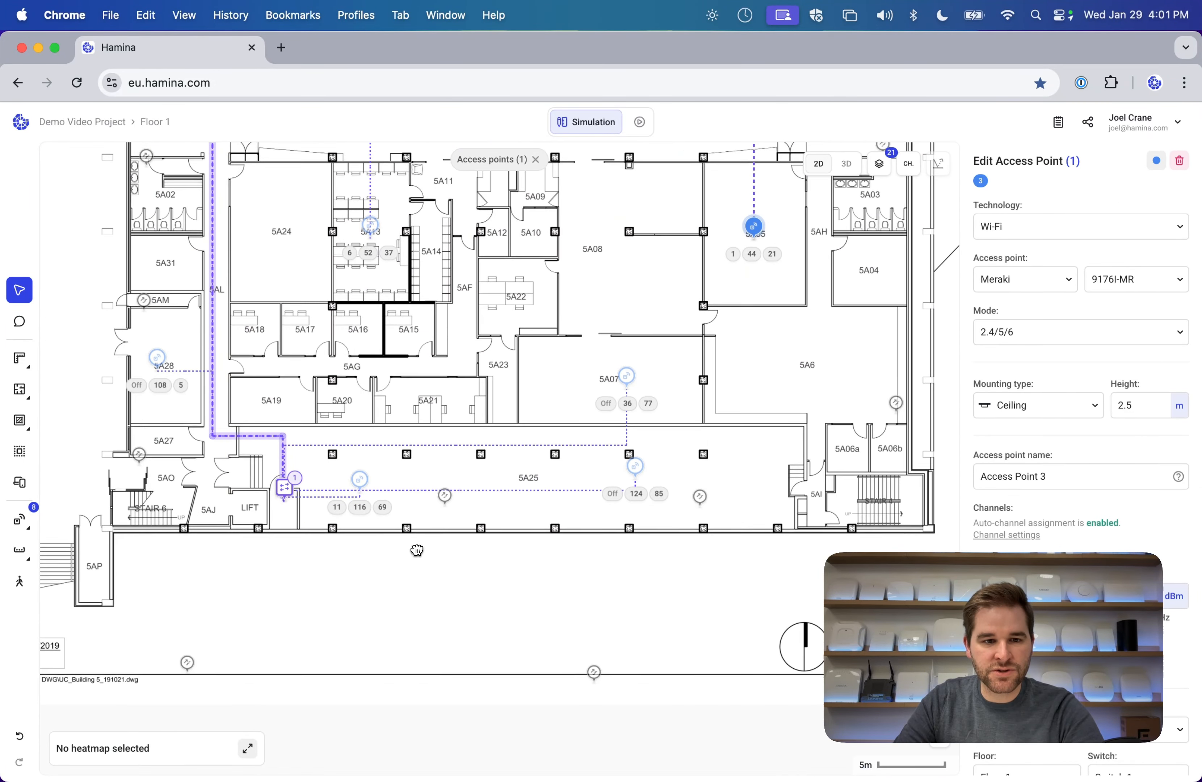
left_click(20, 519)
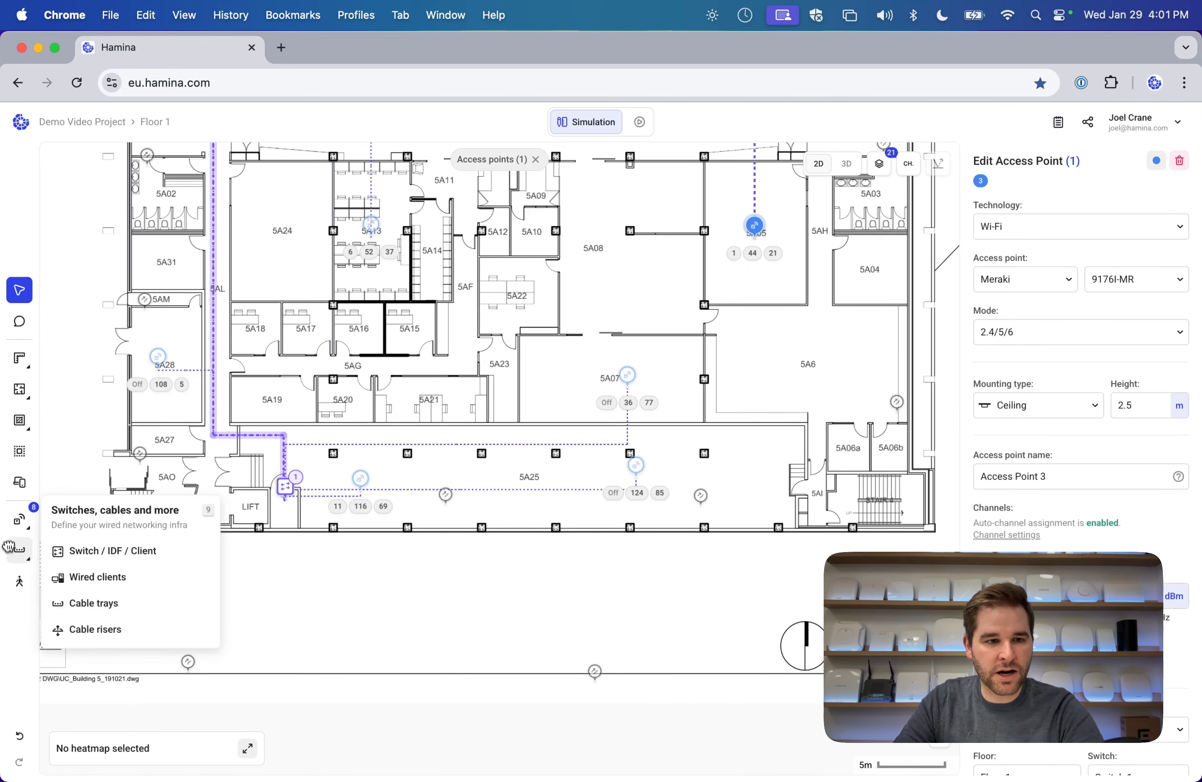
Draw a cable tray along the corridor from its left end to near room 5A07.
left_click(89, 603)
left_click(276, 440)
left_click(673, 435)
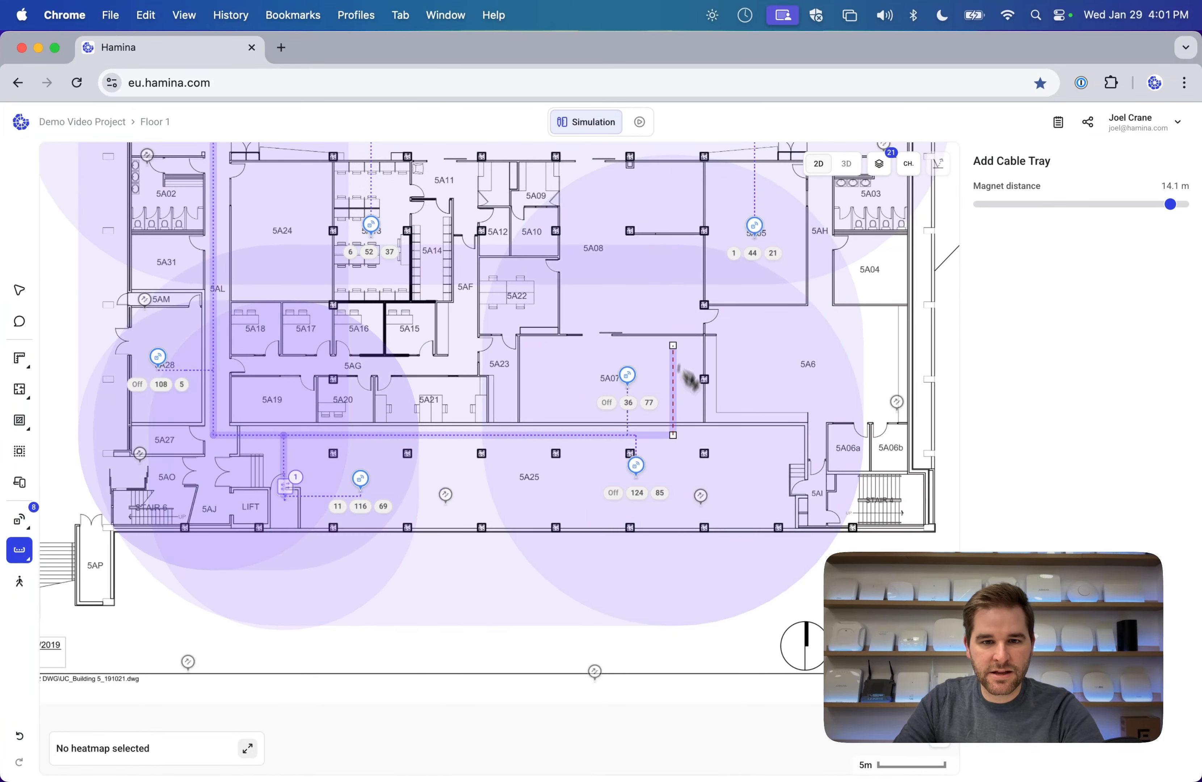
key("Escape")
scroll(589, 453, "up", 3)
scroll(589, 453, "right", 2)
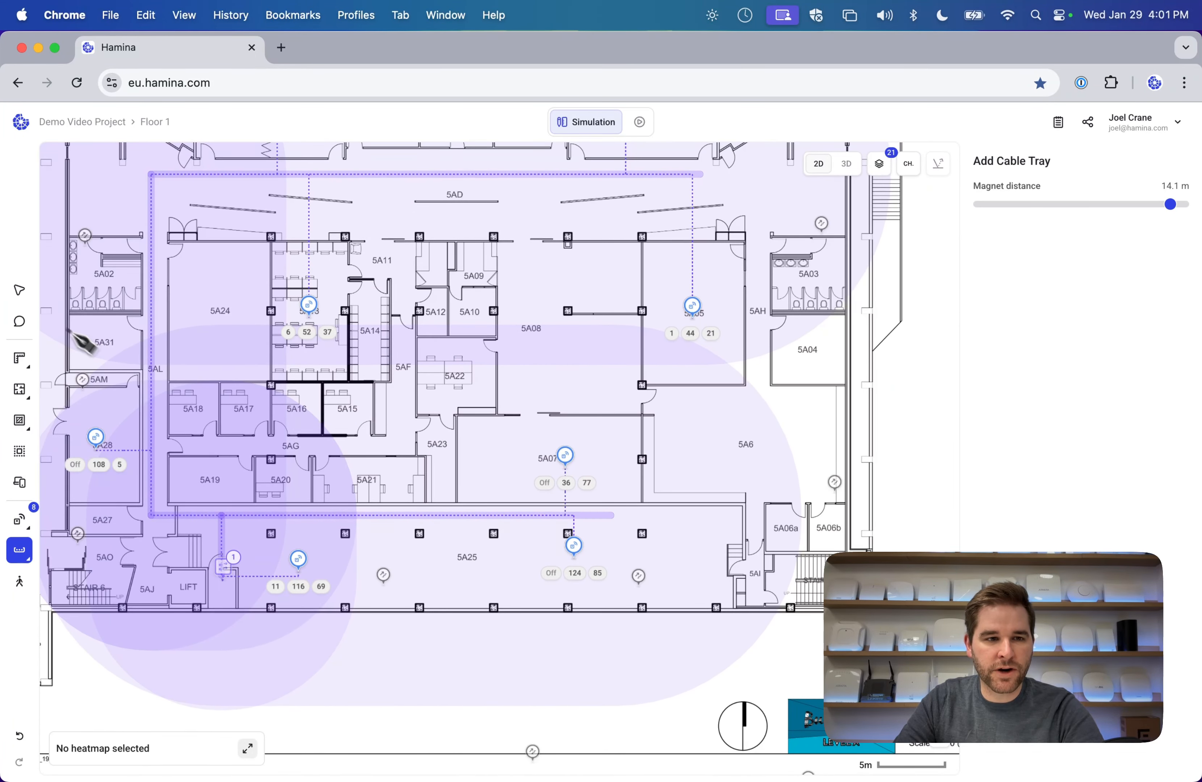
left_click(20, 290)
Delete the switch beside the lift.
scroll(419, 385, "up", 2)
scroll(419, 385, "left", 3)
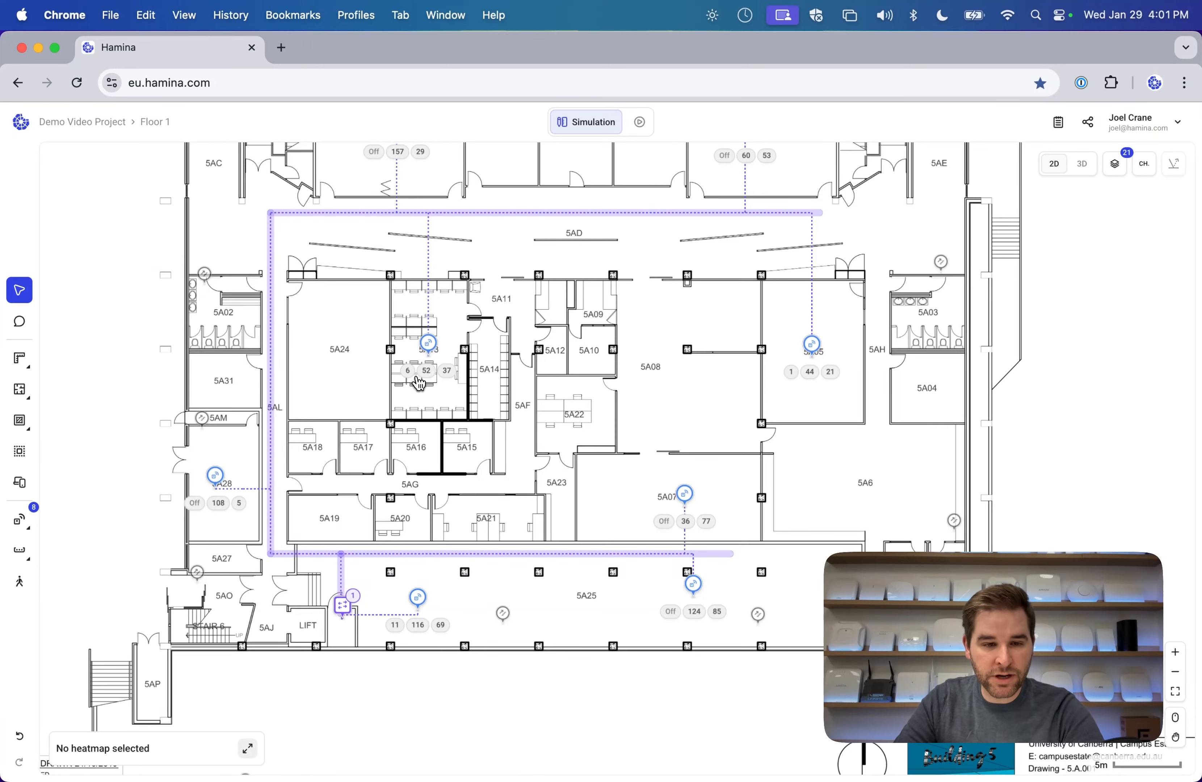
scroll(362, 556, "down", 4)
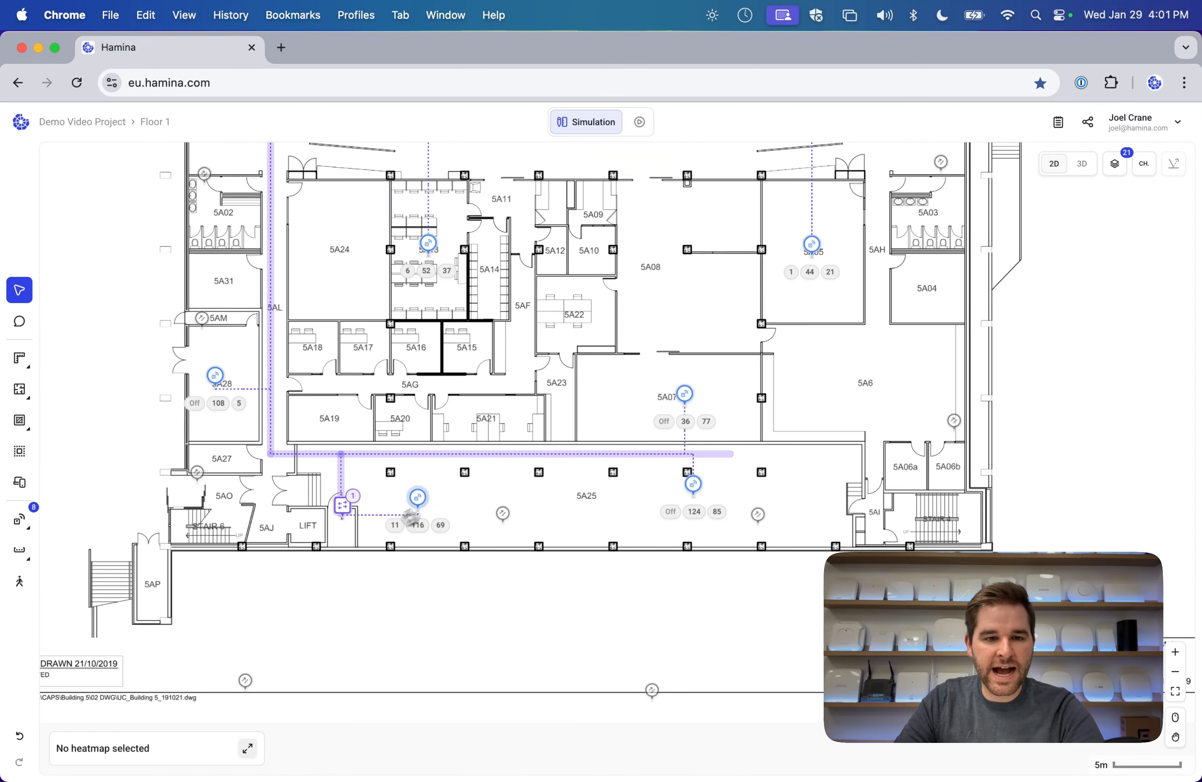
left_click(345, 515)
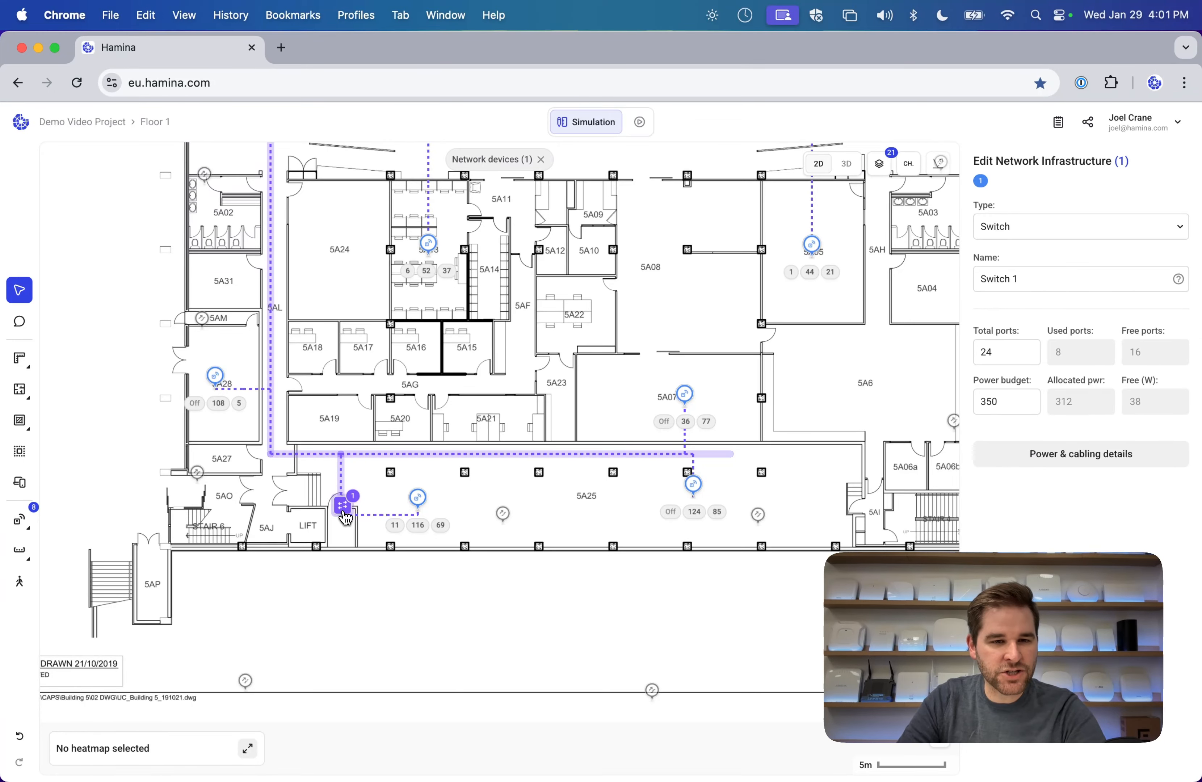
key("BackSpace")
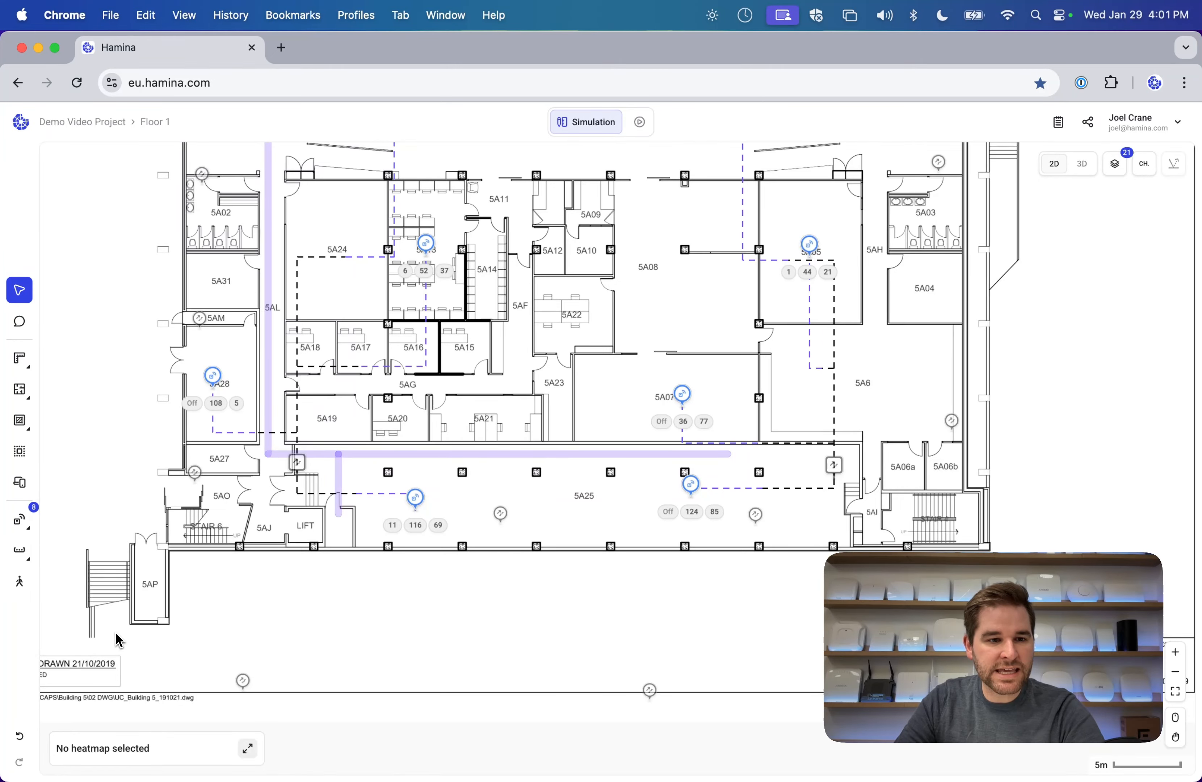
Place an Above floor cable riser next to the lift, beside the corridor tray.
mouse_move(26, 550)
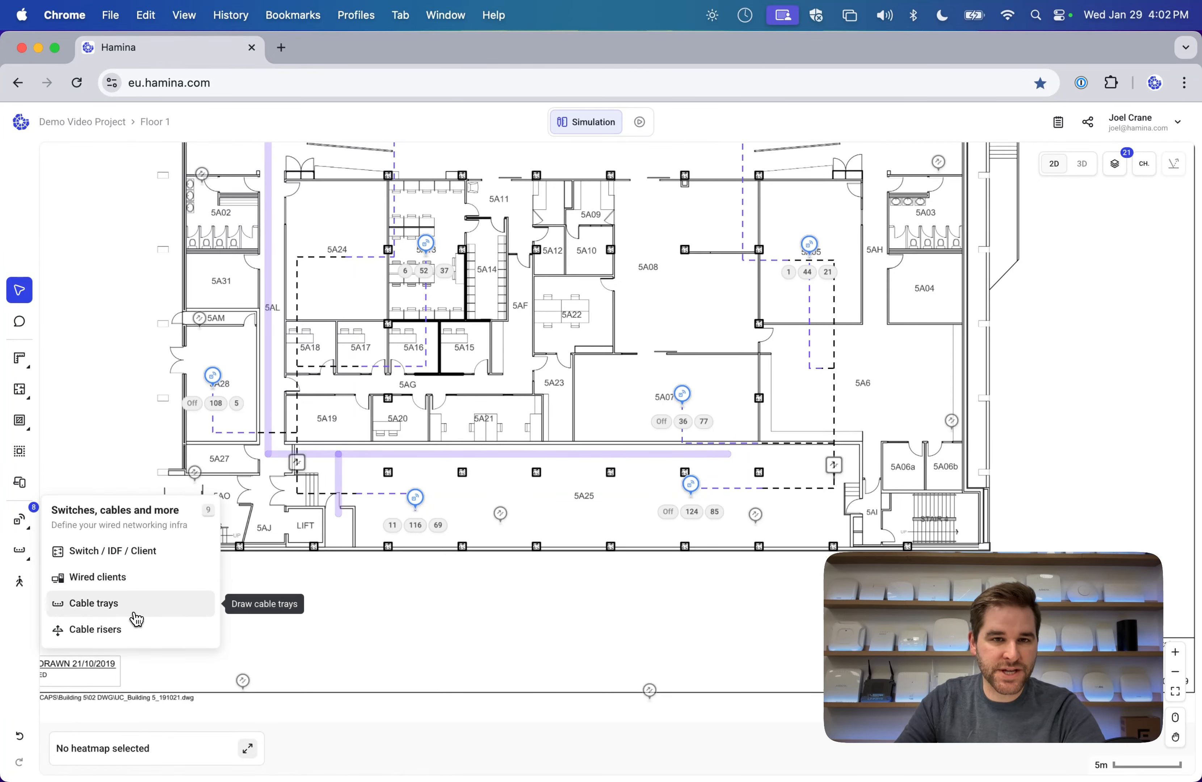
left_click(127, 630)
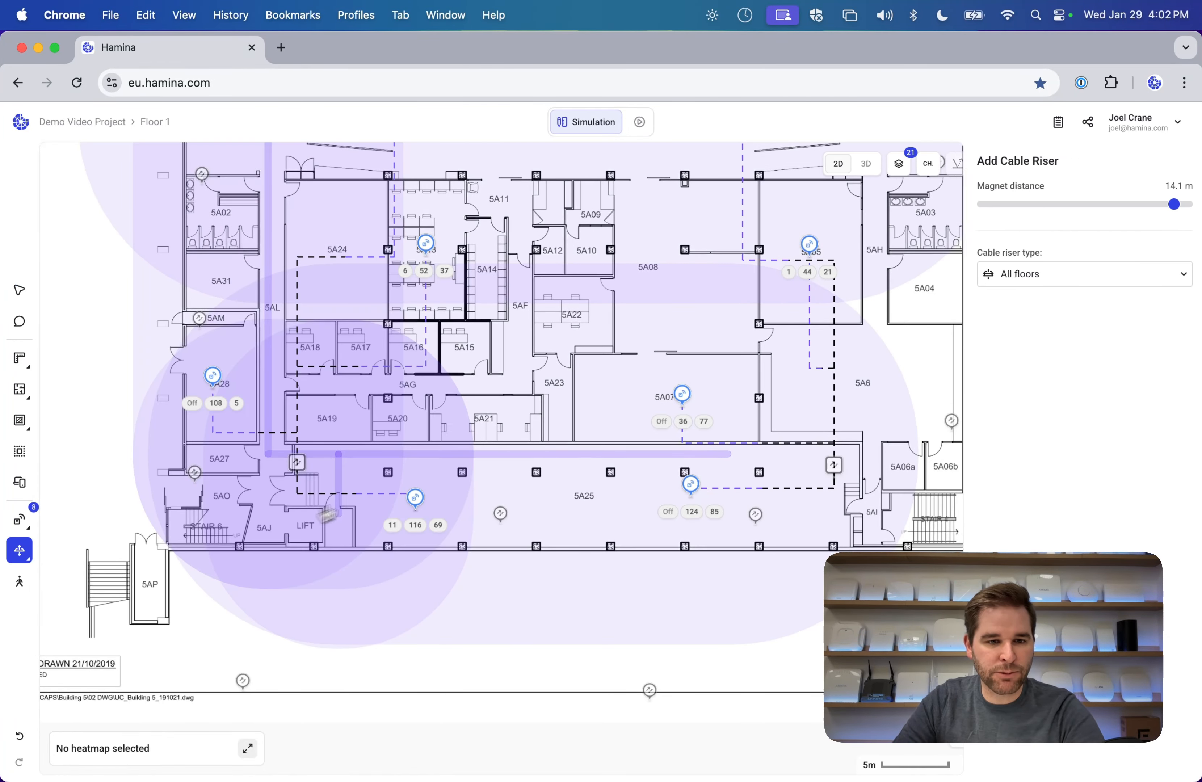
left_click(1061, 279)
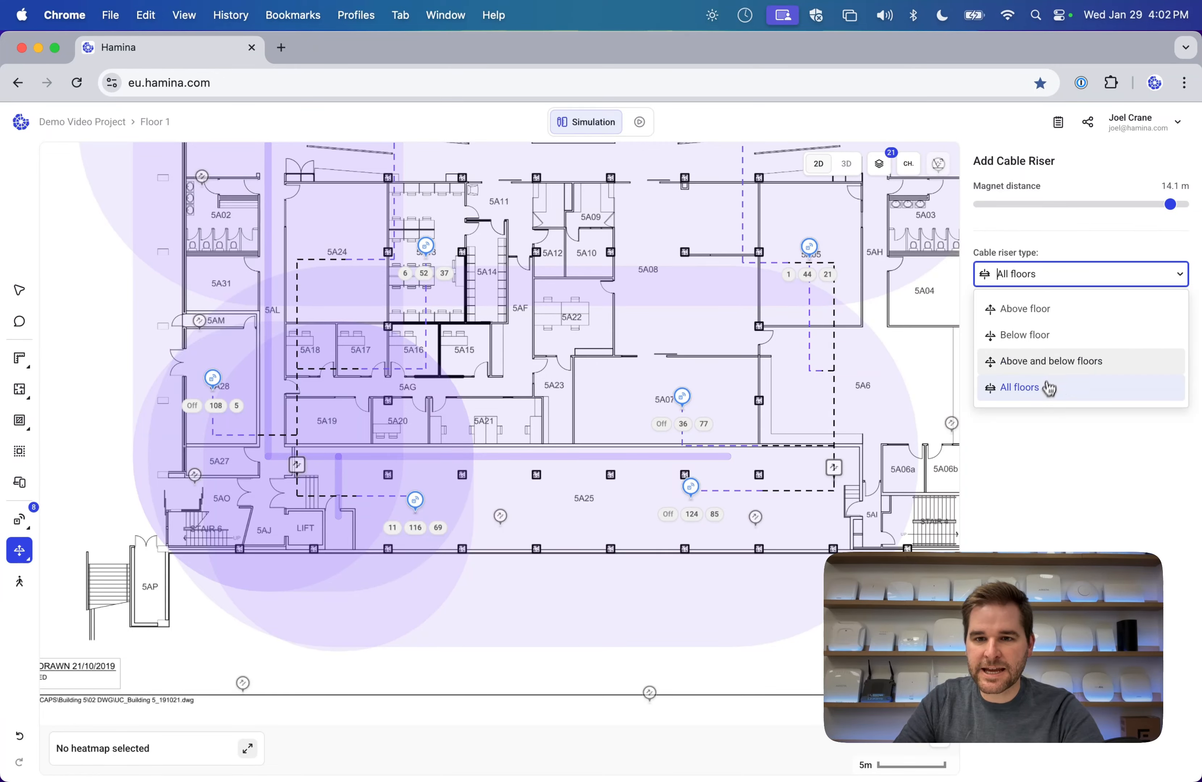
left_click(1059, 310)
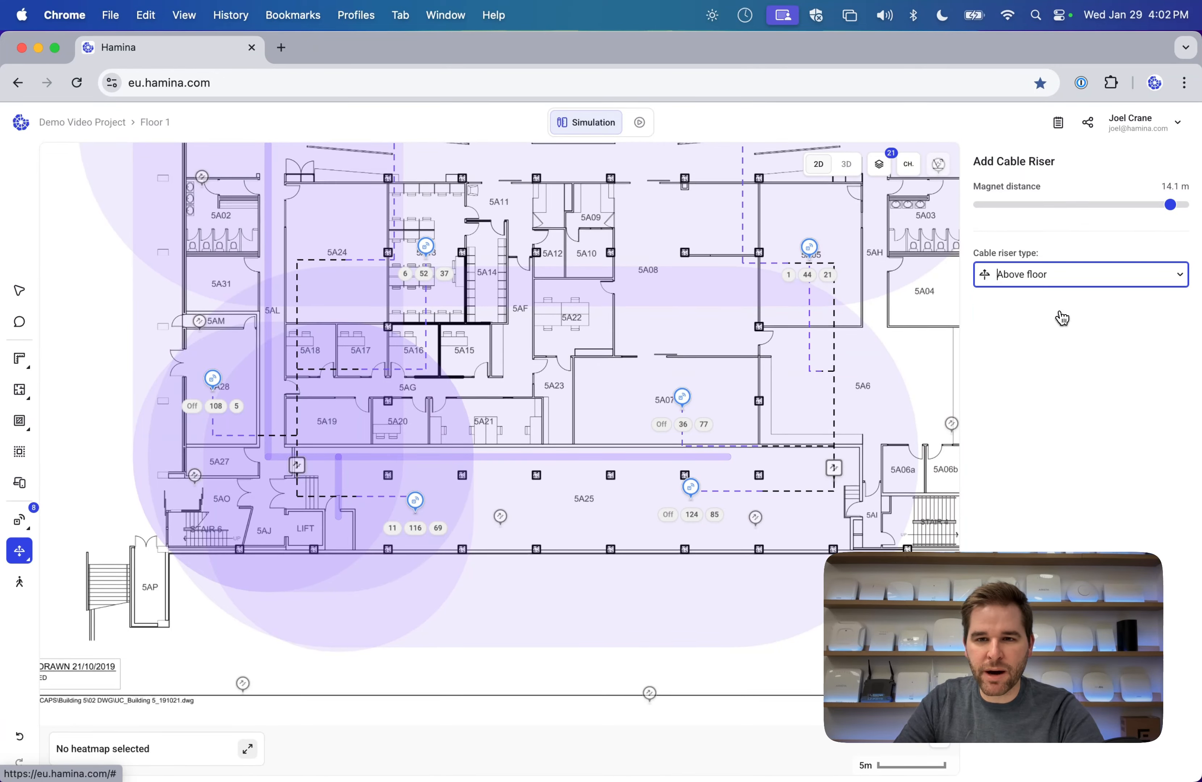
left_click(340, 510)
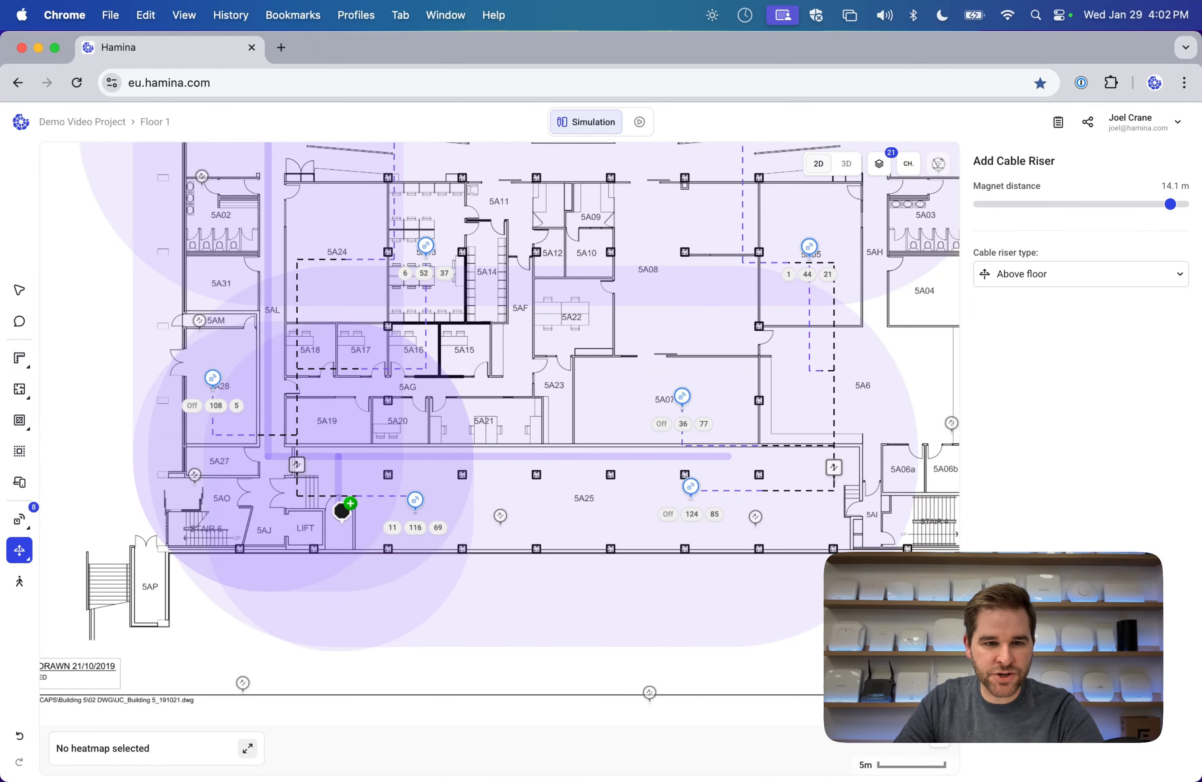
left_click(11, 300)
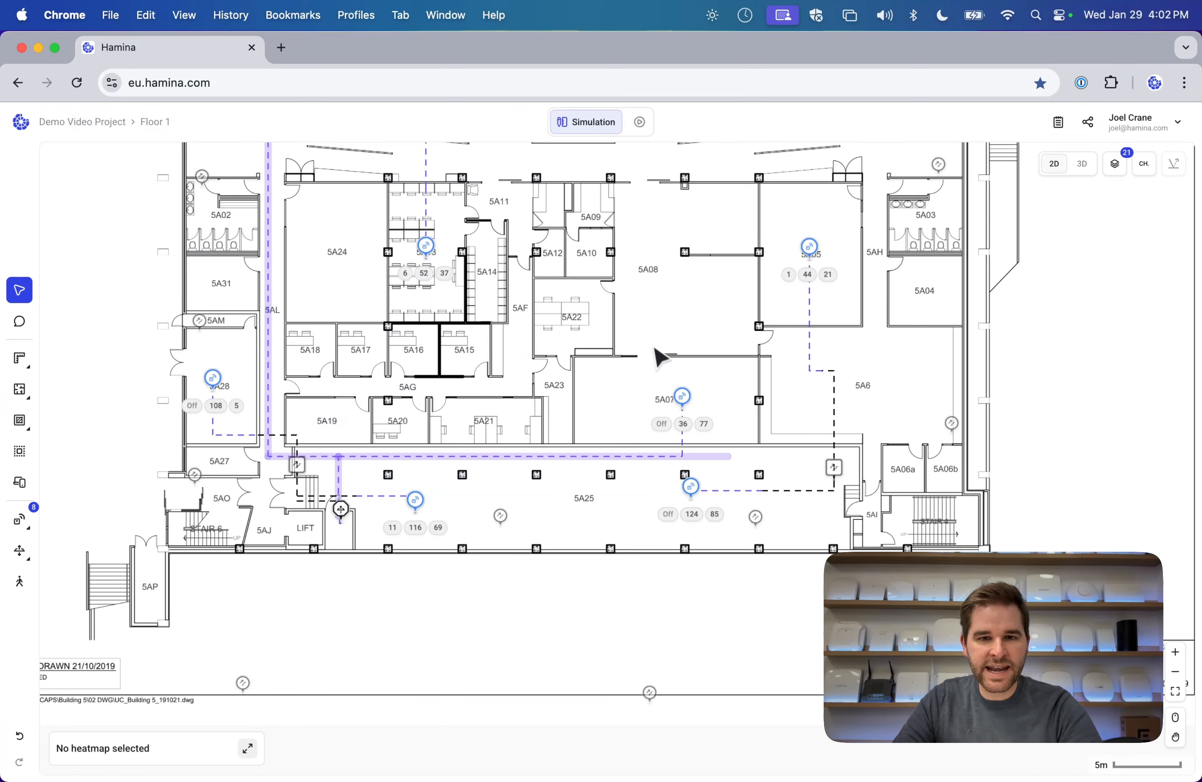
Enable 'Switch from a specific floor' for all eight Floor 1 access points, then deselect them.
key("super+a")
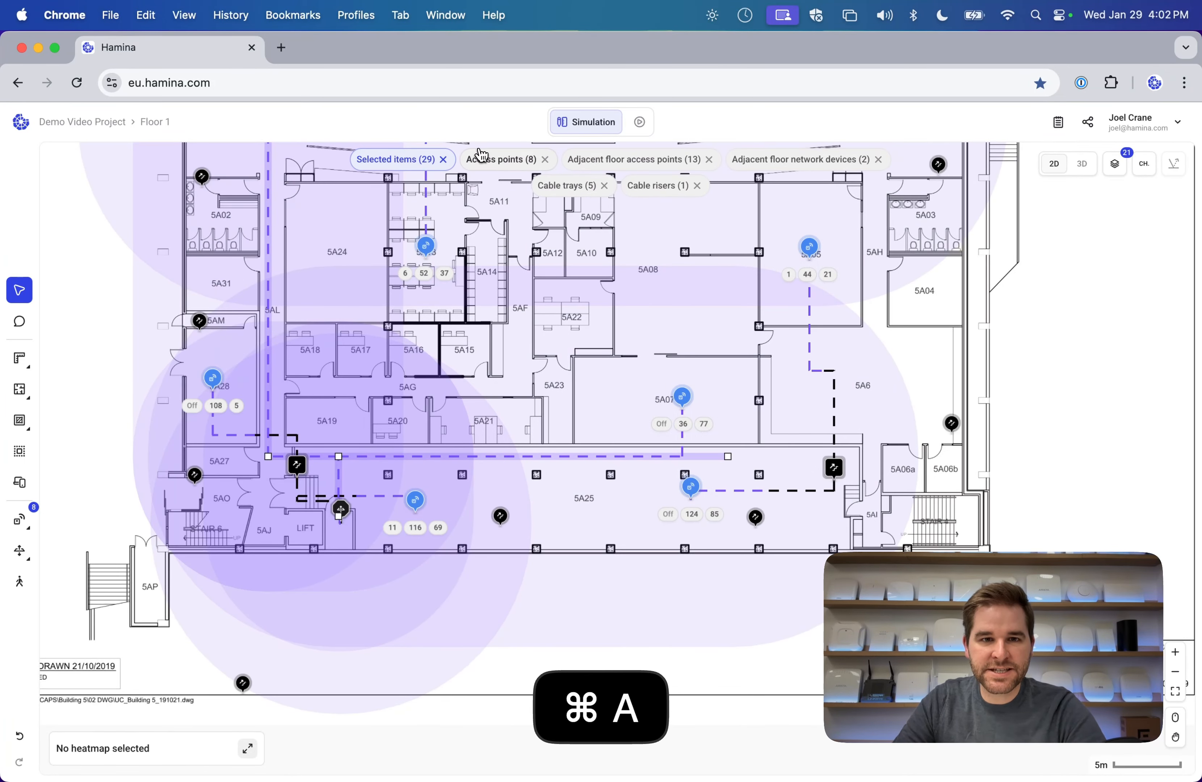
left_click(487, 157)
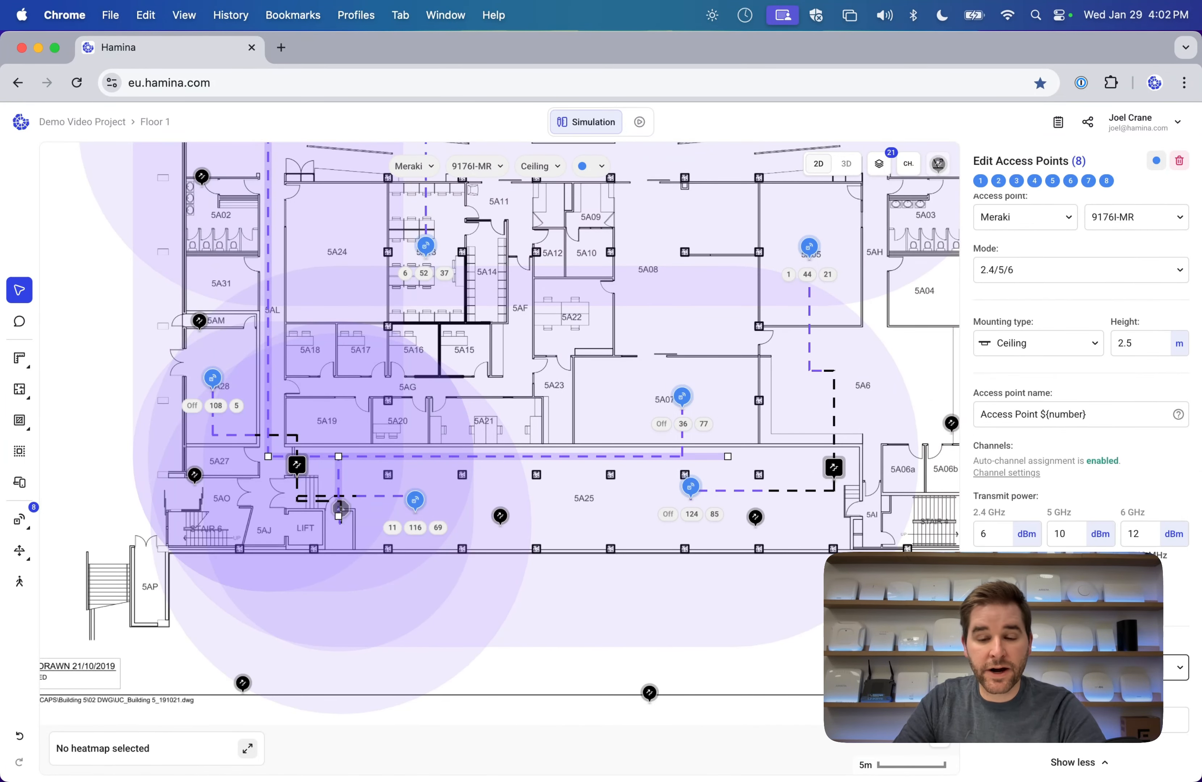
left_click(705, 346)
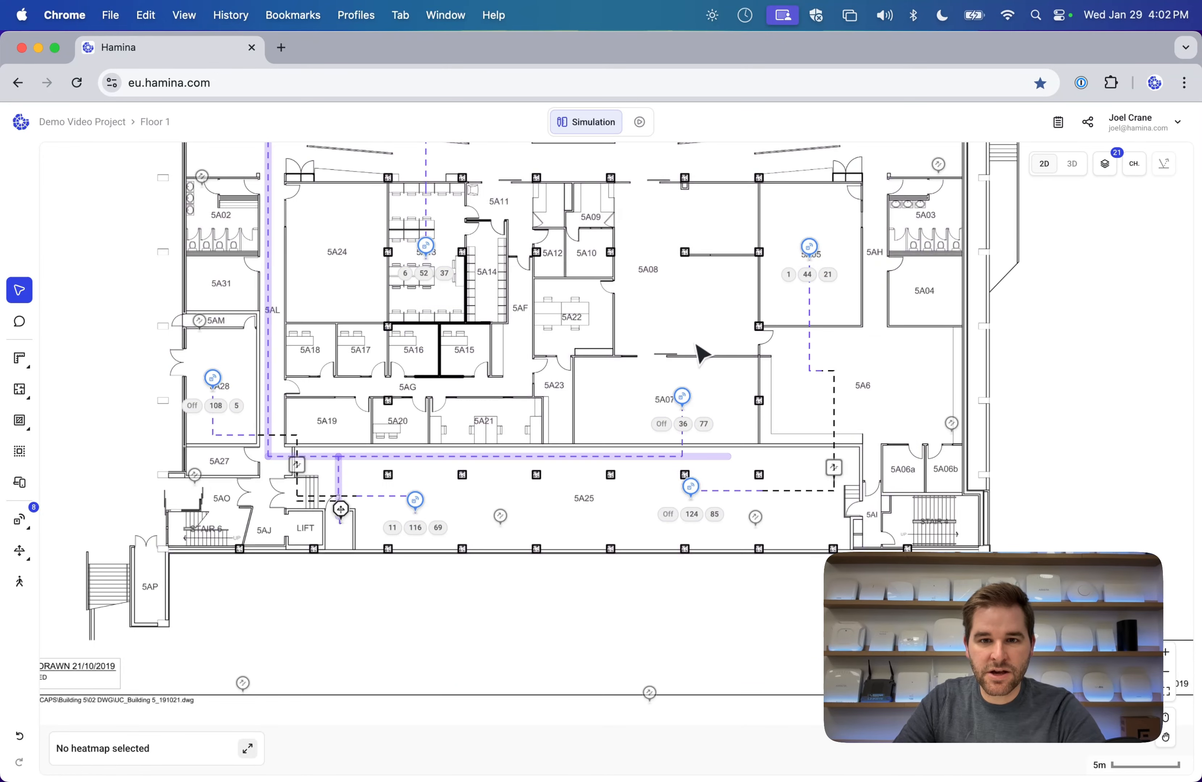
scroll(698, 345, "up", 3)
scroll(696, 346, "down", 1)
scroll(446, 497, "down", 3)
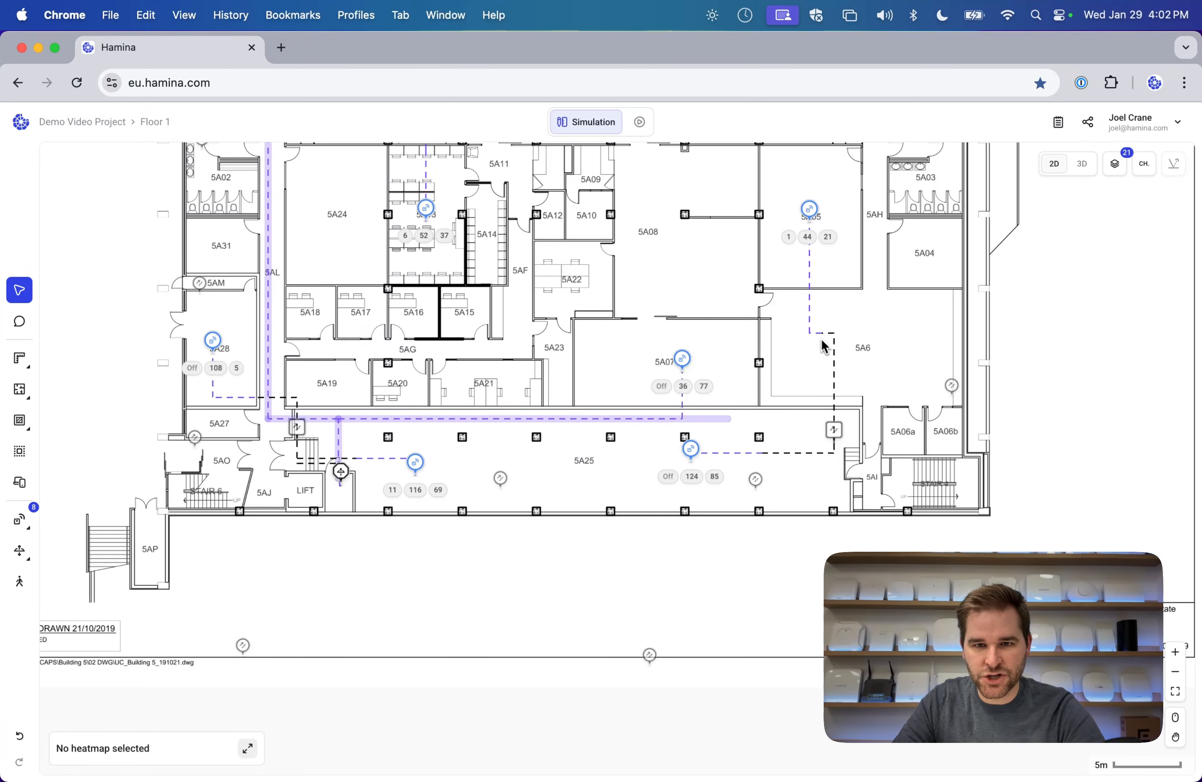
key("super+a")
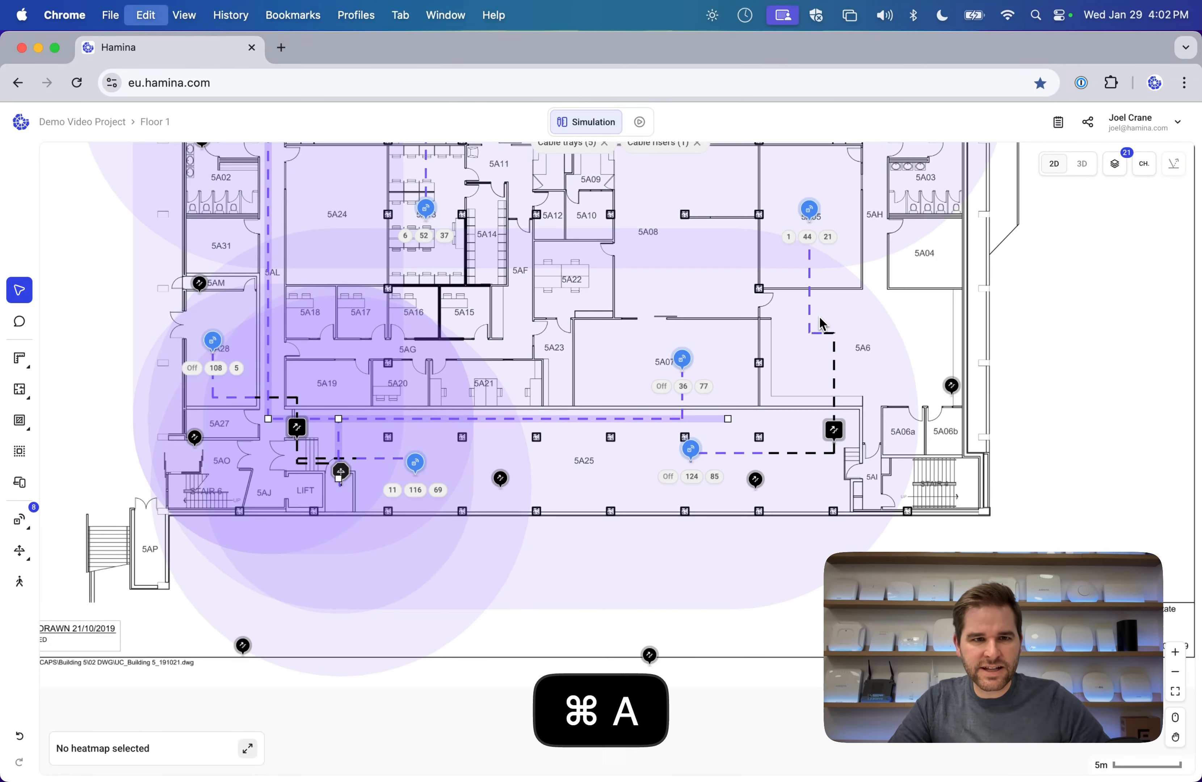
scroll(1013, 487, "down", 3)
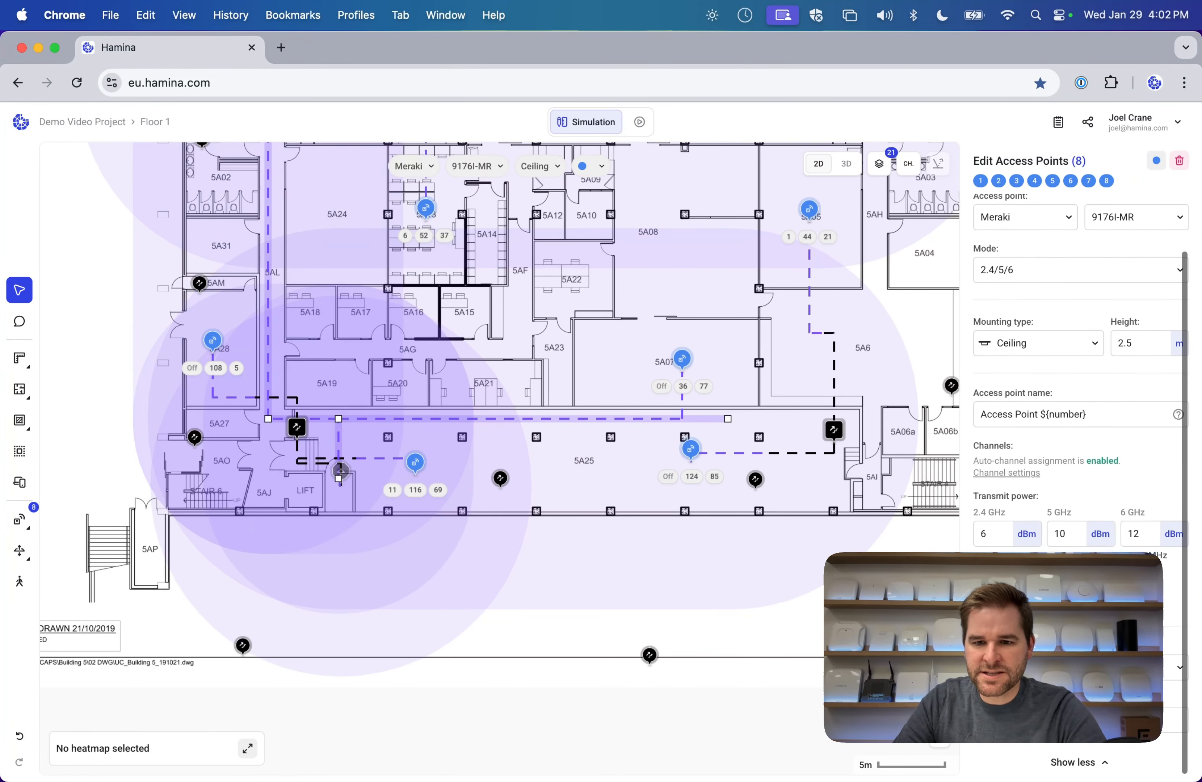
left_click(1038, 746)
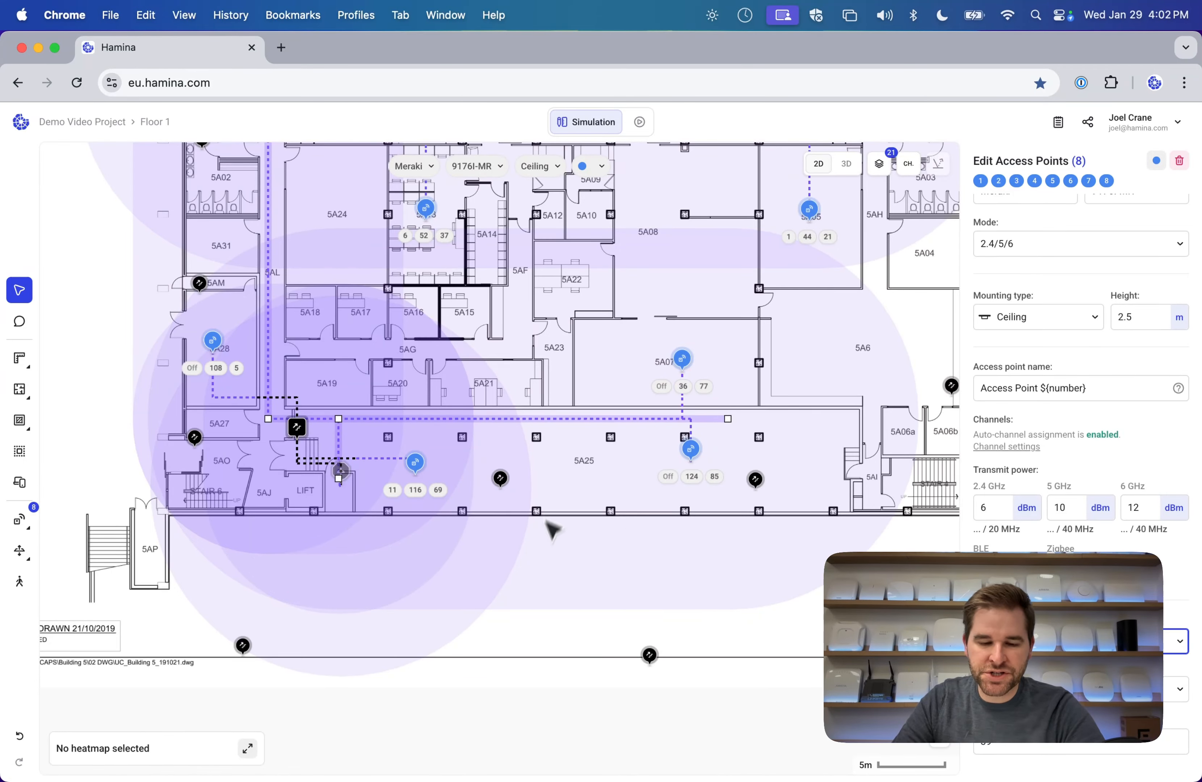
left_click(583, 592)
scroll(759, 378, "up", 3)
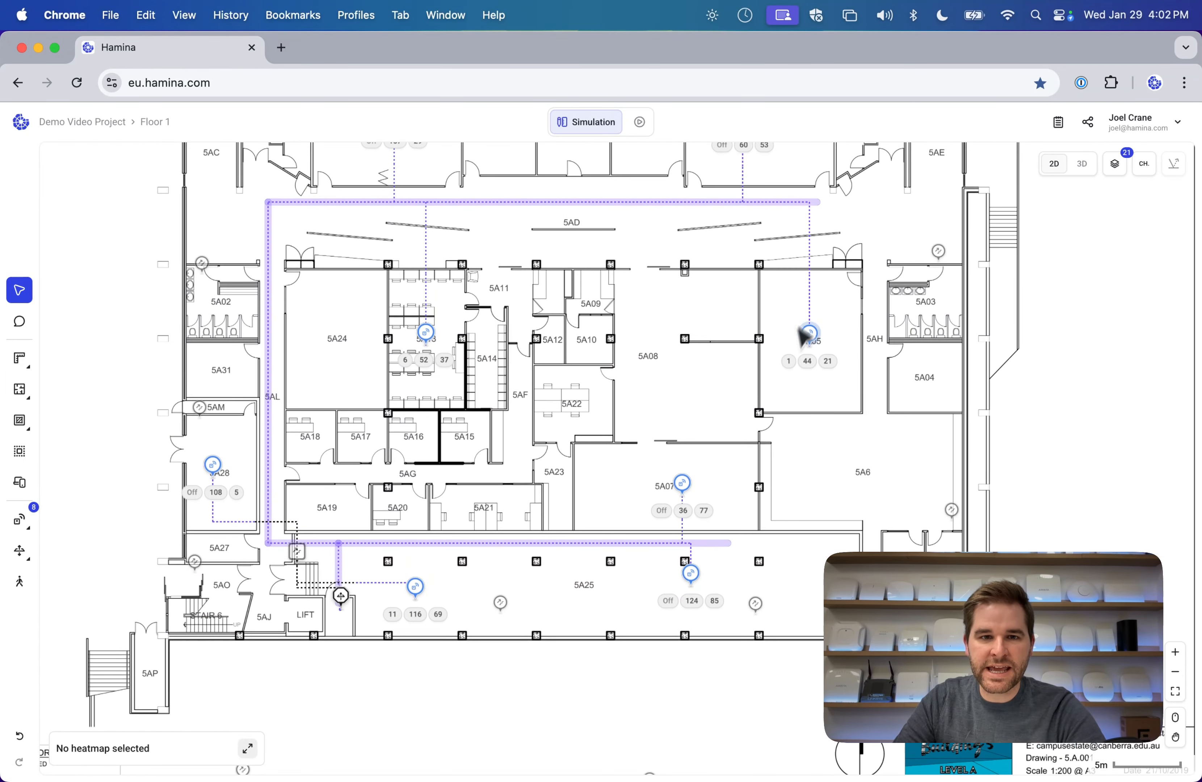
left_click(155, 122)
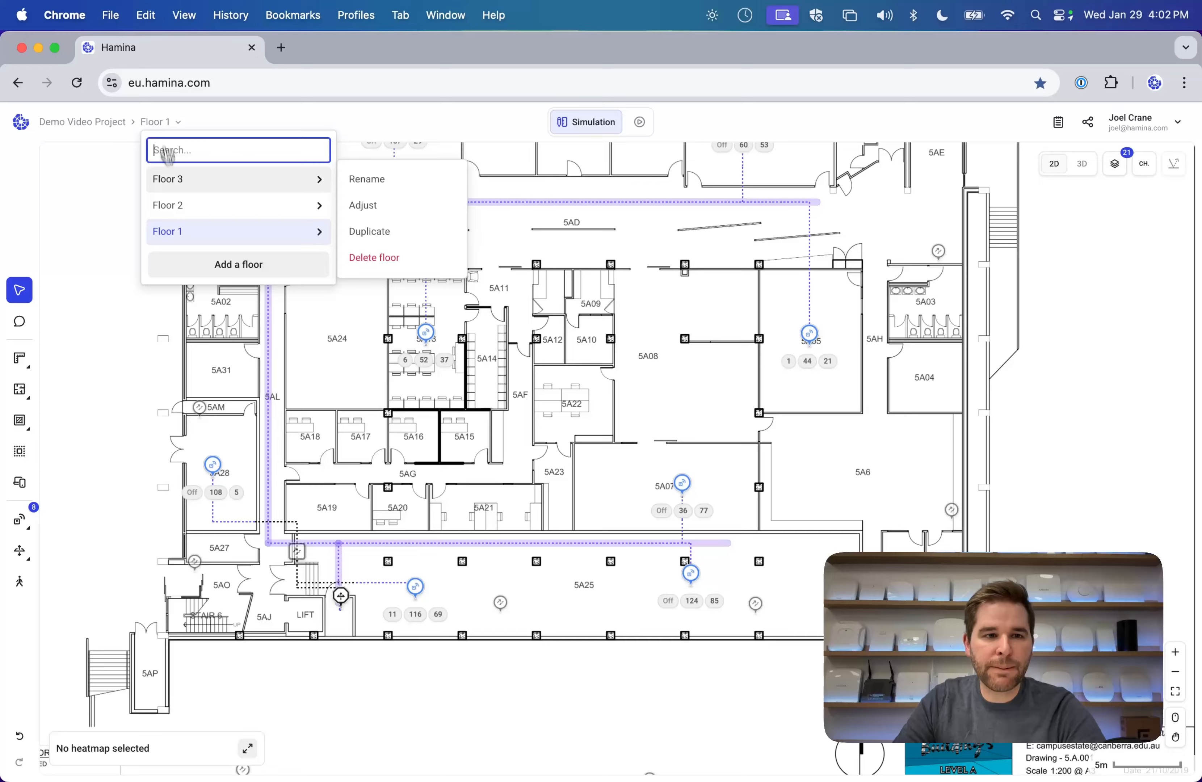
On Floor 2, set Switch 2's power budget to 800 W.
left_click(179, 206)
left_click(354, 543)
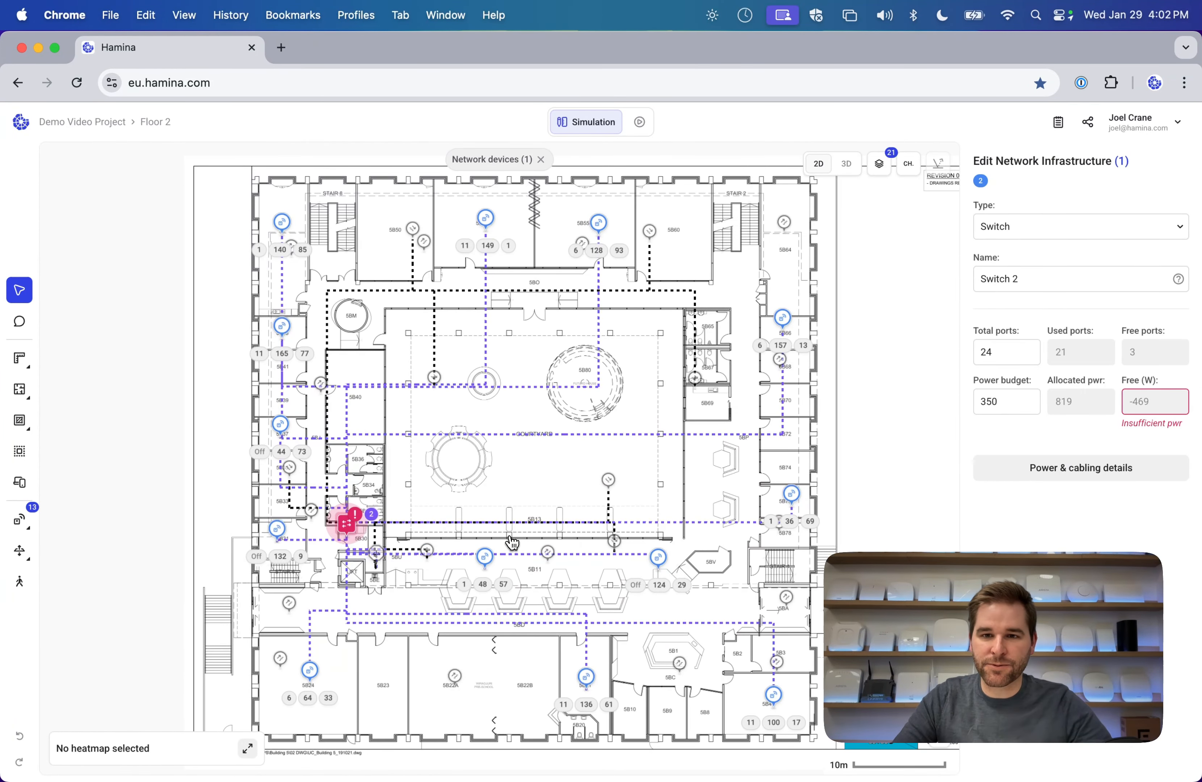
left_click(991, 352)
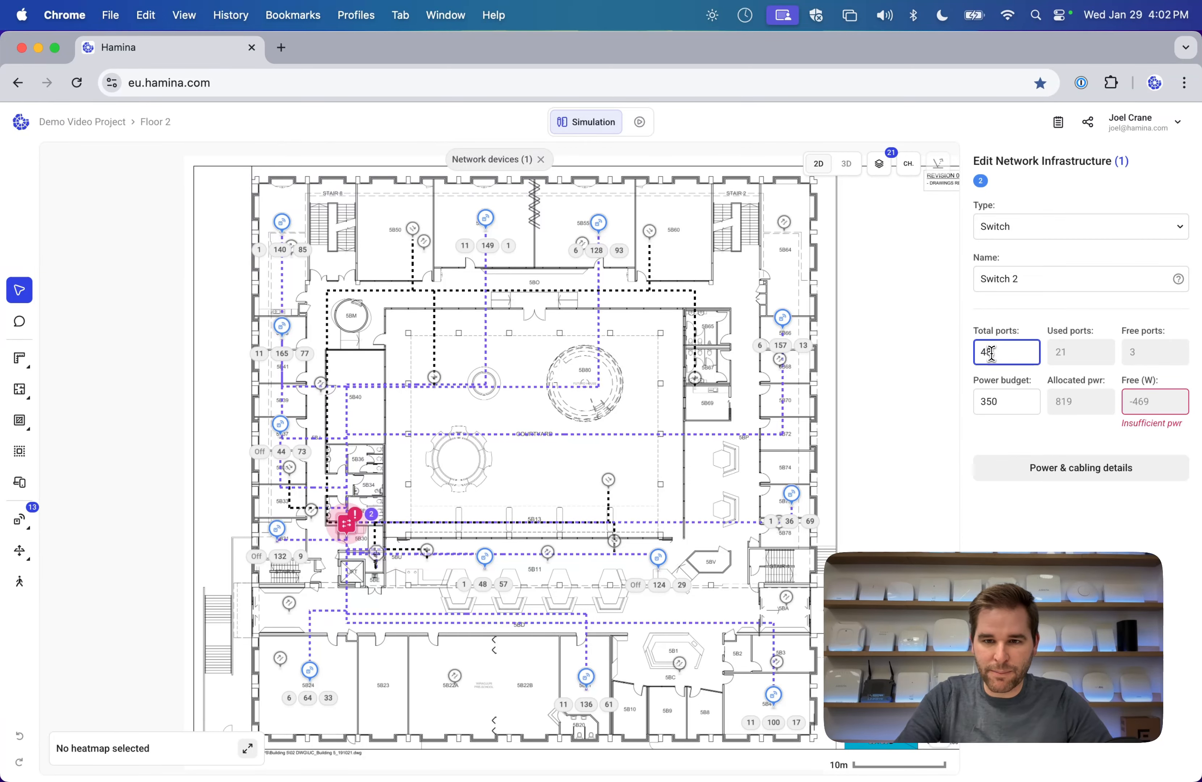
double_click(997, 397)
key("shift+Tab")
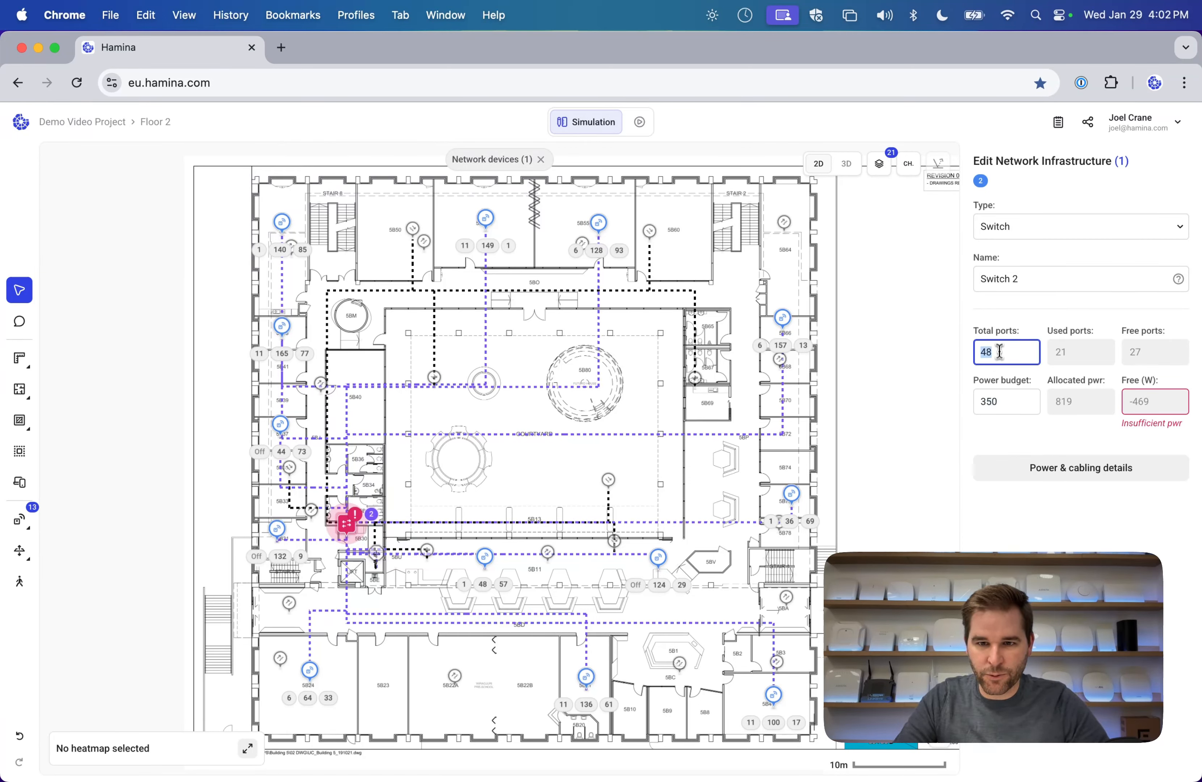
key("Tab")
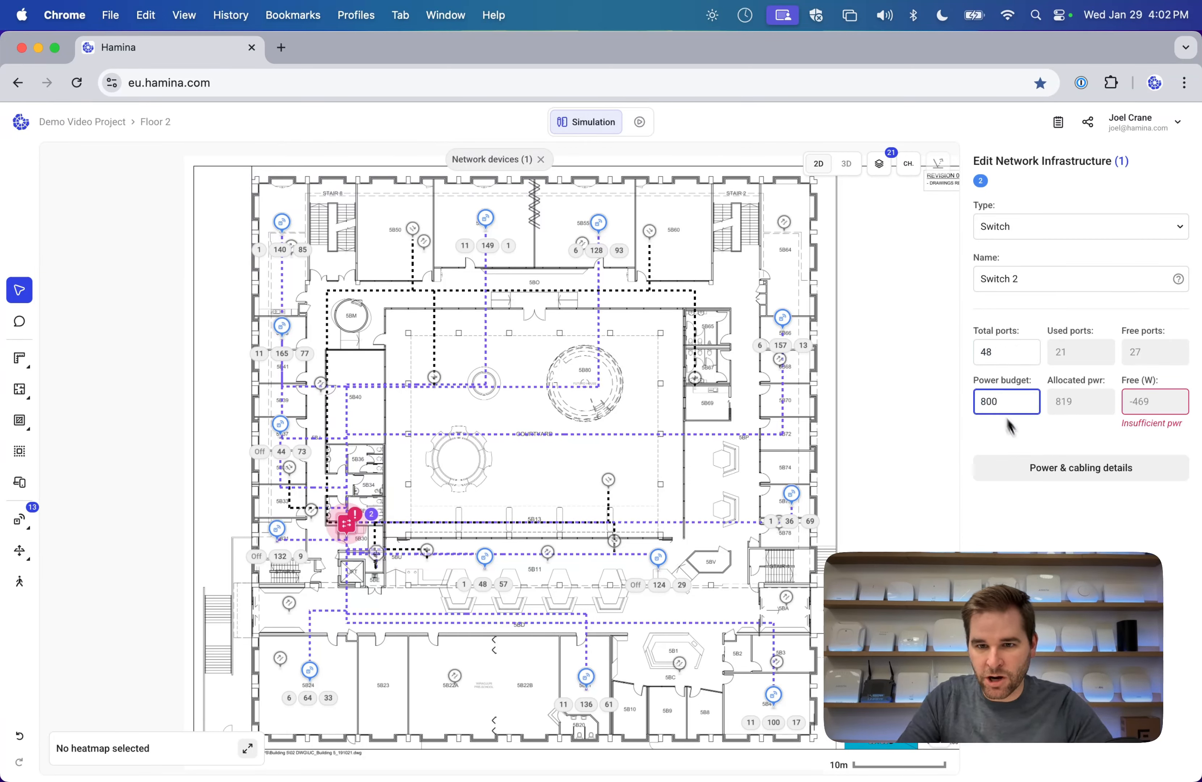
left_click(1025, 444)
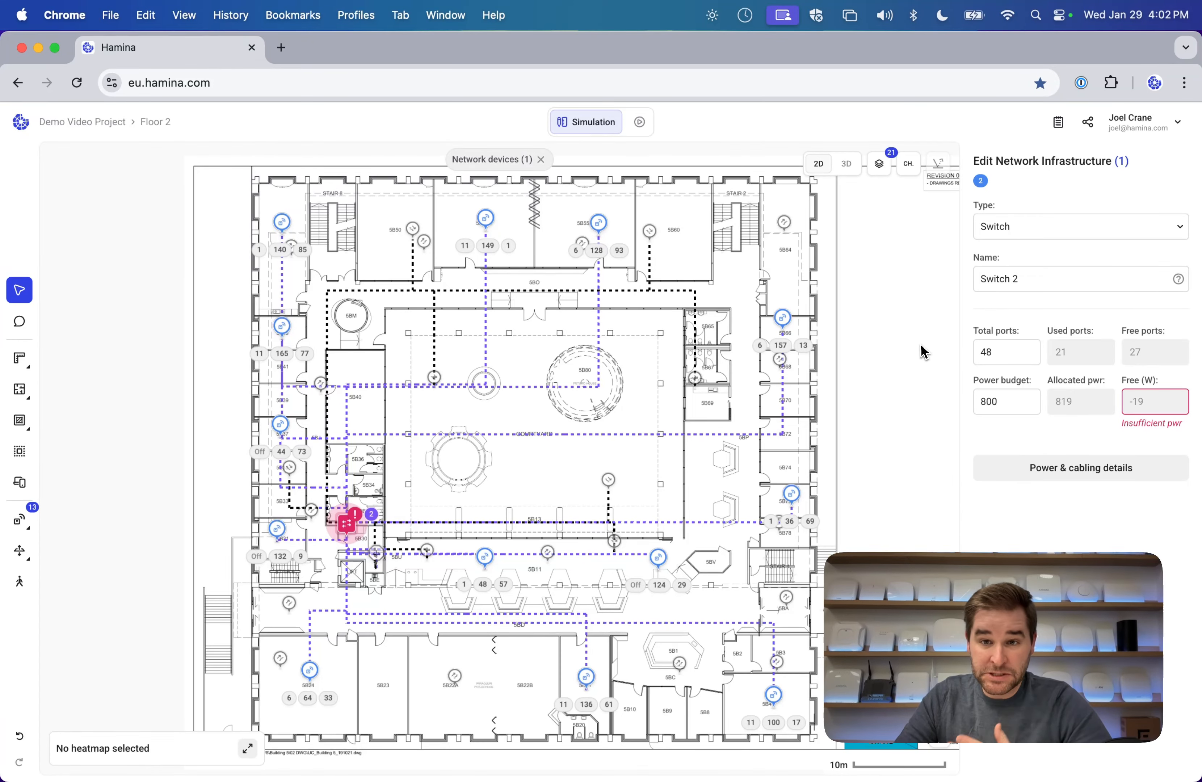
Change the switch to an IDF stack of 2 switches, 48 ports and 800 W each.
left_click(1044, 228)
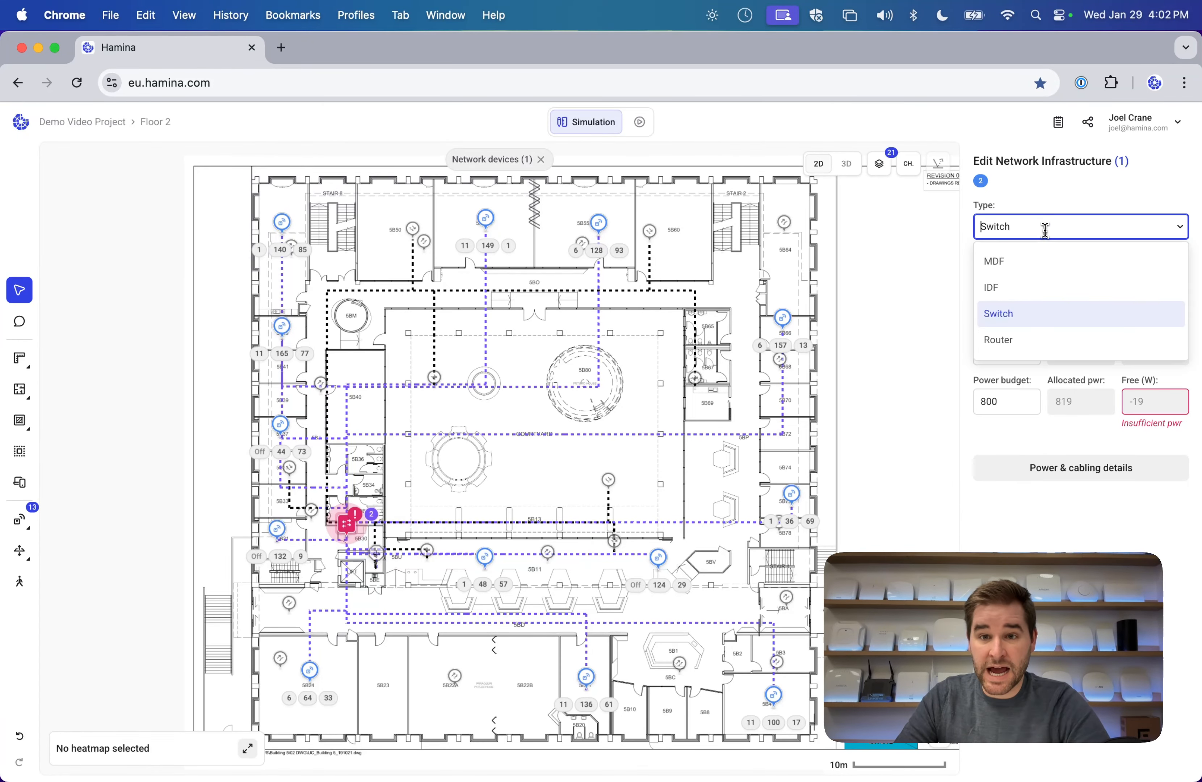
left_click(1031, 289)
left_click(1009, 431)
type("2")
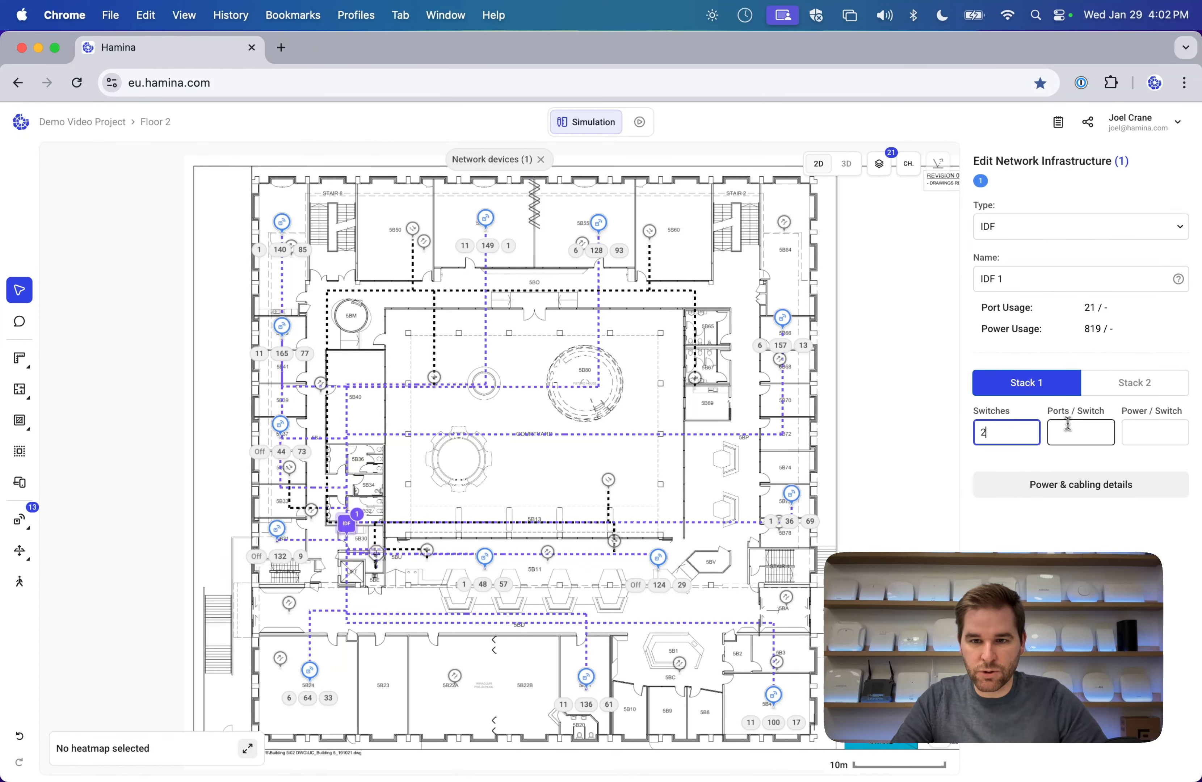
left_click(1067, 429)
type("48")
left_click(1150, 434)
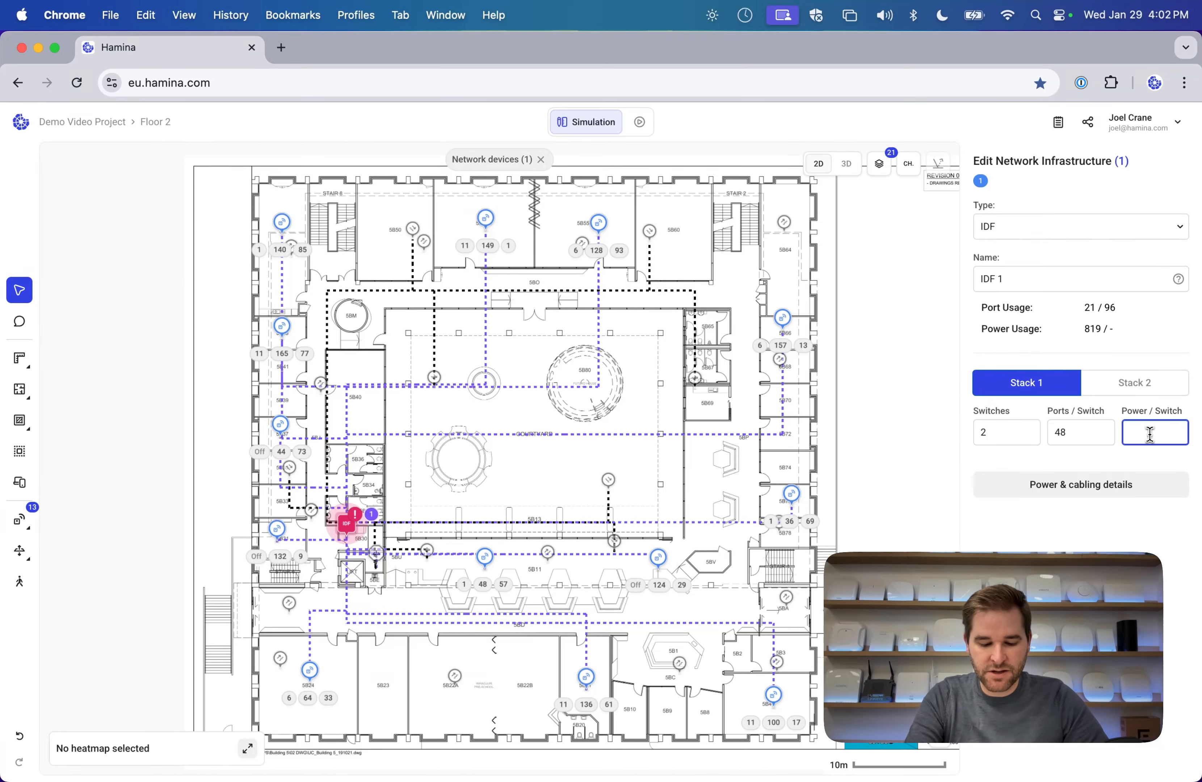
key("BackSpace")
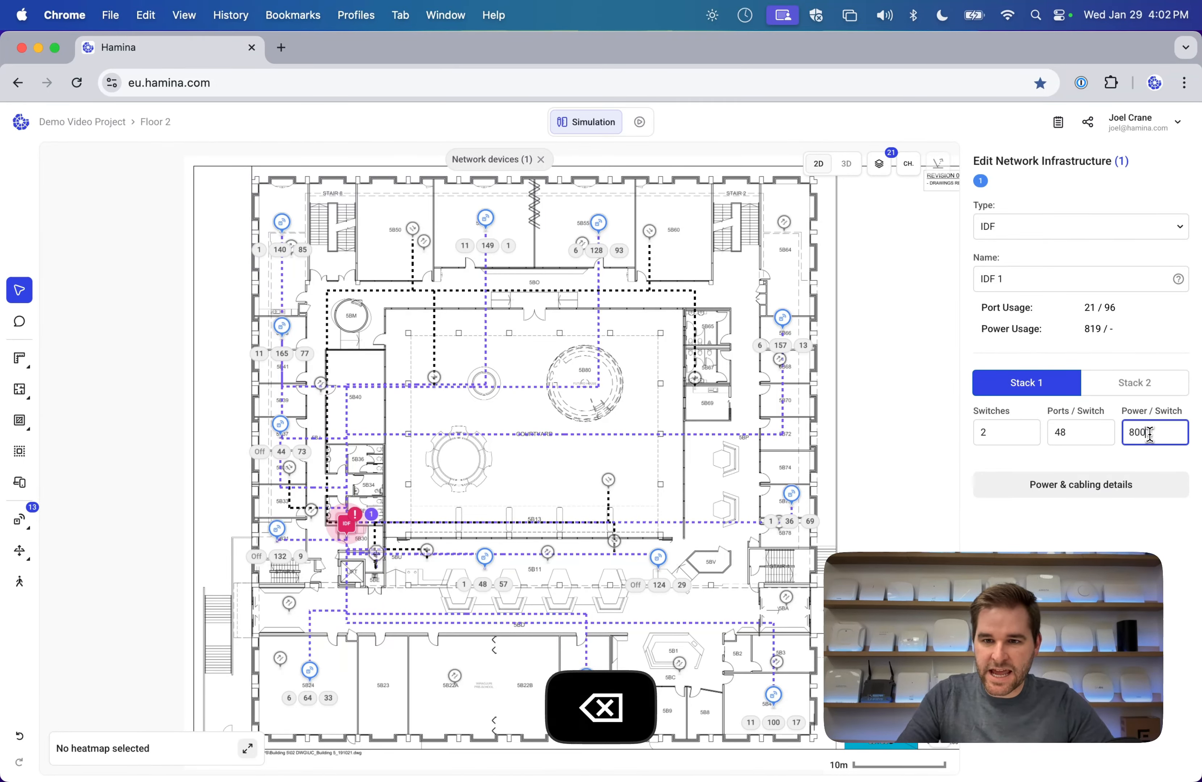
left_click(1143, 466)
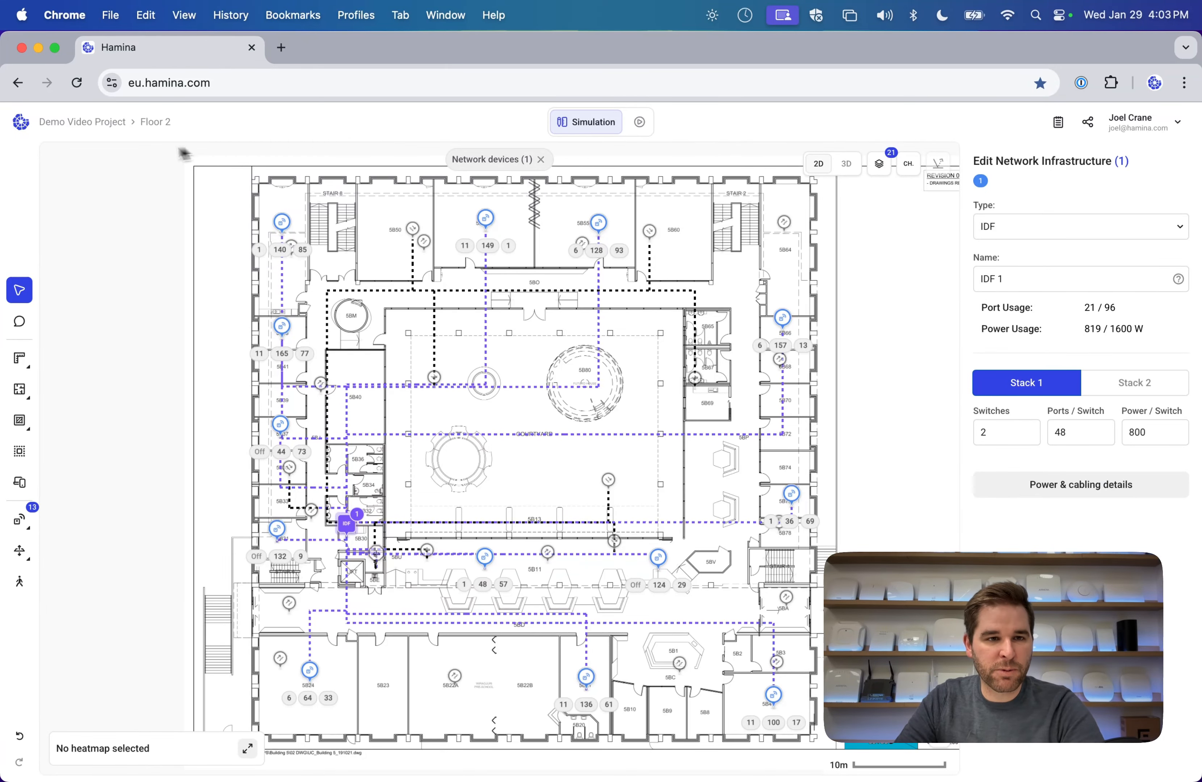
left_click(155, 122)
Return to Floor 1 and uncheck the Network Equipment layer to hide cables, trays and riser.
left_click(219, 233)
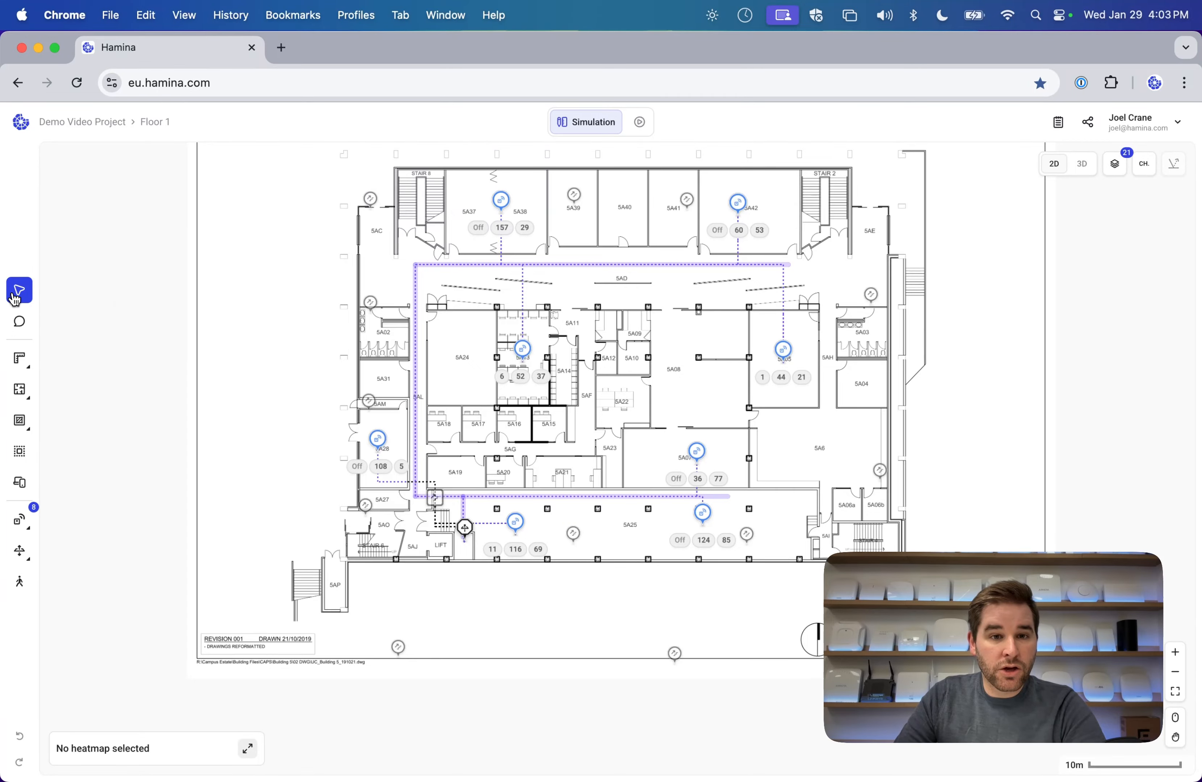
scroll(375, 431, "up", 1)
scroll(376, 430, "right", 1)
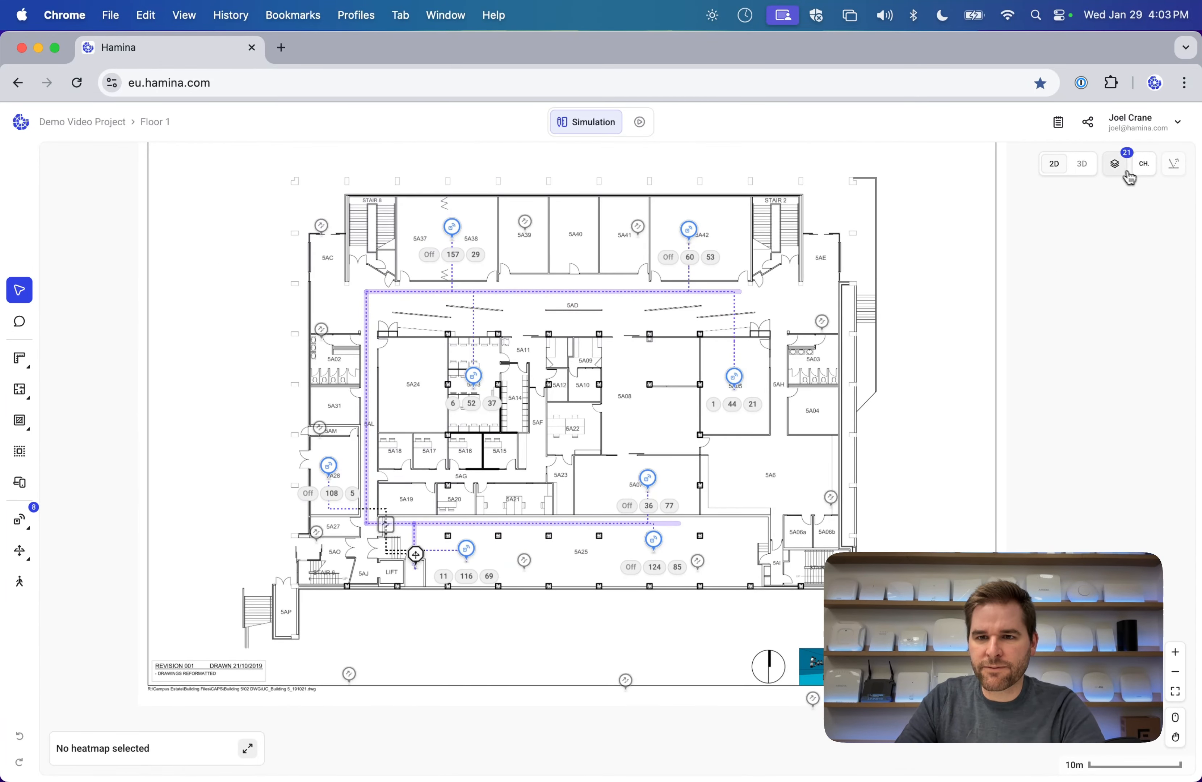
left_click(1142, 166)
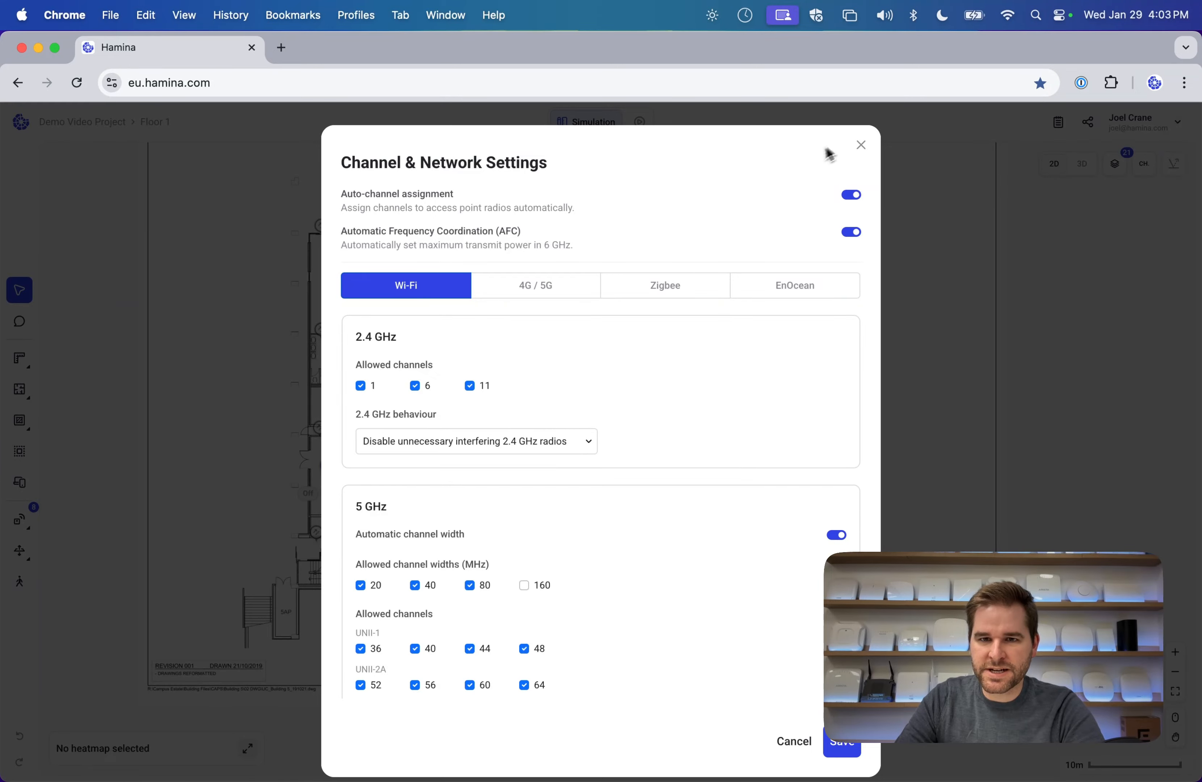
left_click(861, 145)
mouse_move(1114, 168)
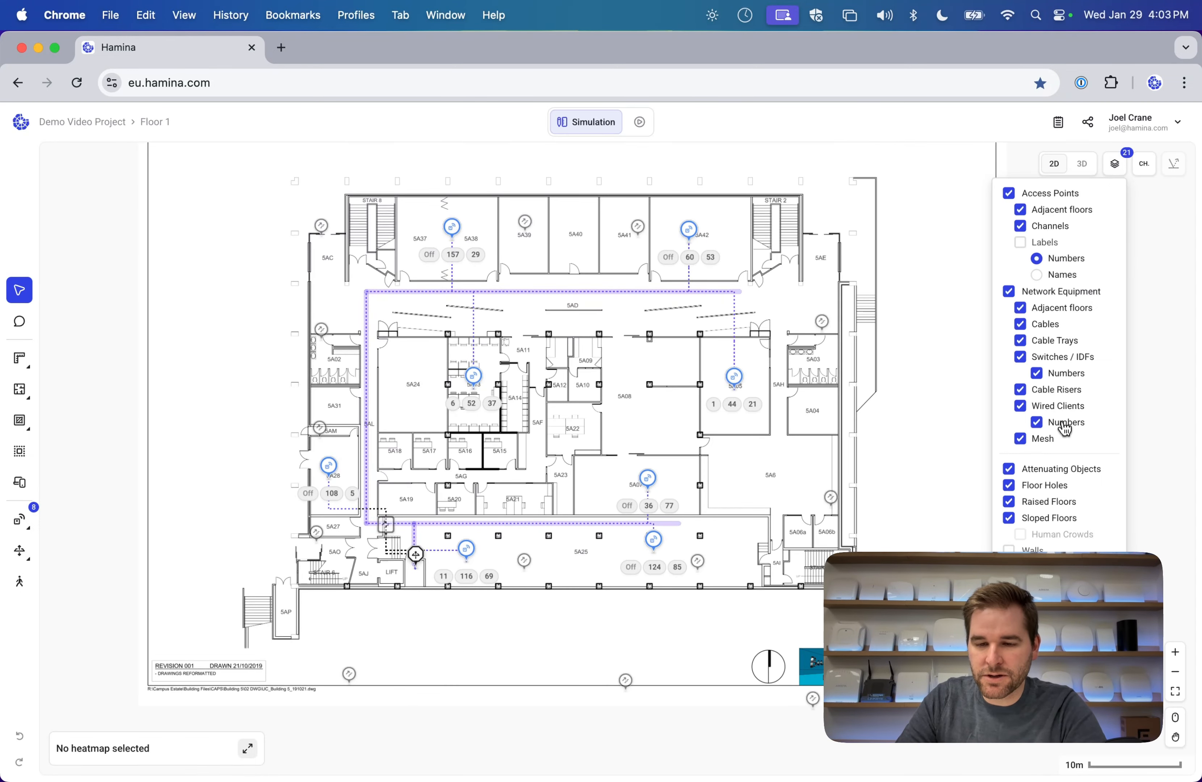
left_click(1009, 292)
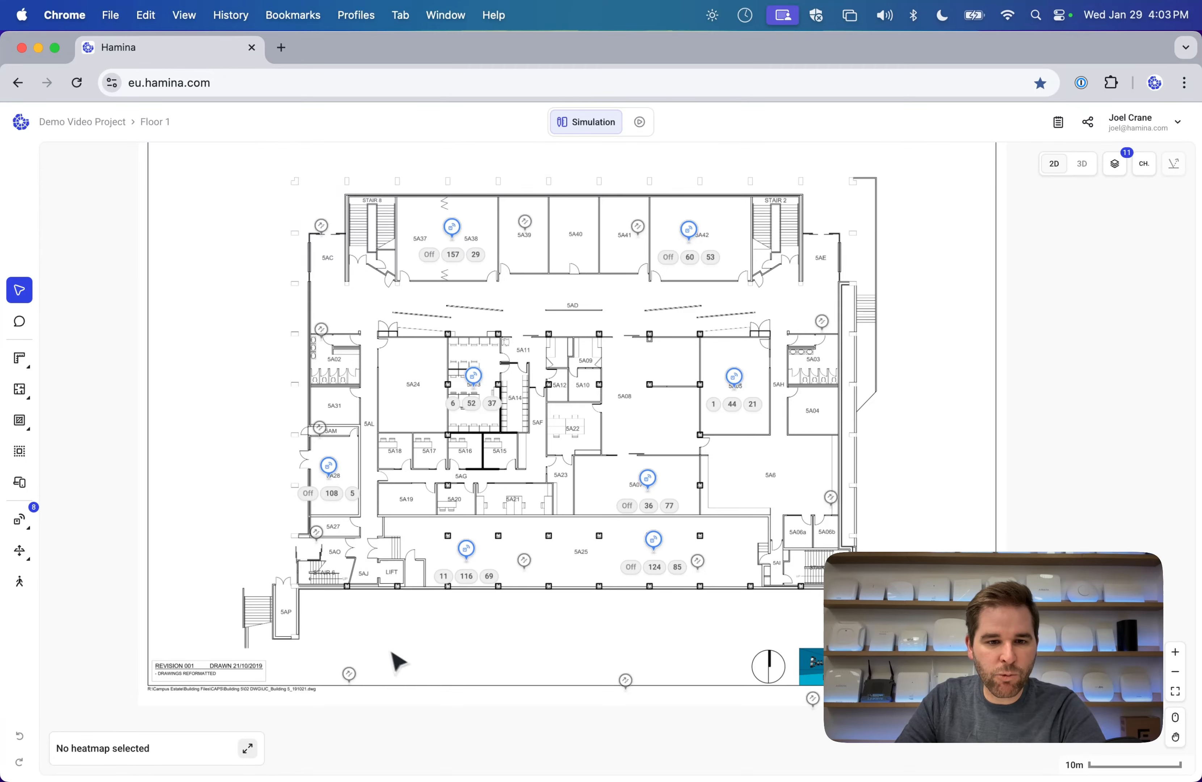
left_click(170, 130)
mouse_move(254, 212)
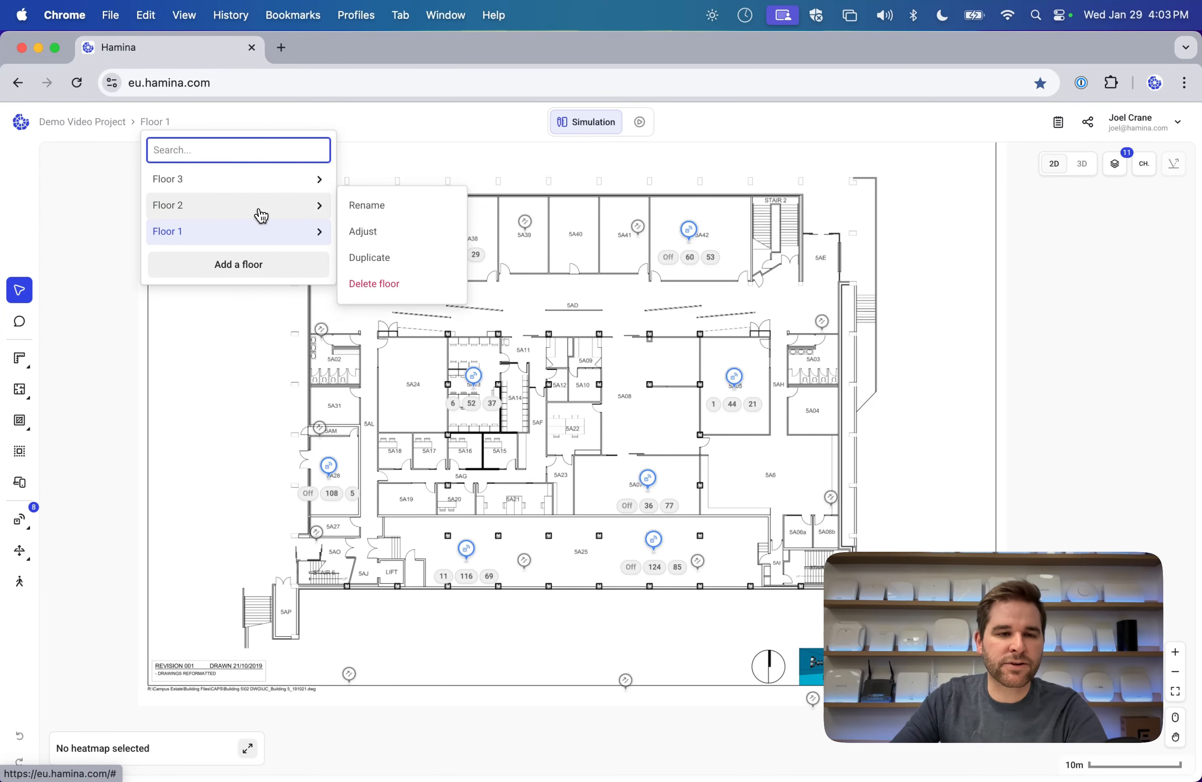
Show a Wi-Fi heatmap, preview 2.4 GHz and 6 GHz, and finish with only 5 GHz.
left_click(248, 748)
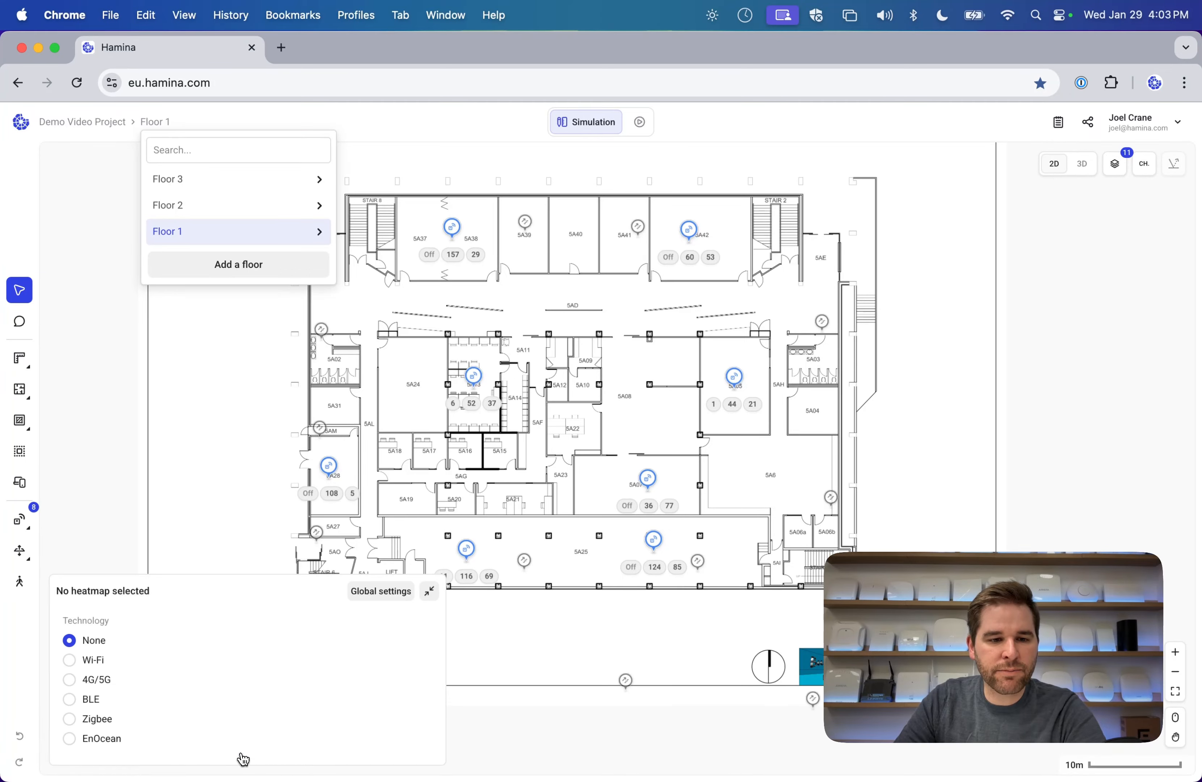
left_click(92, 662)
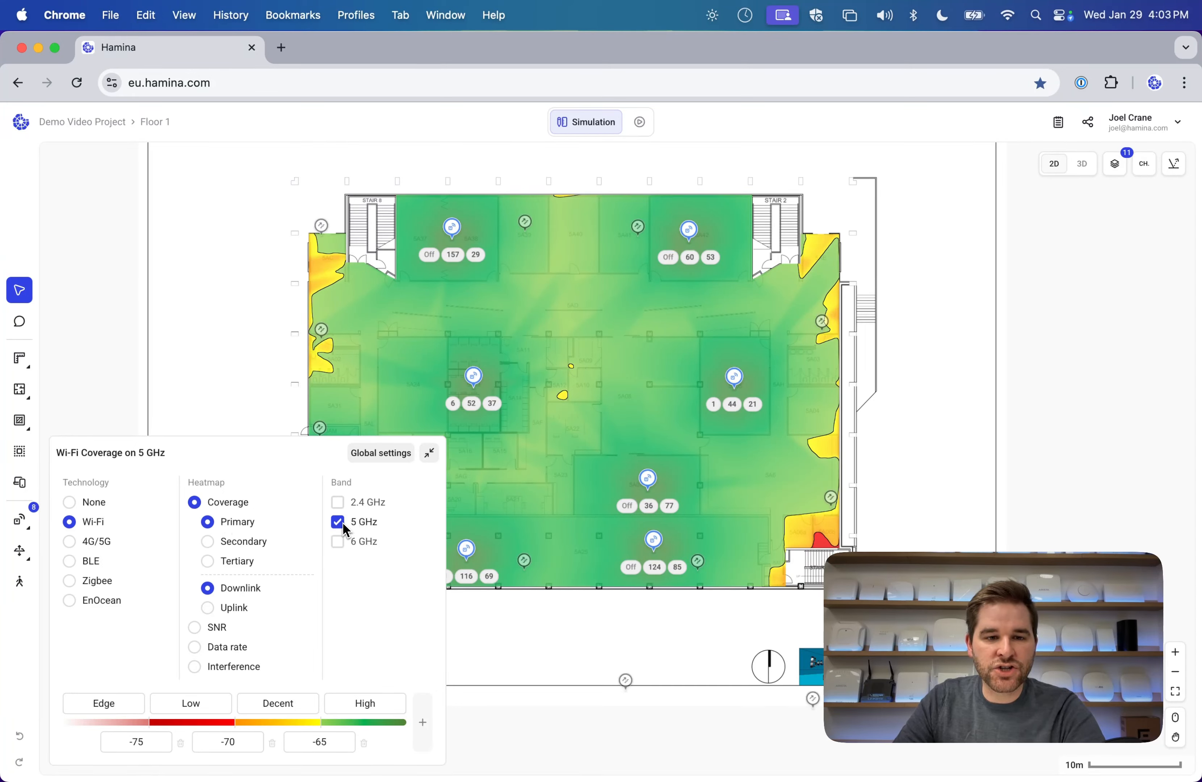
left_click(337, 502)
left_click(337, 521)
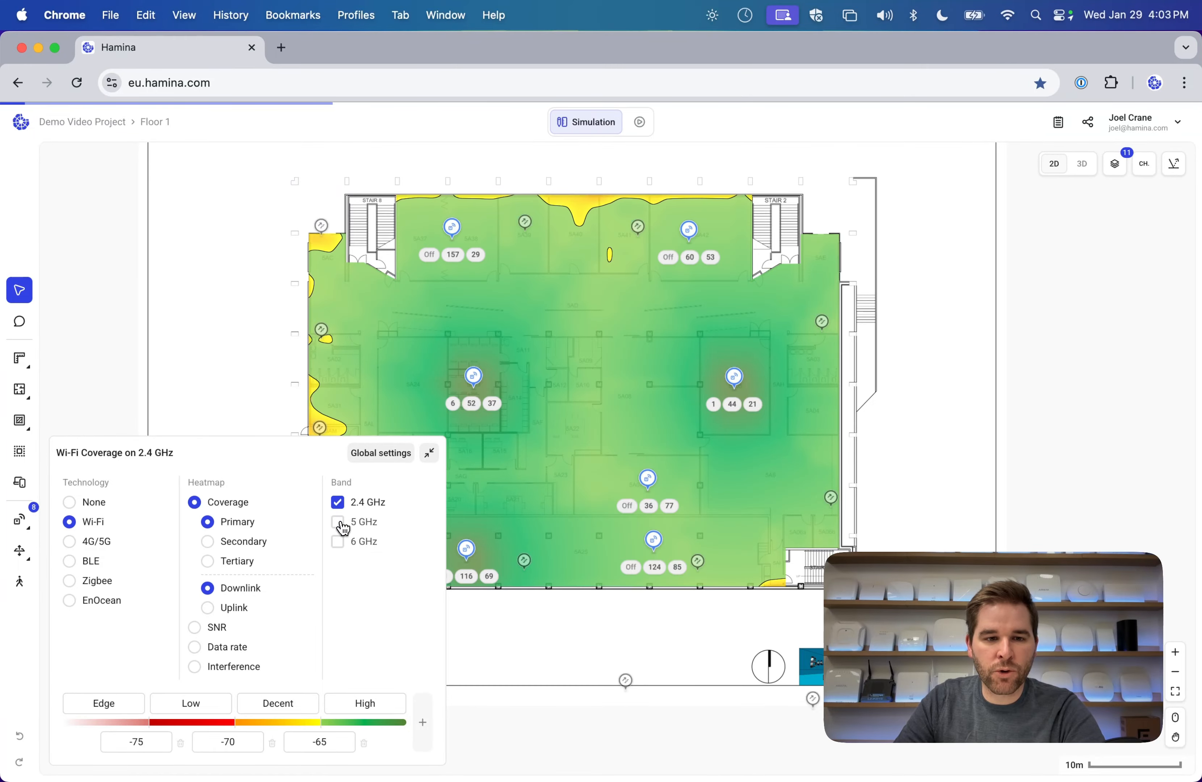
left_click(338, 503)
left_click(338, 522)
left_click(338, 521)
left_click(338, 542)
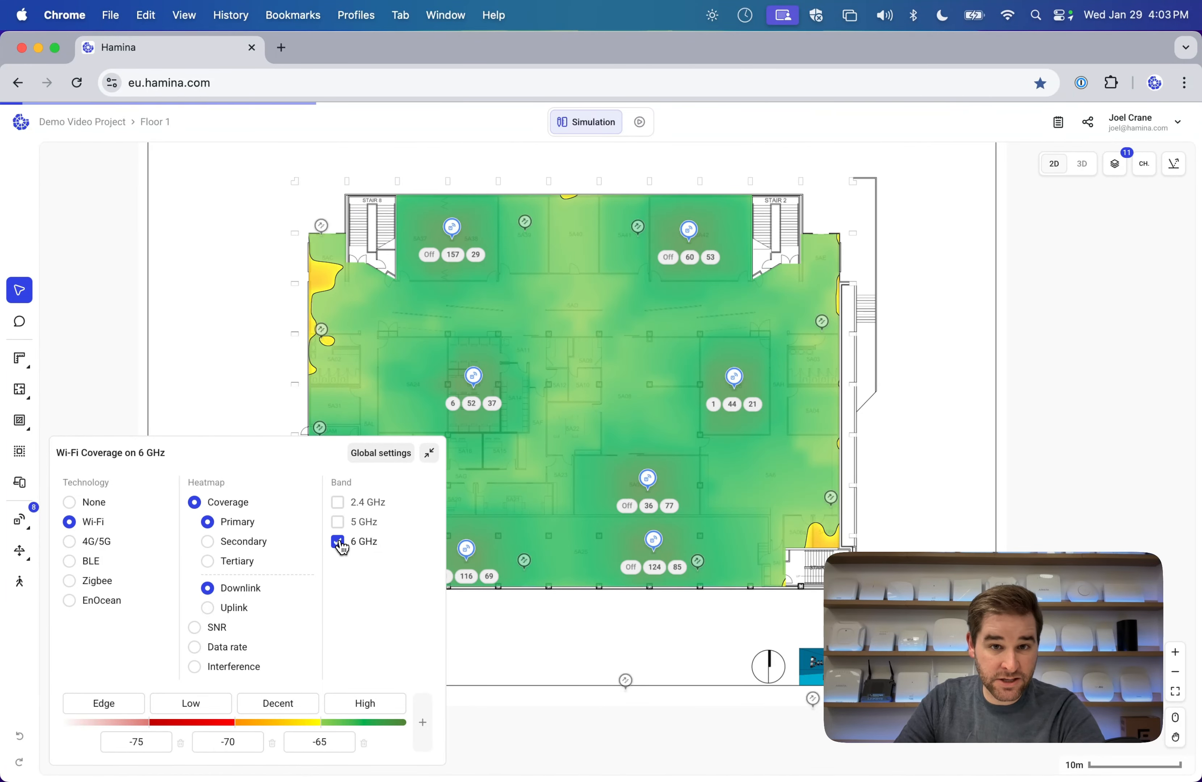
left_click(338, 541)
left_click(338, 522)
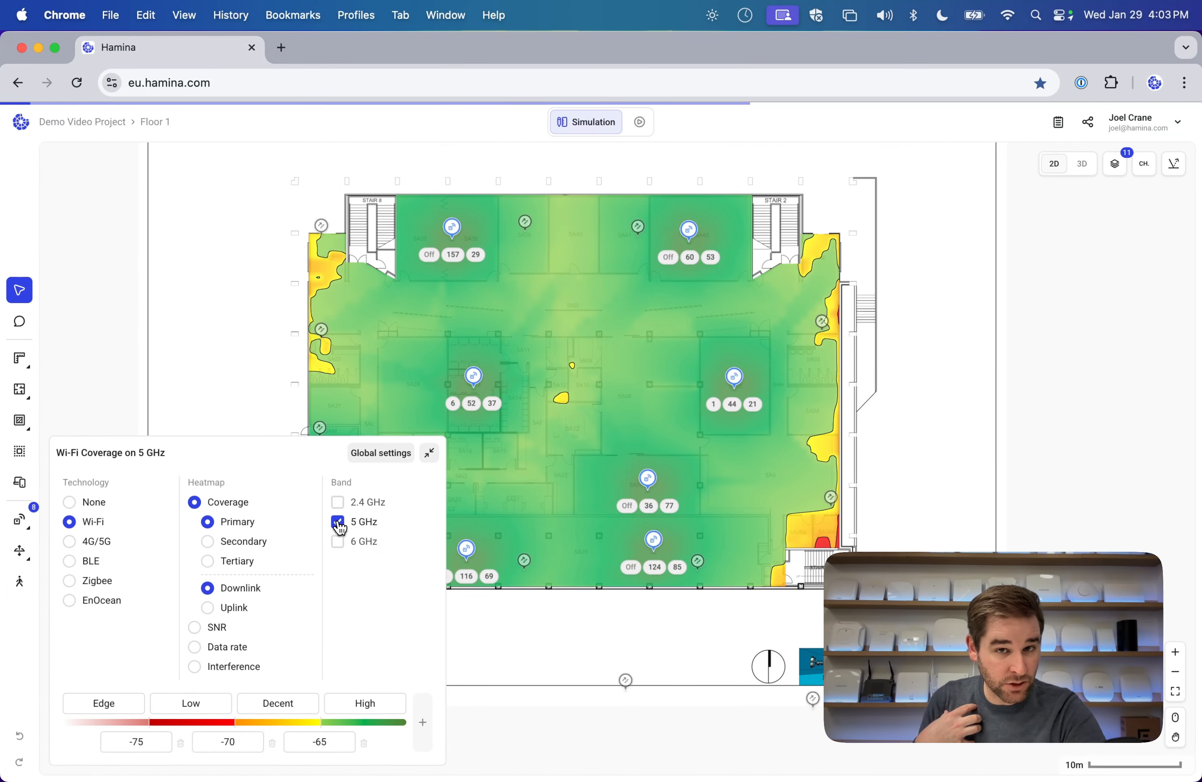
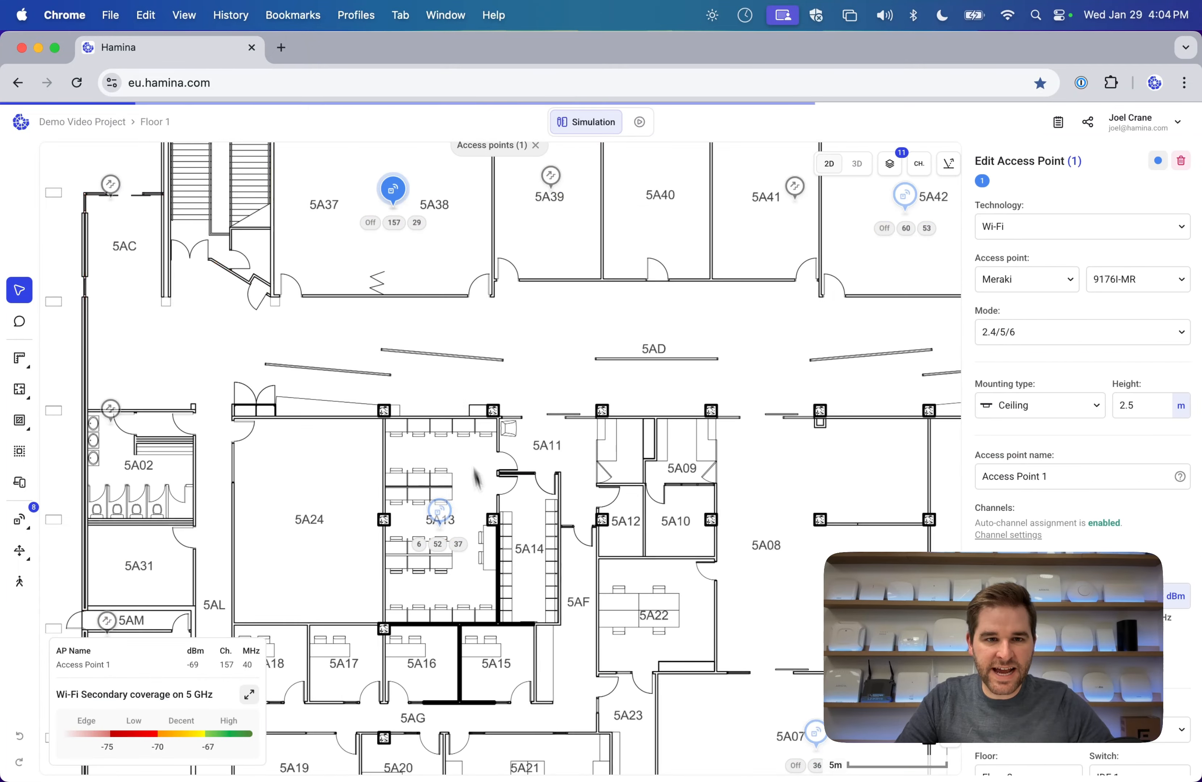
Add Access Point 7 to the selection and expand the 5 GHz coverage heatmap settings (-75, -70, -67).
left_click(441, 512, "shift")
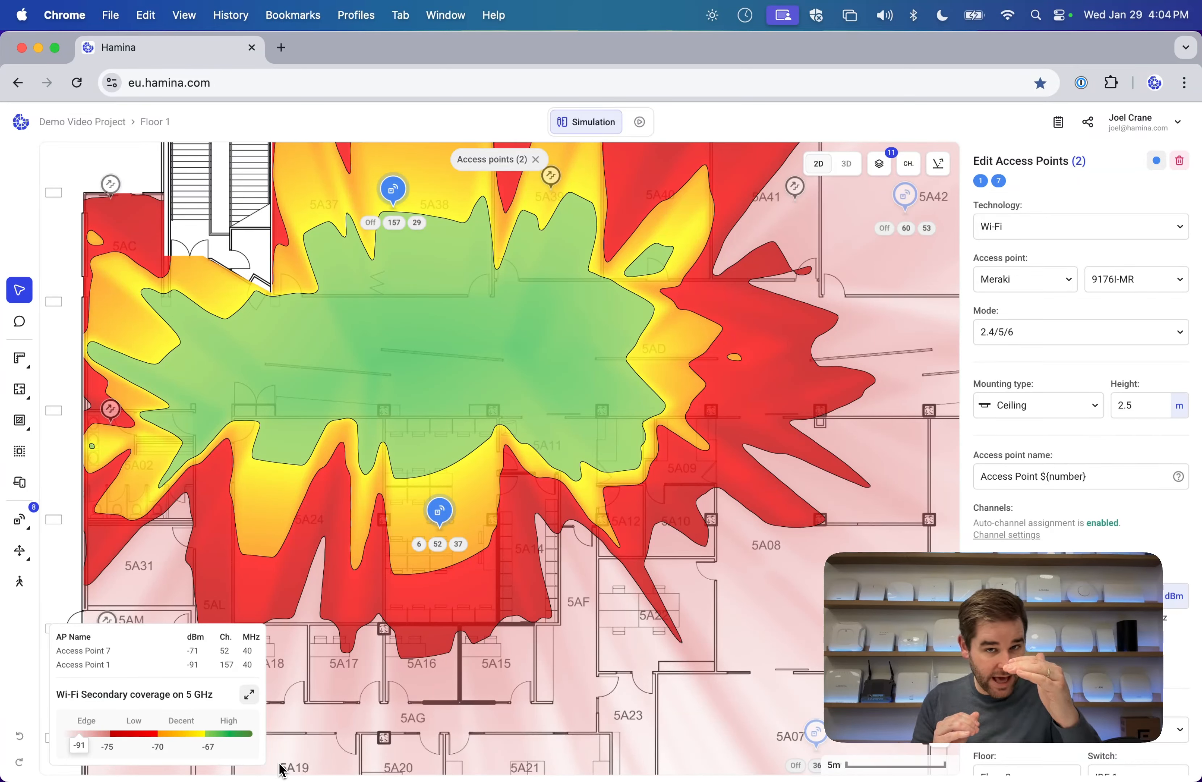
left_click(248, 695)
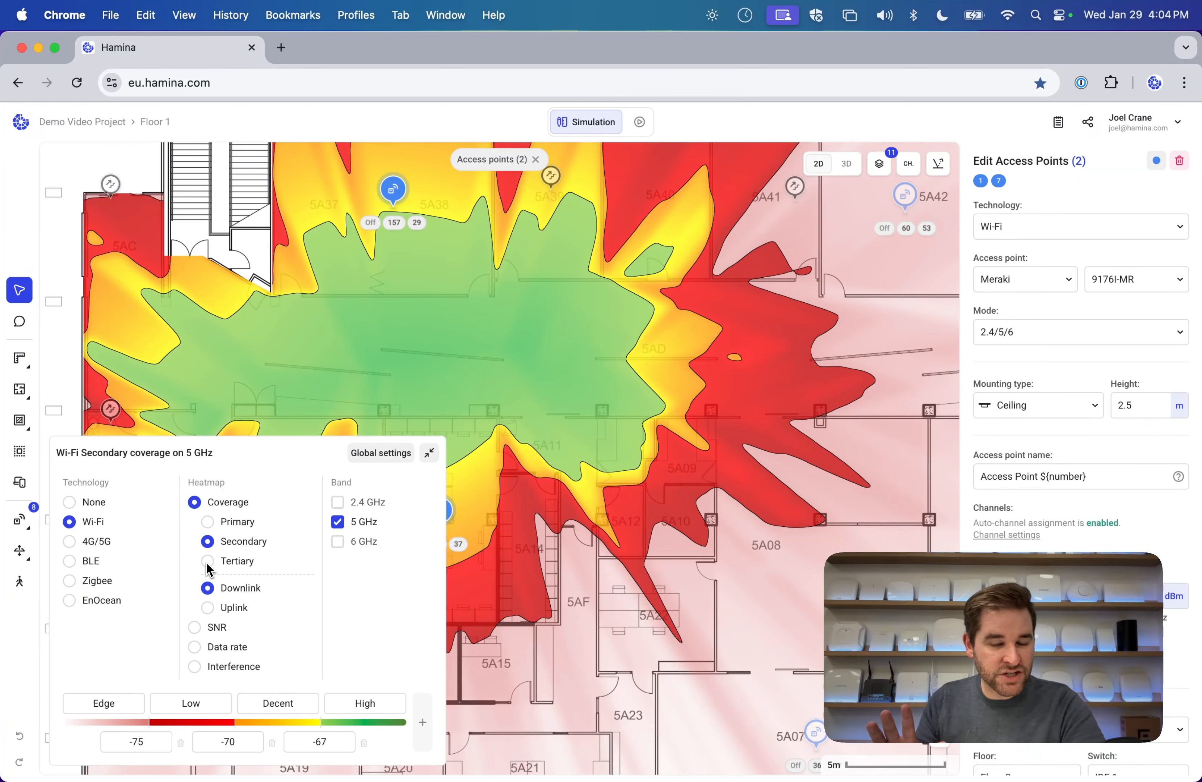
Switch the heatmap to signal-to-noise ratio and briefly check the global heatmap settings.
left_click(219, 627)
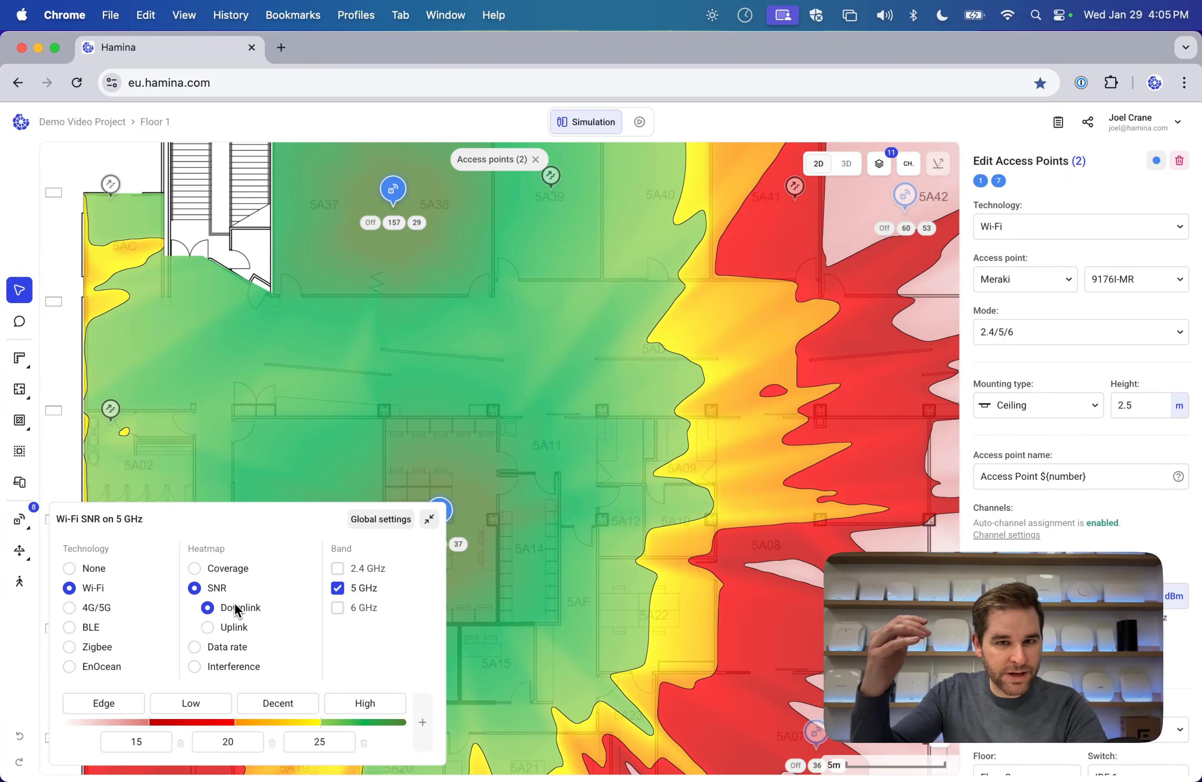
left_click(430, 519)
left_click(247, 694)
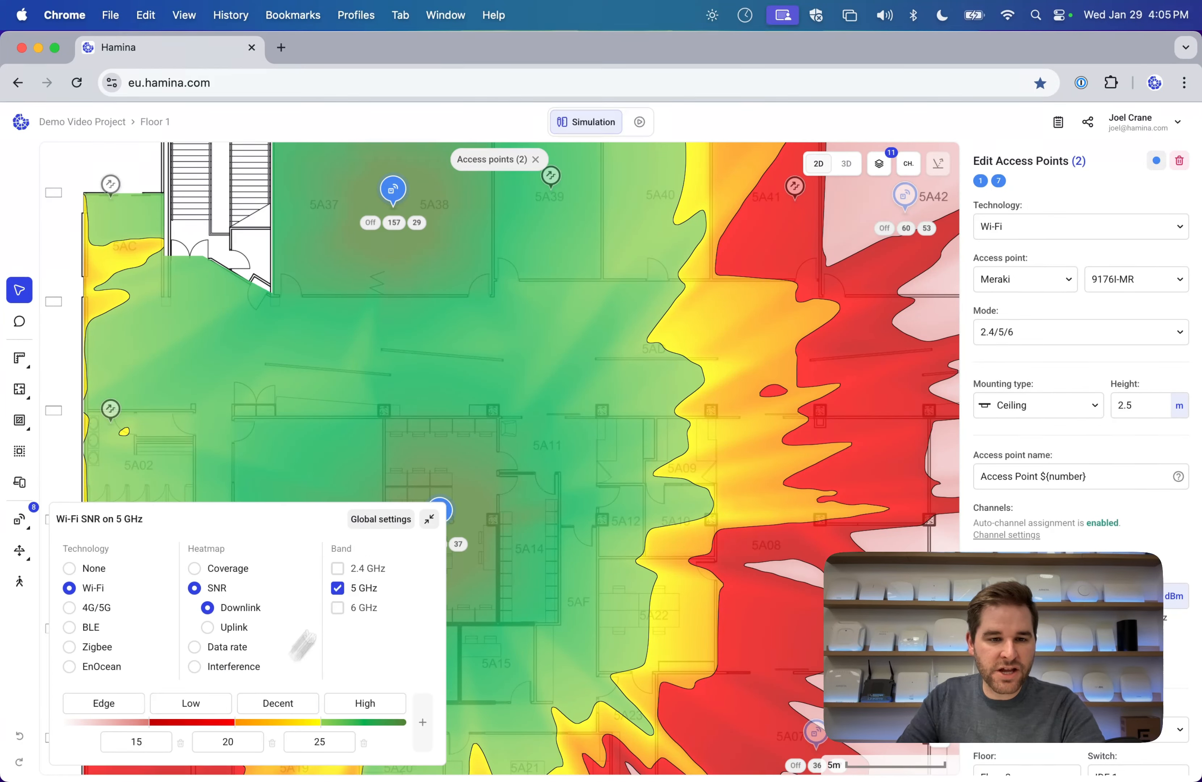
left_click(384, 527)
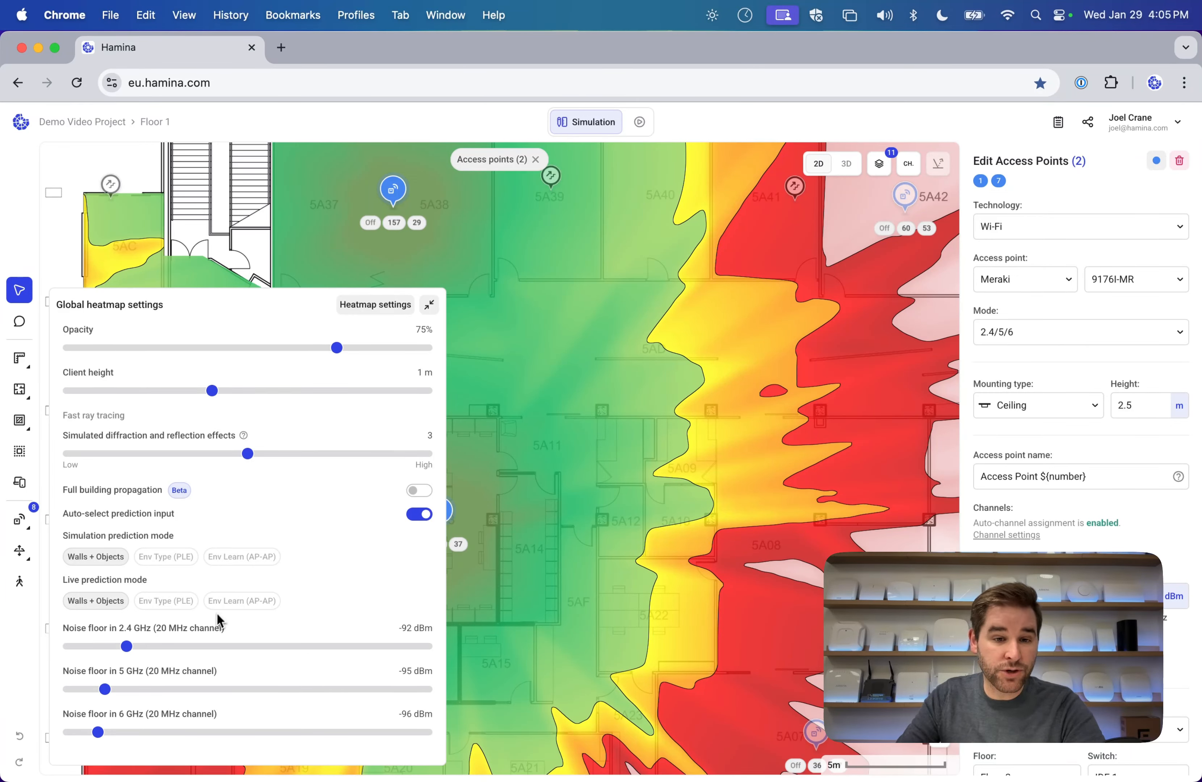
left_click(430, 305)
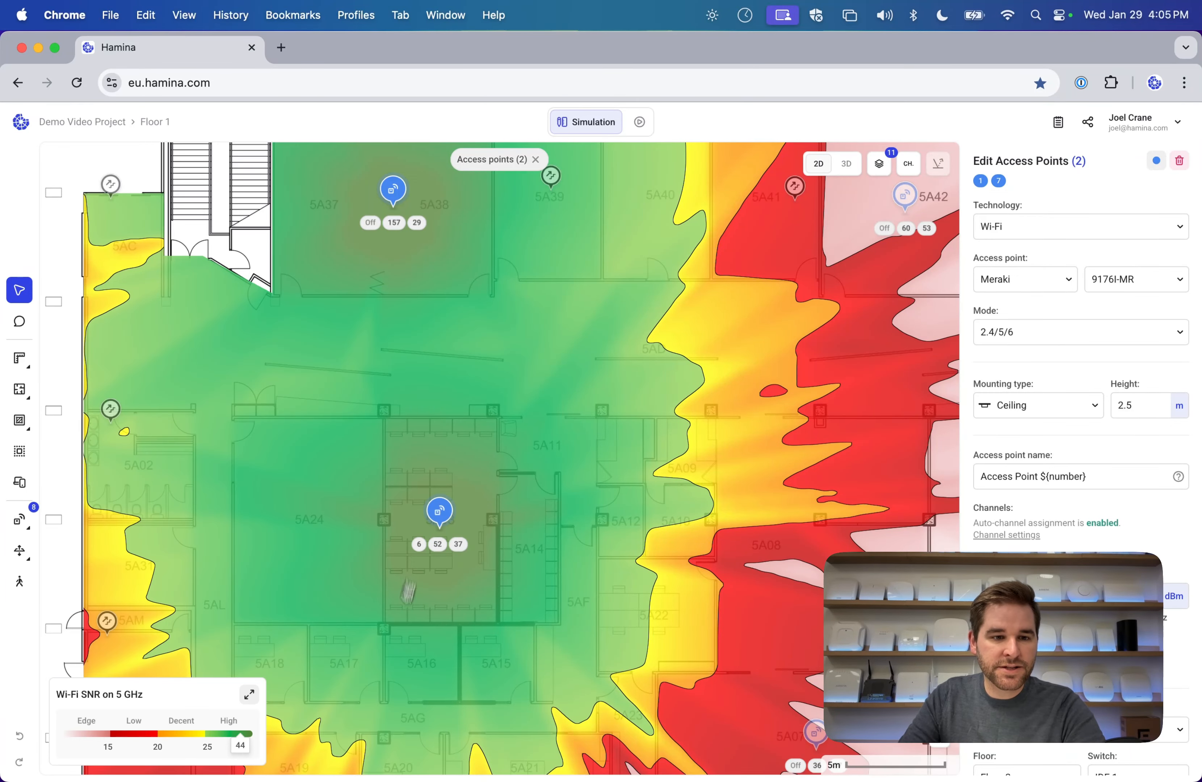
left_click(249, 694)
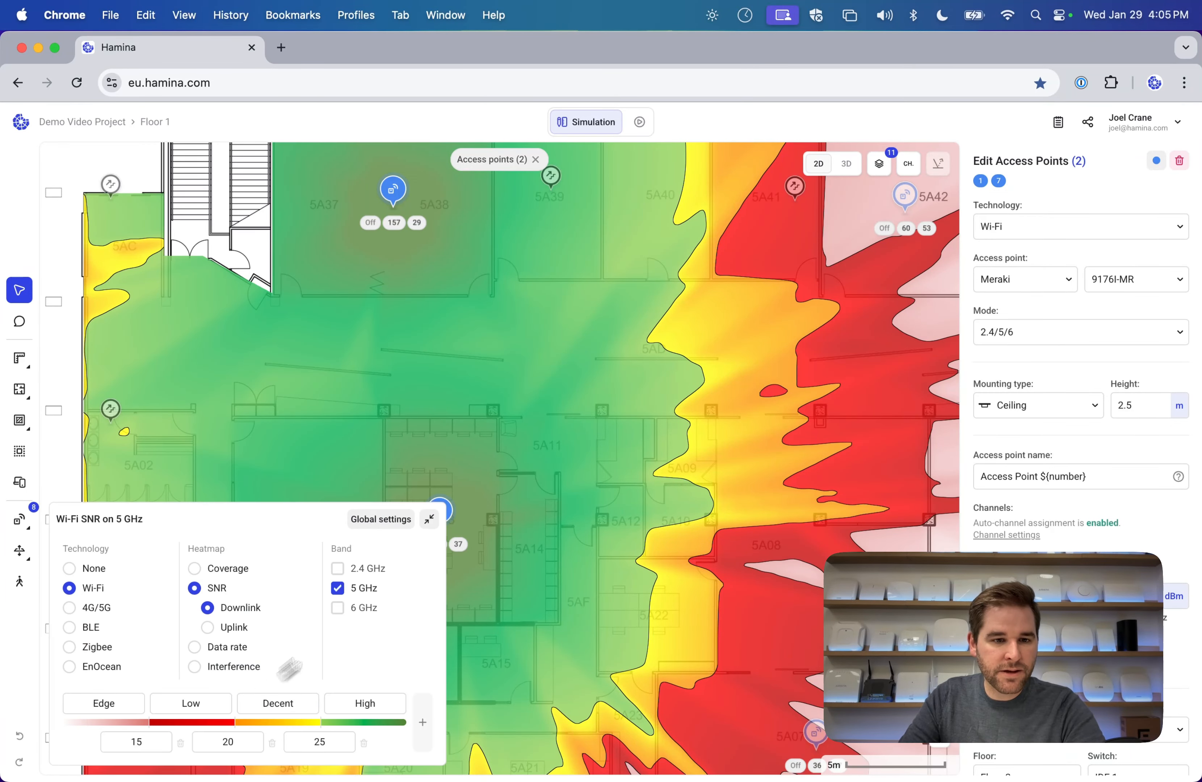
Preview 5 GHz data rate across the whole floor, then switch the heatmap to Interference.
left_click(222, 657)
scroll(532, 457, "down", 2)
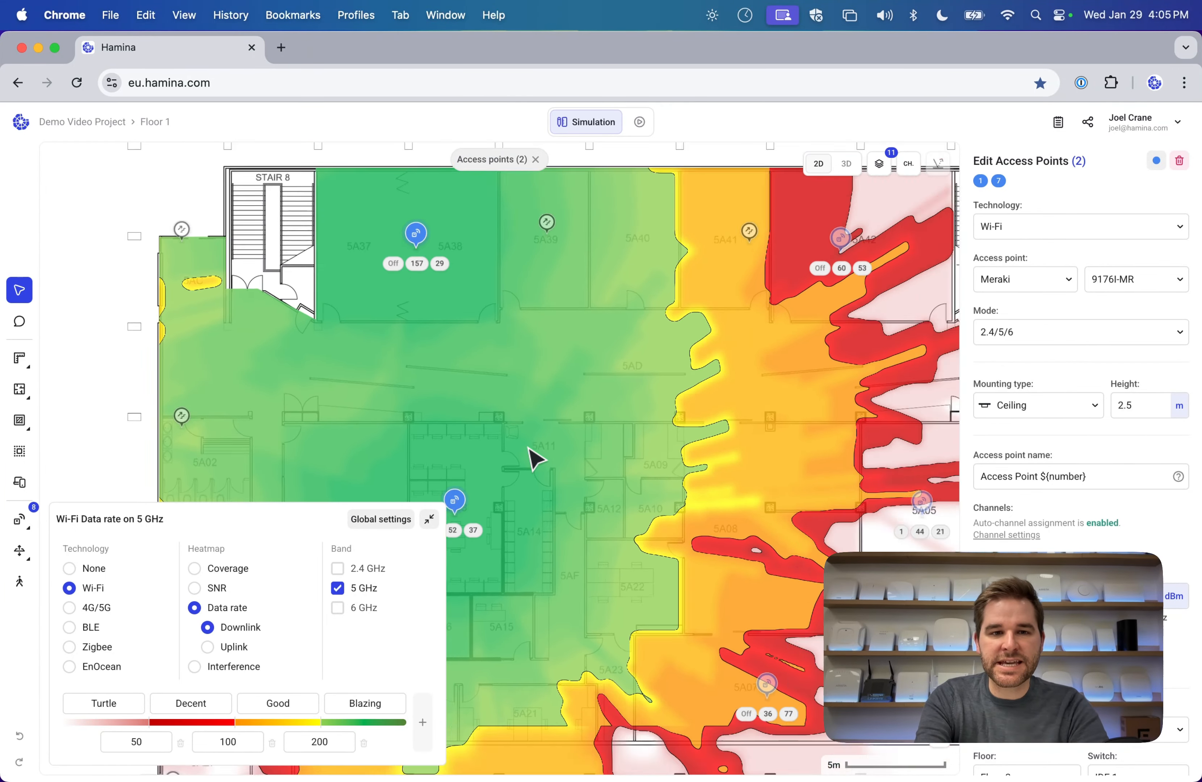
scroll(528, 447, "down", 5)
left_click(528, 448)
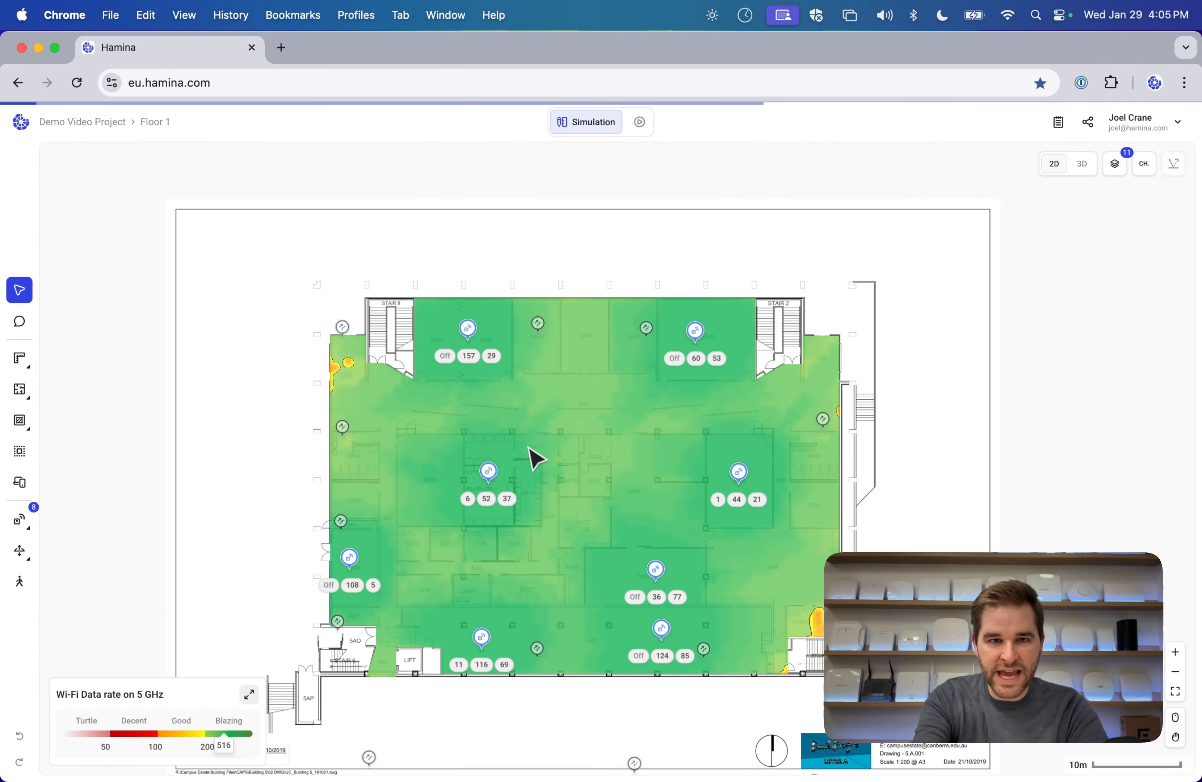
scroll(531, 456, "up", 5)
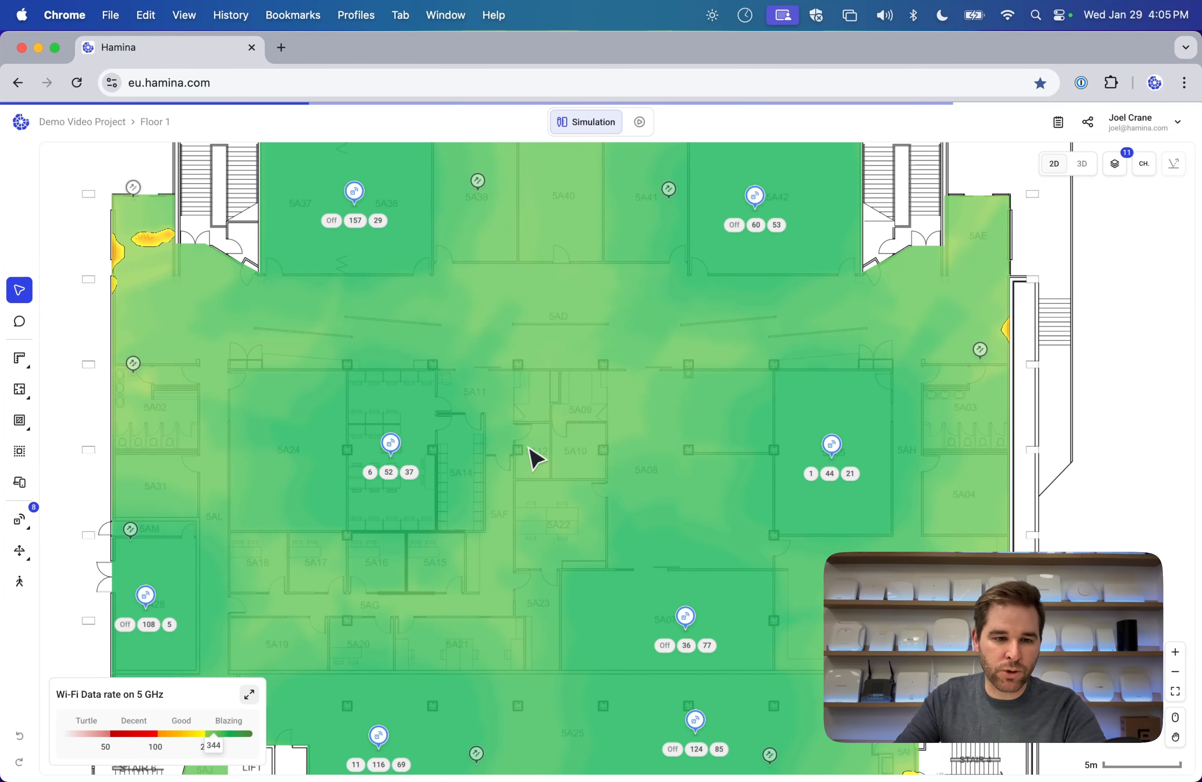
left_click(250, 694)
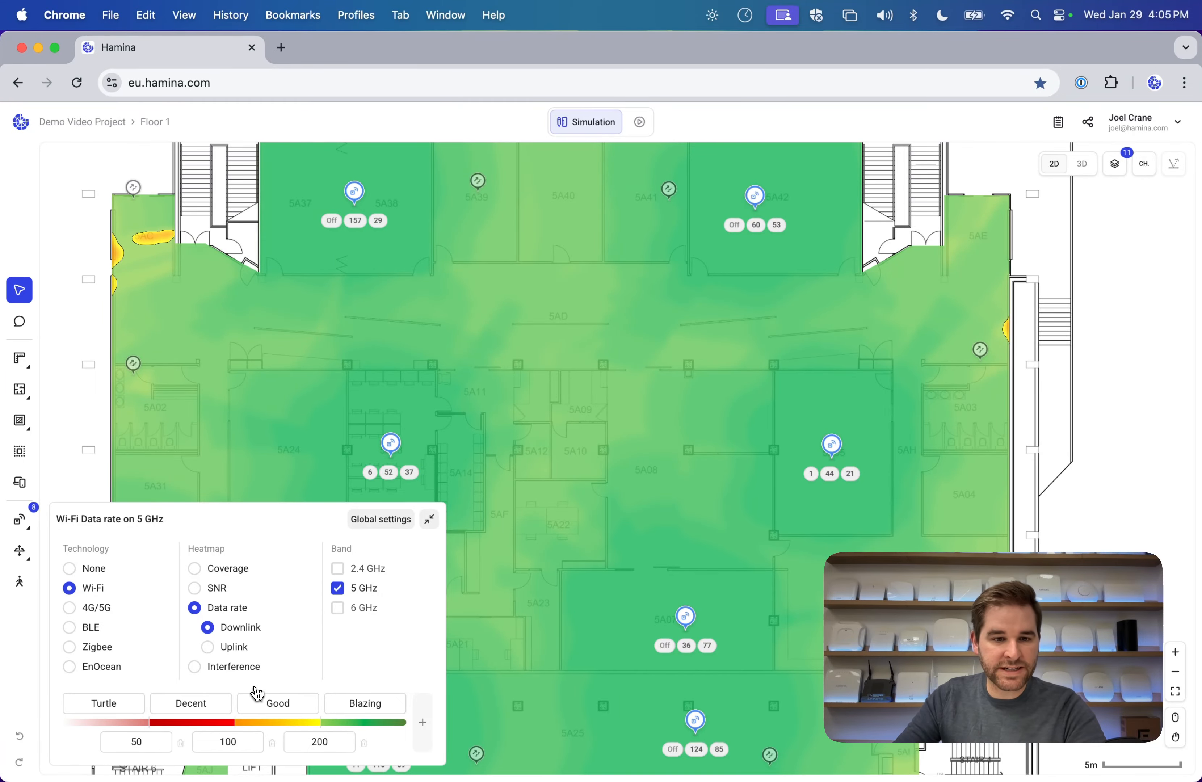
left_click(194, 667)
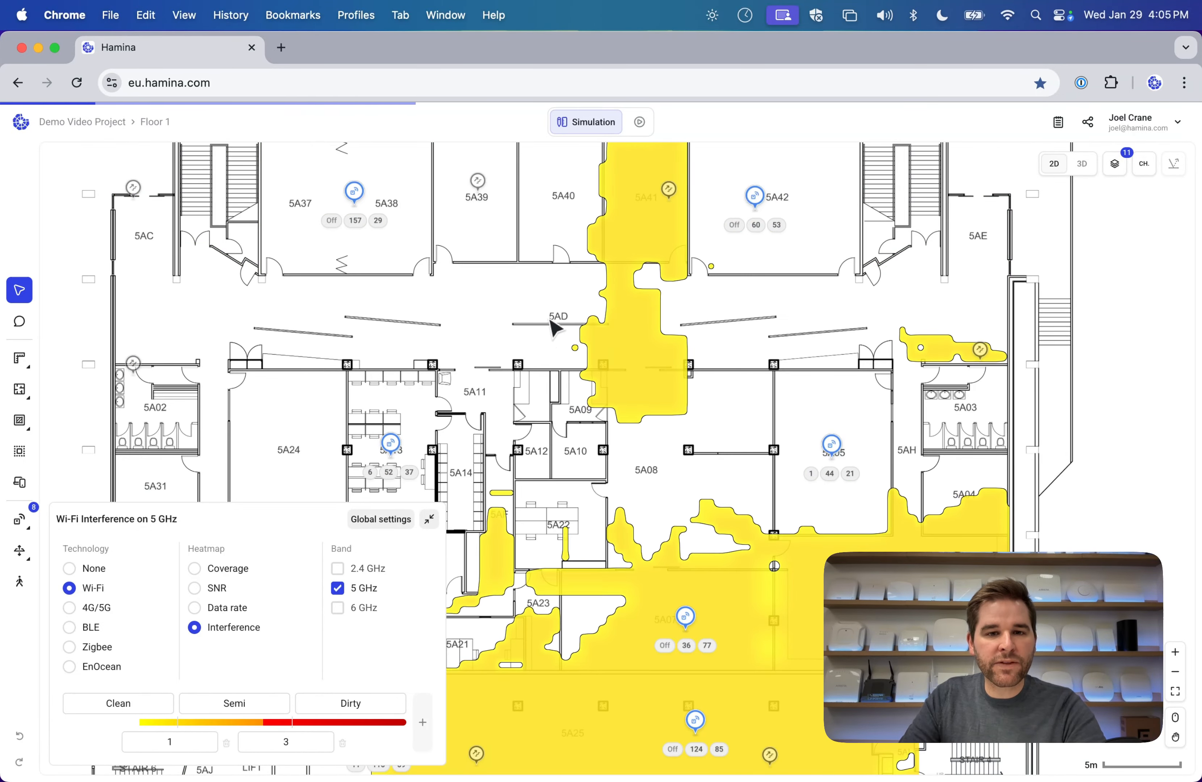
scroll(593, 424, "up", 3)
scroll(591, 418, "down", 3)
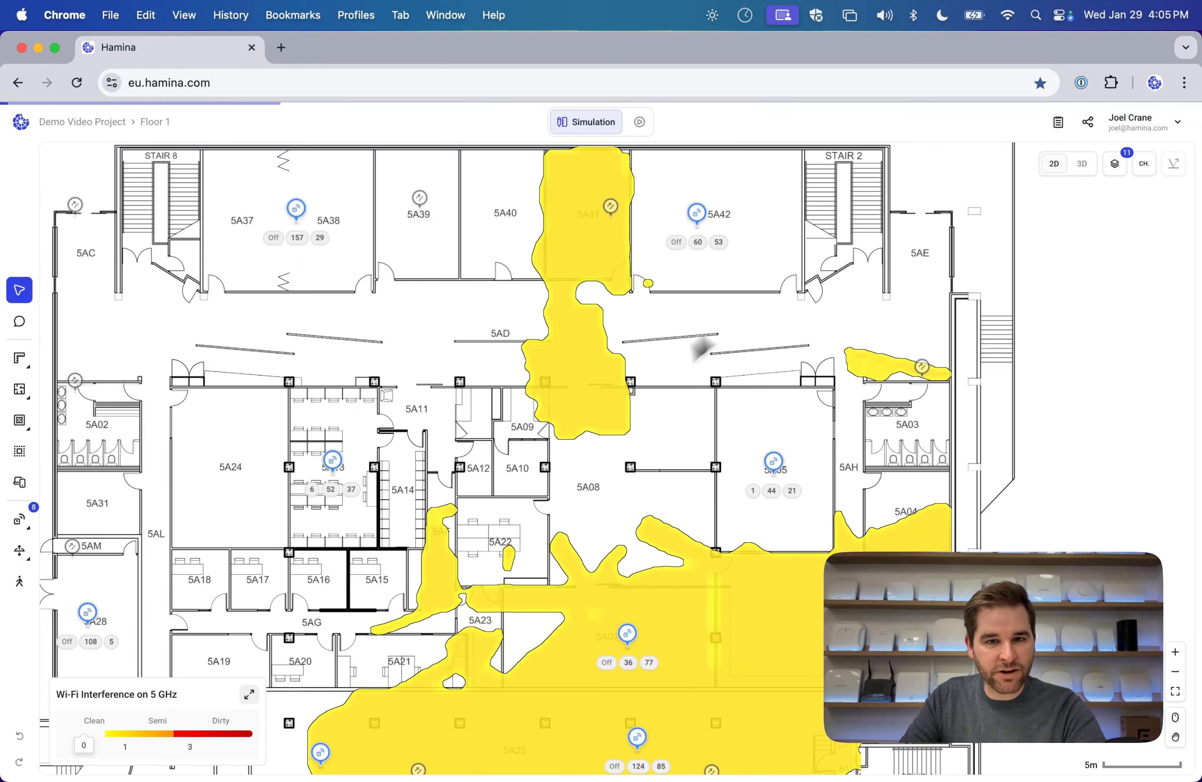
scroll(678, 358, "up", 3)
scroll(676, 355, "right", 1)
mouse_move(598, 568)
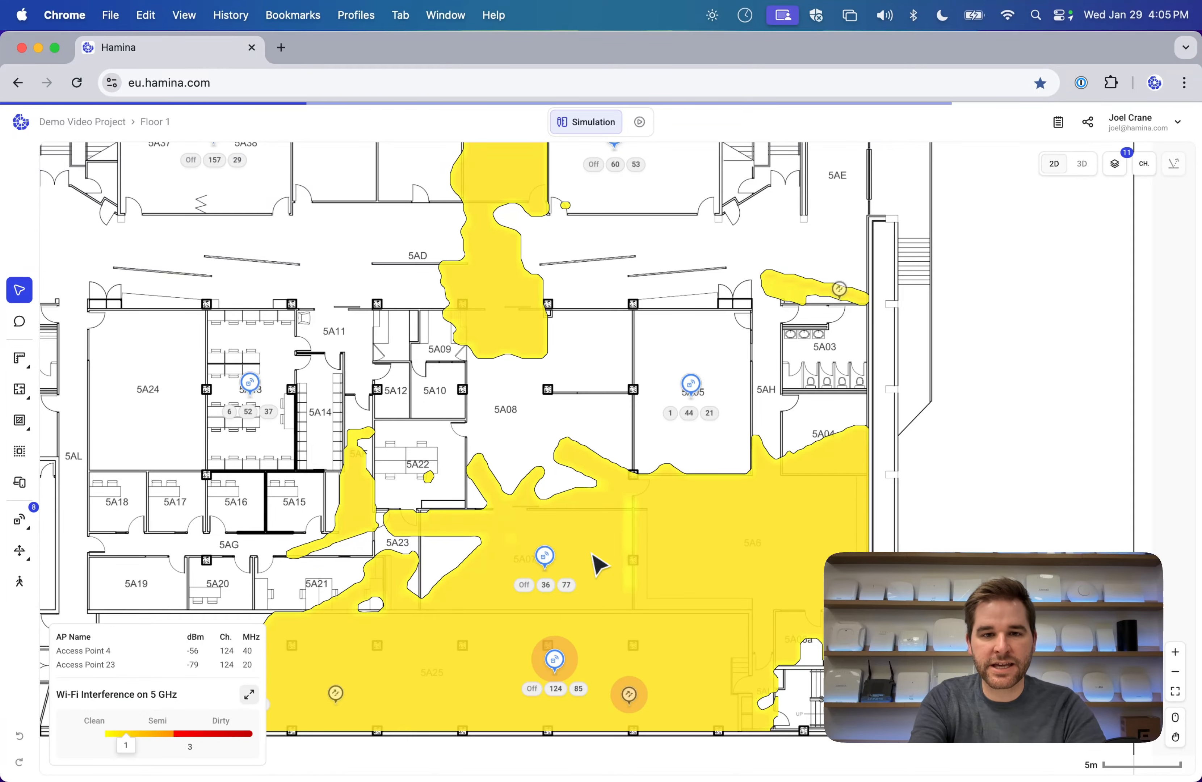
scroll(599, 564, "up", 5)
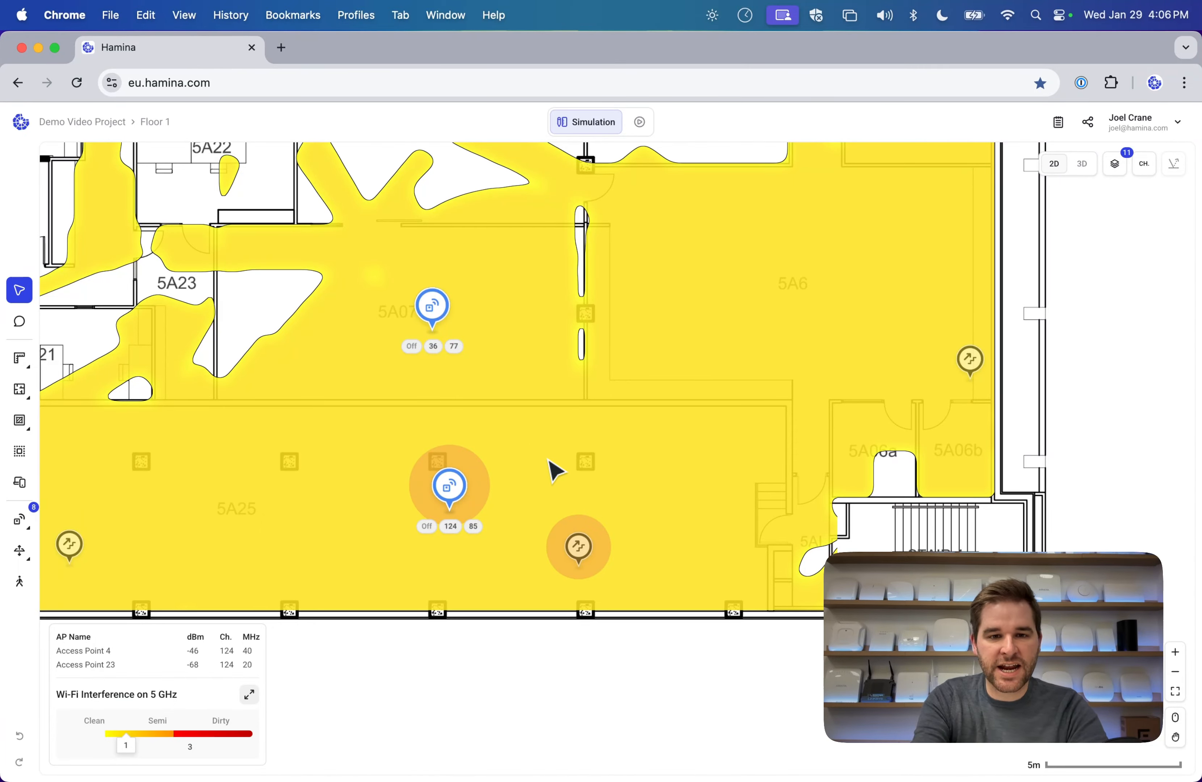
scroll(549, 461, "down", 5)
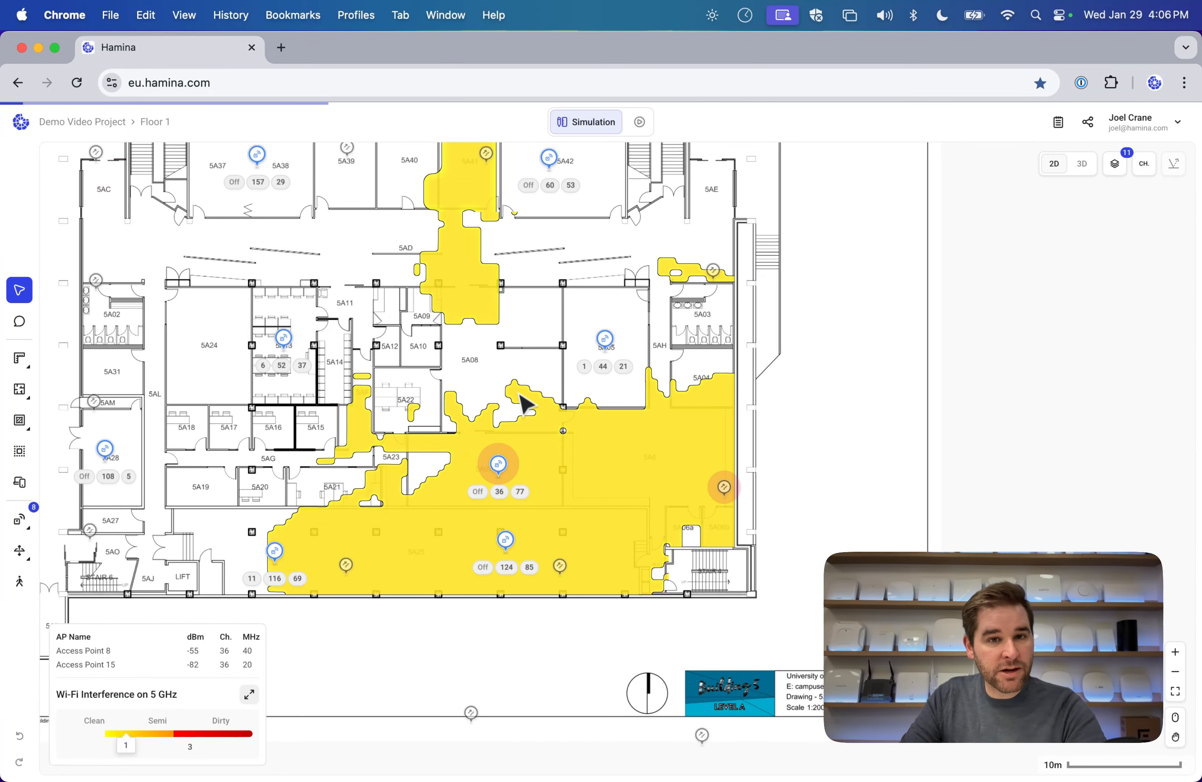
On Floor 2, shift the access point near room 5B21 slightly left.
left_click(155, 122)
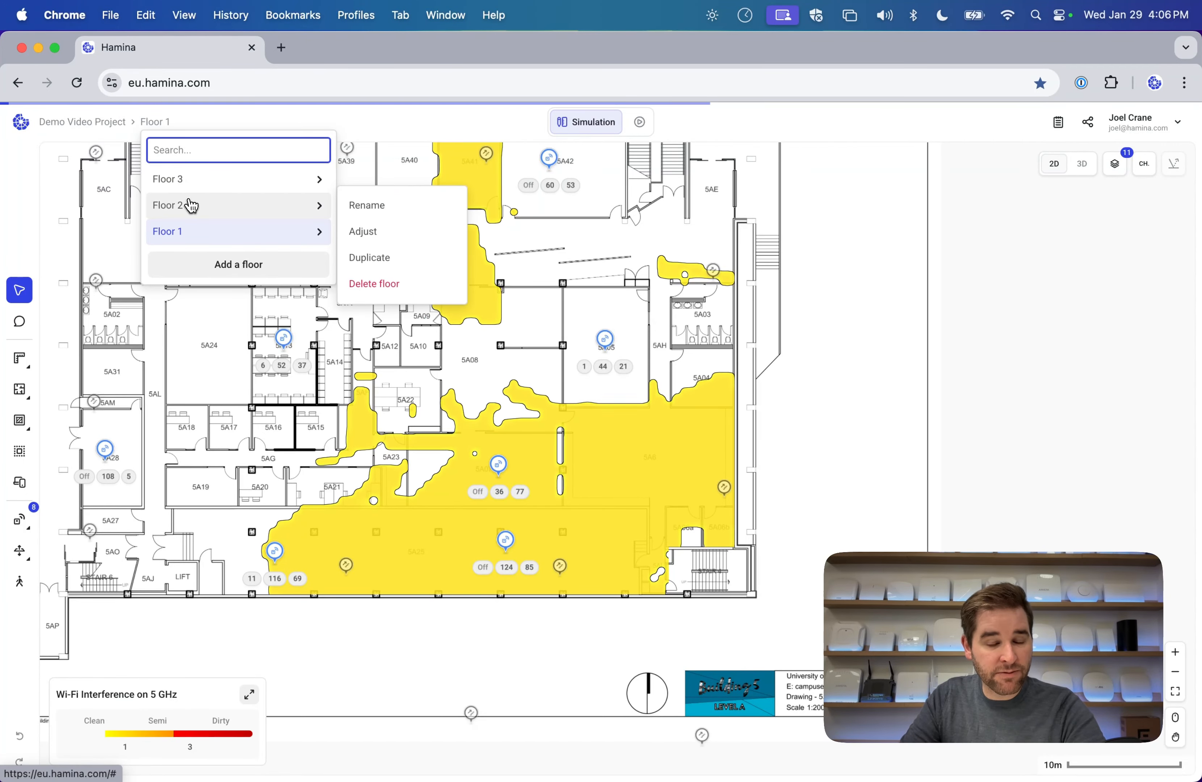
left_click(205, 206)
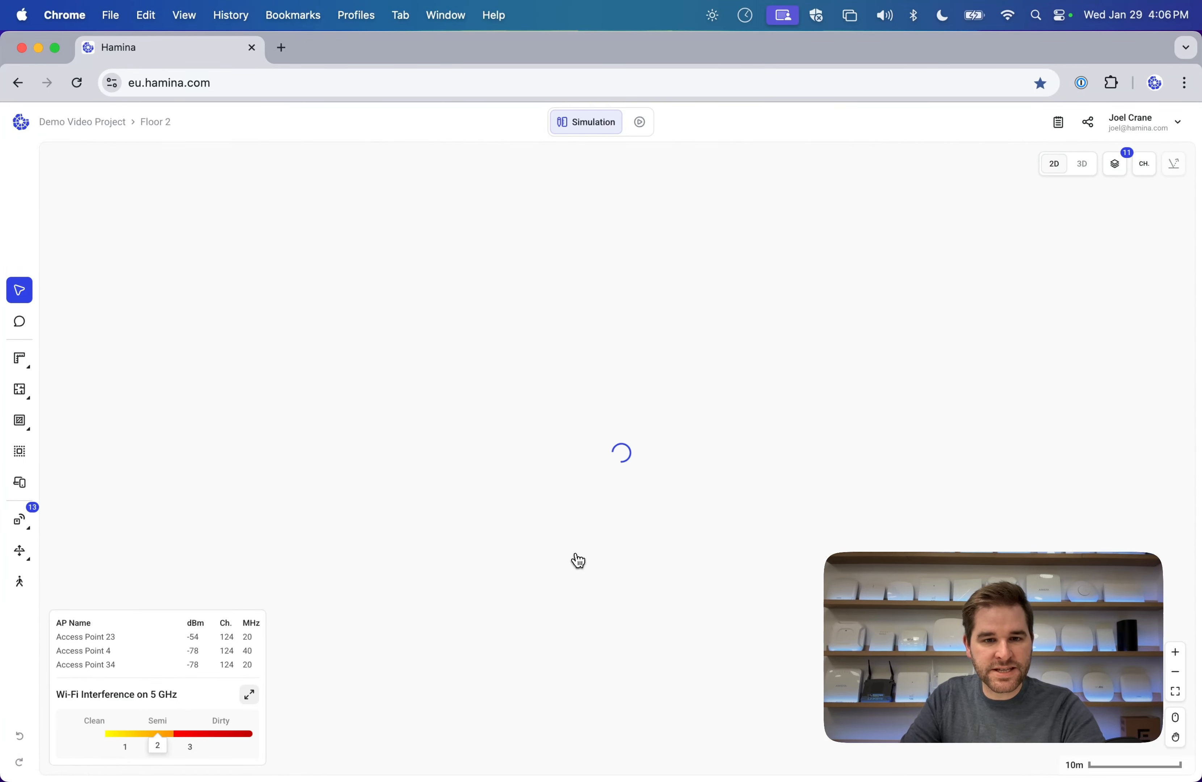
scroll(584, 564, "down", 5)
left_click_drag(589, 542, 585, 542)
left_click(552, 555)
left_click(500, 590)
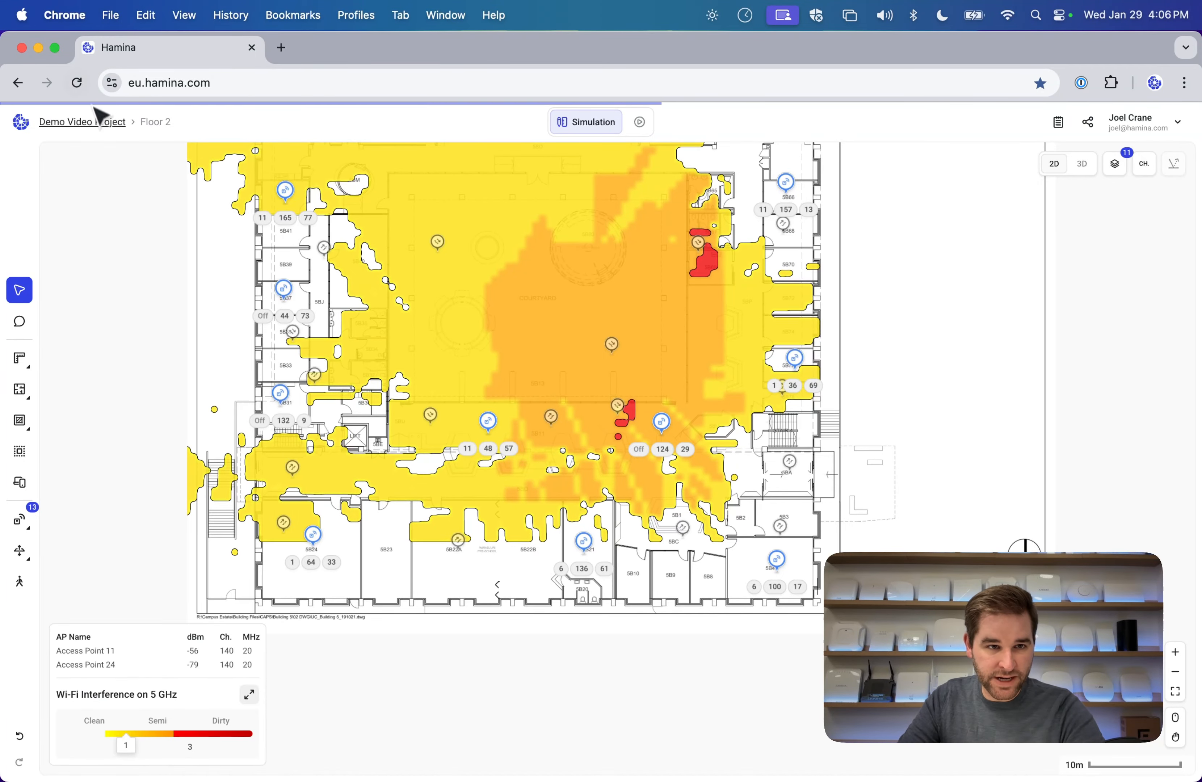
On Floor 3, reposition an access point and review the interference heatmap.
left_click(155, 122)
left_click(202, 179)
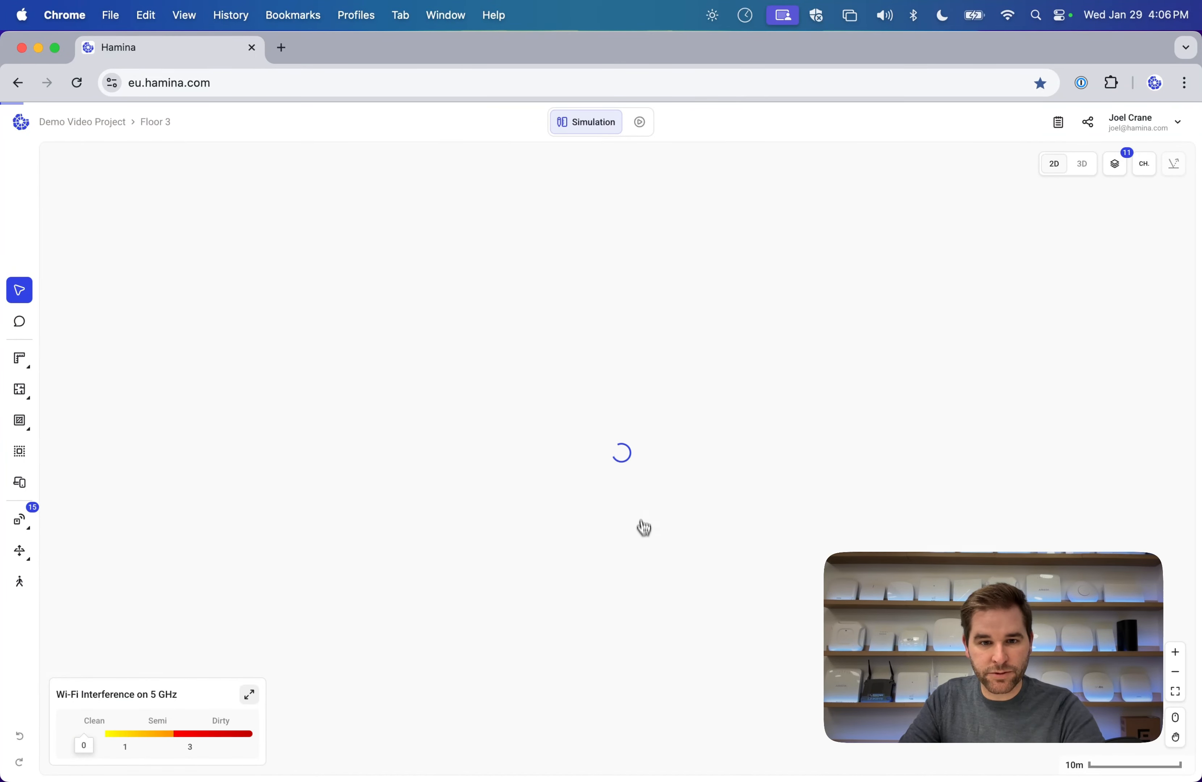
left_click(636, 664)
left_click_drag(636, 662, 636, 663)
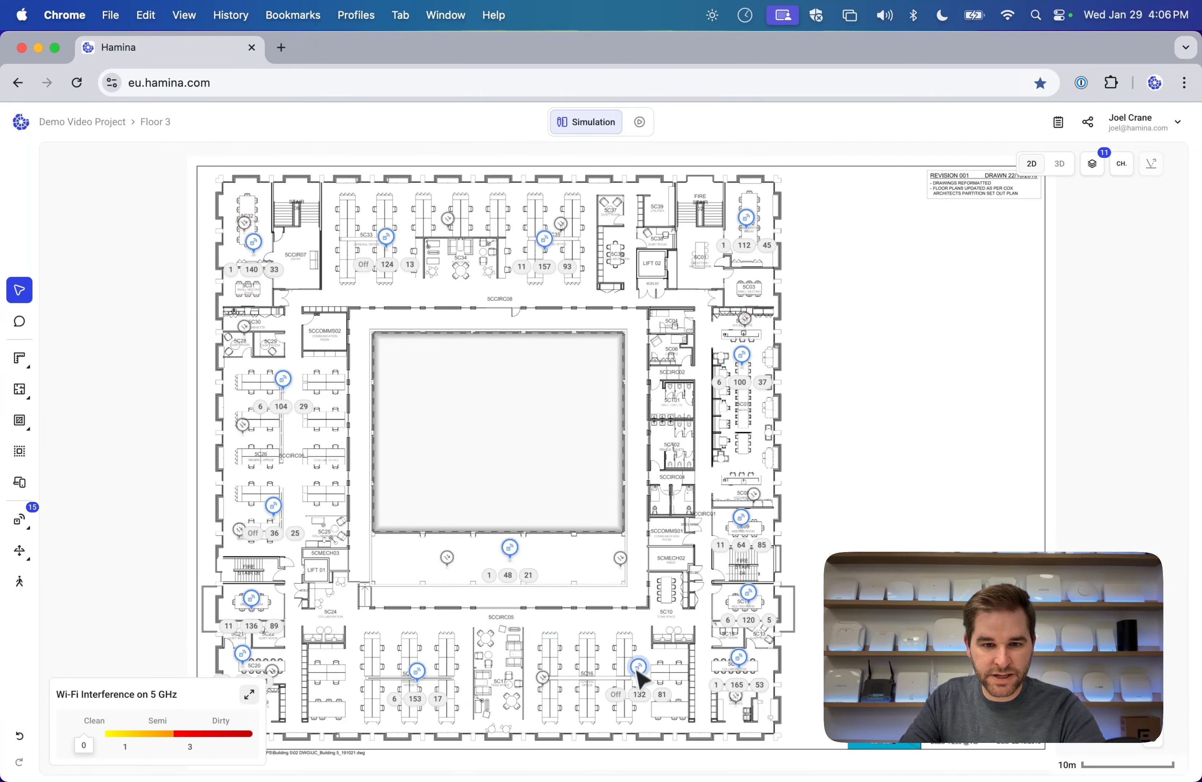
scroll(575, 501, "right", 2)
scroll(575, 501, "down", 2)
scroll(579, 511, "up", 3)
scroll(579, 511, "left", 2)
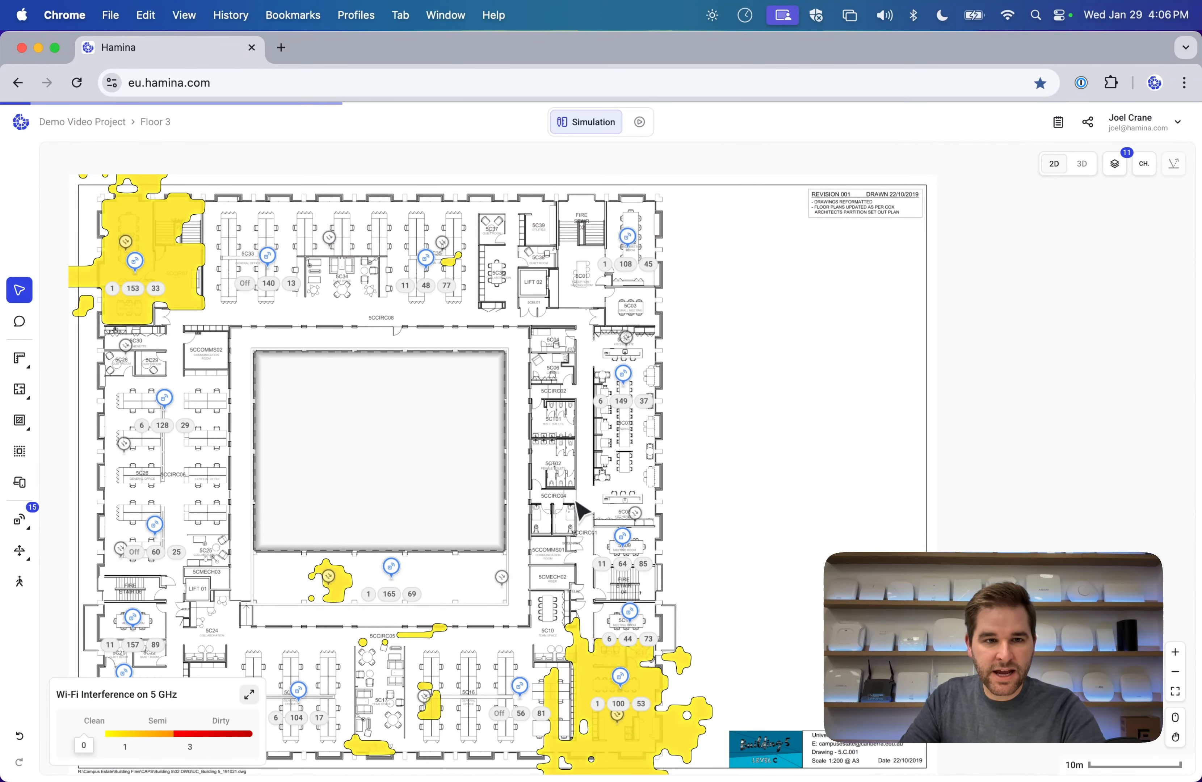
mouse_move(202, 736)
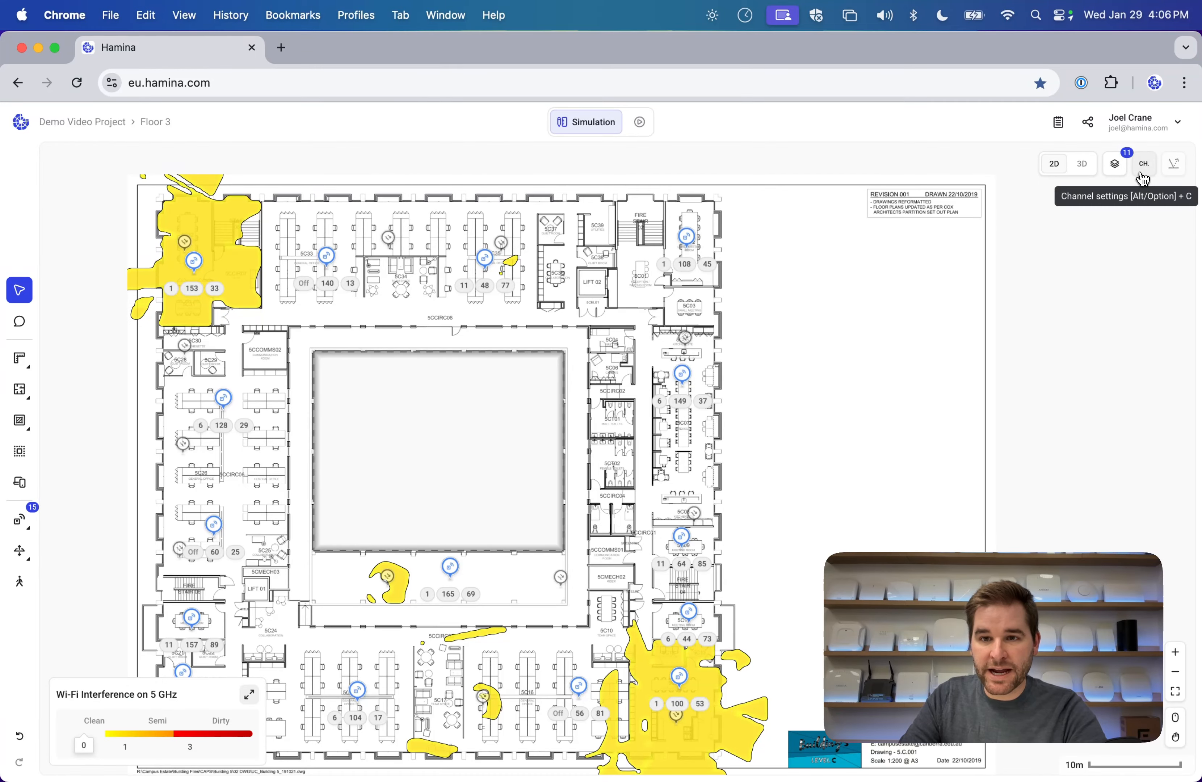
Disallow all UNII-2C channels 100–140 in Channel & Network Settings and save.
left_click(1144, 173)
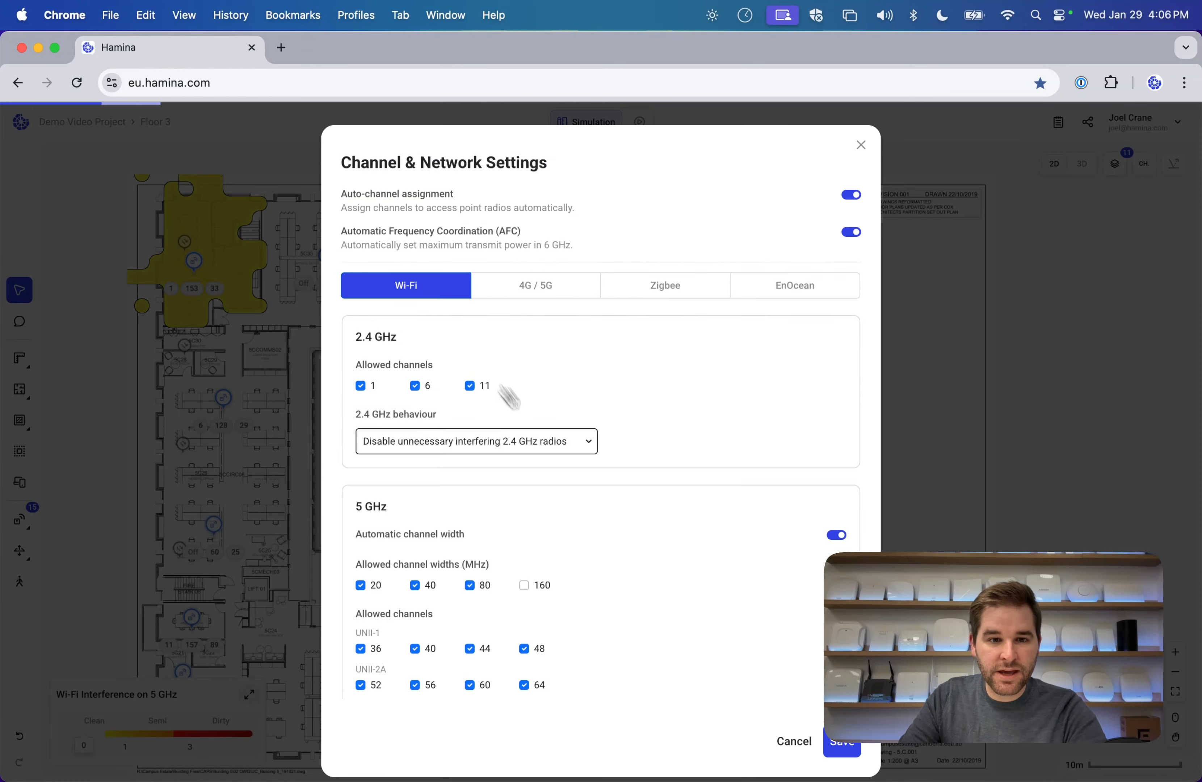
scroll(528, 411, "down", 5)
scroll(557, 435, "up", 2)
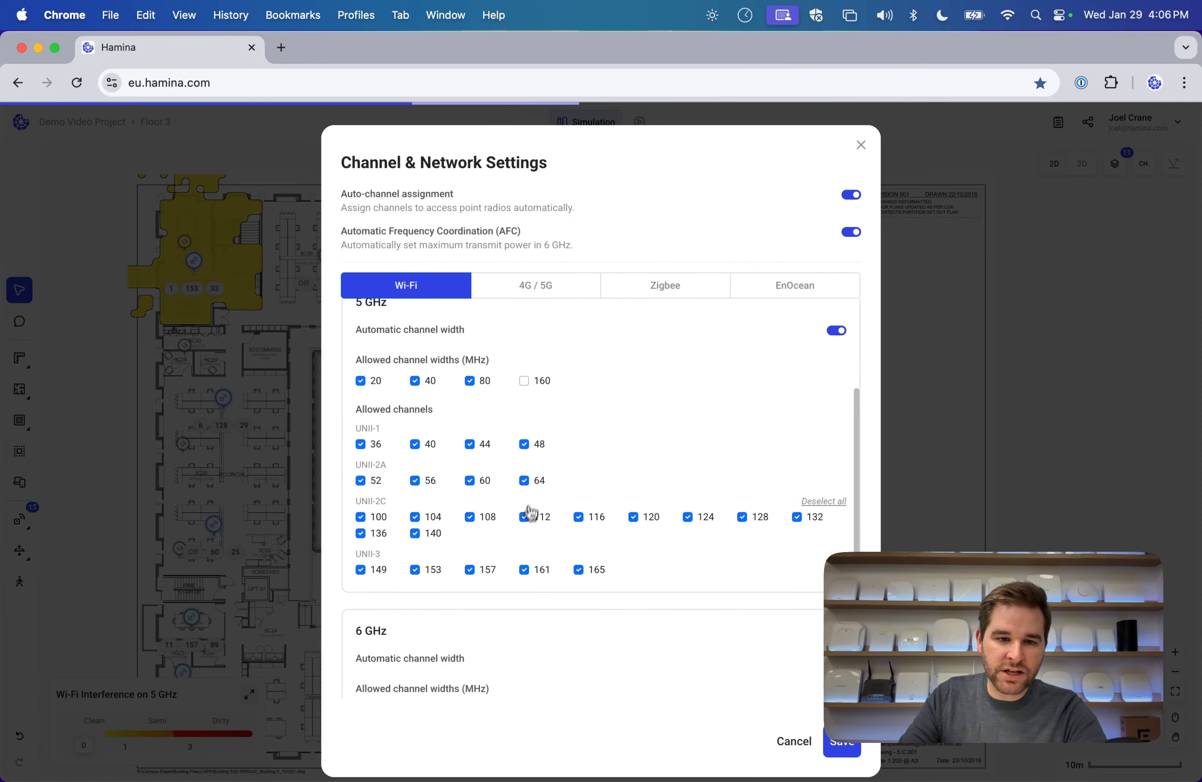
scroll(533, 498, "down", 3)
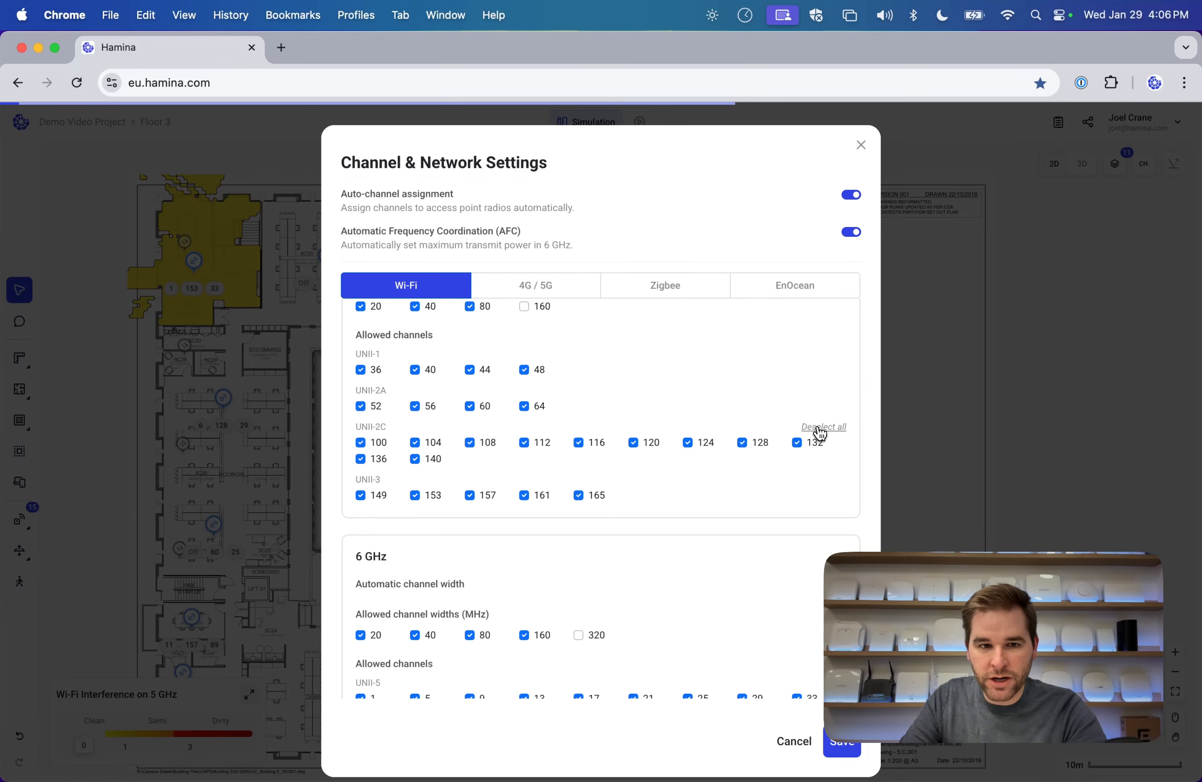
left_click(819, 428)
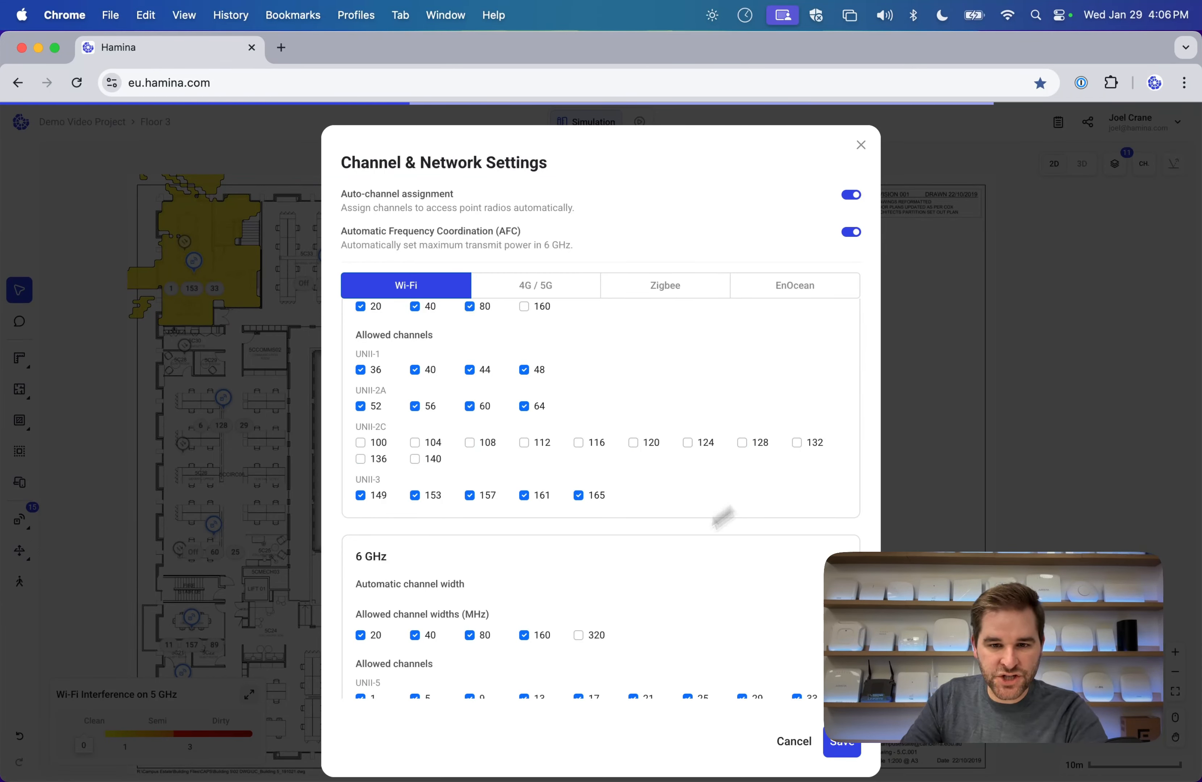
left_click(842, 743)
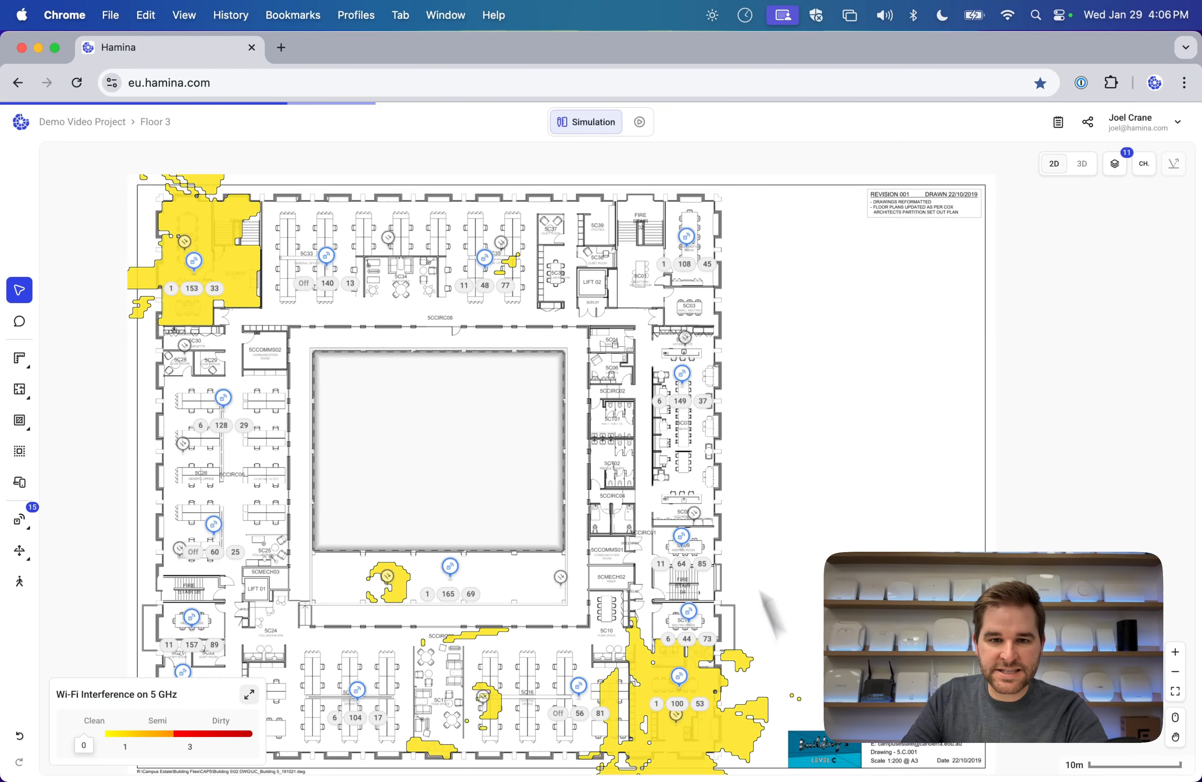
scroll(528, 362, "down", 3)
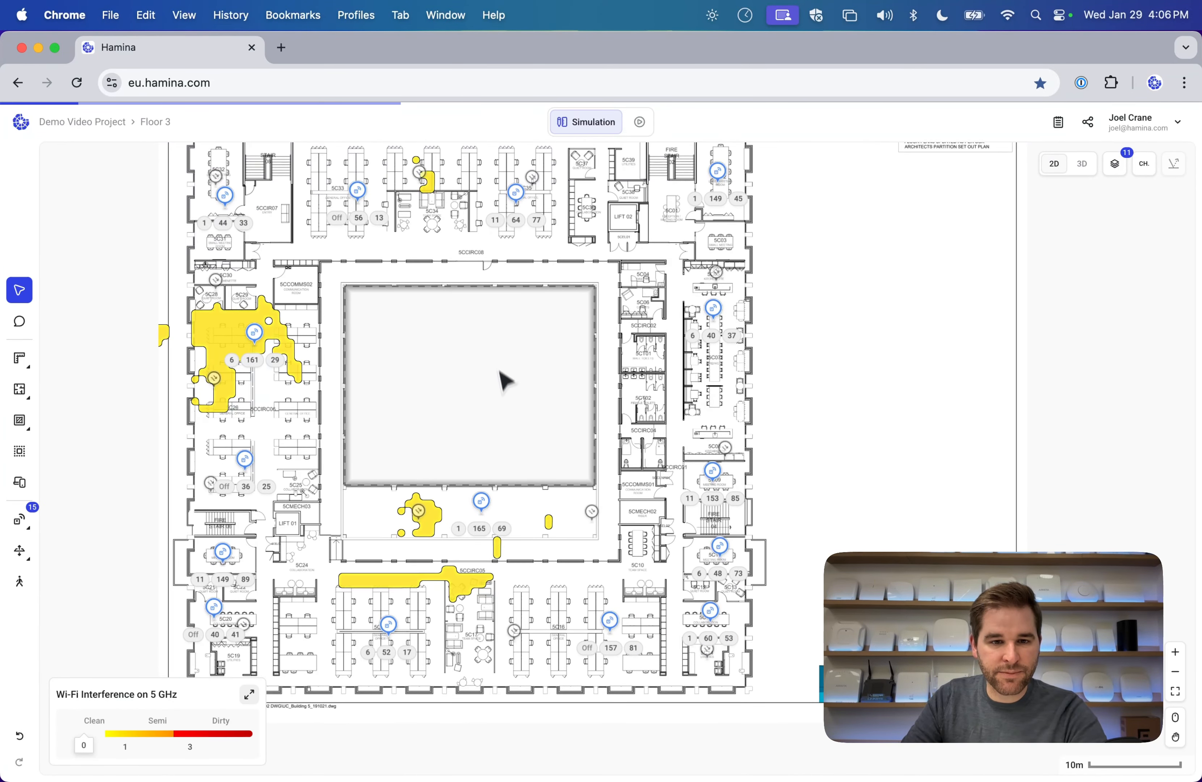
left_click(159, 123)
left_click(257, 123)
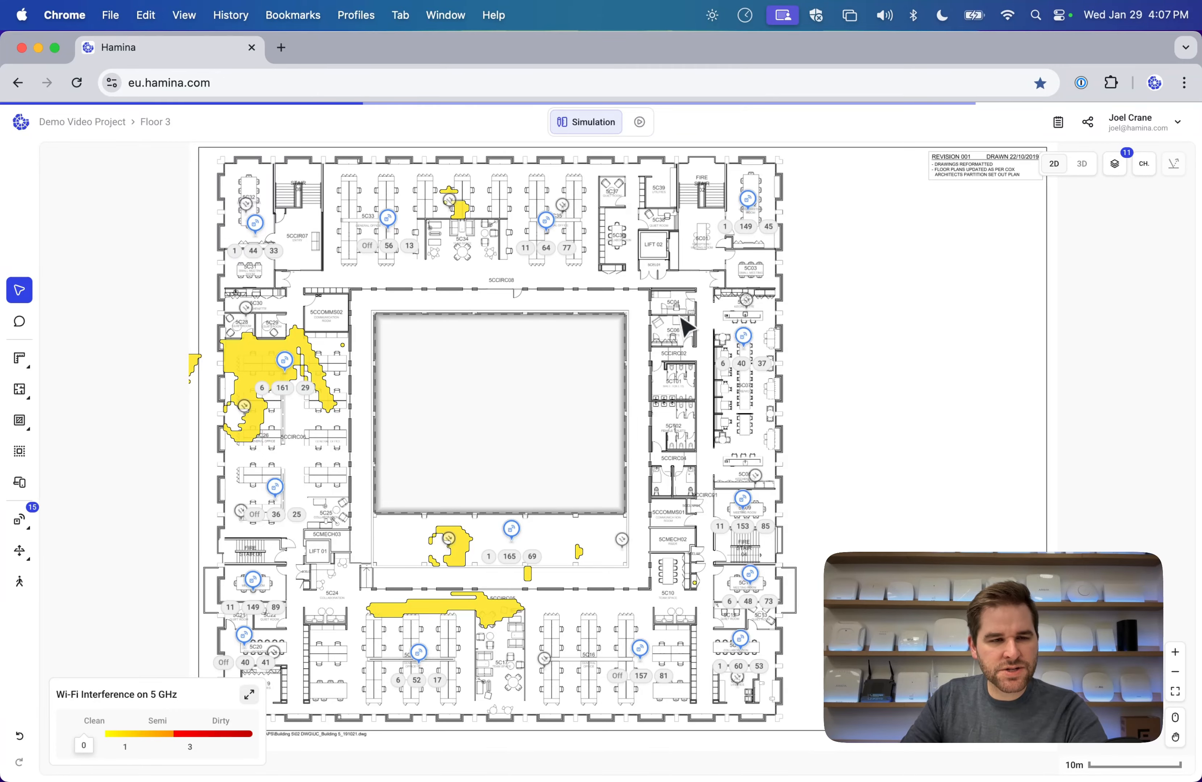
Create and save a new project 'Demo Video Project - Warehouse' with country set to Finland.
left_click(112, 124)
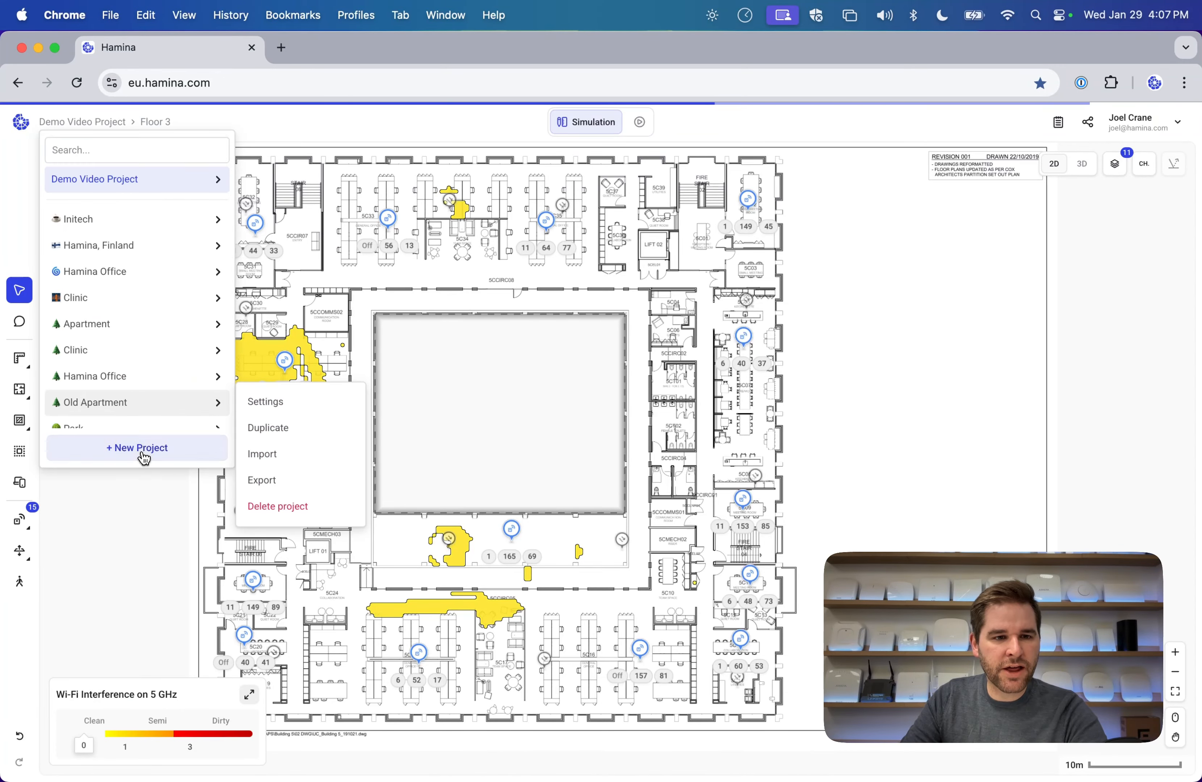
left_click(142, 449)
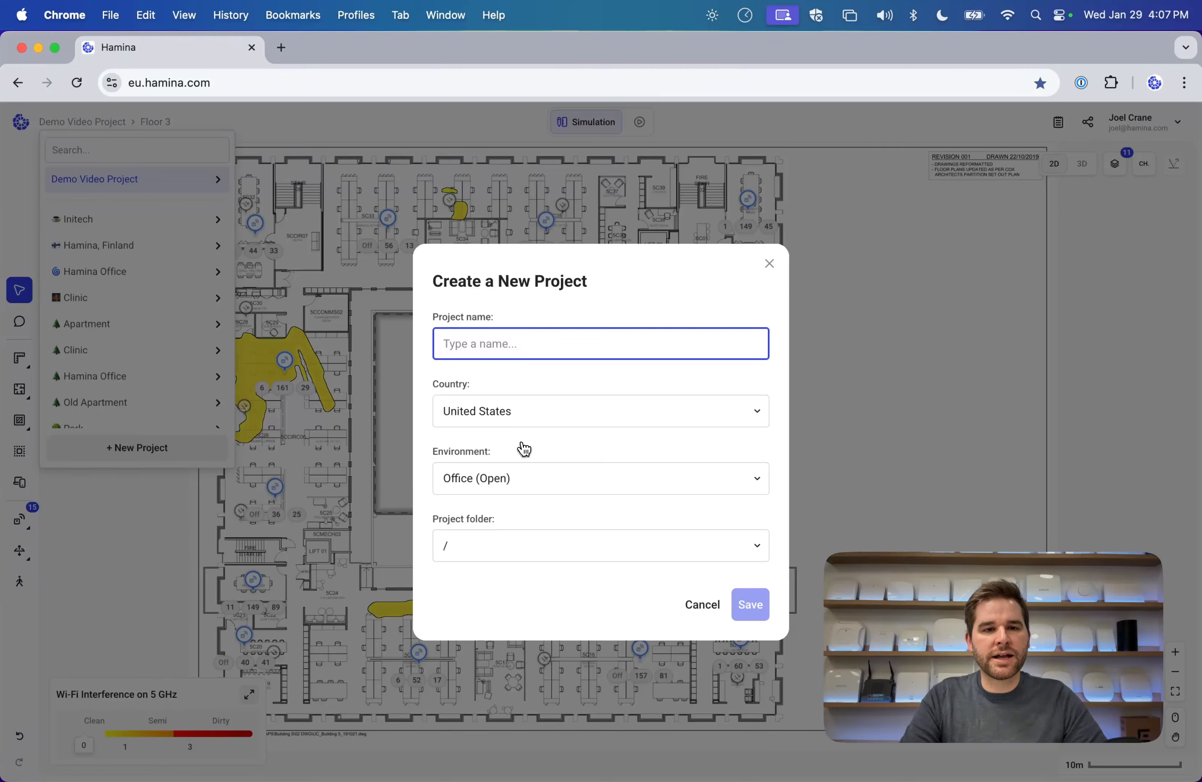
type("Demo Video Project")
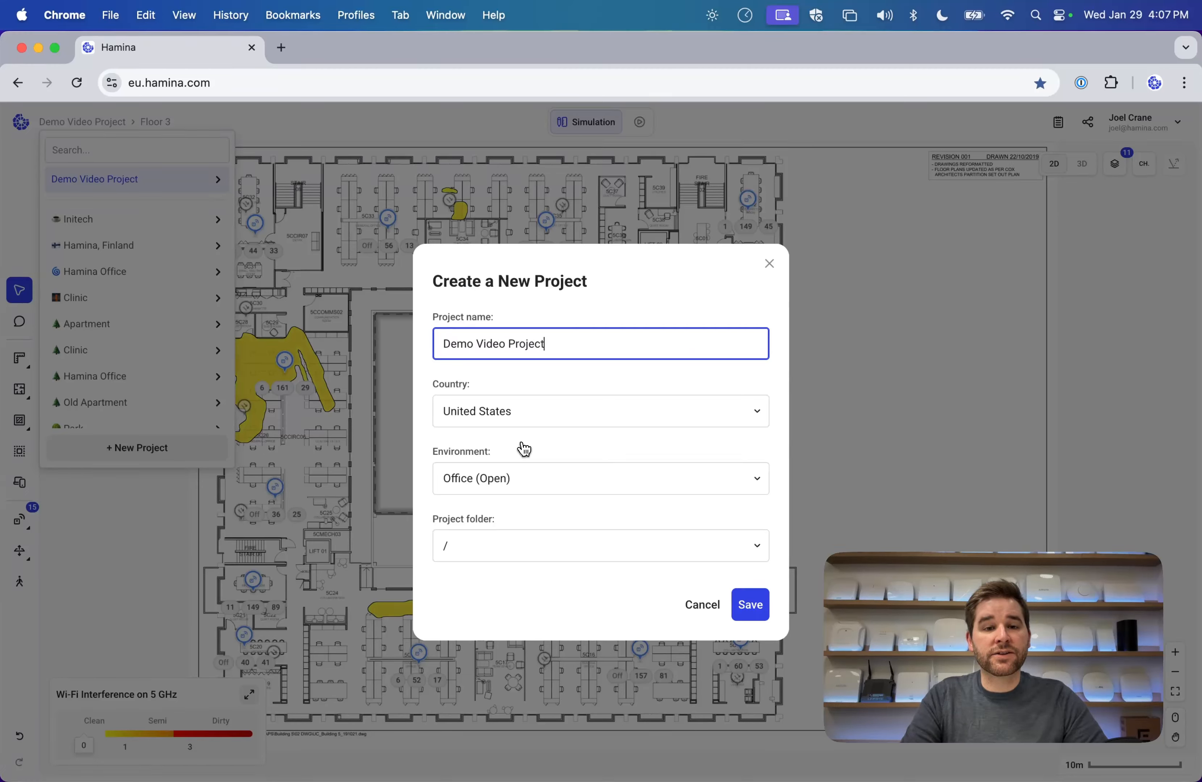
type("se")
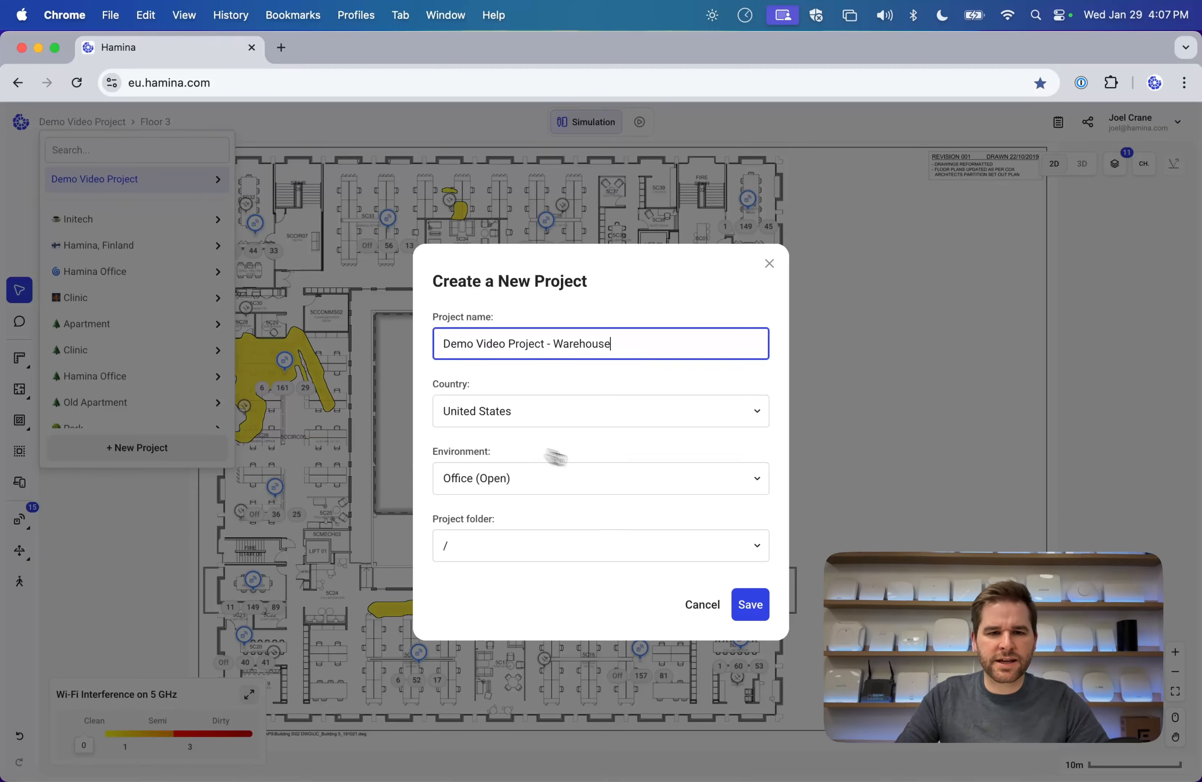
left_click(575, 412)
type("fin")
left_click(578, 449)
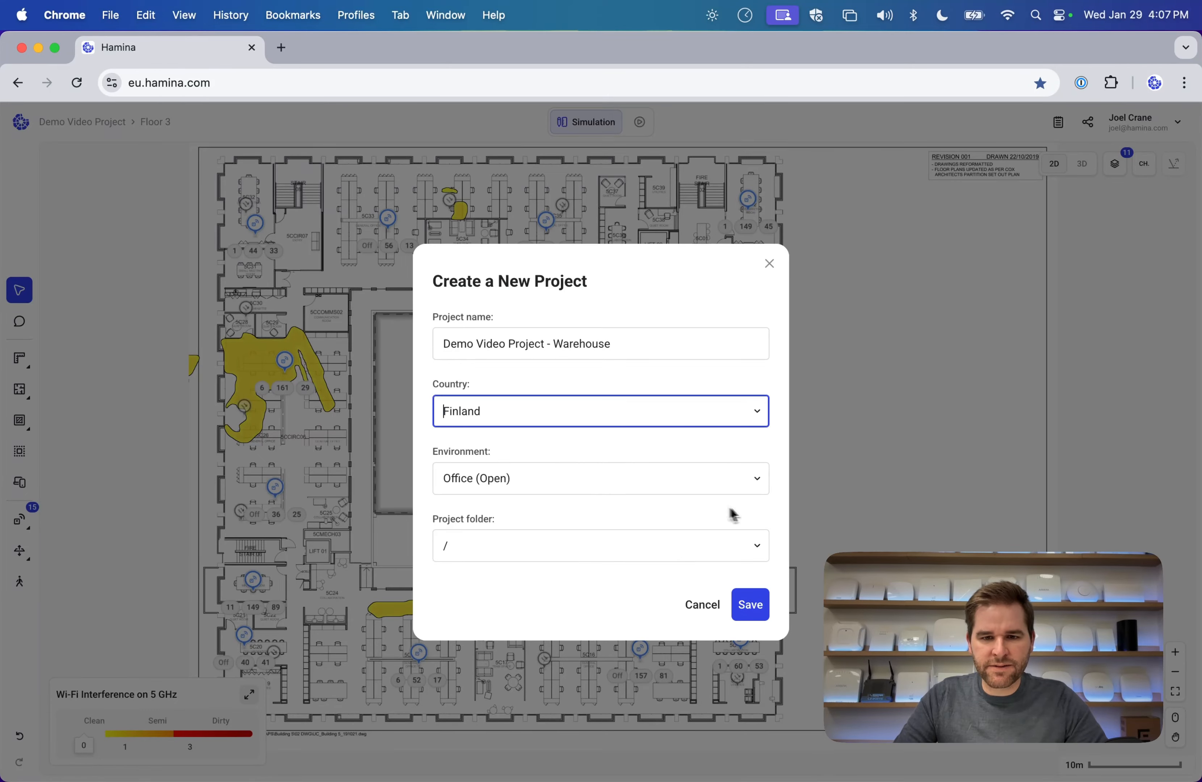
left_click(752, 605)
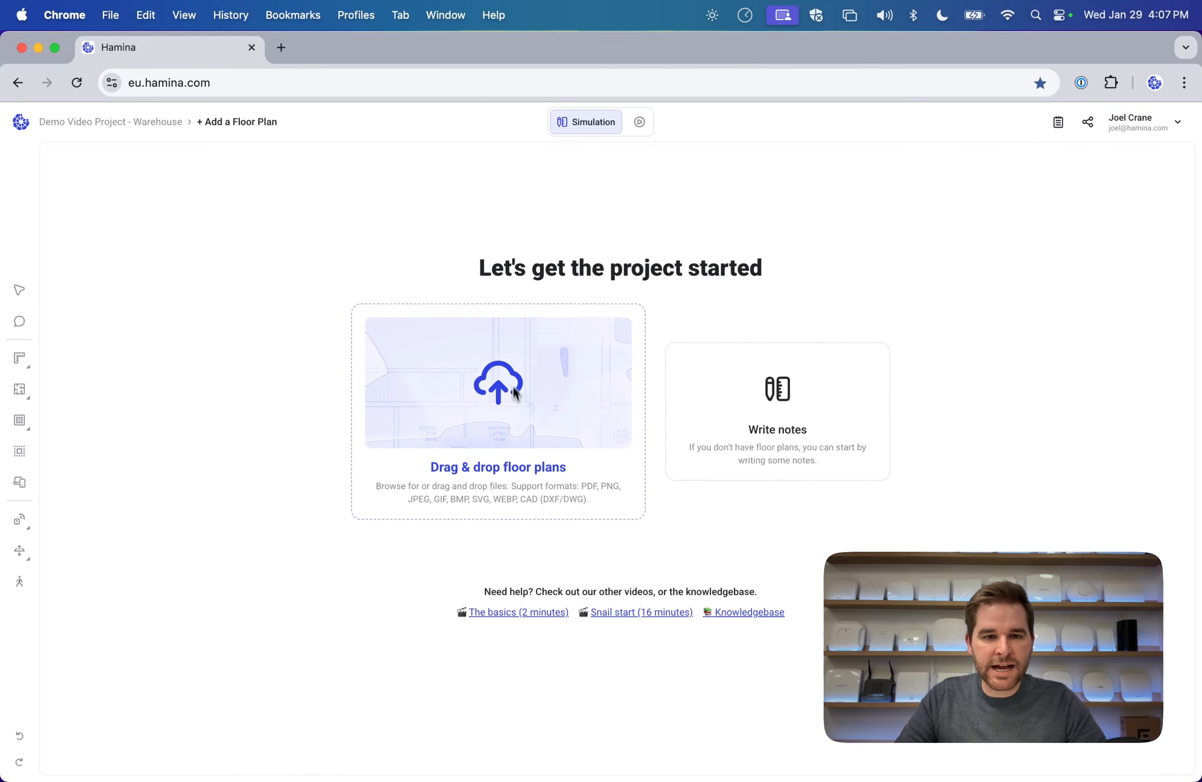
Upload Warehouse.jpg from the Floorplans folder as the floor plan.
left_click(516, 394)
left_click(327, 249)
key("w")
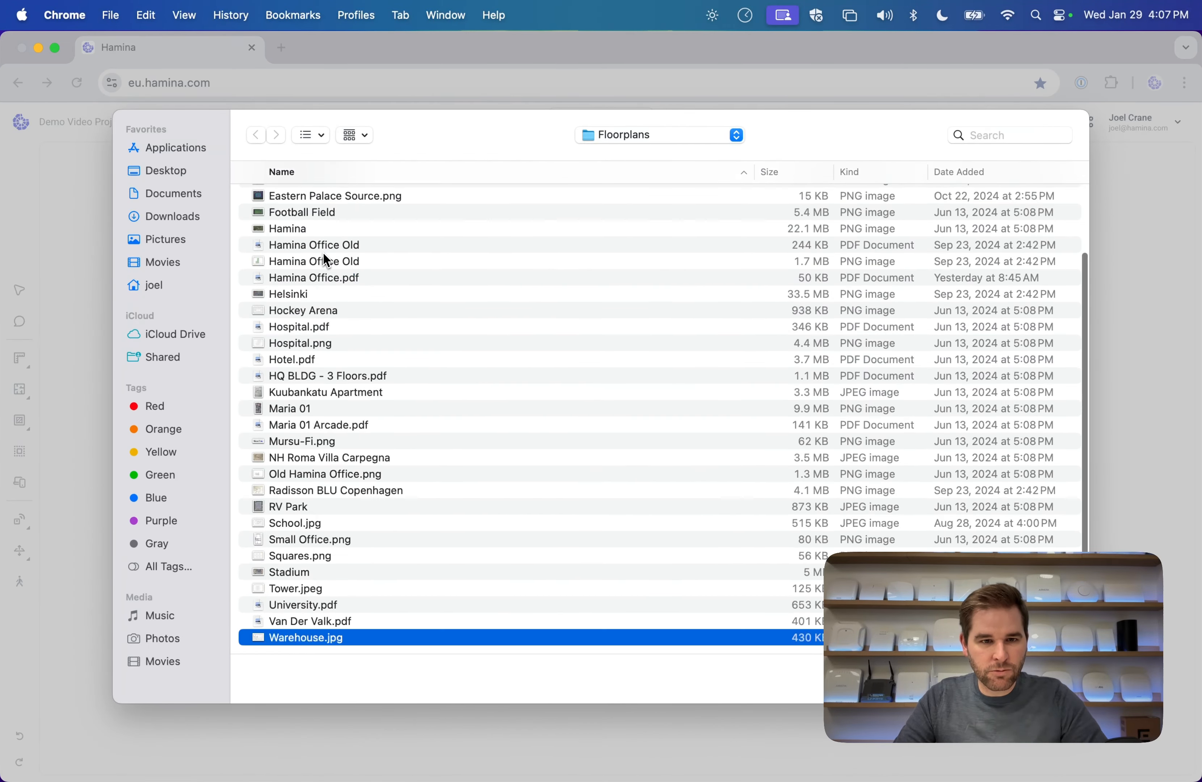
double_click(327, 638)
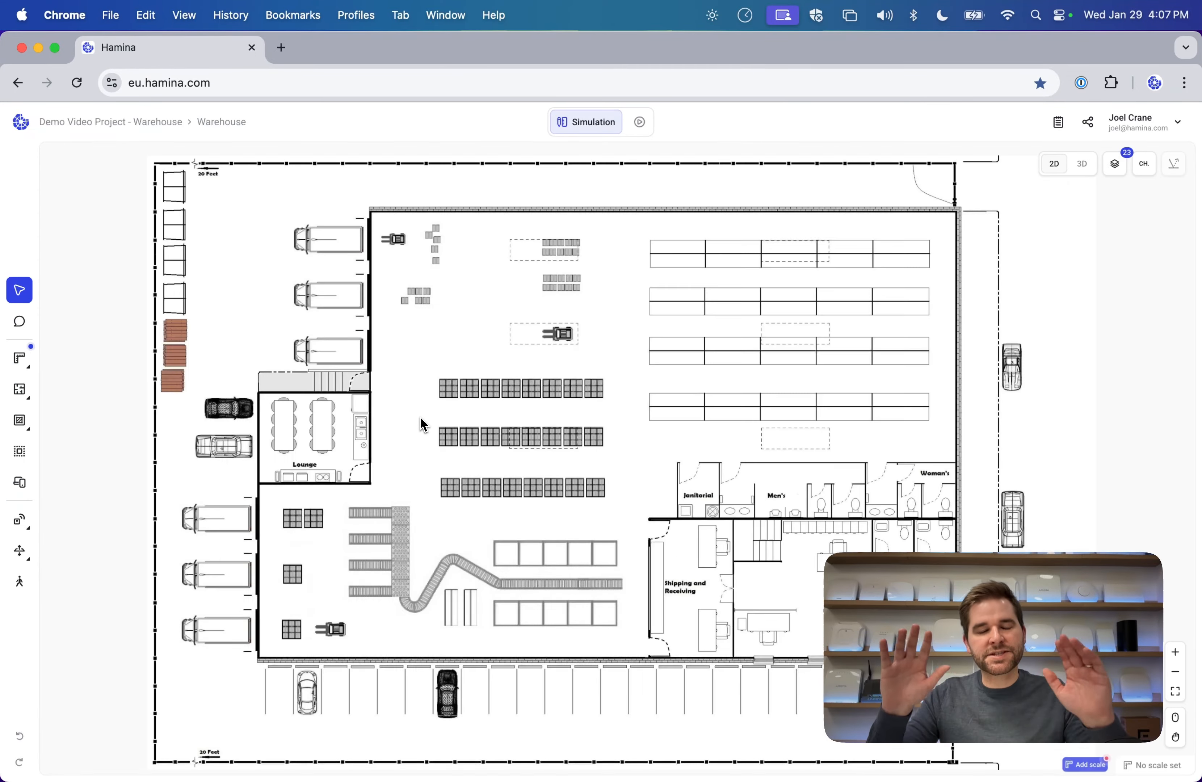
Scale the floor plan by drawing a reference line across the warehouse set to 20 m.
left_click_drag(613, 403, 530, 408)
mouse_move(20, 358)
left_click(70, 357)
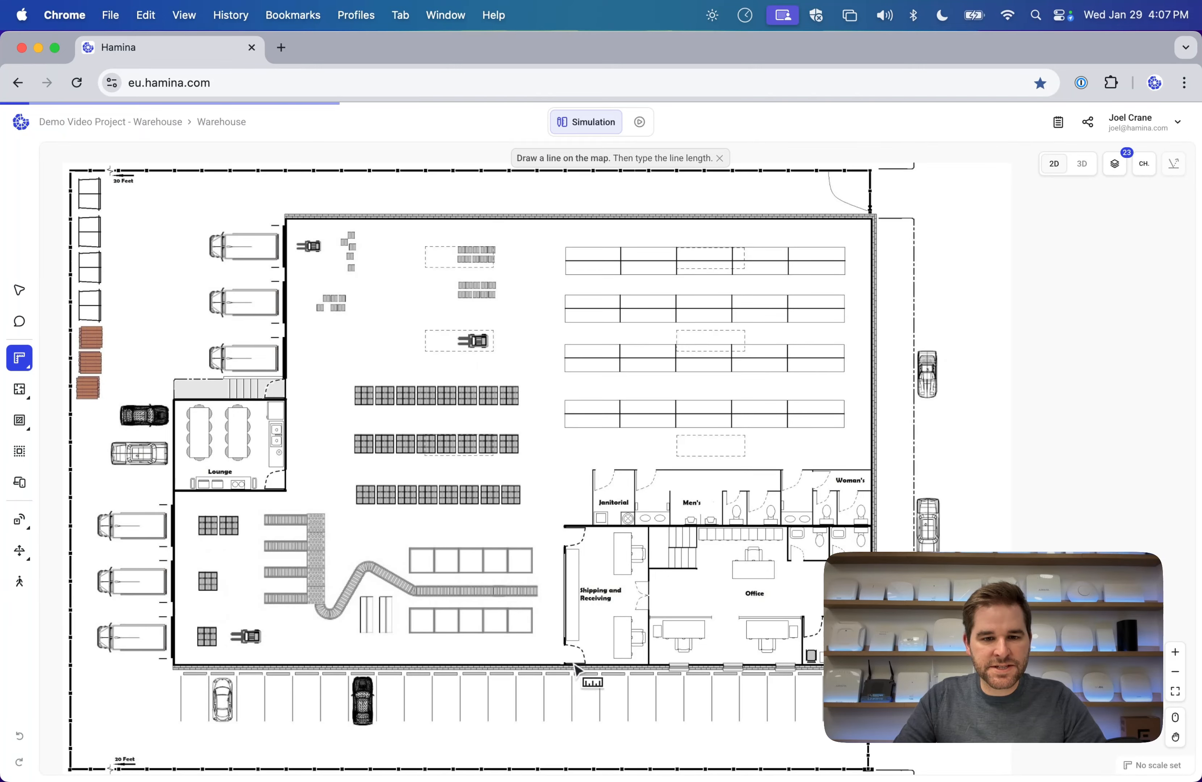
left_click_drag(570, 657, 570, 220)
type("20")
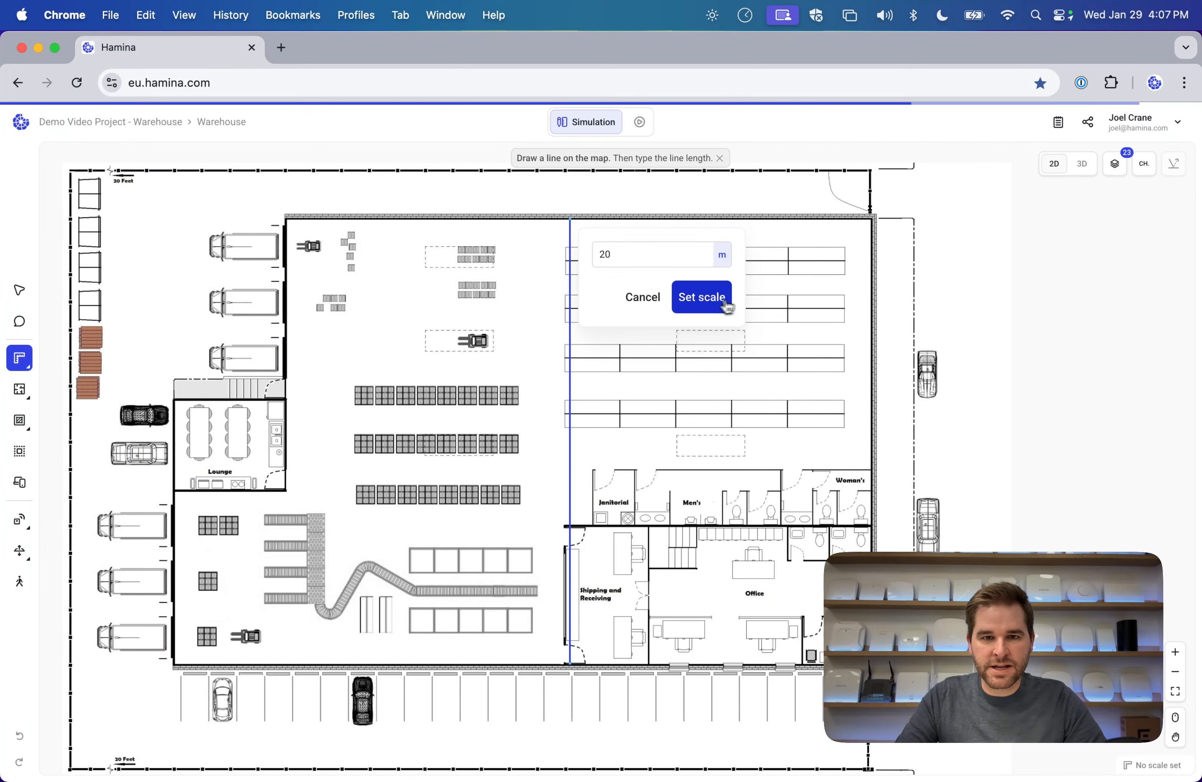
left_click(726, 301)
Draw concrete walls along the warehouse's top, right and bottom outer edges.
left_click(19, 389)
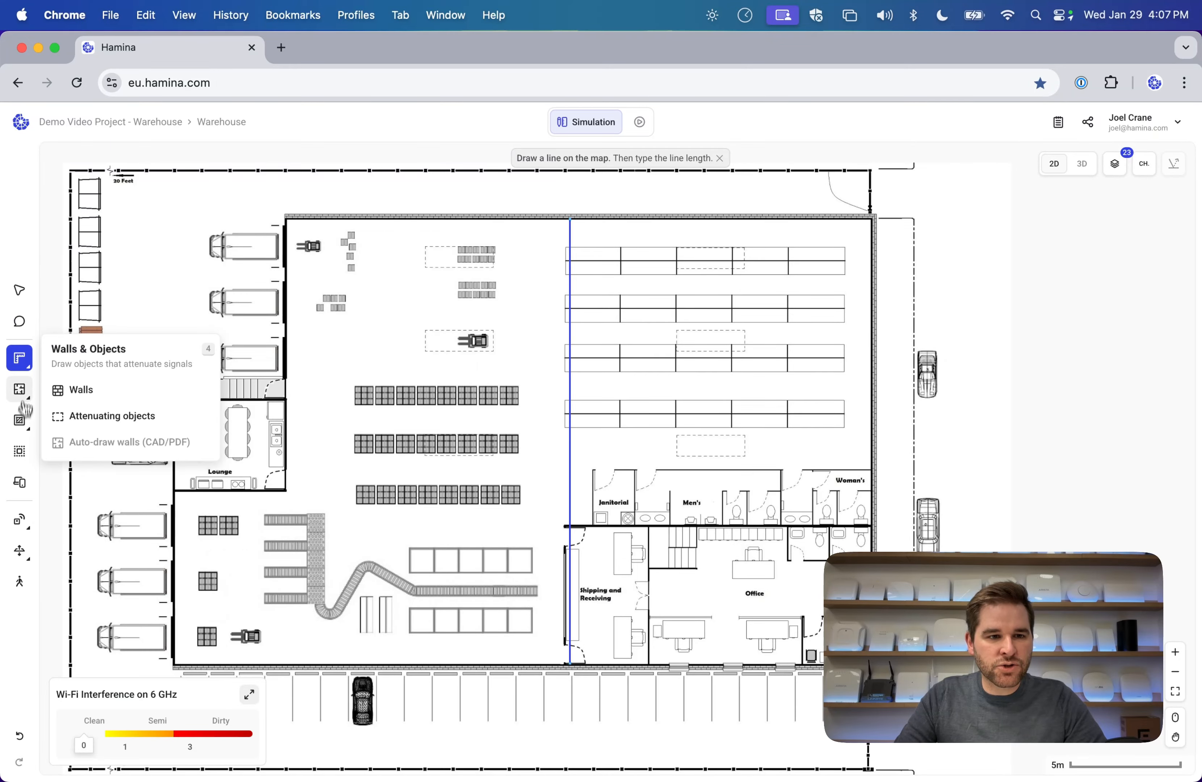
left_click(61, 390)
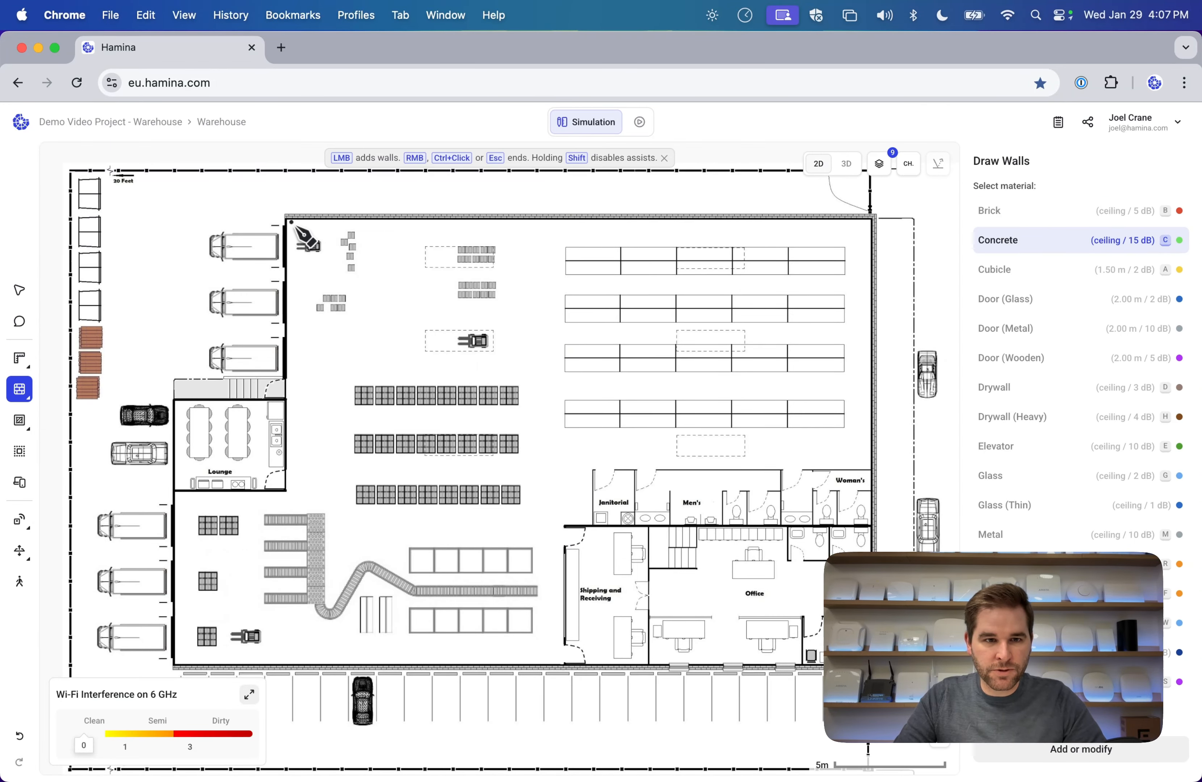
left_click(285, 218)
left_click(874, 218)
scroll(813, 343, "down", 5)
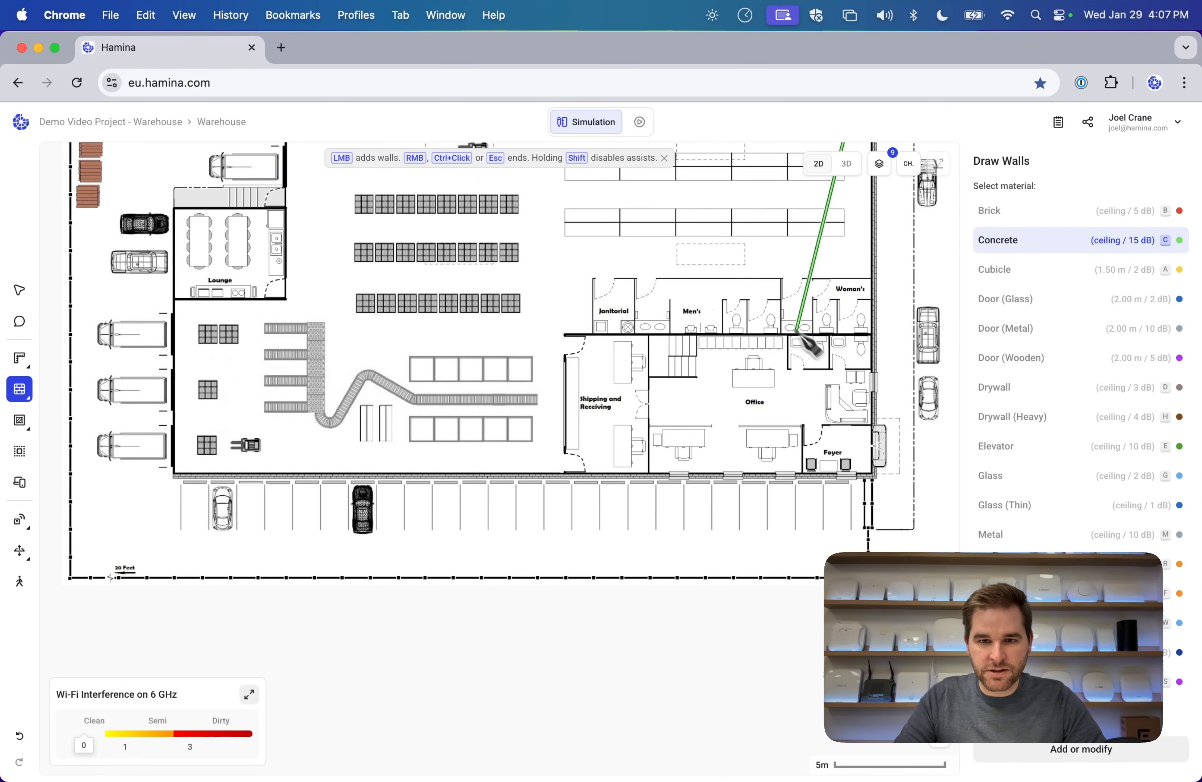
left_click(873, 476)
scroll(184, 481, "right", 1)
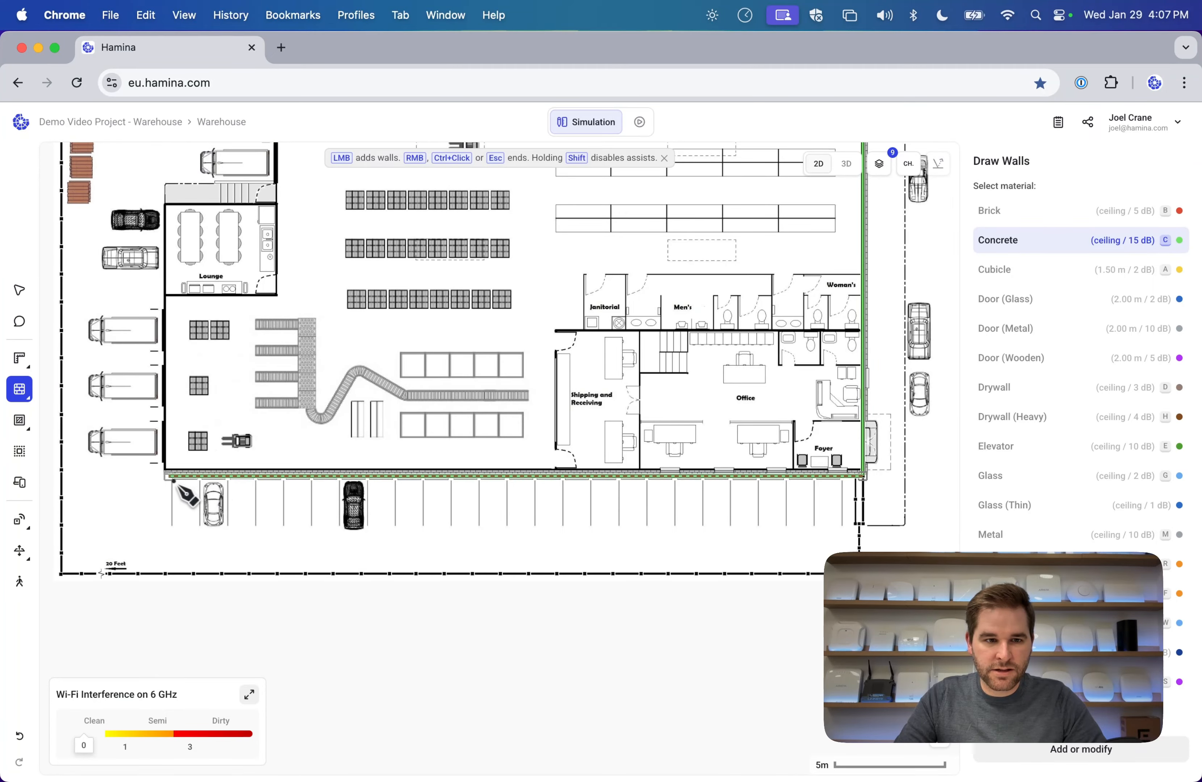
left_click(167, 480)
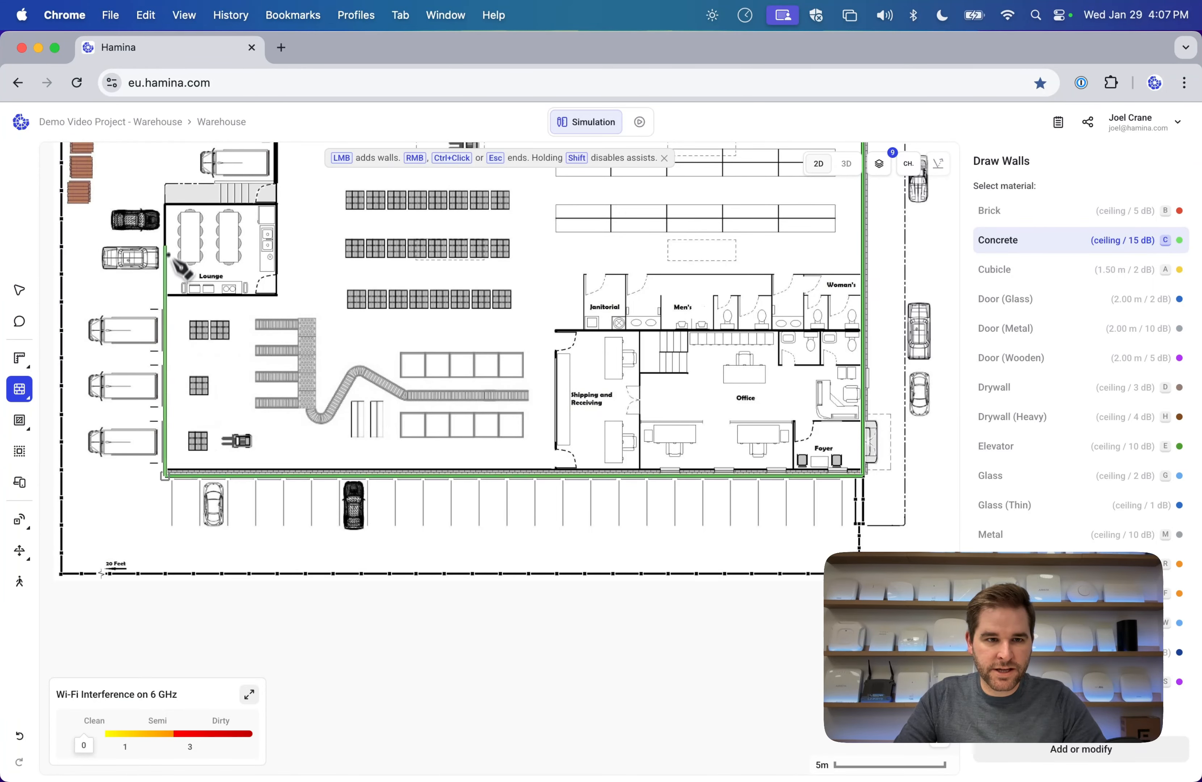
left_click(267, 205)
key("super+z")
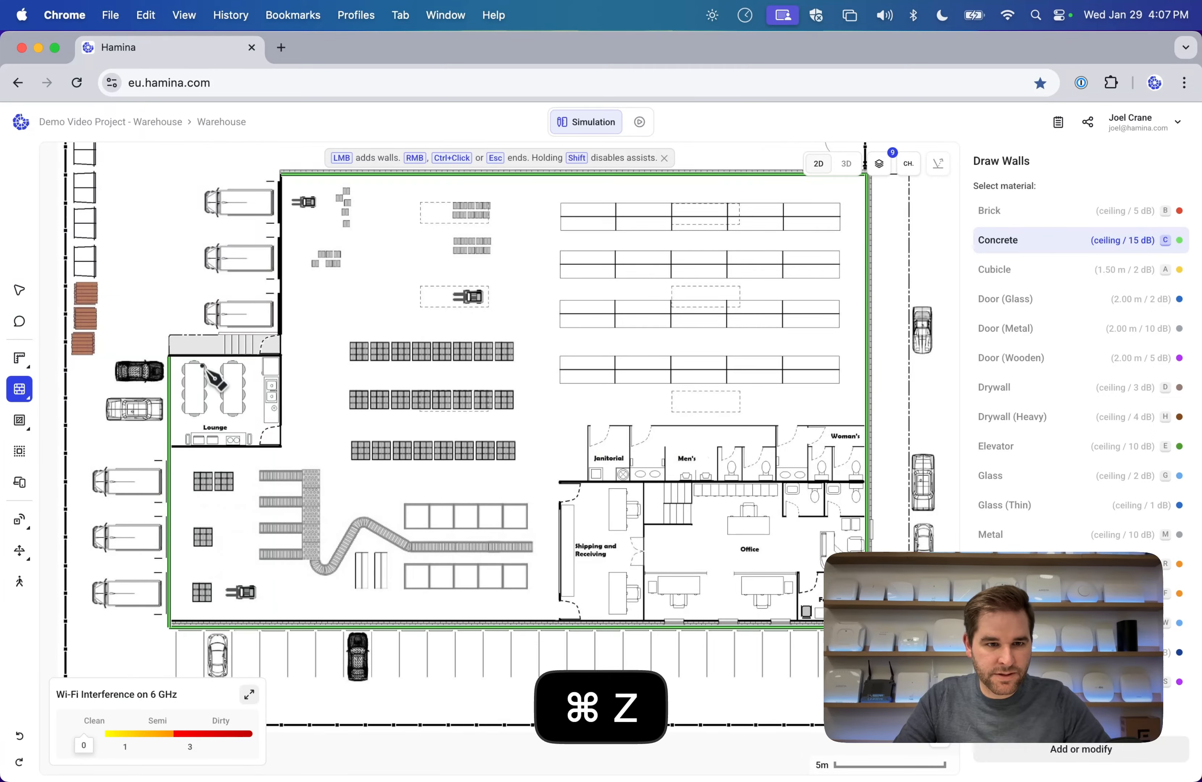
Close the concrete outline around the Lounge corner and check a wall with the Edit tool.
left_click(170, 357)
left_click(281, 357)
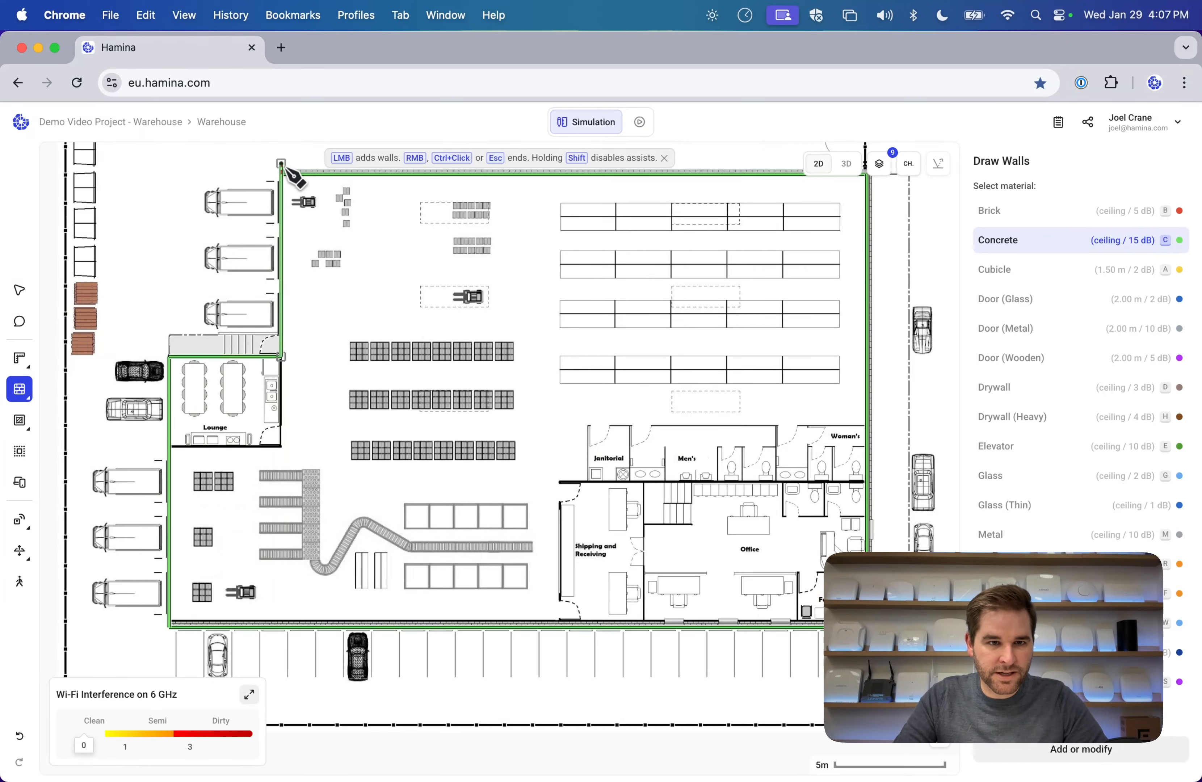
left_click(282, 174)
key("Escape")
scroll(500, 396, "down", 2)
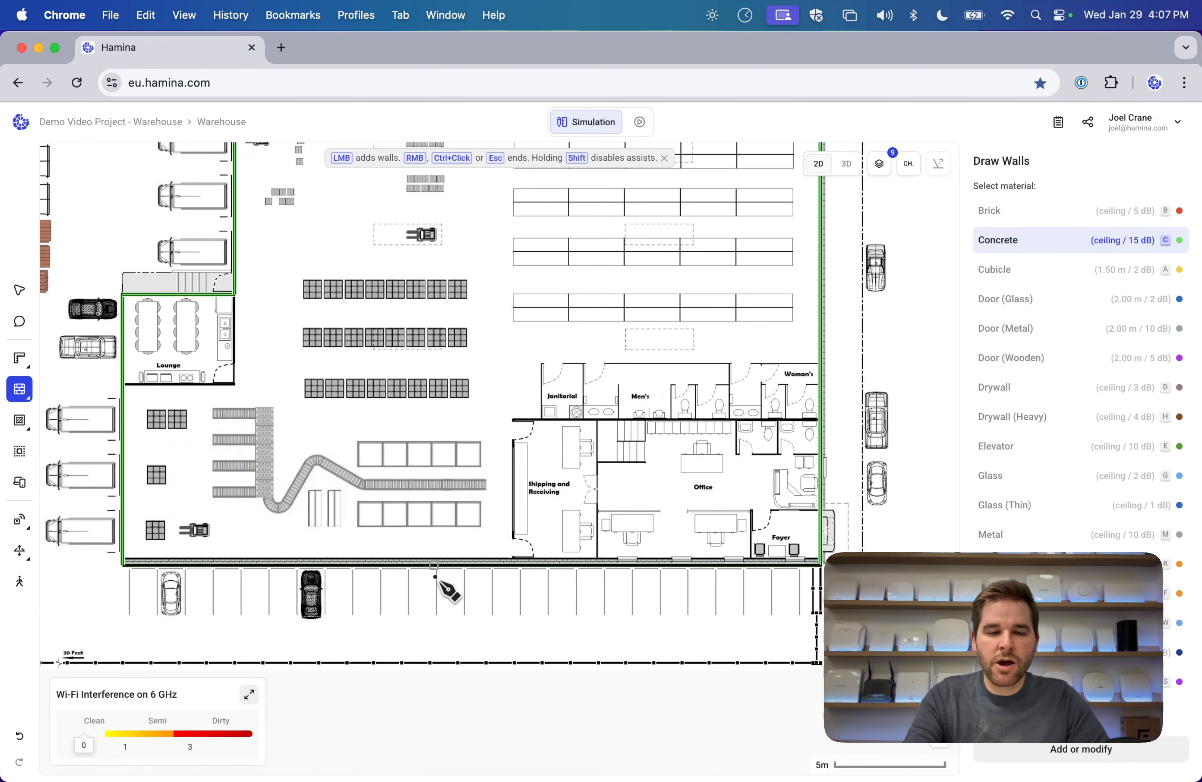
scroll(445, 583, "up", 5)
scroll(446, 589, "right", 5)
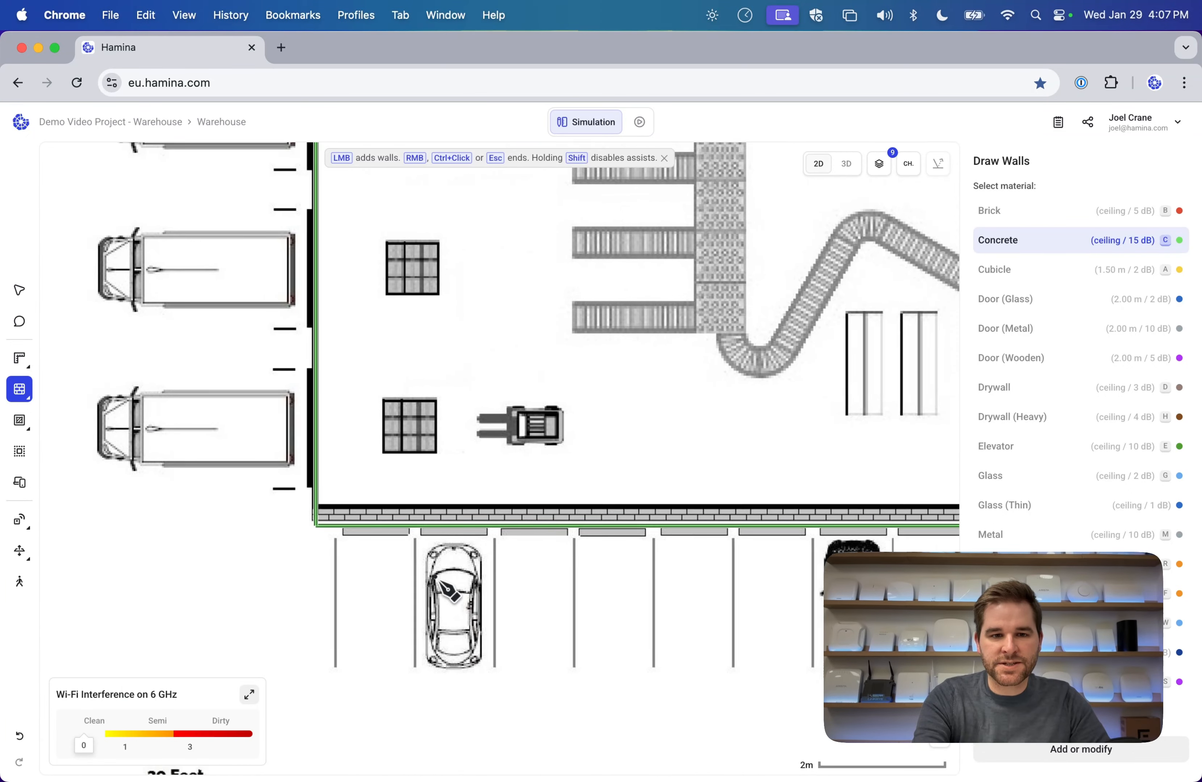
left_click(19, 291)
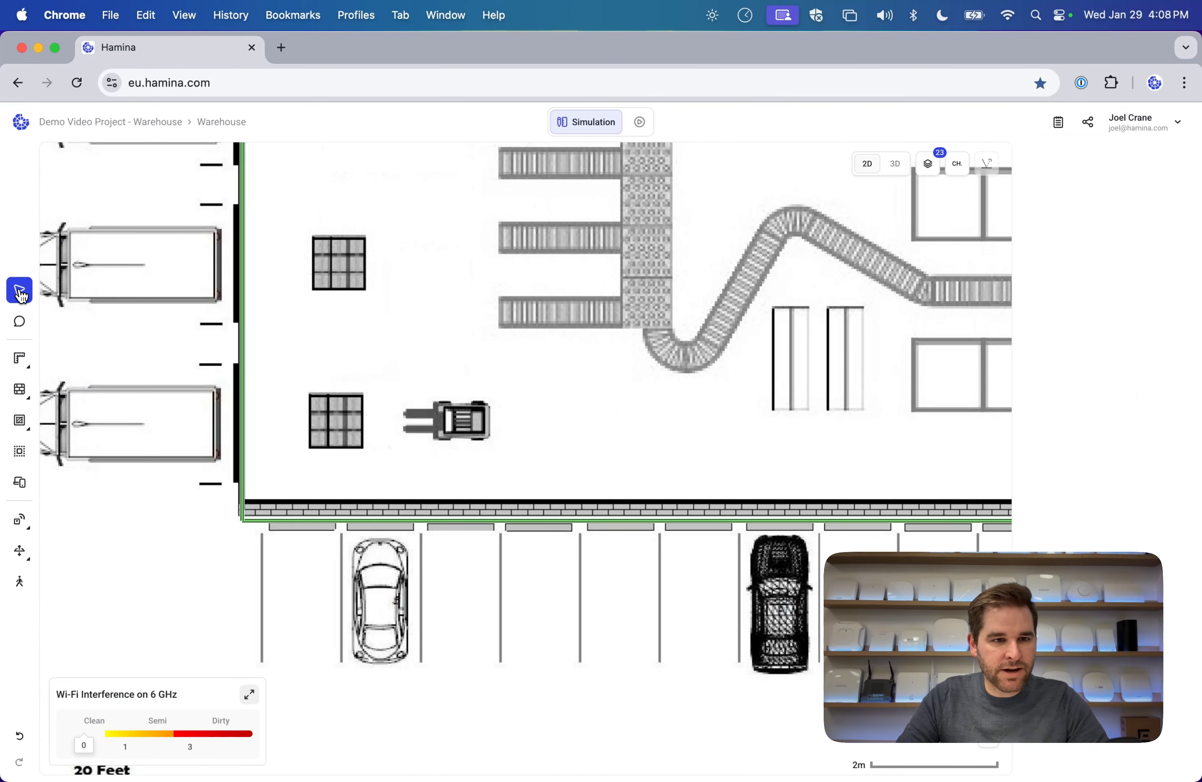
left_click(355, 529)
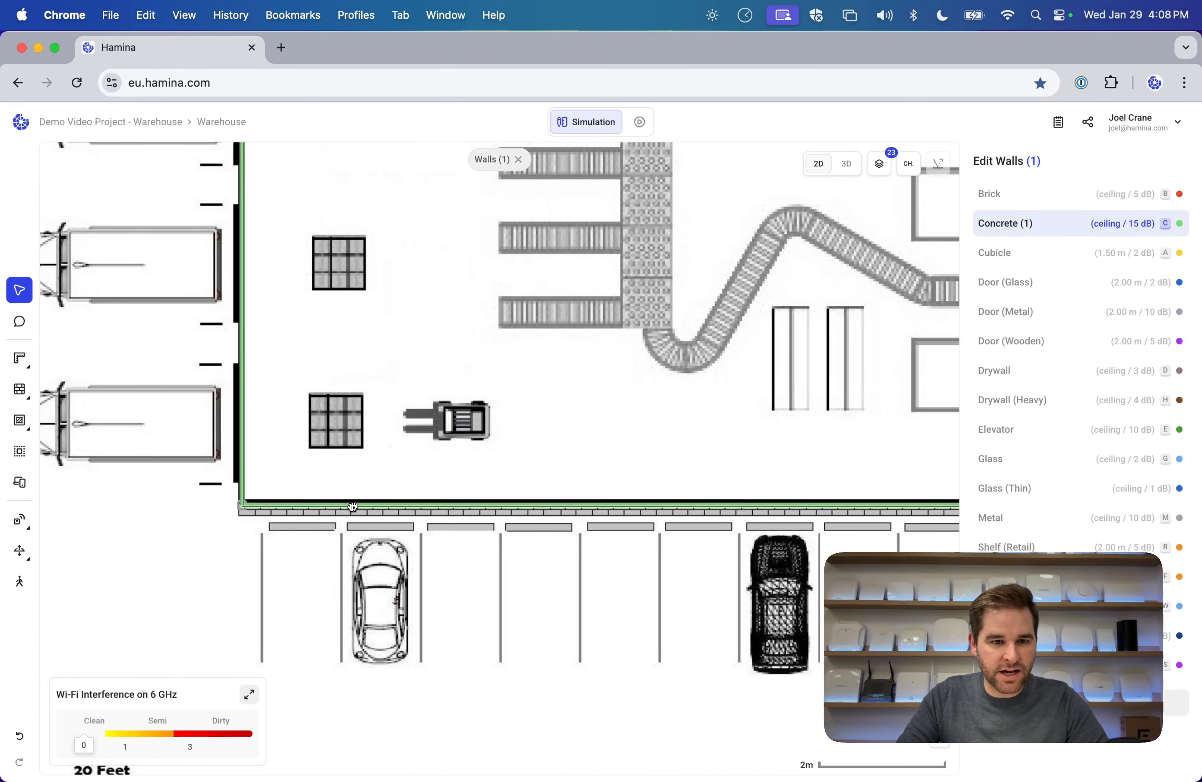
left_click(440, 451)
scroll(441, 451, "down", 10)
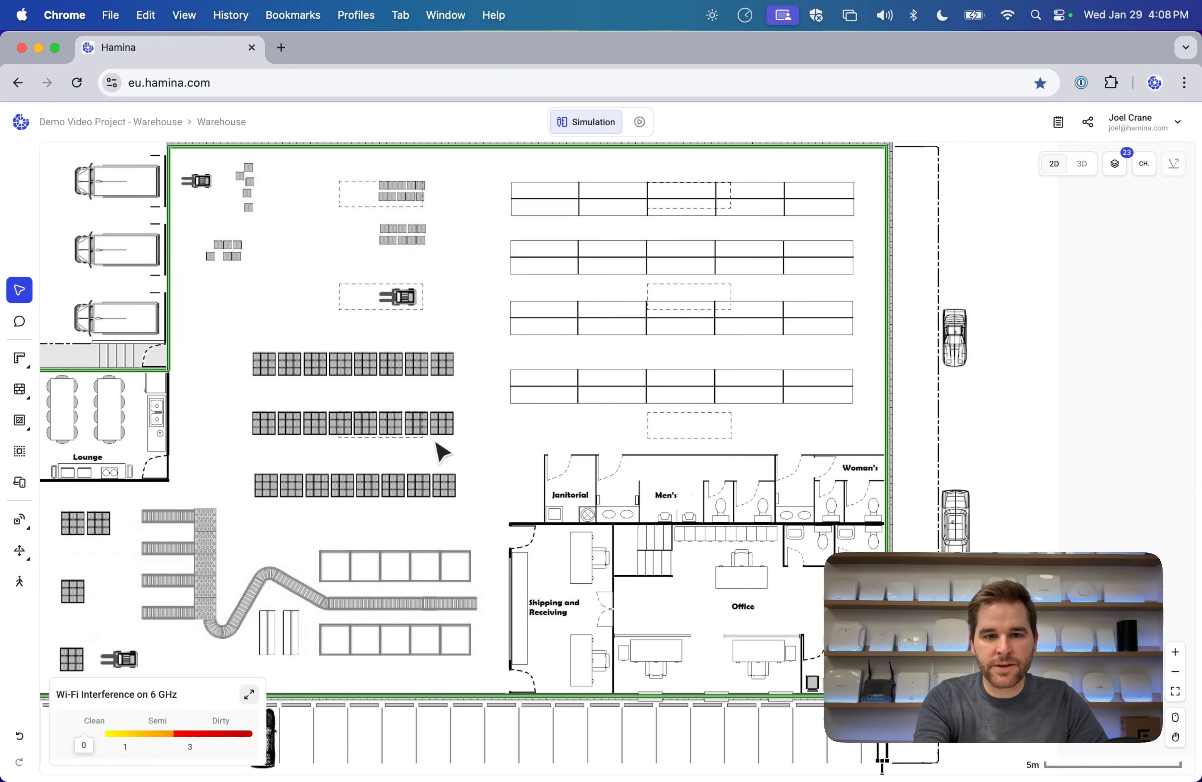
With Drywall, draw the wall beside Shipping and Receiving, the corridor wall and Janitorial's walls.
mouse_move(21, 394)
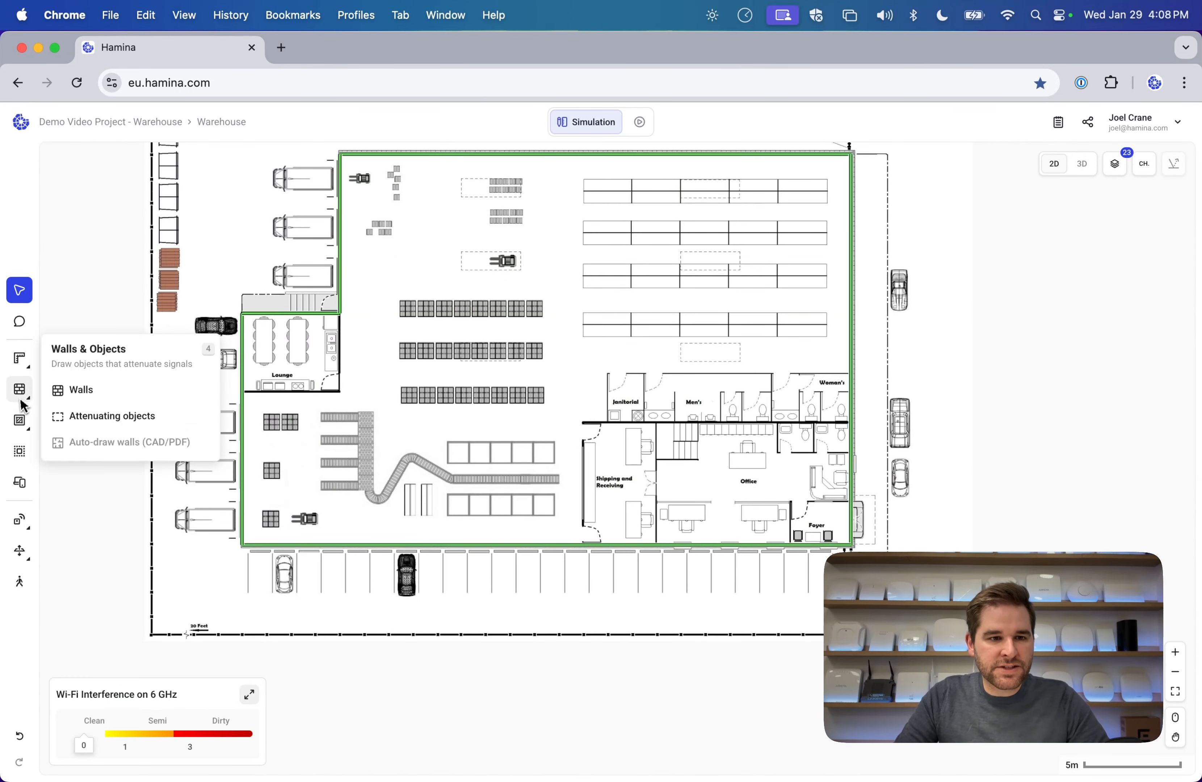
left_click(102, 397)
key("d")
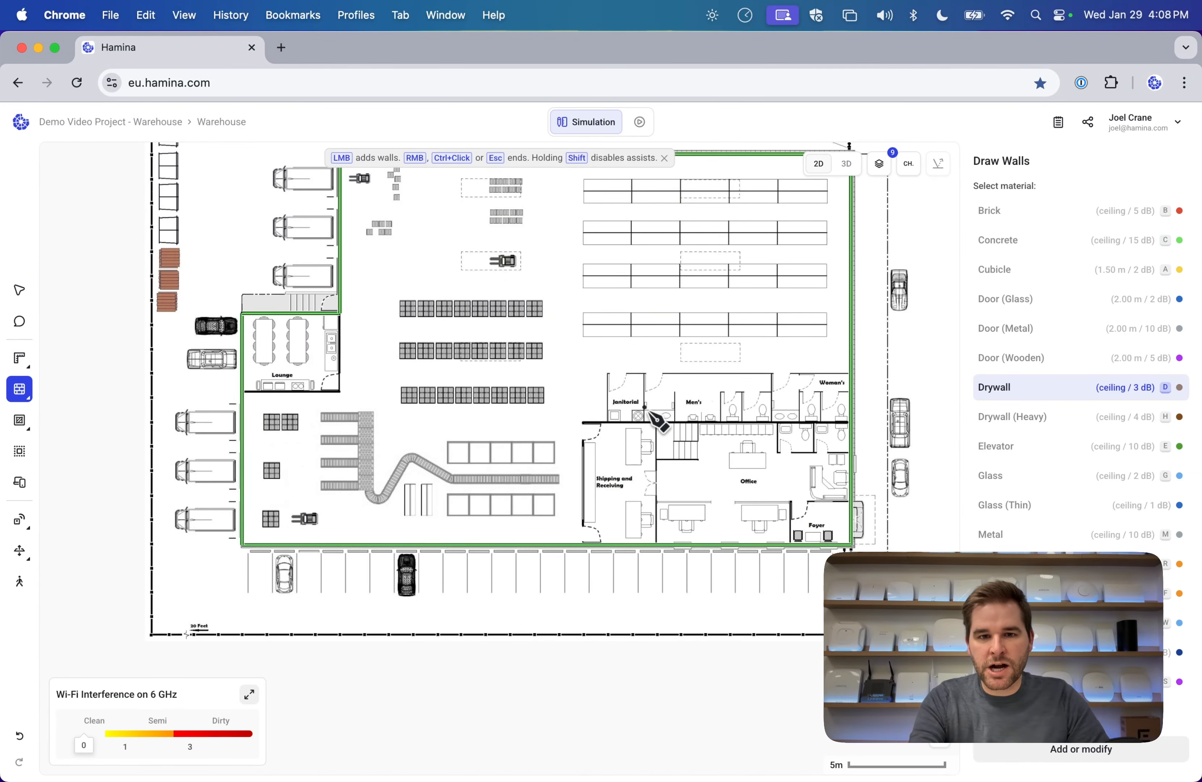
scroll(650, 415, "up", 10)
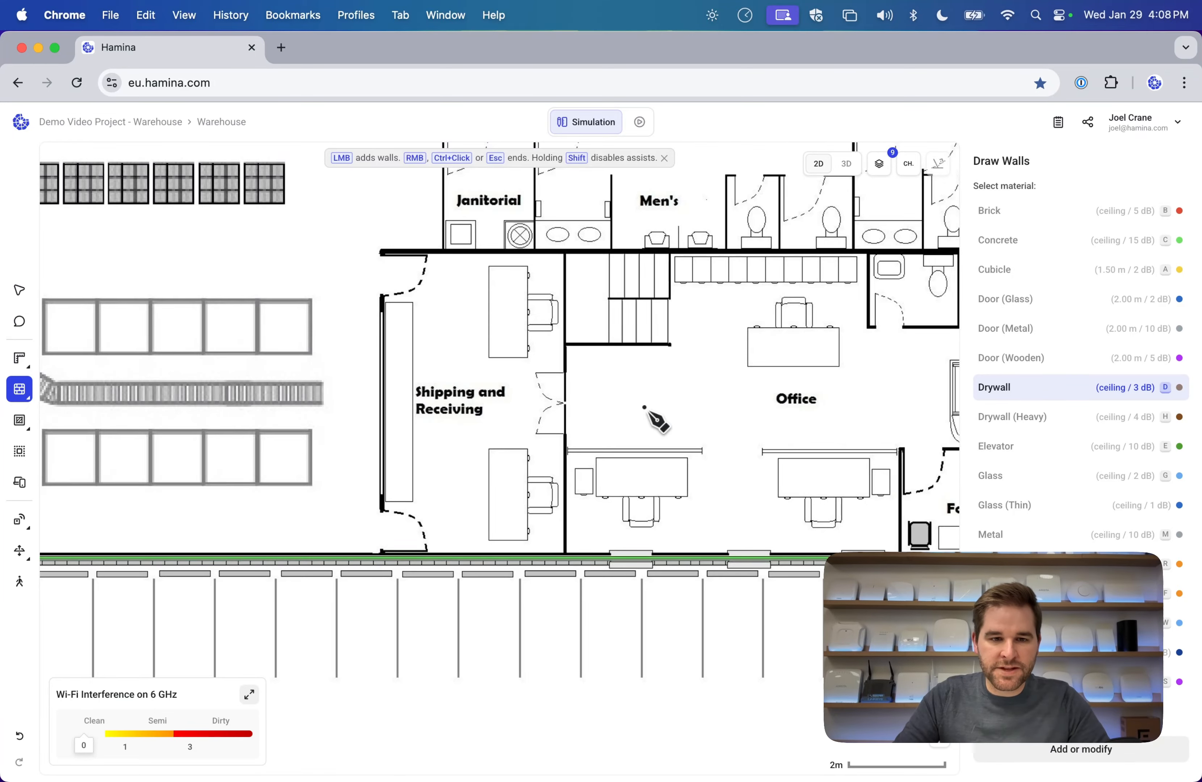
left_click(384, 557)
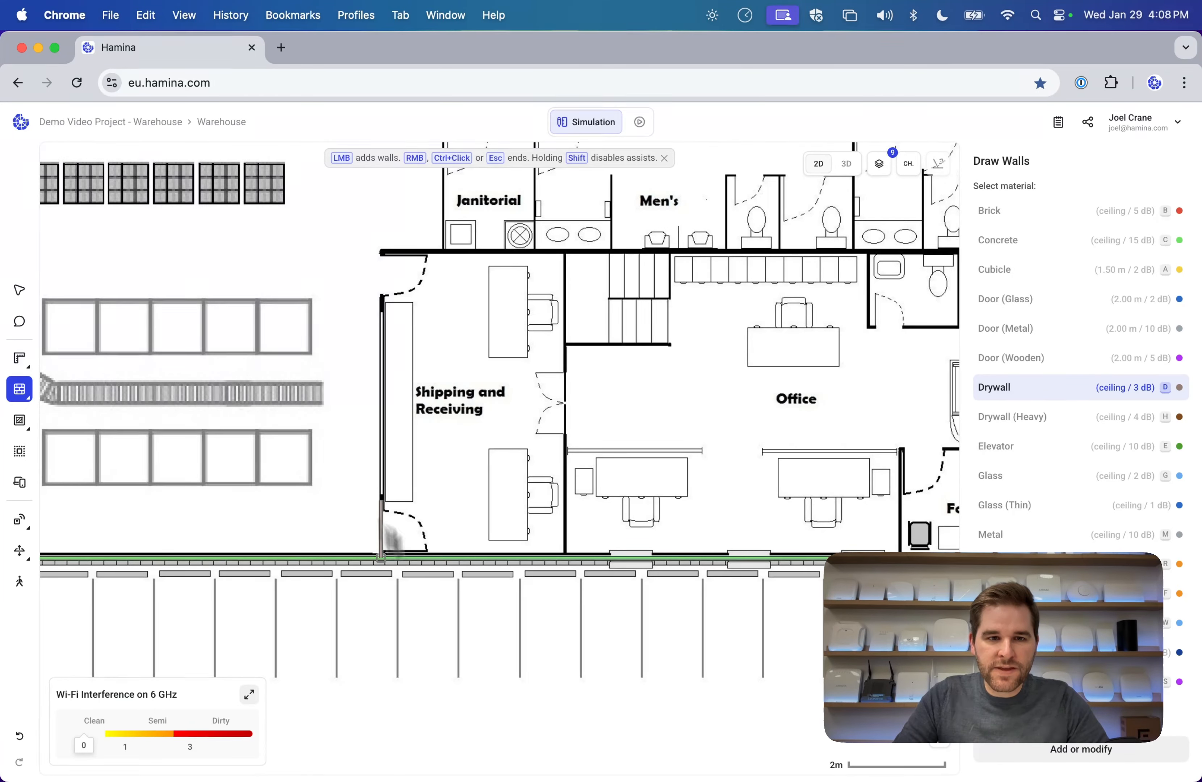
left_click(381, 253)
scroll(583, 274, "right", 10)
left_click(757, 253)
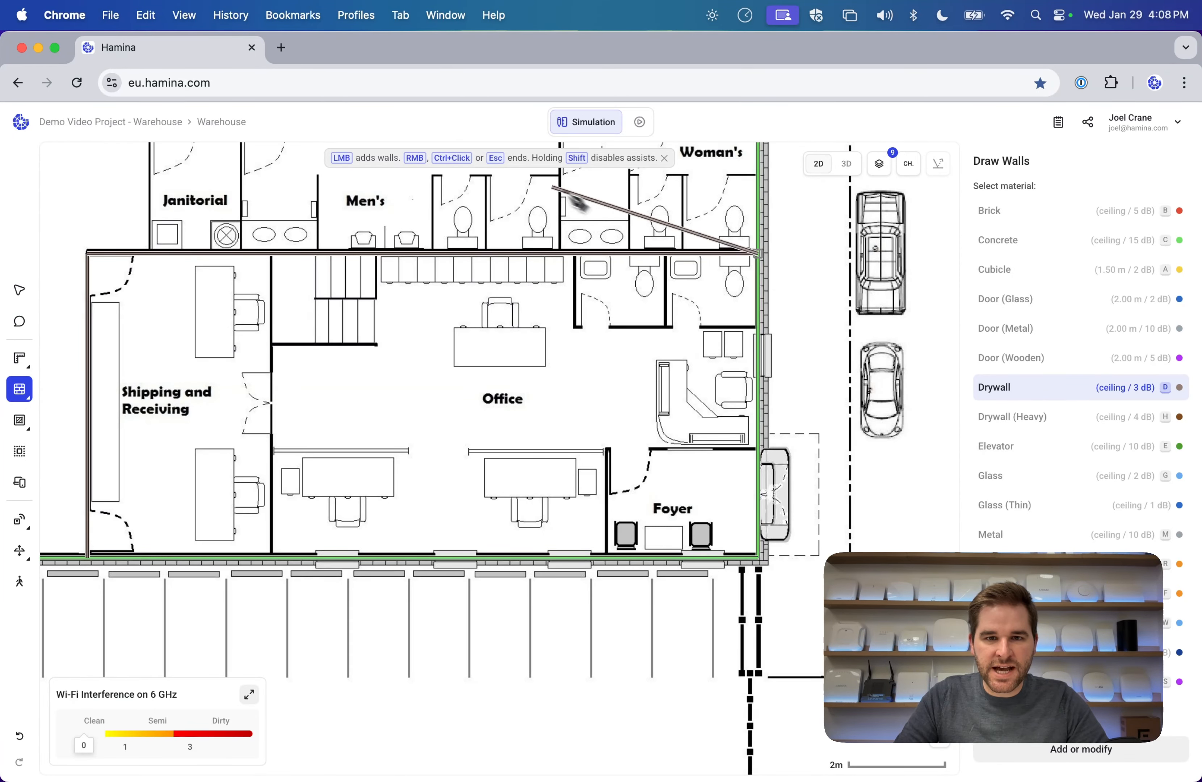
scroll(609, 284, "up", 5)
scroll(355, 274, "left", 4)
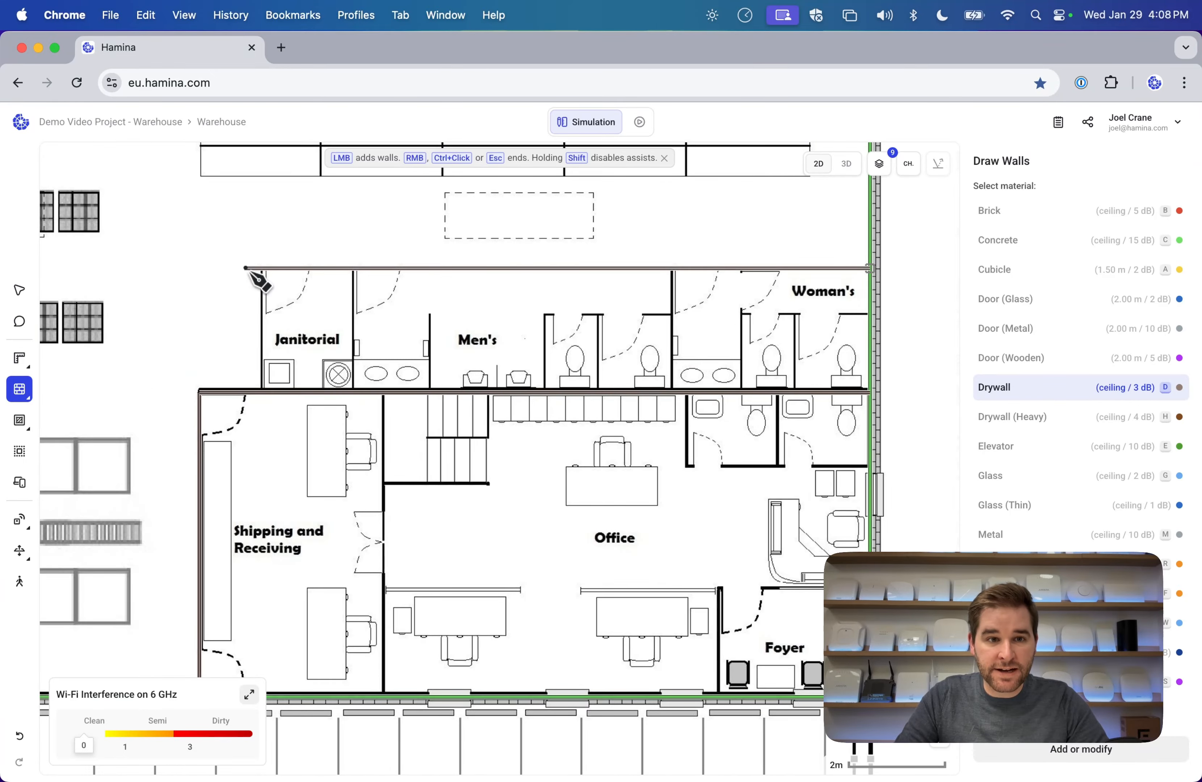
left_click(263, 274)
left_click(267, 397)
key("Escape")
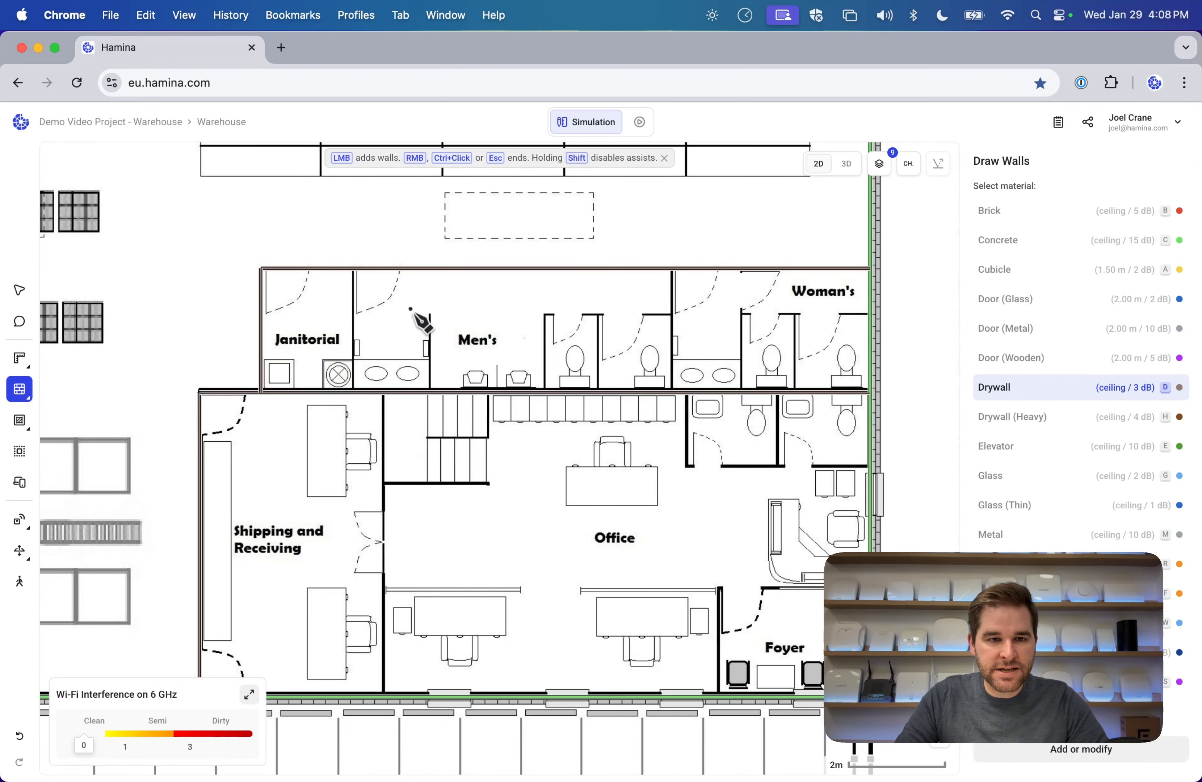
scroll(408, 315, "down", 6)
Add drywall between Shipping and Receiving and Office, plus a wall to the stairs' right edge.
left_click(384, 227)
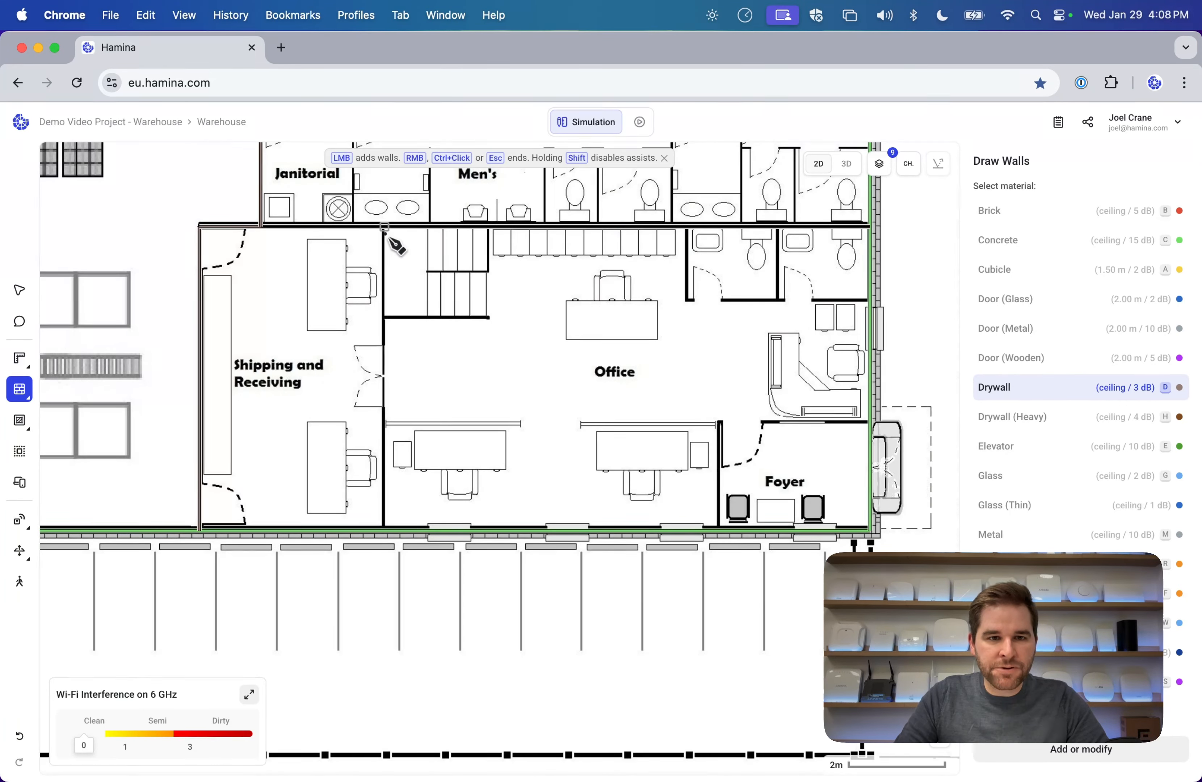
left_click(384, 530)
left_click(384, 315)
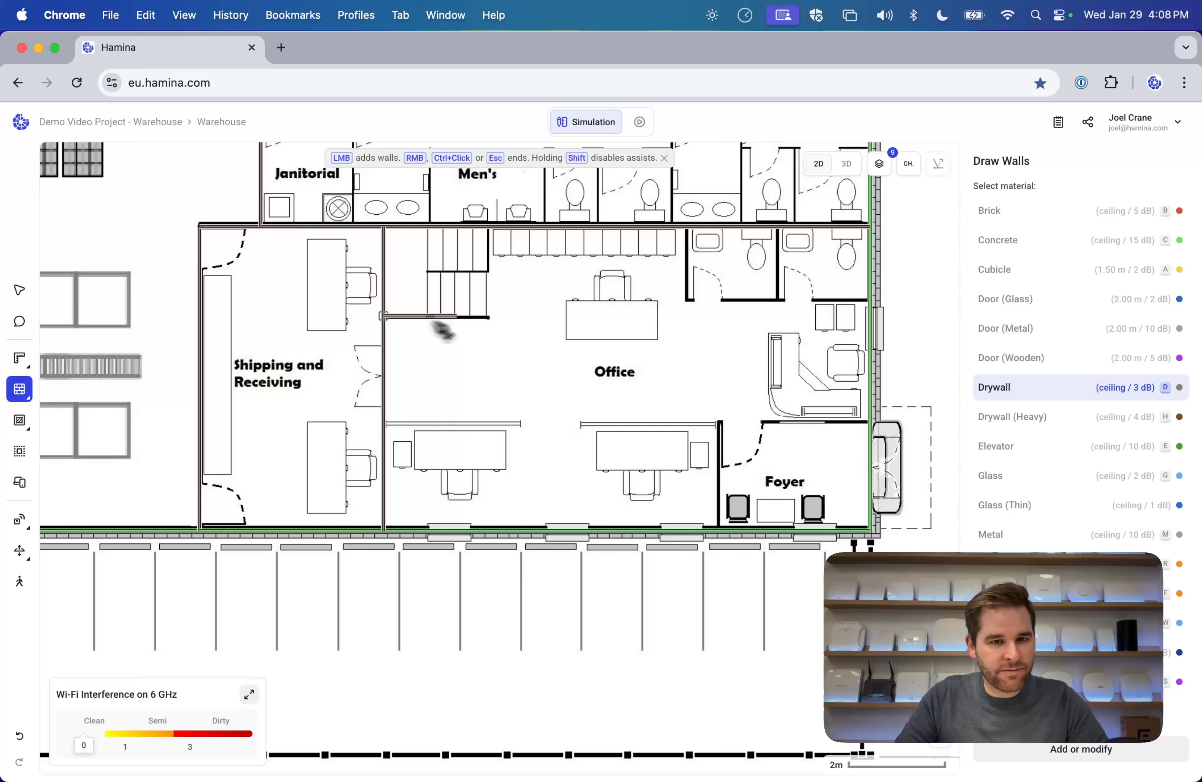
left_click(488, 318)
key("Escape")
Draw drywall walls enclosing the restrooms from the top wall to the right outer wall.
left_click(687, 227)
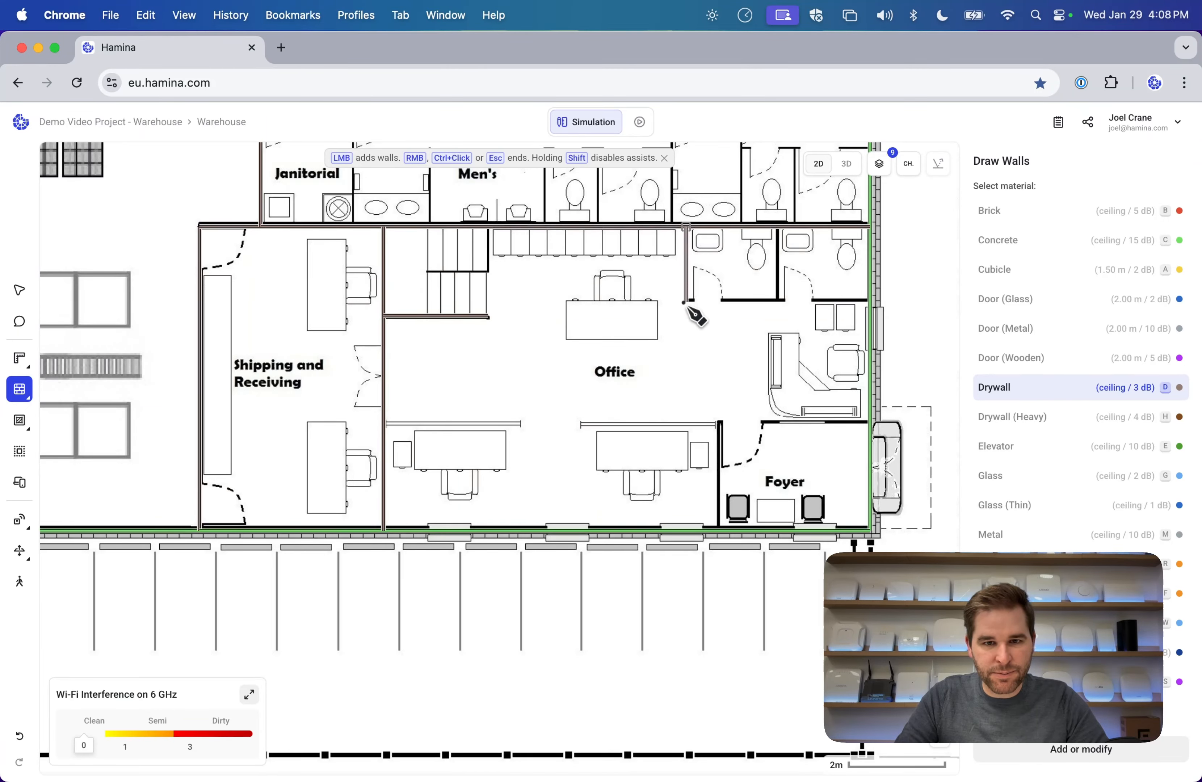
left_click(686, 300)
left_click(870, 300)
key("Escape")
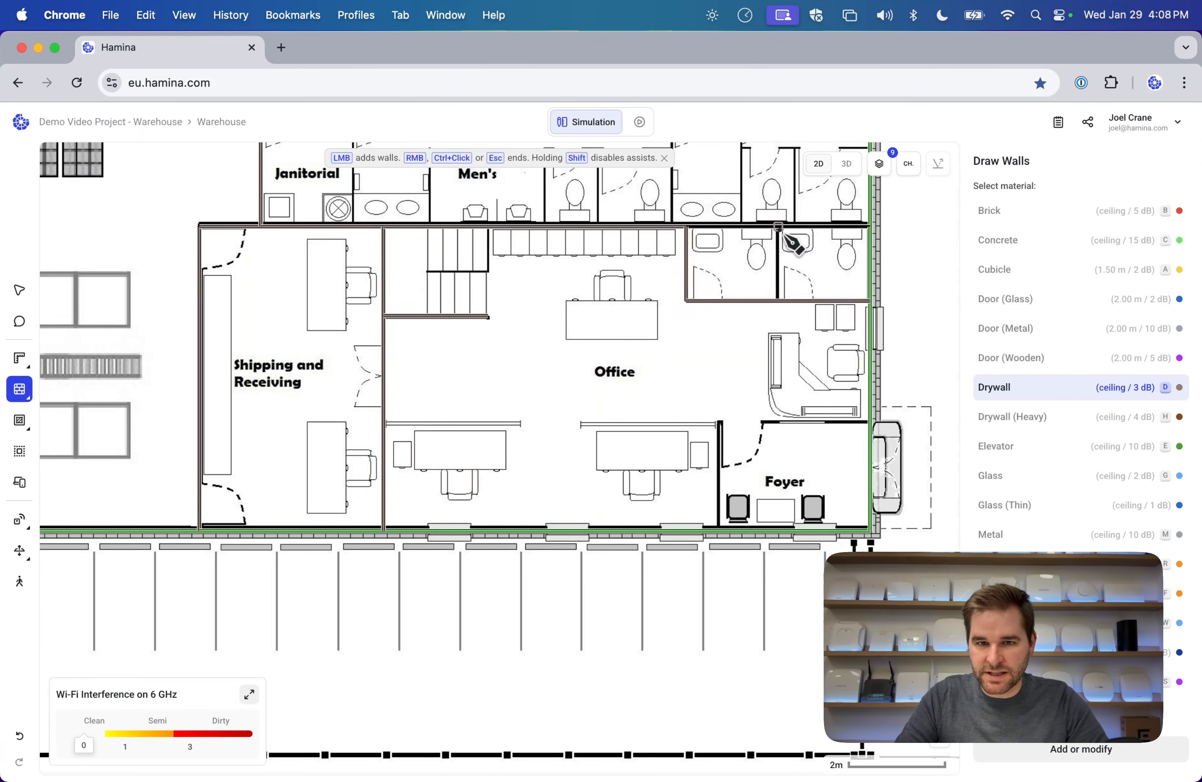
left_click(777, 227)
left_click(778, 302)
key("Escape")
scroll(719, 306, "right", 2)
scroll(718, 307, "down", 1)
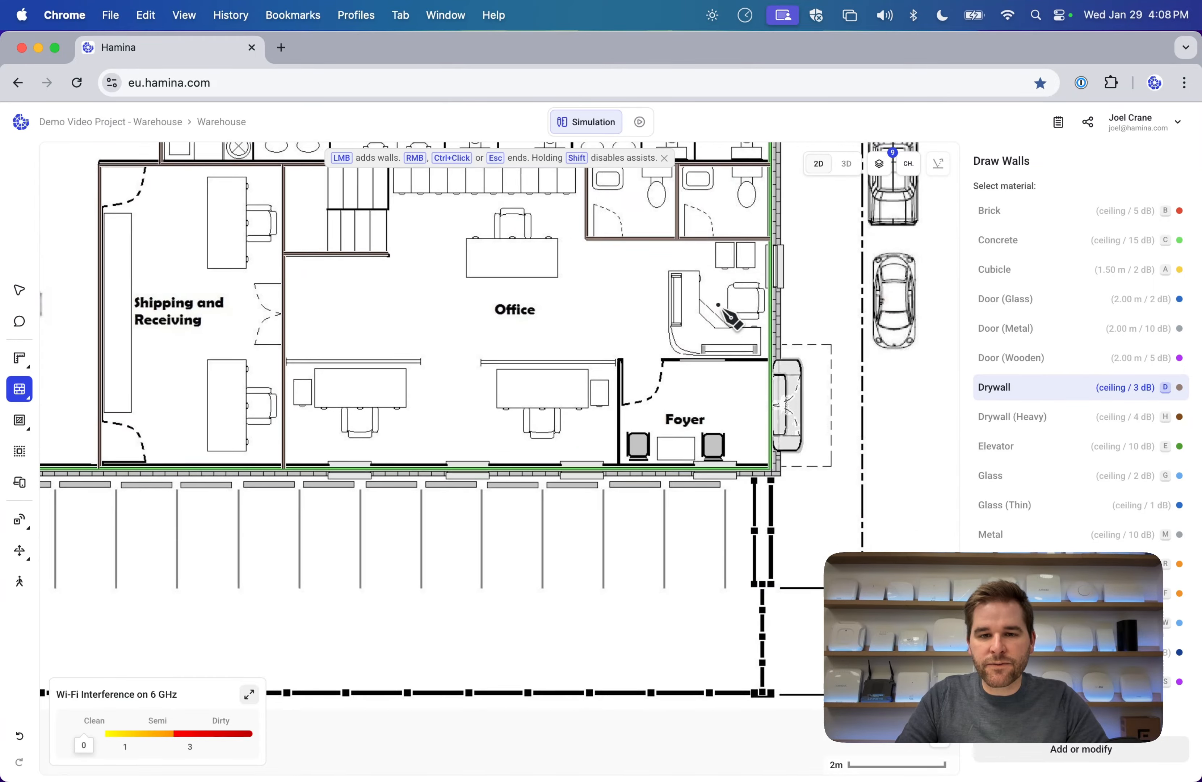
scroll(719, 307, "up", 2)
Draw the Foyer's top and left drywall walls down to the bottom wall.
left_click(771, 450)
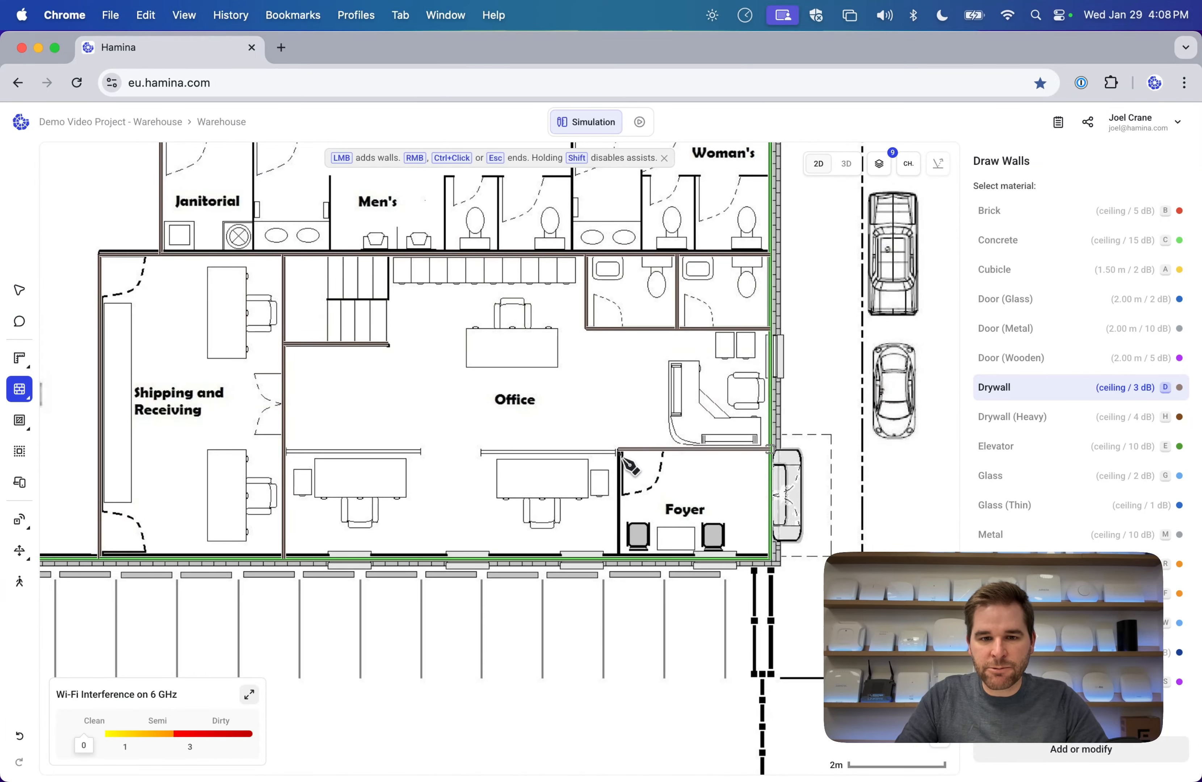
left_click(618, 450)
left_click(618, 557)
key("Escape")
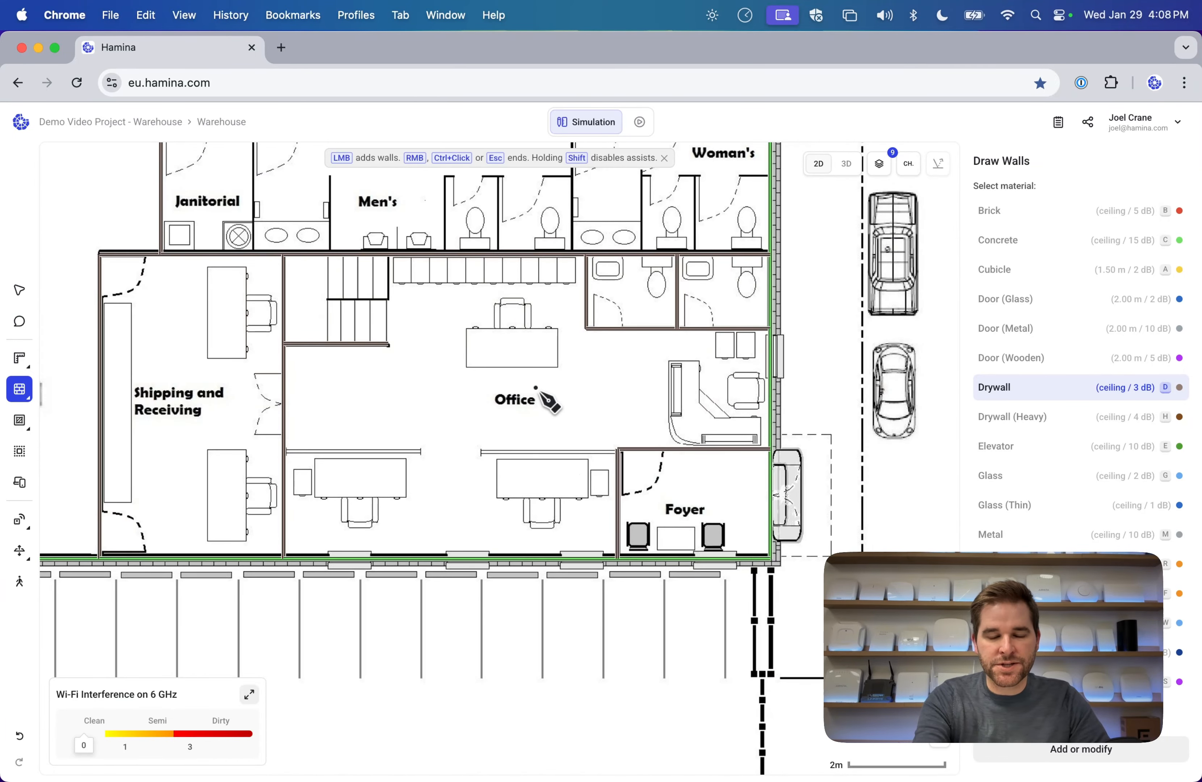
scroll(536, 388, "down", 5)
scroll(536, 388, "up", 2)
scroll(535, 388, "left", 1)
scroll(535, 388, "up", 5)
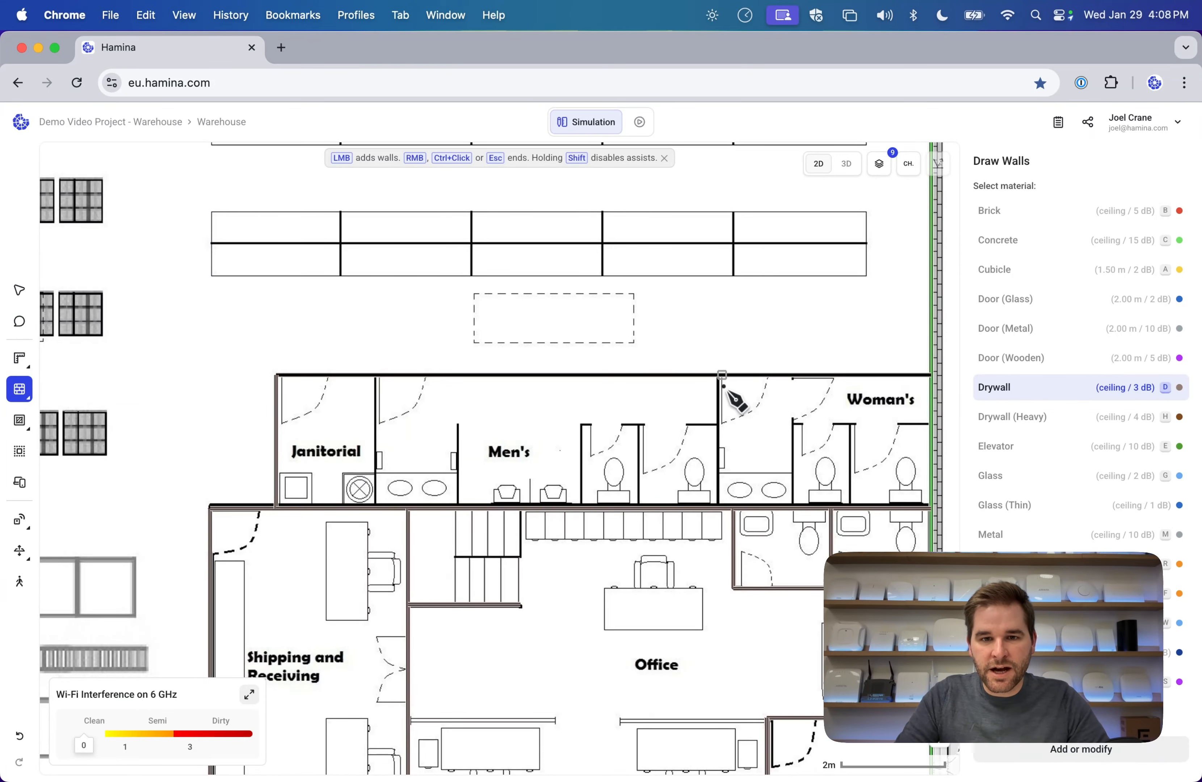
Replace a slanted restroom partition with a vertical drywall partition between Men's and Women's.
left_click(717, 379)
left_click(732, 507)
key("super+z")
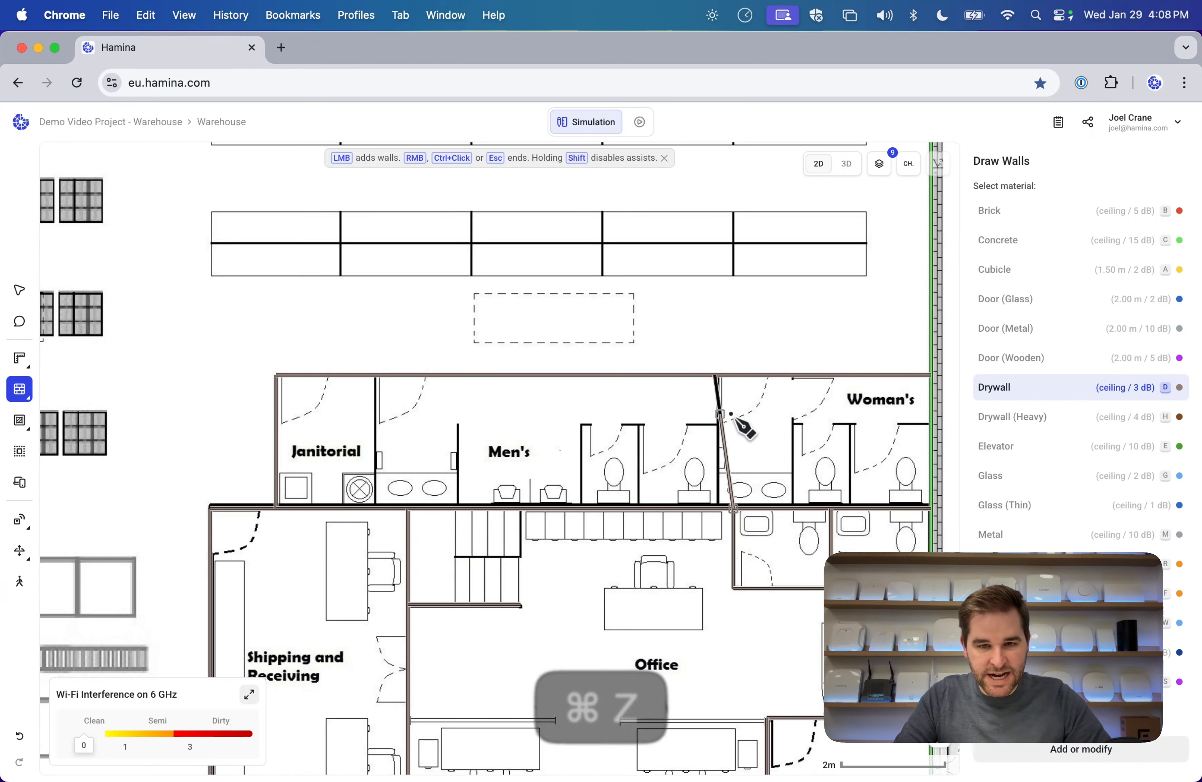
key("super+z")
scroll(764, 488, "up", 5)
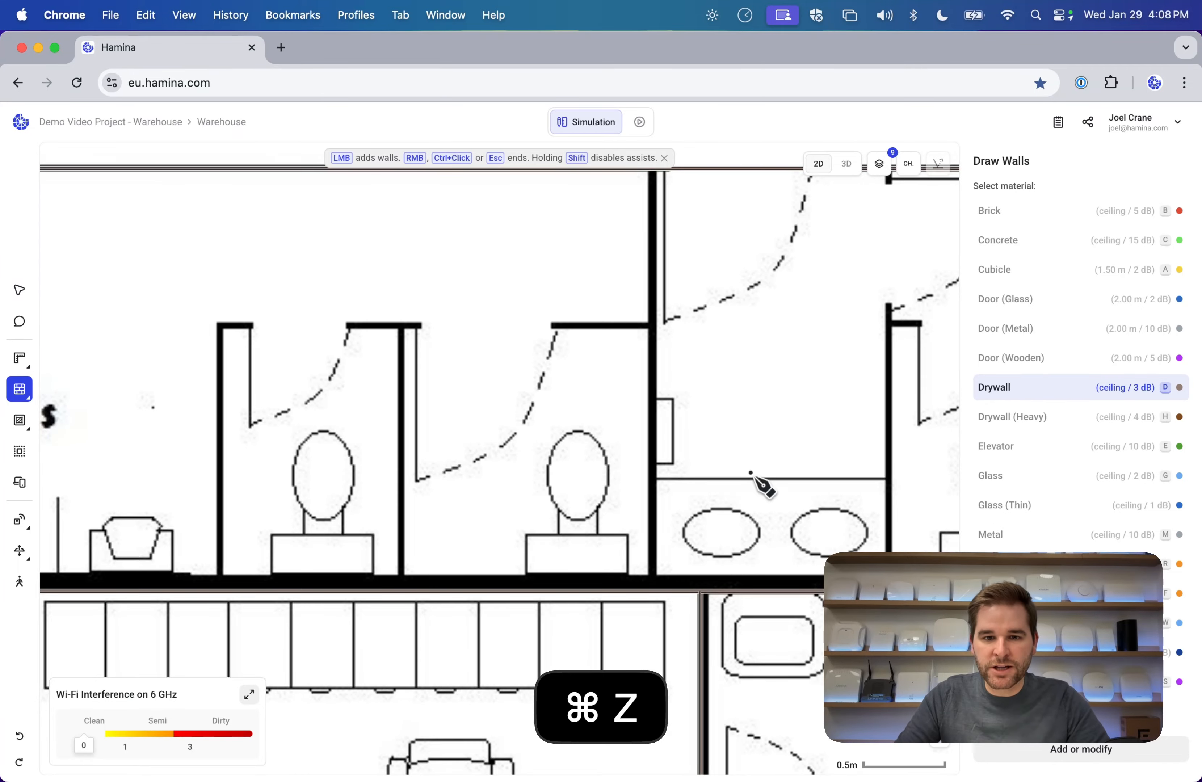
left_click(652, 592)
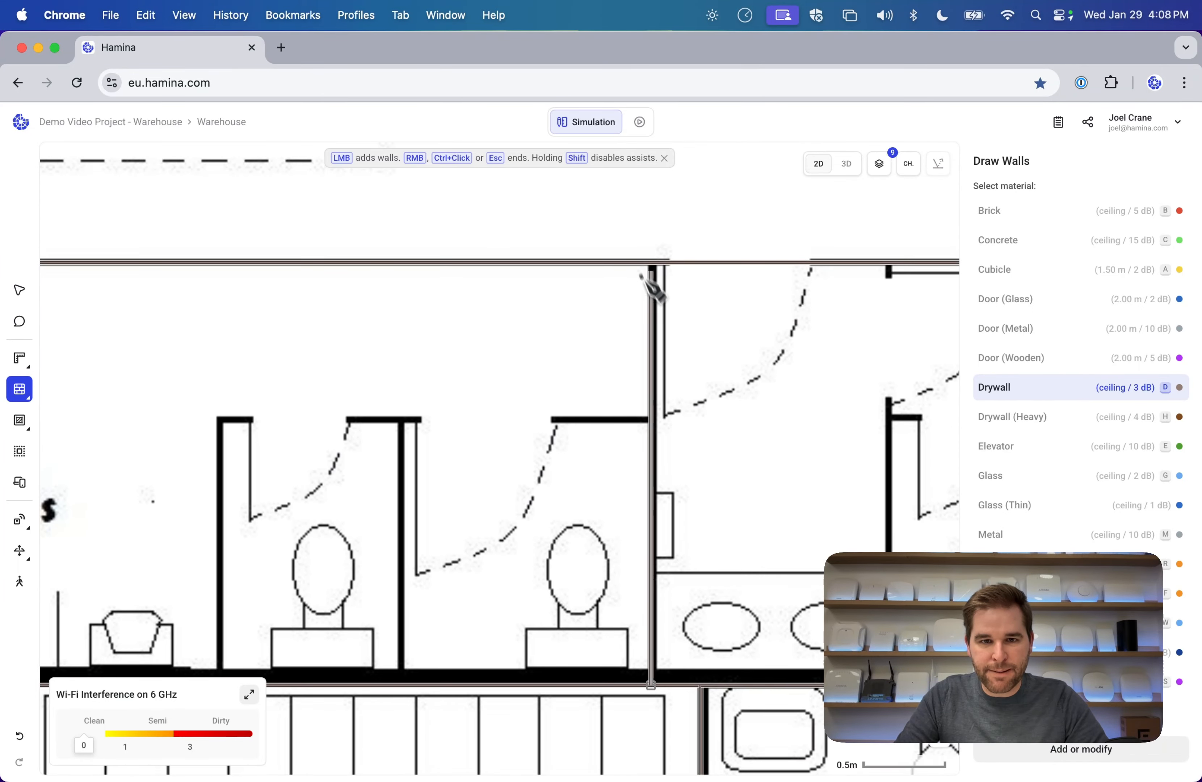
left_click(664, 279)
key("Escape")
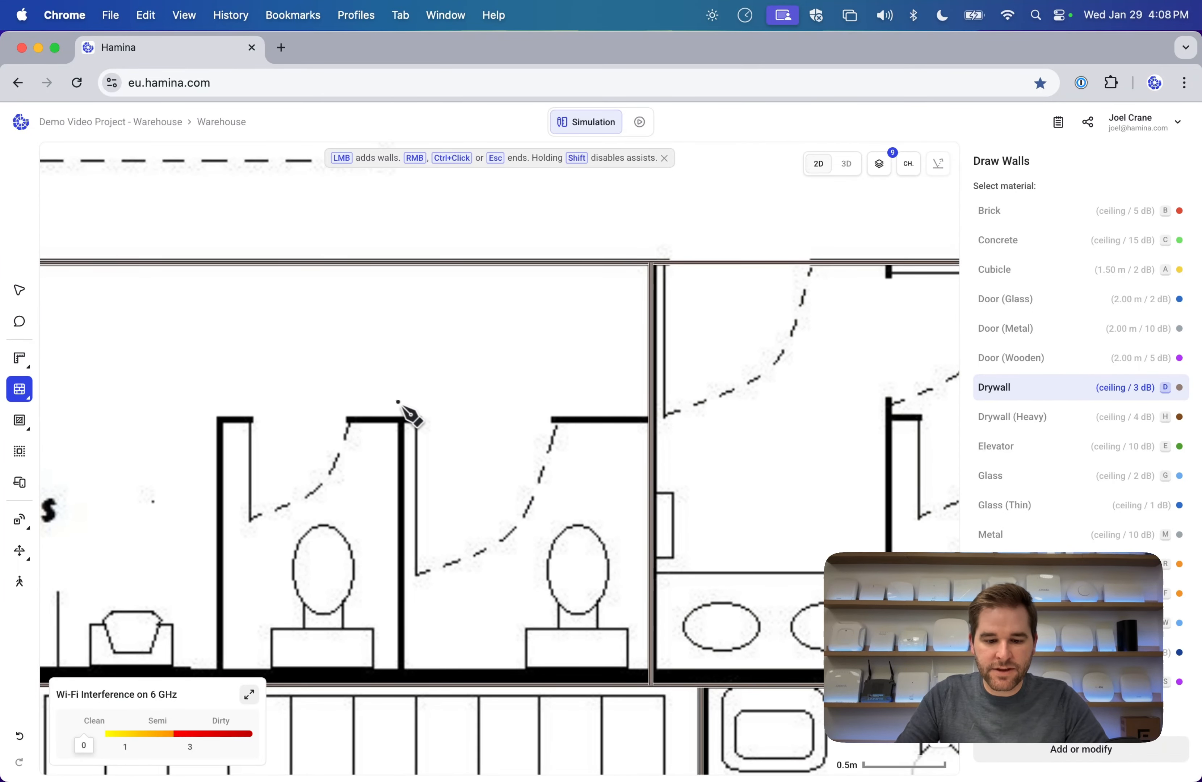
scroll(398, 403, "down", 5)
scroll(303, 436, "left", 5)
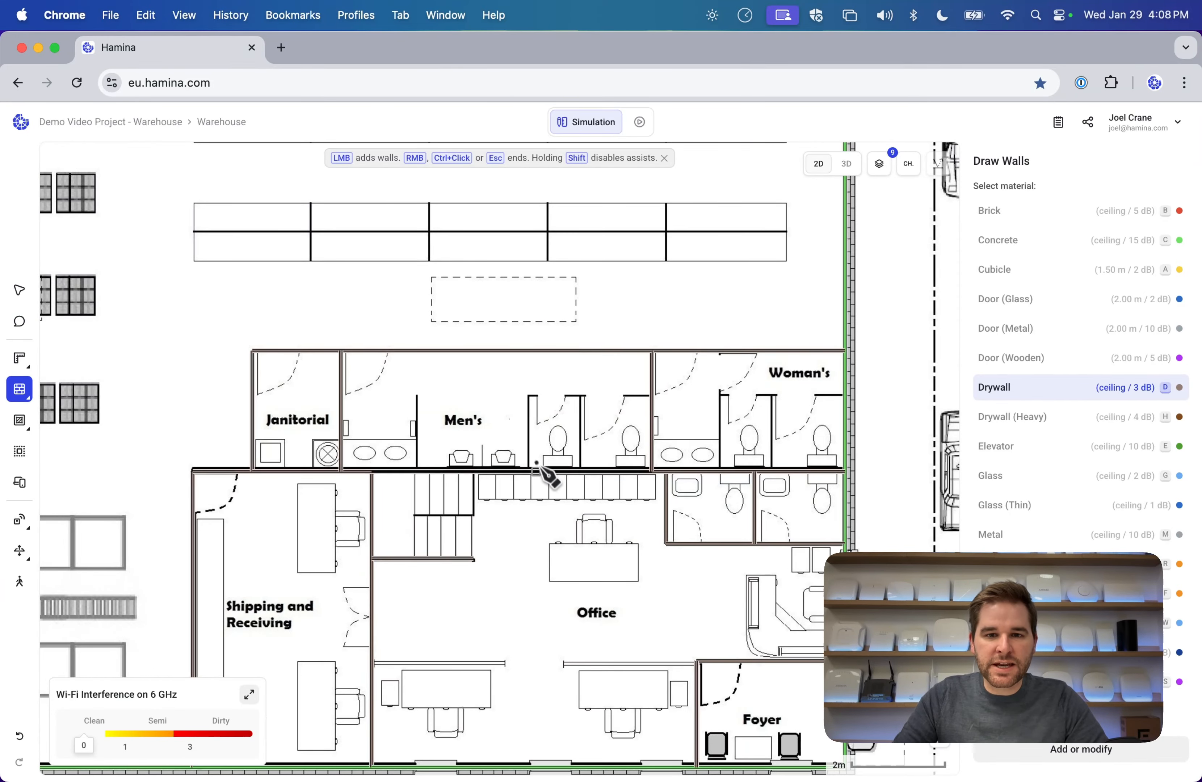
scroll(537, 465, "down", 5)
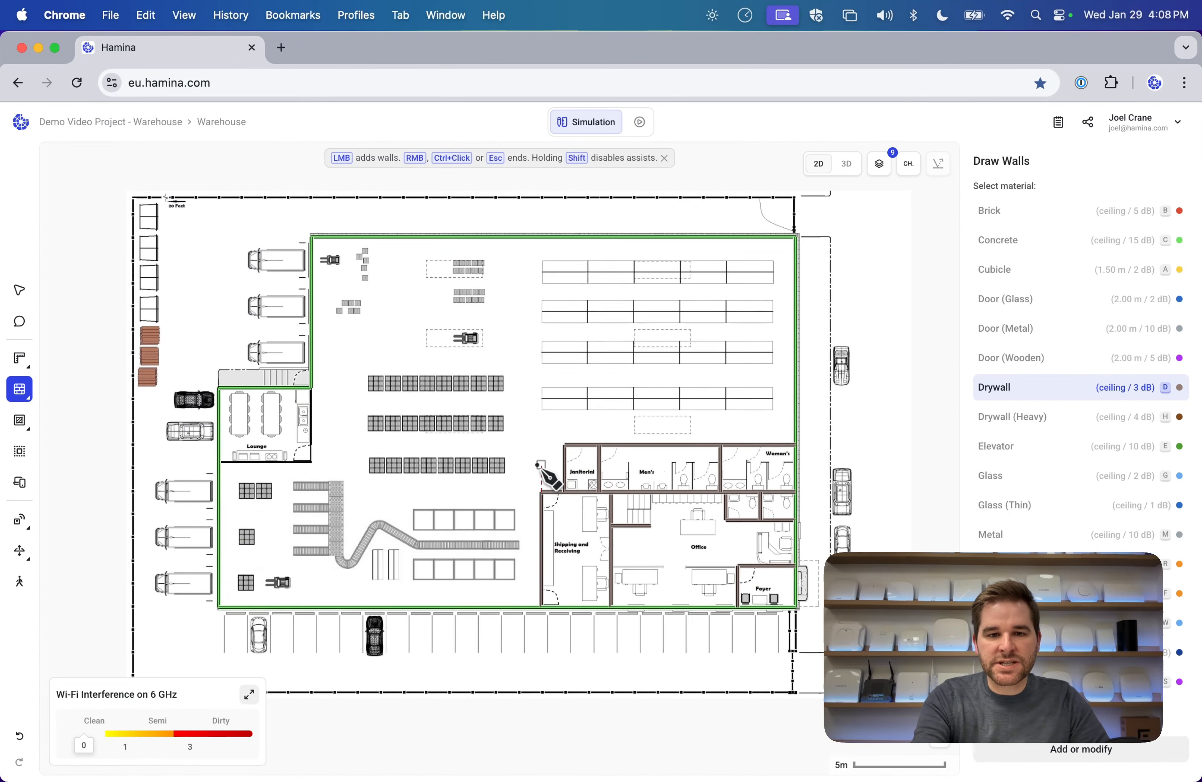
Draw drywall along the Lounge's right and bottom sides, then return to the Select tool.
scroll(341, 459, "up", 5)
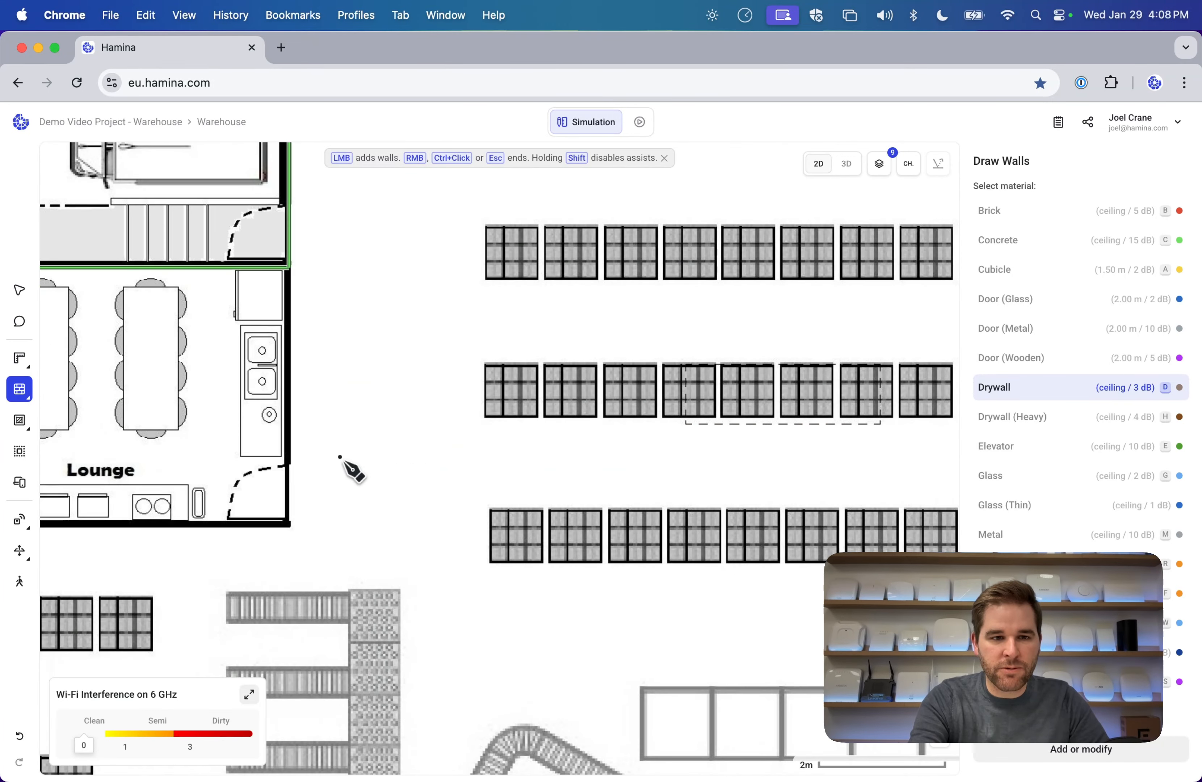
left_click(542, 326)
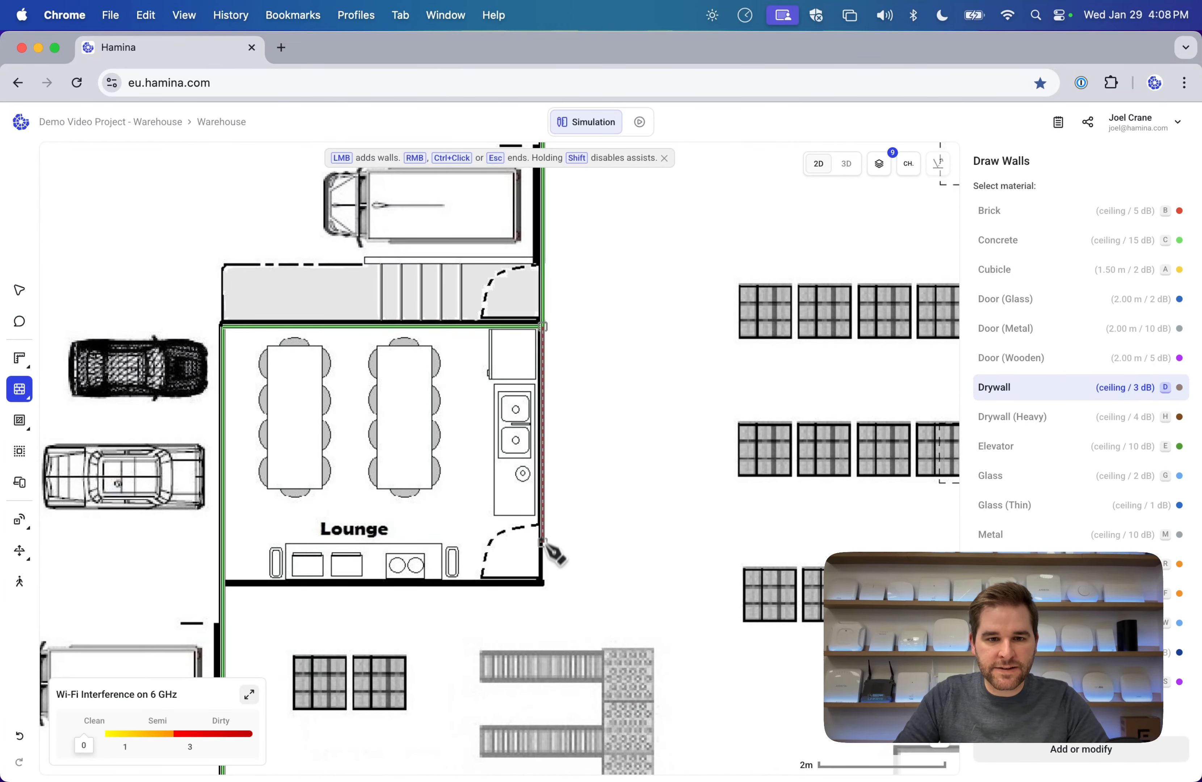
left_click(542, 588)
left_click(224, 584)
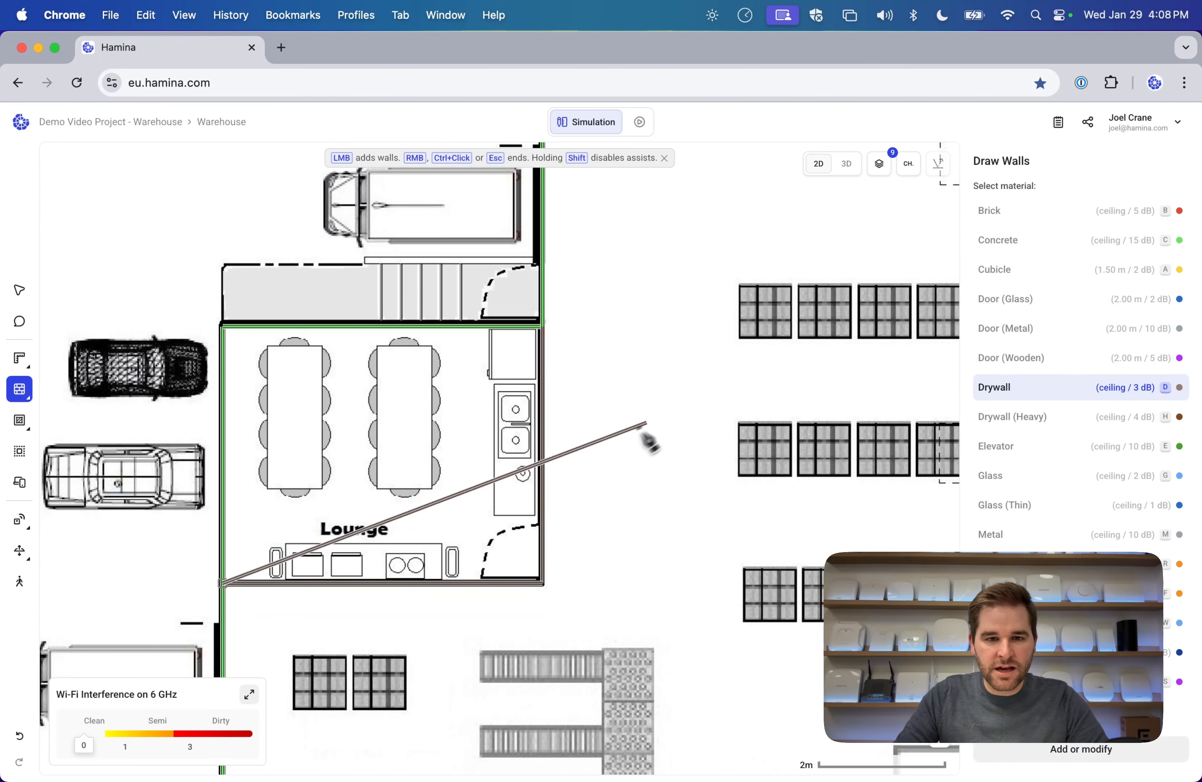
key("Escape")
left_click(19, 290)
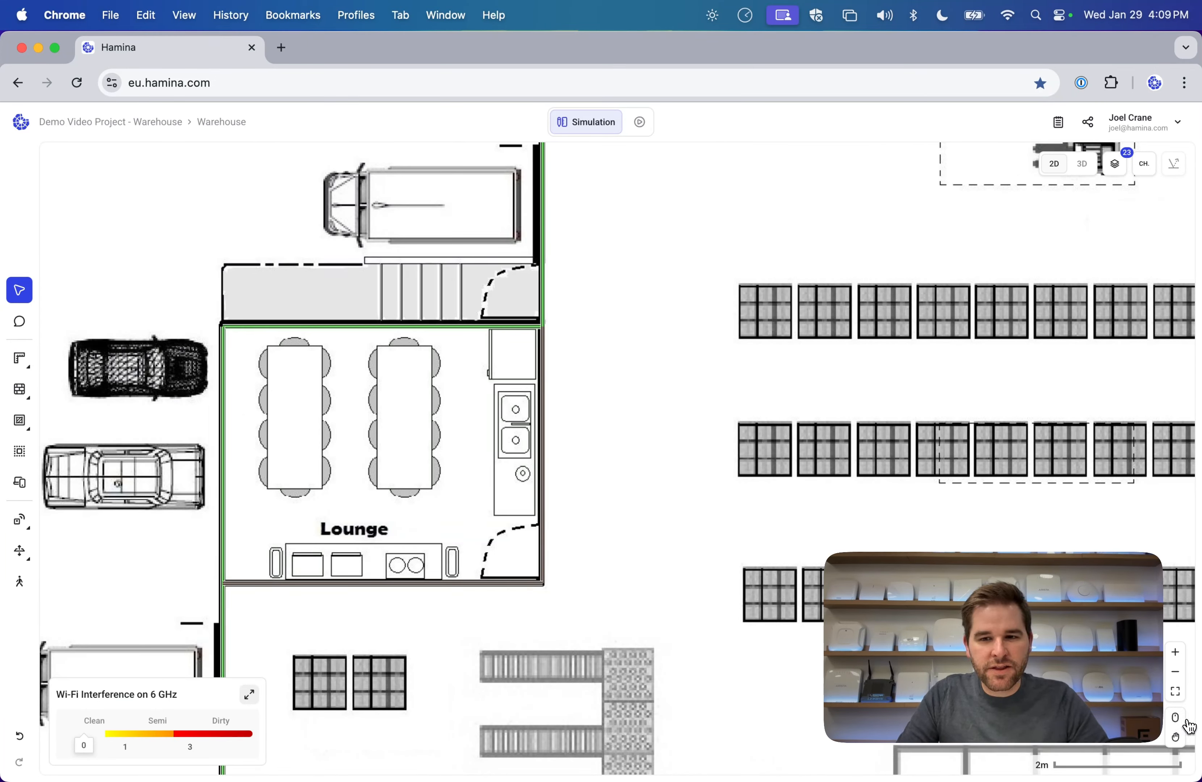
Pan and scroll around the warehouse plan to inspect the rack rows and forklift area.
left_click_drag(933, 351, 495, 422)
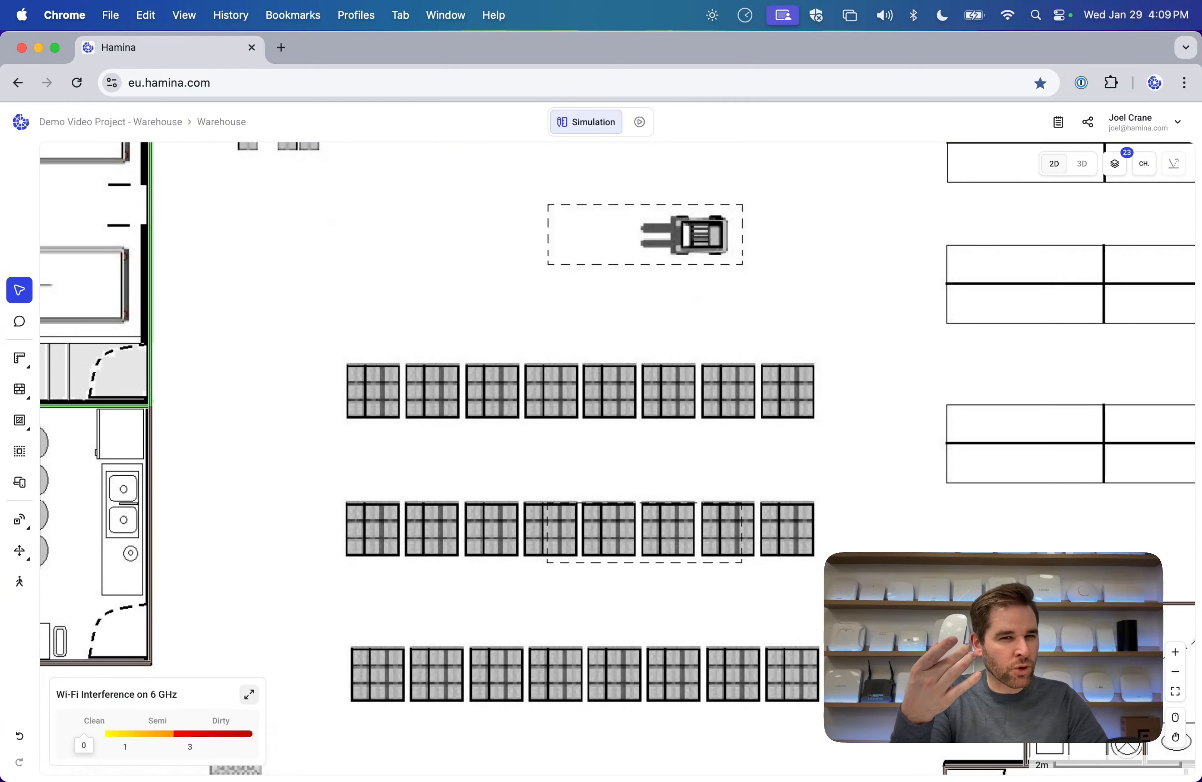
scroll(618, 457, "down", 2)
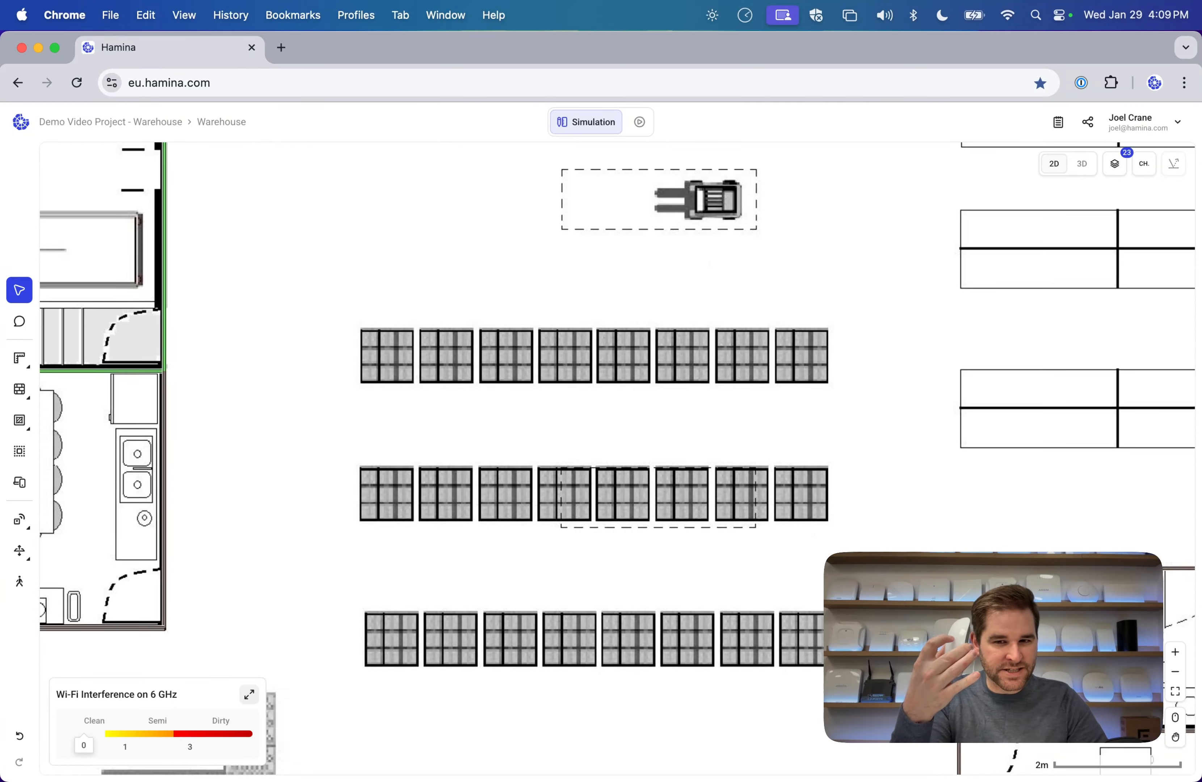
scroll(617, 457, "left", 2)
scroll(617, 457, "up", 2)
scroll(617, 456, "up", 3)
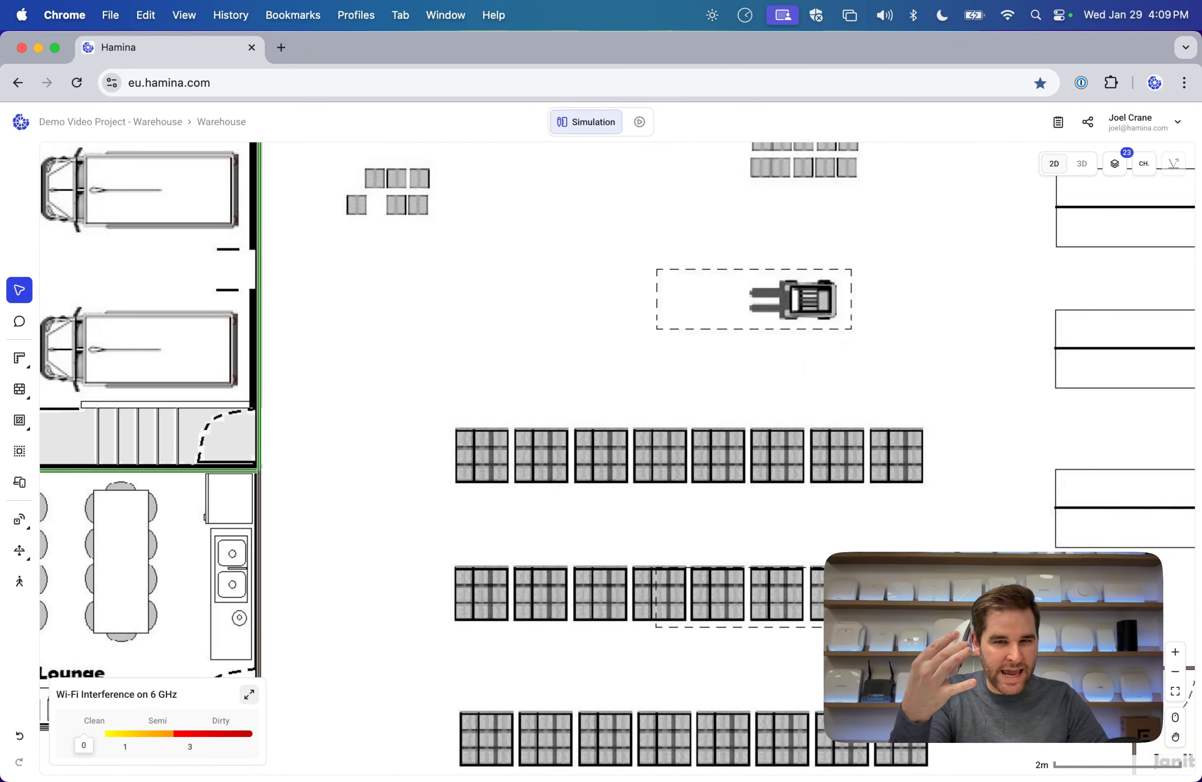
scroll(617, 457, "right", 1)
scroll(617, 457, "right", 2)
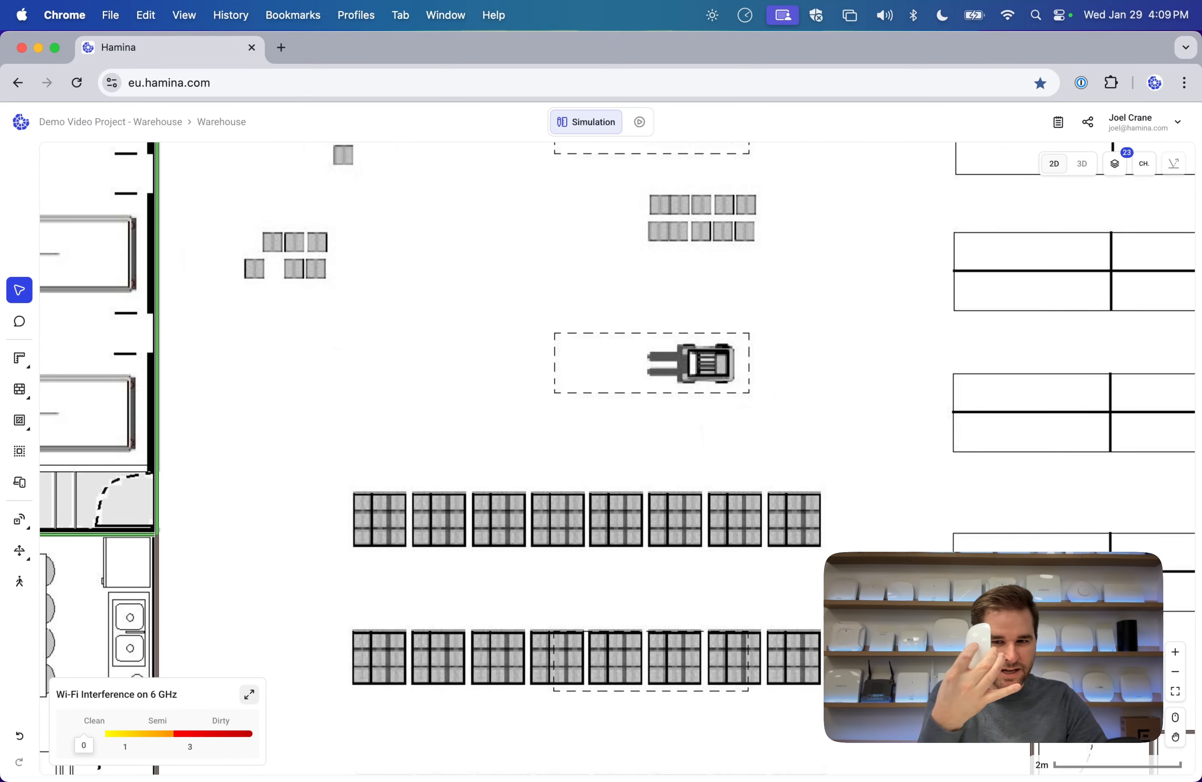
scroll(617, 457, "down", 2)
scroll(618, 457, "up", 2)
scroll(617, 457, "right", 1)
scroll(618, 456, "right", 1)
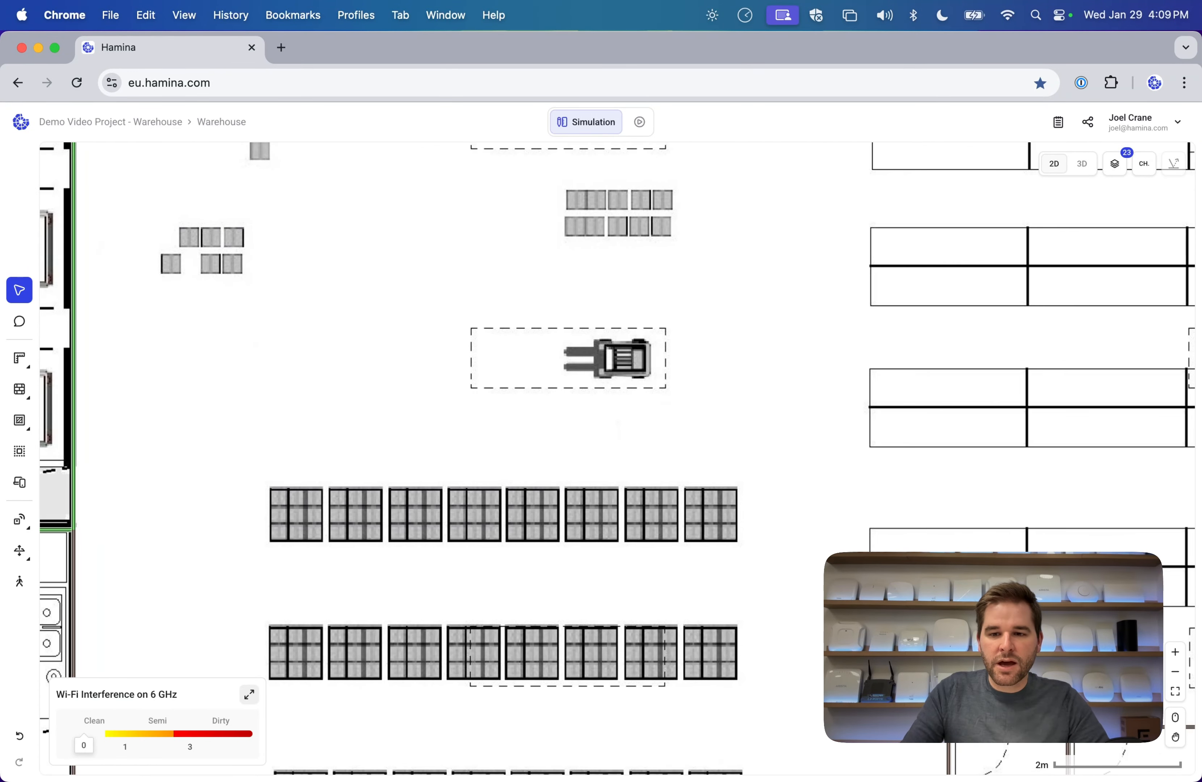
scroll(709, 443, "left", 2)
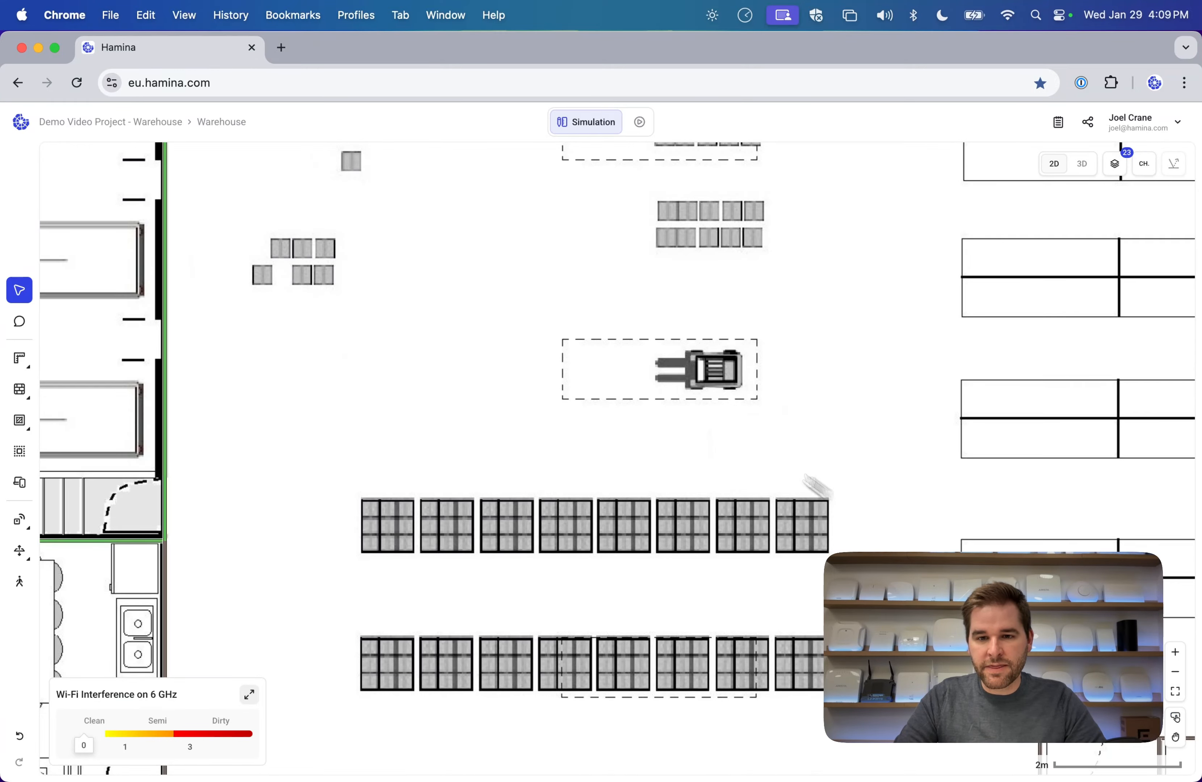
scroll(651, 436, "up", 3)
scroll(652, 435, "down", 10)
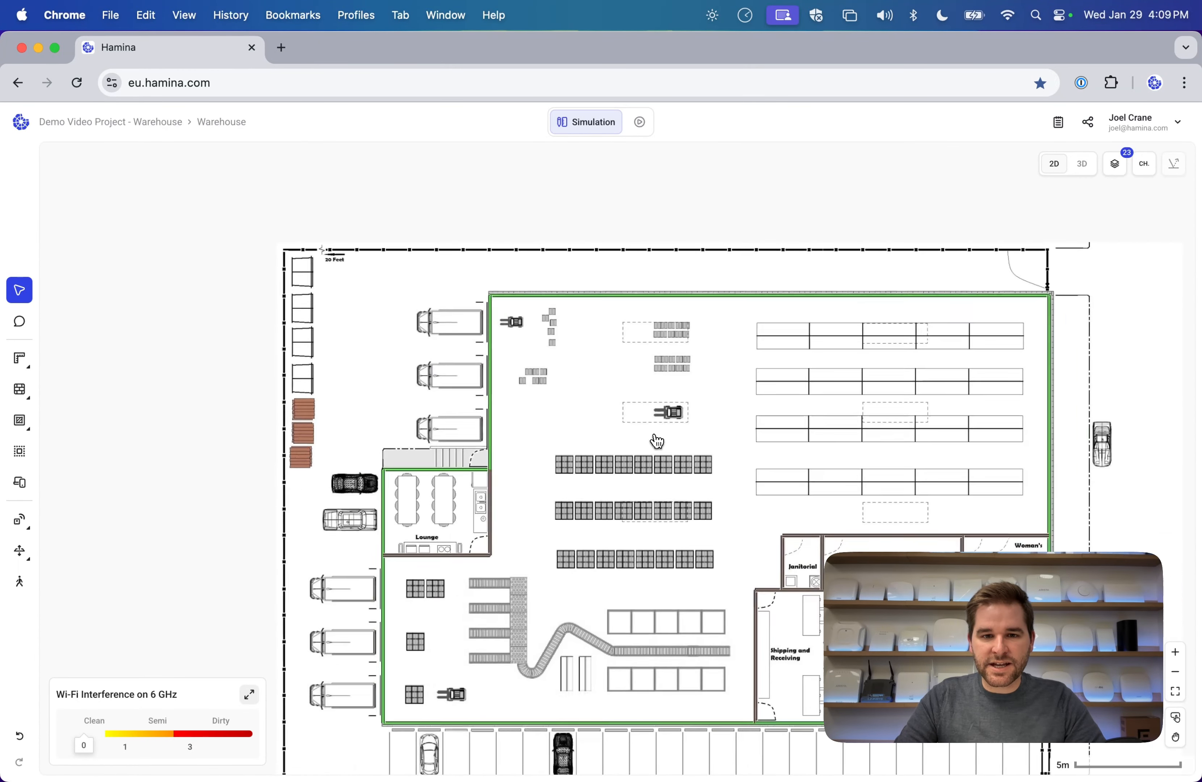
scroll(652, 436, "down", 1)
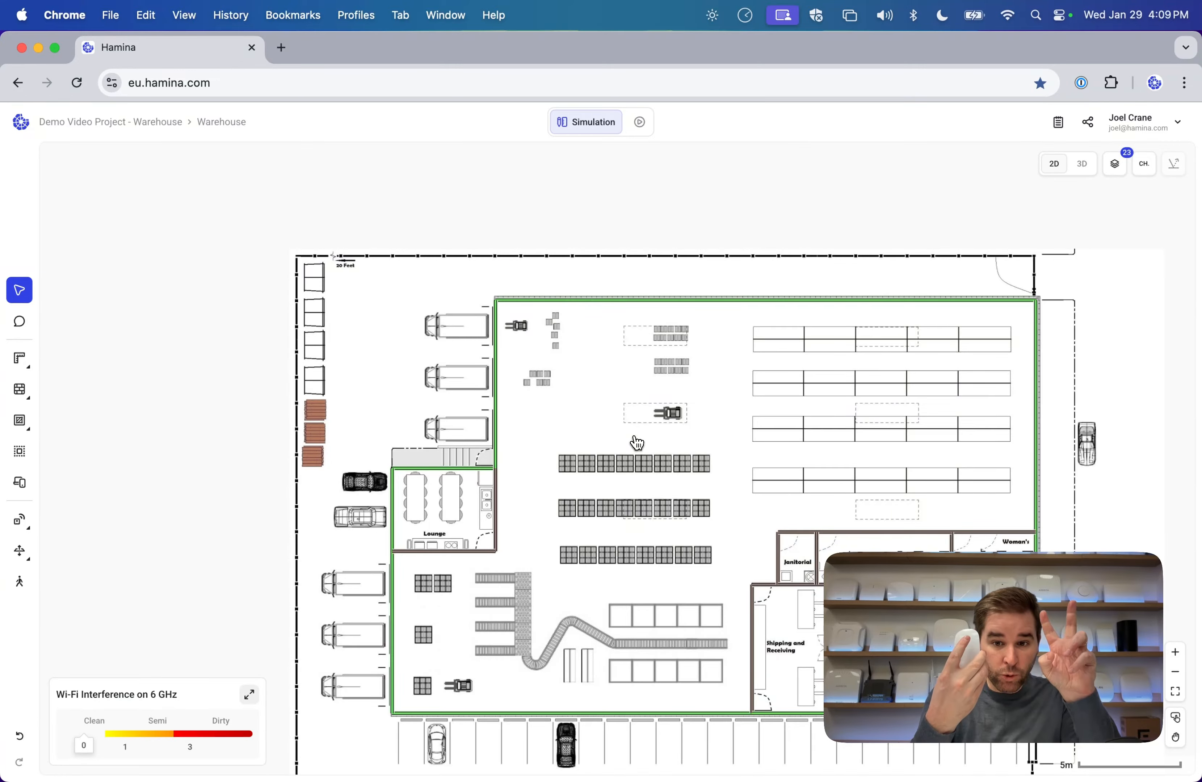
scroll(638, 443, "up", 3)
scroll(638, 442, "down", 4)
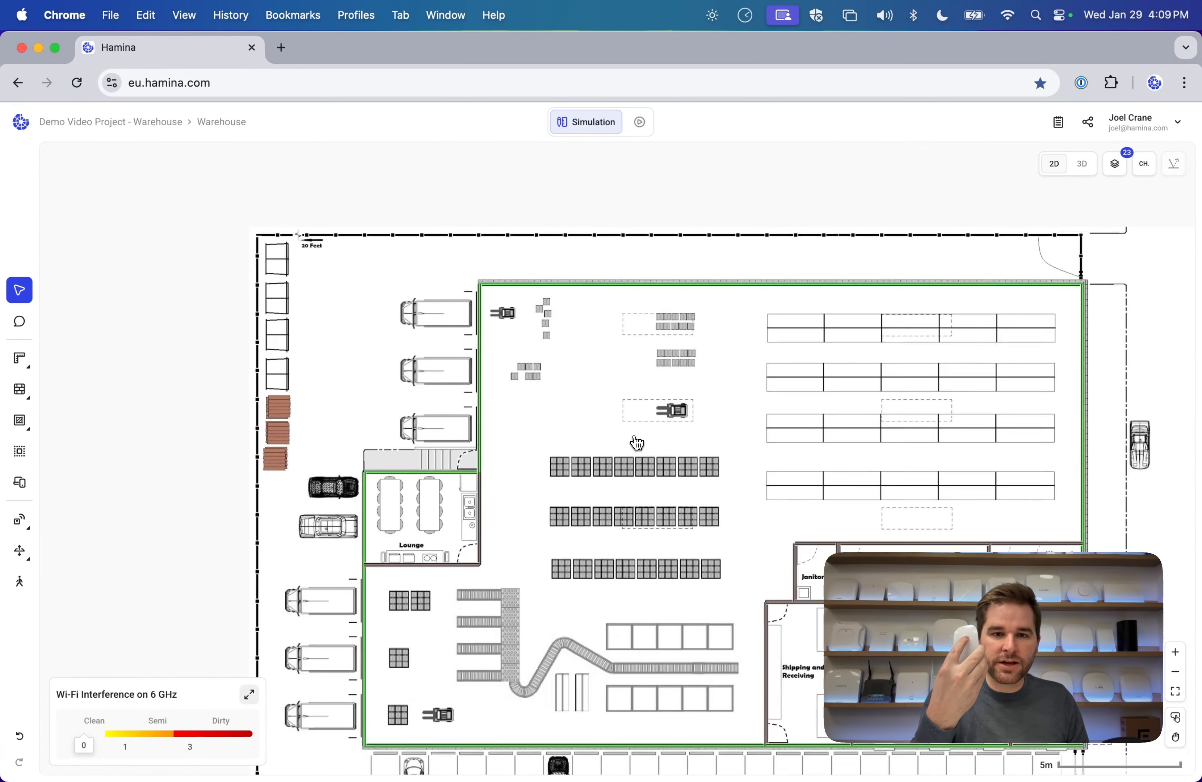
scroll(638, 443, "up", 3)
scroll(638, 442, "down", 2)
scroll(638, 443, "up", 4)
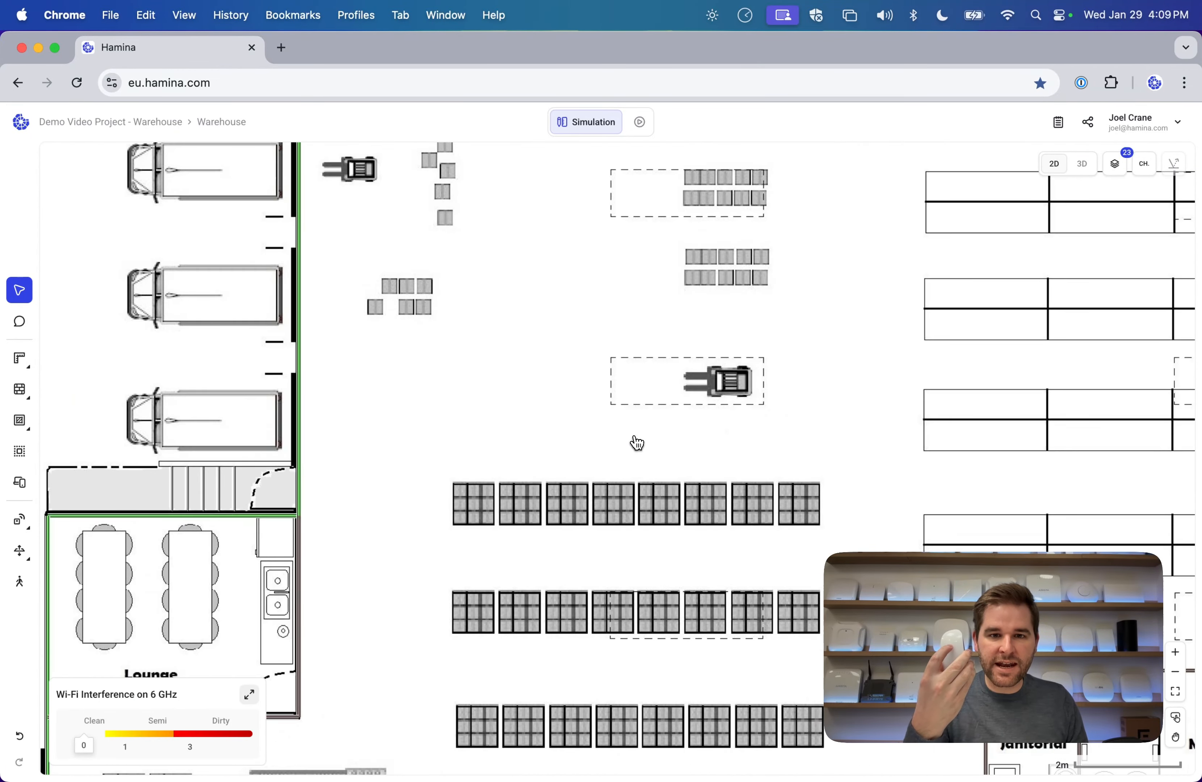
scroll(638, 442, "down", 3)
scroll(637, 443, "up", 3)
scroll(637, 443, "down", 3)
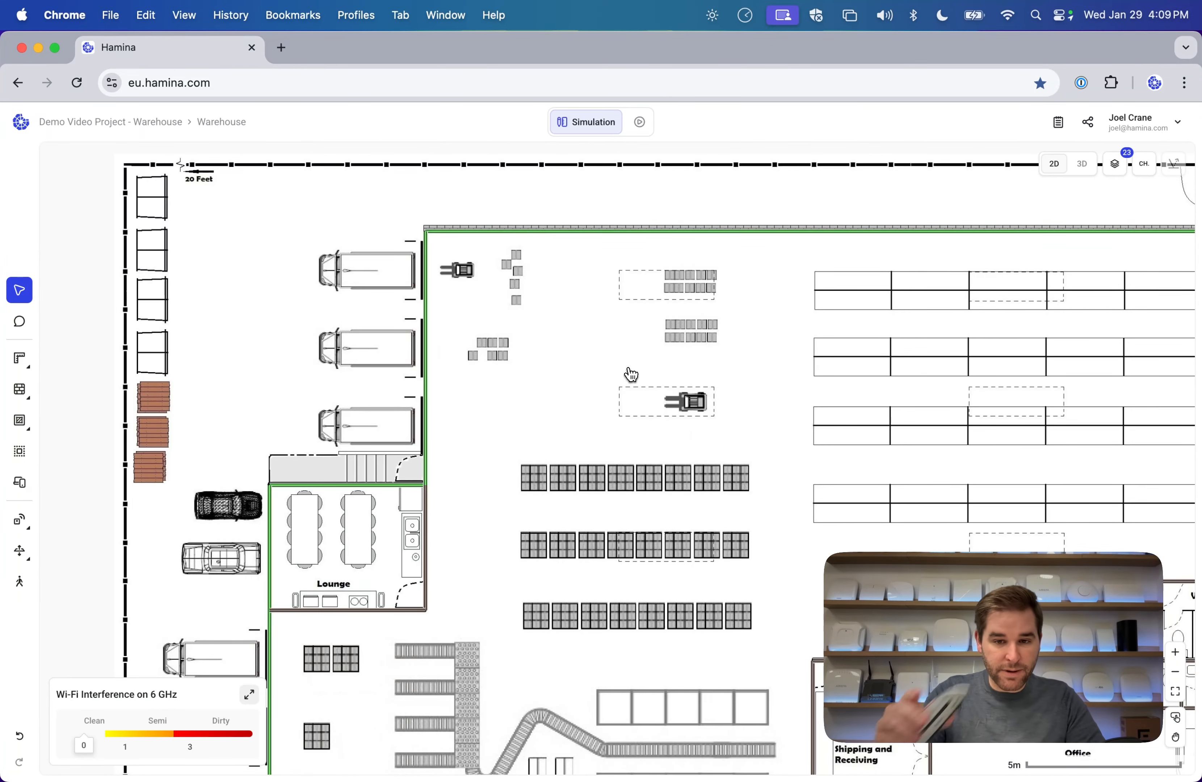
Look over the upper area, restroom block and lower rooms, then bring up the account menu.
left_click_drag(734, 409, 696, 417)
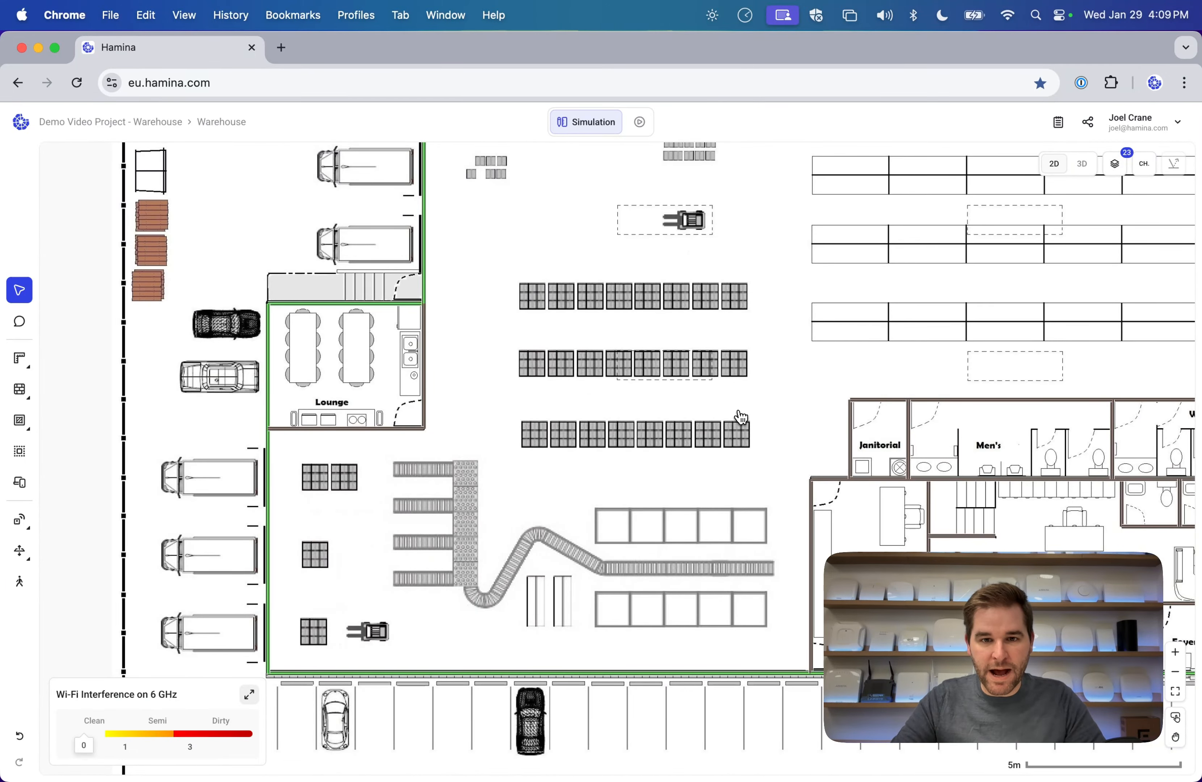
left_click_drag(445, 394, 490, 407)
left_click_drag(886, 279, 592, 359)
scroll(598, 367, "down", 5)
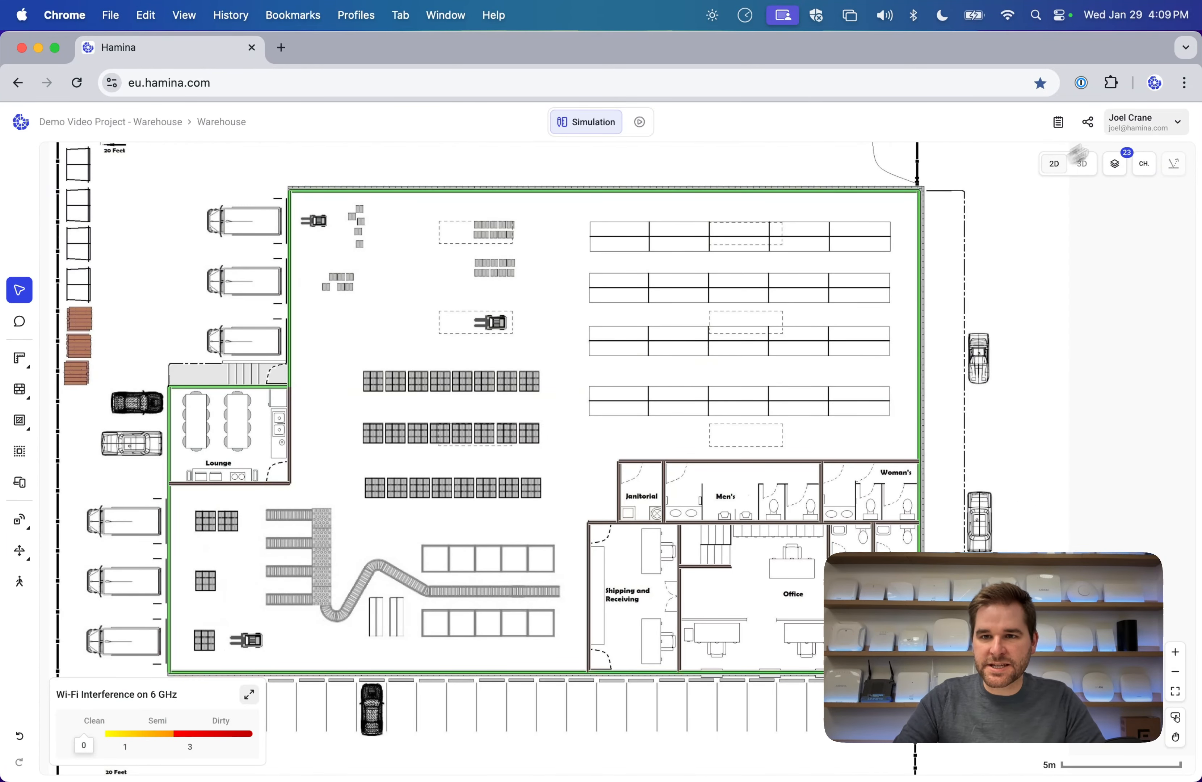
left_click(1142, 122)
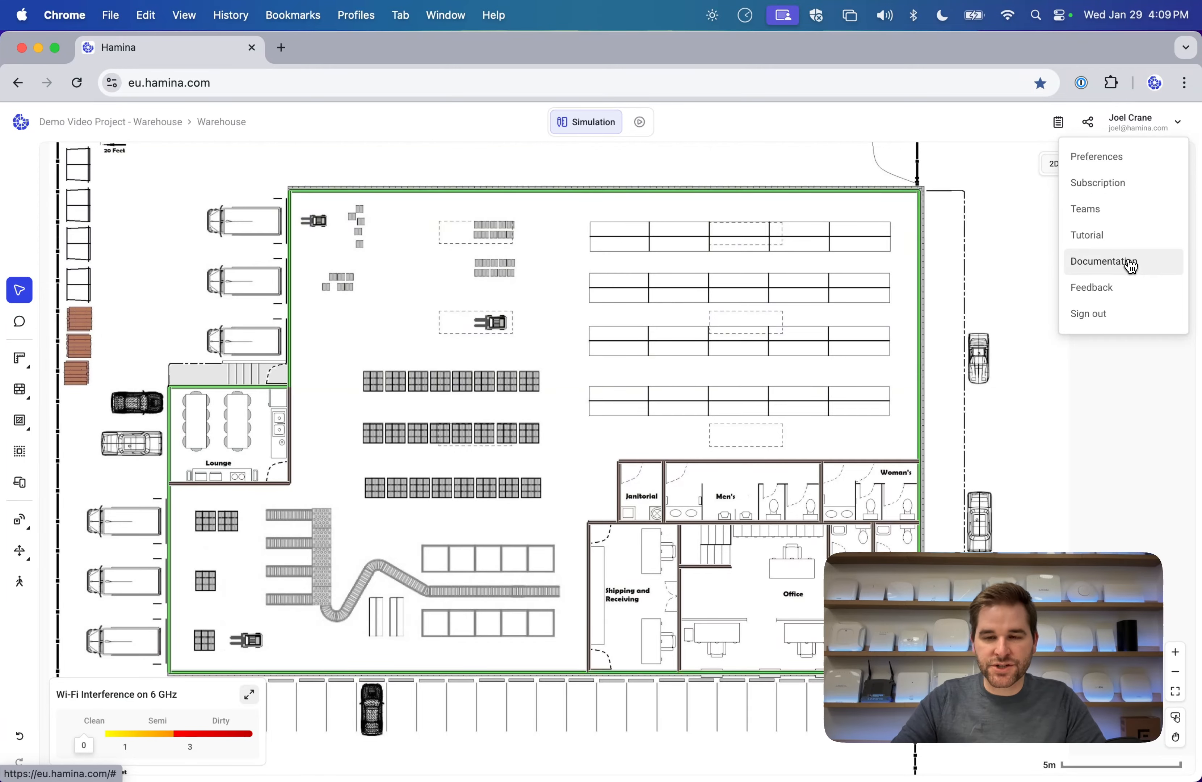
Switch canvas navigation to mouse mode, pan the plan, and preview it in 3D before returning to 2D.
left_click(1175, 716)
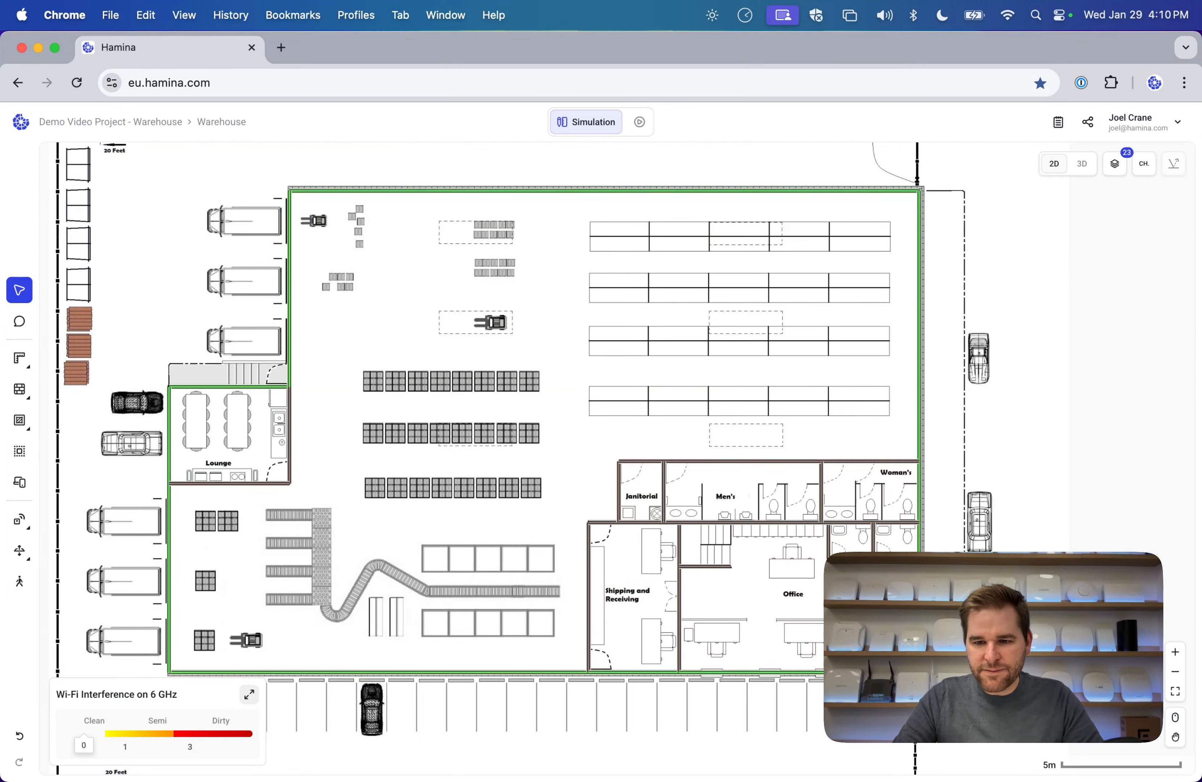
left_click_drag(295, 334, 442, 330)
left_click_drag(676, 333, 561, 303)
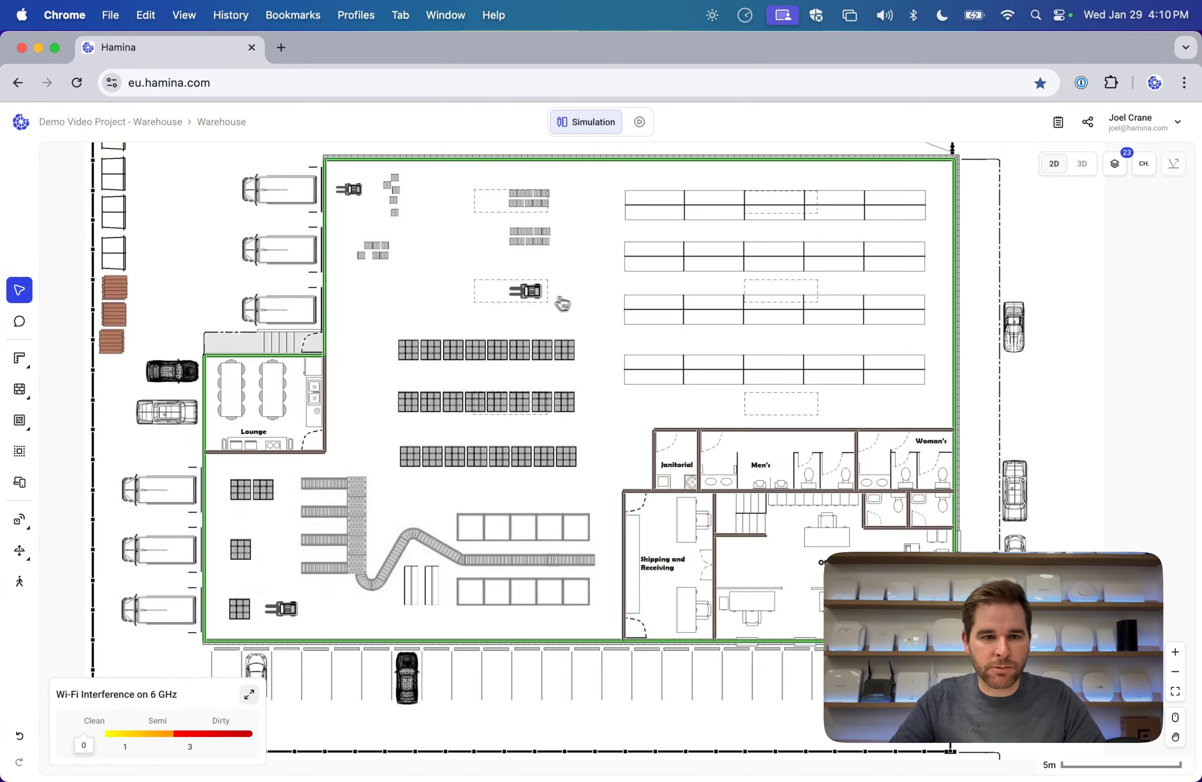
left_click(1082, 165)
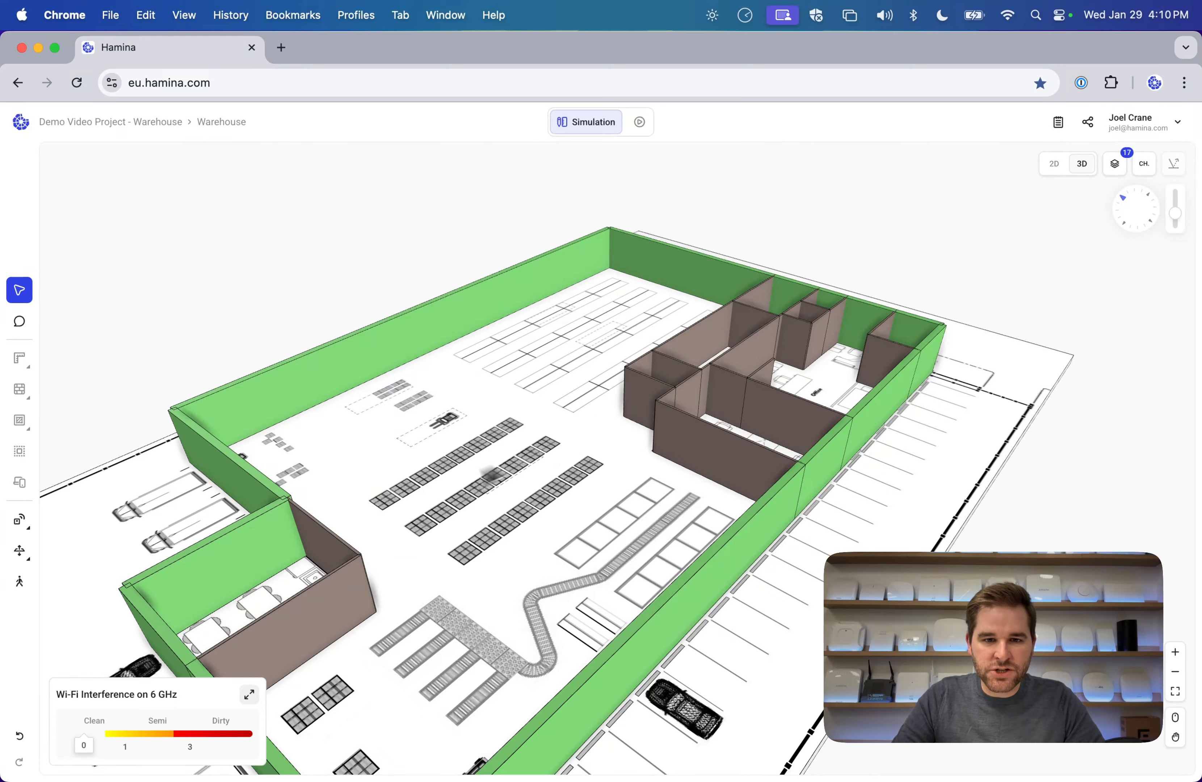
left_click(1058, 164)
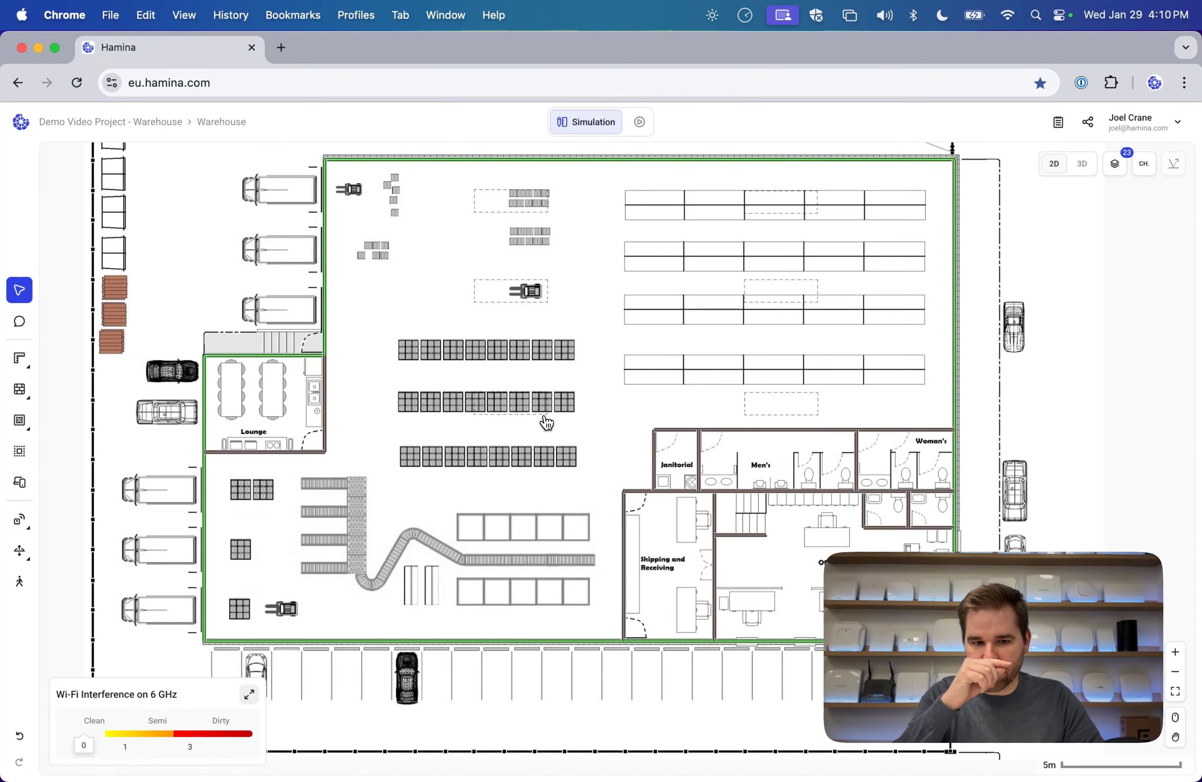
Draw shelf-material attenuating rectangles over the top two shelf rows.
left_click(19, 391)
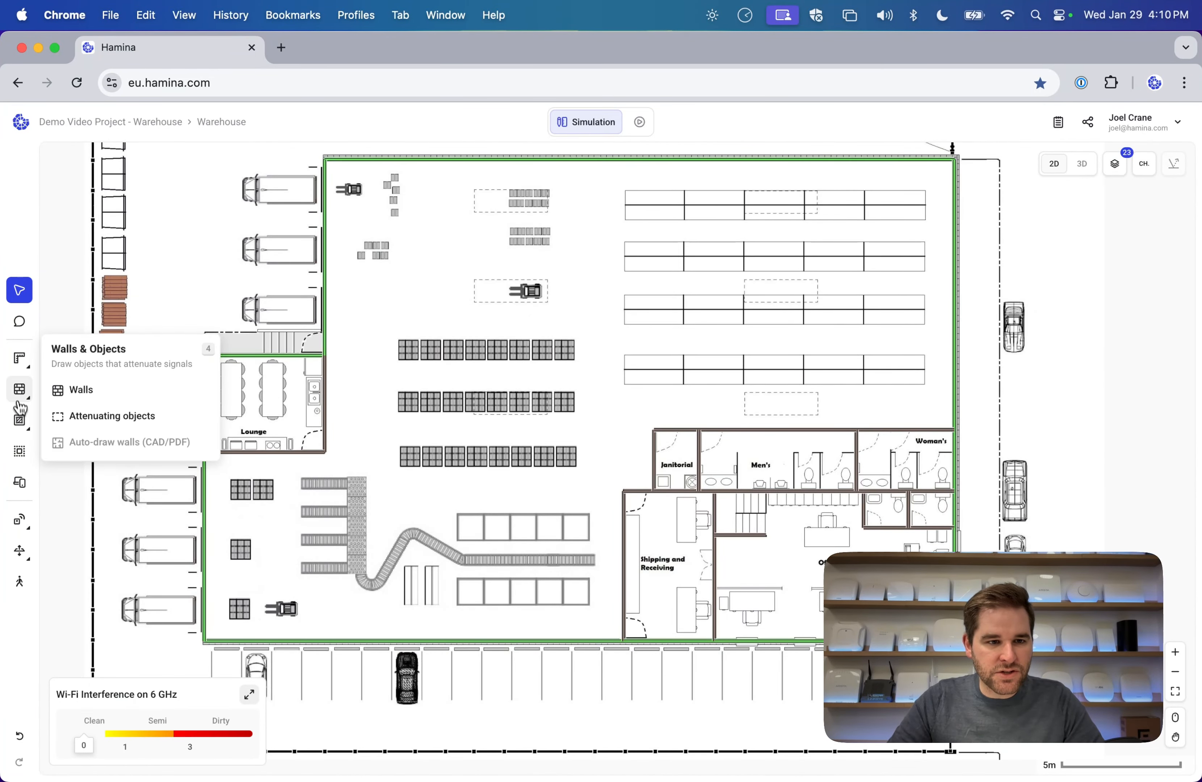
left_click(127, 423)
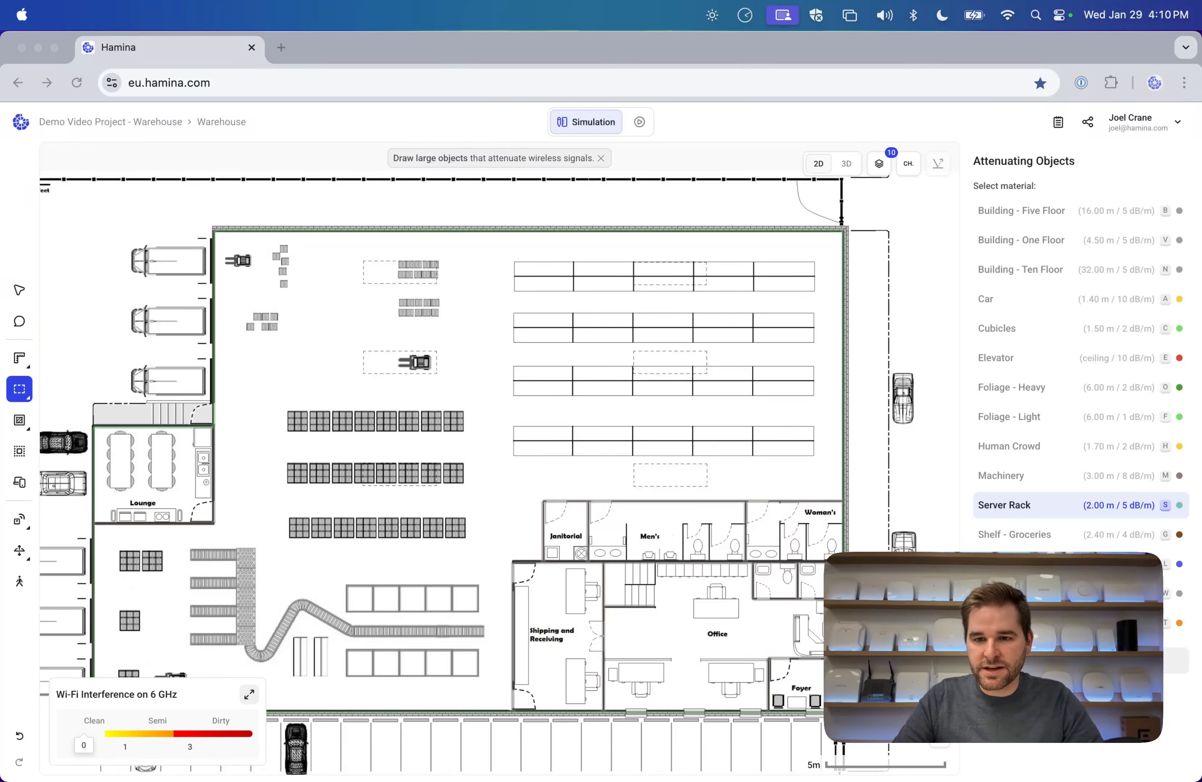
left_click(1045, 593)
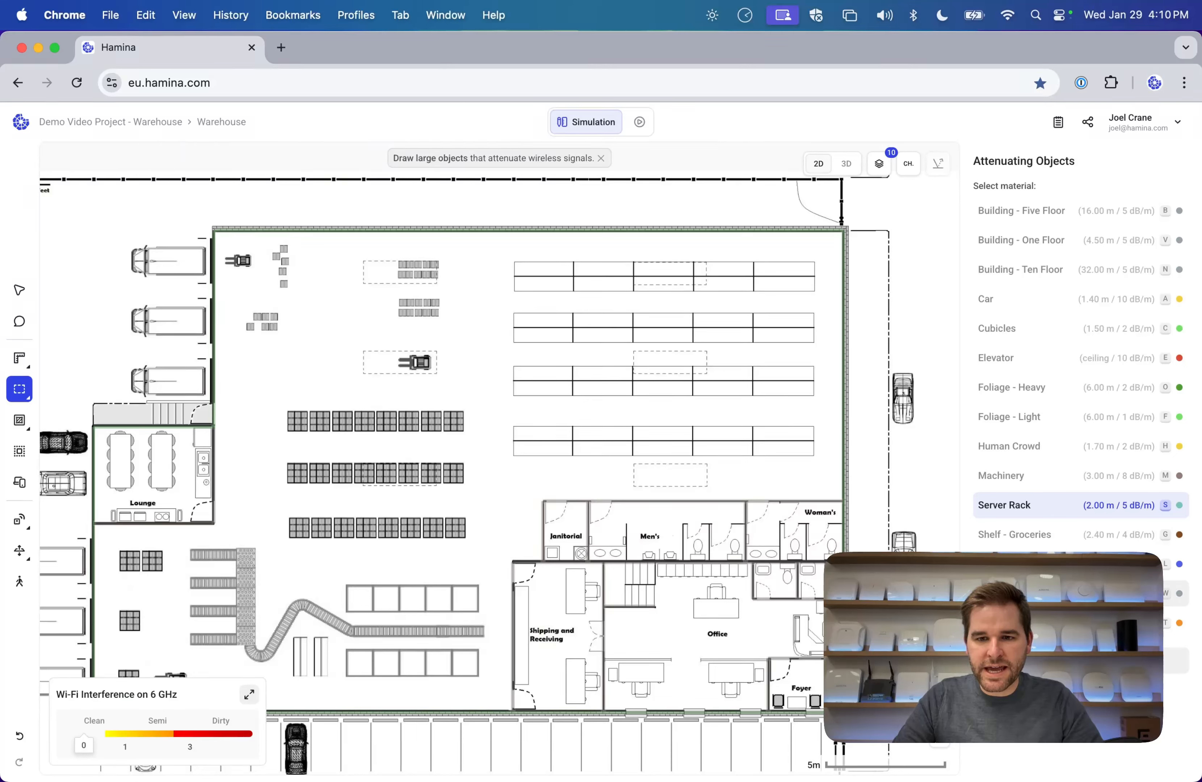
left_click(1046, 593)
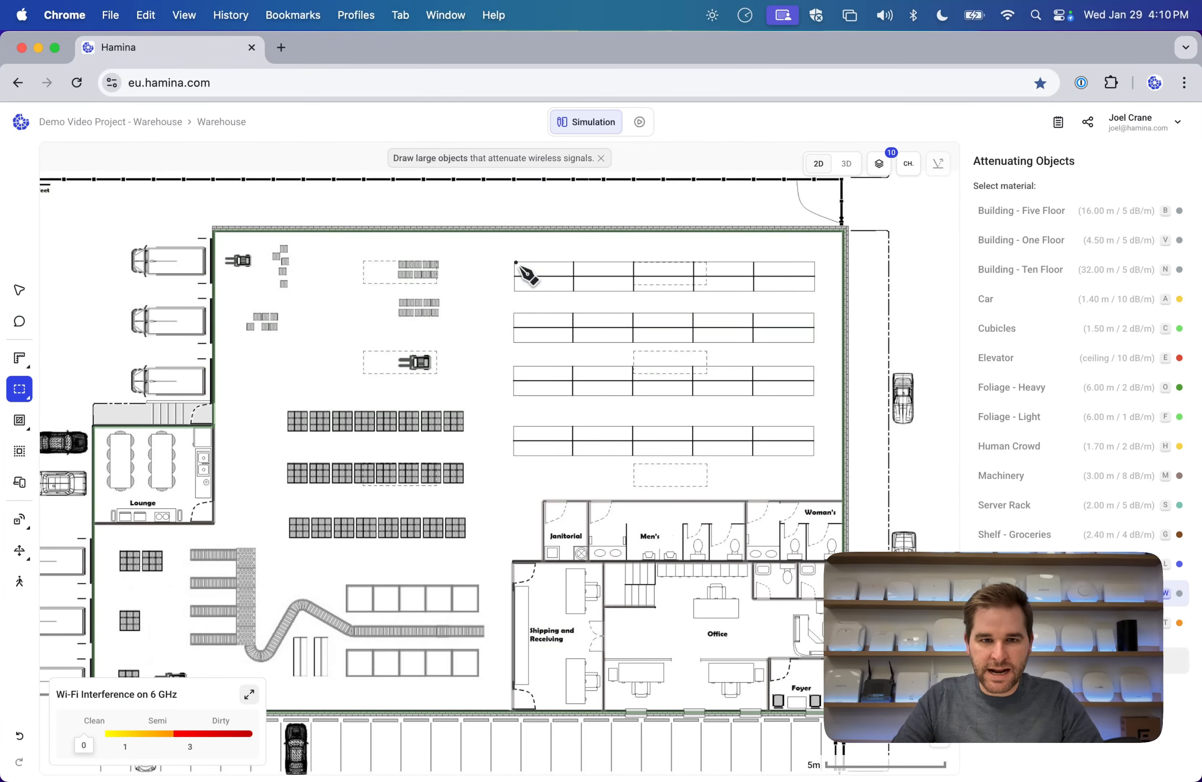
left_click_drag(516, 263, 816, 293)
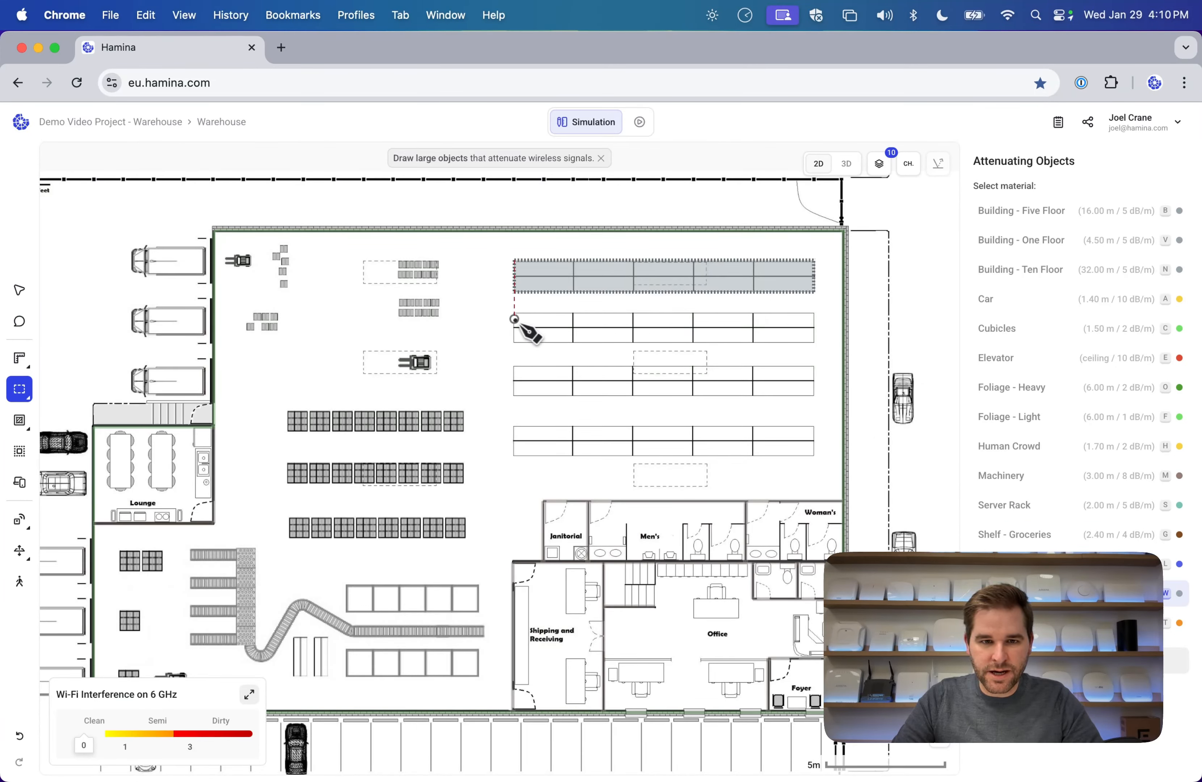
left_click_drag(514, 313, 827, 354)
mouse_move(18, 401)
left_click(19, 290)
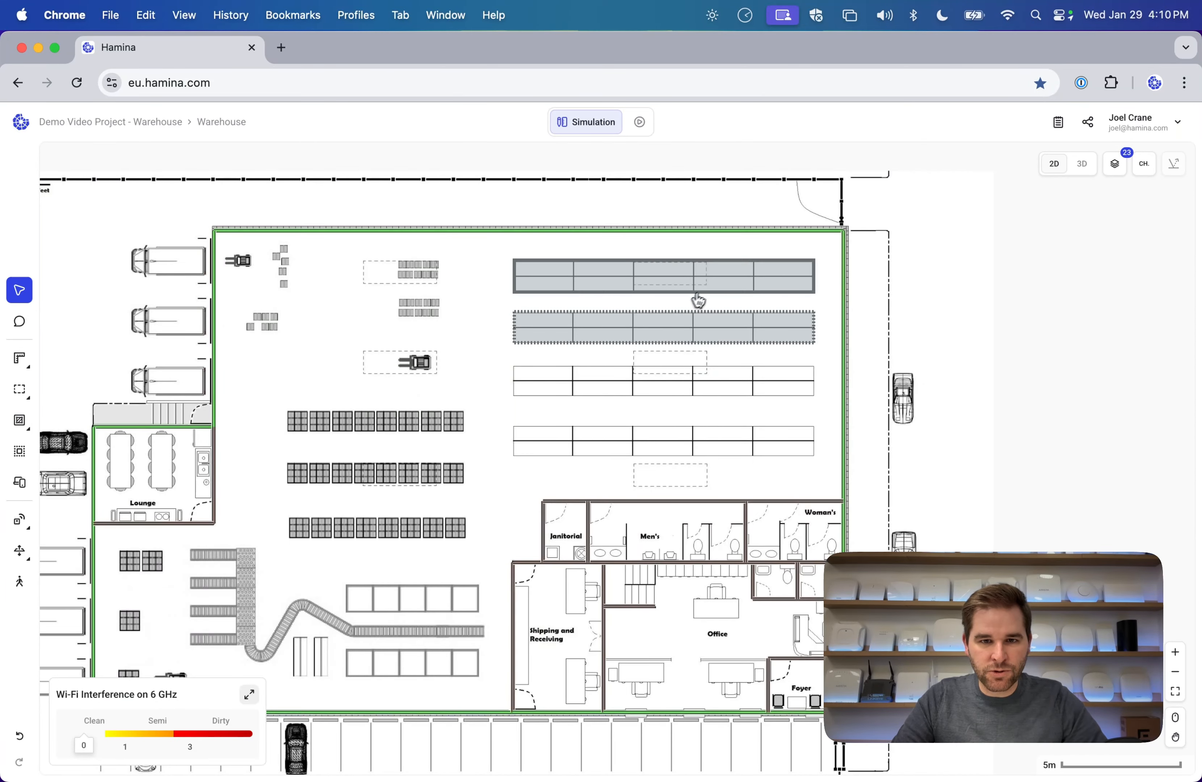
Copy and paste both shelf rectangles and move the copies onto the third and fourth rows.
left_click(715, 318)
key("Escape")
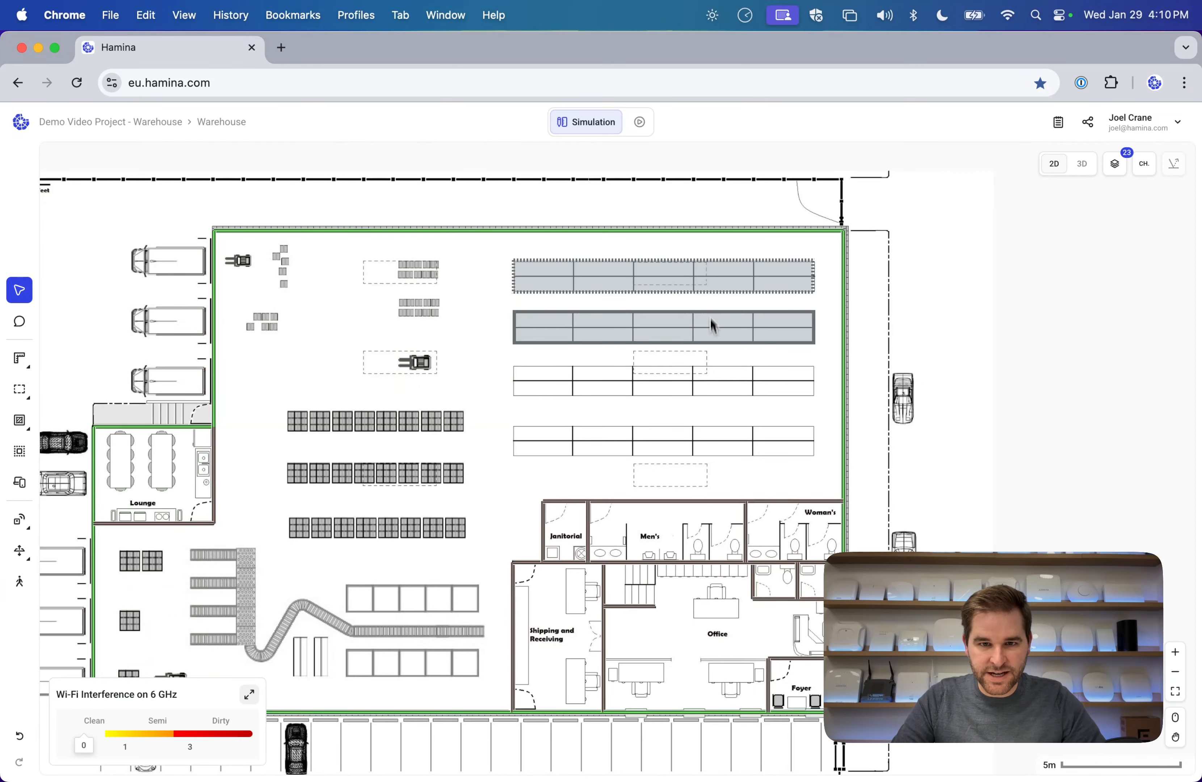
left_click(715, 274)
left_click(720, 319, "shift")
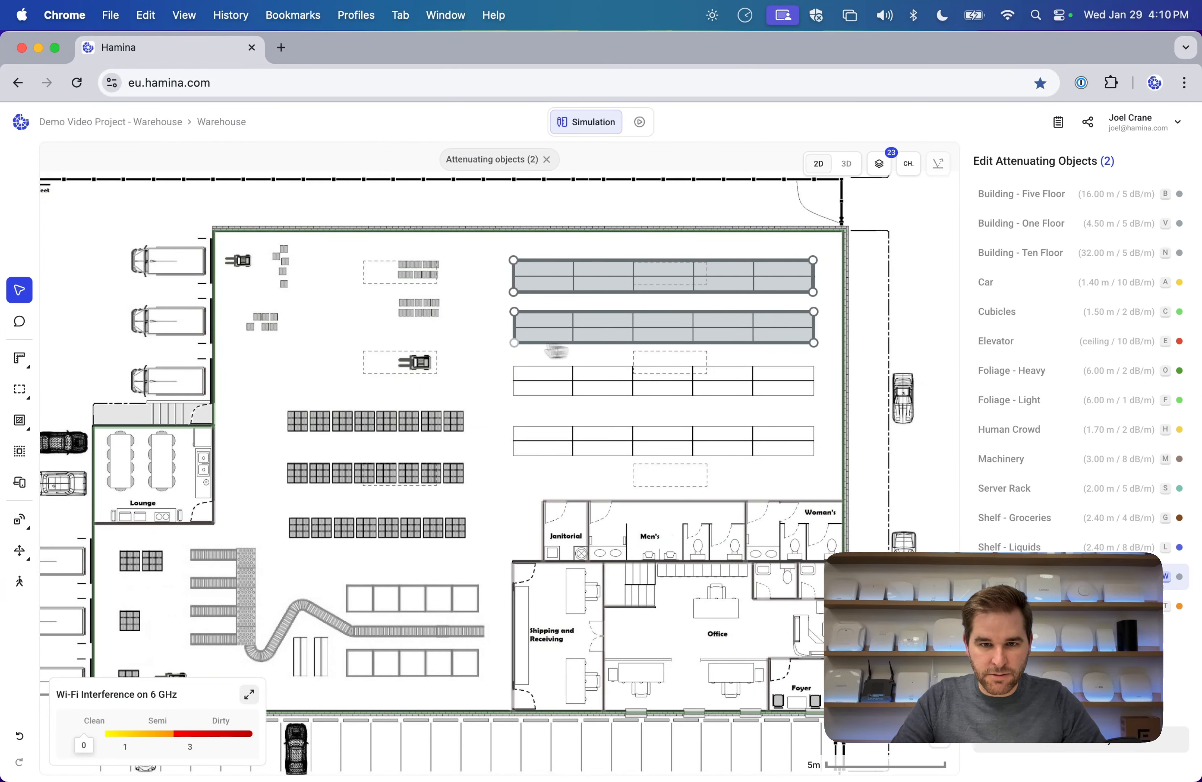
key("super+c")
key("super+v")
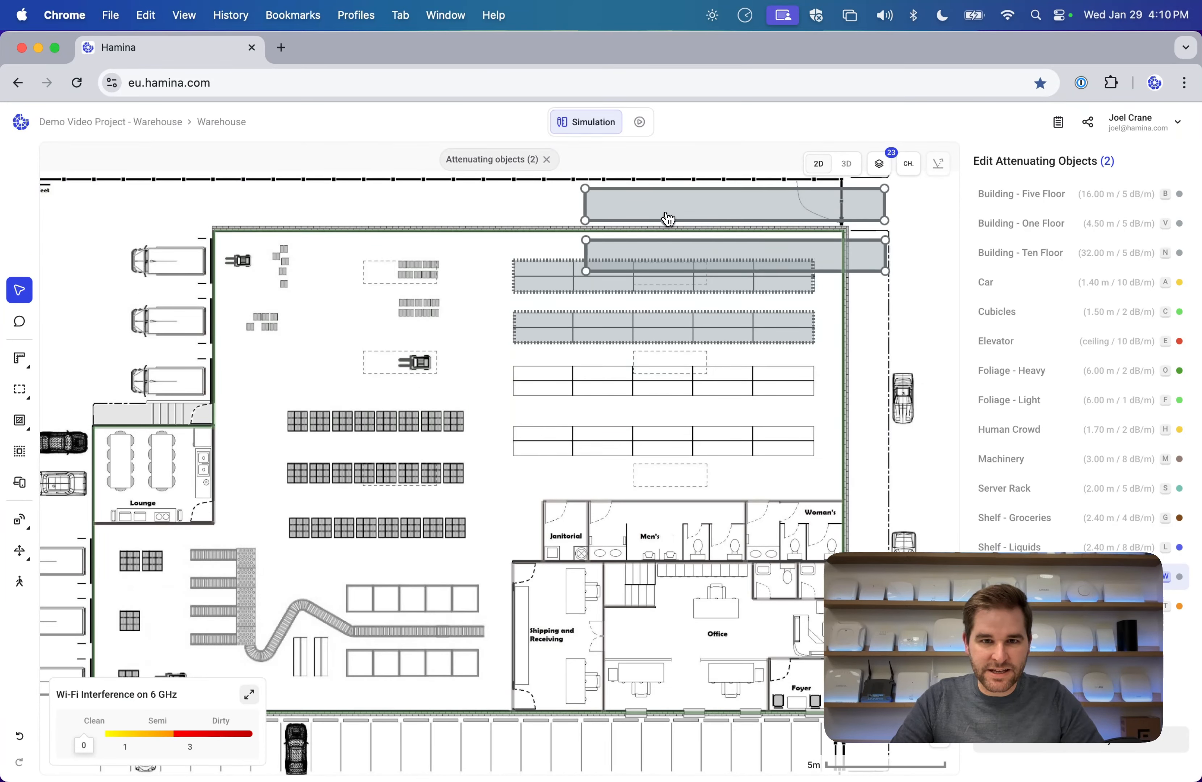
key("Escape")
left_click_drag(744, 201, 667, 364)
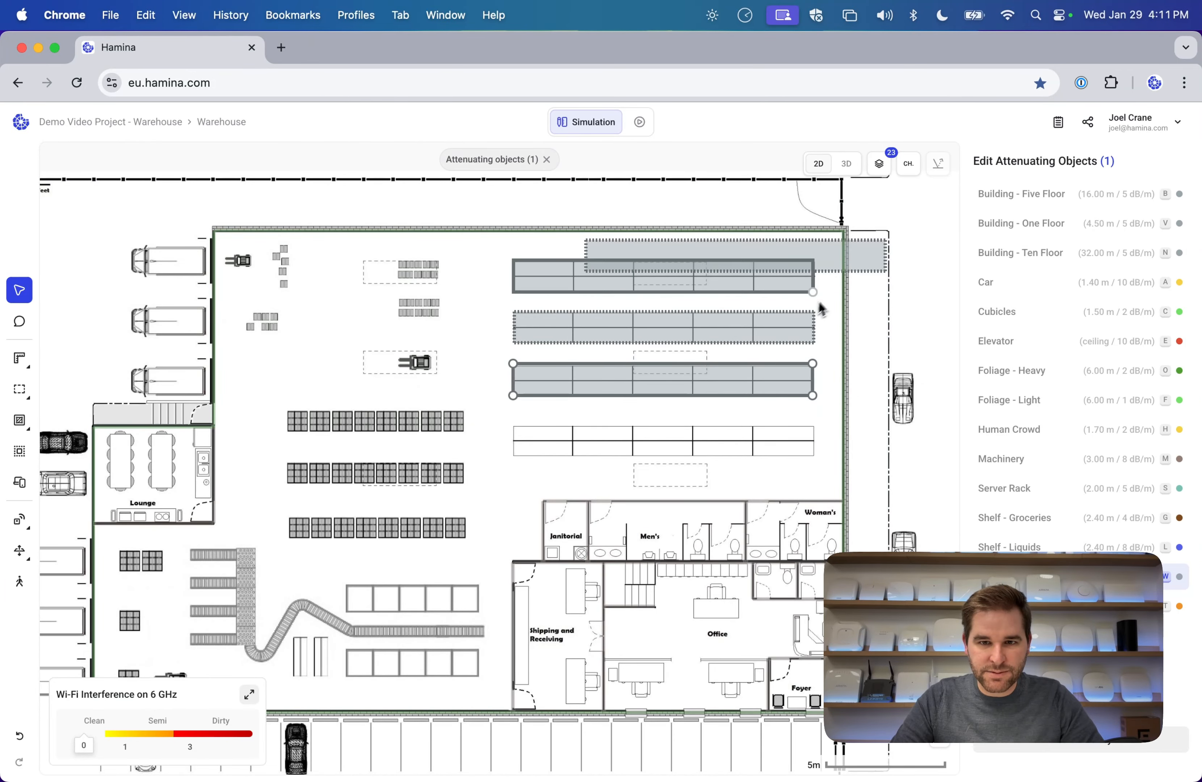
left_click_drag(838, 279, 764, 458)
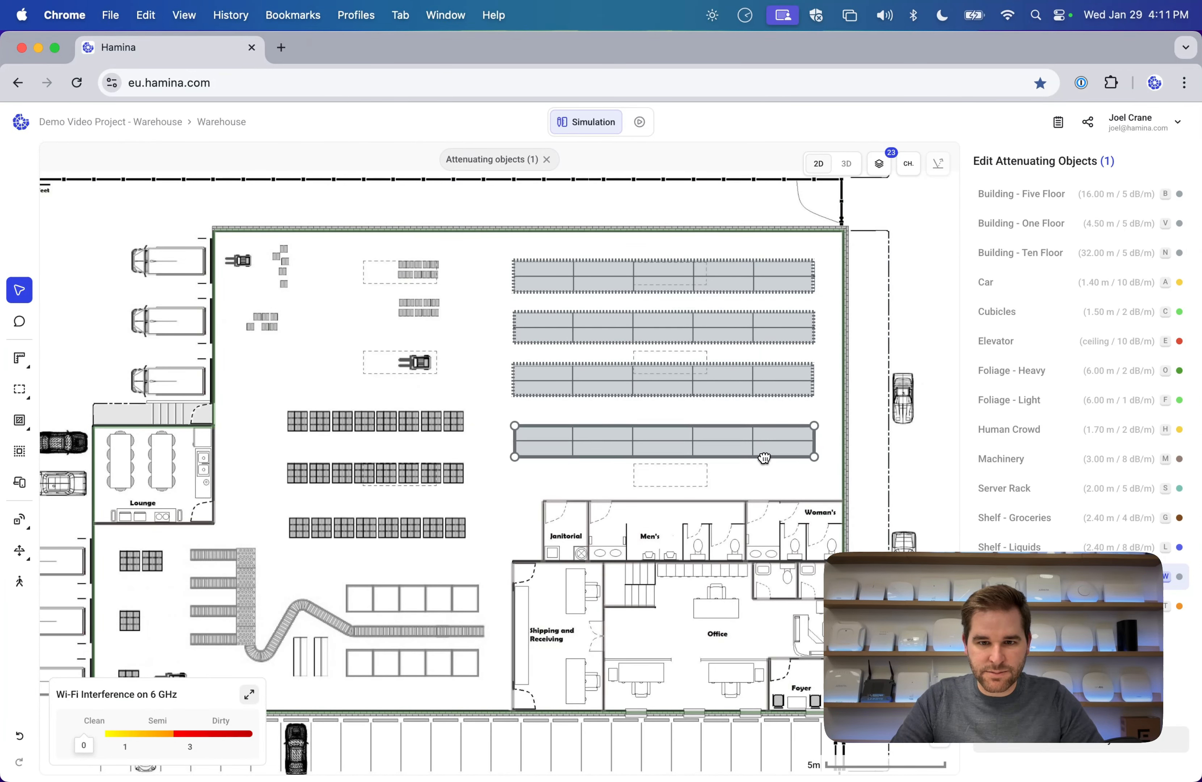
key("Escape")
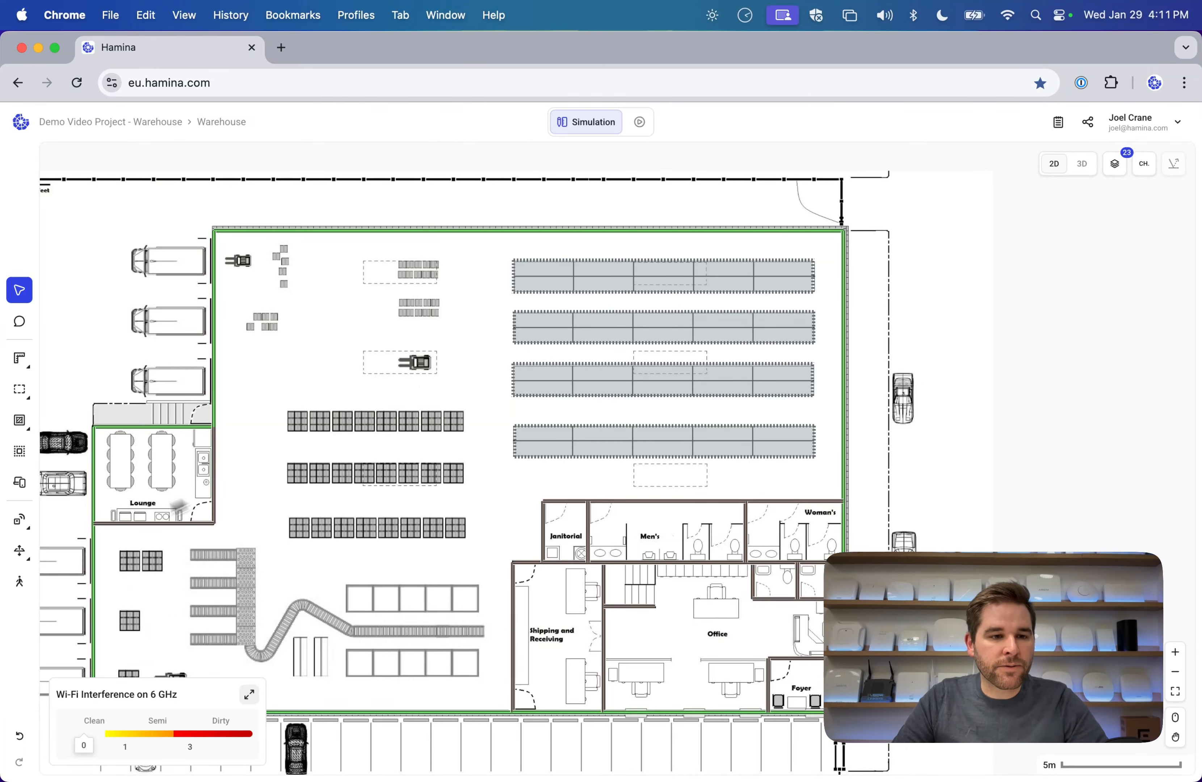
Start the Access Point tool and search the vendor list for Juniper.
mouse_move(19, 520)
left_click(94, 521)
left_click(1031, 267)
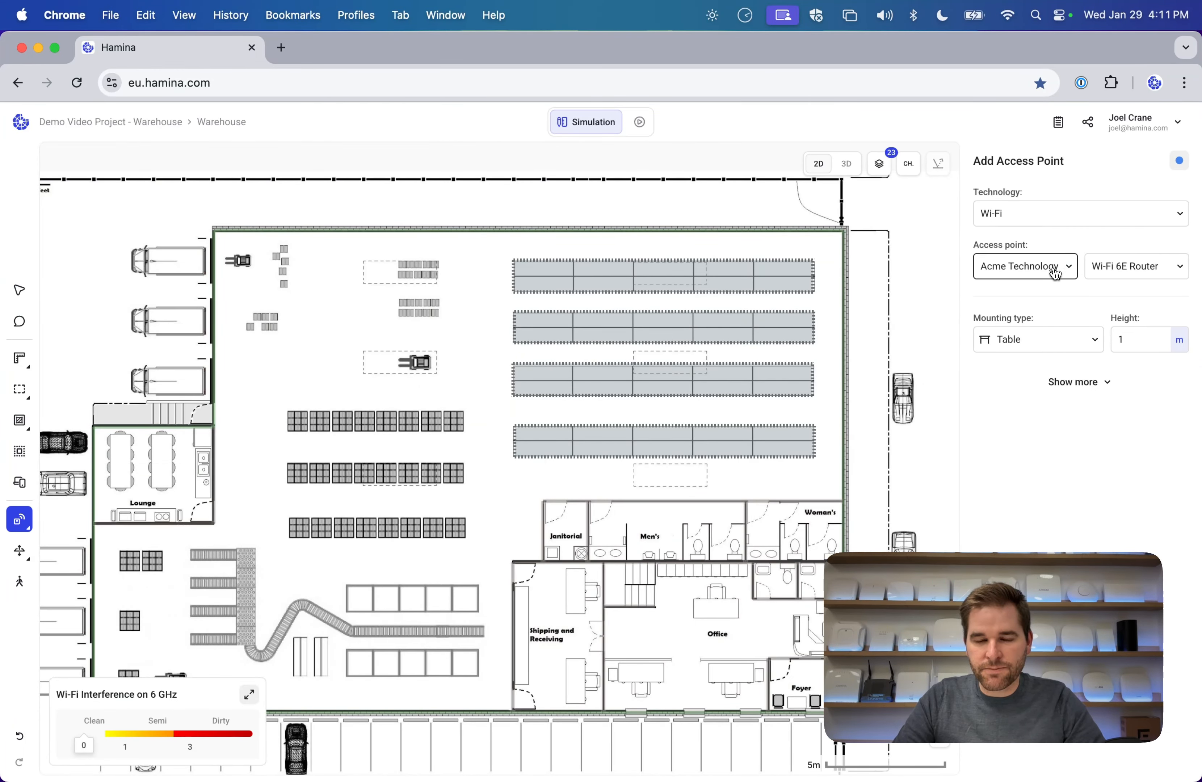
scroll(1026, 316, "down", 3)
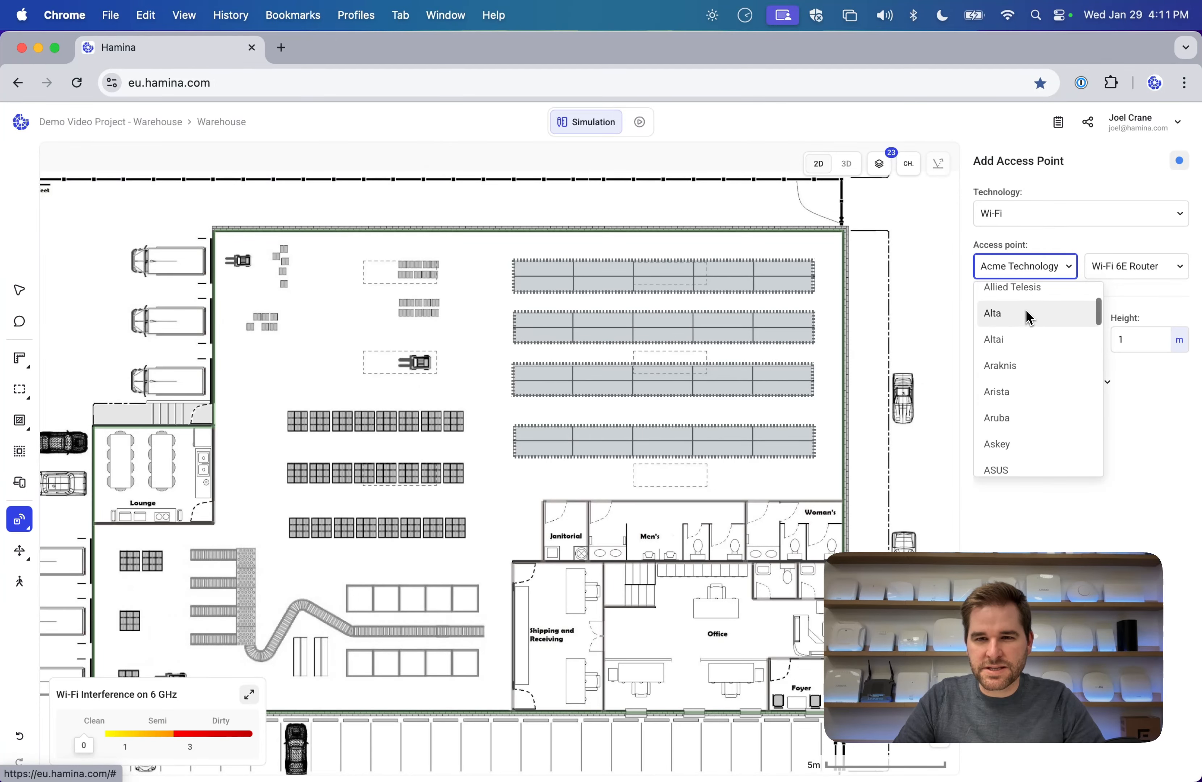
scroll(1025, 316, "up", 3)
scroll(1026, 323, "down", 5)
scroll(1025, 322, "down", 1)
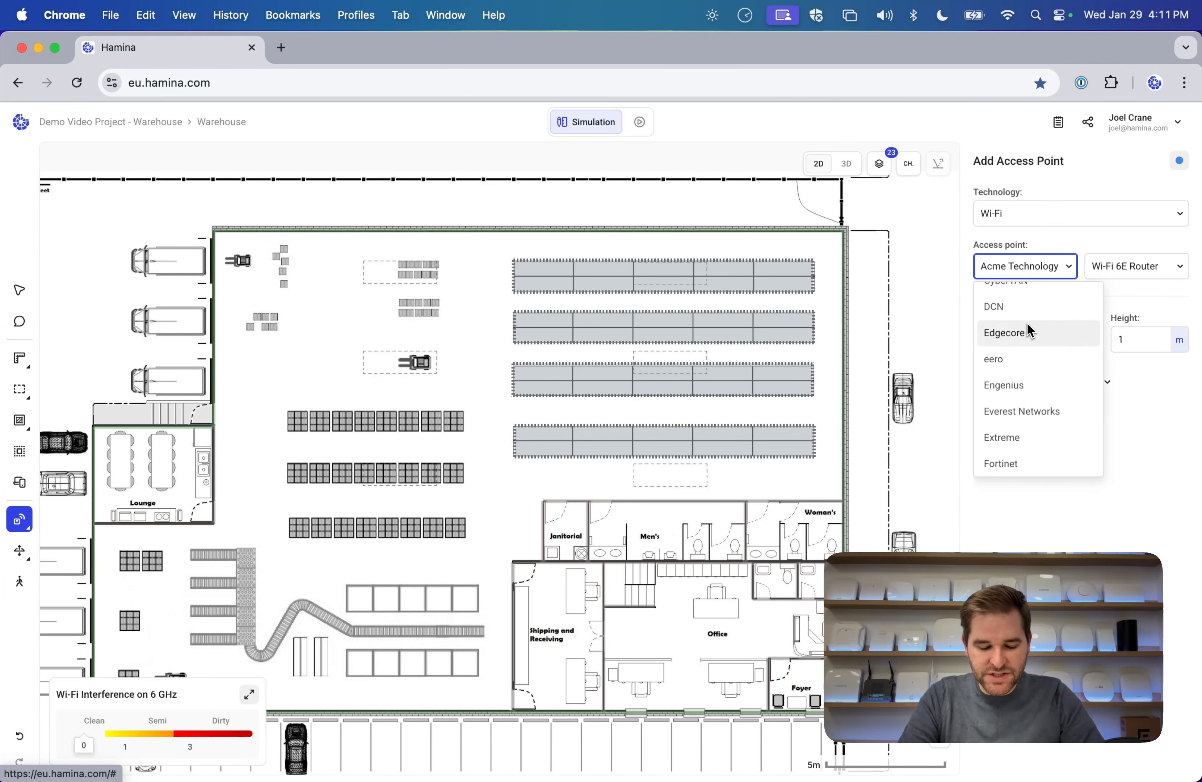
type("mis")
key("BackSpace")
key("BackSpace")
key("BackSpace")
type("juni")
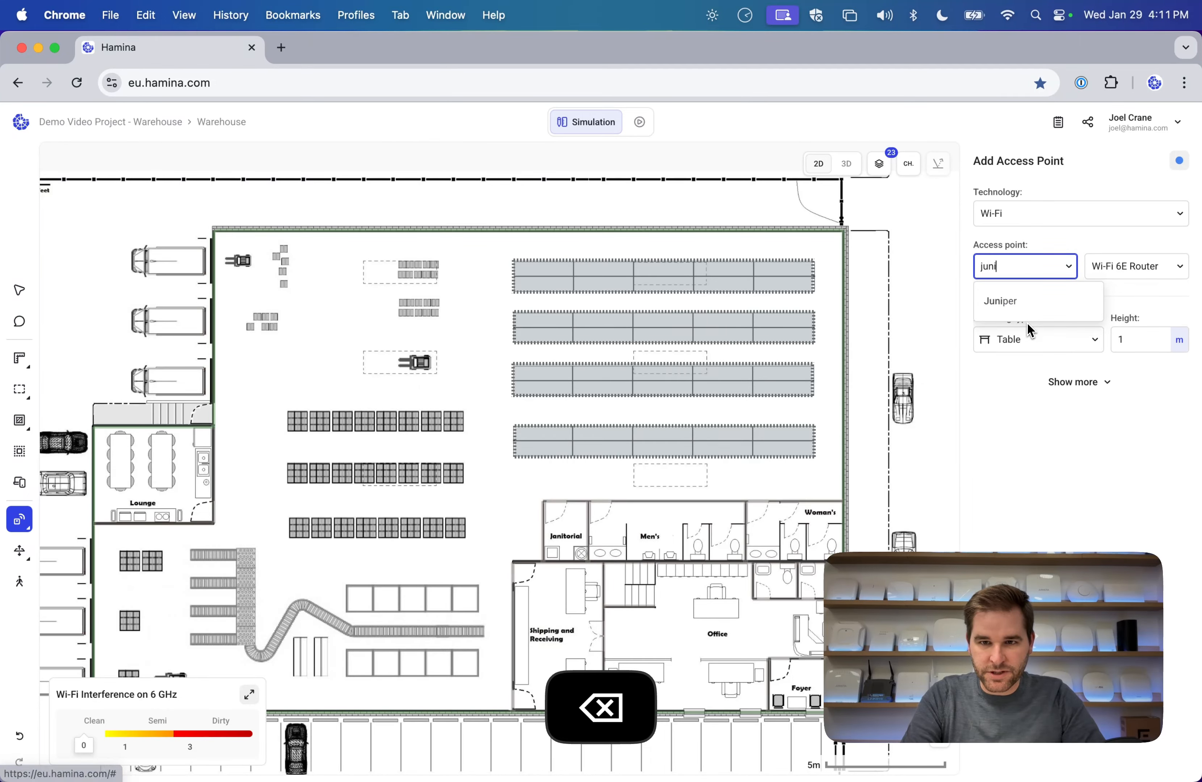
left_click(1053, 305)
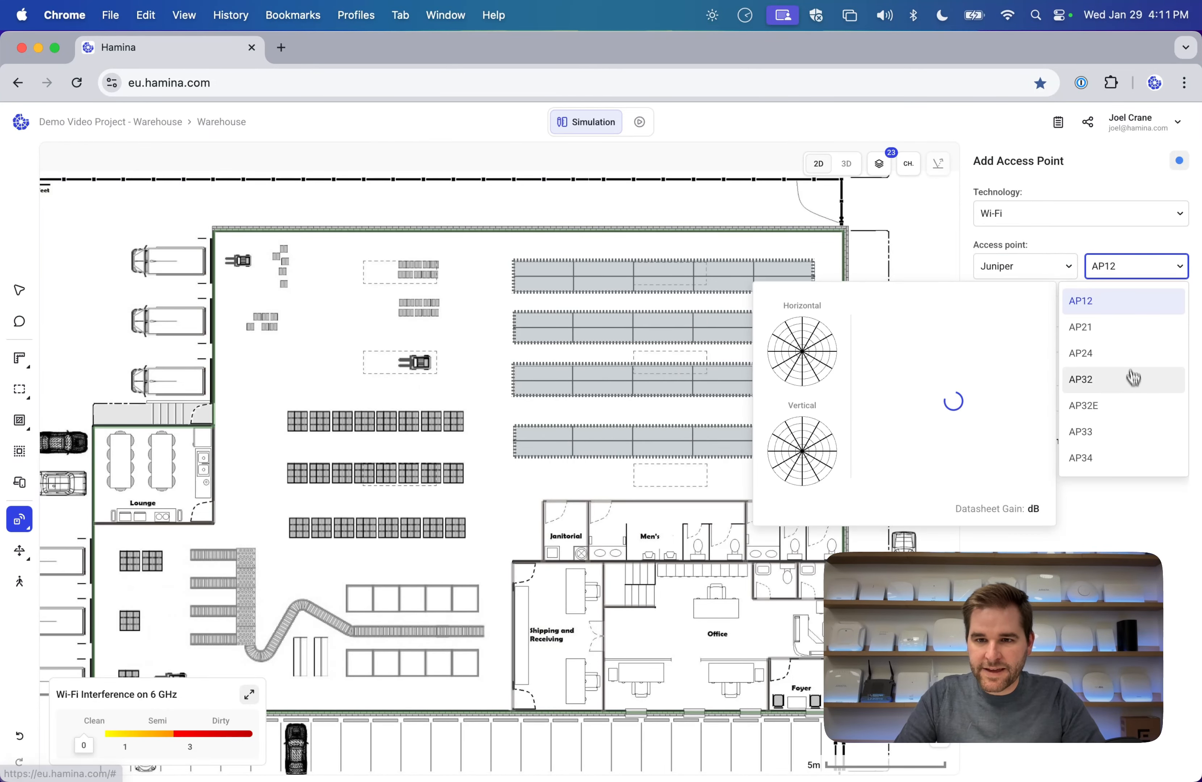
Choose the AP32E model and place it in the upper-left warehouse beside the forklift.
scroll(1132, 378, "down", 1)
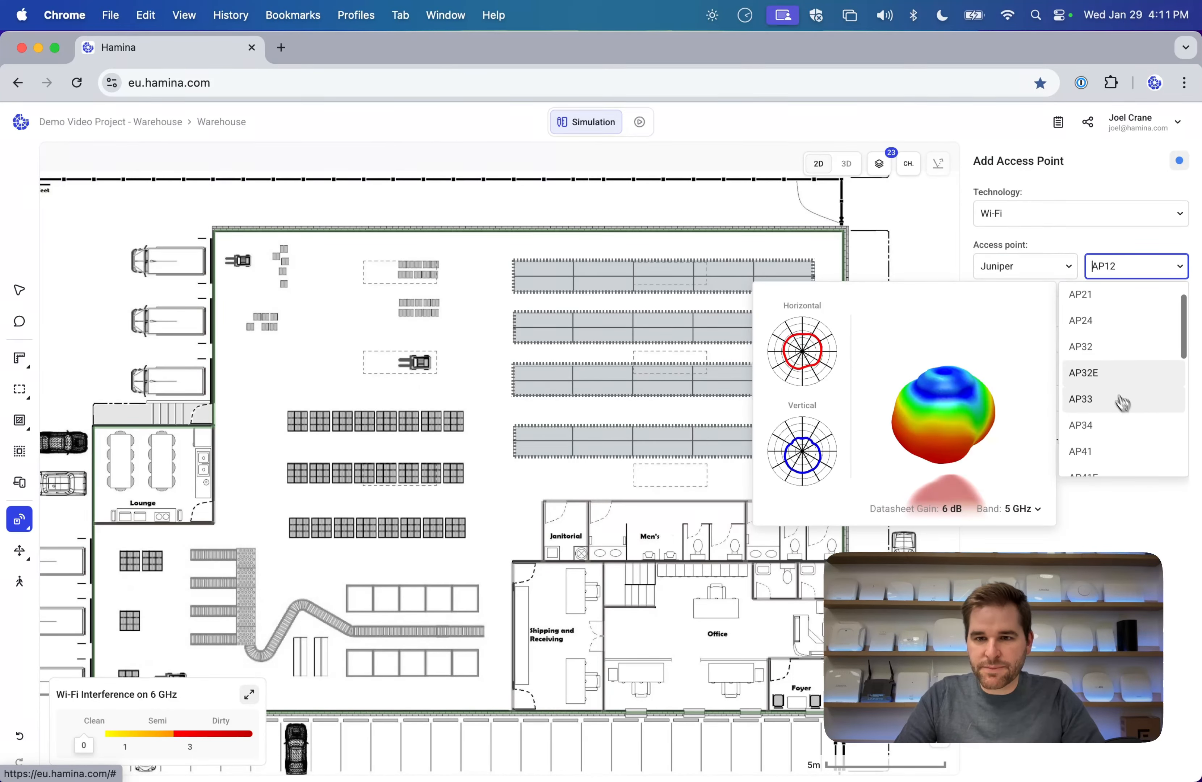
left_click(1105, 380)
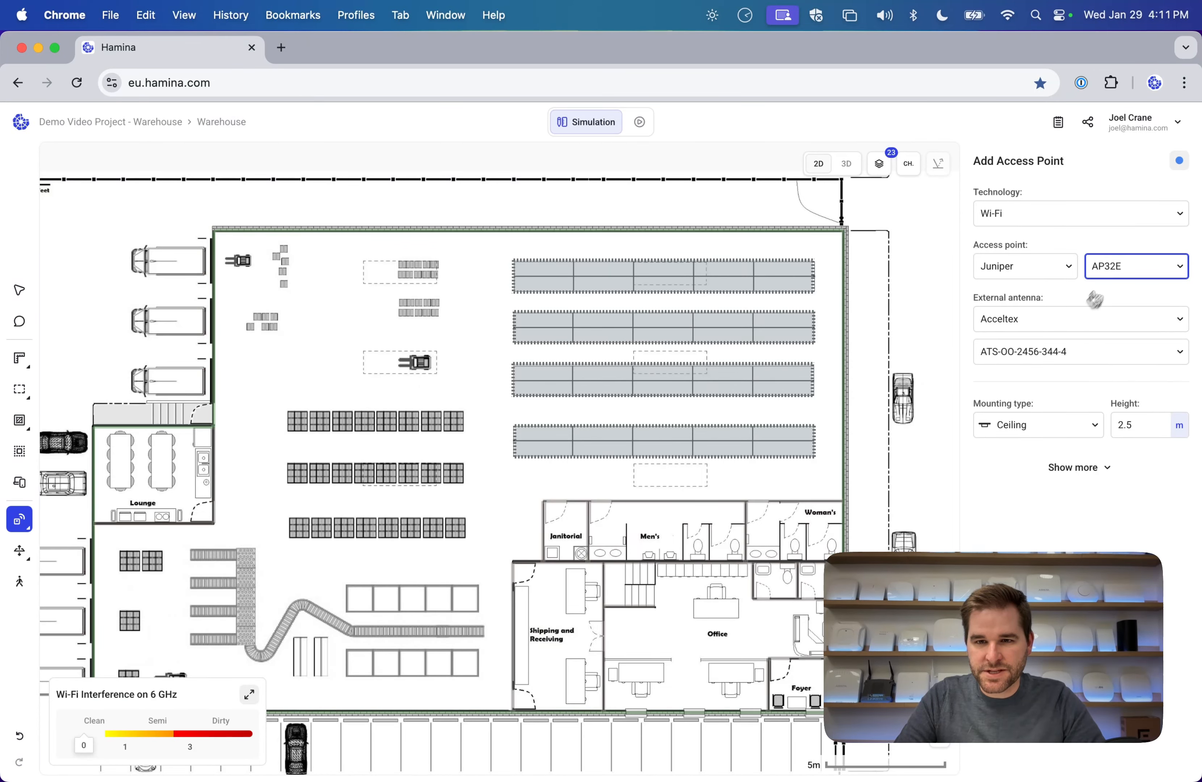
left_click(376, 356)
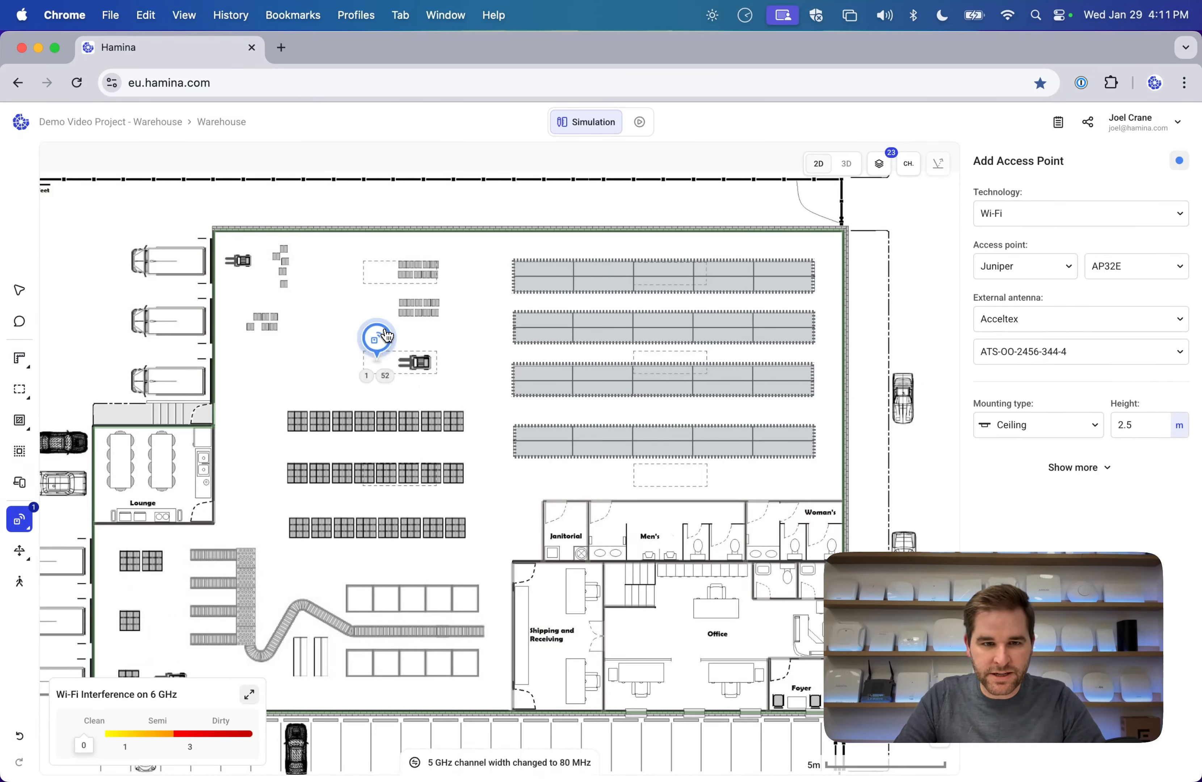
left_click(249, 694)
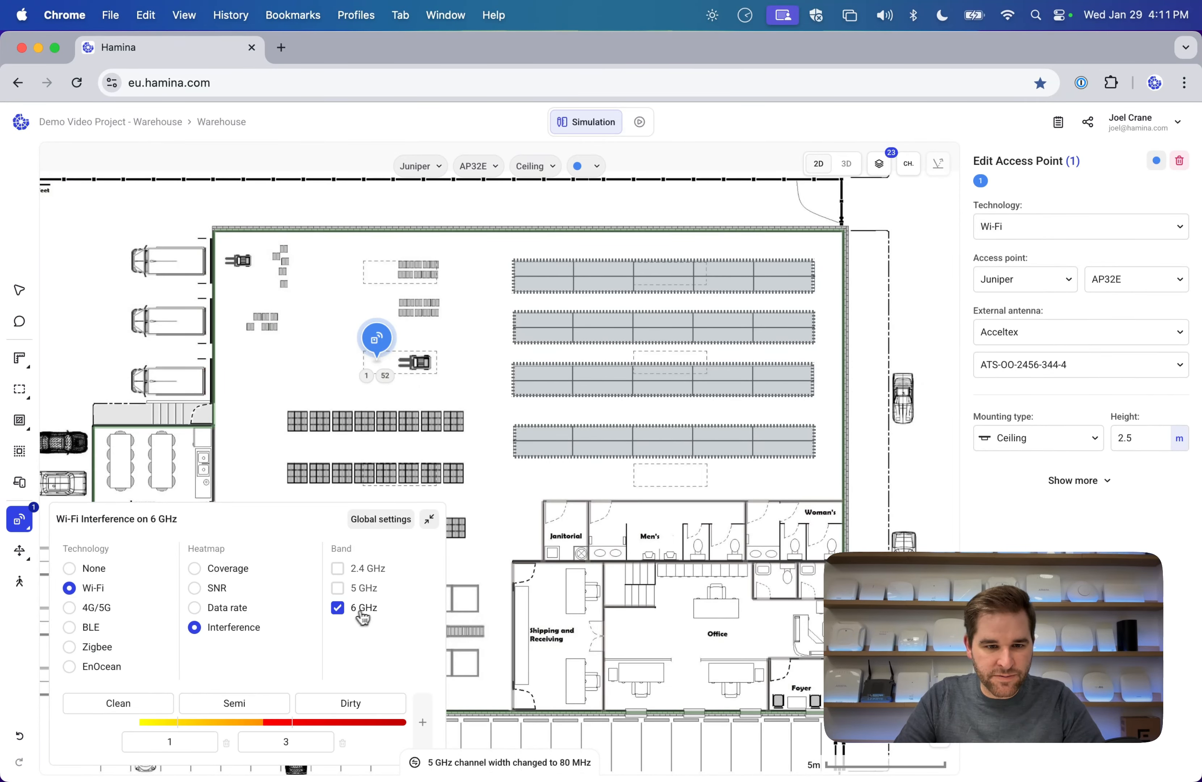
Show the 5 GHz coverage heatmap and set the external antenna model to ATS-OO-2456-344-4.
left_click(339, 590)
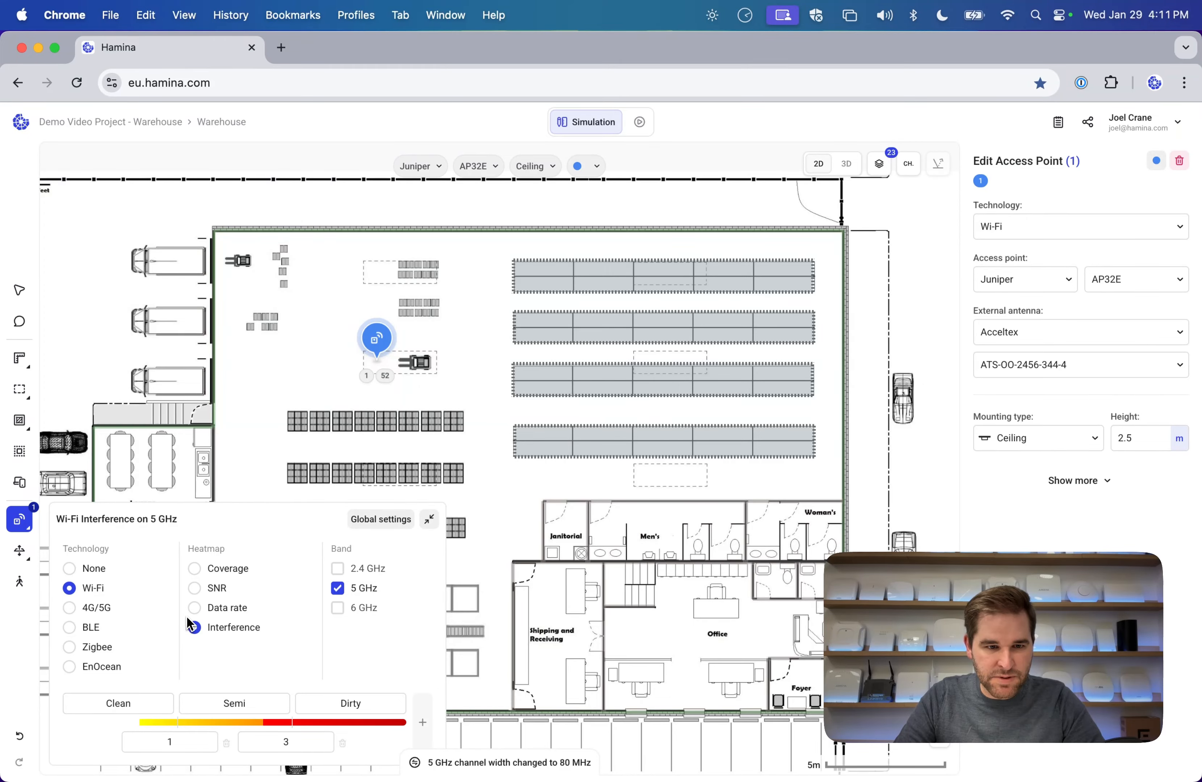
left_click(194, 568)
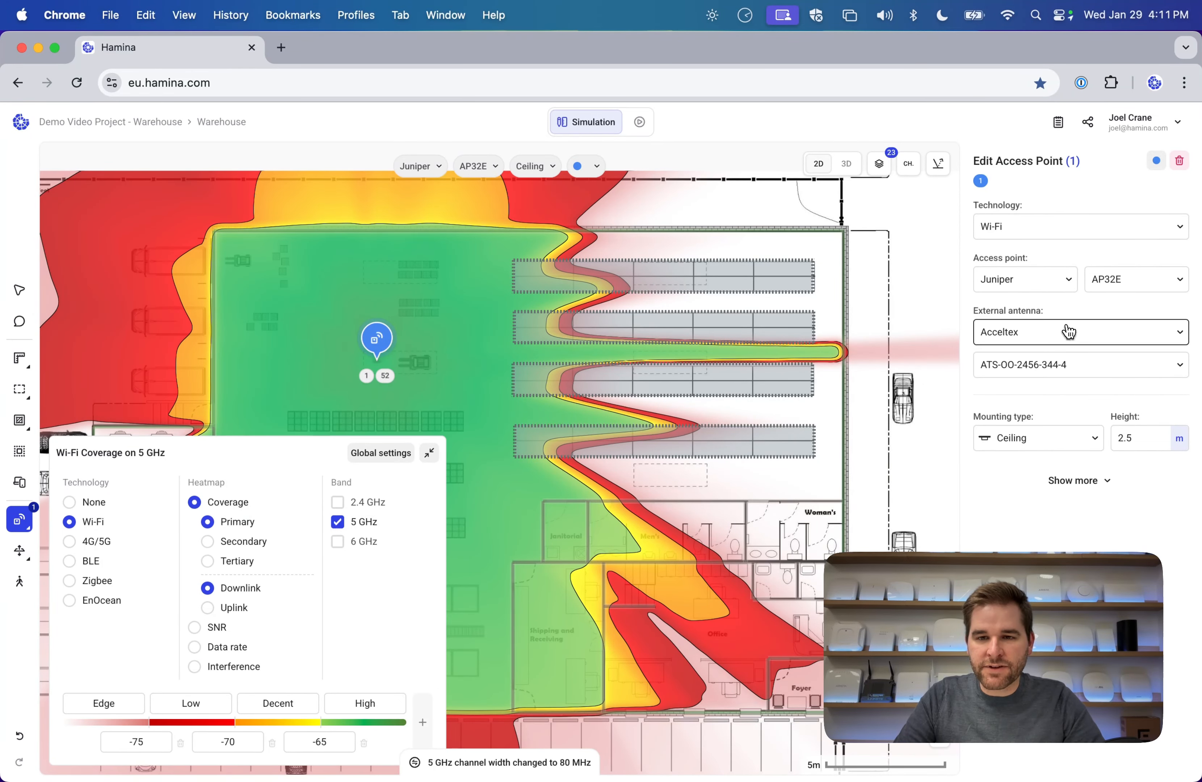
left_click(1063, 362)
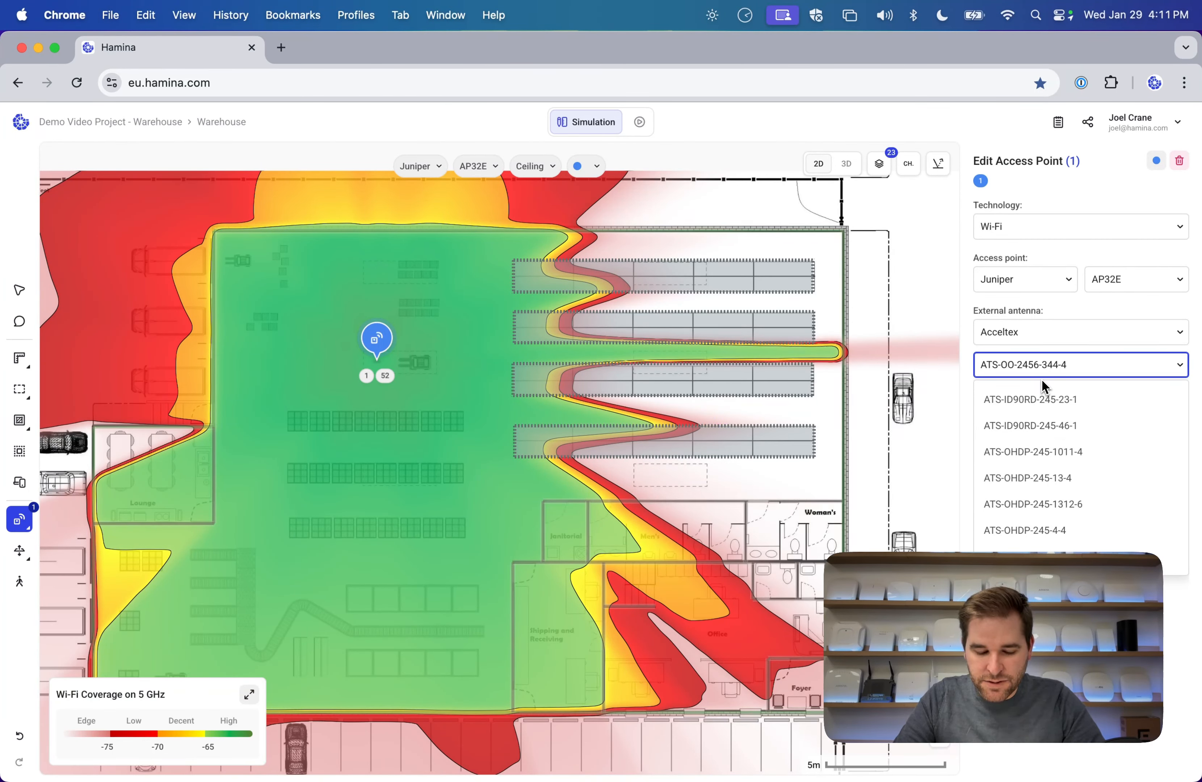
type("344-4")
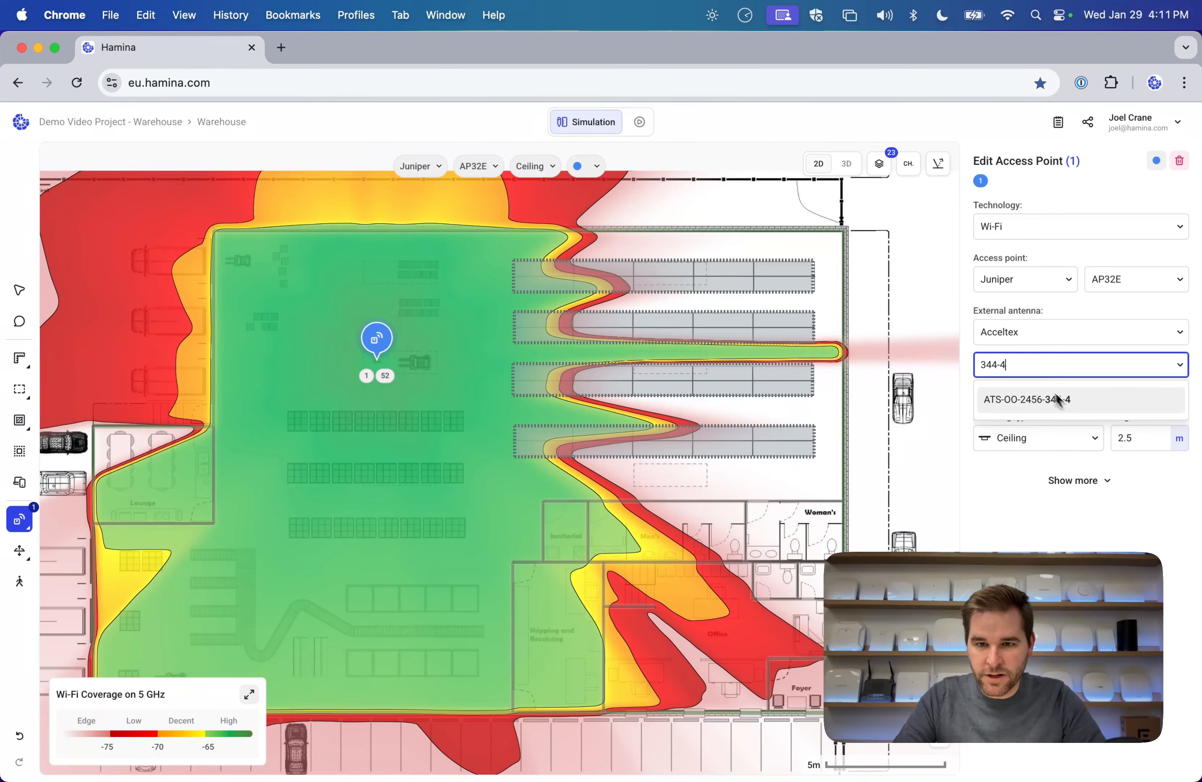
mouse_move(1069, 405)
left_click_drag(885, 494, 893, 522)
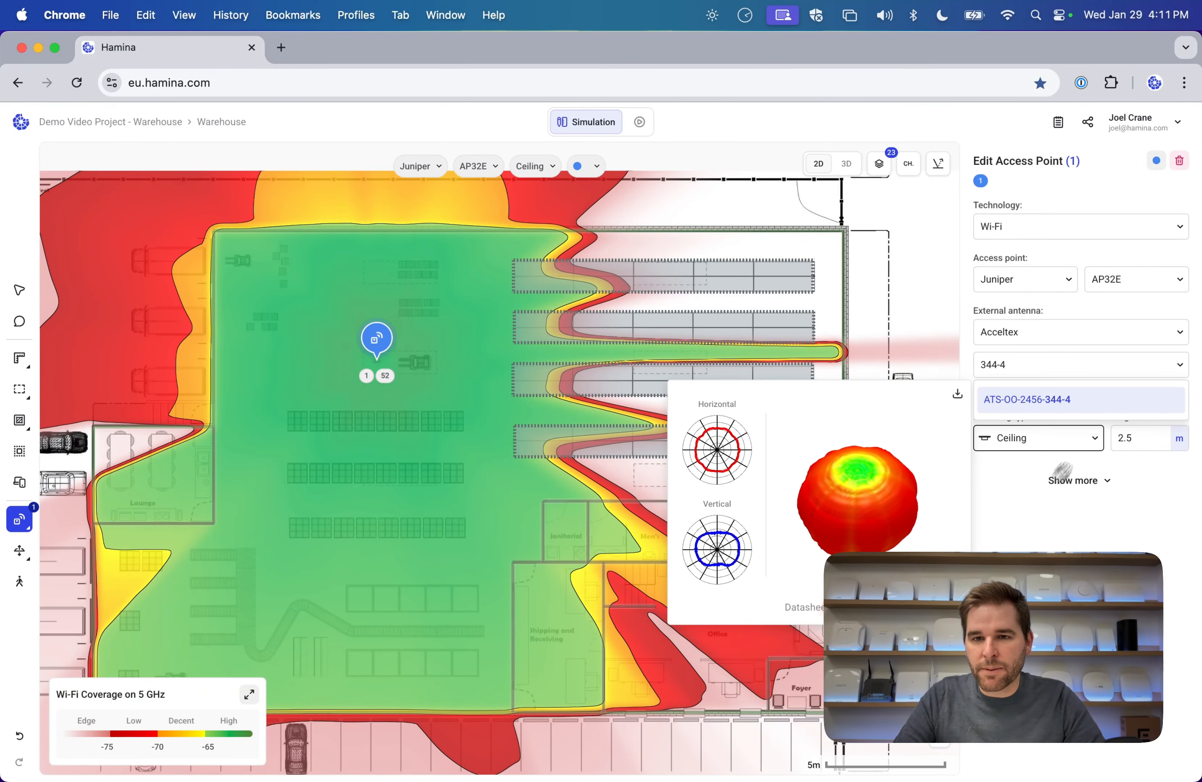
left_click(1114, 335)
Scroll through the access point vendor list and close it with Juniper still selected.
left_click(1047, 279)
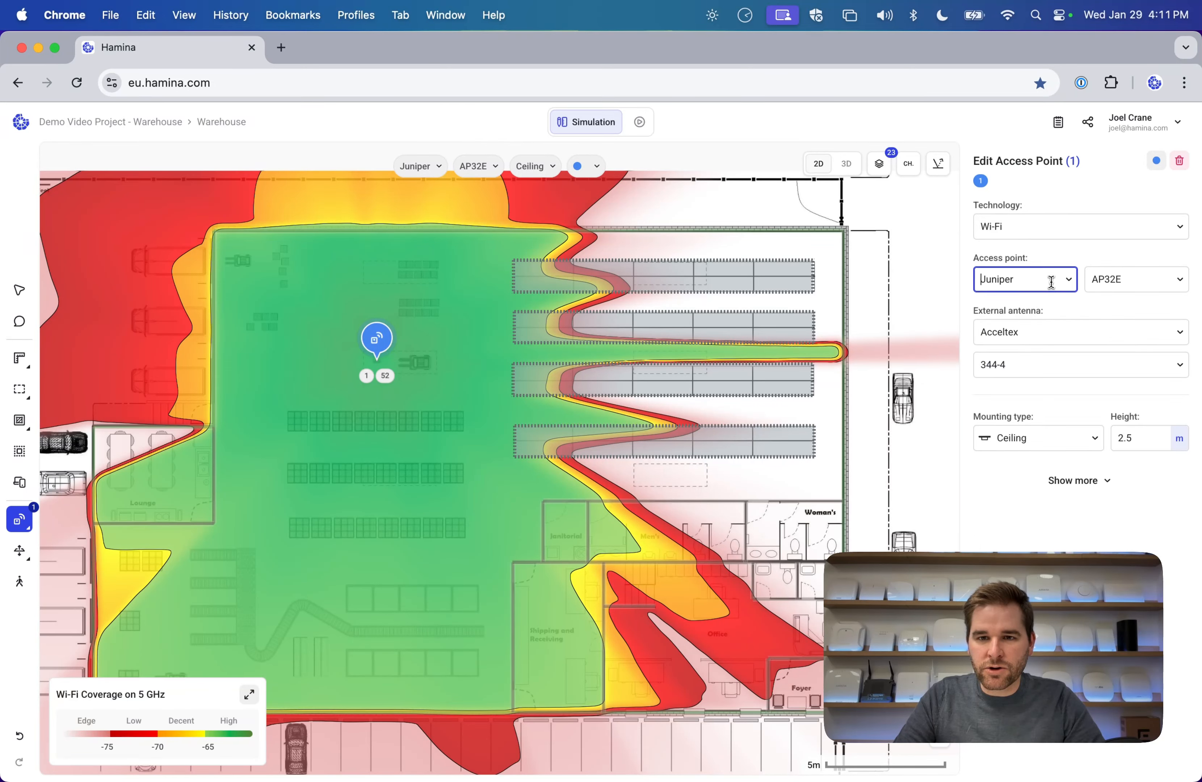
scroll(1045, 347, "down", 3)
scroll(1046, 361, "down", 5)
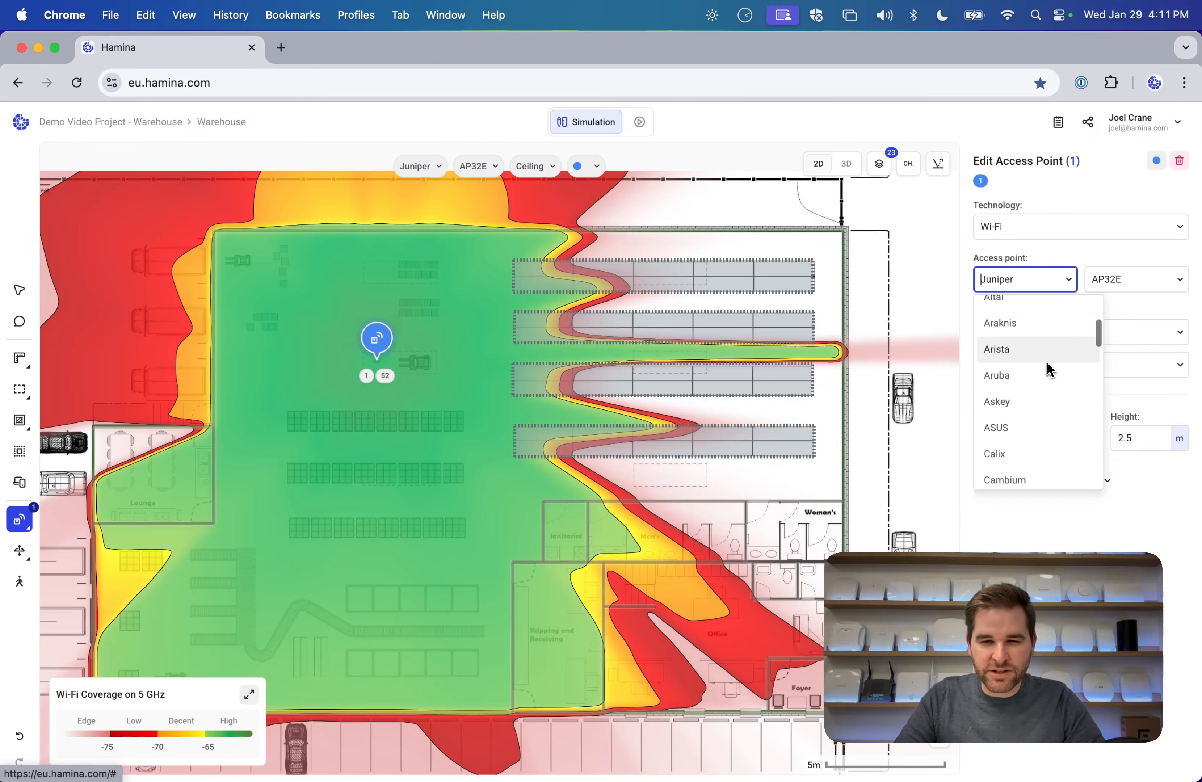
scroll(1049, 369, "down", 3)
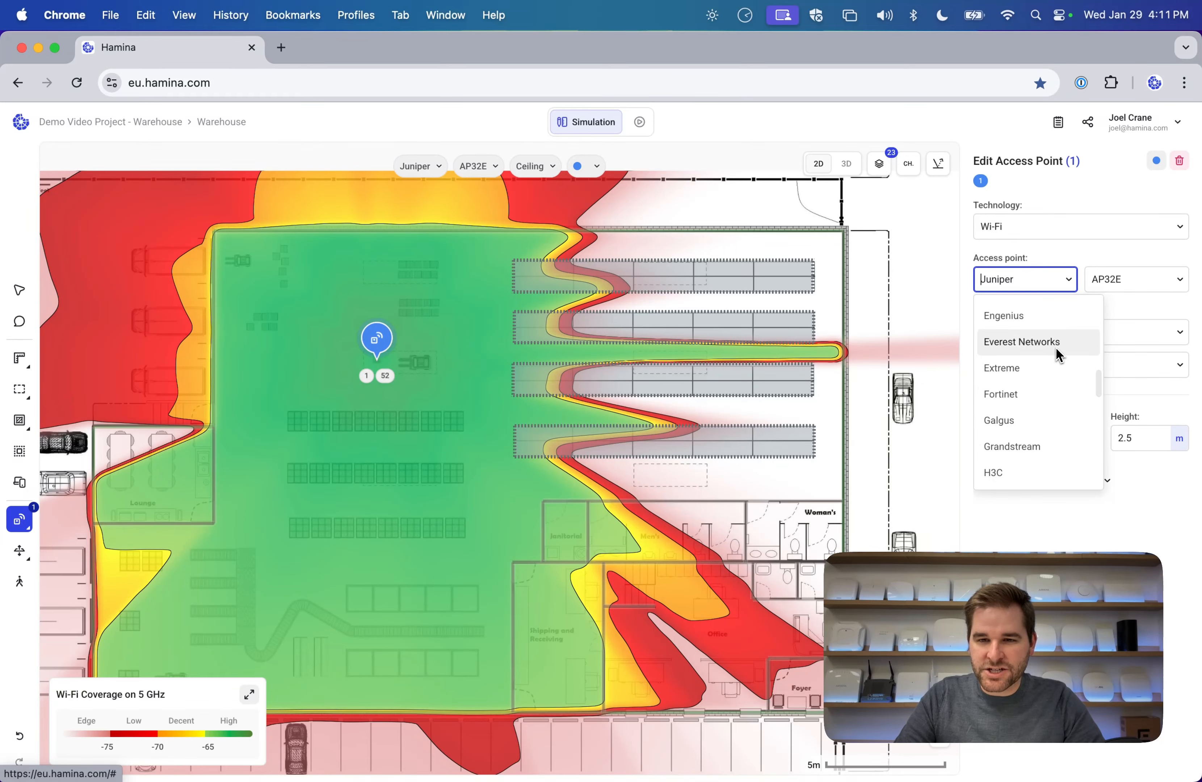
scroll(1056, 347, "down", 2)
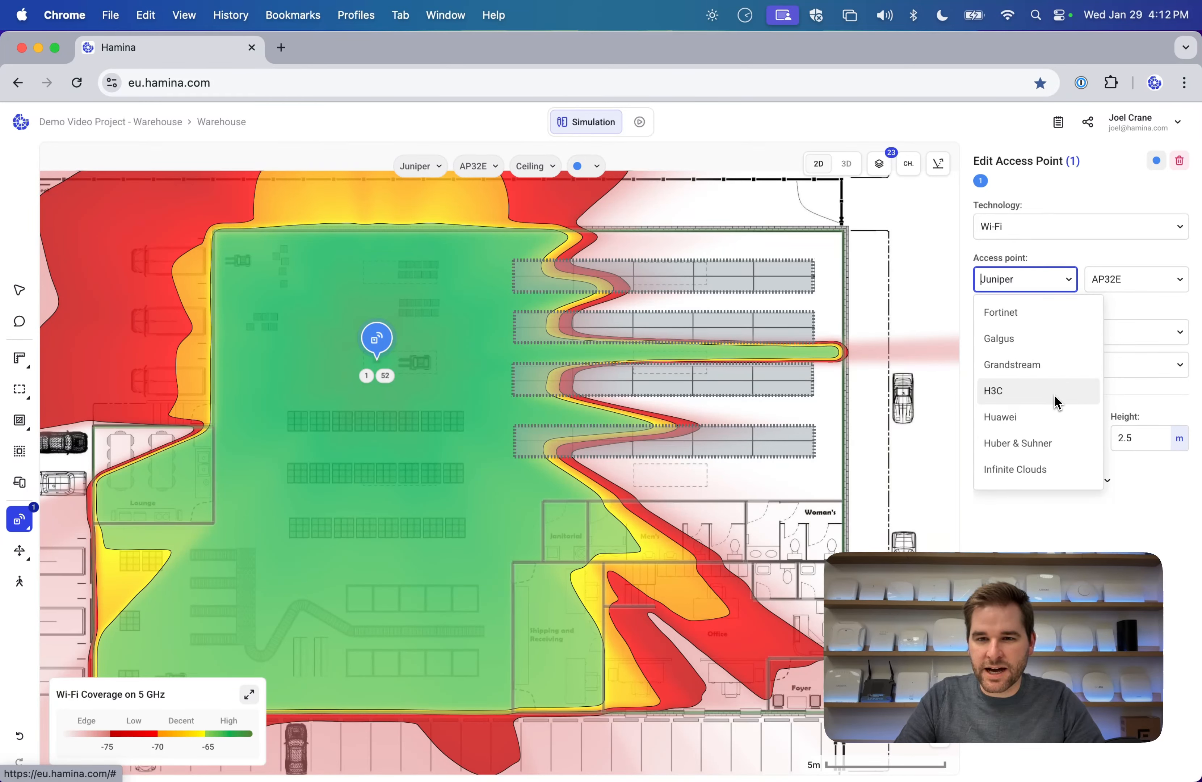
scroll(1051, 424, "down", 2)
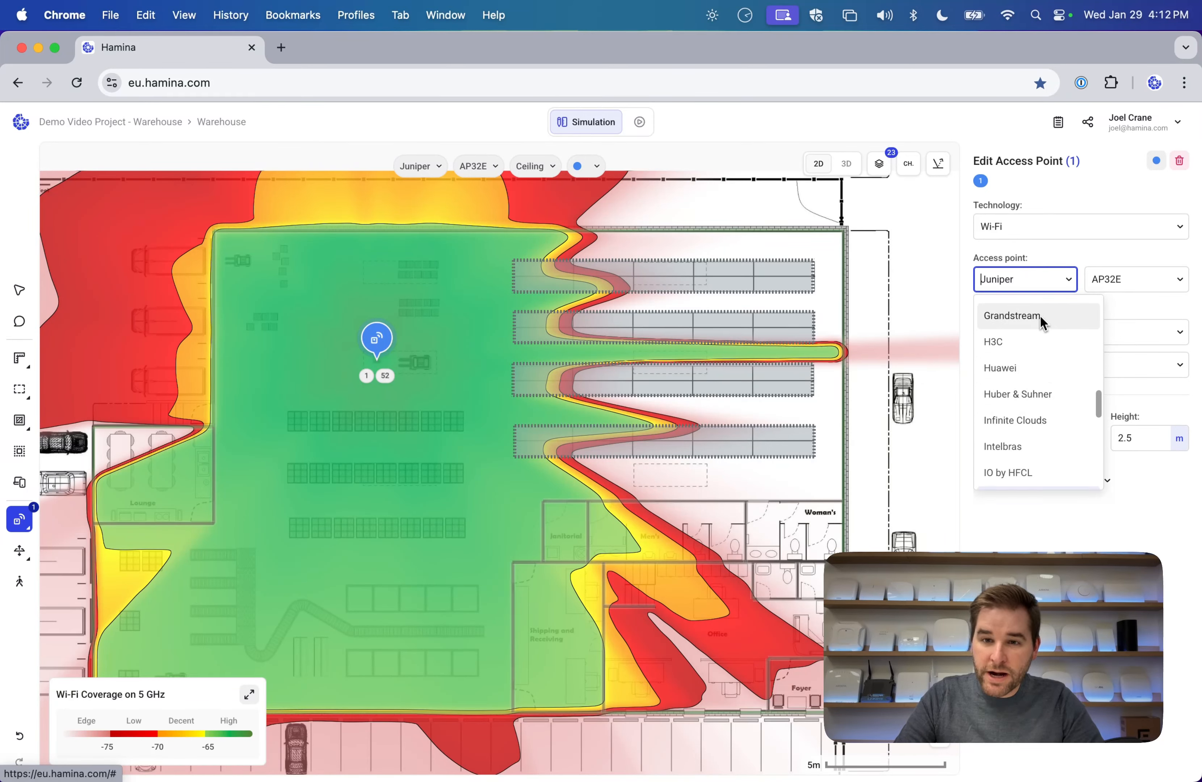
scroll(1044, 346, "down", 3)
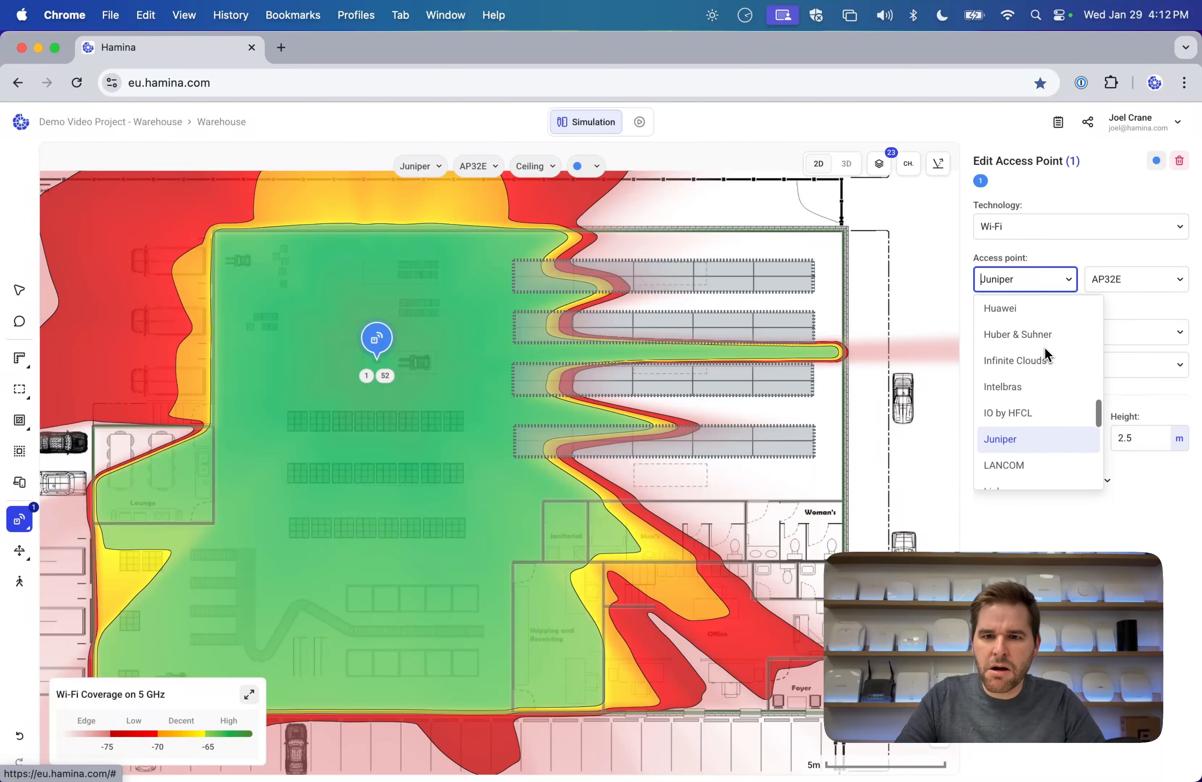
scroll(1048, 378, "up", 3)
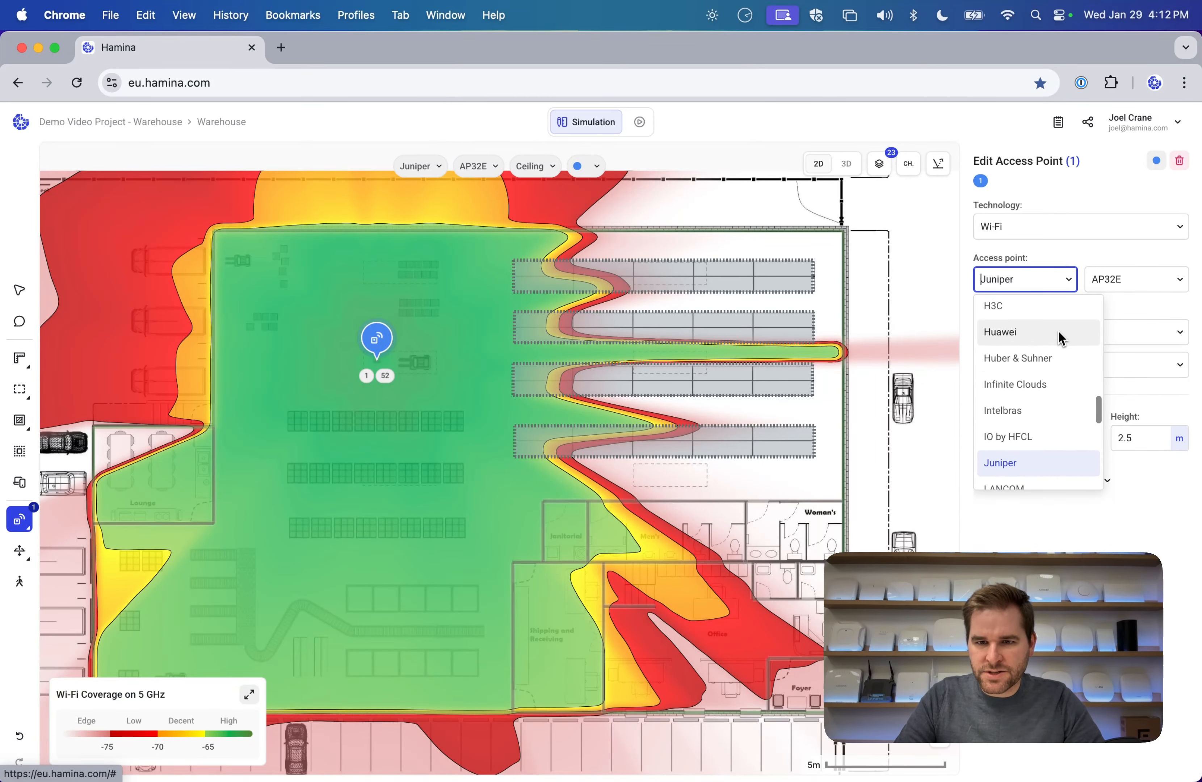
scroll(1037, 373, "down", 1)
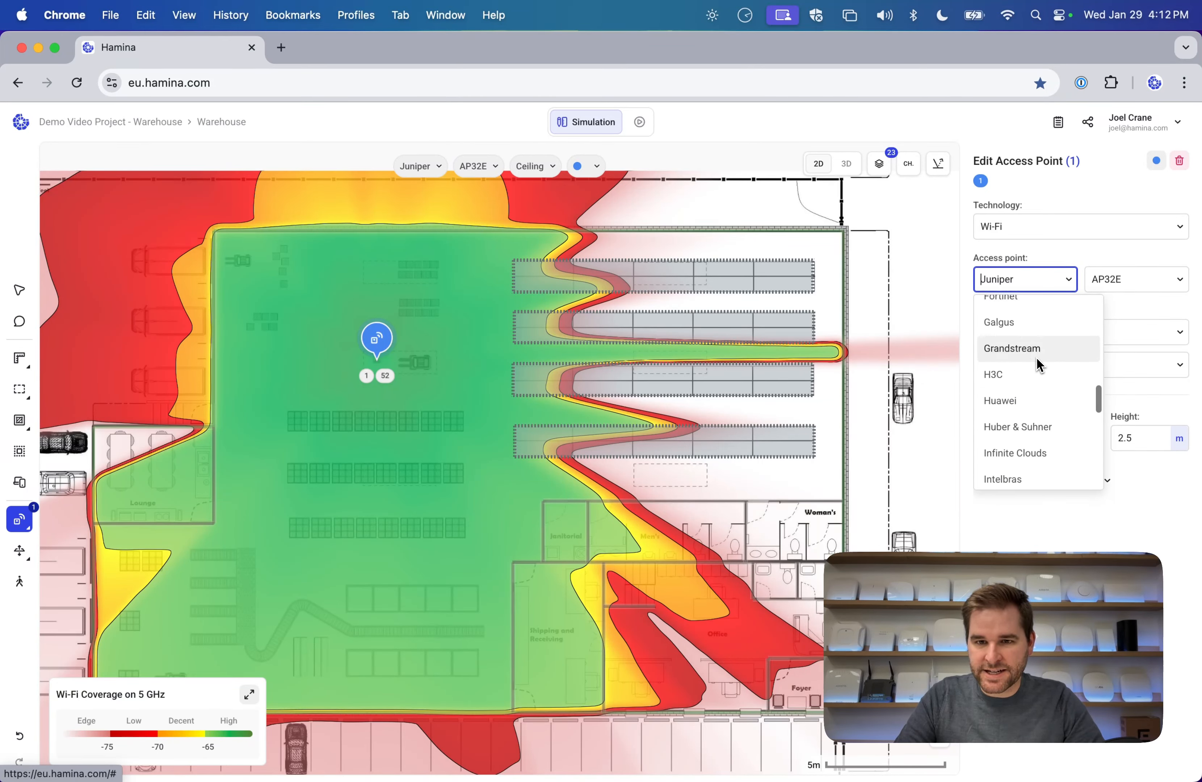
scroll(1036, 357, "down", 5)
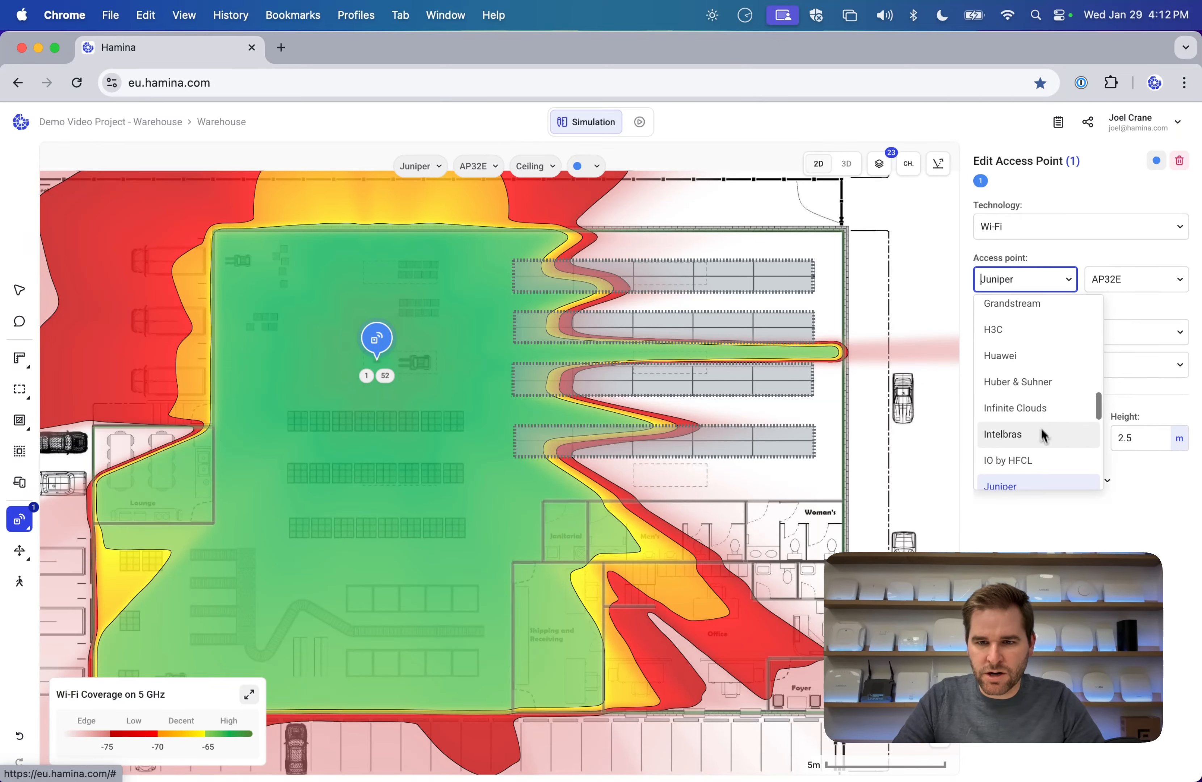
scroll(1047, 445, "down", 10)
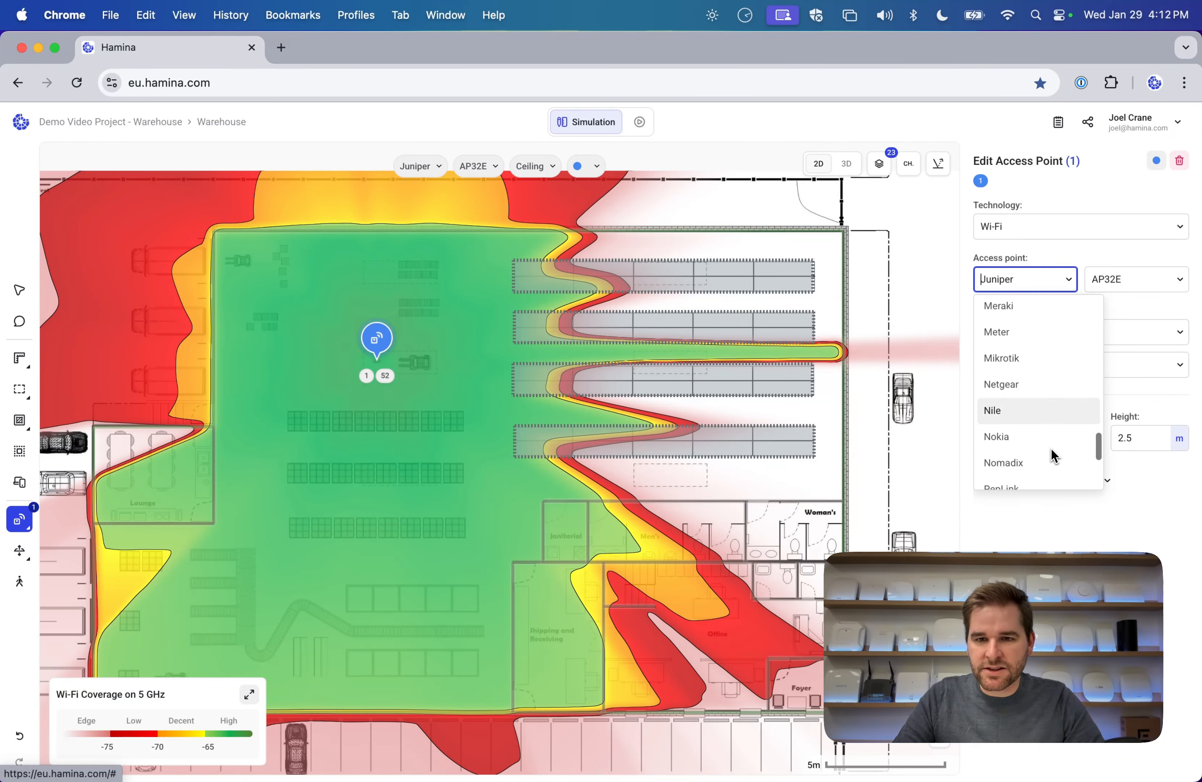
scroll(1036, 431, "down", 2)
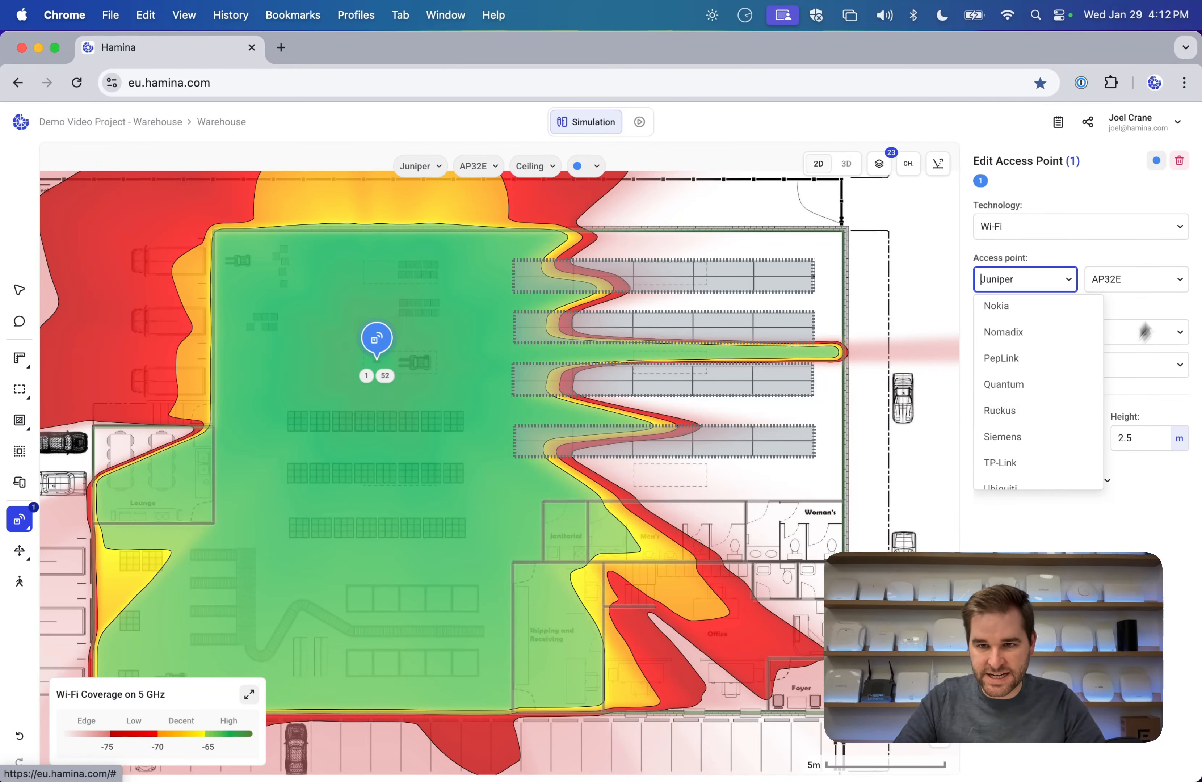
left_click(1140, 305)
Scroll through the list of external antenna vendors.
left_click(1051, 335)
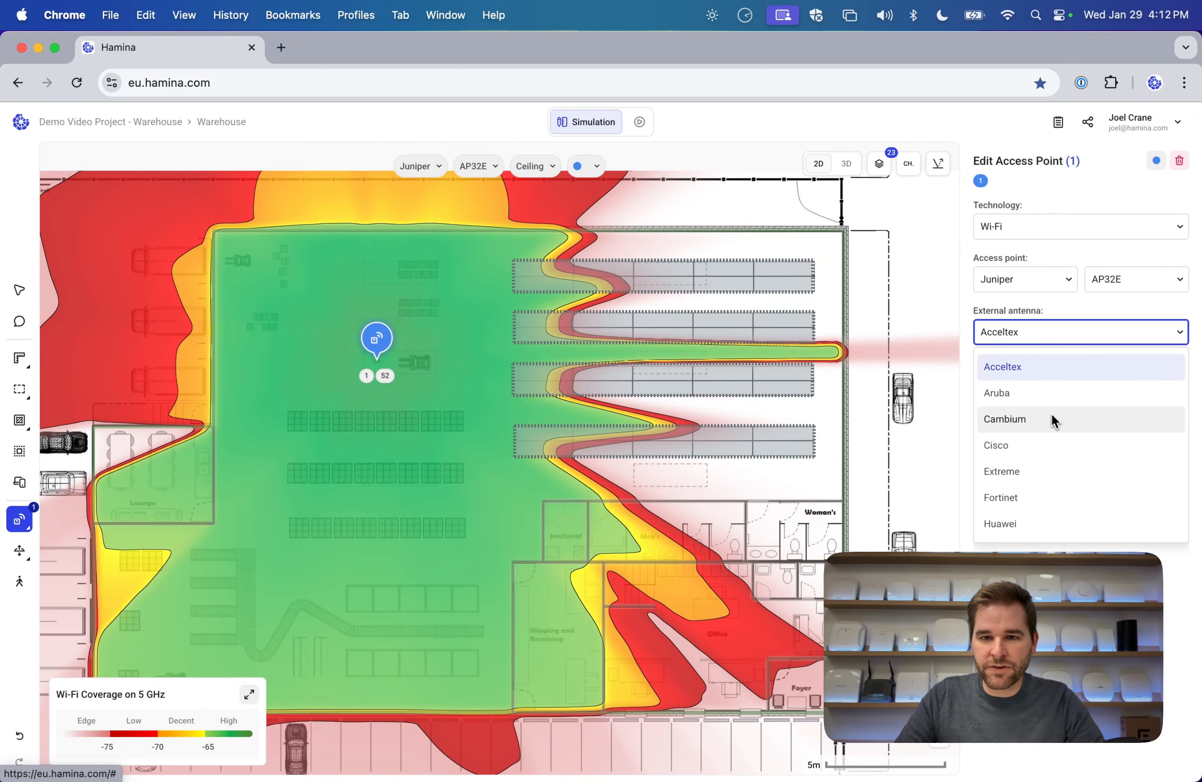
scroll(1051, 419, "down", 2)
scroll(1060, 457, "down", 5)
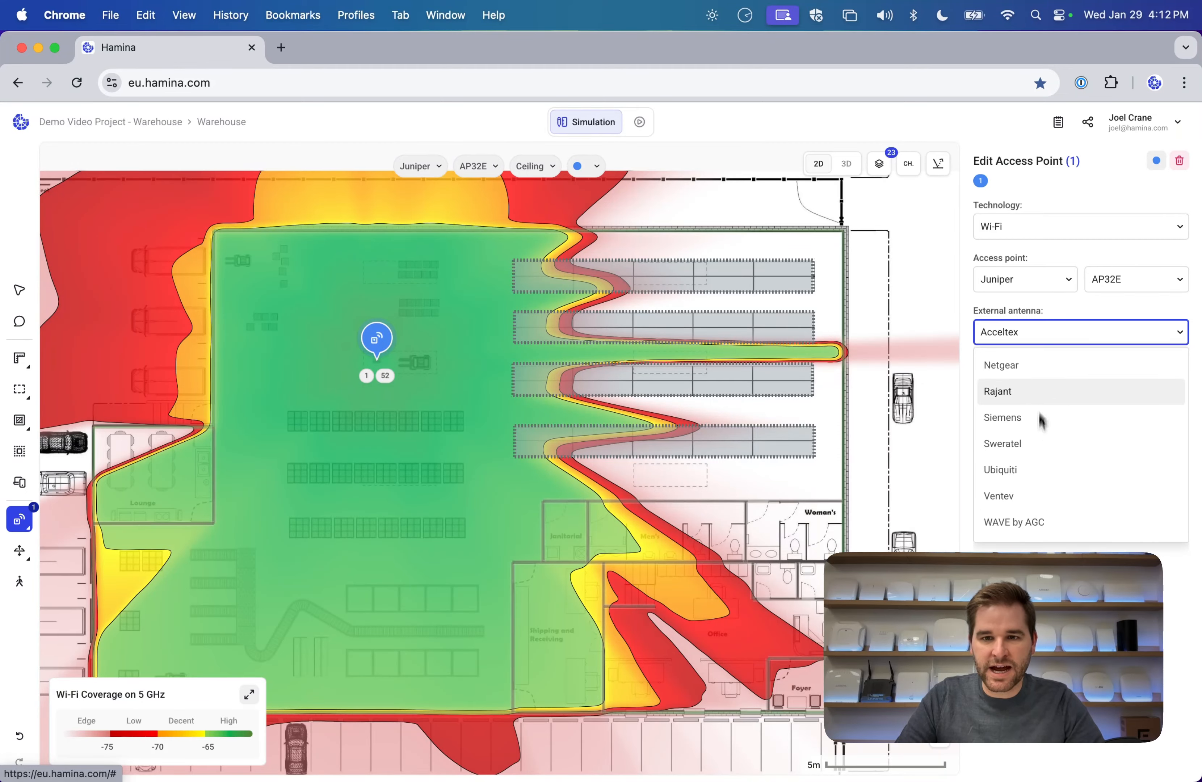
Keep Acceltex as the antenna vendor and move the access point into the top aisle between racks.
left_click(1068, 311)
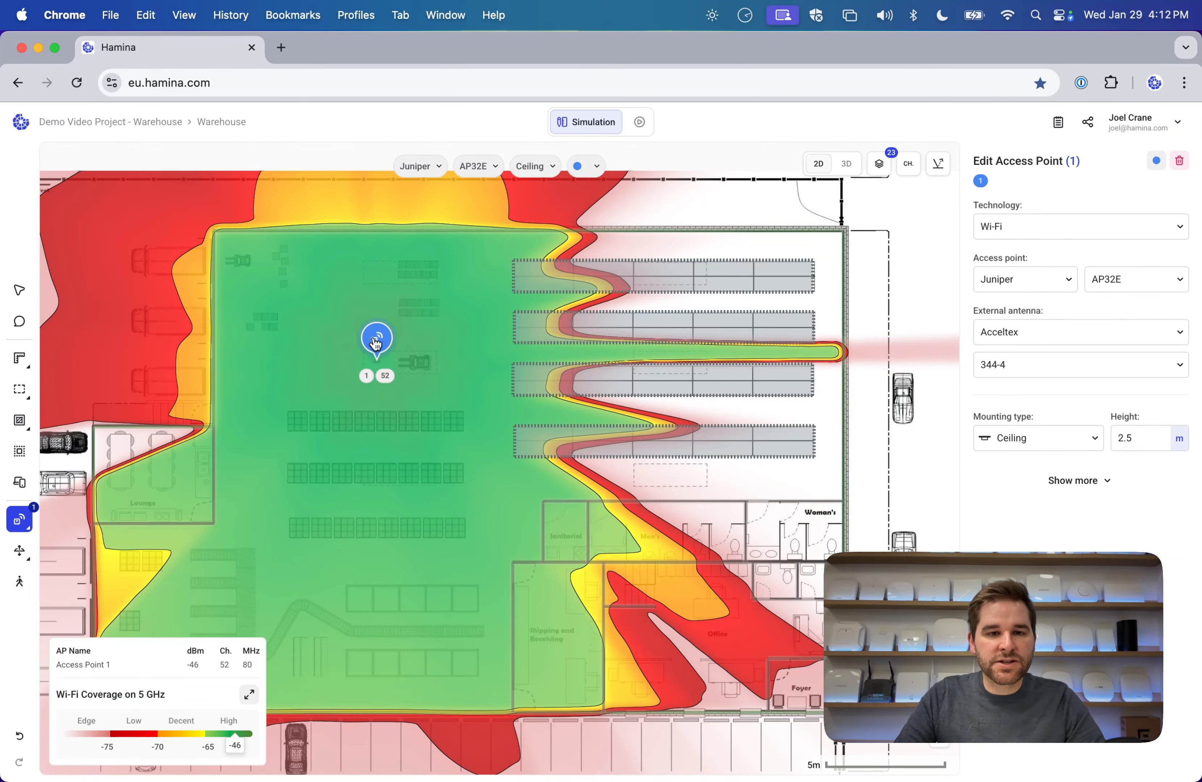
left_click_drag(376, 344, 652, 332)
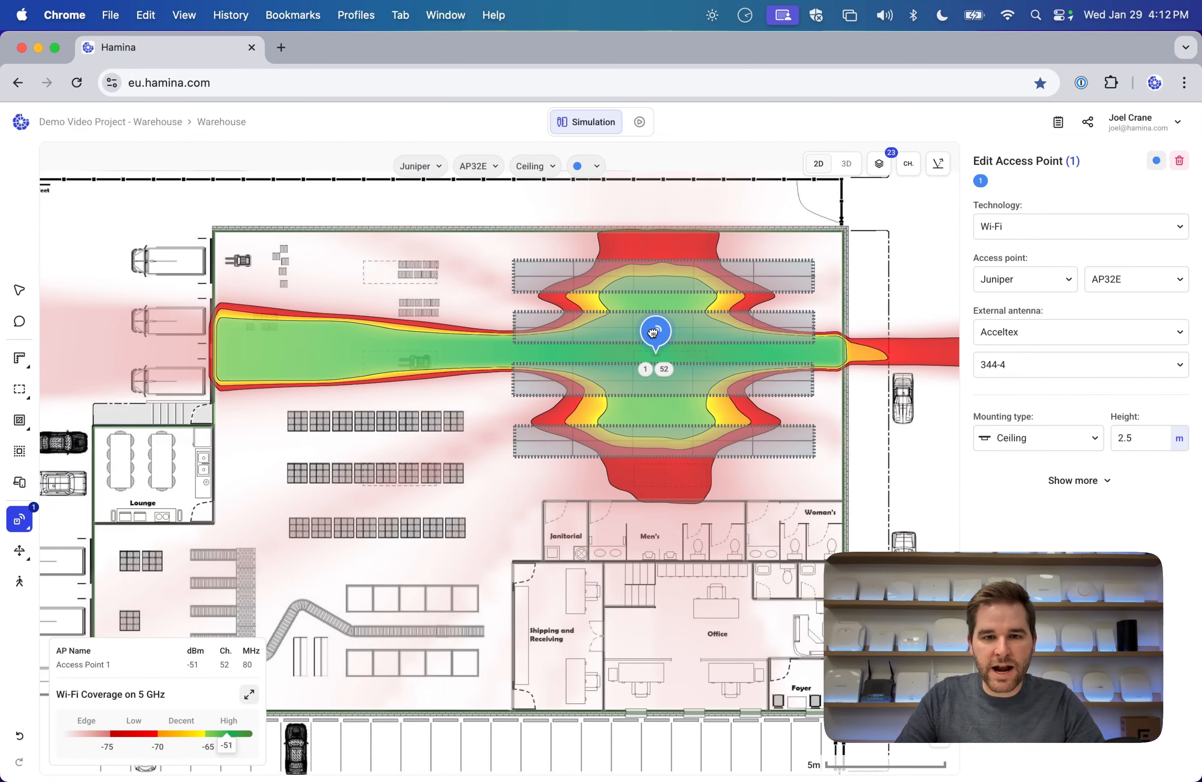
scroll(655, 365, "up", 5)
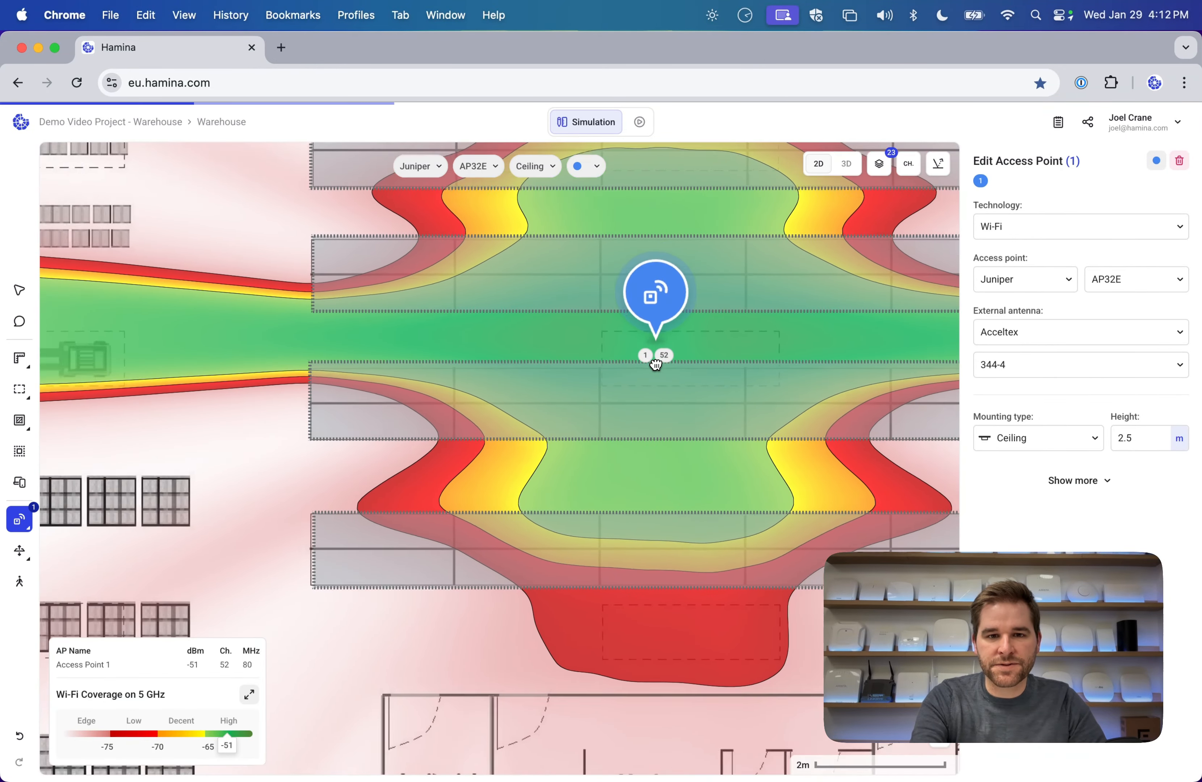
scroll(656, 365, "down", 2)
left_click_drag(536, 389, 624, 211)
scroll(624, 211, "up", 4)
left_click_drag(621, 373, 557, 430)
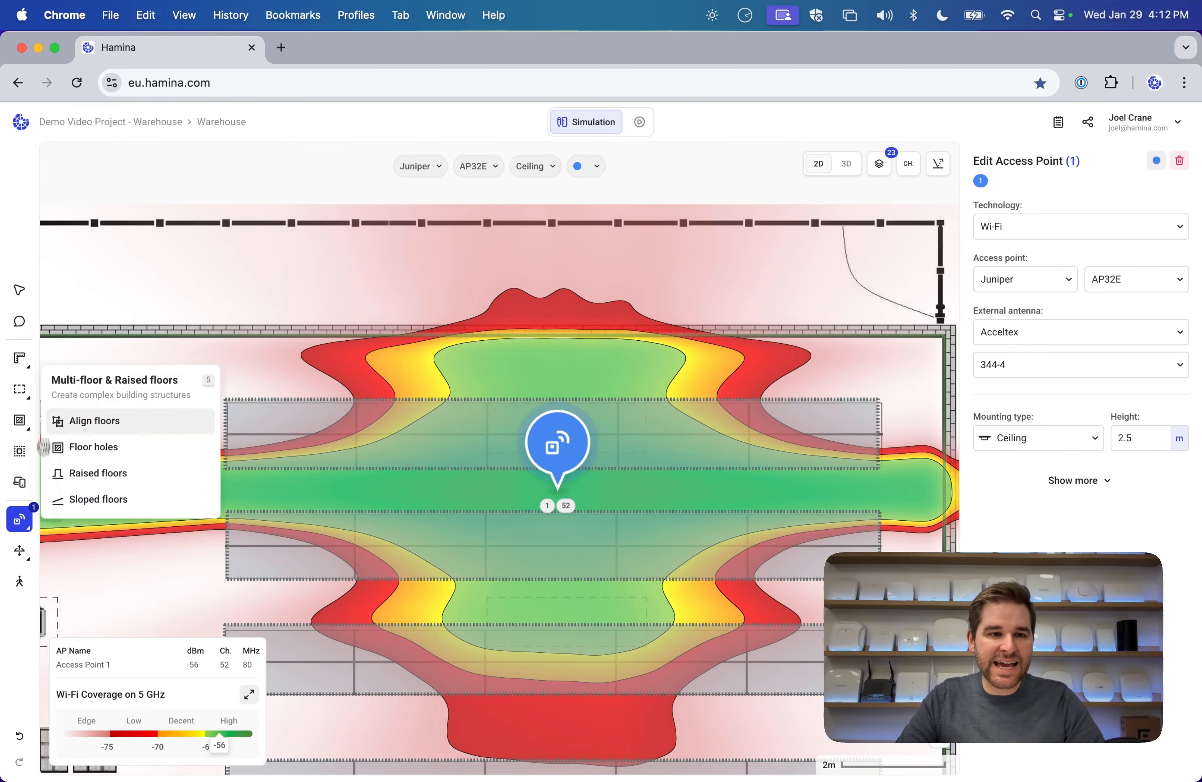
Inspect the lower rack's Shelf - Warehouse racks type: 7.6 m height, 8 dB/m.
left_click(19, 290)
left_click(647, 517)
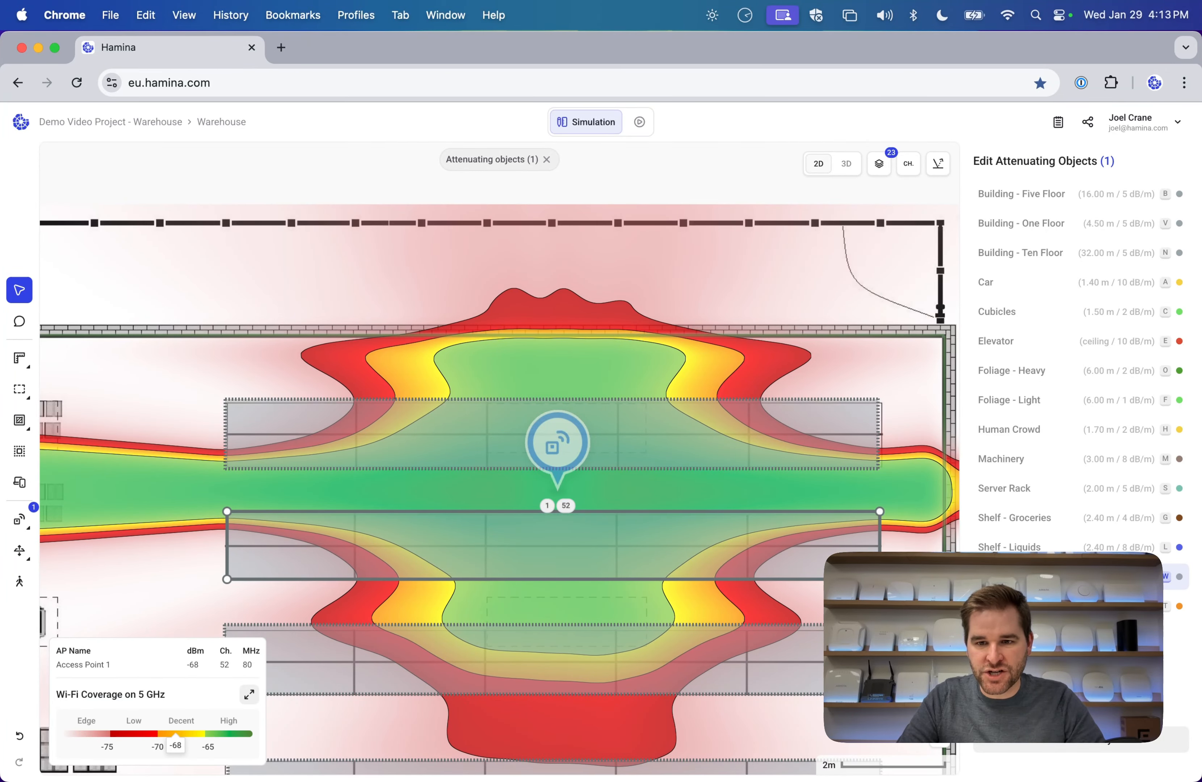
left_click(1111, 752)
left_click(770, 328)
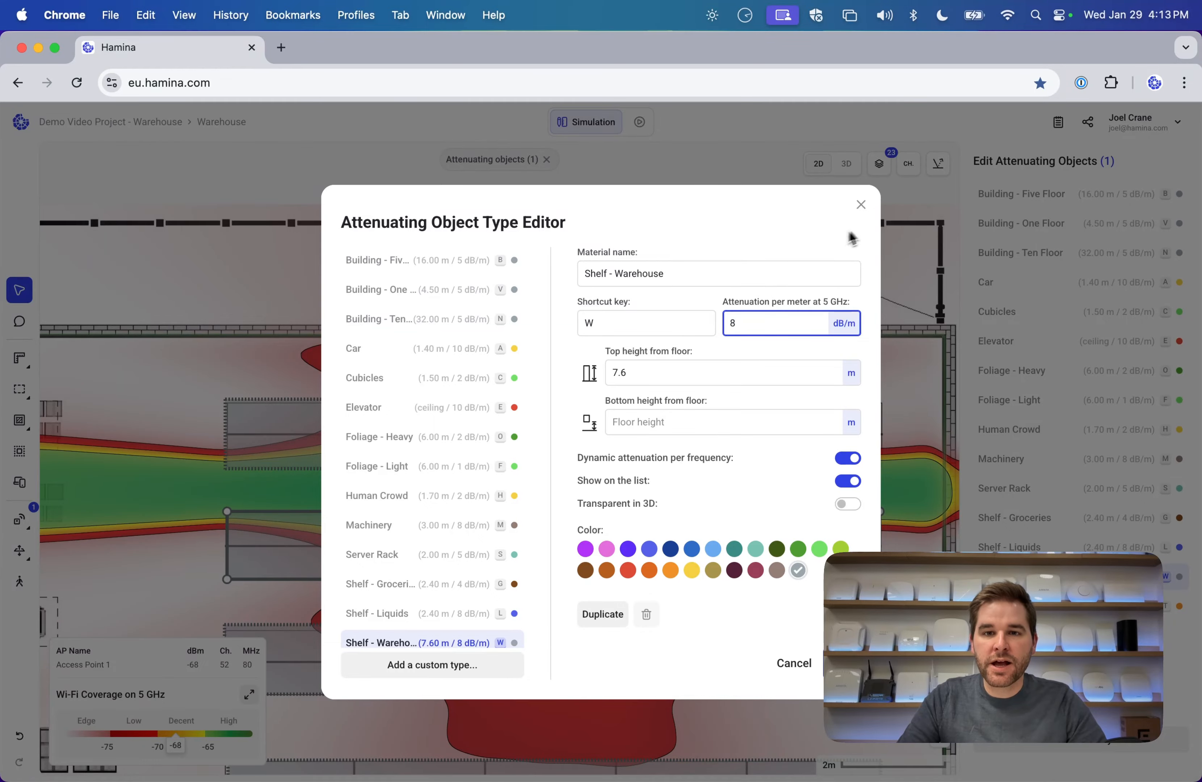
left_click(862, 206)
Move the Juniper access point aside, delete it, and zoom out to the whole warehouse.
scroll(634, 367, "down", 5)
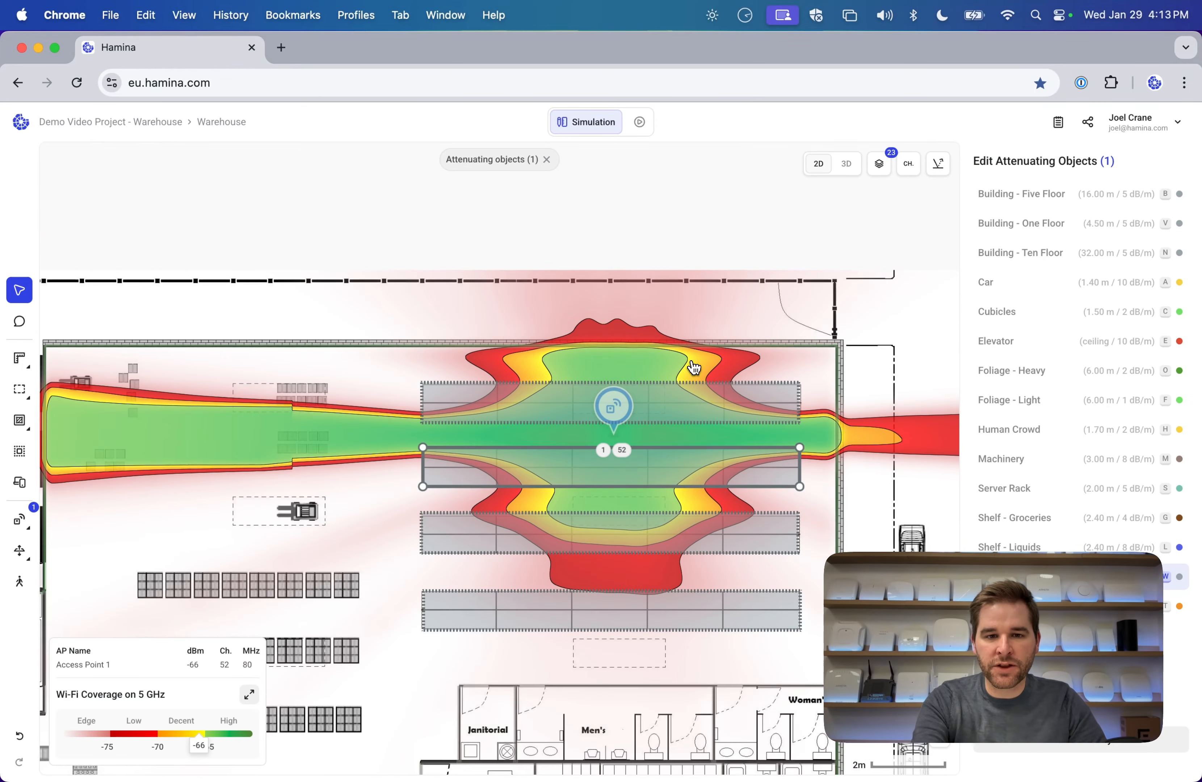
left_click_drag(595, 411, 272, 428)
key("BackSpace")
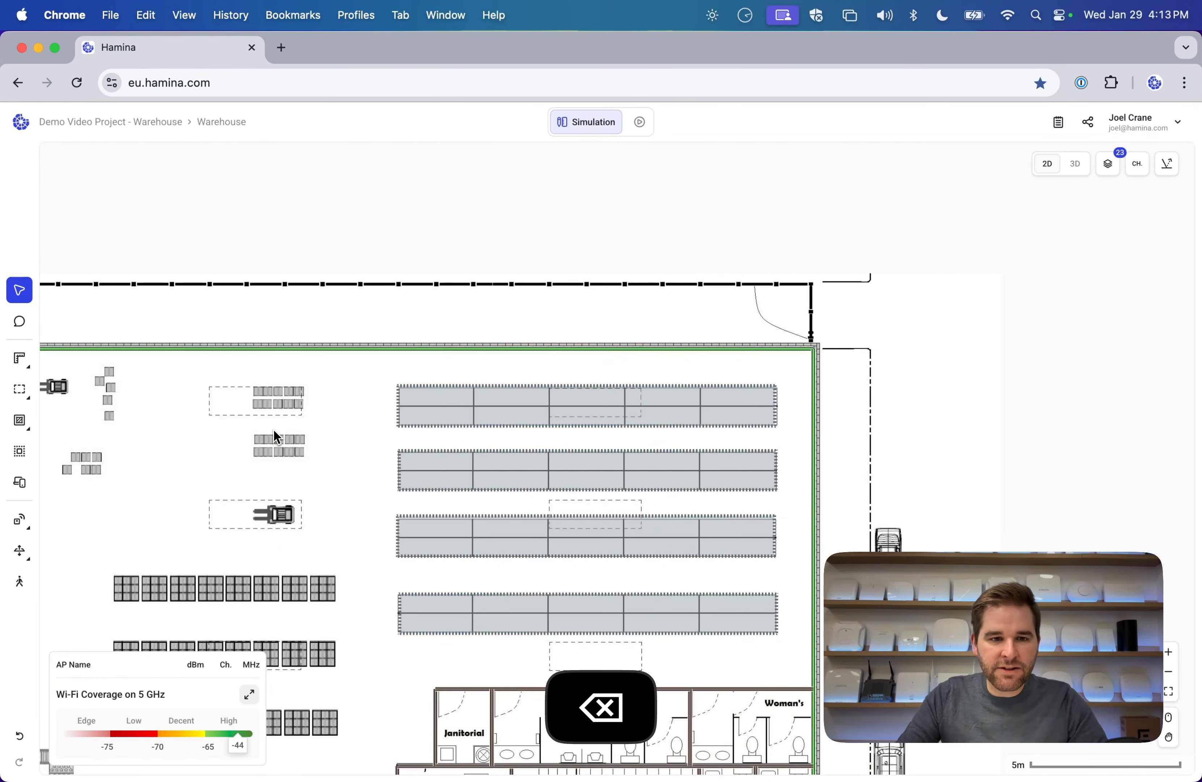
scroll(560, 358, "down", 3)
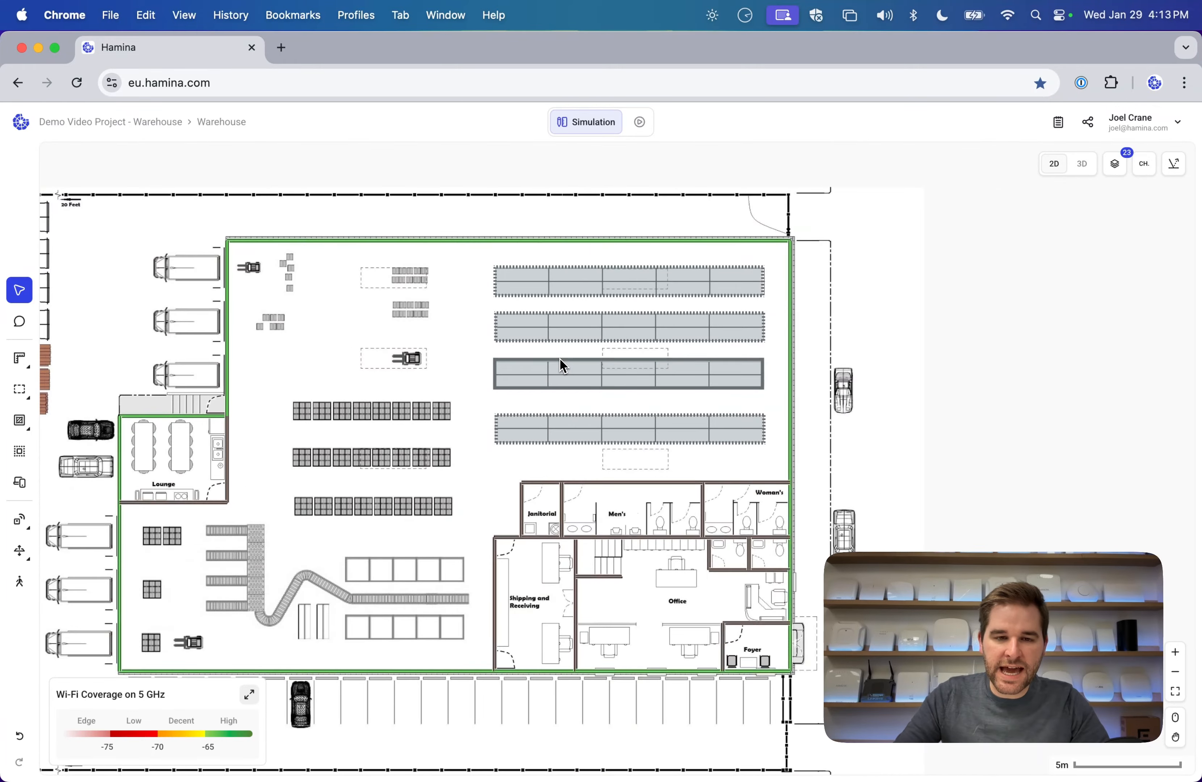
left_click_drag(363, 430, 414, 389)
Orbit the warehouse in 3D, then return to the flat 2D plan.
left_click(1082, 164)
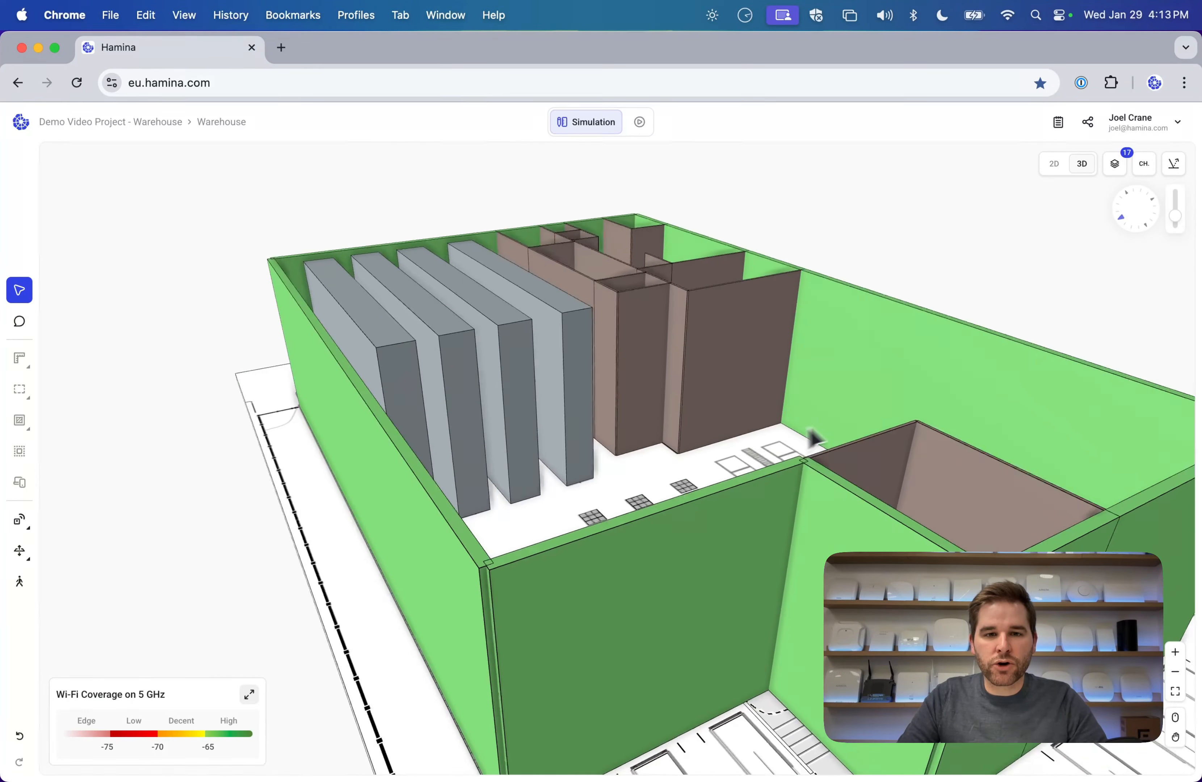
left_click_drag(815, 437, 334, 450)
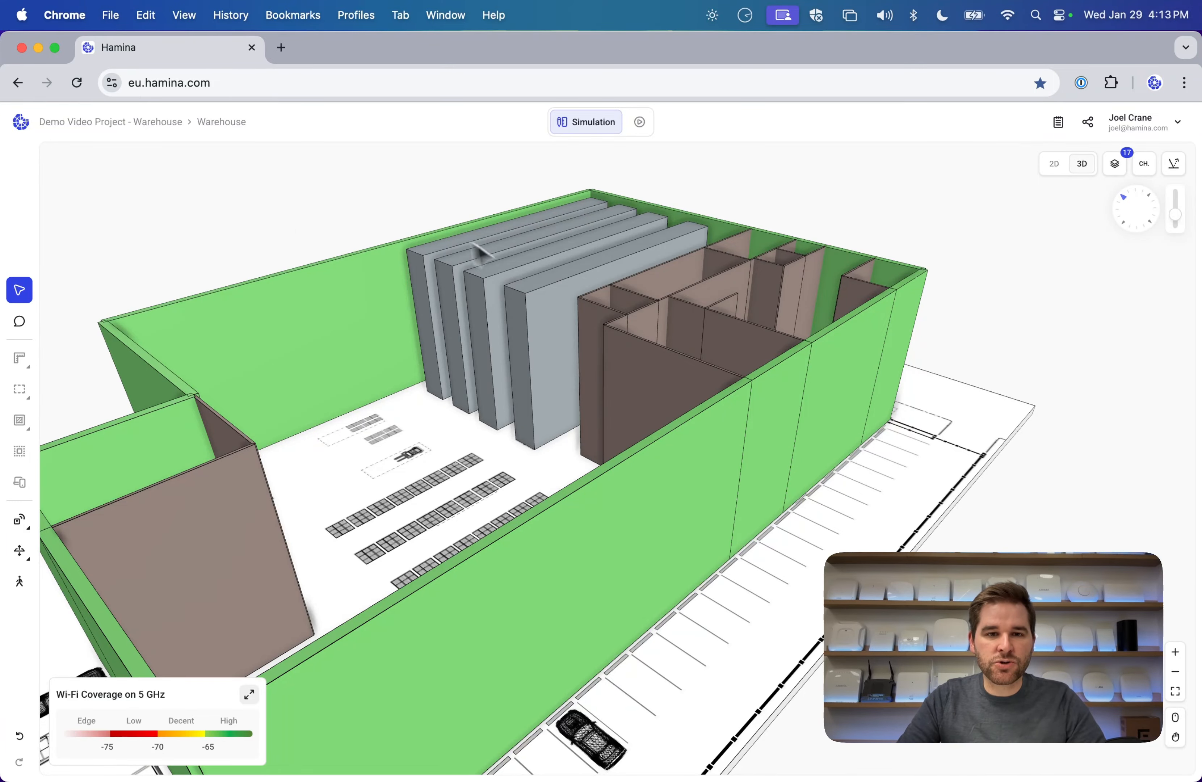
left_click(1054, 163)
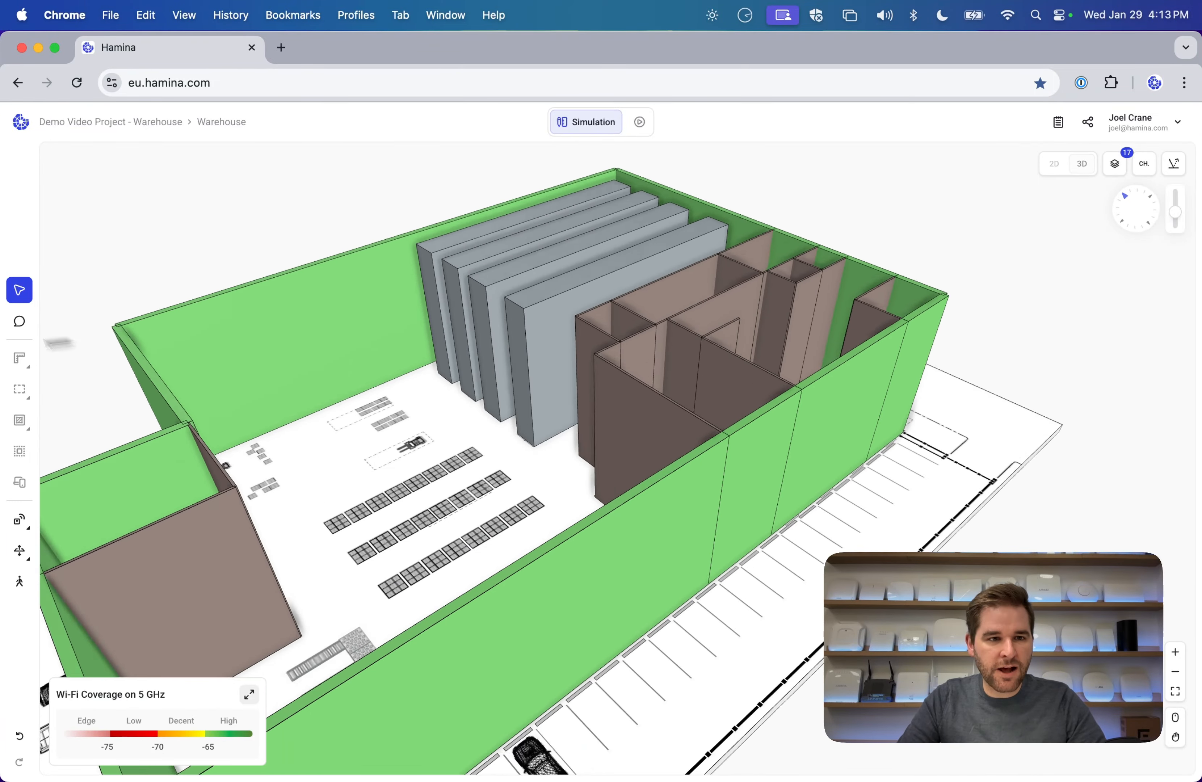
Check the bottom rack's shelf type height of 7.6 m, then select the top concrete wall.
left_click(732, 387)
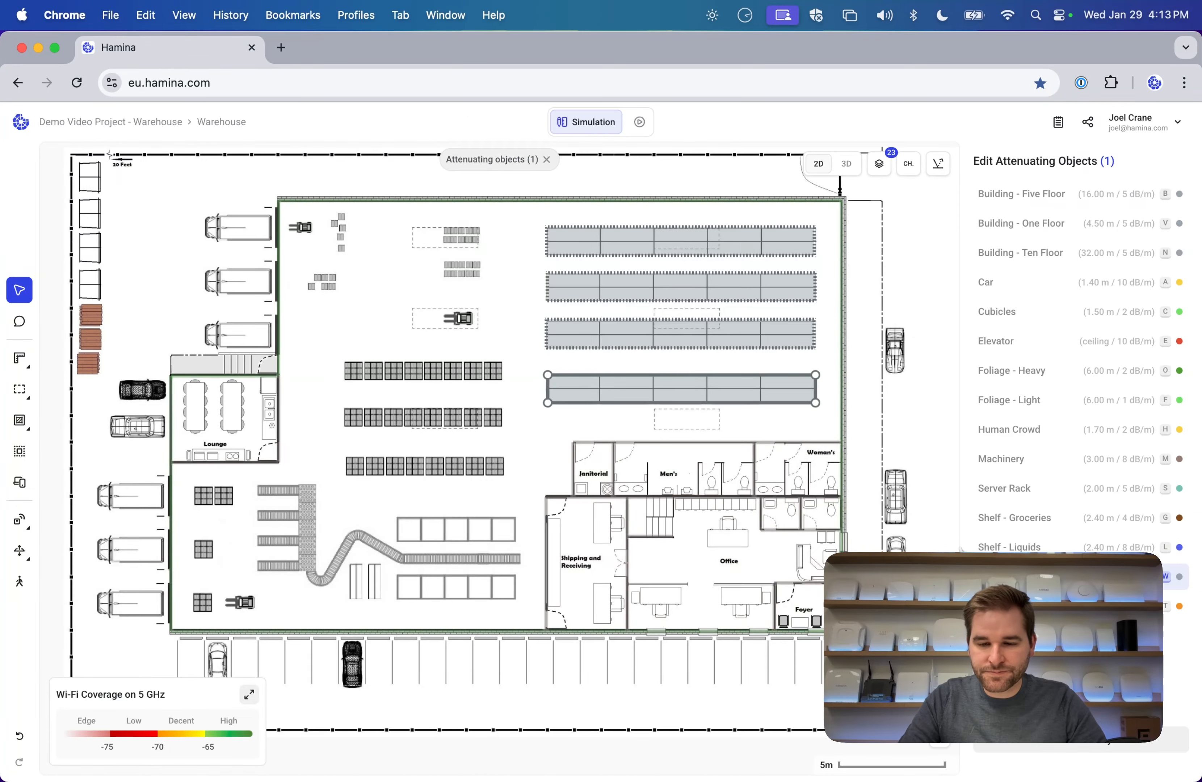
left_click(1050, 743)
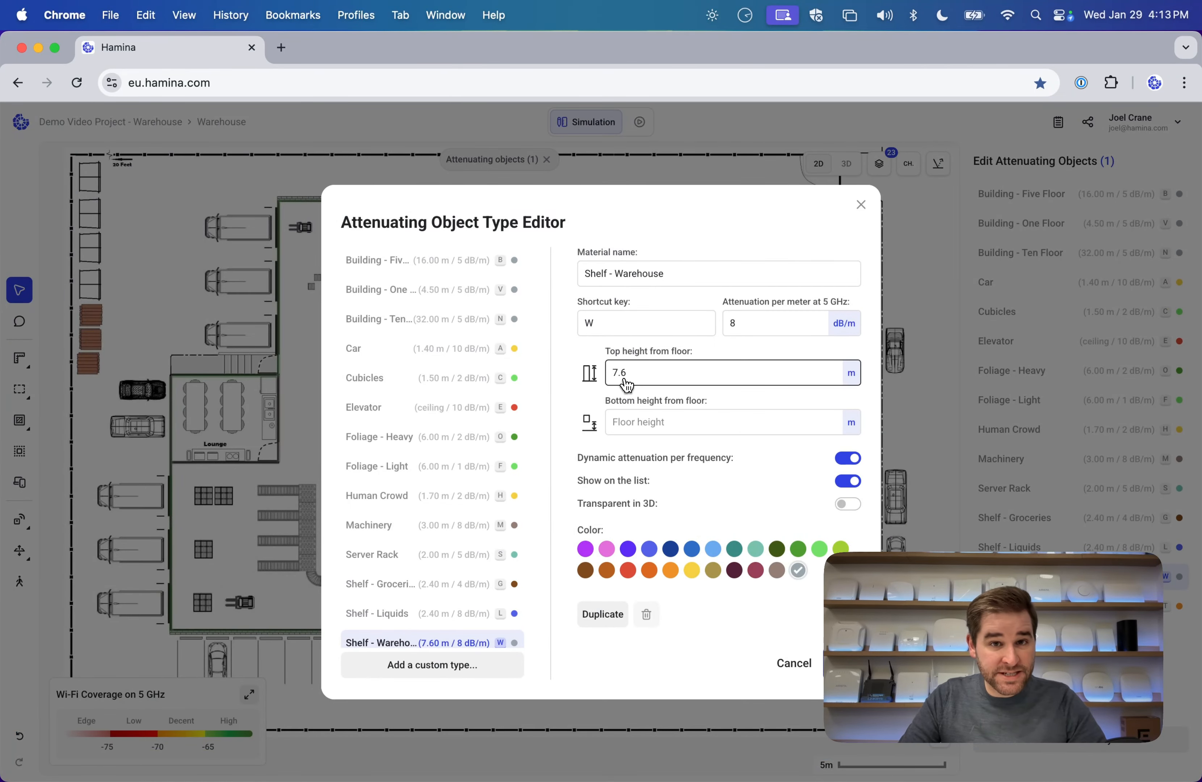
left_click(860, 205)
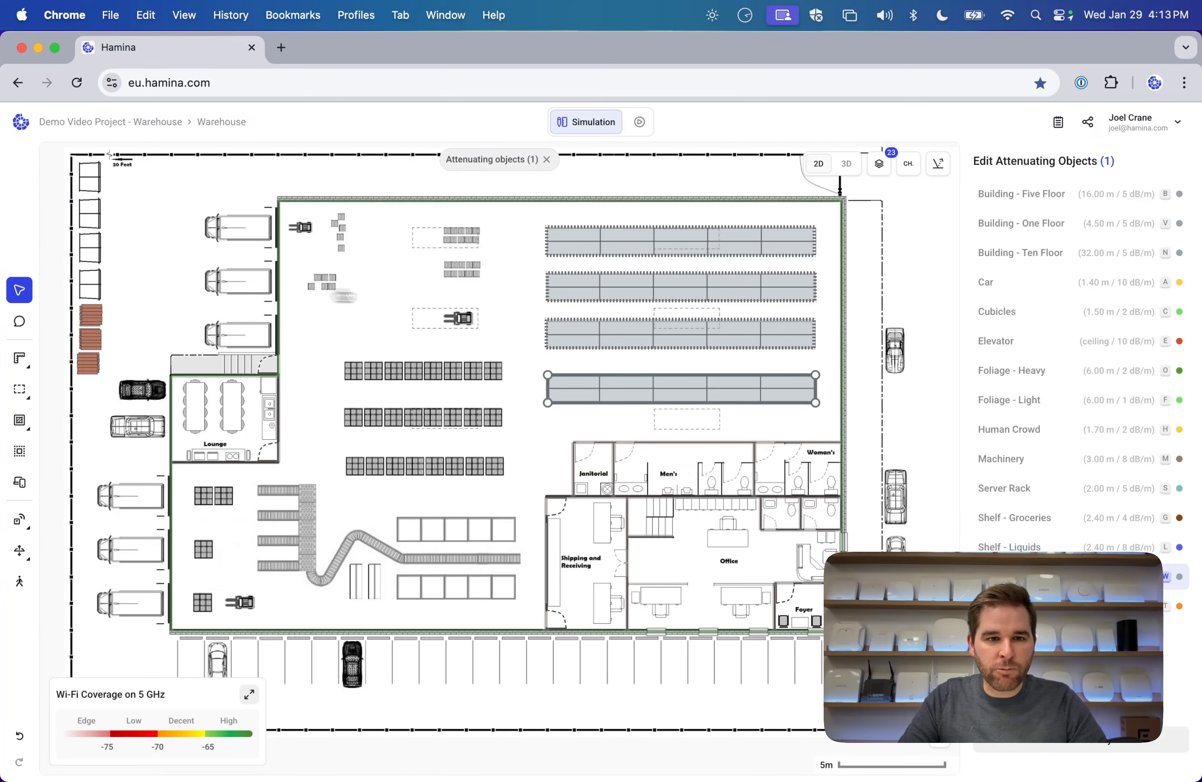
left_click(341, 295)
left_click(387, 201)
Review the Concrete wall type (15 dB, ceiling height), then orbit in 3D and return to 2D.
left_click(1080, 702)
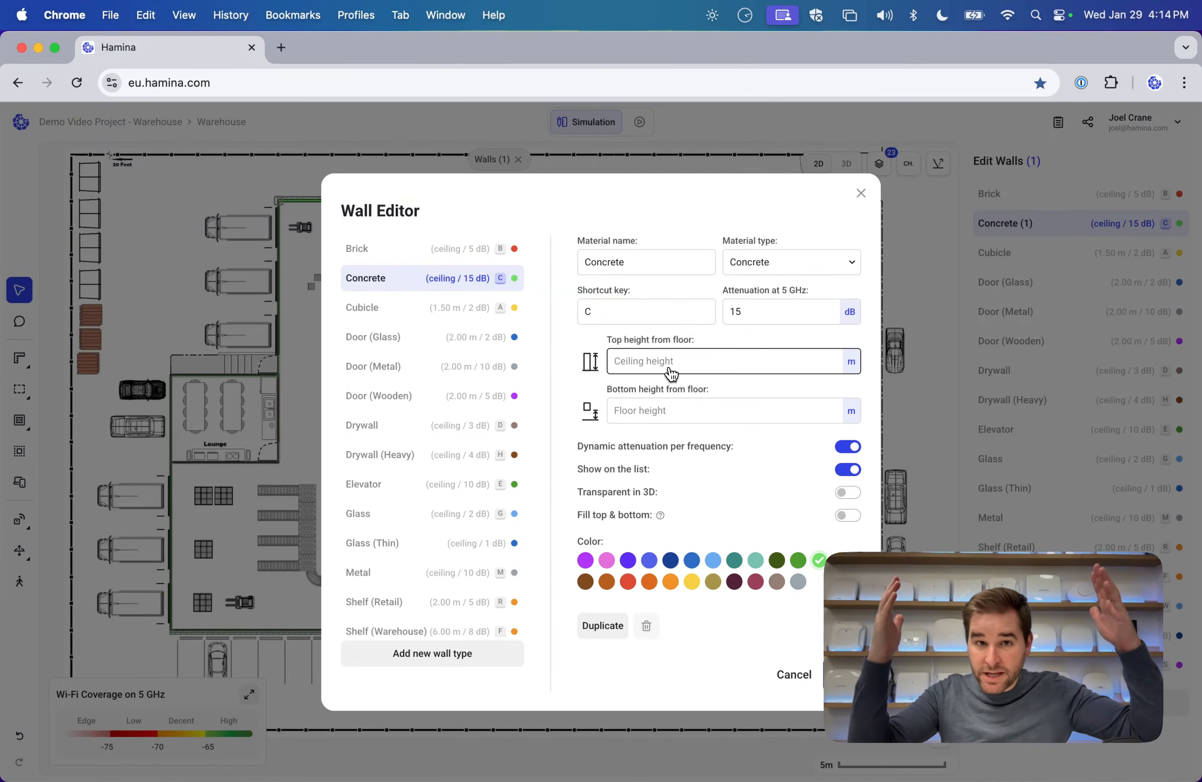
left_click(864, 193)
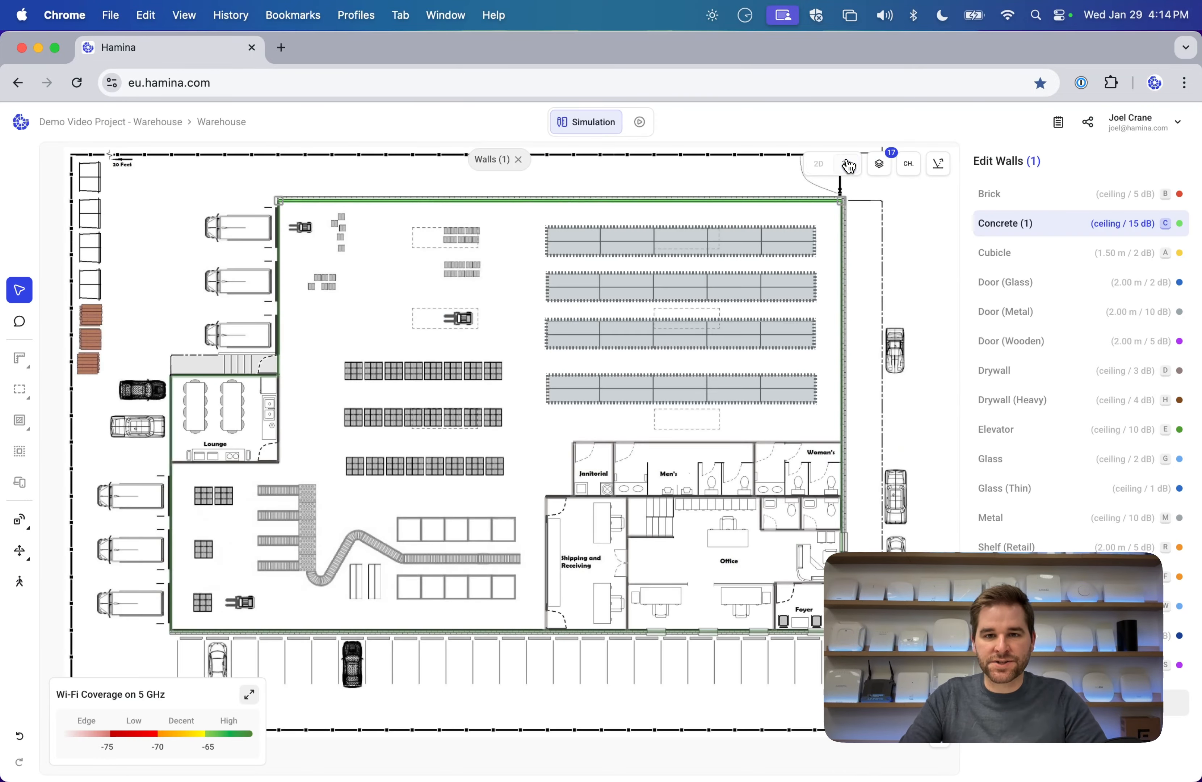
left_click(846, 163)
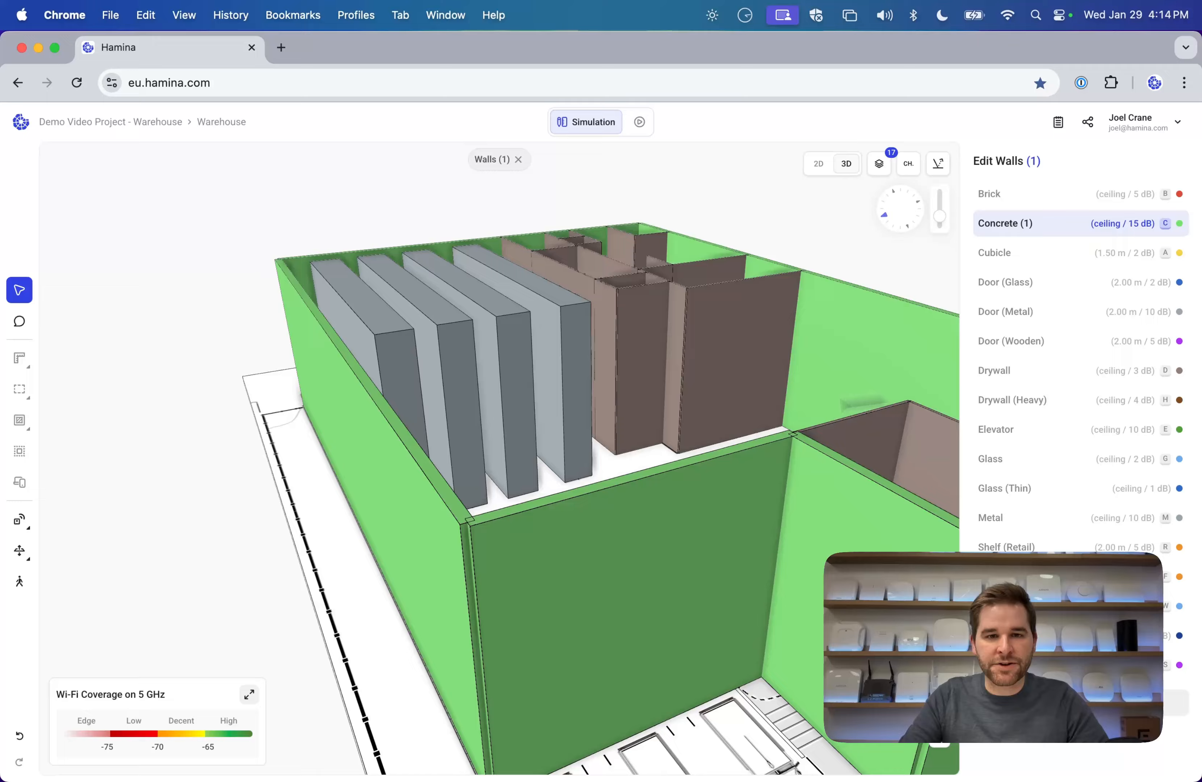
left_click_drag(861, 402, 476, 437)
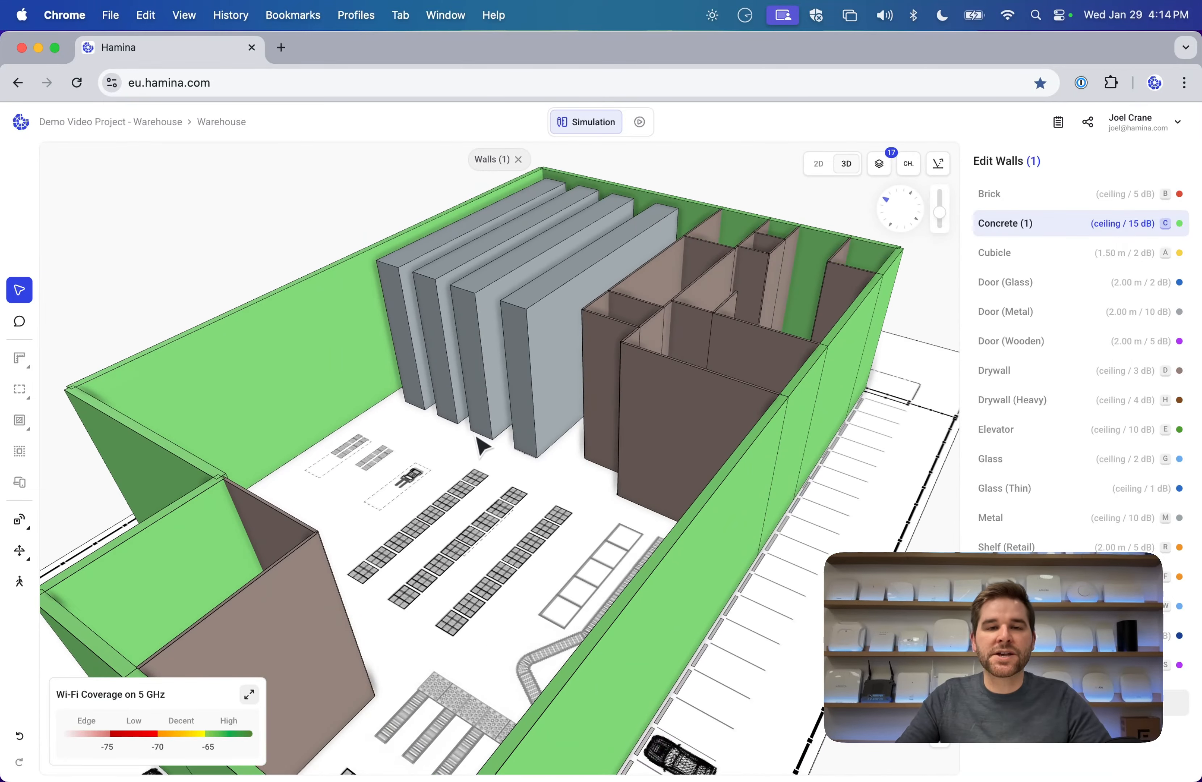
left_click_drag(488, 335, 432, 480)
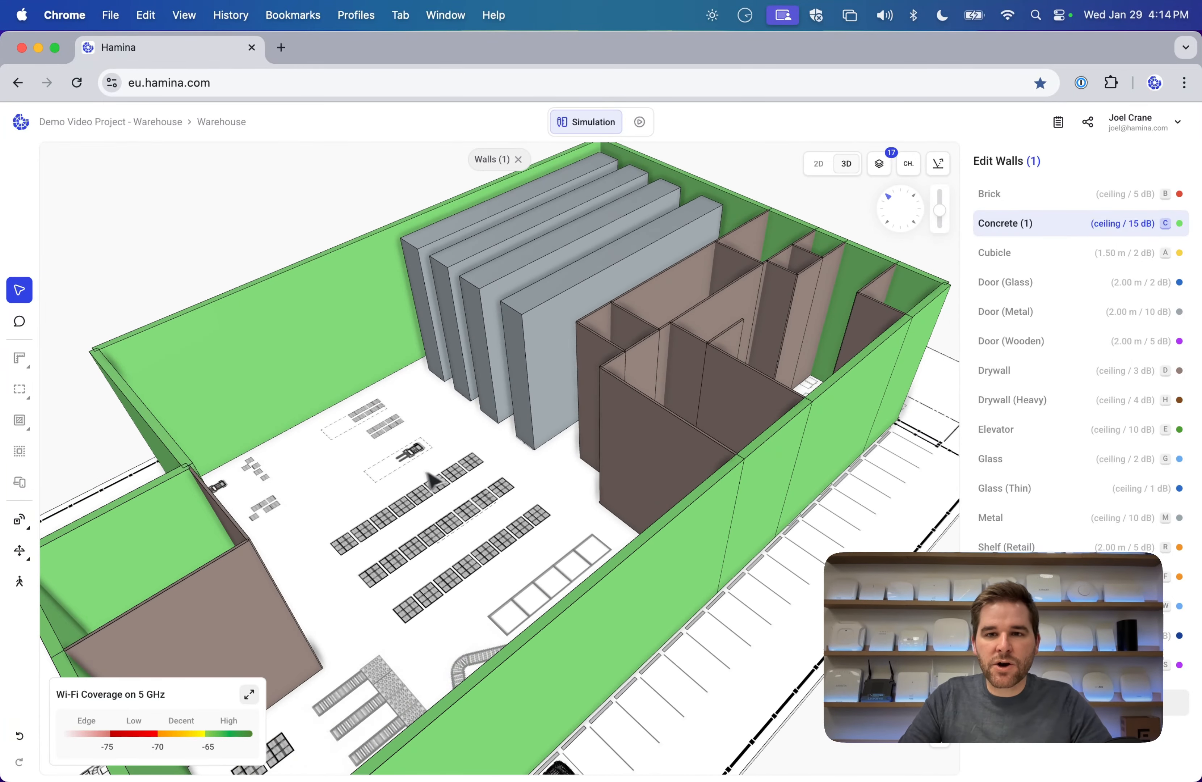
left_click(818, 164)
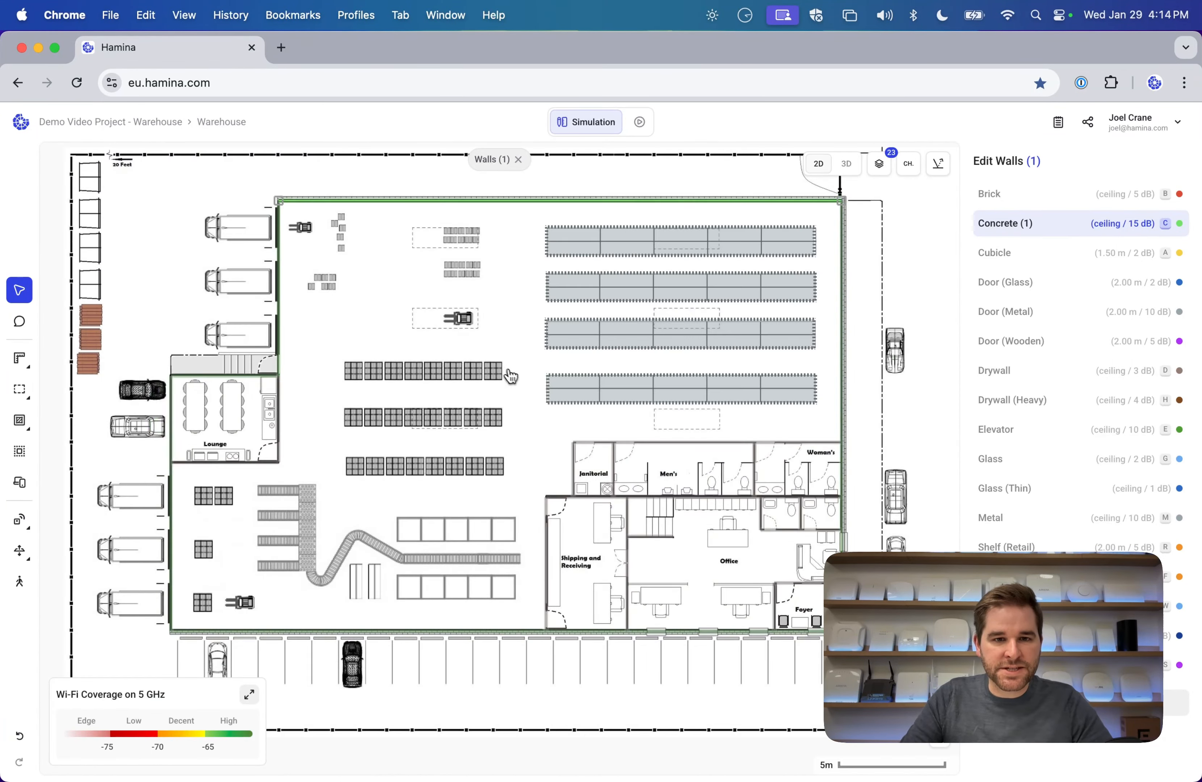
Add a new access point, move it to the warehouse centre, and set its height to 9 m.
left_click(19, 520)
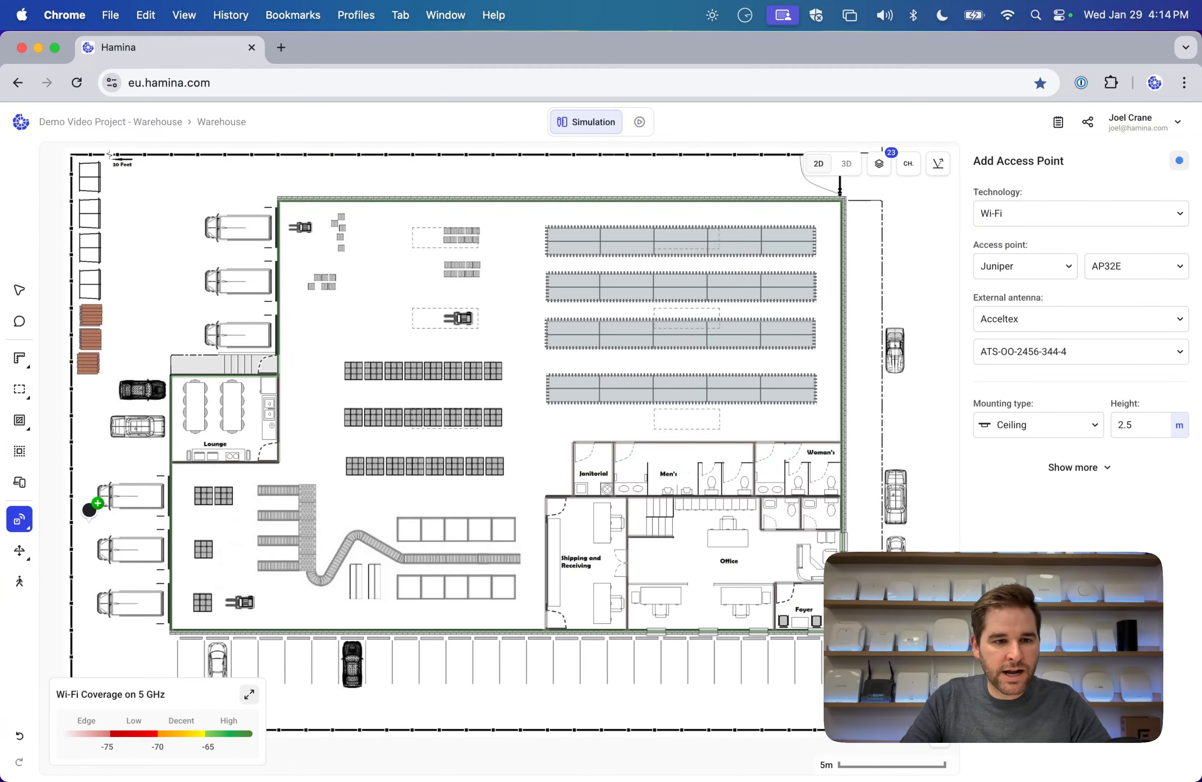
left_click(91, 501)
left_click_drag(88, 514, 448, 323)
left_click(1128, 431)
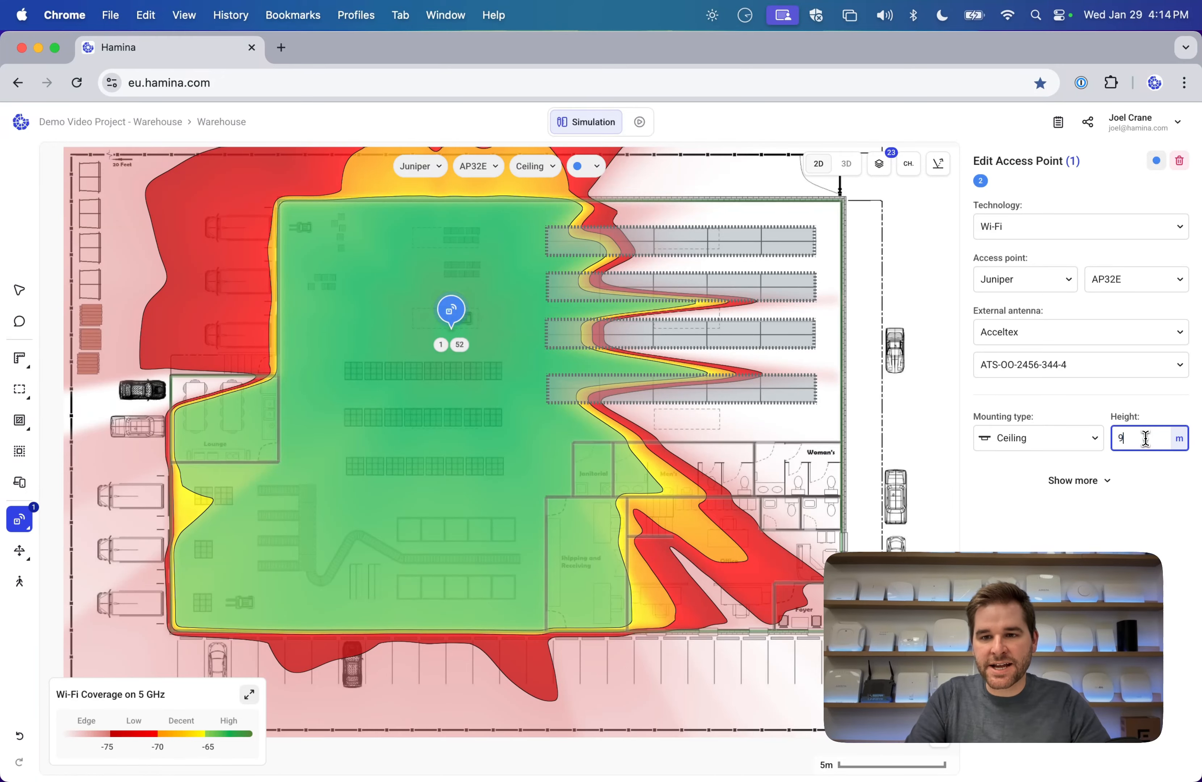
key("Return")
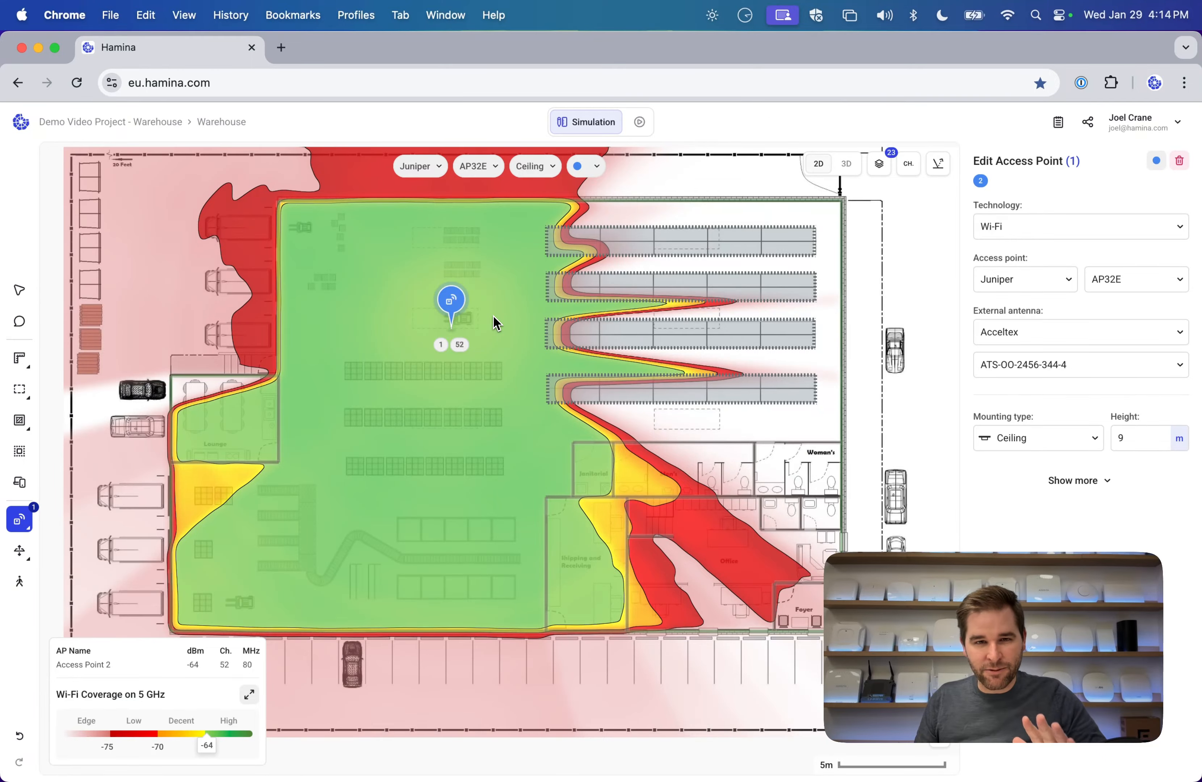
mouse_move(452, 301)
left_mouse_down()
mouse_move(614, 283)
mouse_move(521, 288)
mouse_move(486, 212)
mouse_move(467, 279)
mouse_move(488, 416)
mouse_move(528, 298)
mouse_move(655, 341)
mouse_move(460, 308)
left_mouse_up()
Orbit the 3D view to check the access point's coverage, then return to 2D.
left_click(846, 164)
left_click_drag(522, 432, 741, 401)
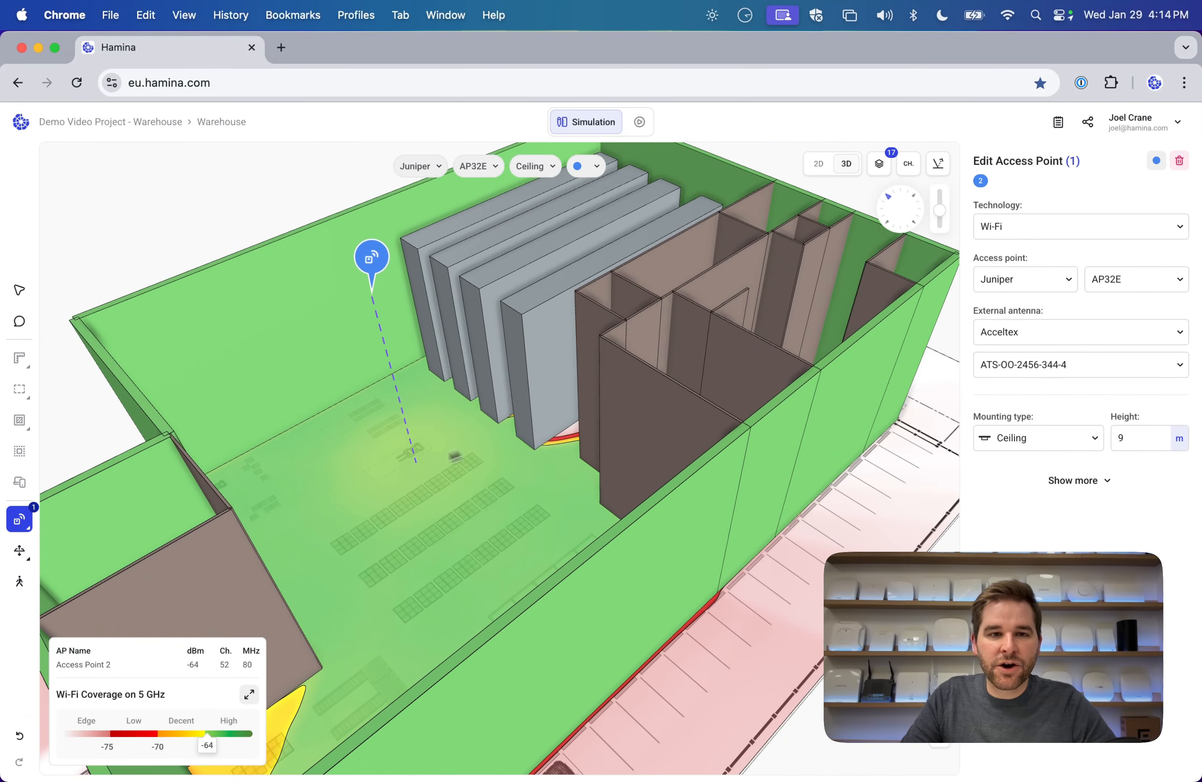
left_click_drag(454, 456, 491, 478)
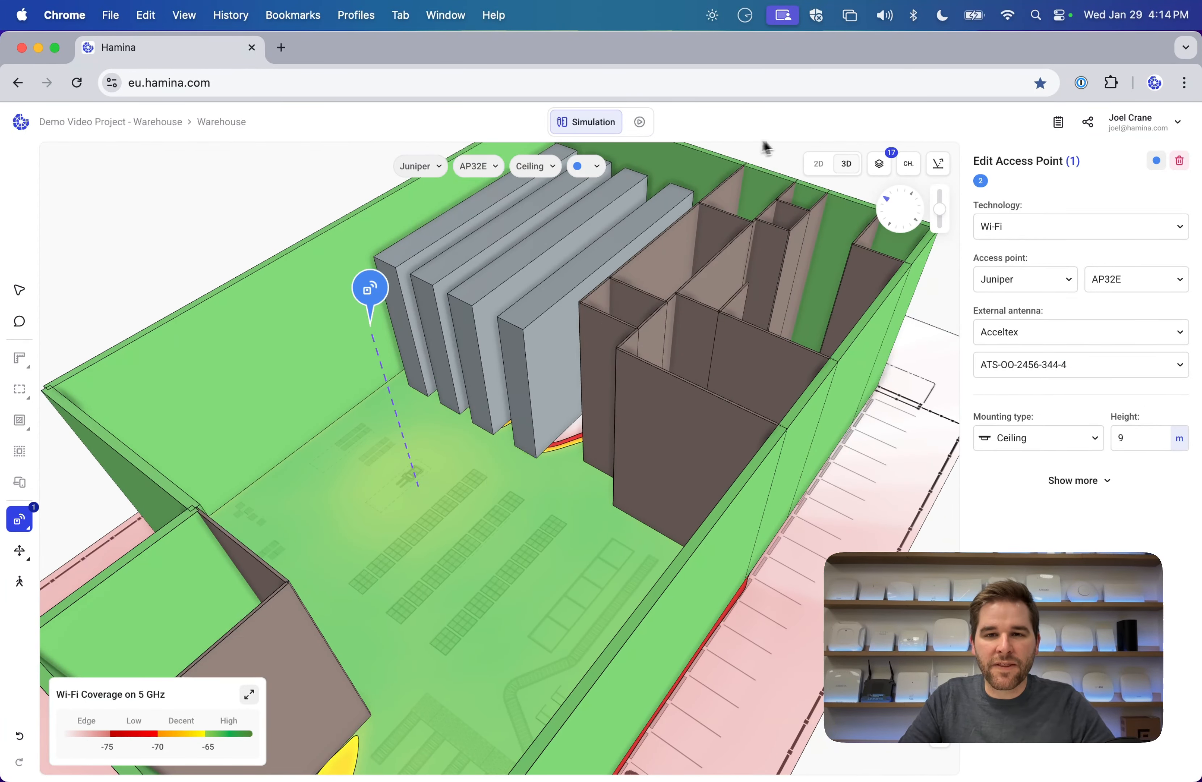
left_click(818, 163)
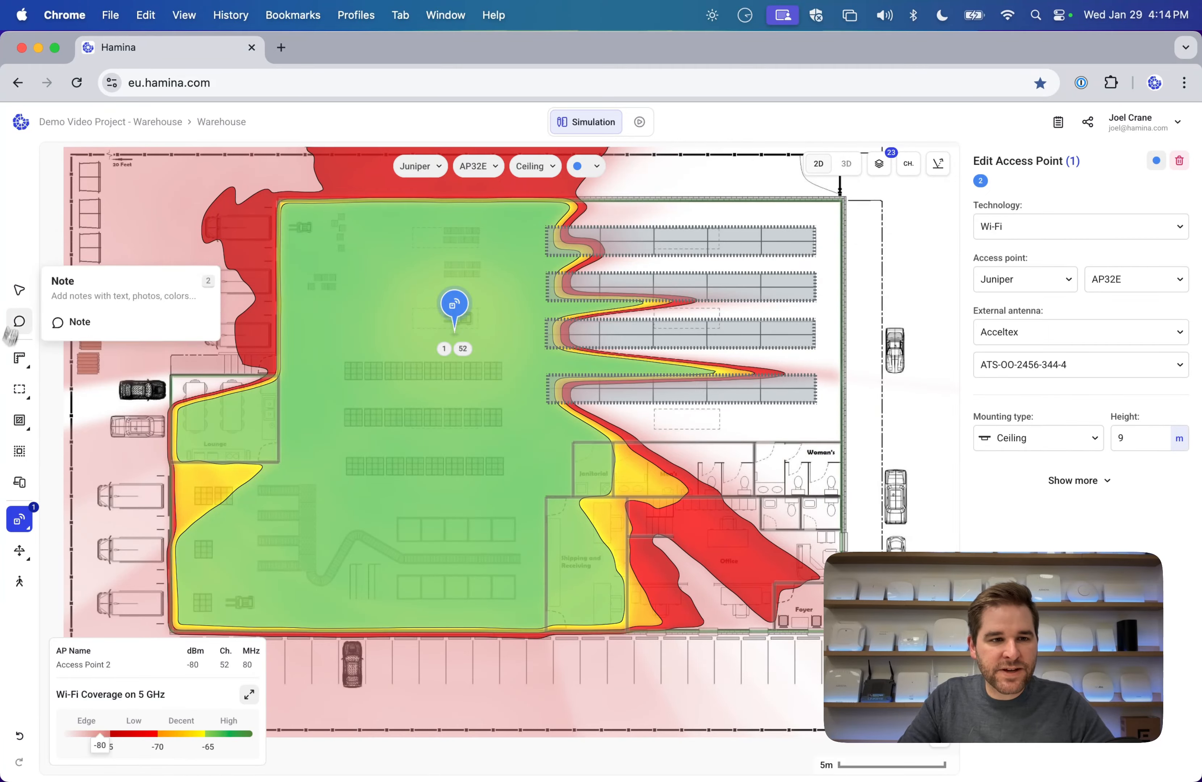
Set the Drywall wall type's top height to 3 m.
left_click(19, 289)
left_click(721, 443)
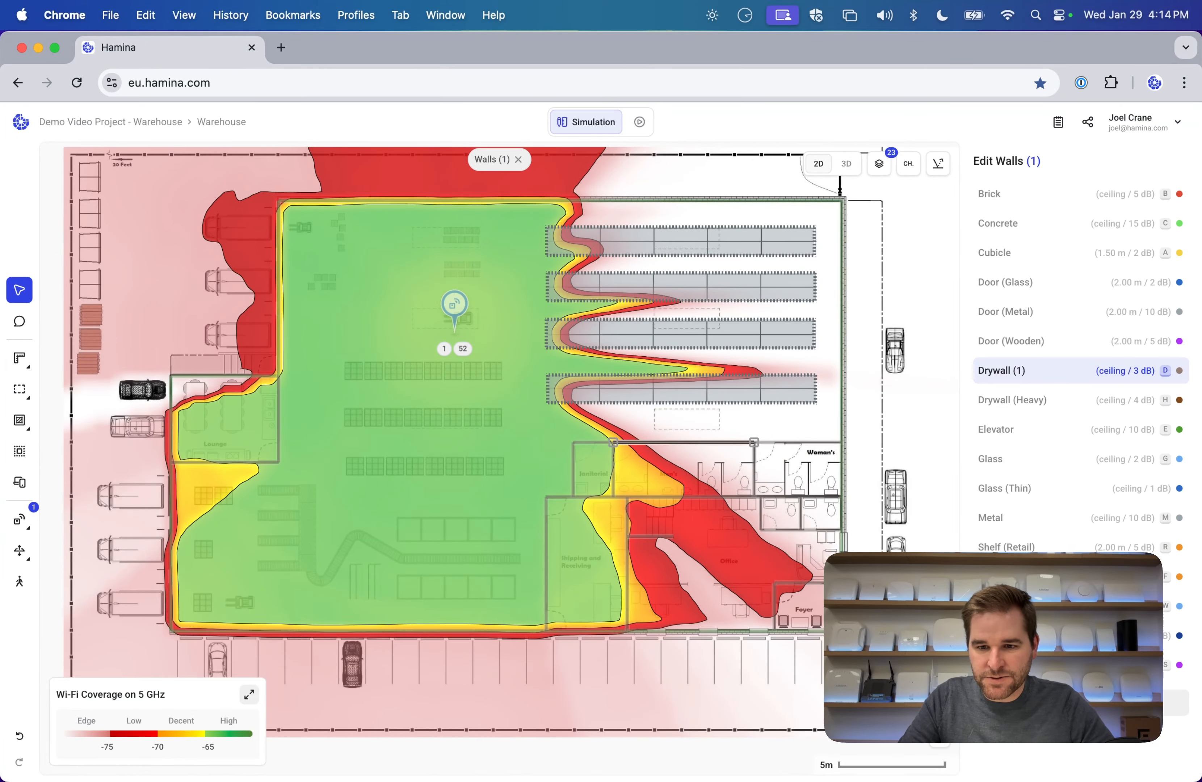
left_click(1081, 703)
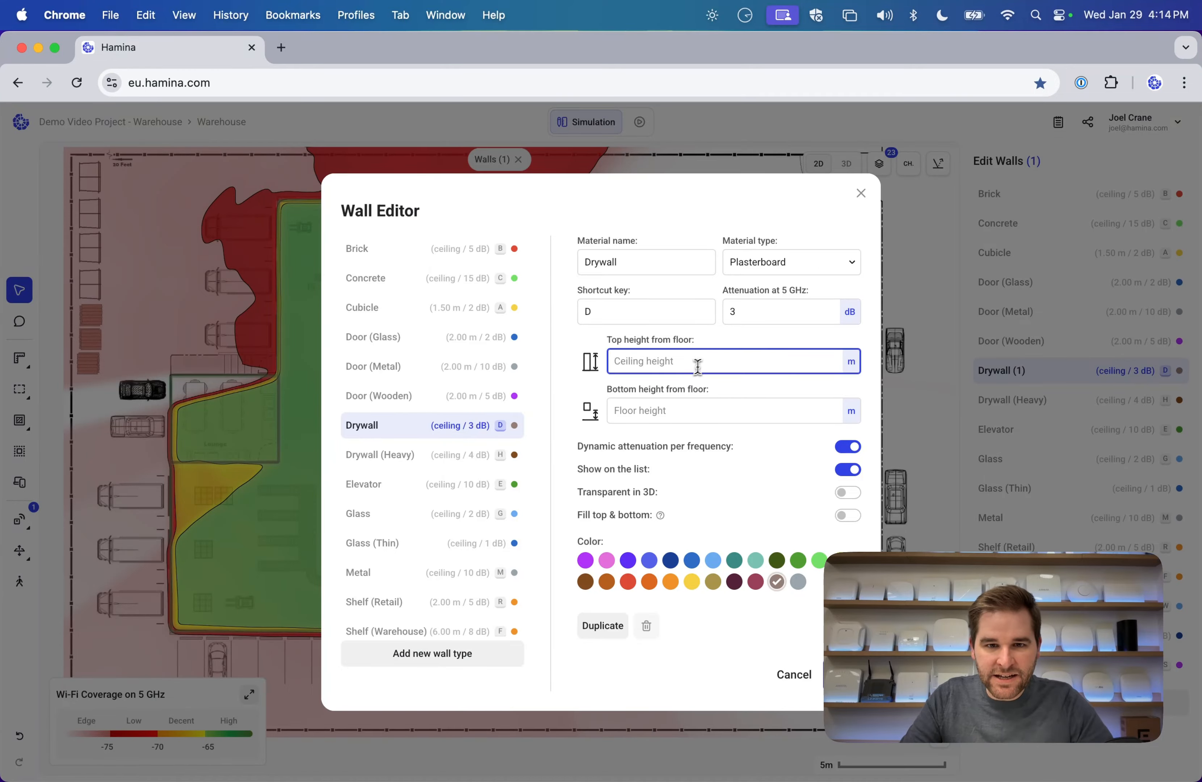
type("3")
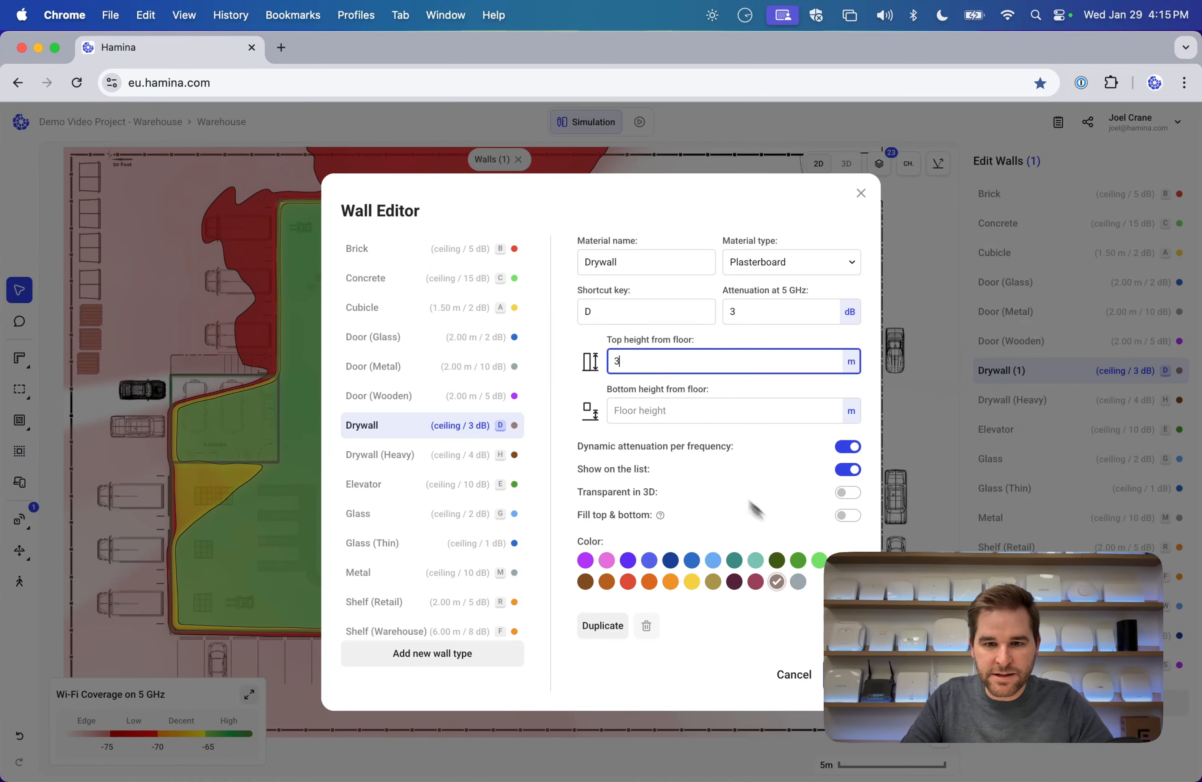
key("Return")
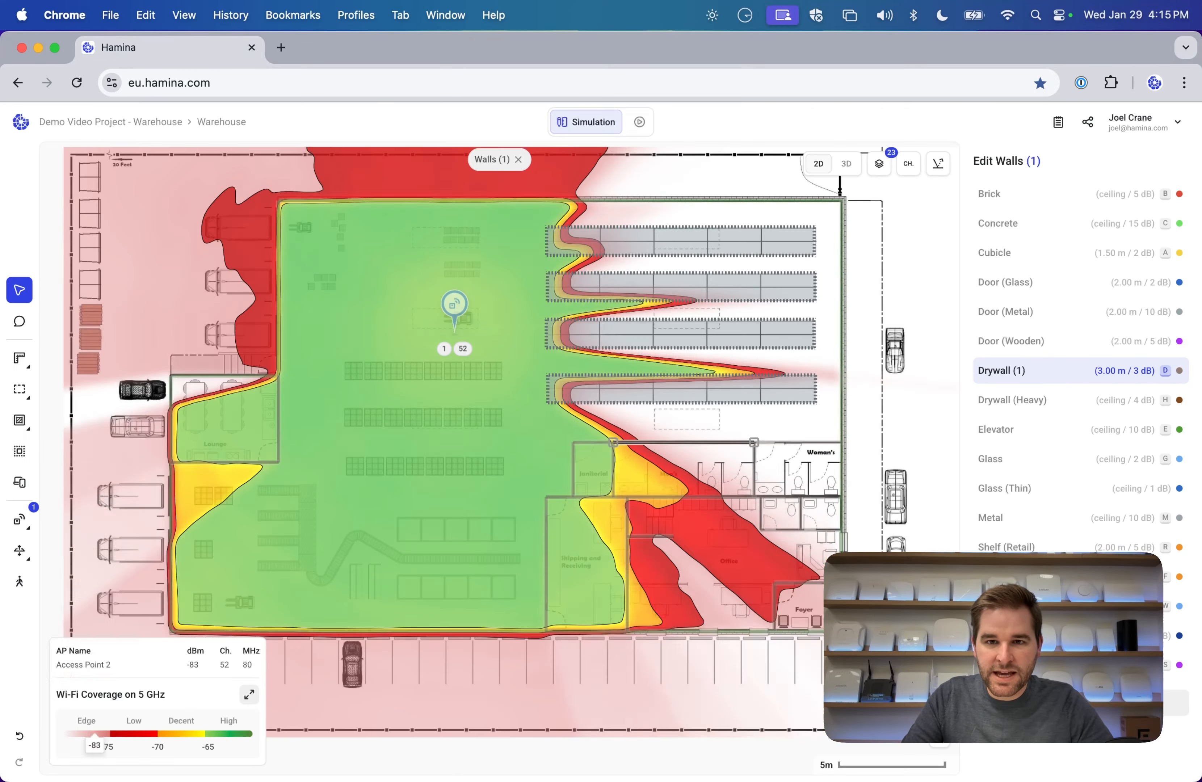
Check the 3 m walls in 3D, then move the access point up-left toward the northwest corner.
left_click(846, 164)
left_click_drag(670, 424, 268, 502)
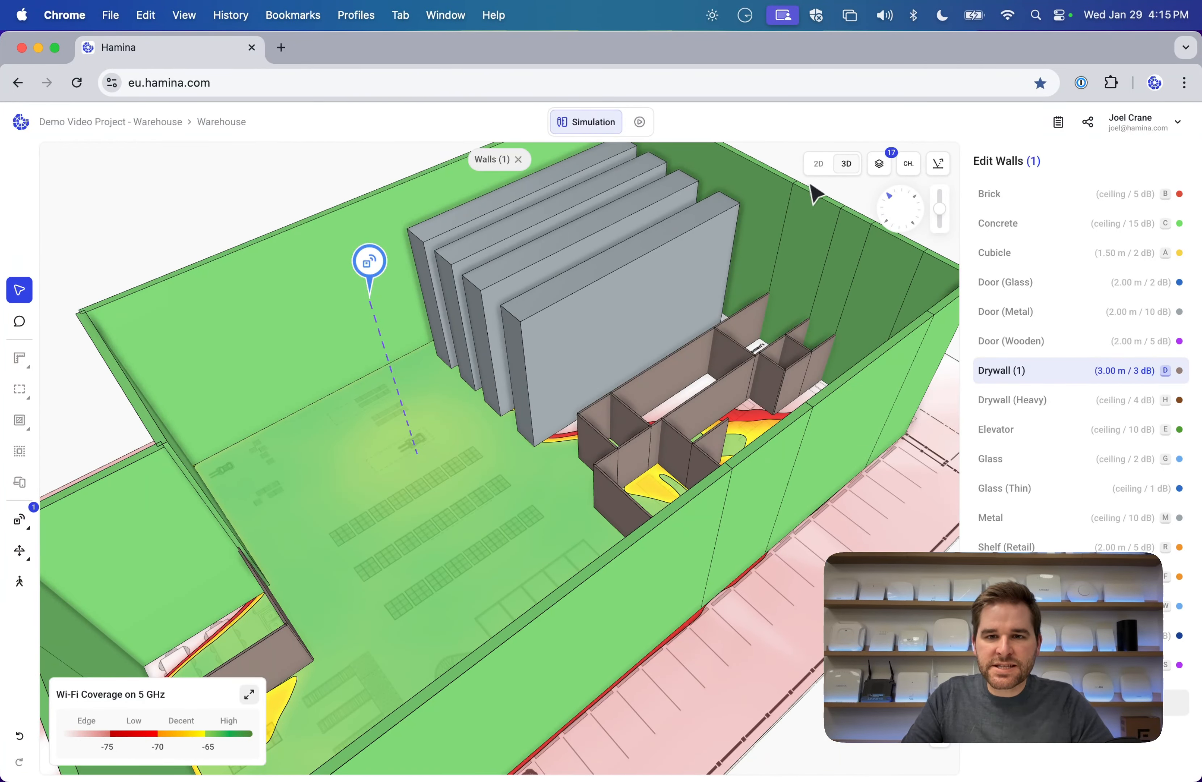
left_click(818, 164)
mouse_move(462, 317)
left_mouse_down()
mouse_move(373, 252)
mouse_move(323, 304)
mouse_move(300, 275)
mouse_move(340, 276)
left_mouse_up()
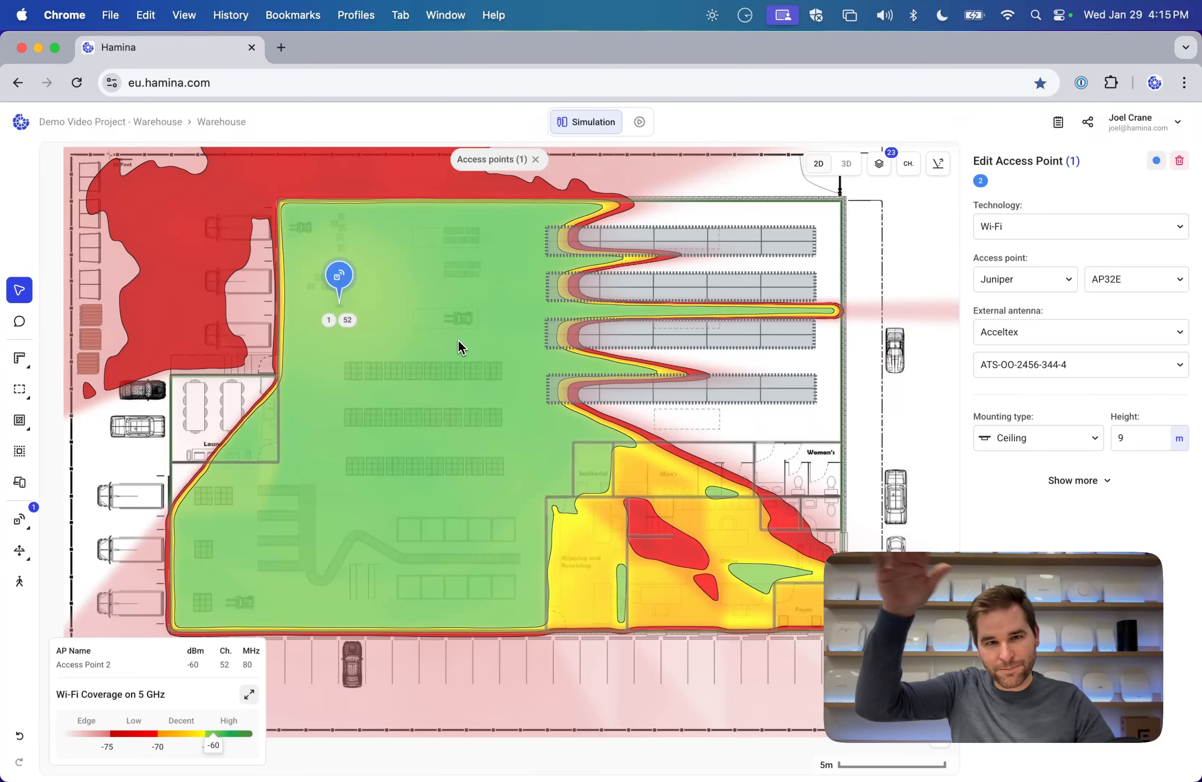
Fit the access point with the Acceltex ATS-OP-245-47-3 antenna and move it lower toward the southwest.
scroll(459, 341, "up", 1)
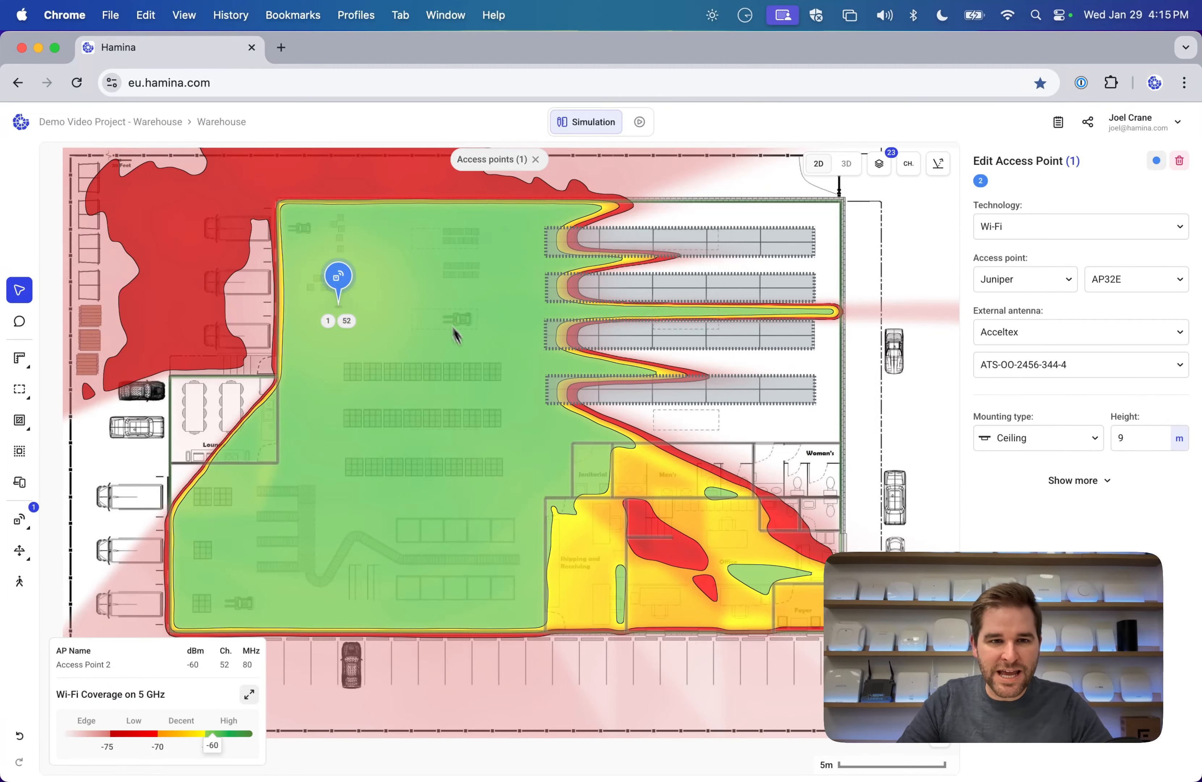
mouse_move(342, 278)
left_mouse_down()
mouse_move(398, 282)
mouse_move(386, 271)
left_mouse_up()
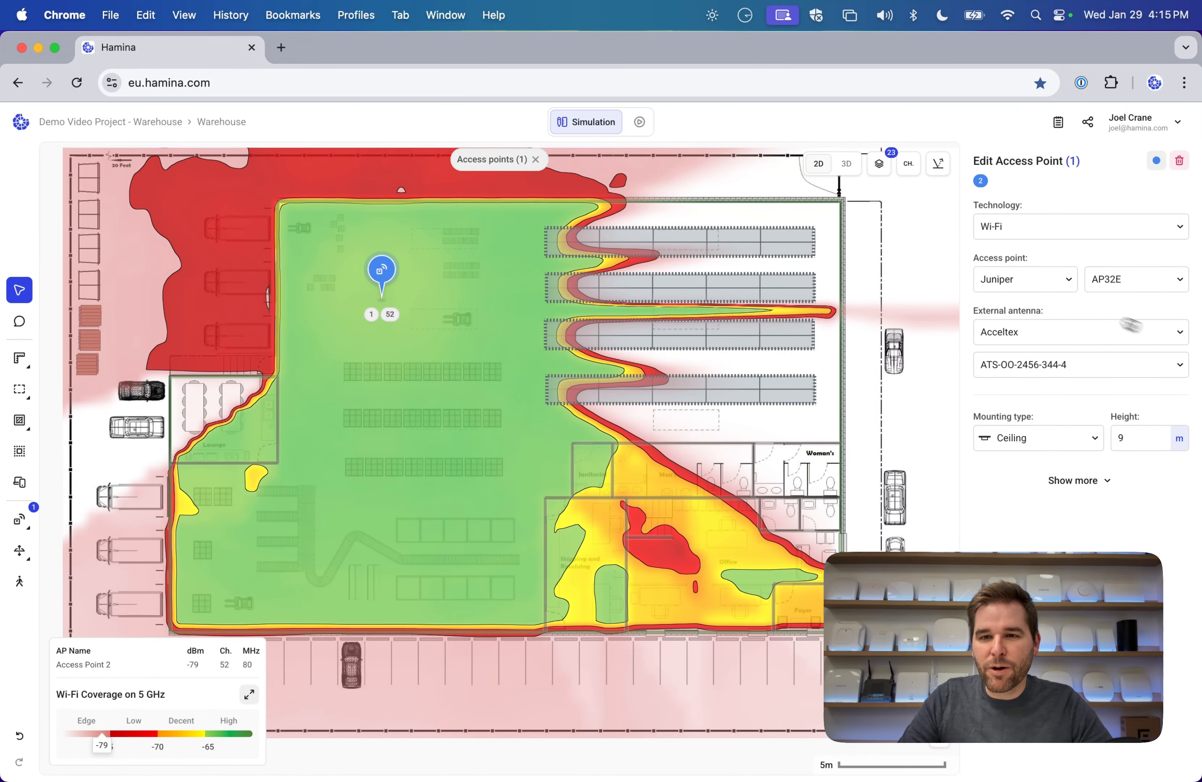
left_click(1093, 362)
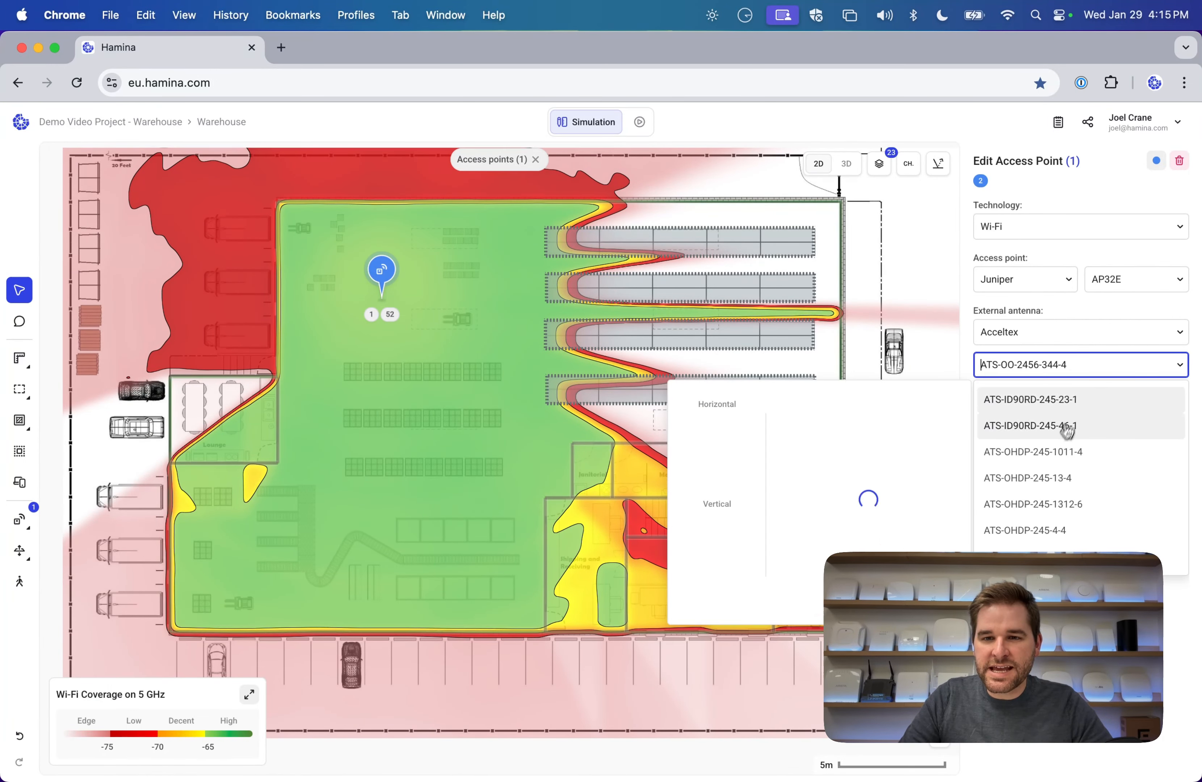
scroll(1068, 487, "down", 5)
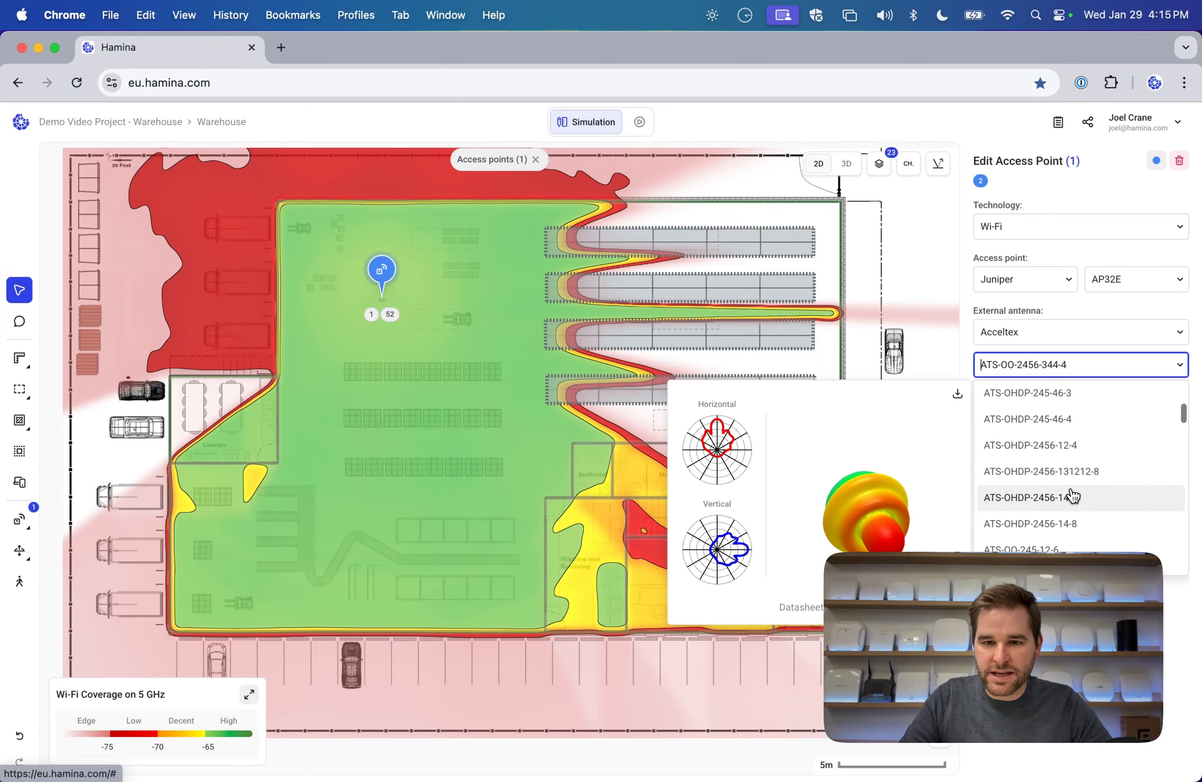
scroll(1069, 508, "down", 1)
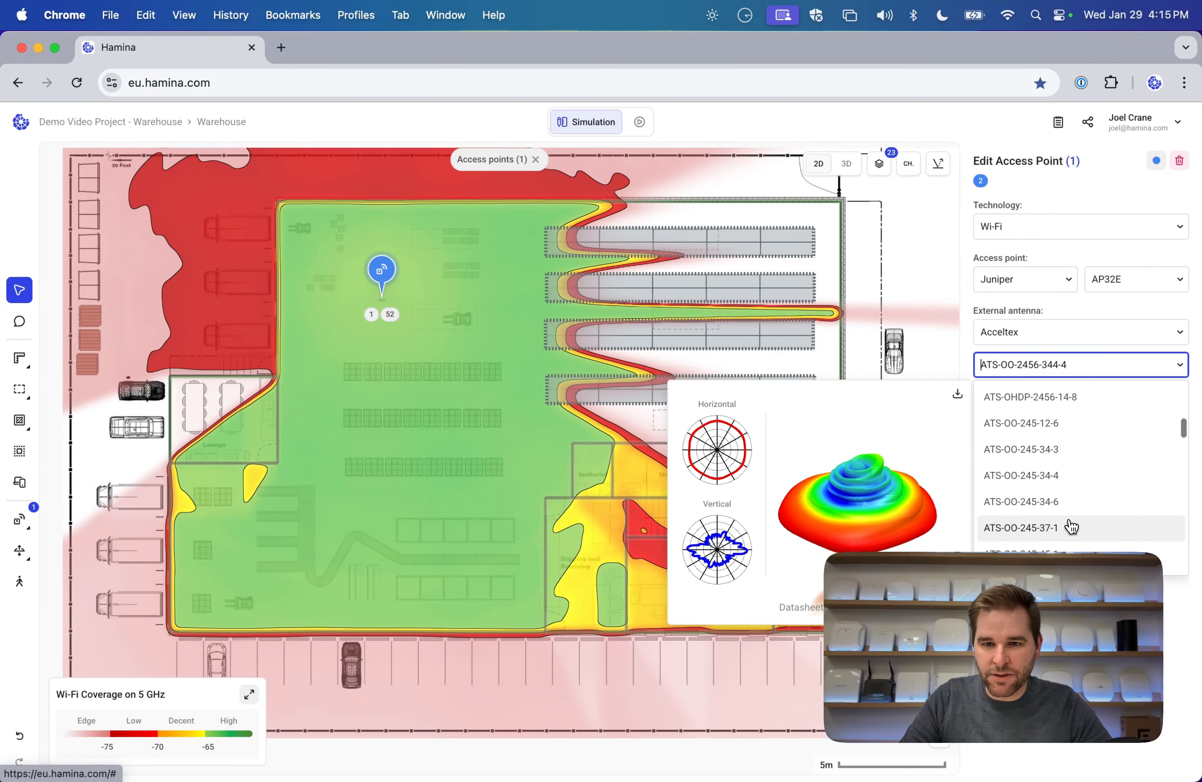
scroll(1069, 508, "down", 3)
scroll(1068, 477, "down", 4)
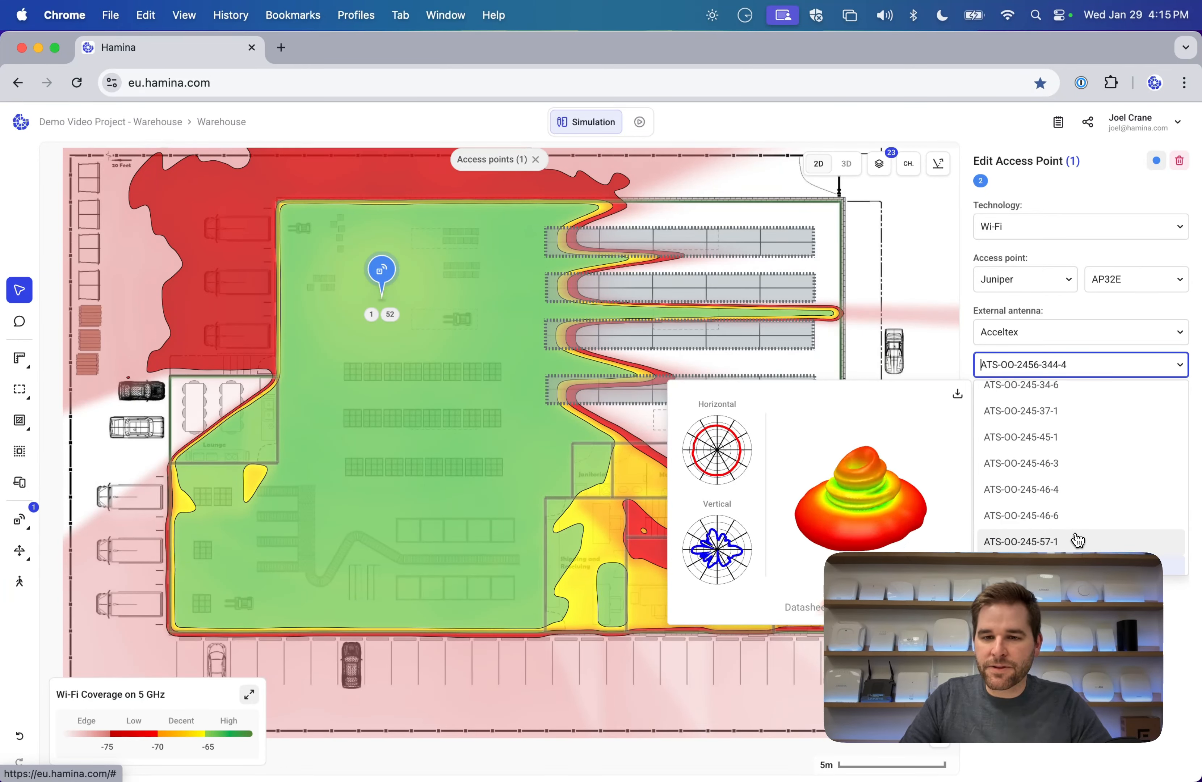
scroll(1078, 528, "down", 3)
scroll(1083, 503, "down", 4)
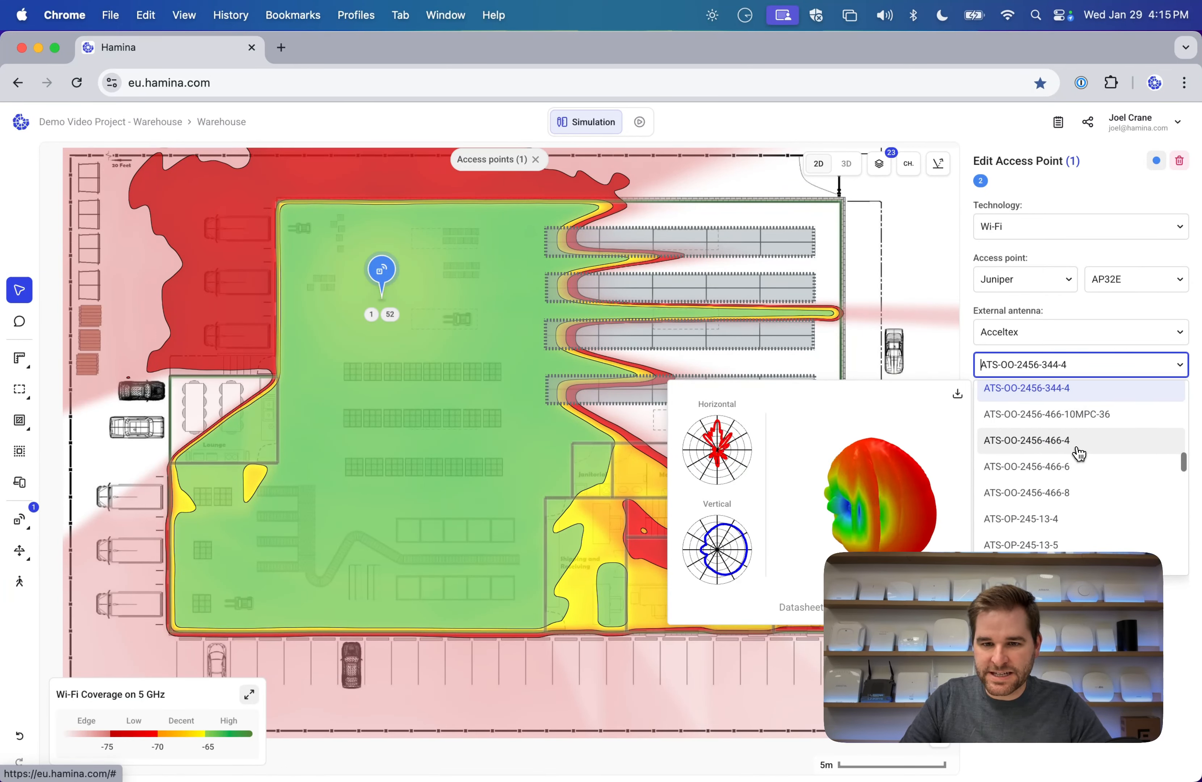
scroll(1076, 503, "down", 2)
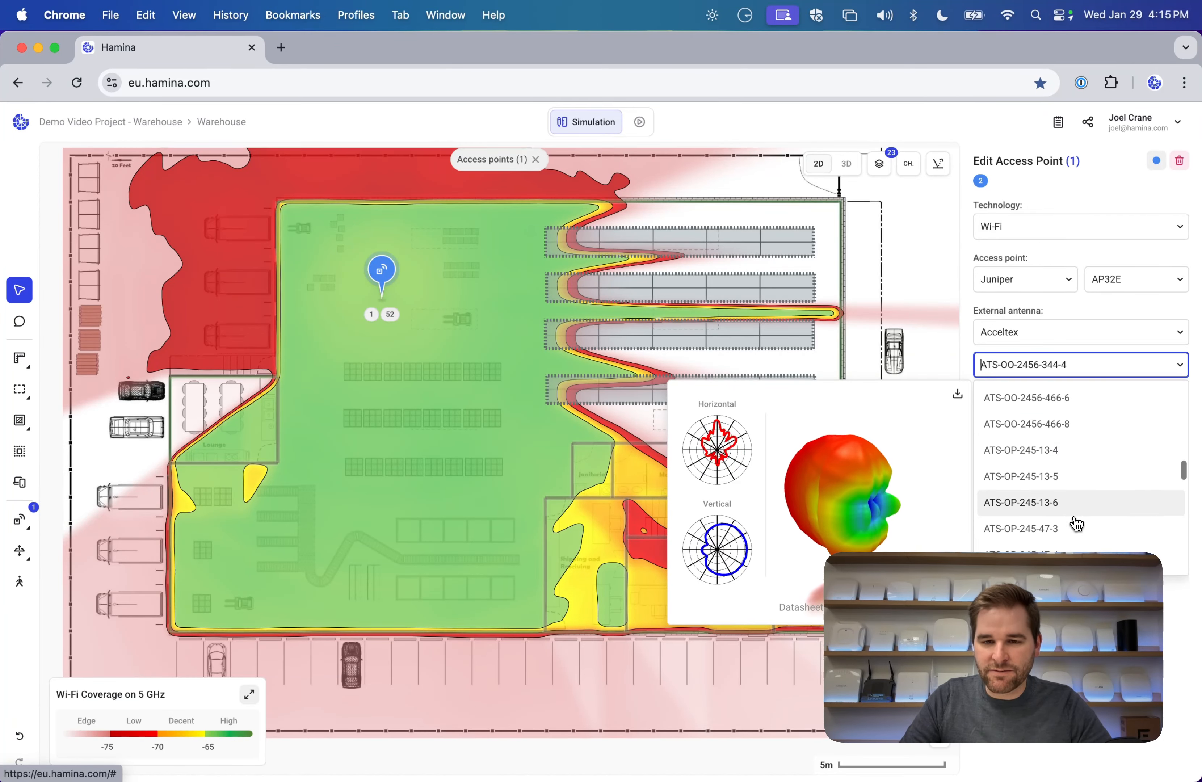
scroll(1073, 523, "down", 2)
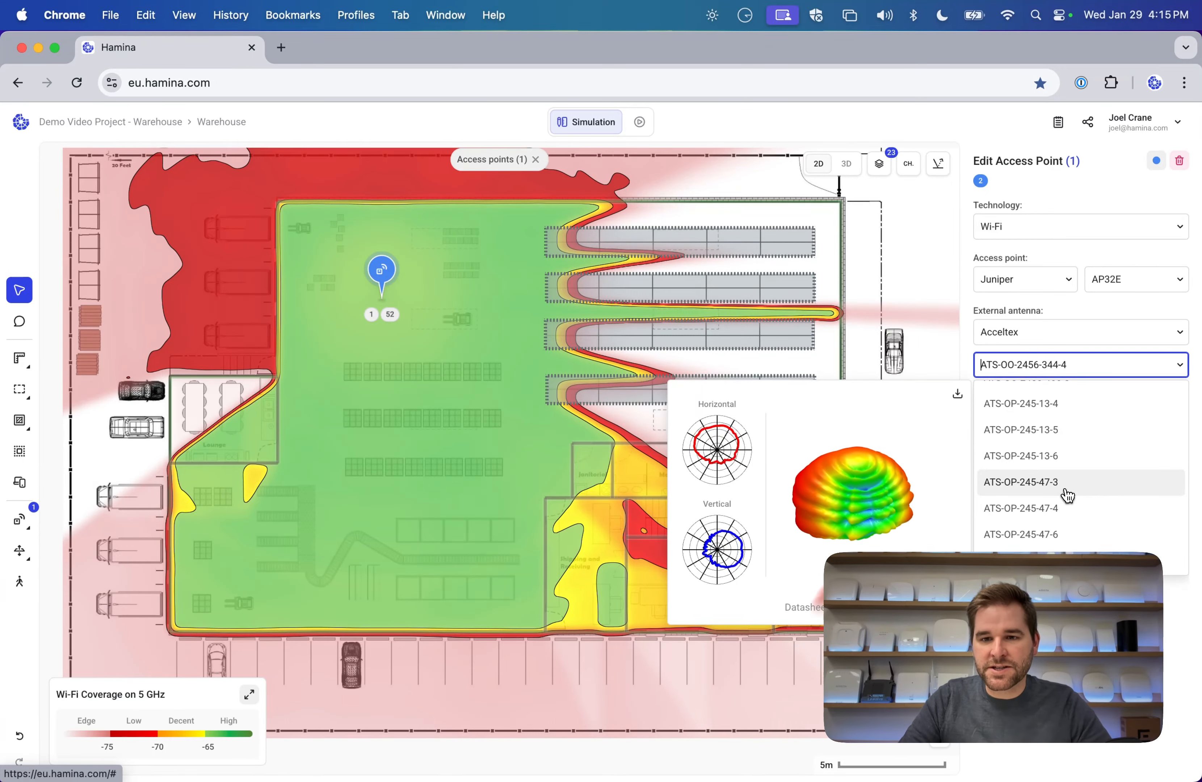
left_click(1039, 490)
mouse_move(382, 270)
left_mouse_down()
mouse_move(450, 385)
mouse_move(459, 530)
mouse_move(281, 557)
mouse_move(436, 575)
mouse_move(358, 533)
left_mouse_up()
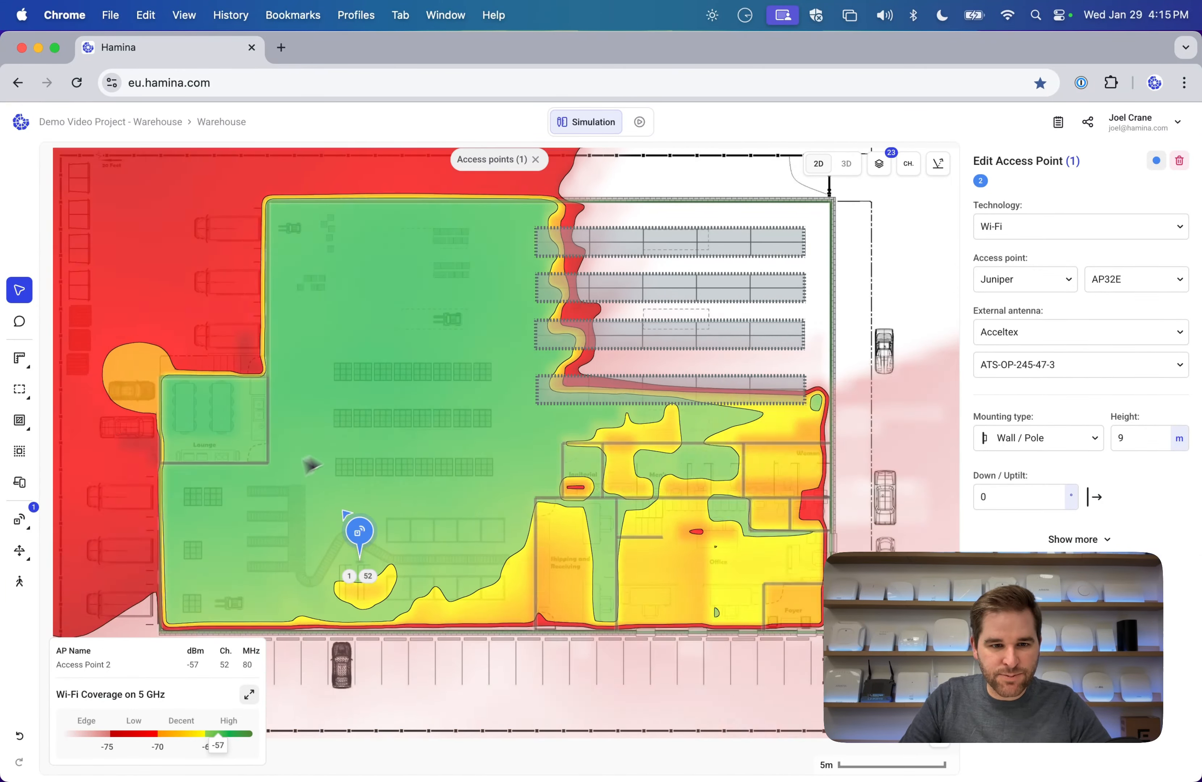
Mount the access point on the west wall, aimed right into the warehouse with 45° downtilt.
left_click_drag(310, 464, 475, 544)
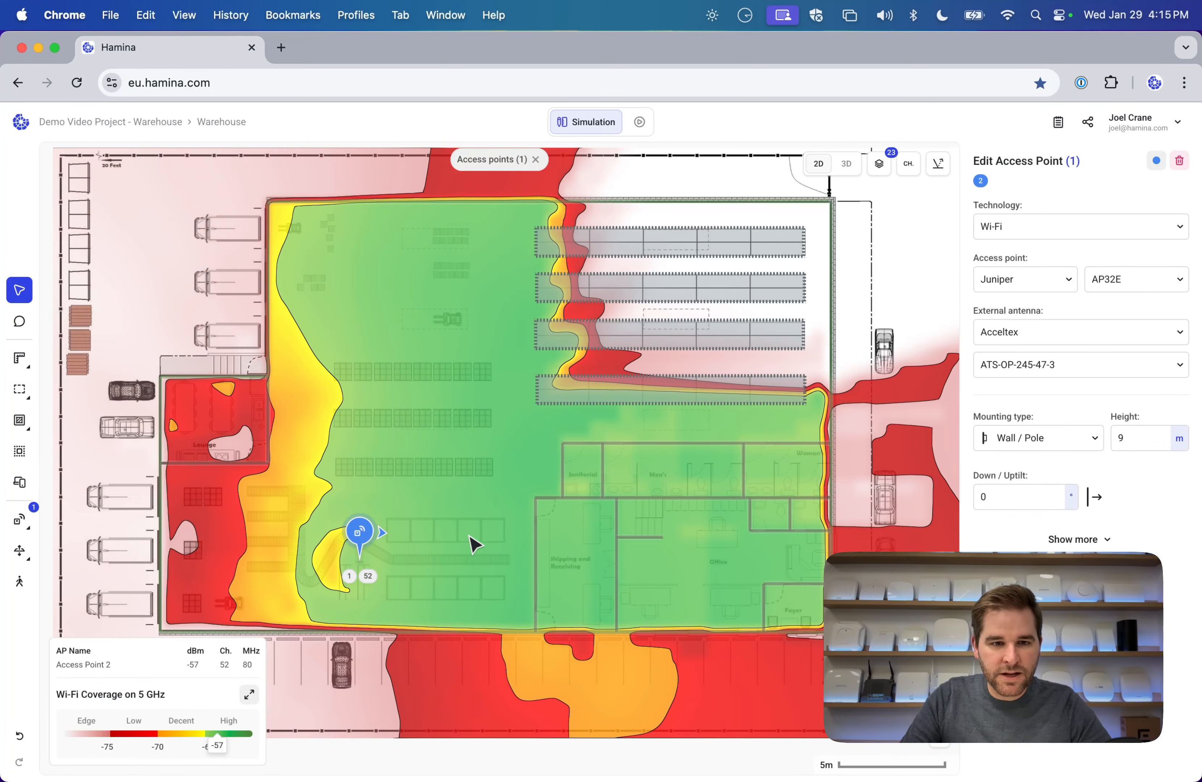
left_click_drag(378, 534, 192, 527)
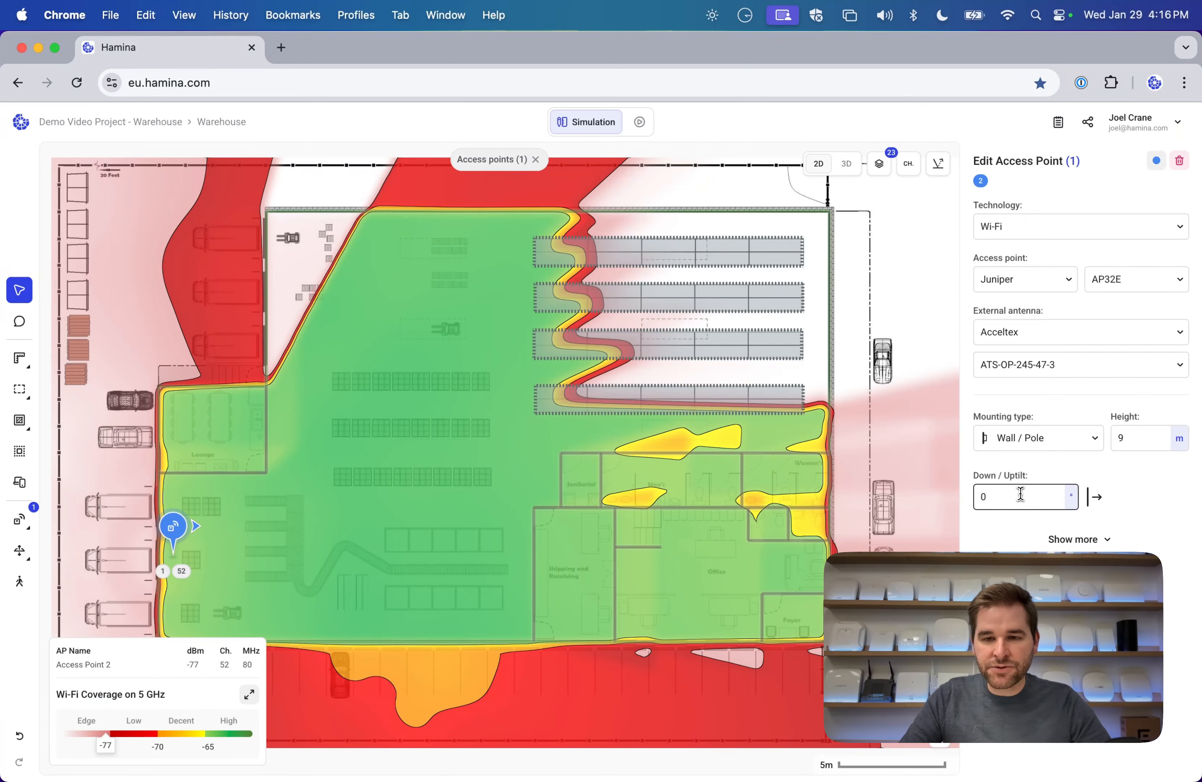
key("Return")
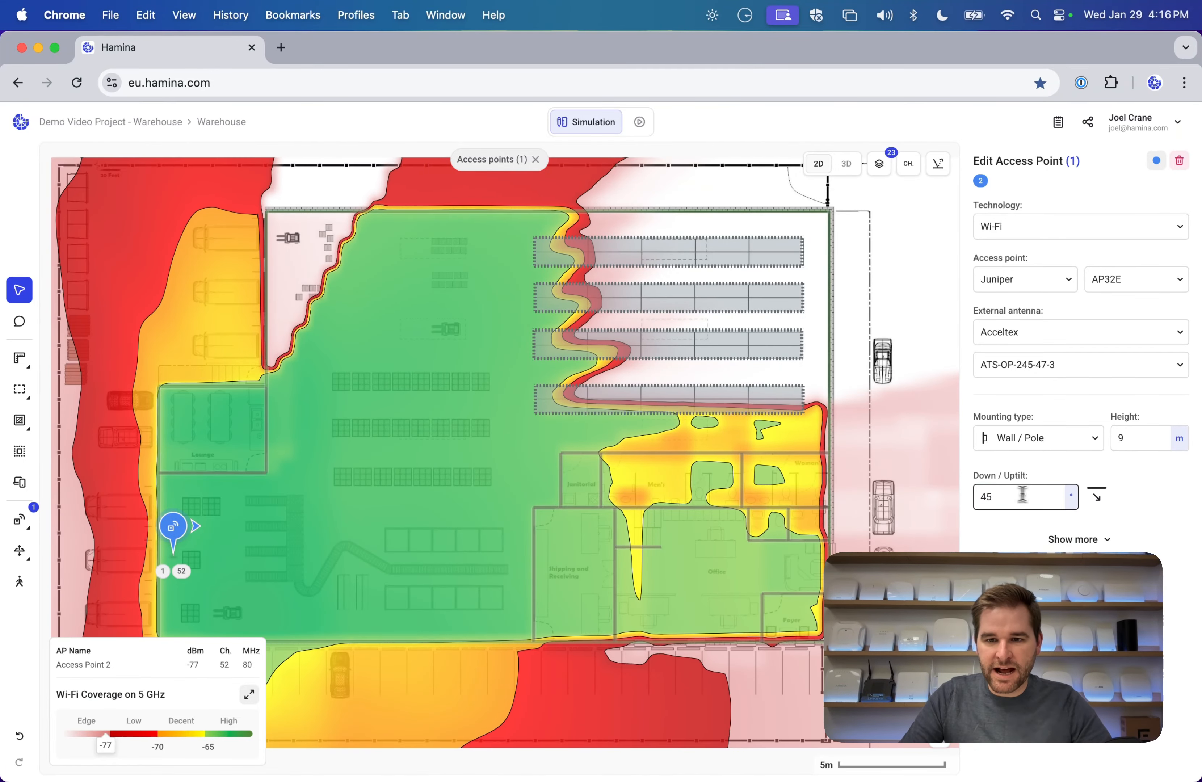
scroll(437, 501, "down", 2)
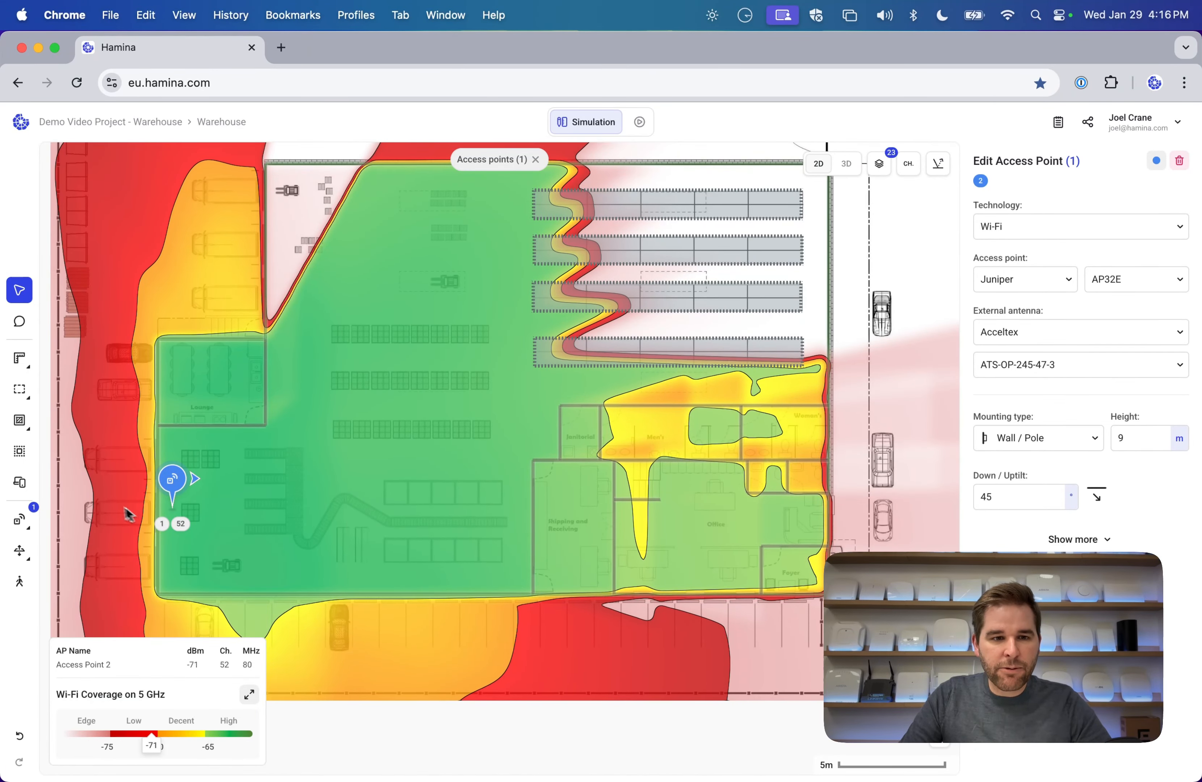
left_click(362, 429)
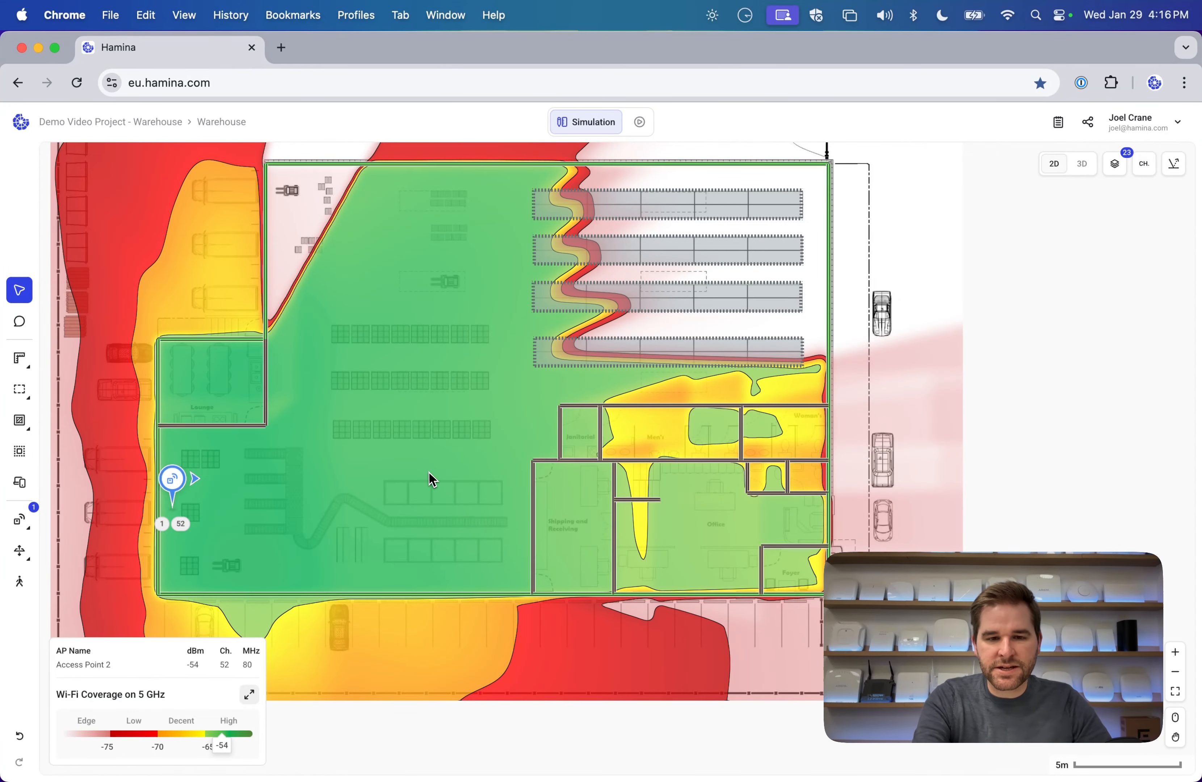
scroll(430, 480, "up", 5)
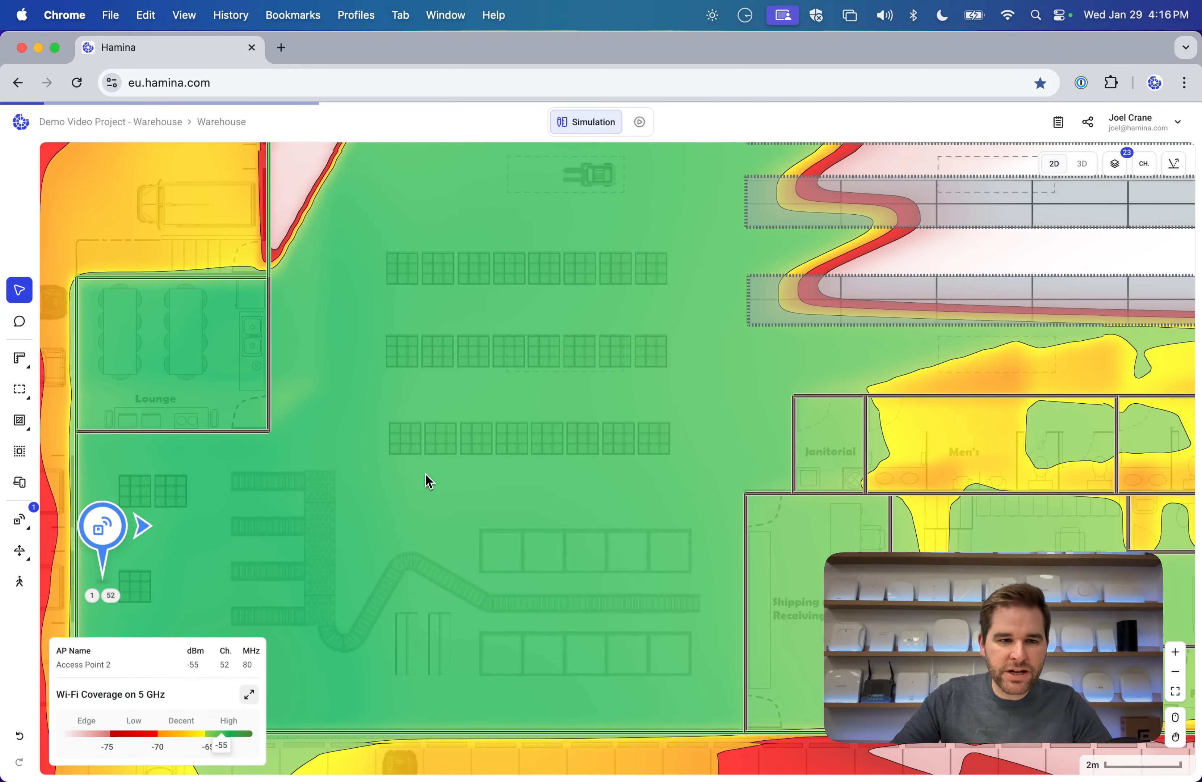
Create a 'Shelf - Warehouse (Short)' attenuating type by duplicating the shelf type with a lower top height.
mouse_move(31, 477)
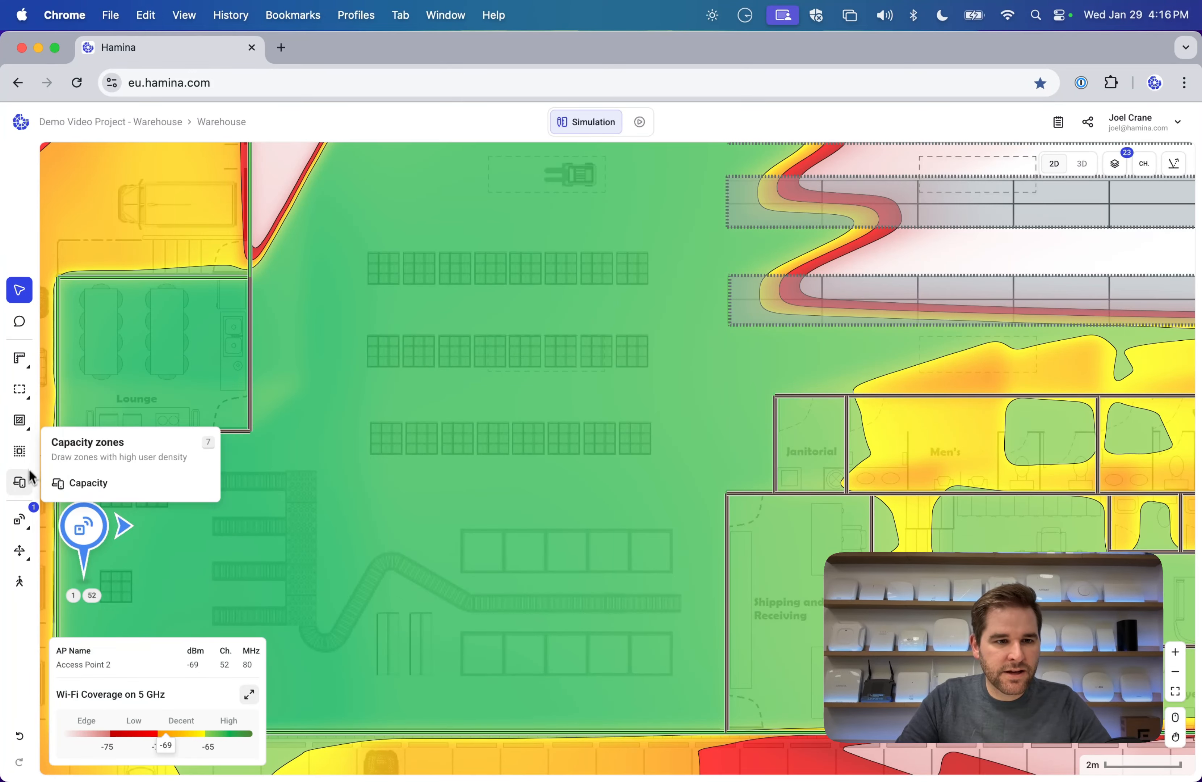
mouse_move(22, 392)
left_click(101, 420)
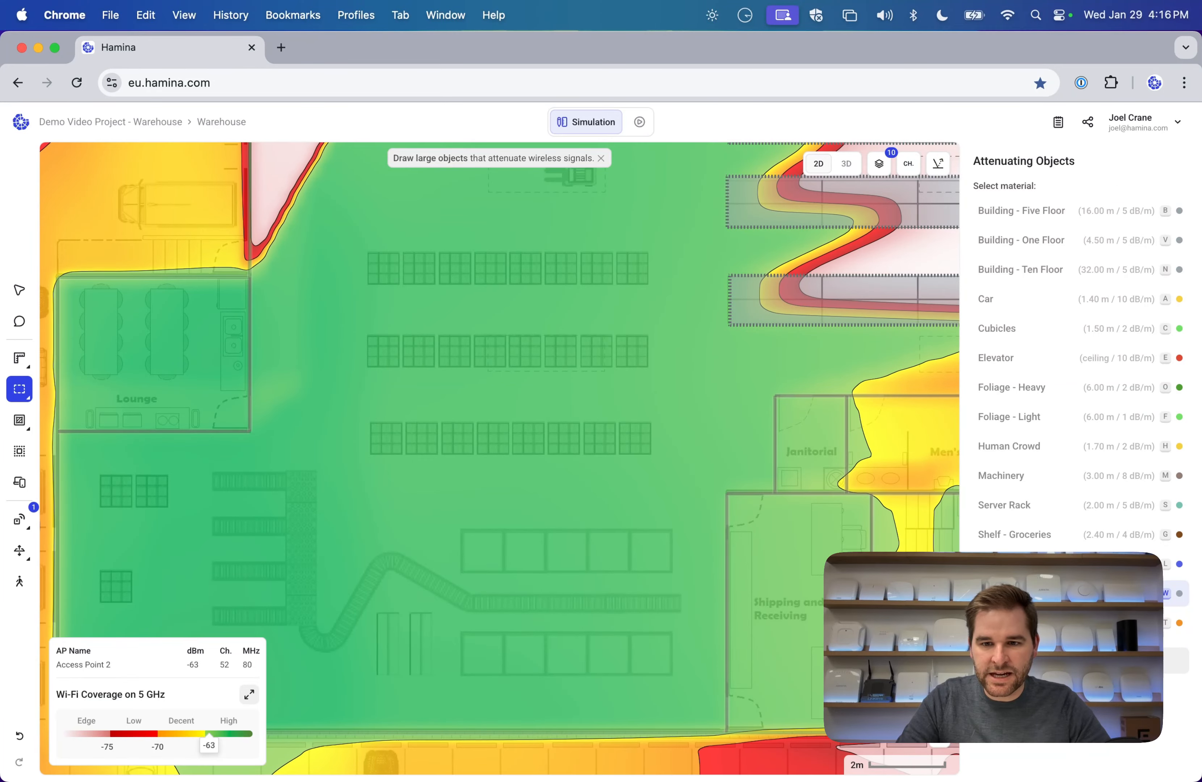
left_click(1081, 660)
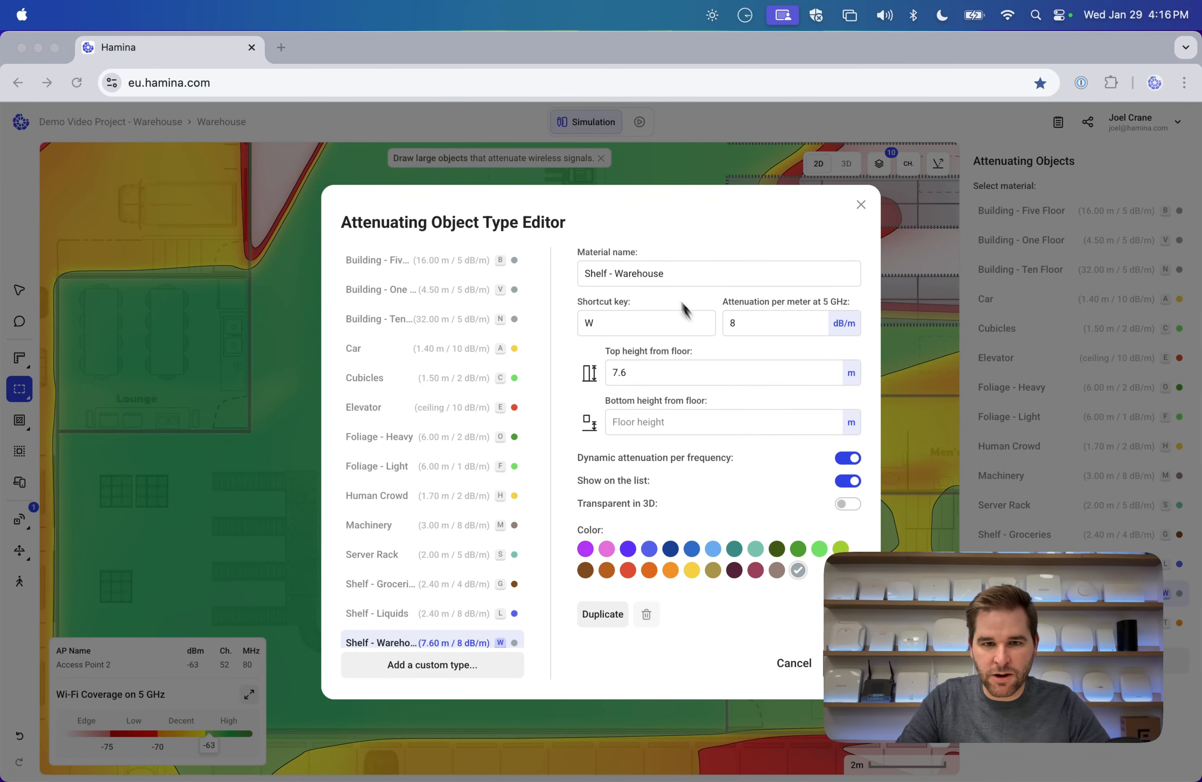
left_click(608, 616)
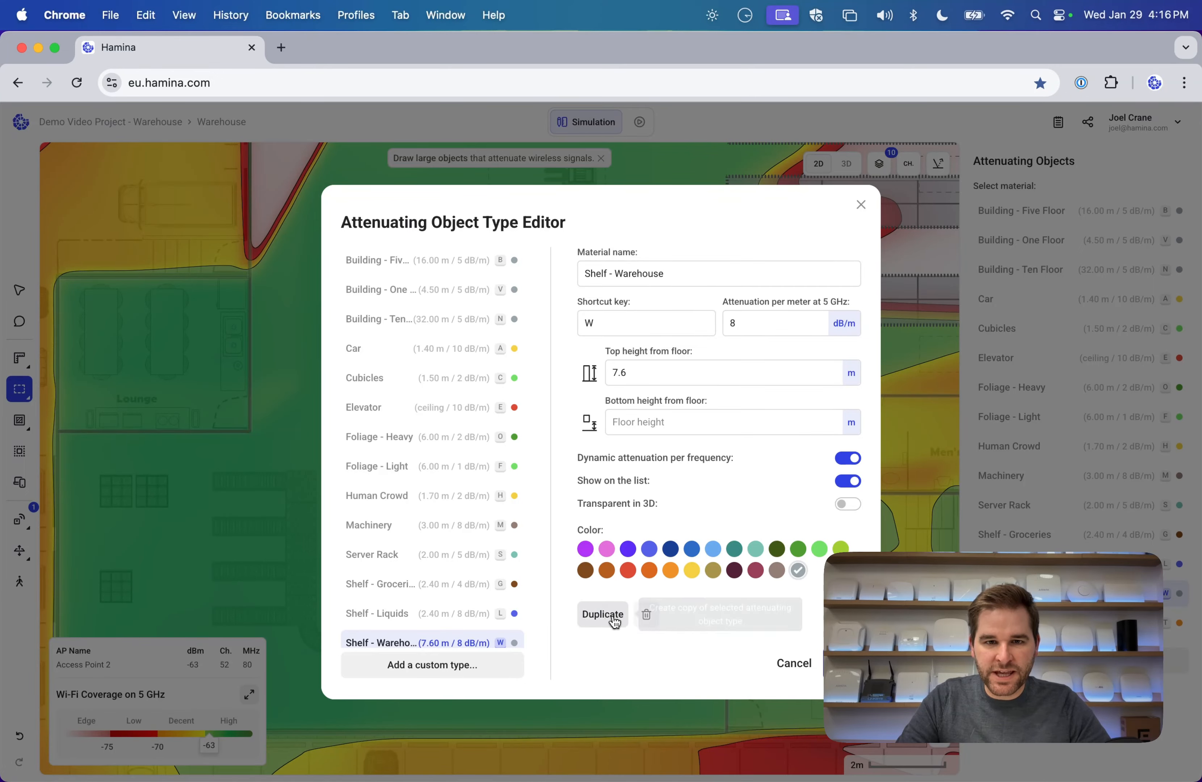
key("BackSpace")
key("BackSpace")
key("BackSpace")
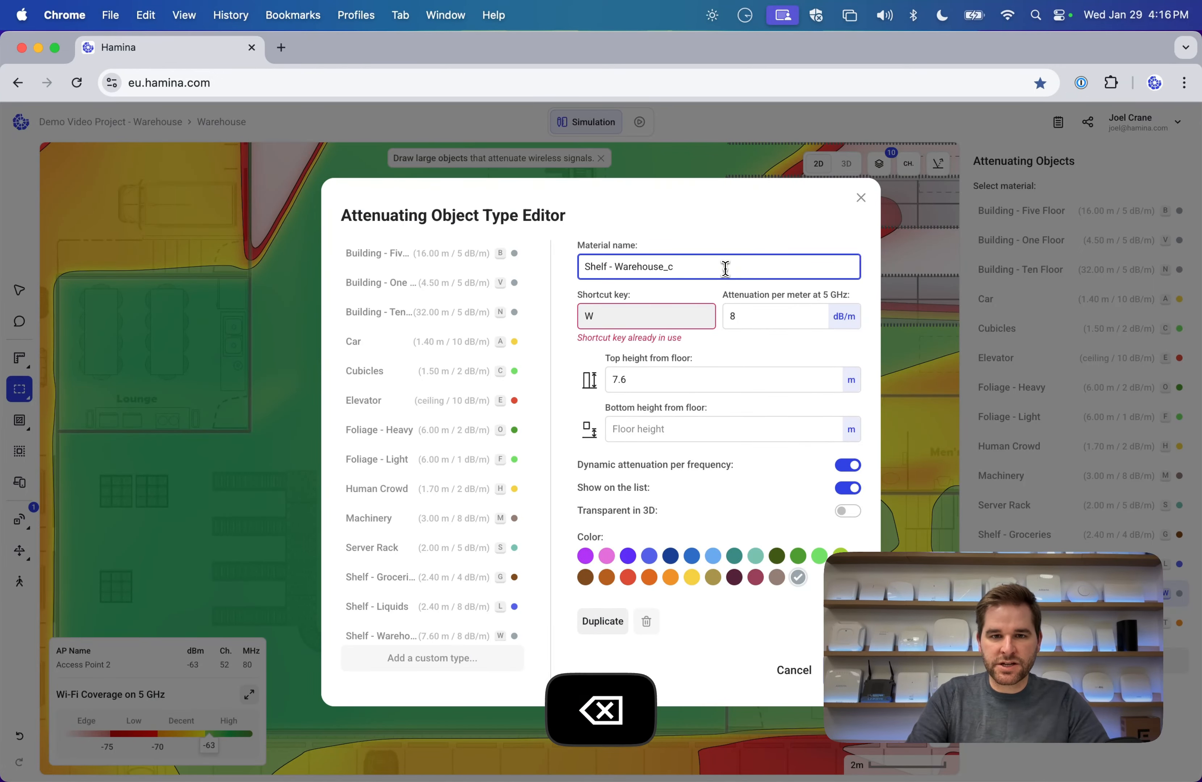
type("(Short)")
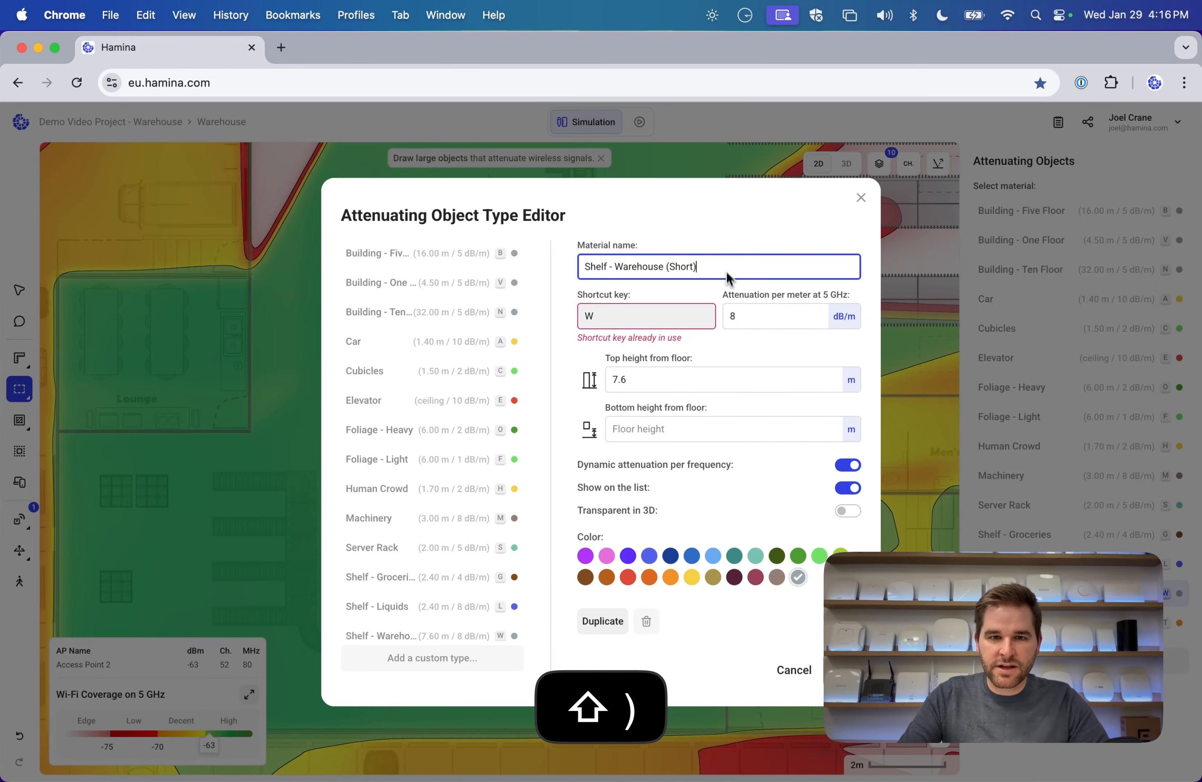
key("BackSpace")
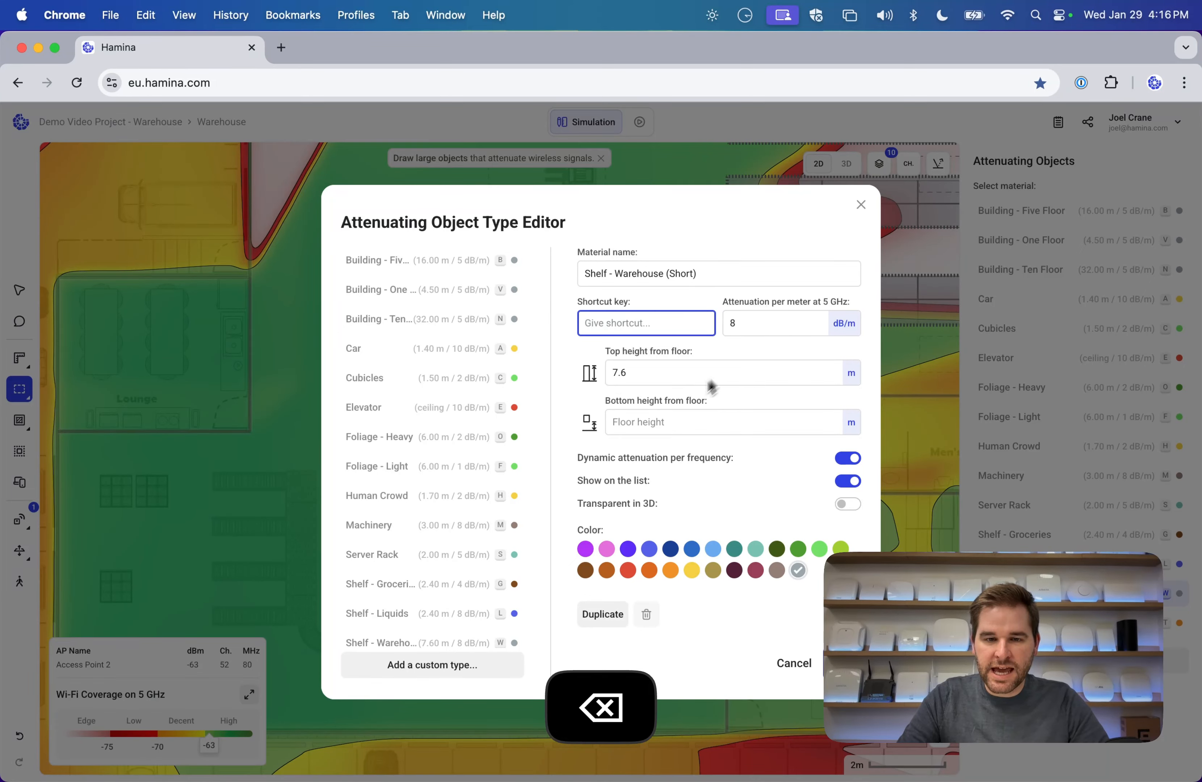
left_click(697, 372)
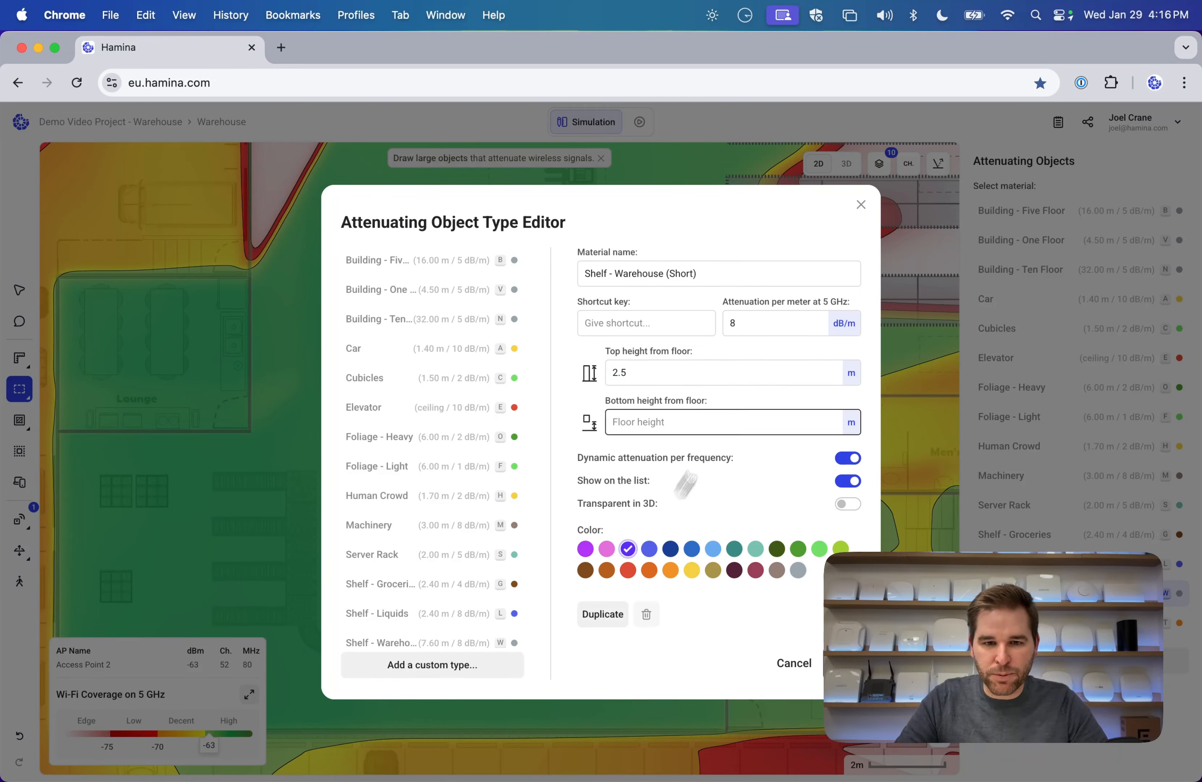
left_click(842, 663)
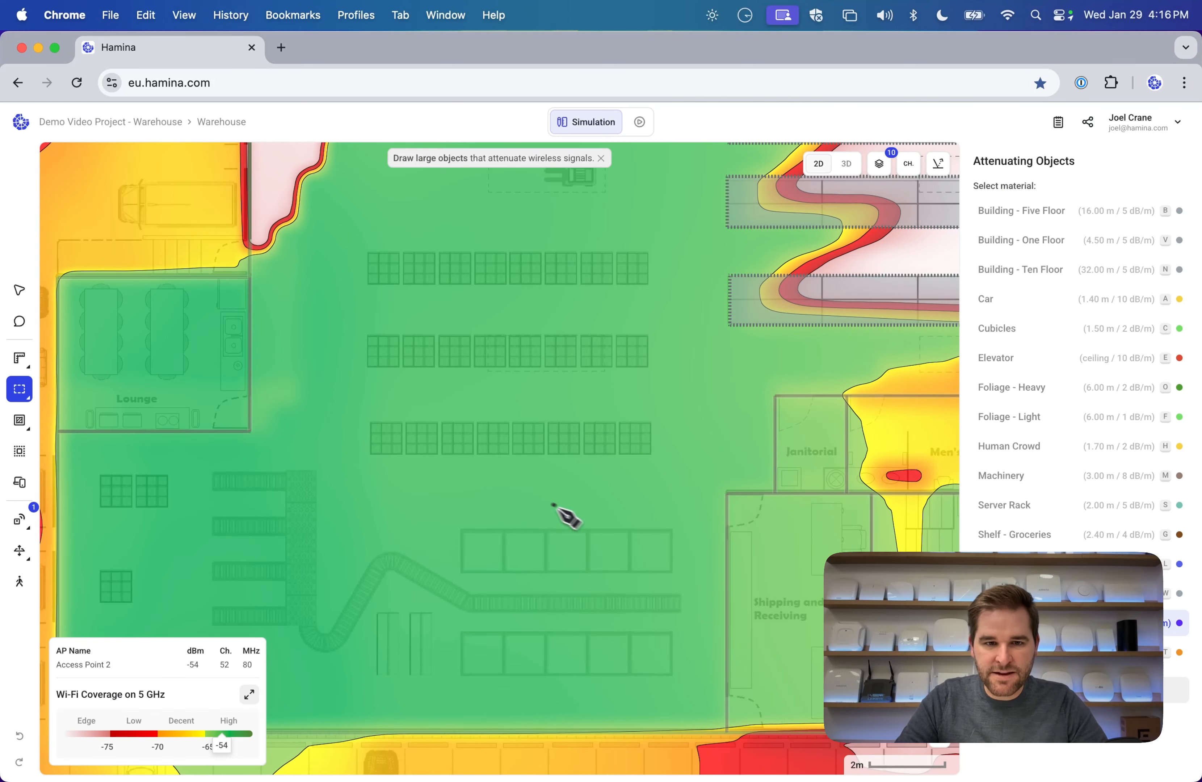
Outline the remaining shelf rows with short-shelf attenuating objects.
left_click_drag(376, 254, 365, 370)
left_click_drag(365, 421, 651, 457)
left_click_drag(462, 528, 677, 574)
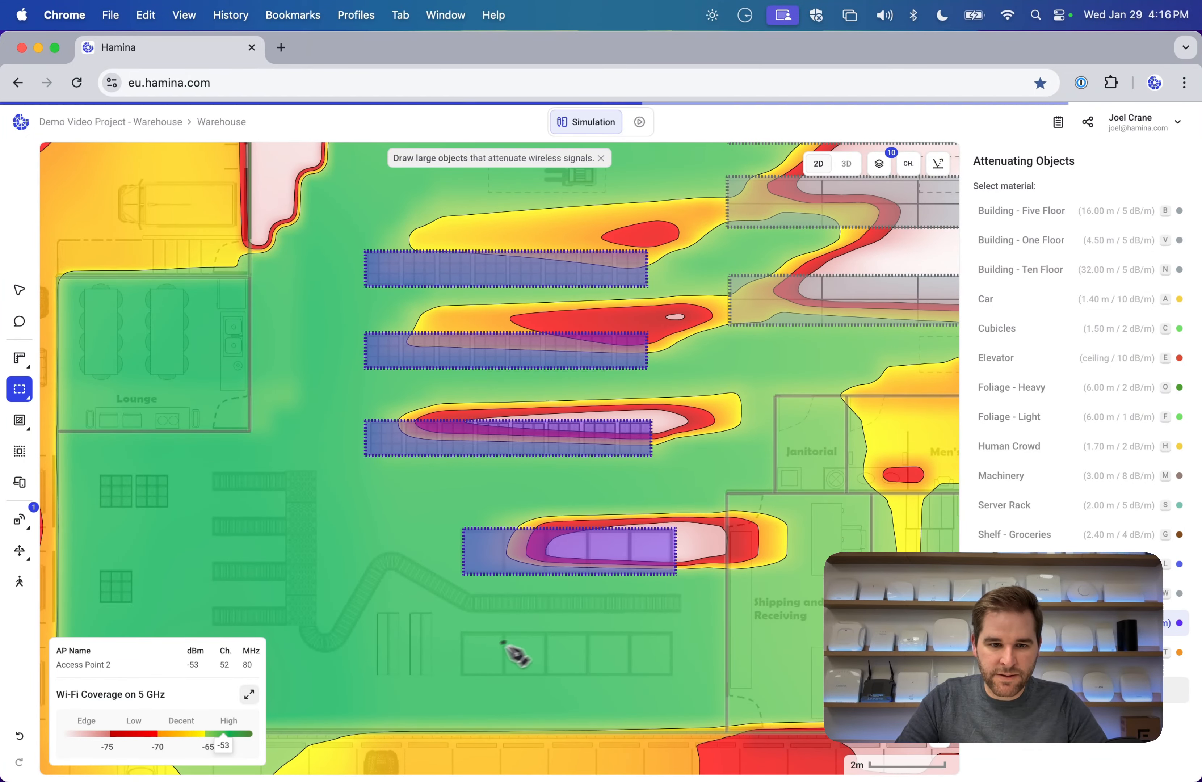
left_click_drag(458, 631, 676, 676)
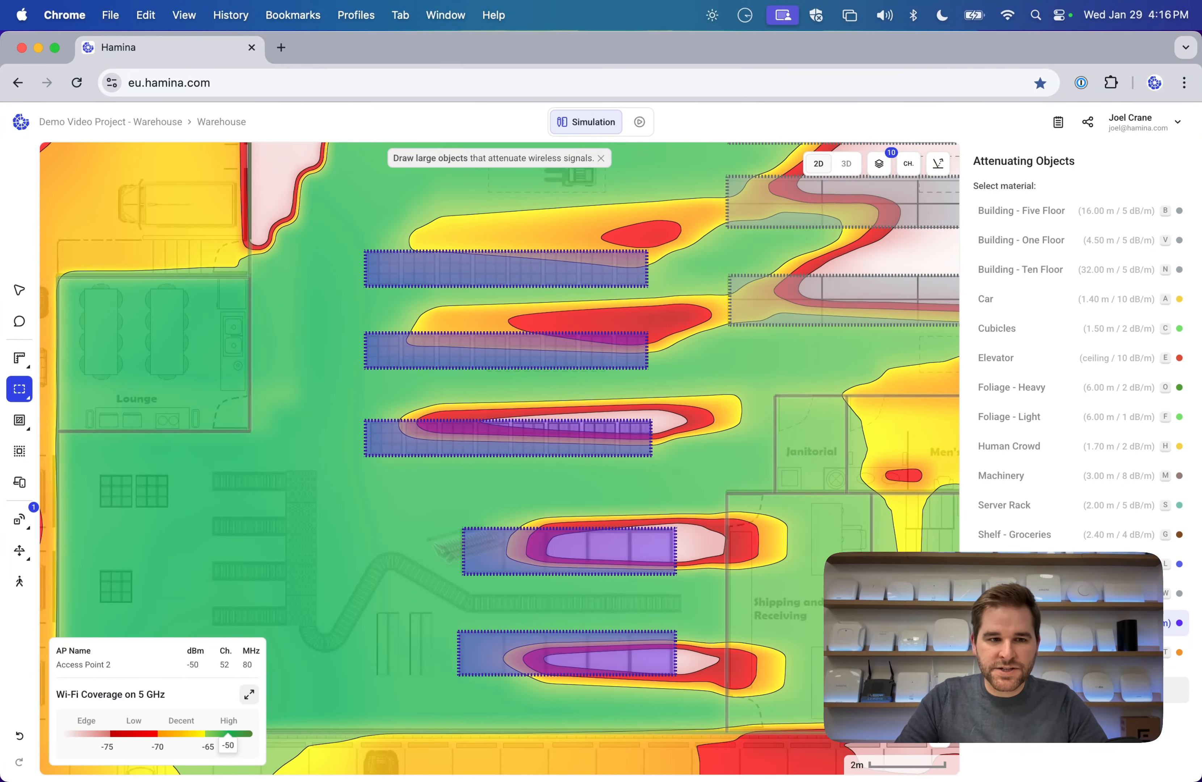
left_click(20, 289)
left_click(375, 340)
Pan to the access point and select it to check its placement.
scroll(376, 341, "left", 2)
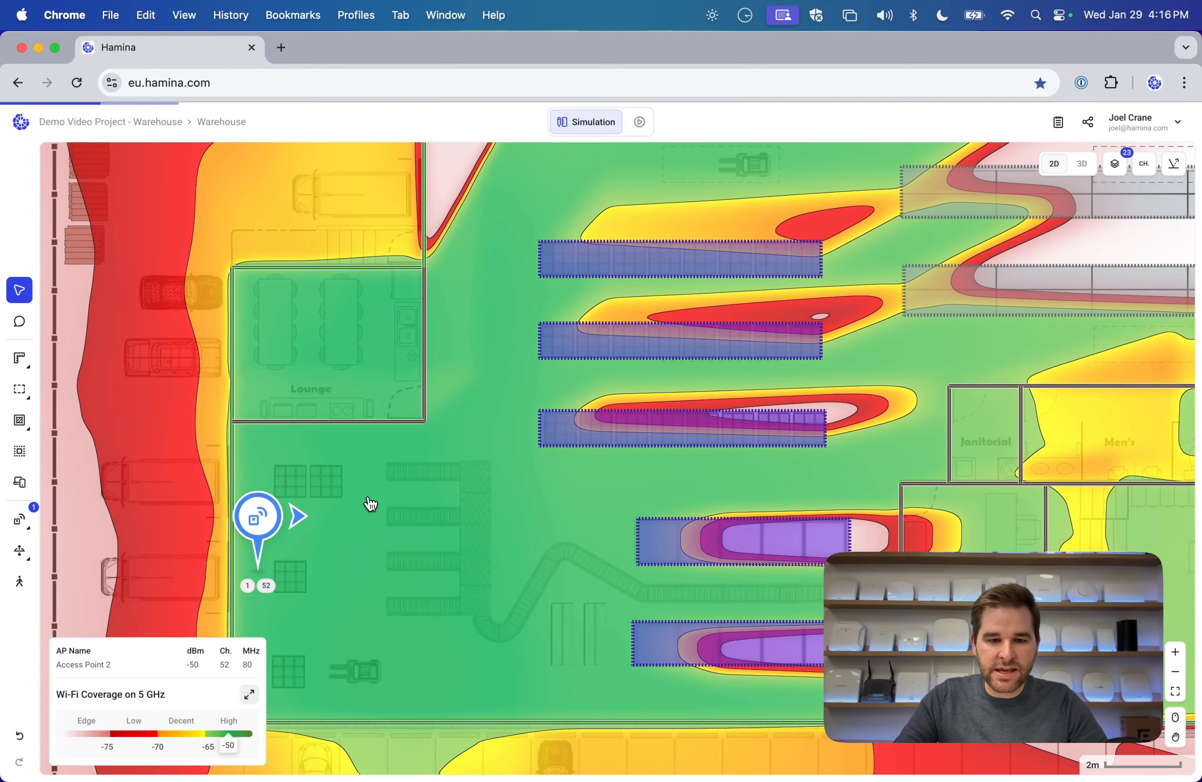
scroll(371, 503, "down", 5)
scroll(370, 503, "left", 2)
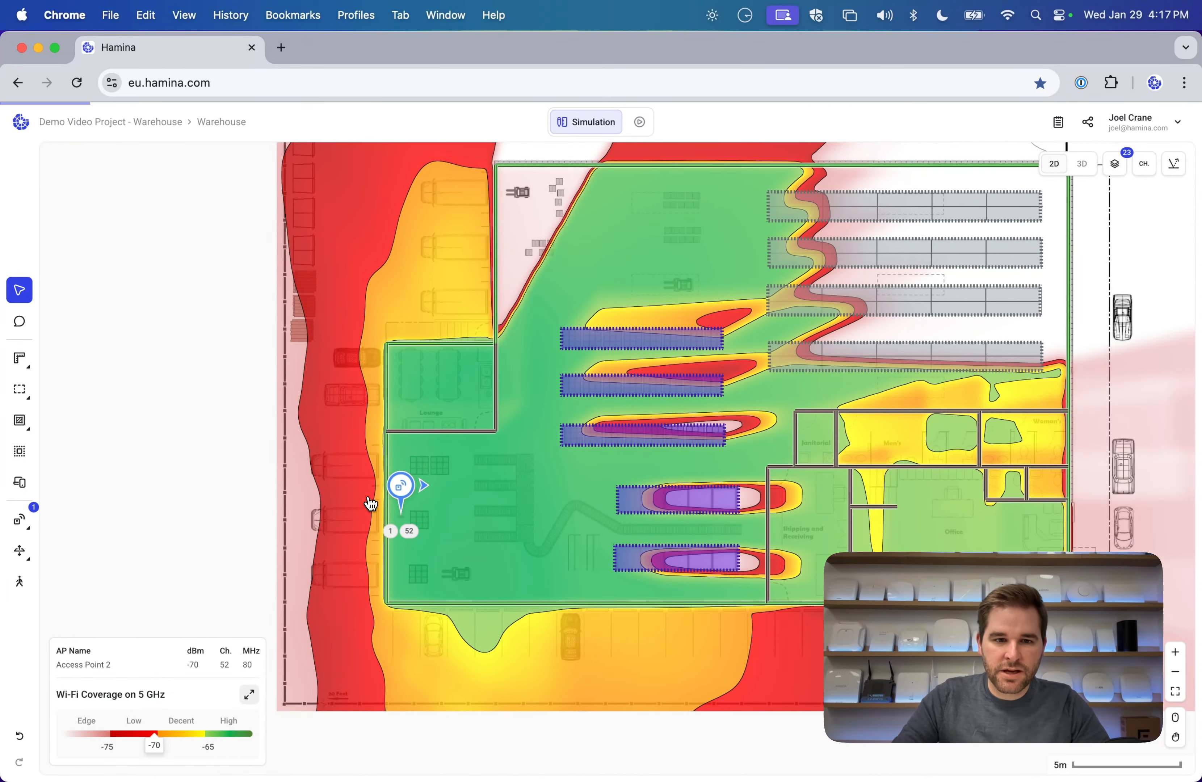
mouse_move(401, 487)
left_mouse_down()
mouse_move(437, 489)
mouse_move(510, 462)
mouse_move(457, 489)
mouse_move(396, 498)
mouse_move(434, 462)
mouse_move(418, 509)
mouse_move(430, 500)
mouse_move(397, 496)
left_mouse_up()
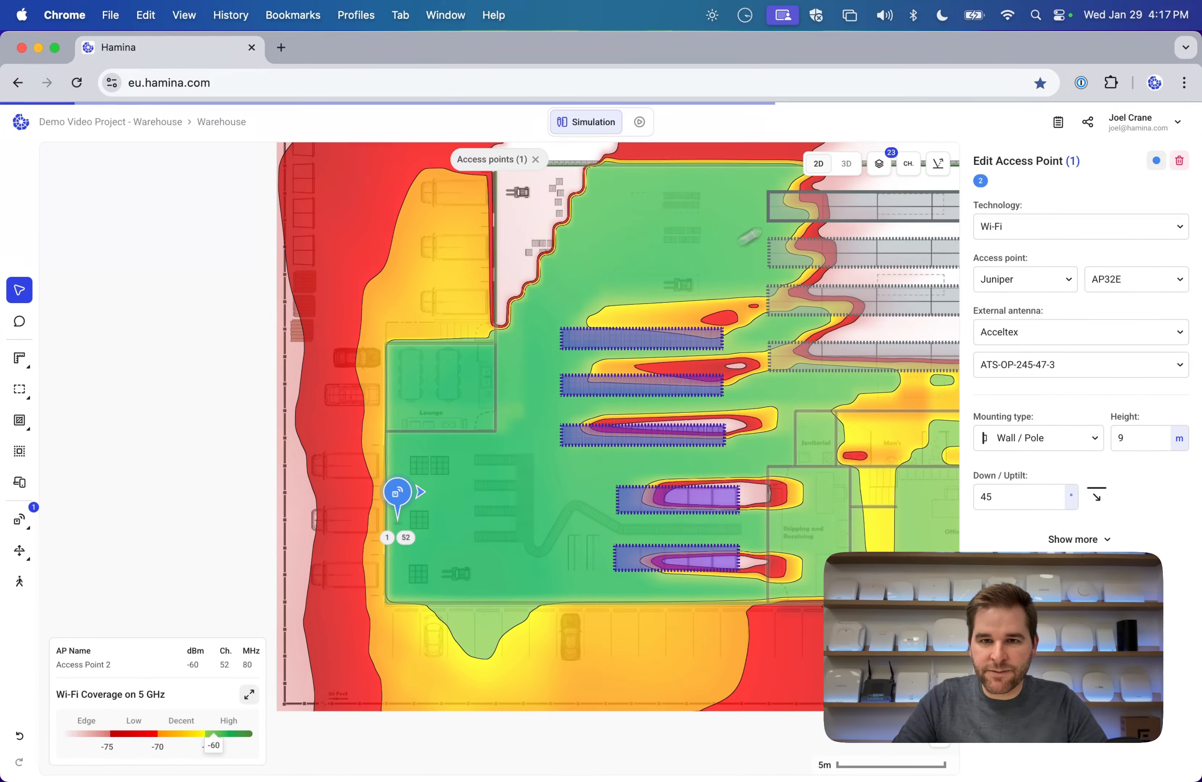
Orbit the warehouse in 3D to inspect the shelves, then return to 2D showing the whole plan.
left_click(845, 164)
left_click_drag(551, 492, 246, 477)
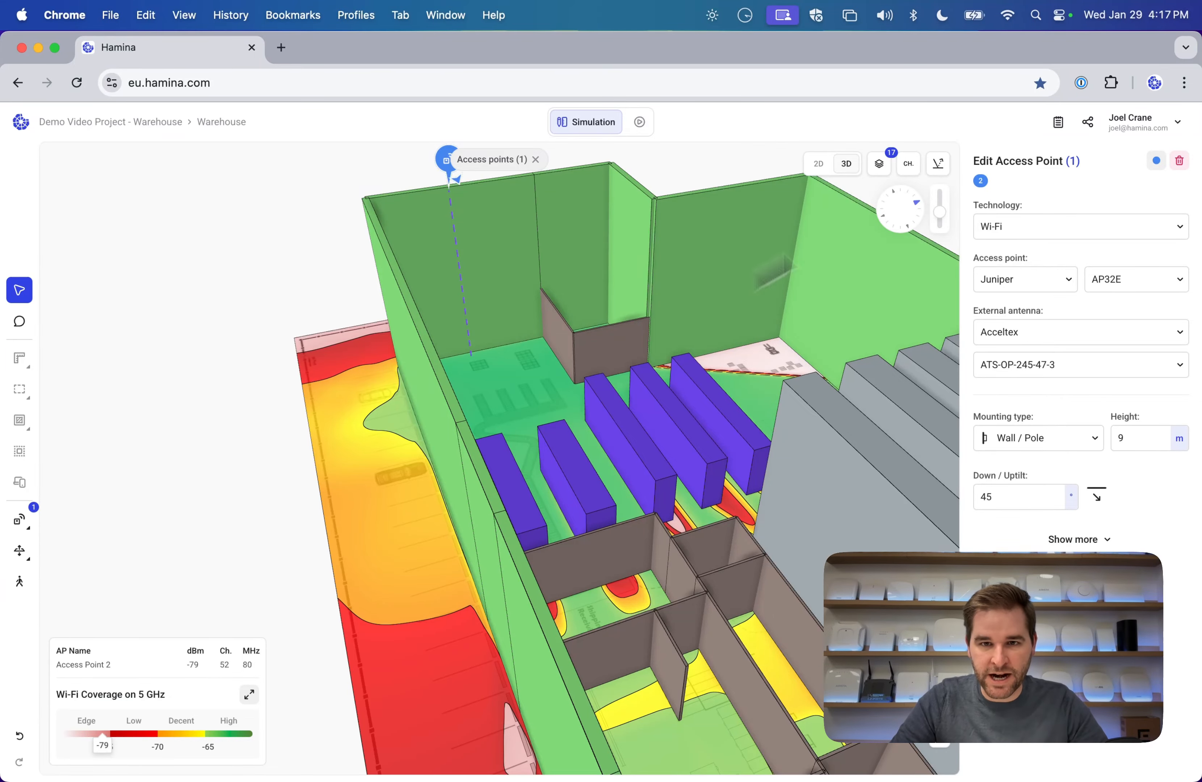
left_click(818, 164)
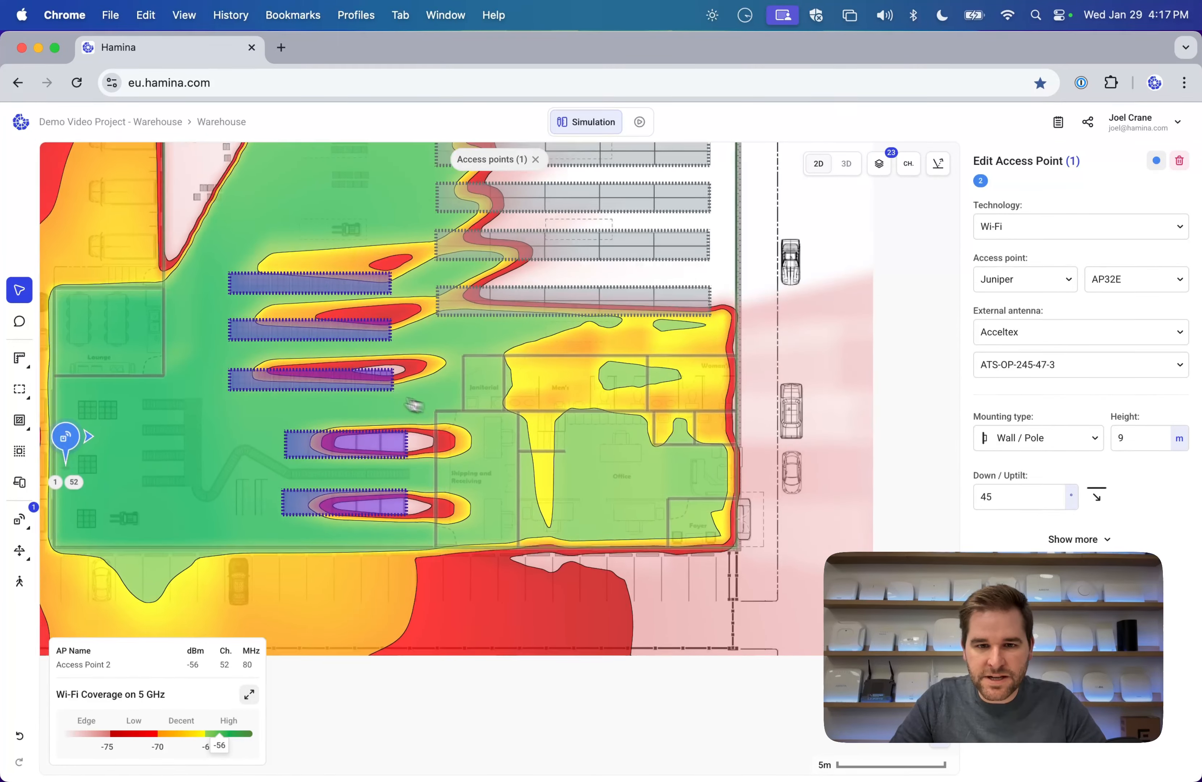
left_click_drag(414, 405, 544, 420)
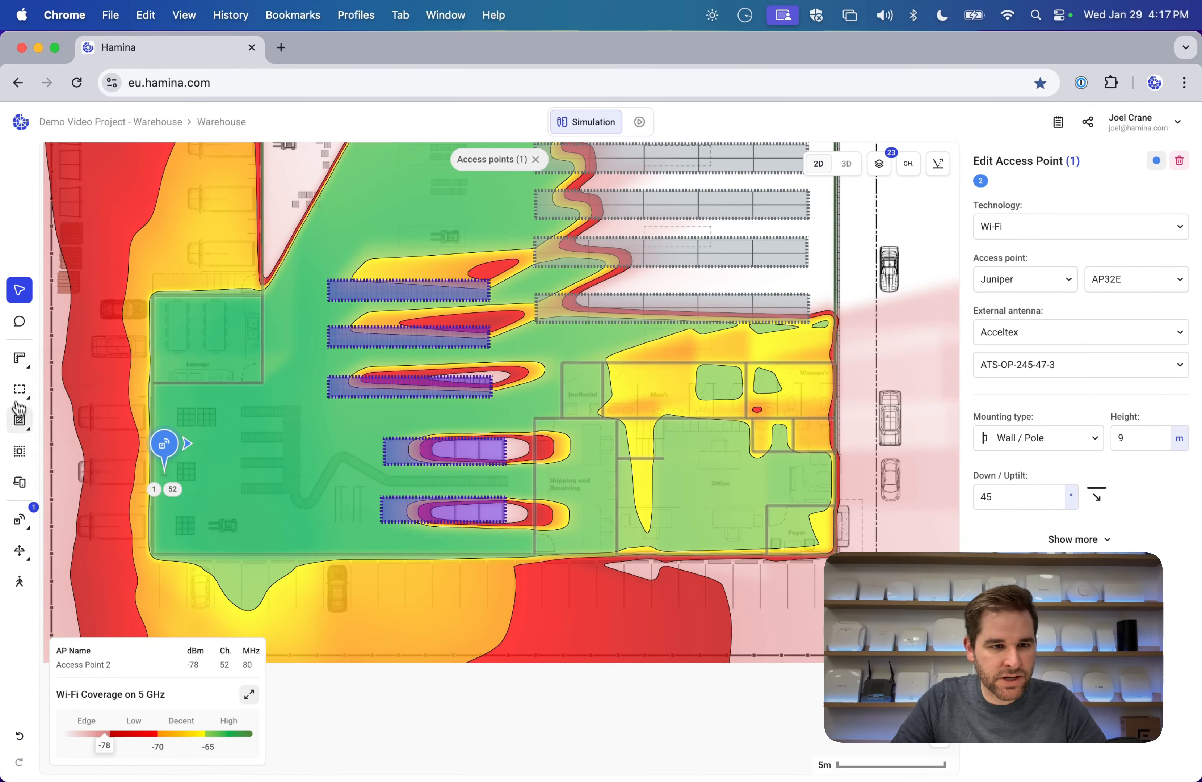
Trace a window segment over the shipping area wall.
mouse_move(27, 400)
left_click(71, 402)
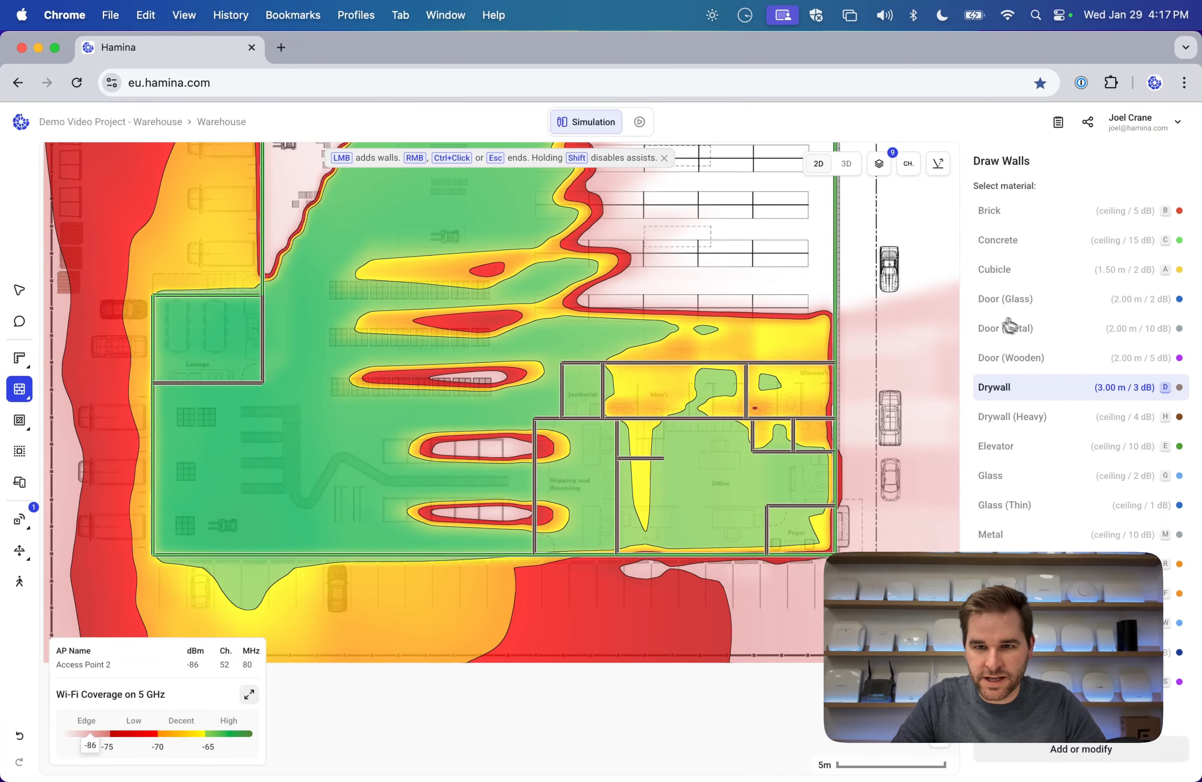
left_click(1048, 308)
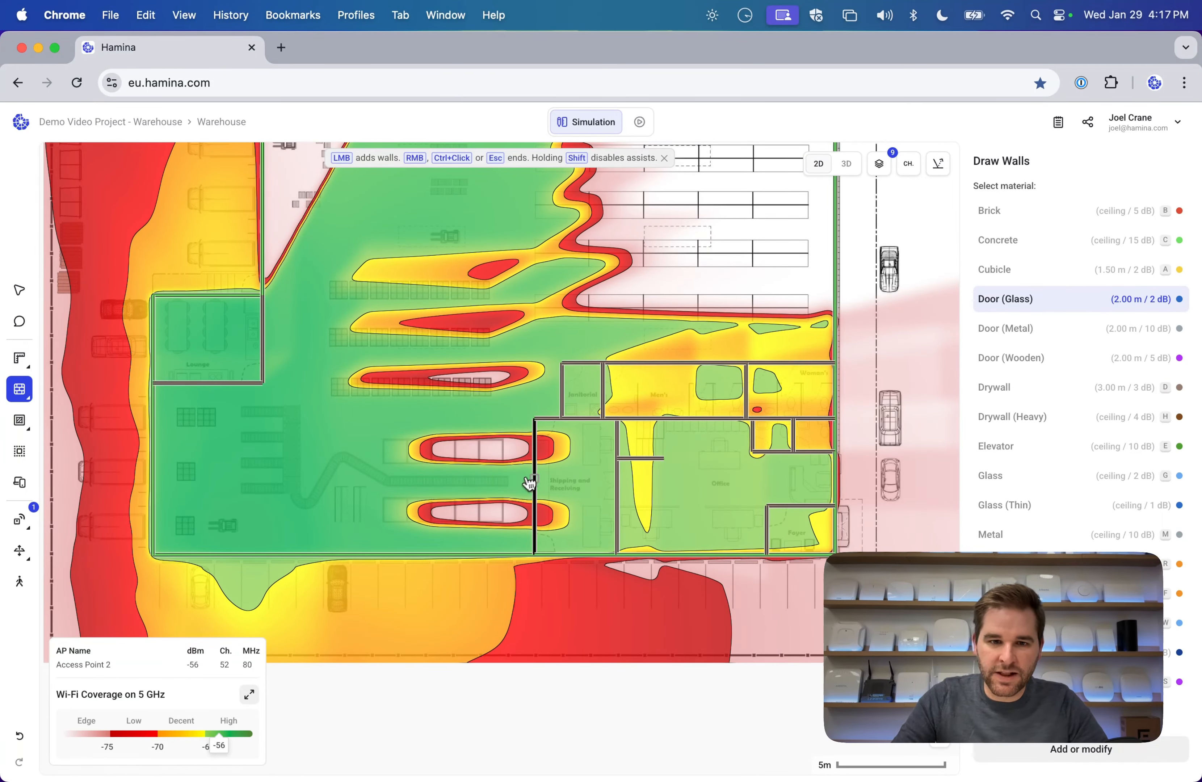
scroll(524, 481, "up", 10)
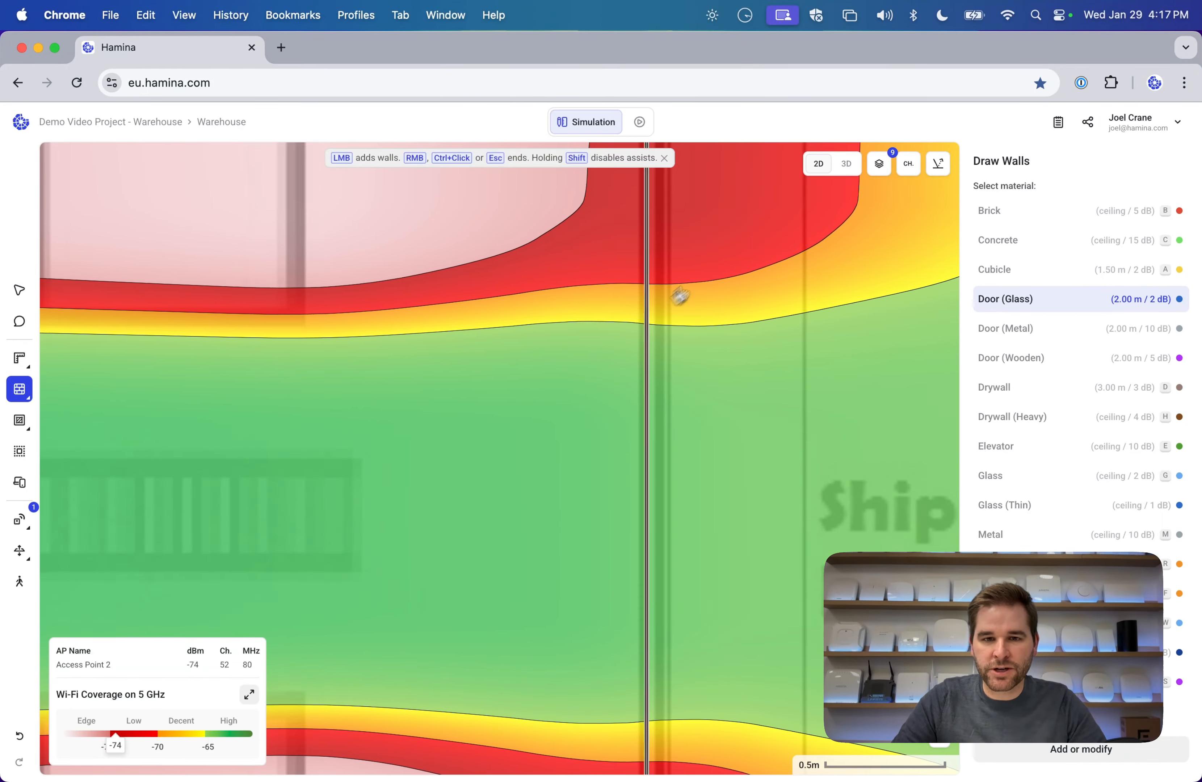
left_click_drag(679, 295, 501, 537)
scroll(504, 546, "up", 5)
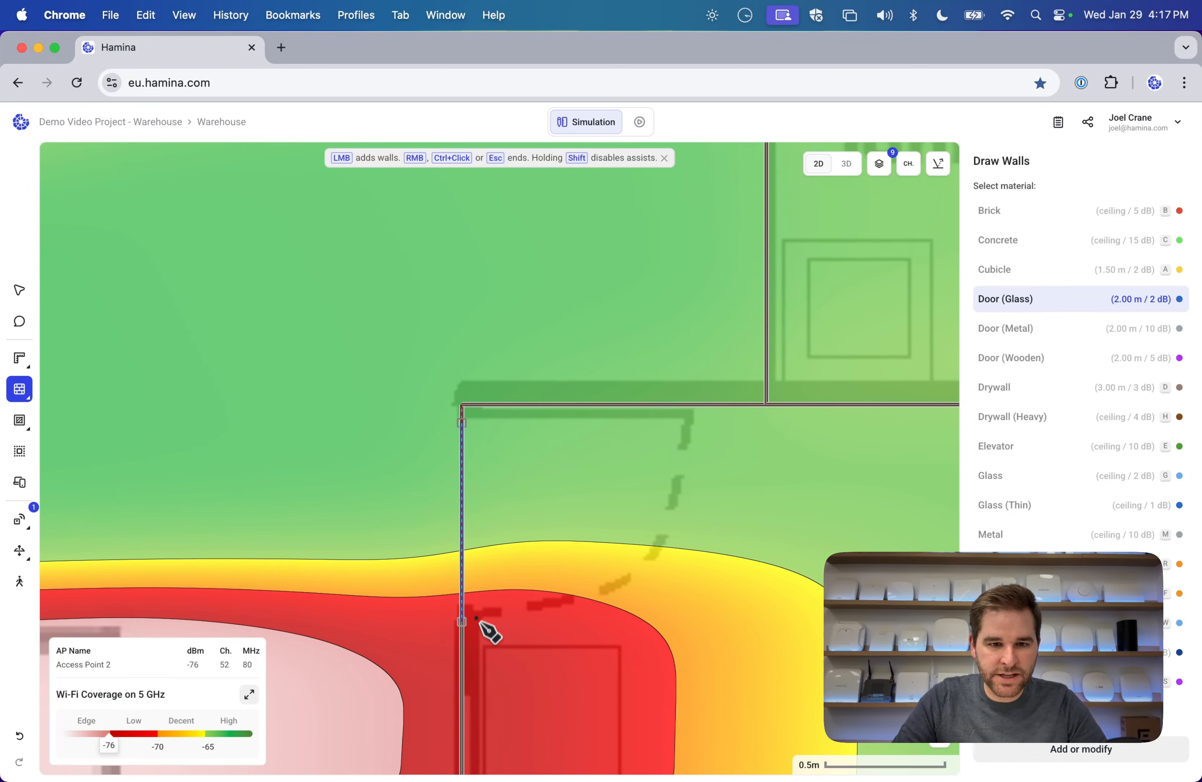
scroll(658, 586, "down", 6)
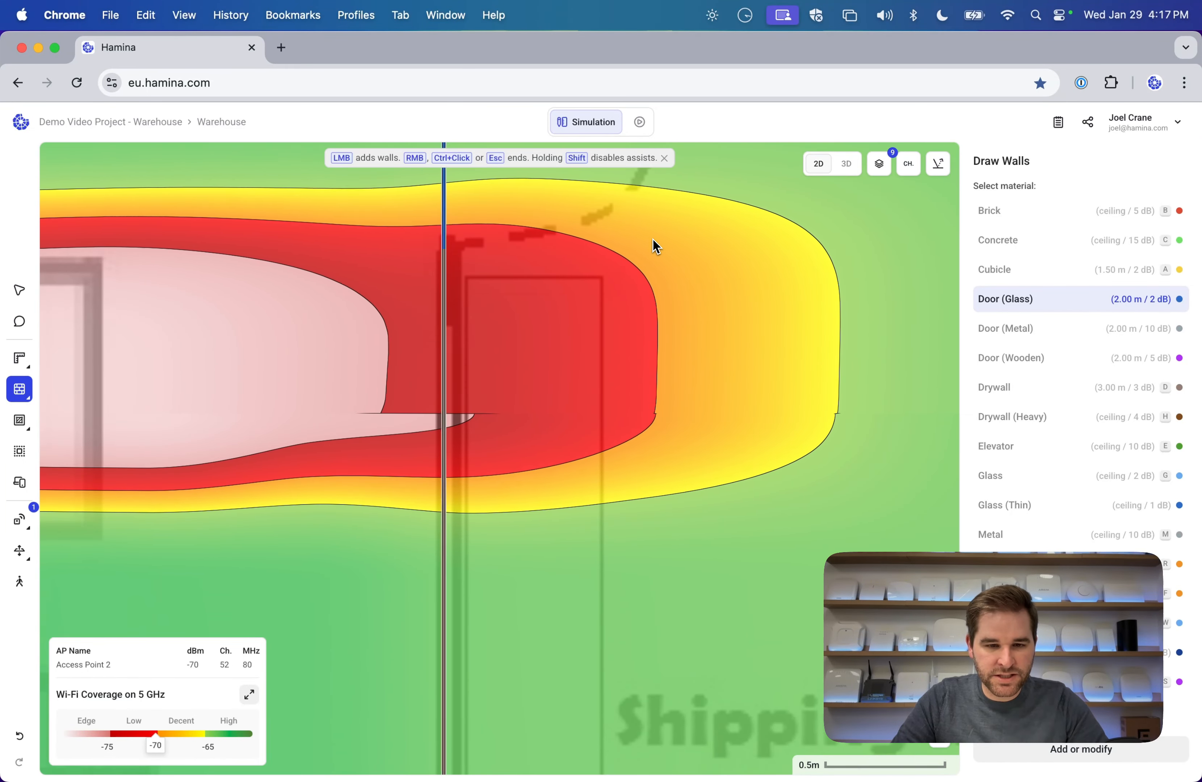
key("w")
left_click_drag(603, 479, 620, 472)
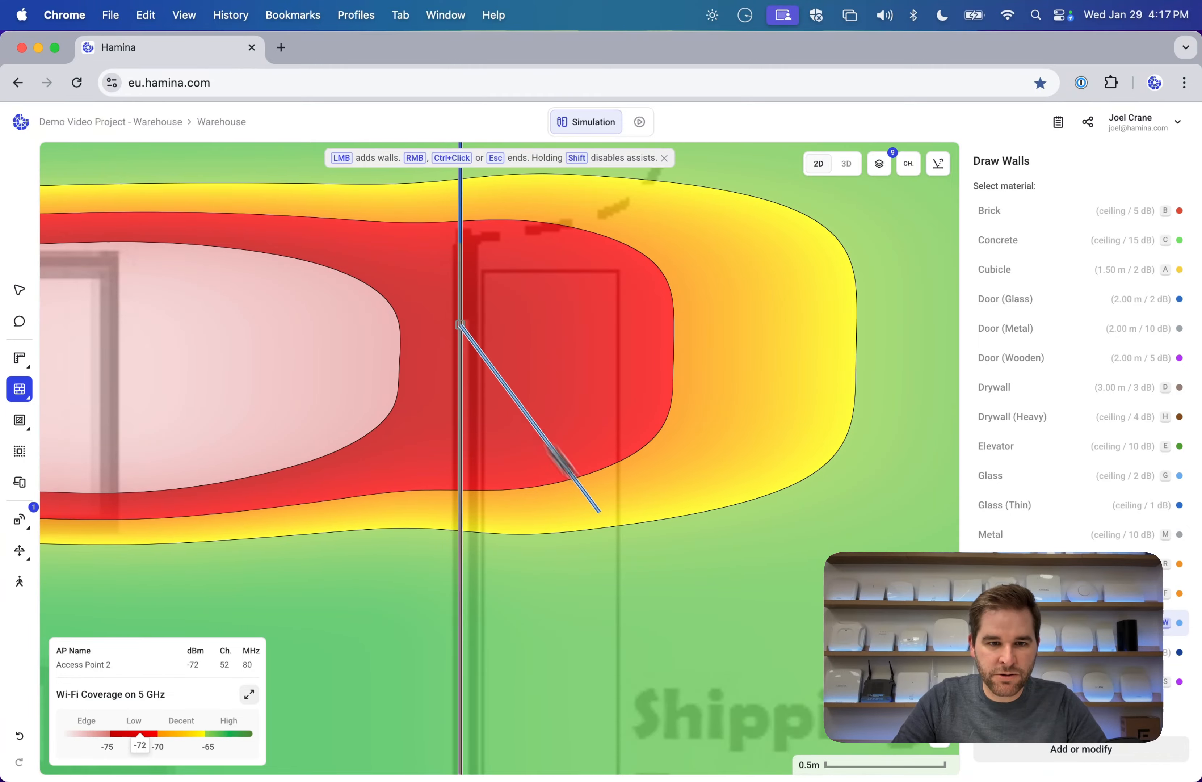
scroll(559, 459, "down", 10)
scroll(559, 459, "left", 3)
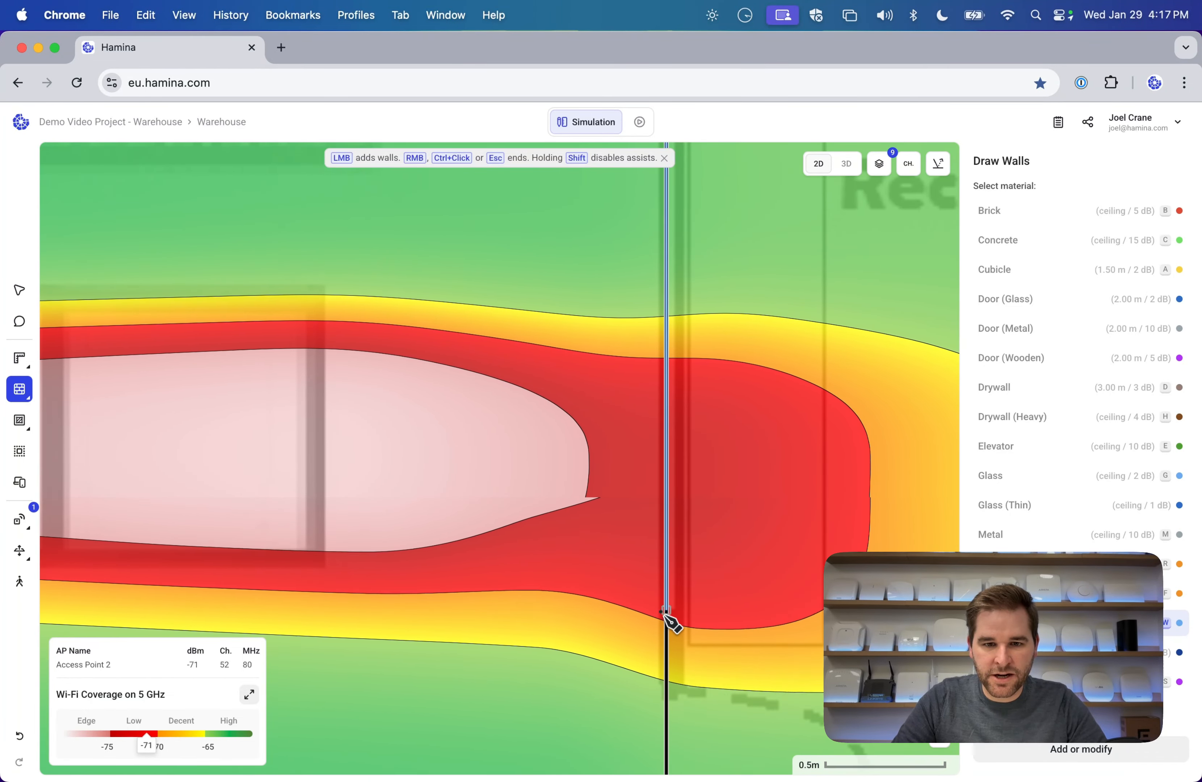
scroll(784, 486, "down", 6)
scroll(784, 486, "right", 2)
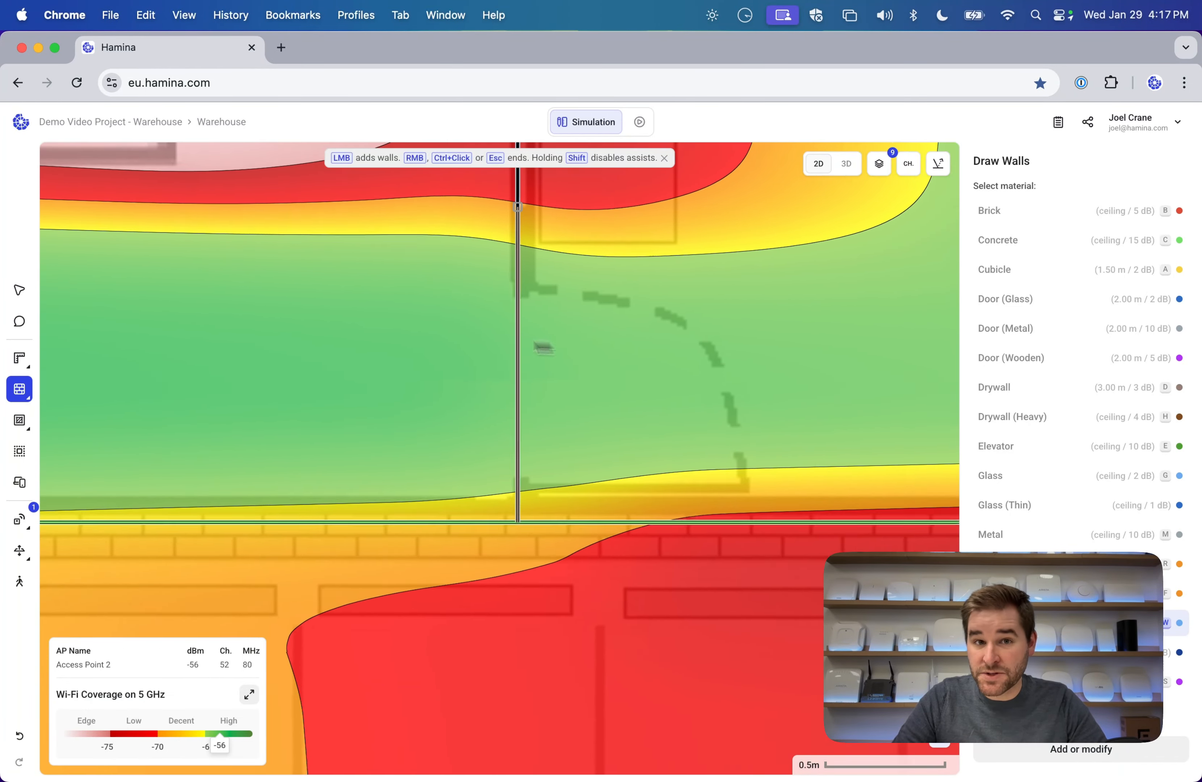
left_click_drag(539, 345, 481, 431)
key("Escape")
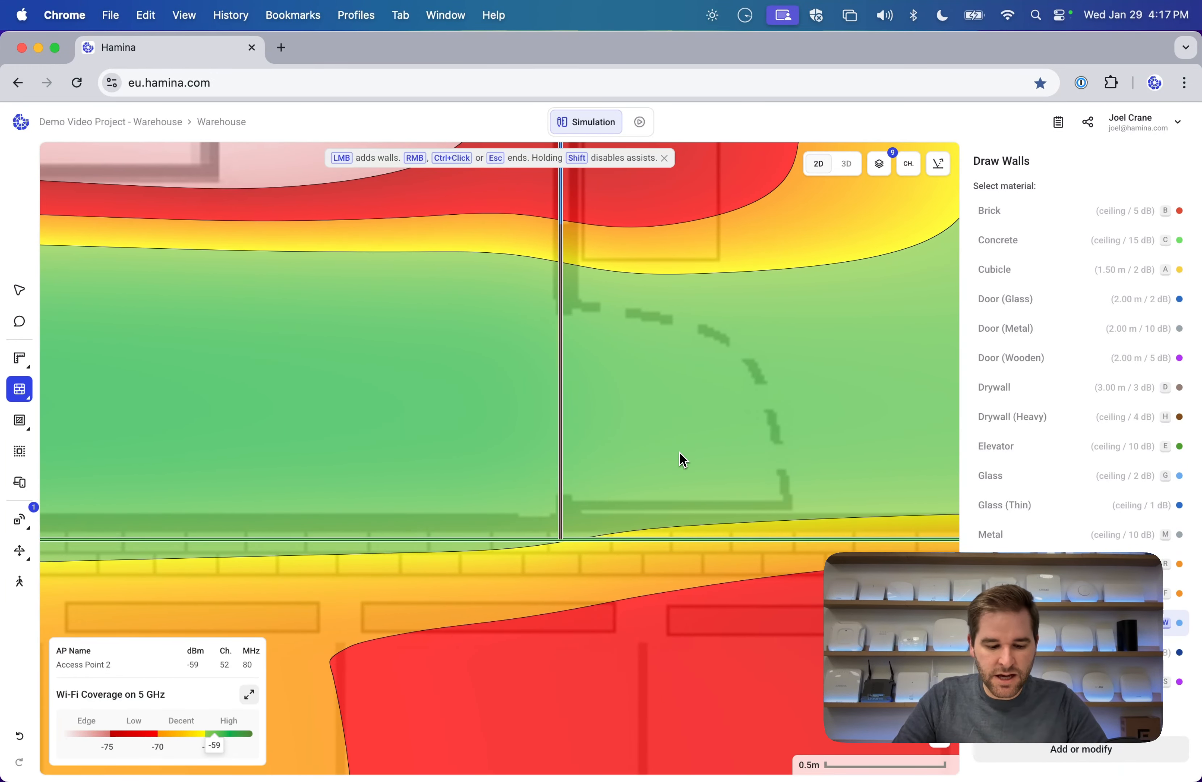
Add a wooden door segment on the next stretch of wall.
left_click(1007, 299)
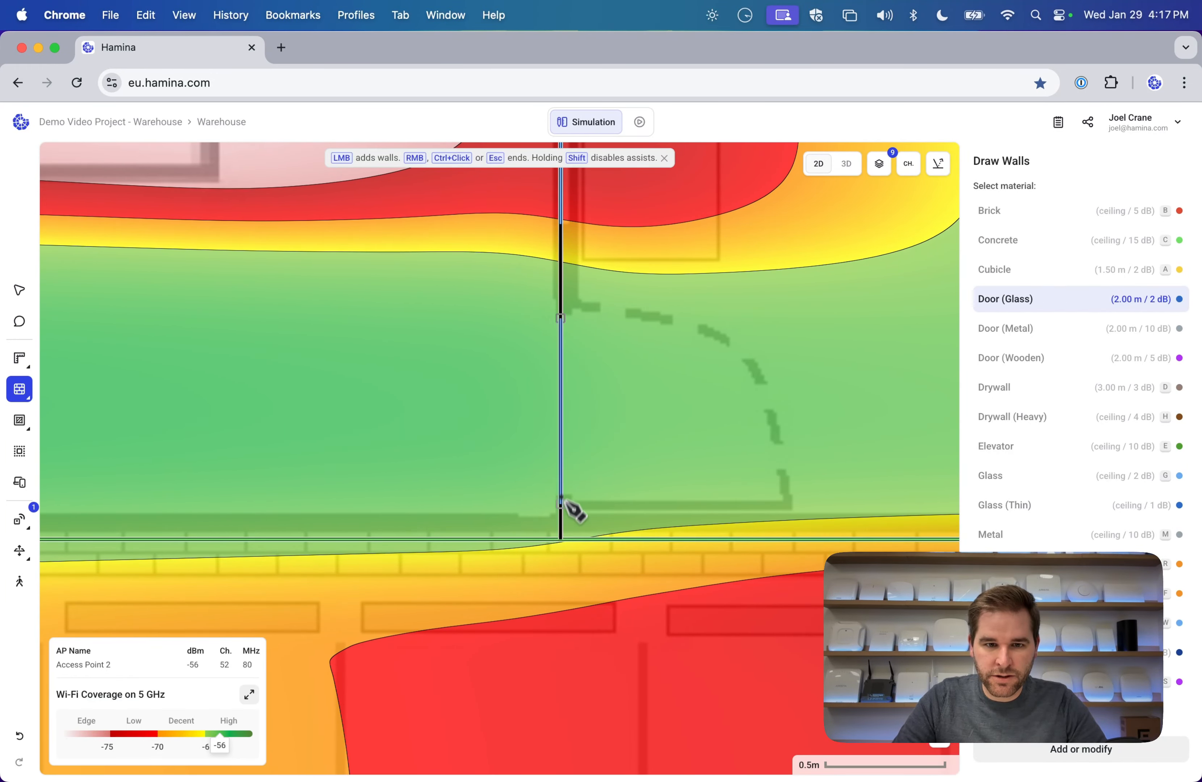
scroll(561, 355, "up", 10)
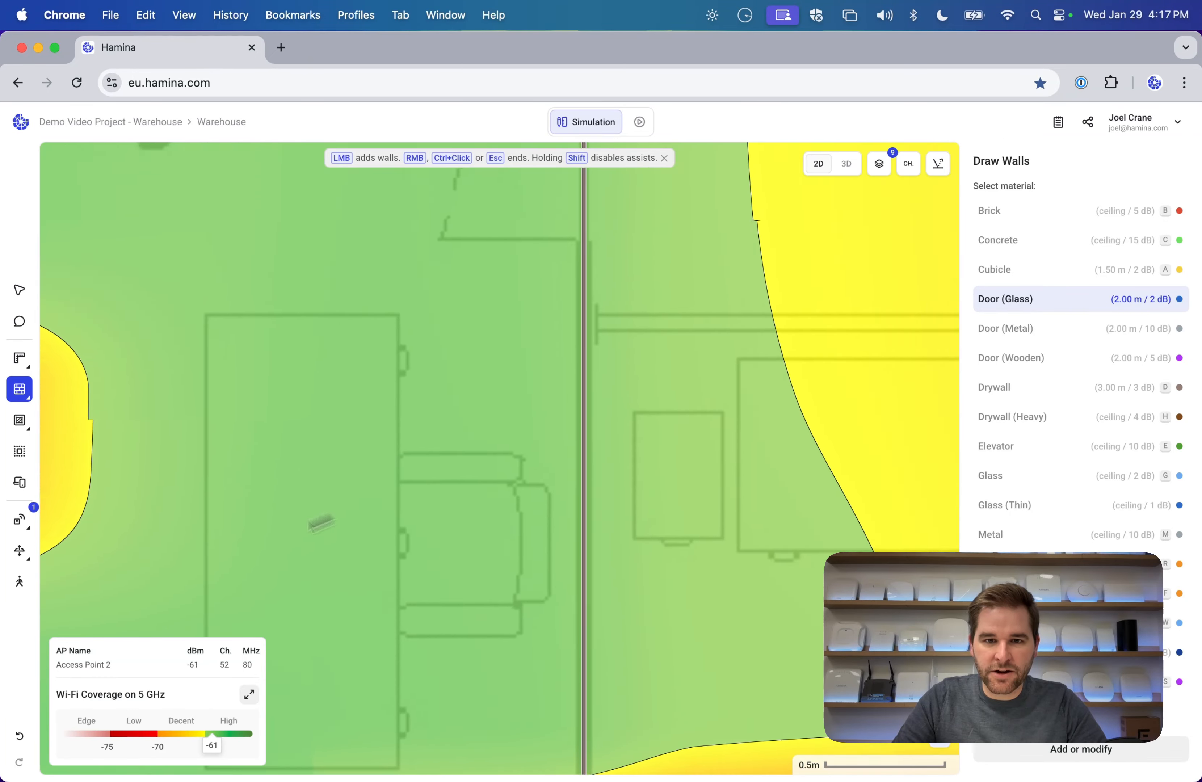
left_click_drag(586, 393, 645, 585)
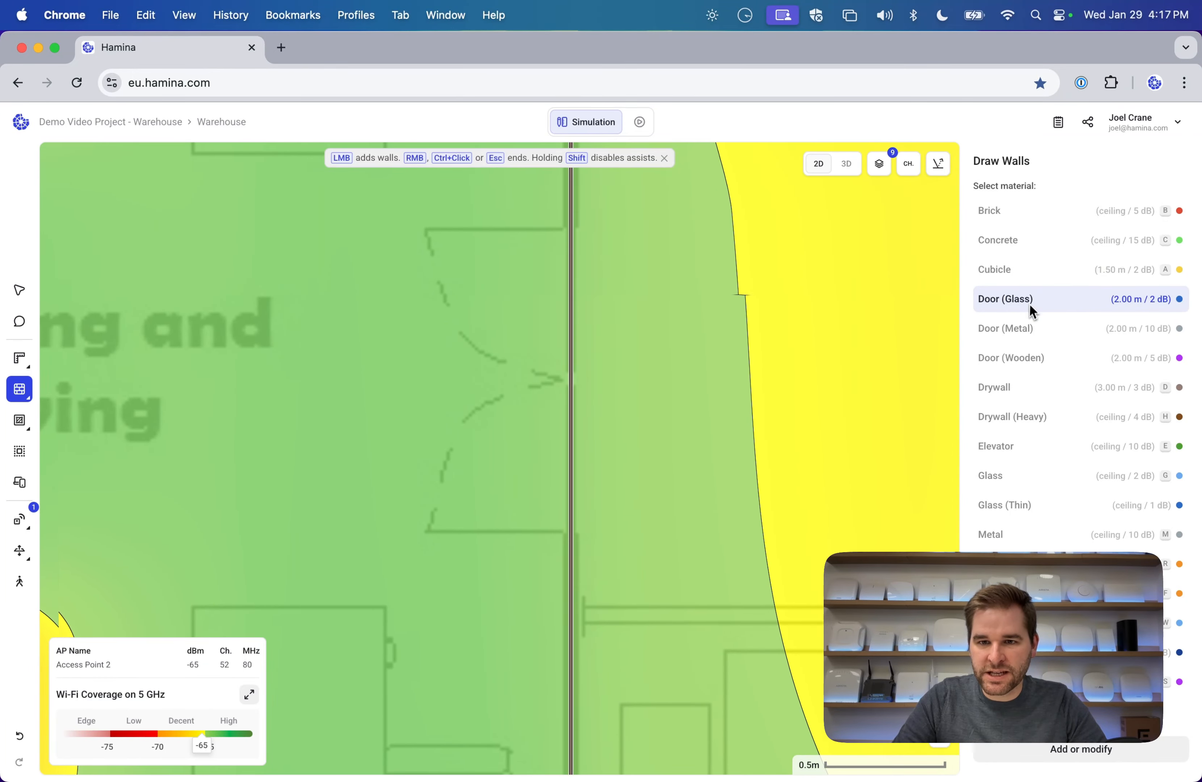
left_click(1040, 356)
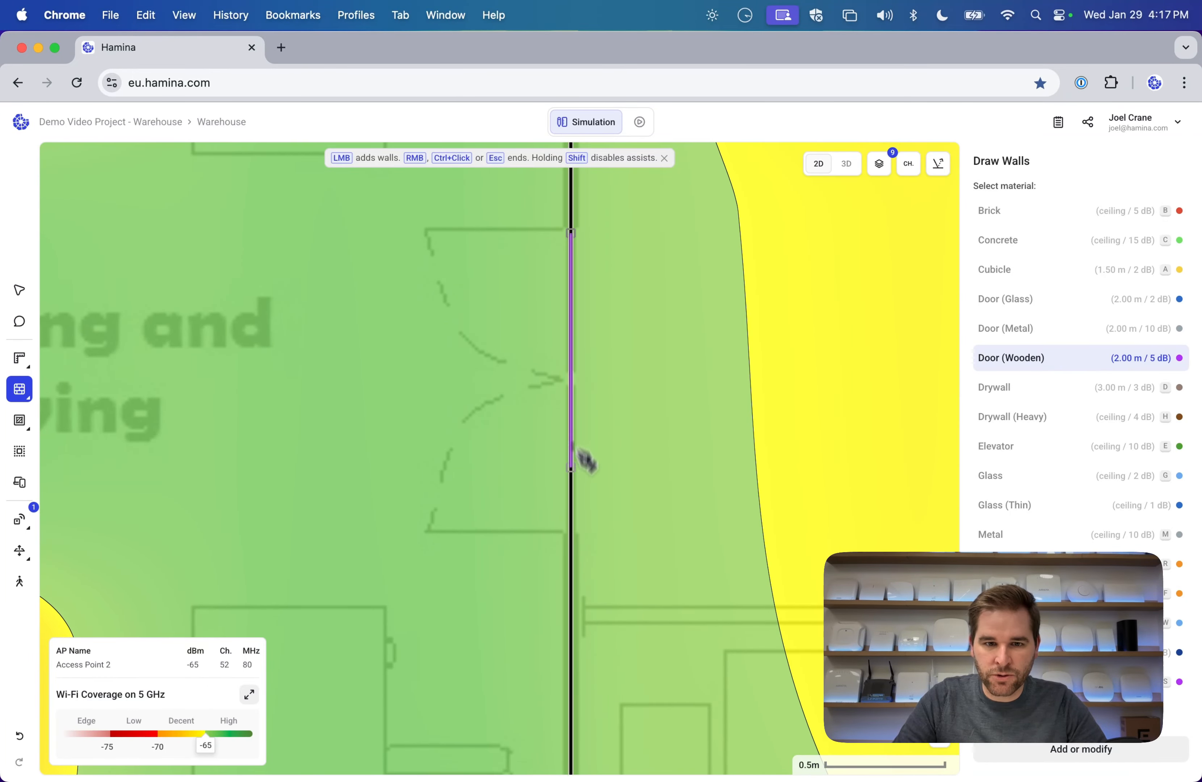
left_click(570, 535)
right_click(807, 477)
mouse_move(871, 522)
left_mouse_down()
mouse_move(269, 326)
mouse_move(280, 329)
left_mouse_up()
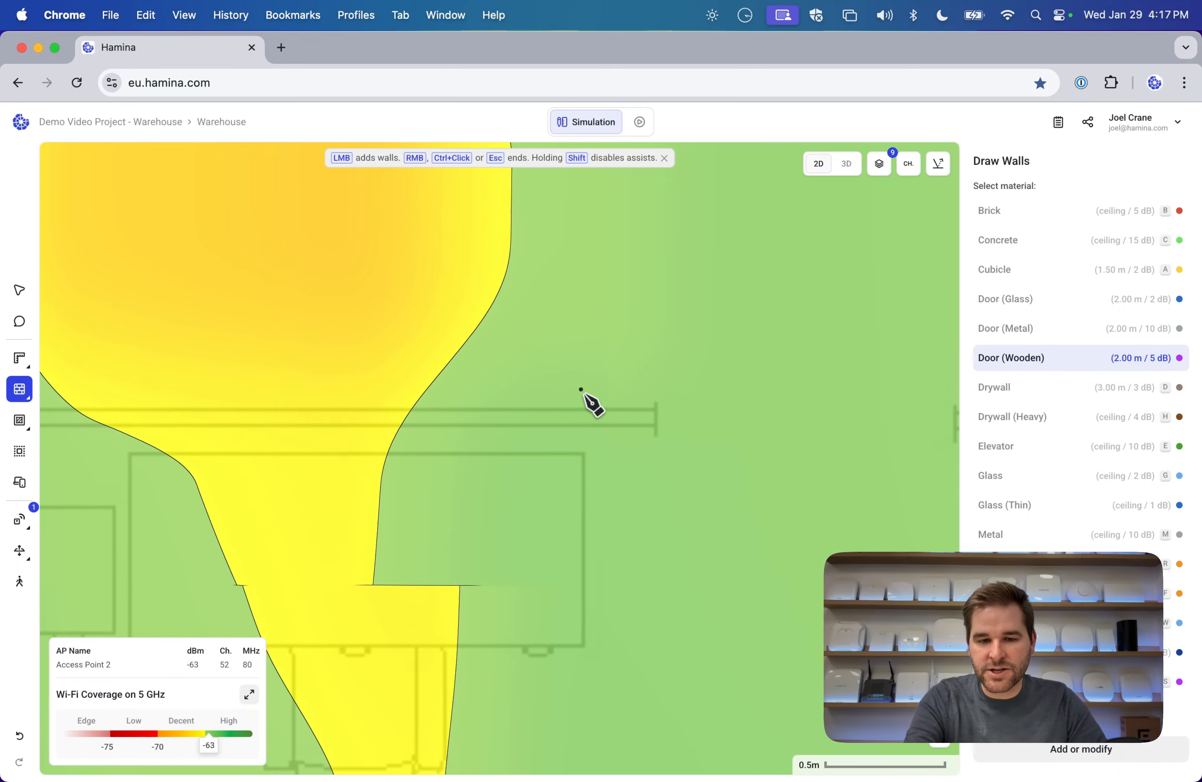
scroll(581, 389, "down", 5)
scroll(592, 402, "right", 8)
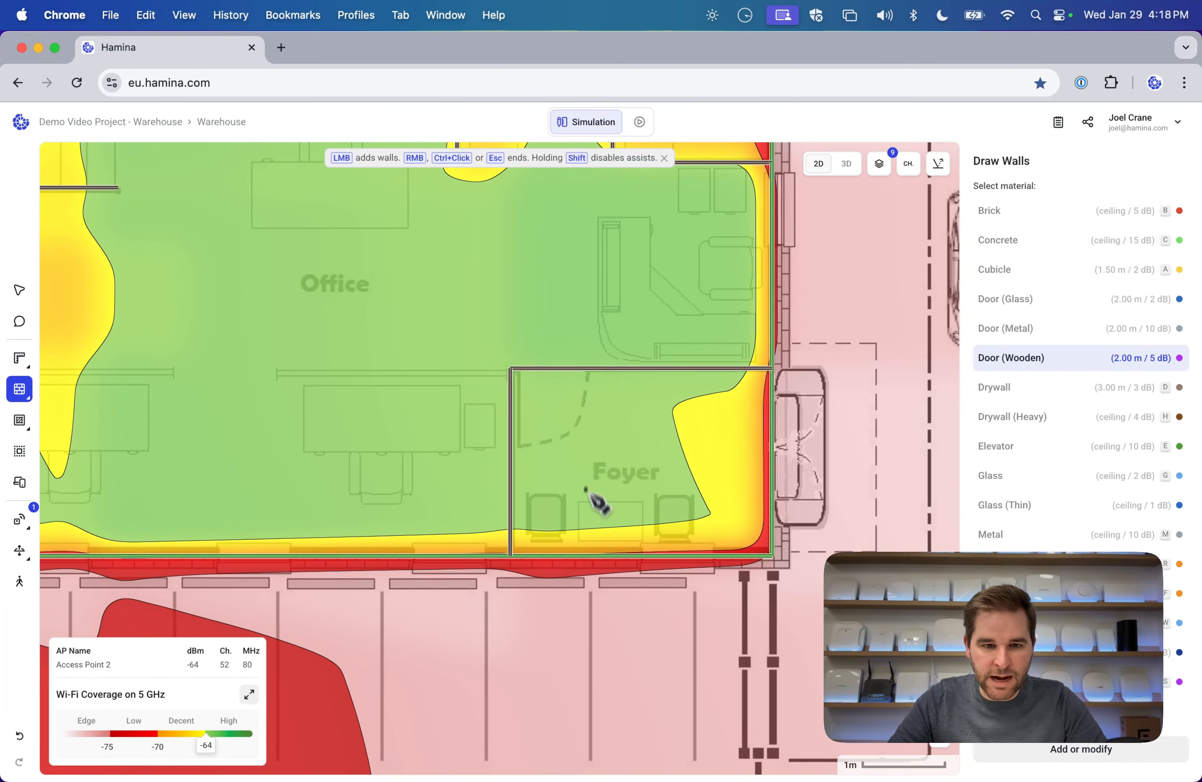
Place two windows in the foyer's bottom wall.
key("w")
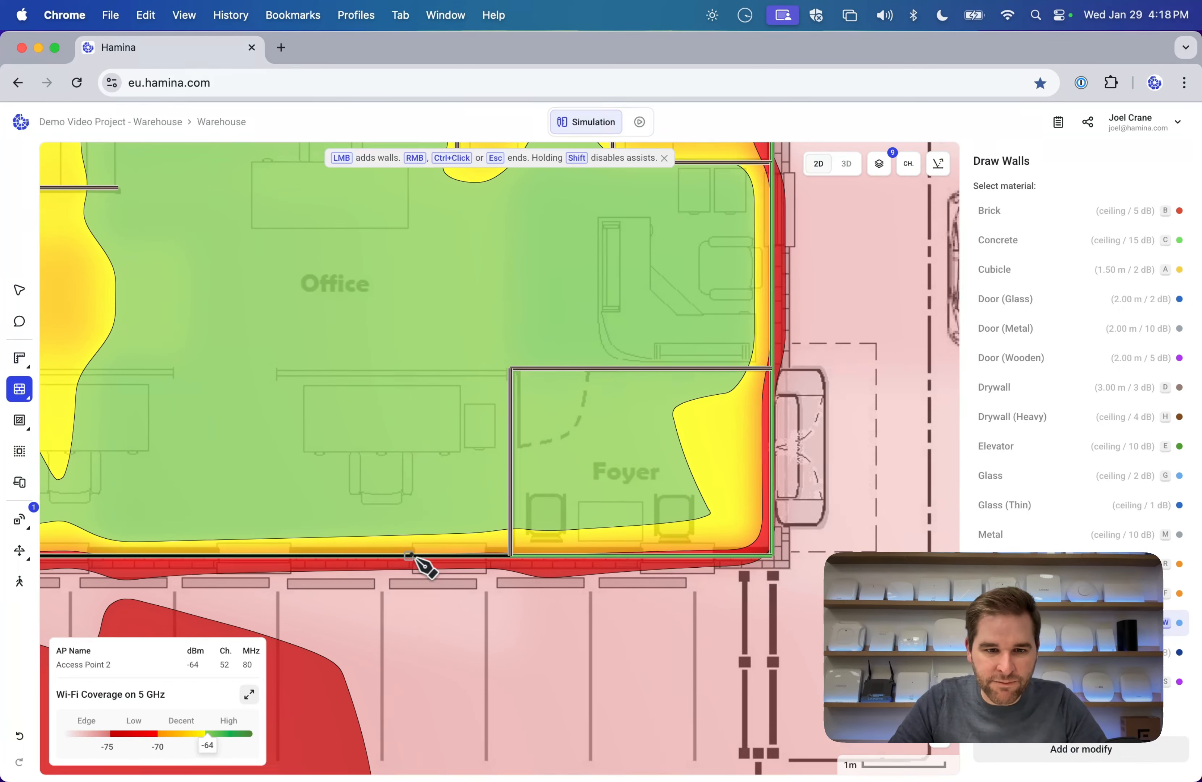
left_click(486, 557)
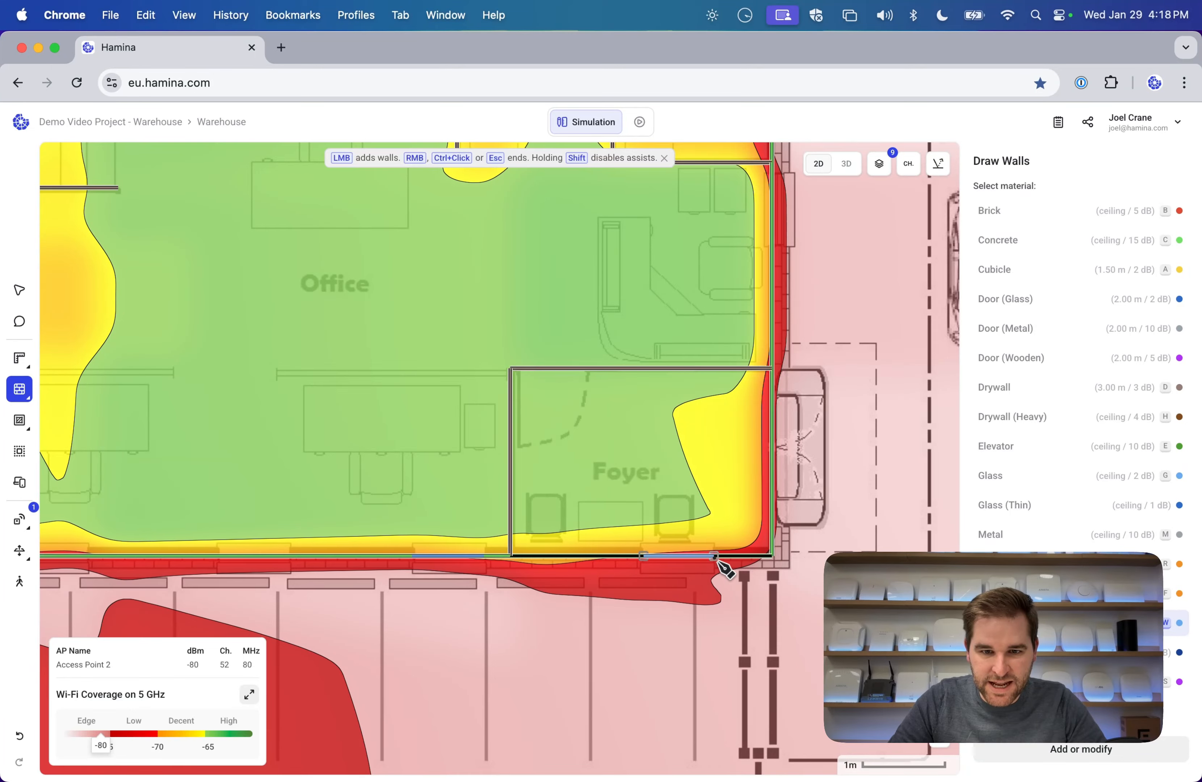
left_click(716, 558)
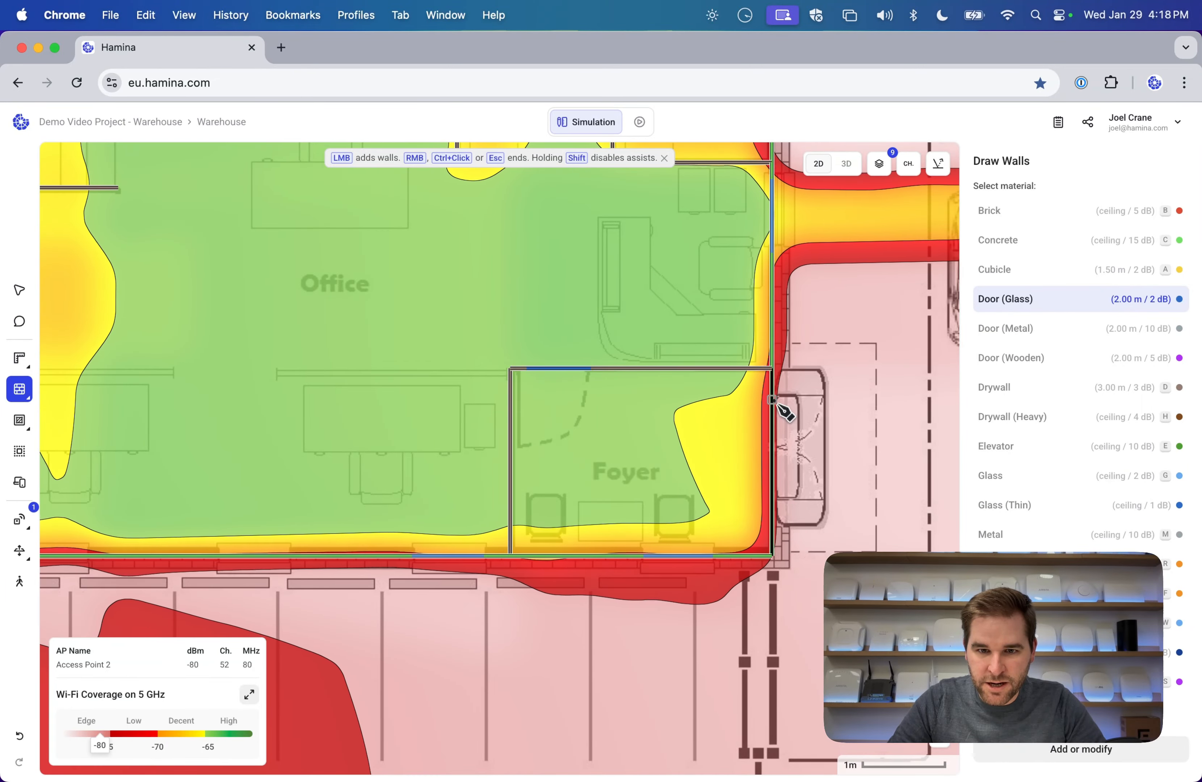
scroll(665, 252, "up", 1)
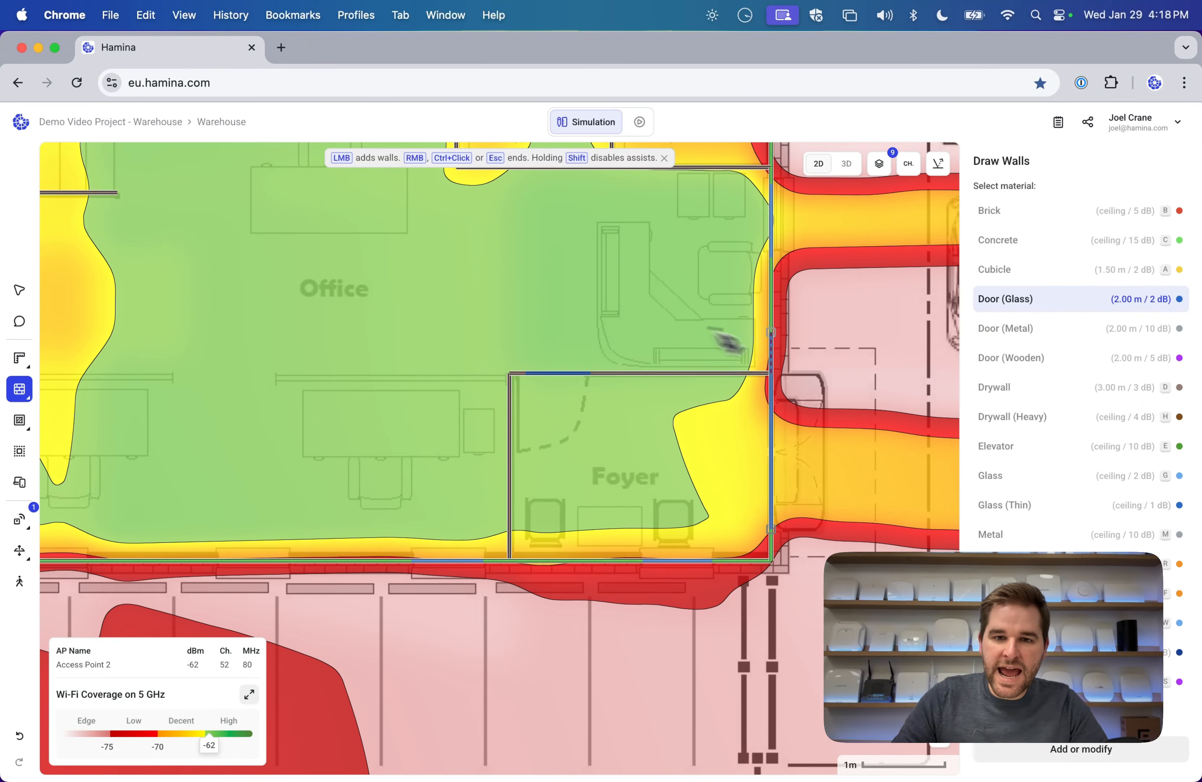
scroll(860, 373, "down", 10)
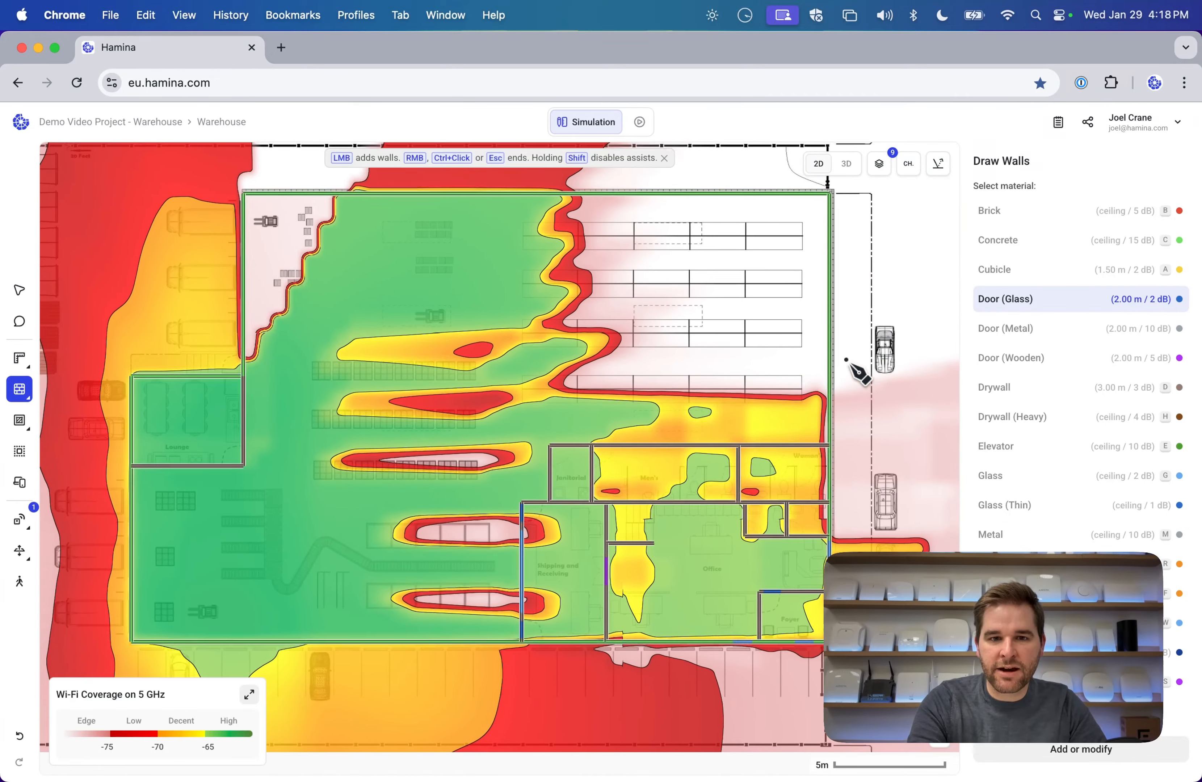
Orbit the 3D building to inspect the doorway, racks, offices and access point.
left_click(846, 162)
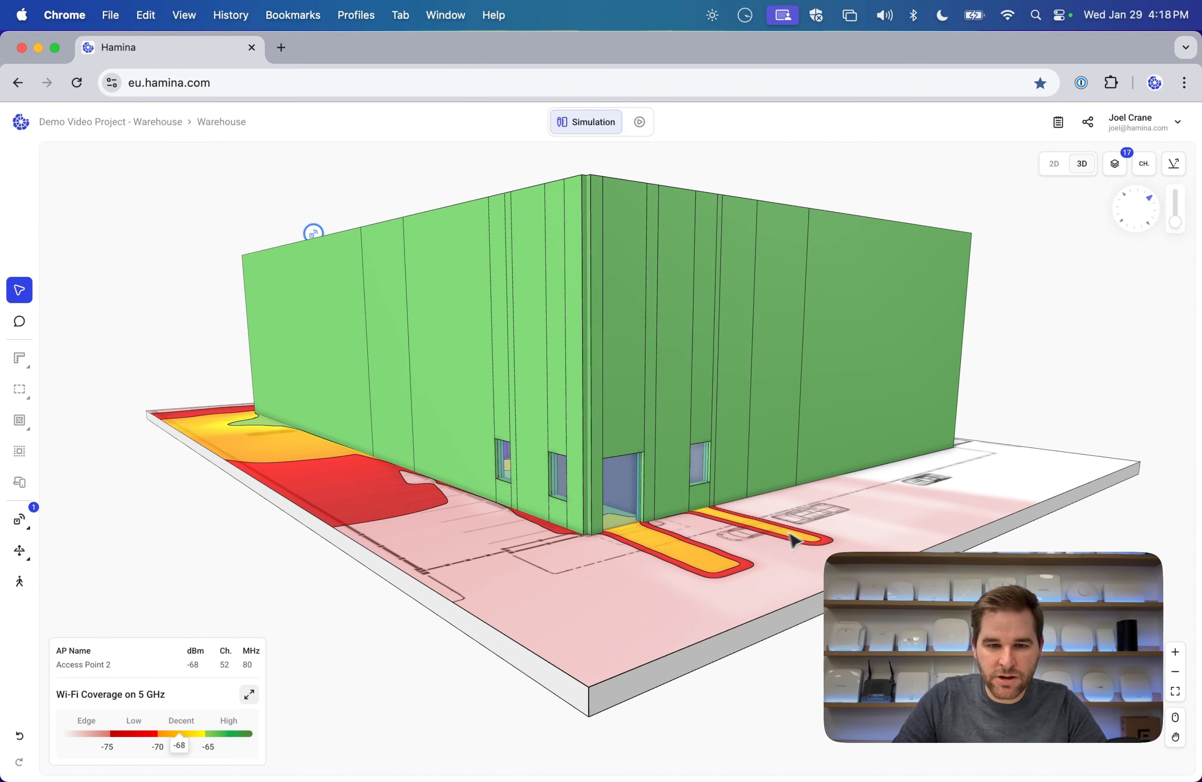
scroll(640, 477, "up", 5)
scroll(640, 477, "down", 3)
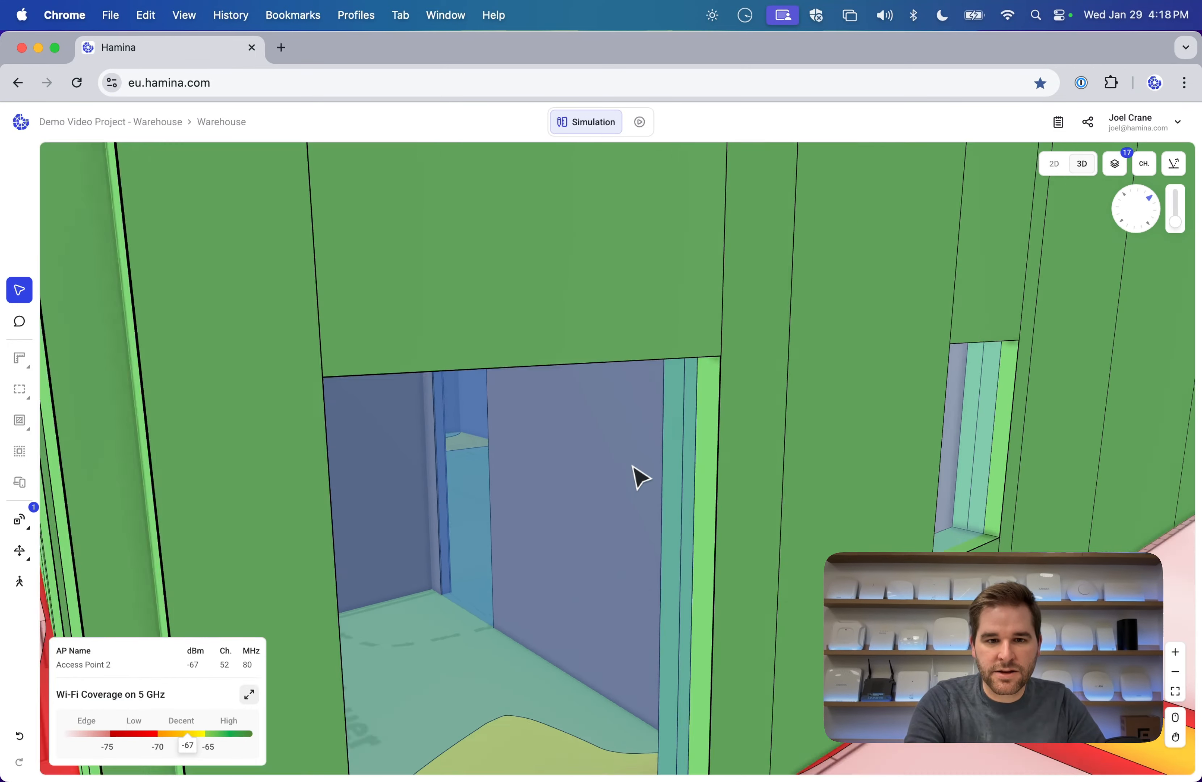
left_click_drag(881, 533, 878, 446)
scroll(883, 455, "down", 10)
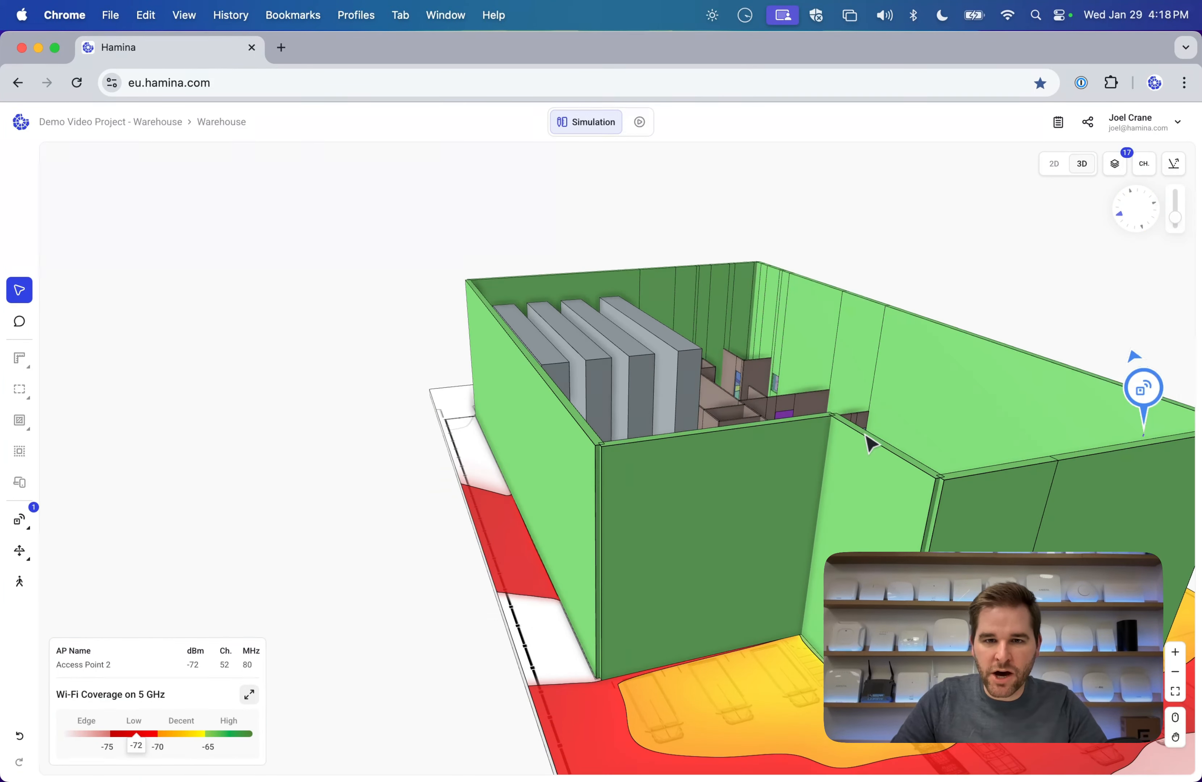
left_click_drag(870, 443, 601, 457)
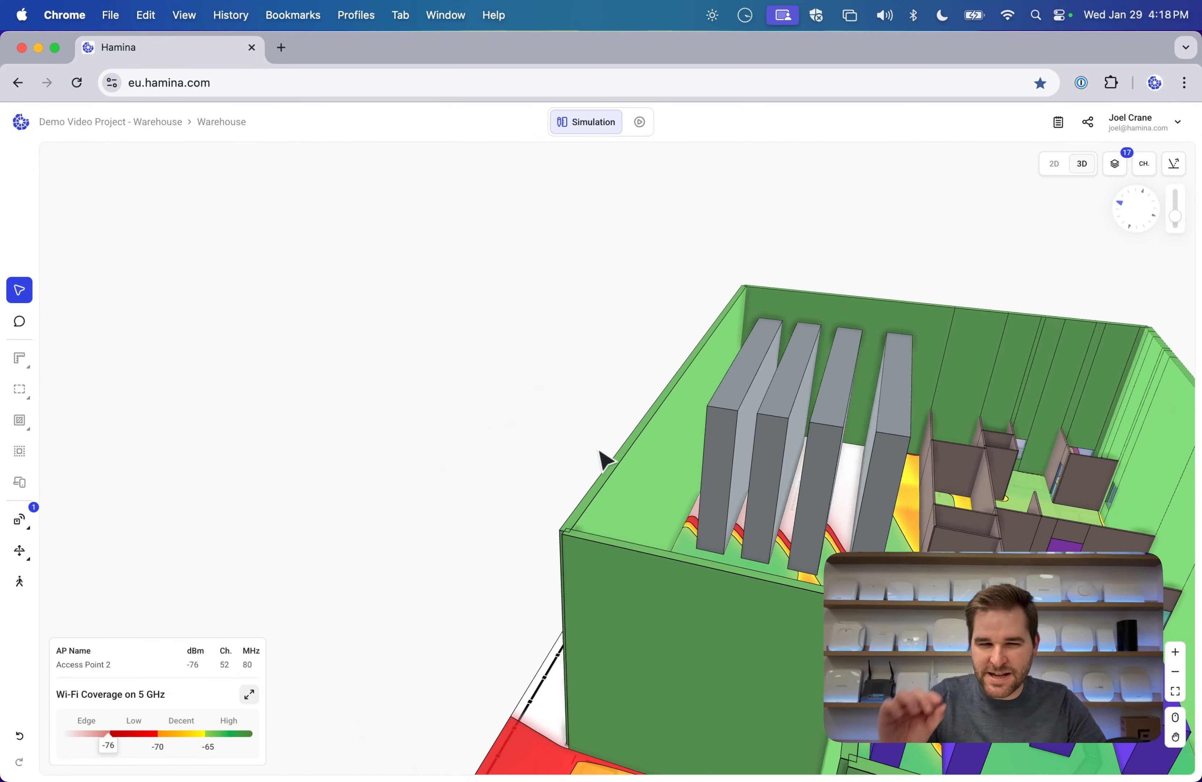
left_click_drag(600, 452, 821, 492)
left_click_drag(652, 482, 484, 497)
Return to the flat 2D plan and start adding Wi-Fi access points.
left_click(1054, 163)
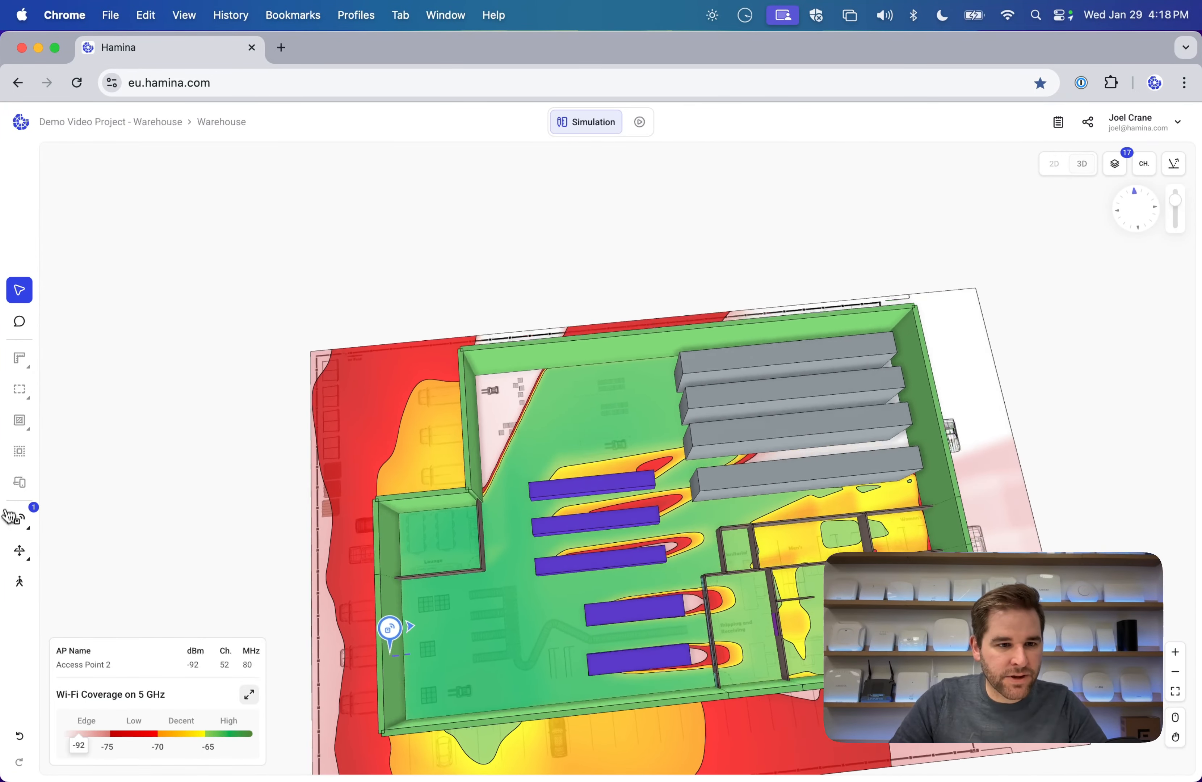
left_click(20, 519)
left_click(98, 517)
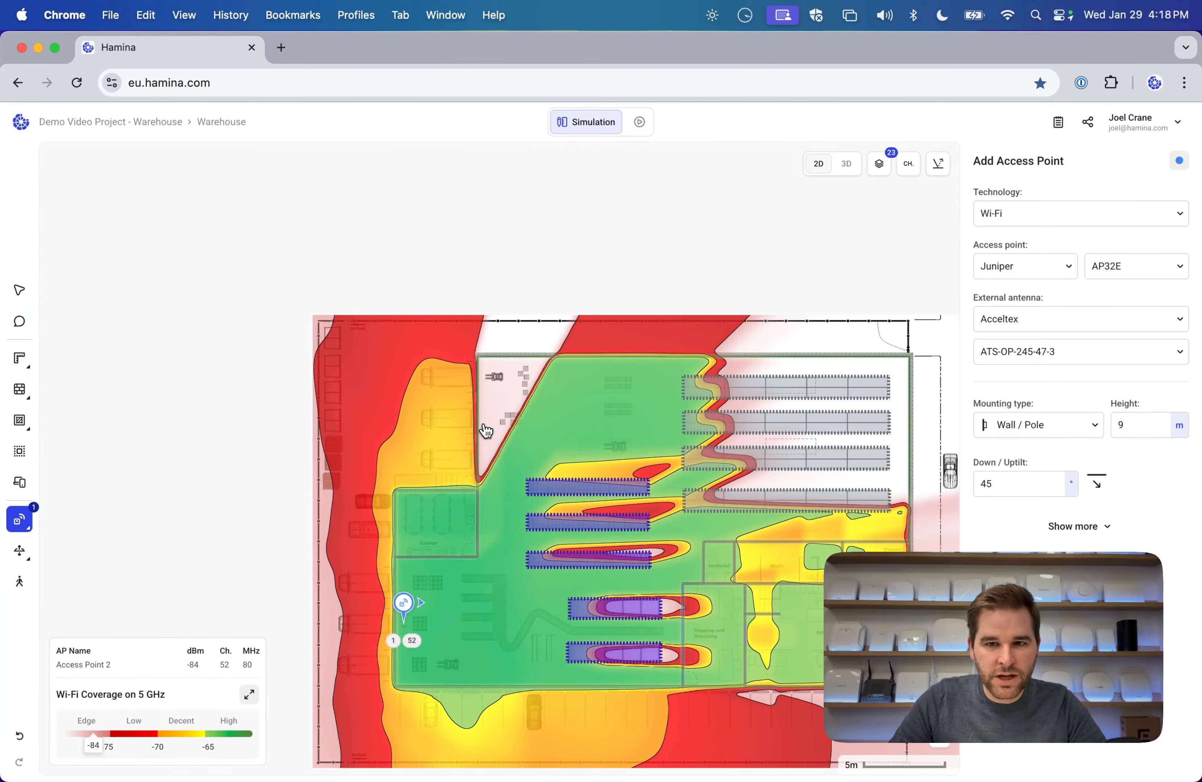
Place five access points: two on the east wall, one west above the lounge, one north, one by the lowest rack.
left_click(405, 609)
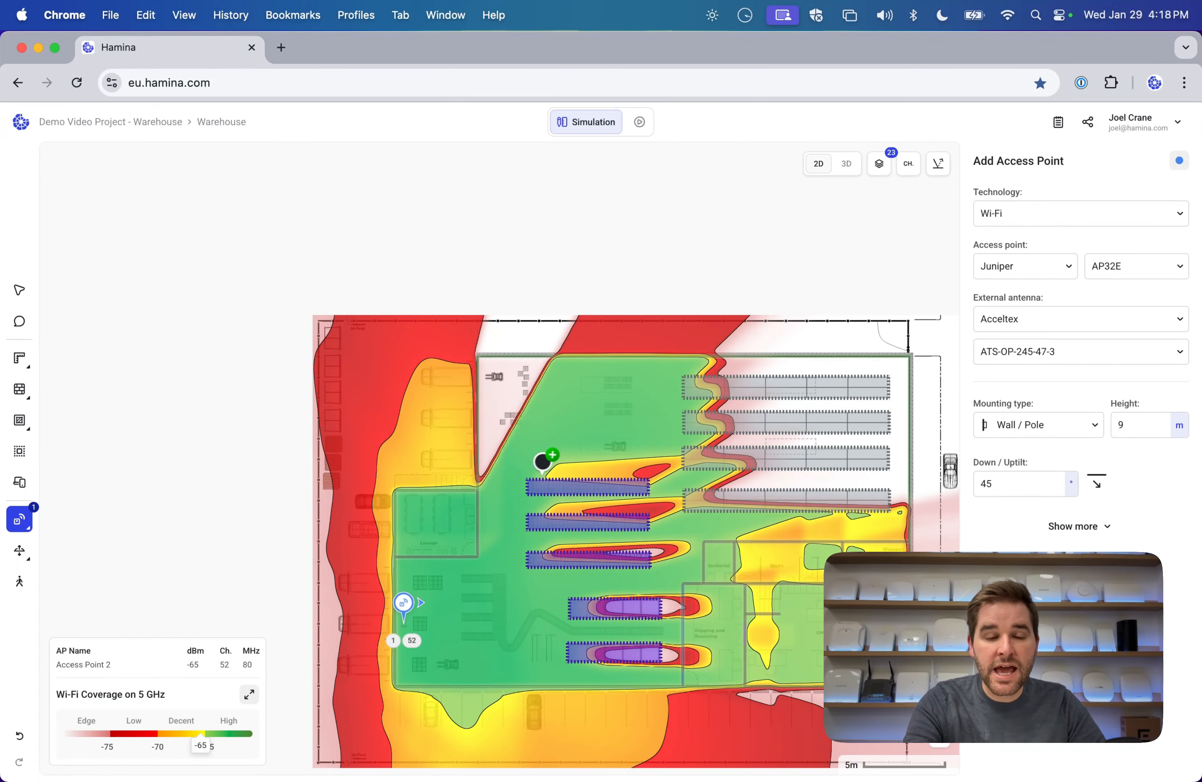
scroll(543, 461, "up", 3)
scroll(544, 462, "up", 3)
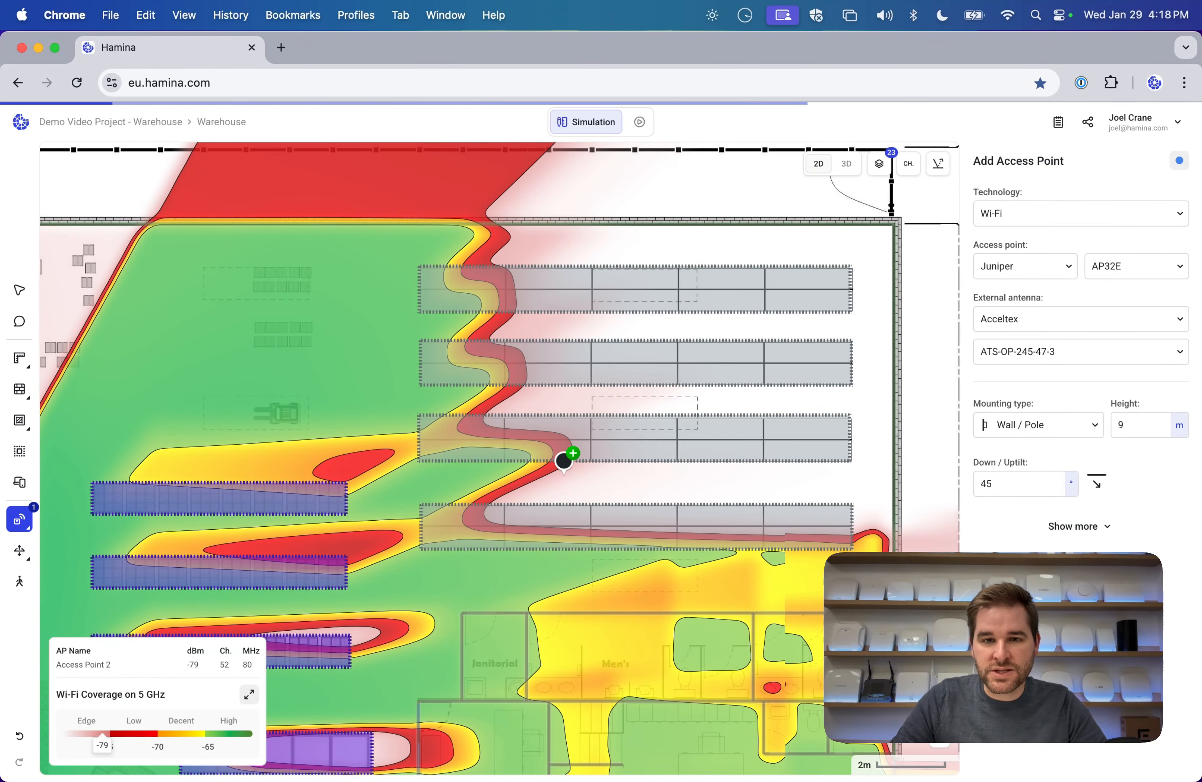
left_click(883, 311)
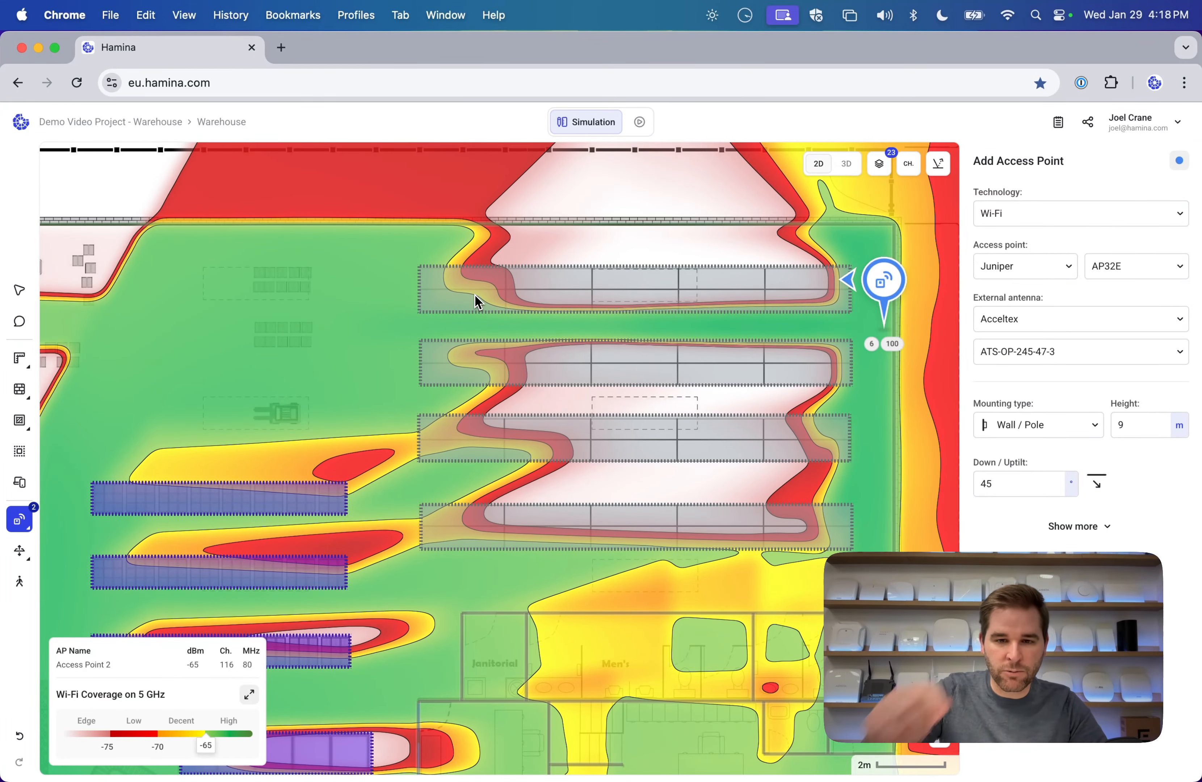
left_click(883, 480)
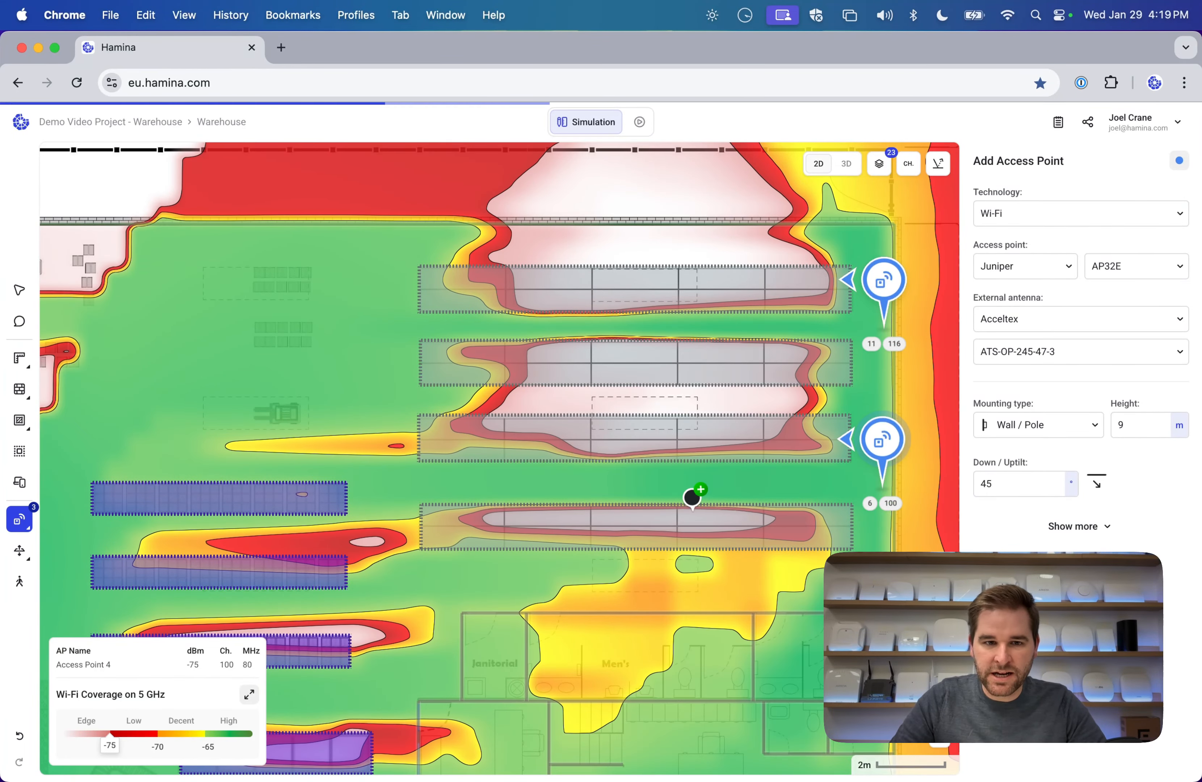
scroll(695, 495, "left", 8)
left_click(365, 387)
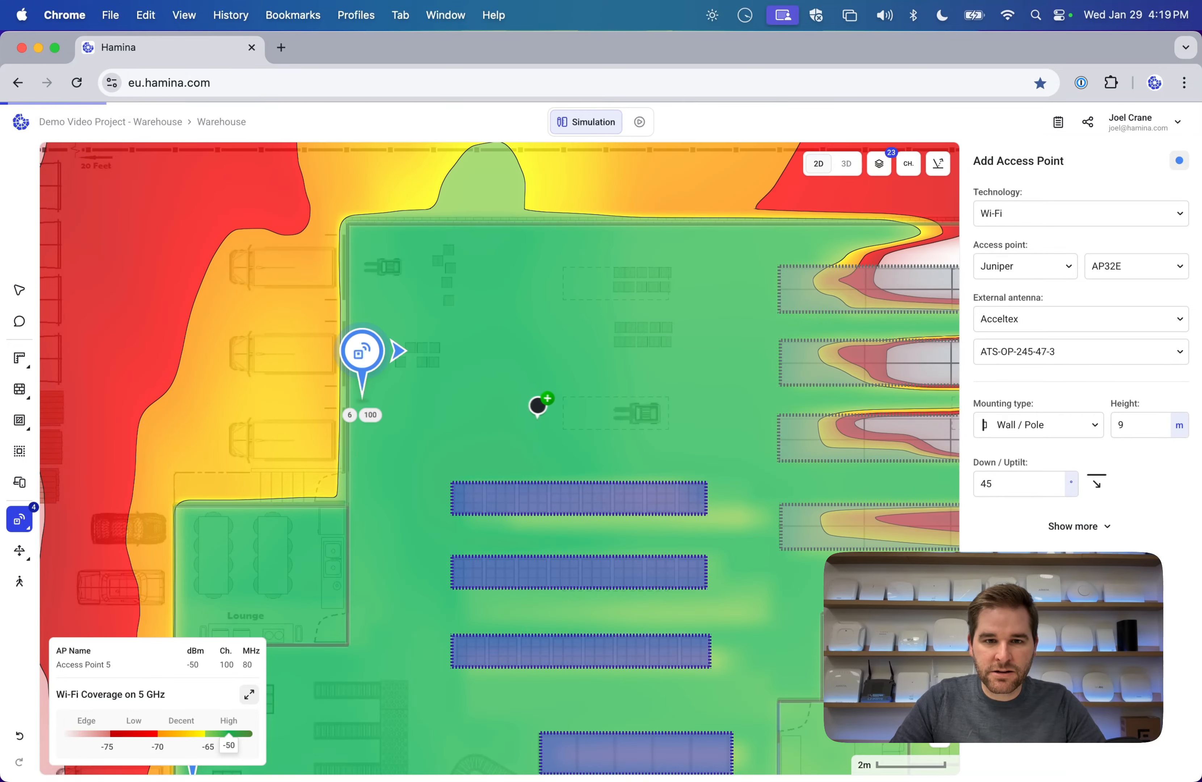
scroll(539, 403, "right", 6)
left_click(504, 235)
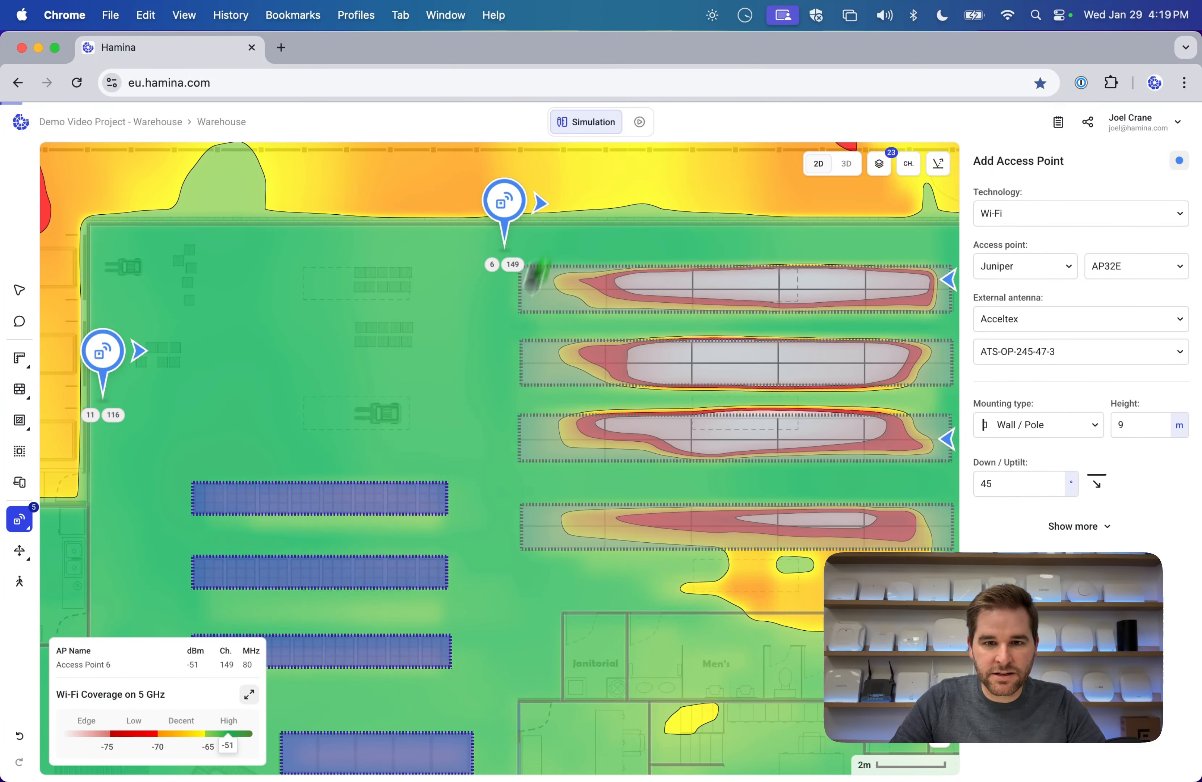
left_click(505, 569)
scroll(624, 571, "right", 2)
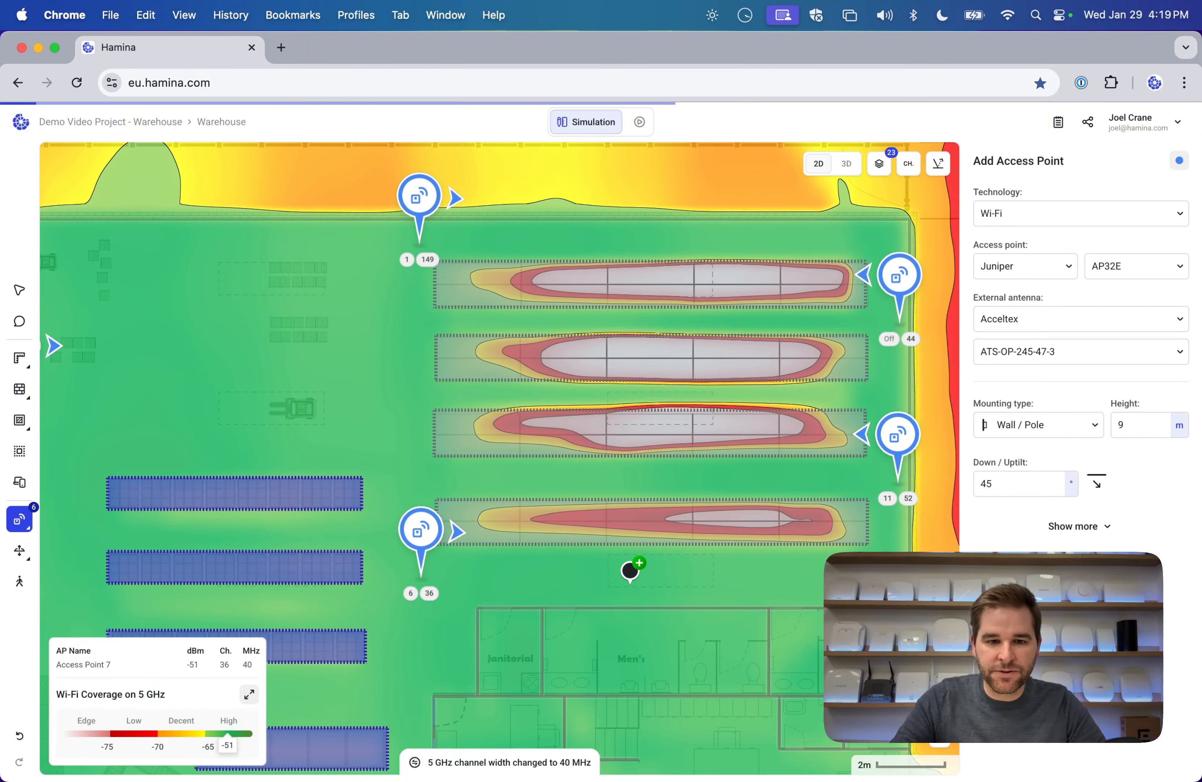
scroll(627, 571, "down", 6)
scroll(630, 570, "up", 5)
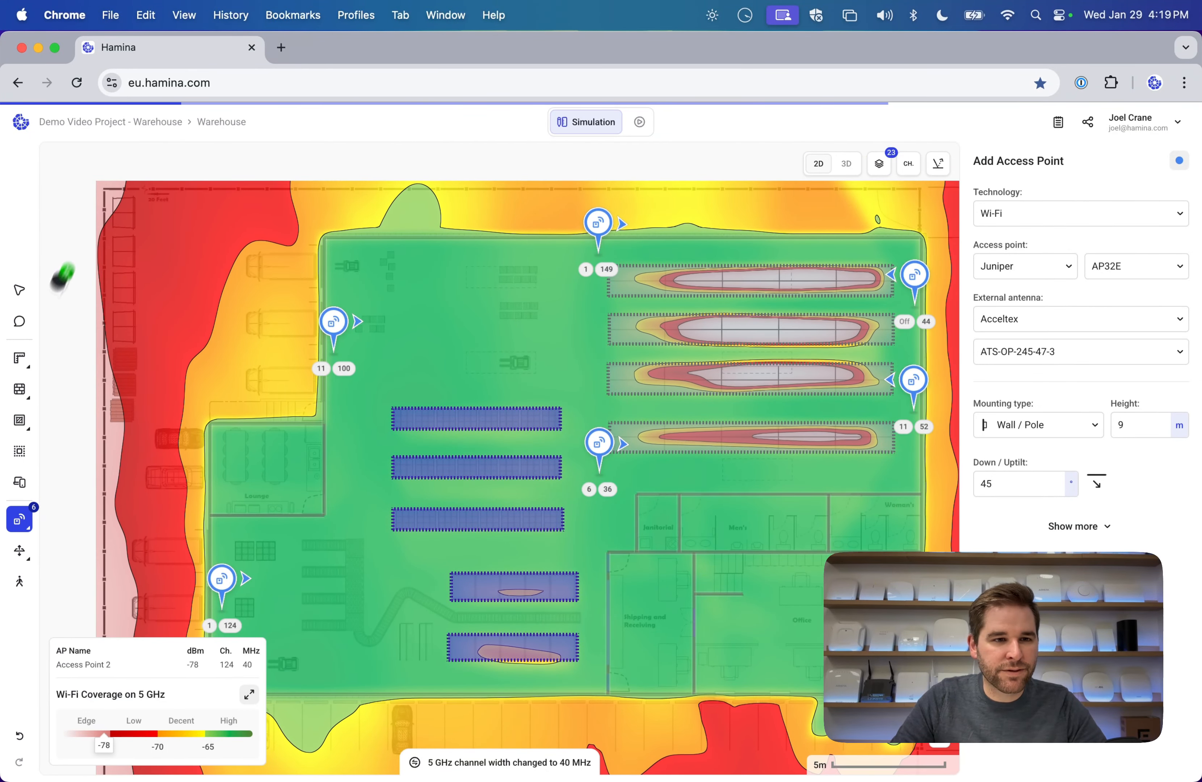
left_click(19, 290)
left_click_drag(483, 352, 503, 343)
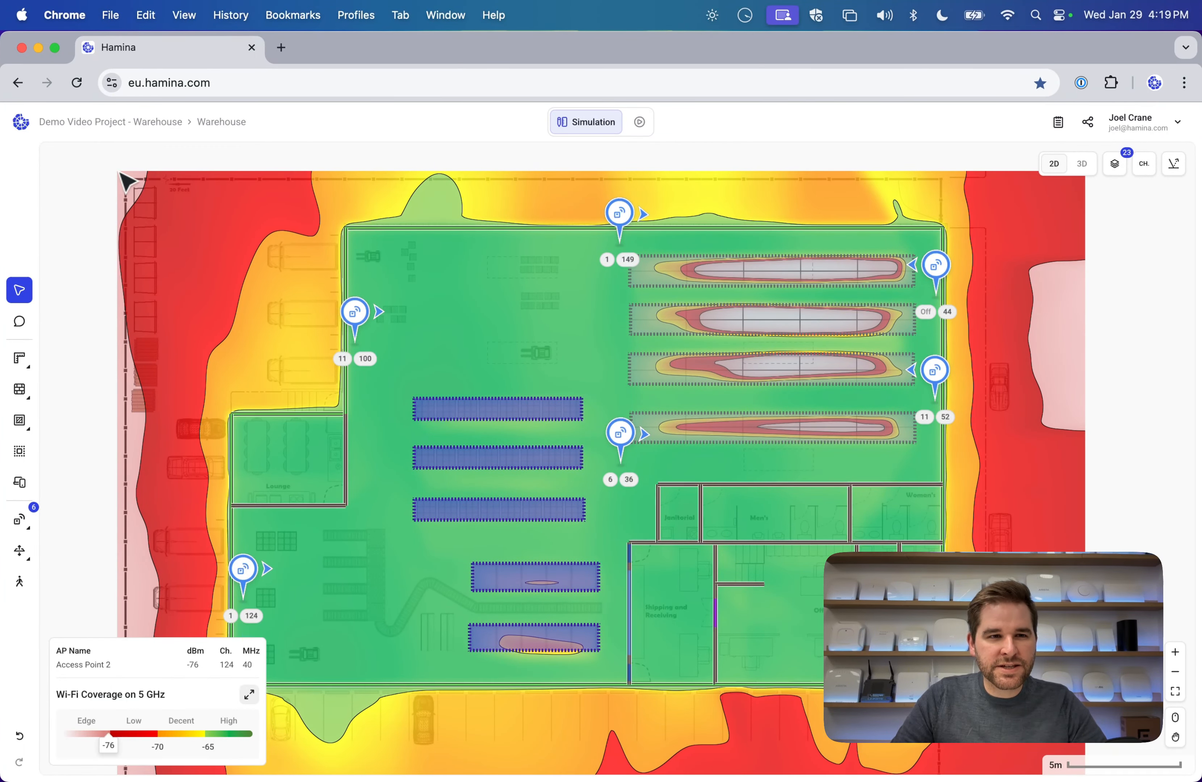
Search the project list for 'ham' and switch to Hamina, Finland.
left_click(147, 127)
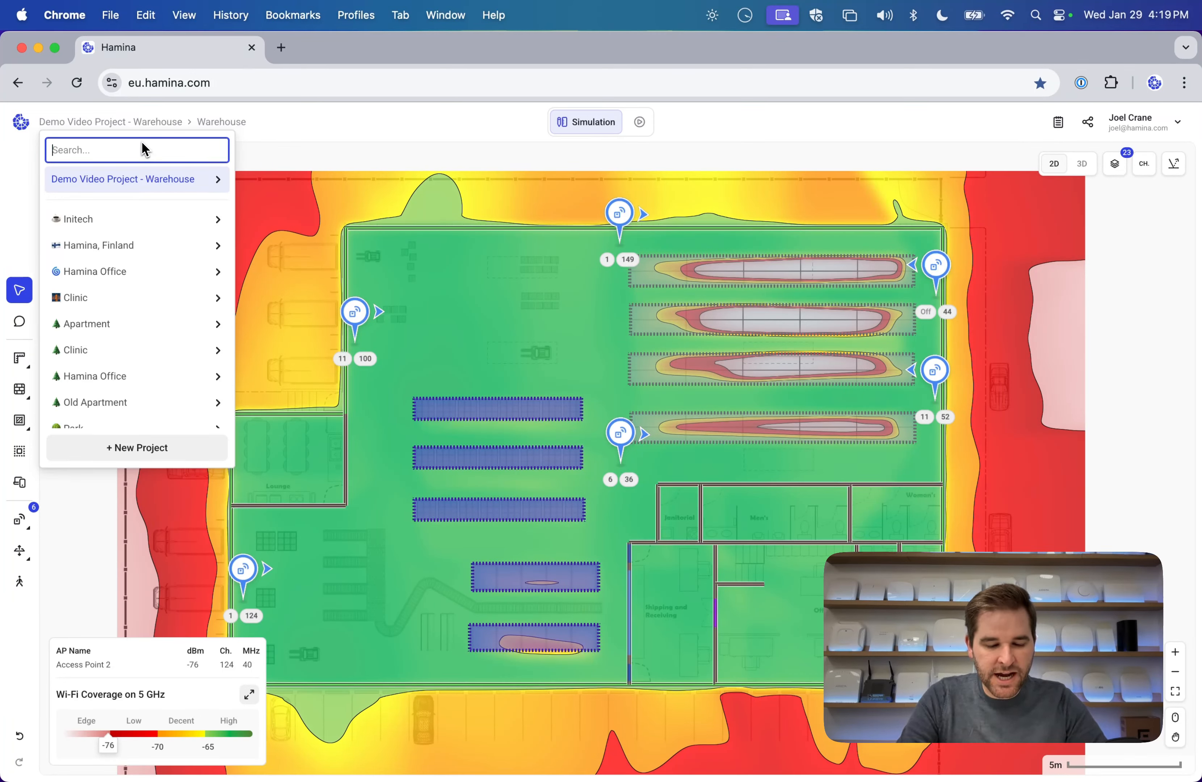
type("hamin")
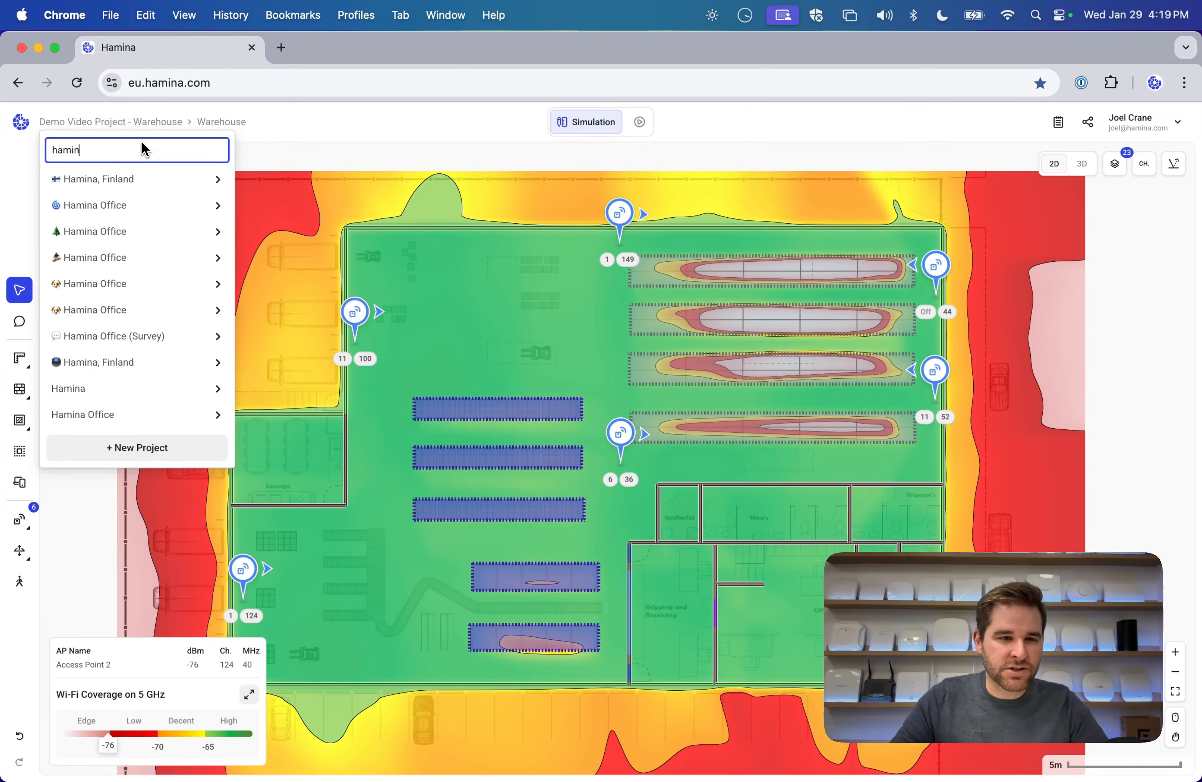
mouse_move(136, 182)
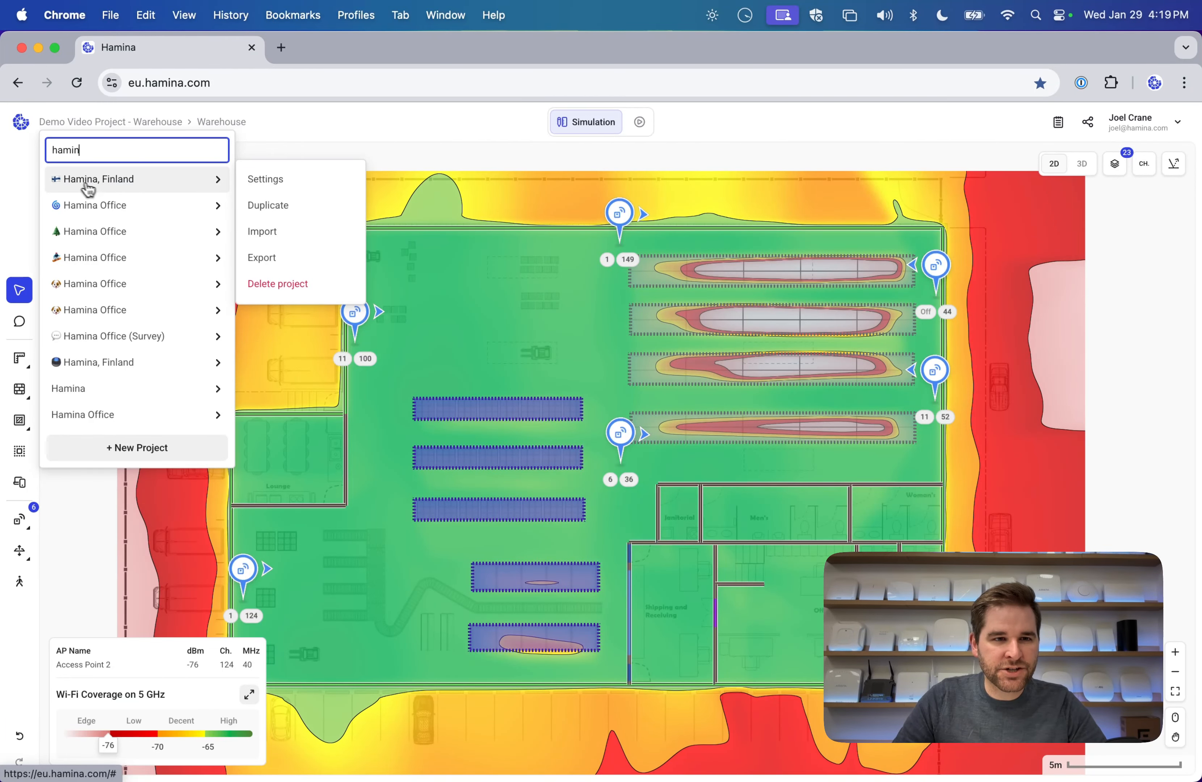
left_click(108, 181)
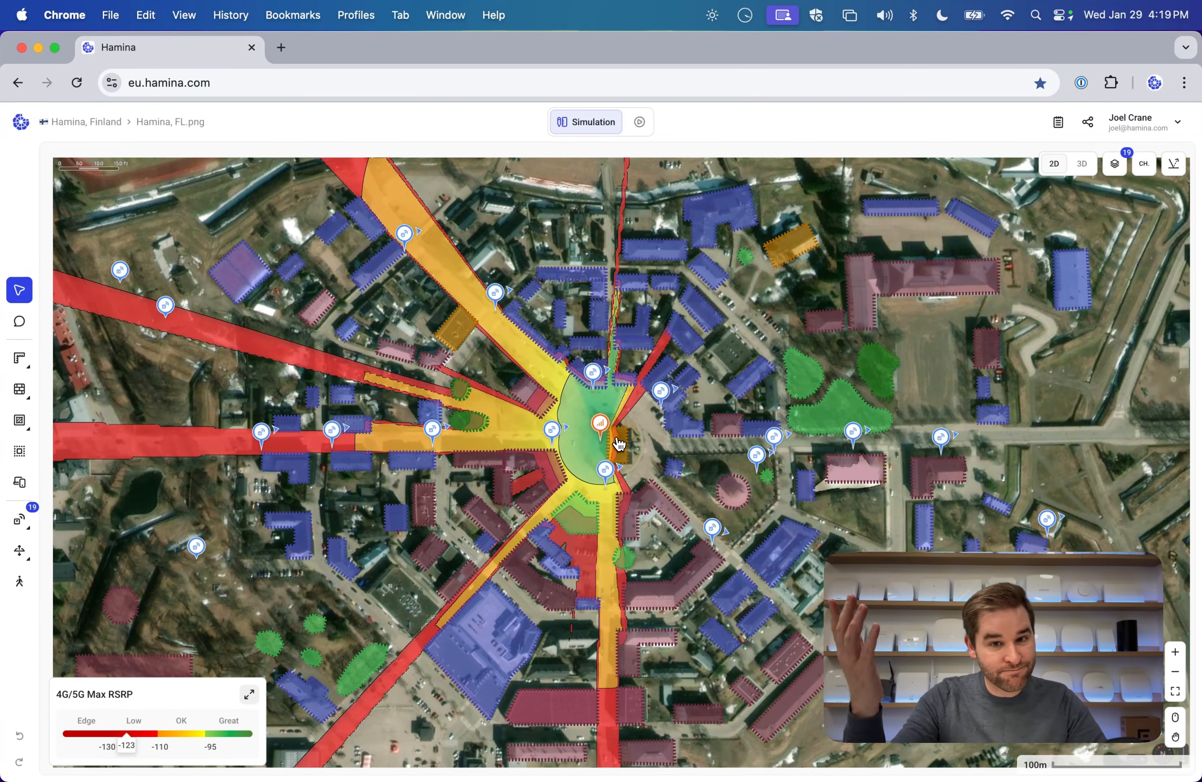
Zoom to the central access point and select the building southwest of it, a Building - 2 Floor object.
scroll(552, 500, "up", 3)
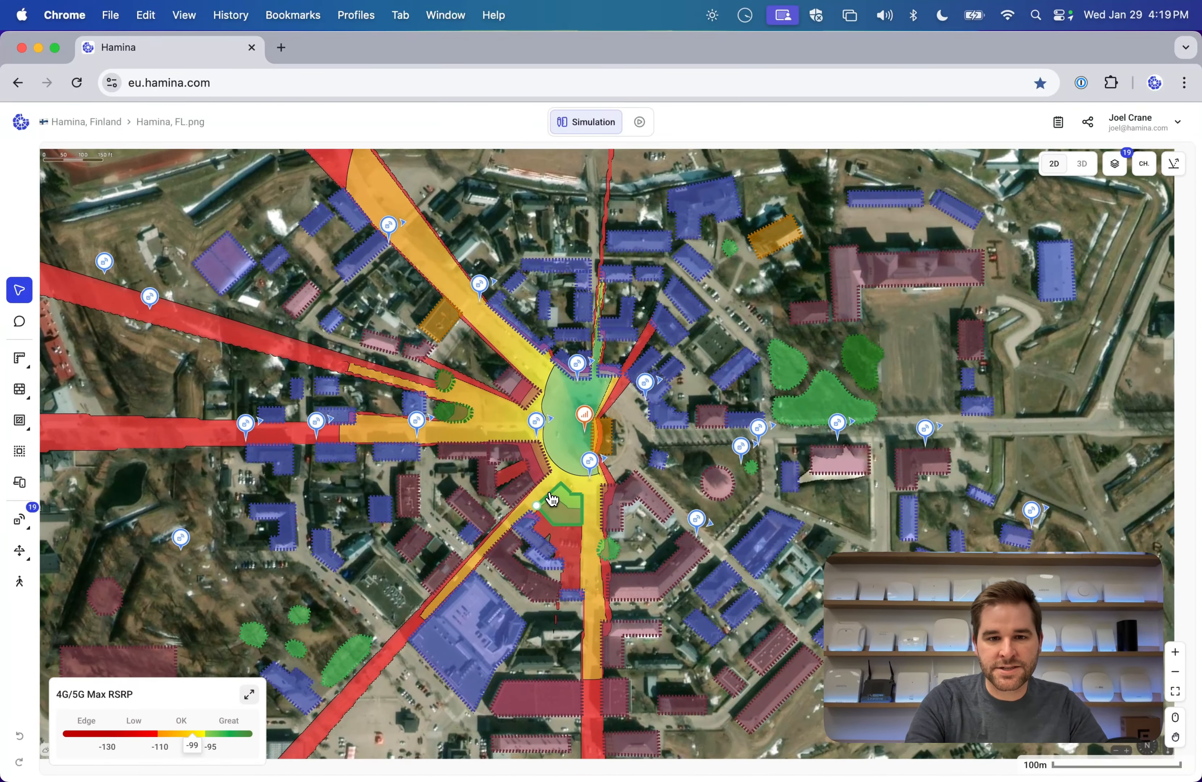
scroll(553, 500, "up", 3)
scroll(553, 501, "up", 3)
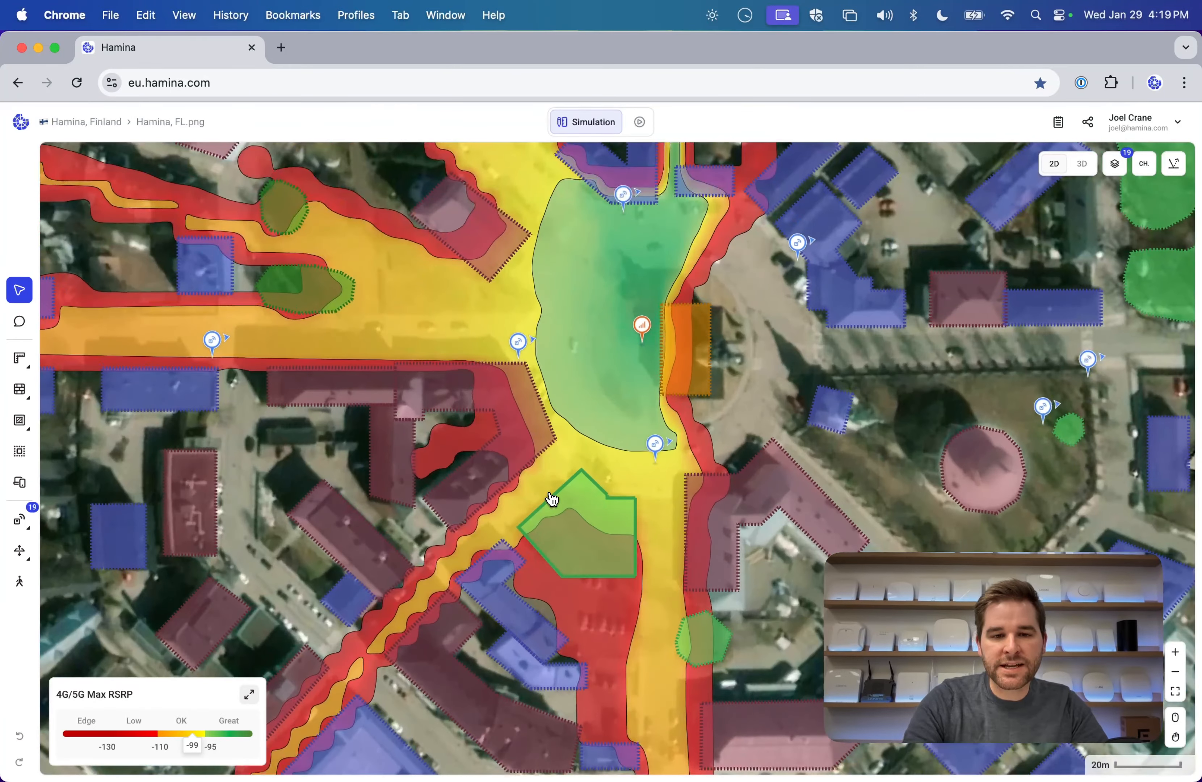
left_click_drag(856, 357, 777, 437)
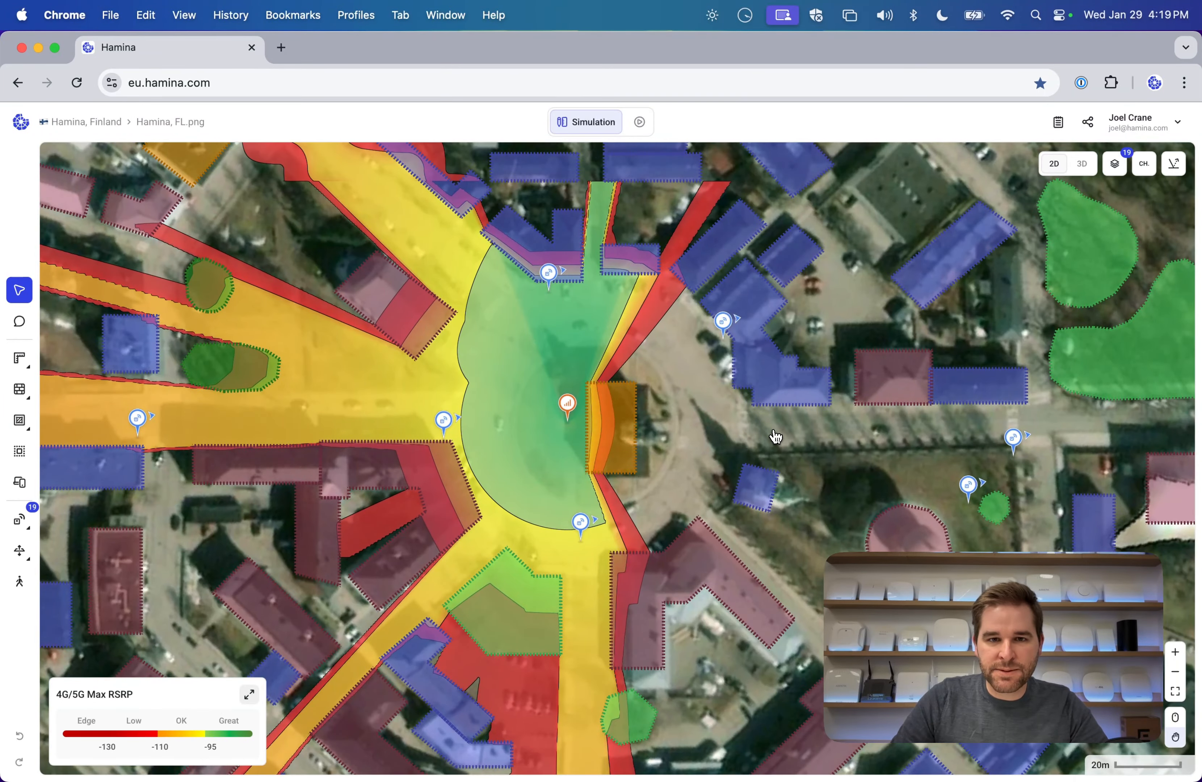
scroll(776, 437, "down", 3)
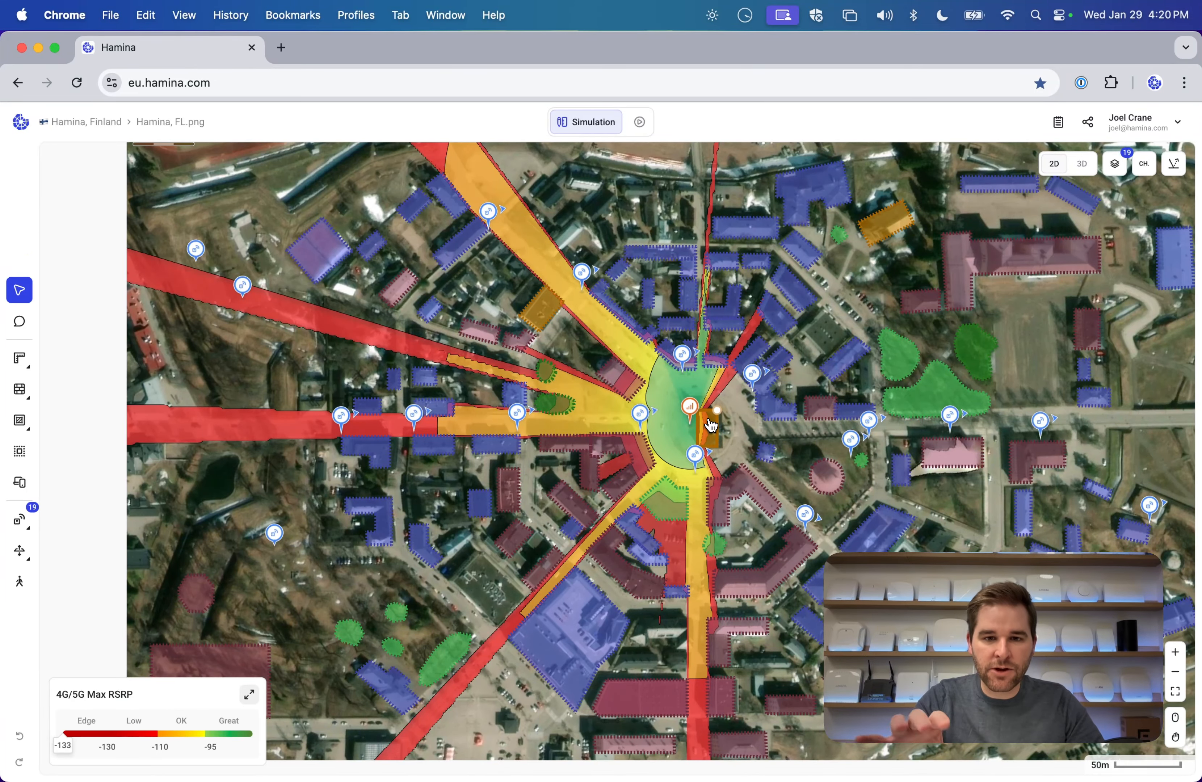
scroll(711, 426, "up", 3)
left_click(1082, 163)
left_click(1053, 163)
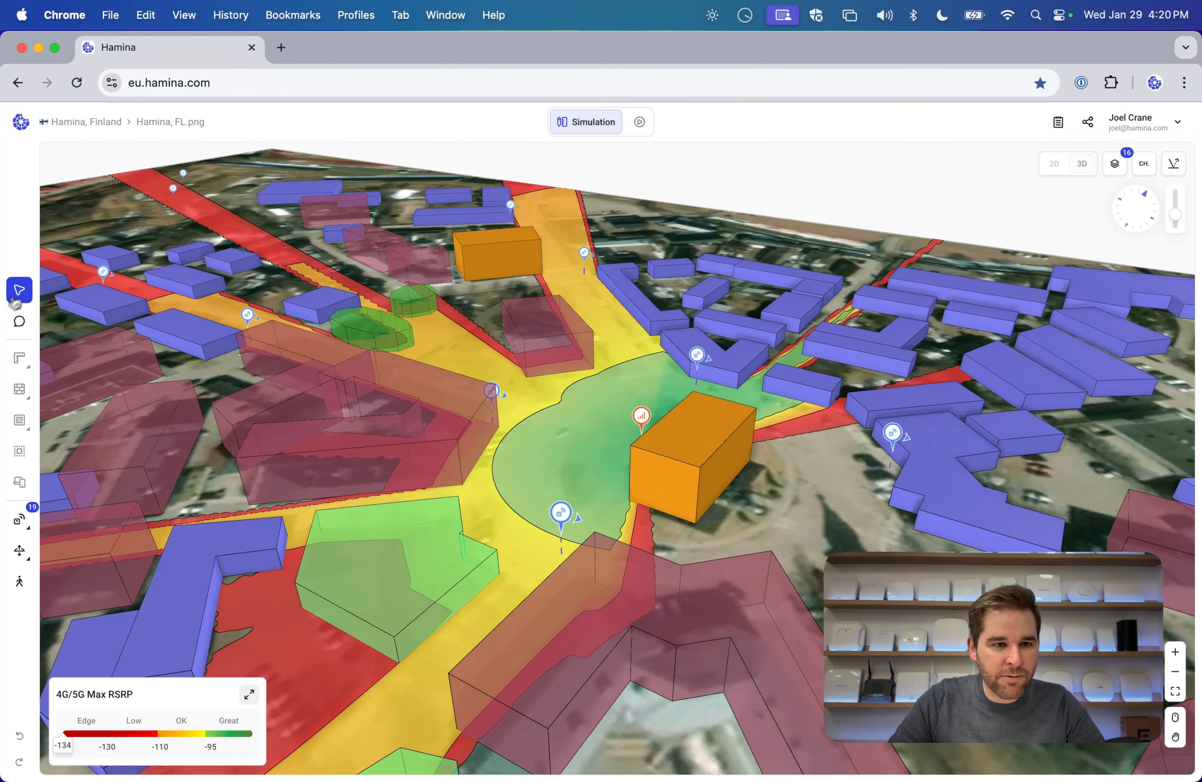
left_click(524, 498)
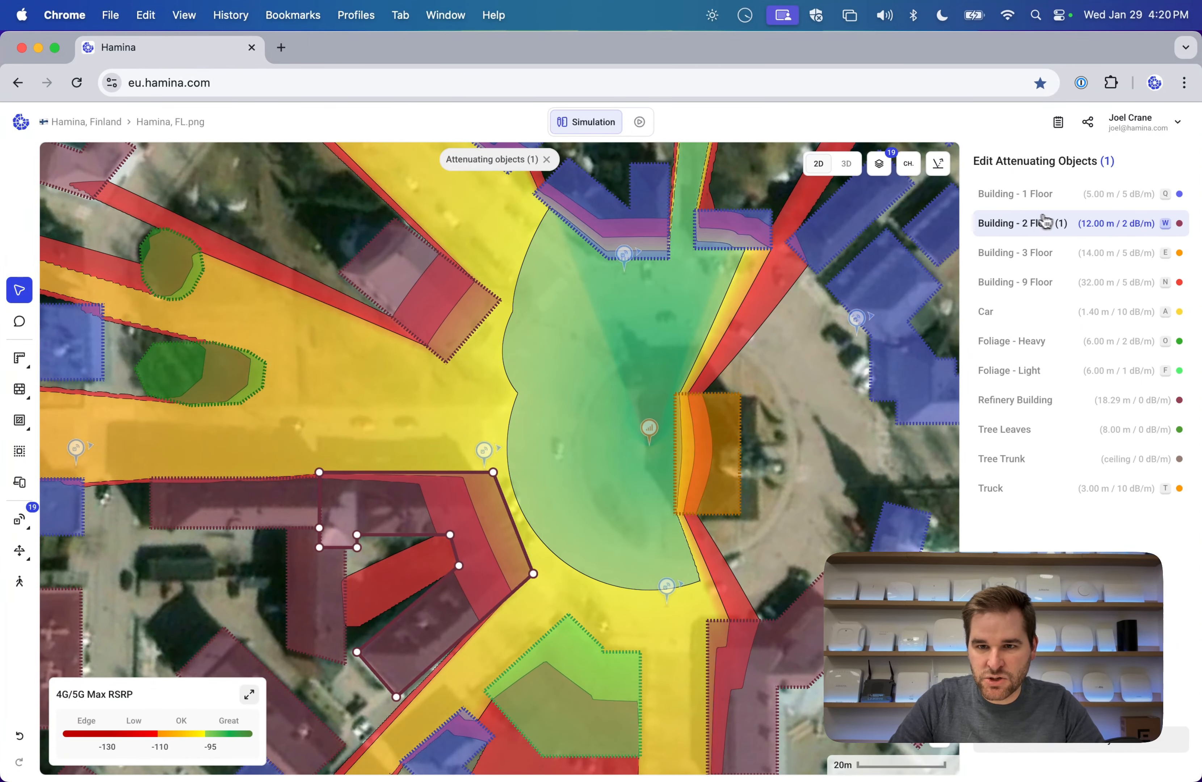
Open the Building - 2 Floor object type settings and orbit the 3D map over the buildings.
left_click(1053, 772)
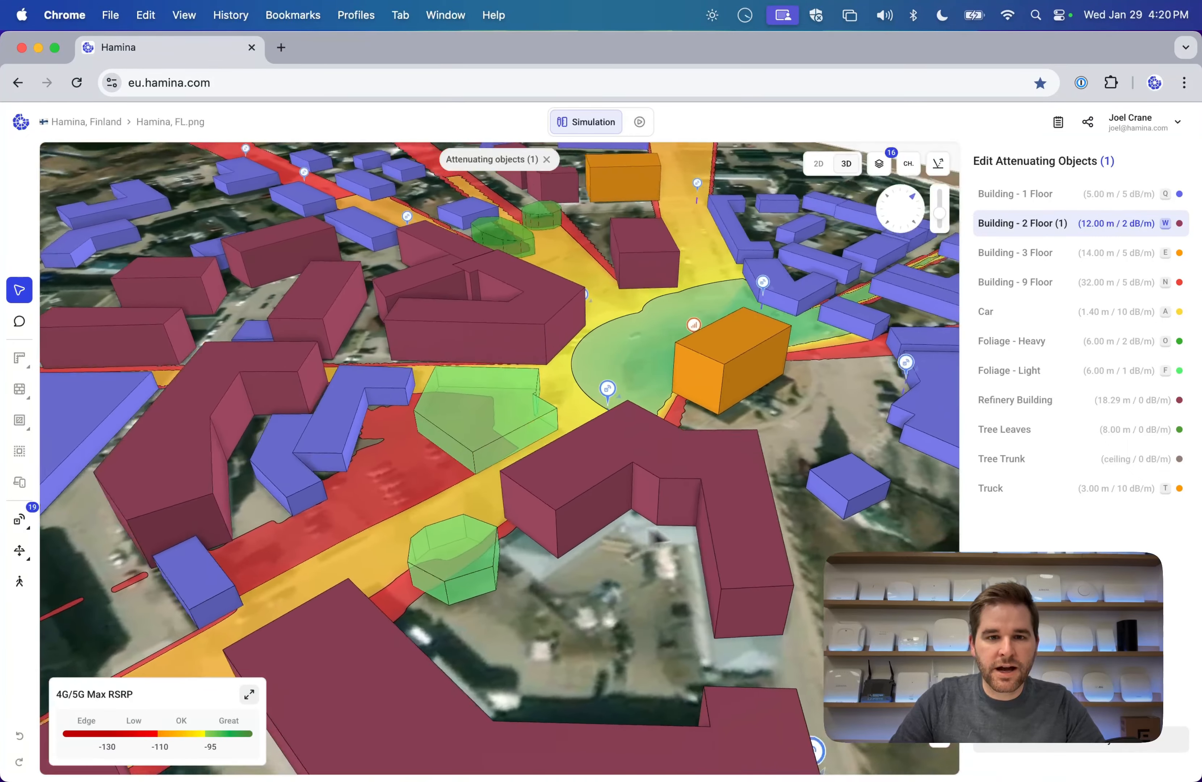
left_click_drag(651, 531, 564, 503)
scroll(568, 505, "down", 10)
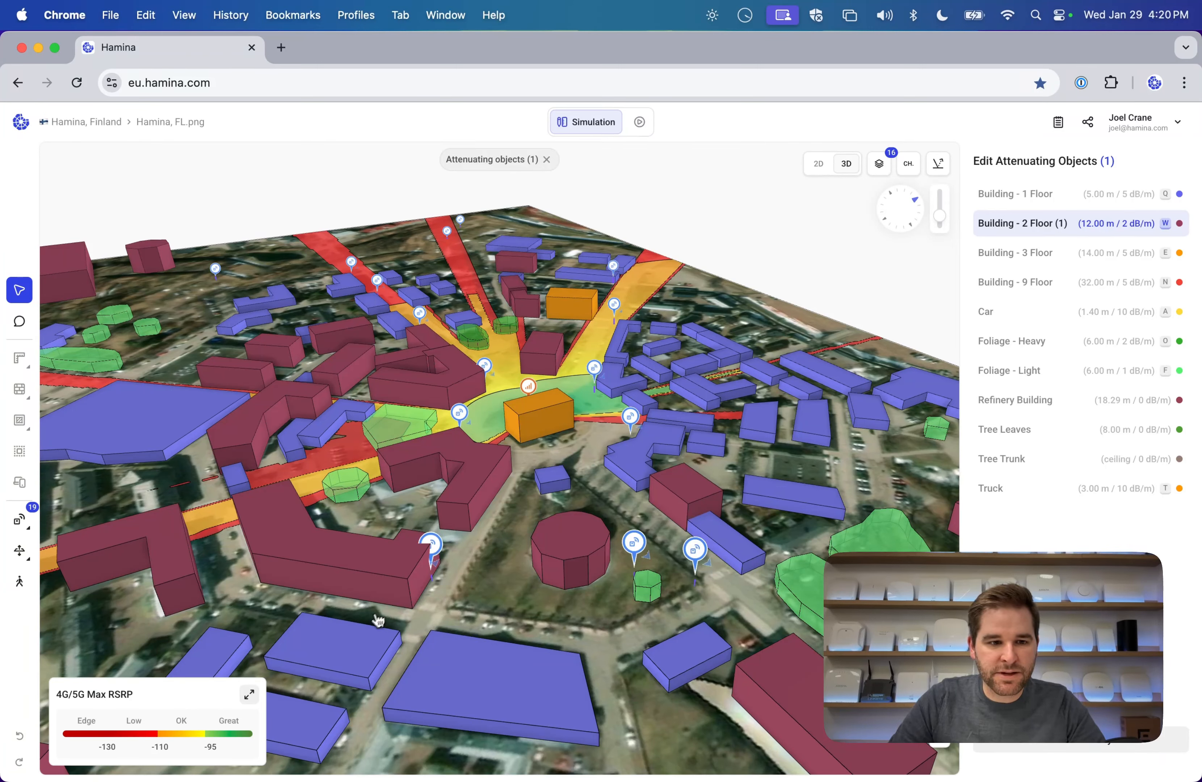
Switch the heatmap to Wi-Fi and view several access points' 6 GHz coverage, ending with Access Point 31.
left_click(249, 695)
left_click(69, 541)
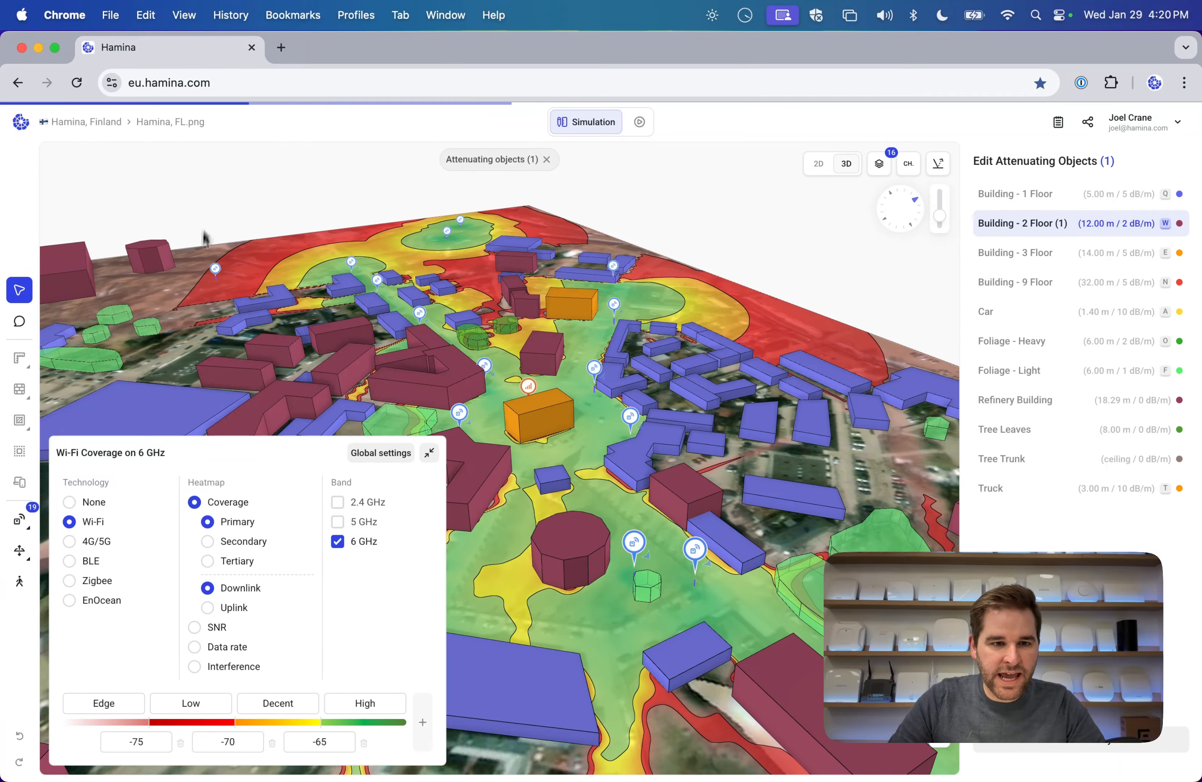
left_click(634, 542)
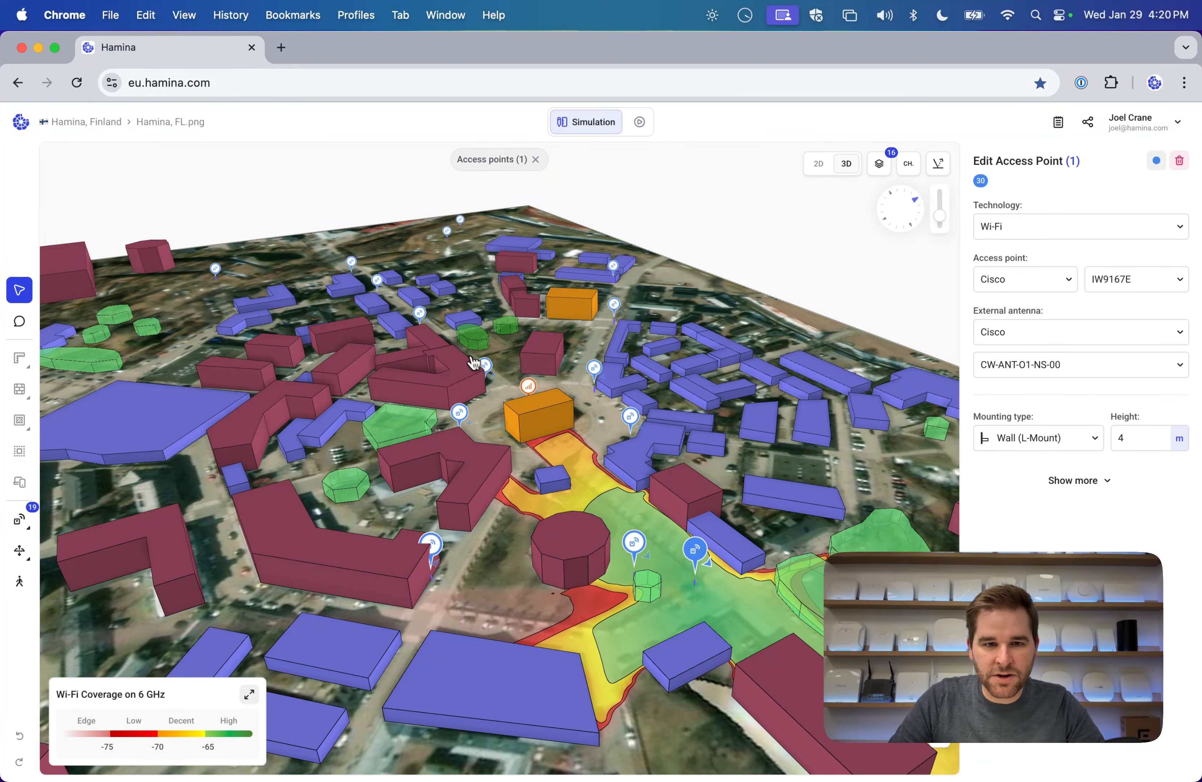
left_click(595, 368)
left_click(460, 414)
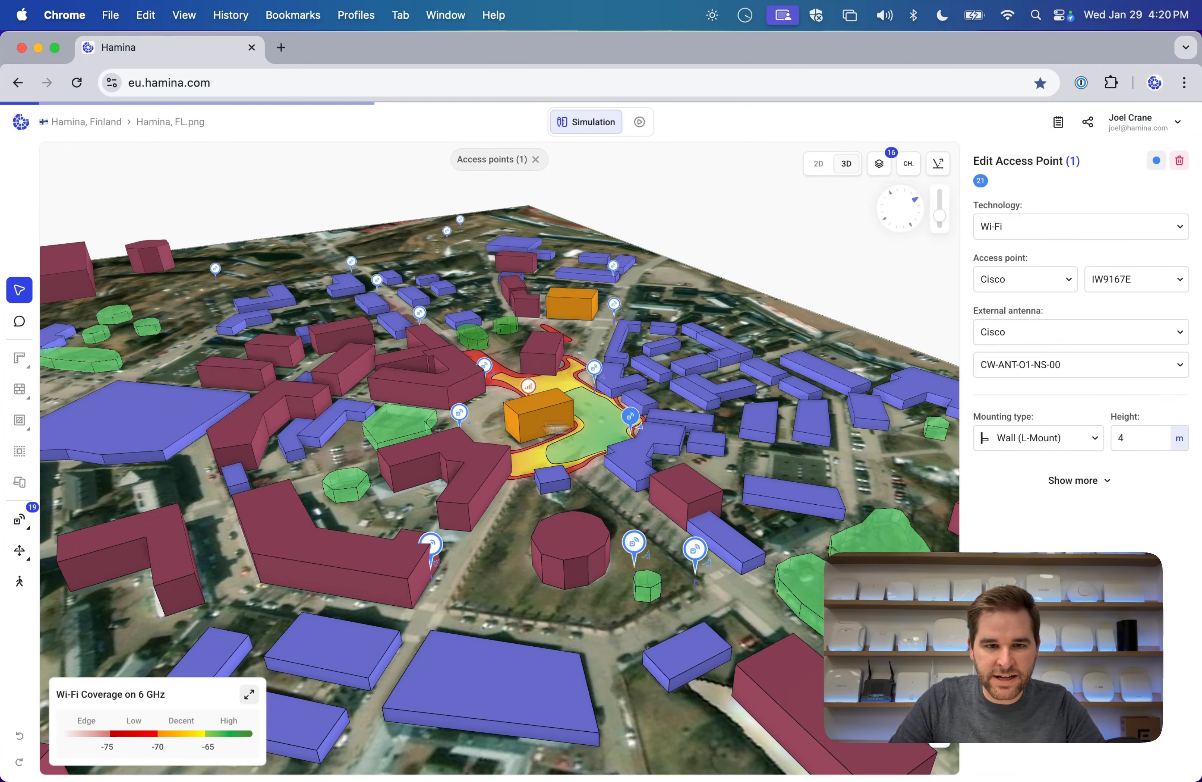
scroll(459, 414, "up", 3)
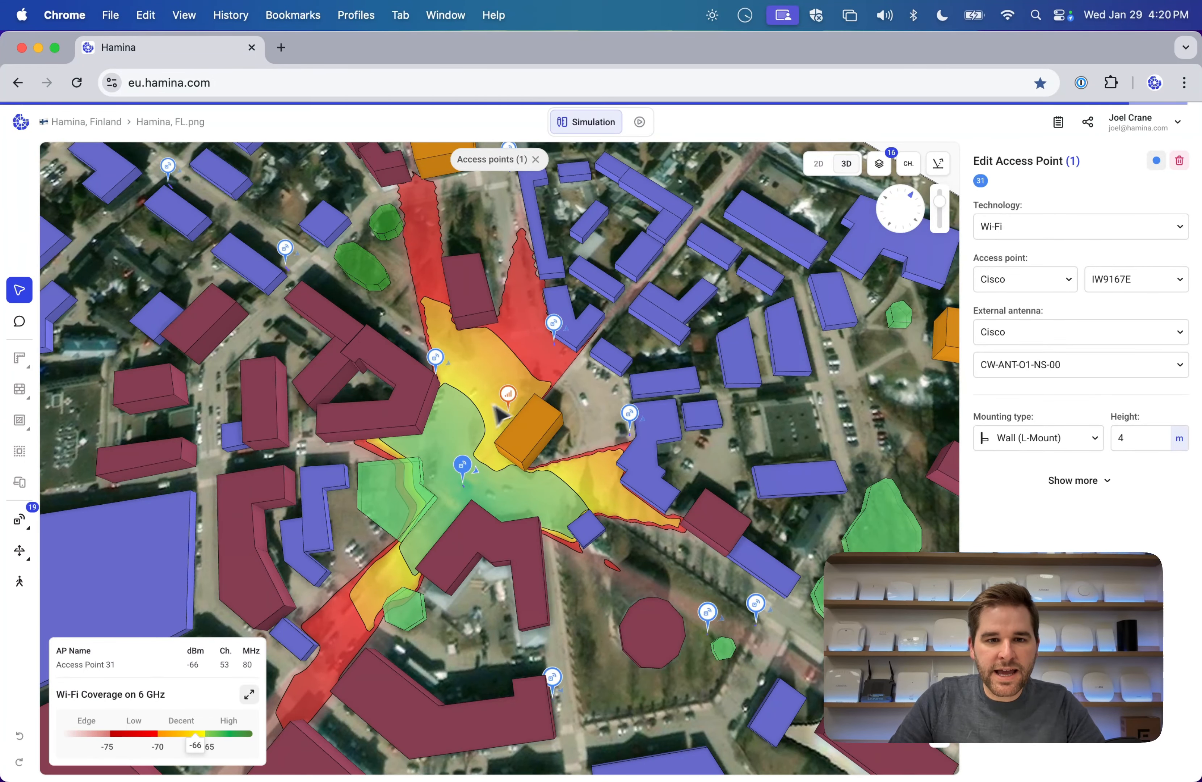
Return the heatmap to 4G/5G Max RSRP and deselect the access point.
left_click(249, 696)
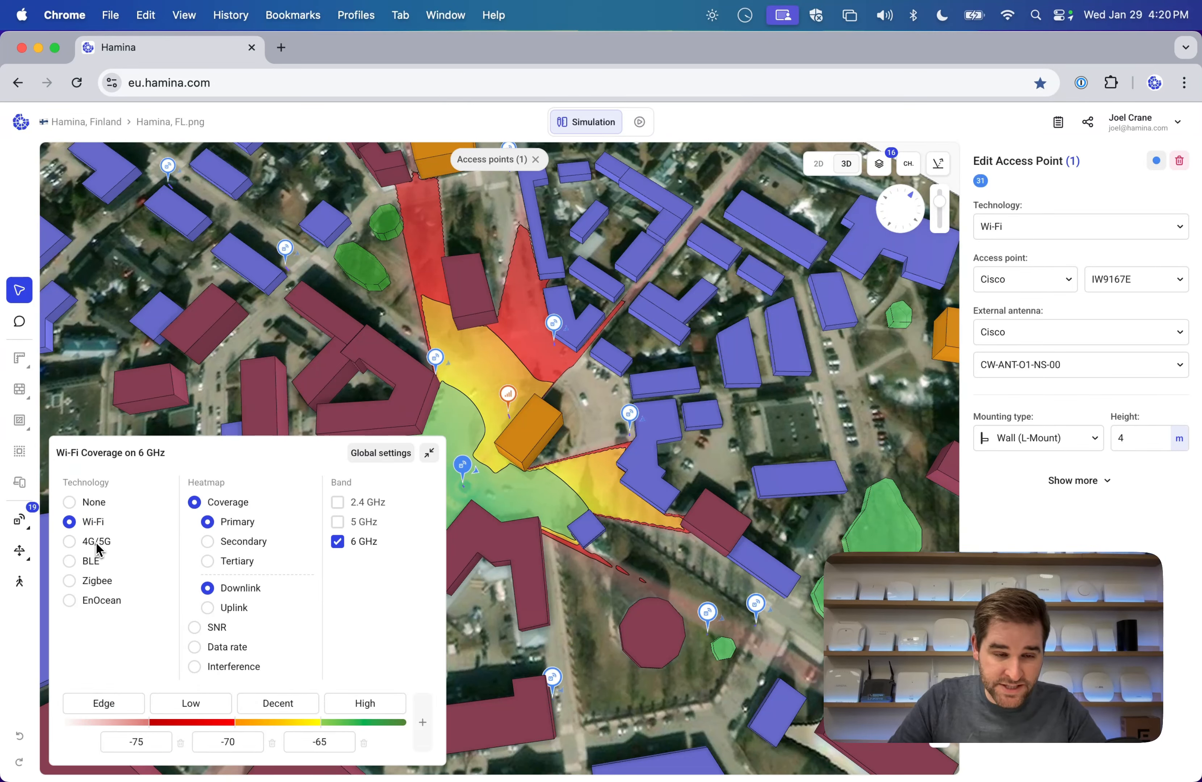
left_click(75, 543)
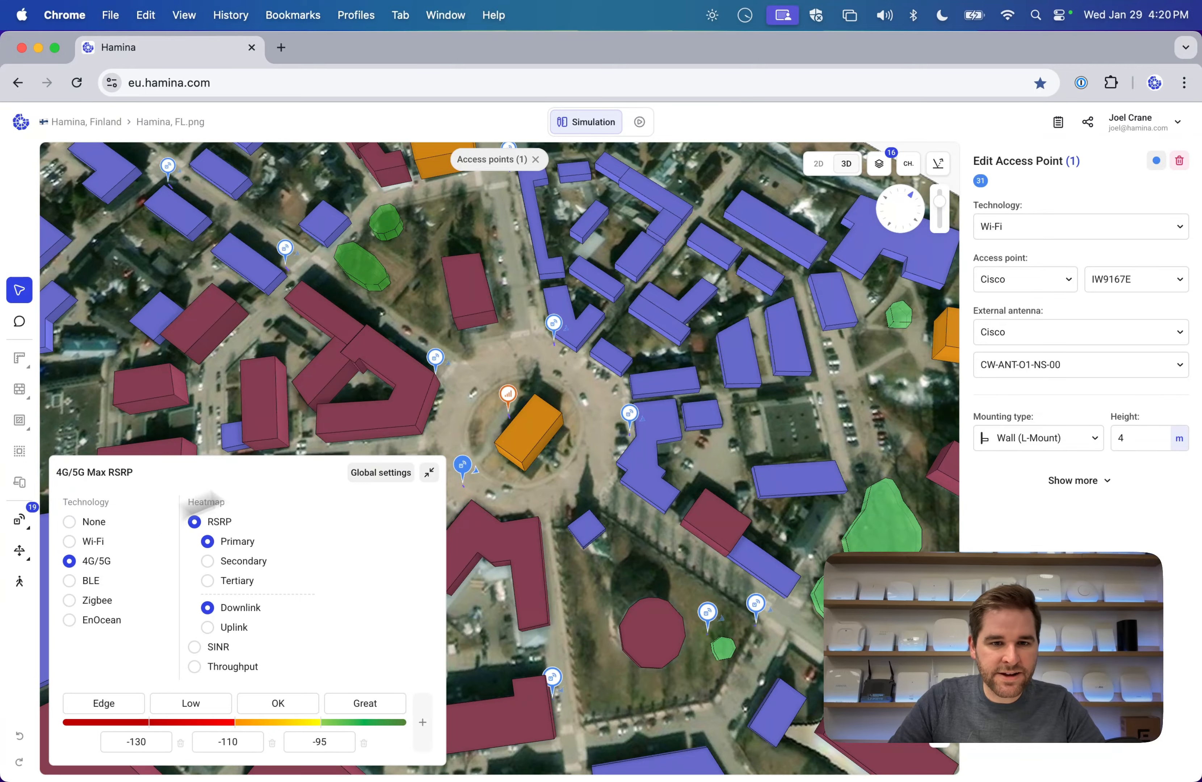
left_click(490, 379)
left_click_drag(491, 413, 642, 351)
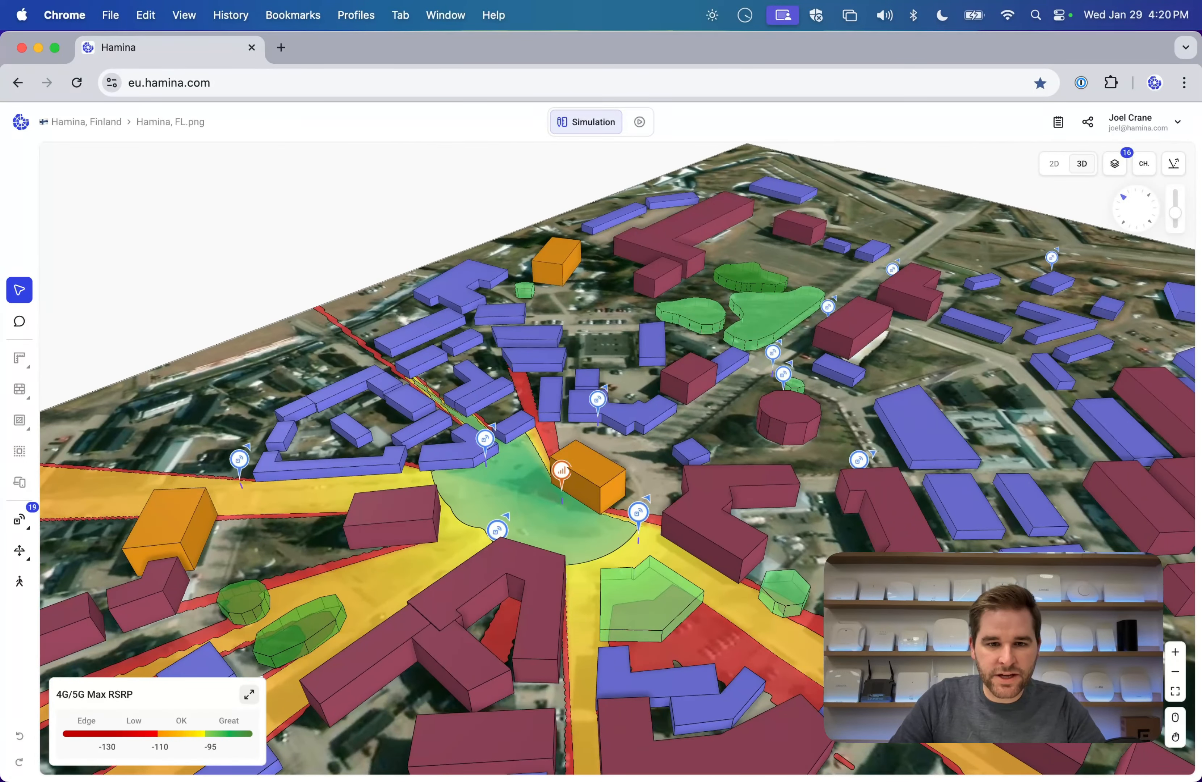
Change the orange building's 4G/5G access point to a Cradlepoint A2405.
left_click(564, 474)
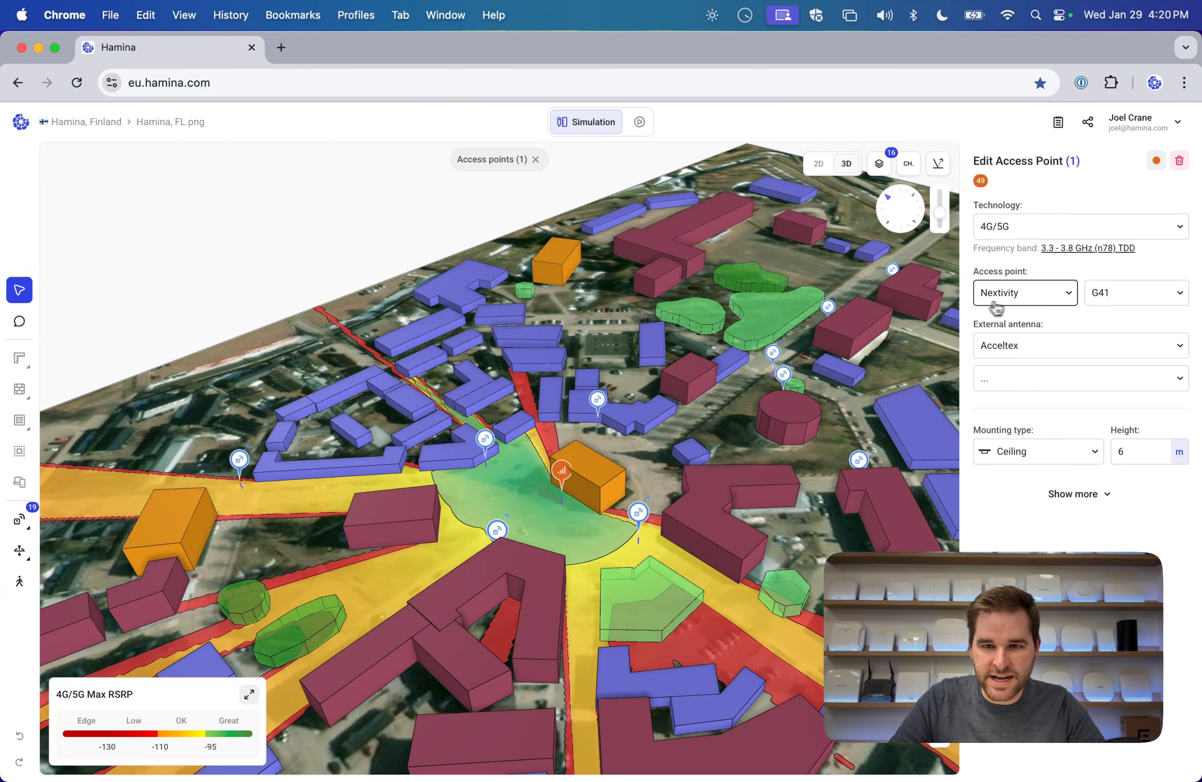
left_click(1070, 299)
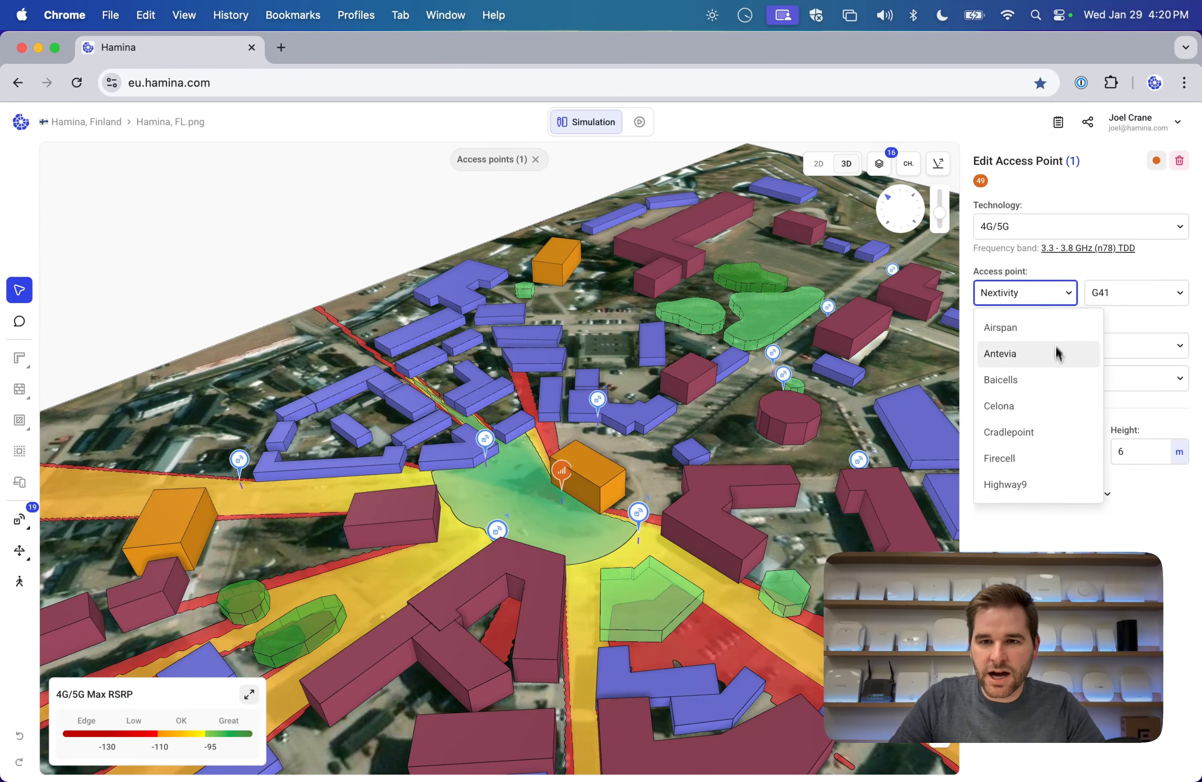
scroll(1043, 436, "down", 1)
left_click(1042, 407)
left_click(1126, 298)
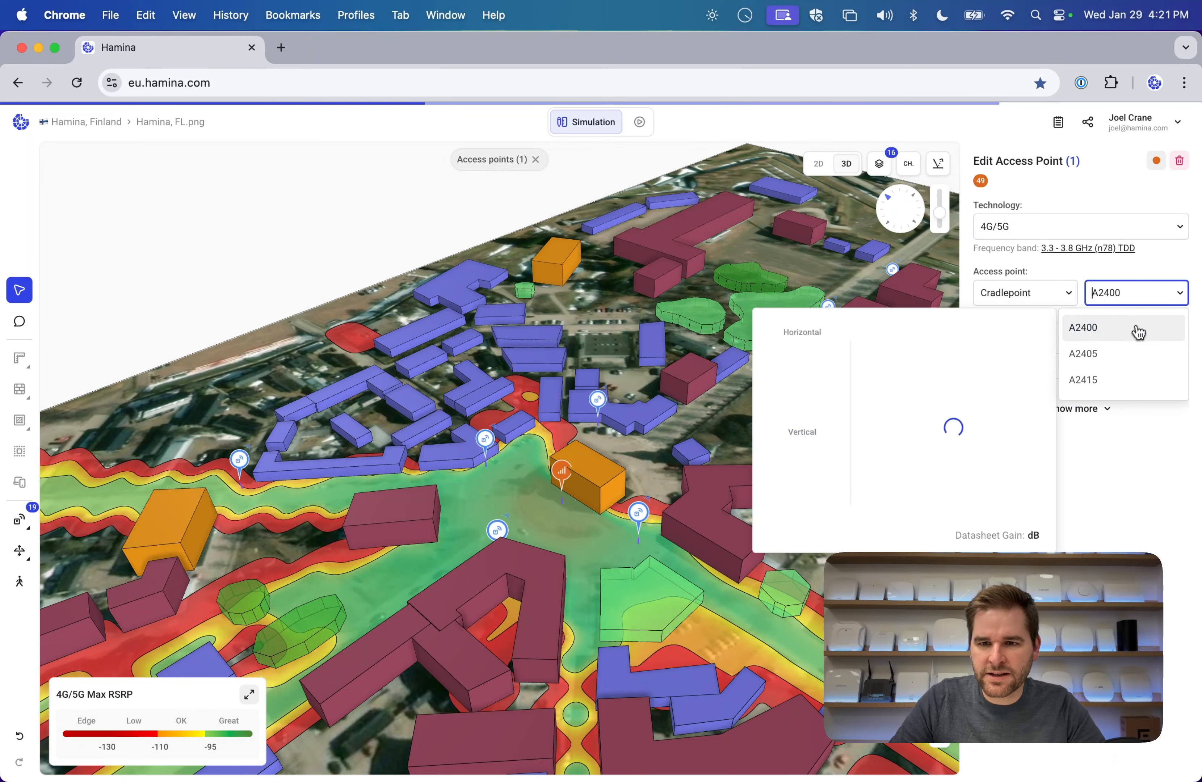
left_click(1119, 361)
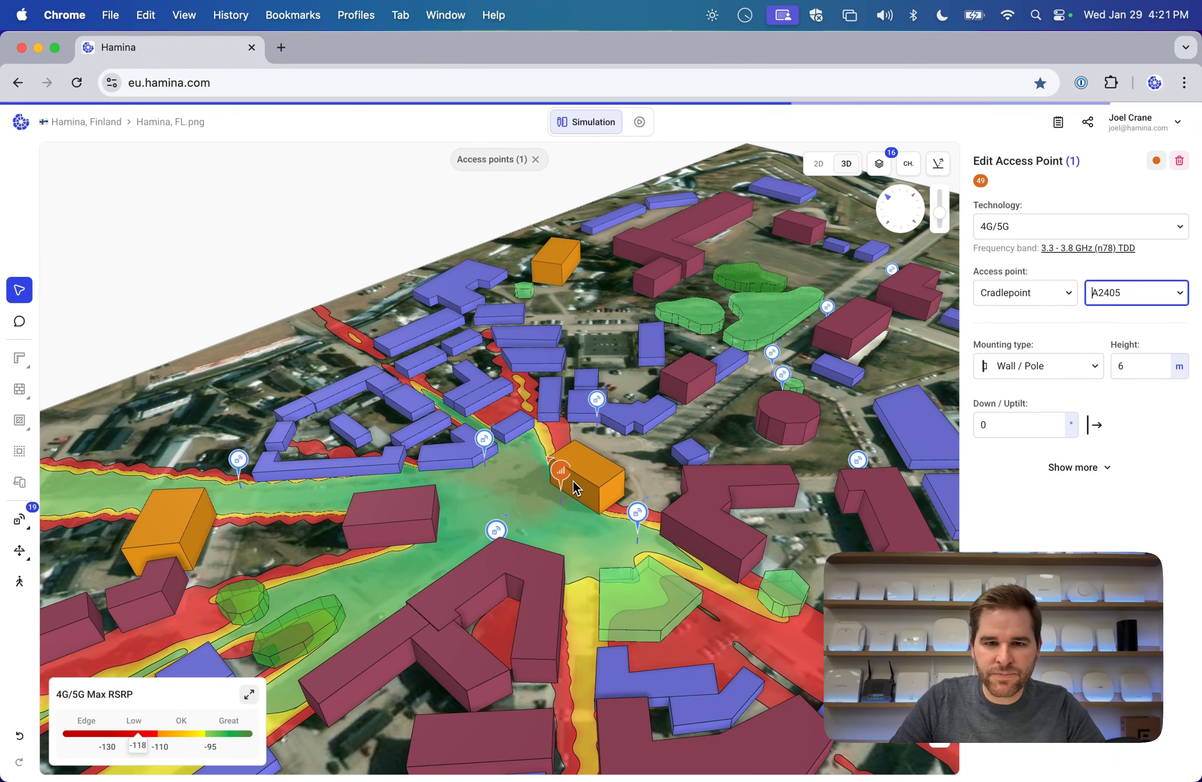
Set the access point height to 16 m and move it onto the orange building's roof.
scroll(578, 509, "up", 5)
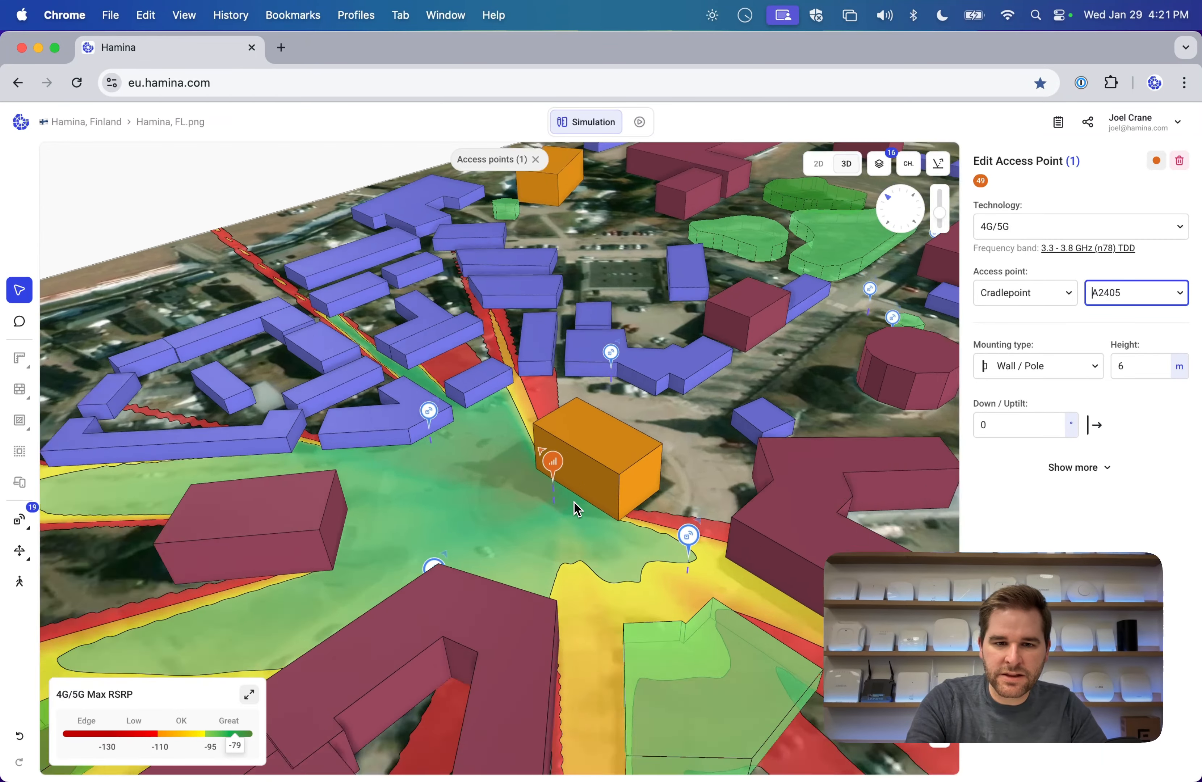
double_click(1126, 362)
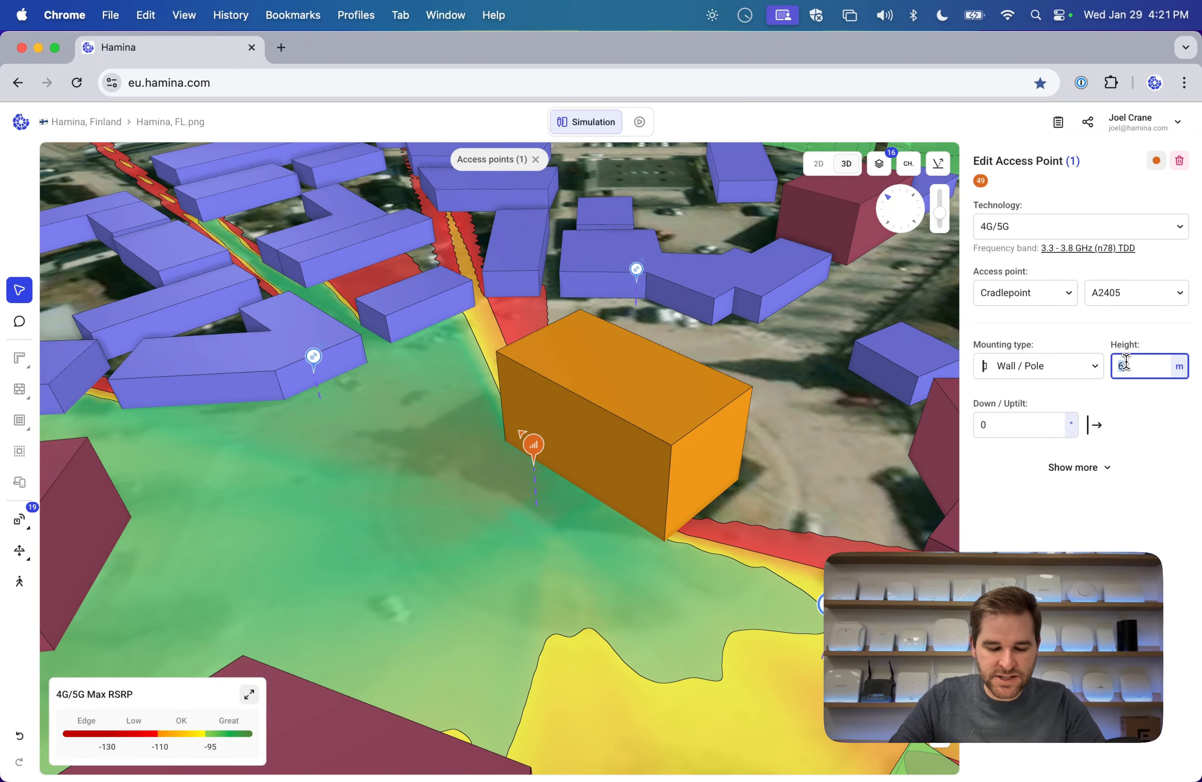
type("12")
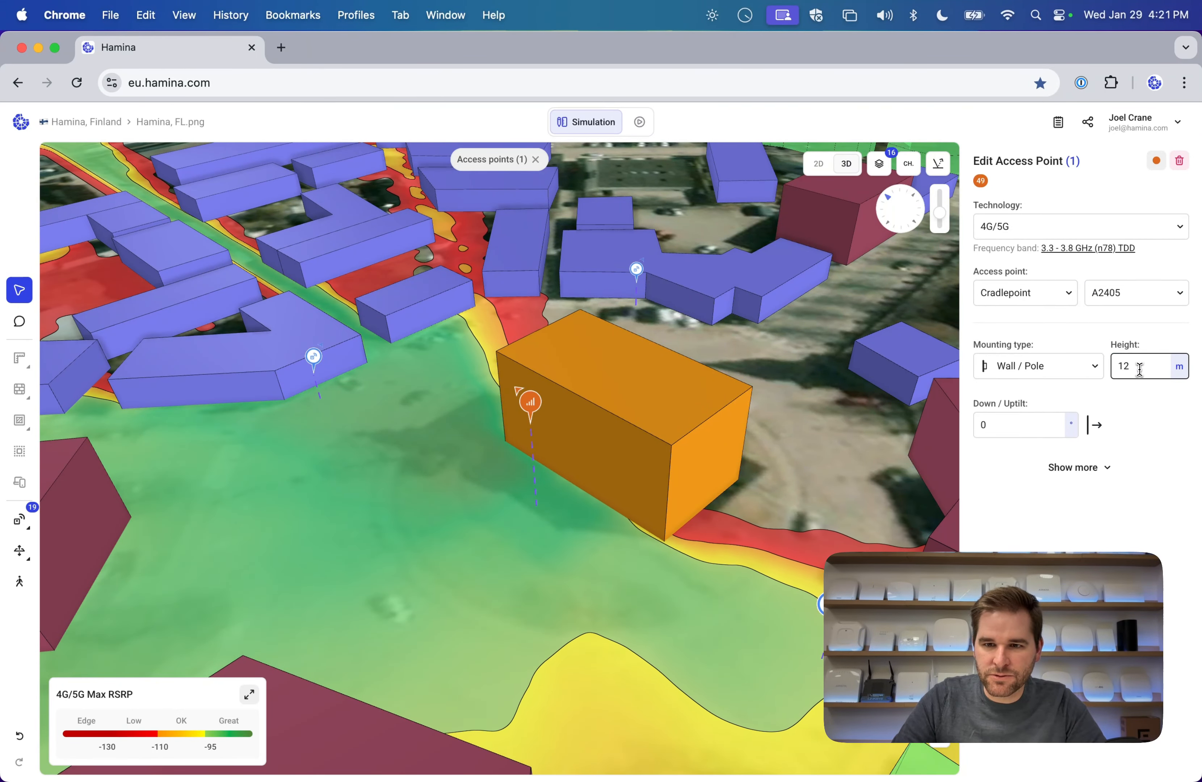
type("16")
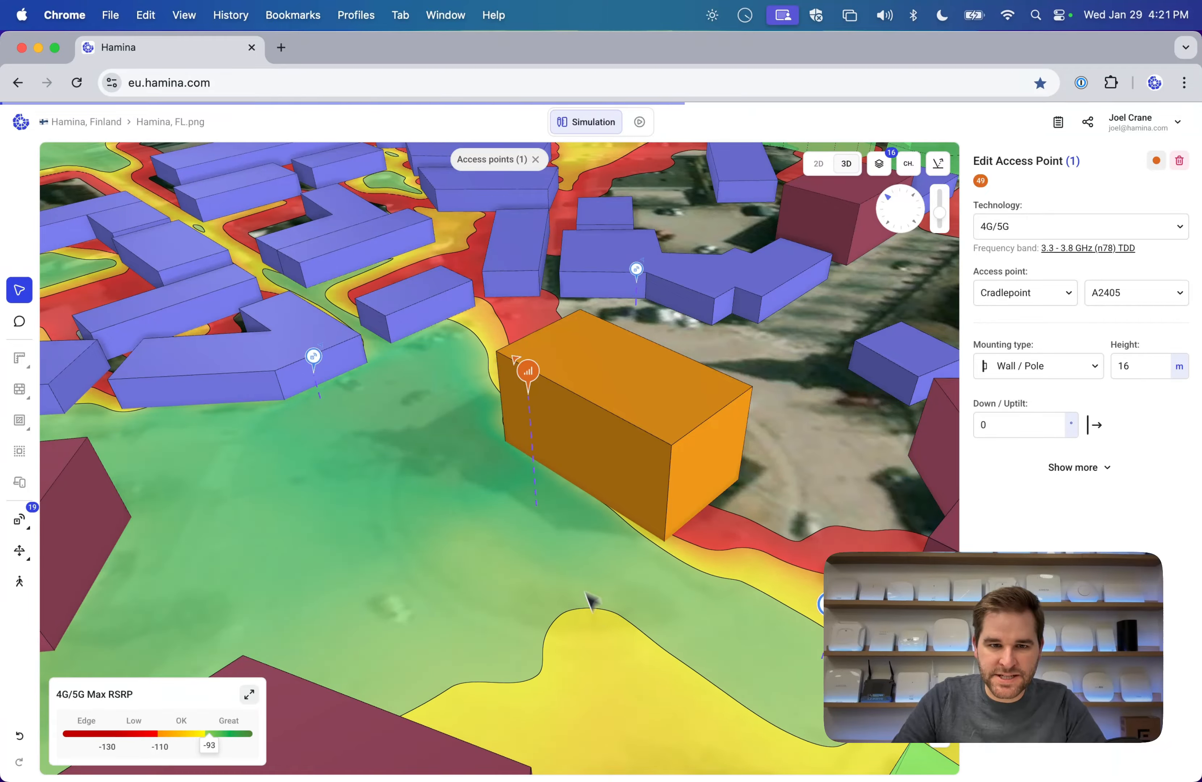
mouse_move(590, 598)
left_mouse_down()
mouse_move(757, 441)
mouse_move(573, 643)
left_mouse_up()
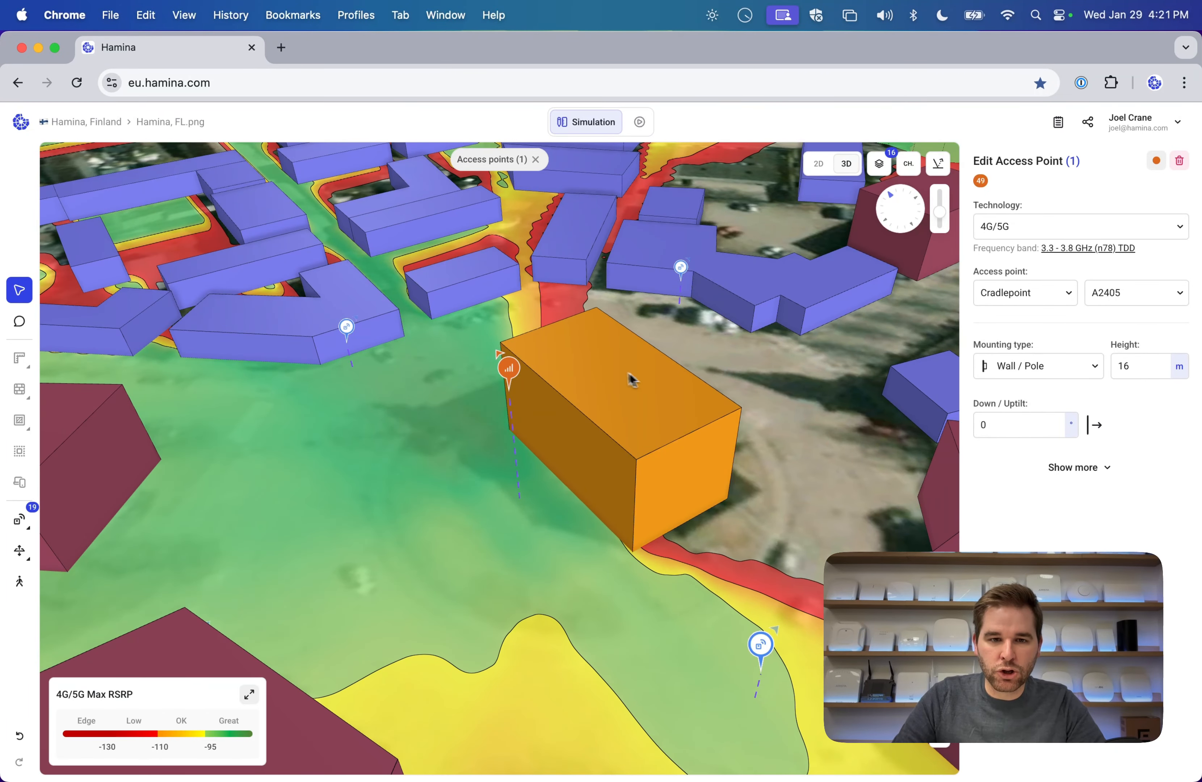
left_click_drag(516, 379, 572, 360)
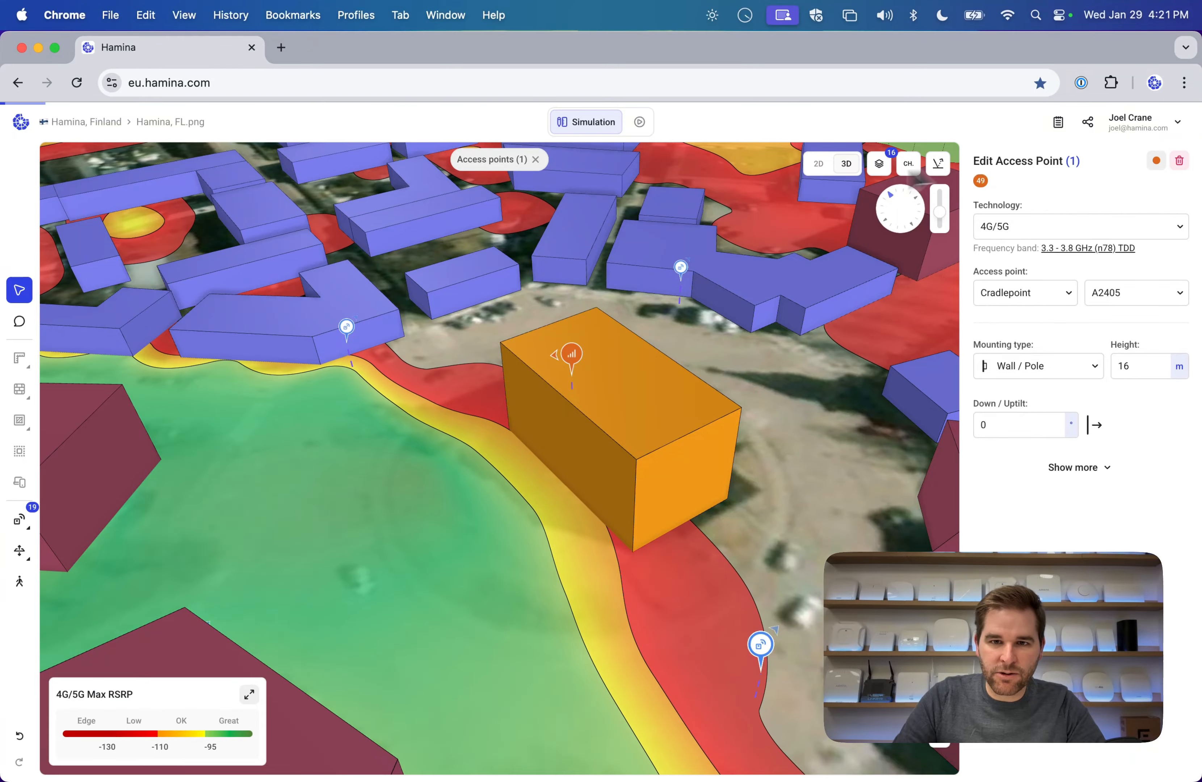
In the 2D view, turn the access point to face west and close its edit panel.
left_click(818, 166)
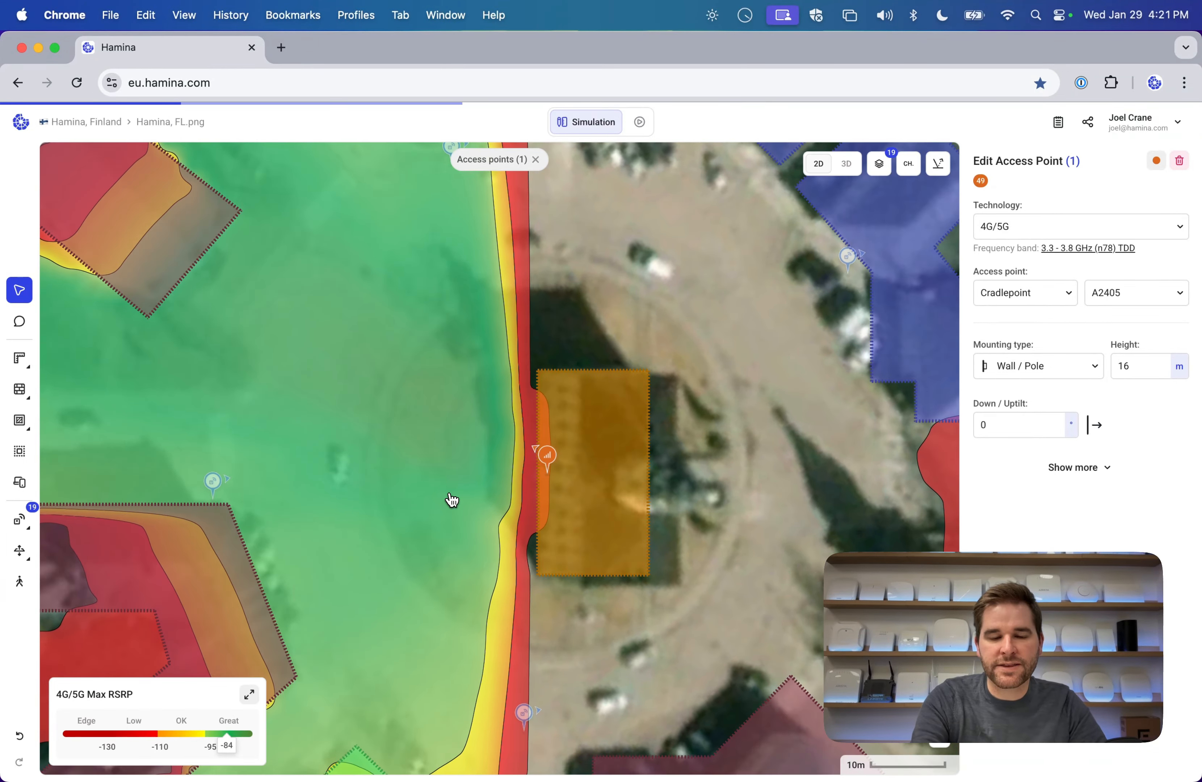
scroll(452, 501, "down", 5)
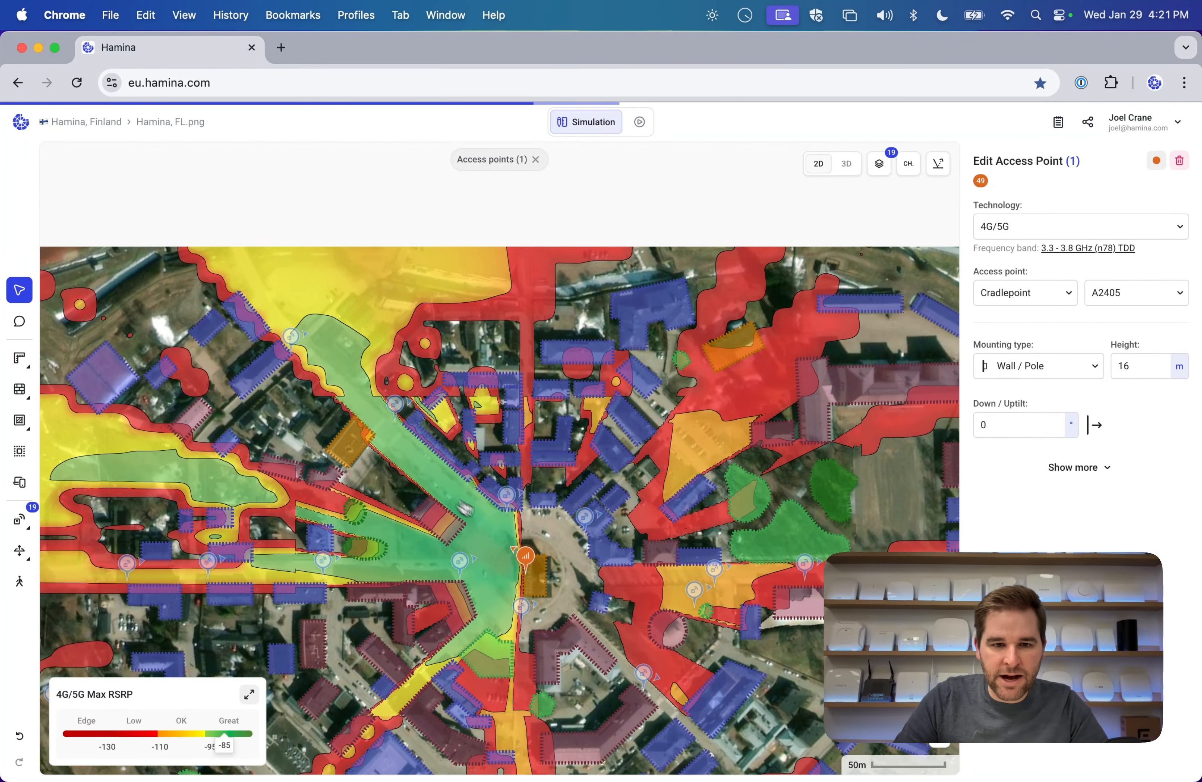
left_click_drag(511, 555, 507, 555)
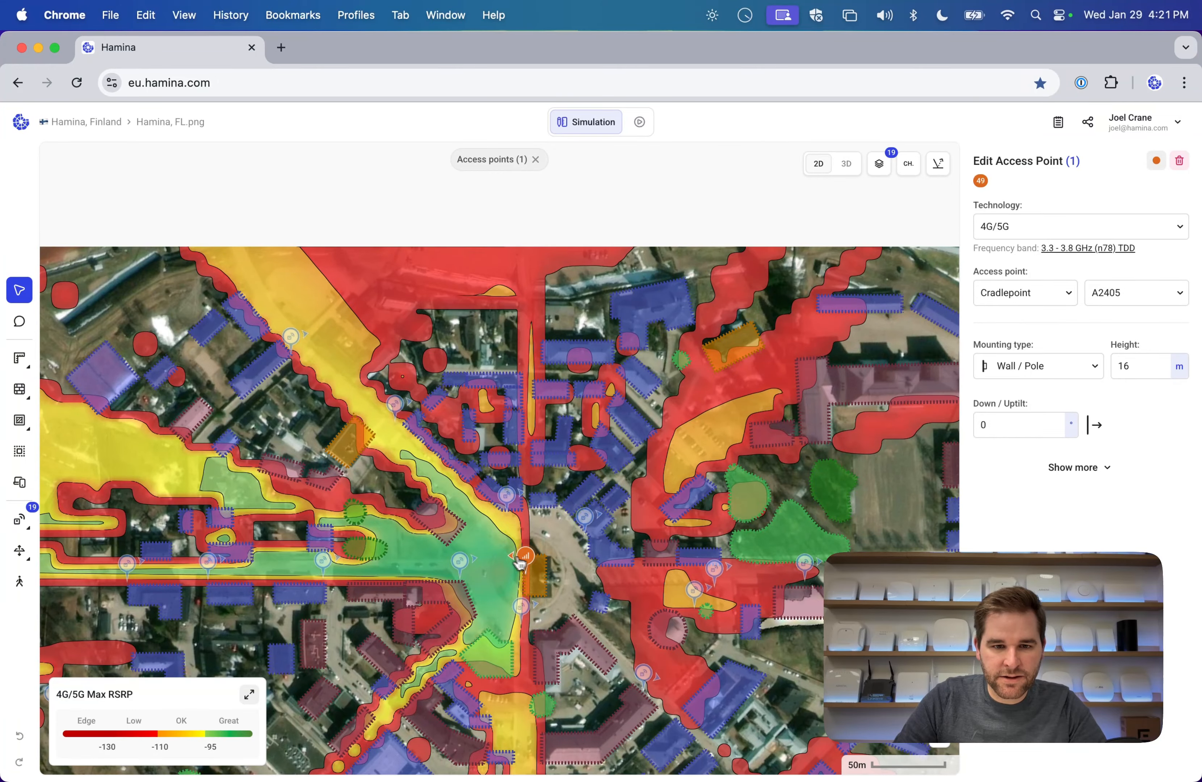
left_click(548, 559)
left_click(569, 571)
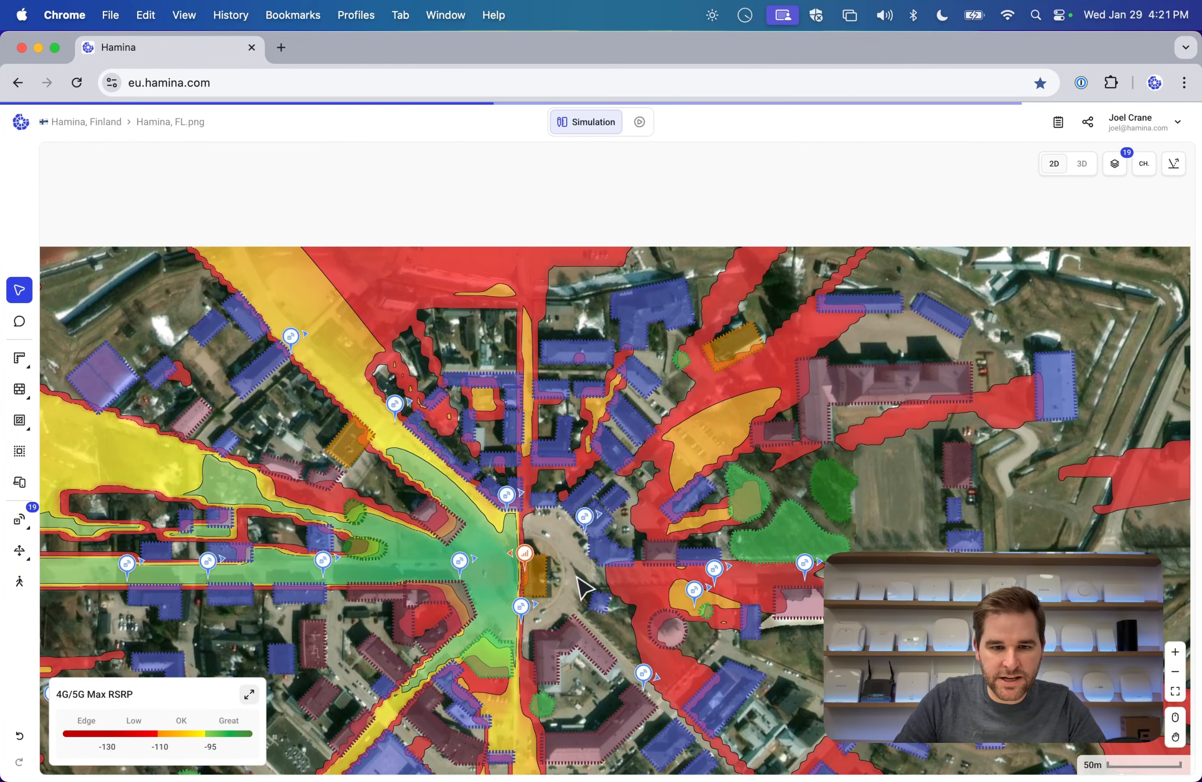
Place two more access points beside the orange building next to the first one.
mouse_move(28, 546)
mouse_move(19, 519)
left_click(96, 521)
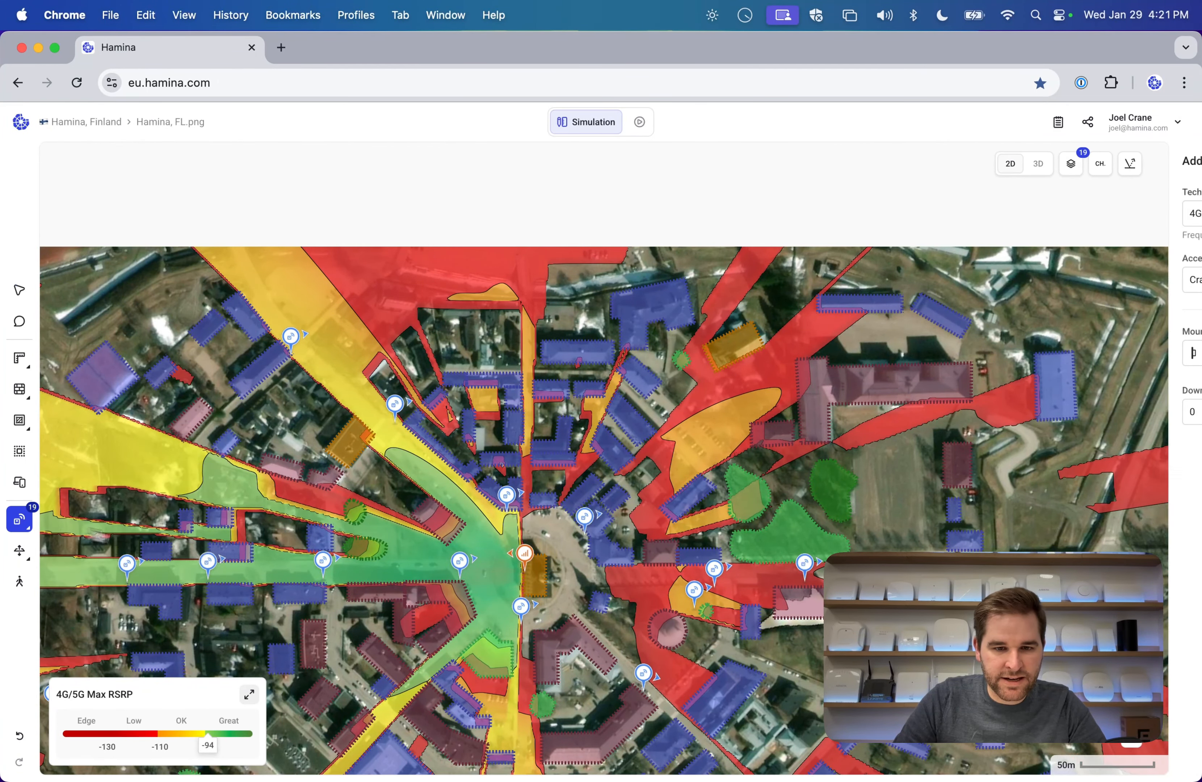
left_click(562, 585)
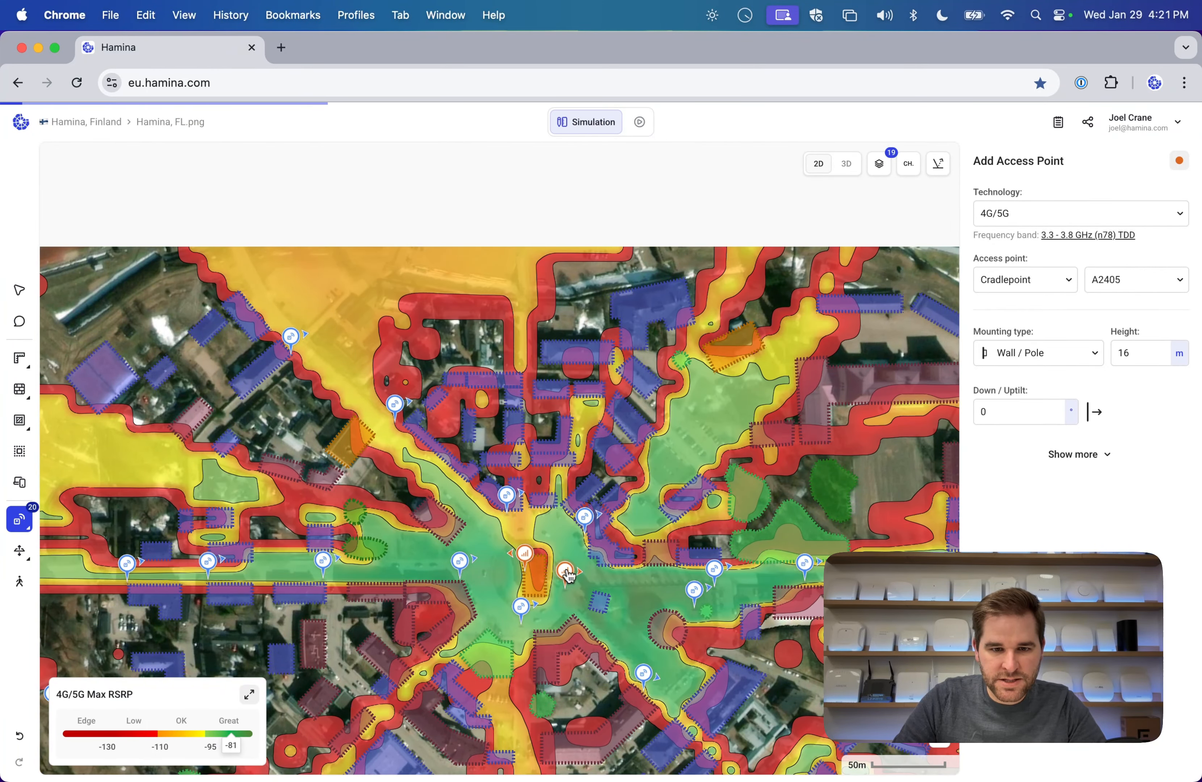
left_click_drag(565, 569, 552, 567)
left_click(567, 561)
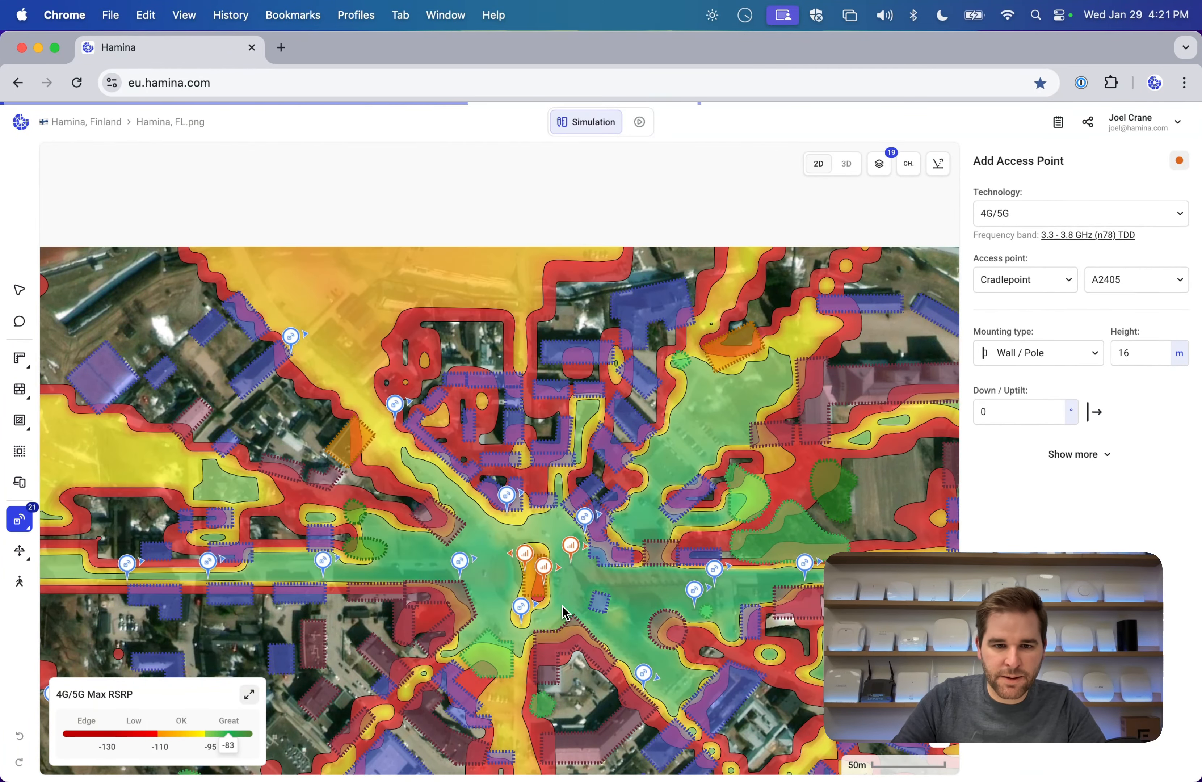
View the three access points' 4G/5G coverage in the 3D town map.
scroll(565, 613, "up", 5)
left_click(846, 164)
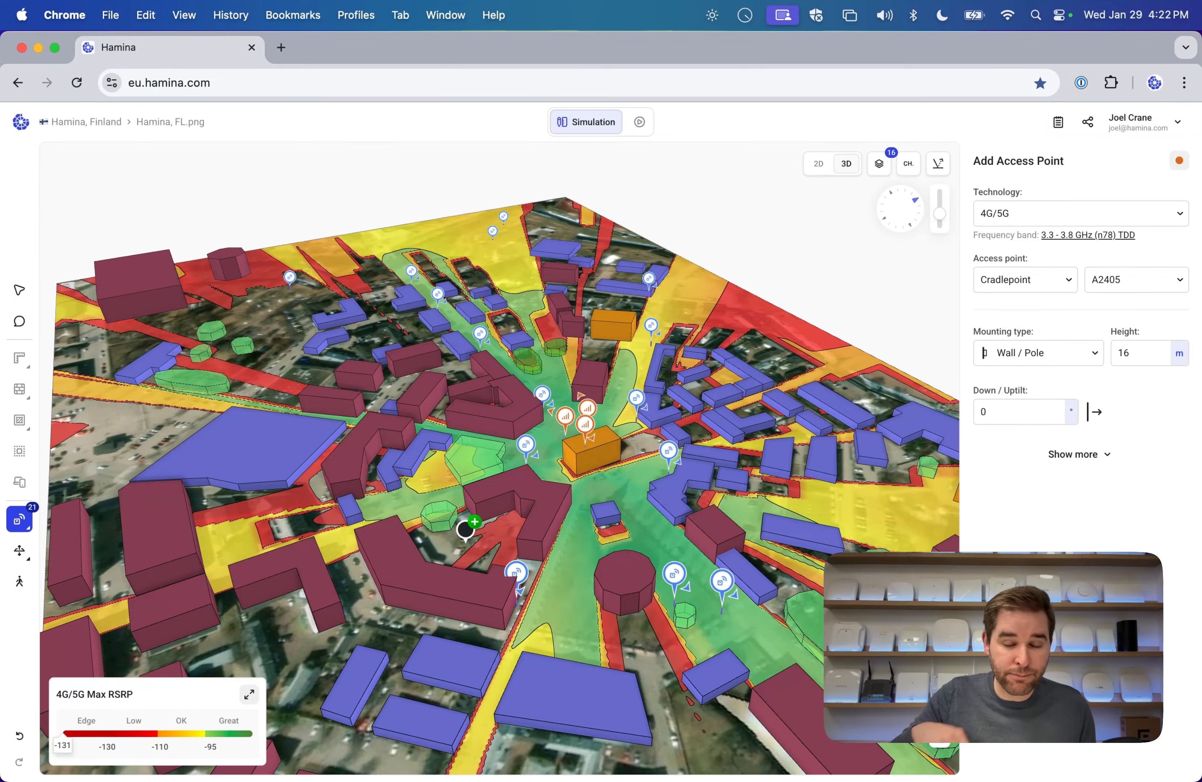
left_click_drag(494, 488, 629, 402)
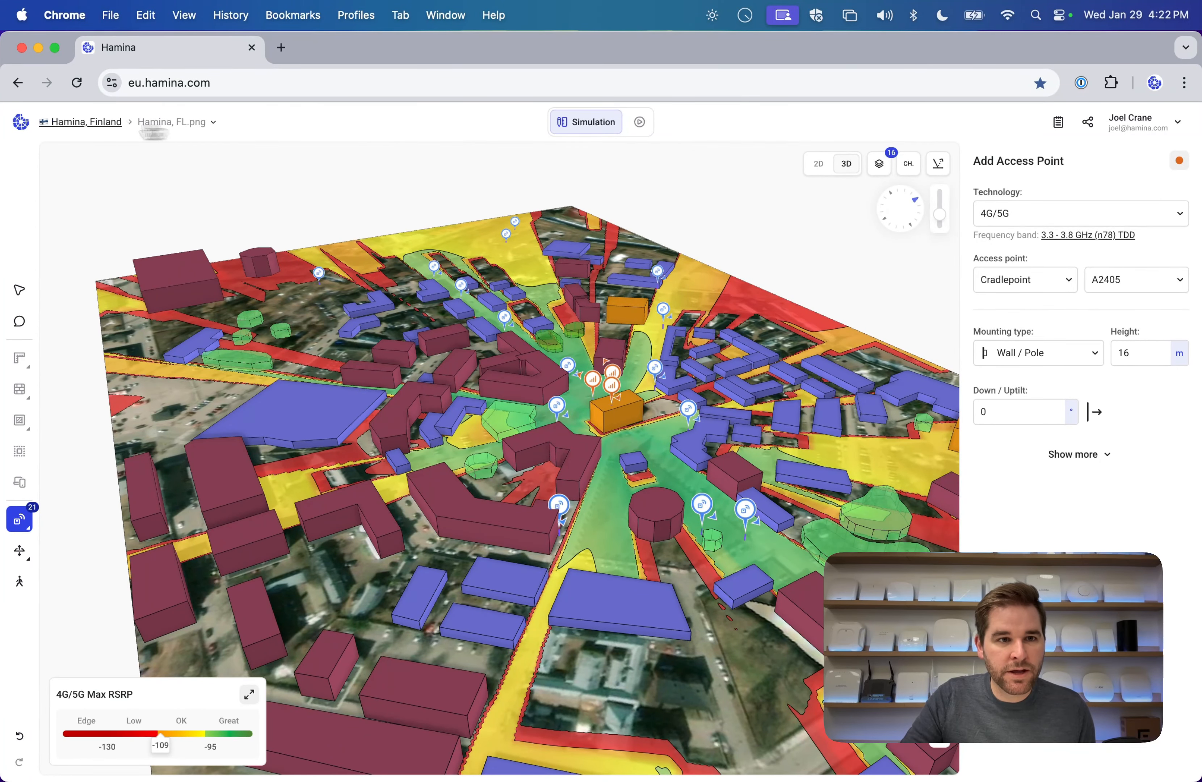
Search the projects for 'demo' and open Demo Video Project.
left_click(111, 132)
type("demo")
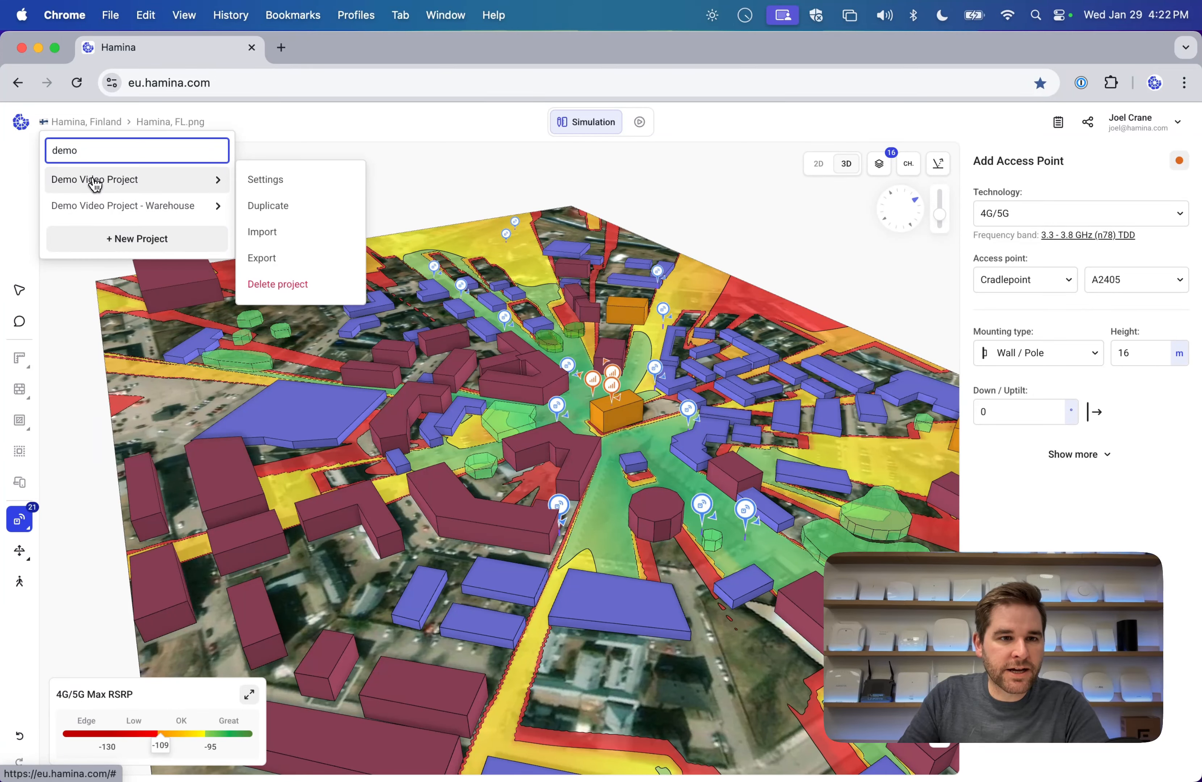
left_click(95, 184)
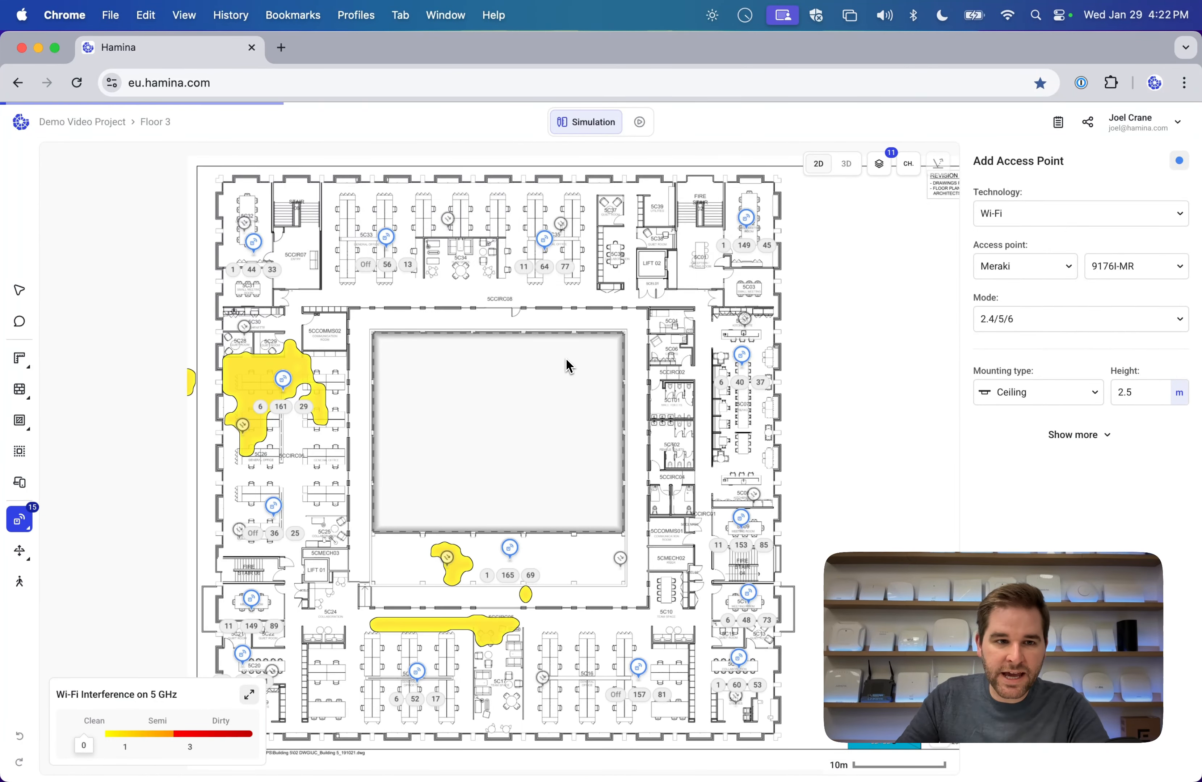
Switch Floor 3's heatmap from interference to 5 GHz Wi-Fi coverage.
left_click(249, 694)
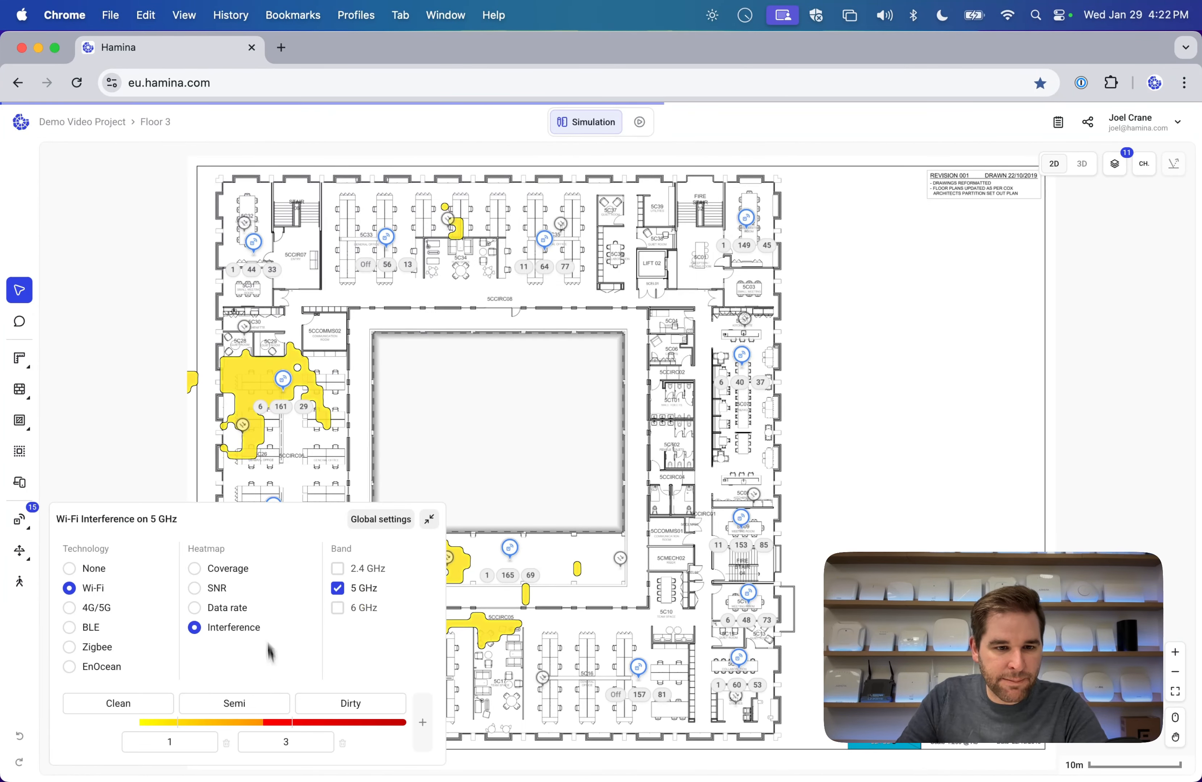
left_click(198, 570)
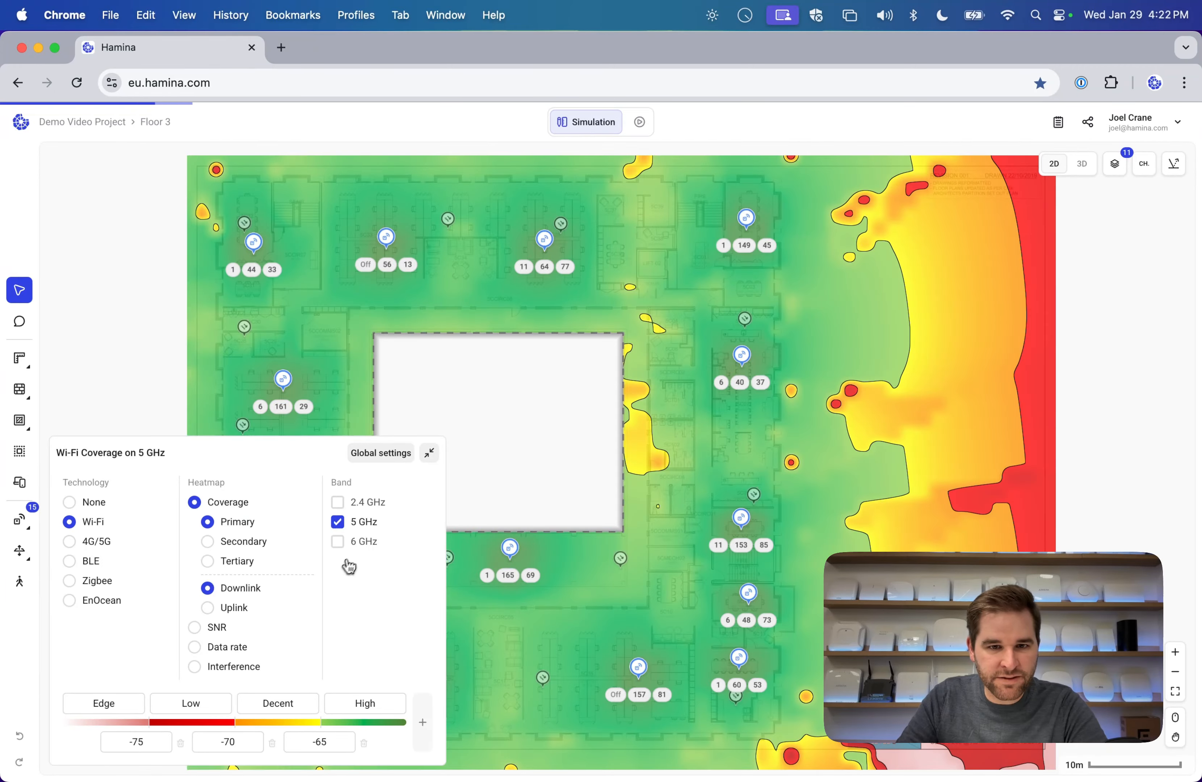
left_click(429, 453)
scroll(795, 401, "left", 2)
scroll(794, 400, "up", 1)
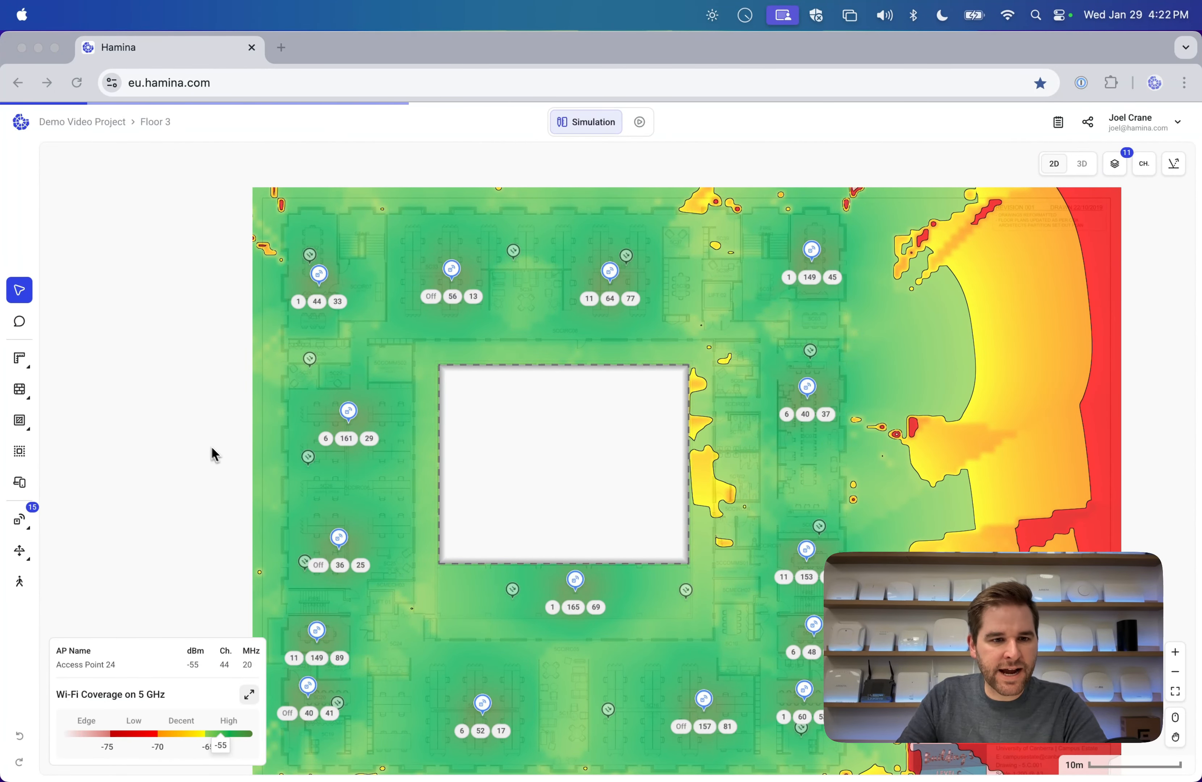
scroll(638, 459, "down", 2)
scroll(640, 460, "right", 1)
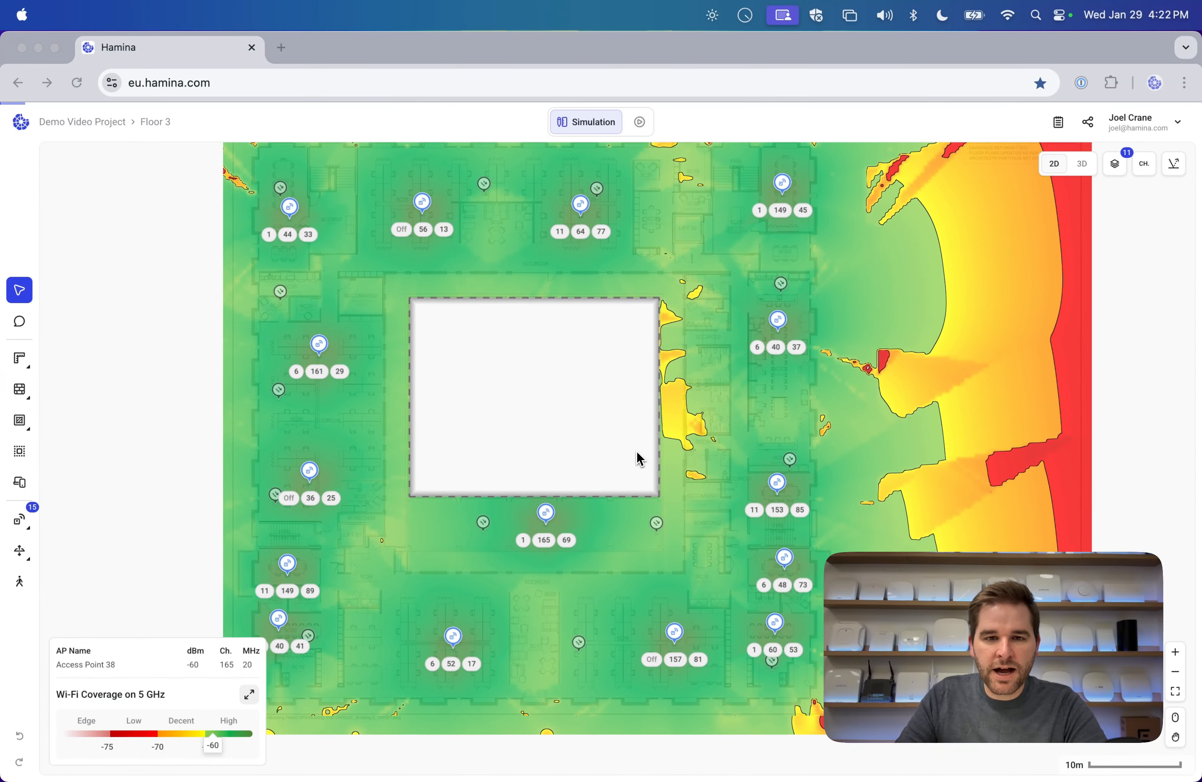
scroll(639, 459, "up", 2)
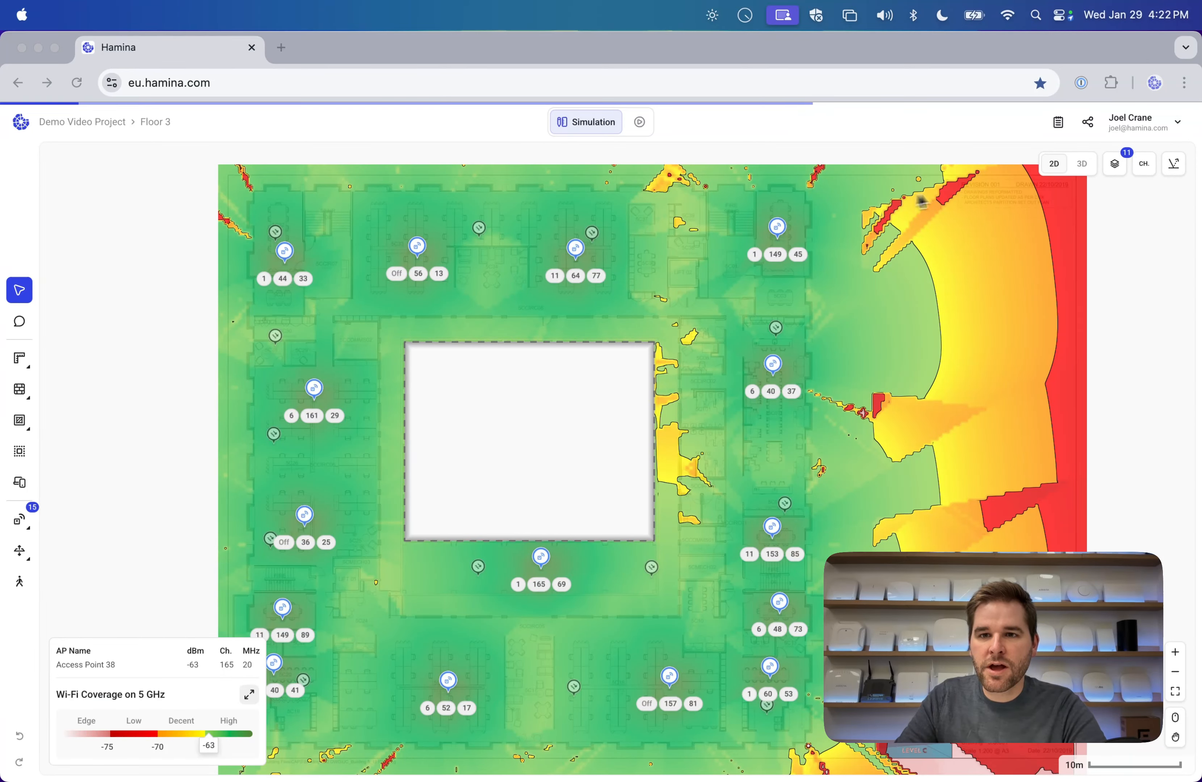
Share the project by inviting the teammate's e-mail address.
left_click(1091, 131)
left_click(1091, 131)
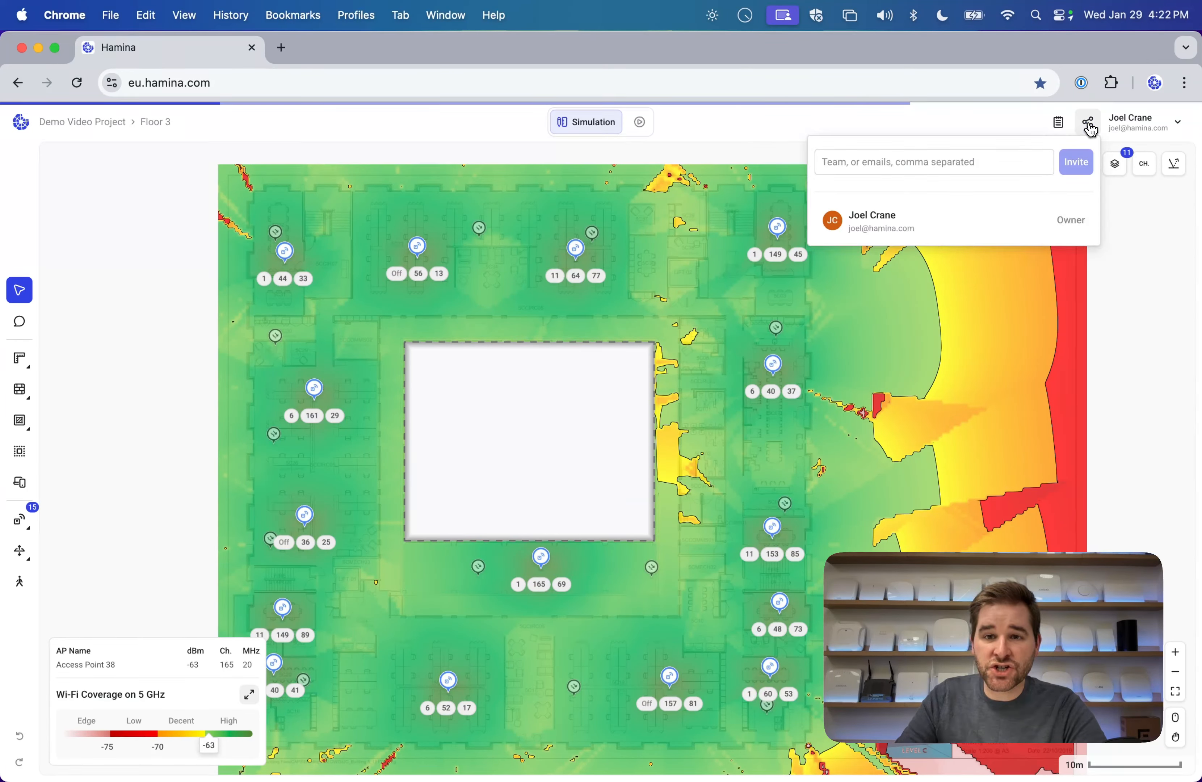
left_click(987, 155)
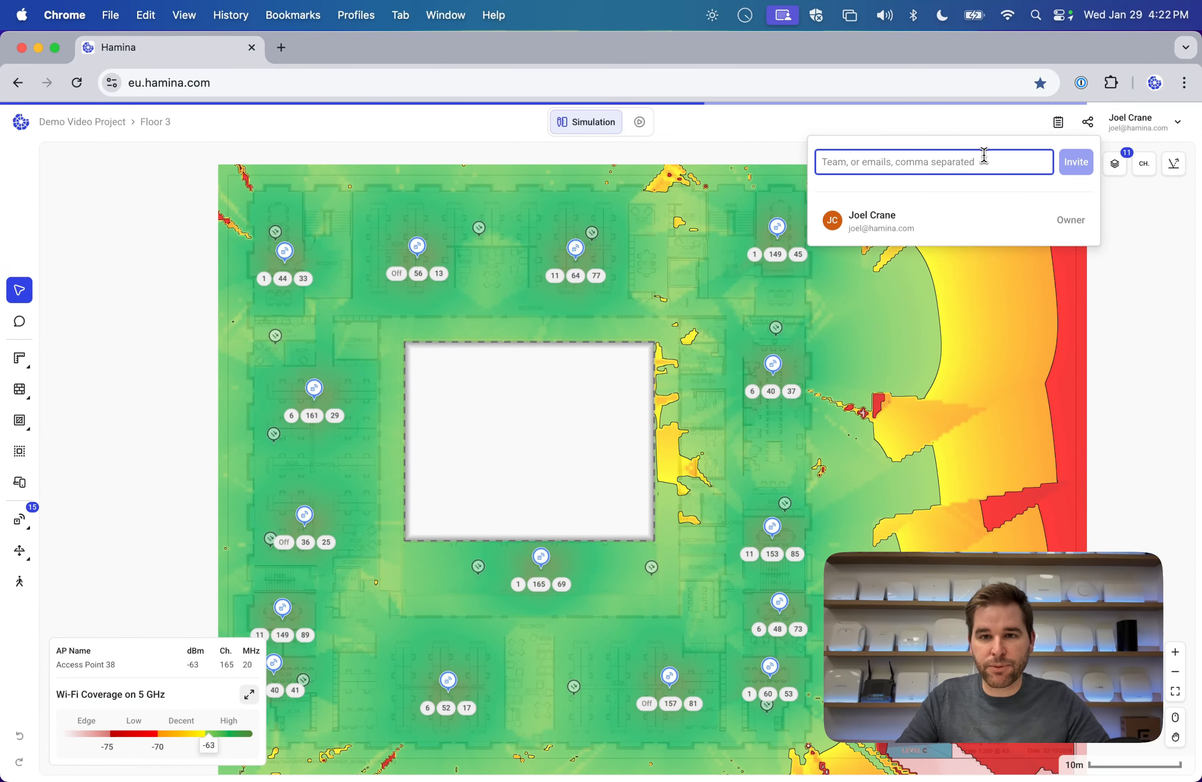
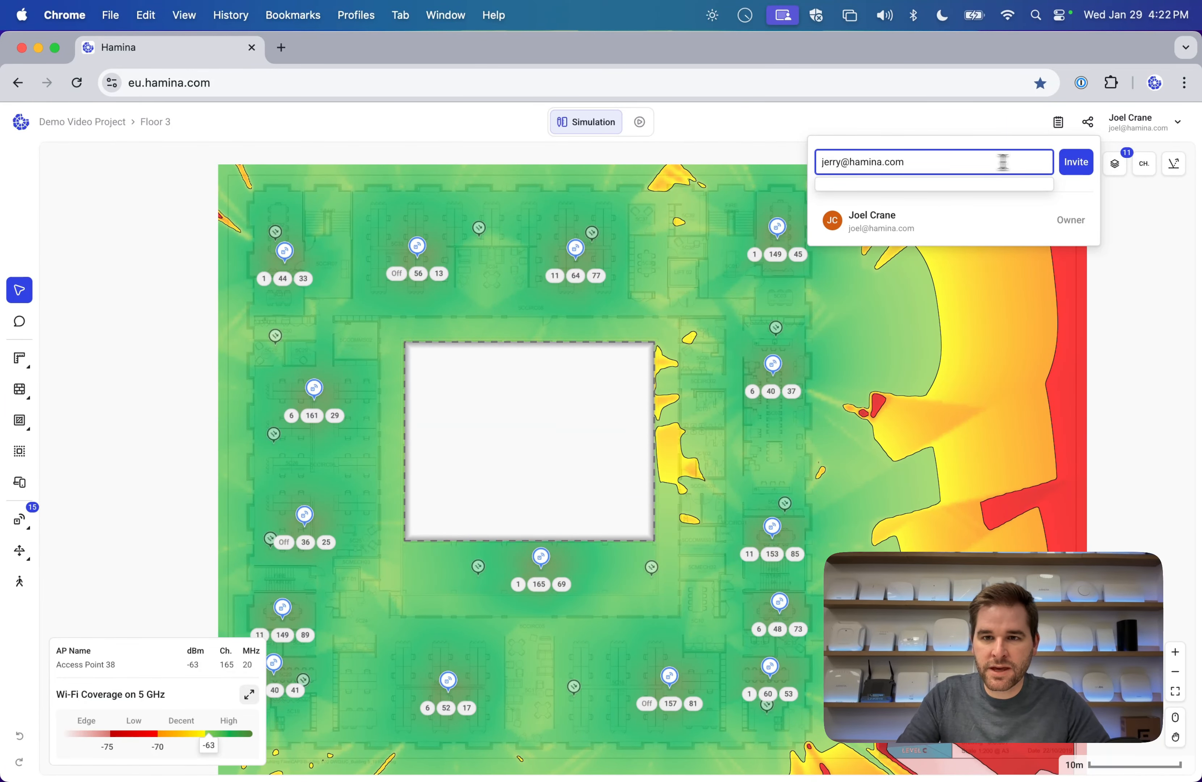
left_click(1073, 172)
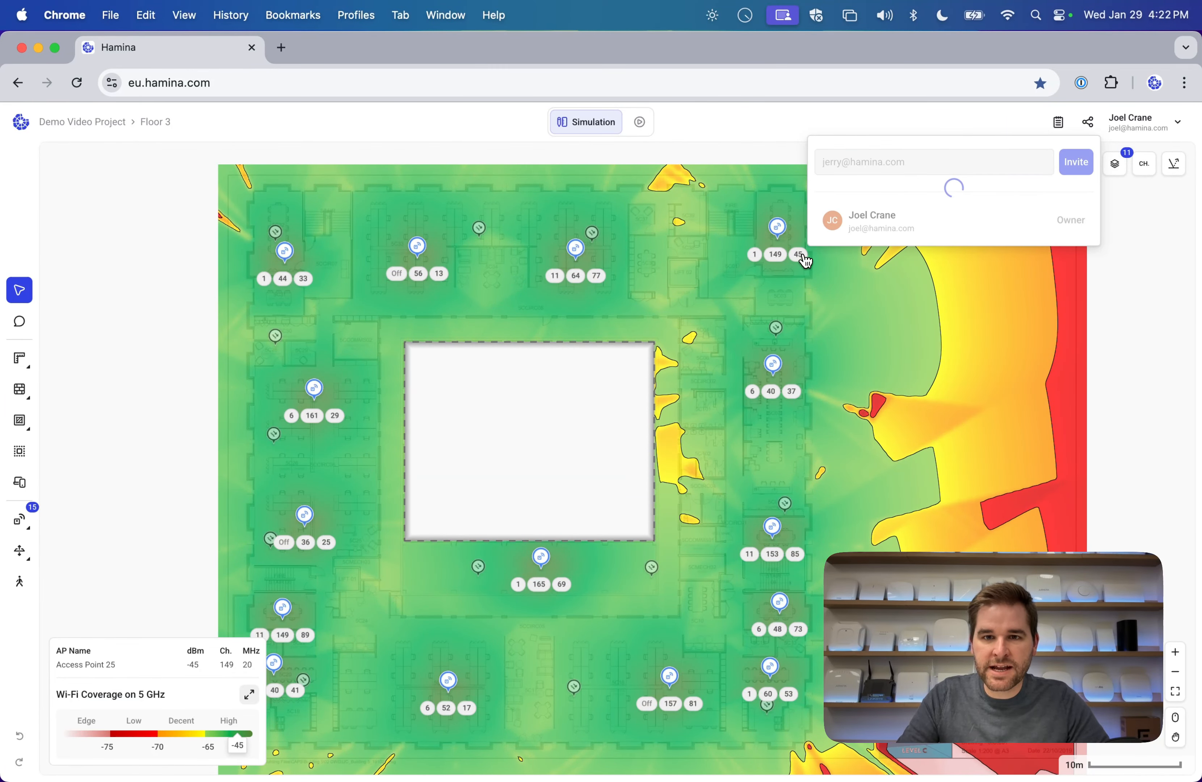
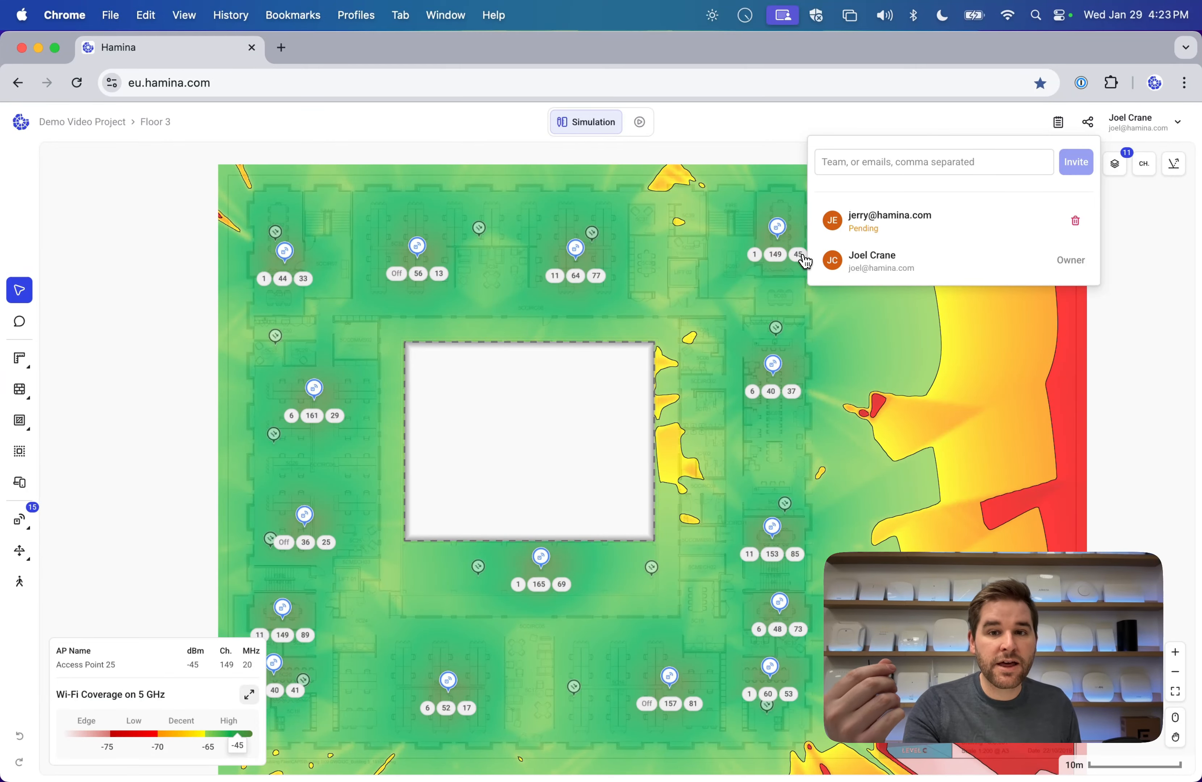
Load hamina.com/pricing in a new browser tab.
left_click(281, 47)
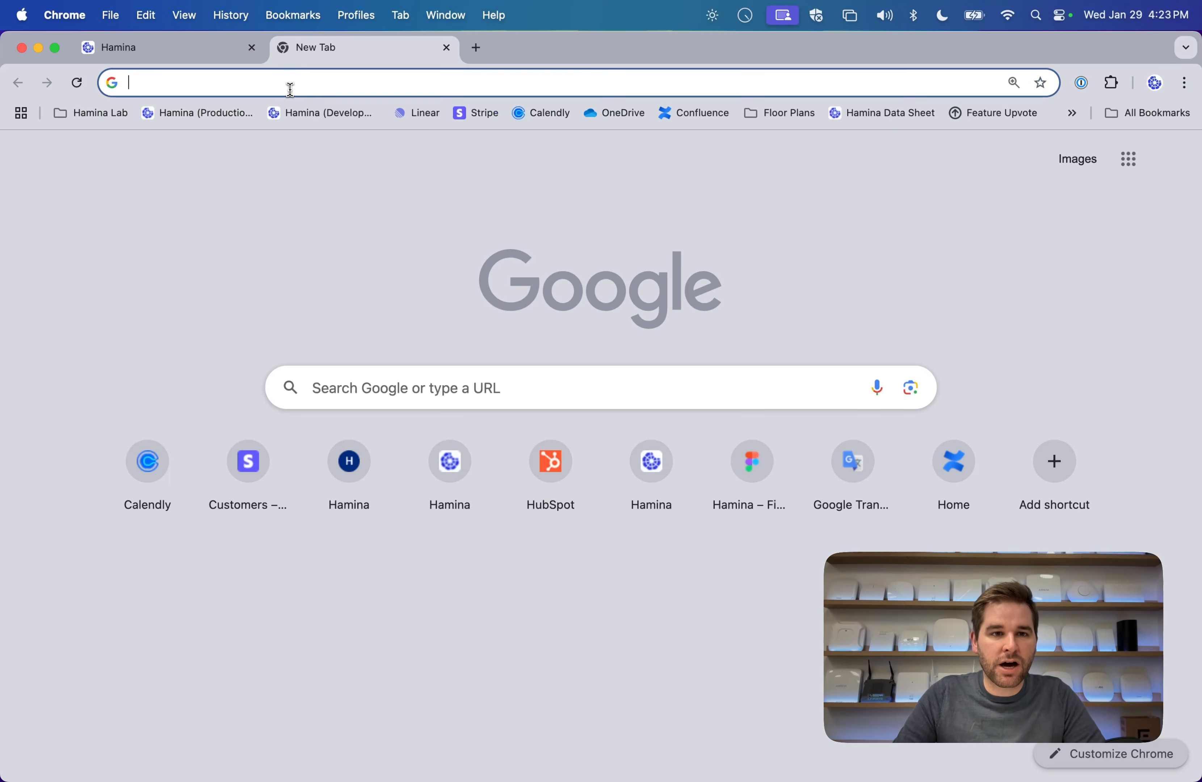
left_click(291, 87)
type("hamina")
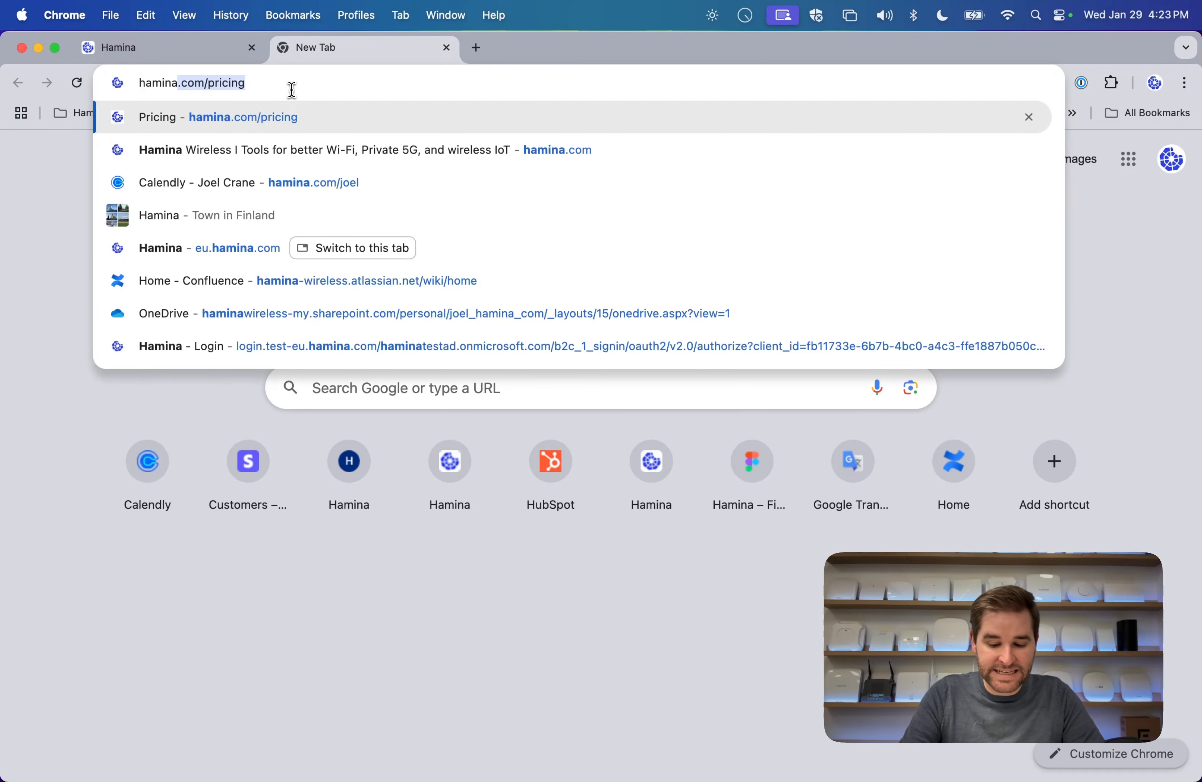
key("Return")
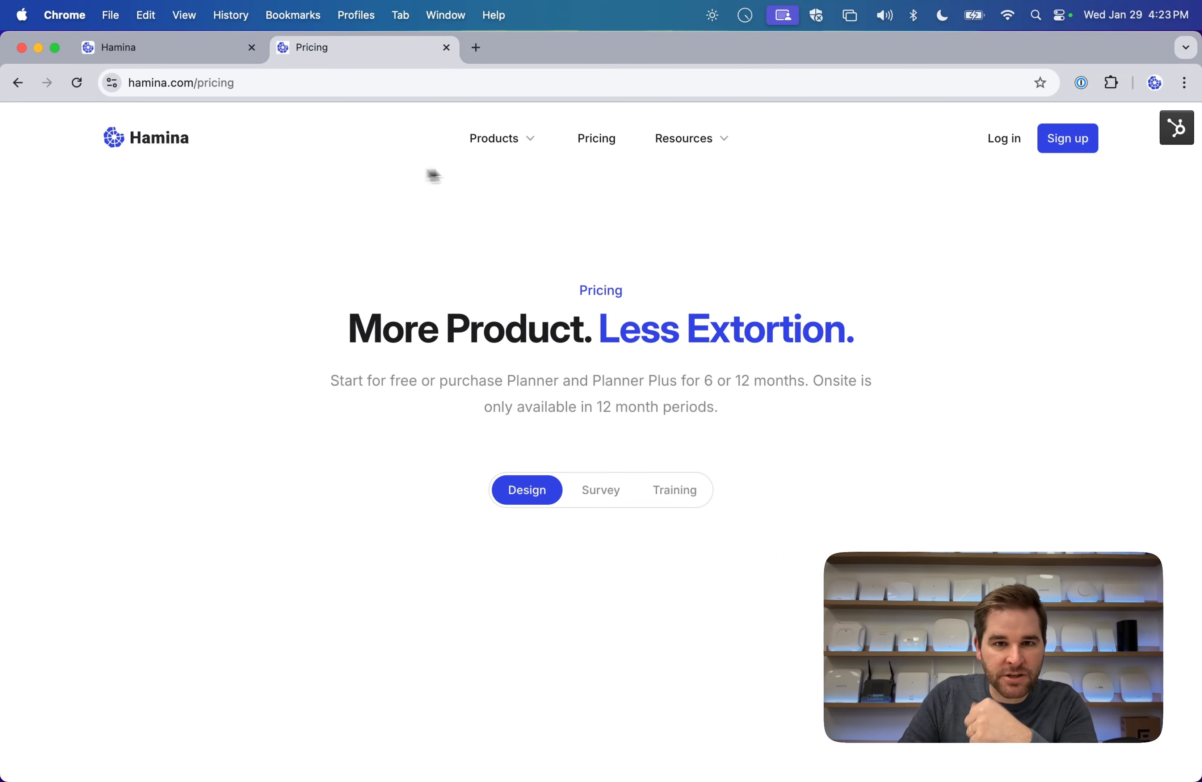
Compare the Lite, Planner ($780) and Planner Plus ($1560) plans, then return to the project.
scroll(614, 280, "down", 8)
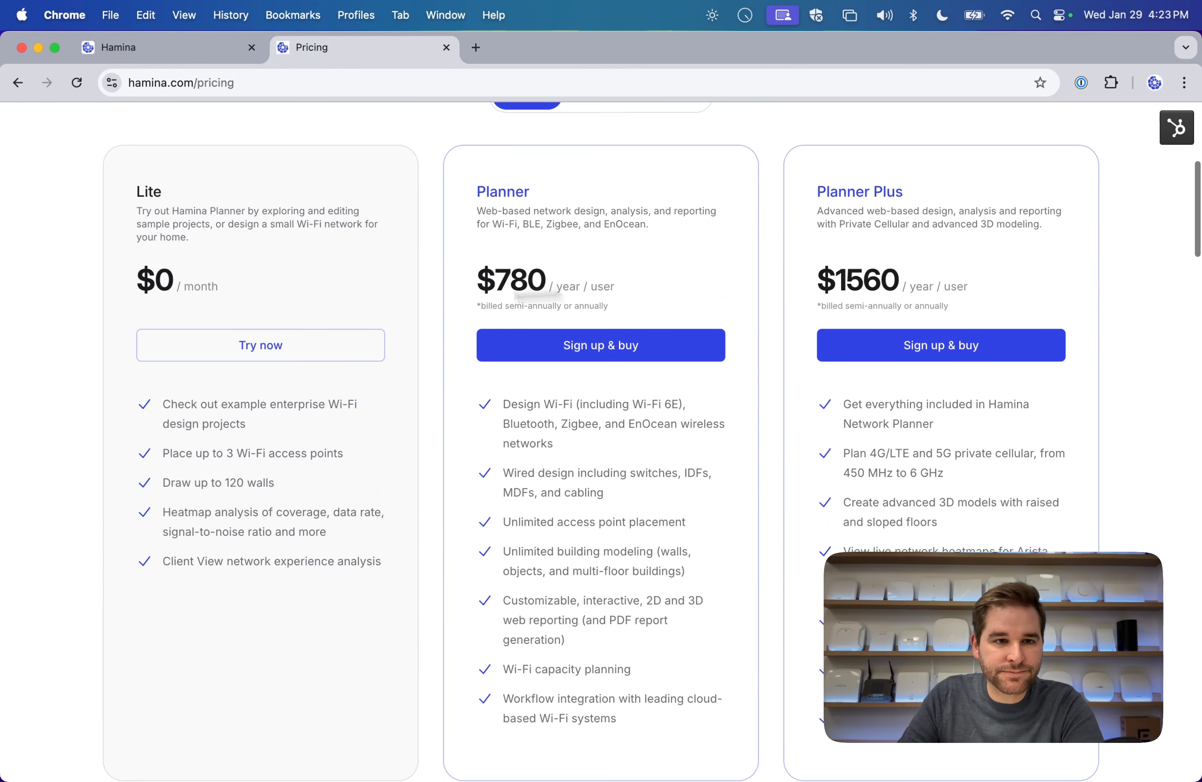
left_click_drag(133, 186, 224, 251)
left_click(226, 286)
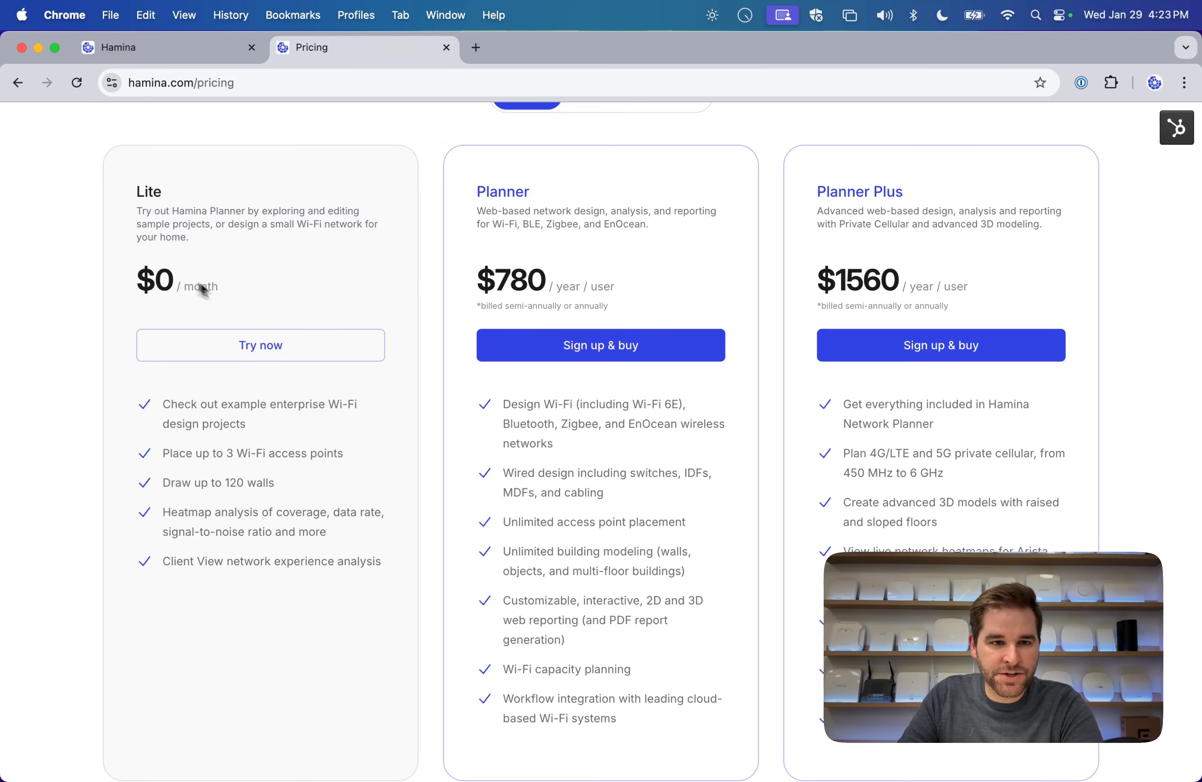
scroll(333, 352, "down", 3)
scroll(248, 345, "down", 2)
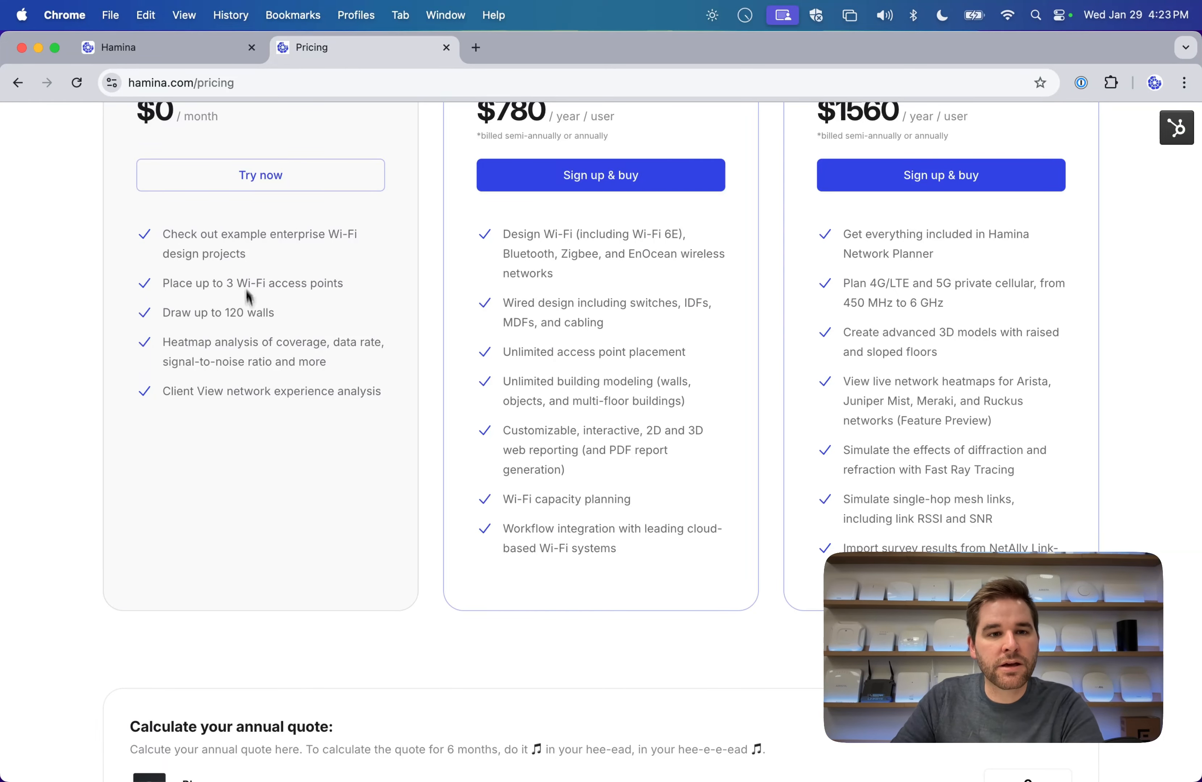
scroll(246, 291, "up", 3)
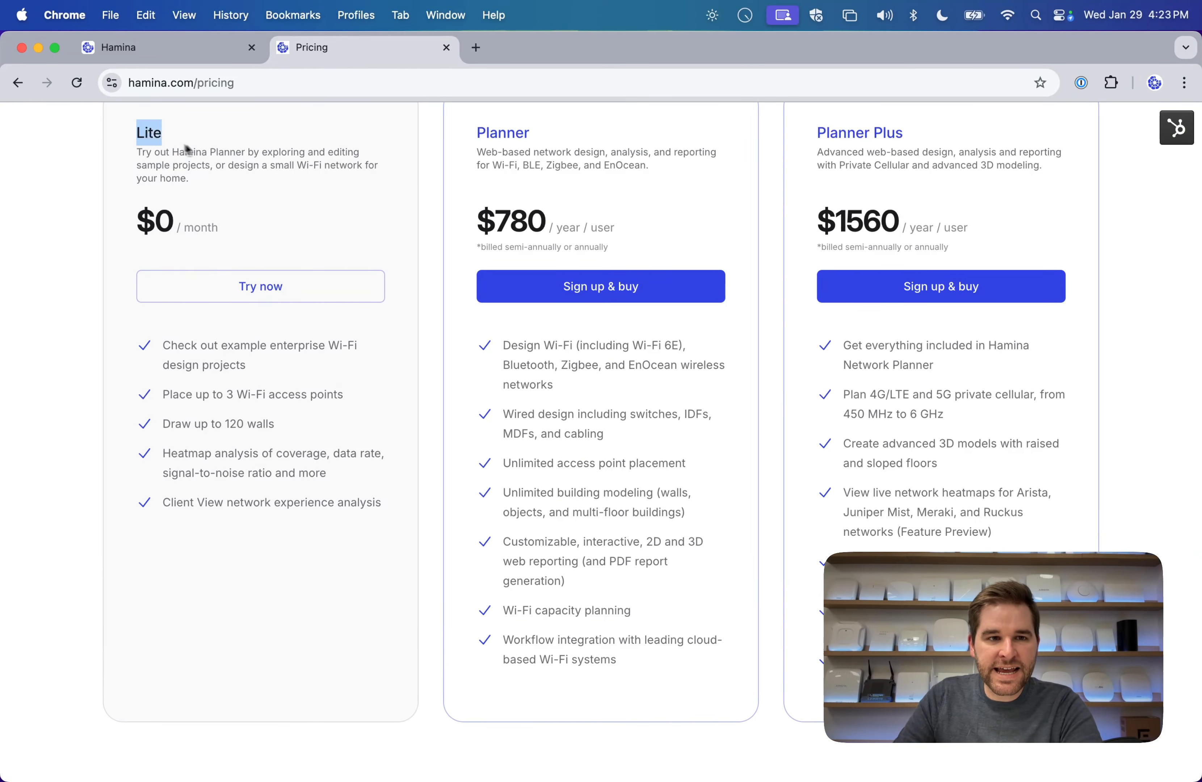
scroll(199, 195, "up", 2)
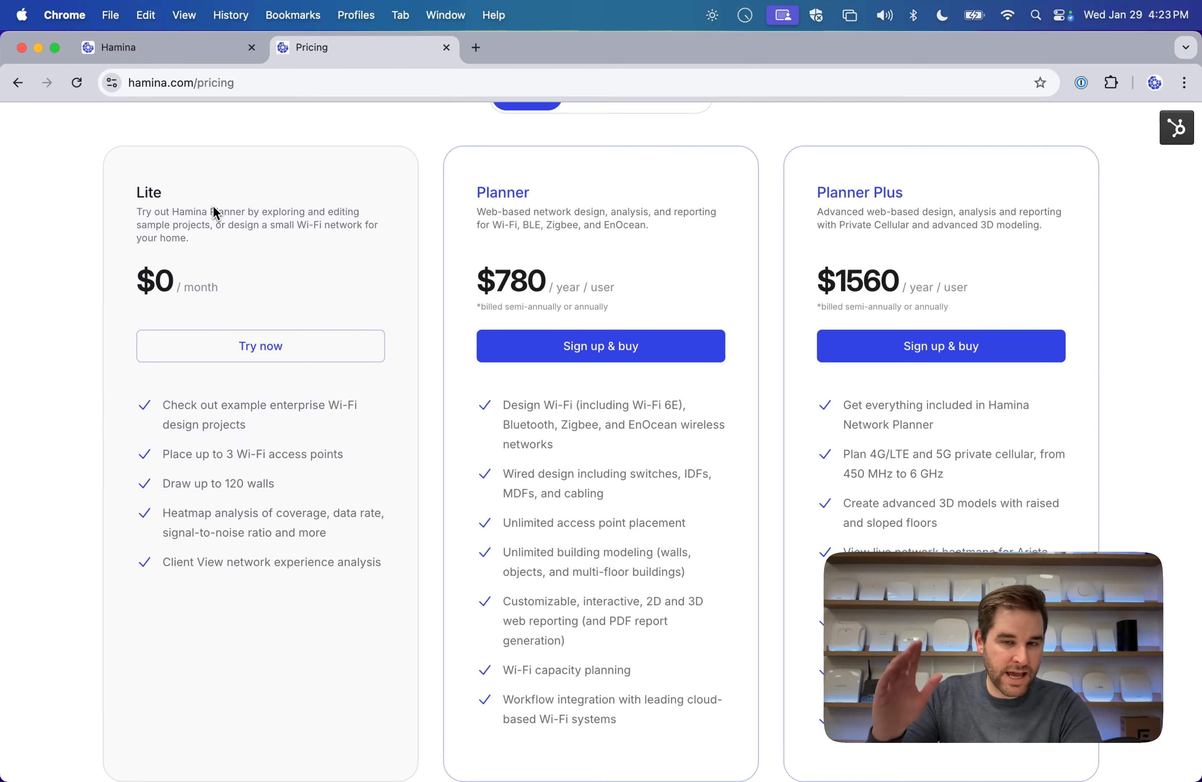
scroll(203, 203, "up", 1)
left_click(150, 50)
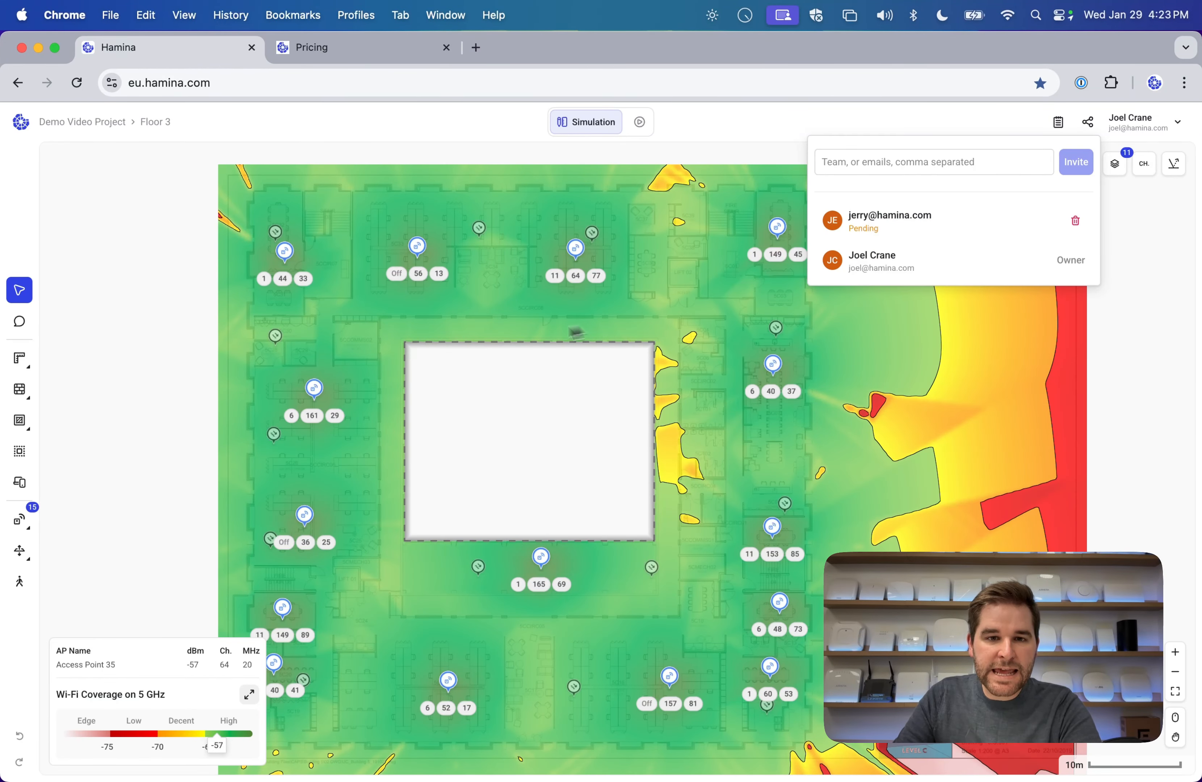
Add a note reading 'No APs here!' near the top rooms of Floor 3.
scroll(569, 329, "down", 1)
left_click(542, 381)
scroll(542, 396, "left", 3)
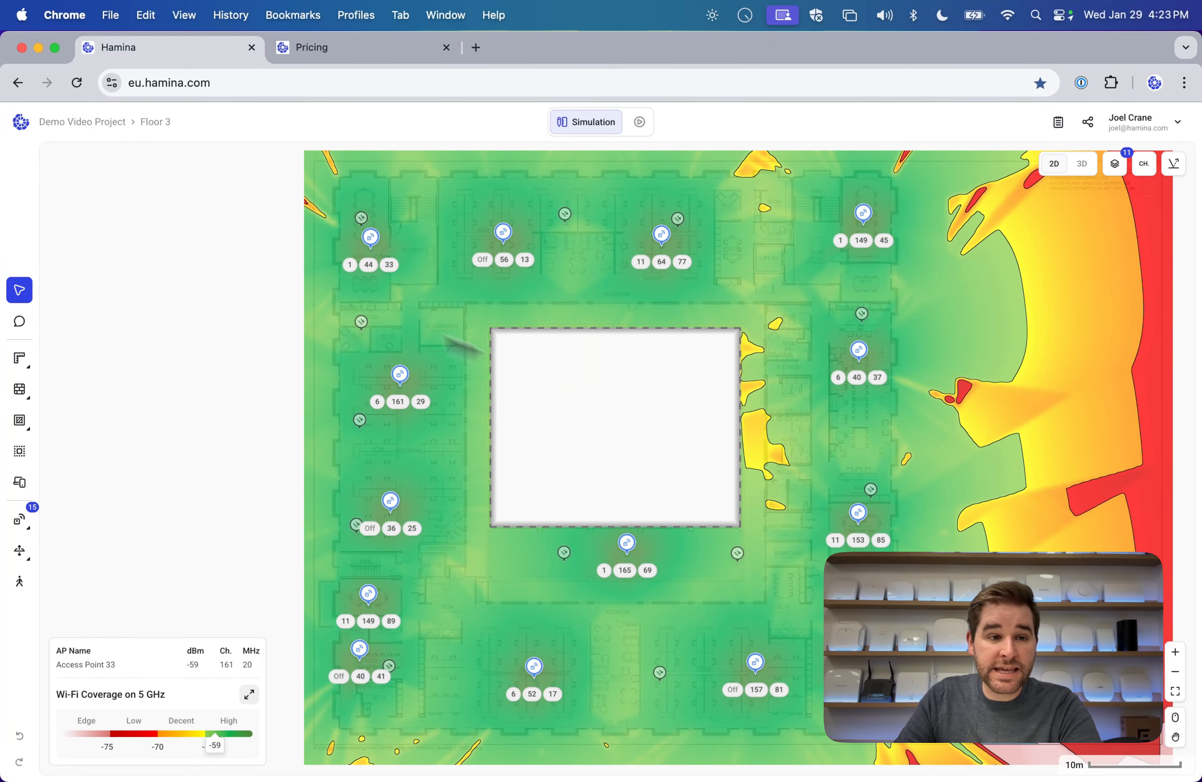
left_click(26, 324)
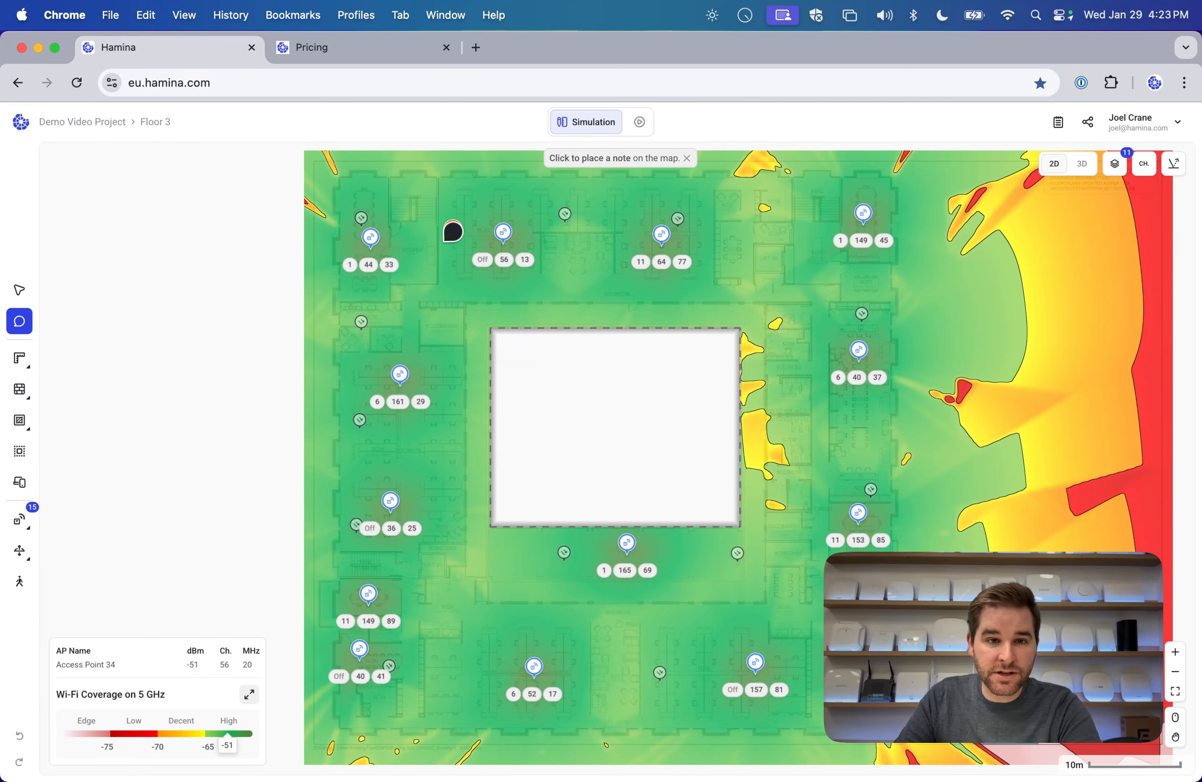
left_click(452, 231)
type("No APs here!")
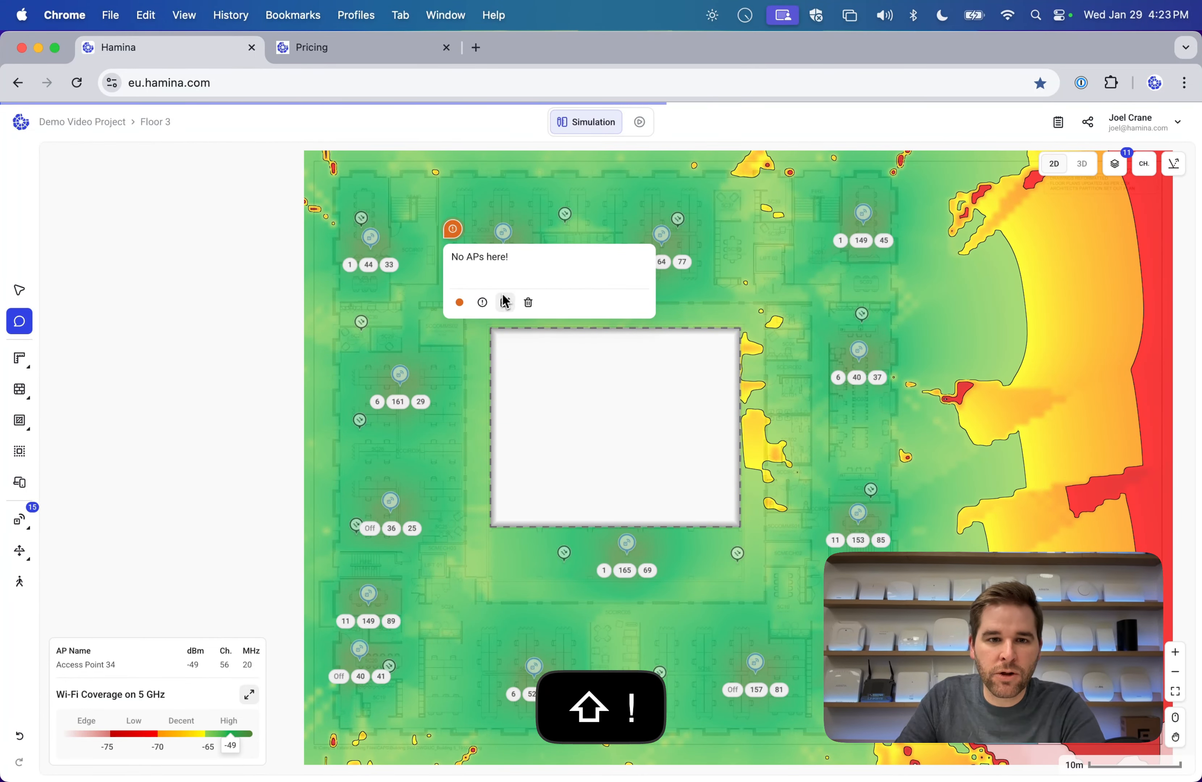
left_click(556, 234)
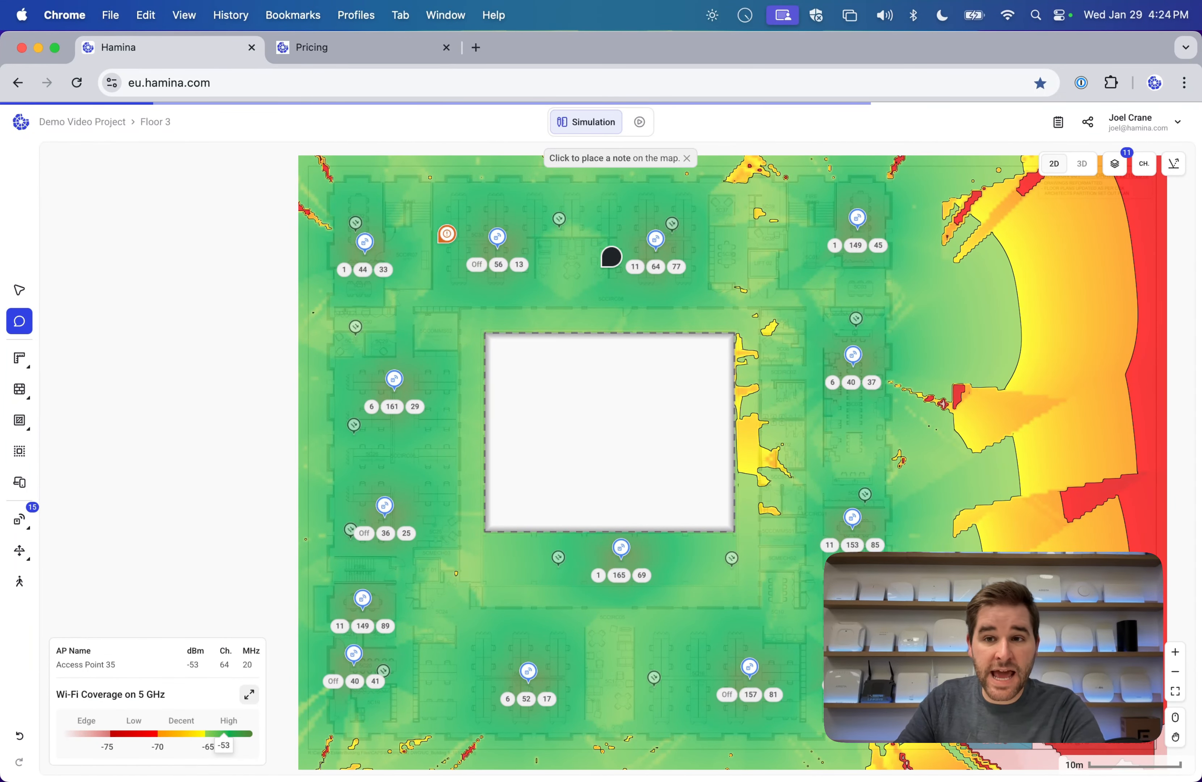
Return to the Edit tool, check the sharing list, and pan the floor plan slightly left.
left_click(19, 290)
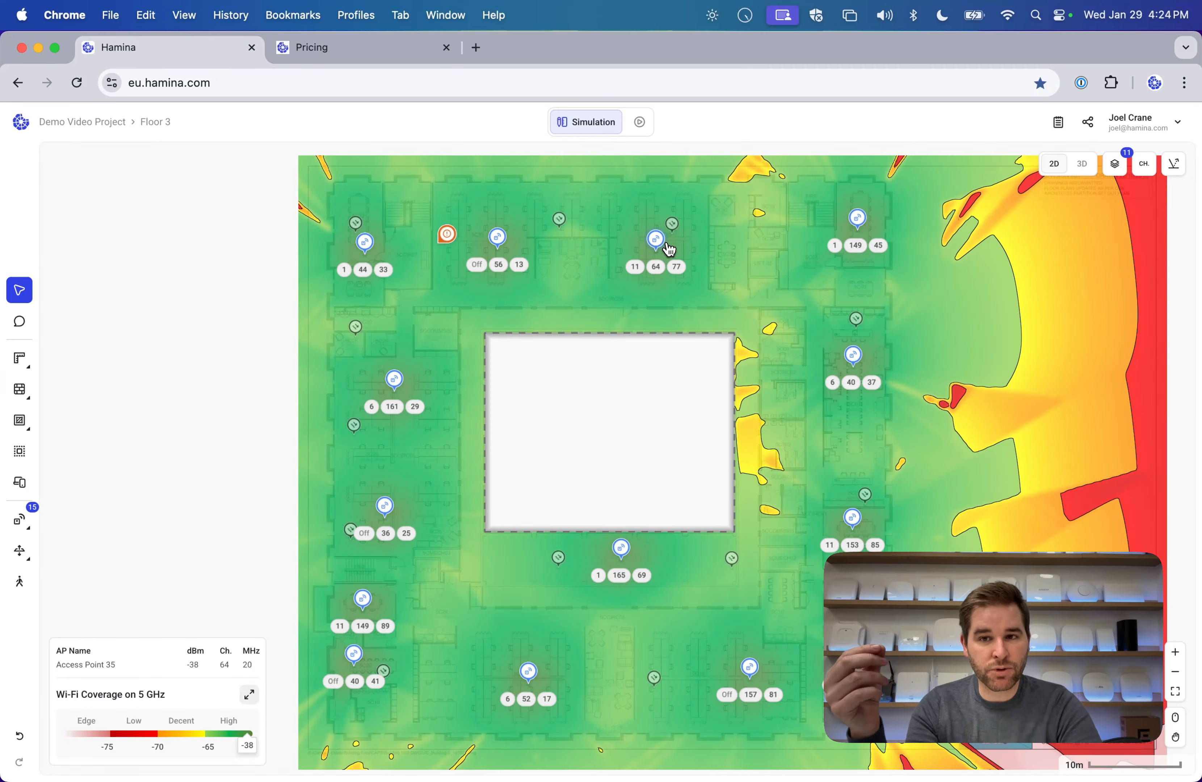
left_click(1091, 124)
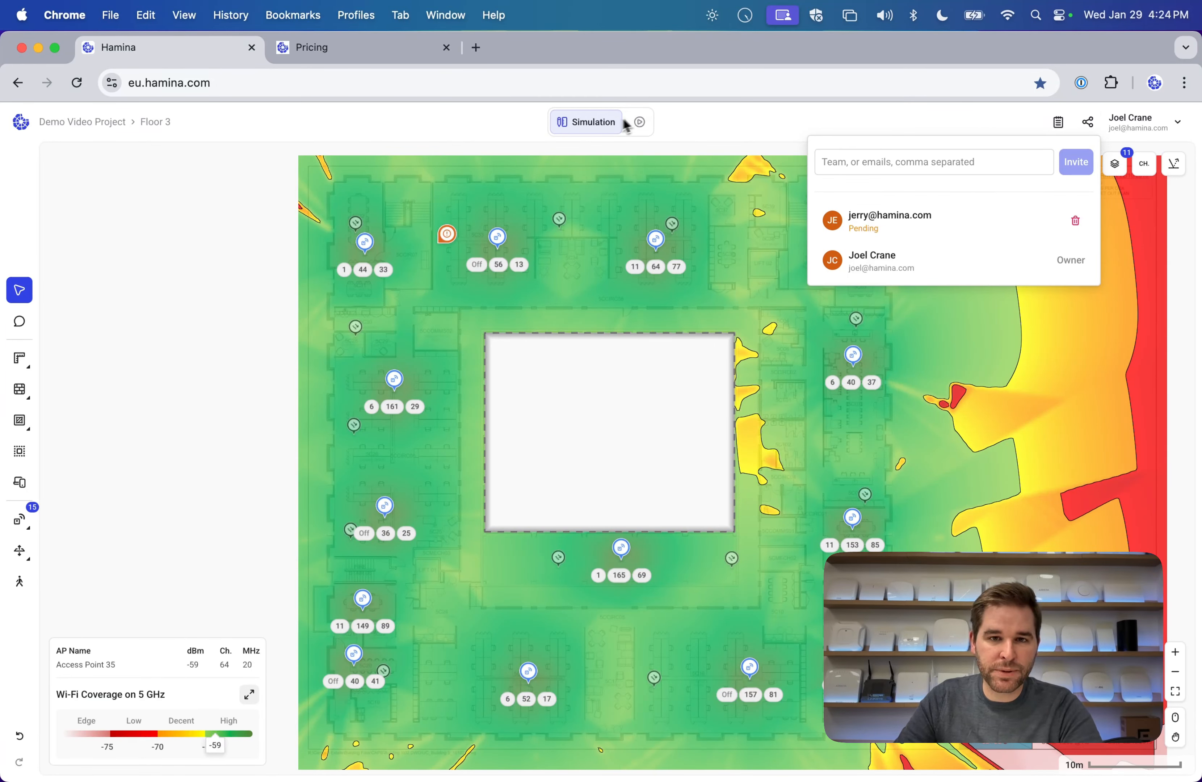
left_click(692, 123)
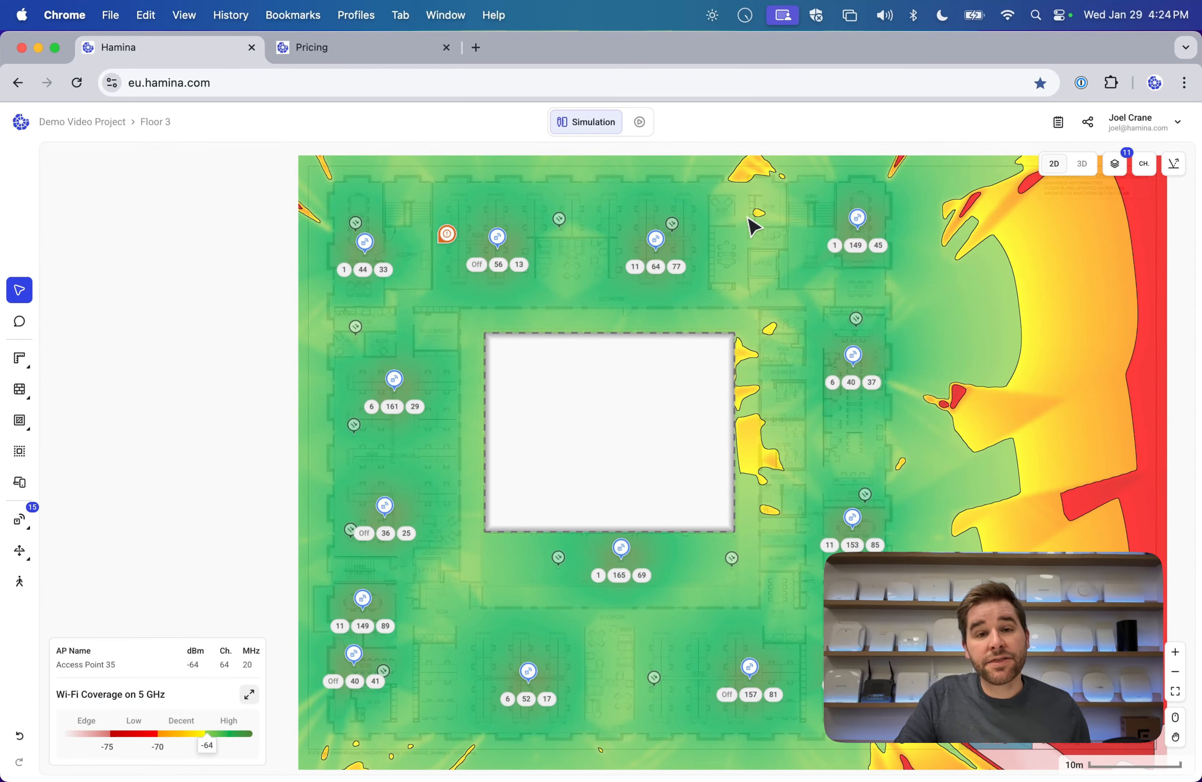
left_click_drag(751, 226, 714, 236)
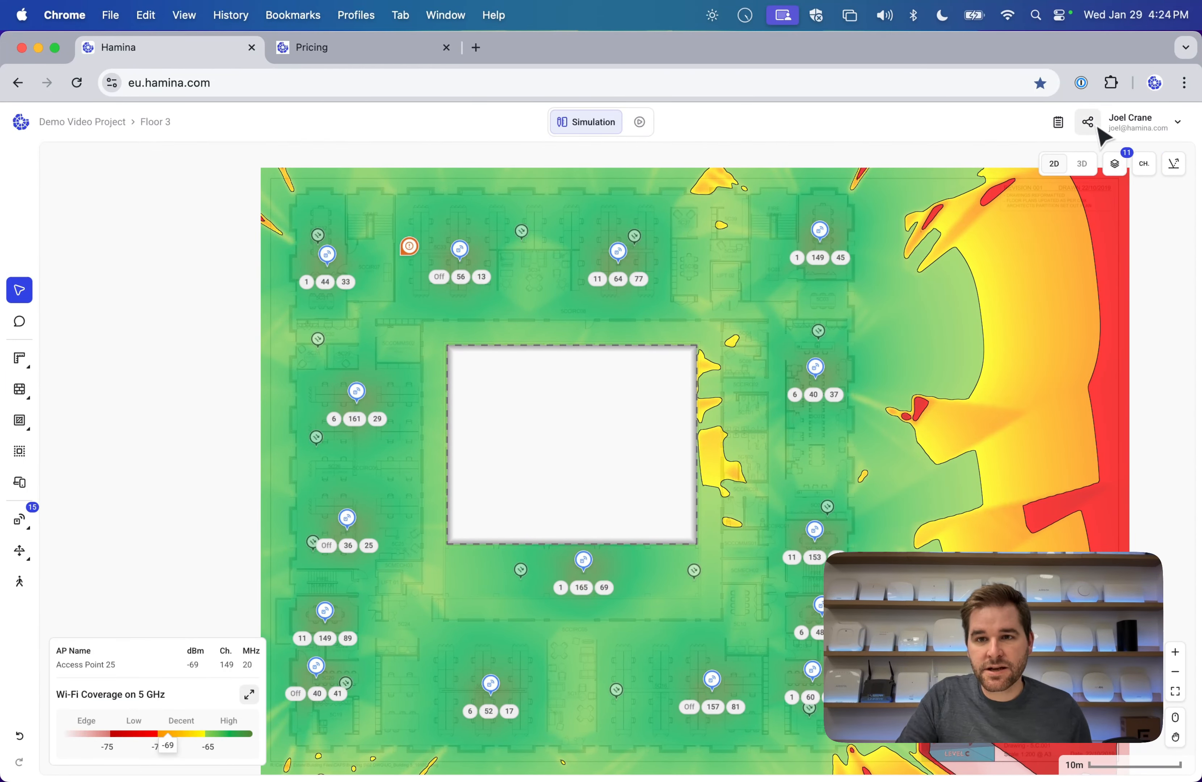
left_click(1059, 124)
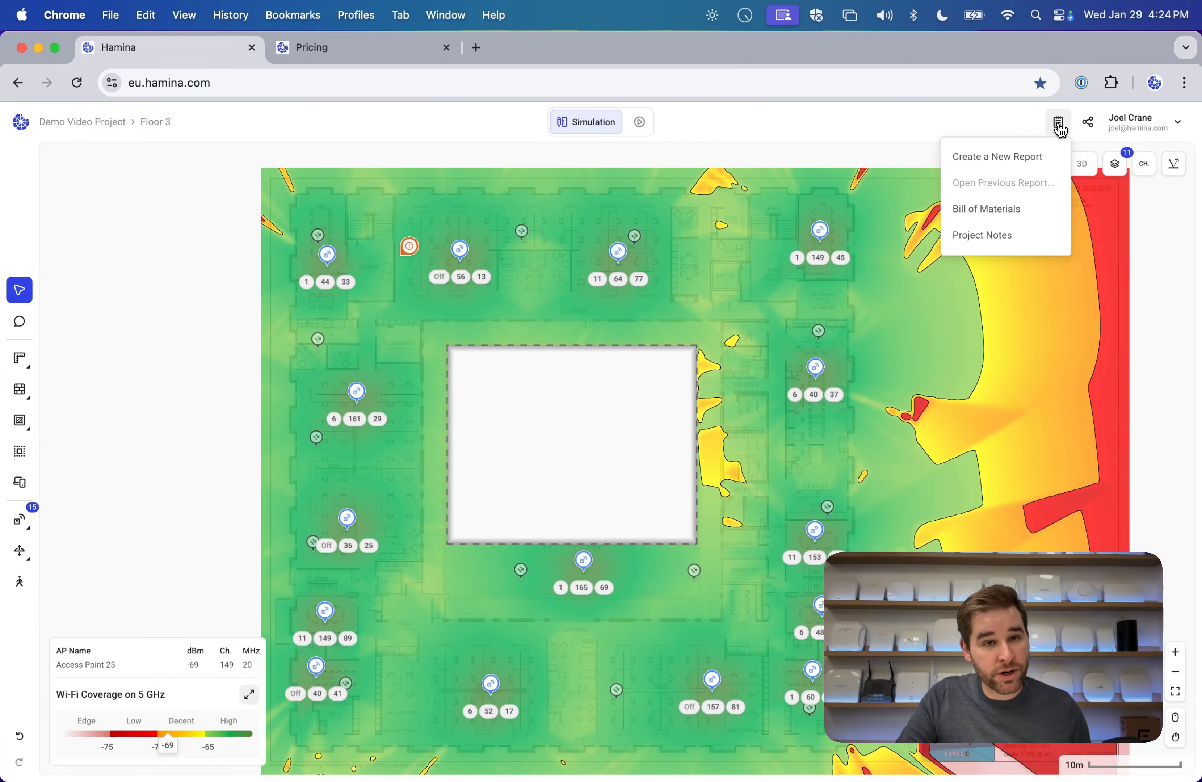
left_click(1011, 216)
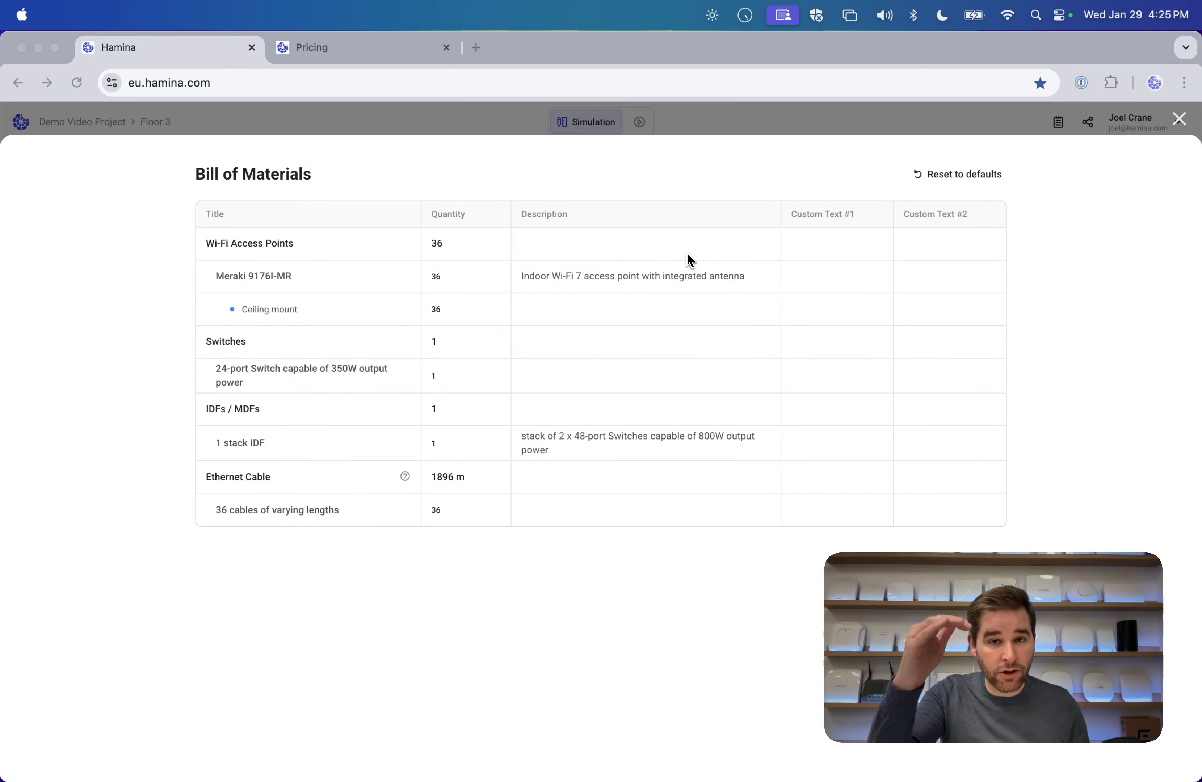
left_click(1178, 119)
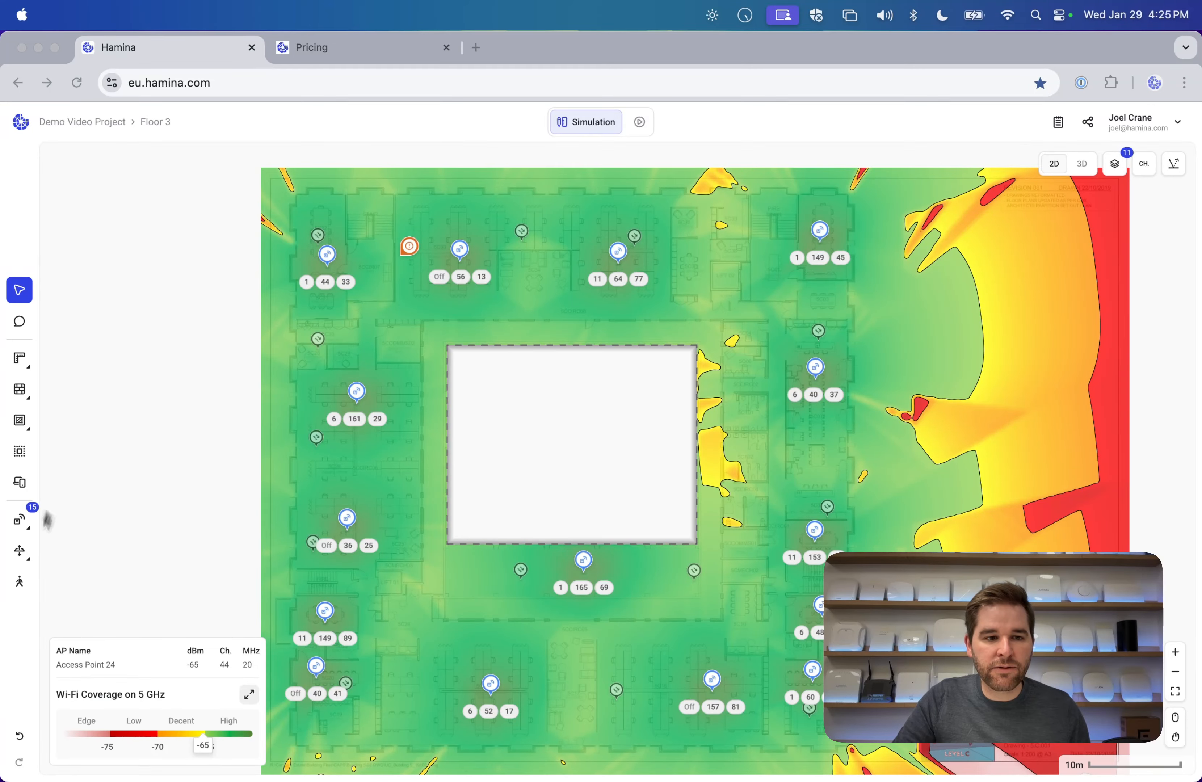
Place four wired cameras across the Floor 3 plan.
left_click(21, 526)
mouse_move(24, 552)
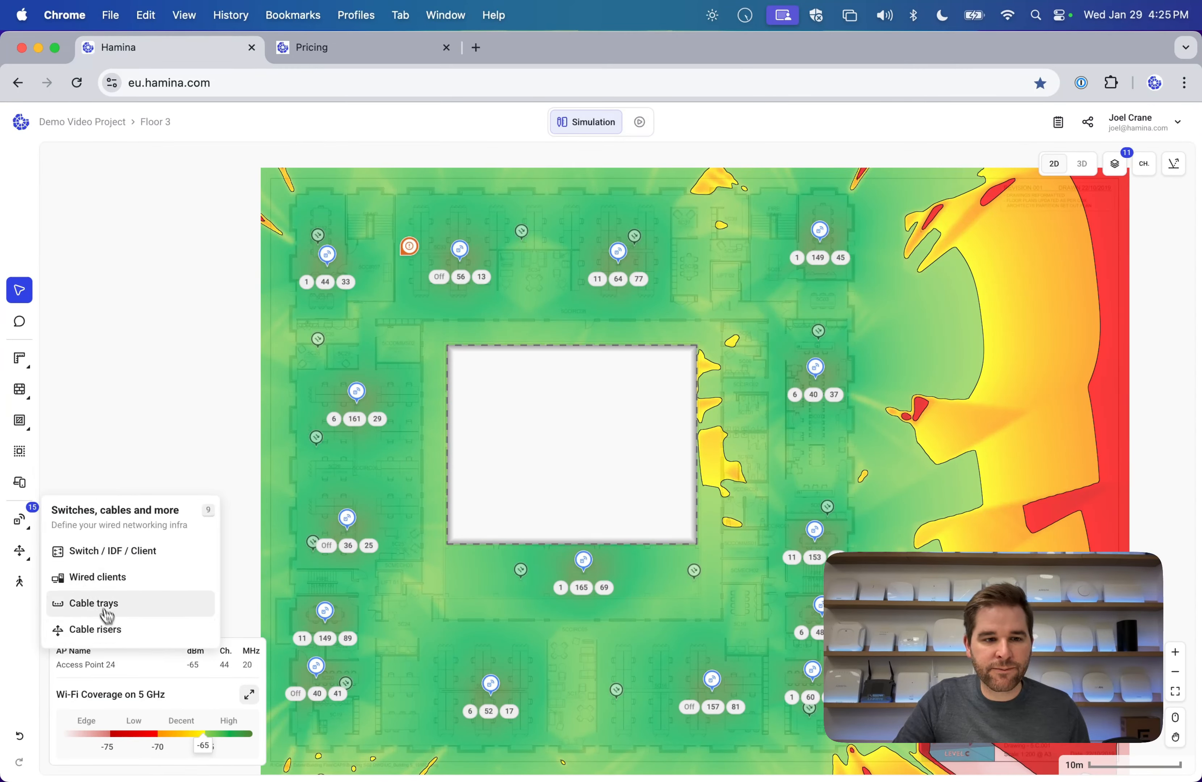
left_click(110, 582)
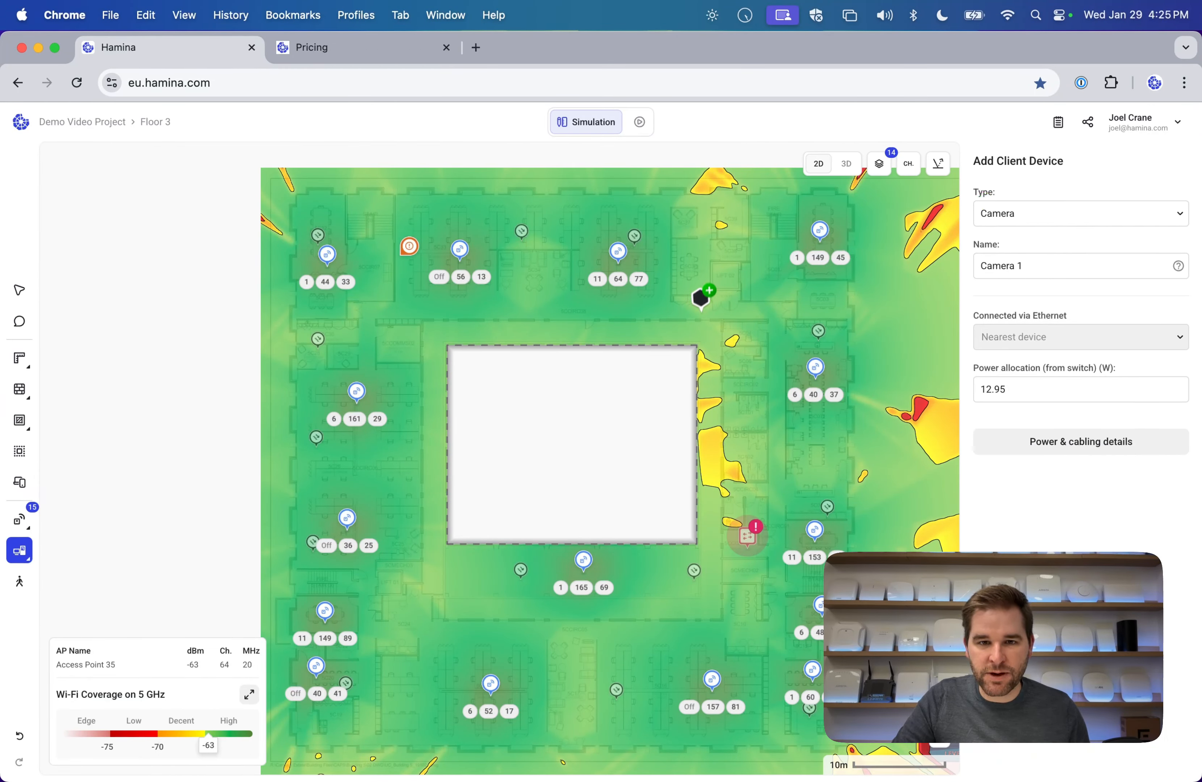
left_click(674, 305)
left_click(491, 304)
left_click(387, 307)
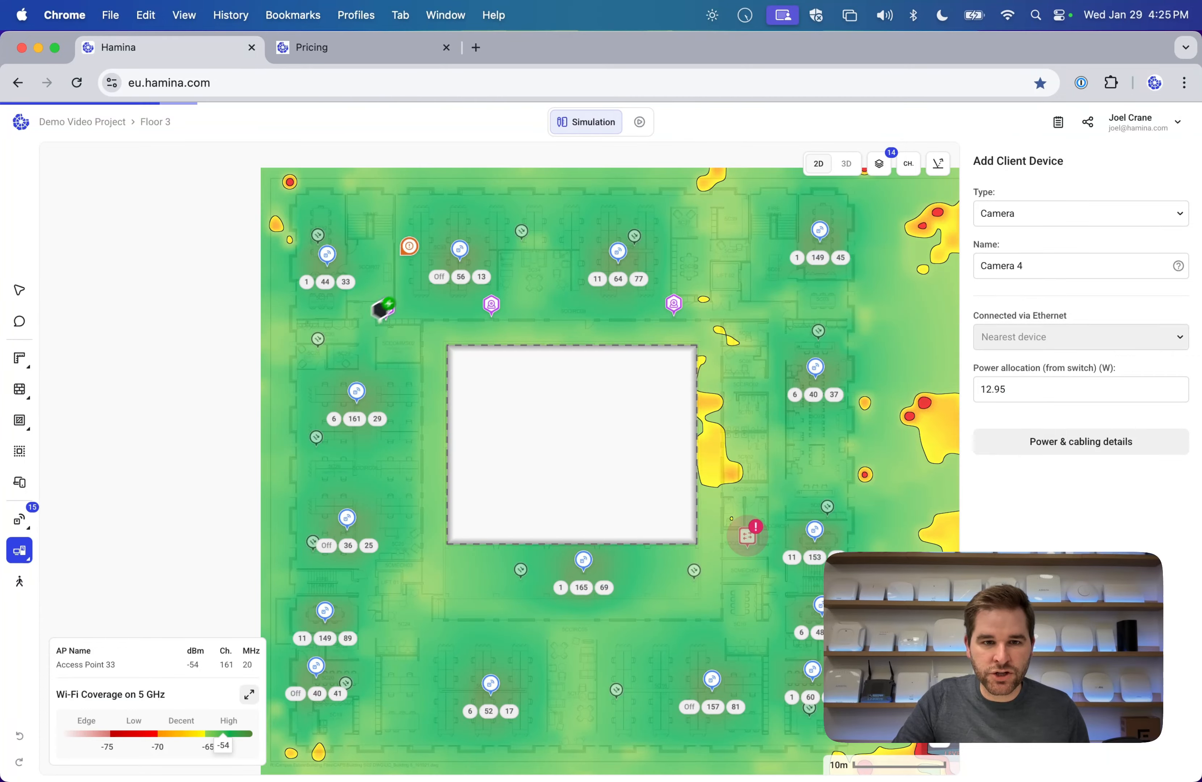
left_click(416, 350)
left_click(23, 300)
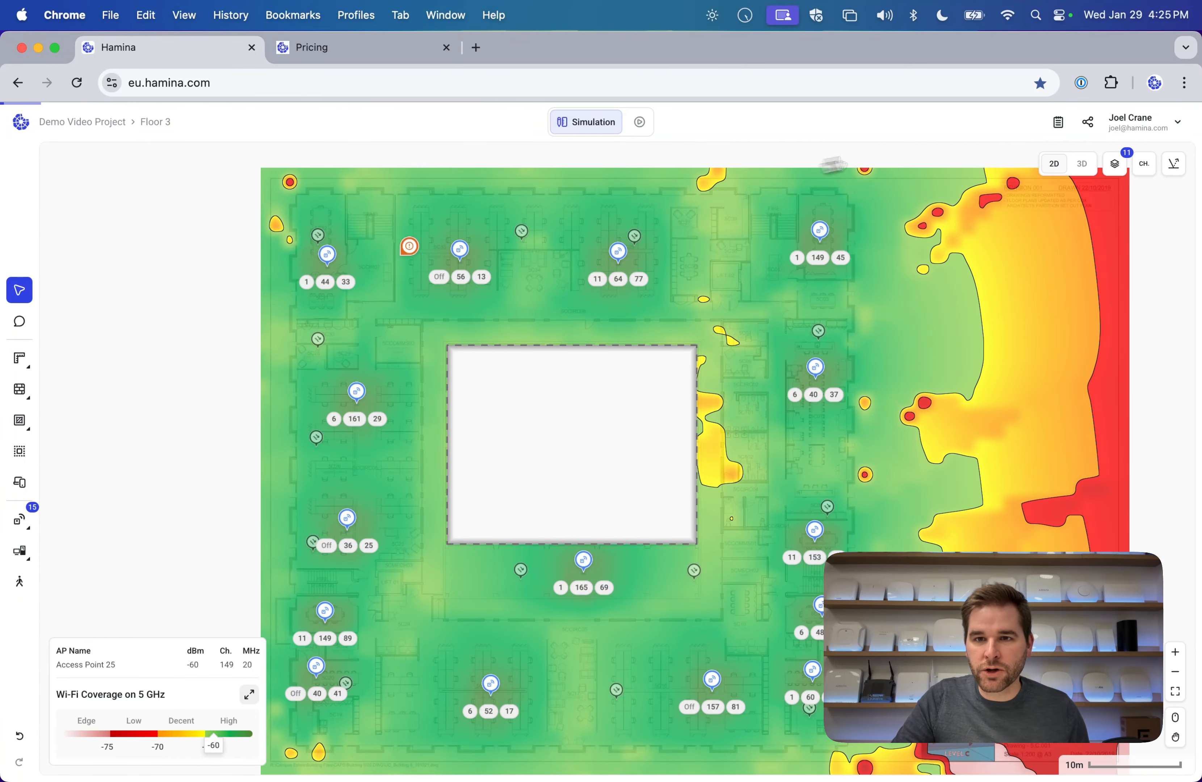
Review the Bill of Materials (four cameras, 2144 m Ethernet), leaving the Camera title unchanged.
left_click(1064, 125)
left_click(1008, 213)
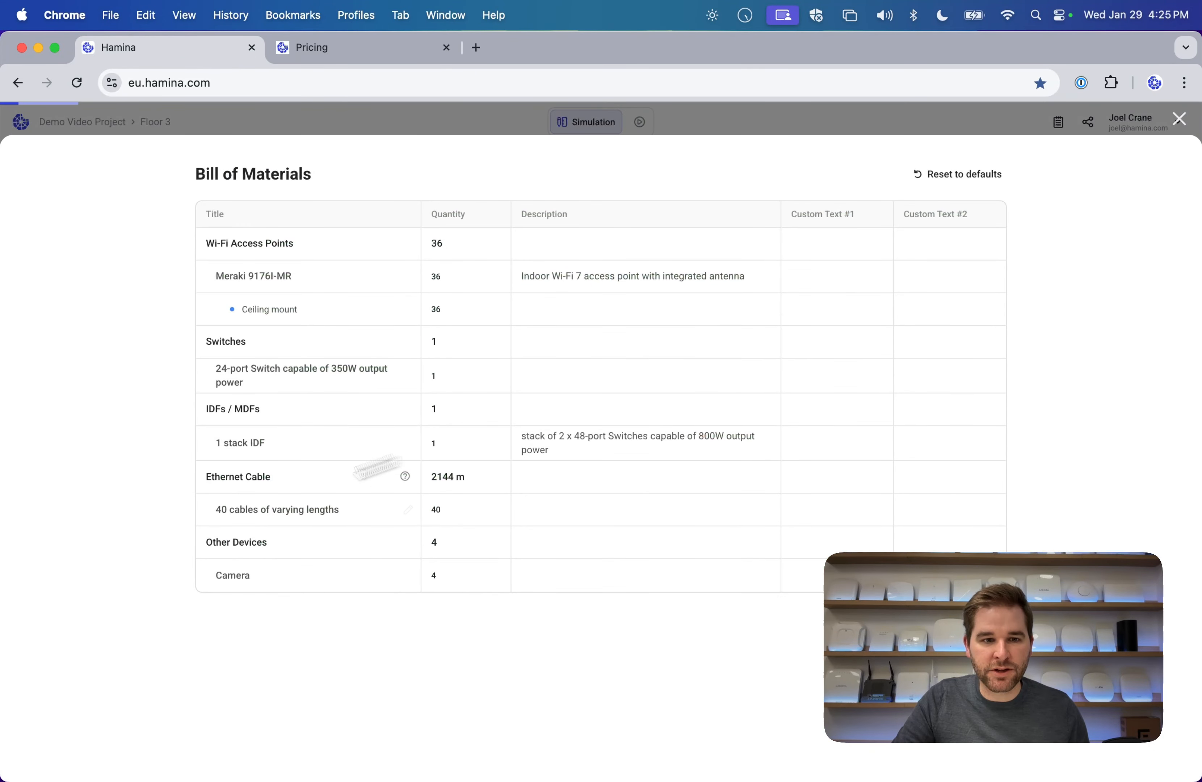
left_click(407, 579)
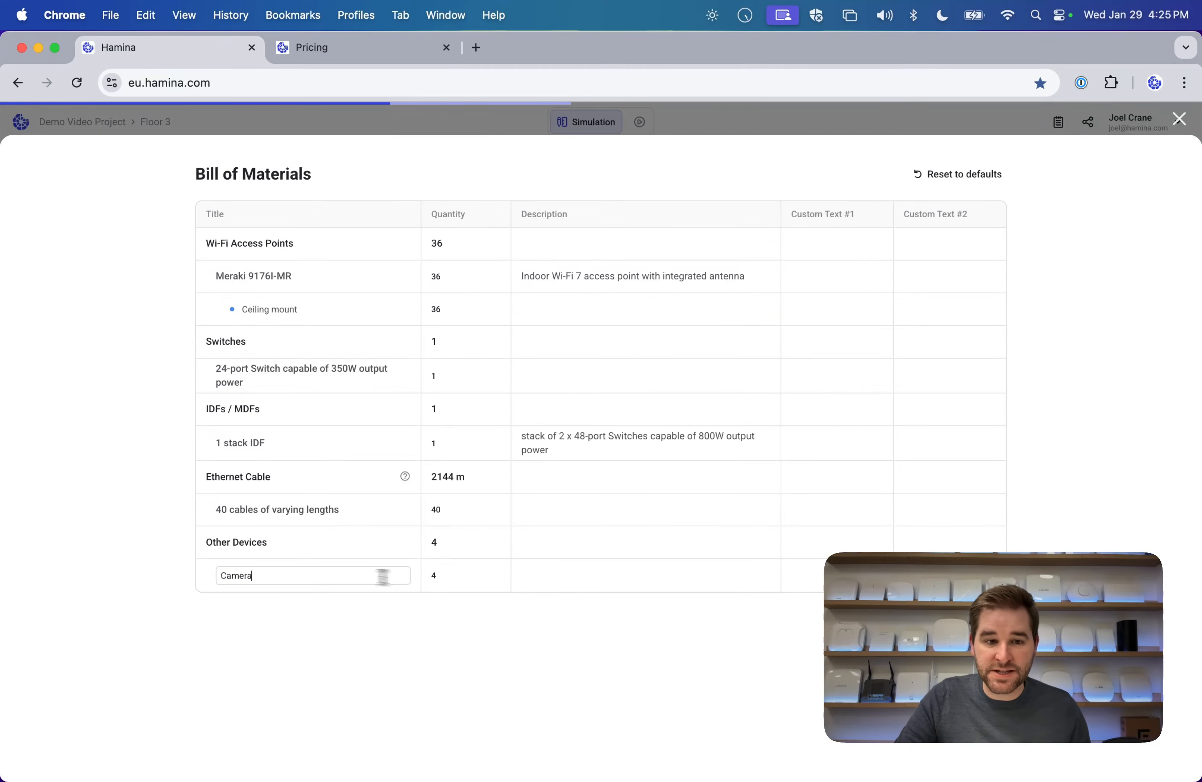
left_click(294, 621)
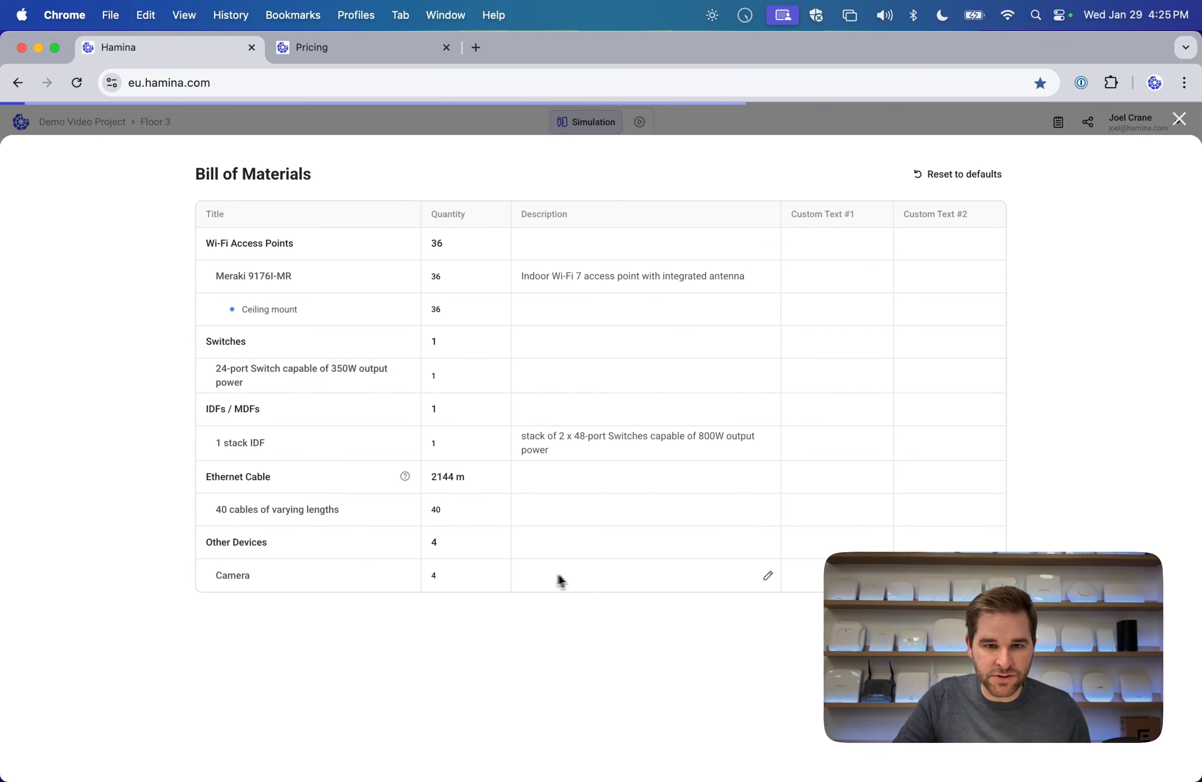
left_click(1188, 122)
left_click(1058, 123)
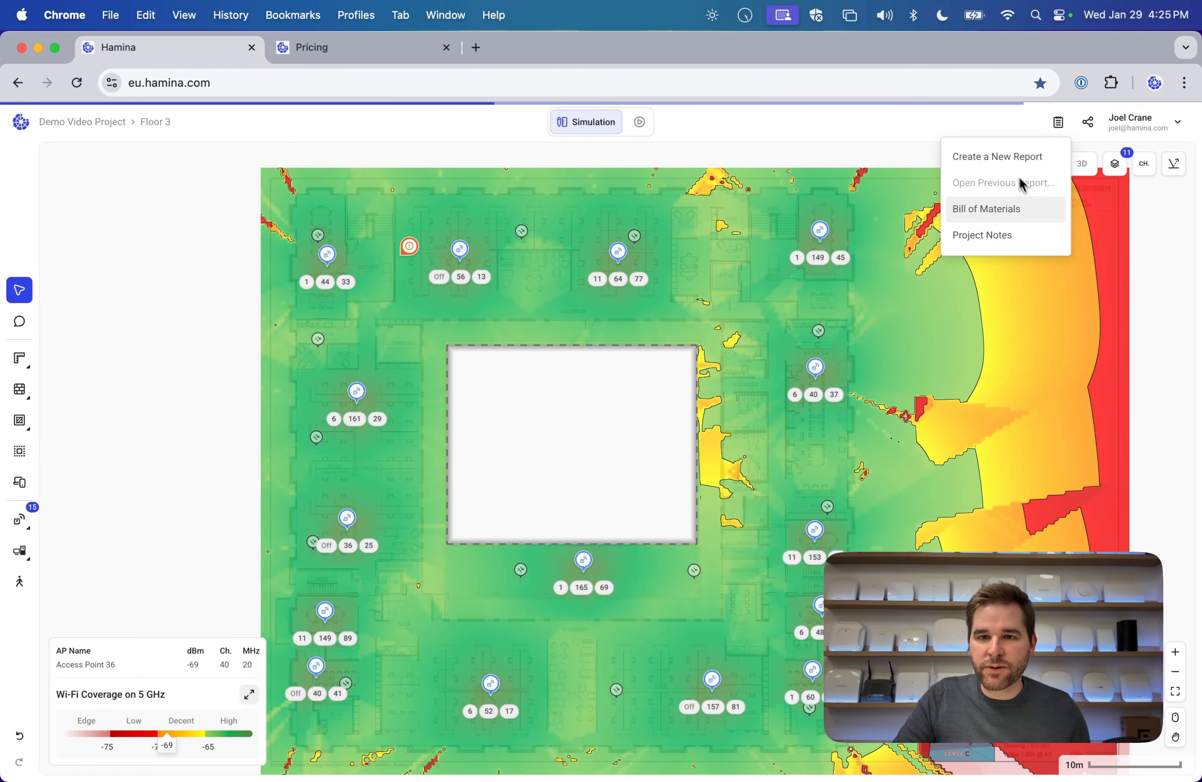
Save project notes titled 'Project Notes!' with body 'This is where we put the notes!'.
left_click(1000, 236)
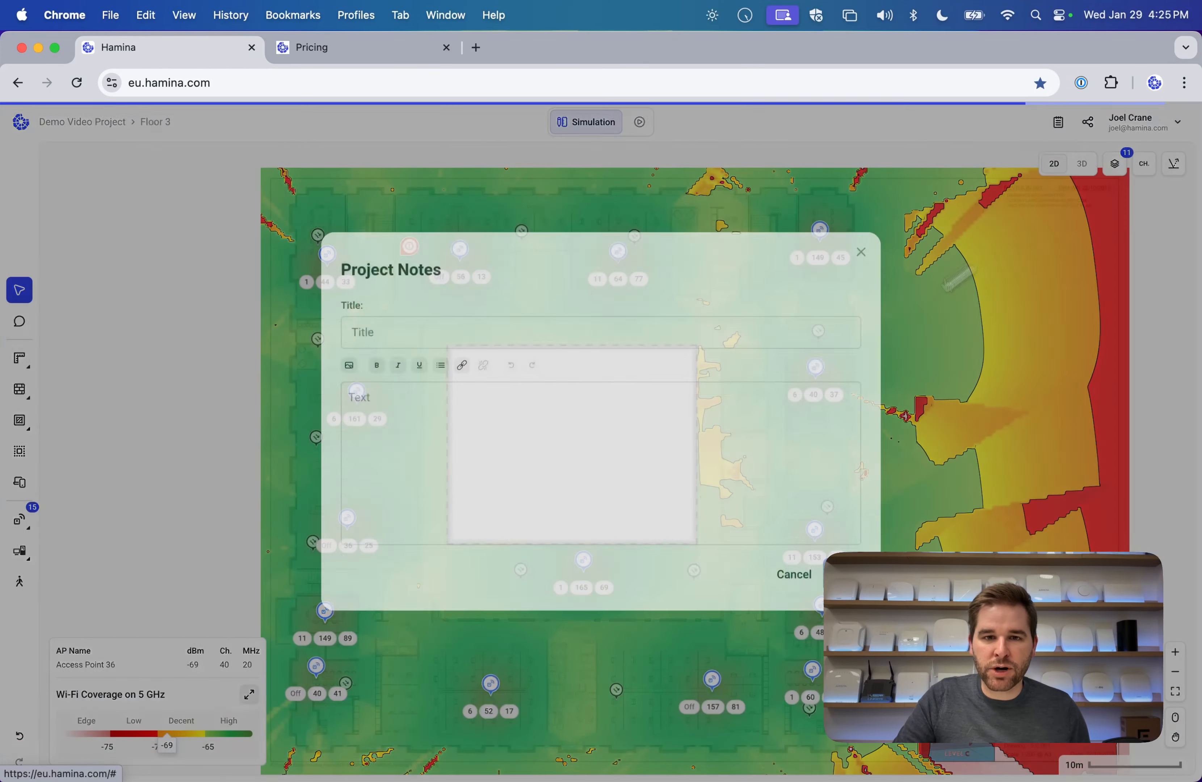
left_click(497, 358)
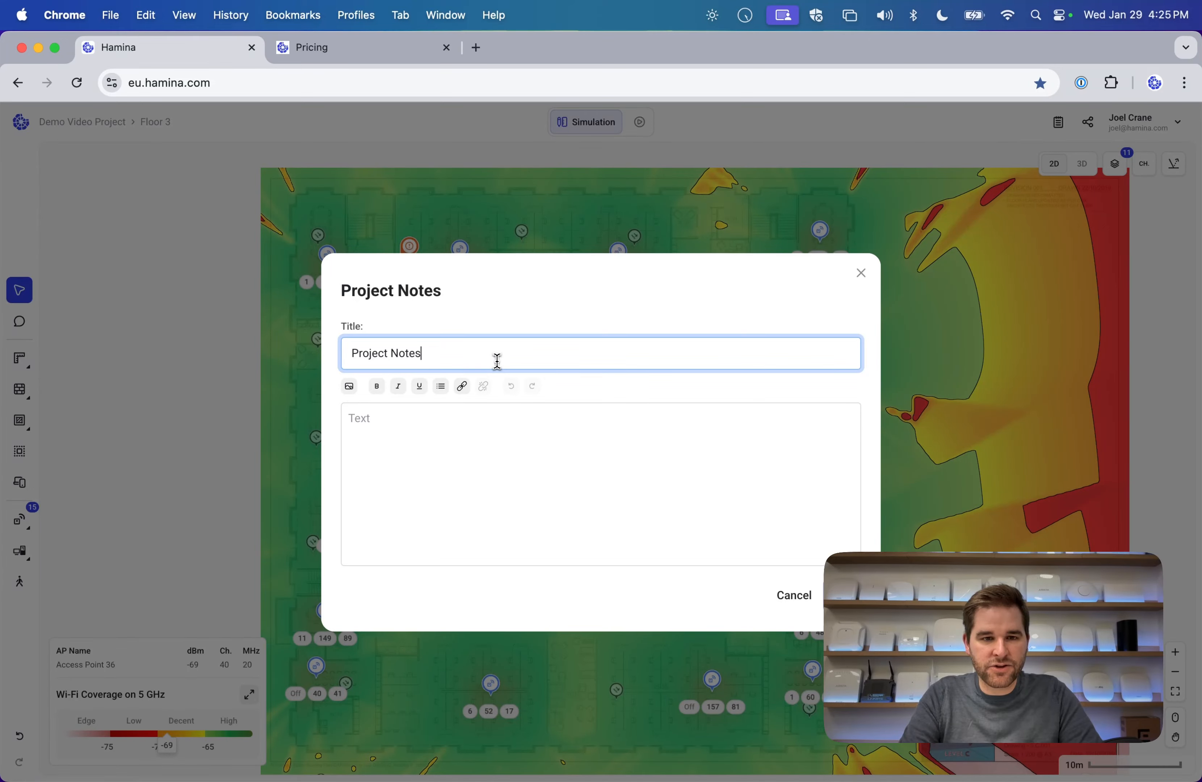
key("Tab")
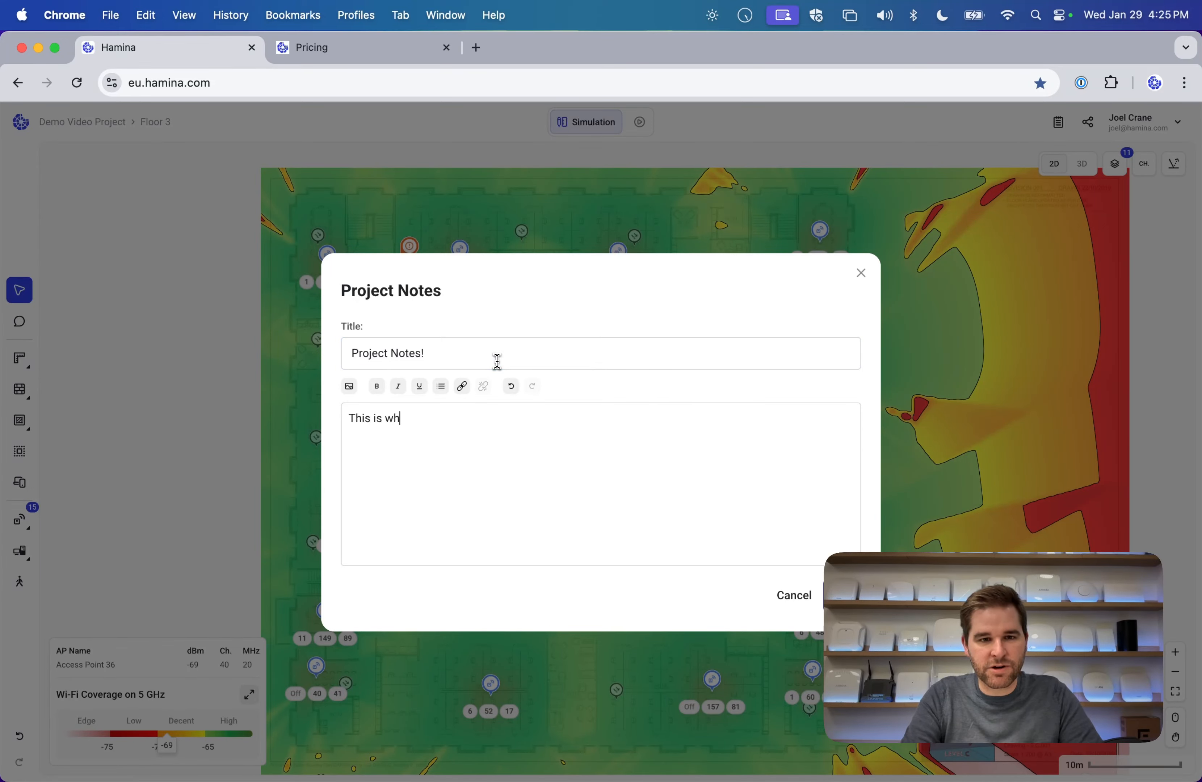
type("This is where we put the note")
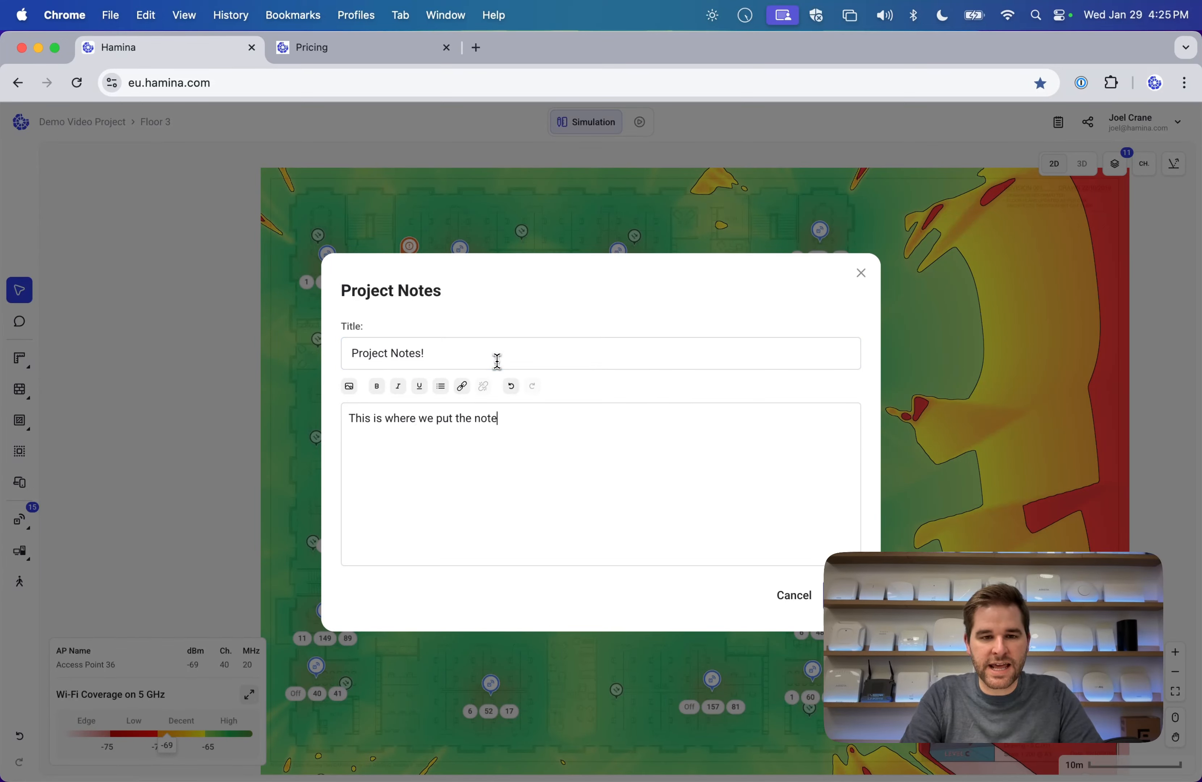
type("s!")
left_click(843, 595)
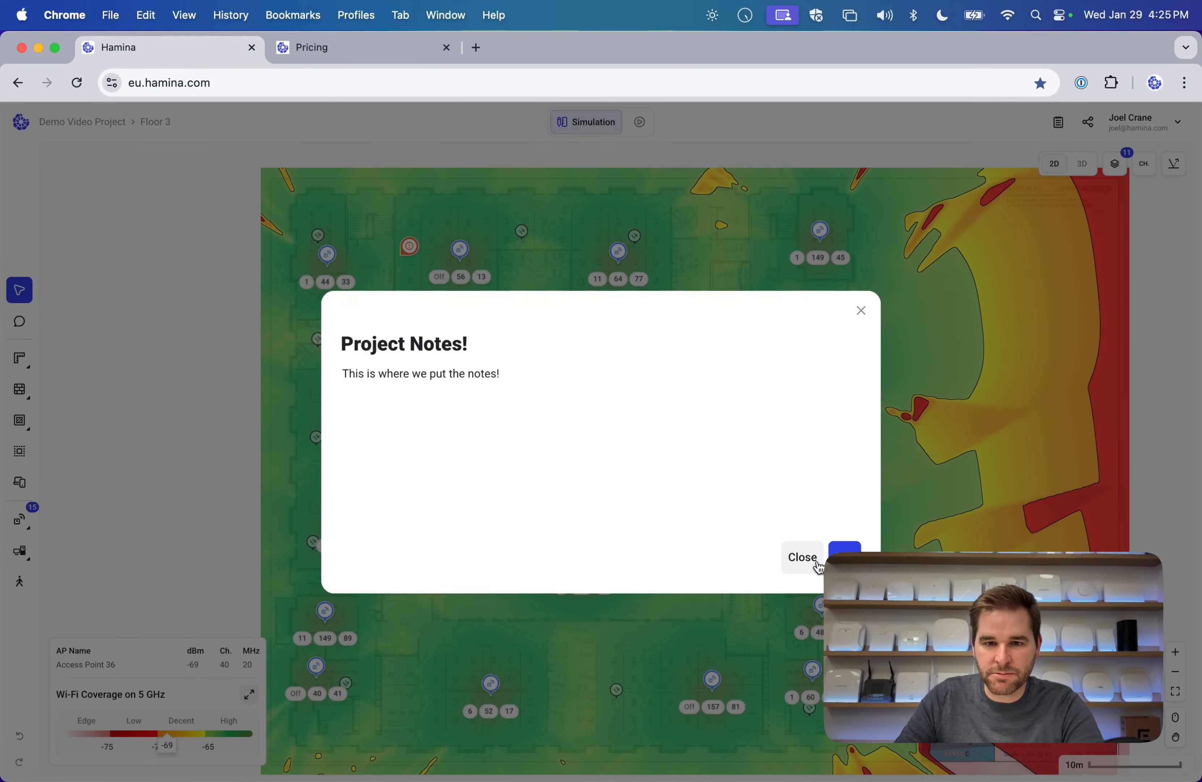
left_click(804, 559)
left_click(1058, 122)
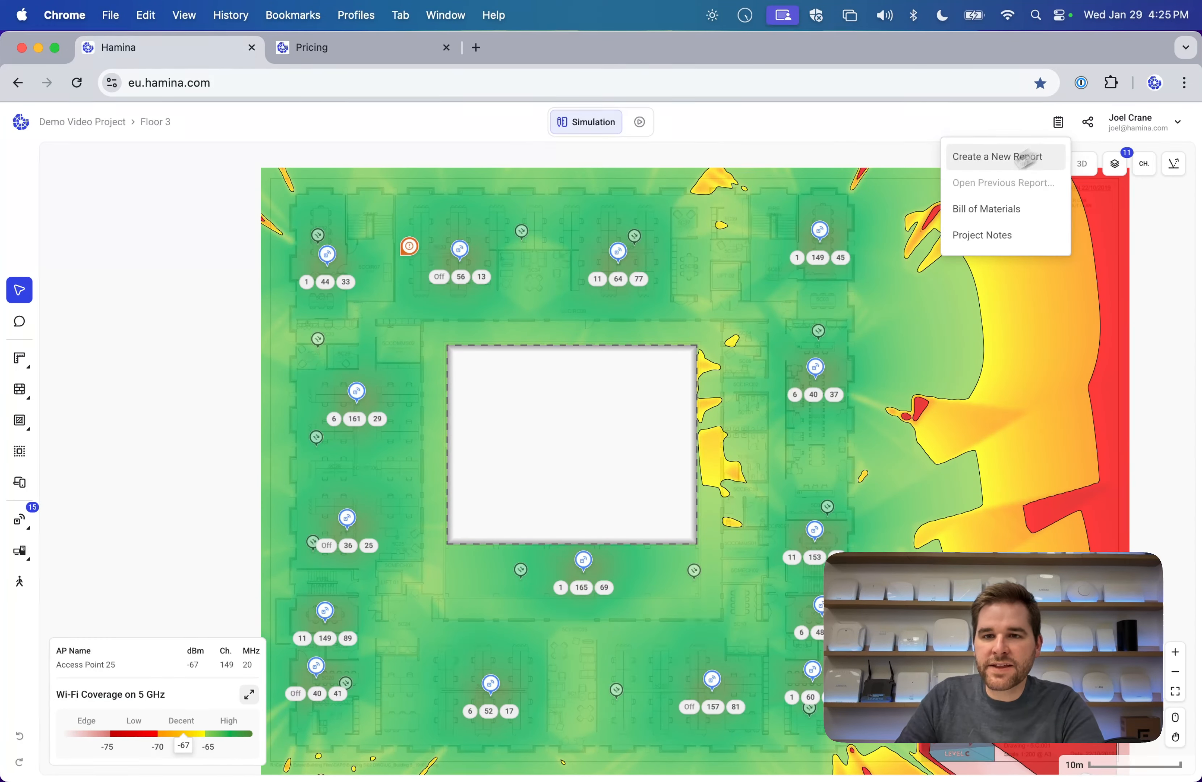
Create a Simulation-type report called 'Demo Simulation Report', keeping No template selected.
left_click(996, 164)
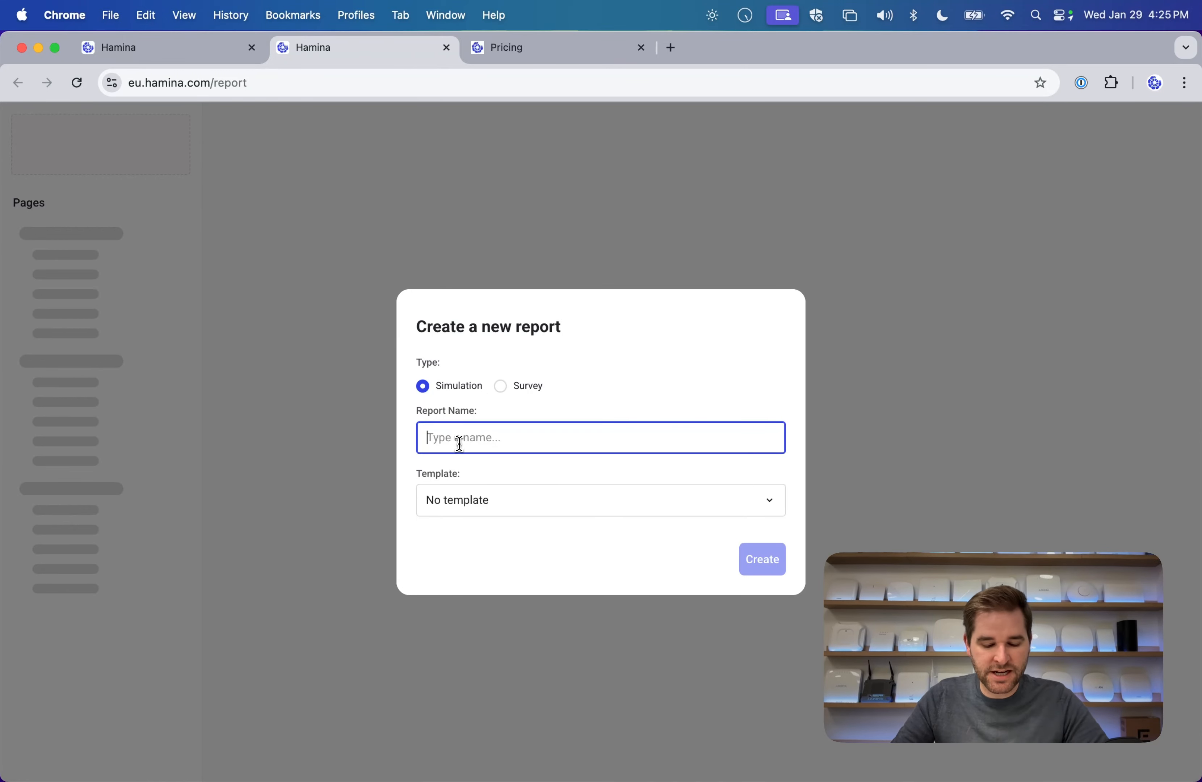
type("Demo Simu")
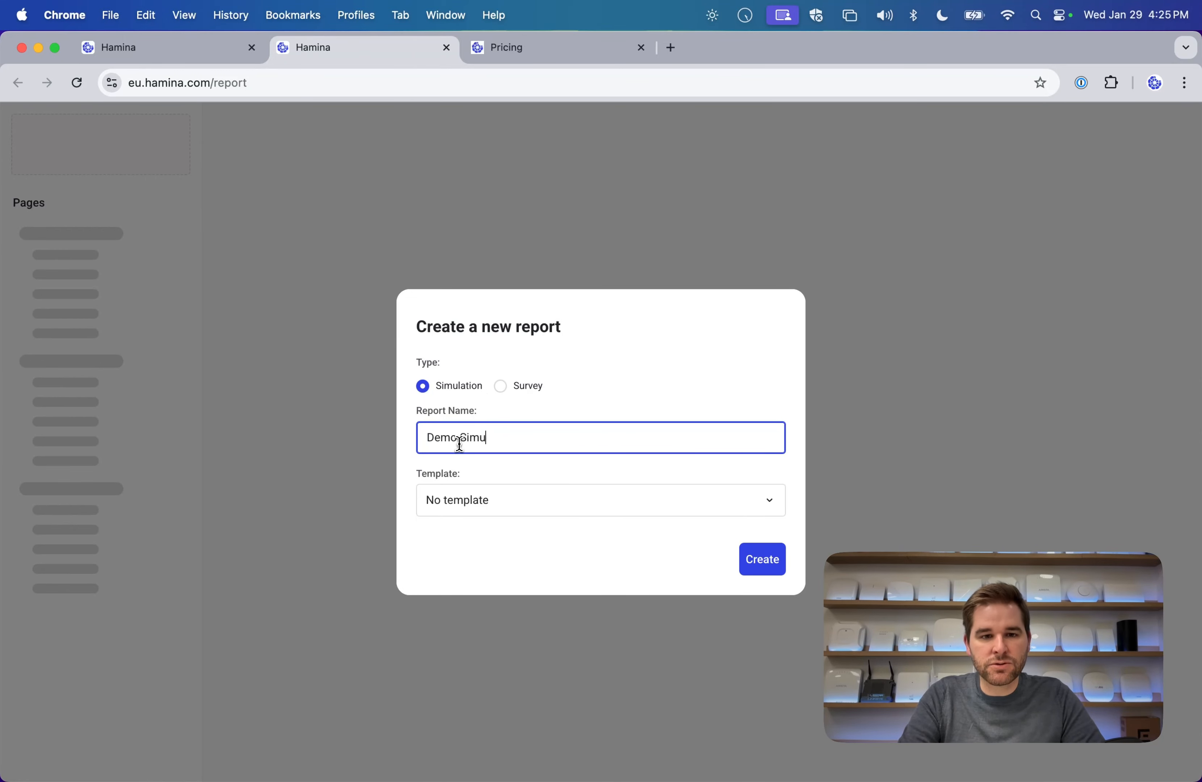
type("lation Report")
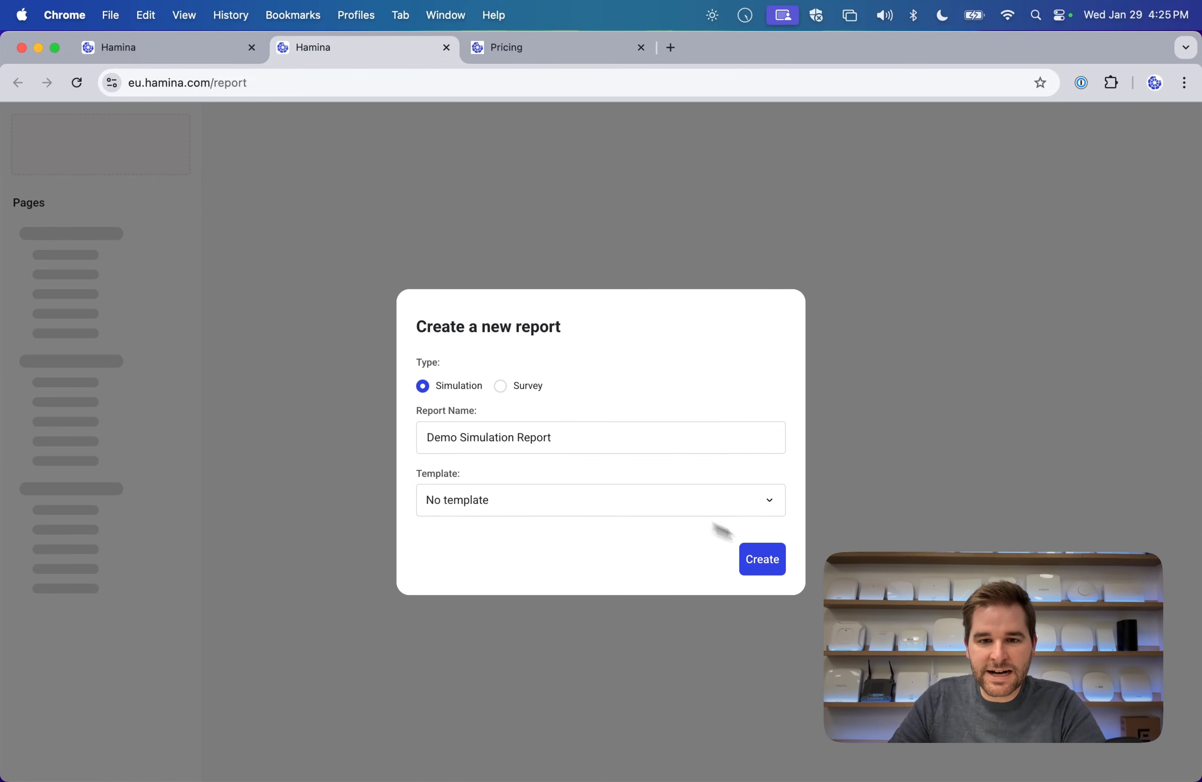
left_click(762, 559)
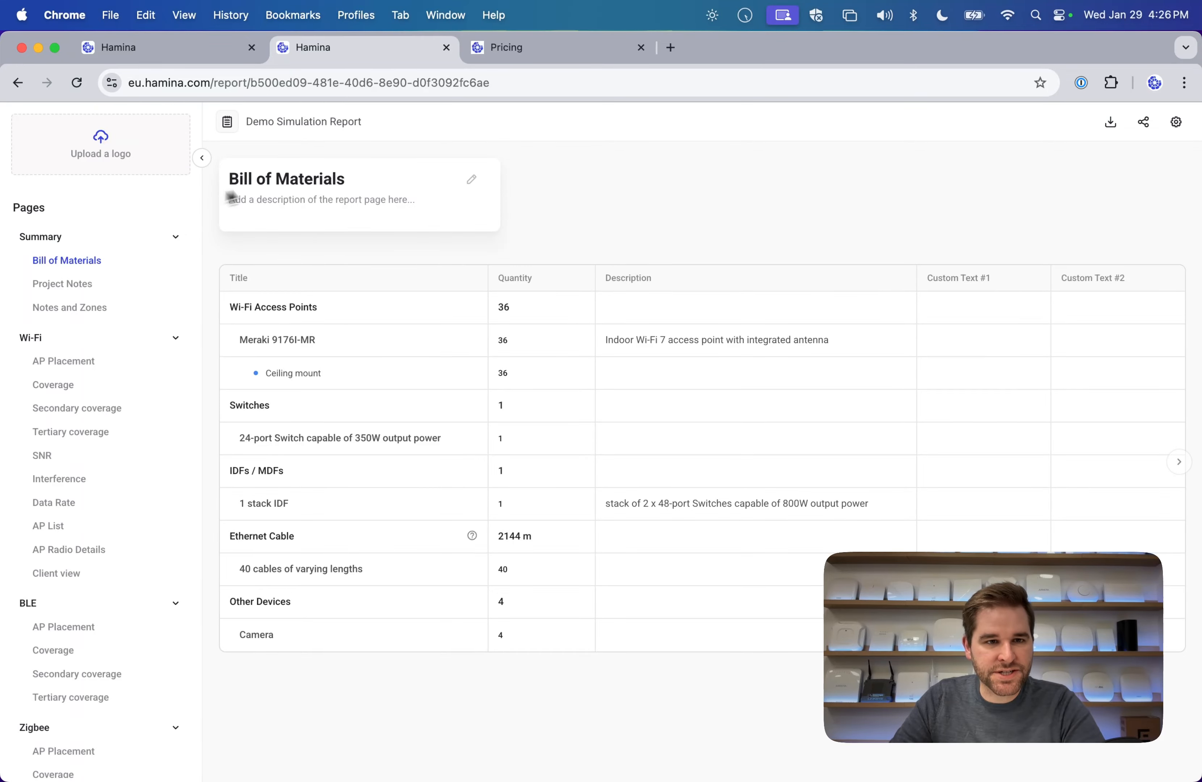
Upload Mursu-Fi.png from the Floorplans folder as the report logo.
left_click(135, 164)
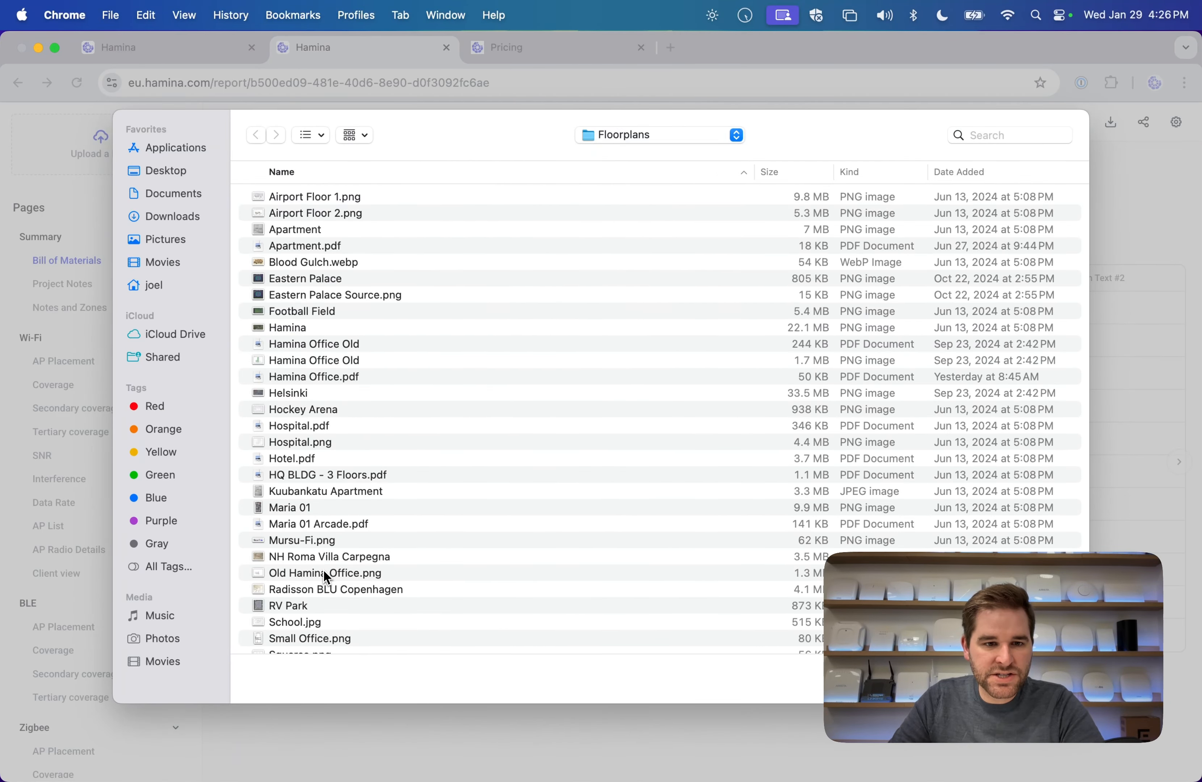
left_click(318, 541)
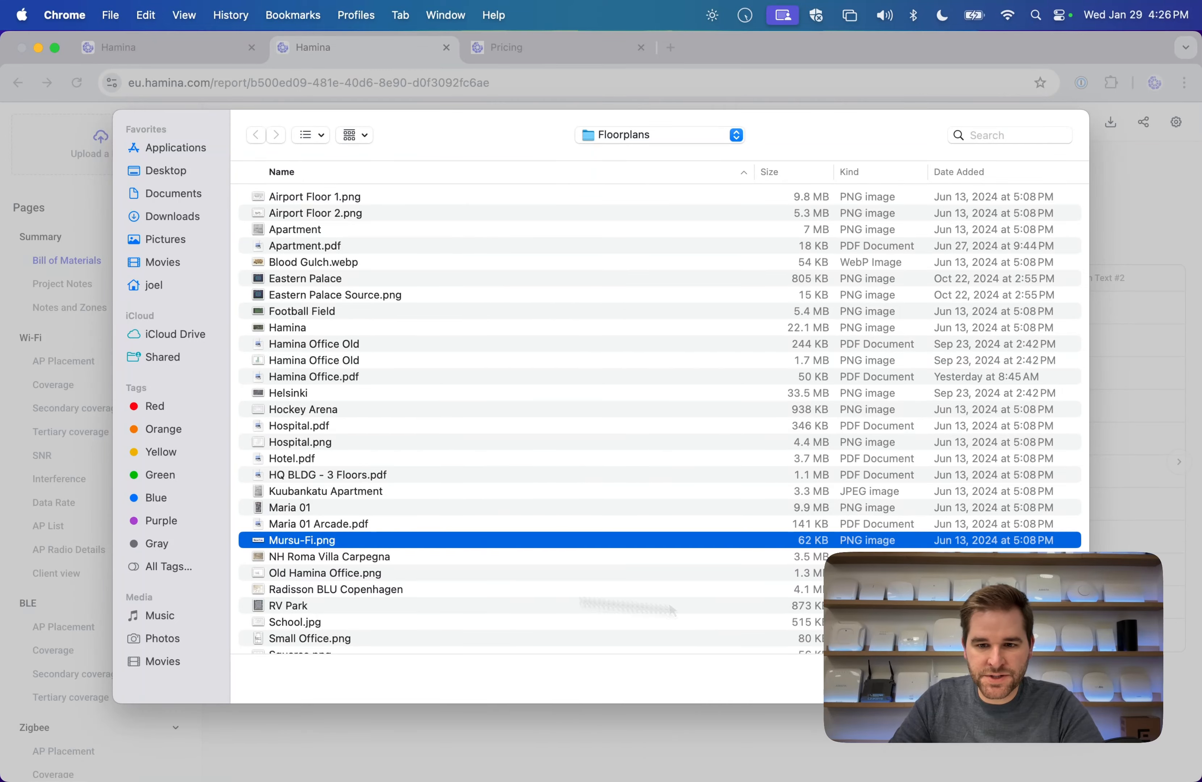
left_click(1050, 679)
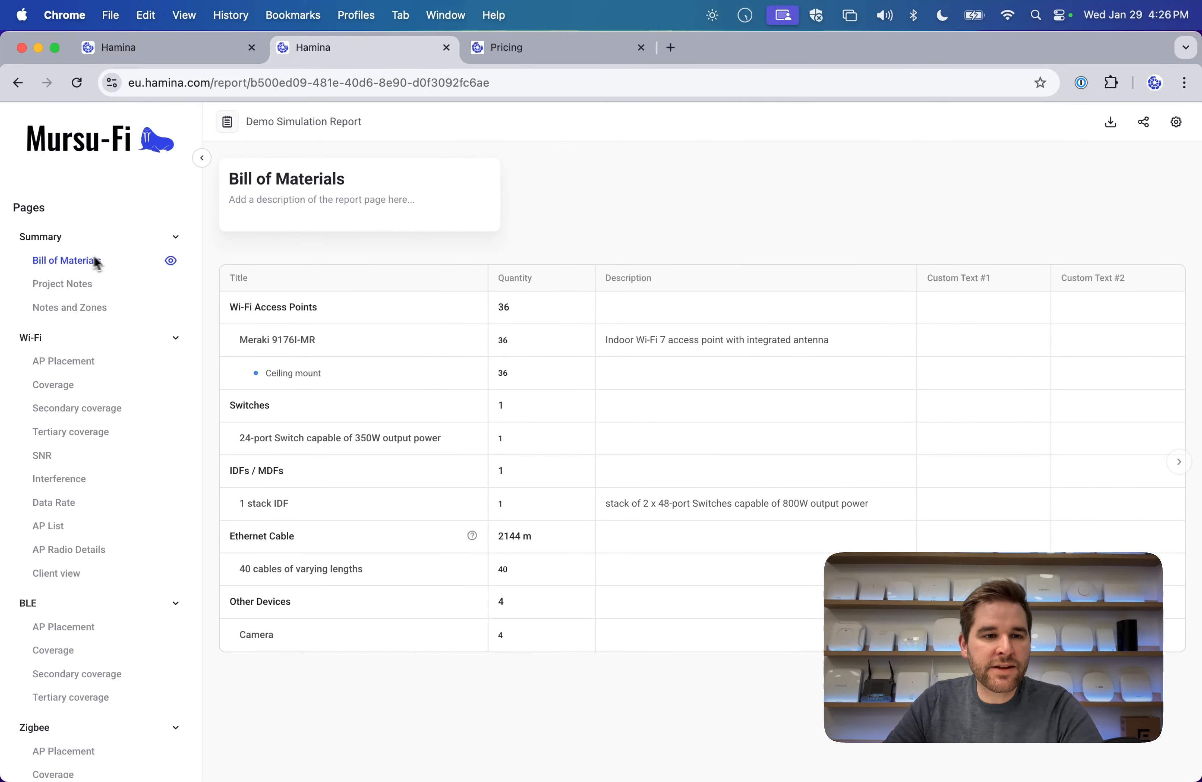
Browse the Project Notes and Notes and Zones pages, then Floor 1's Wi-Fi coverage pages.
left_click(75, 288)
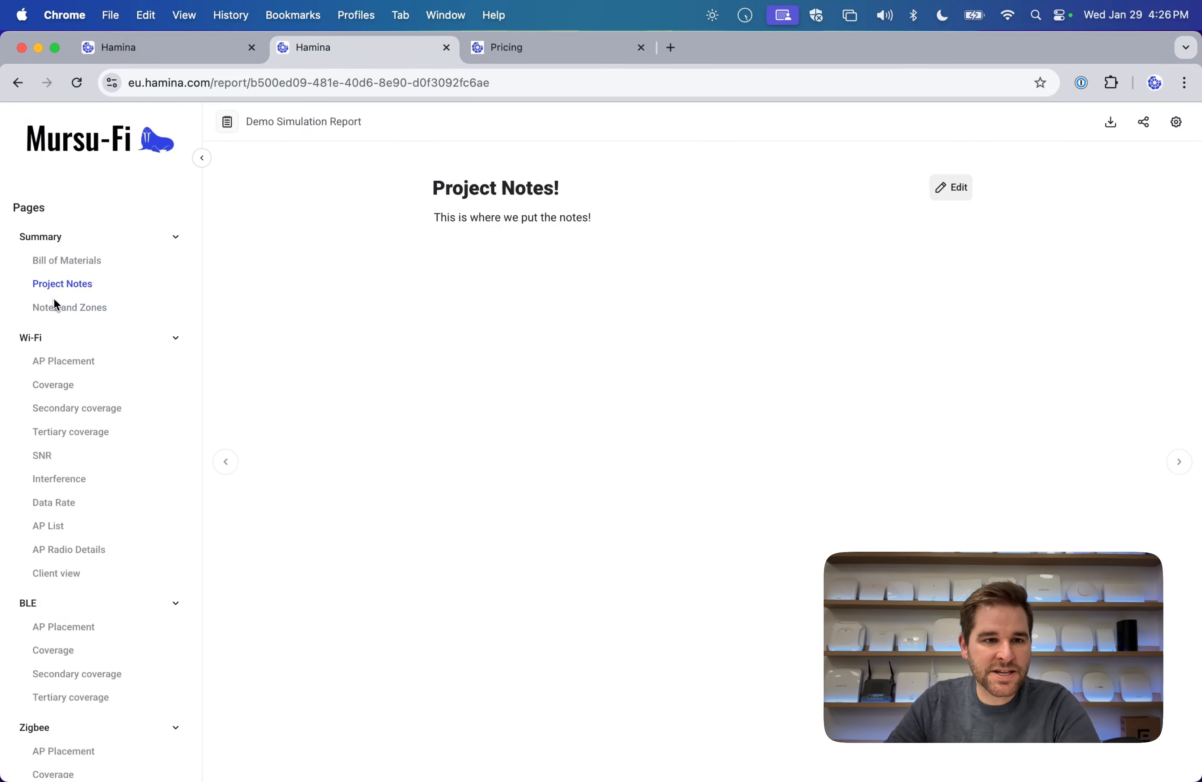
left_click(59, 310)
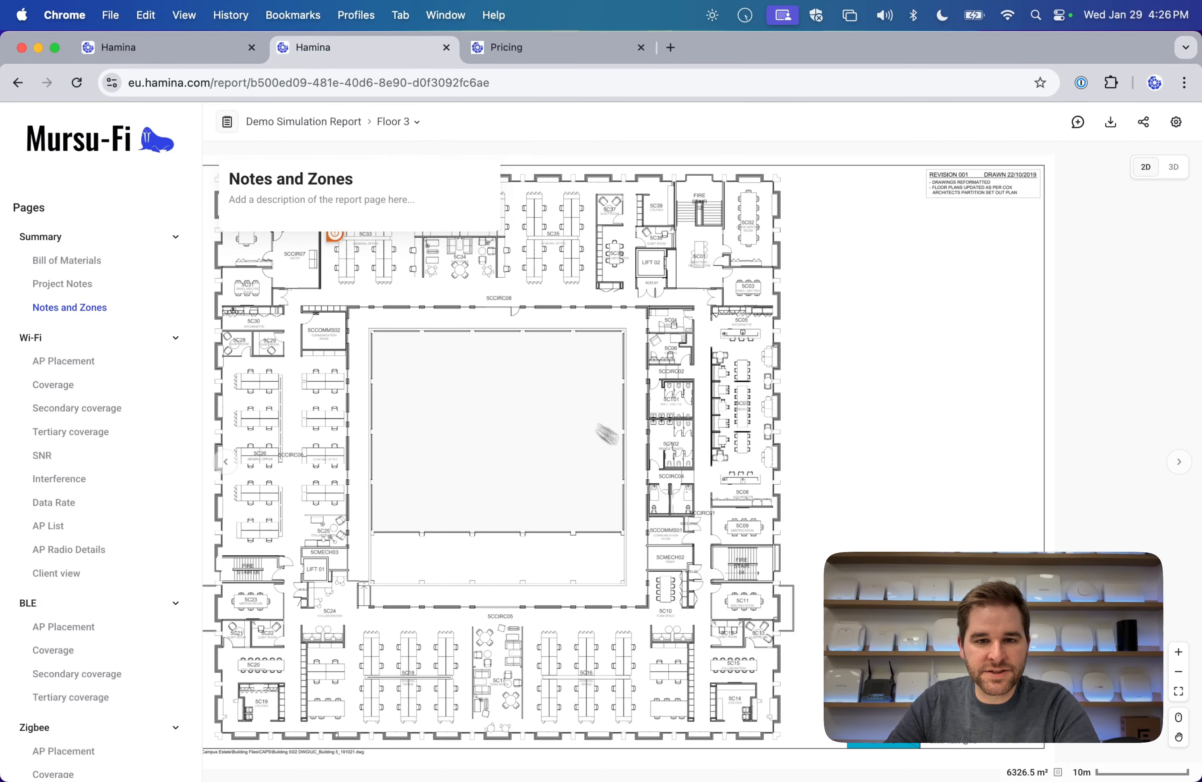
left_click(394, 122)
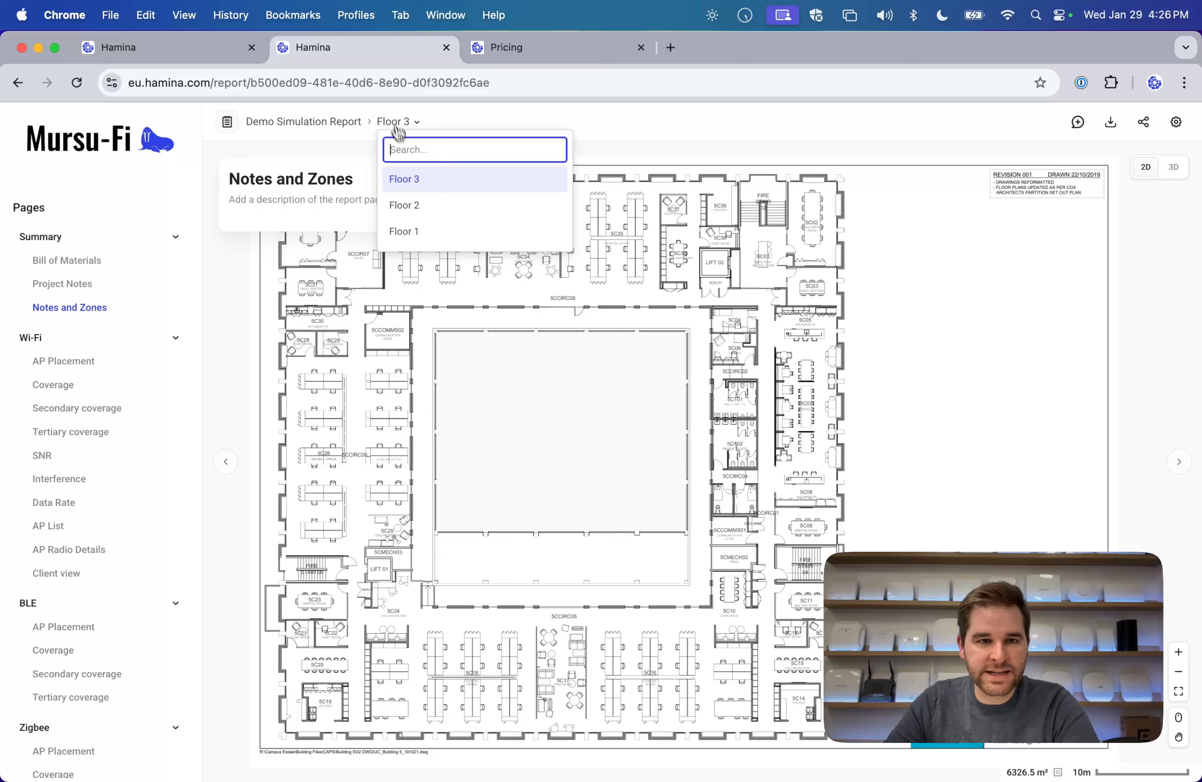
left_click(415, 231)
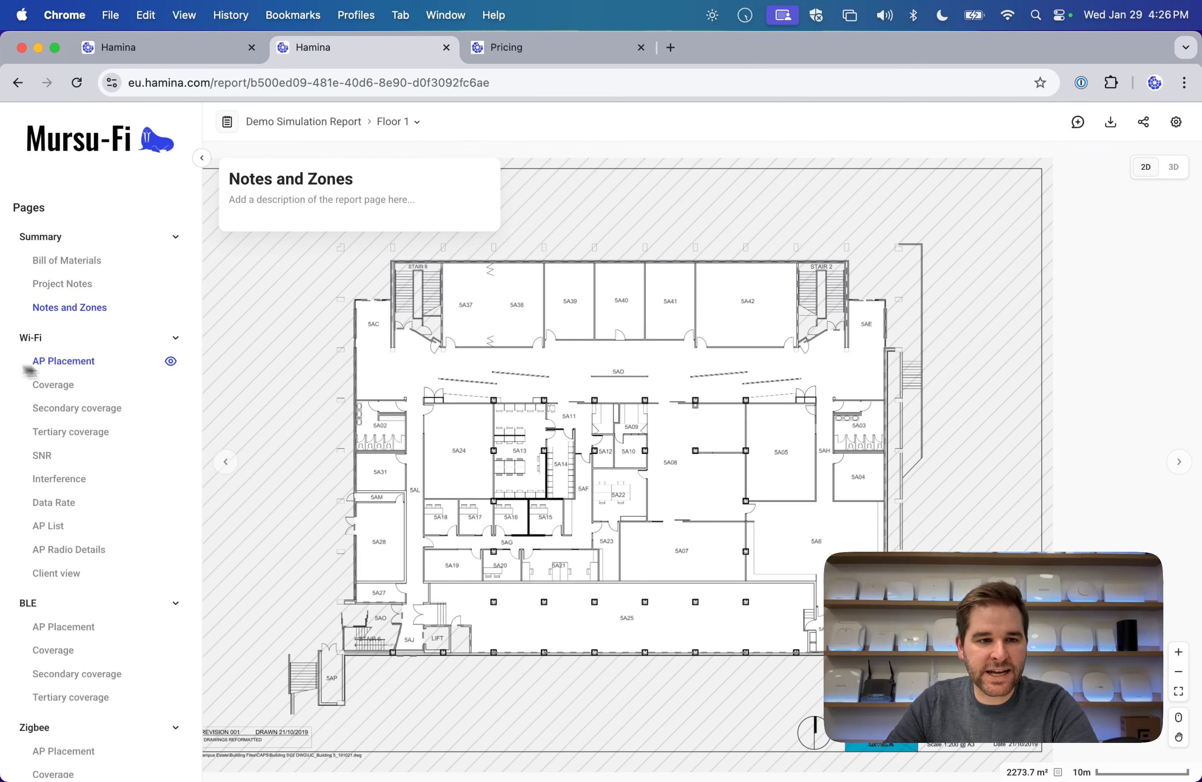
left_click(53, 387)
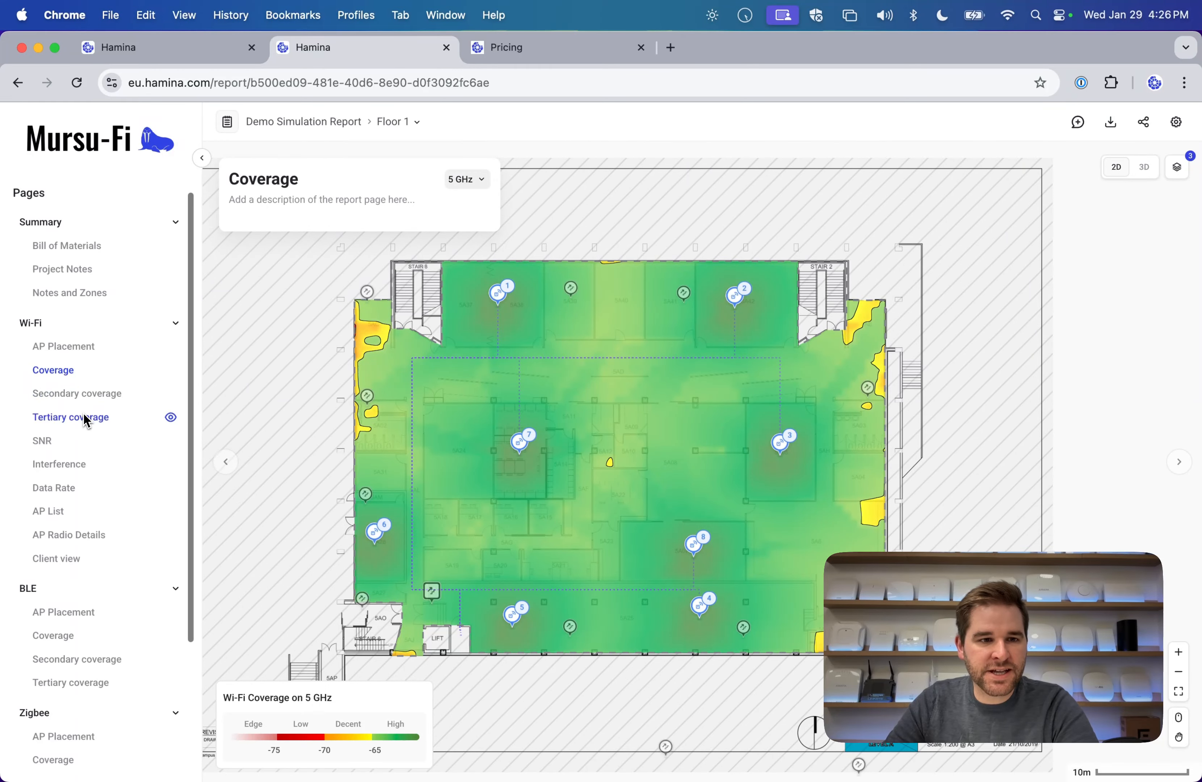
left_click(81, 397)
Page through the BLE and Zigbee coverage pages, ending on the Wi-Fi Coverage page.
scroll(59, 516, "down", 2)
left_click(60, 584)
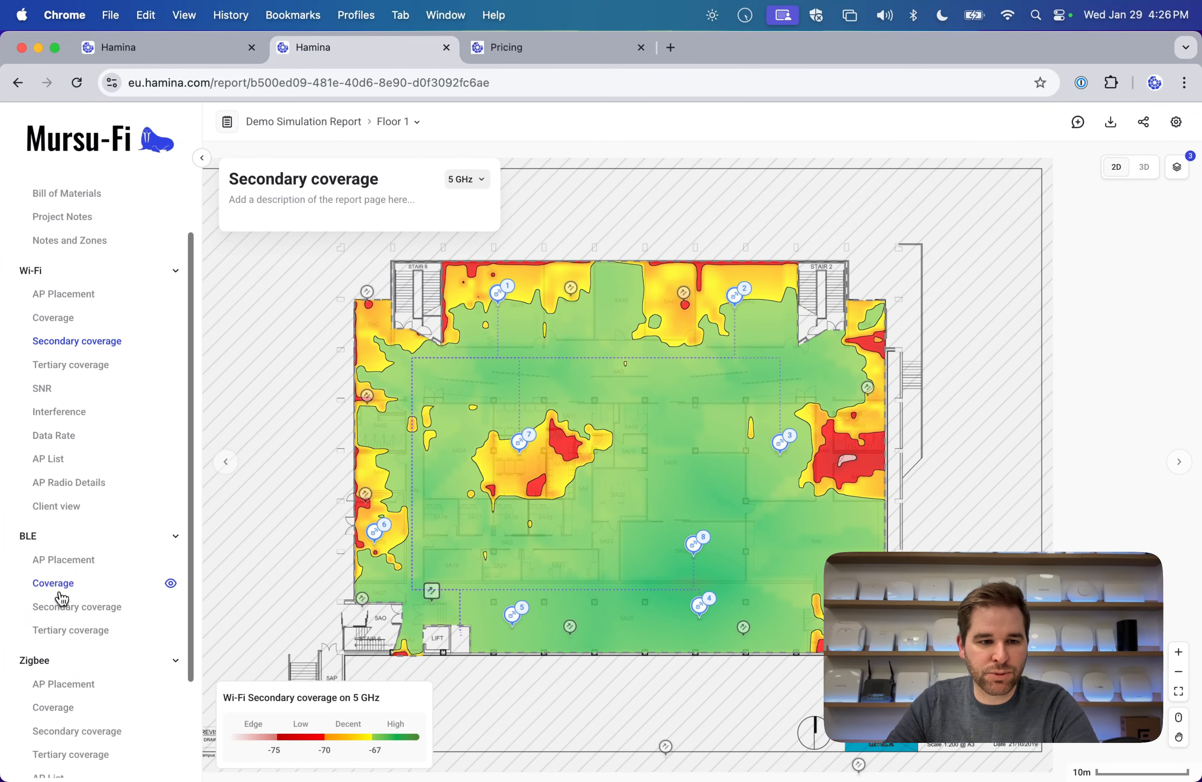
left_click(65, 605)
scroll(87, 547, "down", 5)
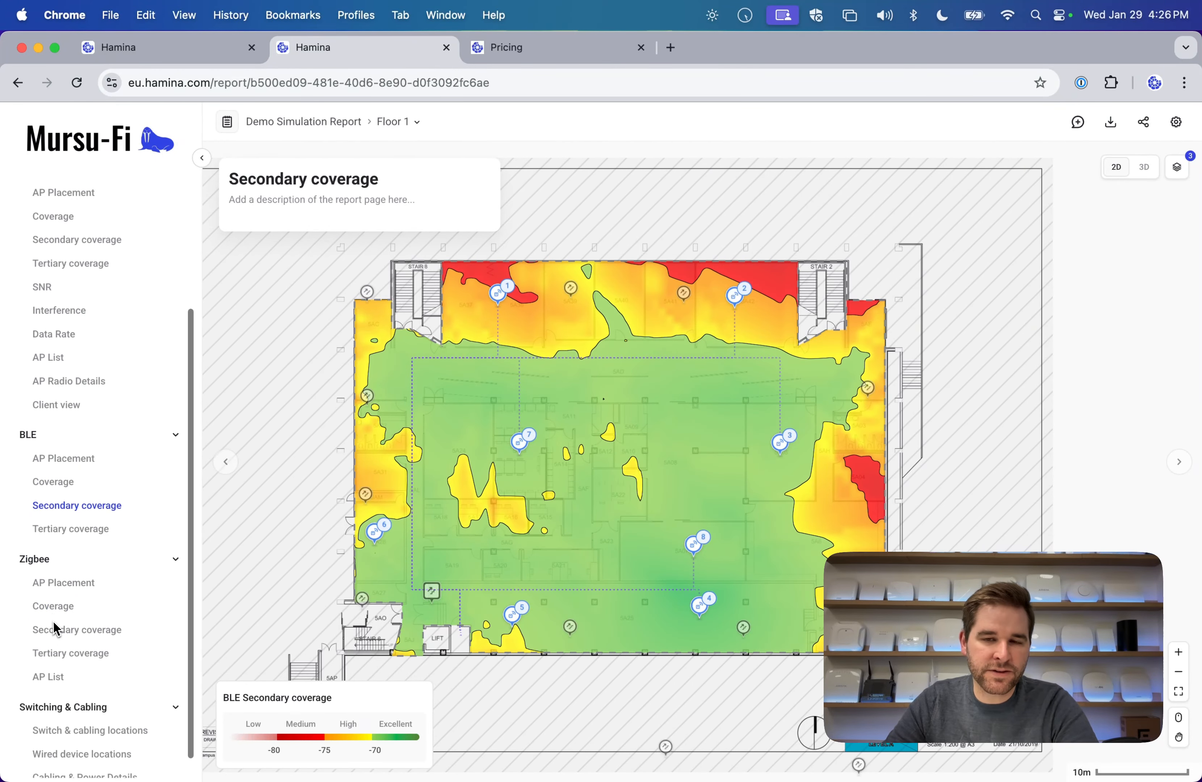
left_click(59, 586)
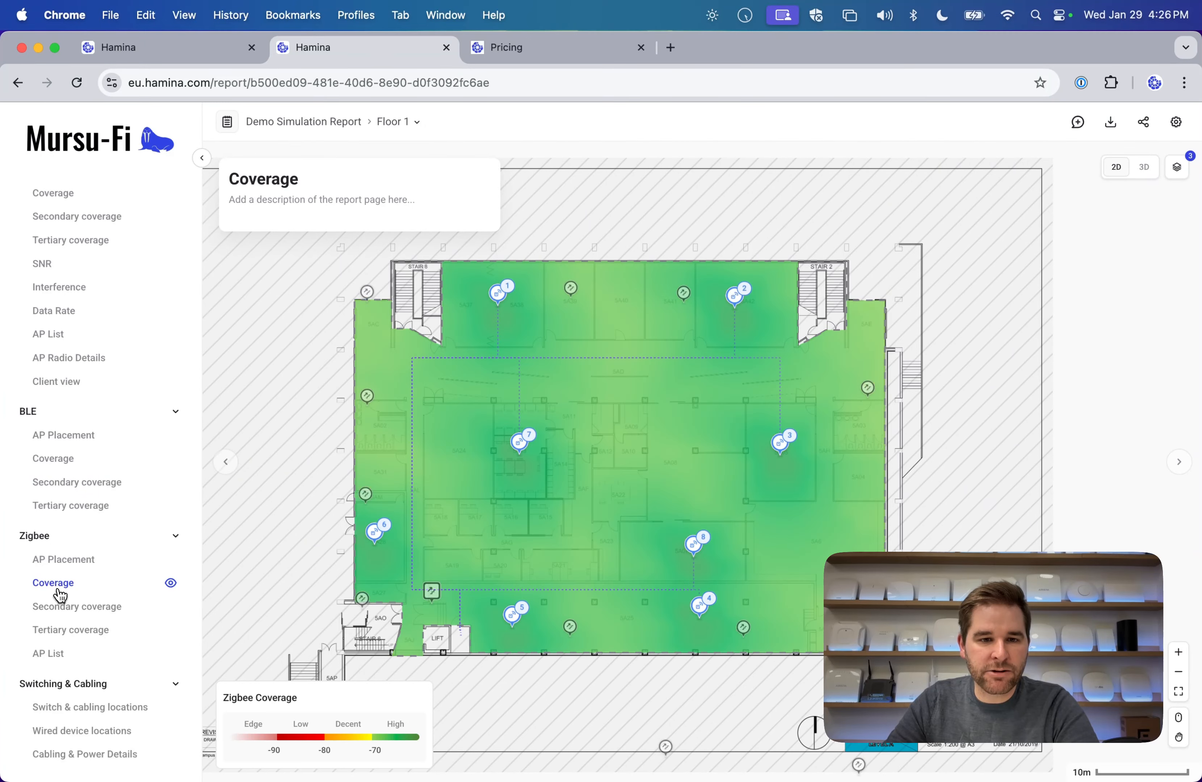
left_click(55, 608)
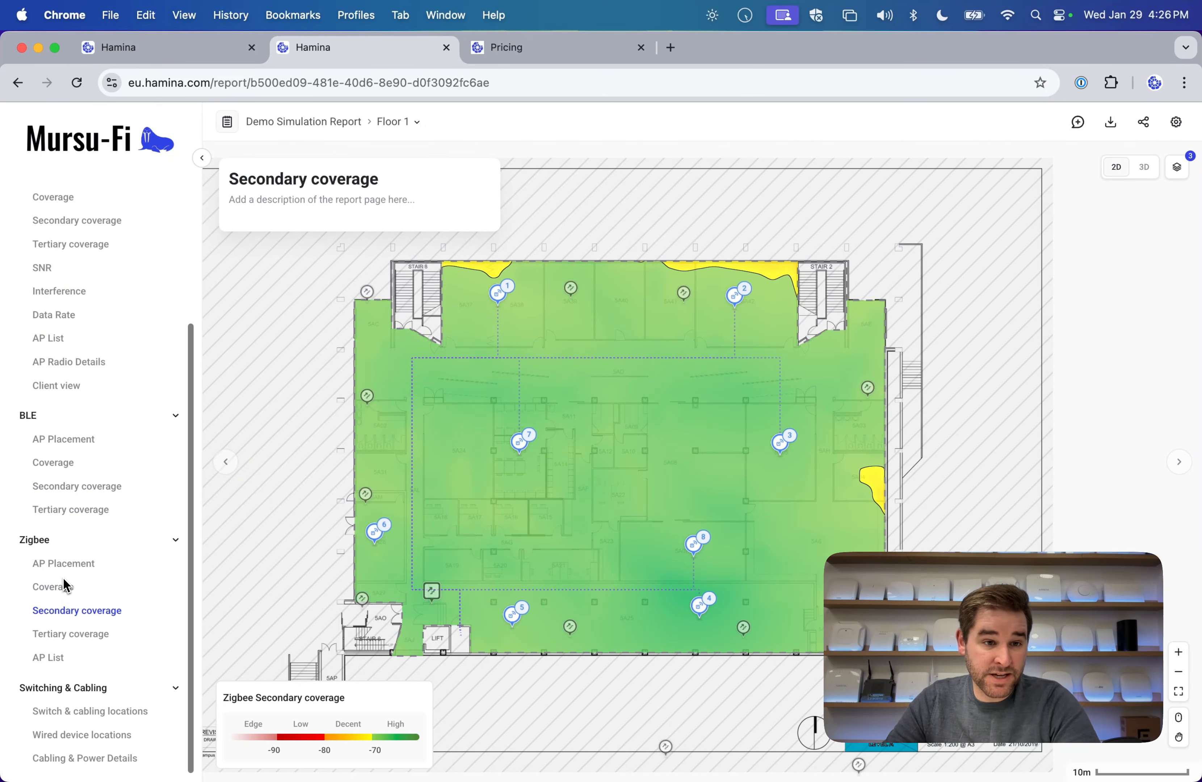
left_click(63, 585)
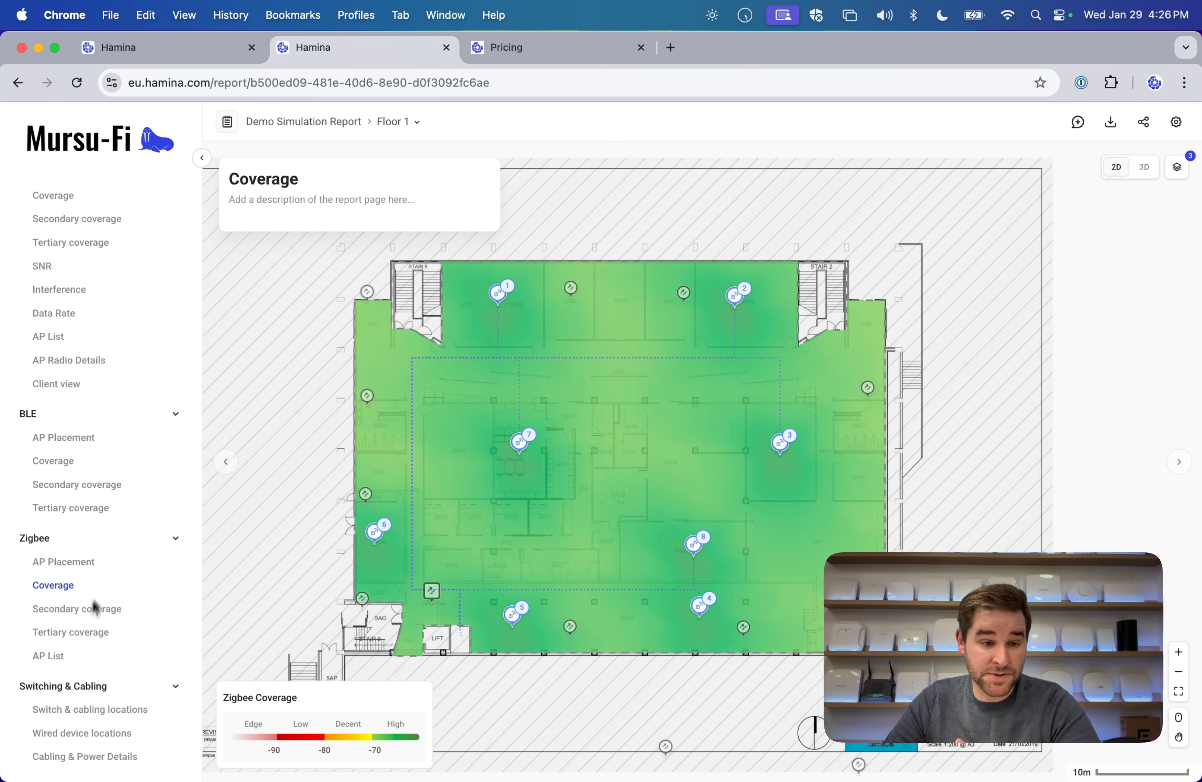
left_click(81, 611)
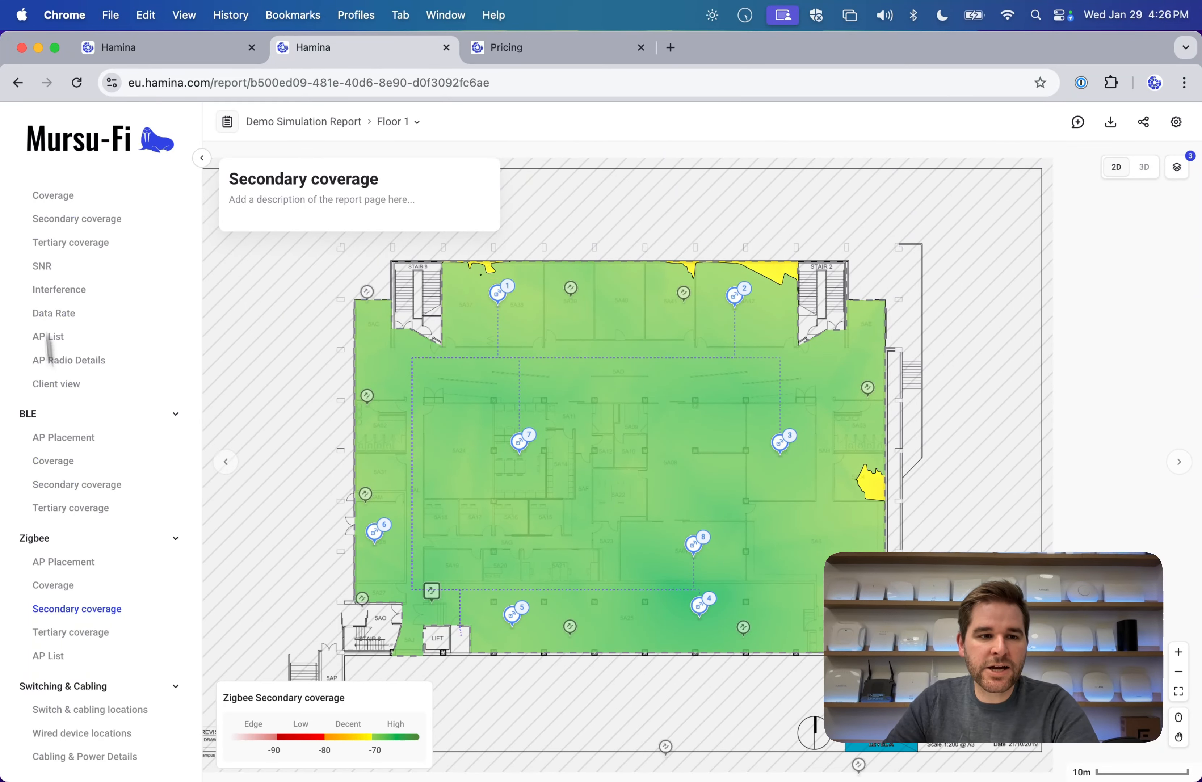
left_click(77, 223)
scroll(69, 284, "up", 4)
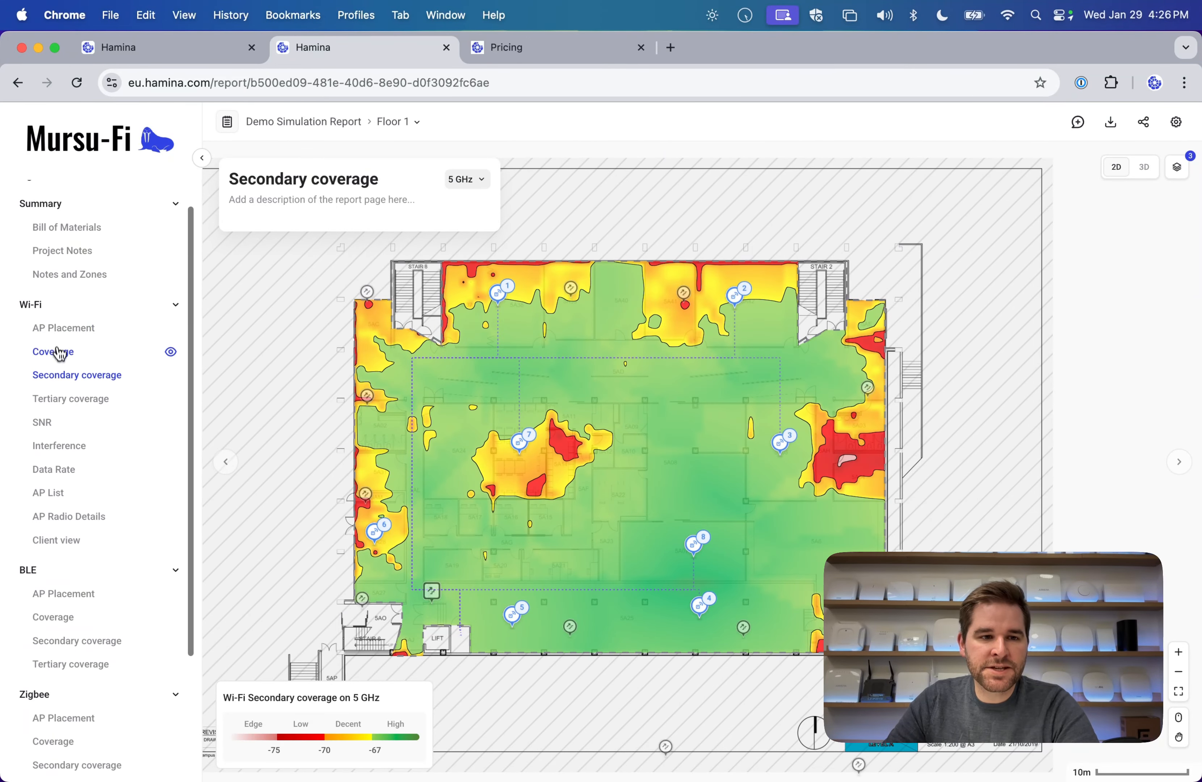
left_click(57, 350)
Retitle the page 'Primary Coverage' with caption 'This is where we have 1 or more access points providing coverage.'.
left_click(425, 182)
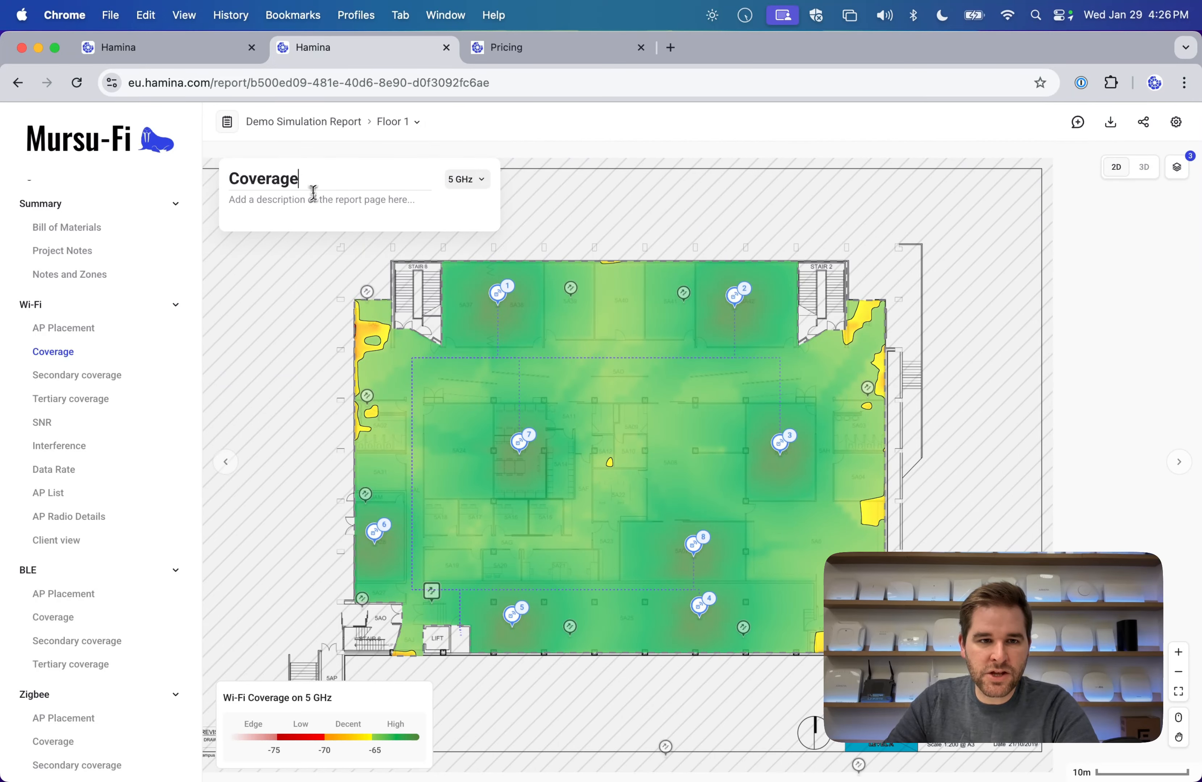
left_click(235, 180)
type("Primary")
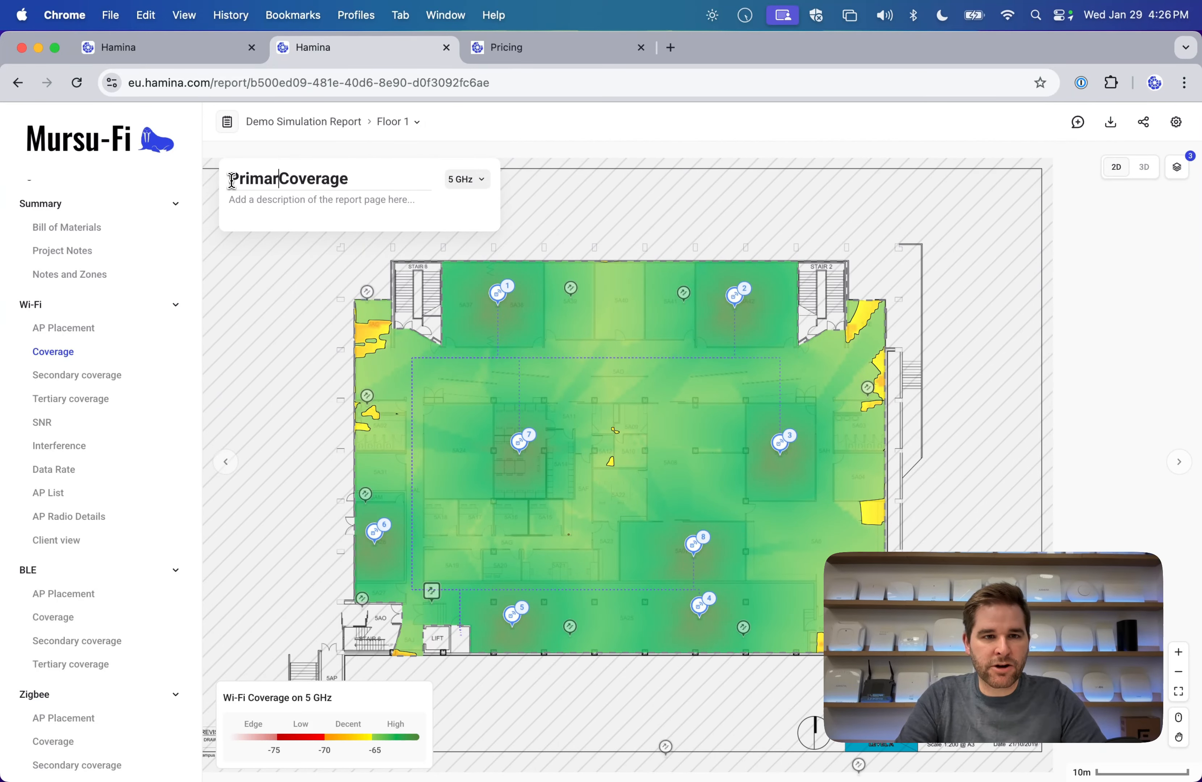
left_click(261, 199)
type("T")
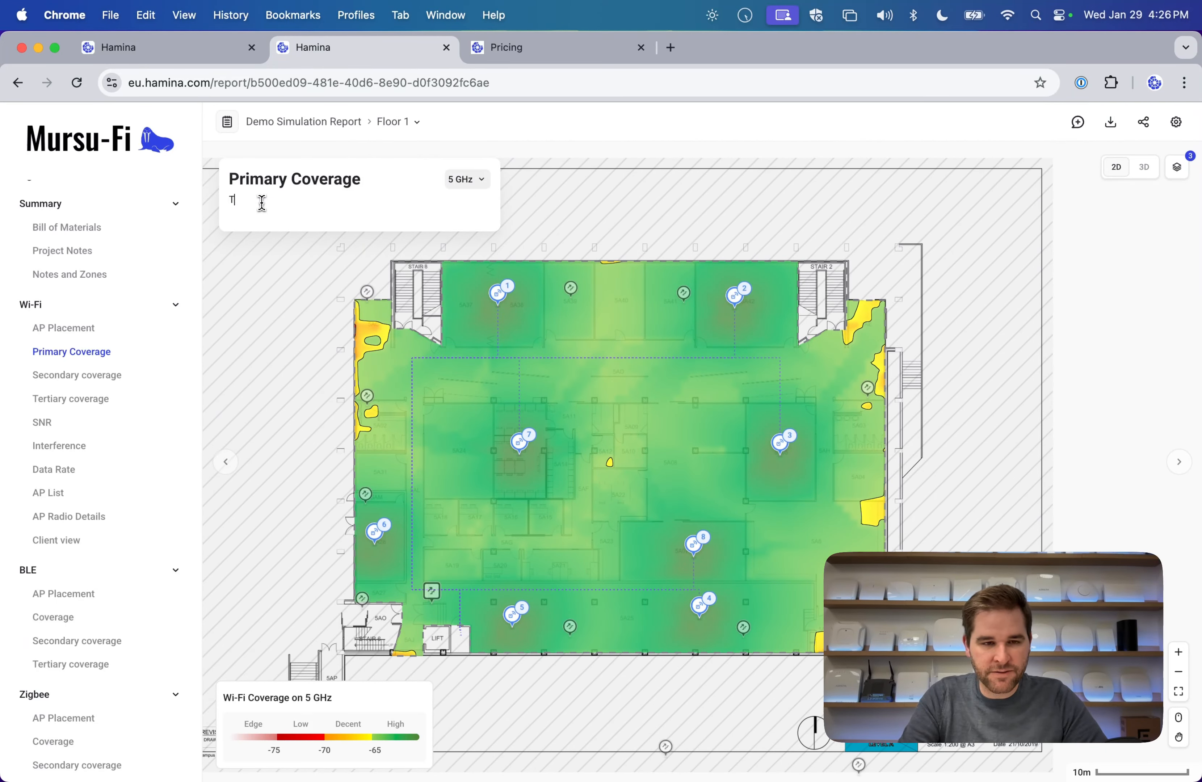
type("his is where we have a")
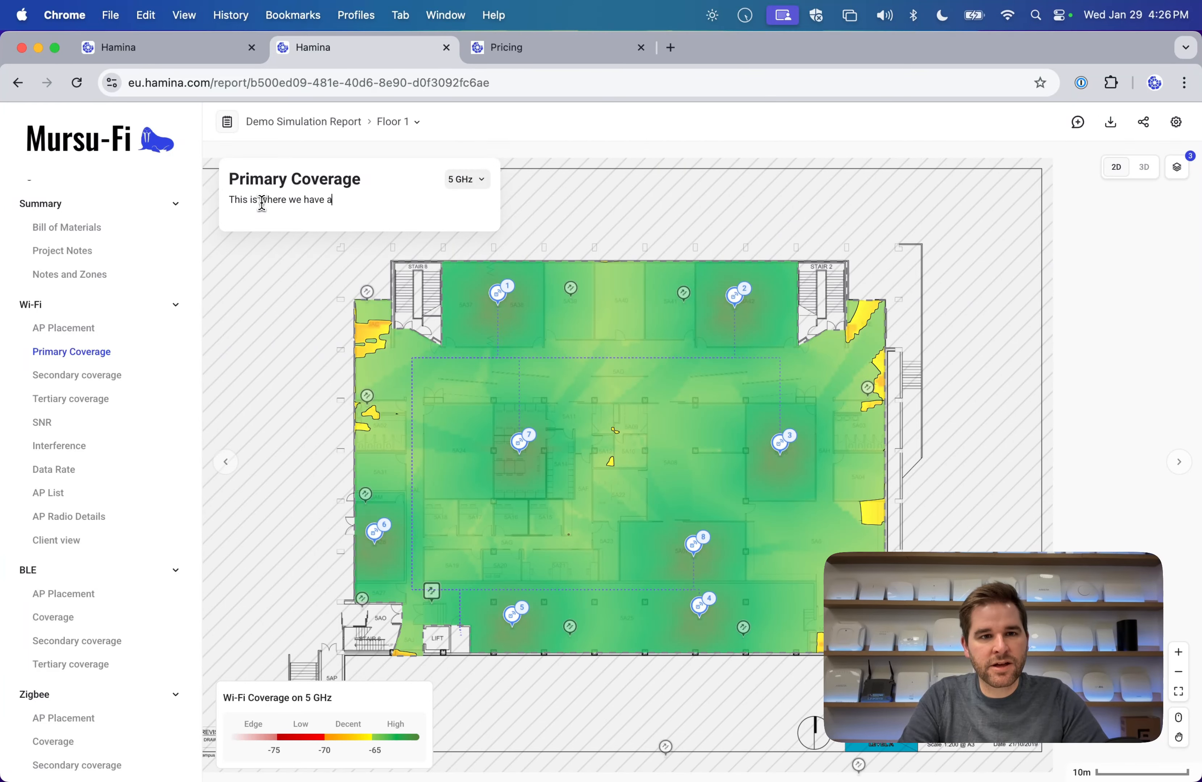
key("BackSpace")
type("1 or more acce")
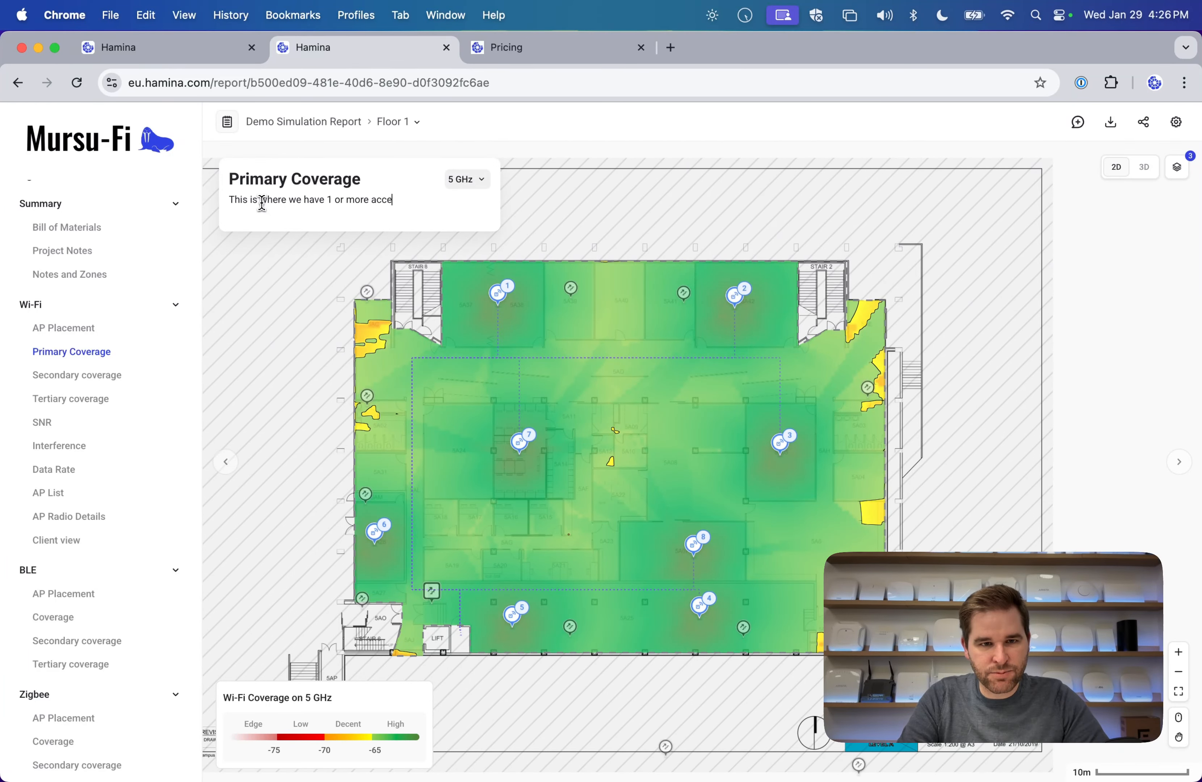
type("ss points prov")
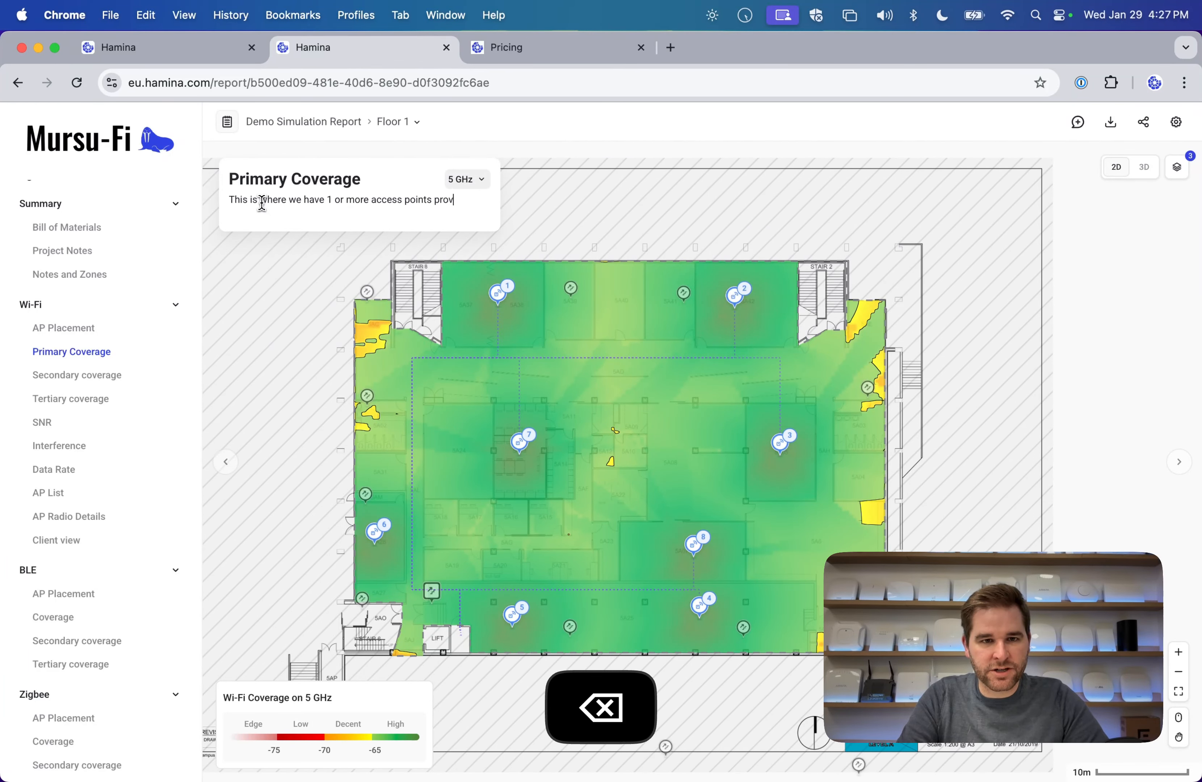
type("iding coverage.")
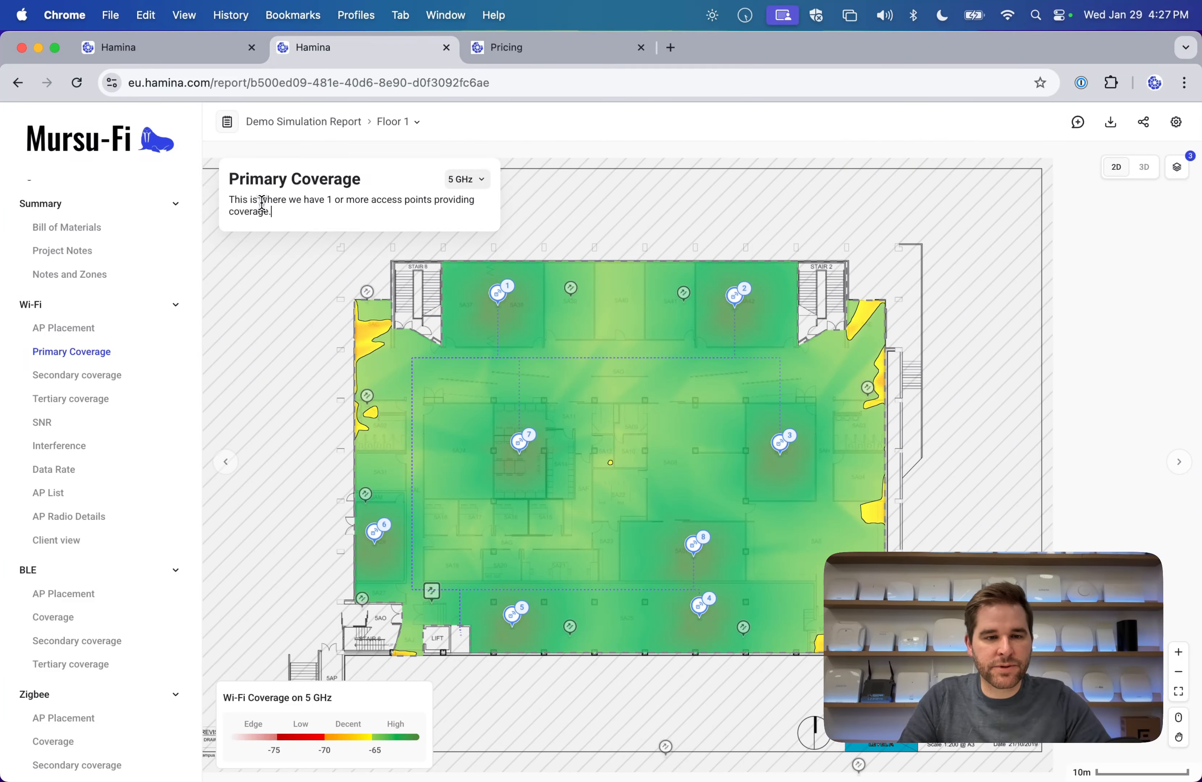
left_click(521, 136)
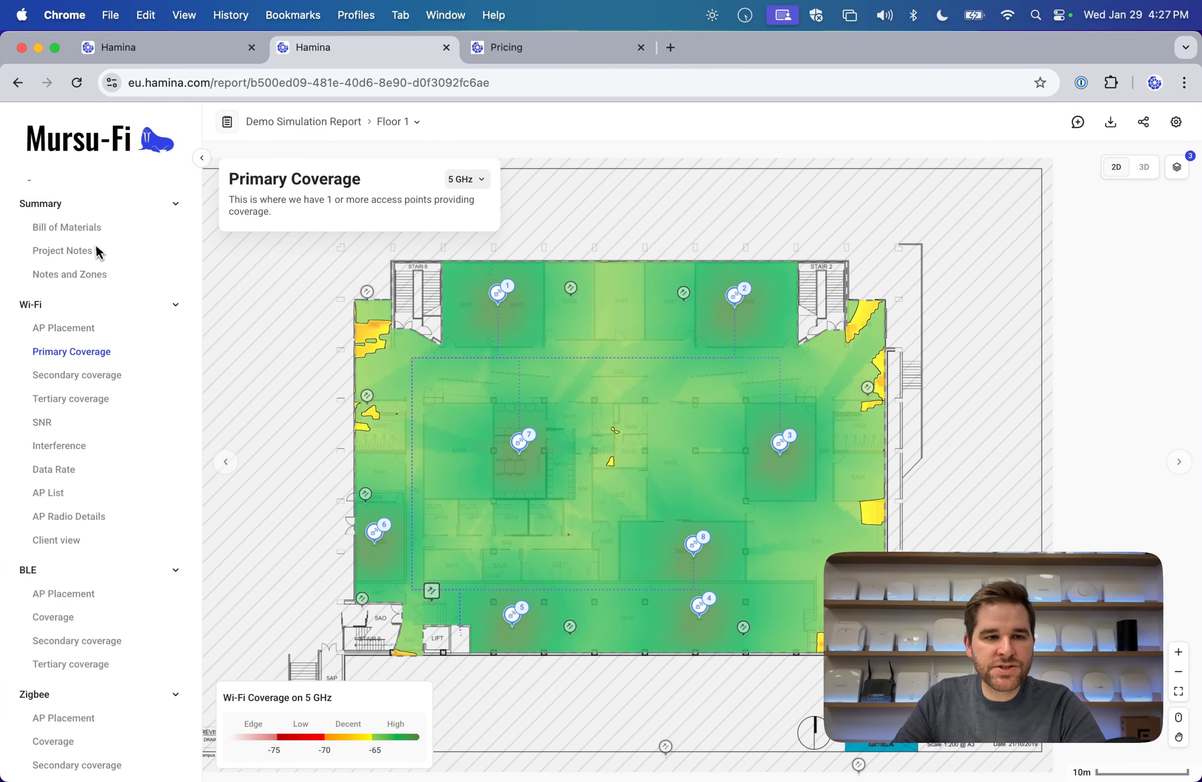
key("super+Tab")
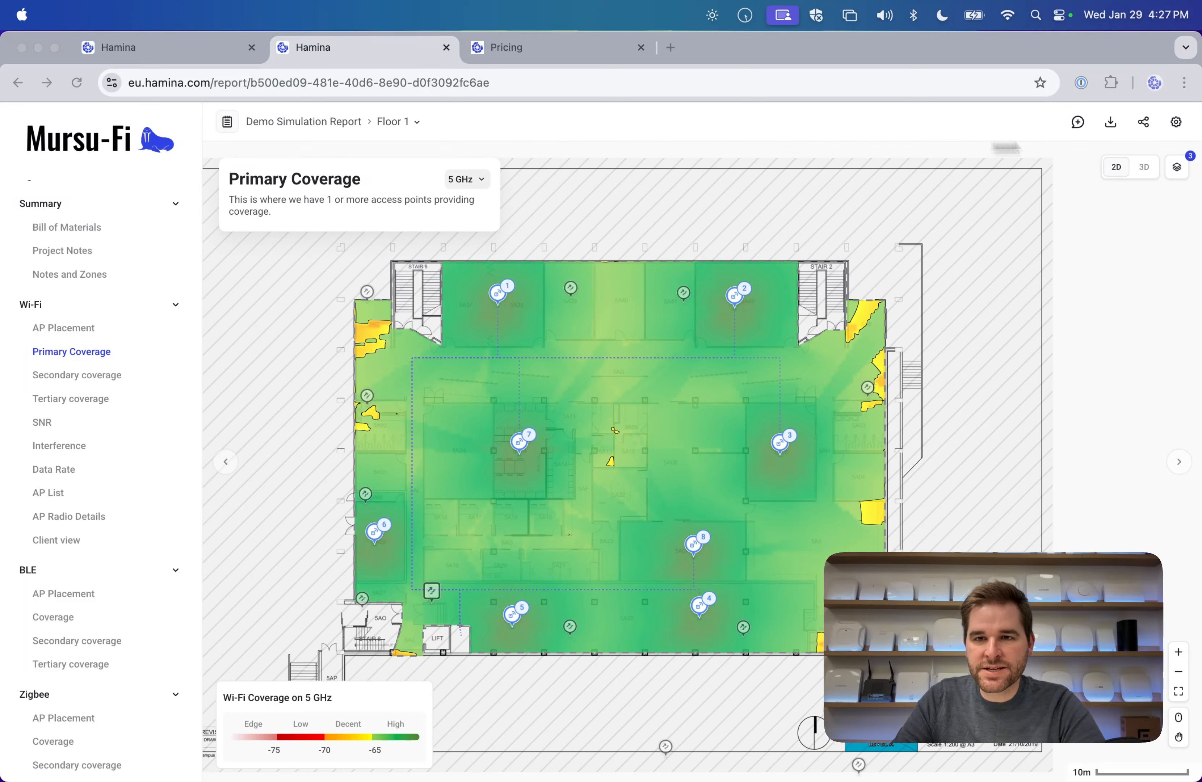
left_click(967, 135)
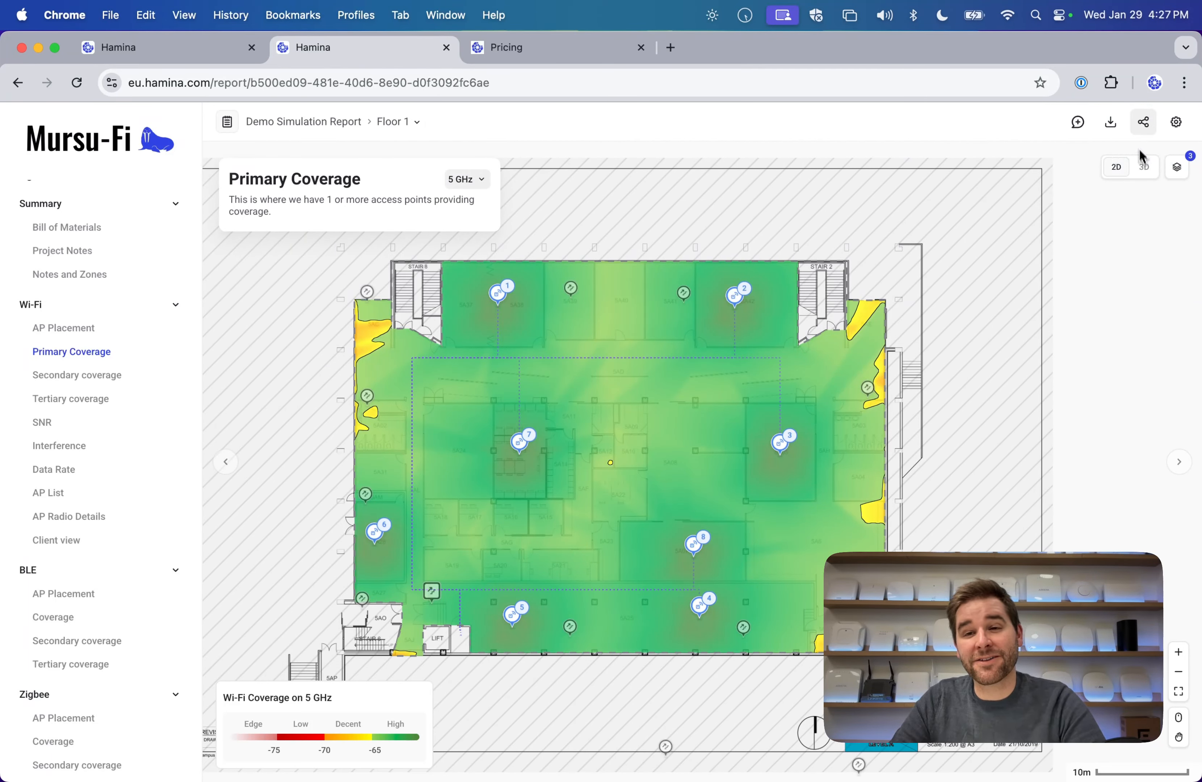
Create report share links with Disable password checked and copy the online link.
left_click(1148, 130)
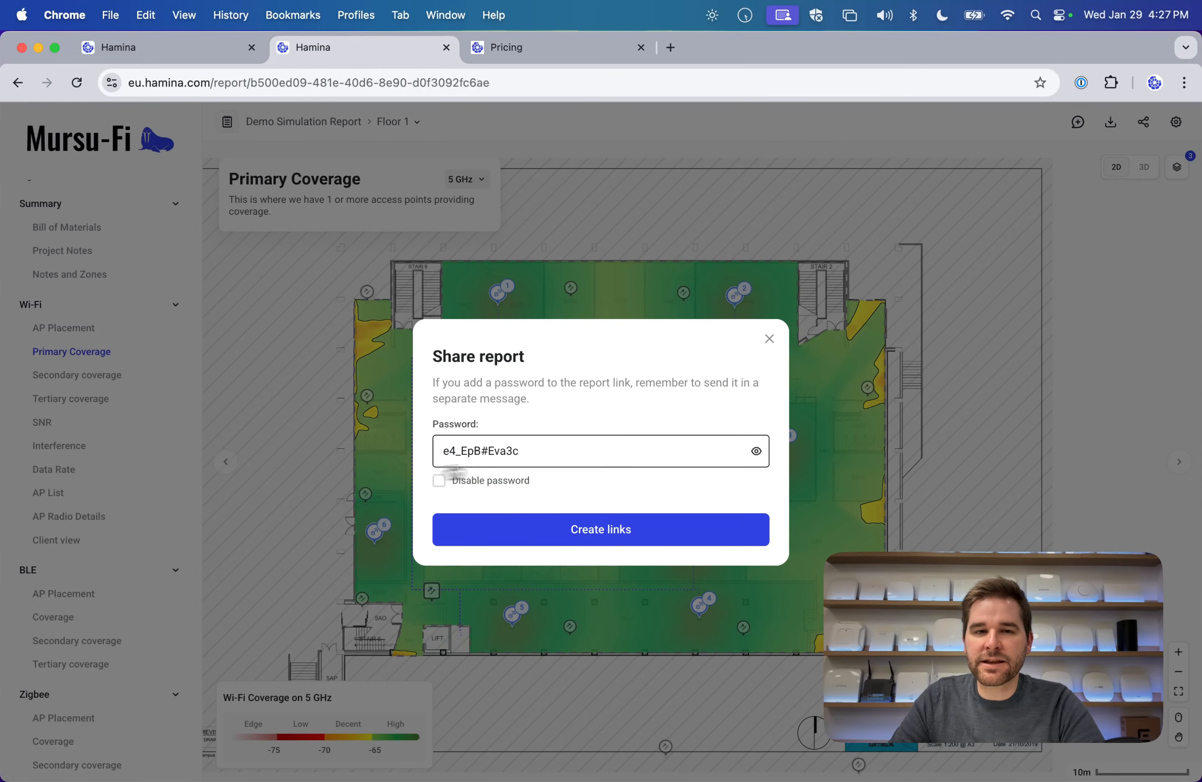
left_click(482, 482)
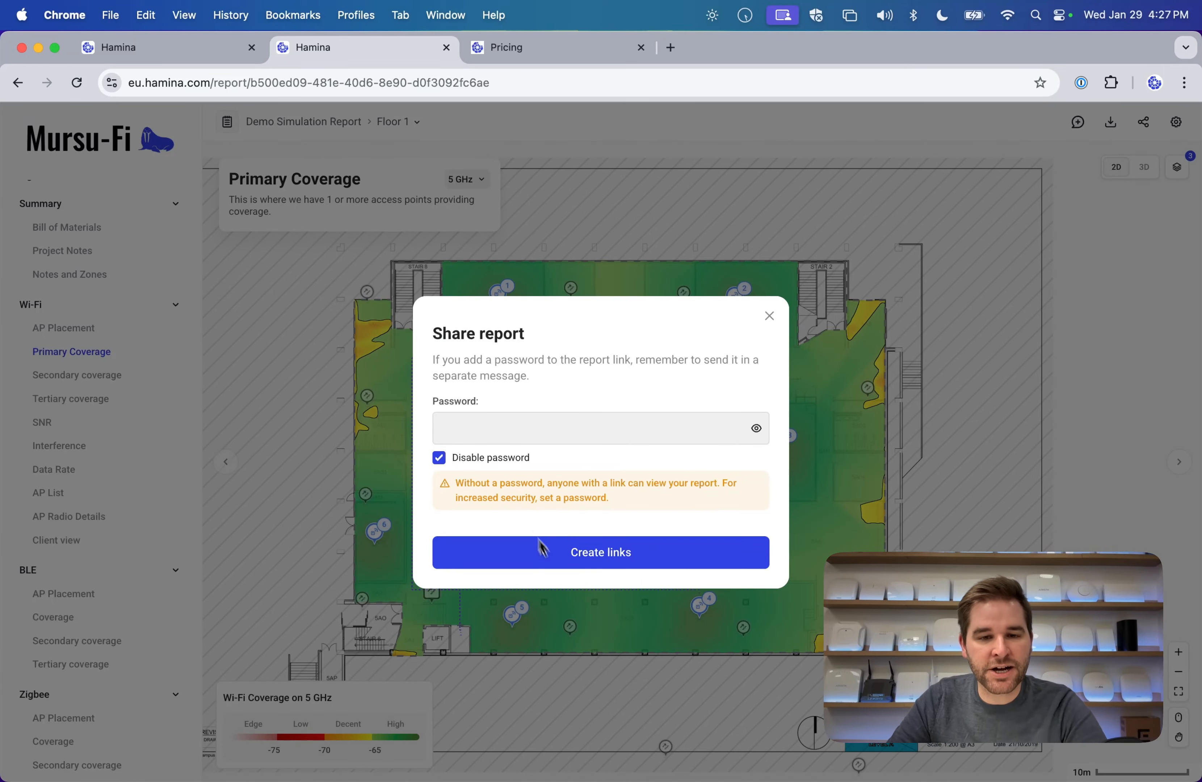
left_click(600, 553)
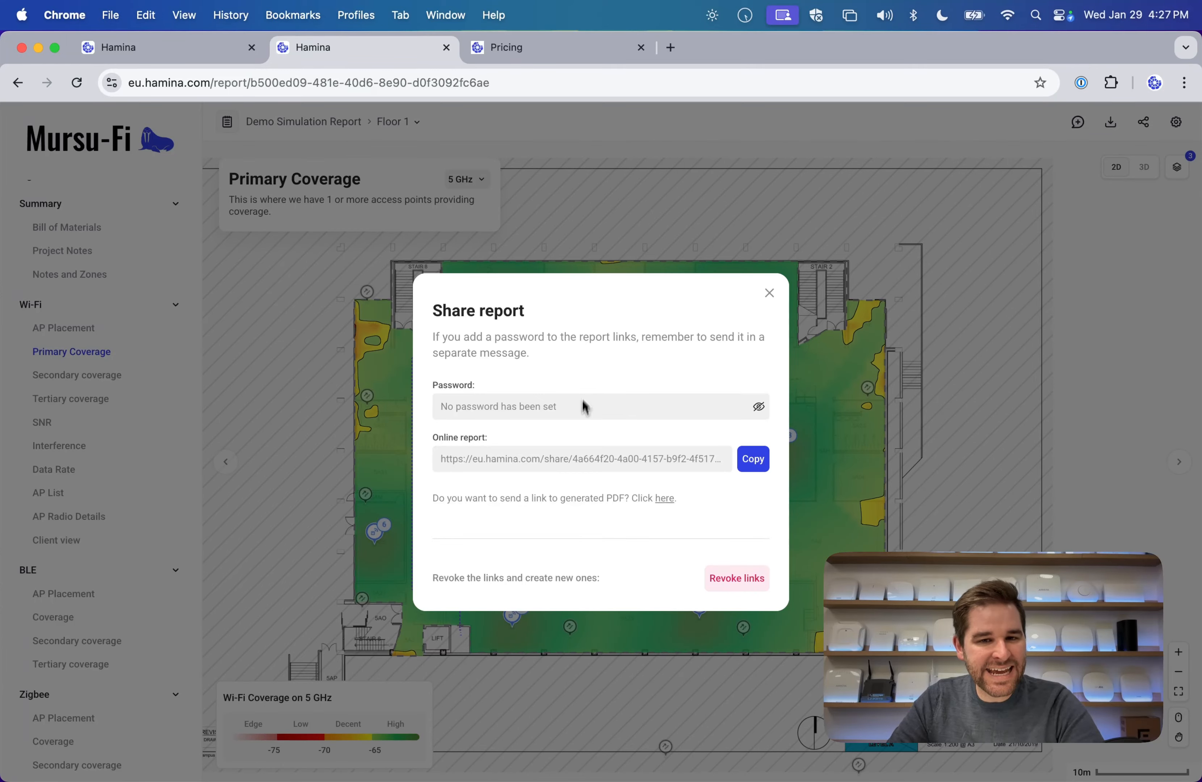
left_click(747, 459)
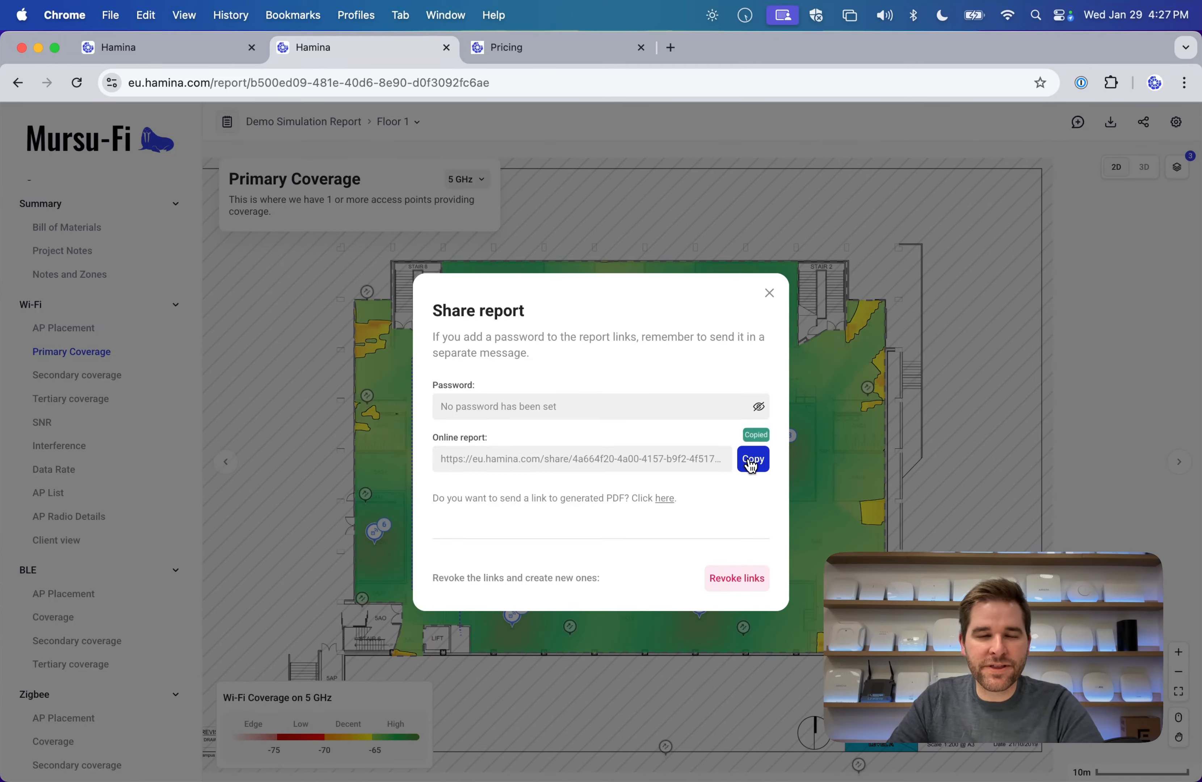
Load the copied share link in a new Chrome incognito window, showing the Bill of Materials page.
left_click(1185, 85)
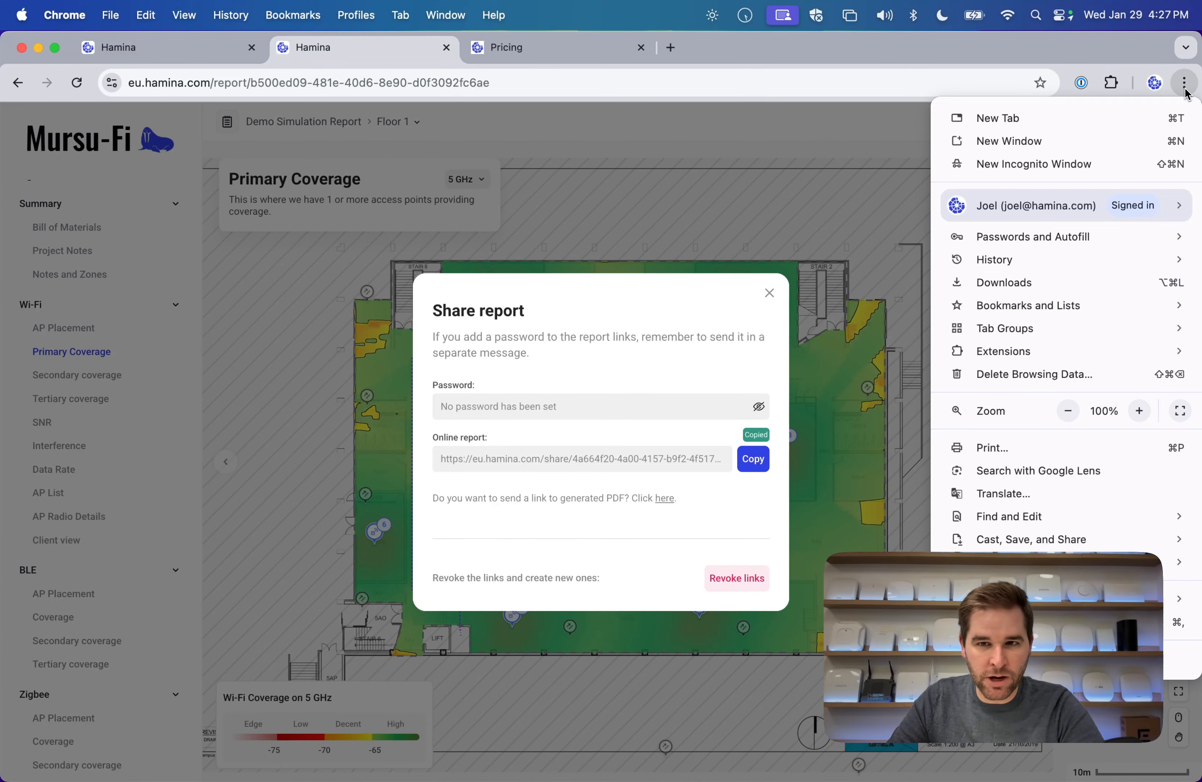
left_click(1042, 164)
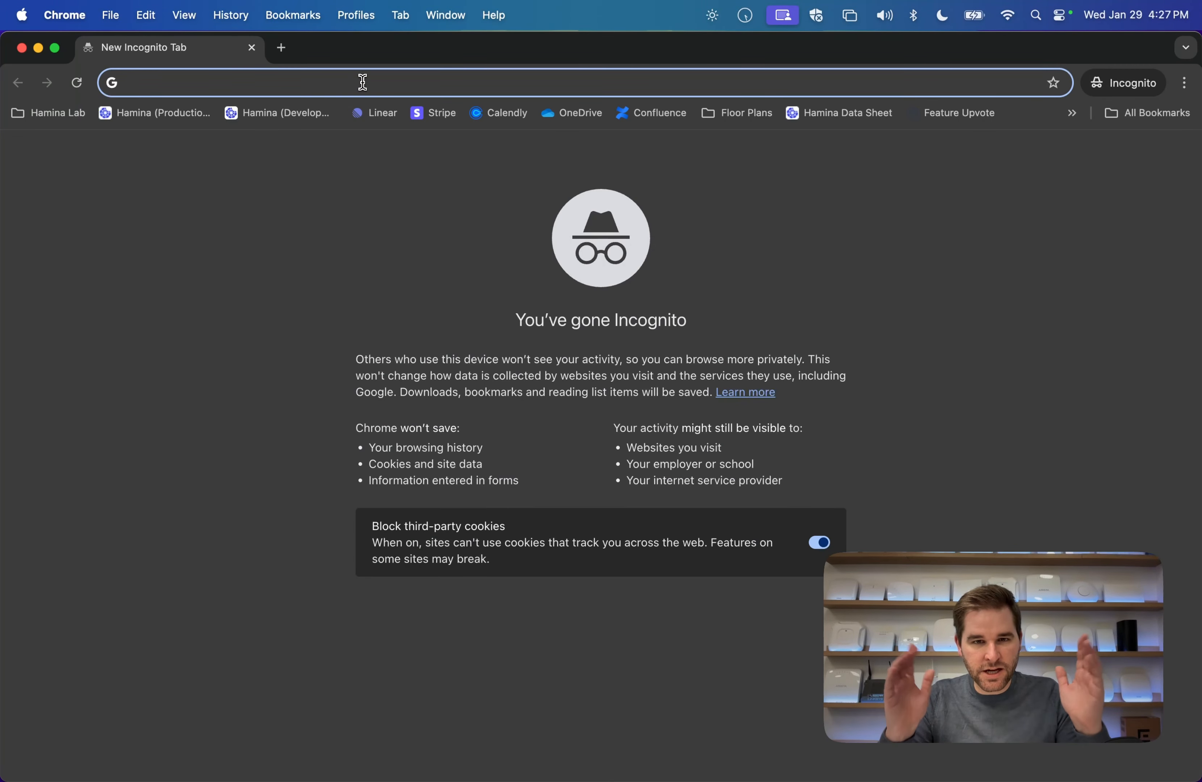
key("cmd+v")
key("Return")
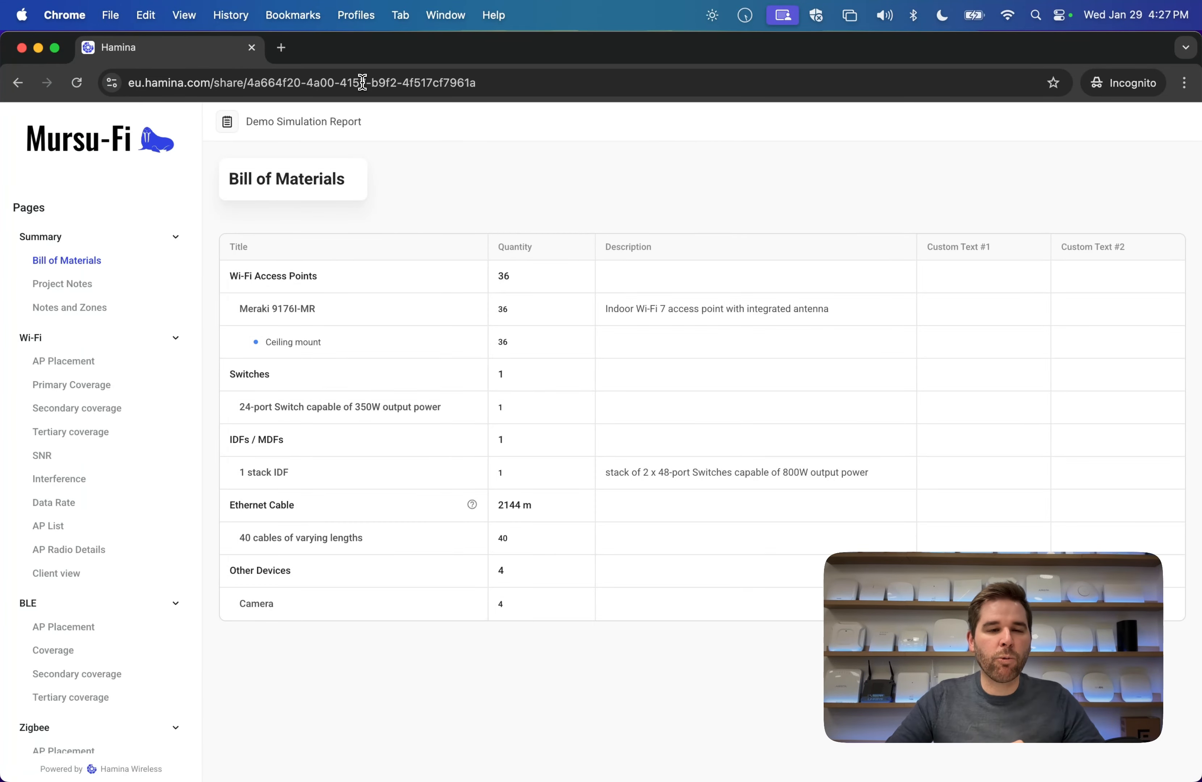
View the Wi-Fi AP Placement, Primary Coverage and Tertiary coverage pages, then orbit the map in 3D.
left_click(81, 361)
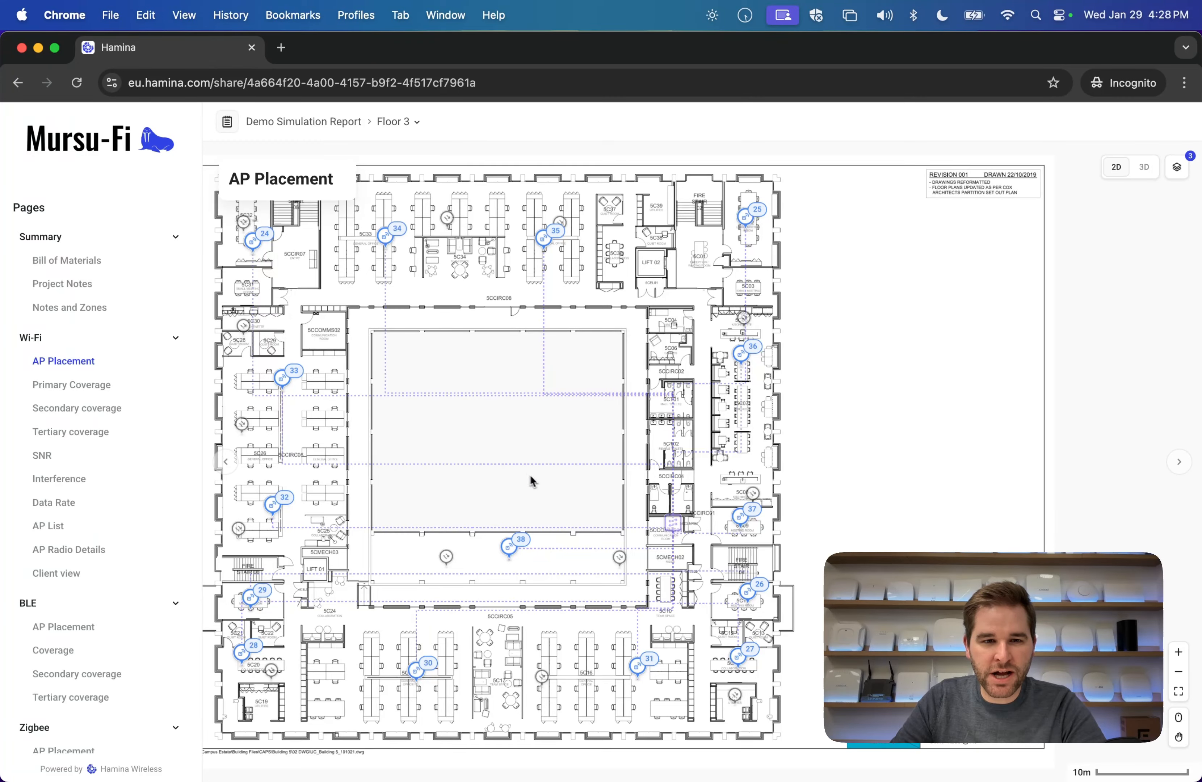
left_click(71, 385)
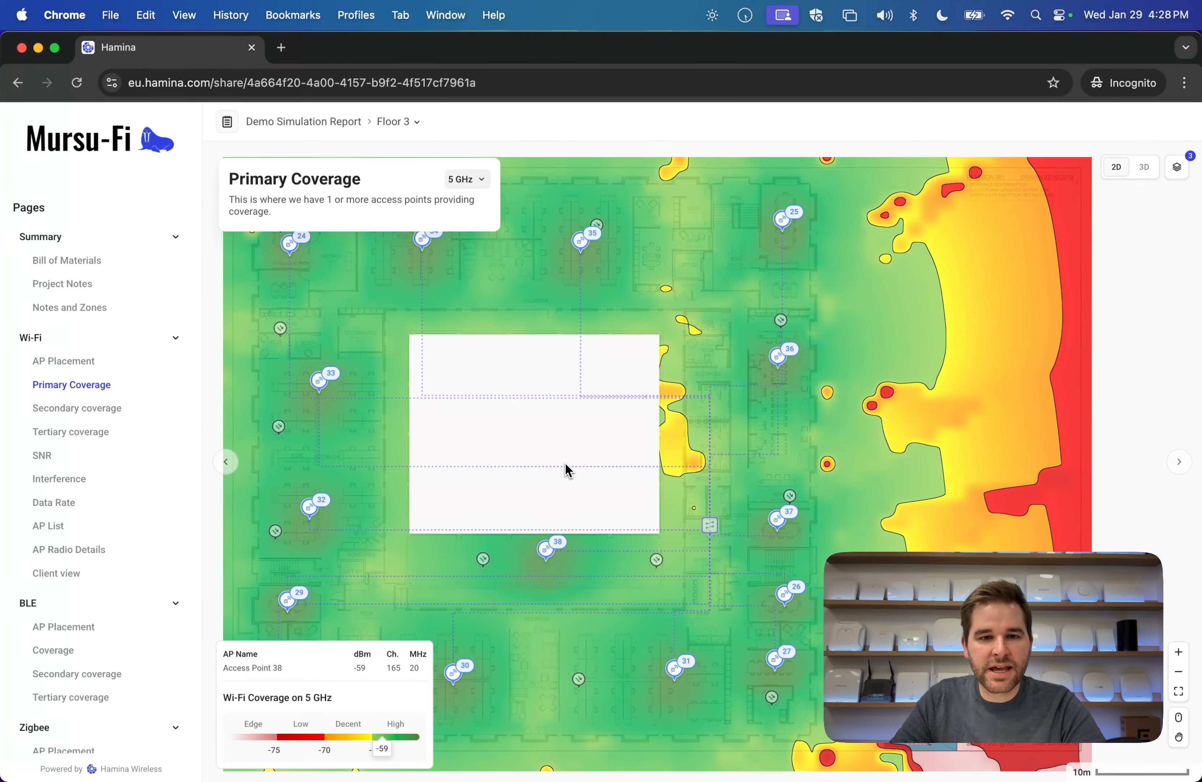
left_click_drag(463, 462, 576, 409)
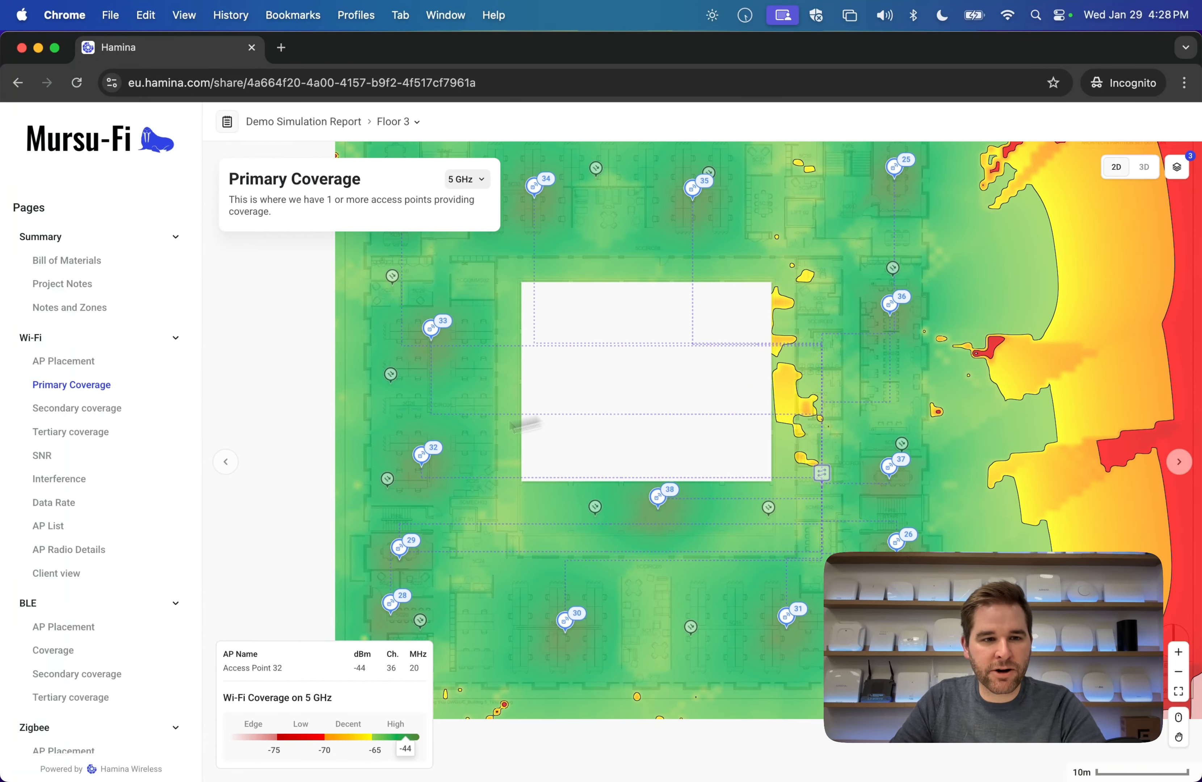
left_click(71, 433)
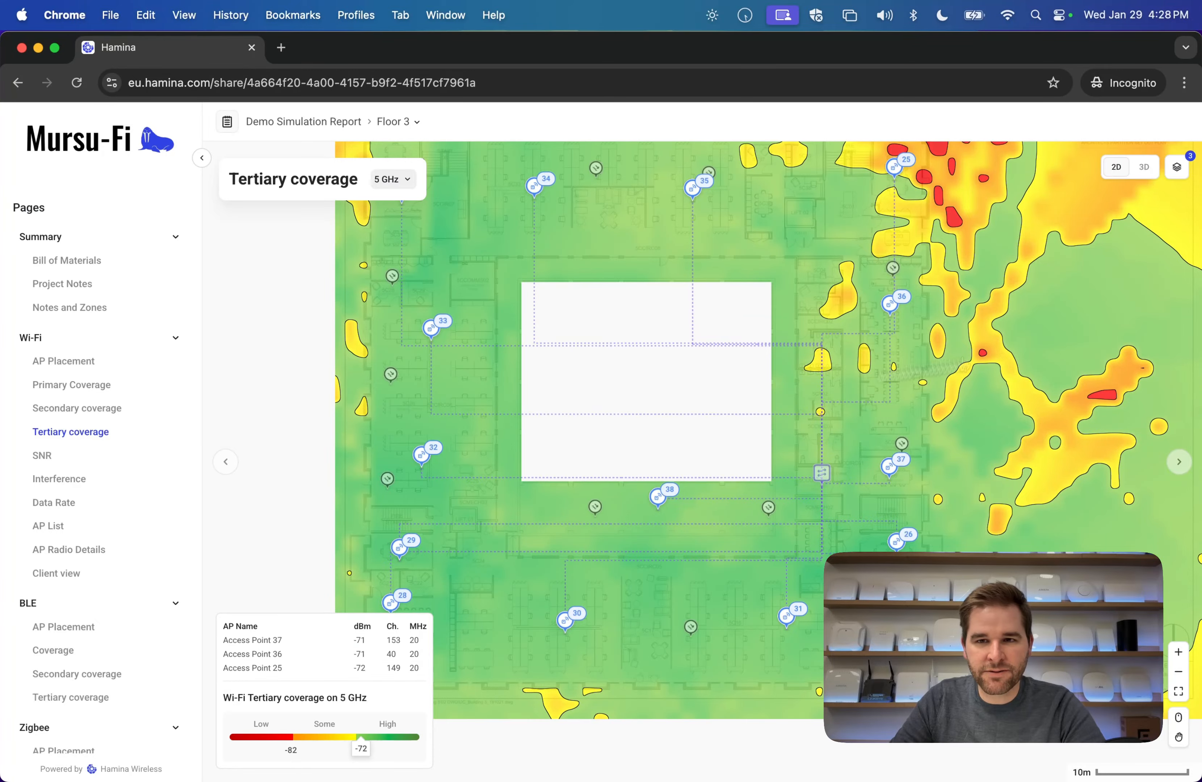
left_click(1144, 167)
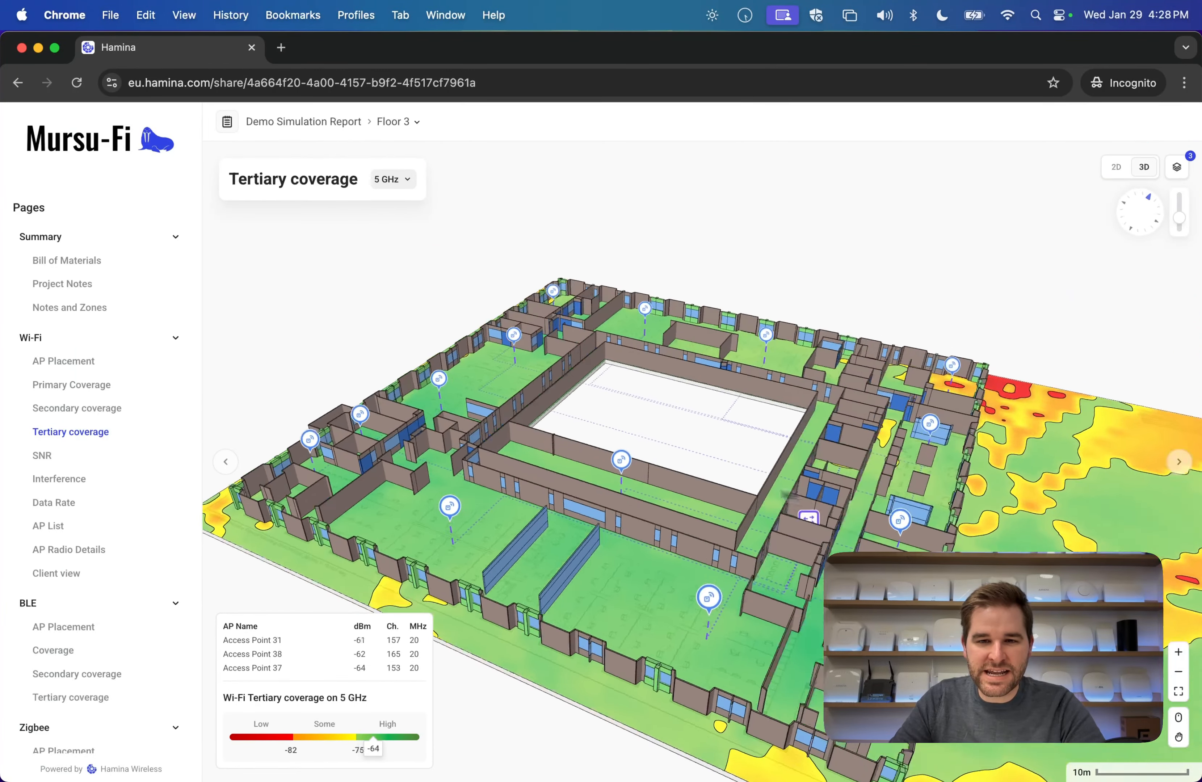
left_click_drag(784, 493, 642, 445)
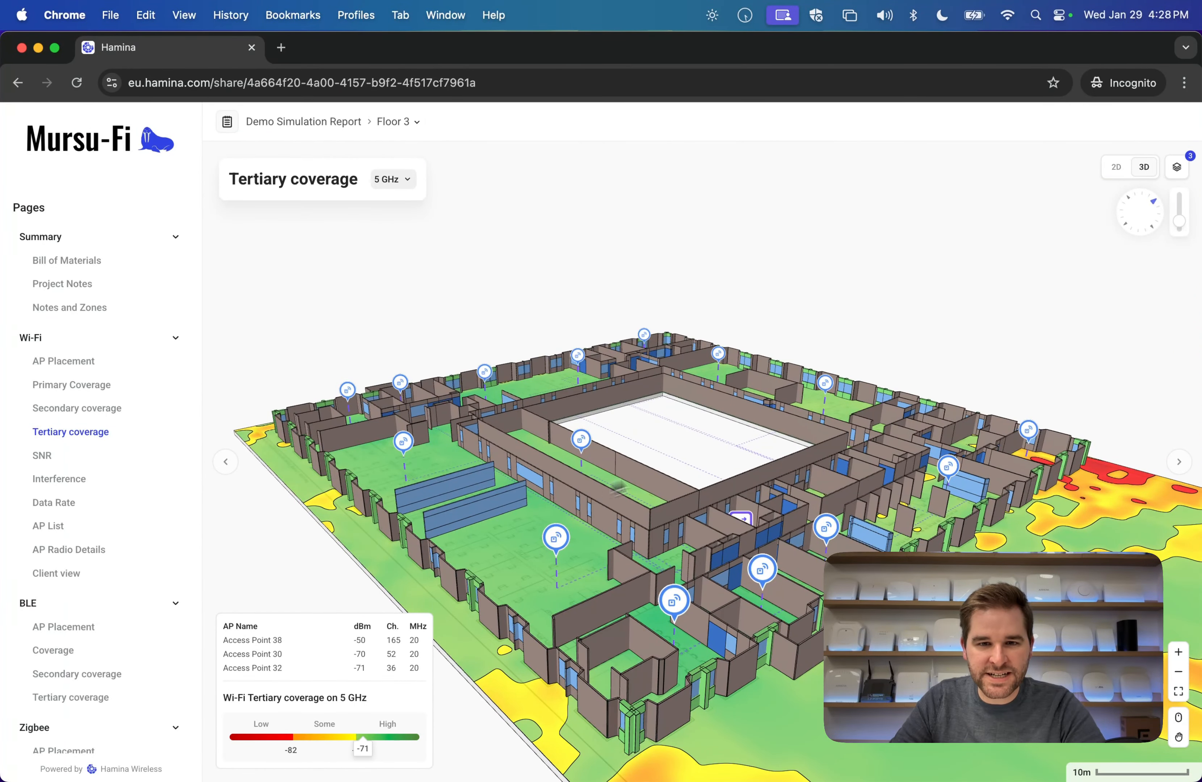
Browse the shared report's AP List and AP Radio Details pages.
left_click(61, 533)
left_click(65, 551)
scroll(71, 558, "down", 3)
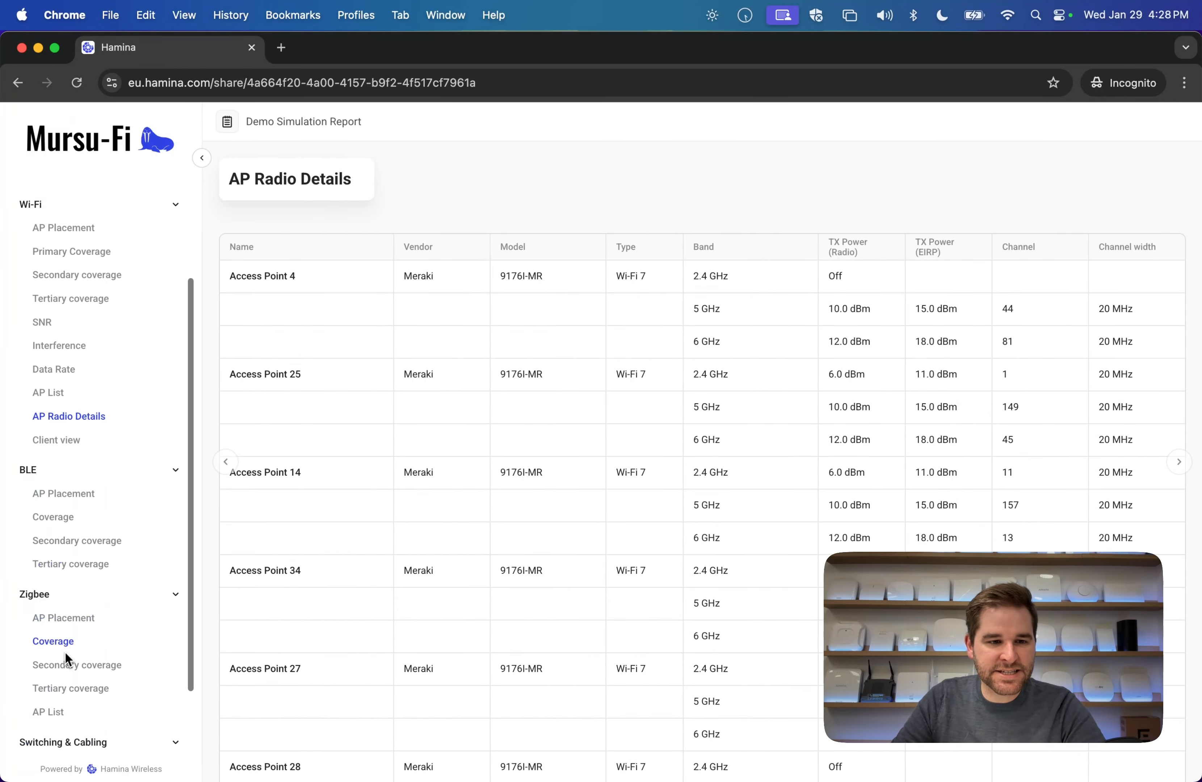
scroll(66, 660, "down", 3)
View the Switch & cabling locations, Wired device locations and Cabling & Power Details pages.
left_click(99, 684)
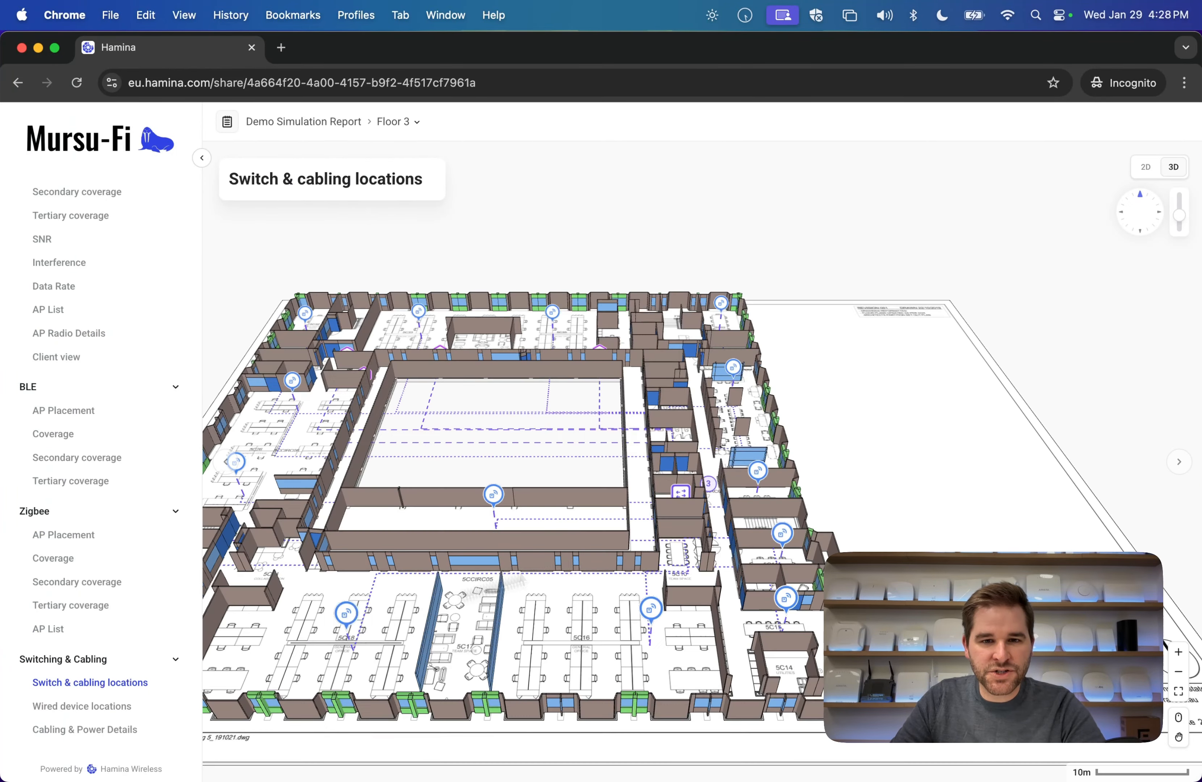
left_click_drag(434, 528, 748, 482)
left_click(79, 708)
left_click(86, 731)
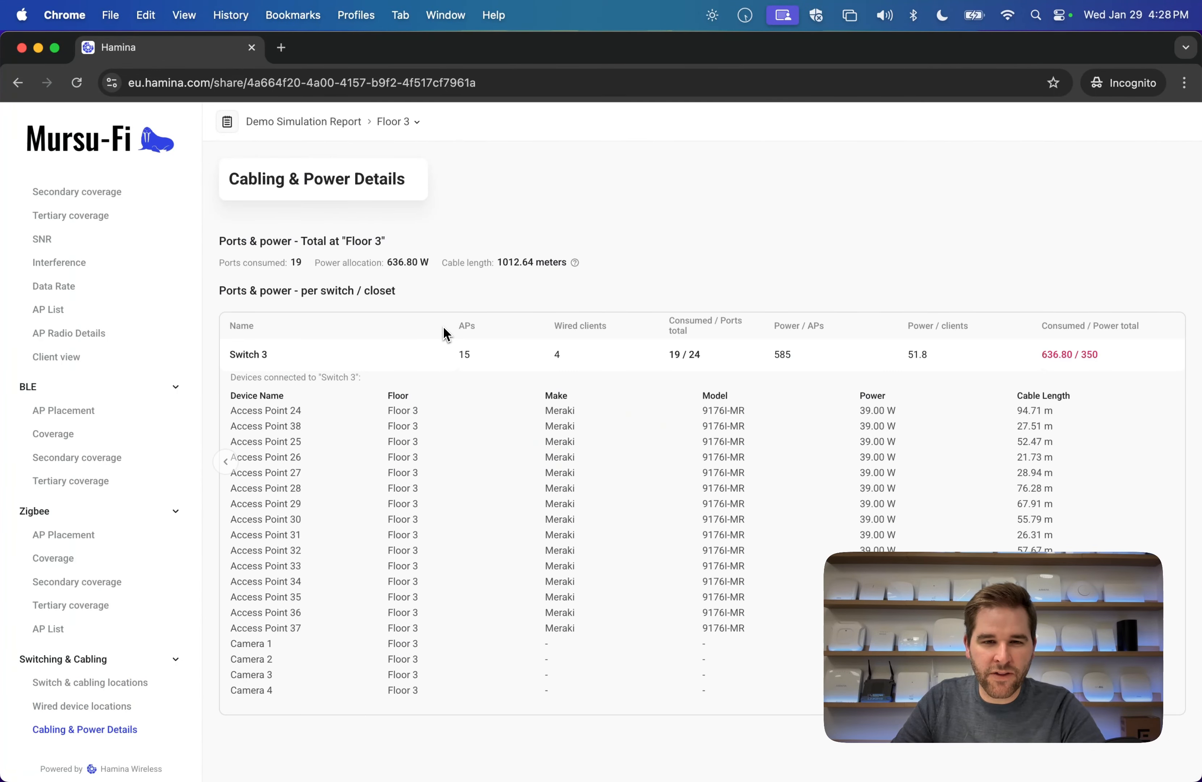
Return to Primary Coverage in 2D, then switch back to the signed-in Hamina window.
scroll(73, 371, "up", 3)
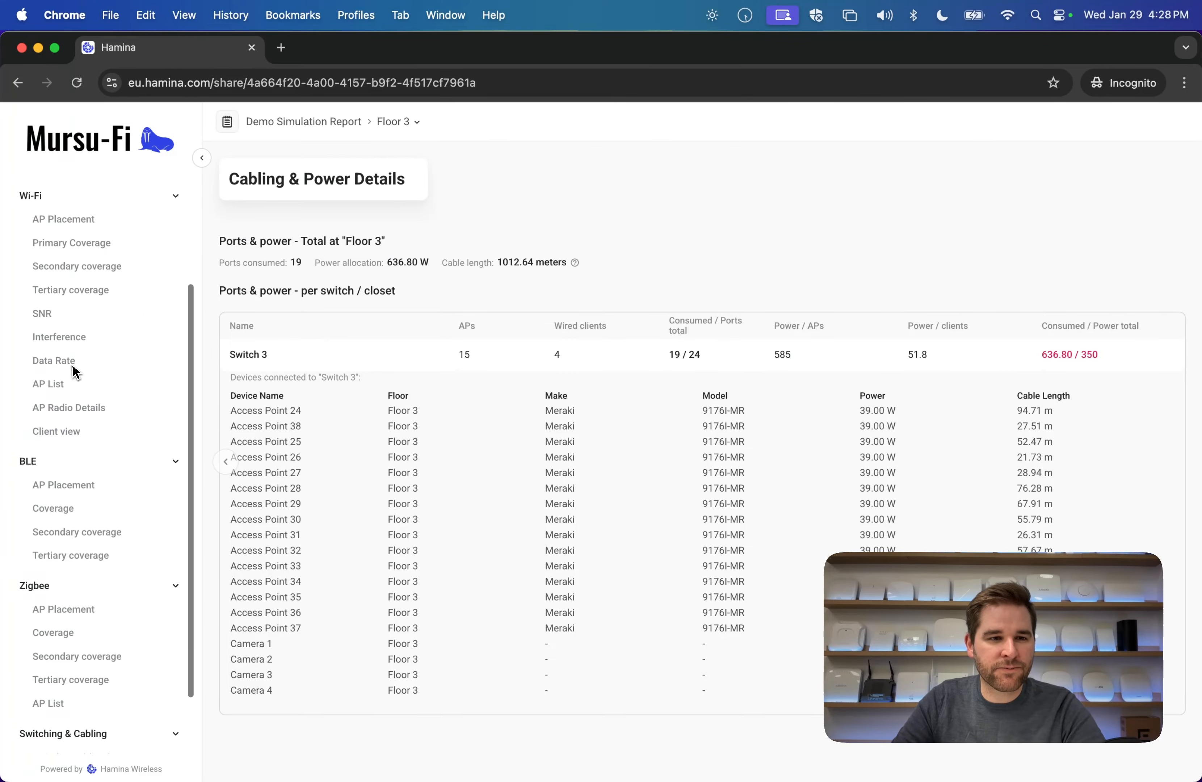
scroll(74, 372, "up", 3)
left_click(76, 384)
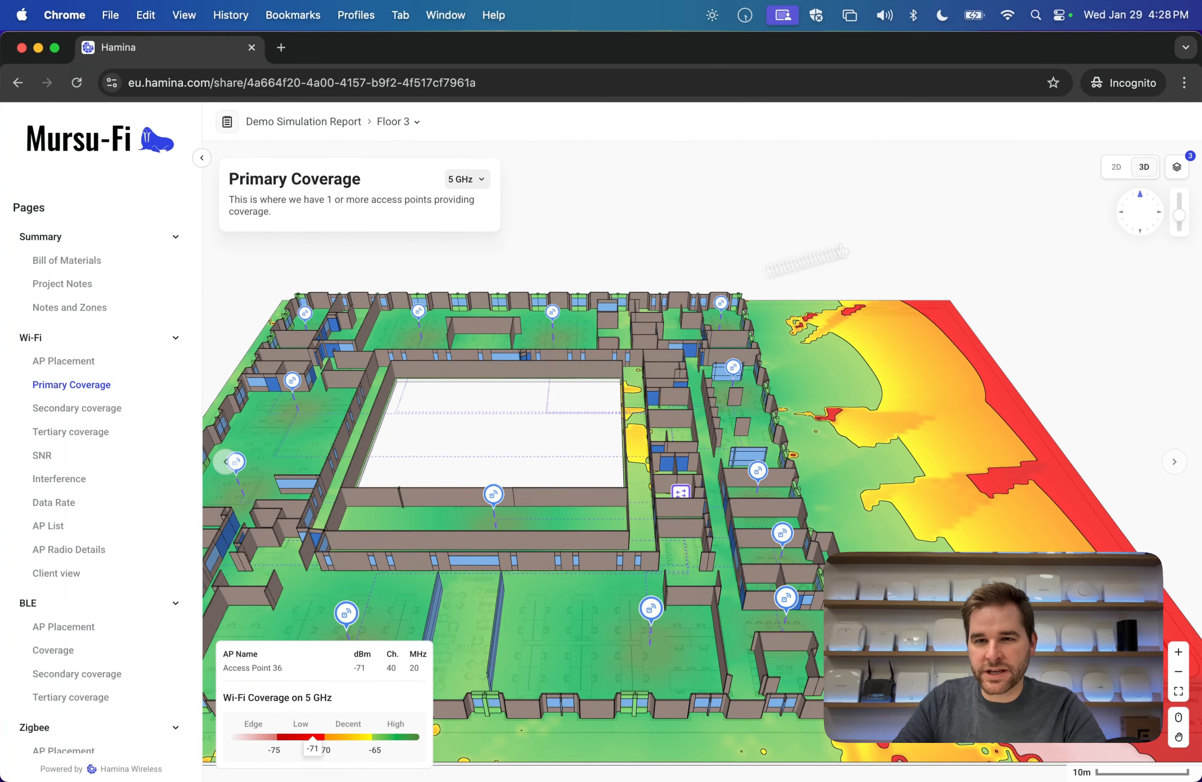
left_click(1115, 167)
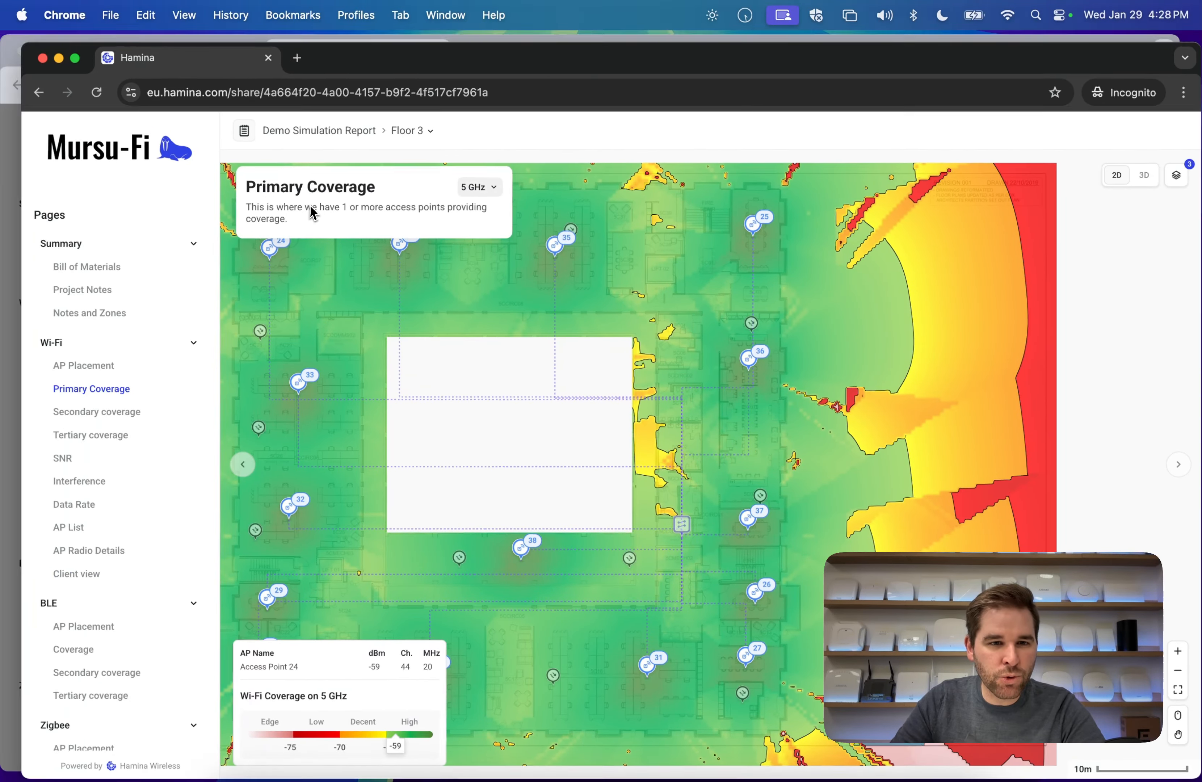
key("ctrl+Up")
left_click(370, 321)
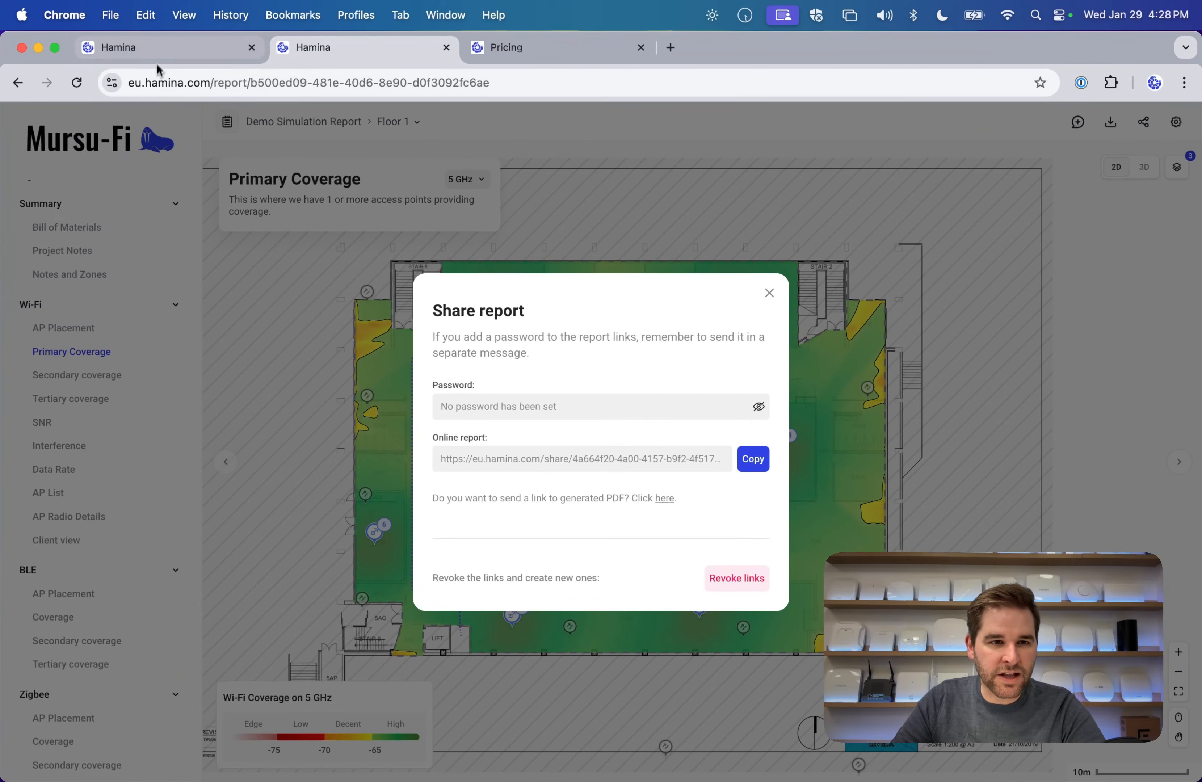
Turn on client experience simulation in the Demo Video Project and open the client device list.
left_click(155, 60)
left_click(19, 581)
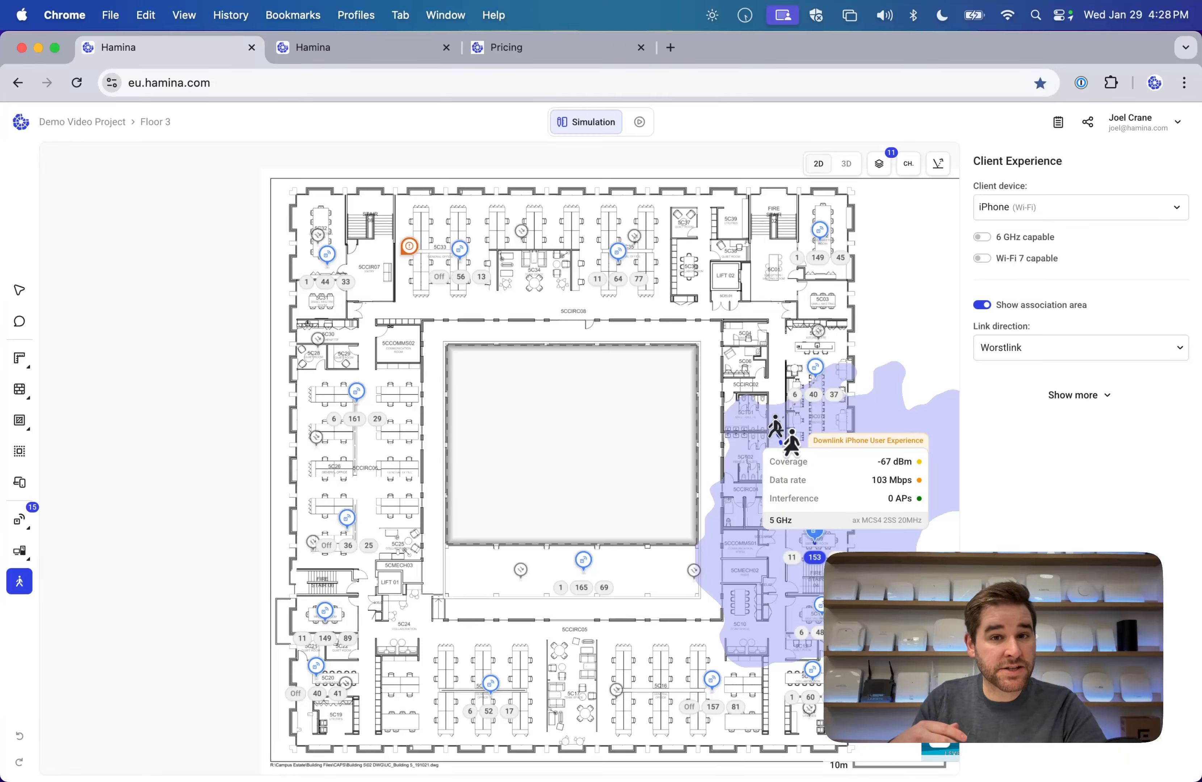
left_click(1086, 209)
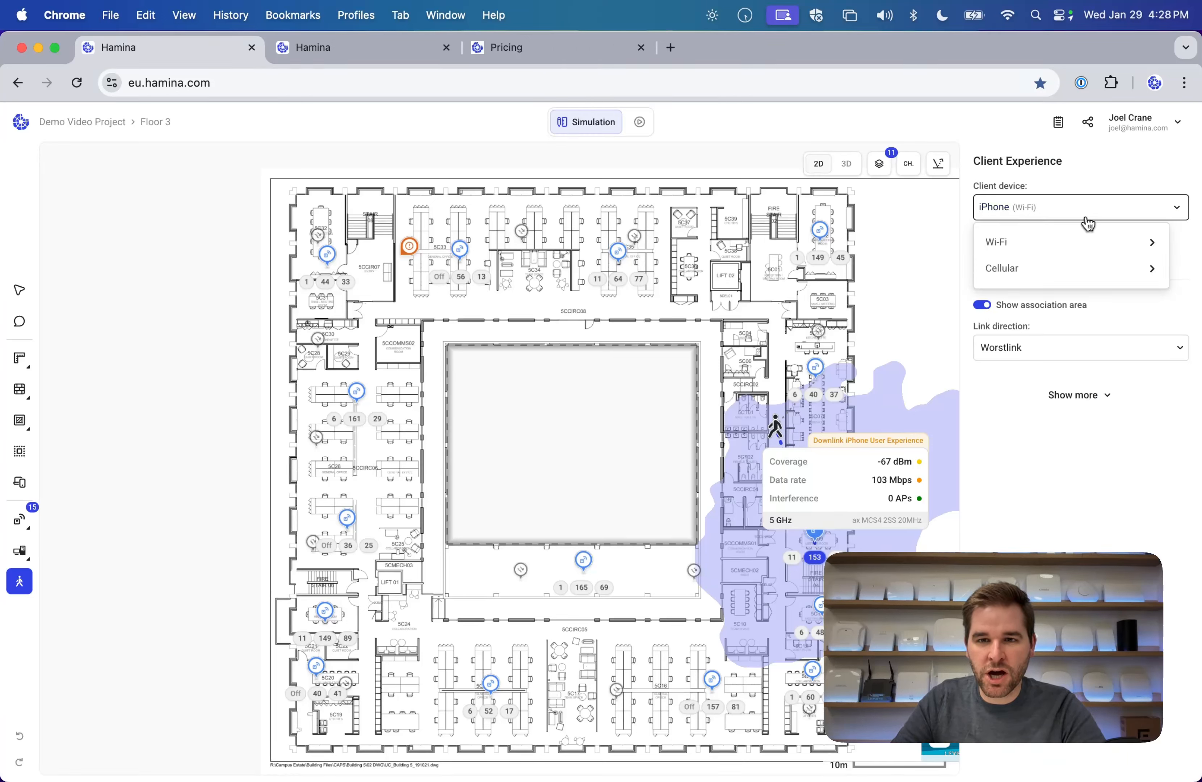
mouse_move(1070, 240)
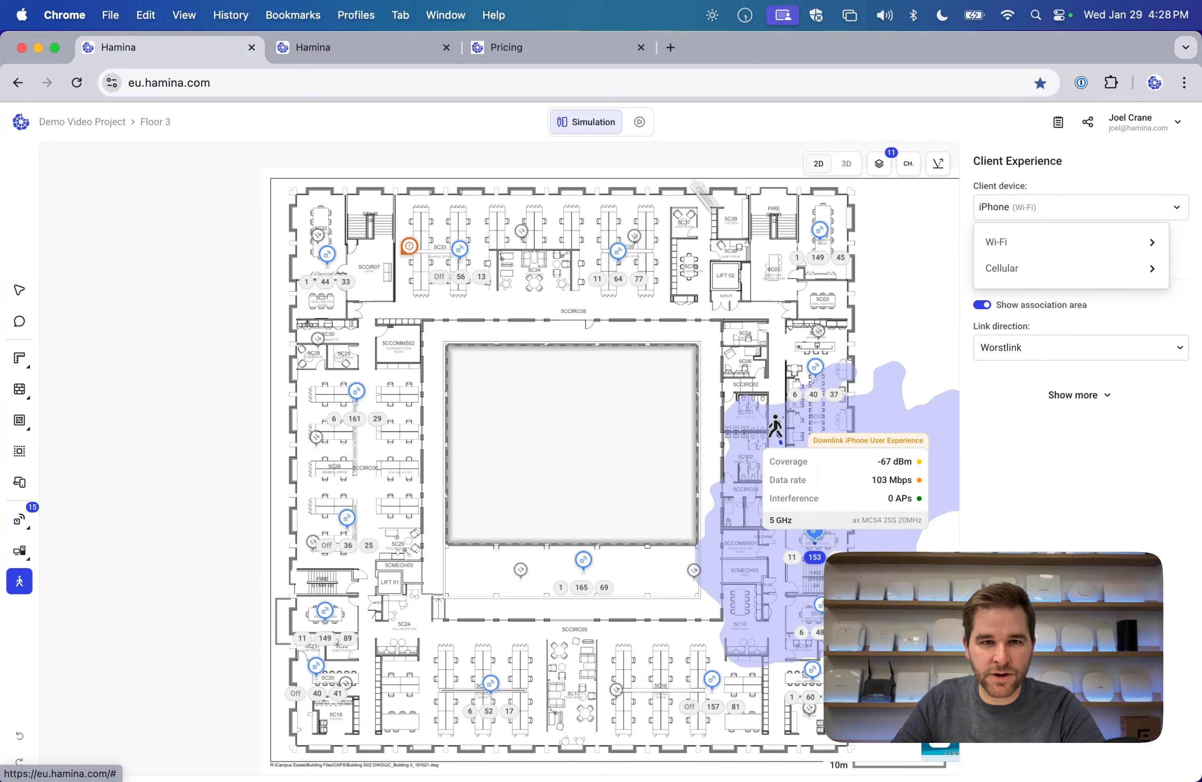
Switch to the incognito report window and open its Client view page.
key("ctrl+Up")
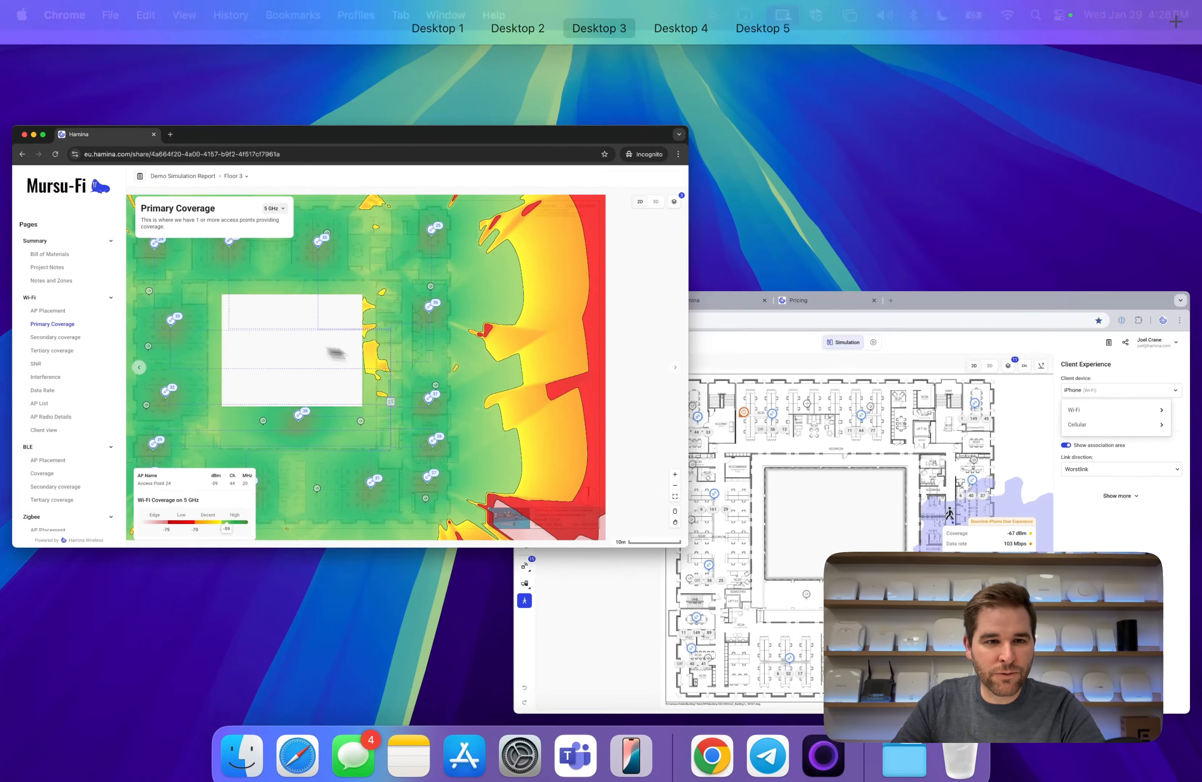
left_click(333, 349)
left_click(77, 573)
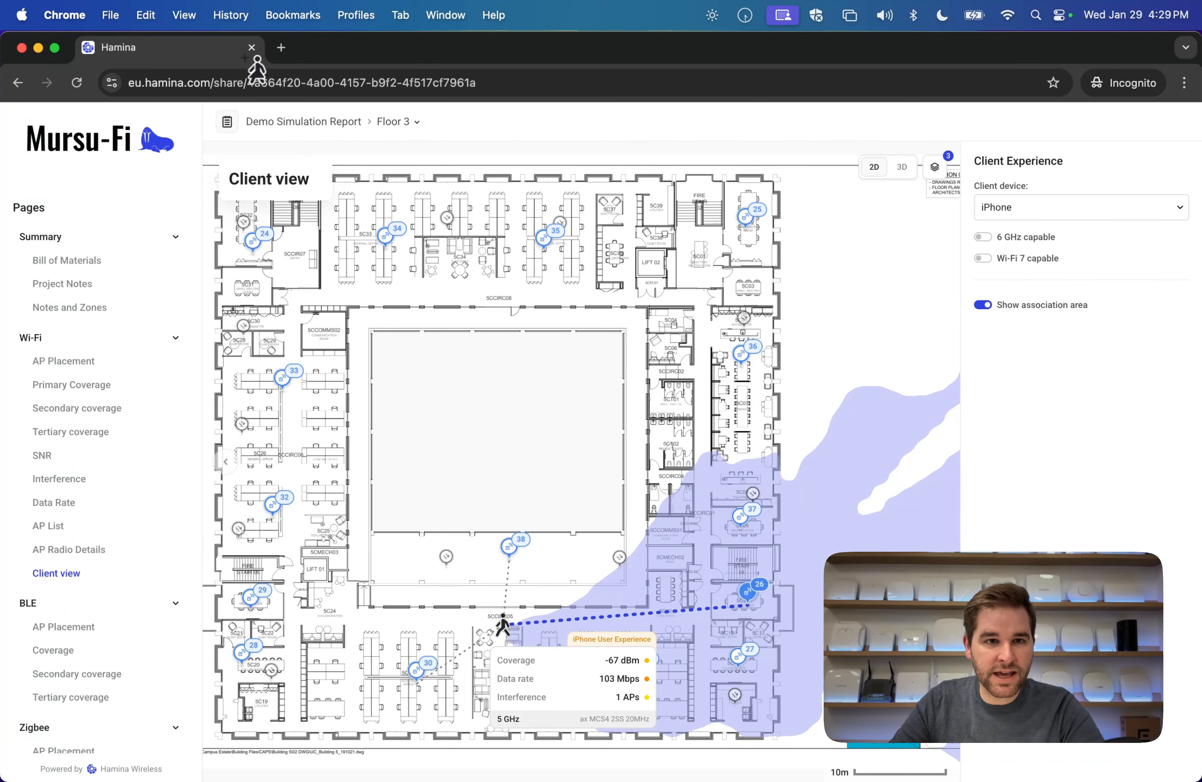
Switch the shared report's Client view to Floor 1, then close the incognito window.
left_click(403, 126)
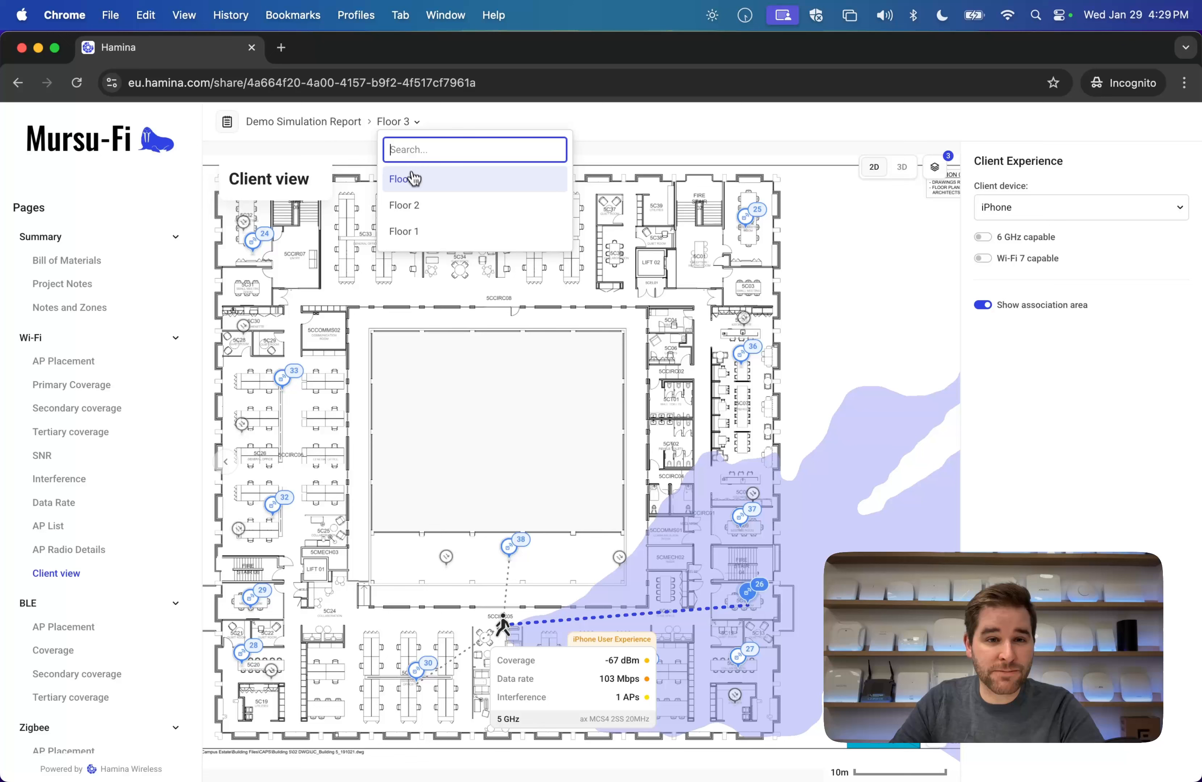
left_click(410, 231)
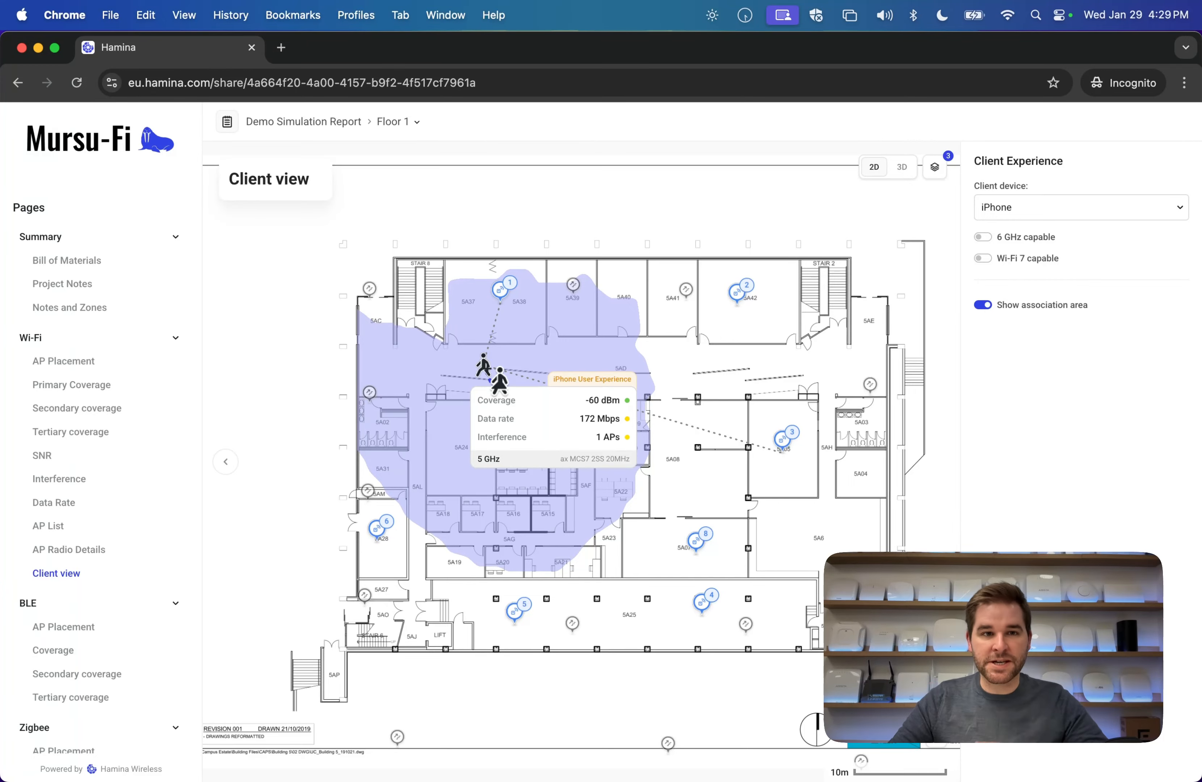
left_click(251, 48)
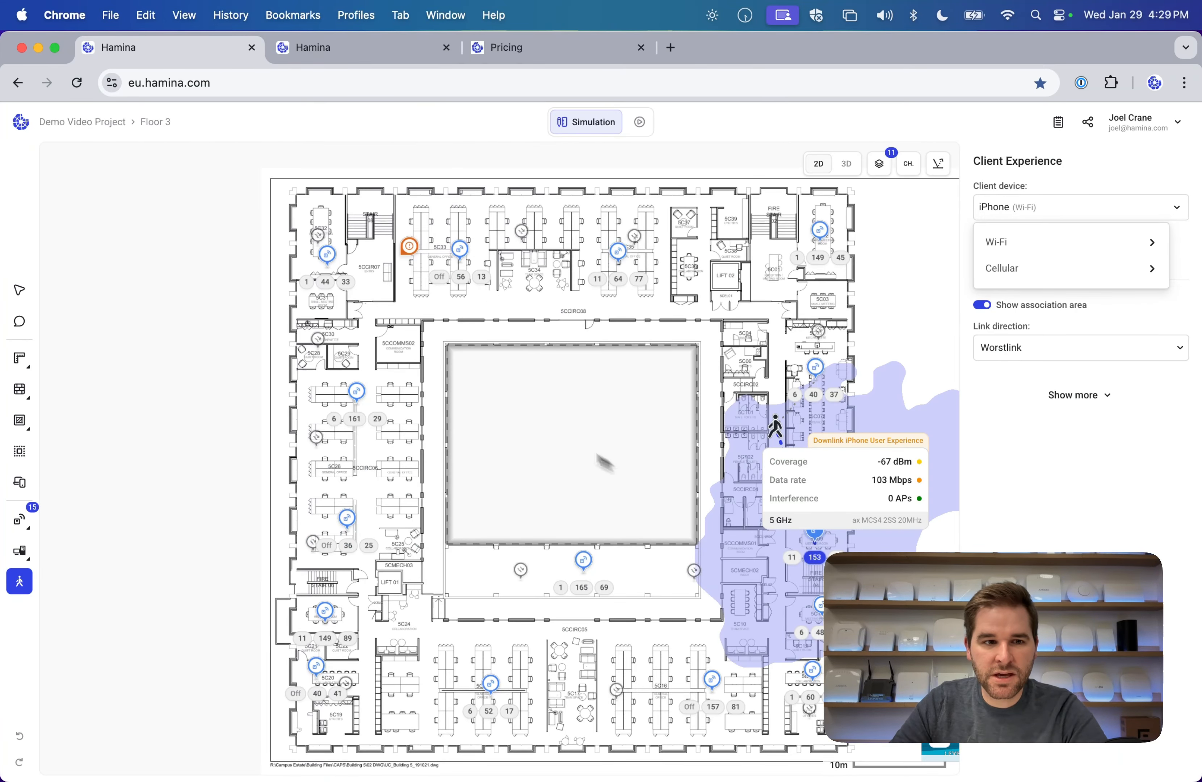
Choose the Select tool to exit Client Experience and restore the 5 GHz heatmap.
left_click(19, 290)
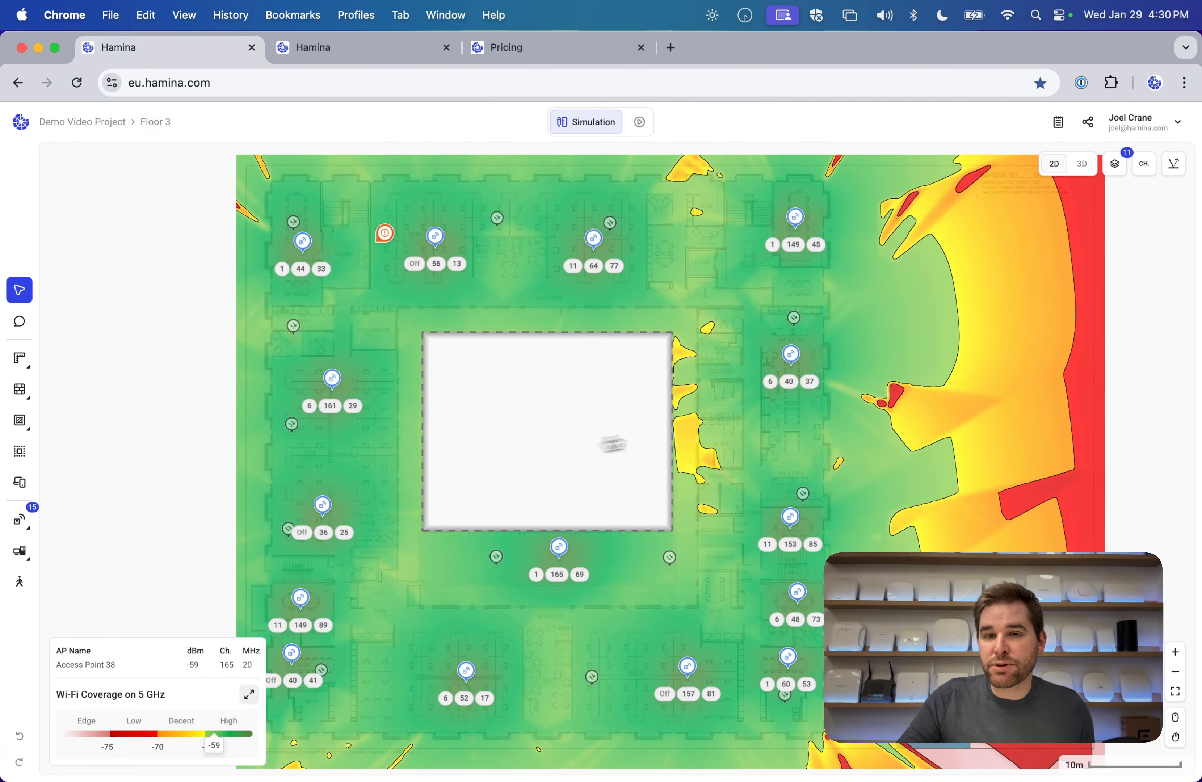
Read the Walls and Attenuating Objects documentation articles, then return to the Hamina project tab.
left_click(1143, 122)
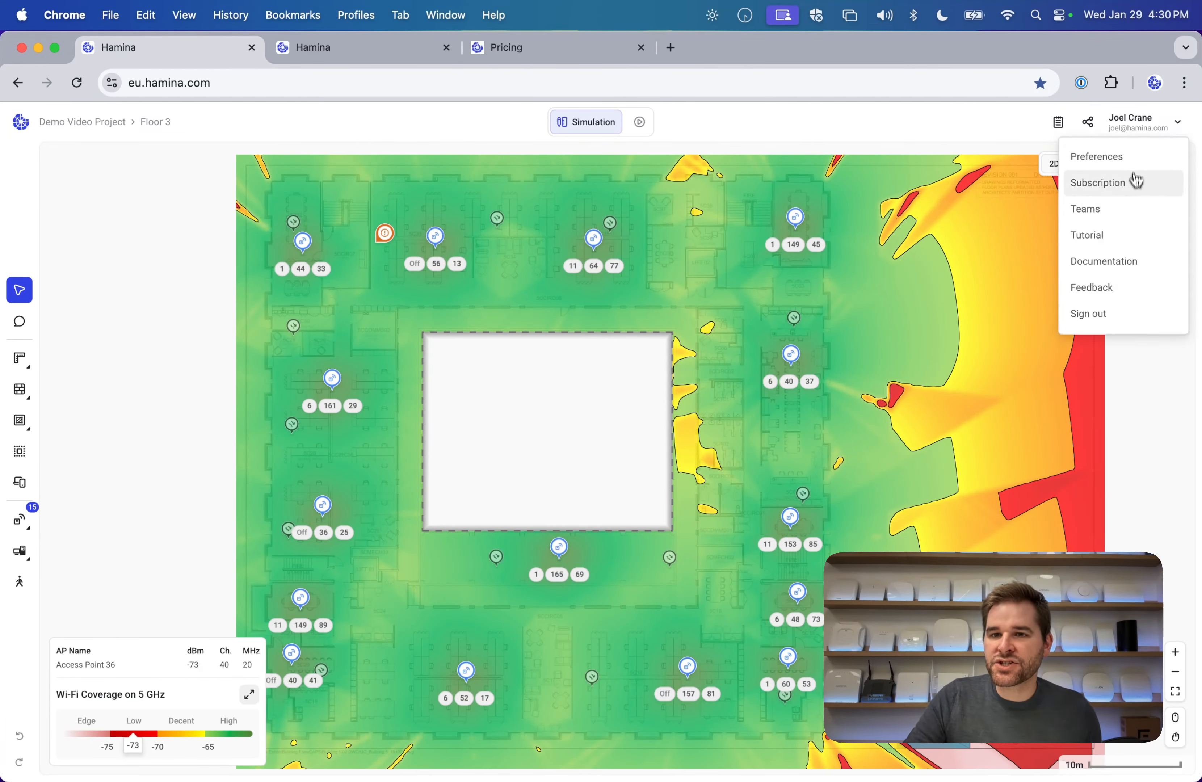
left_click(1134, 261)
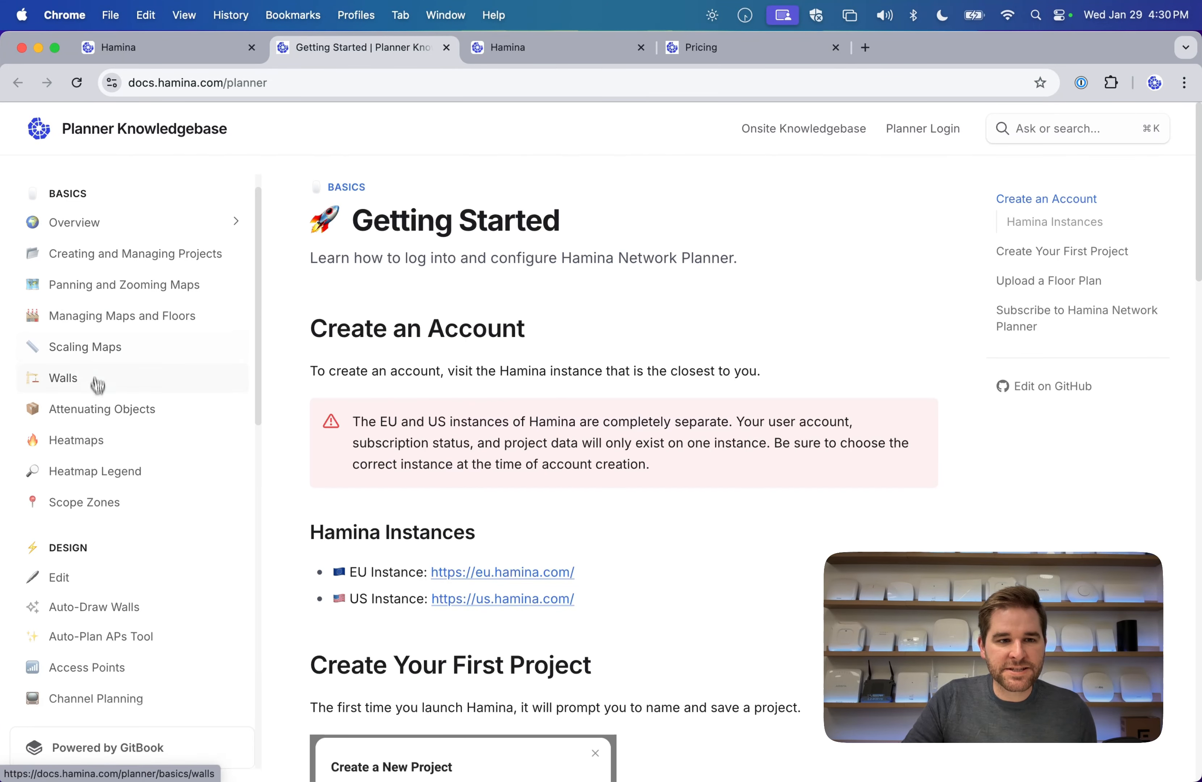
left_click(68, 382)
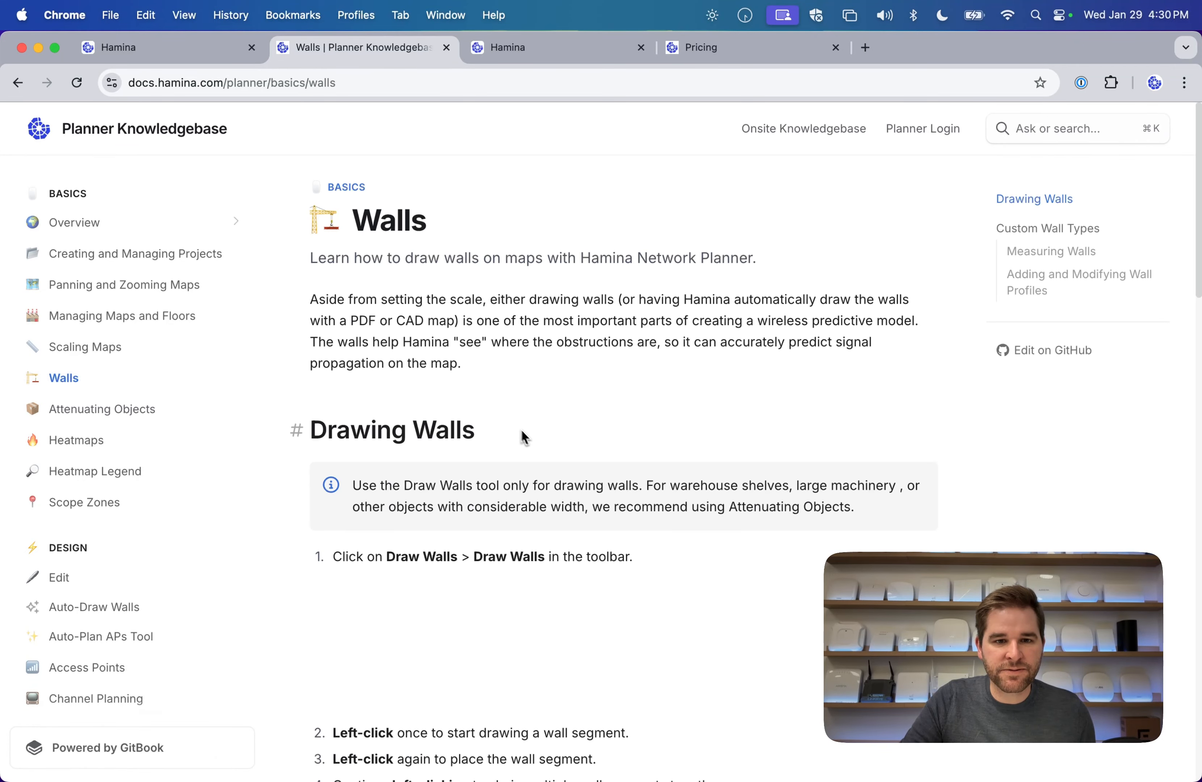
scroll(524, 437, "down", 3)
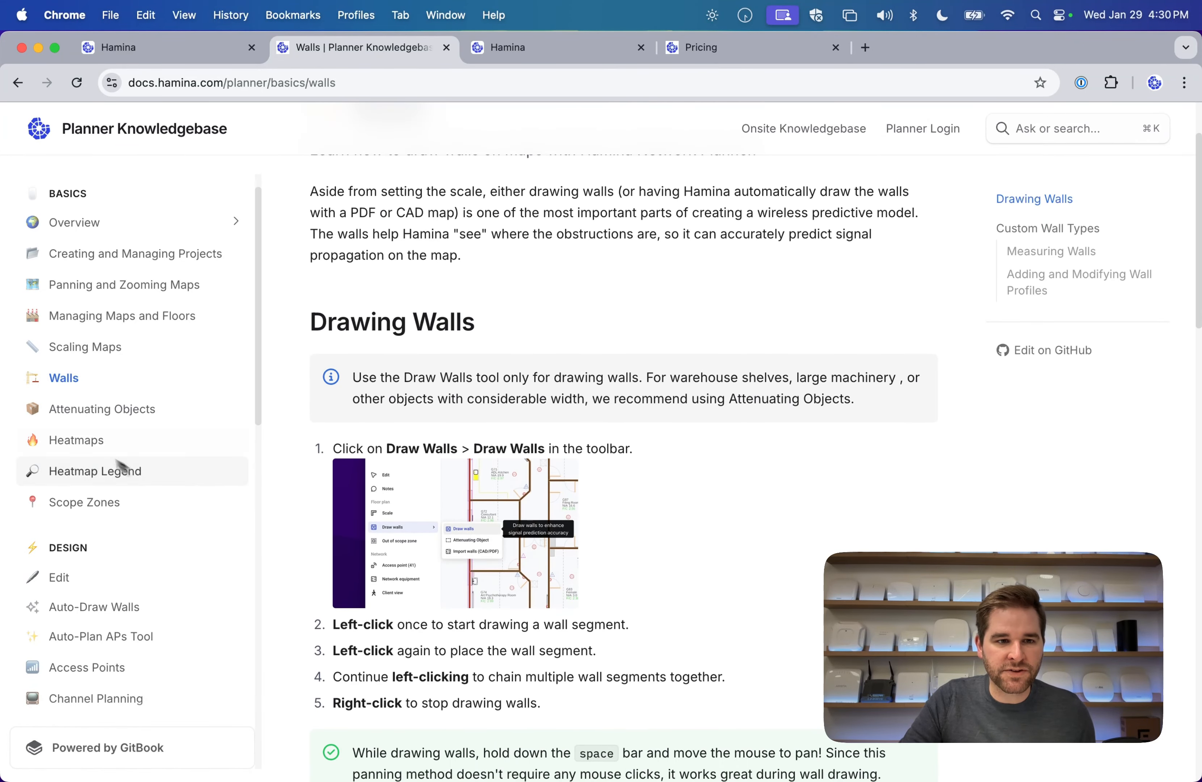
left_click(107, 417)
scroll(678, 513, "down", 4)
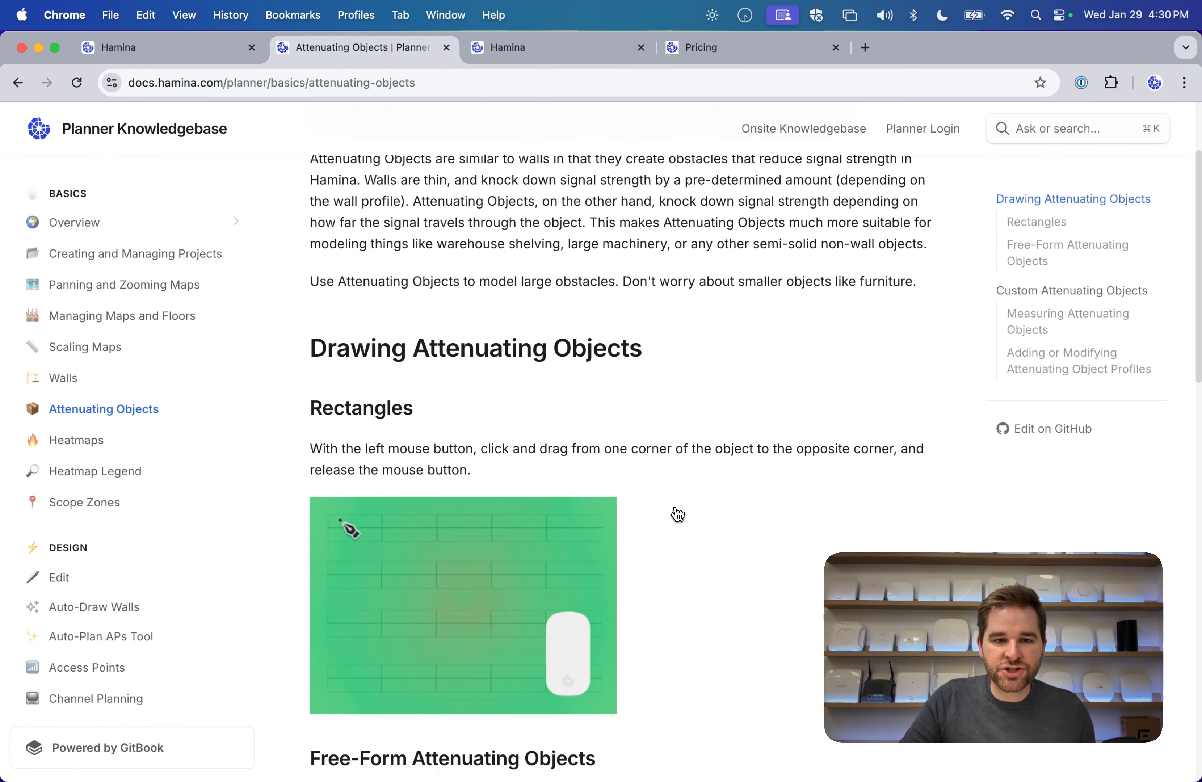
scroll(678, 514, "down", 6)
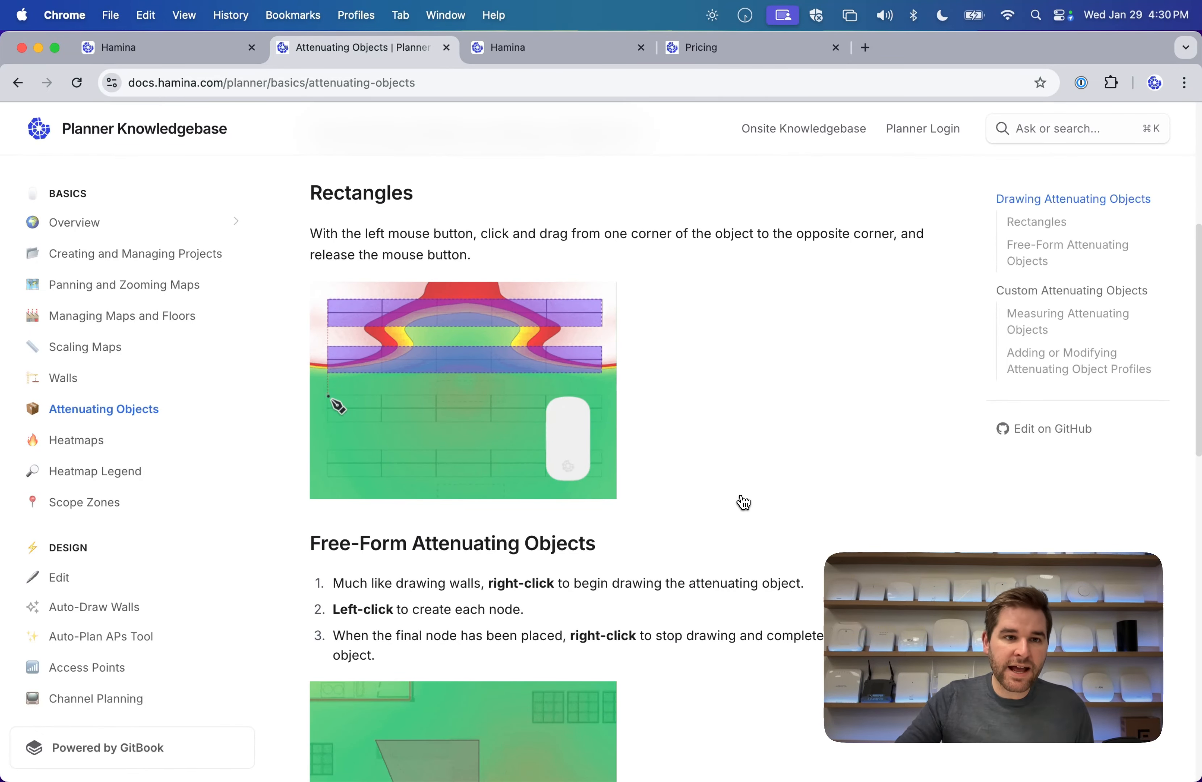
left_click(194, 50)
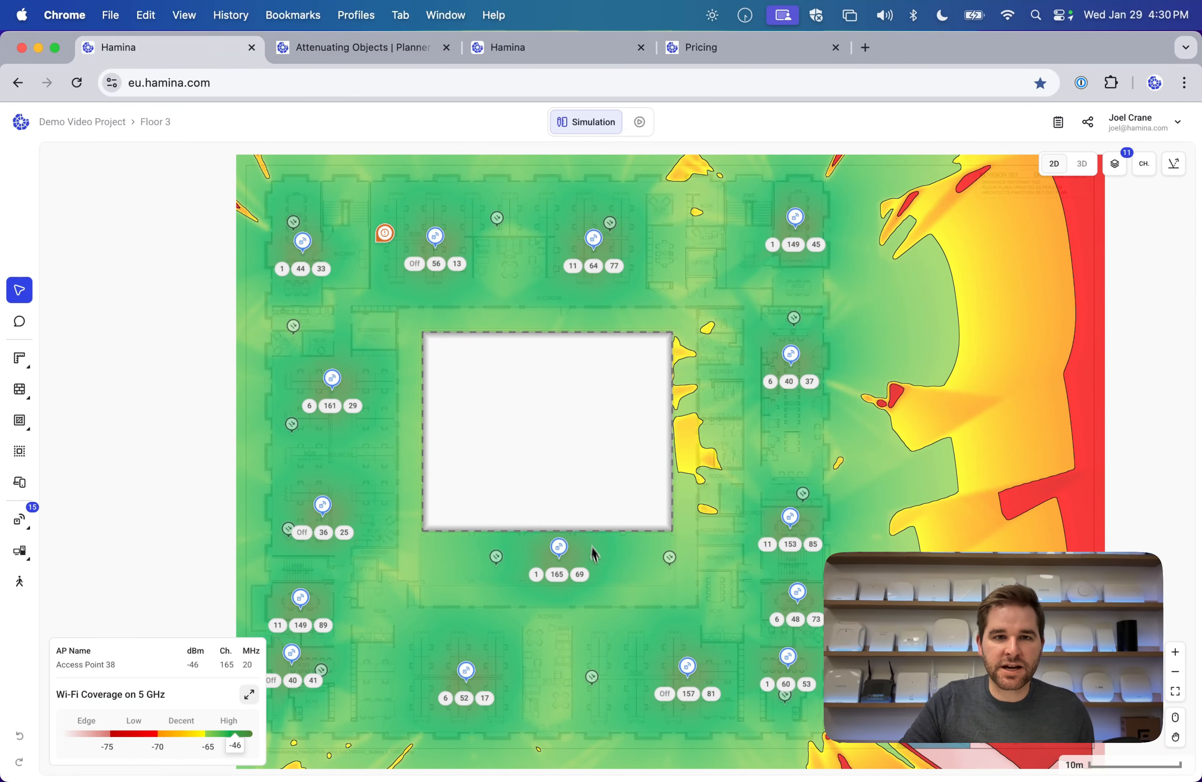